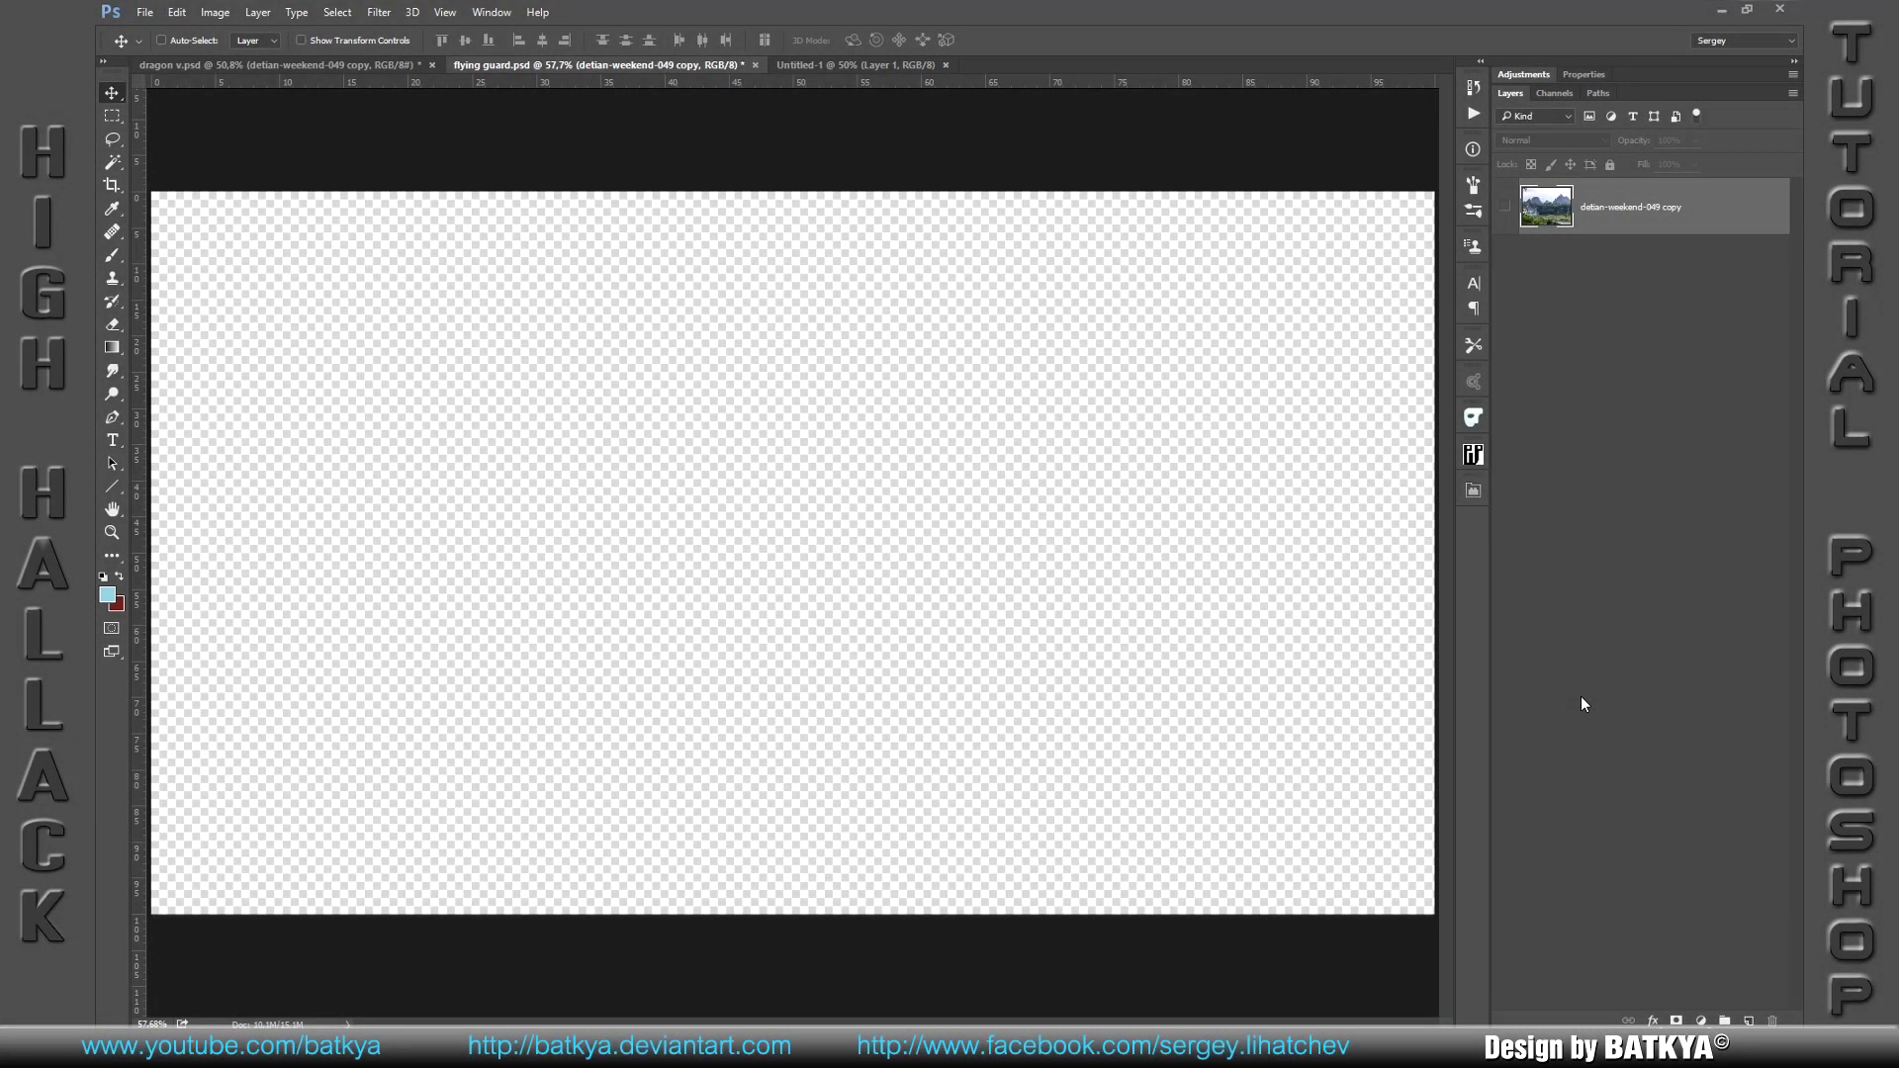
Step: Make the waterfall landscape layer visible and add a white layer mask to it
{"action": "left_click", "coordinate": [1506, 210]}
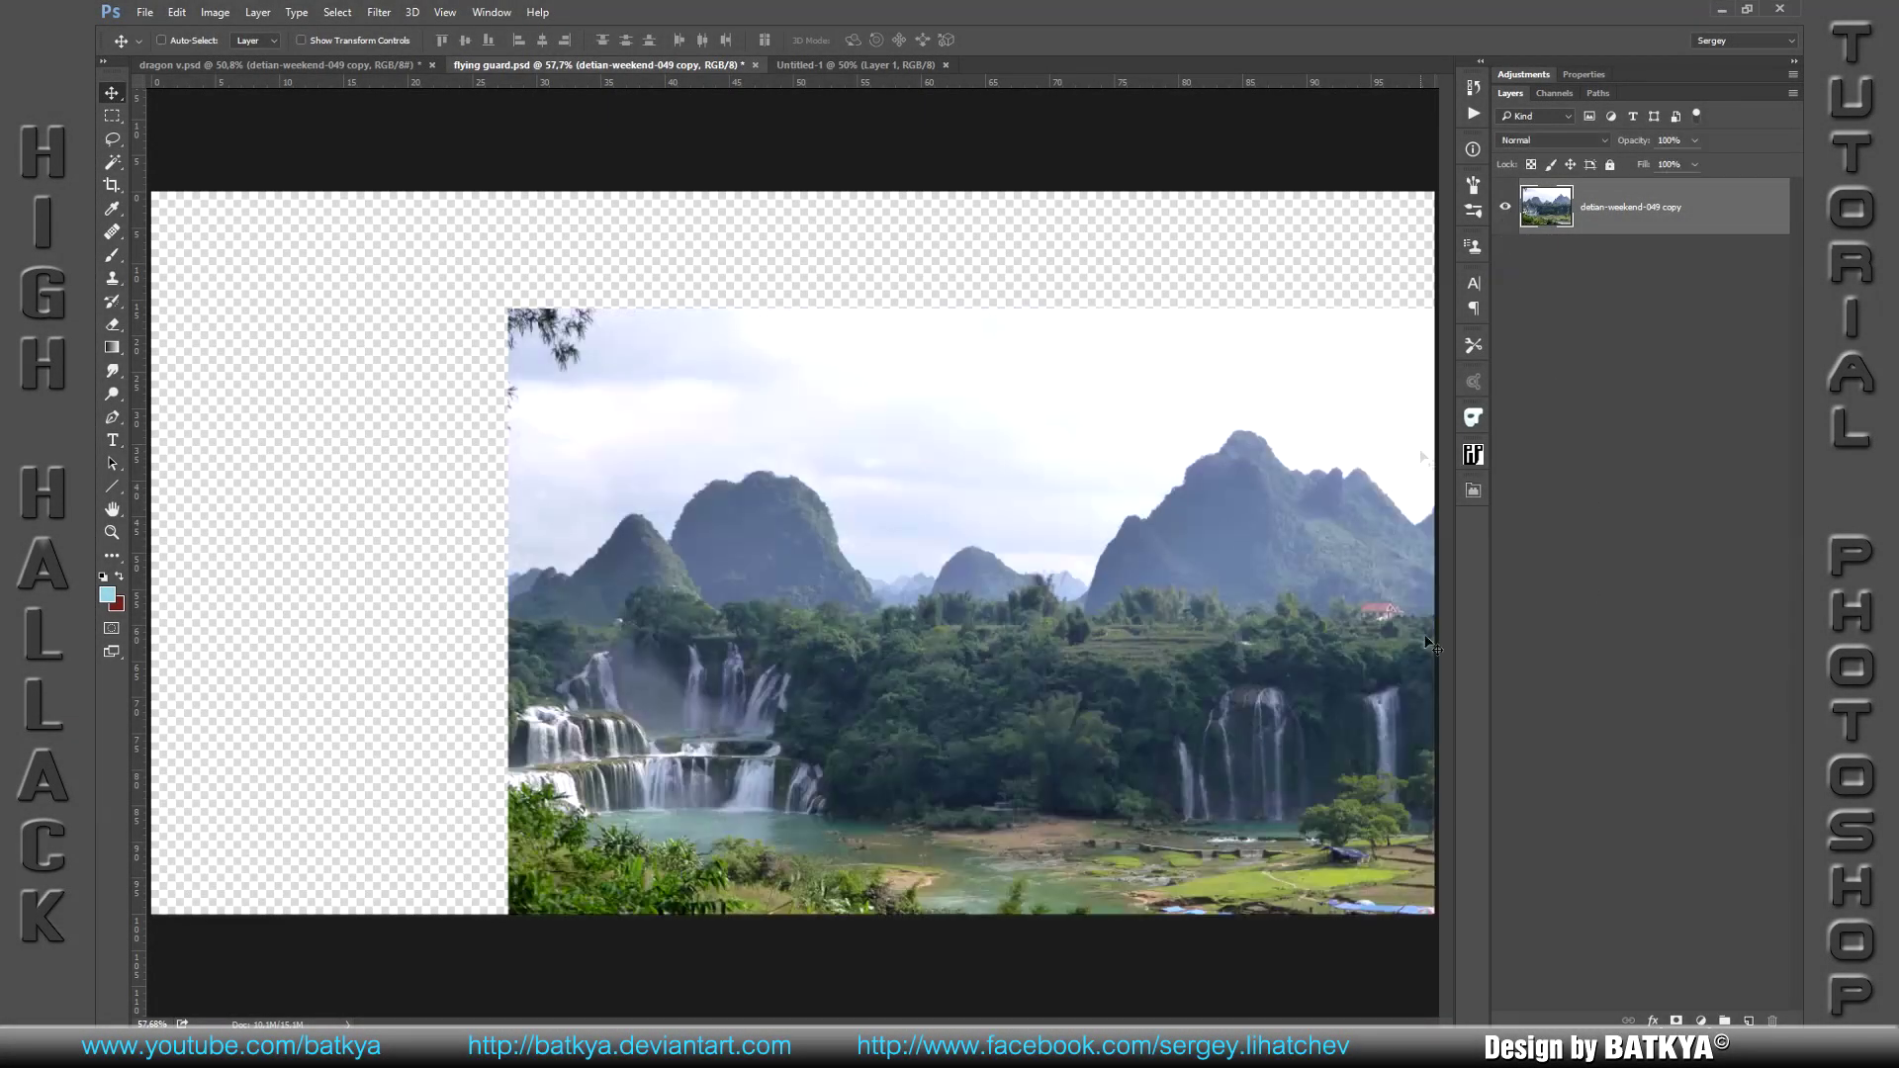
{"action": "left_click", "coordinate": [1676, 1021]}
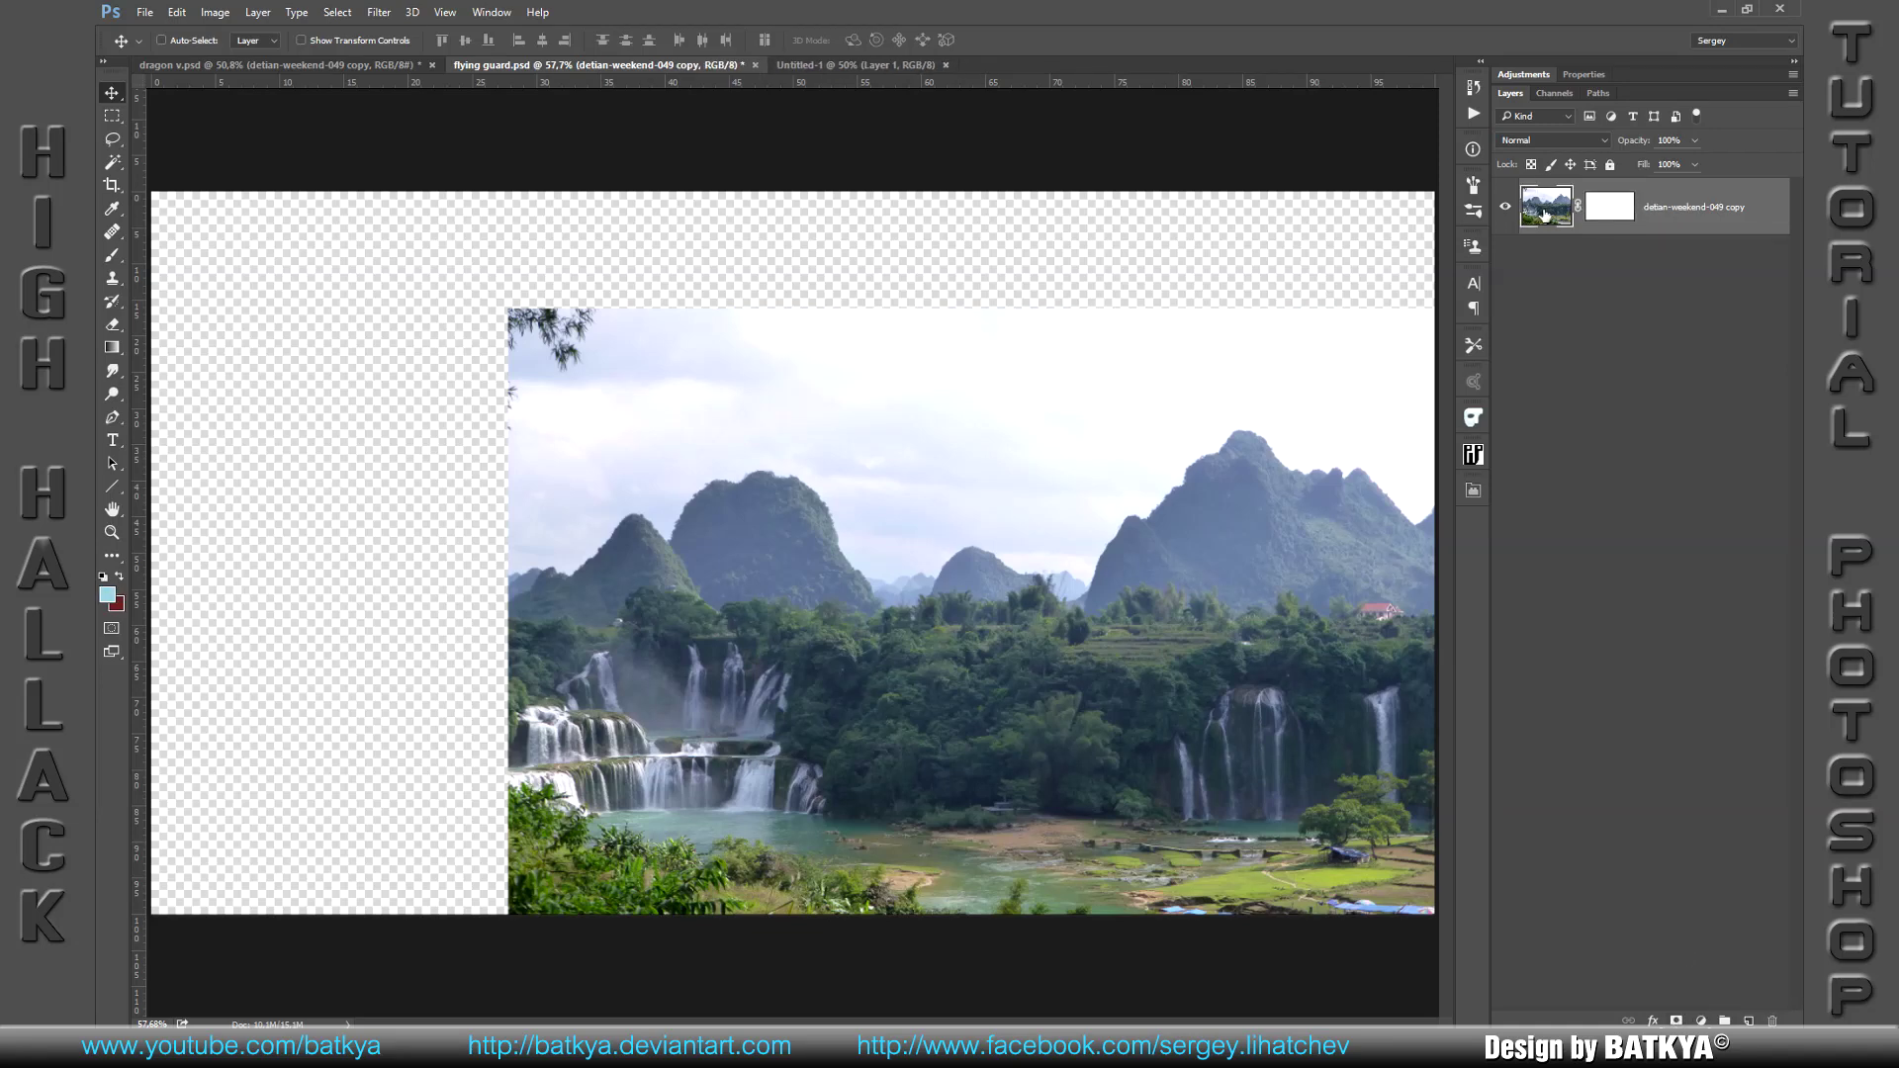
{"action": "left_click", "coordinate": [337, 12]}
{"action": "left_click", "coordinate": [356, 179]}
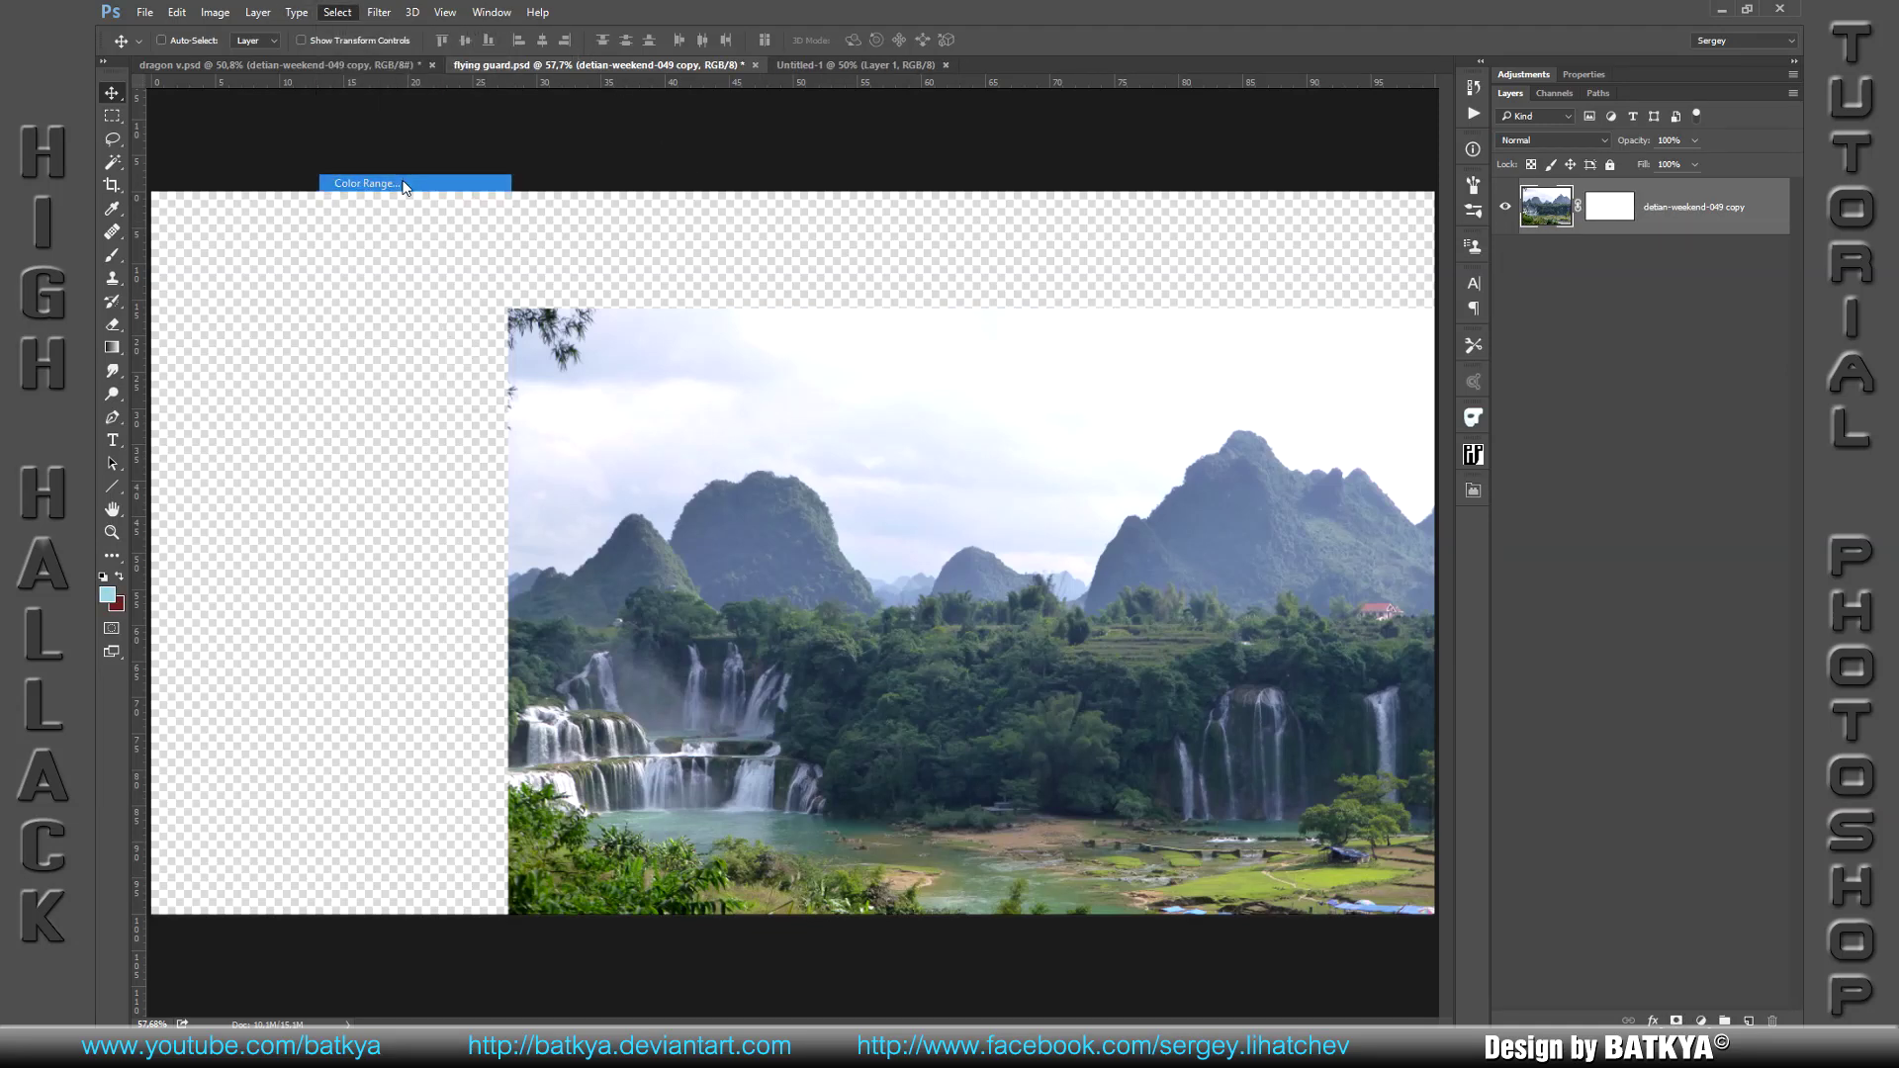
Step: Select the sky and the upper-left trees with Color Range sampling
{"action": "left_click_drag", "start_coordinate": [1002, 228], "coordinate": [475, 226]}
{"action": "left_click", "coordinate": [774, 457]}
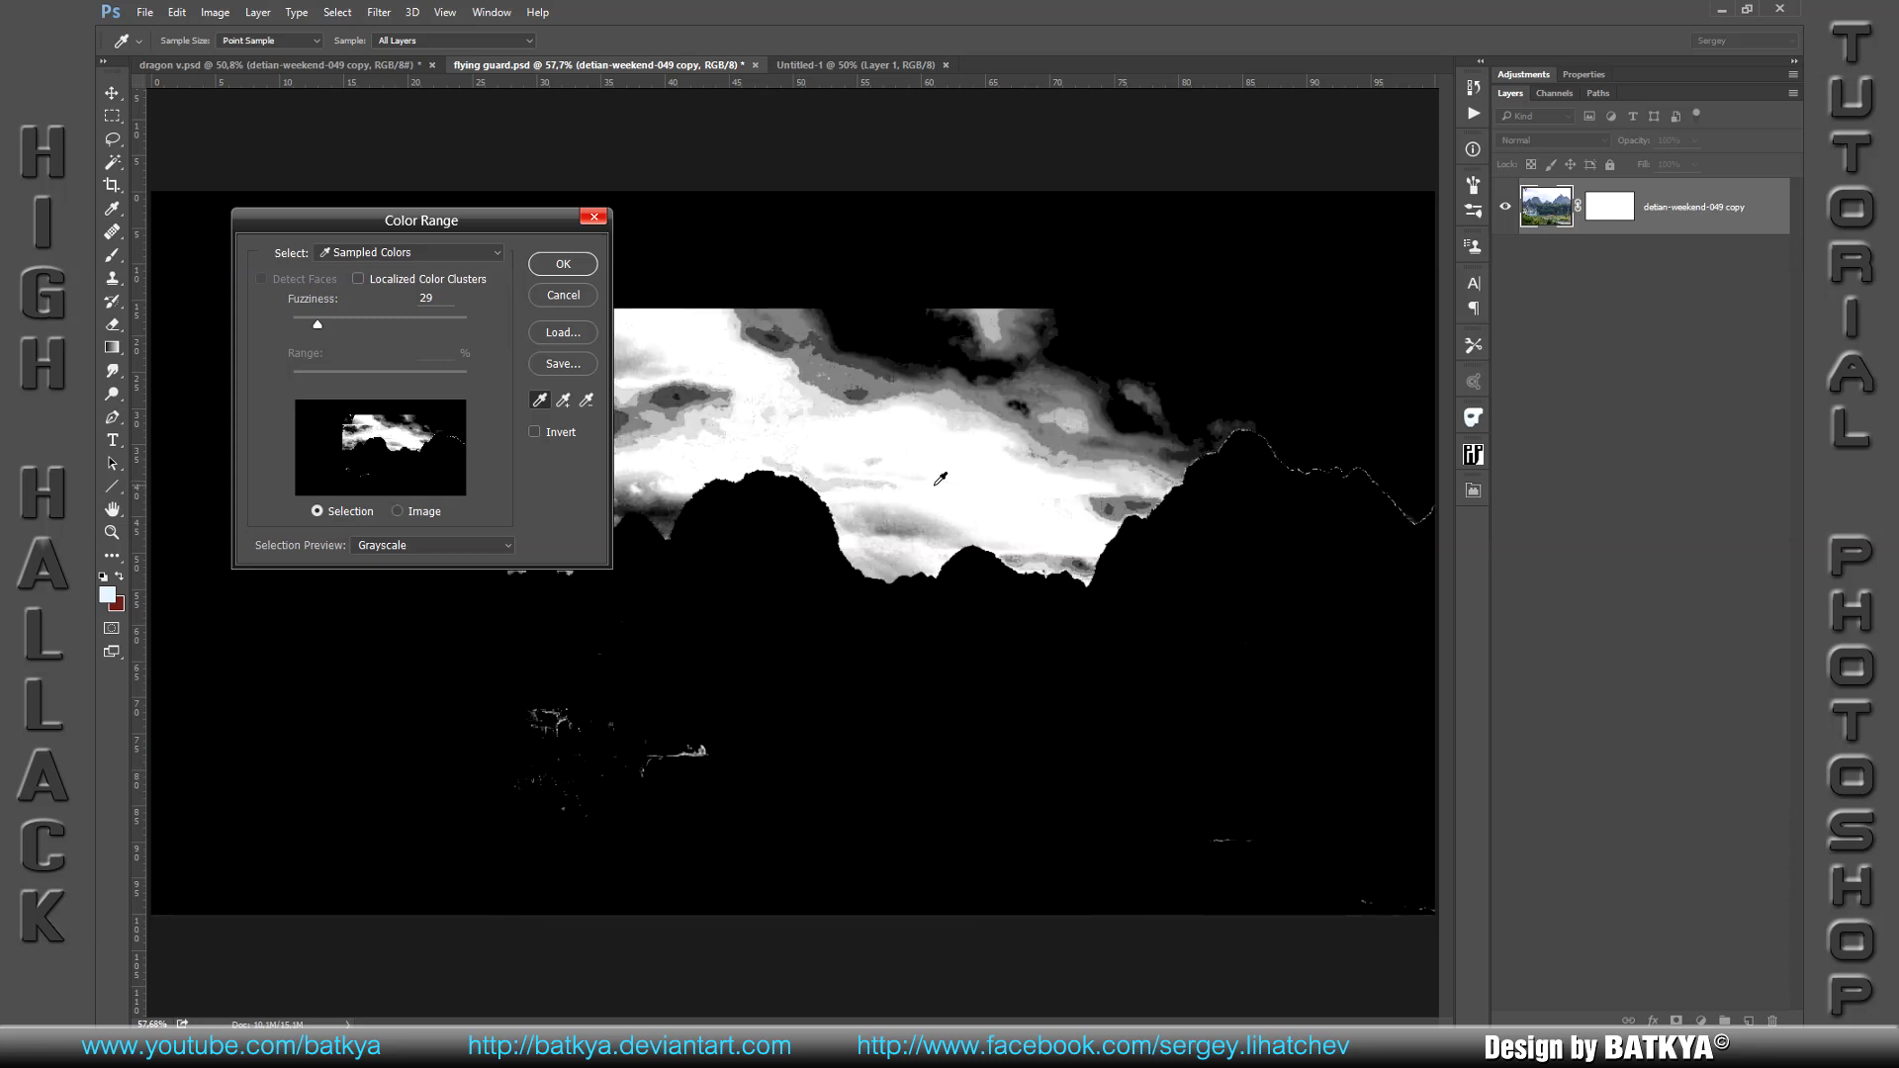
{"action": "left_click", "coordinate": [1042, 550], "text": "shift"}
{"action": "left_click", "coordinate": [1133, 455], "text": "shift"}
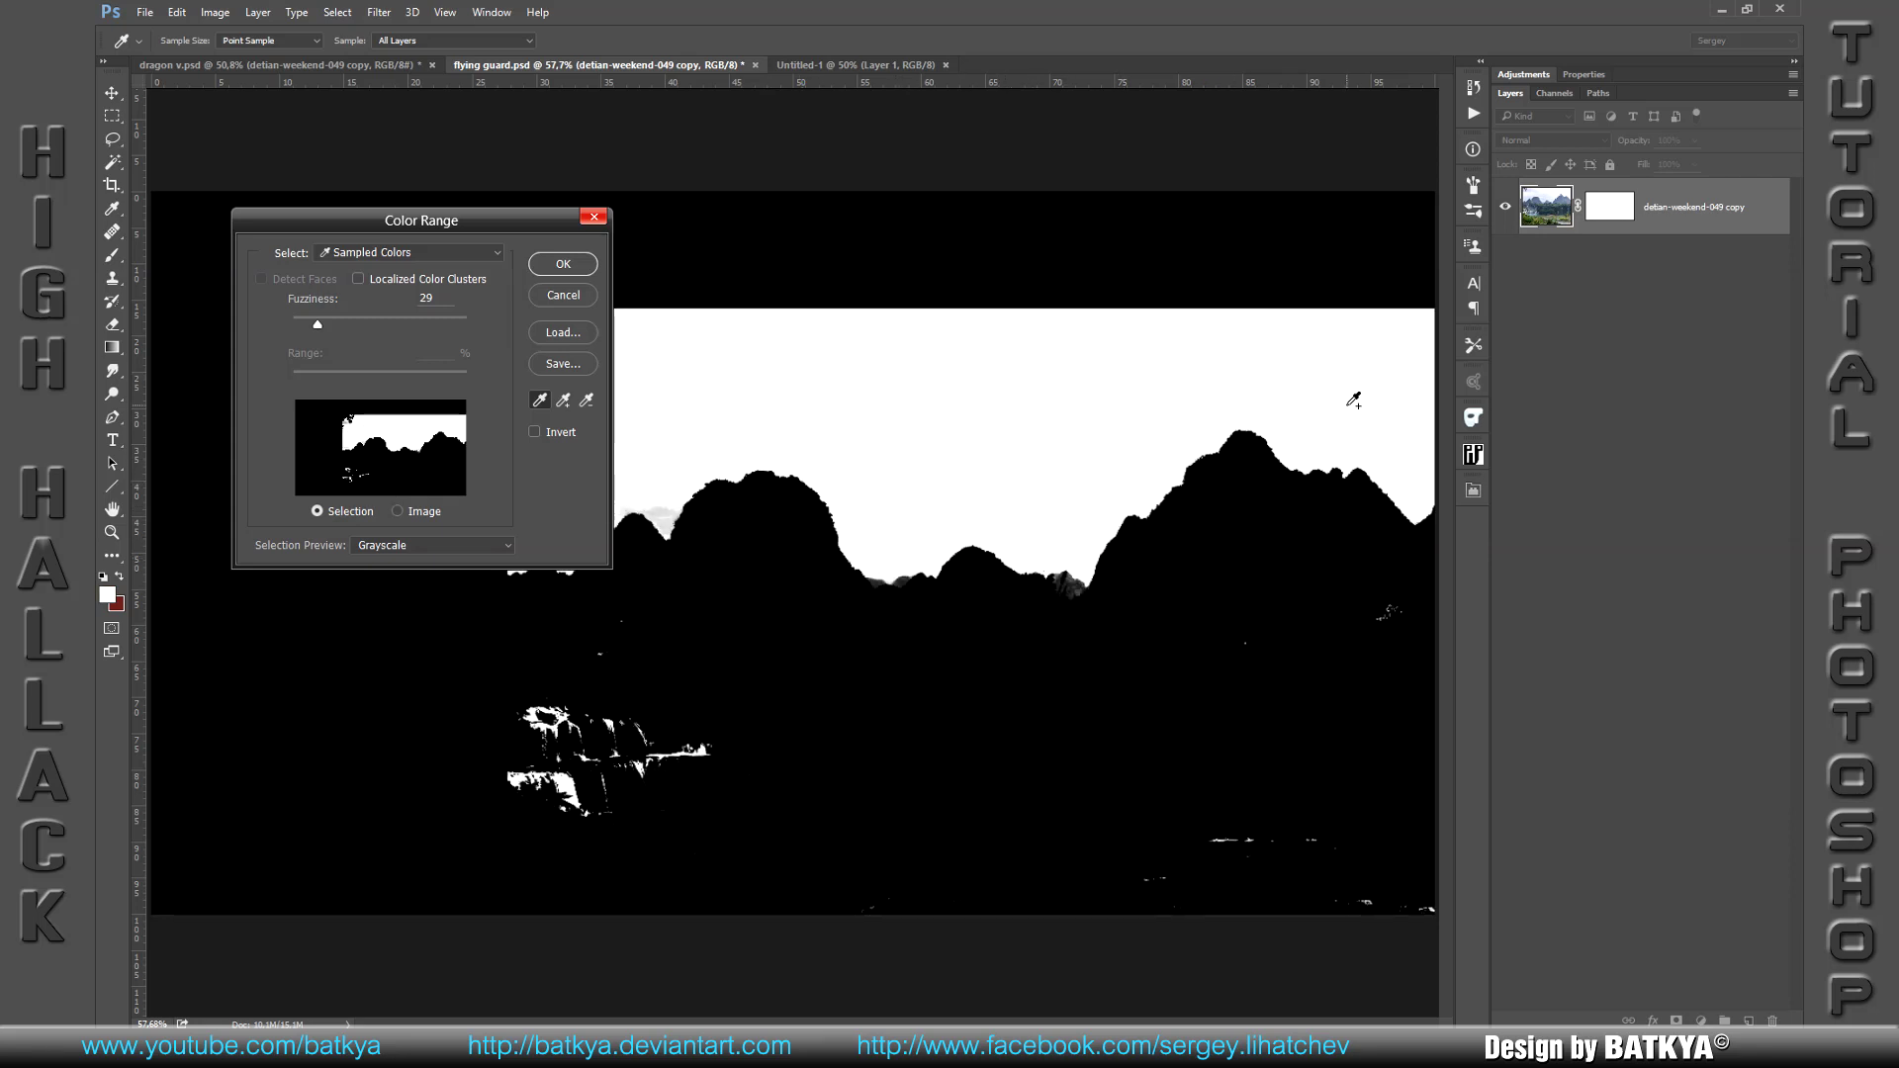
{"action": "left_click_drag", "start_coordinate": [510, 227], "coordinate": [1076, 281]}
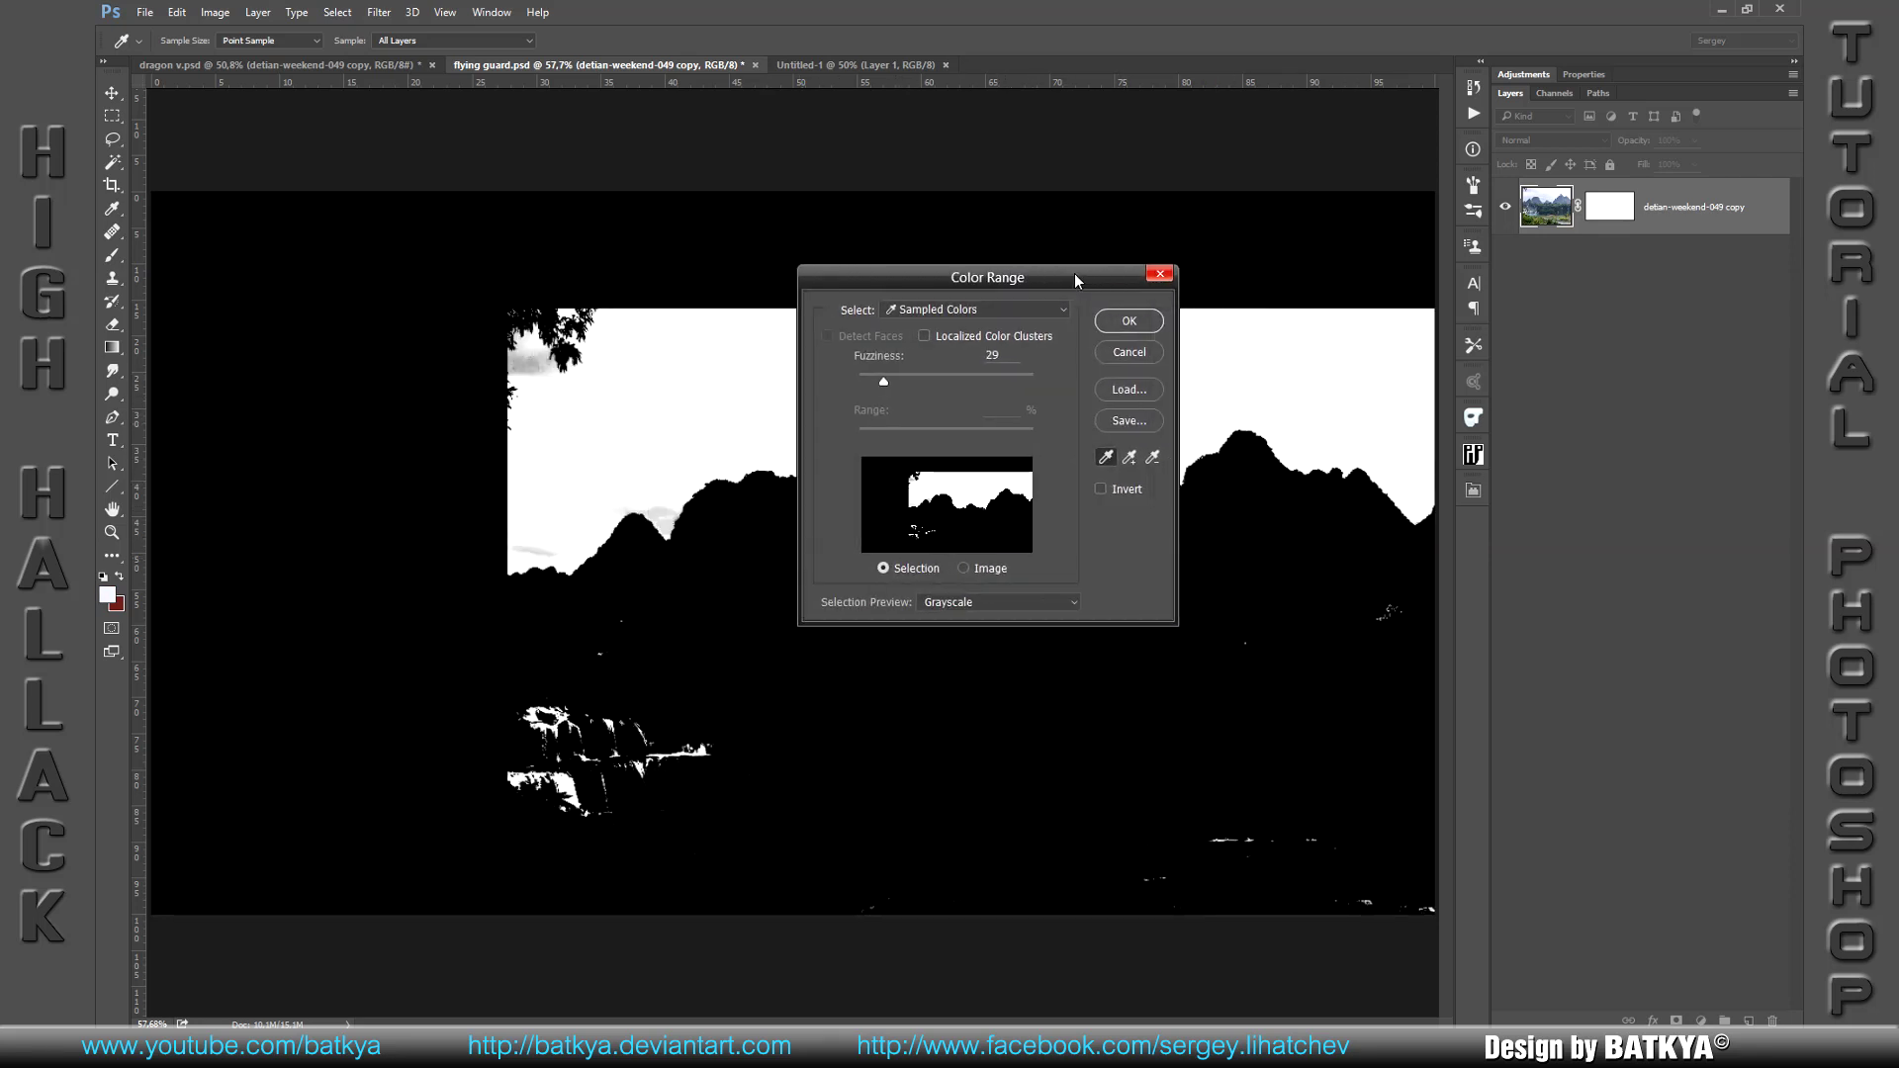
{"action": "left_click", "coordinate": [526, 360], "text": "shift"}
{"action": "left_click", "coordinate": [1122, 322]}
Step: Paint the selected sky out of the layer mask in black, then deselect
{"action": "left_click", "coordinate": [1627, 224]}
{"action": "key", "text": "b"}
{"action": "key", "text": "x"}
{"action": "key", "text": "bracketright"}
{"action": "key", "text": "bracketright"}
{"action": "key", "text": "bracketright"}
{"action": "mouse_move", "coordinate": [683, 415]}
{"action": "left_mouse_down"}
{"action": "mouse_move", "coordinate": [529, 360]}
{"action": "mouse_move", "coordinate": [898, 423]}
{"action": "mouse_move", "coordinate": [1395, 381]}
{"action": "left_mouse_up"}
{"action": "key", "text": "ctrl+d"}
{"action": "key", "text": "bracketleft"}
{"action": "key", "text": "bracketleft"}
{"action": "key", "text": "bracketleft"}
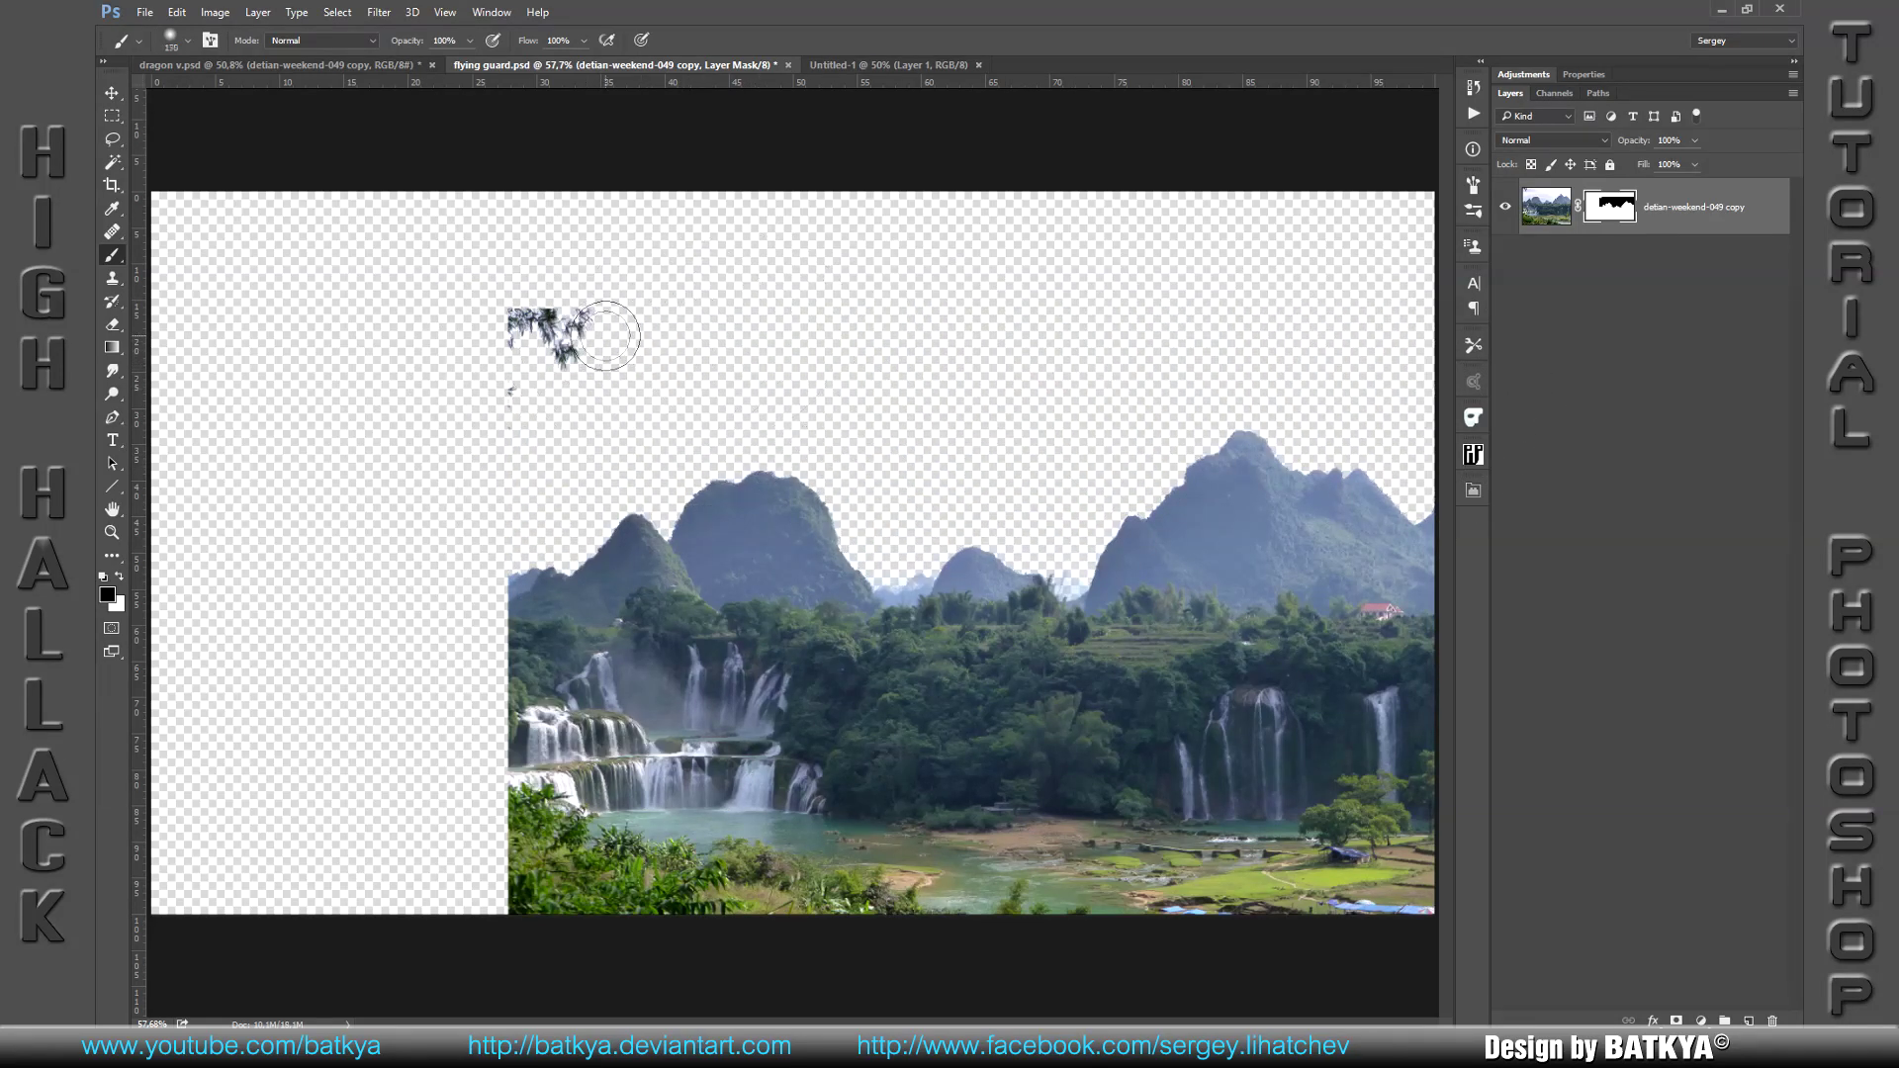
Step: Paint out leftover tree fragments along the ridges with a small black mask brush
{"action": "left_click_drag", "start_coordinate": [543, 339], "coordinate": [497, 348]}
{"action": "key", "text": "bracketleft"}
{"action": "key", "text": "bracketleft"}
{"action": "key", "text": "bracketleft"}
{"action": "scroll", "coordinate": [797, 445], "scroll_direction": "up", "scroll_amount": 1}
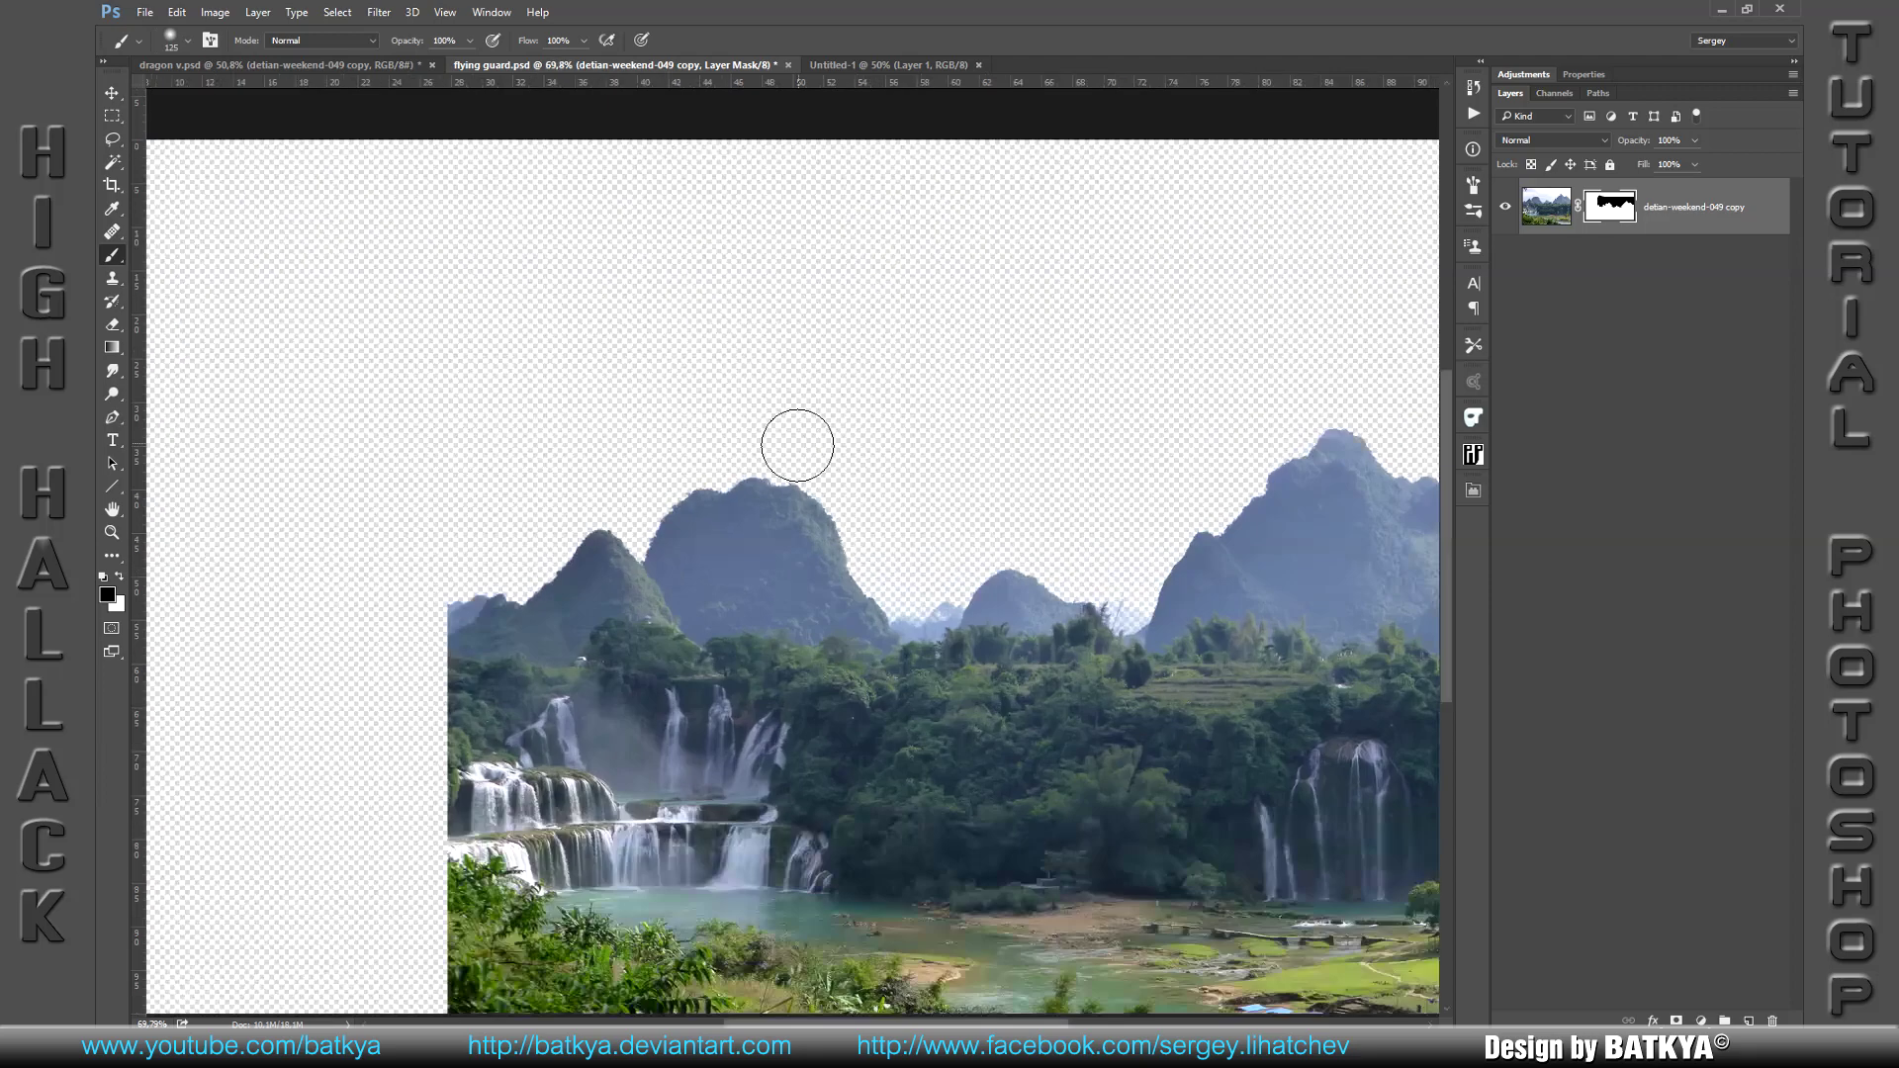
{"action": "scroll", "coordinate": [798, 445], "scroll_direction": "up", "scroll_amount": 2}
{"action": "left_click_drag", "start_coordinate": [924, 534], "coordinate": [649, 310]}
{"action": "key", "text": "bracketleft"}
{"action": "key", "text": "bracketleft"}
{"action": "key", "text": "bracketleft"}
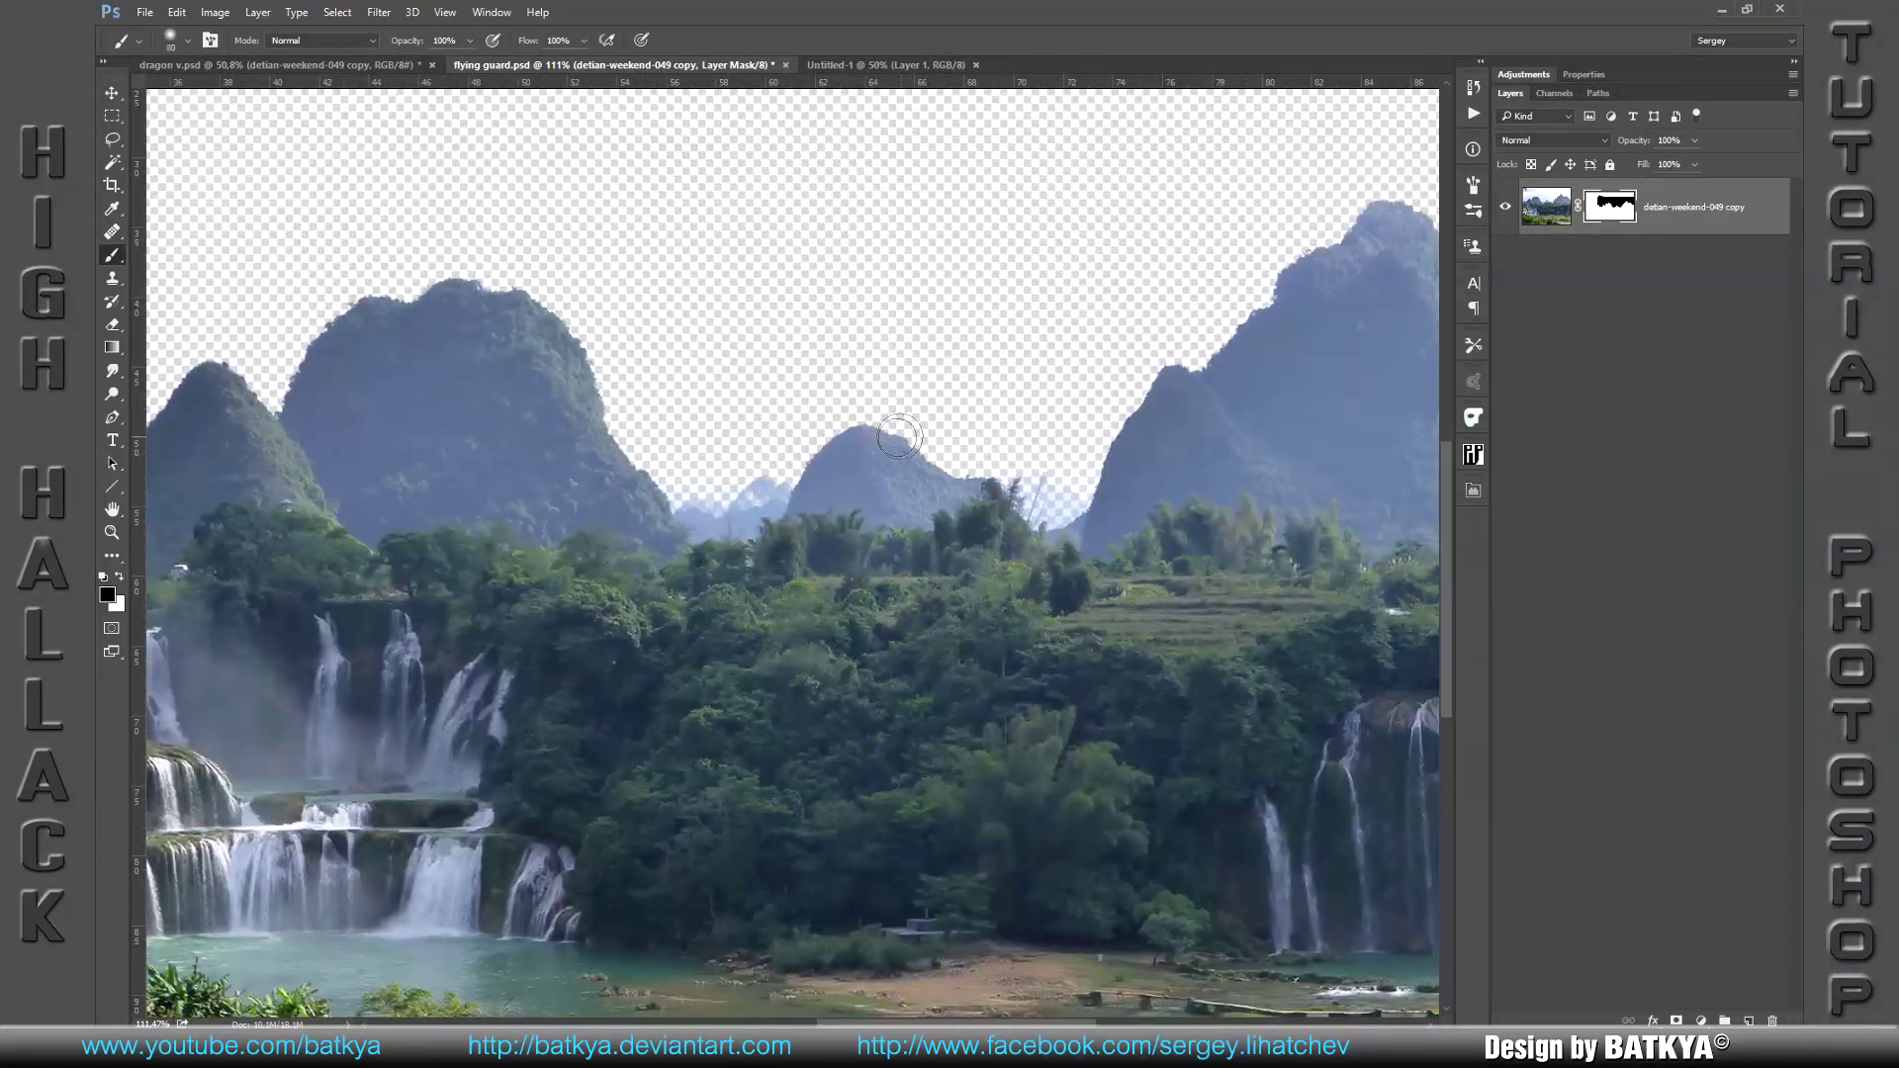
{"action": "key", "text": "bracketleft"}
{"action": "key", "text": "bracketleft"}
{"action": "key", "text": "bracketleft"}
{"action": "key", "text": "x"}
{"action": "scroll", "coordinate": [775, 498], "scroll_direction": "right", "scroll_amount": 3}
{"action": "scroll", "coordinate": [753, 476], "scroll_direction": "right", "scroll_amount": 3}
{"action": "key", "text": "x"}
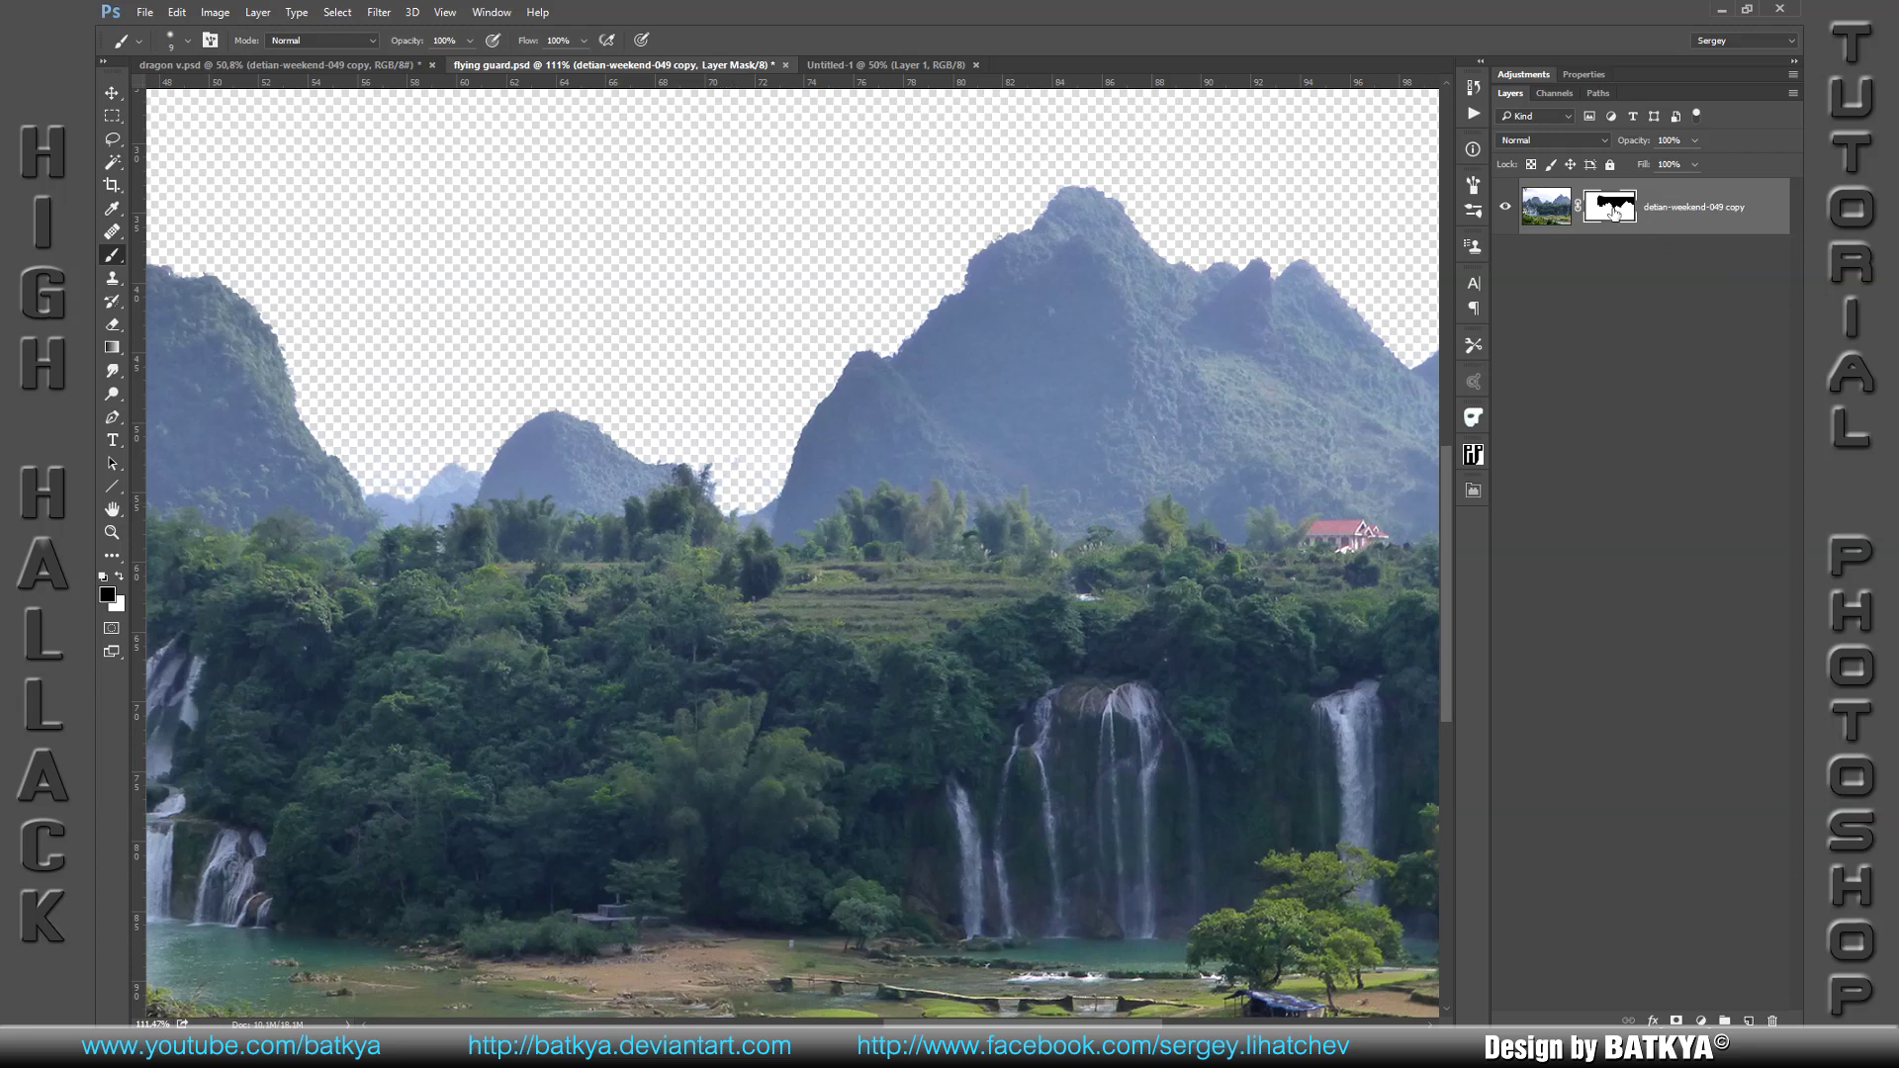
Step: Shift the landscape mask edges with Mask Edge in the mask properties
{"action": "double_click", "coordinate": [1613, 211]}
{"action": "left_click", "coordinate": [1731, 272]}
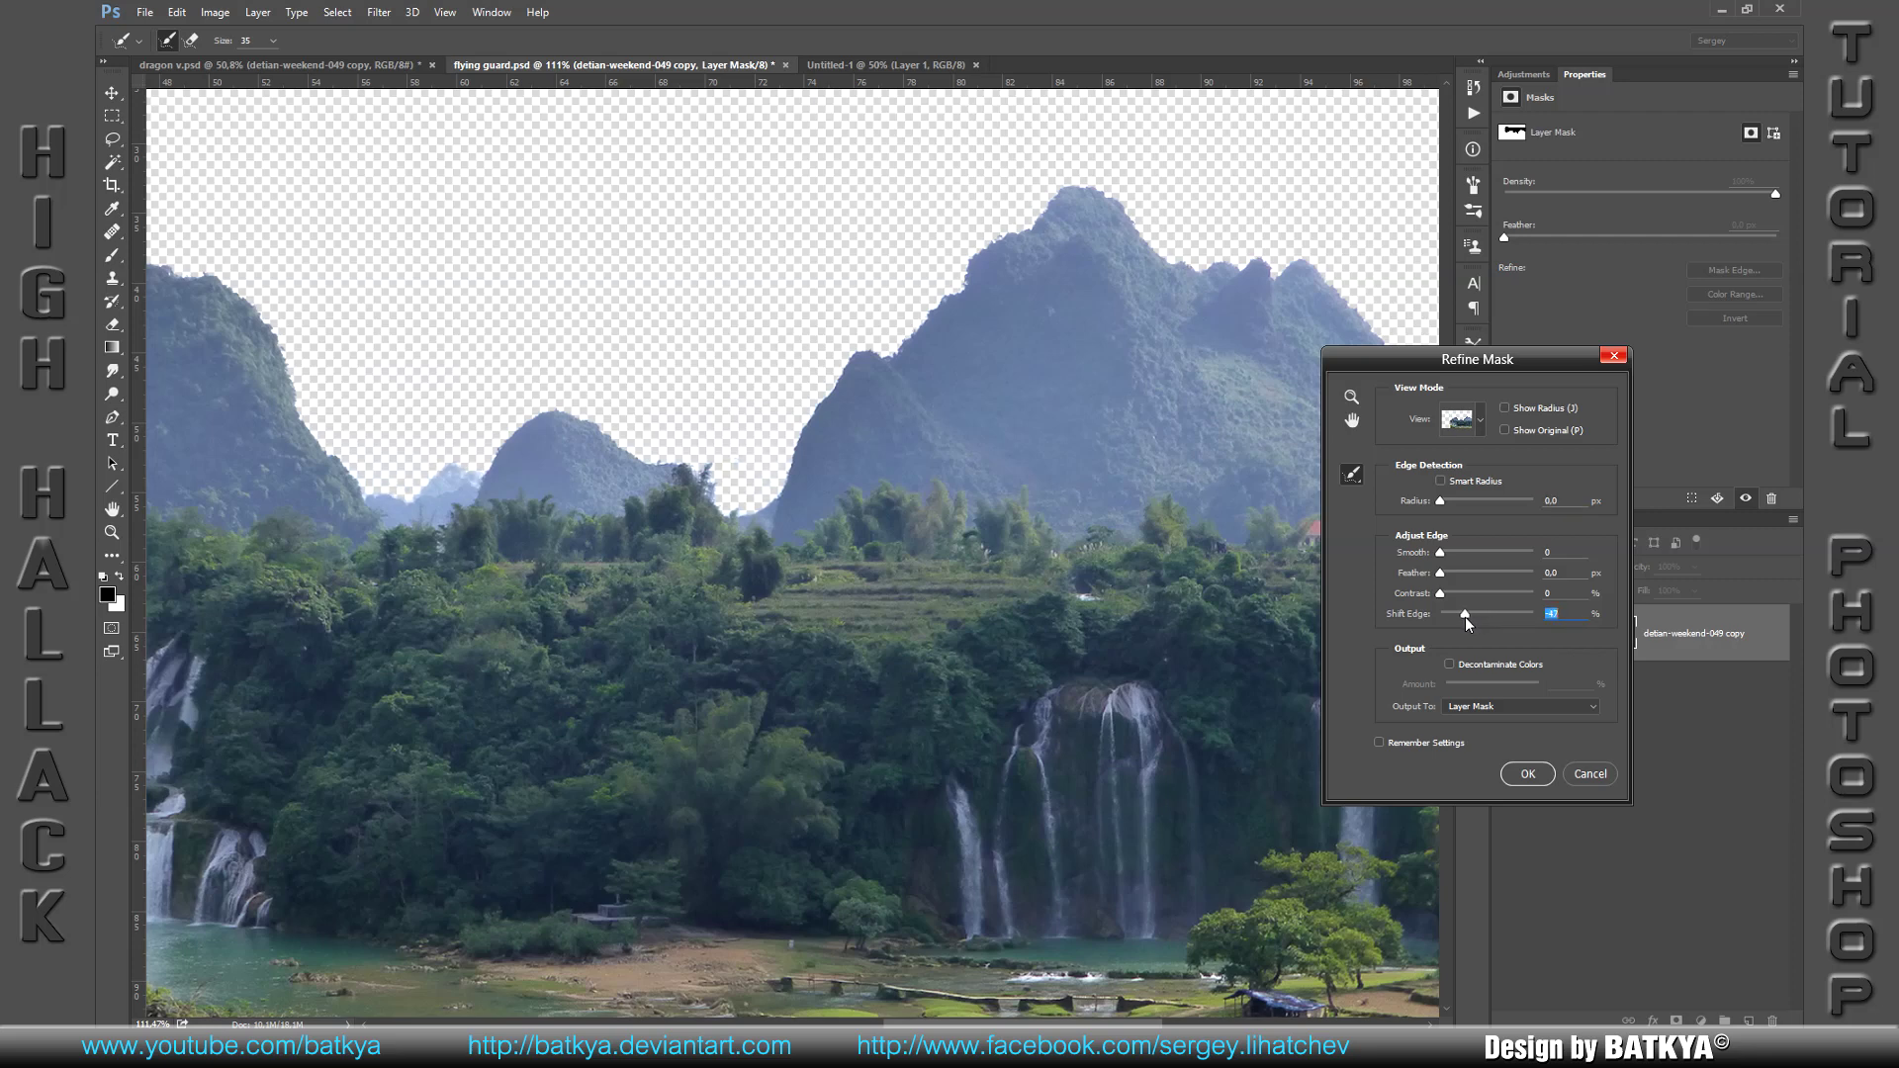
{"action": "left_click", "coordinate": [1531, 776]}
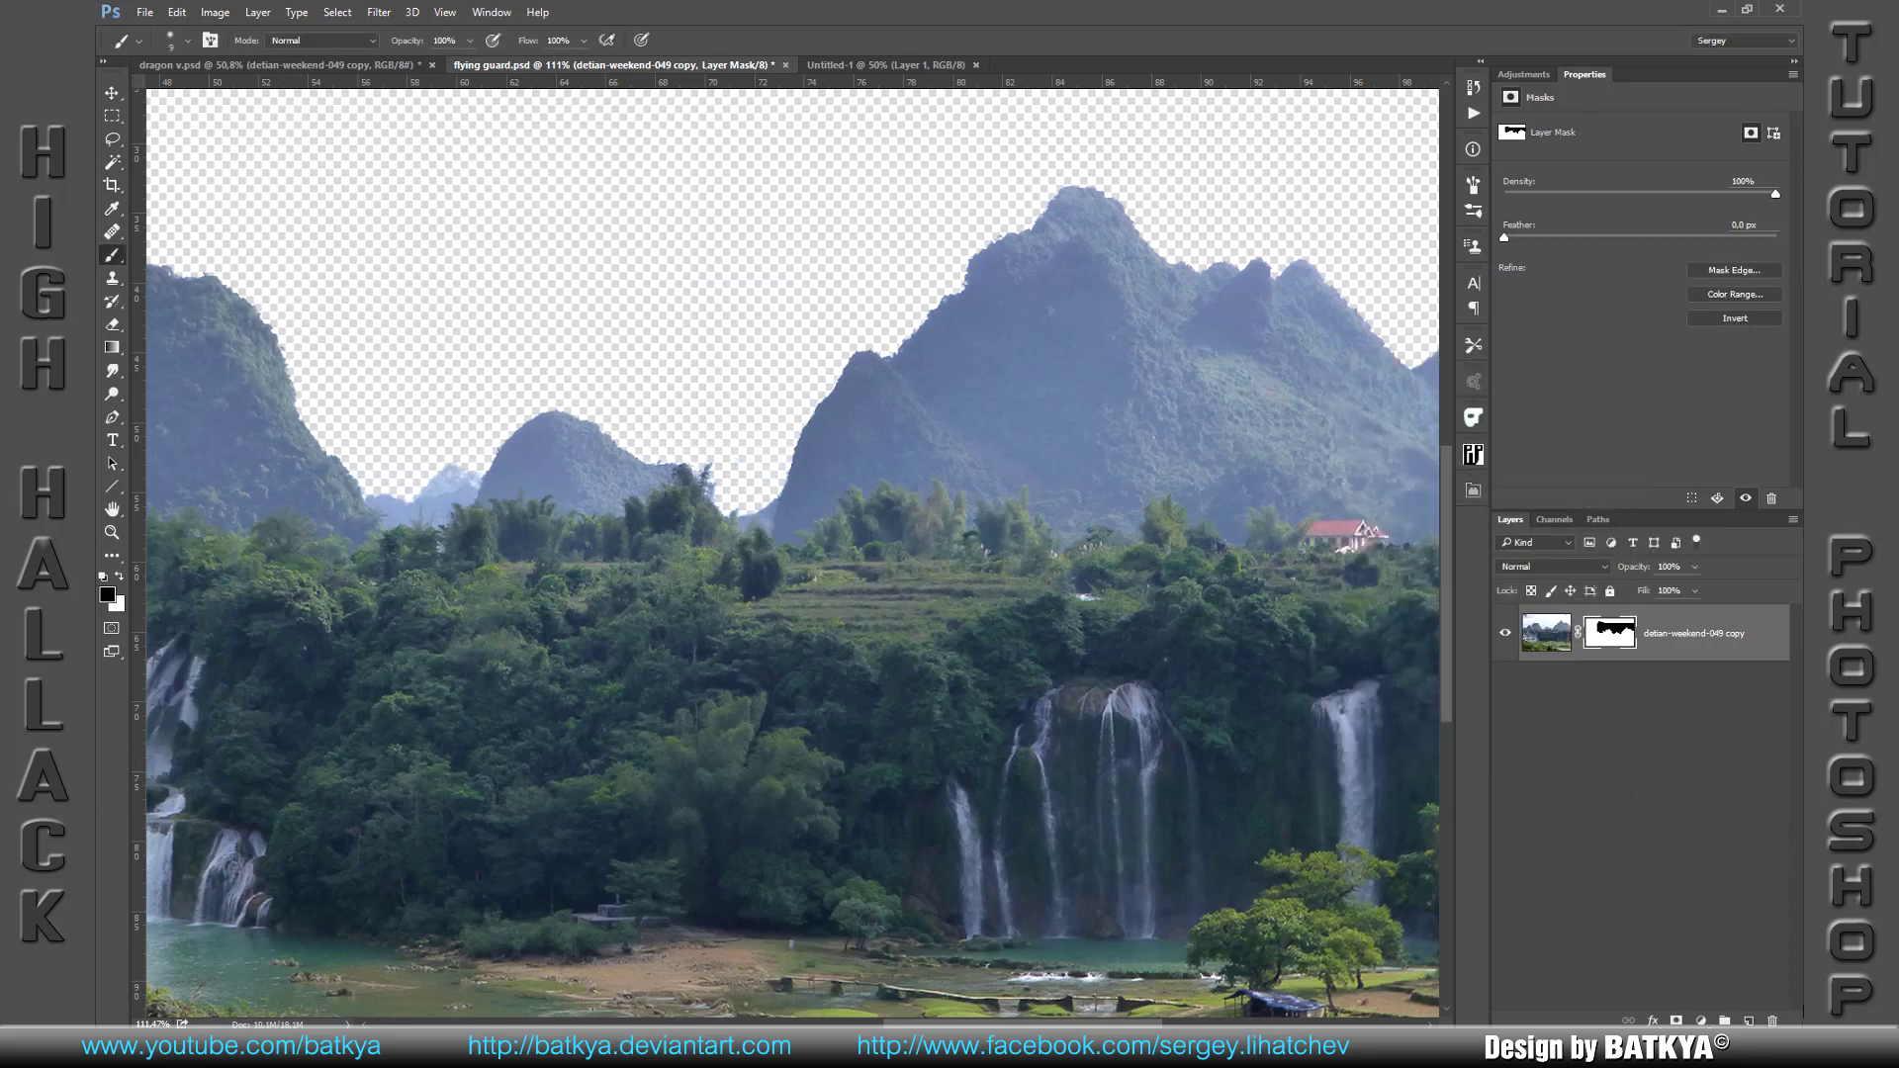
Step: Add a new layer filled with white beneath the landscape
{"action": "left_click", "coordinate": [1749, 1021], "text": "ctrl"}
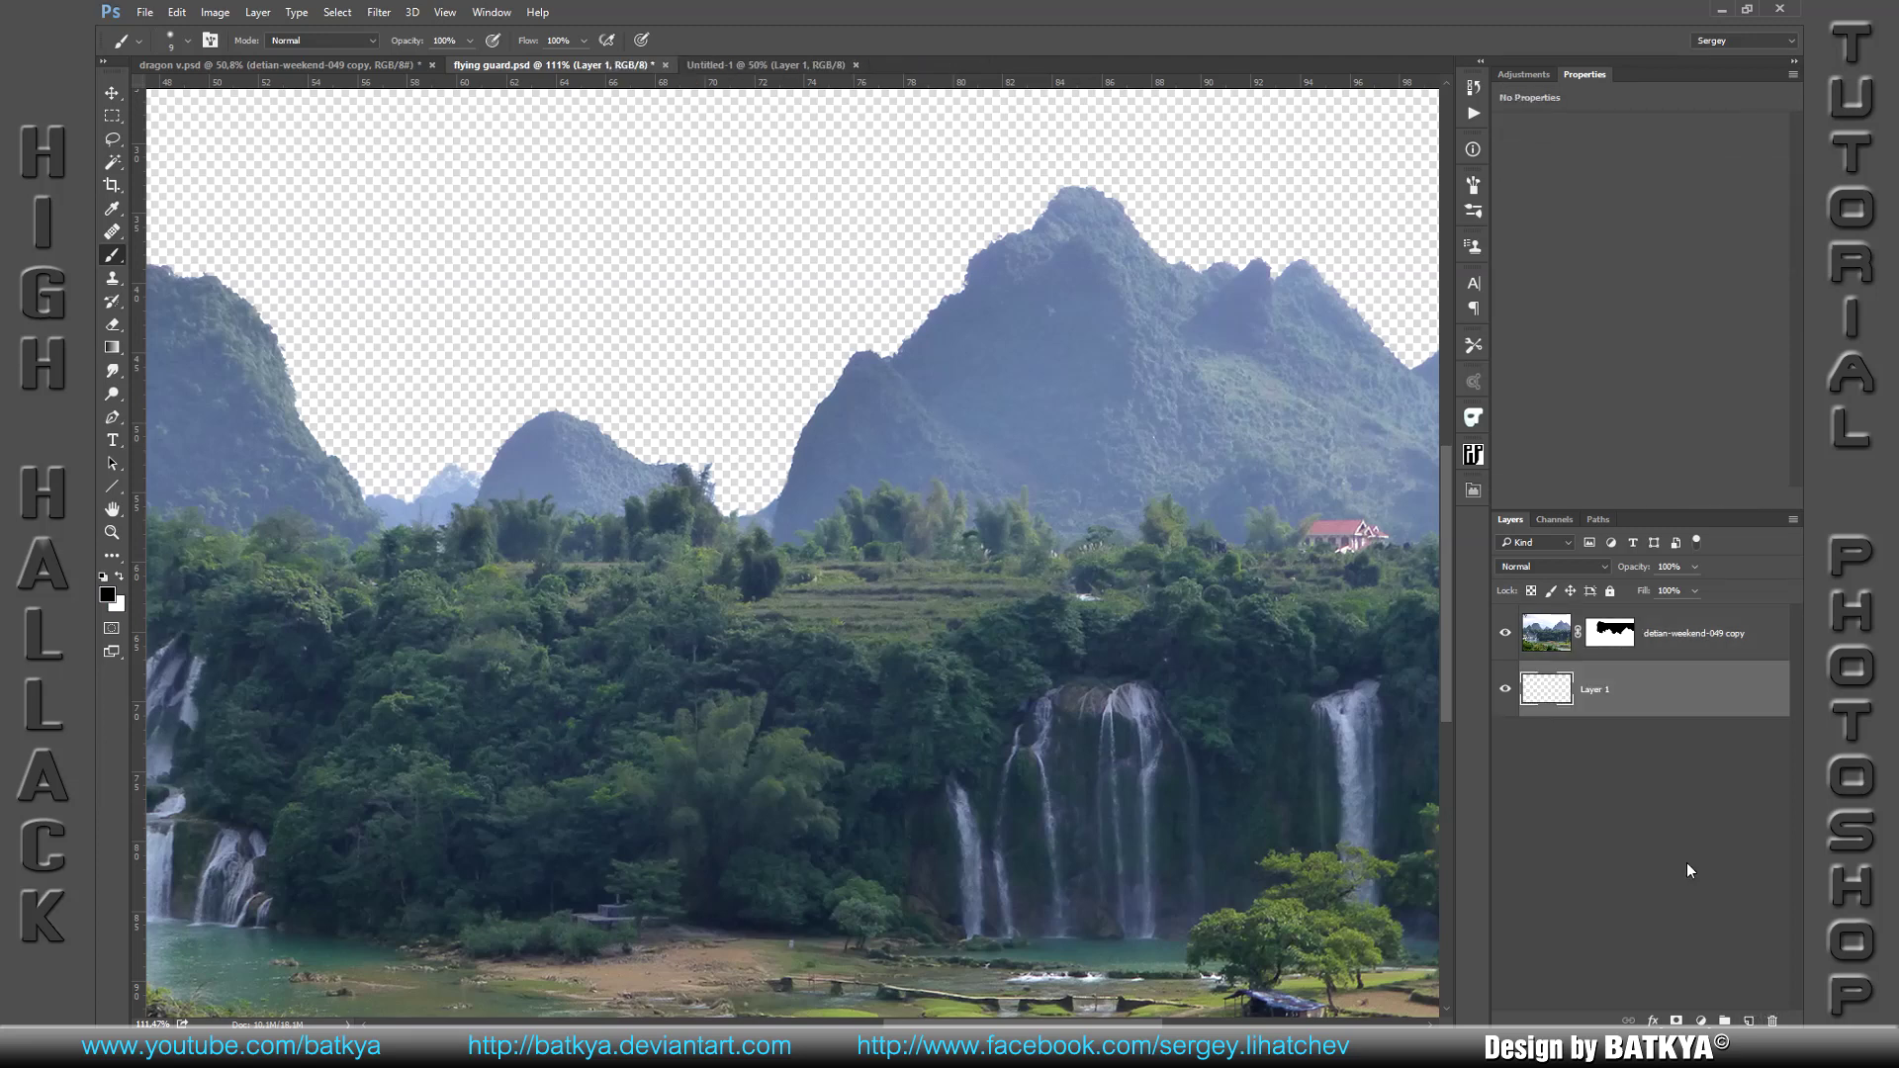
{"action": "key", "text": "ctrl+BackSpace"}
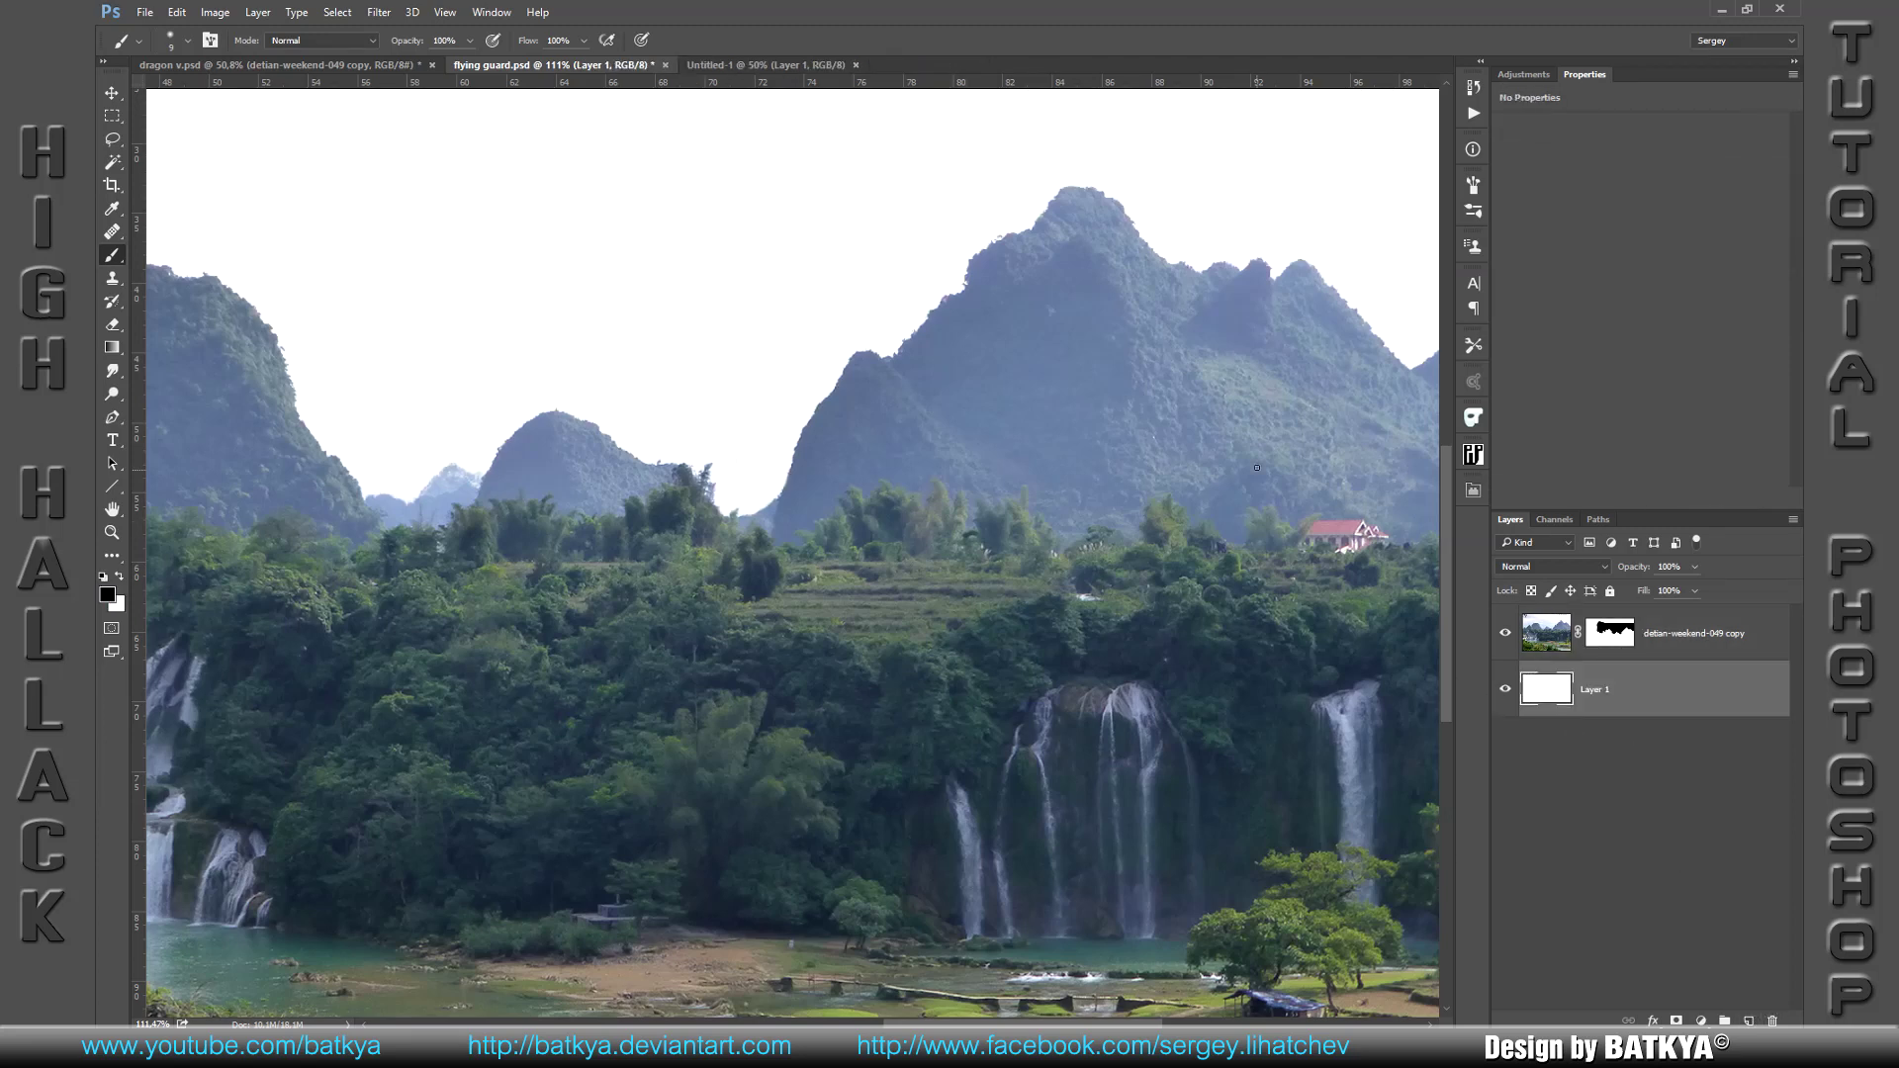
{"action": "scroll", "coordinate": [1302, 403], "scroll_direction": "up", "scroll_amount": 5}
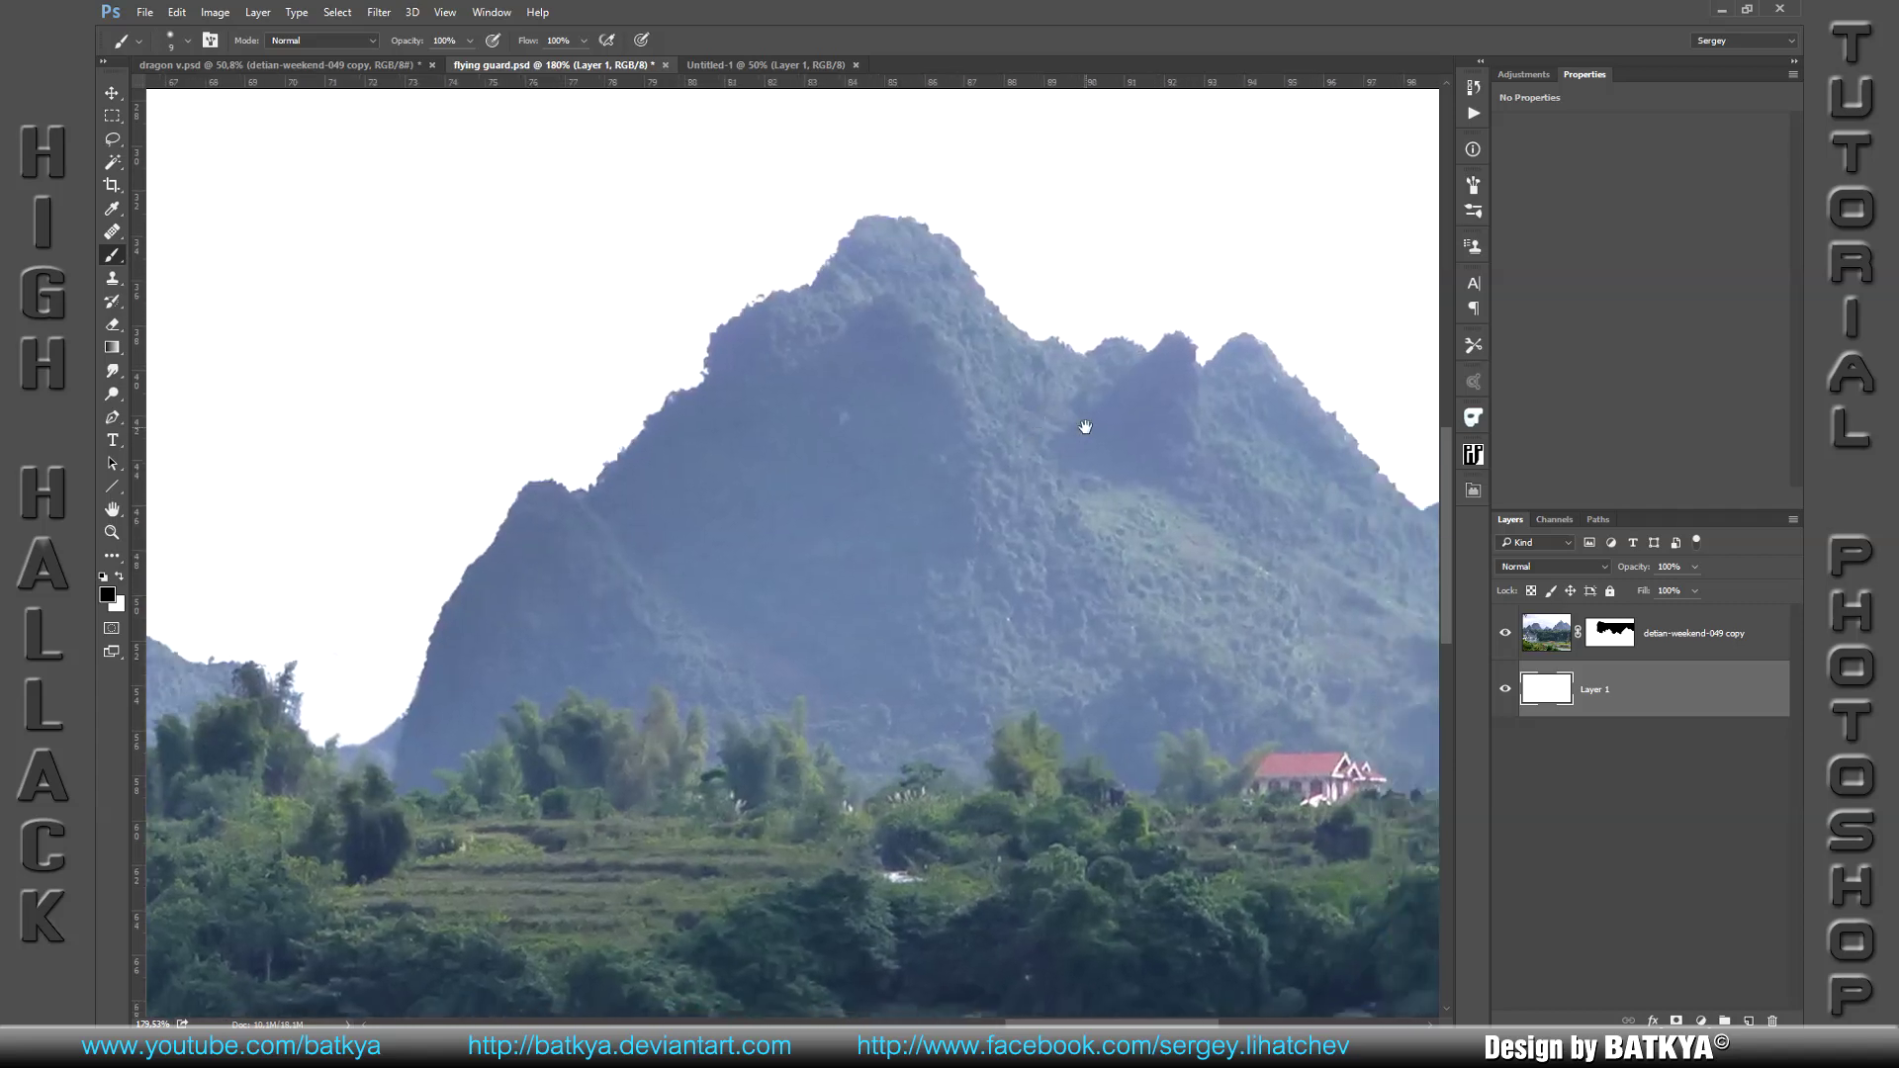
{"action": "left_click", "coordinate": [1627, 639]}
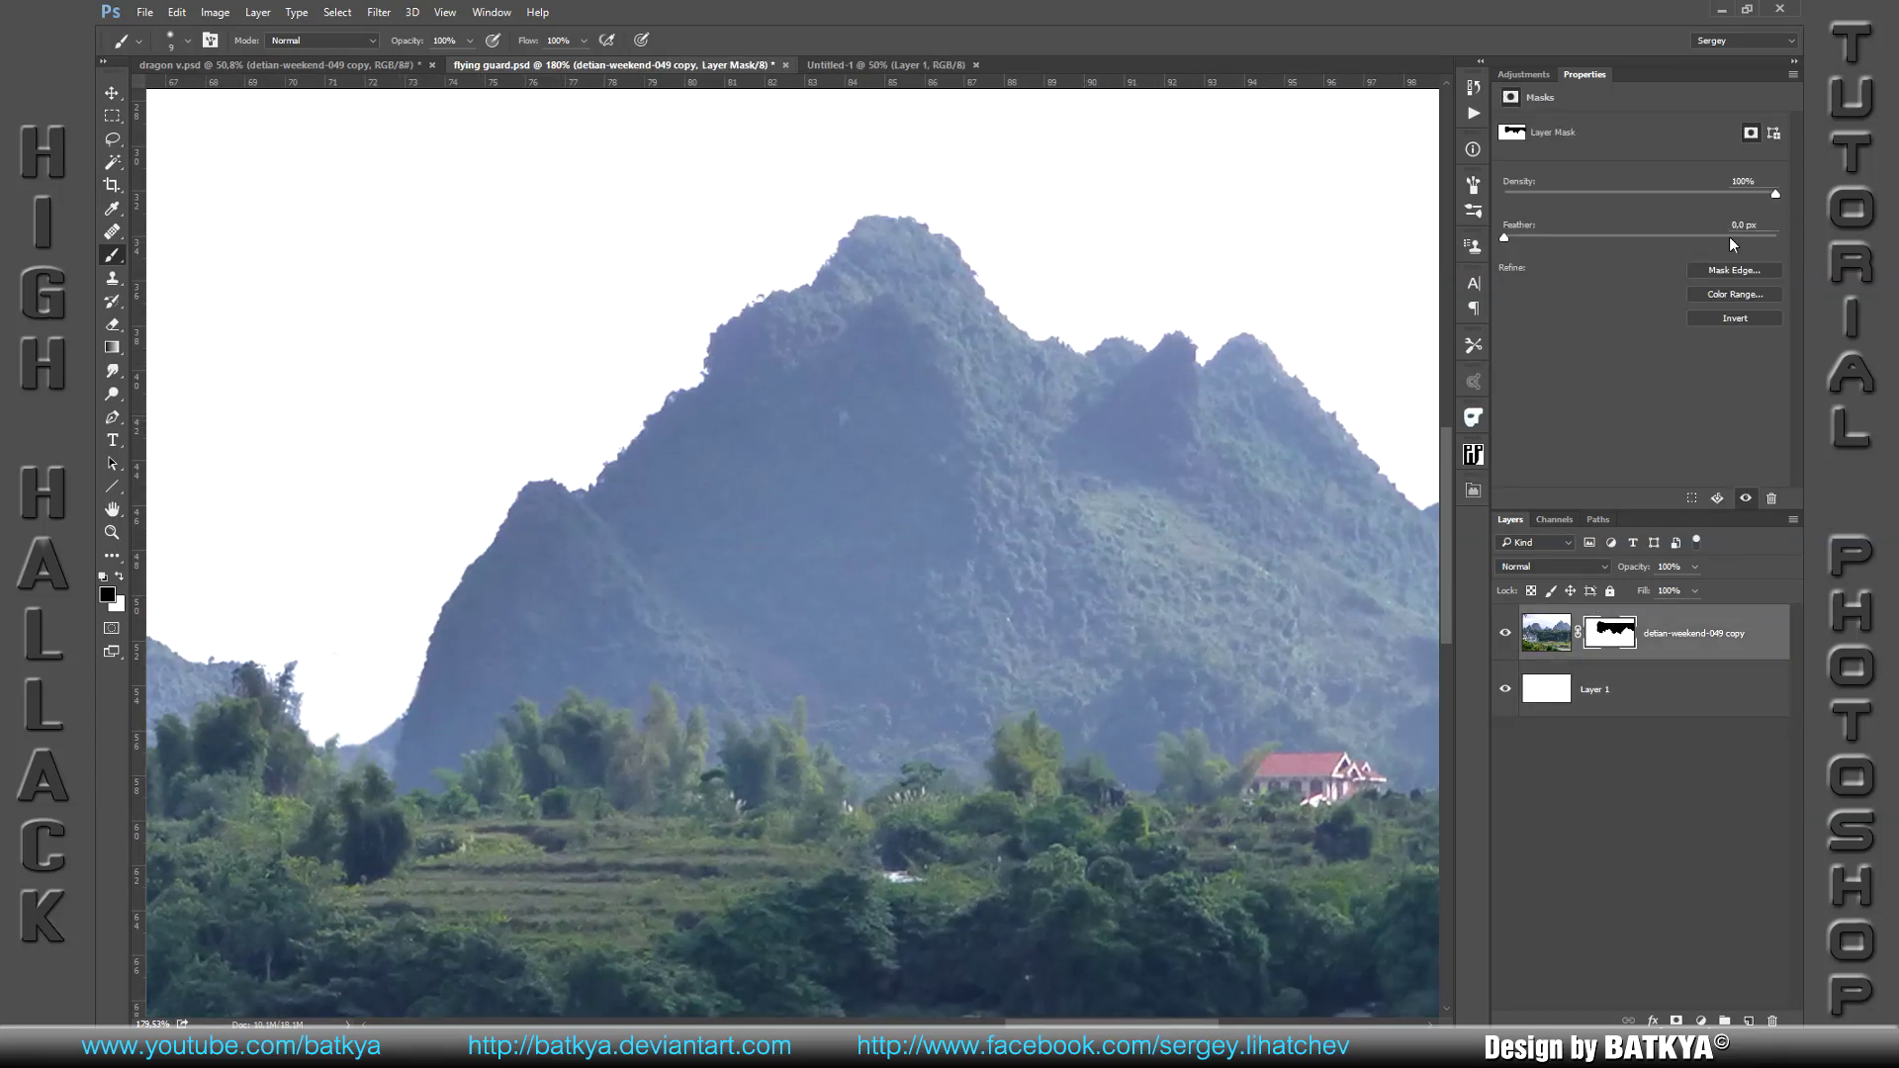
{"action": "left_click", "coordinate": [1737, 270]}
Step: Refine the mask along the mountain ridges with the Refine Radius tool and apply it
{"action": "left_click_drag", "start_coordinate": [1410, 366], "coordinate": [1432, 342]}
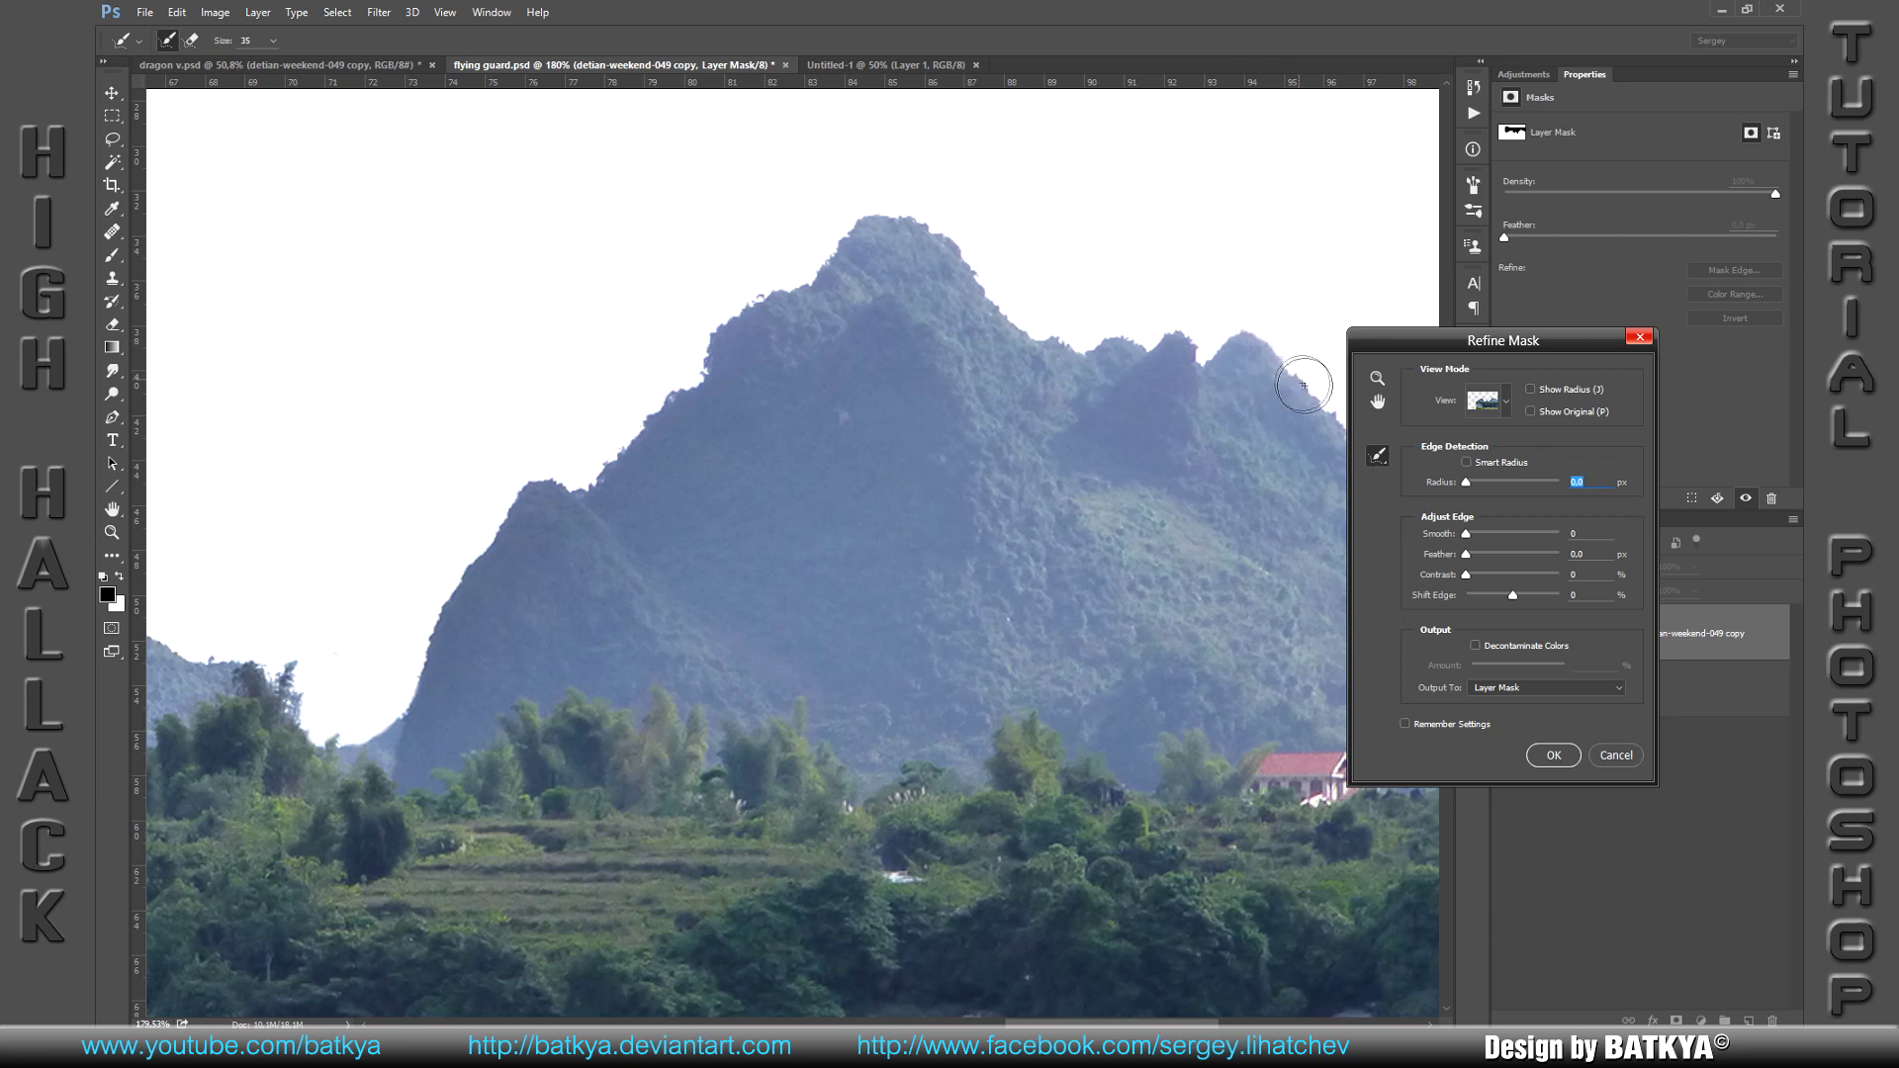
{"action": "mouse_move", "coordinate": [1303, 385]}
{"action": "left_mouse_down"}
{"action": "mouse_move", "coordinate": [1019, 320]}
{"action": "mouse_move", "coordinate": [882, 191]}
{"action": "mouse_move", "coordinate": [558, 466]}
{"action": "left_mouse_up"}
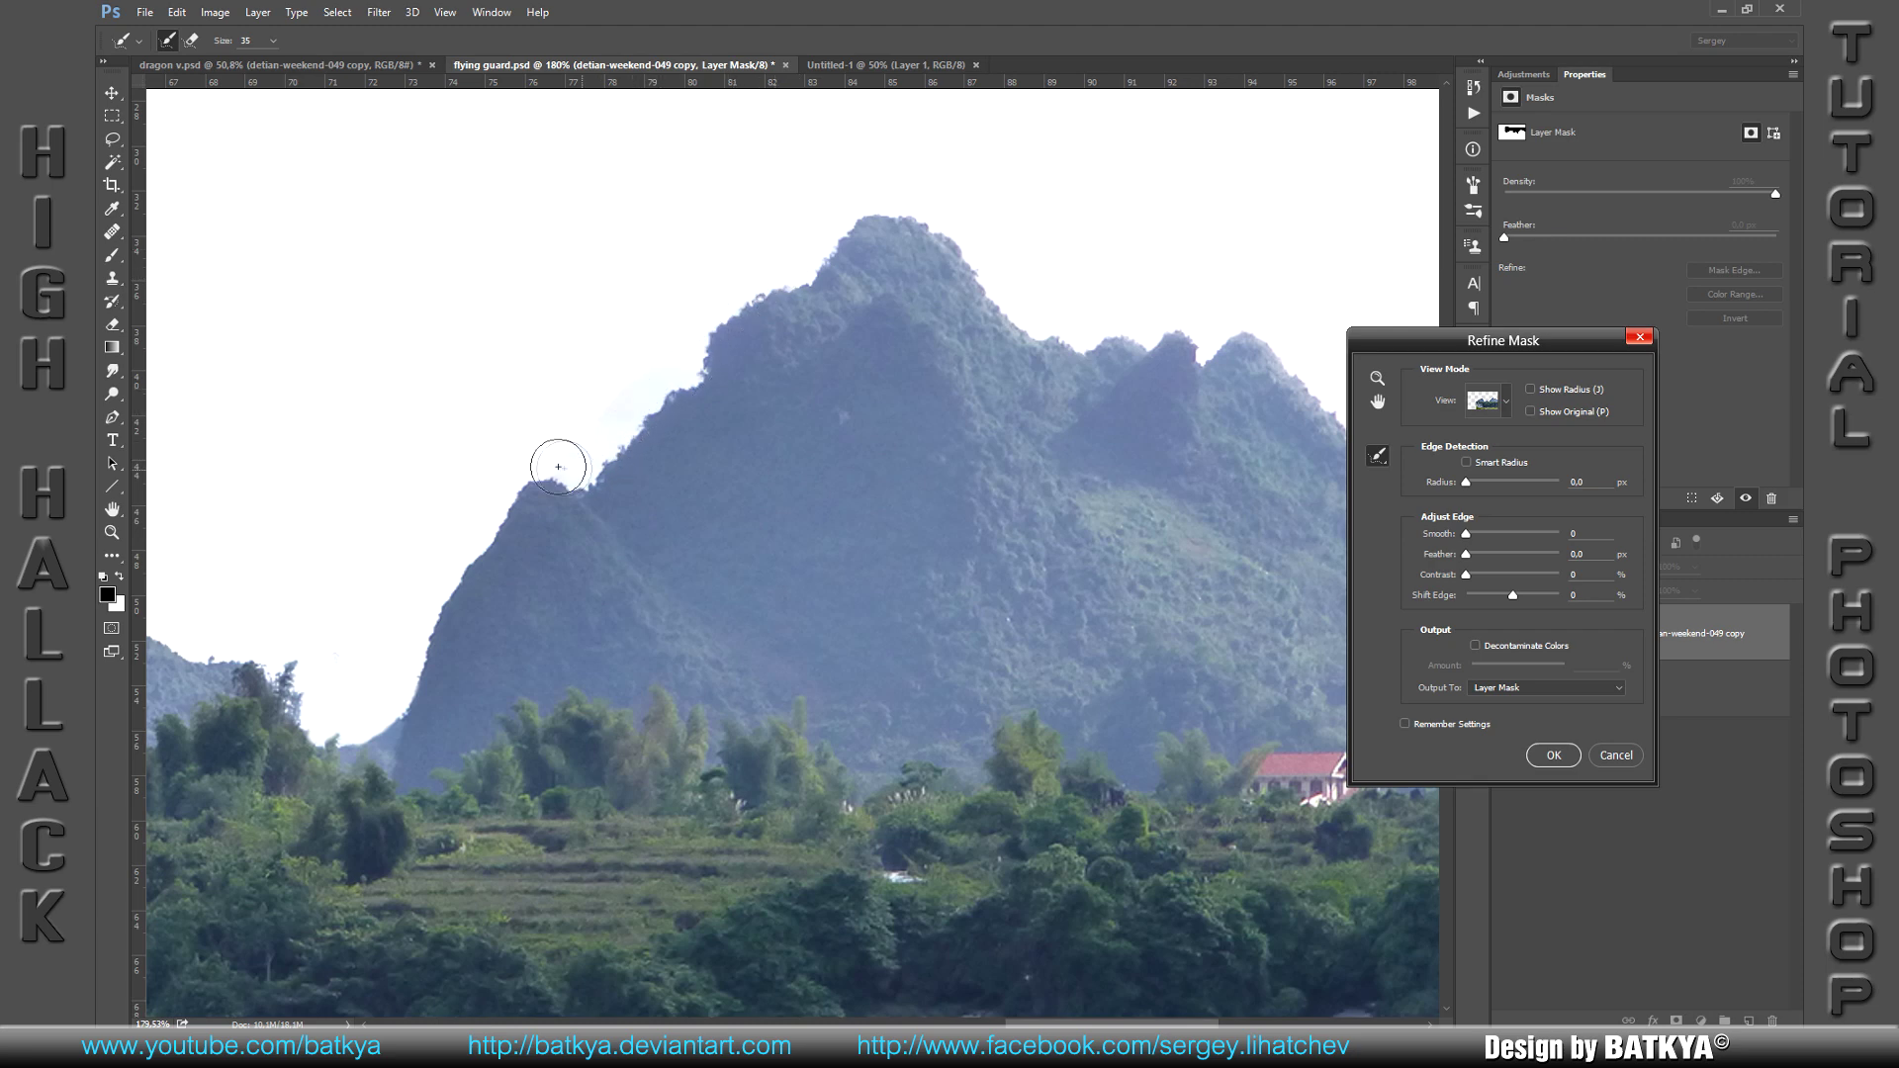
{"action": "mouse_move", "coordinate": [558, 466]}
{"action": "left_mouse_down"}
{"action": "mouse_move", "coordinate": [858, 555]}
{"action": "mouse_move", "coordinate": [962, 560]}
{"action": "left_mouse_up"}
{"action": "mouse_move", "coordinate": [247, 495]}
{"action": "left_mouse_down"}
{"action": "mouse_move", "coordinate": [412, 338]}
{"action": "mouse_move", "coordinate": [864, 646]}
{"action": "left_mouse_up"}
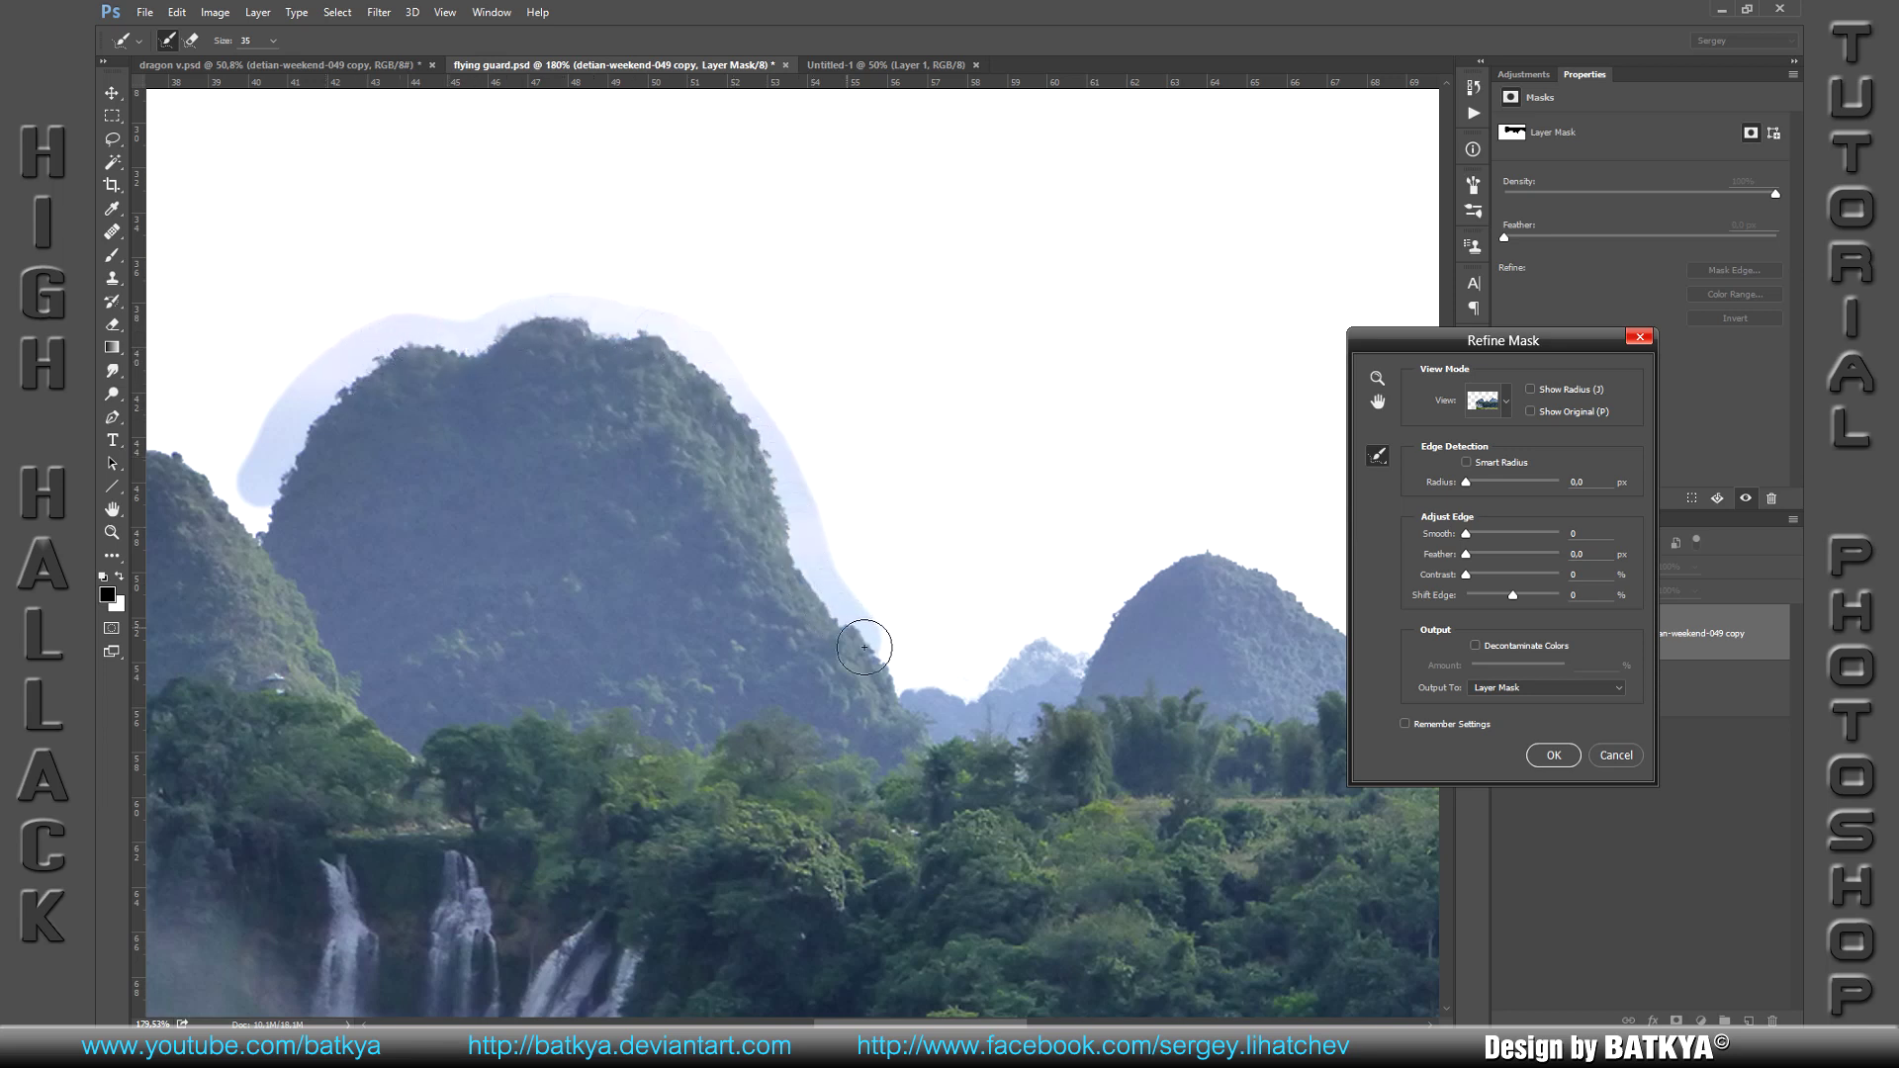
{"action": "mouse_move", "coordinate": [869, 636]}
{"action": "left_mouse_down"}
{"action": "mouse_move", "coordinate": [920, 465]}
{"action": "mouse_move", "coordinate": [821, 382]}
{"action": "mouse_move", "coordinate": [678, 495]}
{"action": "mouse_move", "coordinate": [484, 554]}
{"action": "left_mouse_up"}
{"action": "mouse_move", "coordinate": [1023, 467]}
{"action": "left_mouse_down"}
{"action": "mouse_move", "coordinate": [1001, 432]}
{"action": "mouse_move", "coordinate": [805, 370]}
{"action": "left_mouse_up"}
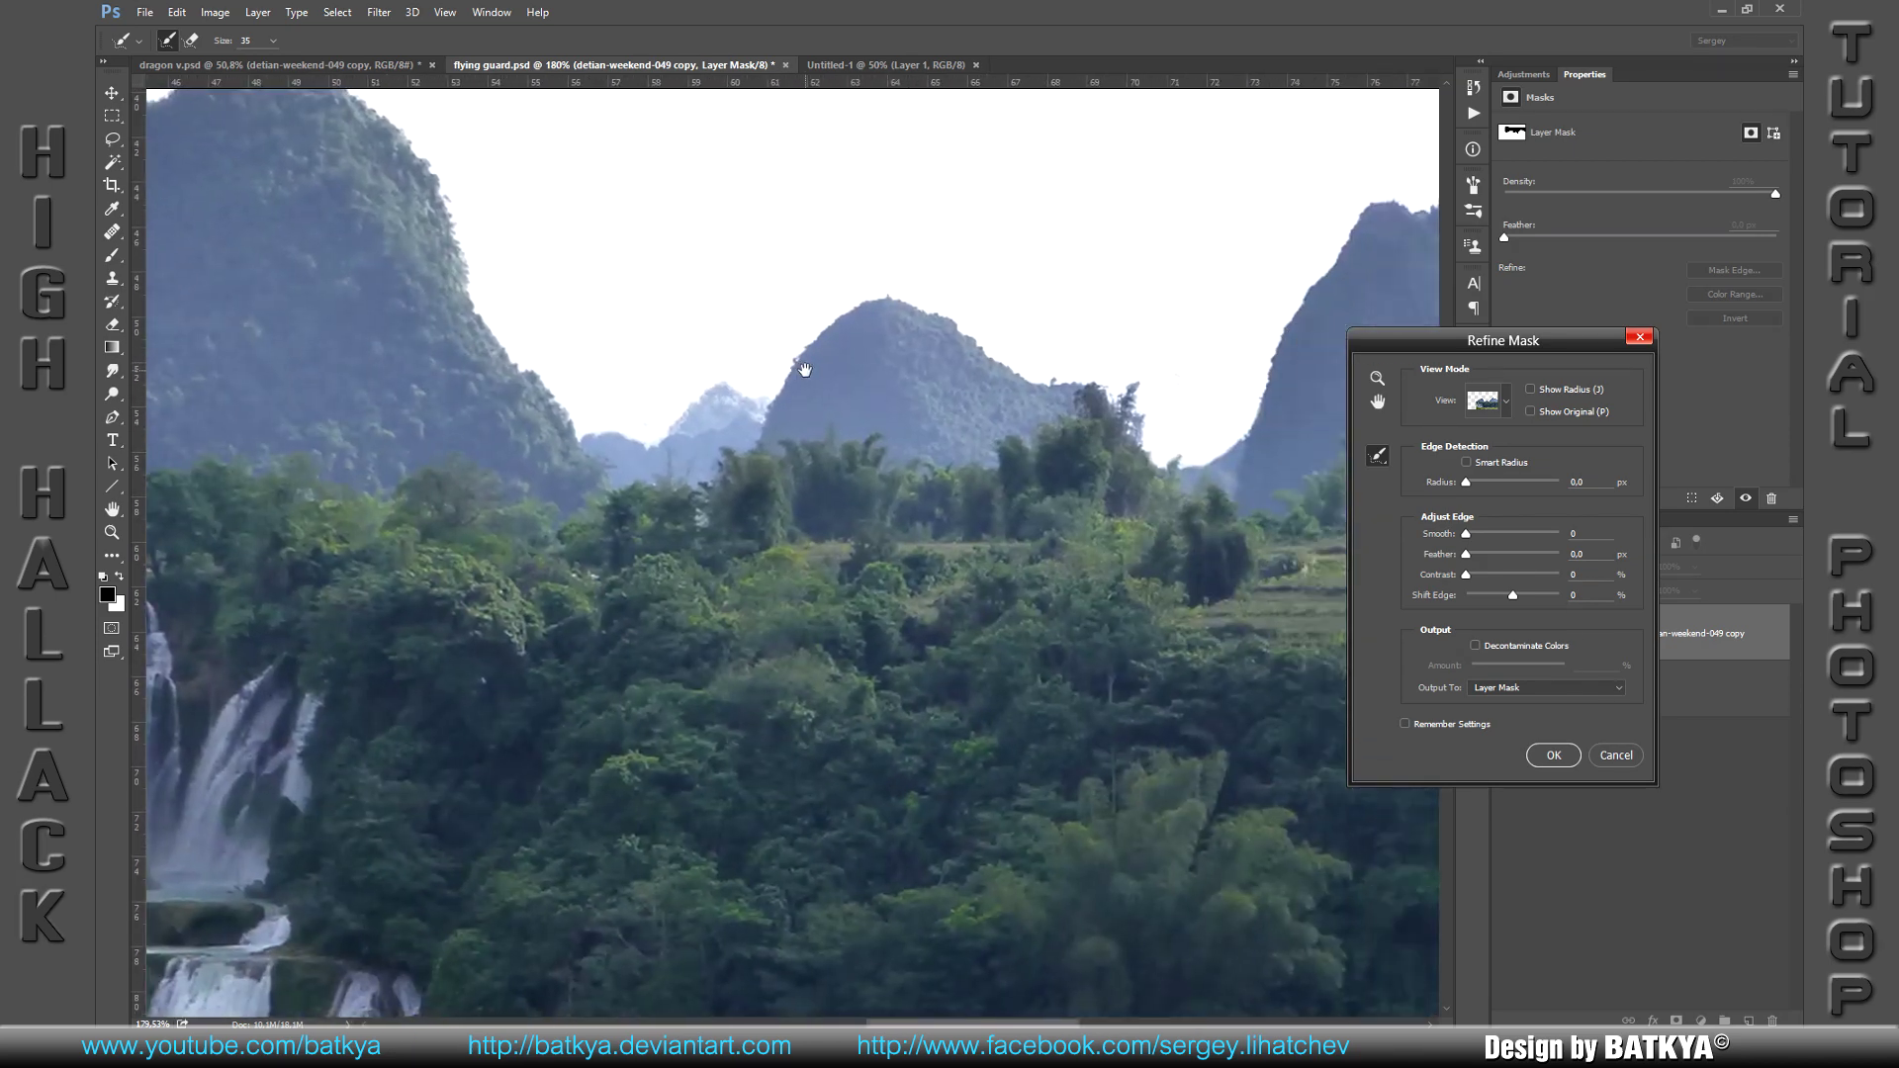
{"action": "left_click", "coordinate": [1552, 754]}
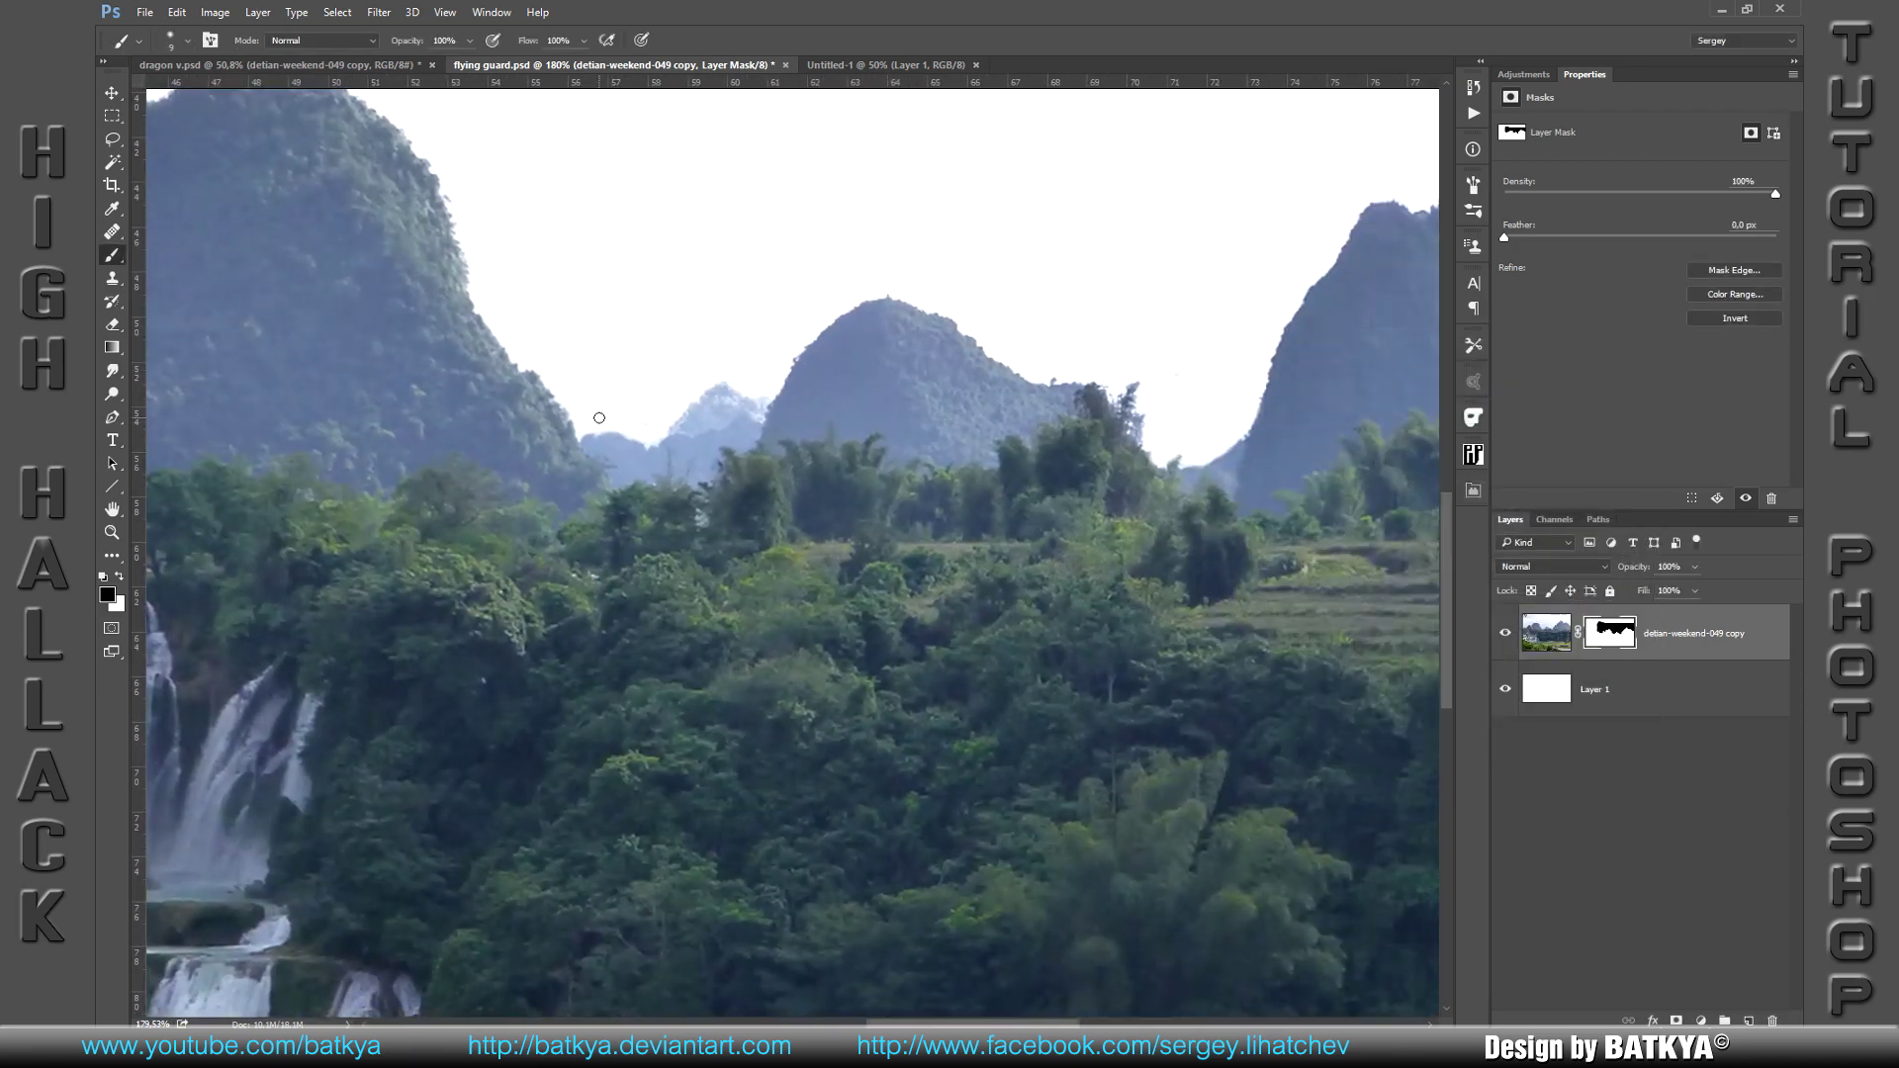
Step: Add a new empty Layer 2 clipped to the landscape layer
{"action": "mouse_move", "coordinate": [808, 637]}
{"action": "left_mouse_down"}
{"action": "mouse_move", "coordinate": [868, 441]}
{"action": "mouse_move", "coordinate": [987, 602]}
{"action": "mouse_move", "coordinate": [891, 594]}
{"action": "left_mouse_up"}
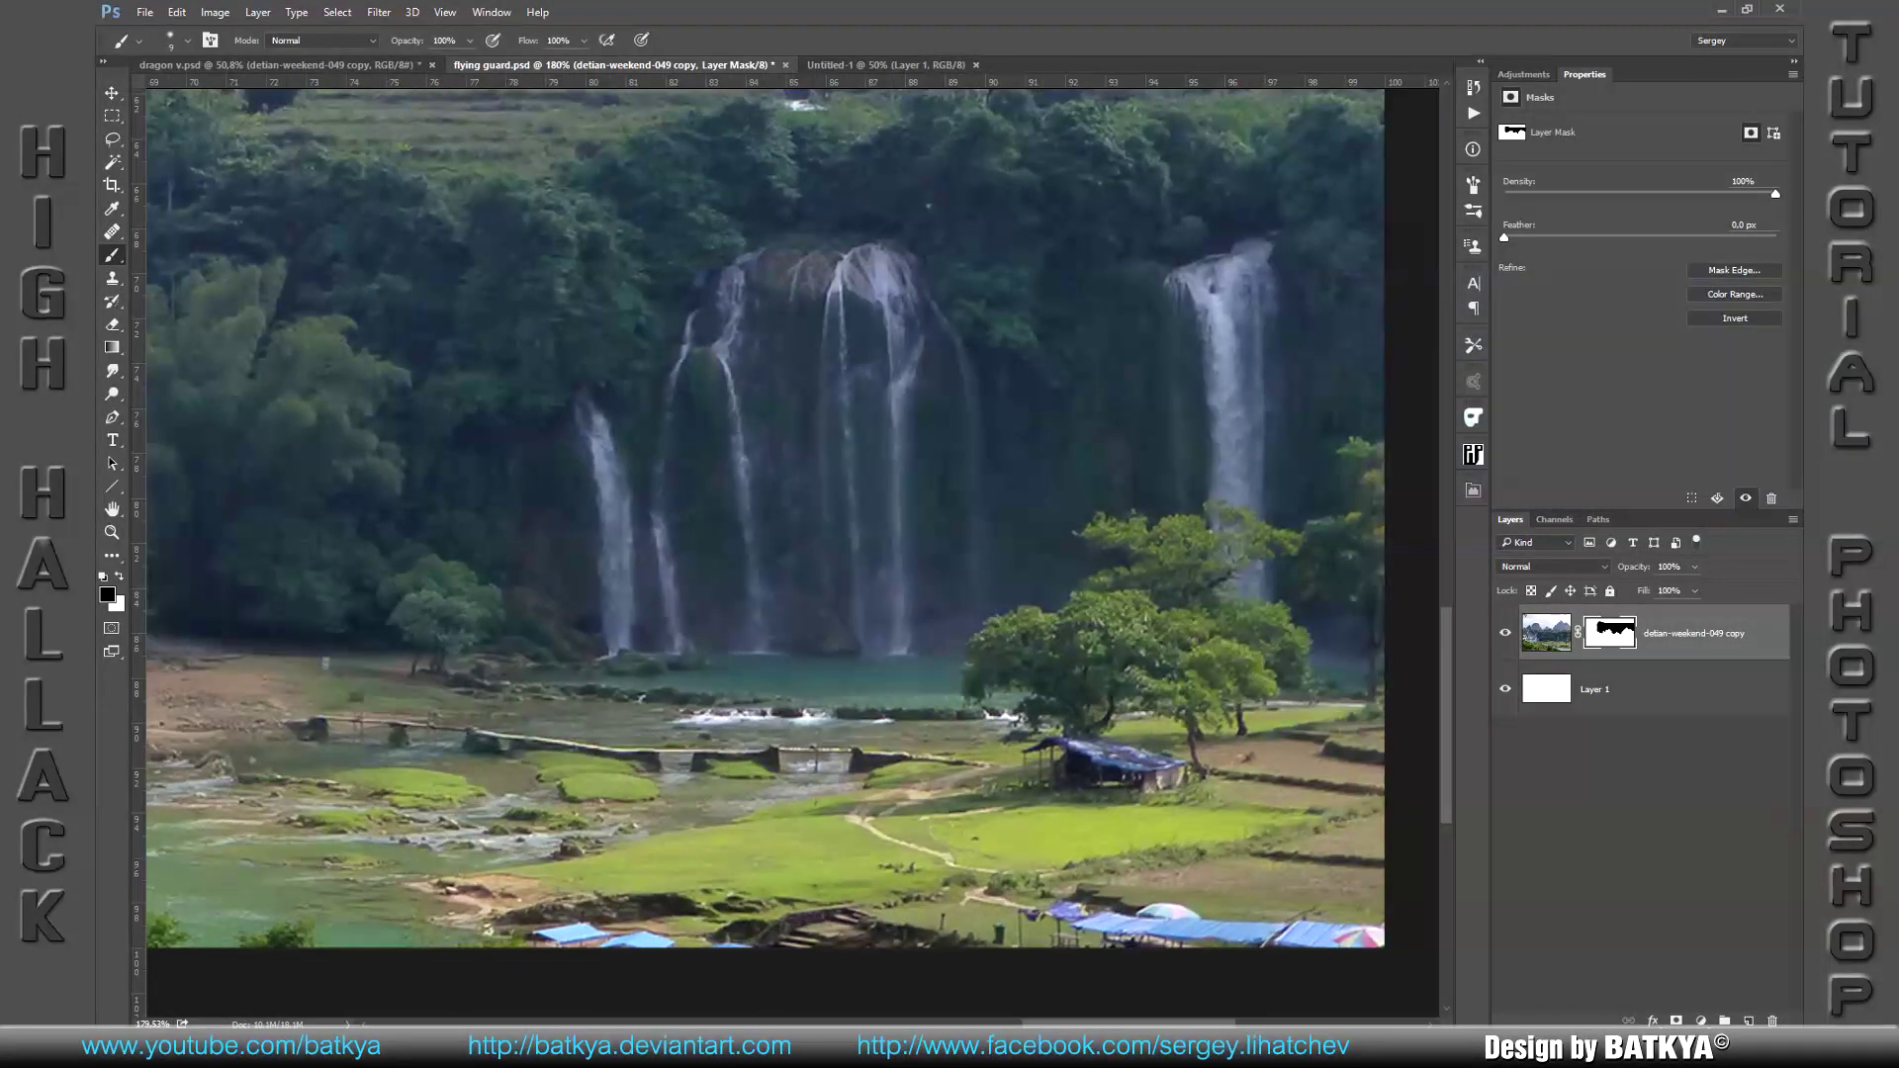
{"action": "key", "text": "ctrl+shift+alt+n"}
{"action": "key", "text": "ctrl+alt+g"}
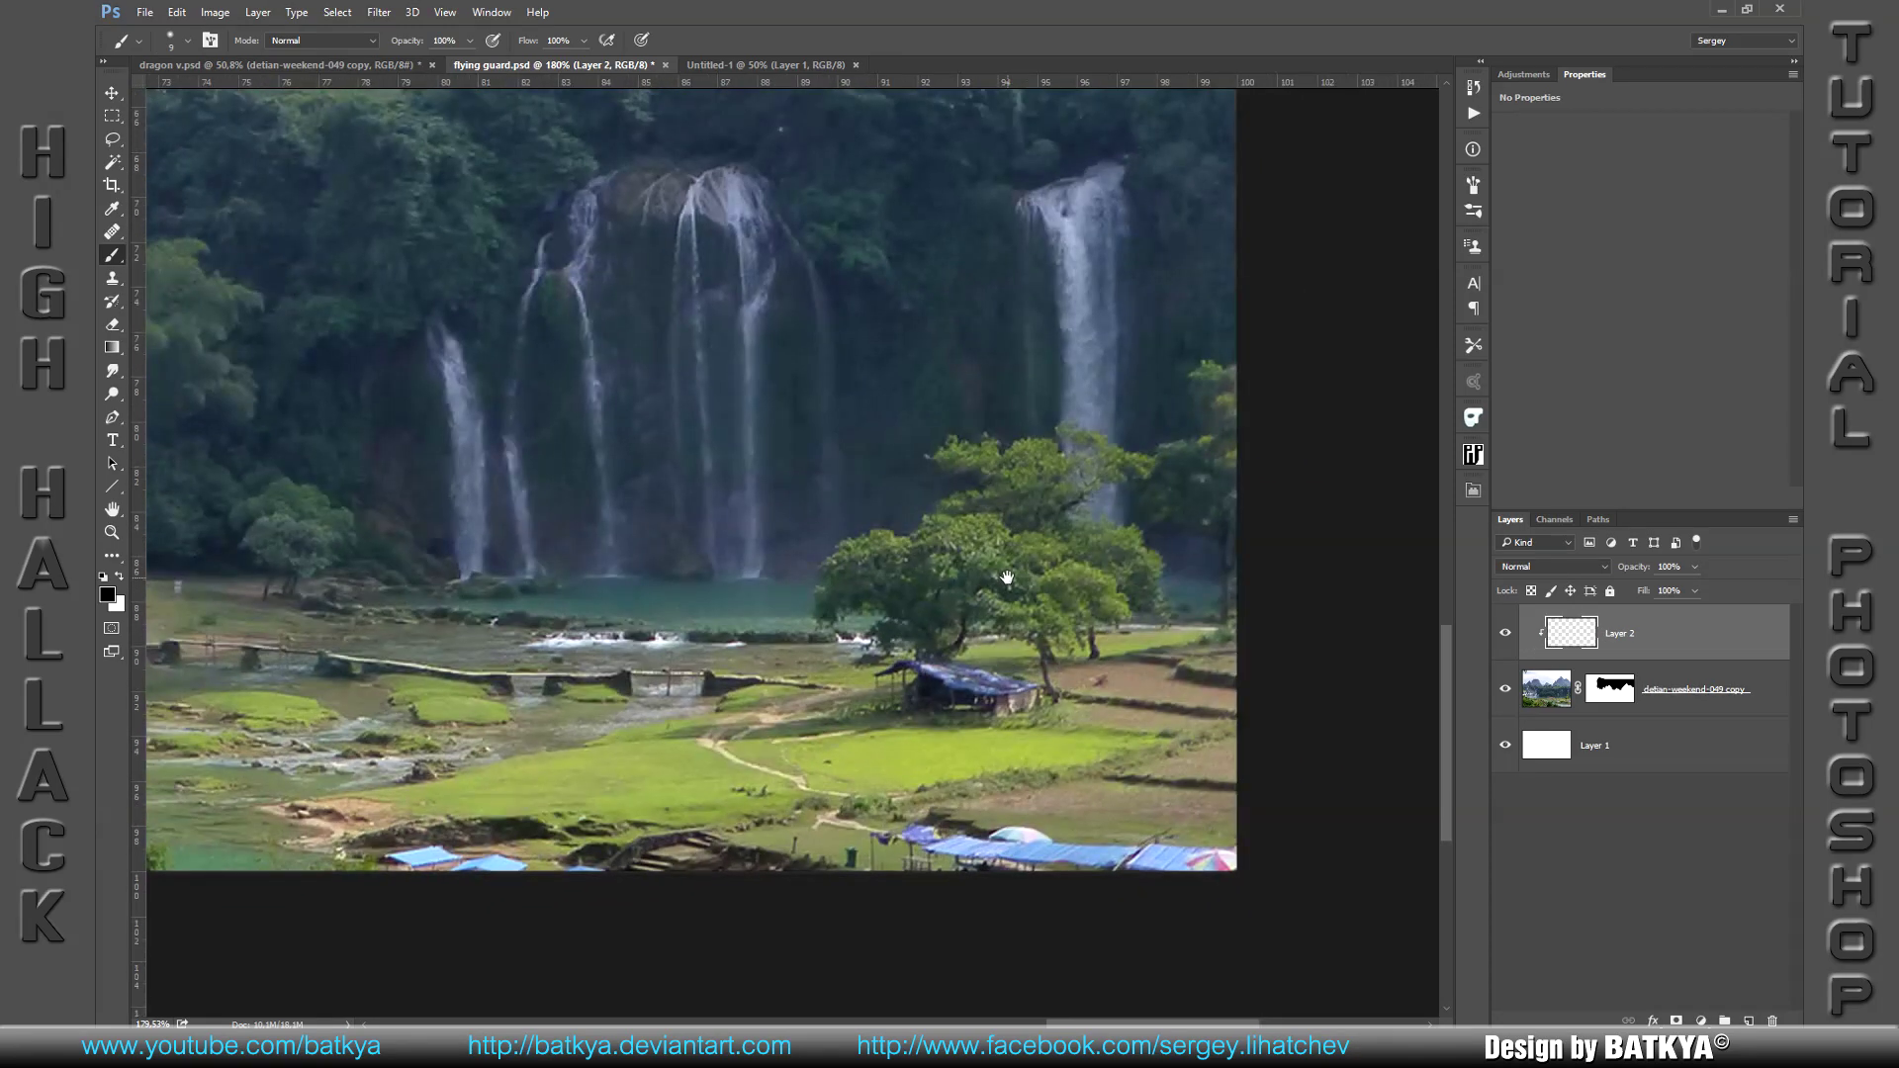
Step: Clone grass over the tarp's left end and edges, and the umbrella, on Layer 2
{"action": "scroll", "coordinate": [946, 615], "scroll_direction": "up", "scroll_amount": 2}
{"action": "scroll", "coordinate": [946, 615], "scroll_direction": "up", "scroll_amount": 2}
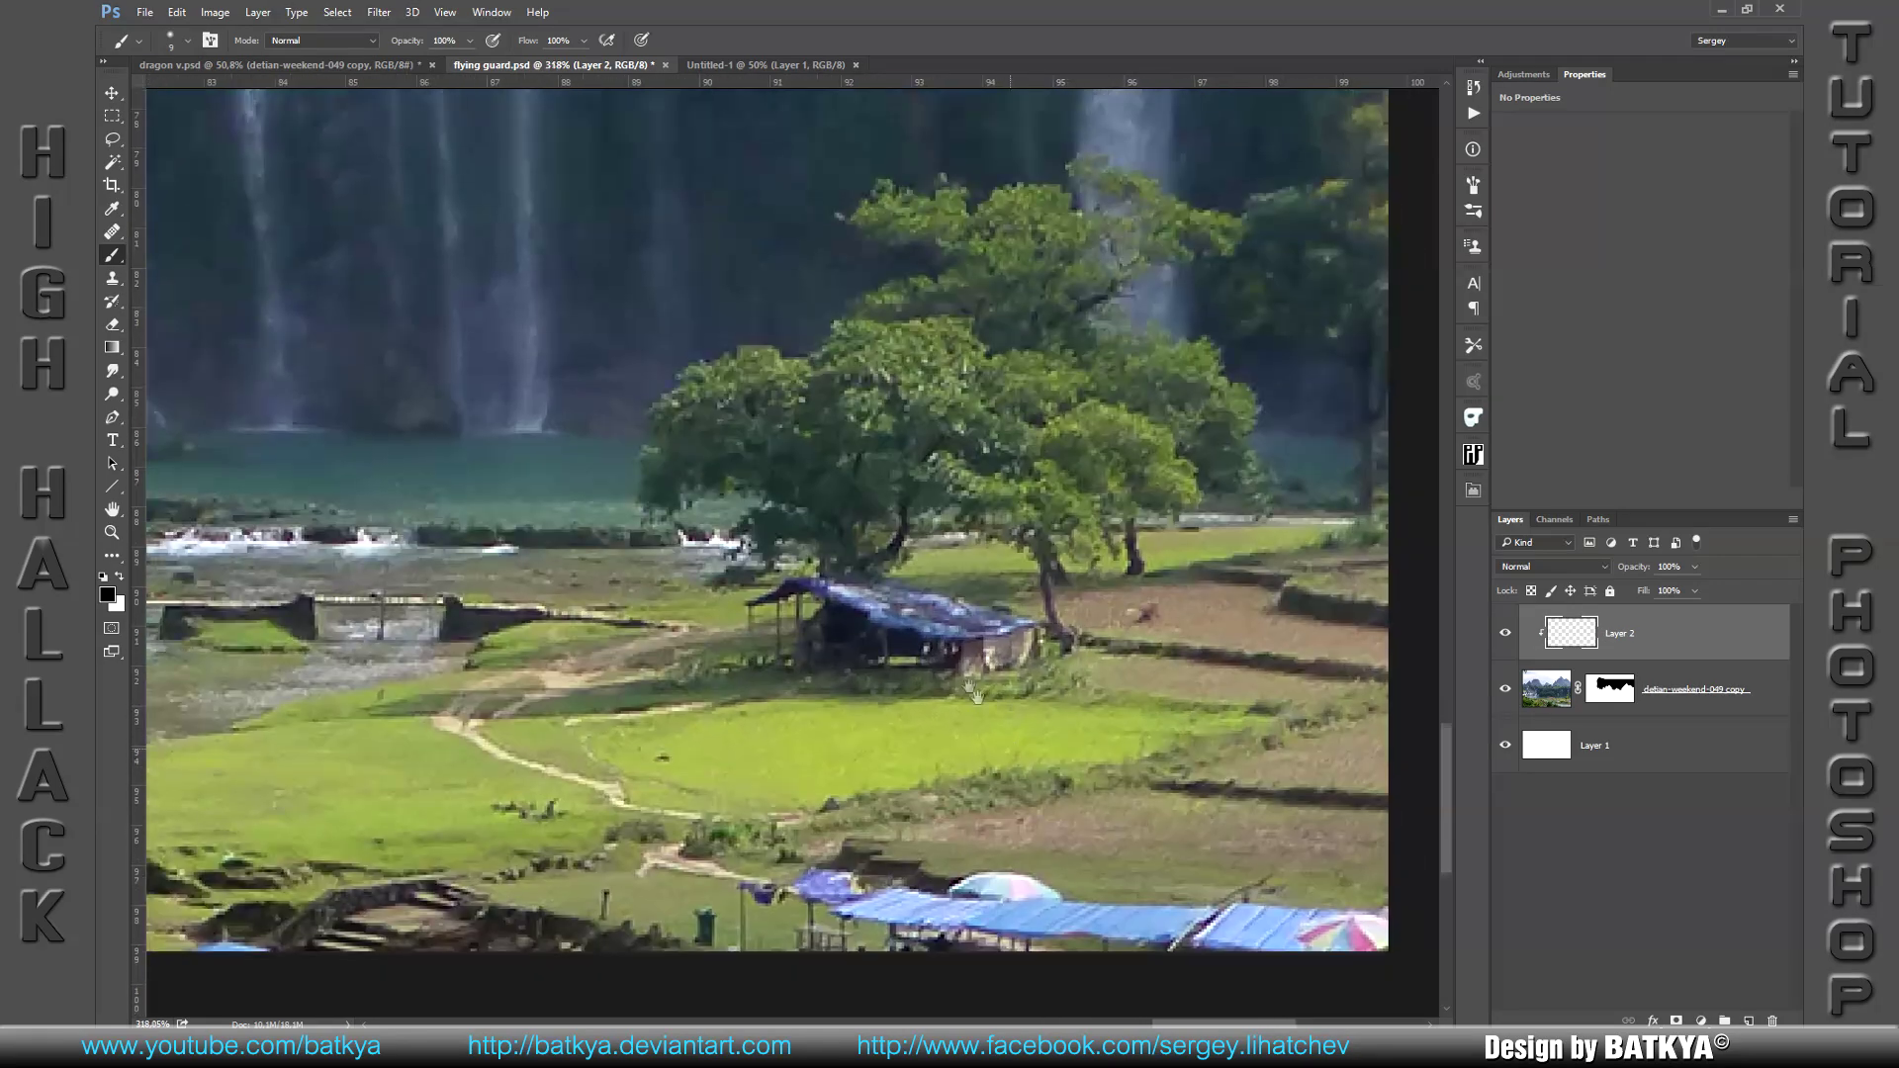
{"action": "scroll", "coordinate": [947, 615], "scroll_direction": "up", "scroll_amount": 2}
{"action": "key", "text": "s"}
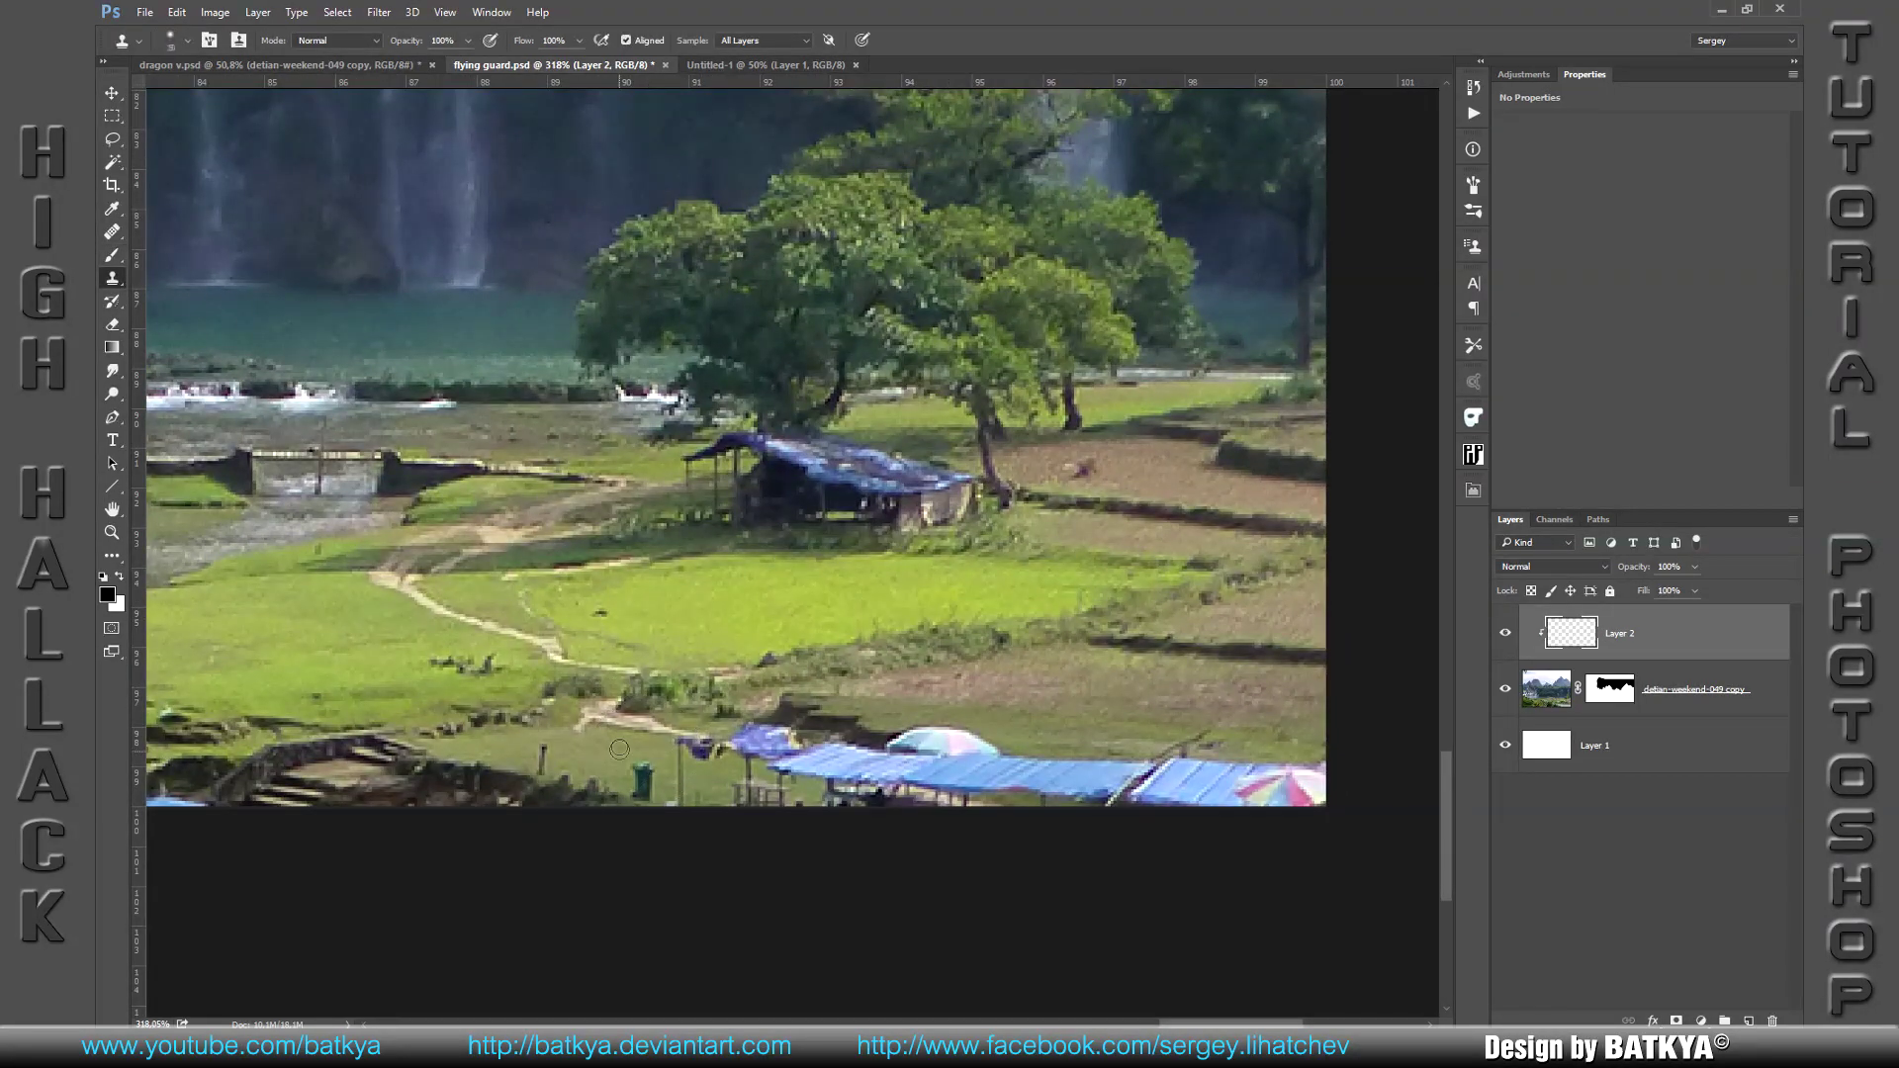
{"action": "mouse_move", "coordinate": [640, 768]}
{"action": "left_mouse_down"}
{"action": "mouse_move", "coordinate": [632, 754]}
{"action": "mouse_move", "coordinate": [664, 786]}
{"action": "mouse_move", "coordinate": [630, 752]}
{"action": "mouse_move", "coordinate": [683, 746]}
{"action": "mouse_move", "coordinate": [771, 791]}
{"action": "mouse_move", "coordinate": [979, 799]}
{"action": "mouse_move", "coordinate": [867, 808]}
{"action": "mouse_move", "coordinate": [1039, 800]}
{"action": "mouse_move", "coordinate": [928, 802]}
{"action": "left_mouse_up"}
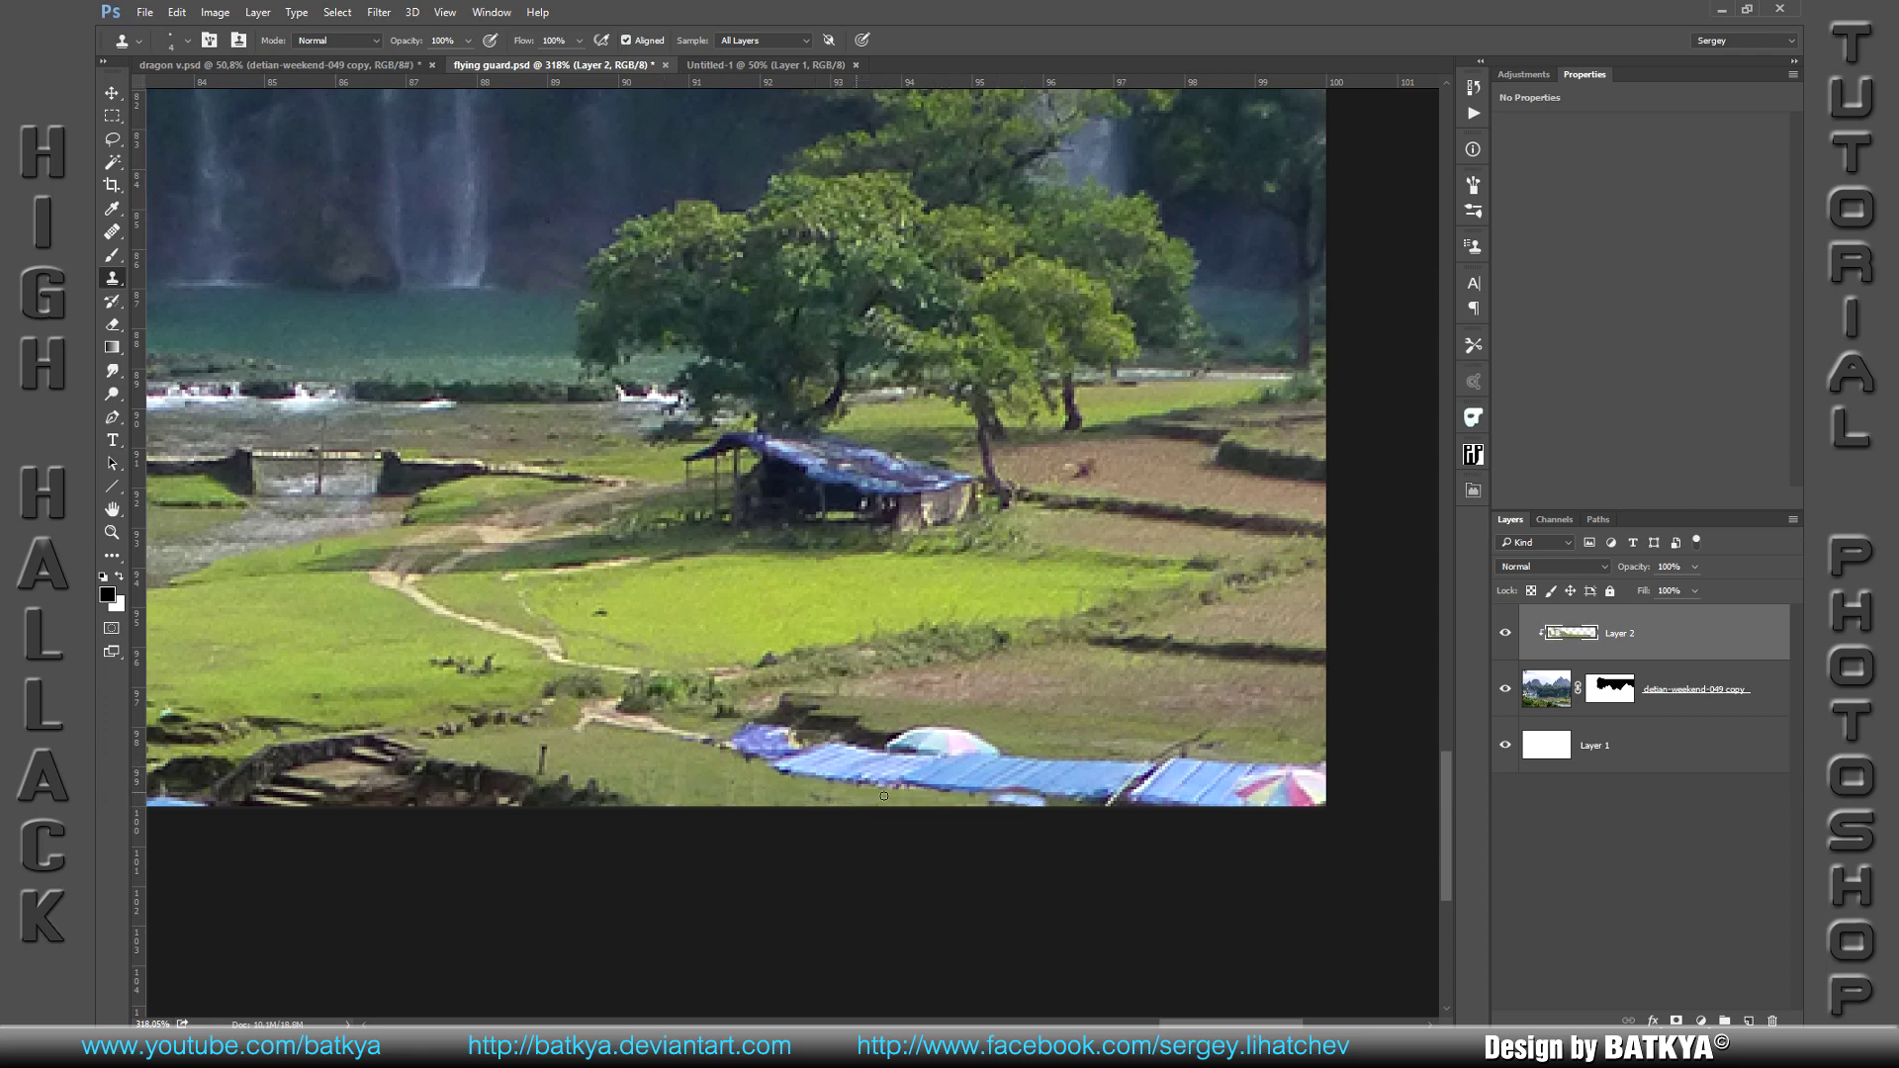
{"action": "left_click_drag", "start_coordinate": [761, 770], "coordinate": [809, 776]}
{"action": "left_click_drag", "start_coordinate": [705, 743], "coordinate": [841, 768]}
{"action": "mouse_move", "coordinate": [722, 742]}
{"action": "left_mouse_down"}
{"action": "mouse_move", "coordinate": [750, 766]}
{"action": "mouse_move", "coordinate": [863, 773]}
{"action": "left_mouse_up"}
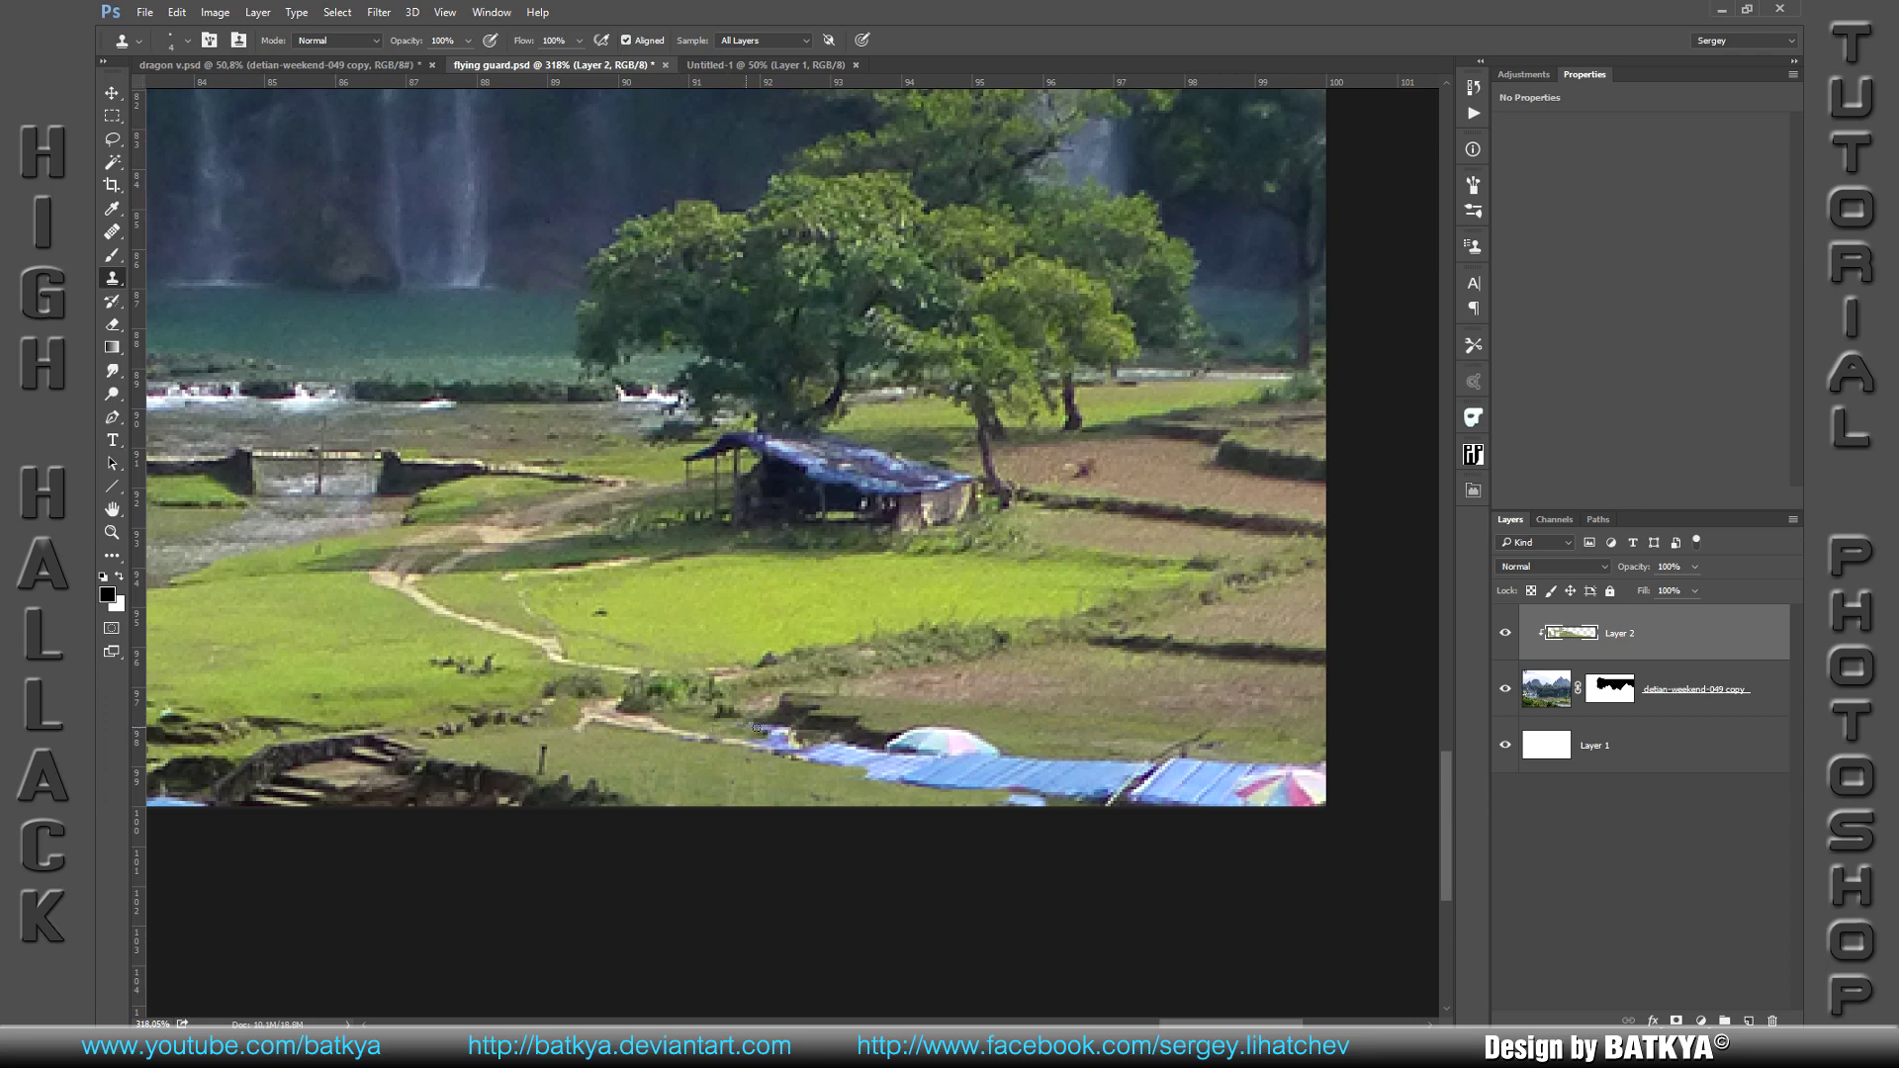
{"action": "mouse_move", "coordinate": [1011, 754]}
{"action": "left_mouse_down"}
{"action": "mouse_move", "coordinate": [1325, 769]}
{"action": "mouse_move", "coordinate": [1192, 763]}
{"action": "left_mouse_up"}
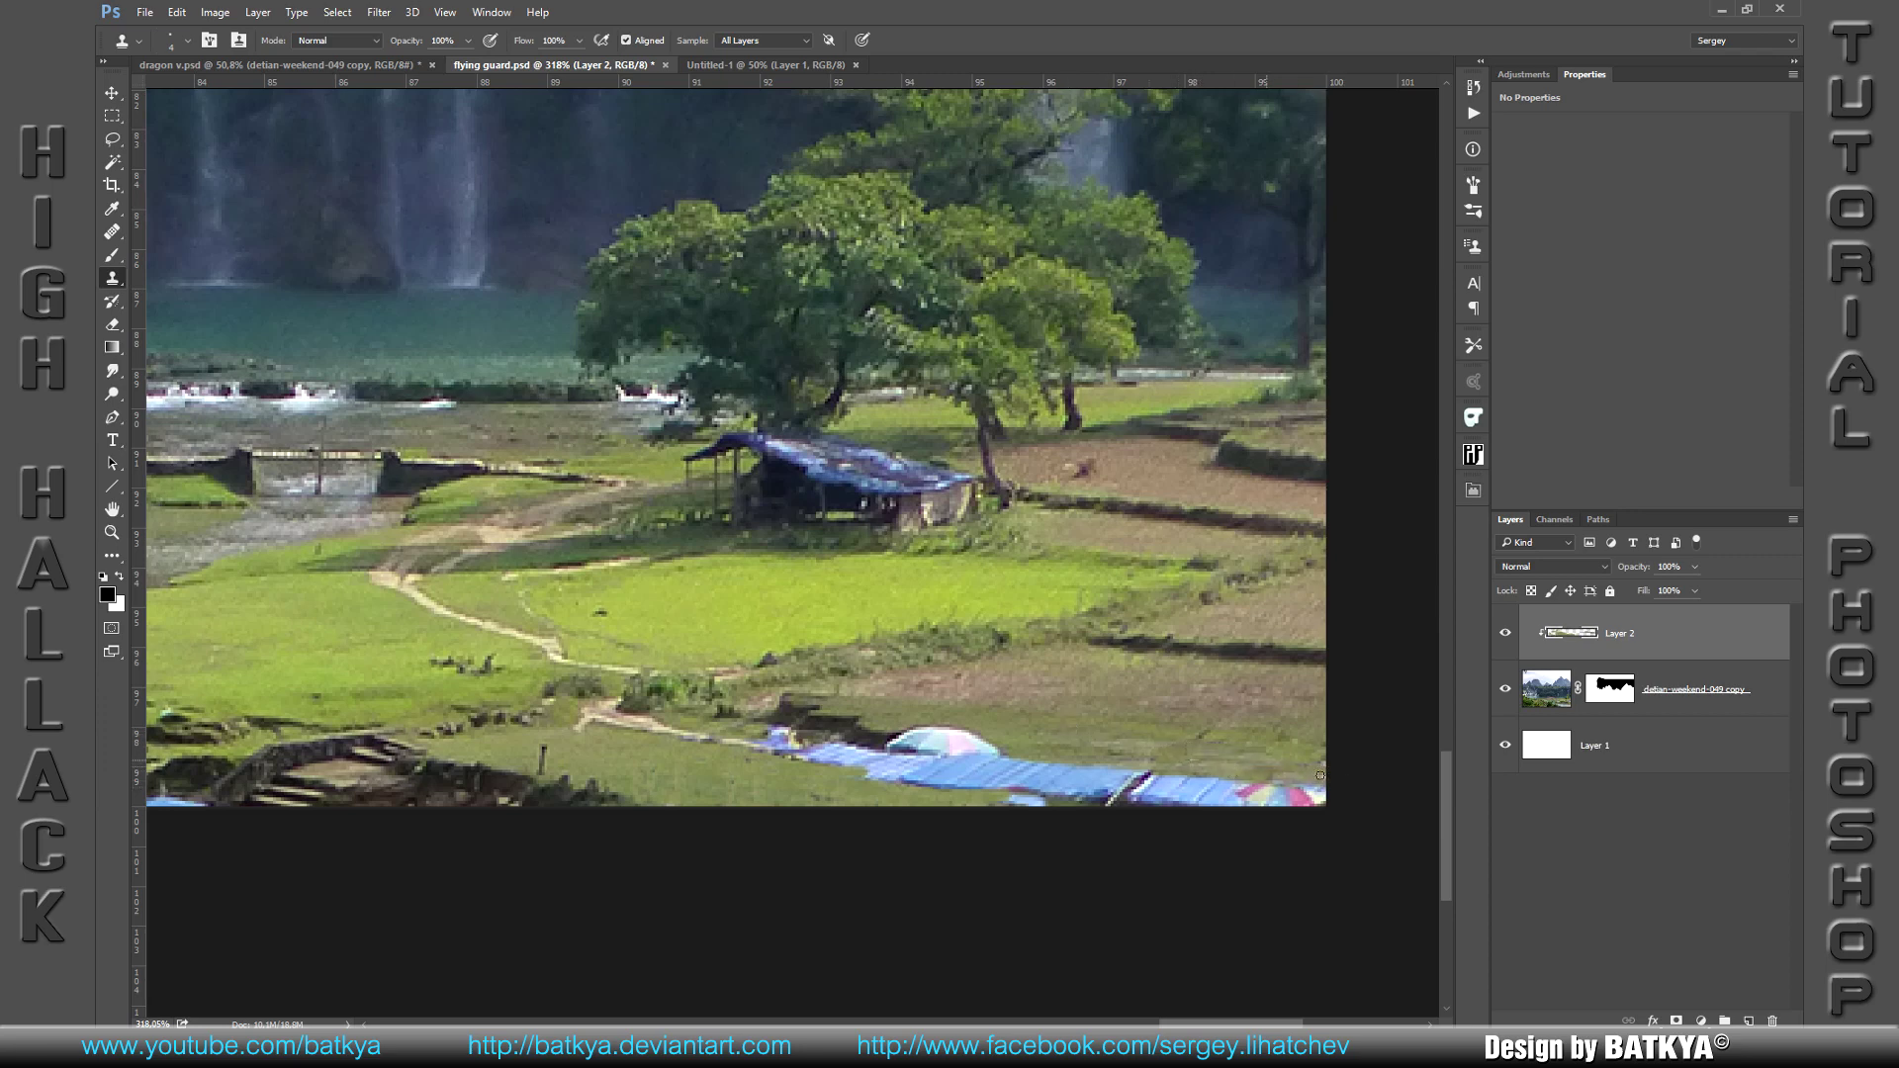
{"action": "left_click_drag", "start_coordinate": [904, 721], "coordinate": [938, 747]}
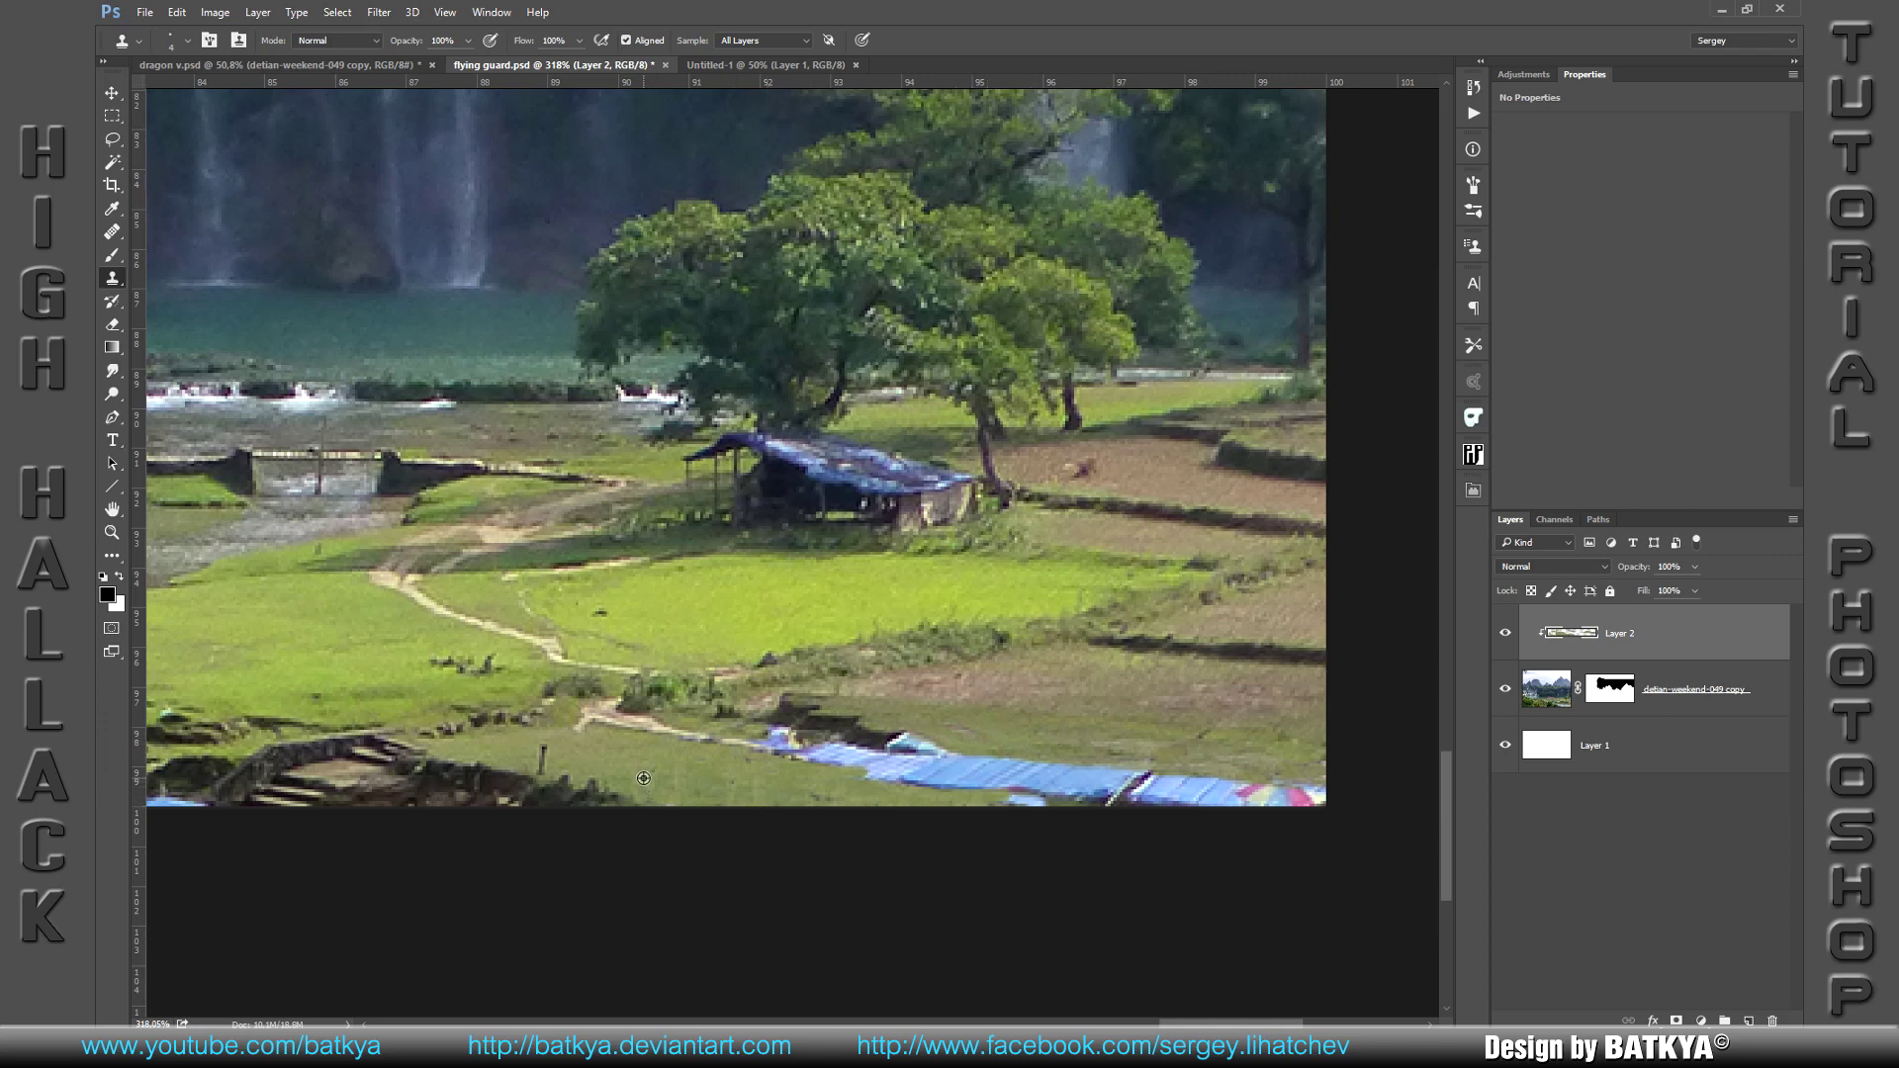
Step: Continue cloning grass over the remaining blue tarp along the path
{"action": "left_click_drag", "start_coordinate": [821, 767], "coordinate": [901, 779]}
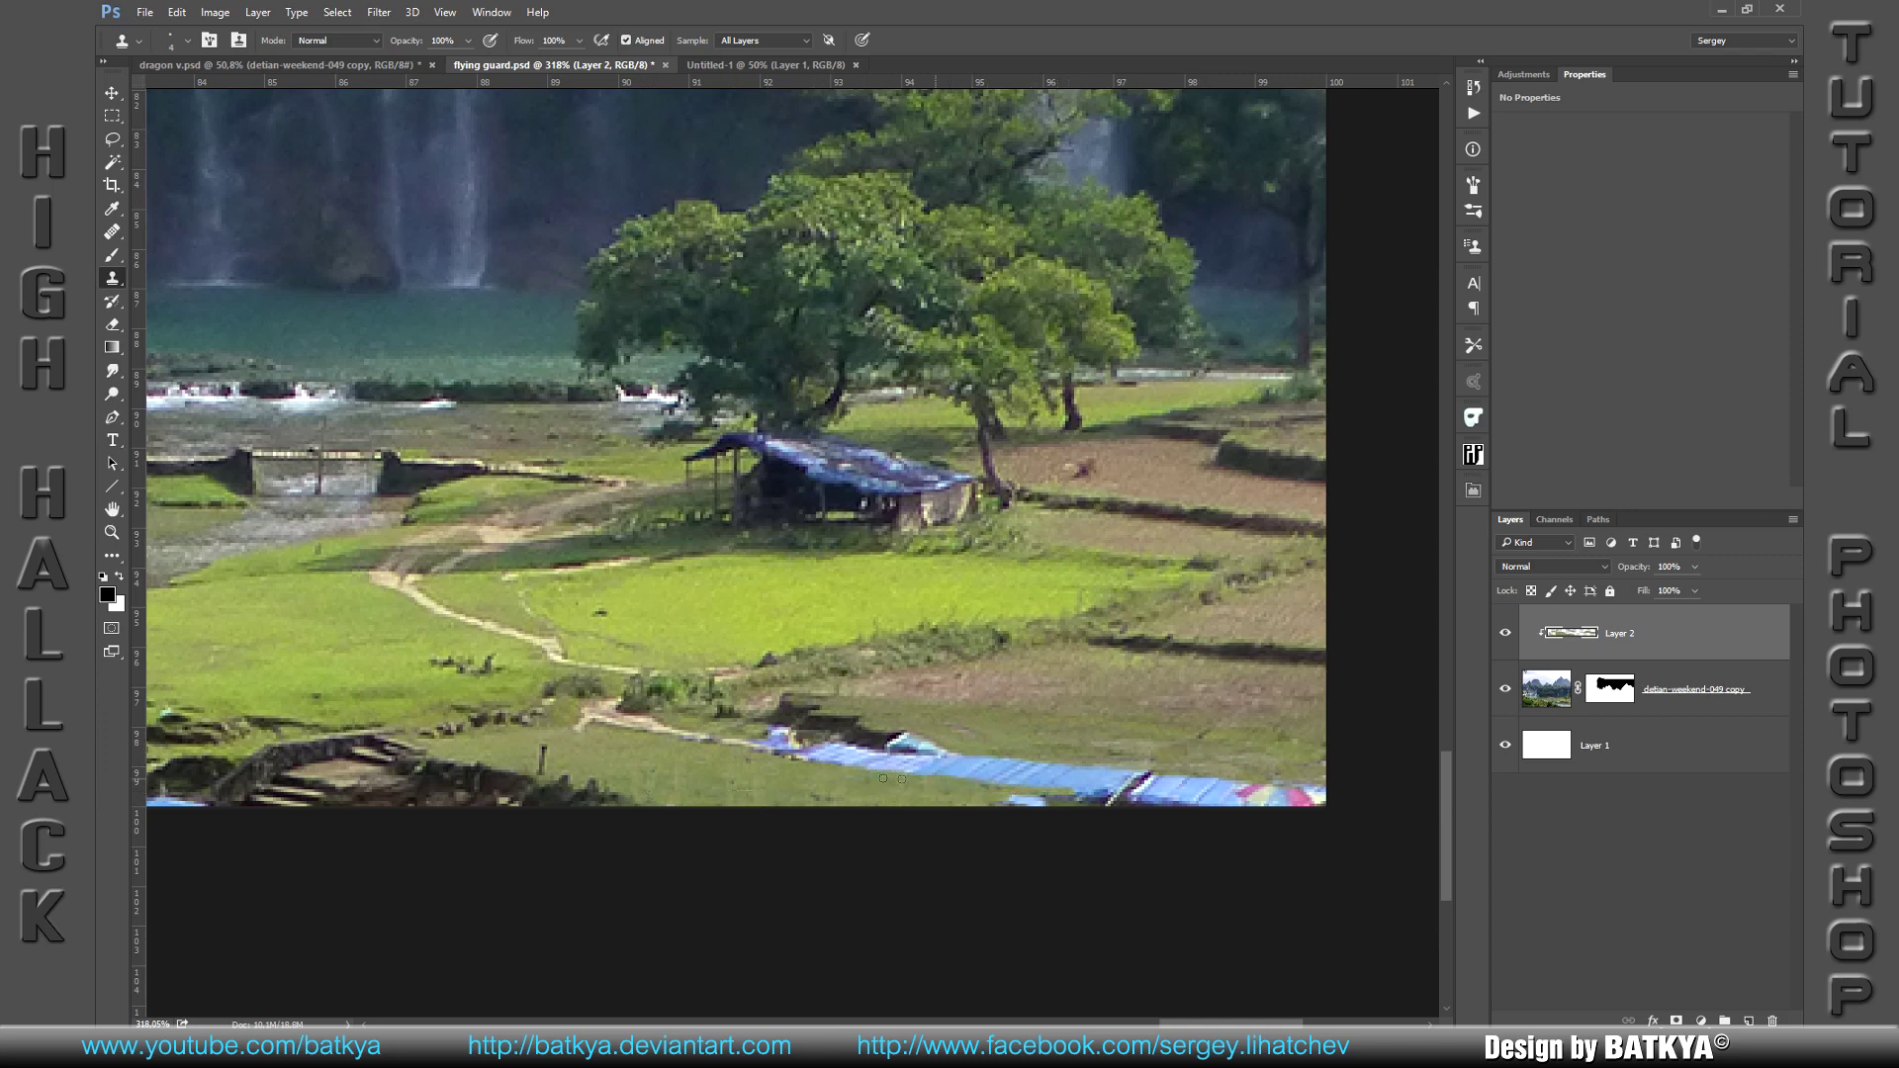
{"action": "left_click_drag", "start_coordinate": [1009, 801], "coordinate": [1231, 803]}
{"action": "left_click_drag", "start_coordinate": [1002, 755], "coordinate": [1161, 781]}
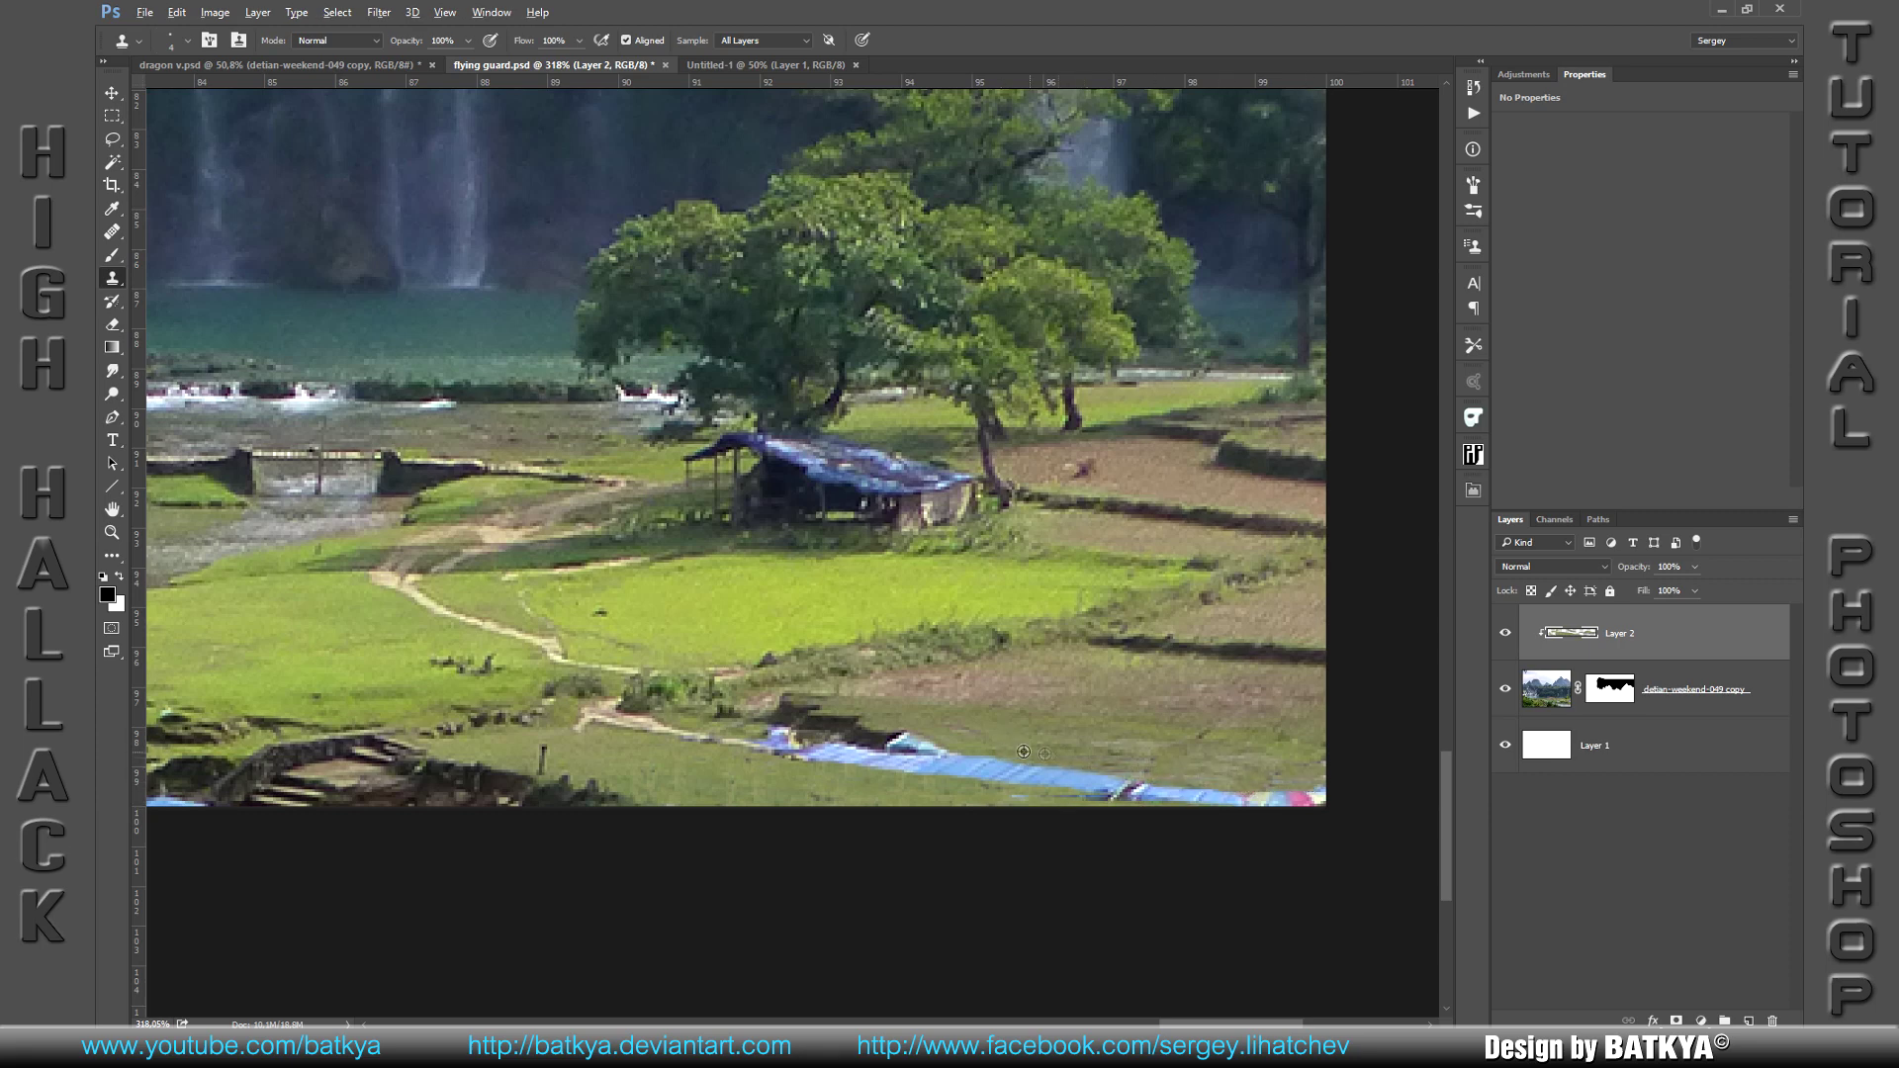
{"action": "left_click_drag", "start_coordinate": [1077, 782], "coordinate": [1303, 794]}
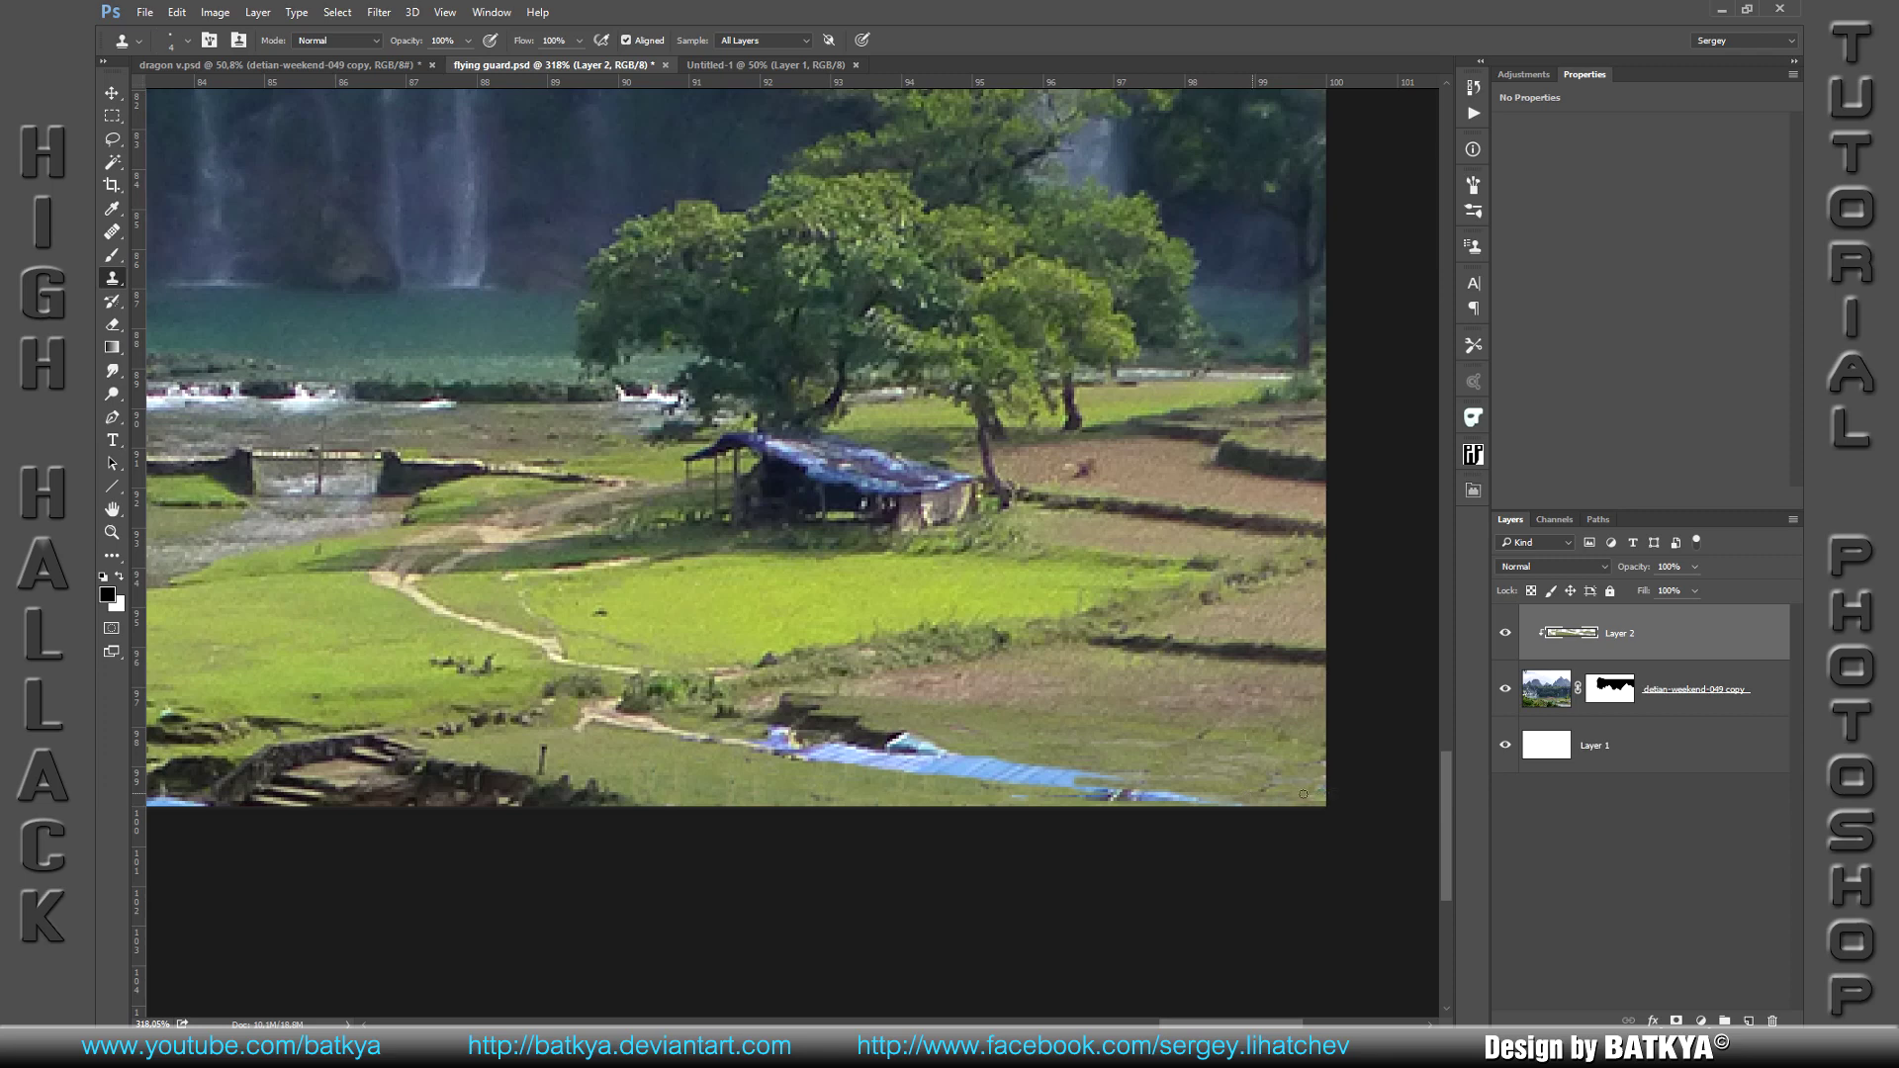
{"action": "left_click_drag", "start_coordinate": [1024, 768], "coordinate": [1128, 790]}
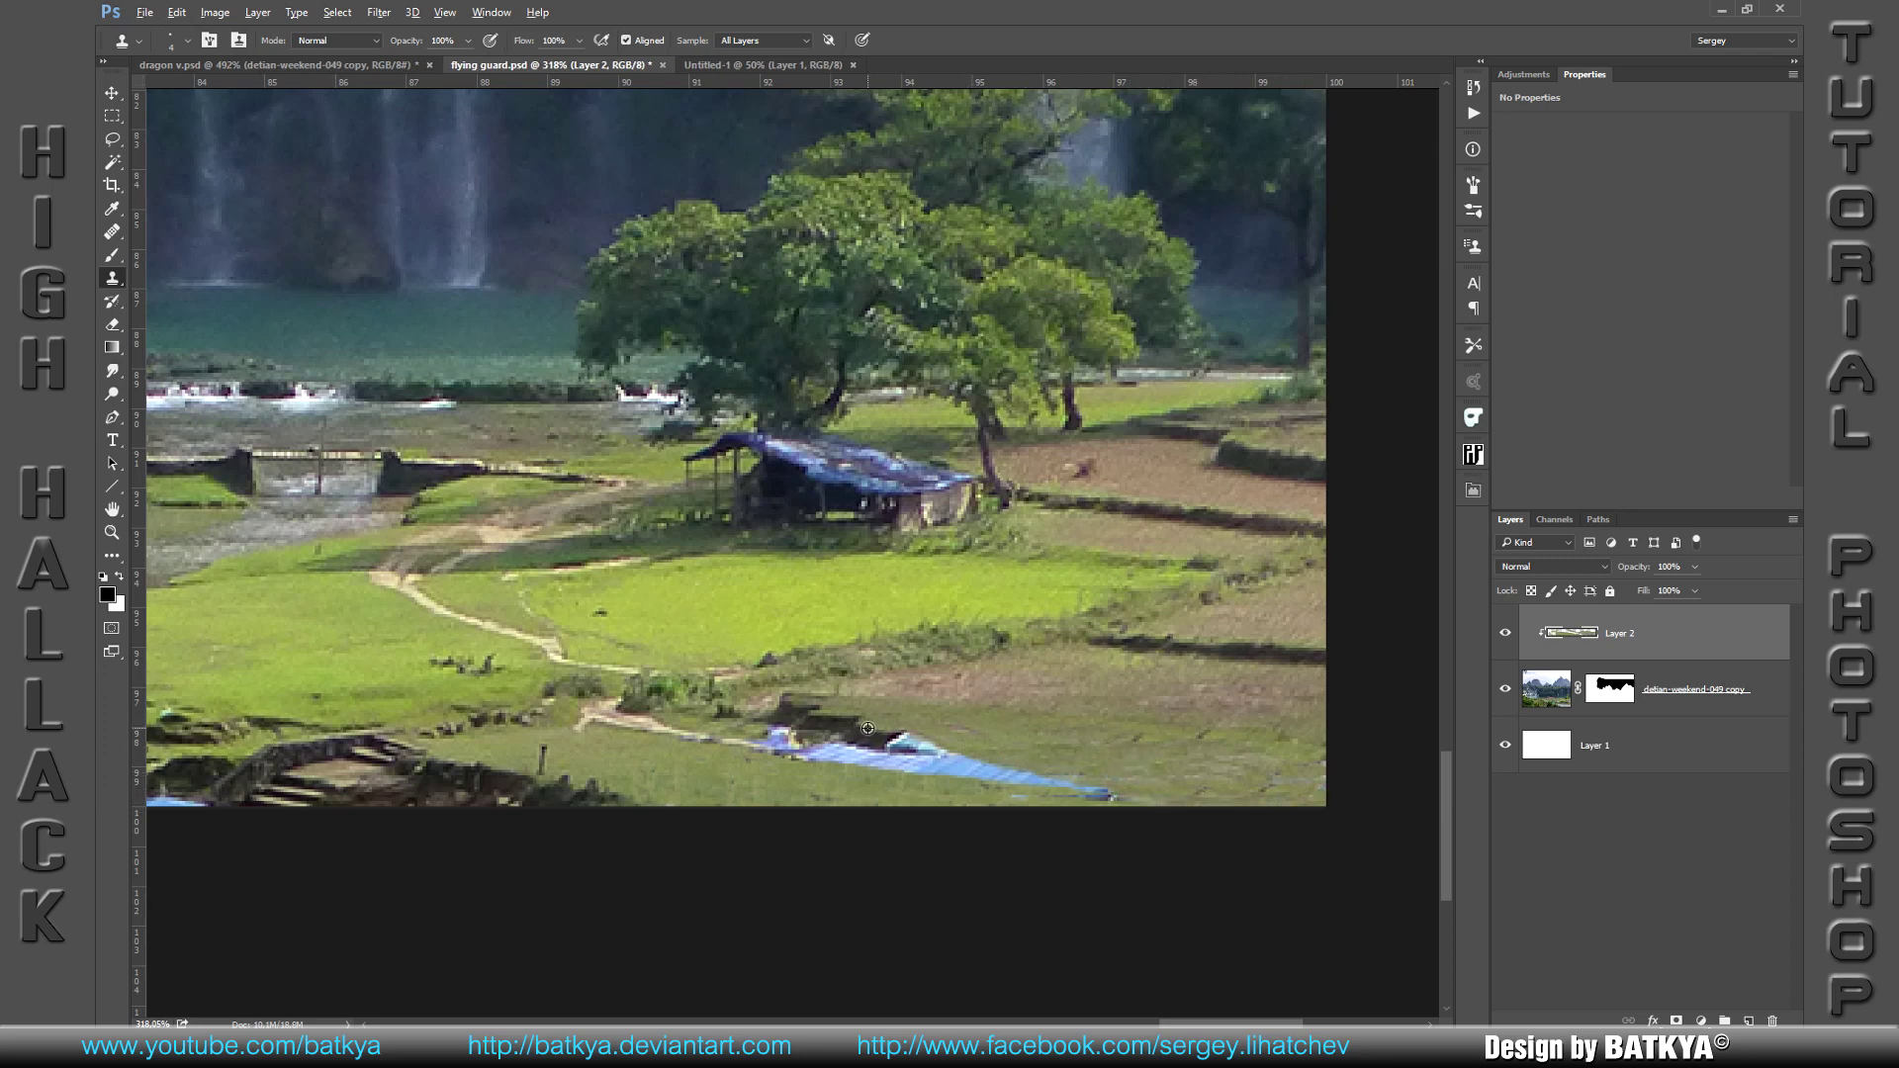
{"action": "left_click_drag", "start_coordinate": [904, 740], "coordinate": [967, 758]}
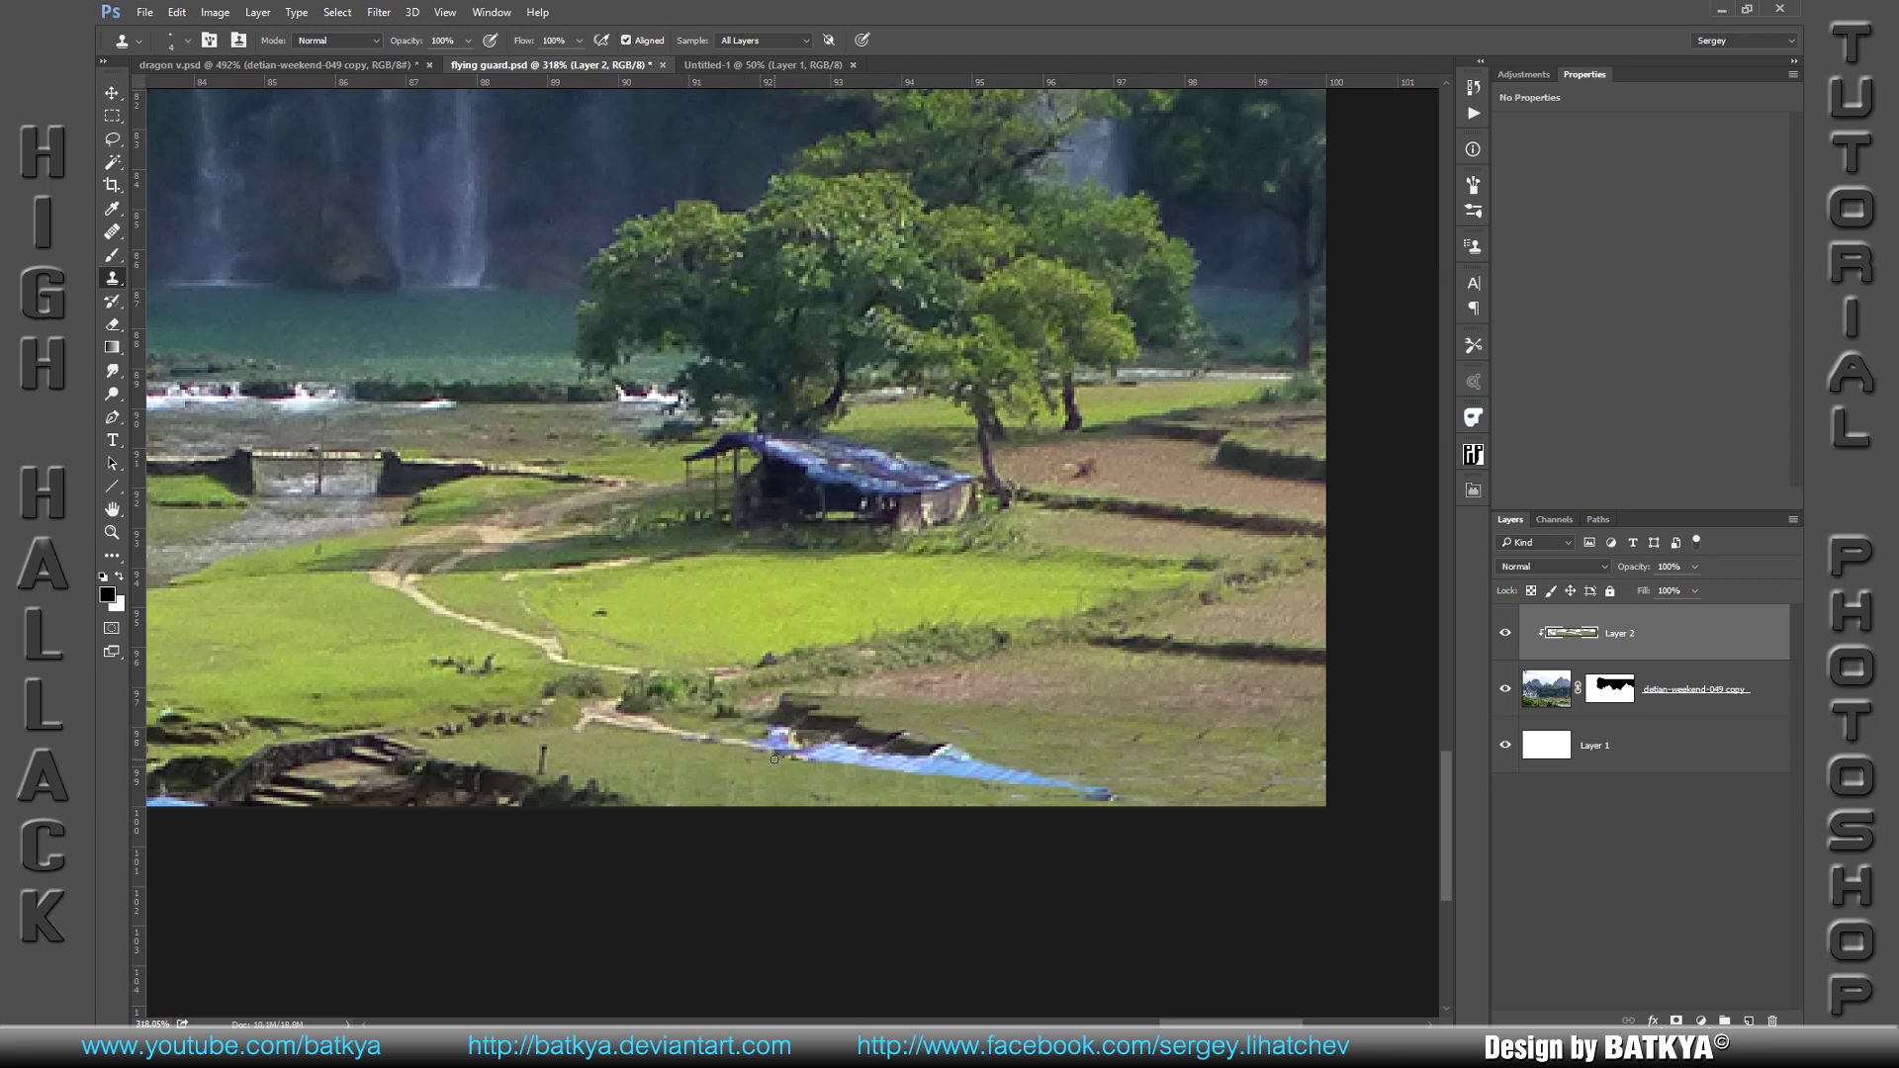
{"action": "left_click_drag", "start_coordinate": [767, 751], "coordinate": [877, 770]}
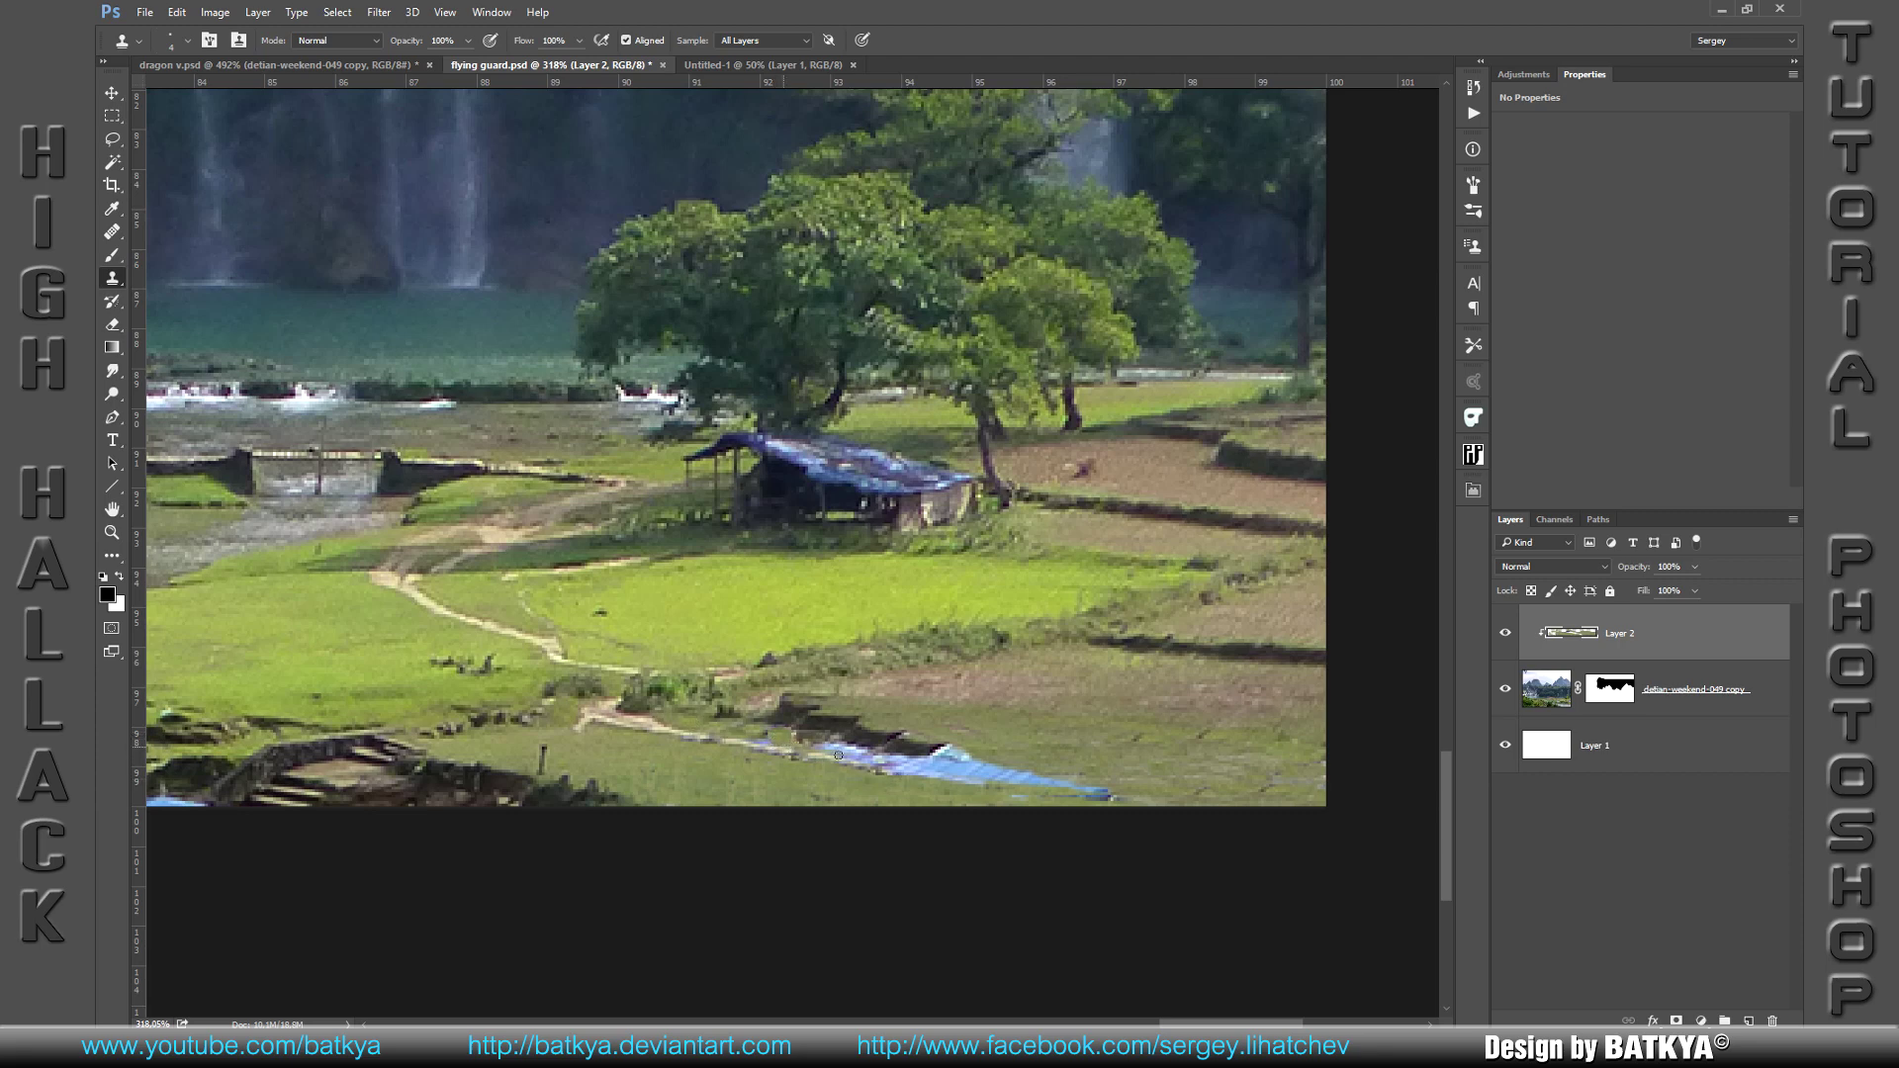
{"action": "left_click_drag", "start_coordinate": [785, 754], "coordinate": [989, 788]}
{"action": "left_click_drag", "start_coordinate": [939, 753], "coordinate": [1008, 764]}
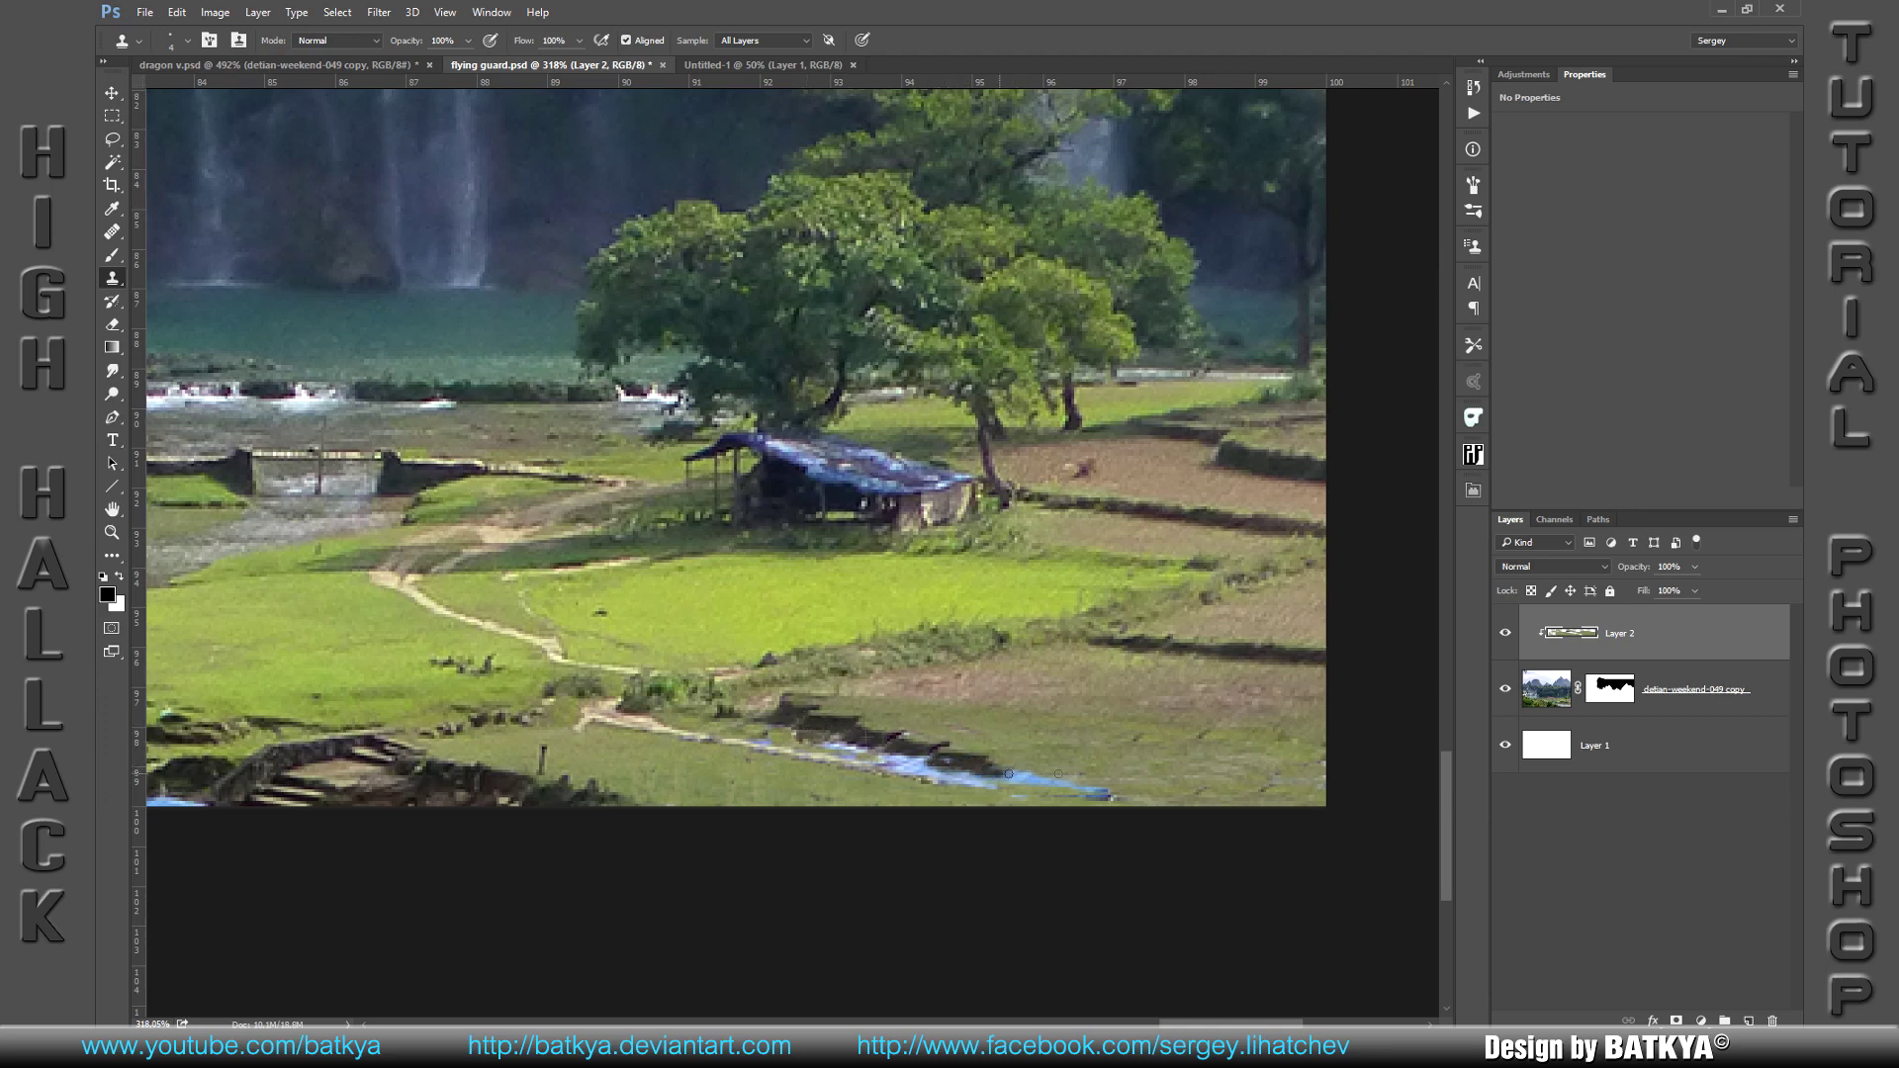
{"action": "left_click_drag", "start_coordinate": [929, 762], "coordinate": [870, 754]}
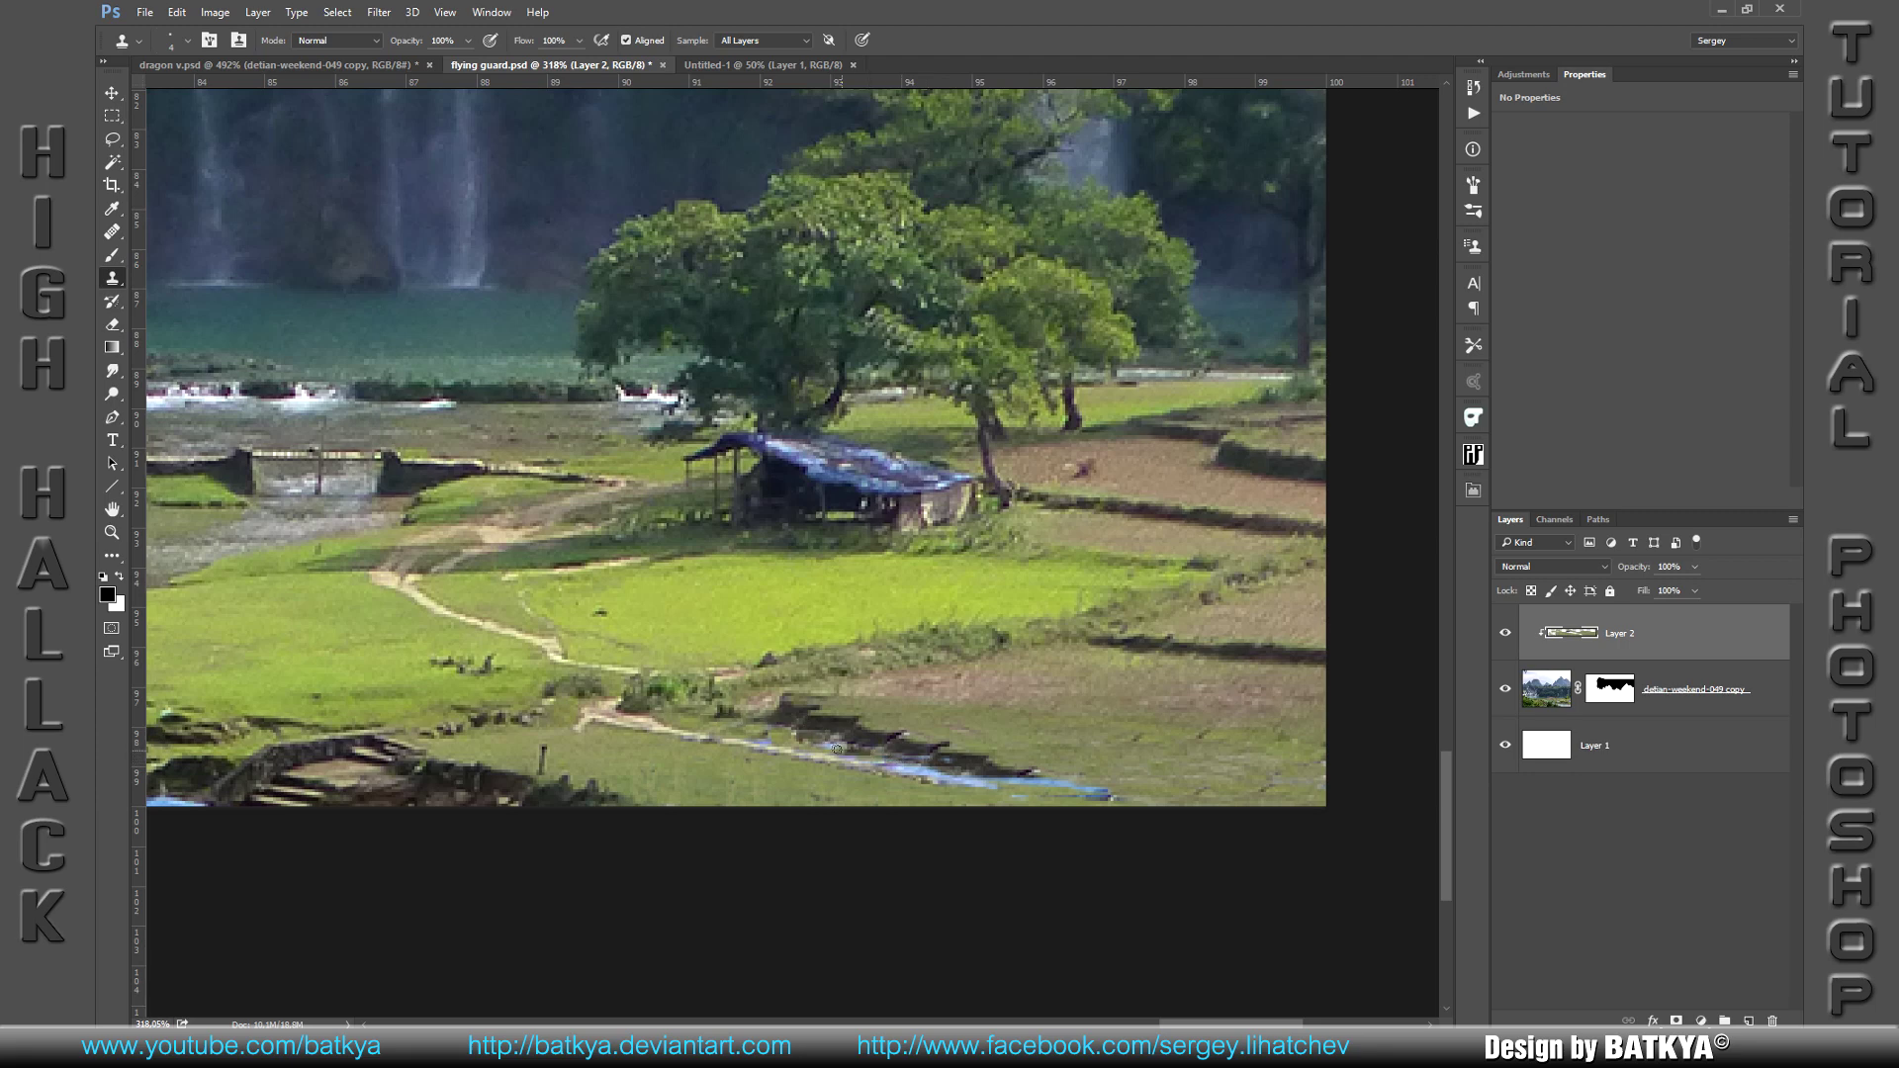
{"action": "left_click_drag", "start_coordinate": [892, 769], "coordinate": [946, 786]}
{"action": "mouse_move", "coordinate": [1187, 792]}
{"action": "left_mouse_down"}
{"action": "mouse_move", "coordinate": [1088, 791]}
{"action": "mouse_move", "coordinate": [985, 740]}
{"action": "left_mouse_up"}
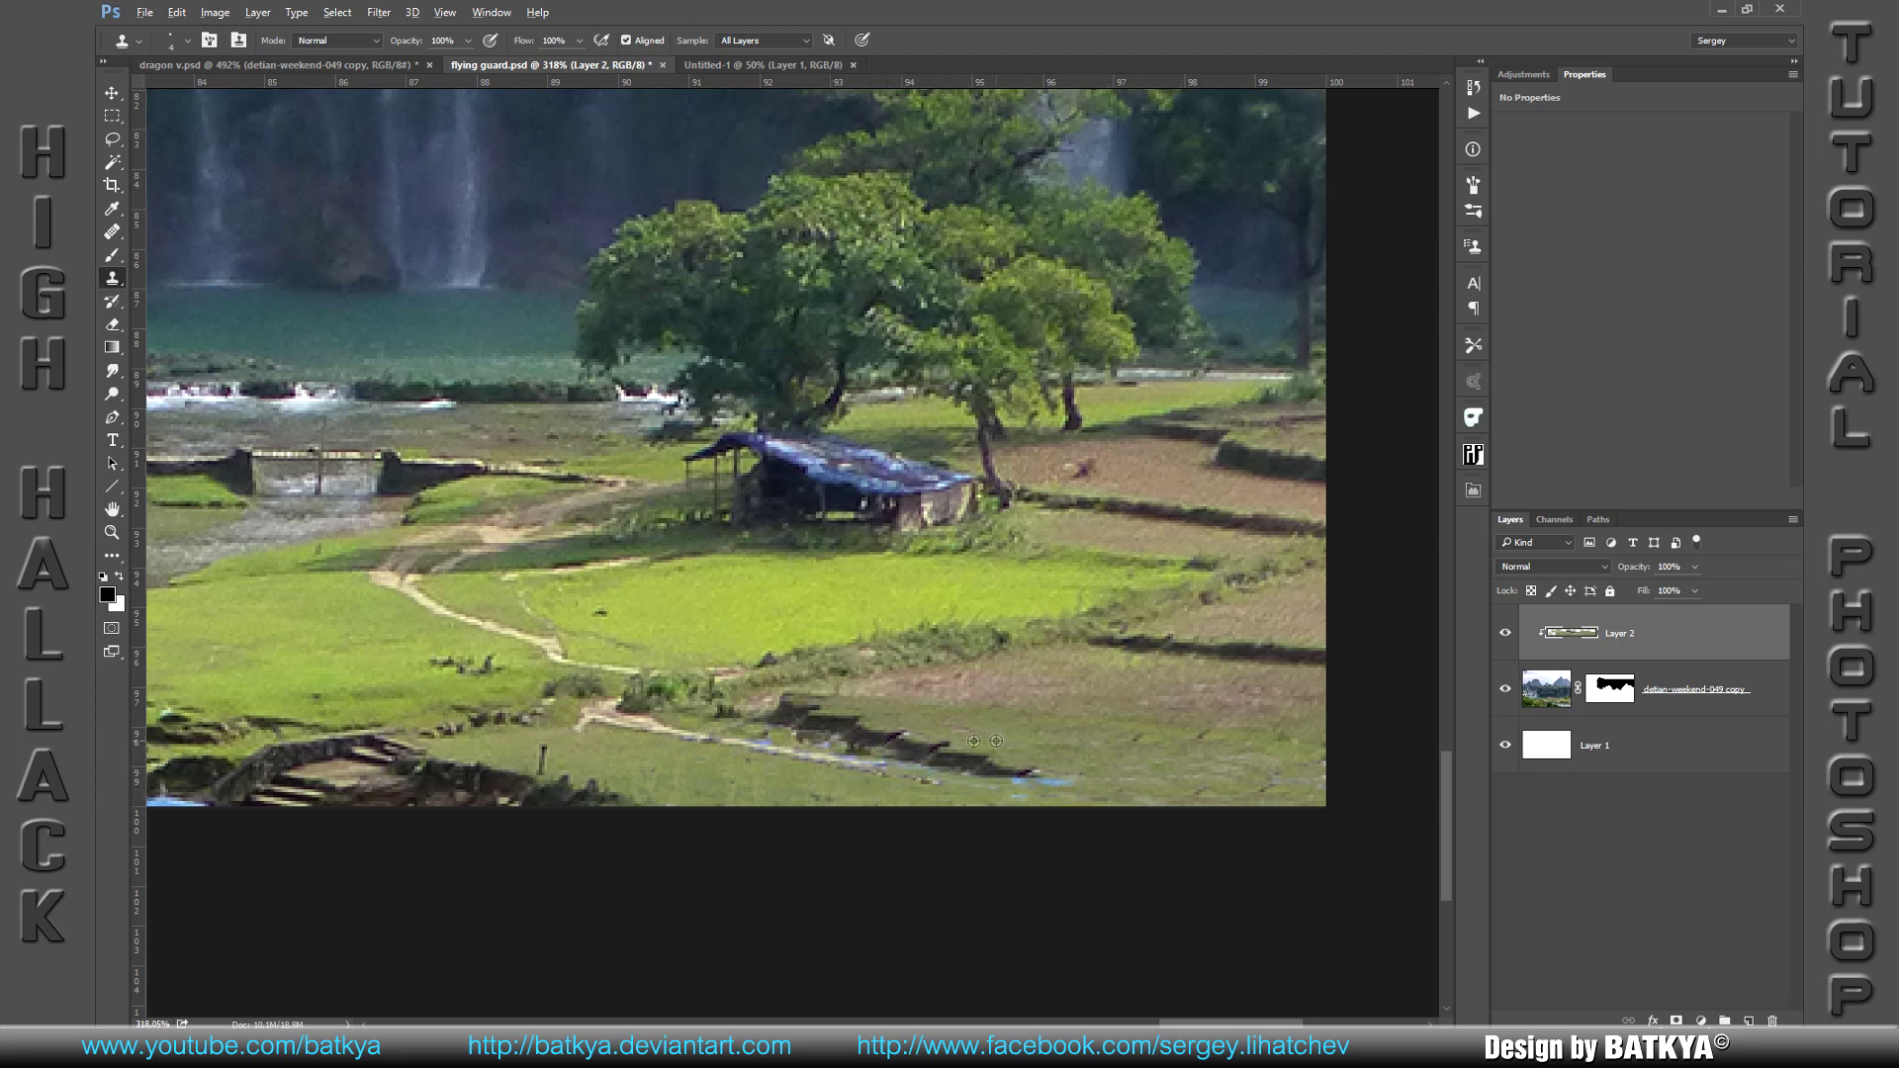
{"action": "scroll", "coordinate": [948, 744], "scroll_direction": "up", "scroll_amount": 3}
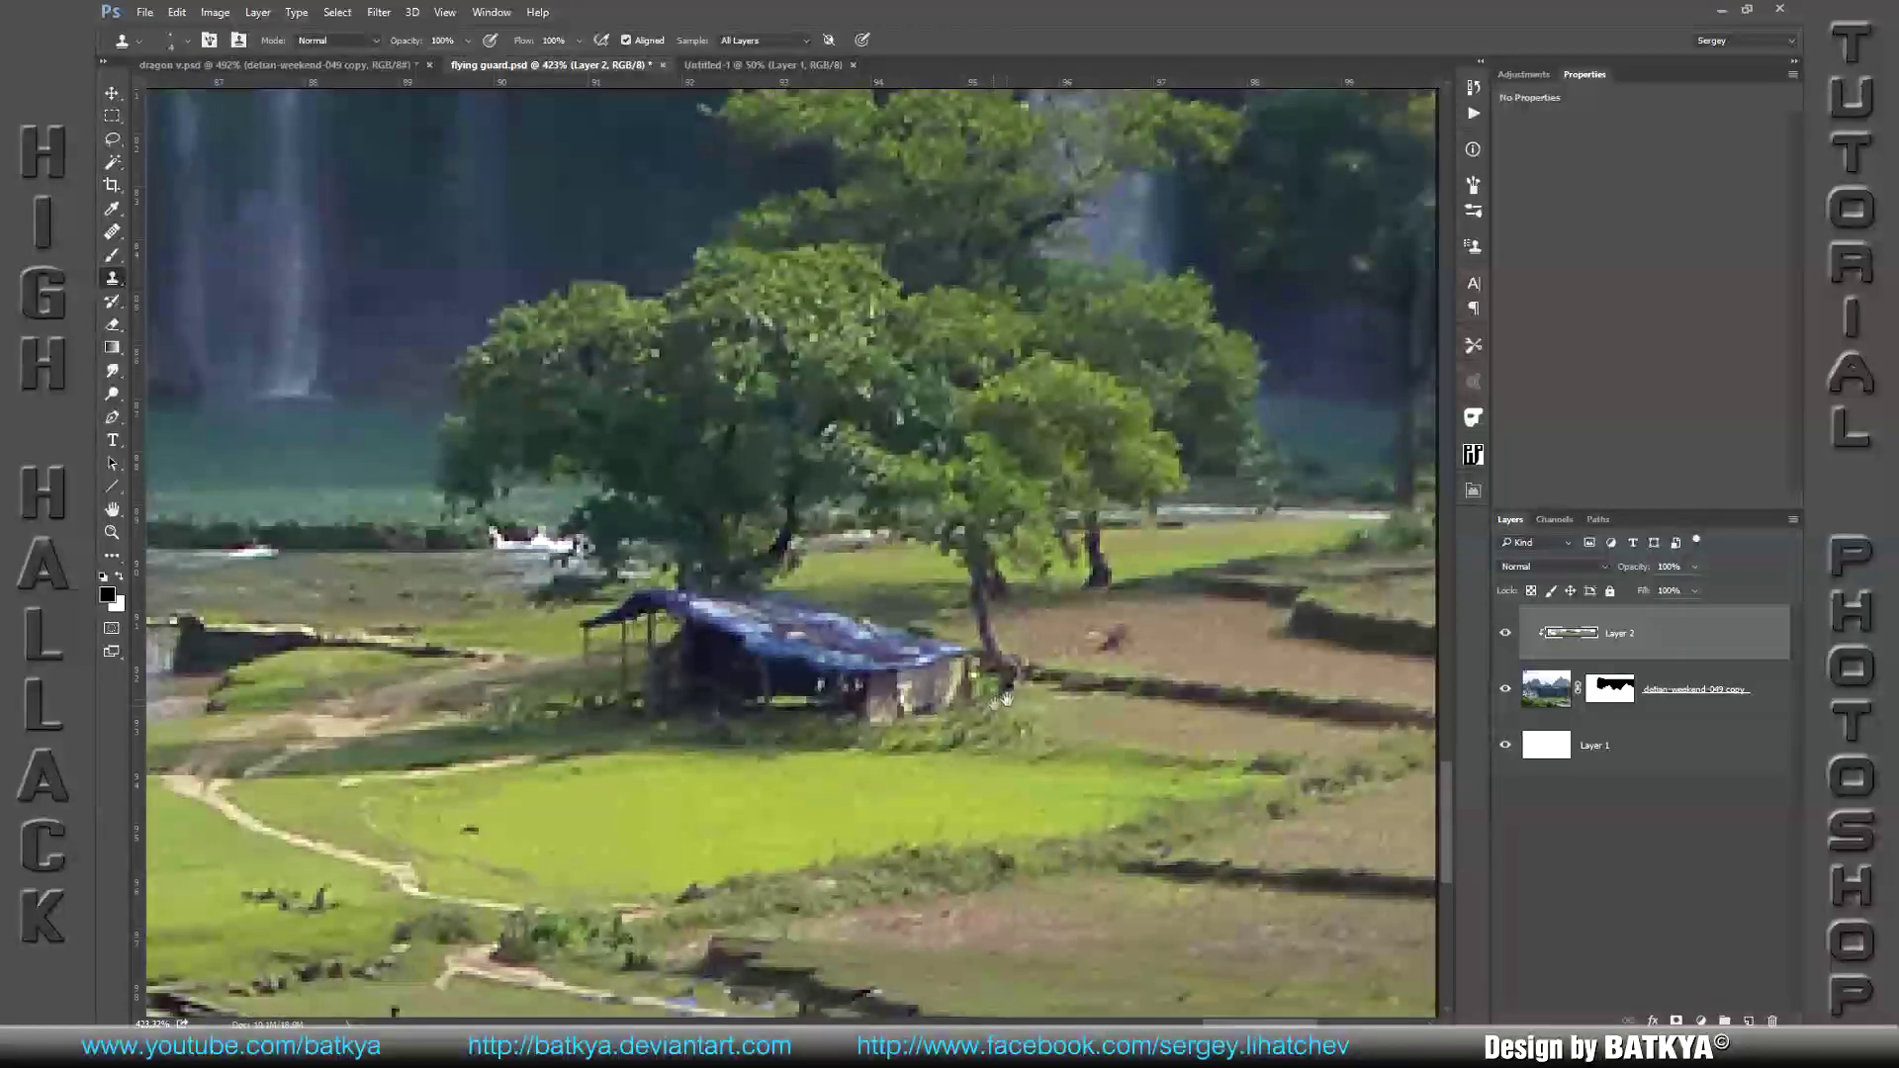
Step: Clone grass over the hut's right edge, roof edge and shadow below it
{"action": "mouse_move", "coordinate": [962, 662]}
{"action": "left_mouse_down"}
{"action": "mouse_move", "coordinate": [894, 647]}
{"action": "mouse_move", "coordinate": [964, 682]}
{"action": "mouse_move", "coordinate": [920, 701]}
{"action": "mouse_move", "coordinate": [811, 700]}
{"action": "mouse_move", "coordinate": [868, 695]}
{"action": "mouse_move", "coordinate": [841, 673]}
{"action": "mouse_move", "coordinate": [870, 660]}
{"action": "mouse_move", "coordinate": [813, 671]}
{"action": "left_mouse_up"}
{"action": "mouse_move", "coordinate": [791, 662]}
{"action": "left_mouse_down"}
{"action": "mouse_move", "coordinate": [779, 680]}
{"action": "mouse_move", "coordinate": [885, 683]}
{"action": "left_mouse_up"}
{"action": "mouse_move", "coordinate": [1045, 755]}
{"action": "left_mouse_down"}
{"action": "mouse_move", "coordinate": [718, 768]}
{"action": "mouse_move", "coordinate": [817, 745]}
{"action": "left_mouse_up"}
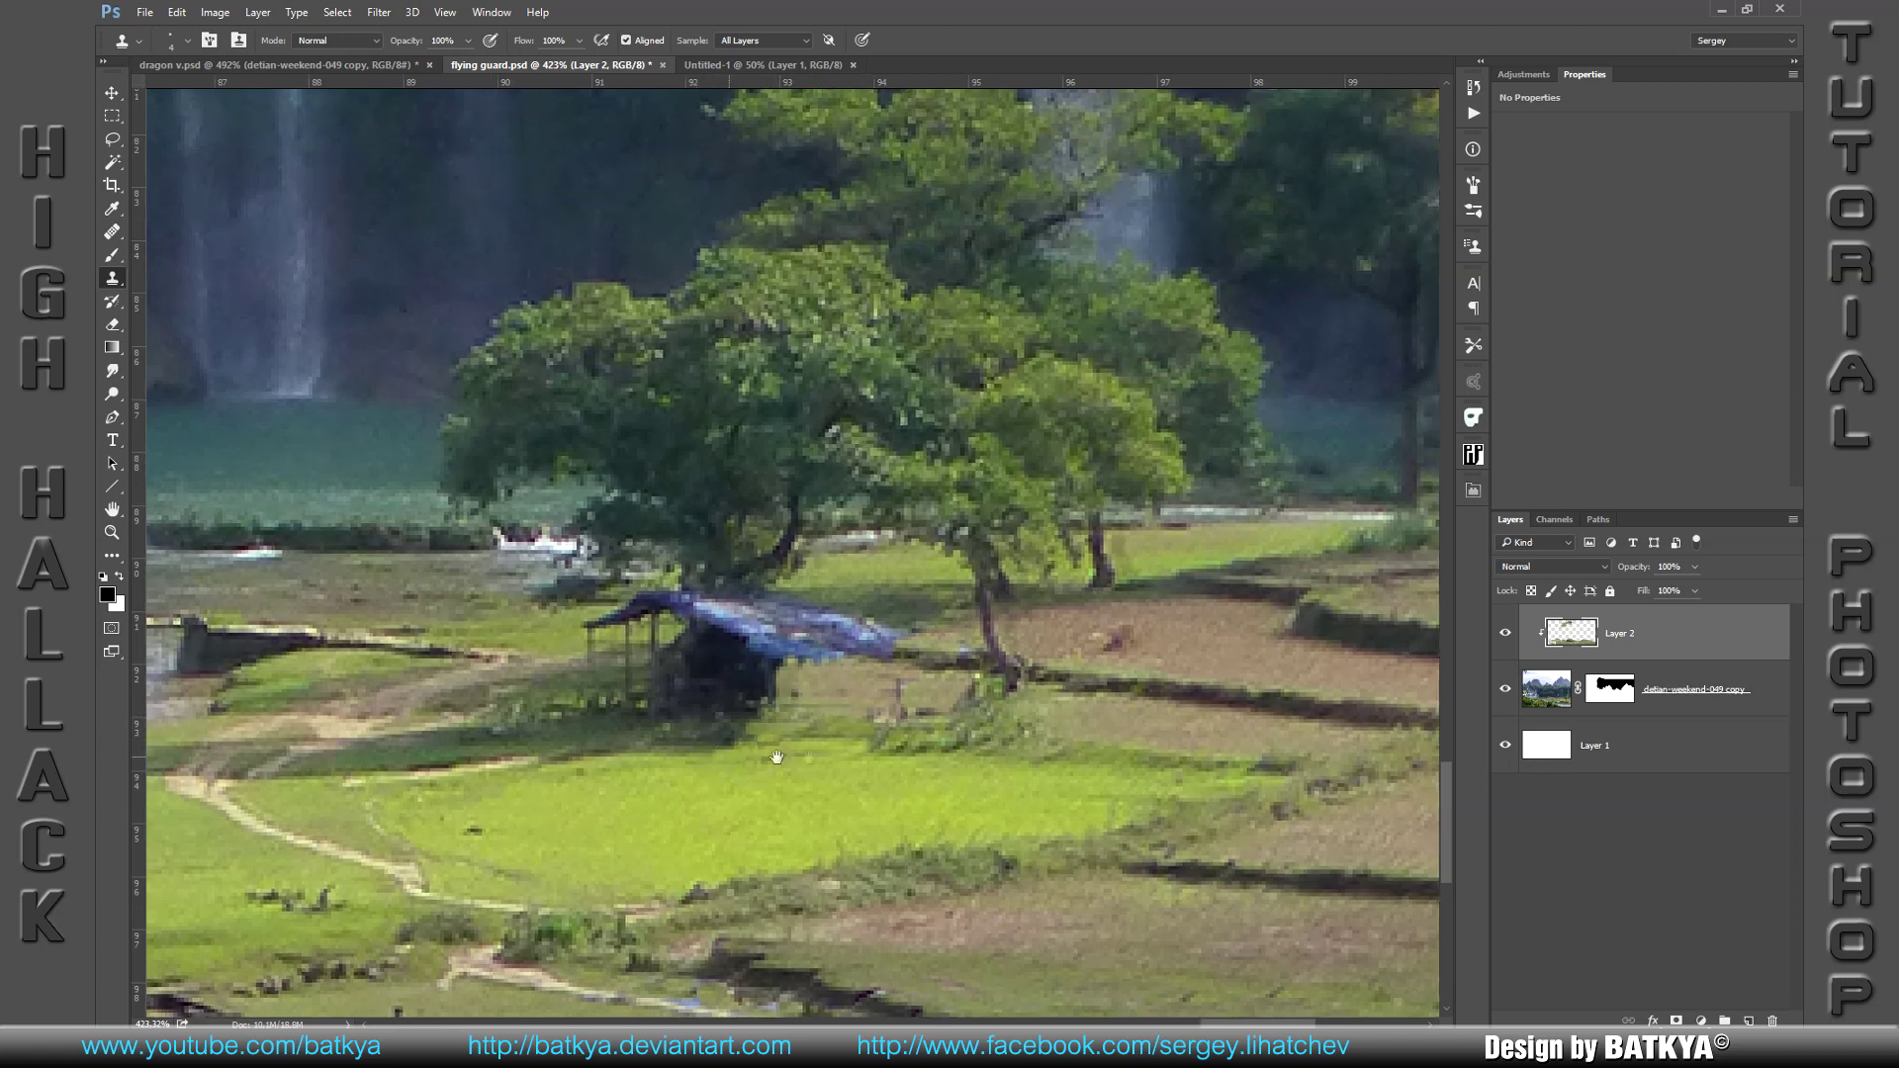
{"action": "left_click_drag", "start_coordinate": [817, 745], "coordinate": [935, 744]}
{"action": "left_click_drag", "start_coordinate": [1105, 624], "coordinate": [1065, 613]}
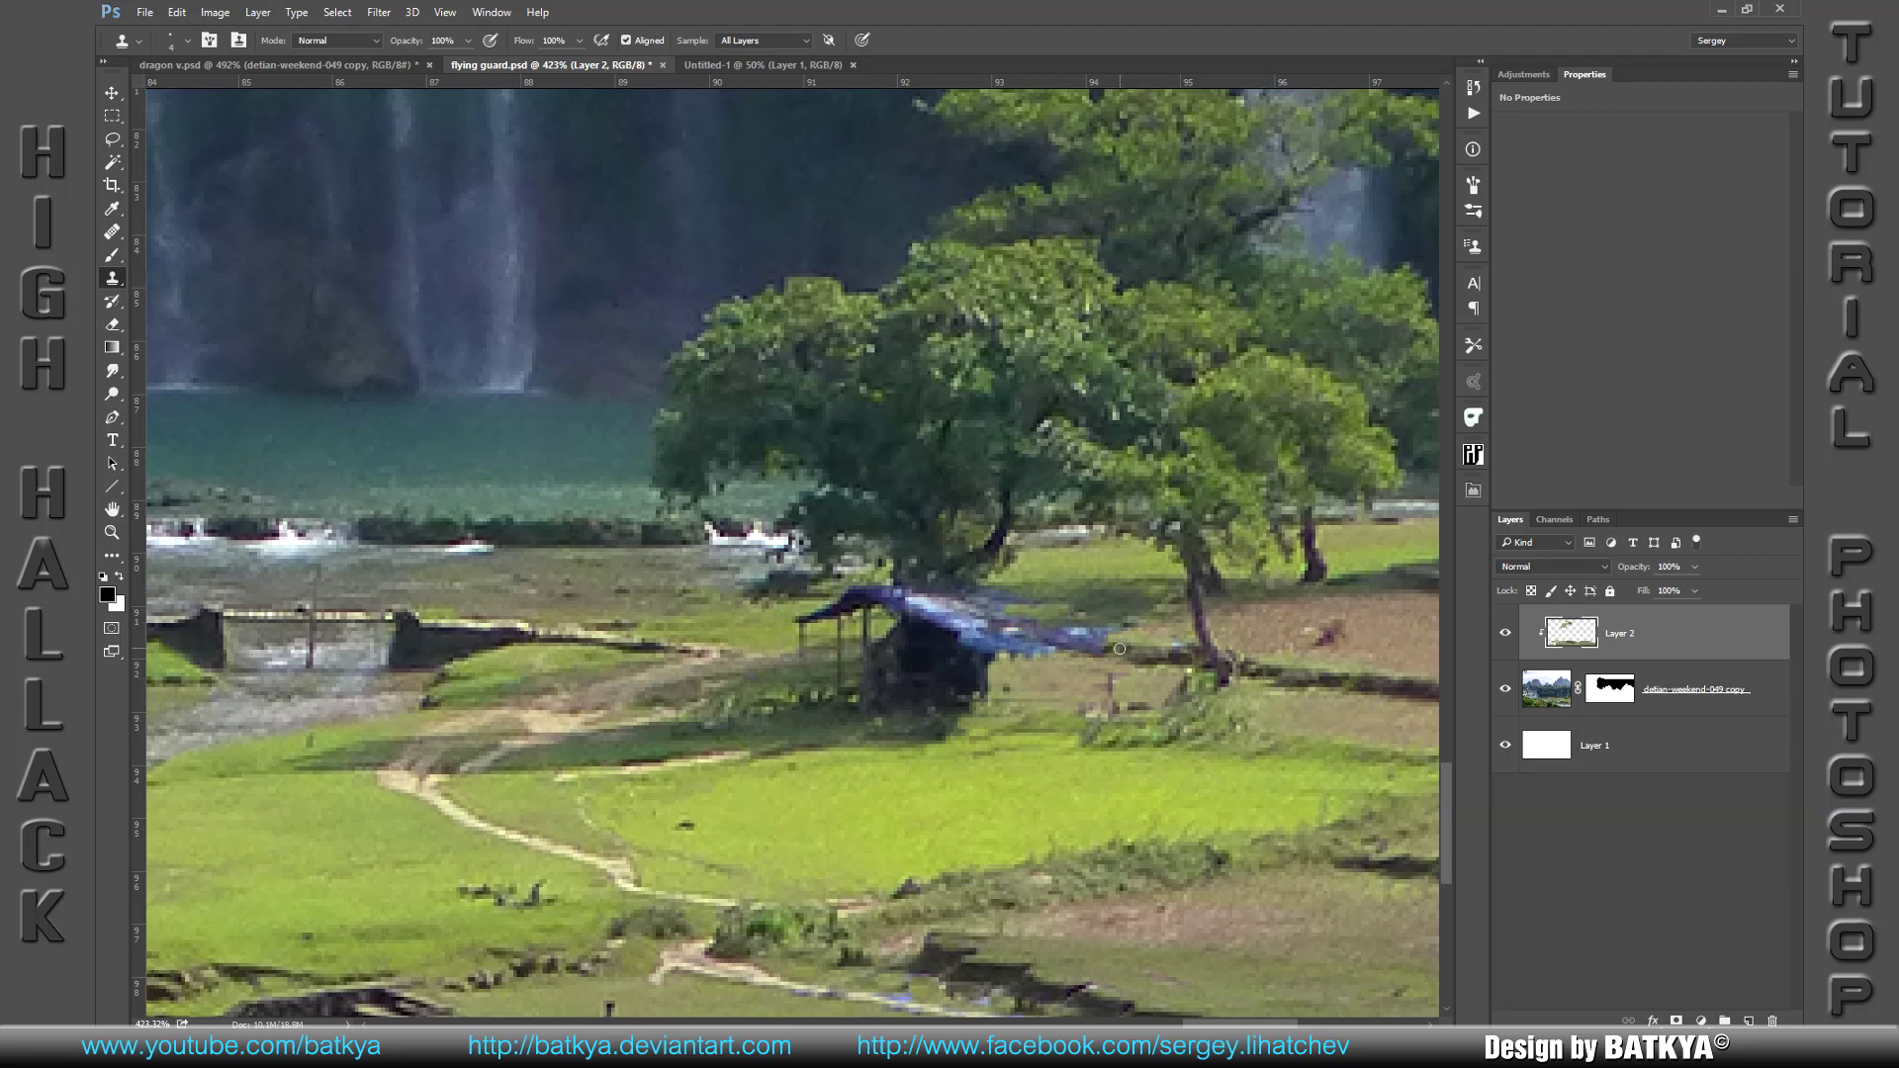
{"action": "left_click_drag", "start_coordinate": [1425, 565], "coordinate": [1211, 594]}
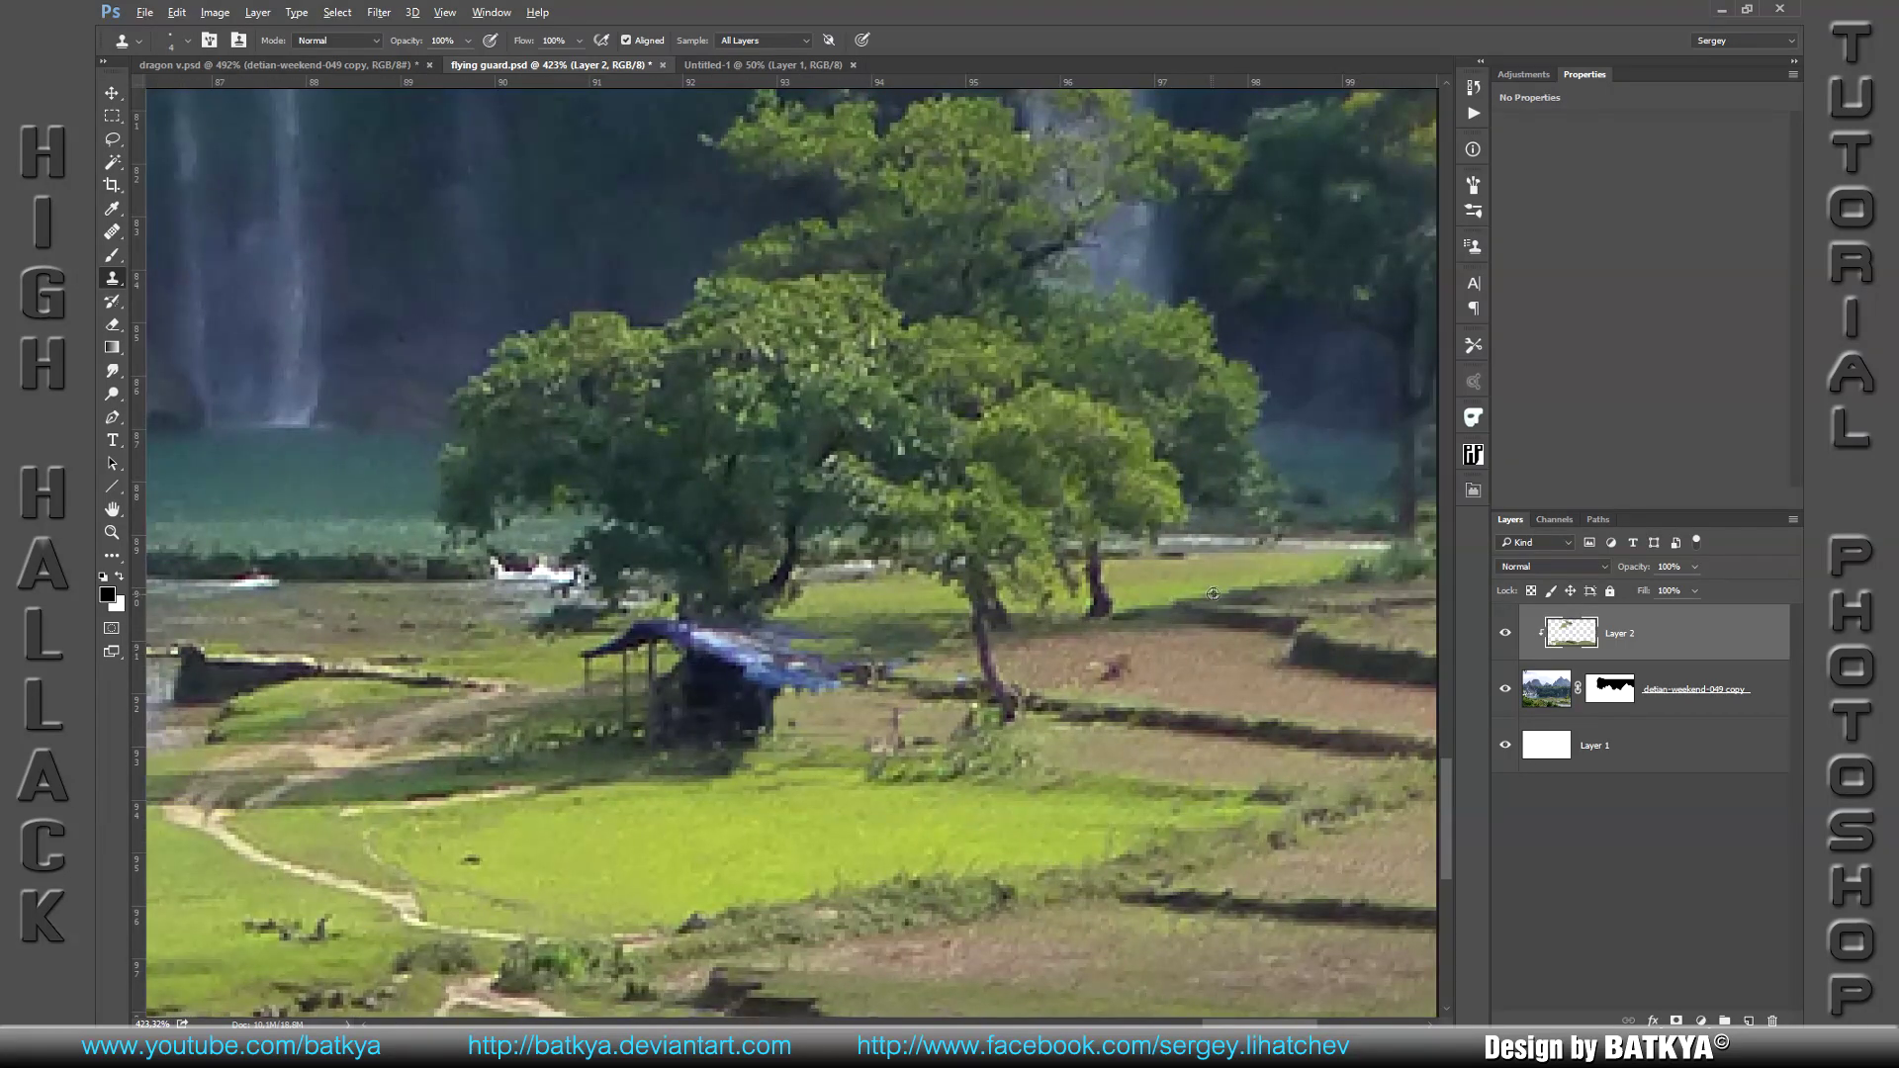
Step: Cover the roof's blue edges and hut's left side with grass and trunk texture
{"action": "left_click_drag", "start_coordinate": [923, 648], "coordinate": [831, 655]}
{"action": "left_click_drag", "start_coordinate": [606, 659], "coordinate": [593, 666]}
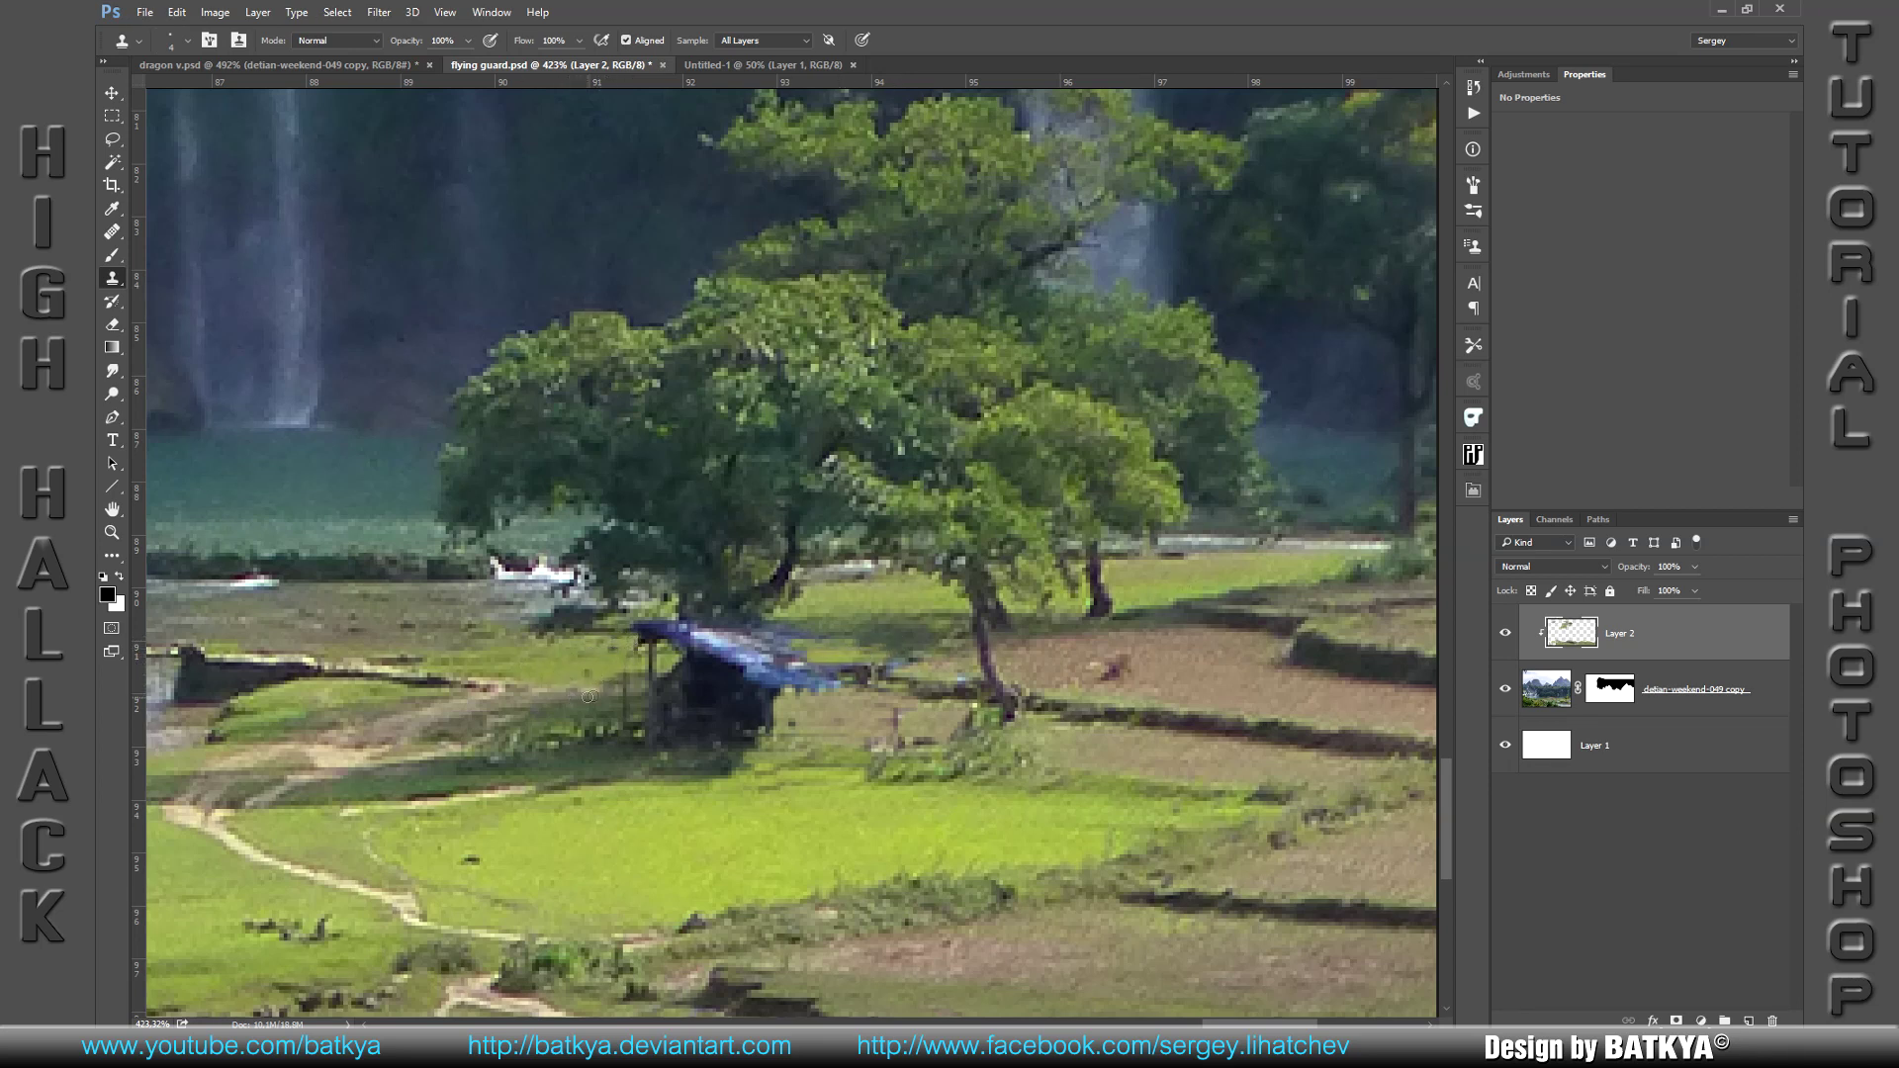
{"action": "left_click_drag", "start_coordinate": [650, 638], "coordinate": [656, 643]}
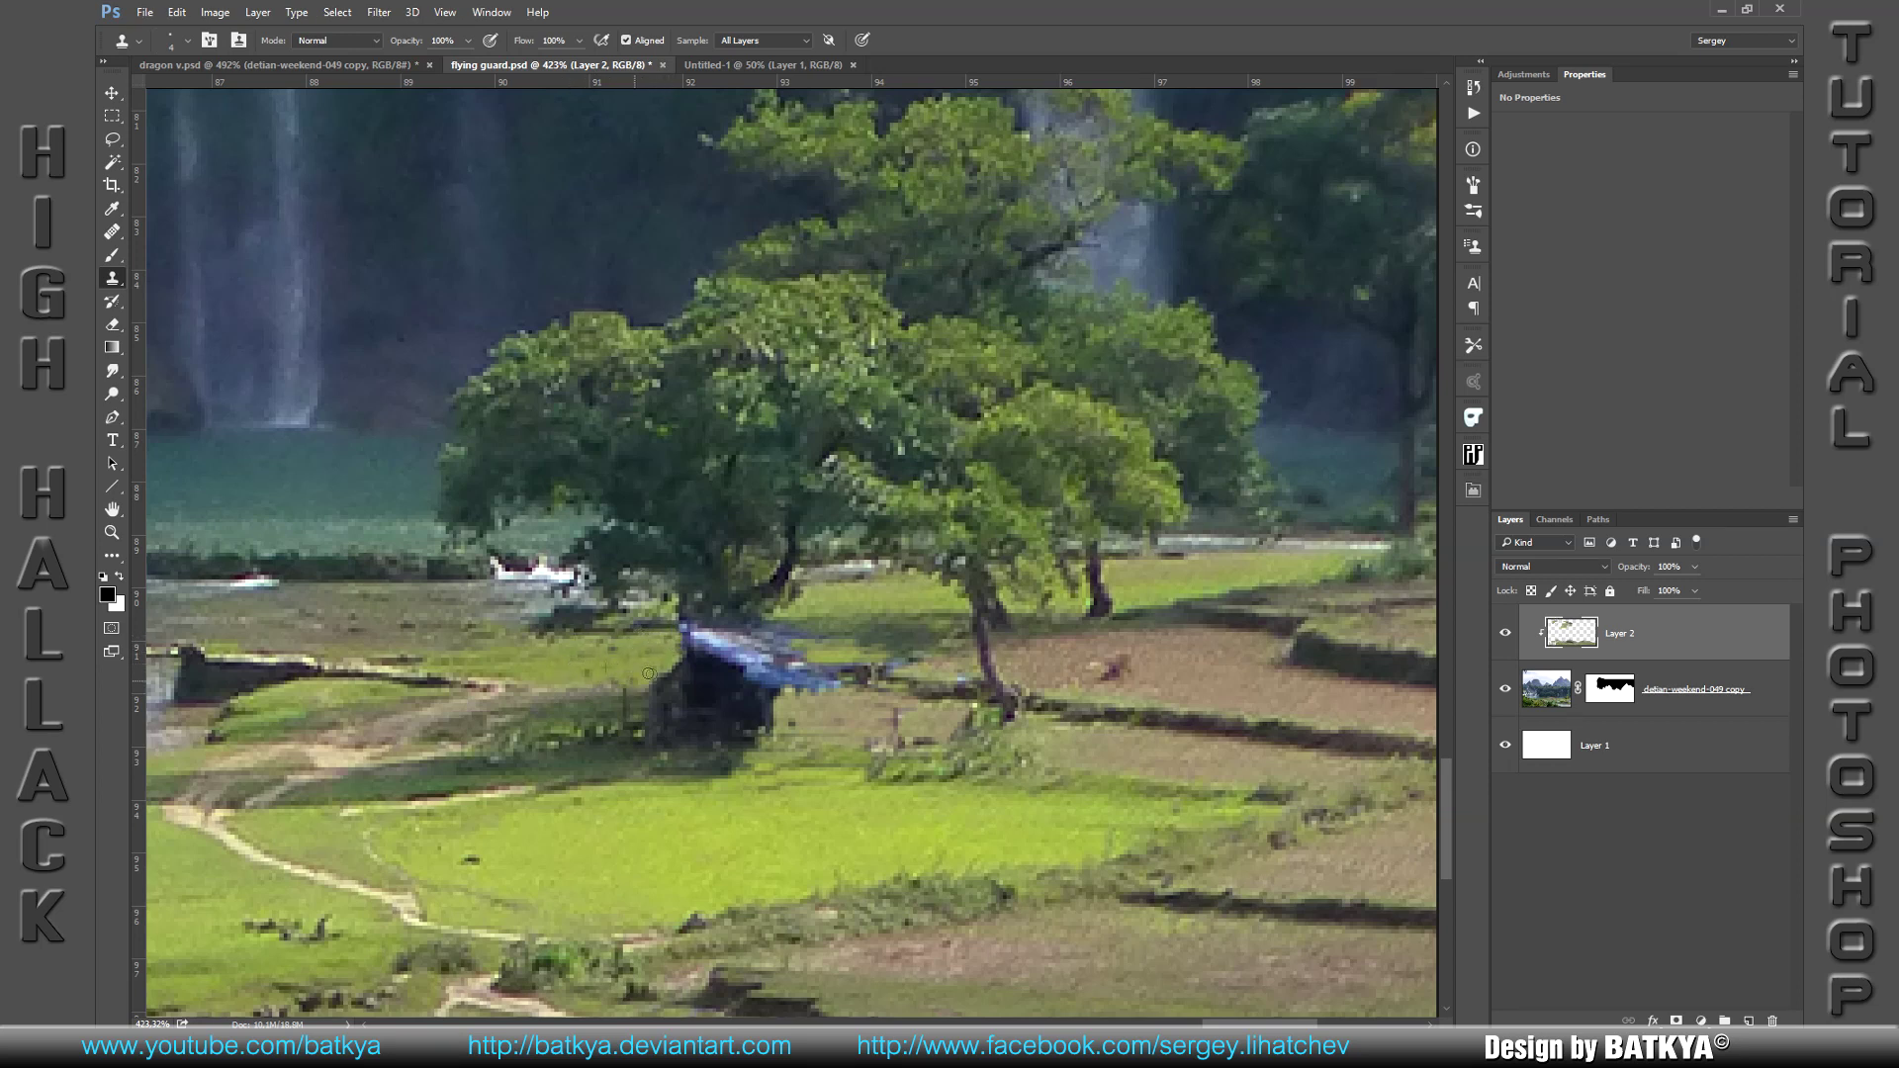
{"action": "left_click_drag", "start_coordinate": [653, 677], "coordinate": [674, 665]}
{"action": "mouse_move", "coordinate": [652, 719]}
{"action": "left_mouse_down"}
{"action": "mouse_move", "coordinate": [689, 748]}
{"action": "mouse_move", "coordinate": [731, 736]}
{"action": "left_mouse_up"}
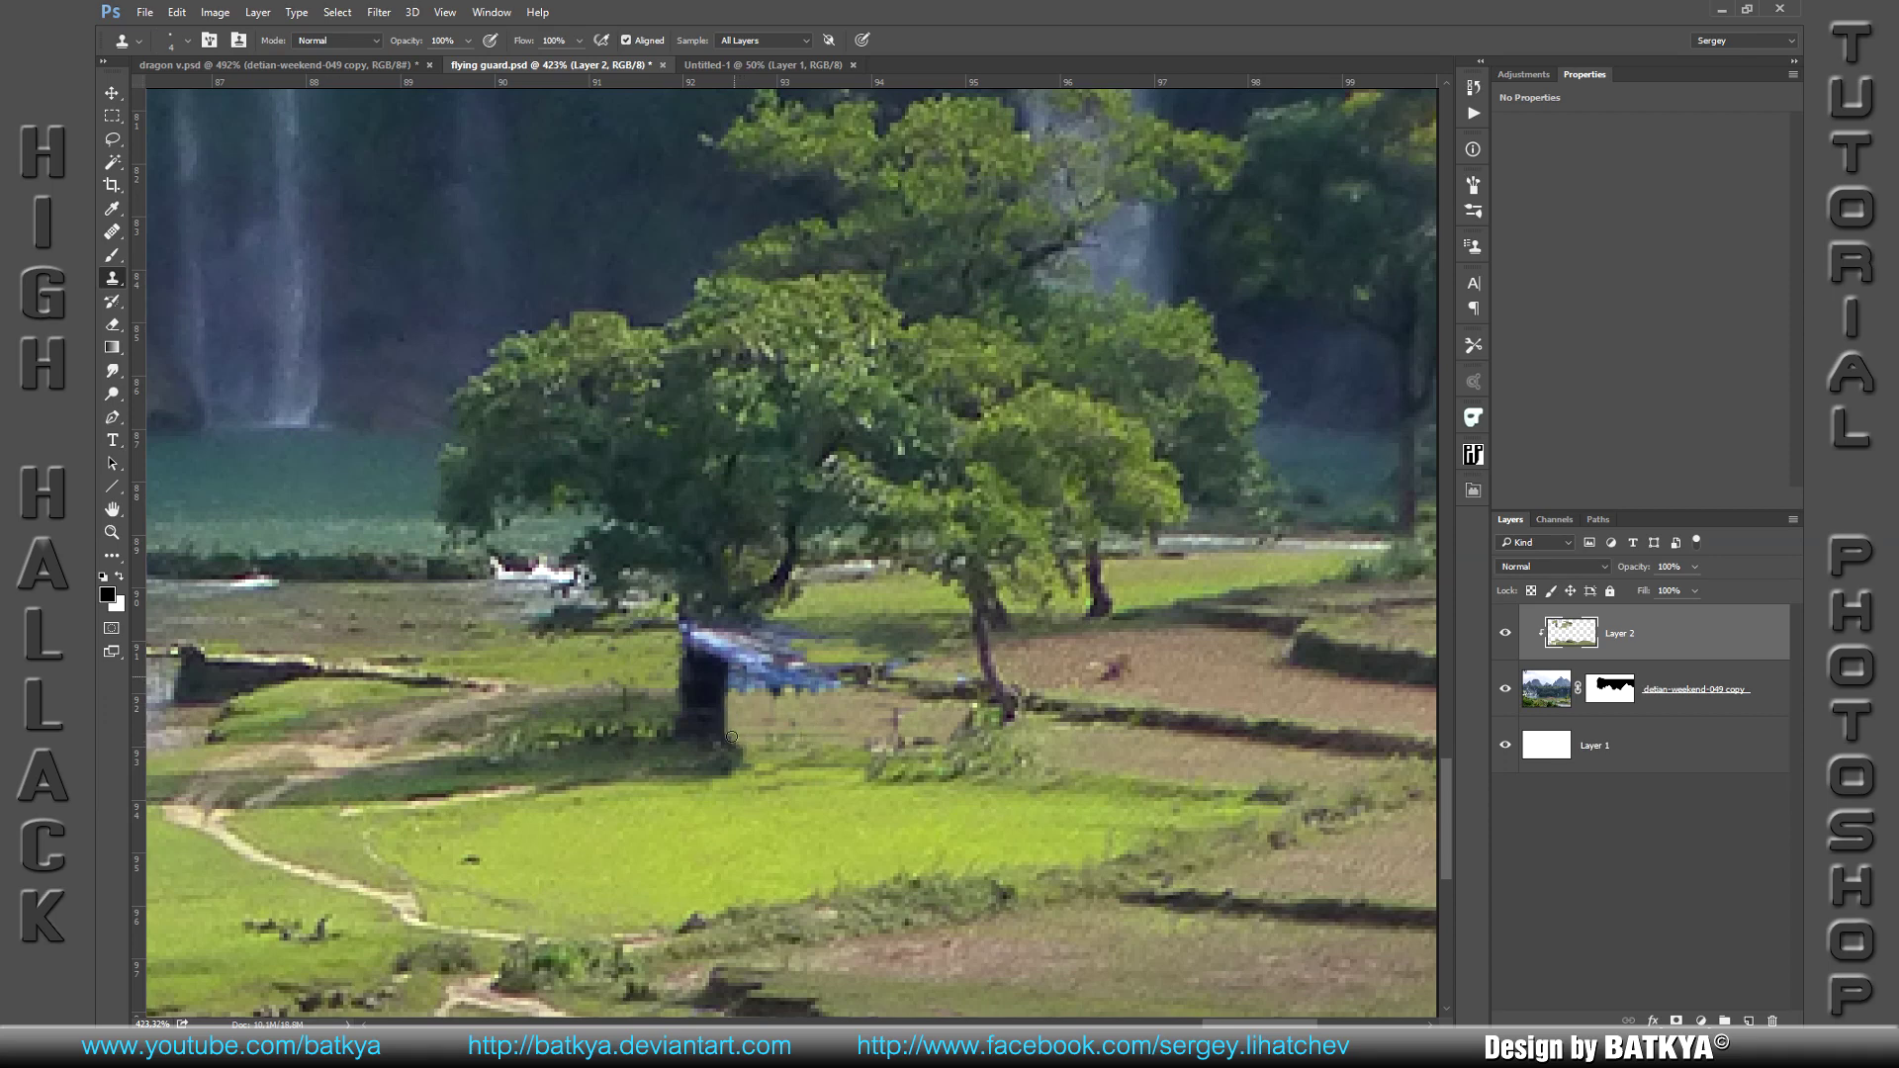
{"action": "mouse_move", "coordinate": [692, 643]}
{"action": "left_mouse_down"}
{"action": "mouse_move", "coordinate": [717, 648]}
{"action": "mouse_move", "coordinate": [708, 663]}
{"action": "mouse_move", "coordinate": [692, 640]}
{"action": "mouse_move", "coordinate": [791, 662]}
{"action": "mouse_move", "coordinate": [750, 674]}
{"action": "mouse_move", "coordinate": [821, 679]}
{"action": "mouse_move", "coordinate": [771, 694]}
{"action": "mouse_move", "coordinate": [765, 667]}
{"action": "left_mouse_up"}
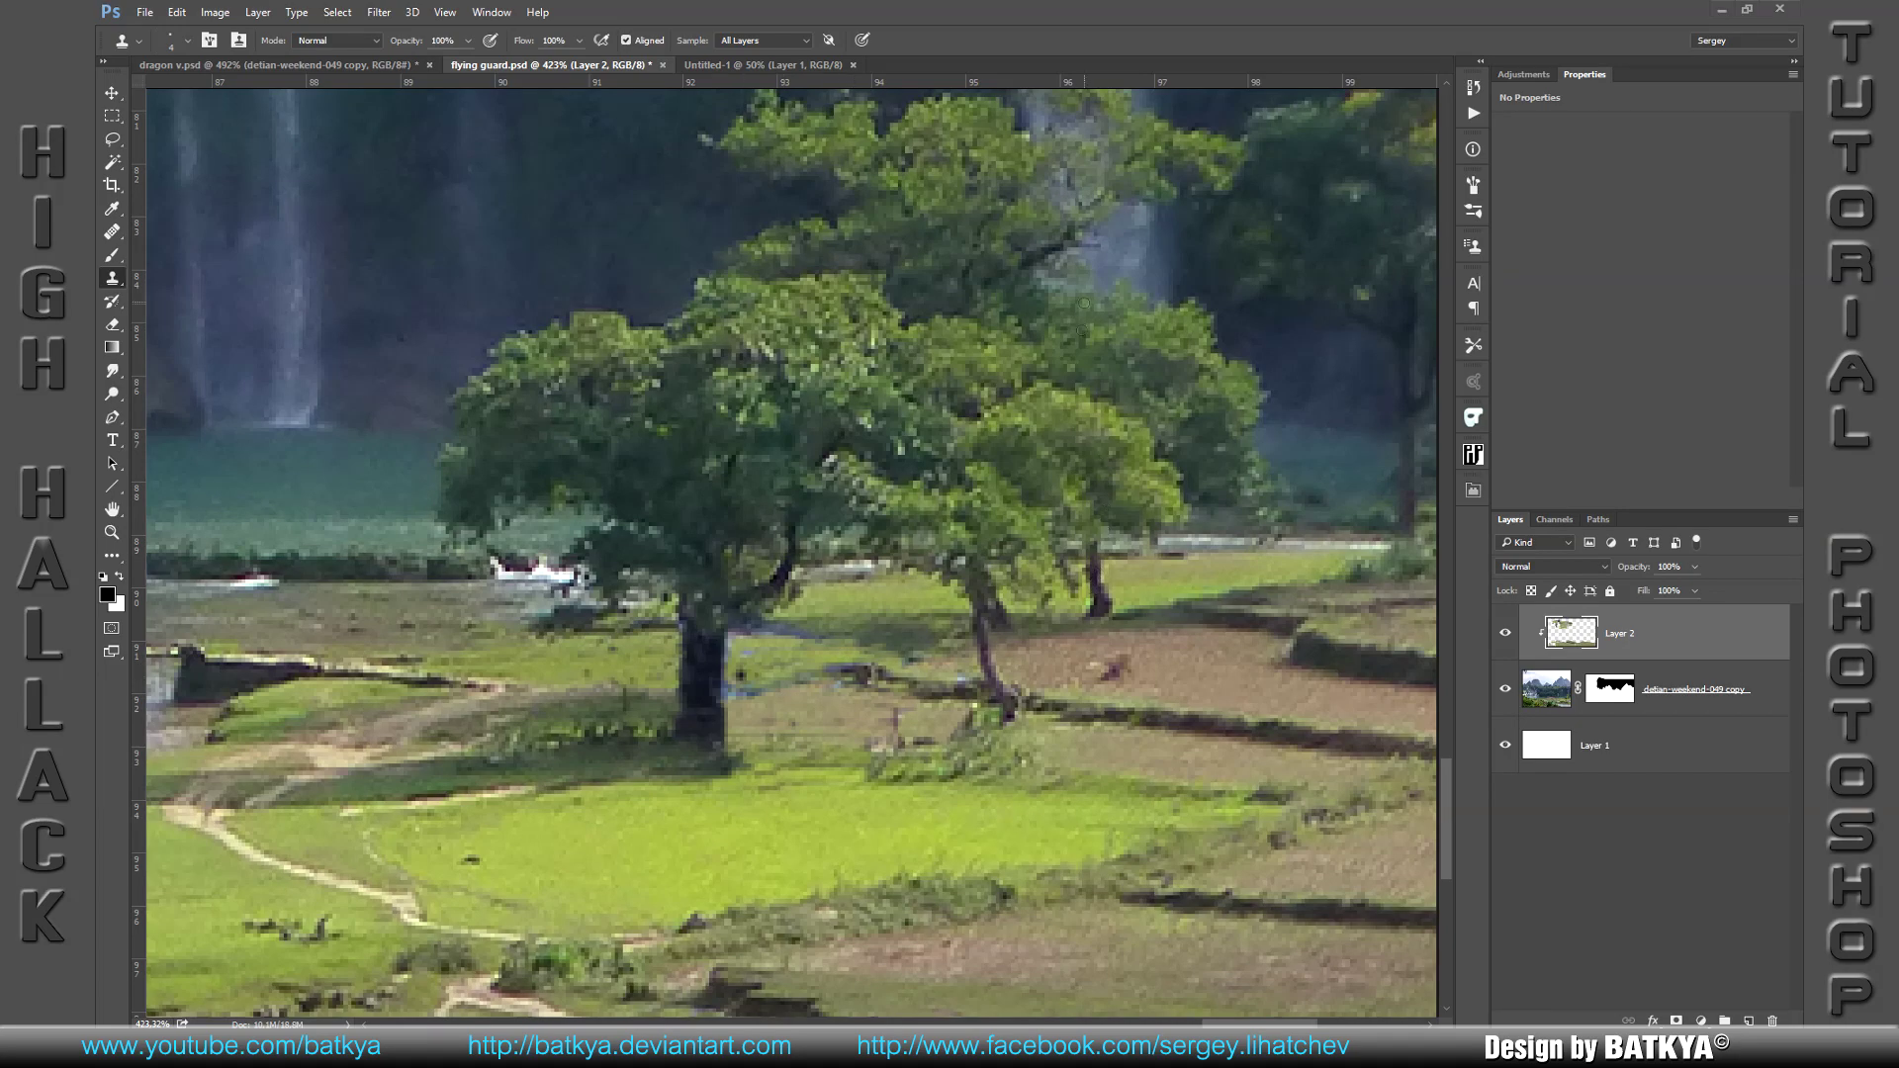
{"action": "mouse_move", "coordinate": [1029, 442]}
{"action": "left_mouse_down"}
{"action": "mouse_move", "coordinate": [1032, 578]}
{"action": "mouse_move", "coordinate": [1195, 407]}
{"action": "left_mouse_up"}
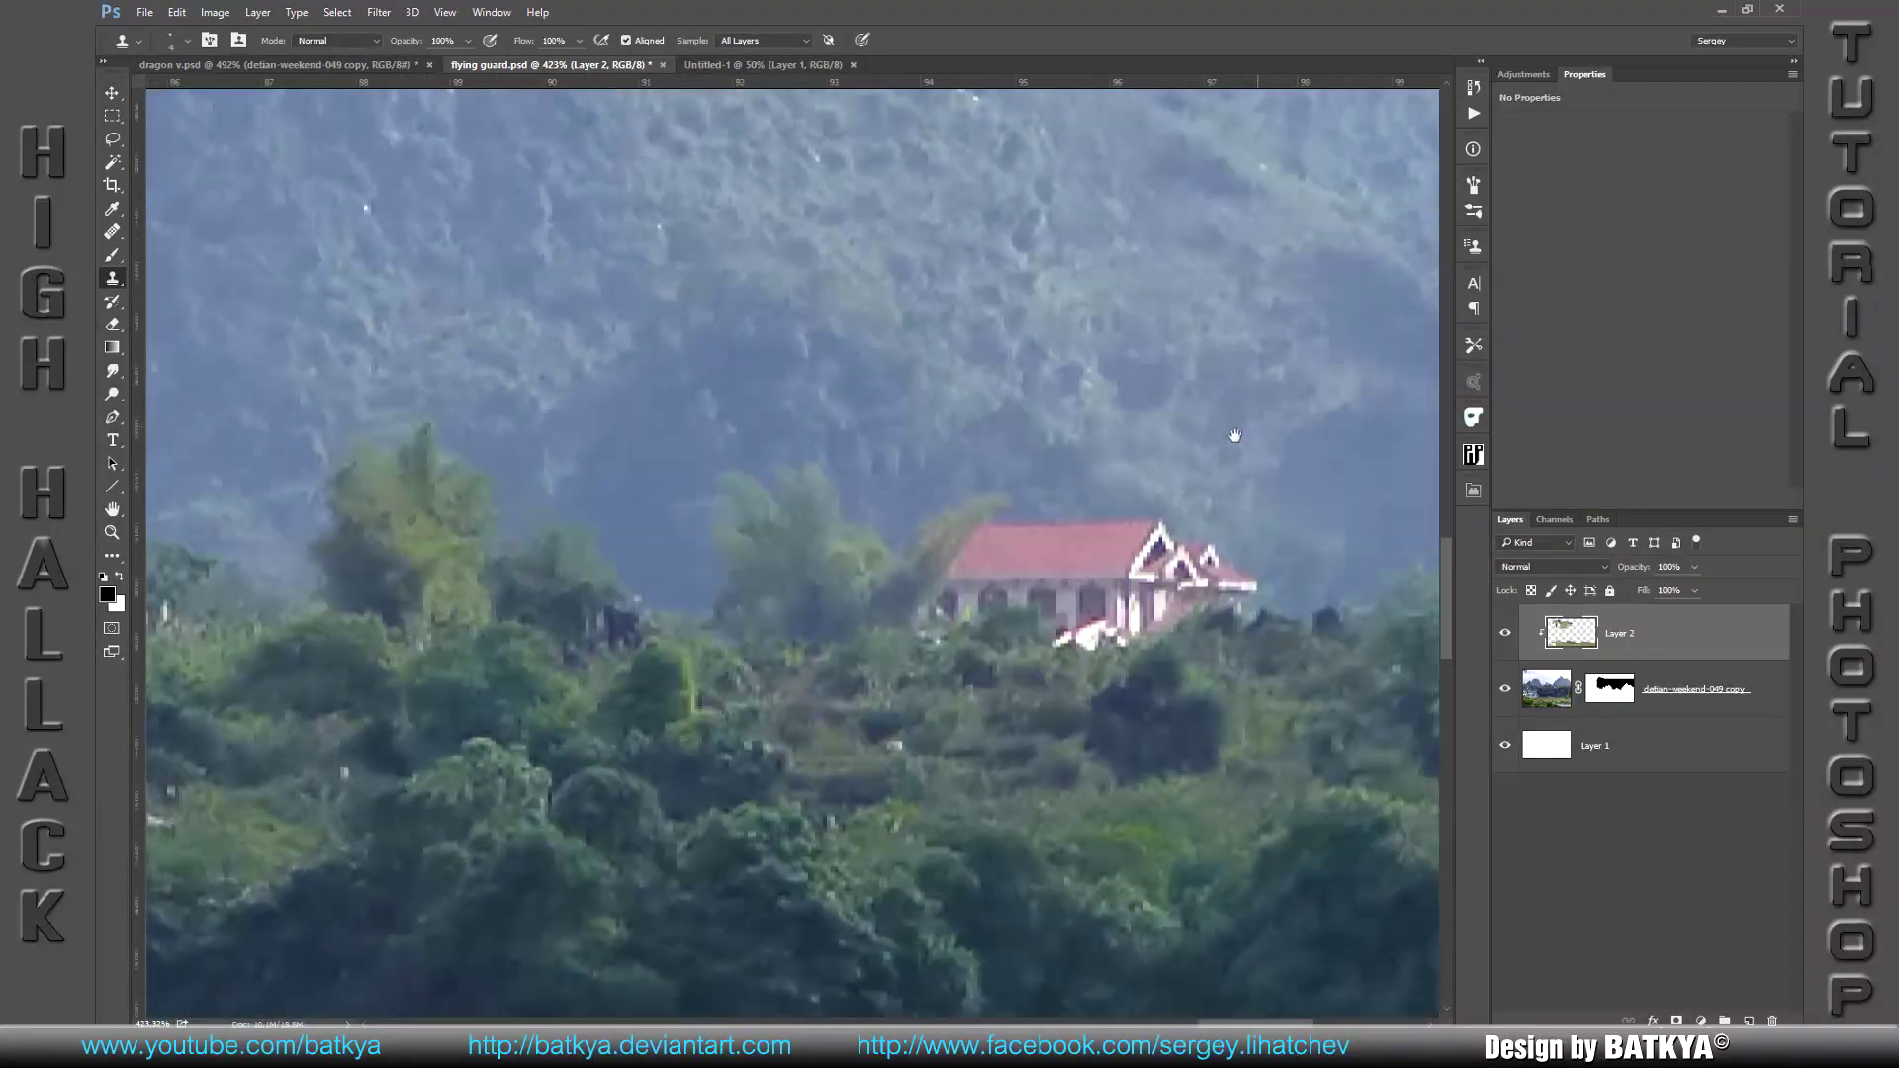
Step: Clone hillside texture over the red-roofed house's roof and left end on Layer 2
{"action": "mouse_move", "coordinate": [989, 507]}
{"action": "left_mouse_down"}
{"action": "mouse_move", "coordinate": [924, 526]}
{"action": "mouse_move", "coordinate": [1127, 486]}
{"action": "mouse_move", "coordinate": [1118, 539]}
{"action": "mouse_move", "coordinate": [1167, 519]}
{"action": "mouse_move", "coordinate": [1052, 538]}
{"action": "mouse_move", "coordinate": [1119, 513]}
{"action": "mouse_move", "coordinate": [1155, 552]}
{"action": "mouse_move", "coordinate": [1189, 540]}
{"action": "mouse_move", "coordinate": [1083, 576]}
{"action": "left_mouse_up"}
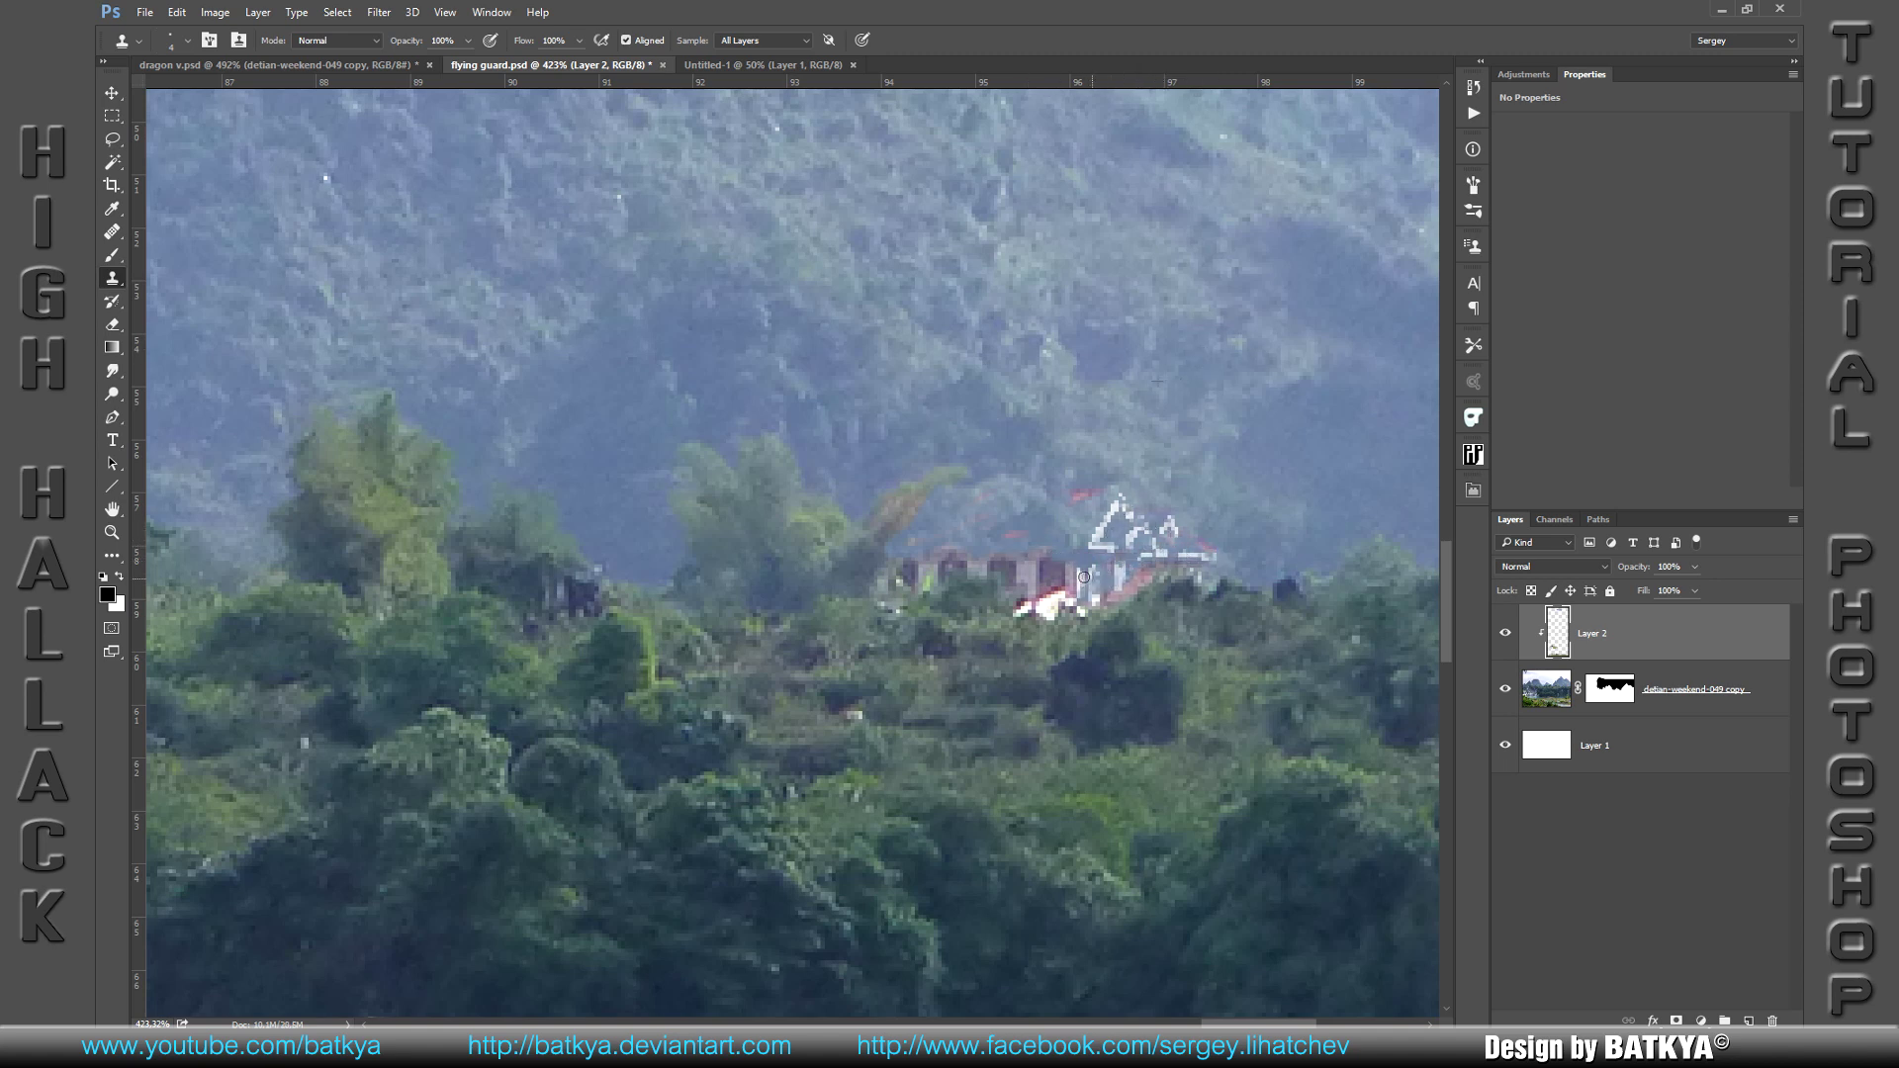
{"action": "mouse_move", "coordinate": [932, 569]}
{"action": "left_mouse_down"}
{"action": "mouse_move", "coordinate": [1083, 544]}
{"action": "mouse_move", "coordinate": [1033, 577]}
{"action": "mouse_move", "coordinate": [1088, 605]}
{"action": "left_mouse_up"}
{"action": "left_click_drag", "start_coordinate": [1050, 542], "coordinate": [1076, 598]}
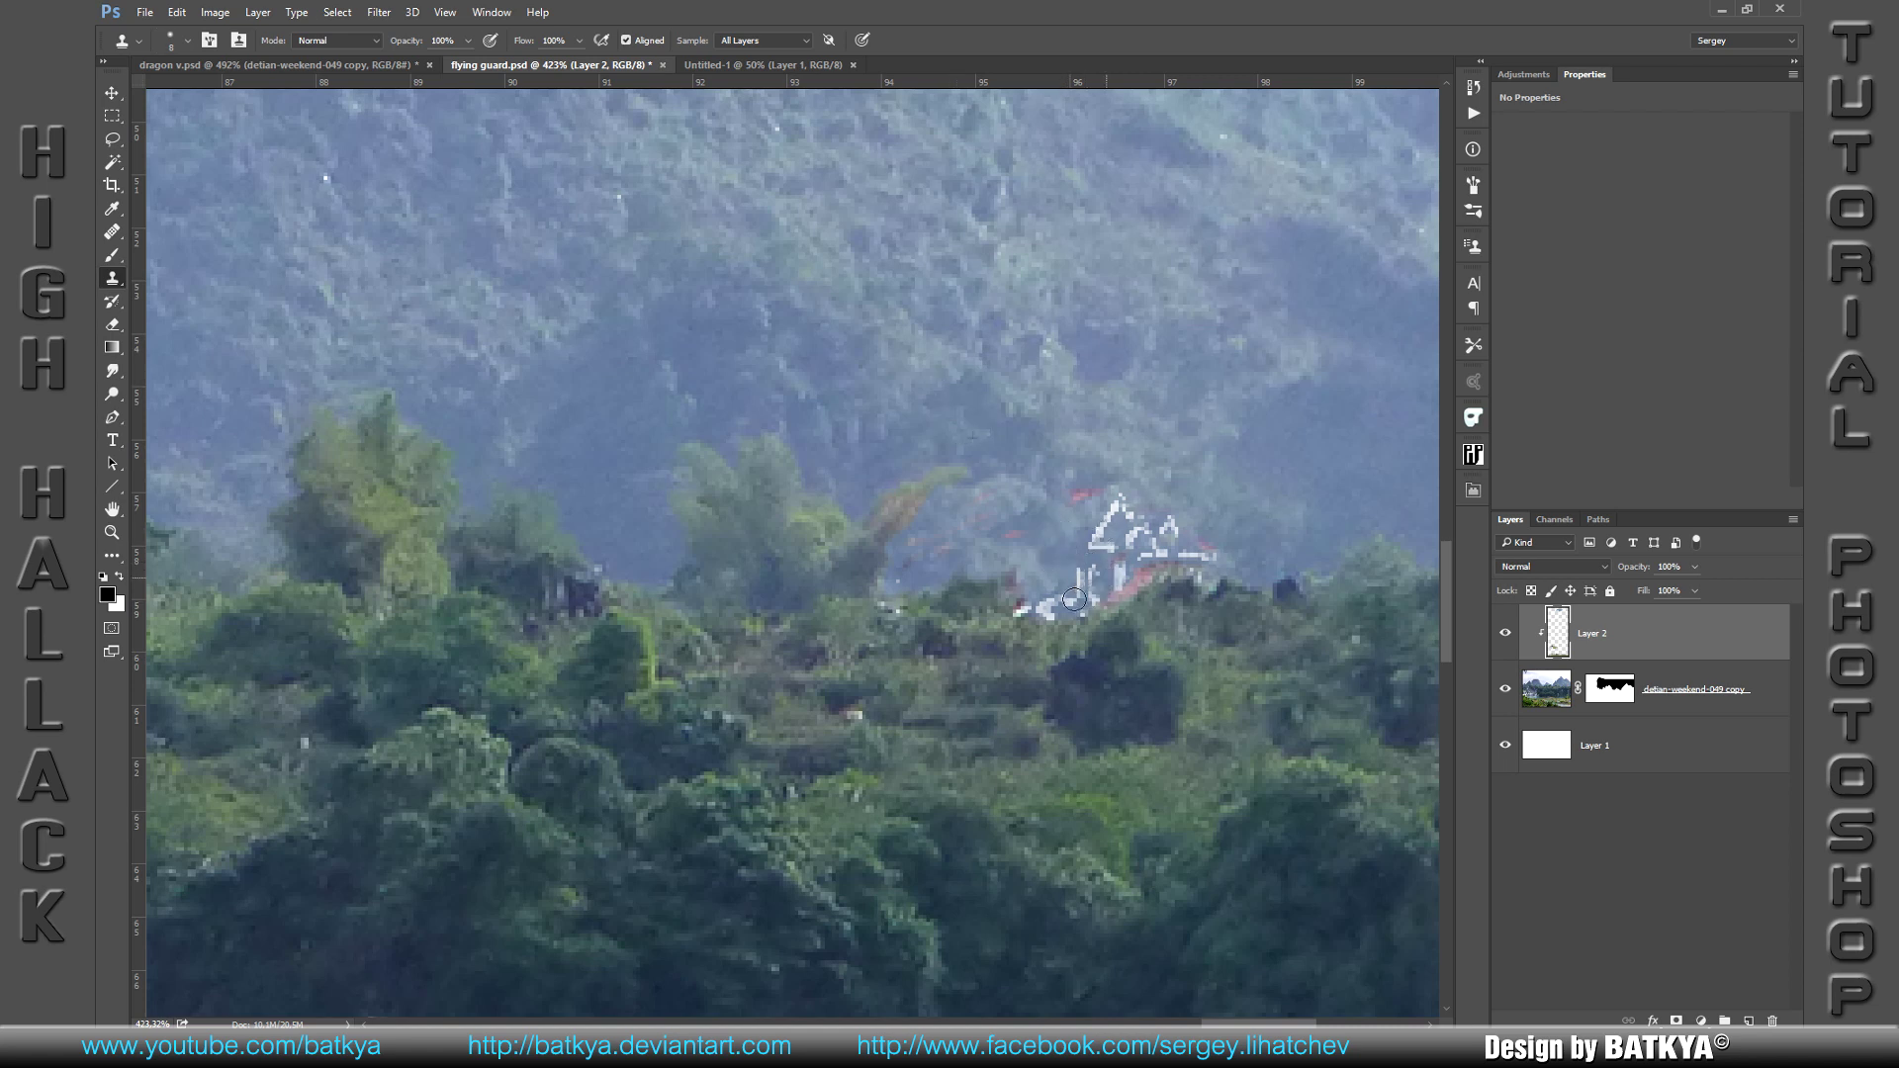
Step: Paint white on the detian-weekend-049 copy mask to remove the outline marks around the house
{"action": "left_click", "coordinate": [1609, 689]}
{"action": "key", "text": "b"}
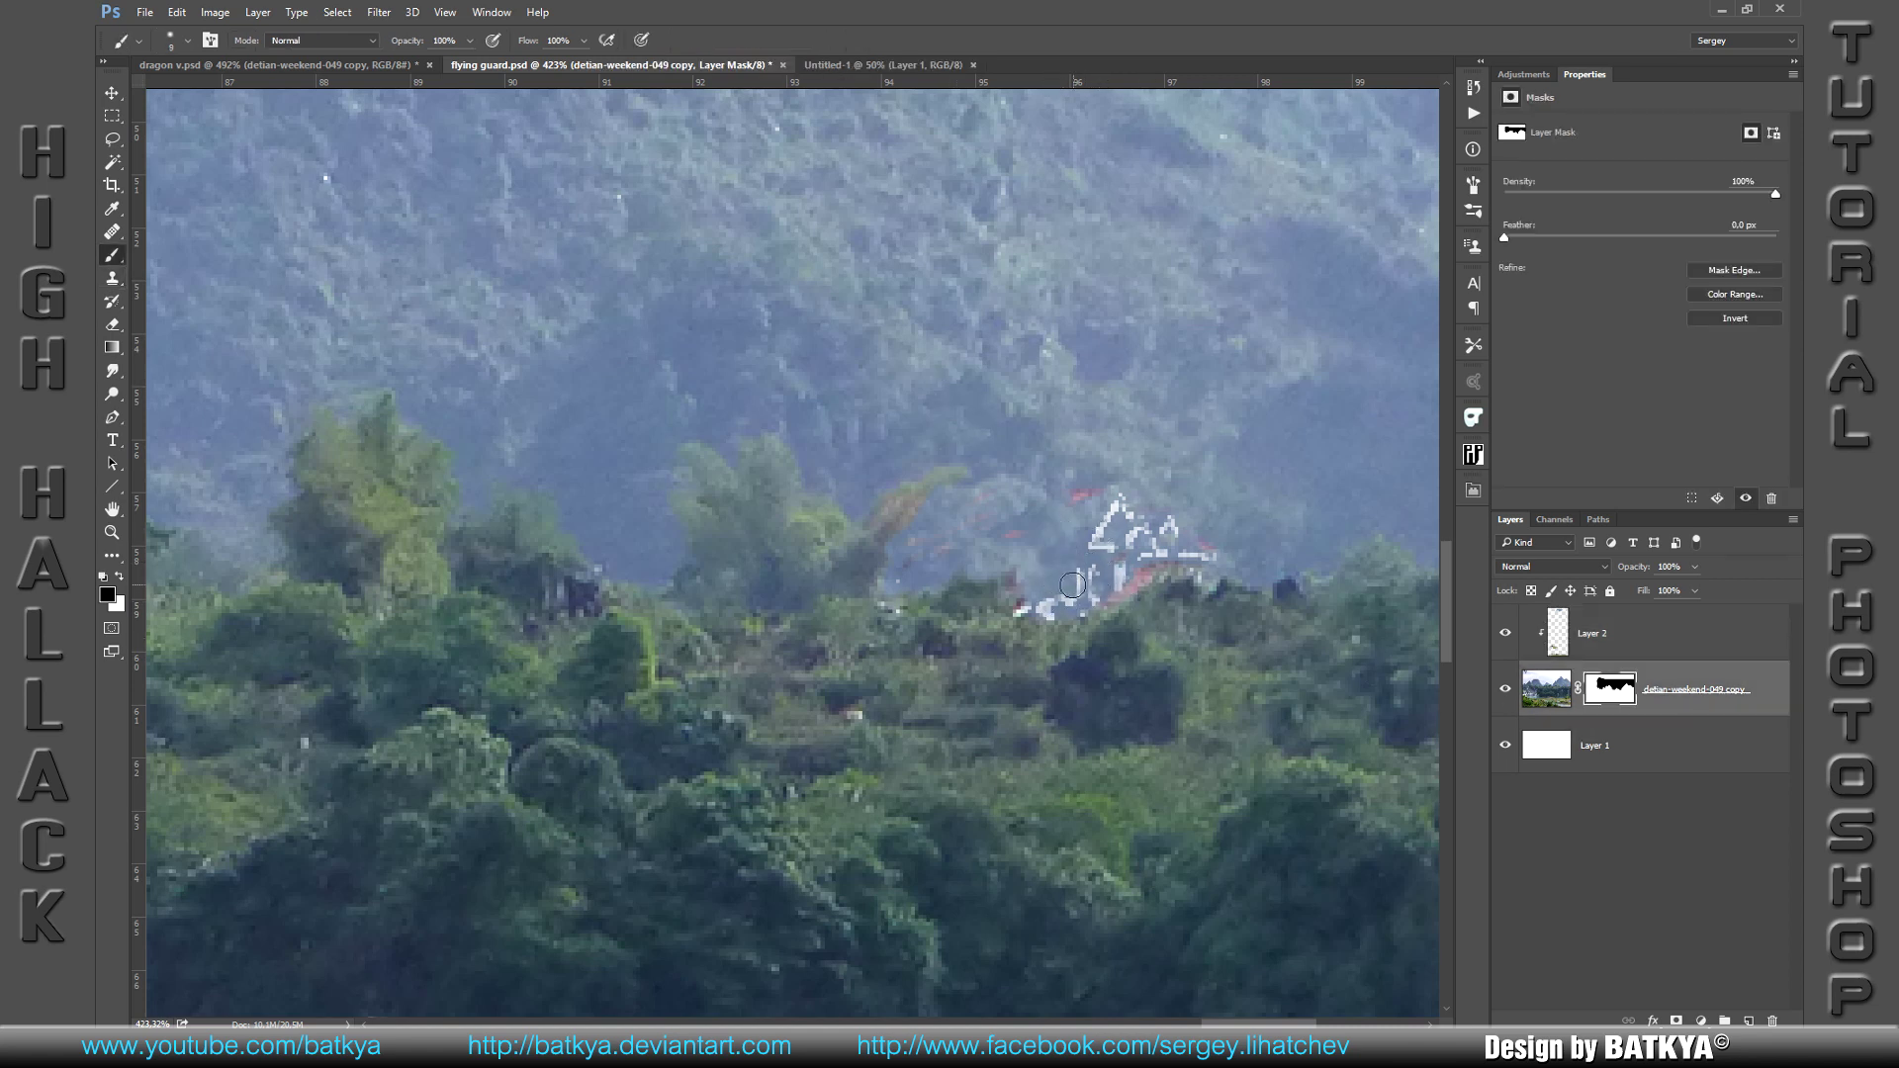
{"action": "key", "text": "x"}
{"action": "mouse_move", "coordinate": [1128, 559]}
{"action": "left_mouse_down"}
{"action": "mouse_move", "coordinate": [1102, 515]}
{"action": "mouse_move", "coordinate": [1138, 544]}
{"action": "mouse_move", "coordinate": [1202, 549]}
{"action": "mouse_move", "coordinate": [1152, 532]}
{"action": "mouse_move", "coordinate": [1035, 609]}
{"action": "left_mouse_up"}
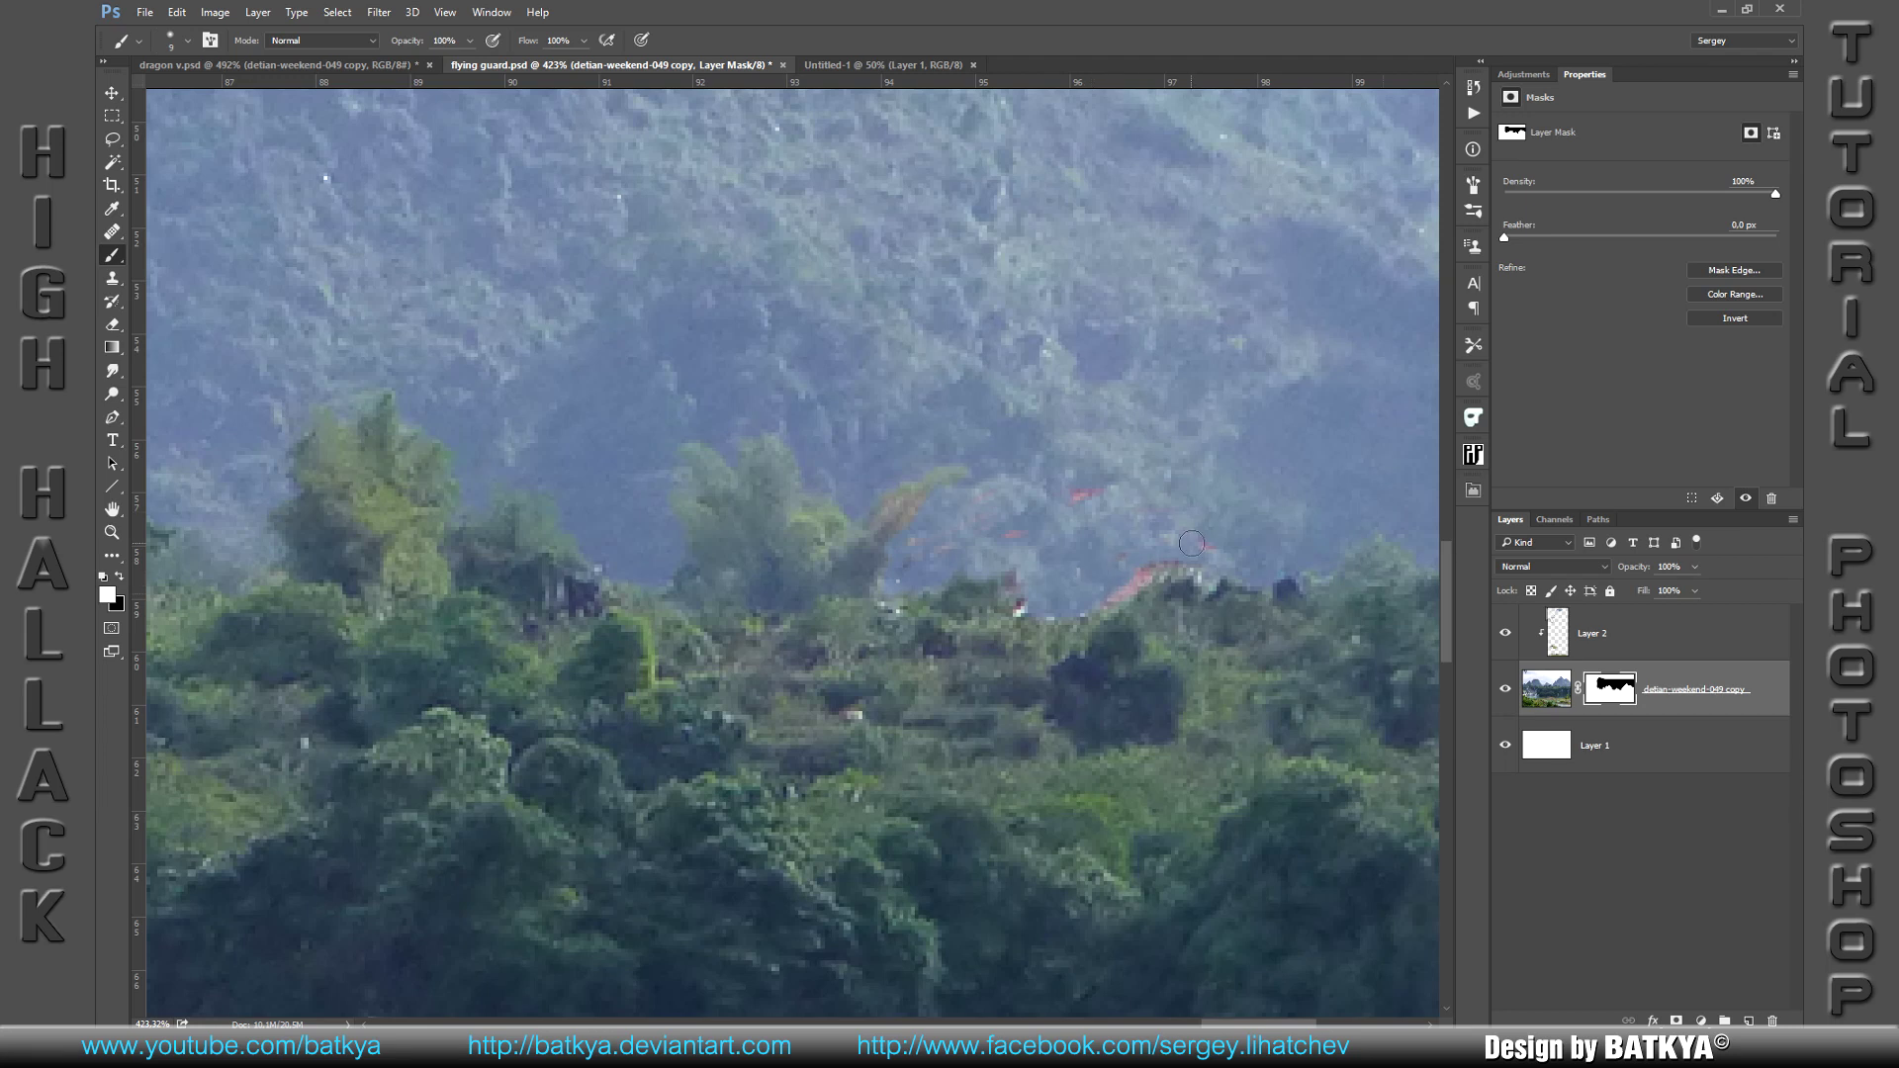
Step: Back on Layer 2, clone over the remaining red roof edges
{"action": "key", "text": "alt+bracketright"}
{"action": "key", "text": "s"}
{"action": "mouse_move", "coordinate": [1107, 593]}
{"action": "left_mouse_down"}
{"action": "mouse_move", "coordinate": [1153, 564]}
{"action": "mouse_move", "coordinate": [1009, 574]}
{"action": "left_mouse_up"}
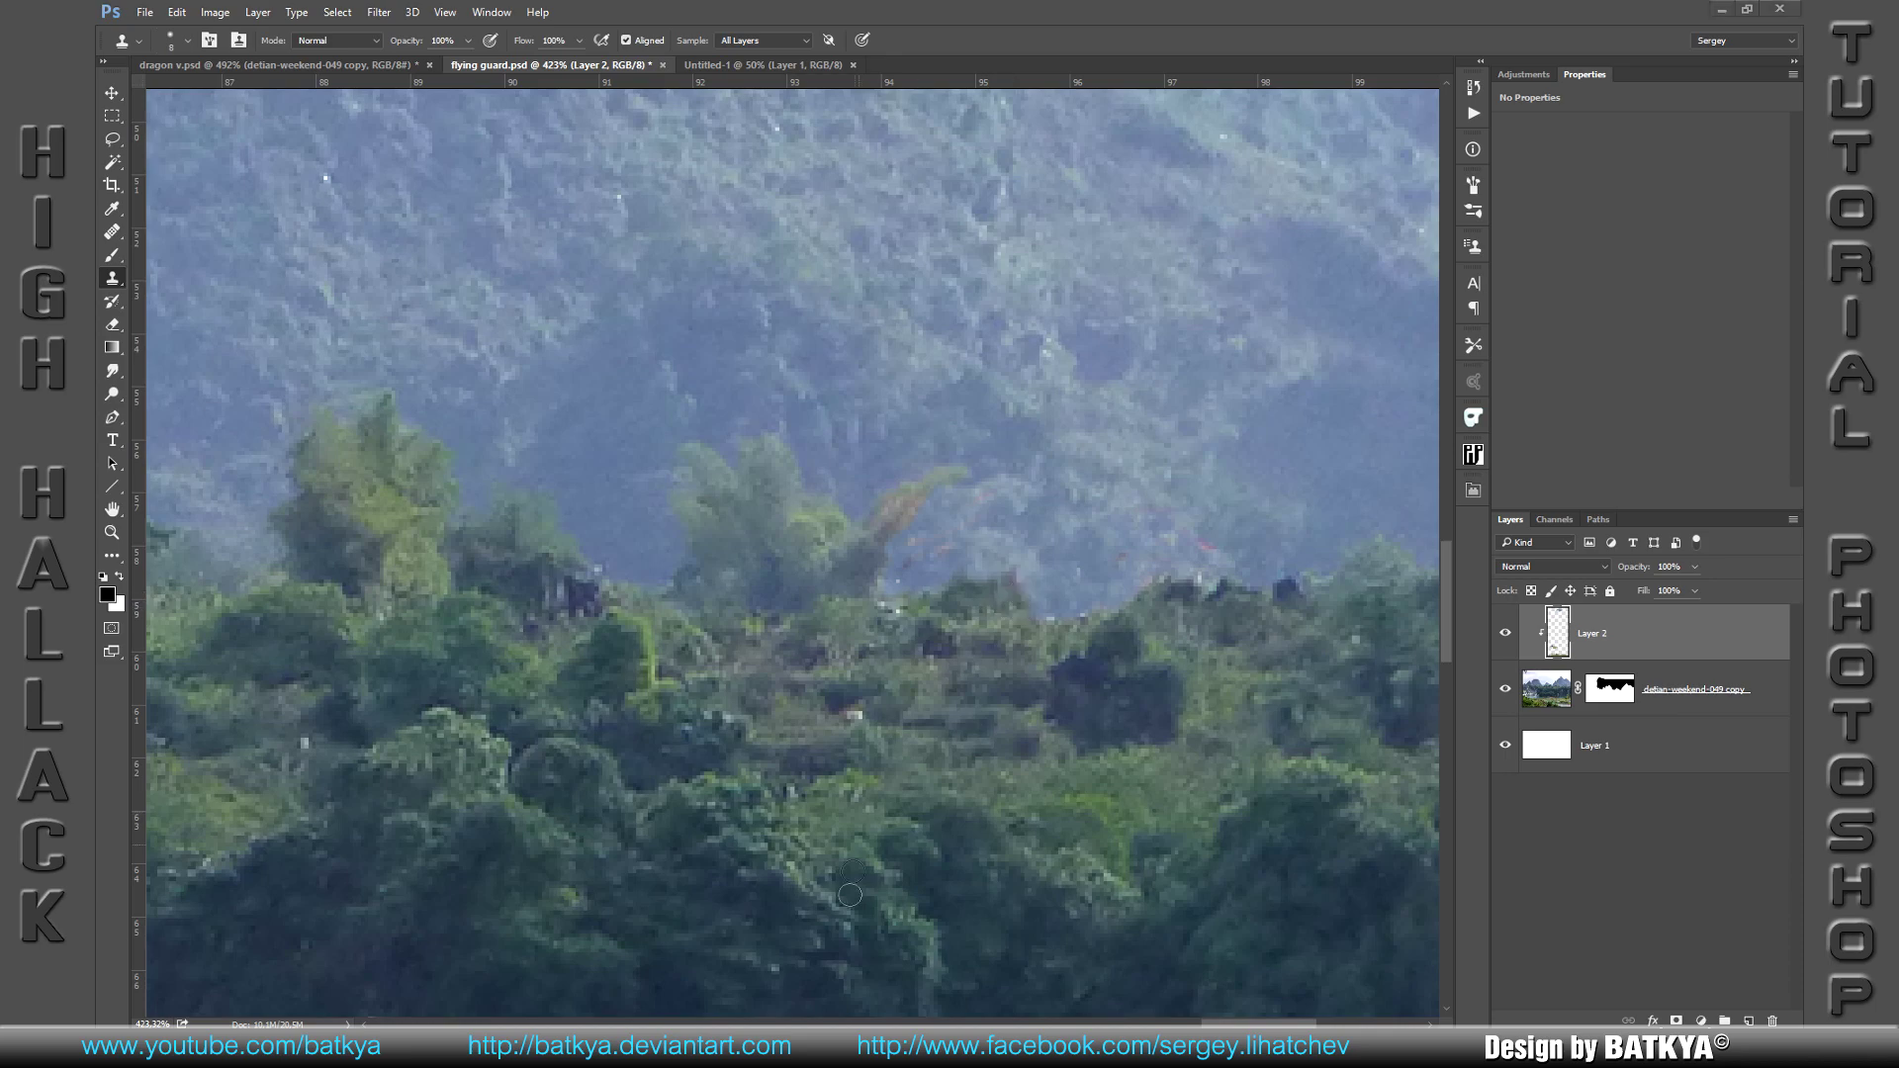
{"action": "scroll", "coordinate": [989, 643], "scroll_direction": "down", "scroll_amount": 5}
{"action": "scroll", "coordinate": [989, 692], "scroll_direction": "down", "scroll_amount": 5}
{"action": "scroll", "coordinate": [914, 784], "scroll_direction": "down", "scroll_amount": 5}
{"action": "left_click_drag", "start_coordinate": [915, 785], "coordinate": [967, 616]}
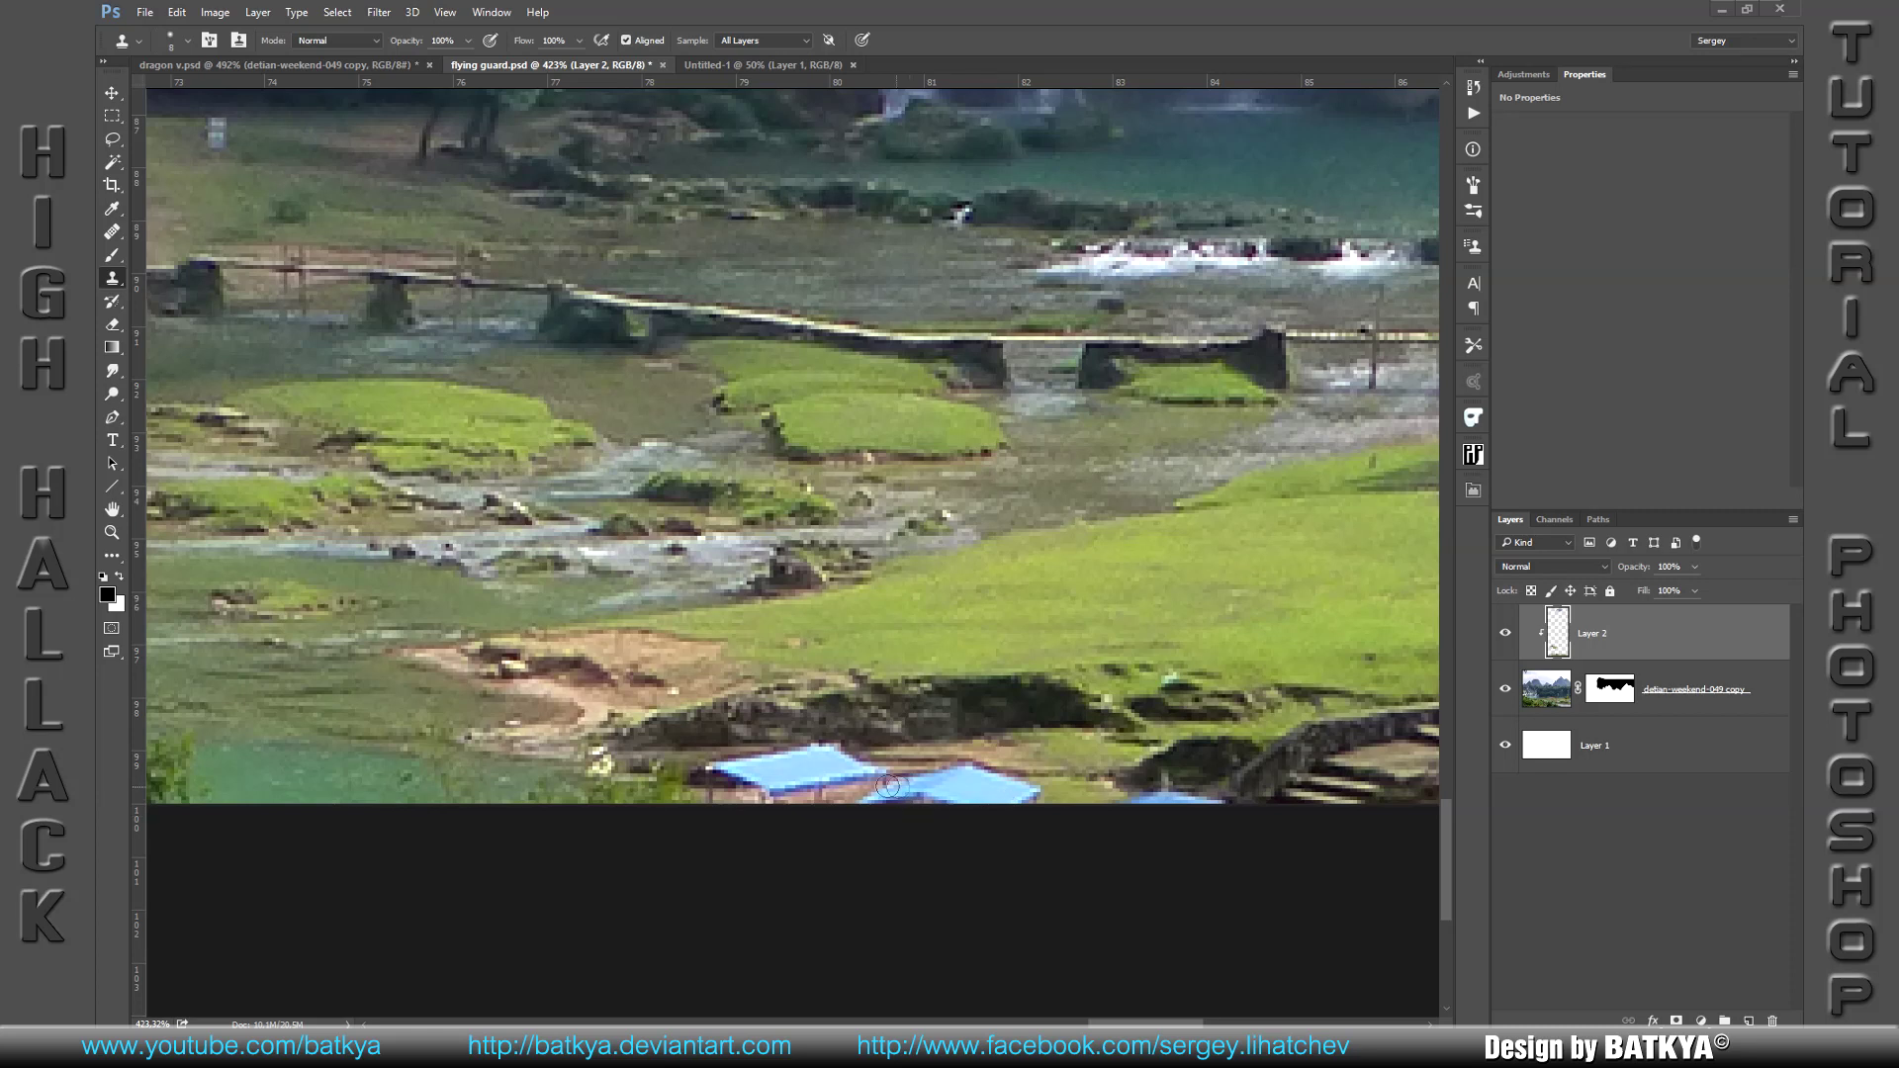
Step: Clone dirt over the blue patches and tarp edge at the image's bottom
{"action": "mouse_move", "coordinate": [758, 779]}
{"action": "left_mouse_down"}
{"action": "mouse_move", "coordinate": [724, 771]}
{"action": "mouse_move", "coordinate": [822, 796]}
{"action": "mouse_move", "coordinate": [761, 792]}
{"action": "mouse_move", "coordinate": [803, 791]}
{"action": "left_mouse_up"}
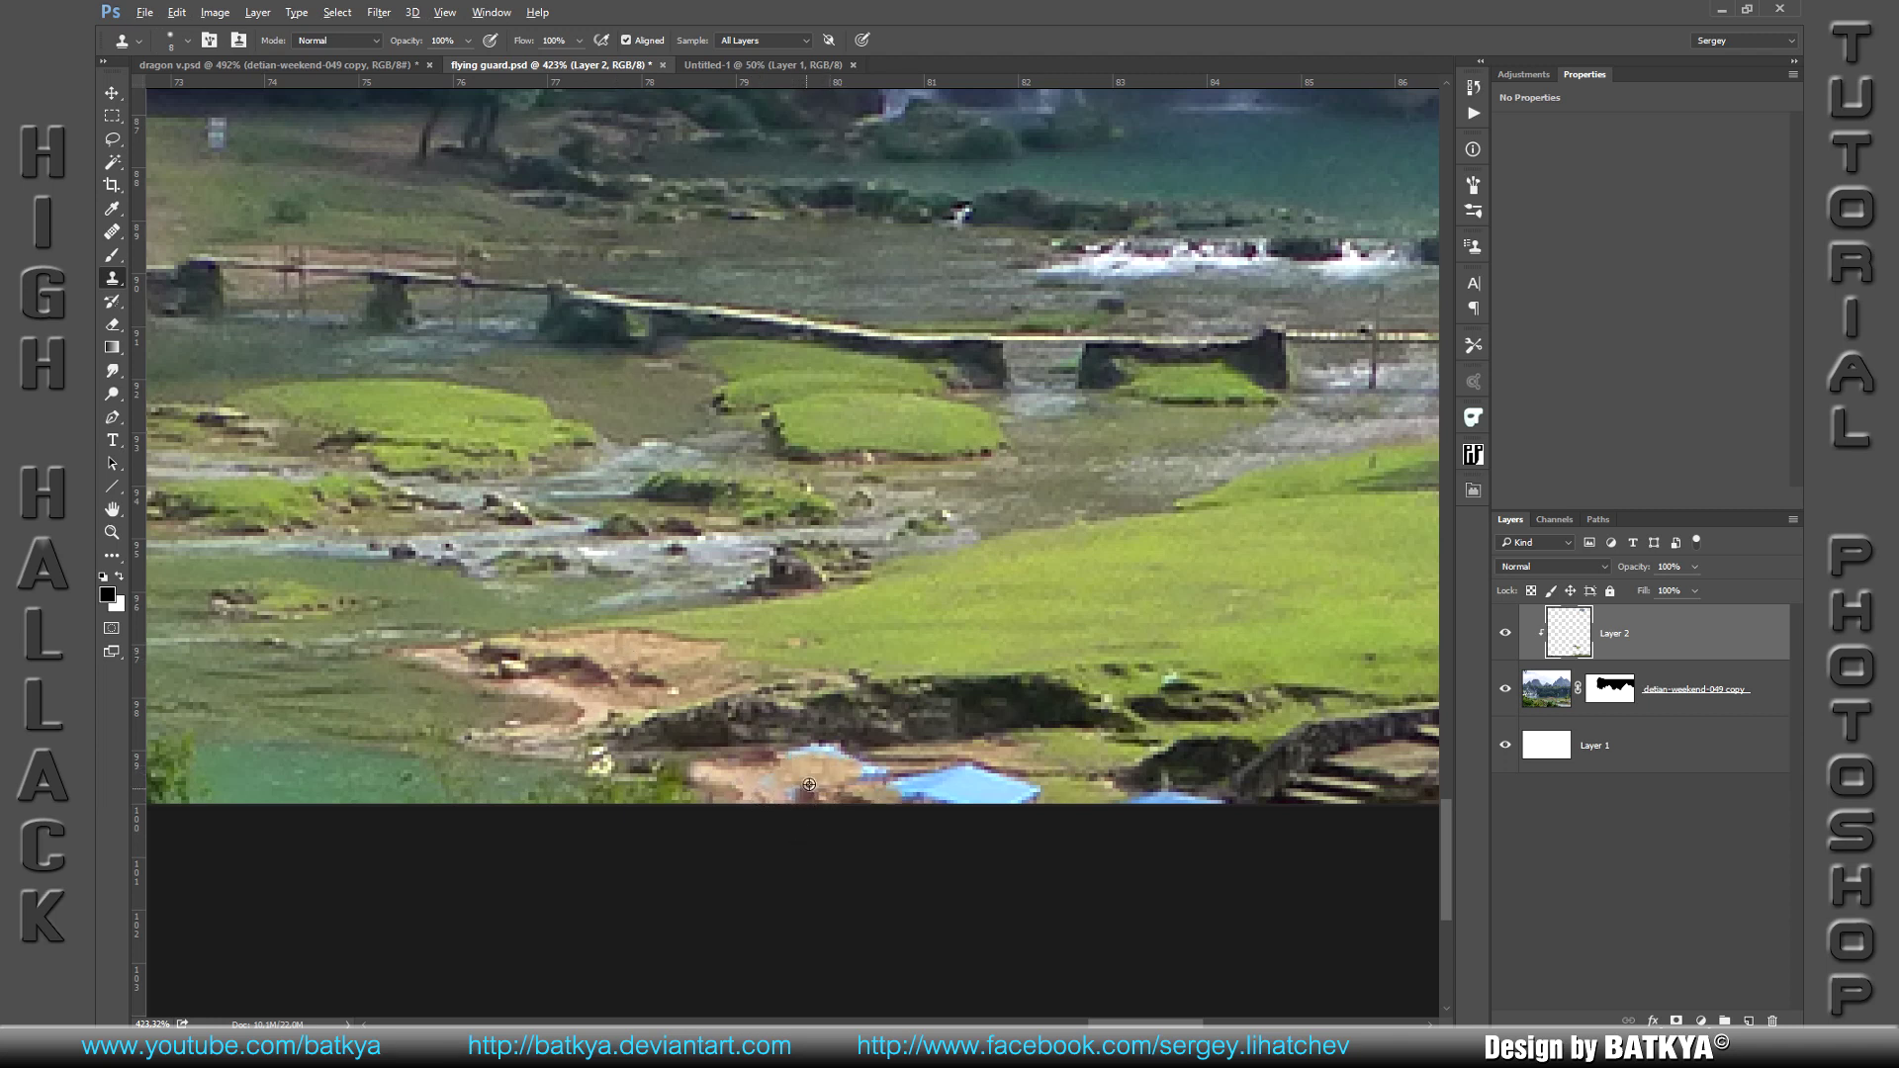
{"action": "left_click", "coordinate": [857, 749], "text": "alt"}
{"action": "mouse_move", "coordinate": [845, 751]}
{"action": "left_mouse_down"}
{"action": "mouse_move", "coordinate": [797, 769]}
{"action": "mouse_move", "coordinate": [863, 817]}
{"action": "left_mouse_up"}
{"action": "mouse_move", "coordinate": [1063, 802]}
{"action": "left_mouse_down"}
{"action": "mouse_move", "coordinate": [938, 802]}
{"action": "mouse_move", "coordinate": [992, 785]}
{"action": "mouse_move", "coordinate": [1017, 810]}
{"action": "left_mouse_up"}
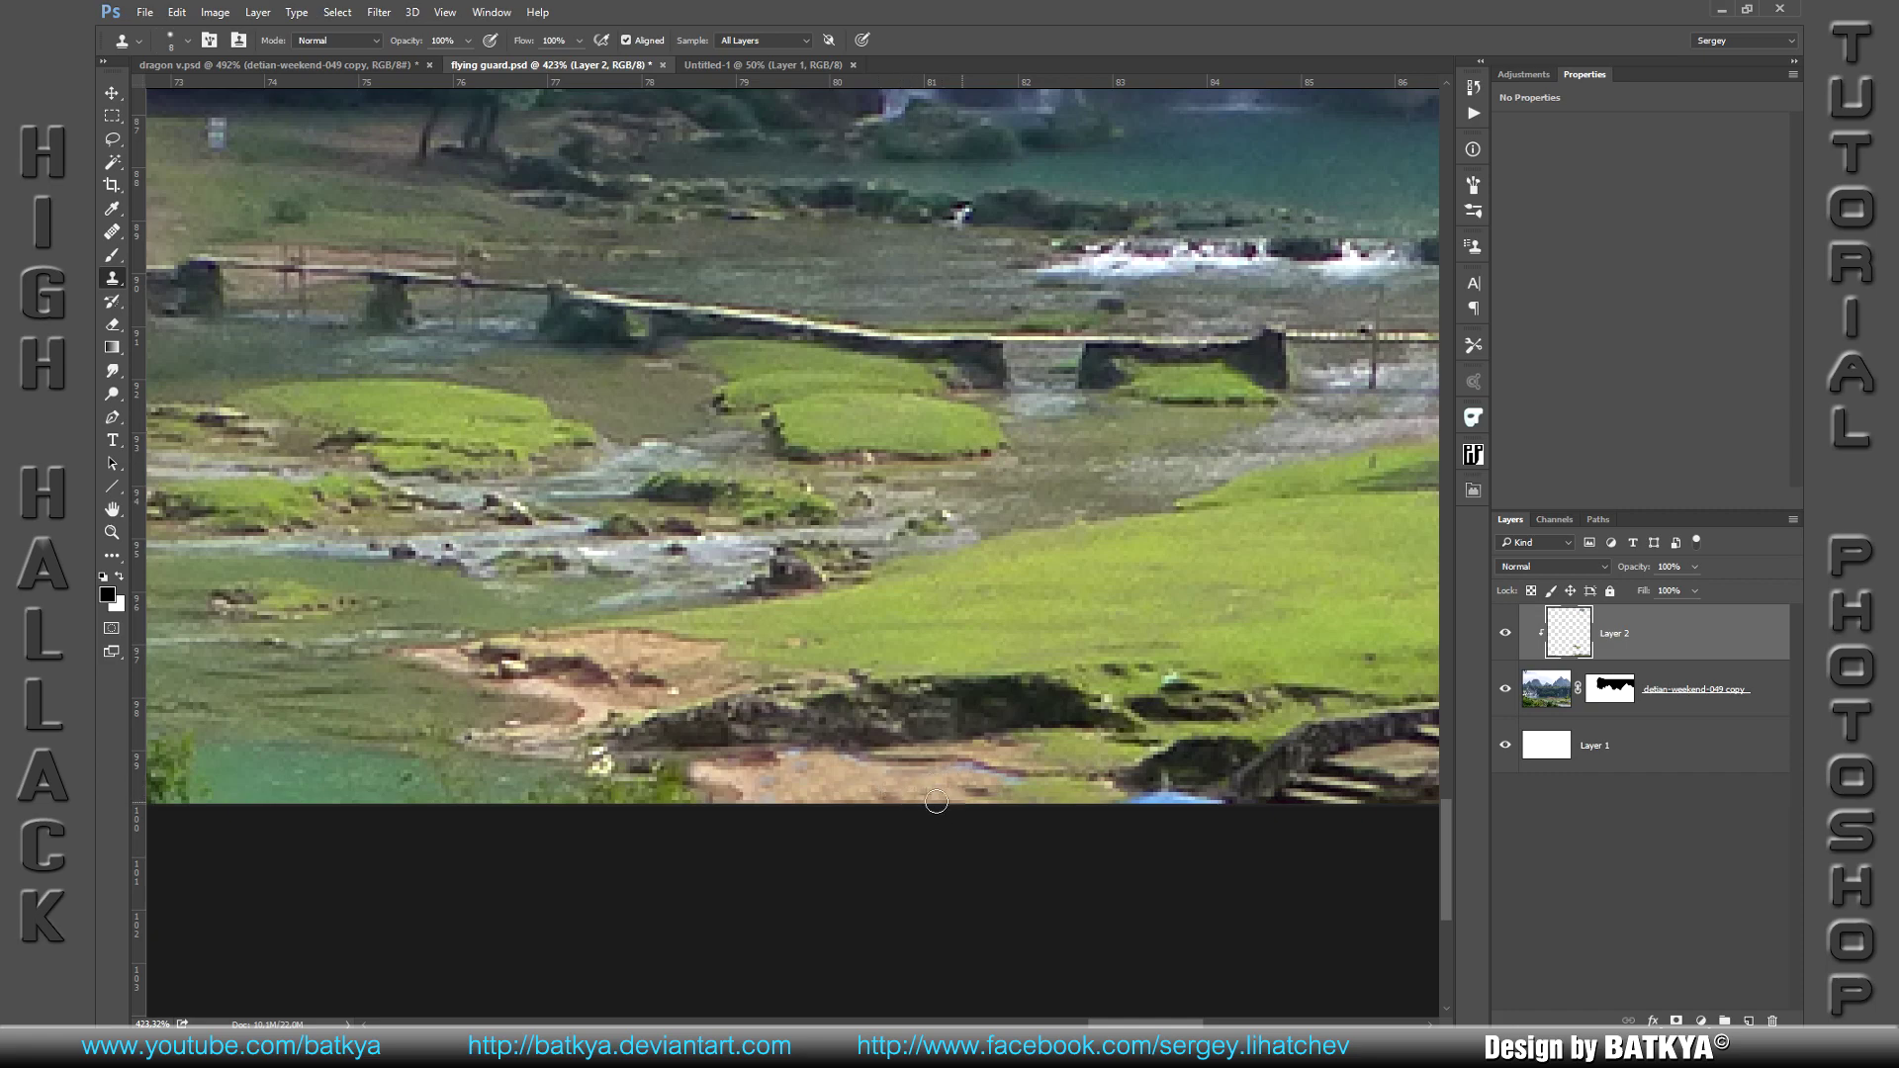
{"action": "left_click_drag", "start_coordinate": [1199, 791], "coordinate": [1145, 797]}
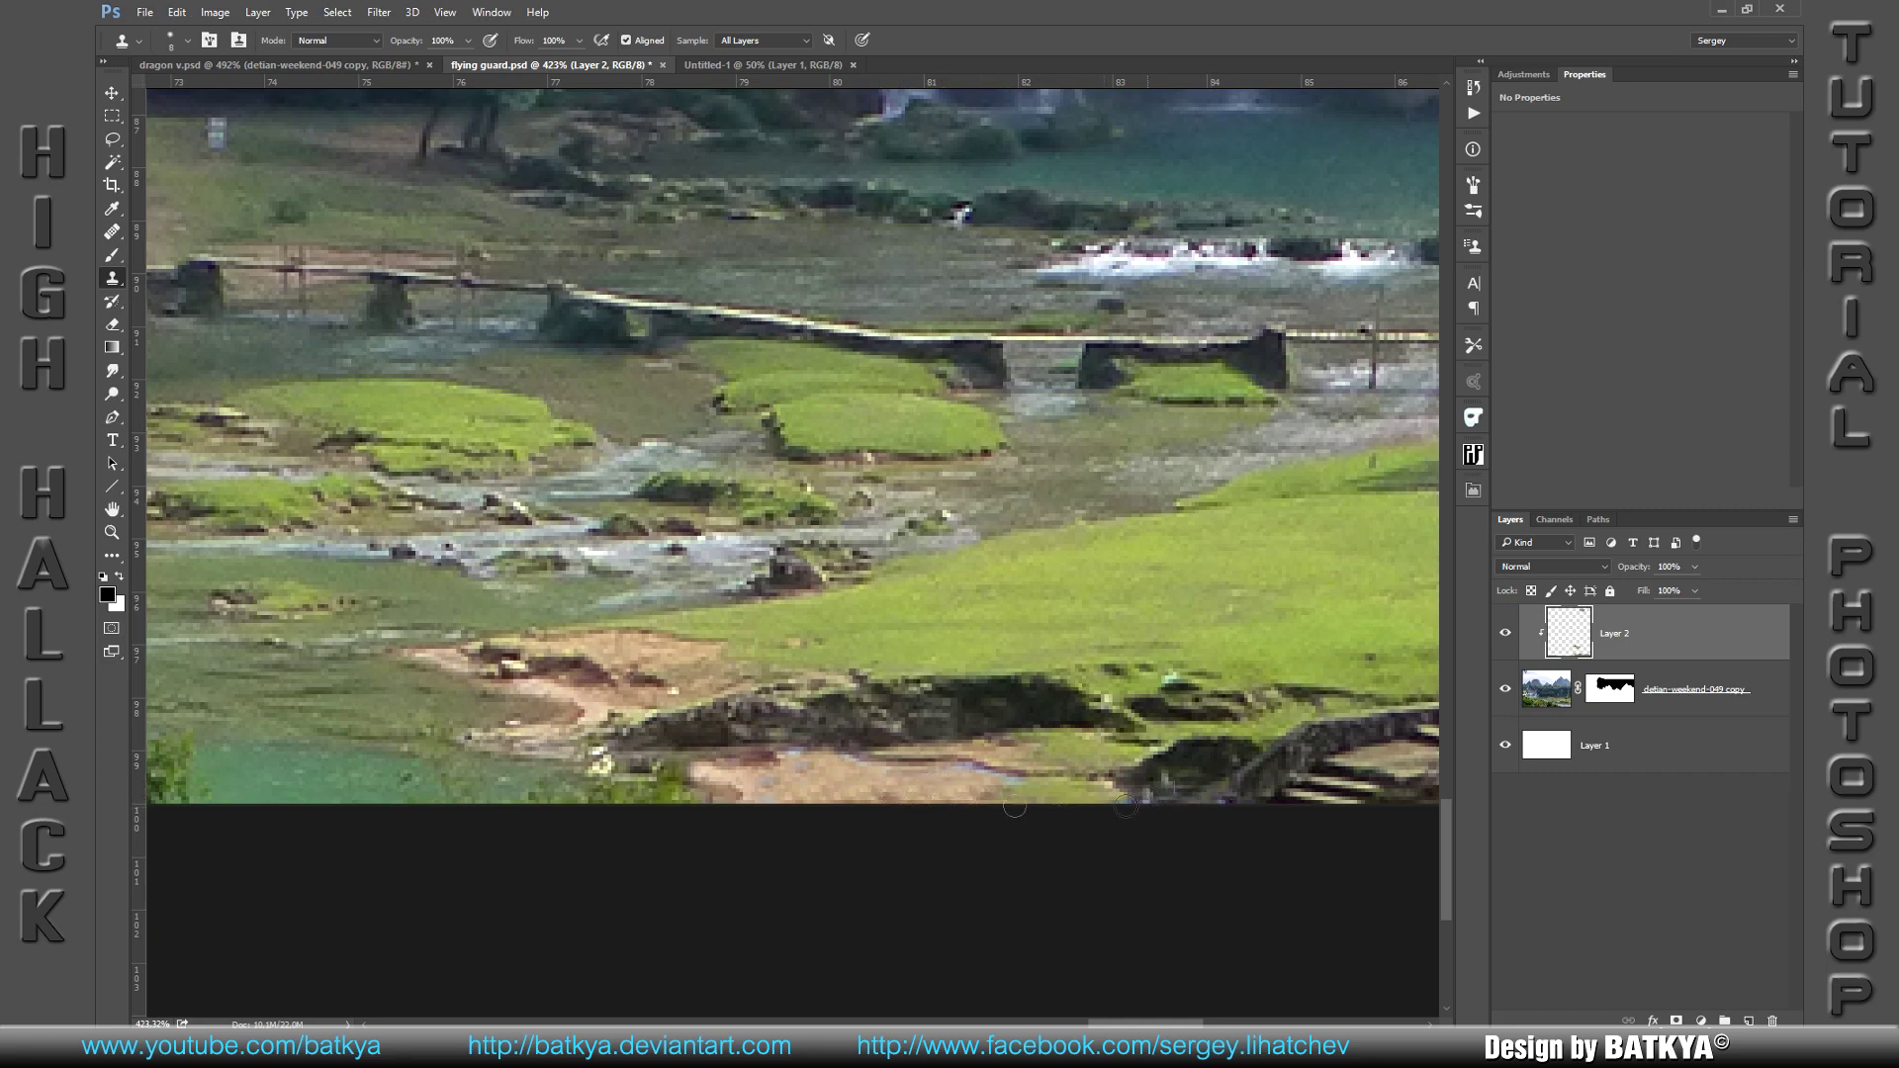
{"action": "scroll", "coordinate": [994, 781], "scroll_direction": "left", "scroll_amount": 5}
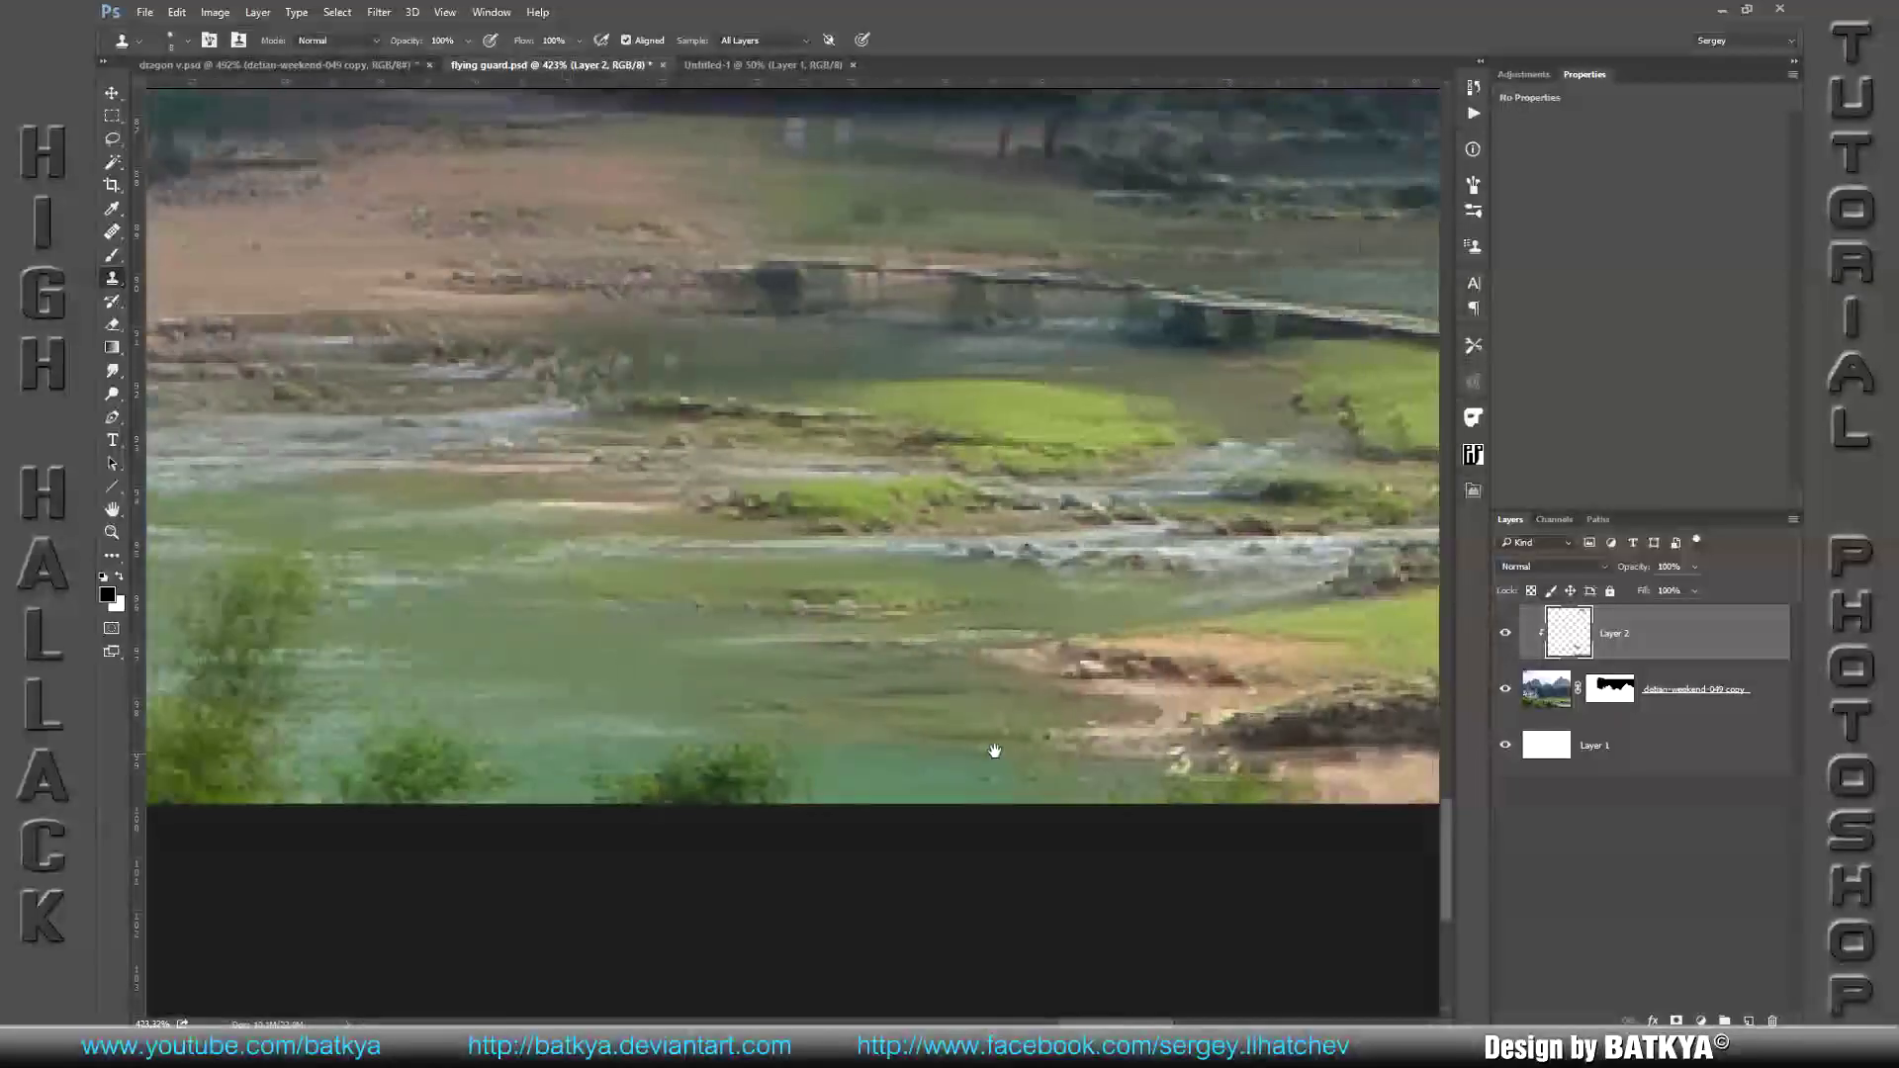
Step: Paint cloned water over the tree tips and central tree along the river's bottom
{"action": "mouse_move", "coordinate": [885, 764]}
{"action": "left_mouse_down"}
{"action": "mouse_move", "coordinate": [917, 806]}
{"action": "mouse_move", "coordinate": [732, 781]}
{"action": "mouse_move", "coordinate": [841, 786]}
{"action": "mouse_move", "coordinate": [778, 802]}
{"action": "mouse_move", "coordinate": [835, 757]}
{"action": "left_mouse_up"}
{"action": "left_click_drag", "start_coordinate": [940, 786], "coordinate": [763, 804]}
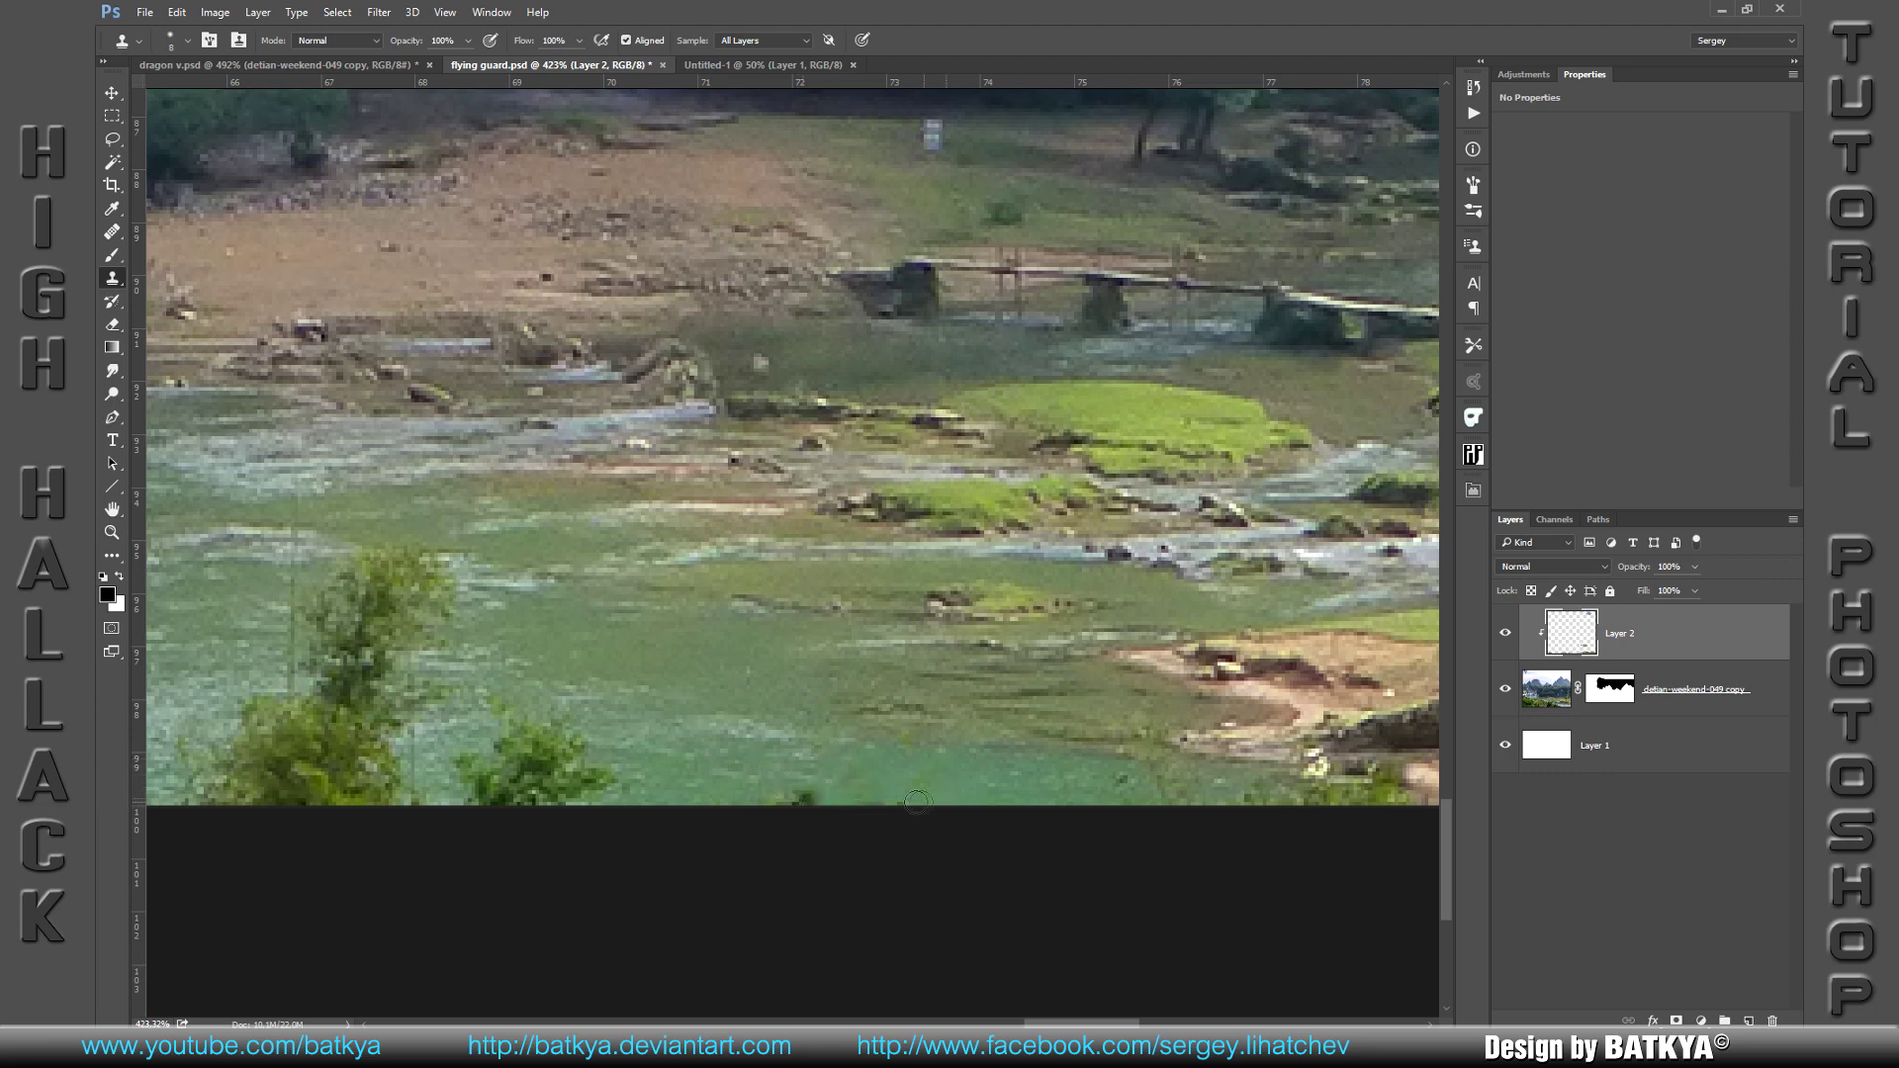
{"action": "scroll", "coordinate": [715, 806], "scroll_direction": "left", "scroll_amount": 2}
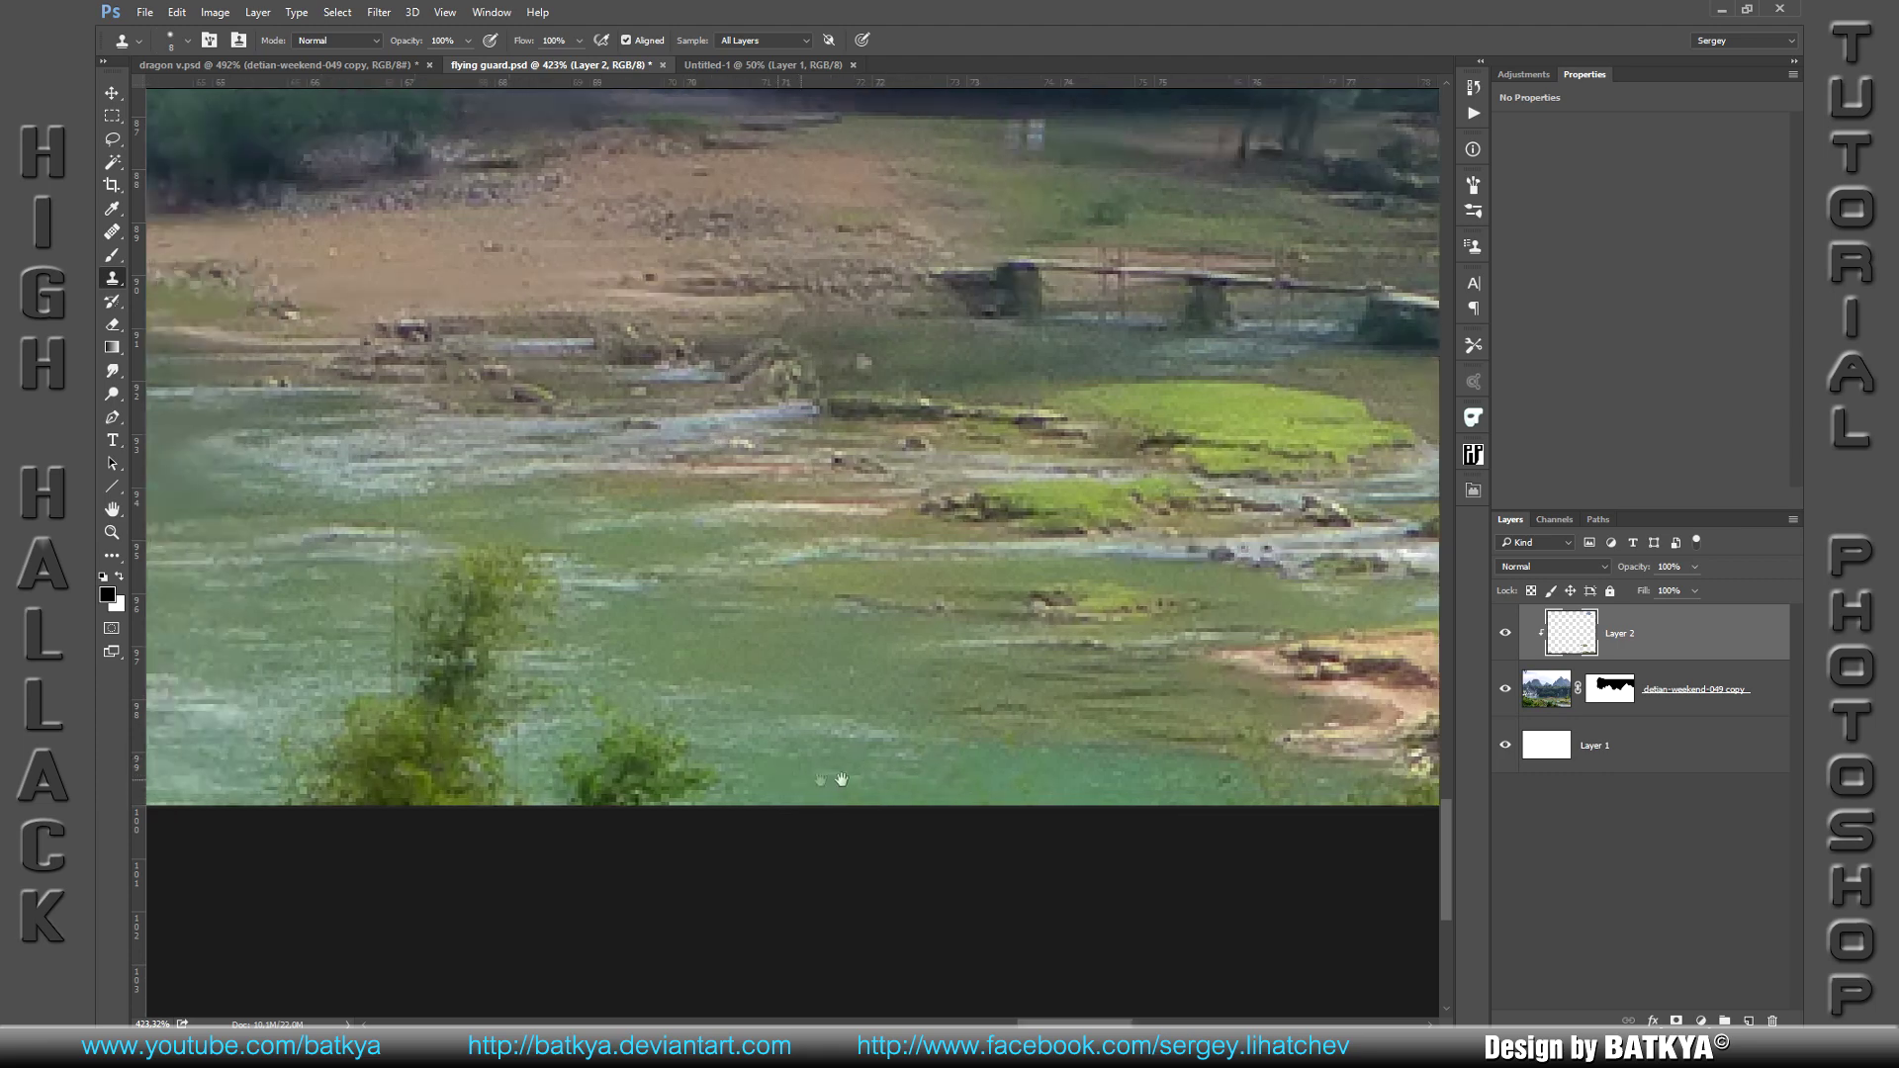
{"action": "scroll", "coordinate": [791, 692], "scroll_direction": "left", "scroll_amount": 5}
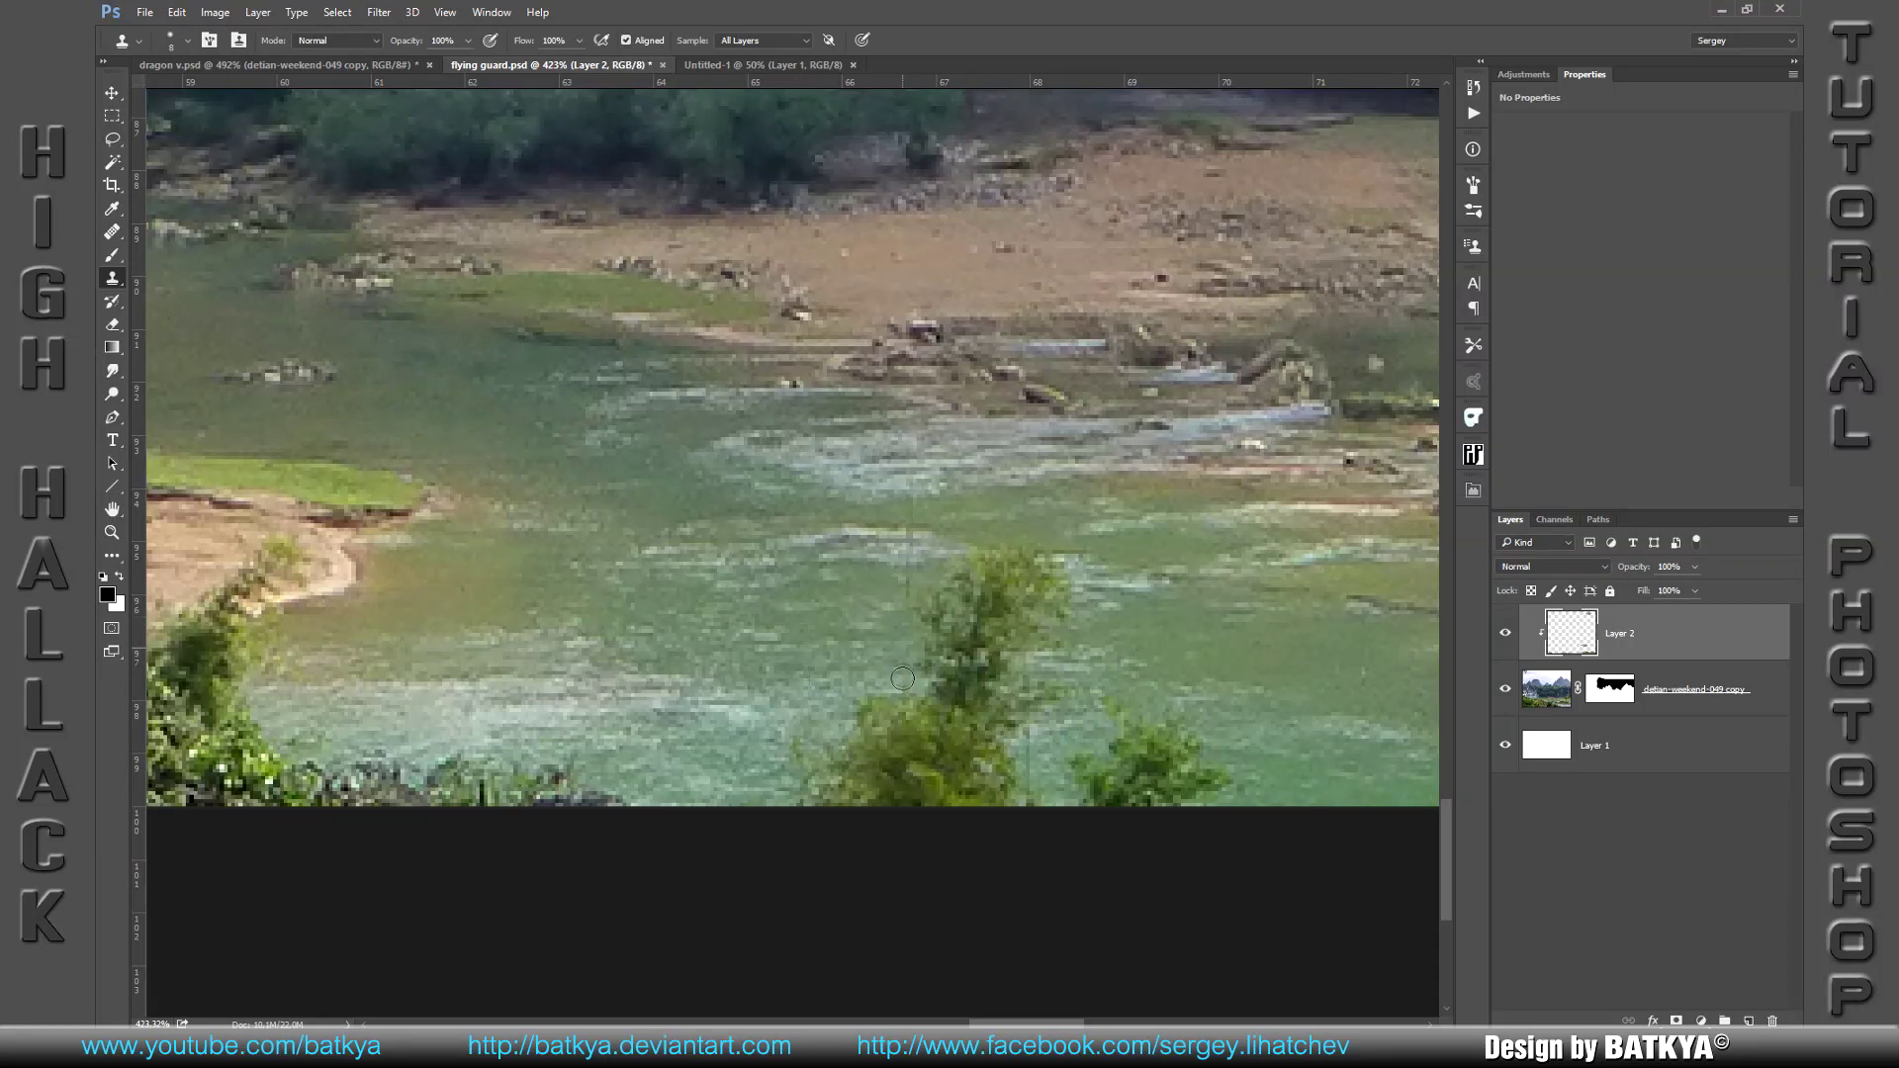
{"action": "mouse_move", "coordinate": [851, 708]}
{"action": "left_mouse_down"}
{"action": "mouse_move", "coordinate": [932, 661]}
{"action": "mouse_move", "coordinate": [1004, 655]}
{"action": "mouse_move", "coordinate": [1060, 606]}
{"action": "left_mouse_up"}
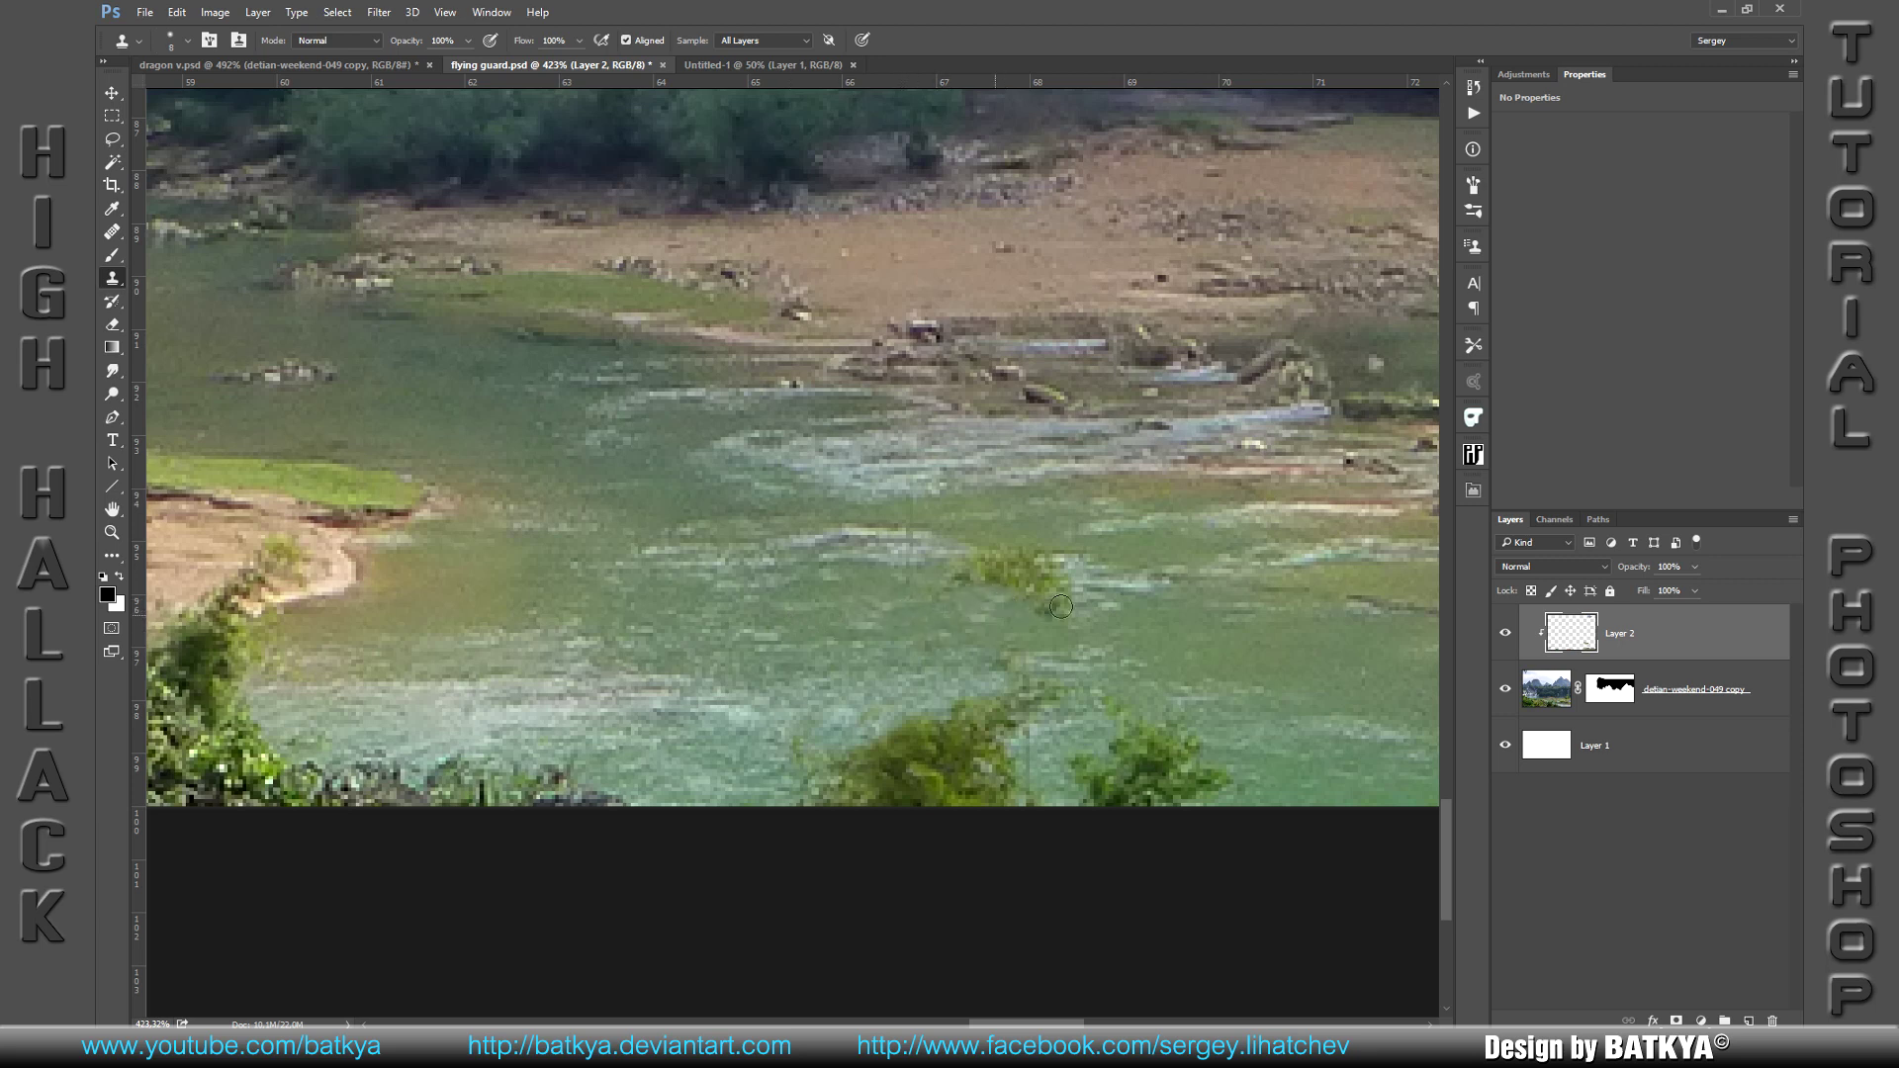
{"action": "left_click_drag", "start_coordinate": [952, 570], "coordinate": [999, 577]}
{"action": "left_click", "coordinate": [1535, 704]}
Step: Content-aware fill a rectangular selection around the bottom bushes on the detian layer
{"action": "key", "text": "m"}
{"action": "left_click_drag", "start_coordinate": [763, 673], "coordinate": [1245, 862]}
{"action": "key", "text": "shift+F5"}
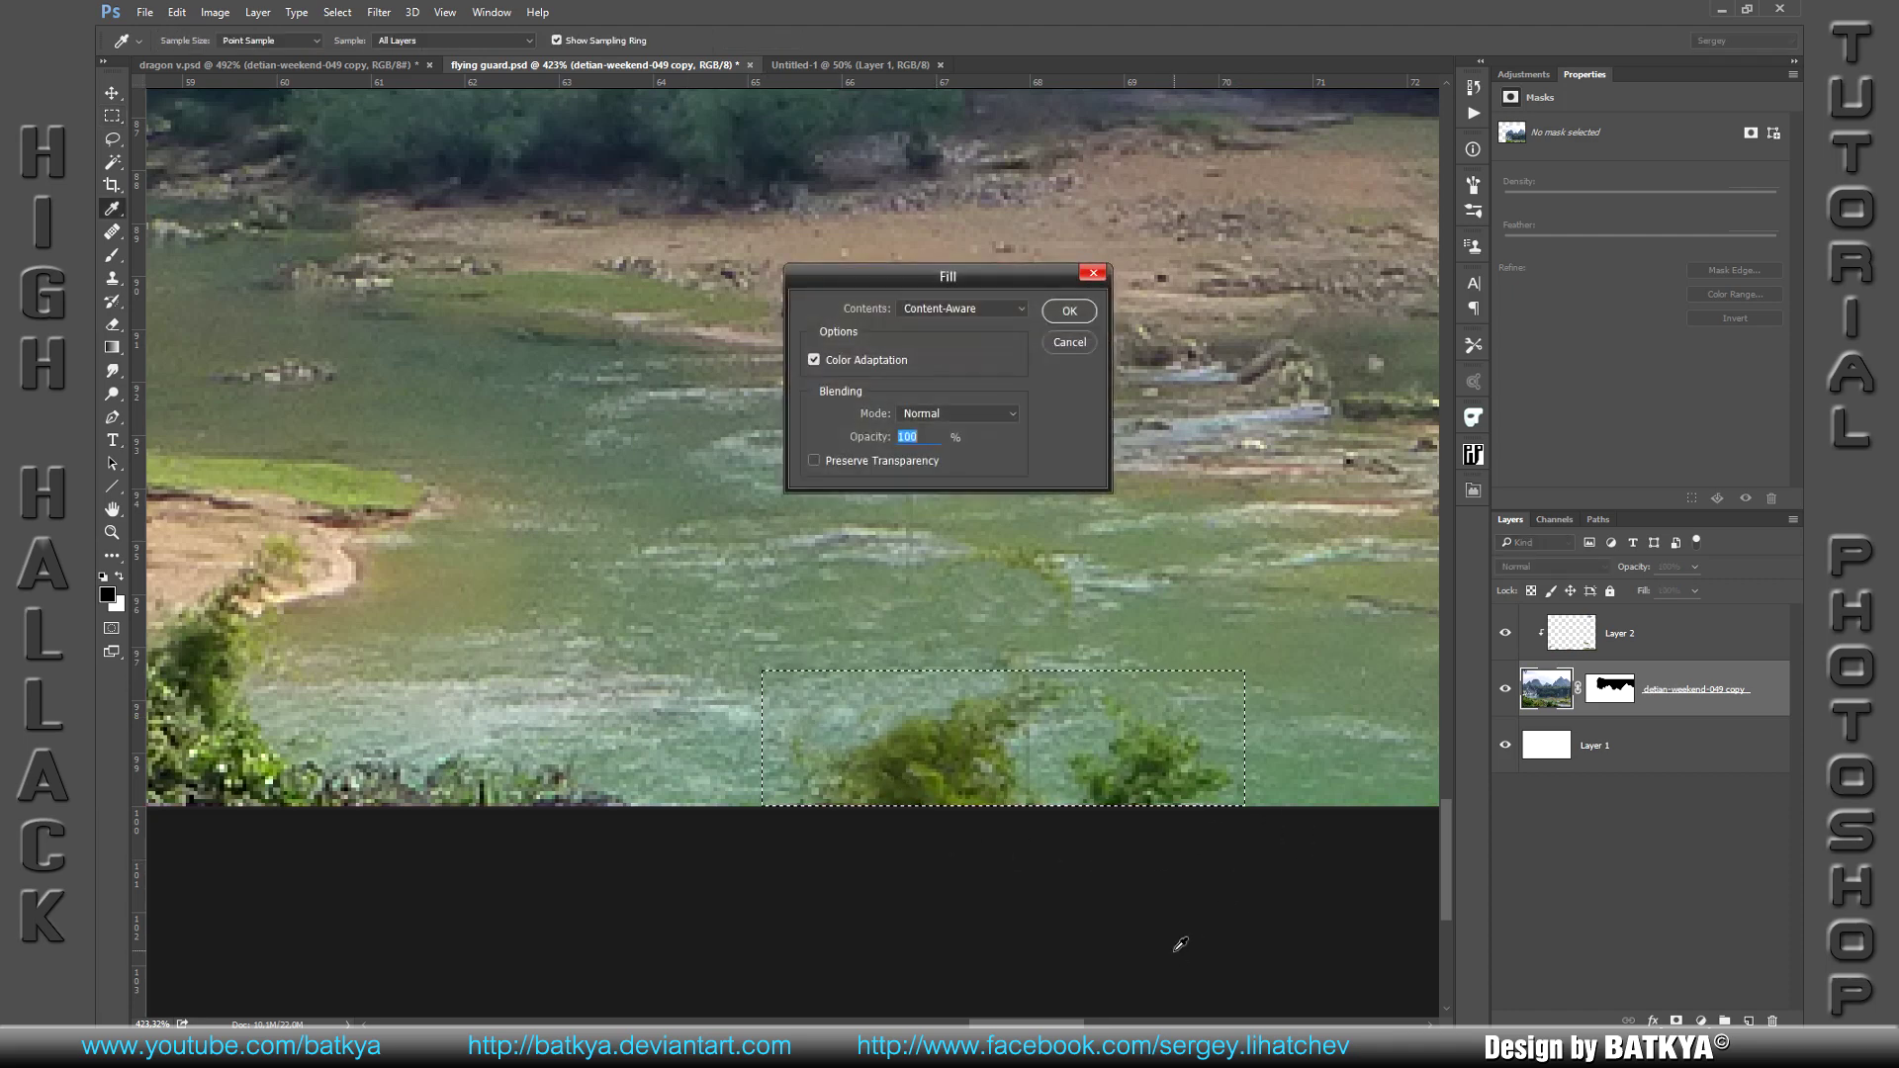
{"action": "key", "text": "Return"}
{"action": "key", "text": "ctrl+d"}
{"action": "key", "text": "s"}
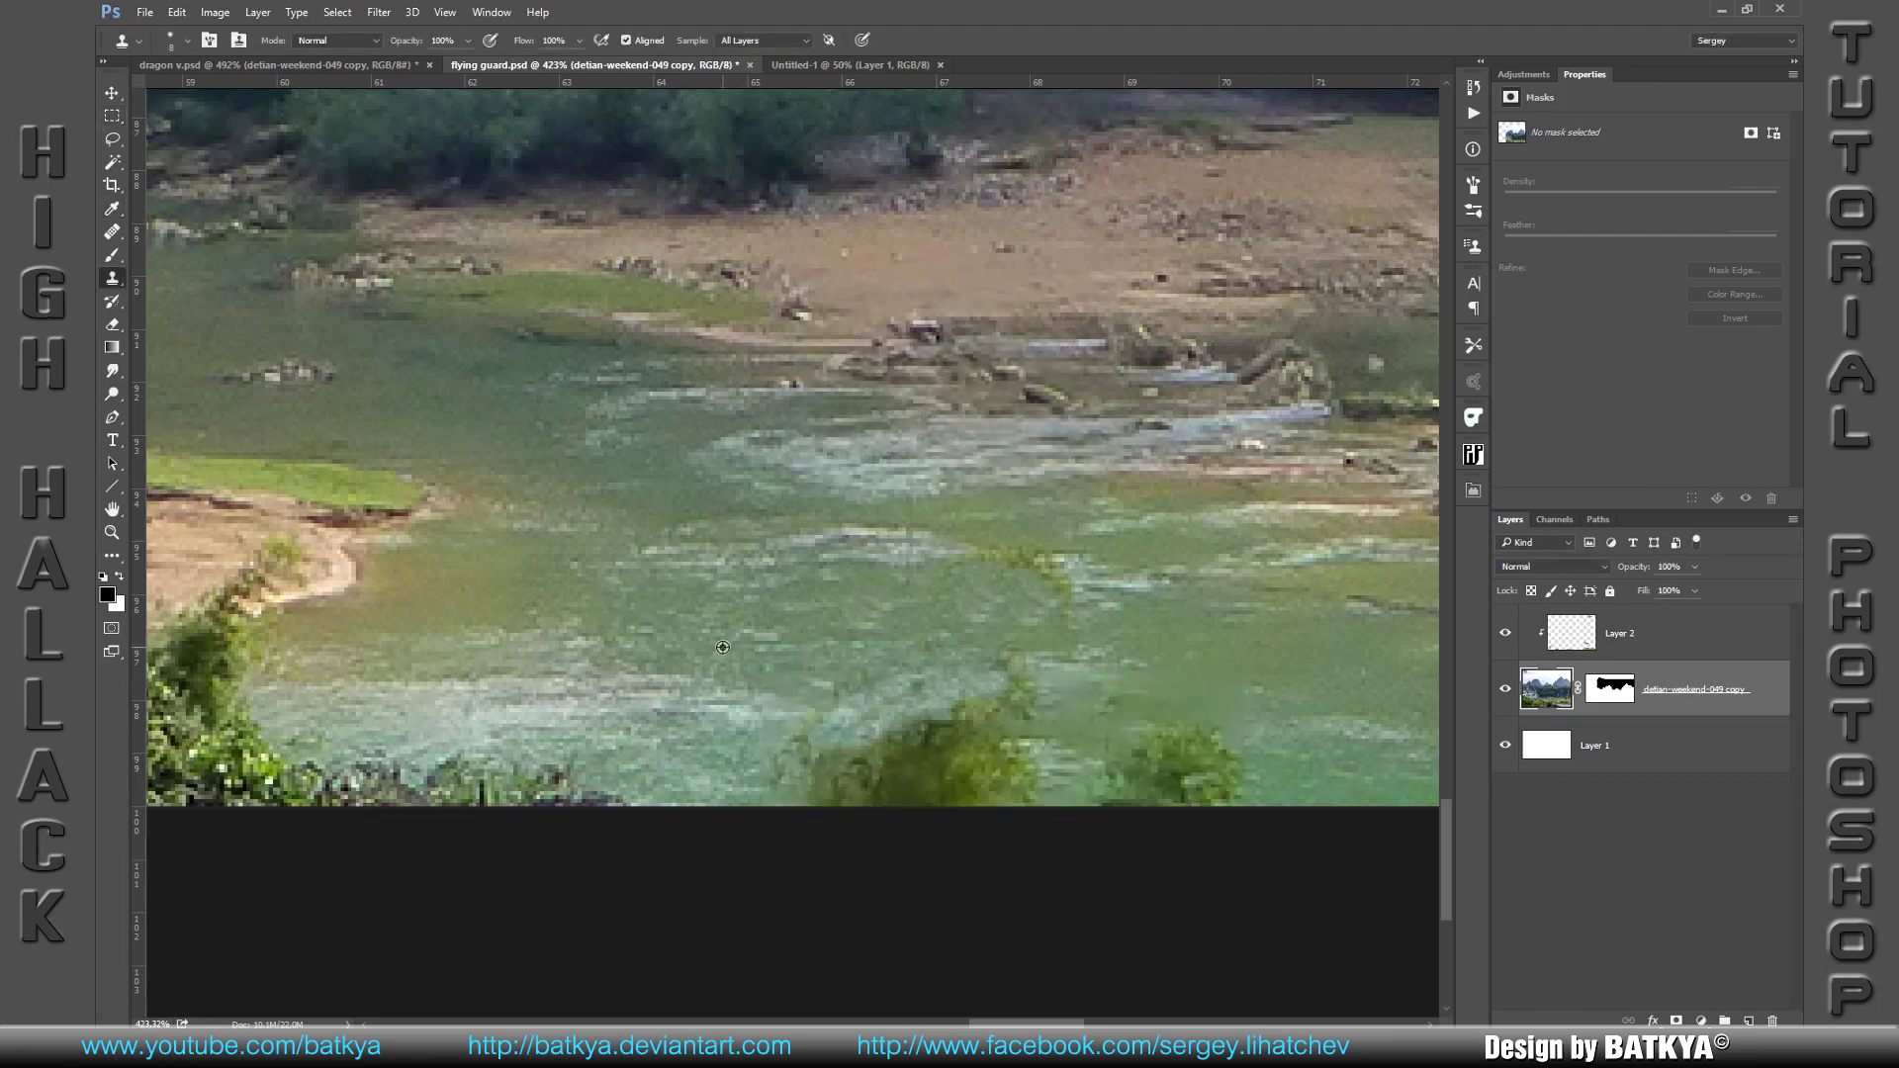
{"action": "key", "text": "alt+bracketright"}
Step: Clone water over the remaining bush tops and yellow-green streak on Layer 2
{"action": "mouse_move", "coordinate": [830, 688]}
{"action": "left_mouse_down"}
{"action": "mouse_move", "coordinate": [1019, 683]}
{"action": "mouse_move", "coordinate": [805, 747]}
{"action": "mouse_move", "coordinate": [989, 751]}
{"action": "left_mouse_up"}
{"action": "mouse_move", "coordinate": [1243, 777]}
{"action": "left_mouse_down"}
{"action": "mouse_move", "coordinate": [1202, 782]}
{"action": "mouse_move", "coordinate": [1201, 757]}
{"action": "mouse_move", "coordinate": [1157, 747]}
{"action": "mouse_move", "coordinate": [1112, 761]}
{"action": "mouse_move", "coordinate": [1123, 785]}
{"action": "left_mouse_up"}
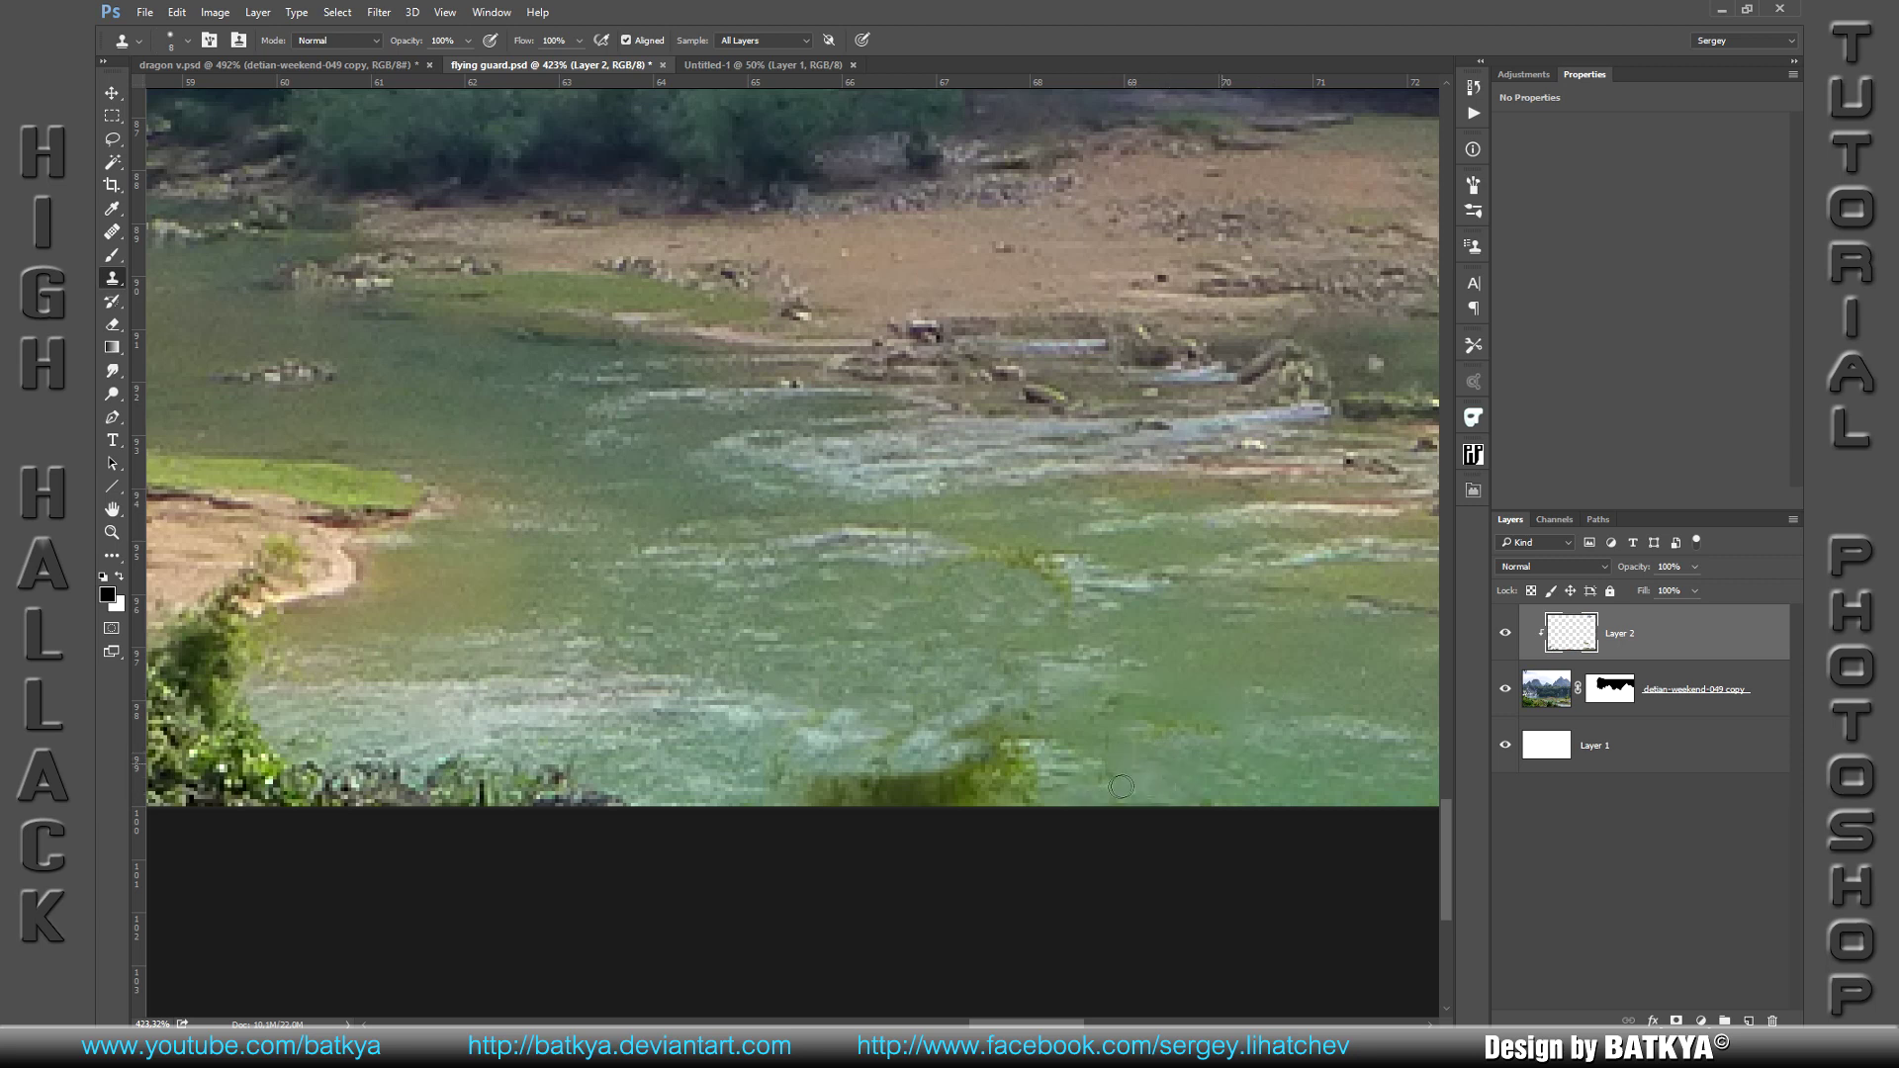
{"action": "mouse_move", "coordinate": [798, 769]}
{"action": "left_mouse_down"}
{"action": "mouse_move", "coordinate": [890, 786]}
{"action": "mouse_move", "coordinate": [732, 776]}
{"action": "mouse_move", "coordinate": [973, 726]}
{"action": "mouse_move", "coordinate": [989, 781]}
{"action": "mouse_move", "coordinate": [940, 791]}
{"action": "mouse_move", "coordinate": [1019, 776]}
{"action": "mouse_move", "coordinate": [979, 740]}
{"action": "left_mouse_up"}
{"action": "mouse_move", "coordinate": [1098, 606]}
{"action": "left_mouse_down"}
{"action": "mouse_move", "coordinate": [999, 558]}
{"action": "mouse_move", "coordinate": [1049, 549]}
{"action": "left_mouse_up"}
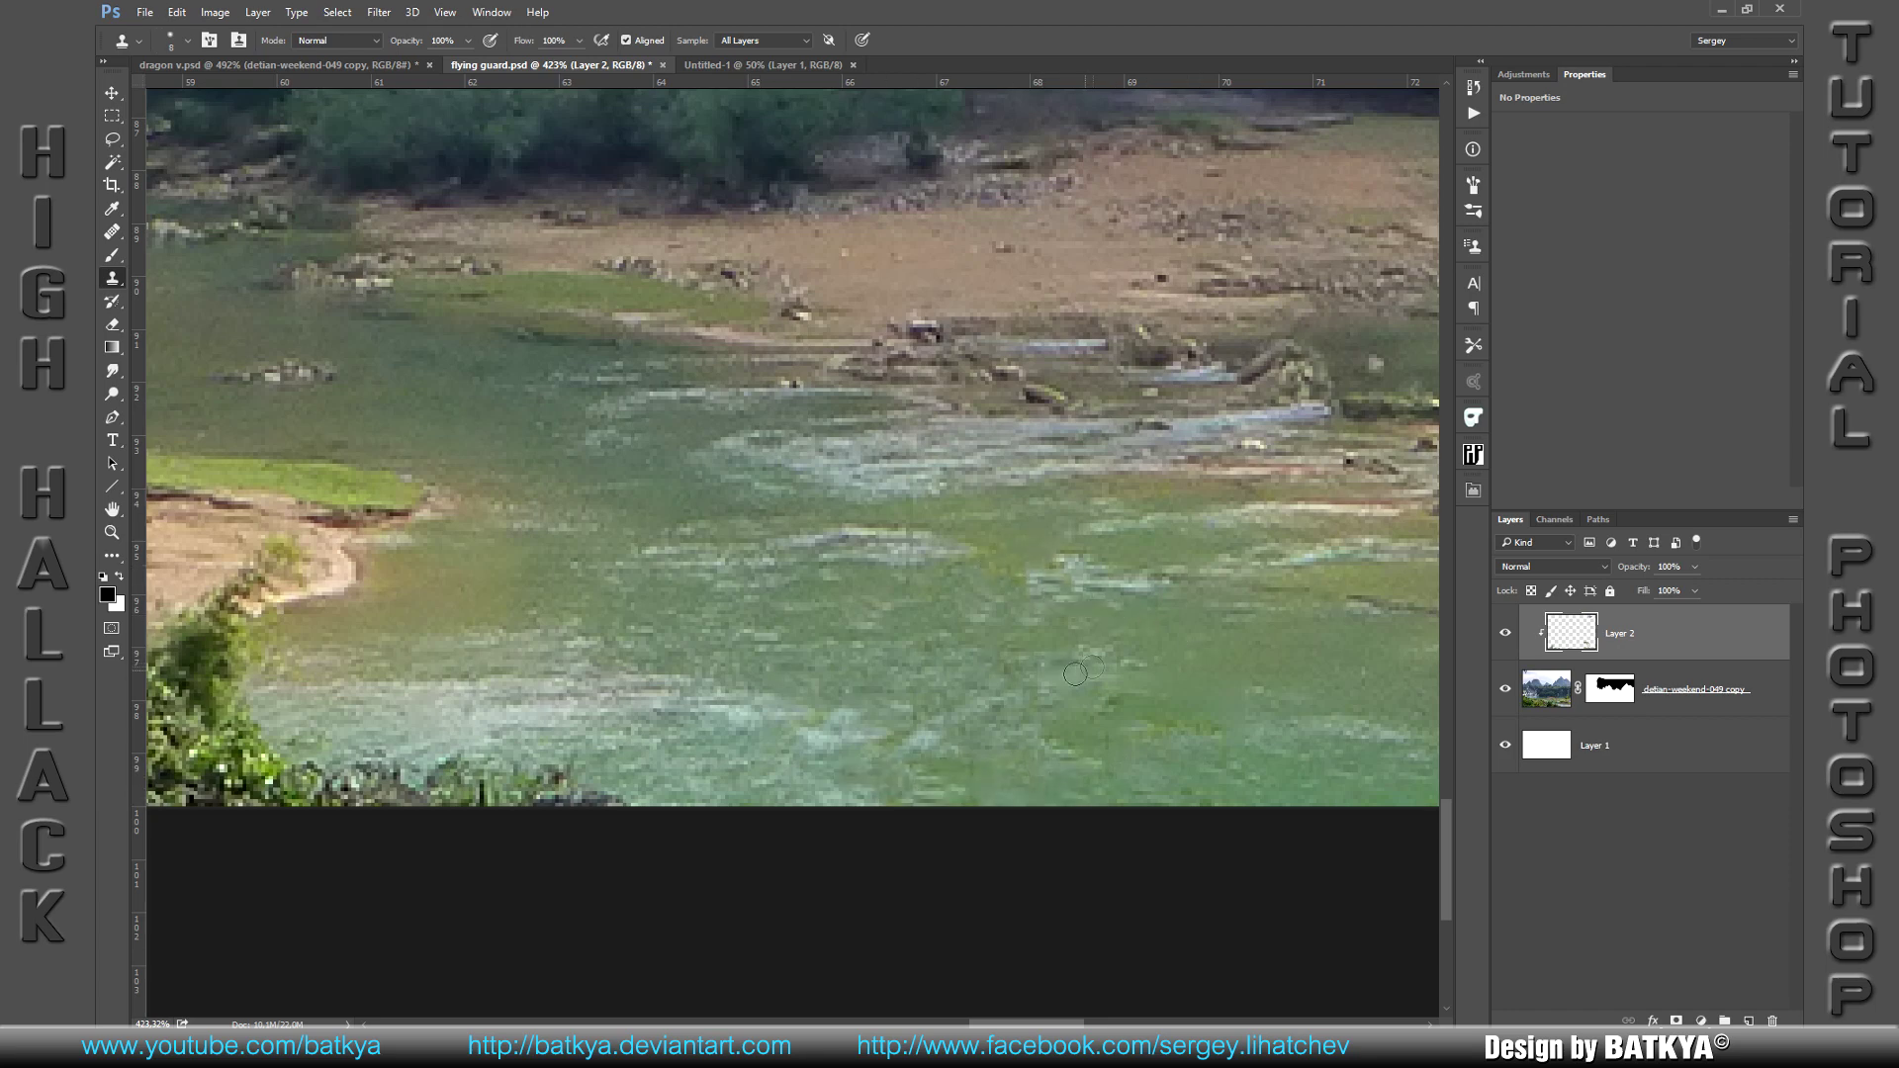
{"action": "left_click_drag", "start_coordinate": [749, 691], "coordinate": [1104, 652]}
{"action": "left_click", "coordinate": [1081, 714], "text": "alt"}
{"action": "mouse_move", "coordinate": [999, 742]}
{"action": "left_mouse_down"}
{"action": "mouse_move", "coordinate": [949, 766]}
{"action": "mouse_move", "coordinate": [752, 741]}
{"action": "mouse_move", "coordinate": [863, 737]}
{"action": "mouse_move", "coordinate": [633, 752]}
{"action": "mouse_move", "coordinate": [788, 775]}
{"action": "mouse_move", "coordinate": [659, 767]}
{"action": "left_mouse_up"}
{"action": "left_click_drag", "start_coordinate": [1037, 715], "coordinate": [468, 730]}
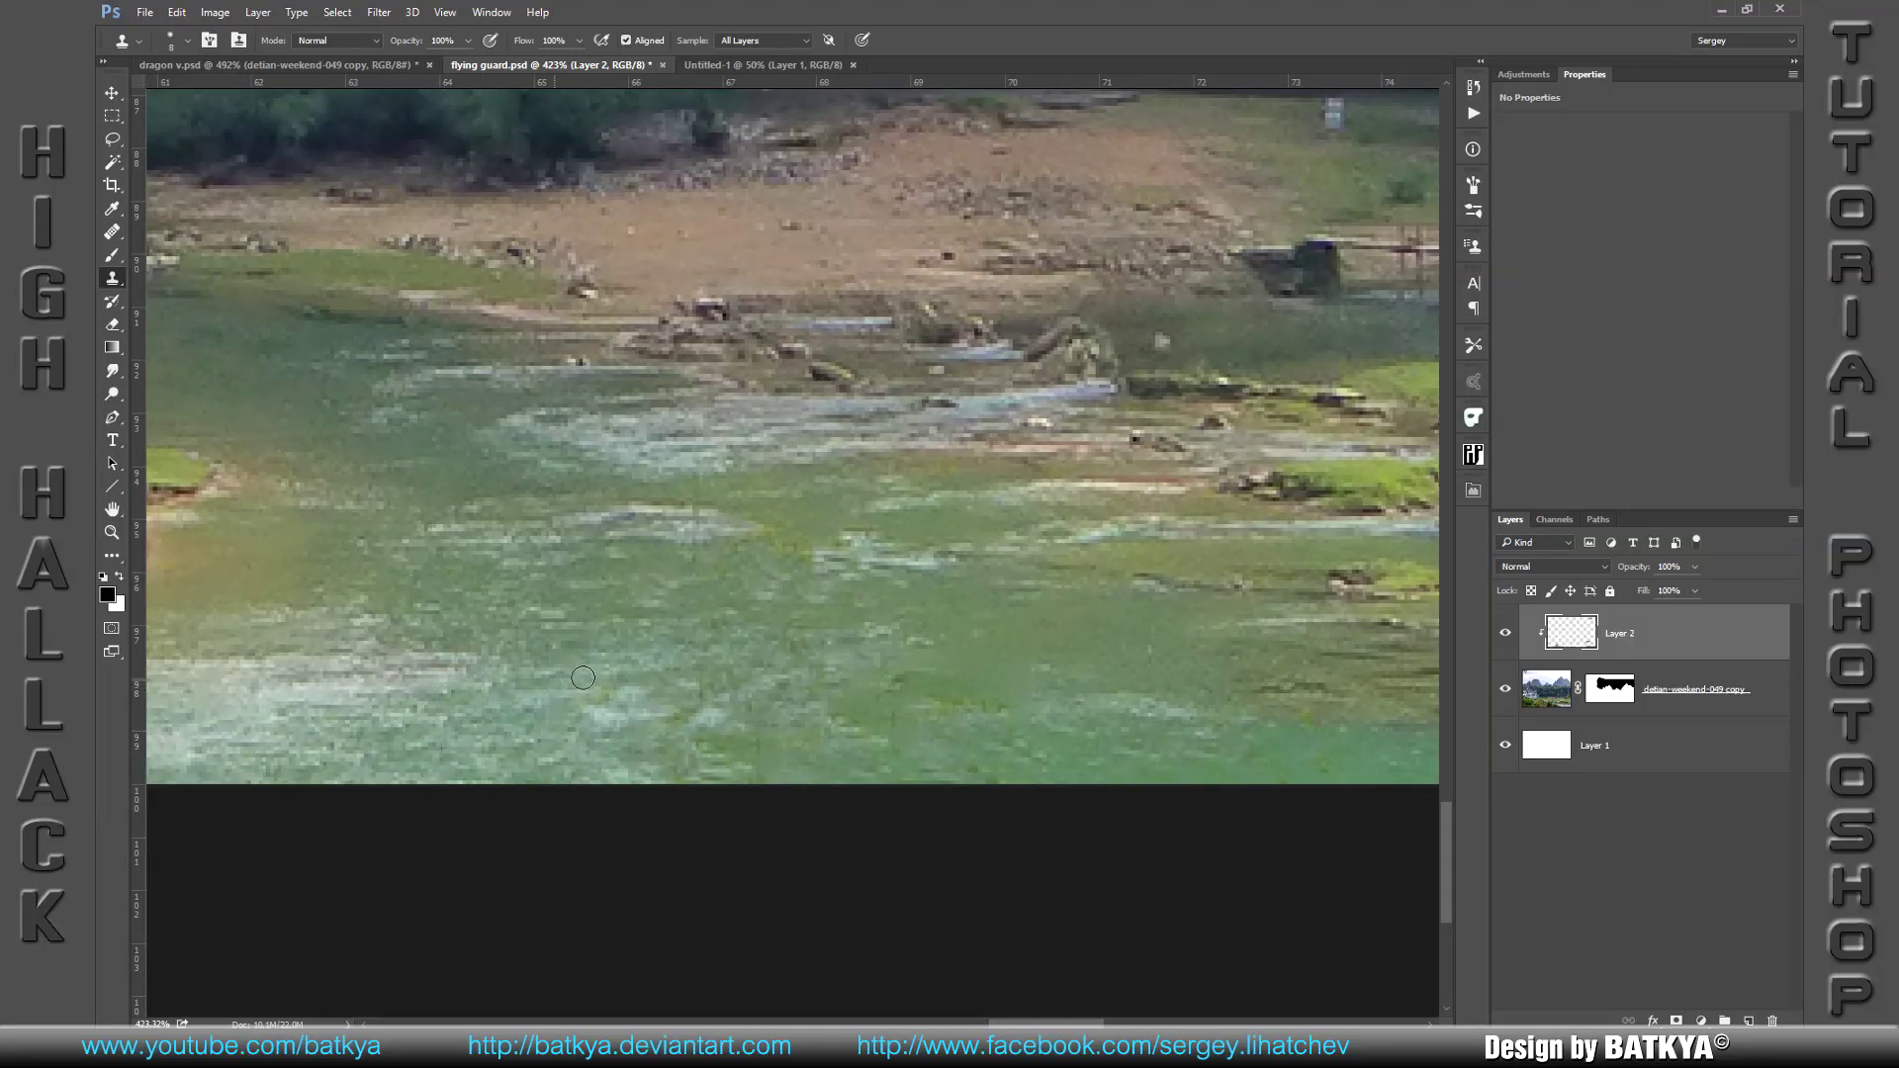
{"action": "scroll", "coordinate": [716, 693], "scroll_direction": "right", "scroll_amount": 4}
{"action": "scroll", "coordinate": [659, 769], "scroll_direction": "right", "scroll_amount": 4}
{"action": "mouse_move", "coordinate": [739, 755]}
{"action": "left_mouse_down"}
{"action": "mouse_move", "coordinate": [997, 779]}
{"action": "mouse_move", "coordinate": [979, 752]}
{"action": "mouse_move", "coordinate": [744, 672]}
{"action": "left_mouse_up"}
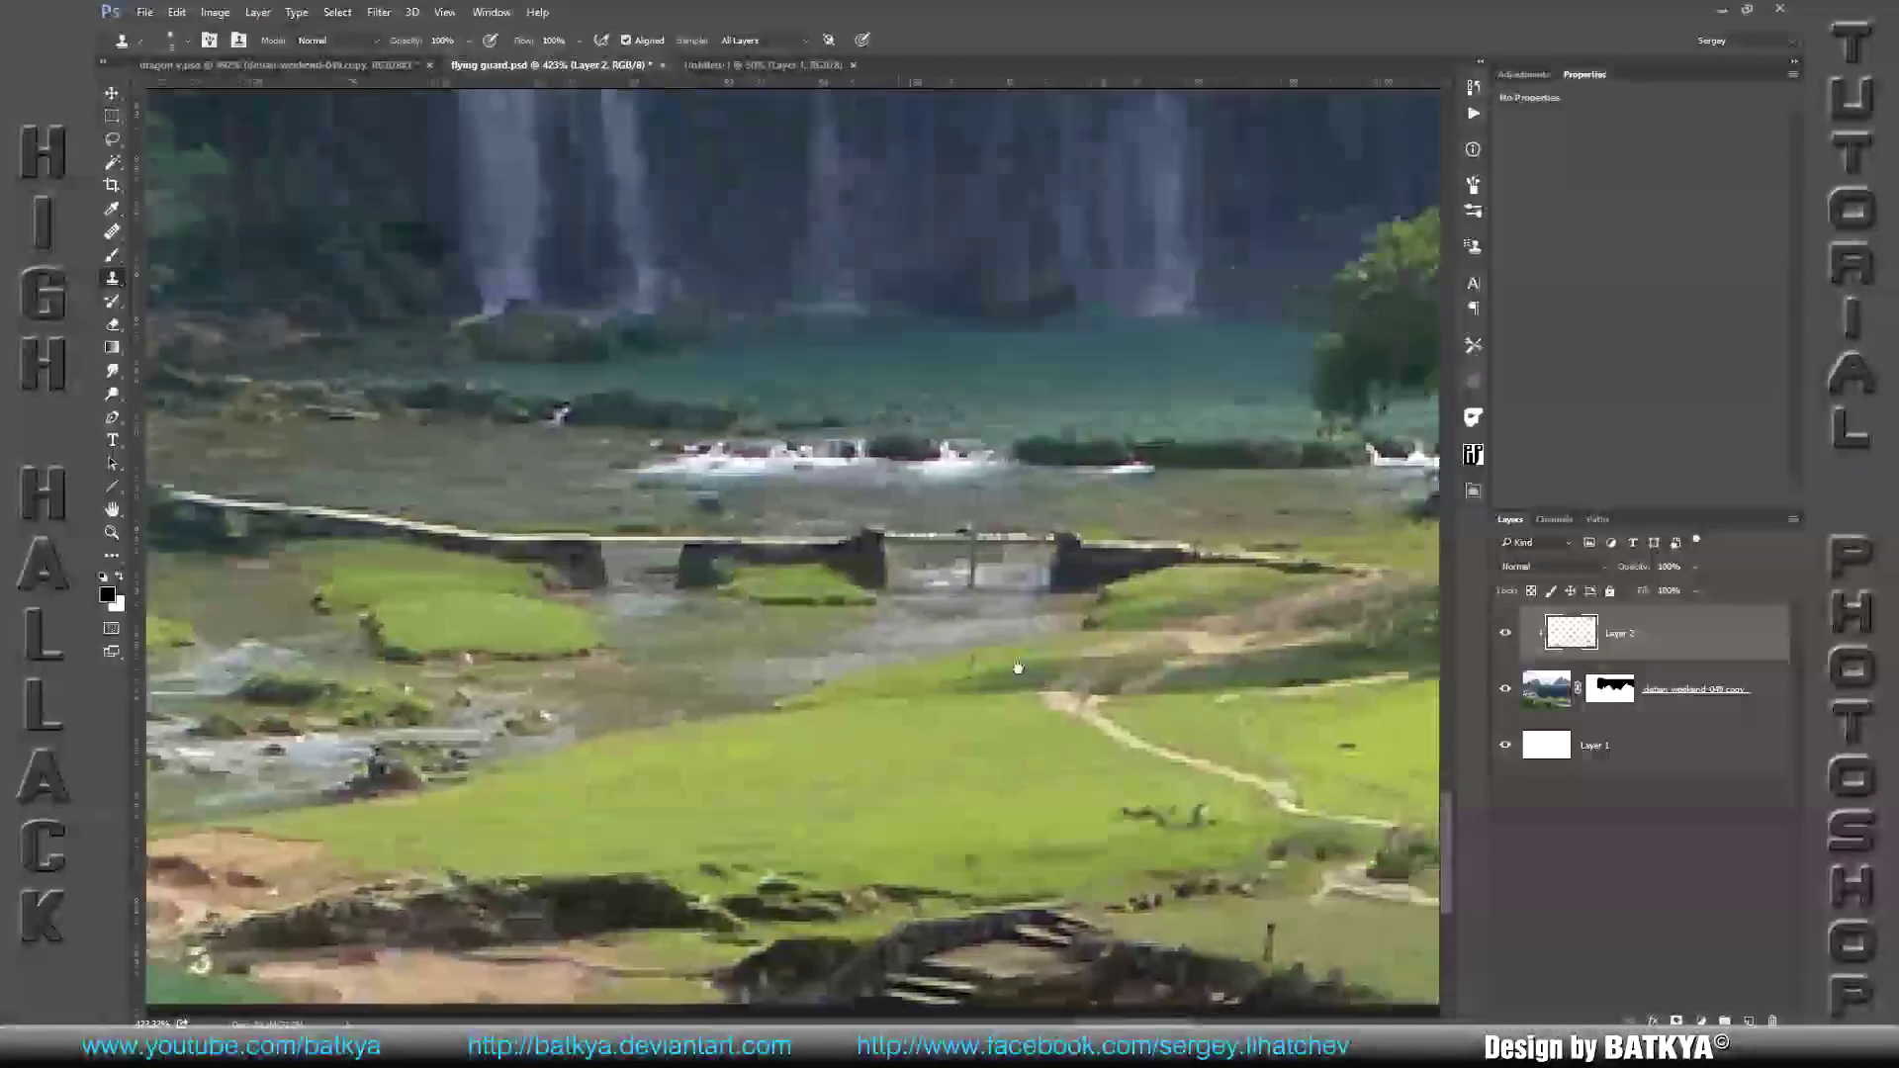
Step: Clone grass over the dark patches beside the path and paint sampled tan onto the path steps
{"action": "scroll", "coordinate": [743, 672], "scroll_direction": "left", "scroll_amount": 3}
{"action": "mouse_move", "coordinate": [574, 687]}
{"action": "left_mouse_down"}
{"action": "mouse_move", "coordinate": [641, 690]}
{"action": "mouse_move", "coordinate": [612, 675]}
{"action": "left_mouse_up"}
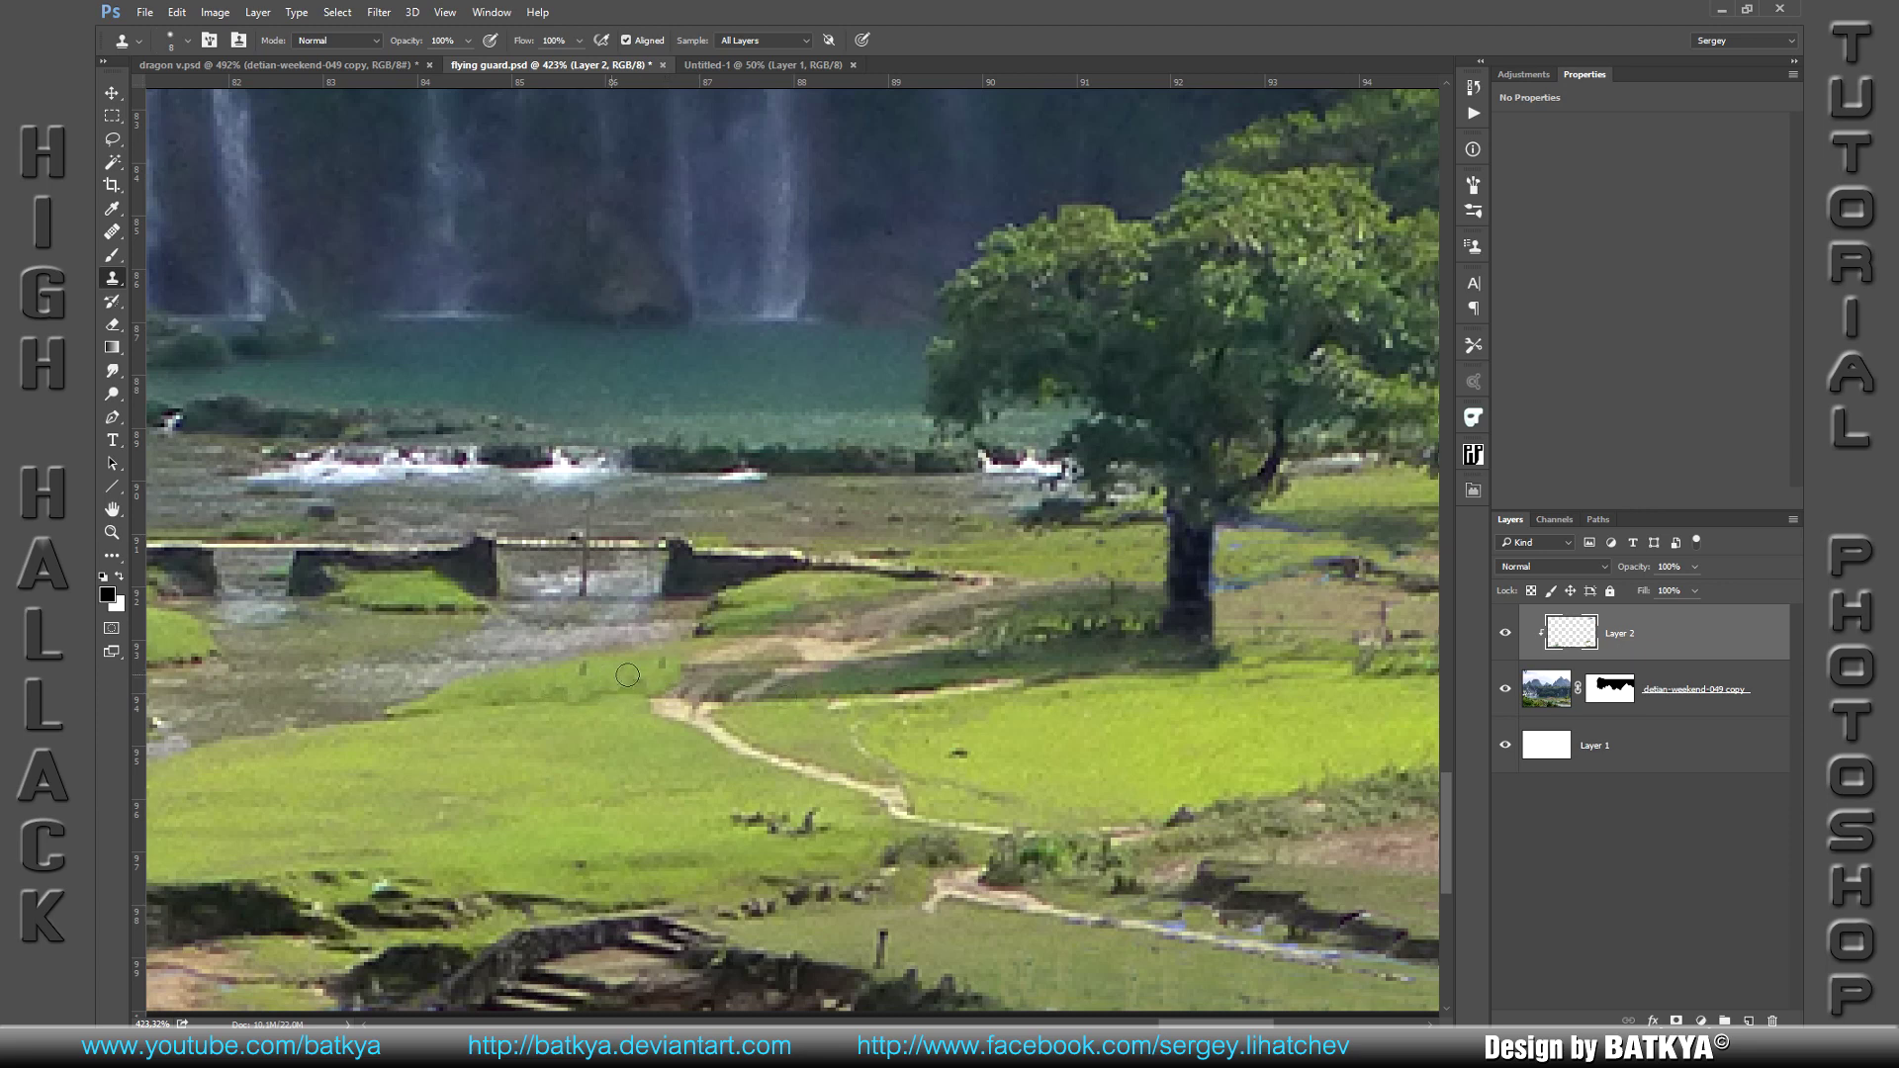
{"action": "mouse_move", "coordinate": [785, 726]}
{"action": "left_mouse_down"}
{"action": "mouse_move", "coordinate": [791, 697]}
{"action": "mouse_move", "coordinate": [777, 703]}
{"action": "mouse_move", "coordinate": [826, 692]}
{"action": "mouse_move", "coordinate": [795, 719]}
{"action": "mouse_move", "coordinate": [1038, 658]}
{"action": "mouse_move", "coordinate": [821, 695]}
{"action": "mouse_move", "coordinate": [902, 663]}
{"action": "left_mouse_up"}
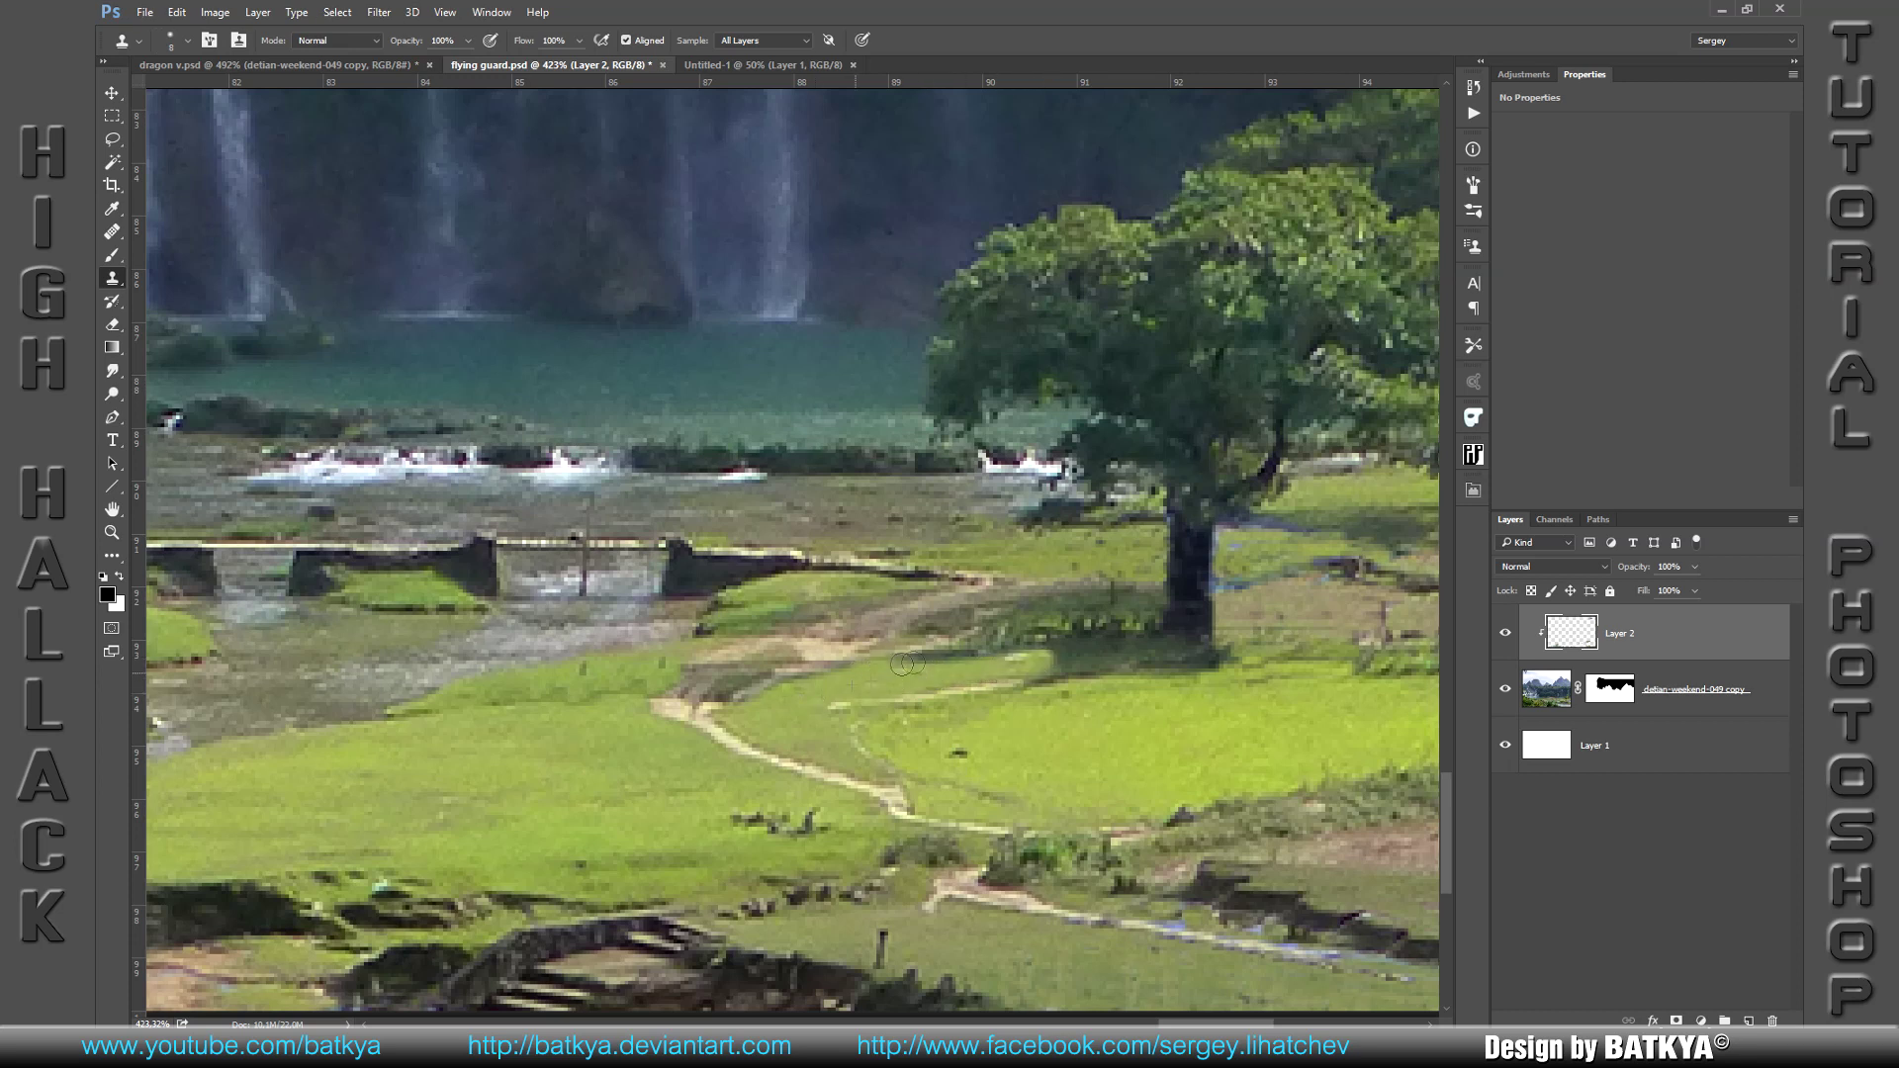
{"action": "key", "text": "b"}
{"action": "left_click", "coordinate": [814, 651], "text": "alt"}
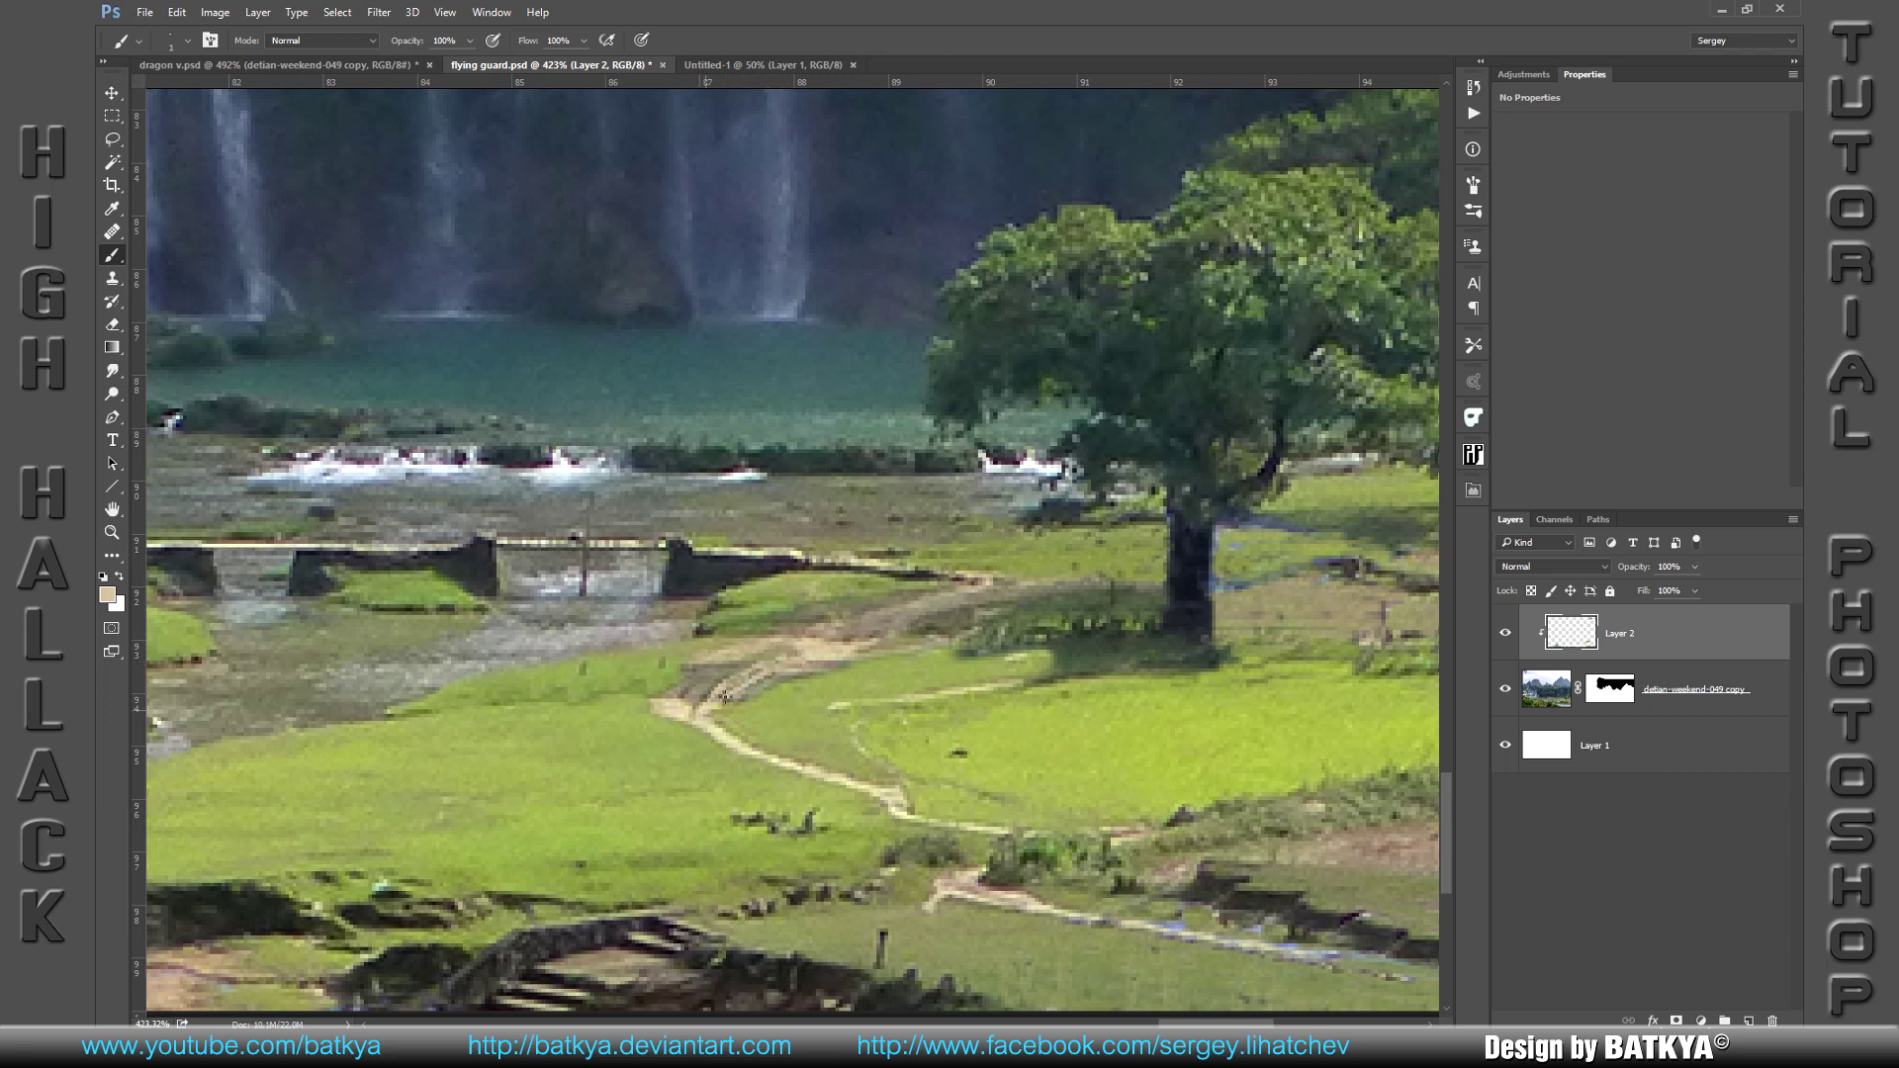
{"action": "left_click_drag", "start_coordinate": [717, 675], "coordinate": [742, 661]}
Step: Clone grass over the shadow near the tree and lighten dark spots by the trunk and path
{"action": "key", "text": "s"}
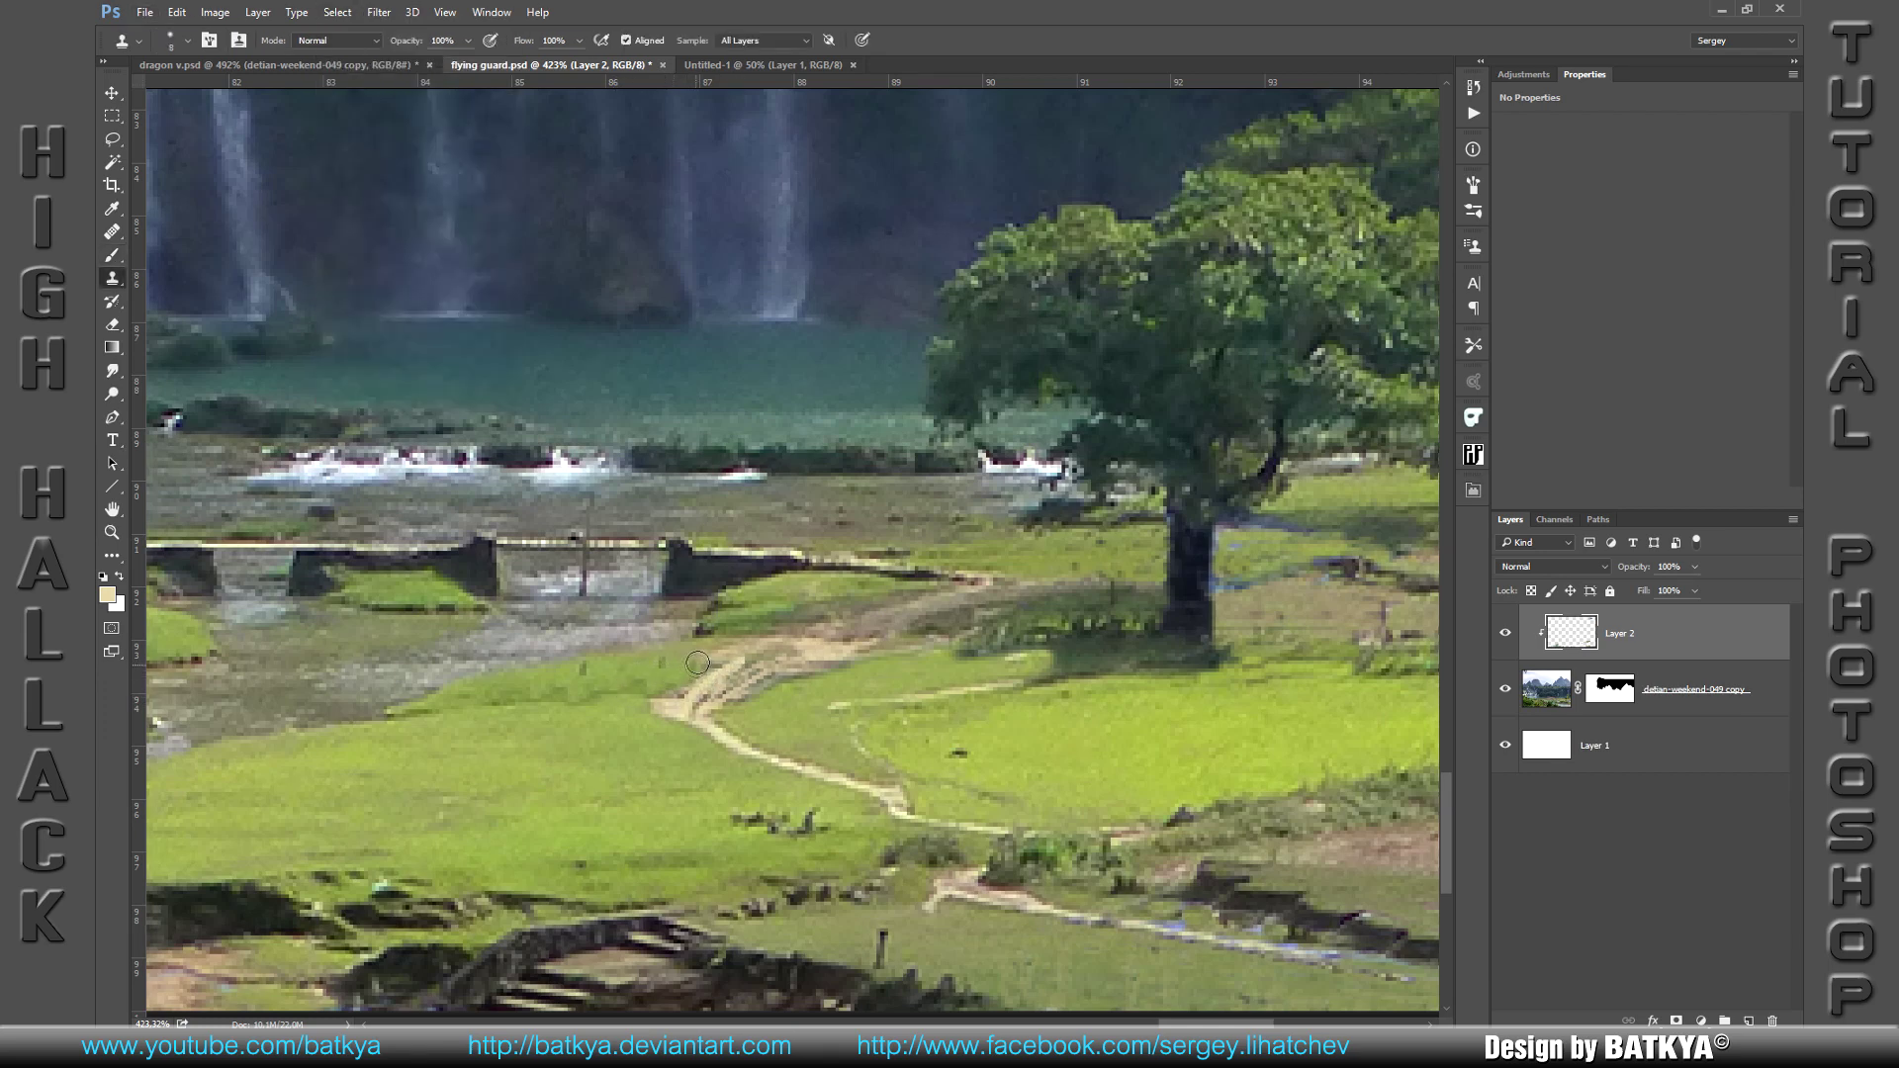
{"action": "left_click", "coordinate": [646, 682], "text": "alt"}
{"action": "mouse_move", "coordinate": [1002, 685]}
{"action": "left_mouse_down"}
{"action": "mouse_move", "coordinate": [1140, 700]}
{"action": "mouse_move", "coordinate": [1121, 674]}
{"action": "mouse_move", "coordinate": [1146, 645]}
{"action": "left_mouse_up"}
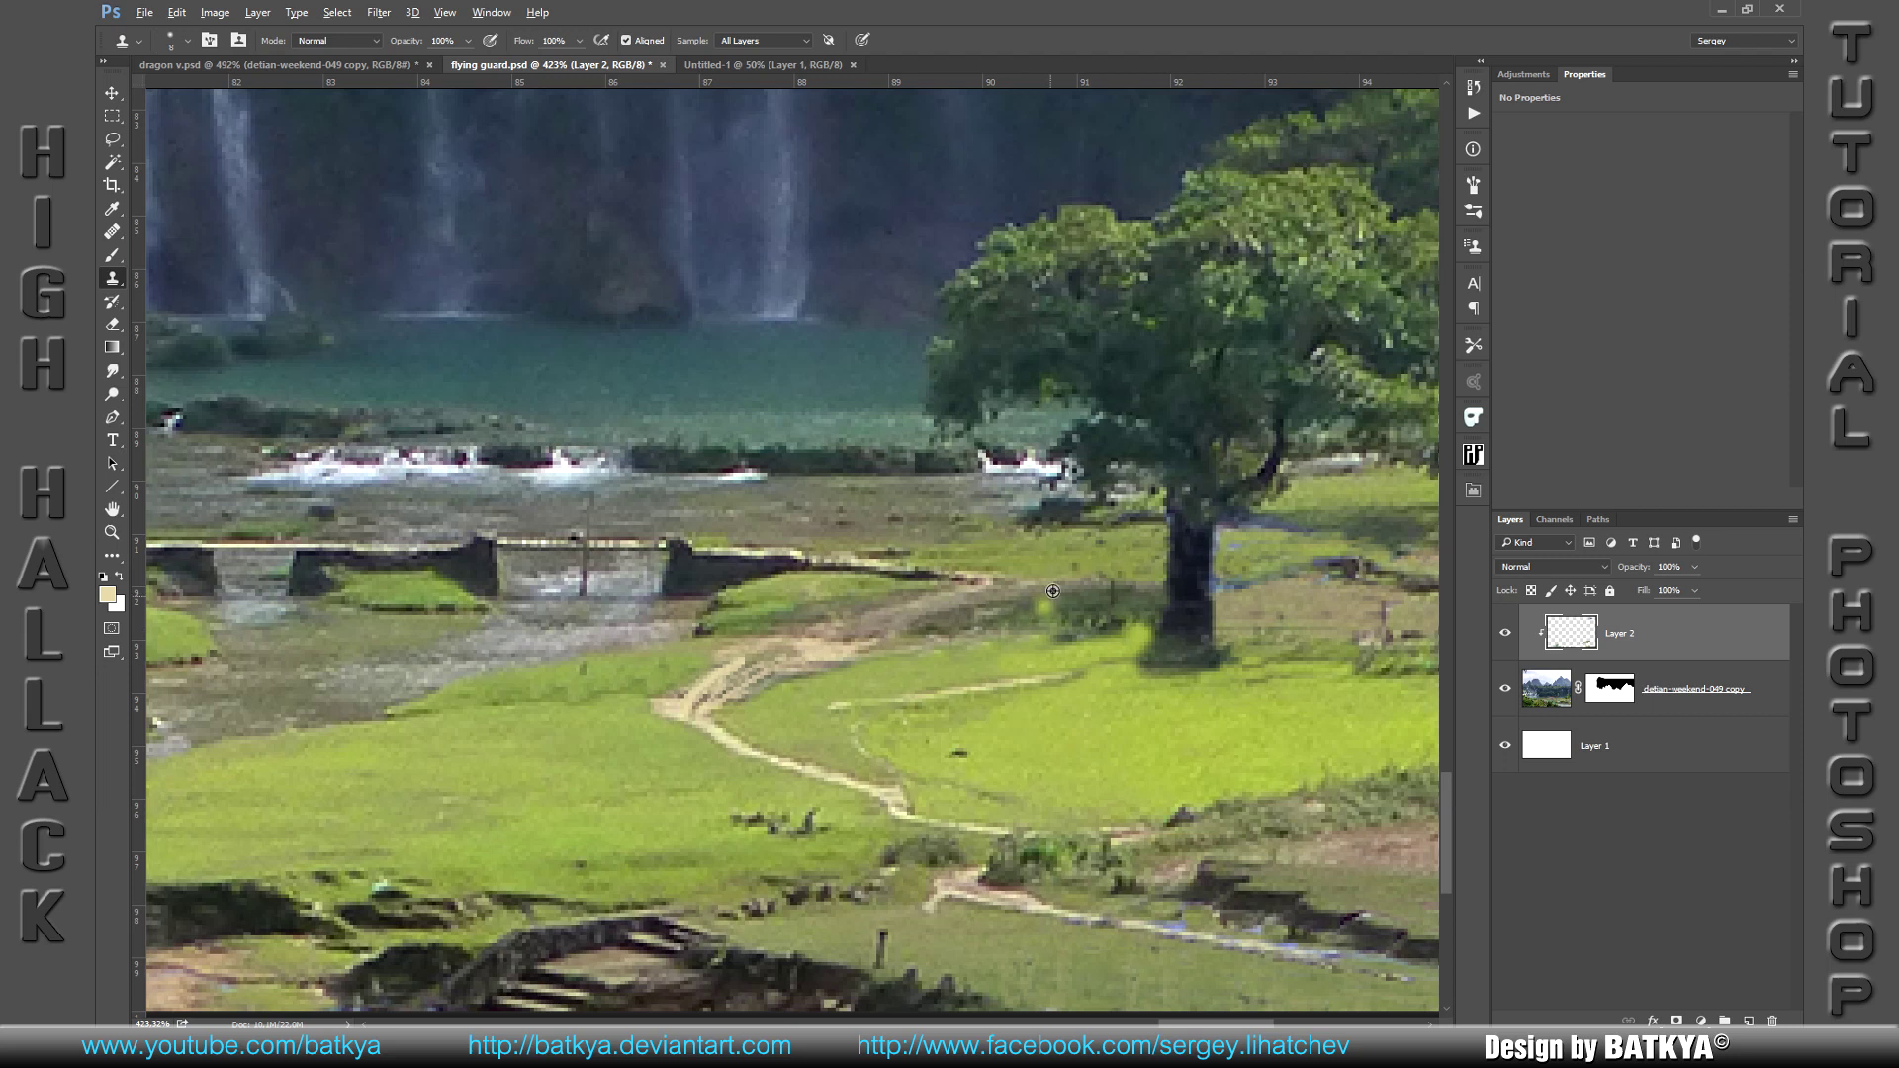
{"action": "left_click", "coordinate": [1059, 595], "text": "alt"}
{"action": "left_click_drag", "start_coordinate": [974, 621], "coordinate": [939, 631]}
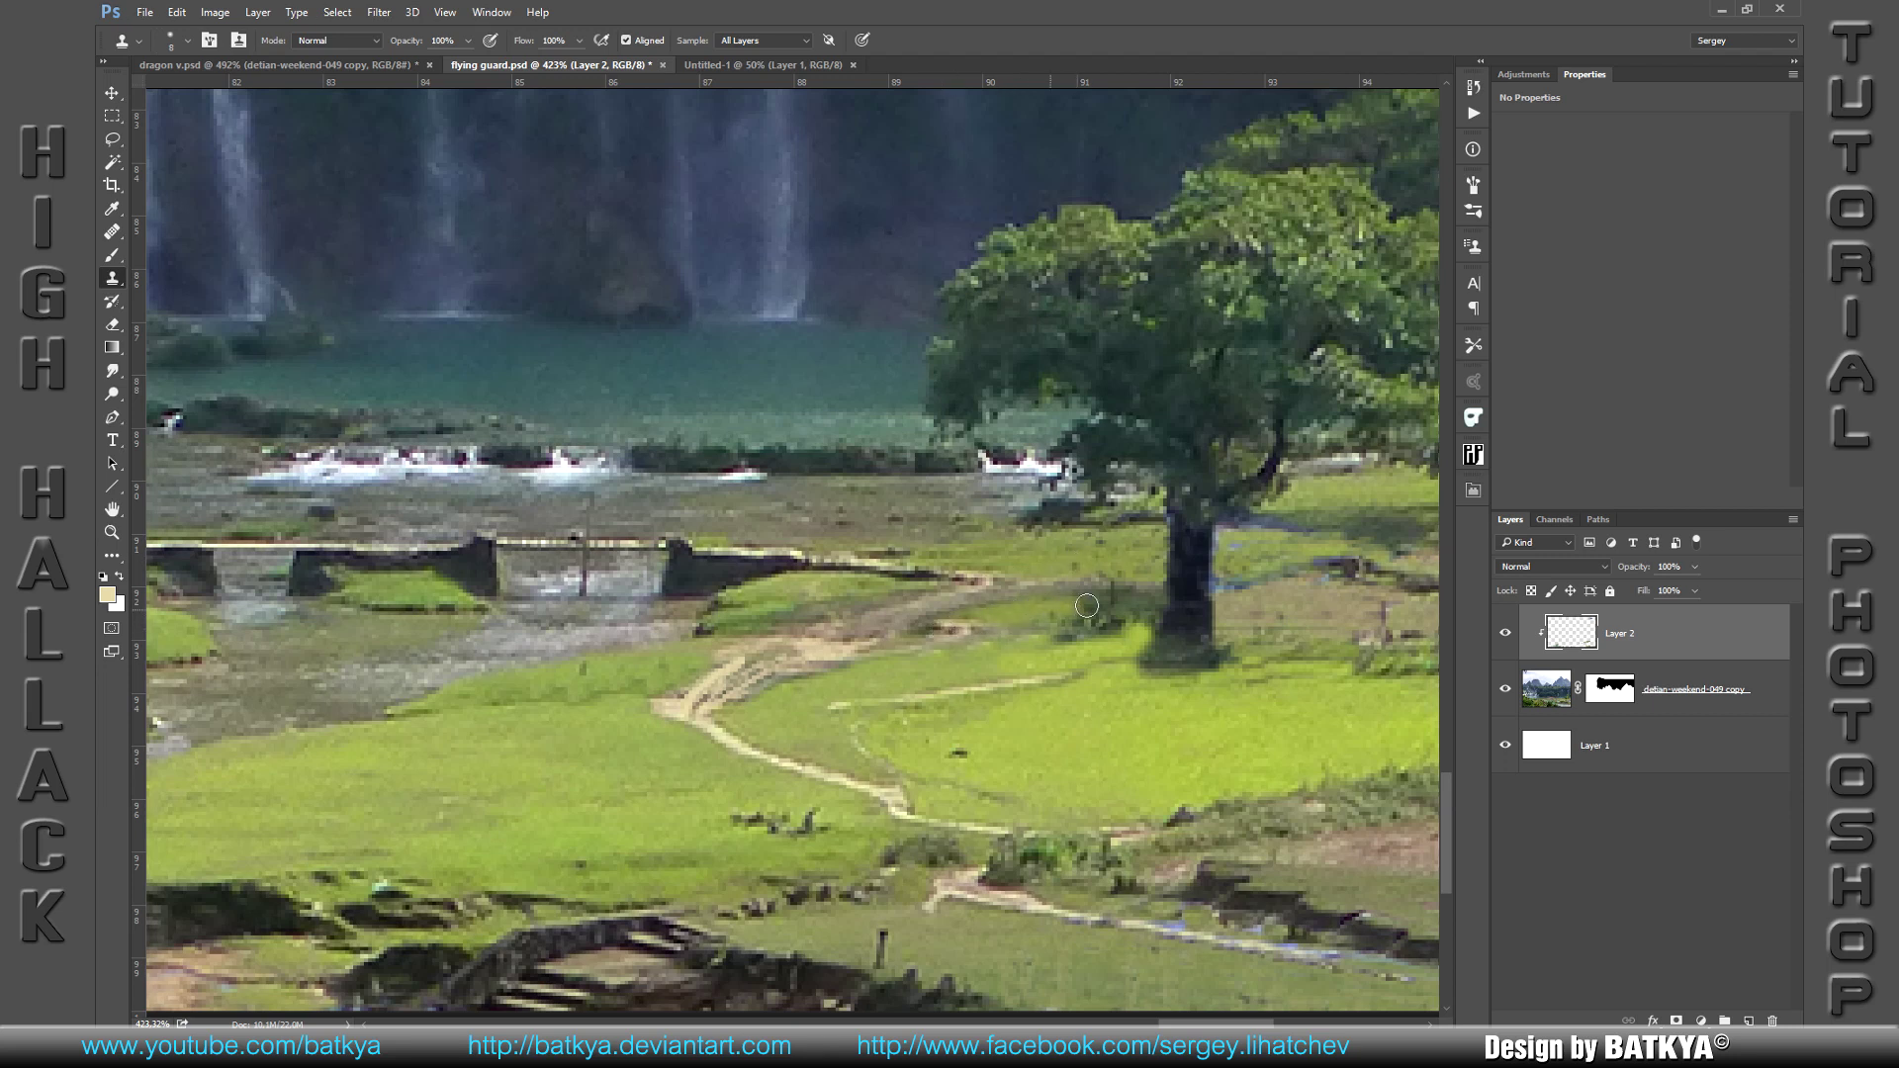
{"action": "left_click_drag", "start_coordinate": [1125, 602], "coordinate": [1111, 626]}
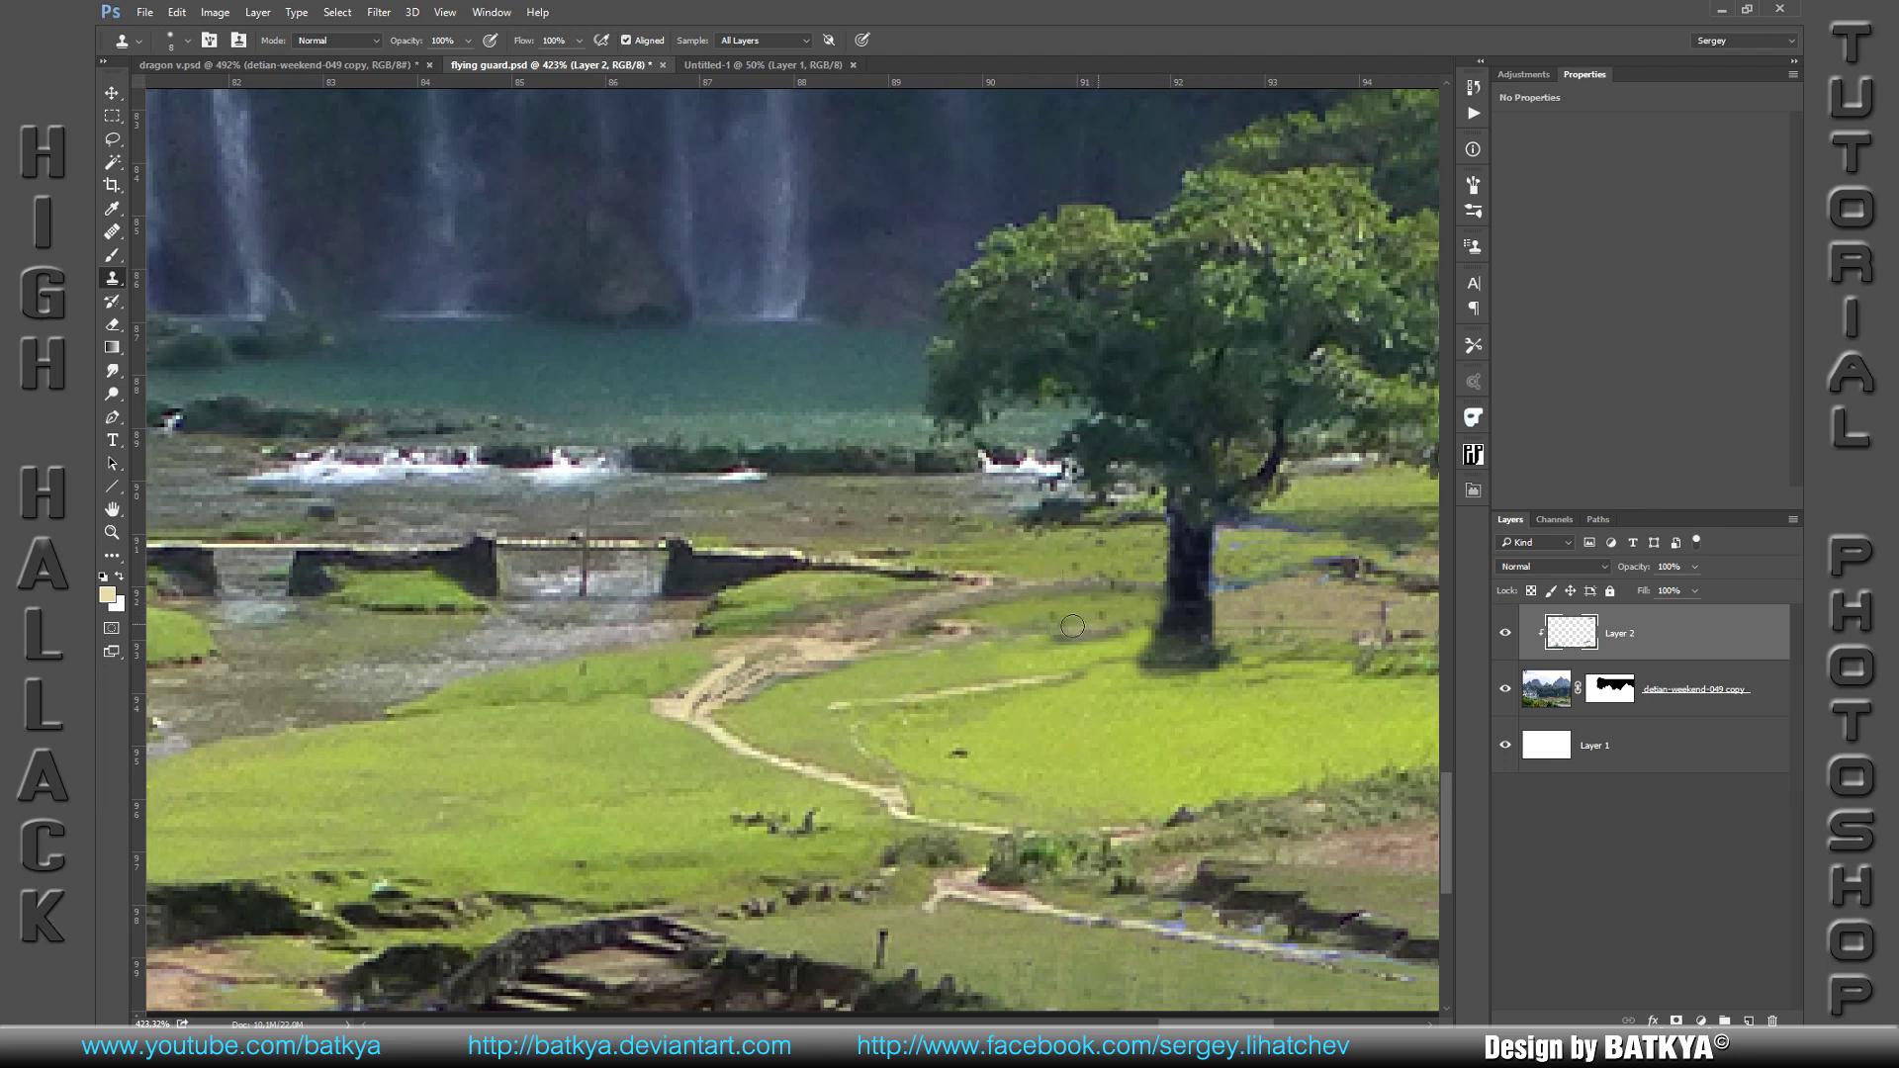
{"action": "scroll", "coordinate": [1111, 626], "scroll_direction": "right", "scroll_amount": 3}
{"action": "key", "text": "b"}
{"action": "key", "text": "s"}
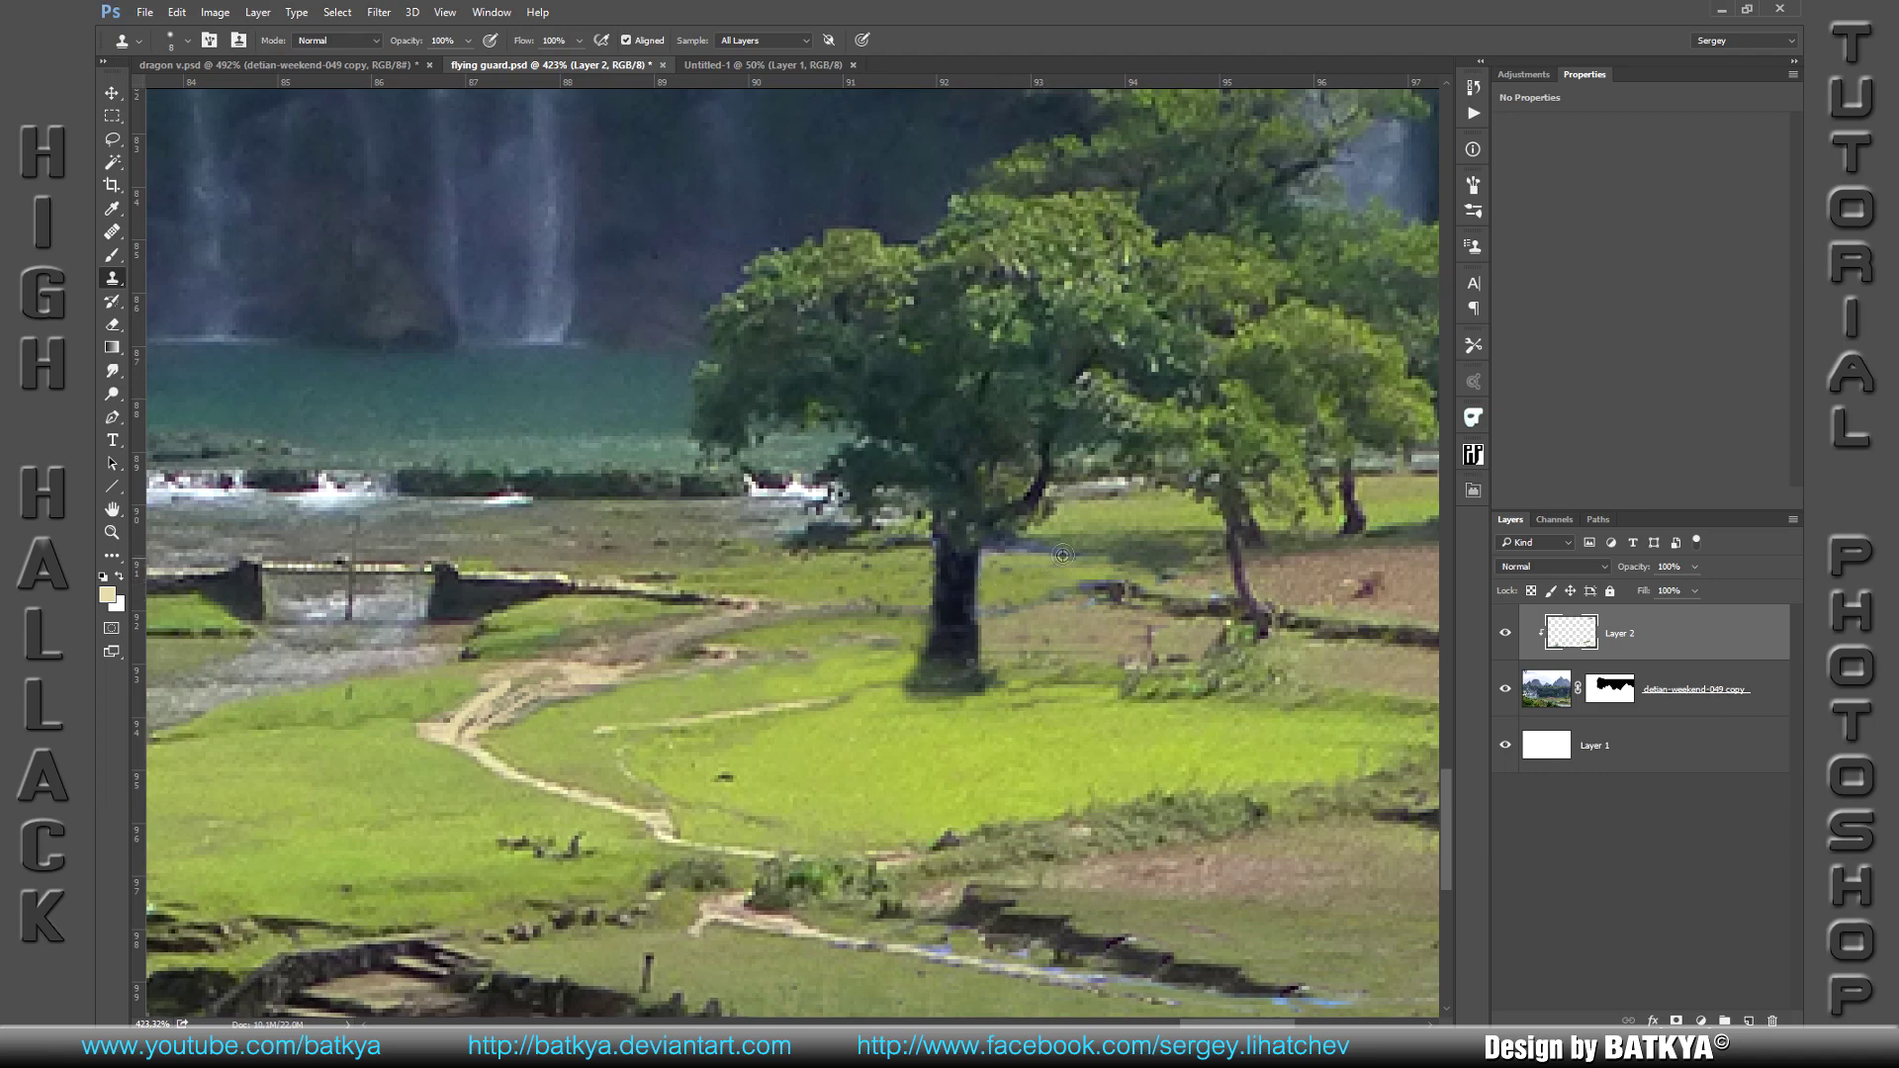
Step: Paint a light beige highlight along the lower path edge
{"action": "left_click_drag", "start_coordinate": [1045, 752], "coordinate": [983, 524]}
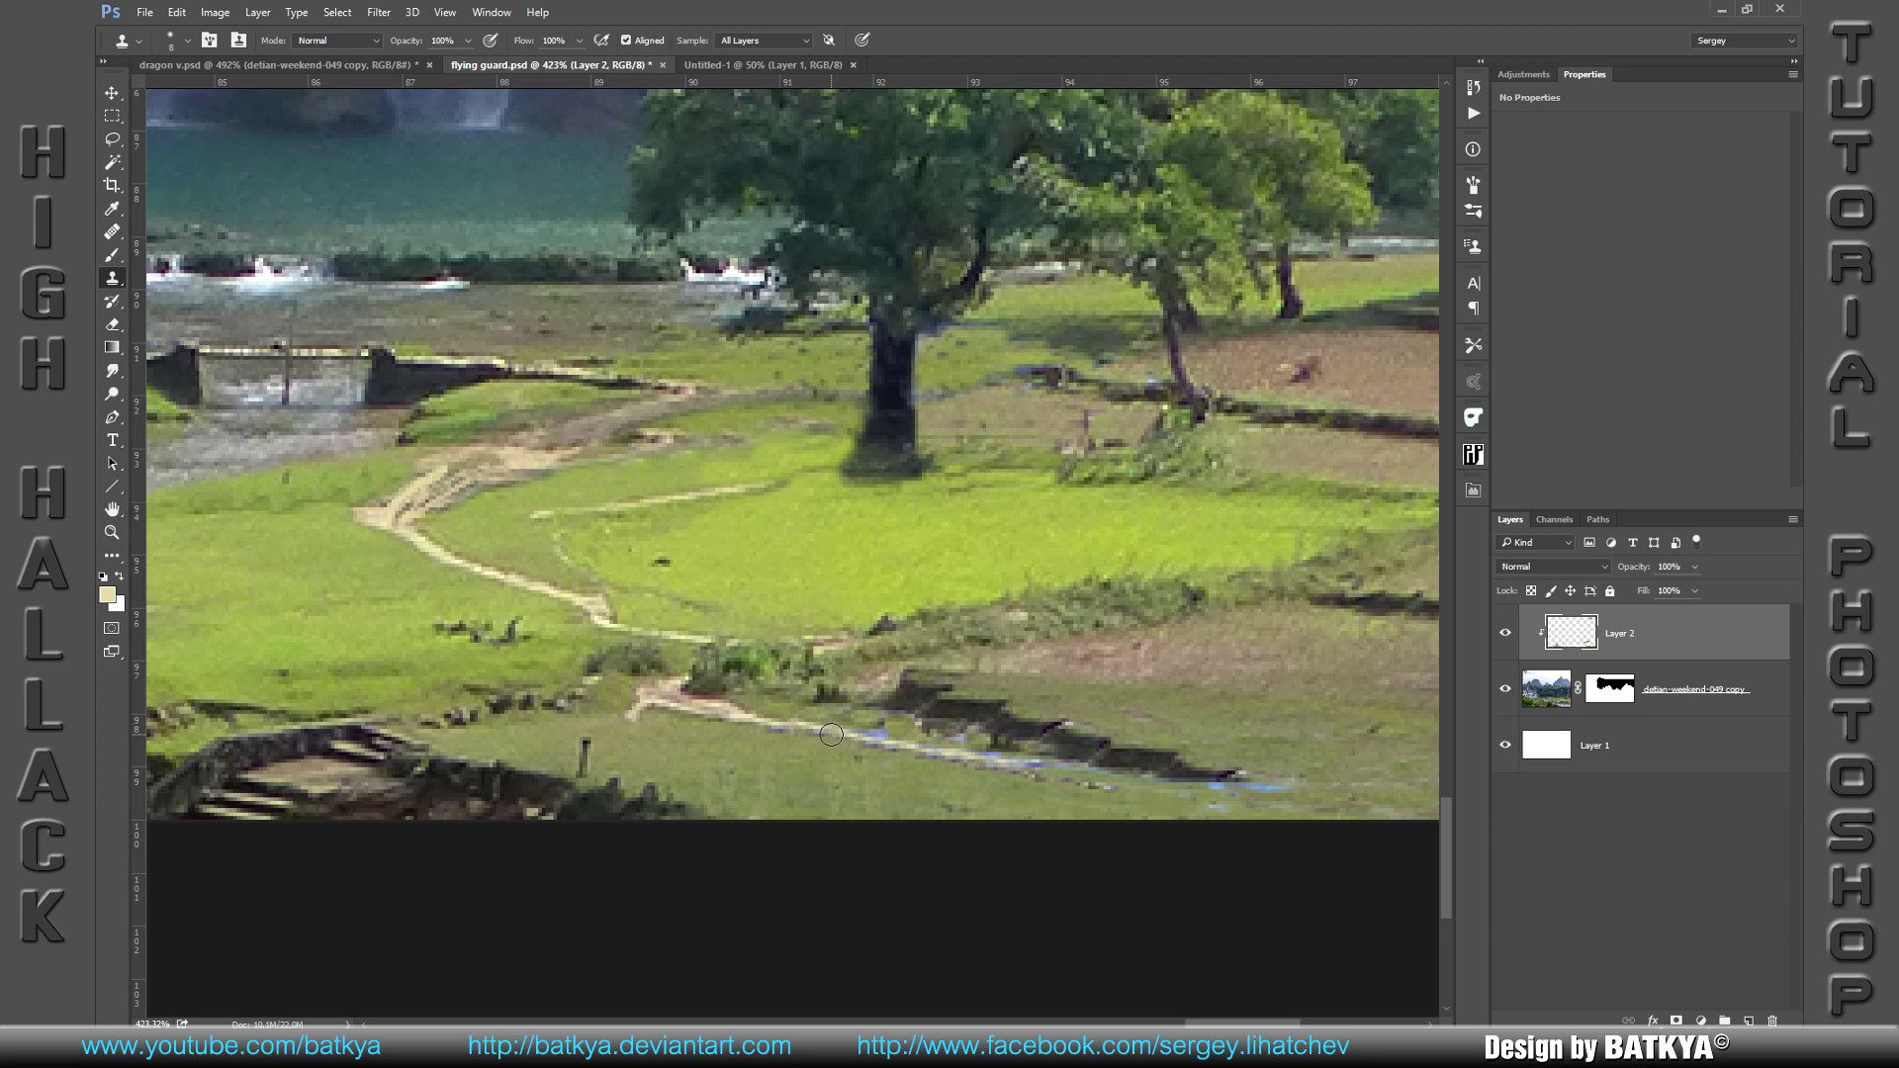
{"action": "key", "text": "b"}
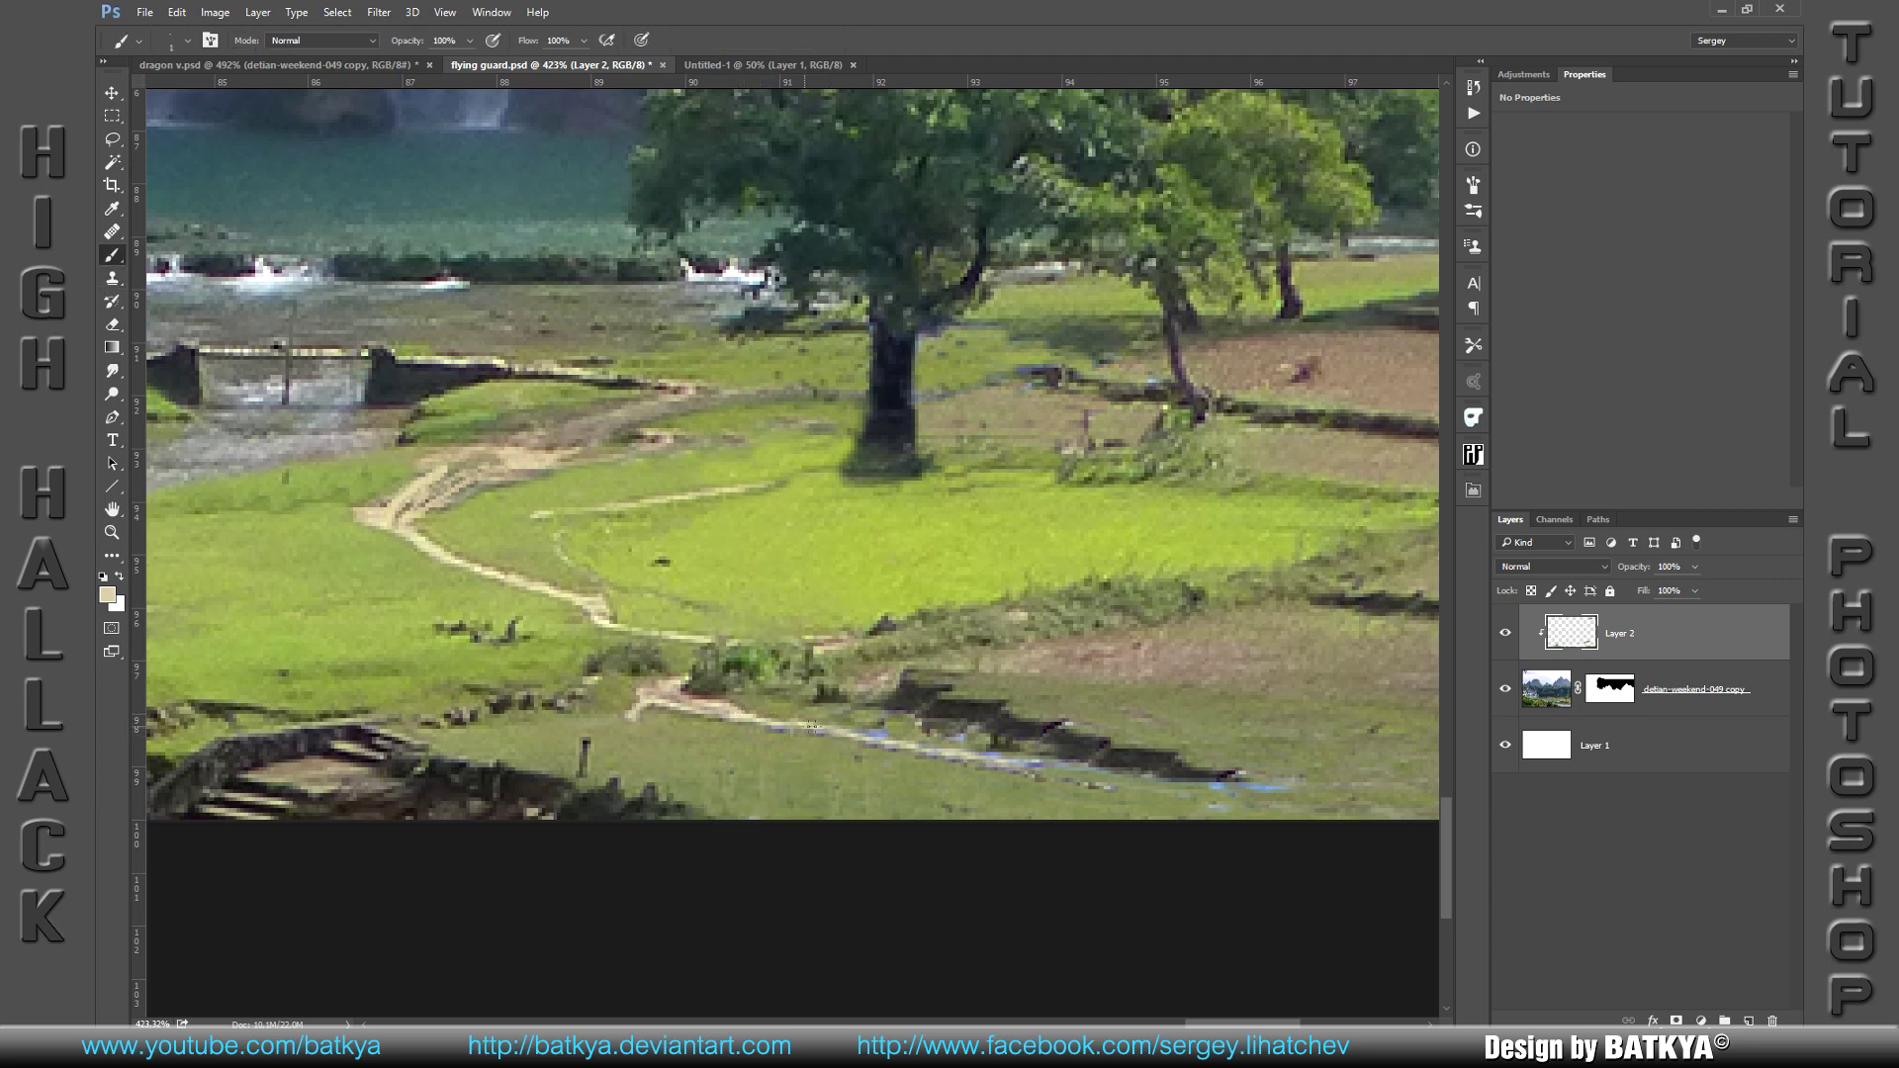
{"action": "left_click_drag", "start_coordinate": [1153, 776], "coordinate": [1019, 754]}
{"action": "mouse_move", "coordinate": [1157, 782]}
{"action": "left_mouse_down"}
{"action": "mouse_move", "coordinate": [1290, 792]}
{"action": "mouse_move", "coordinate": [1142, 774]}
{"action": "mouse_move", "coordinate": [1315, 798]}
{"action": "left_mouse_up"}
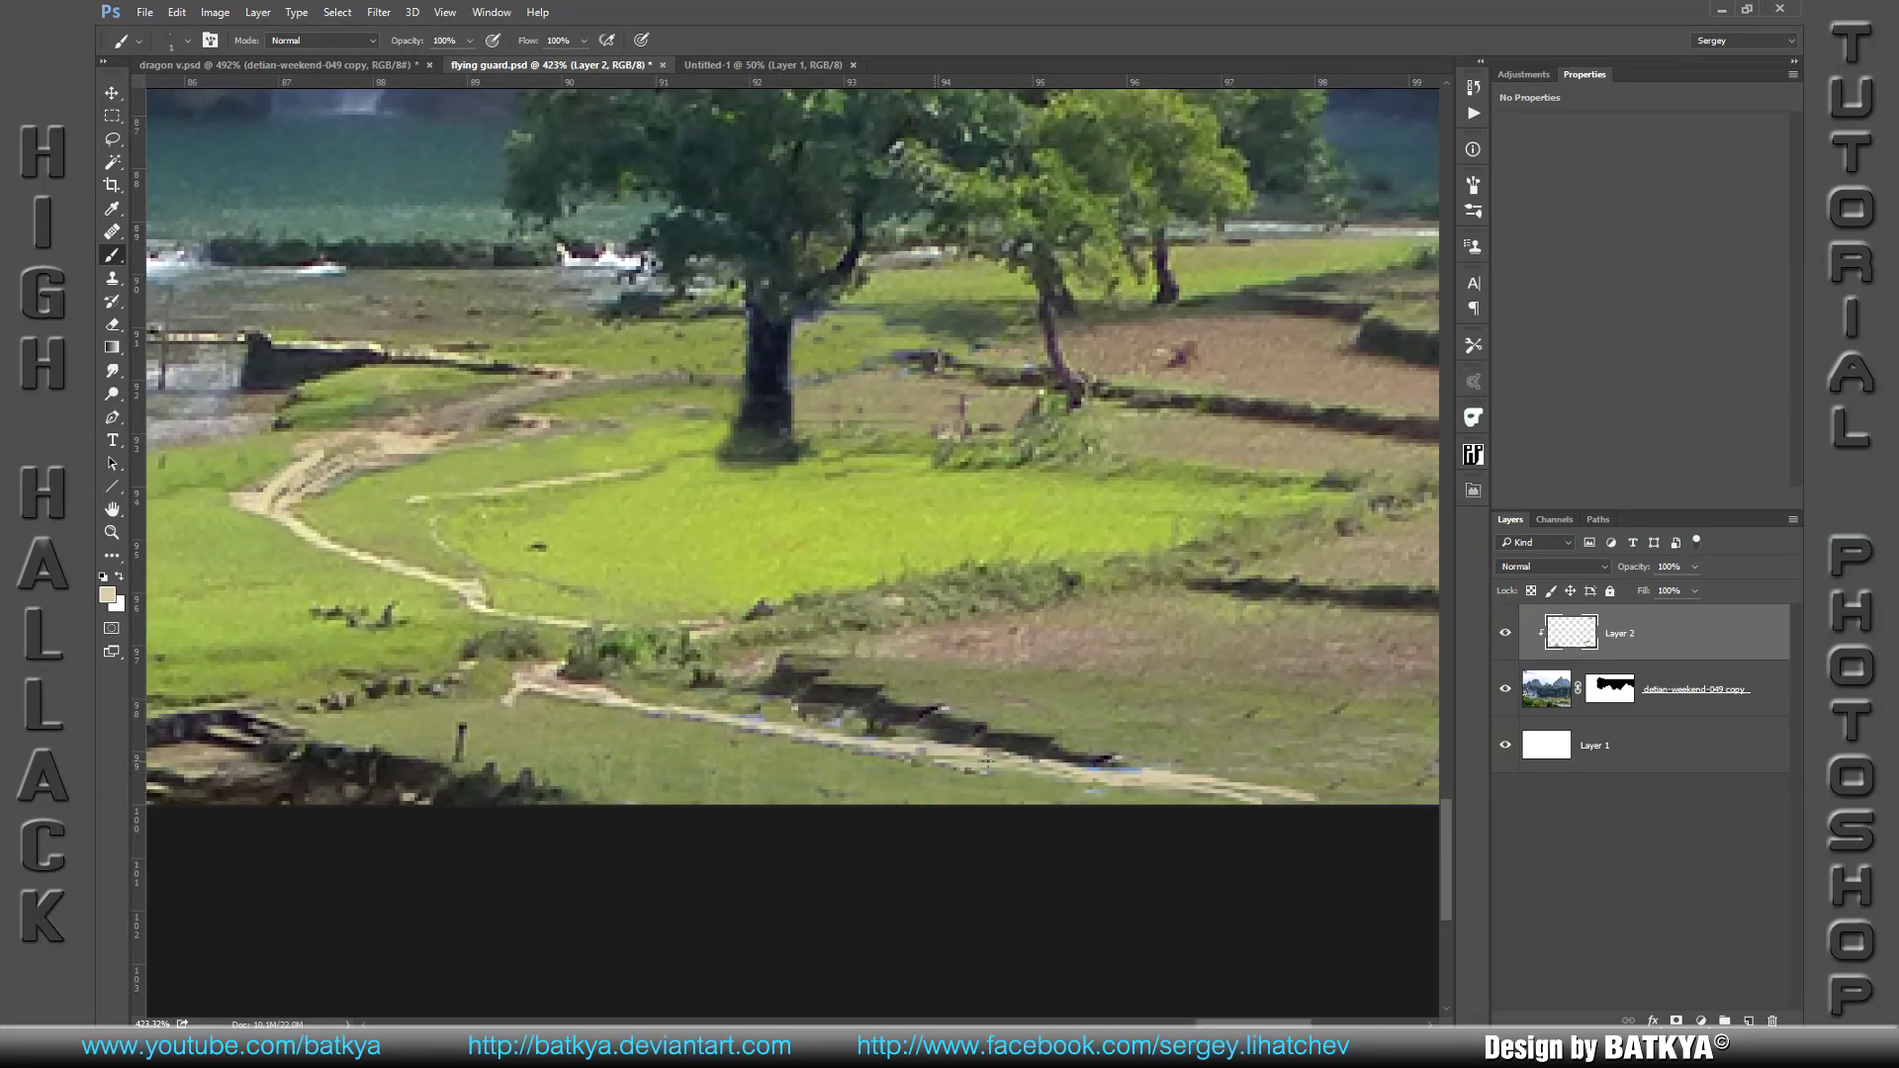
Step: Clone a soft shadow along the path edge, then zoom out to the waterfalls
{"action": "key", "text": "s"}
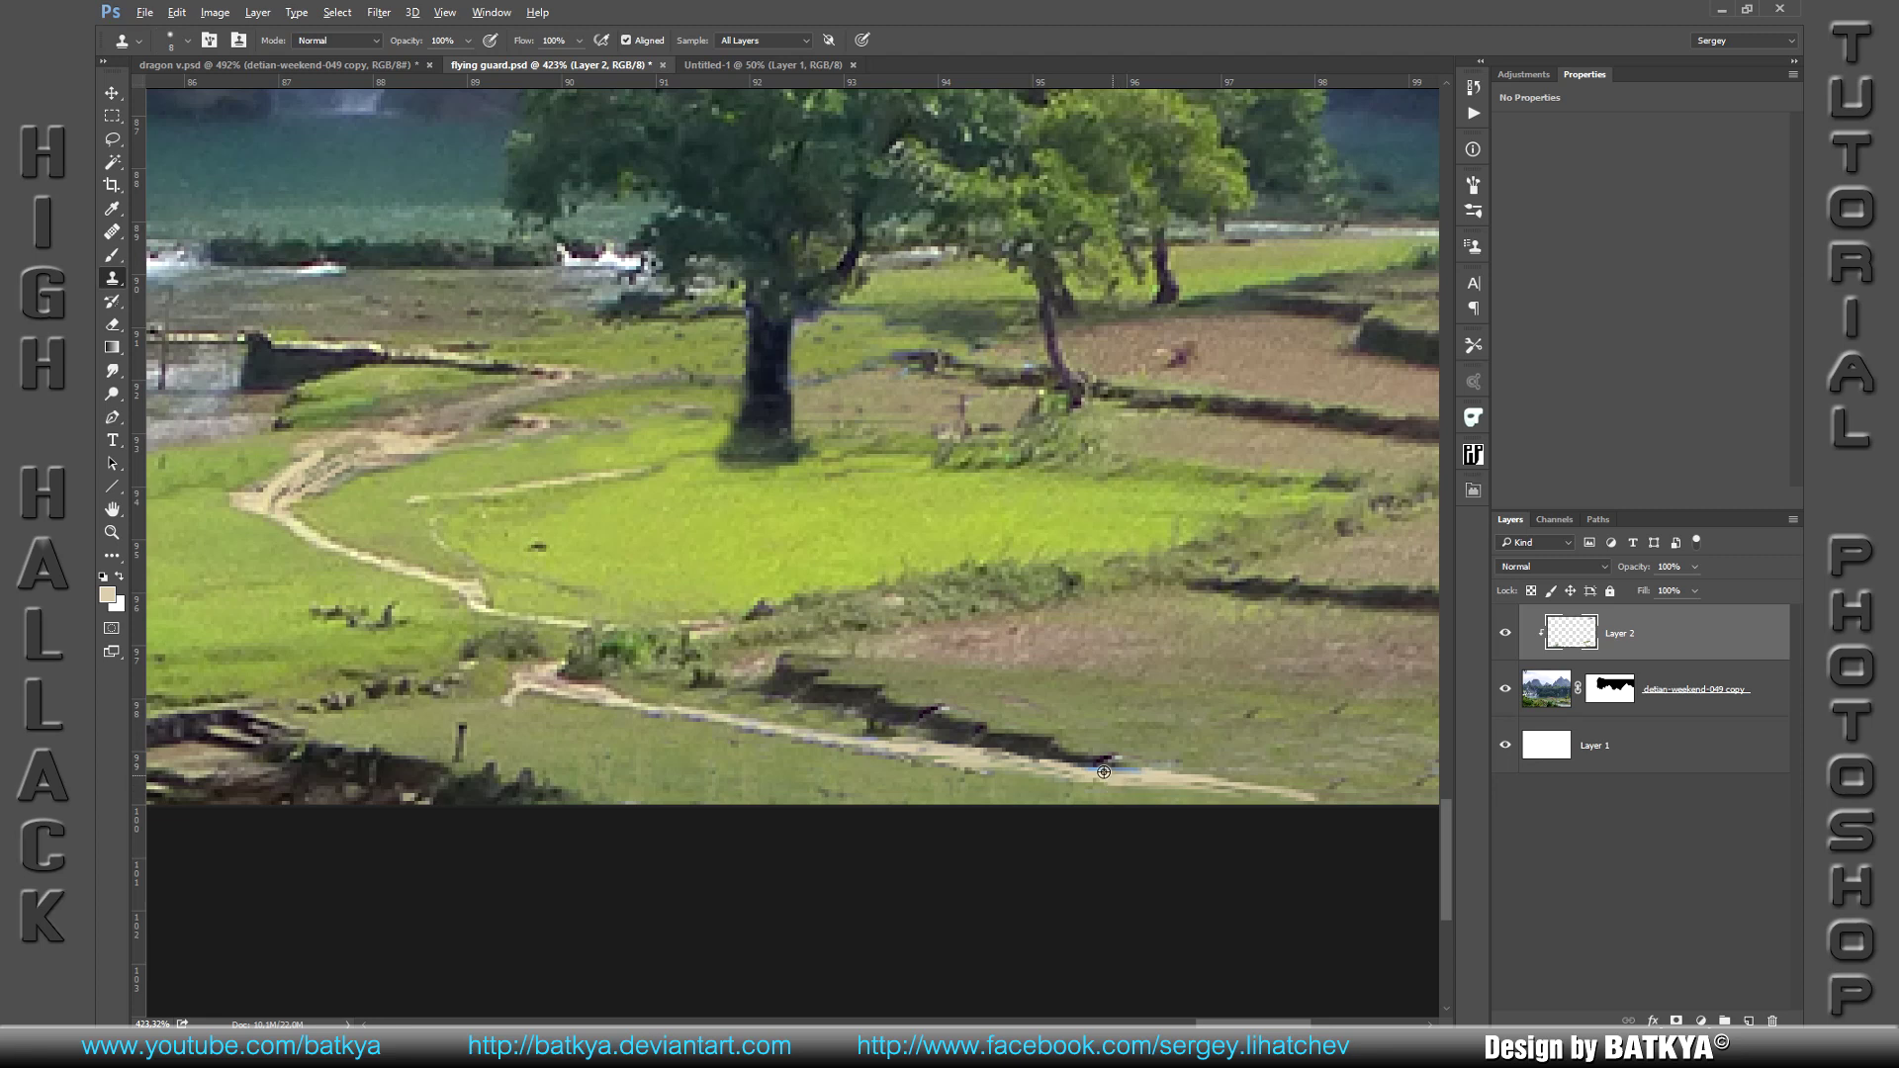
{"action": "left_click_drag", "start_coordinate": [1105, 761], "coordinate": [1150, 765]}
{"action": "left_click_drag", "start_coordinate": [1302, 772], "coordinate": [1098, 758]}
{"action": "left_click_drag", "start_coordinate": [860, 778], "coordinate": [1284, 811]}
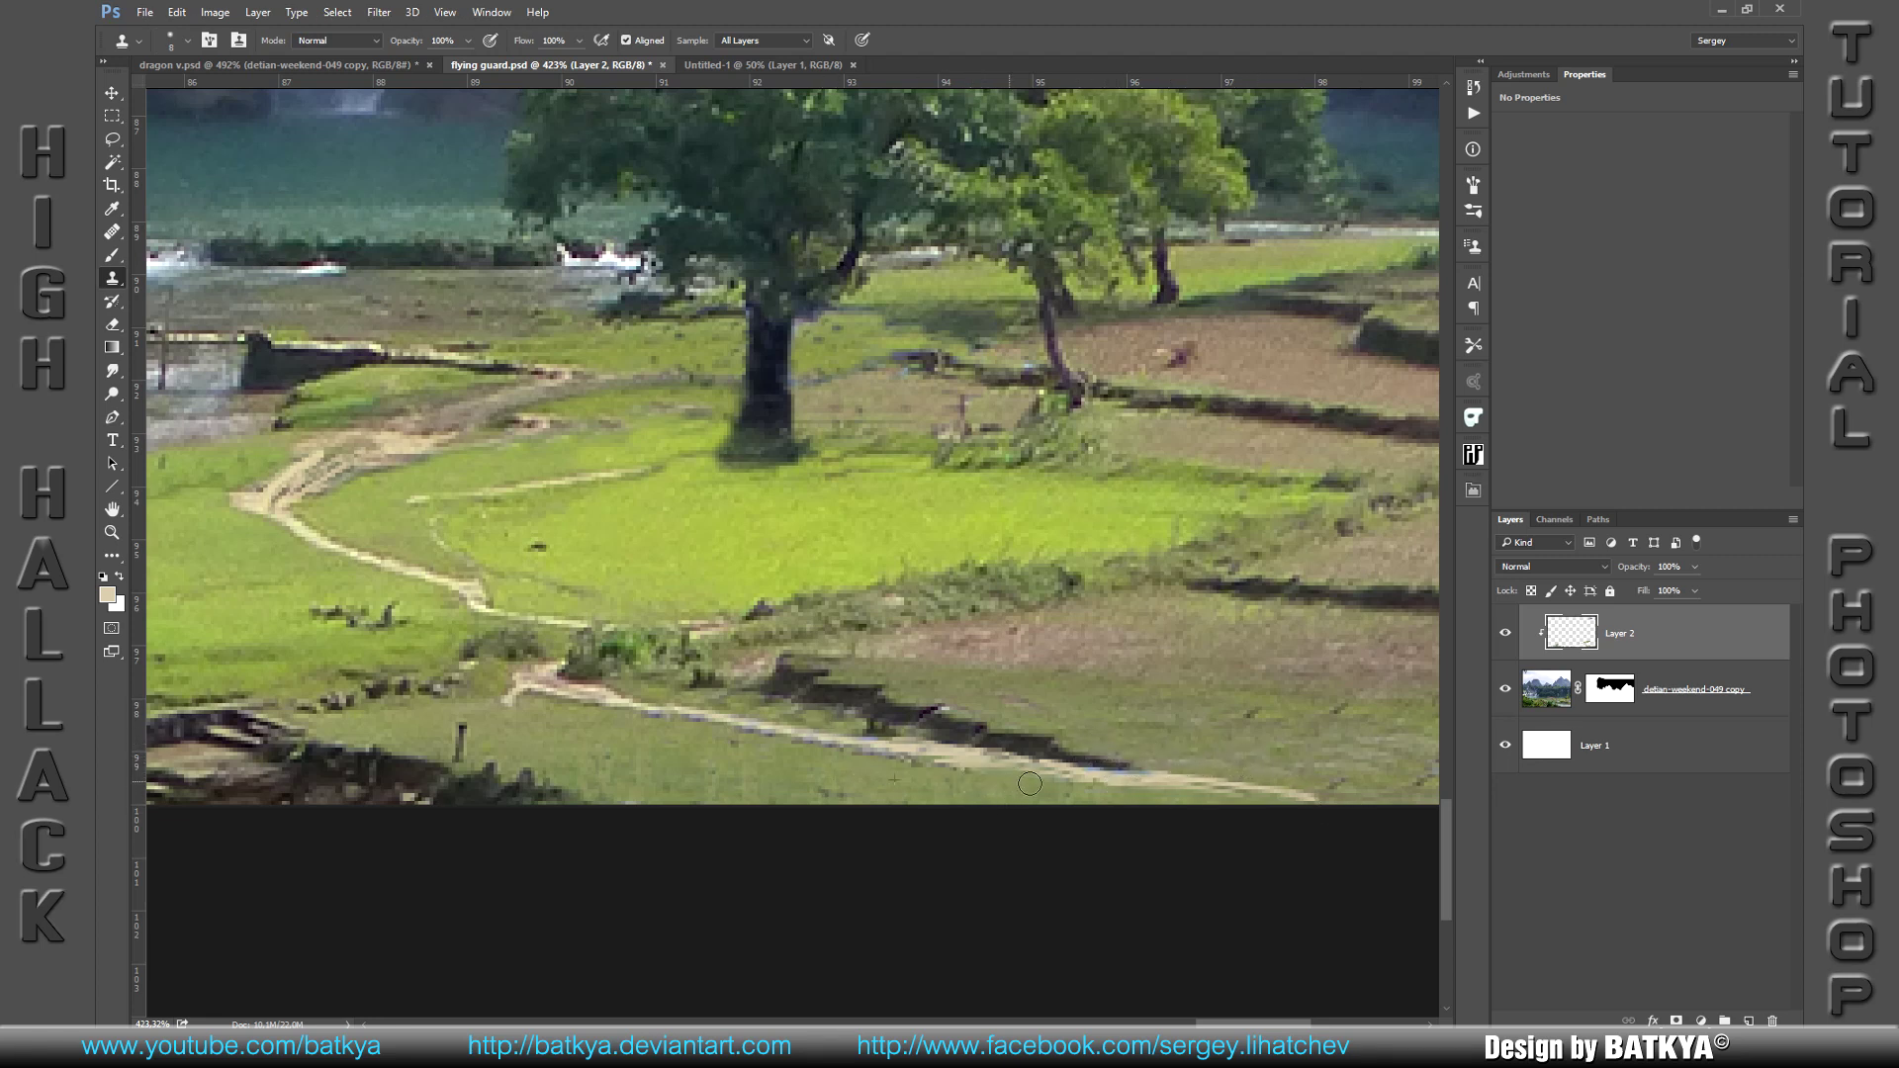
{"action": "mouse_move", "coordinate": [1284, 811]}
{"action": "left_mouse_down"}
{"action": "mouse_move", "coordinate": [919, 701]}
{"action": "mouse_move", "coordinate": [799, 638]}
{"action": "left_mouse_up"}
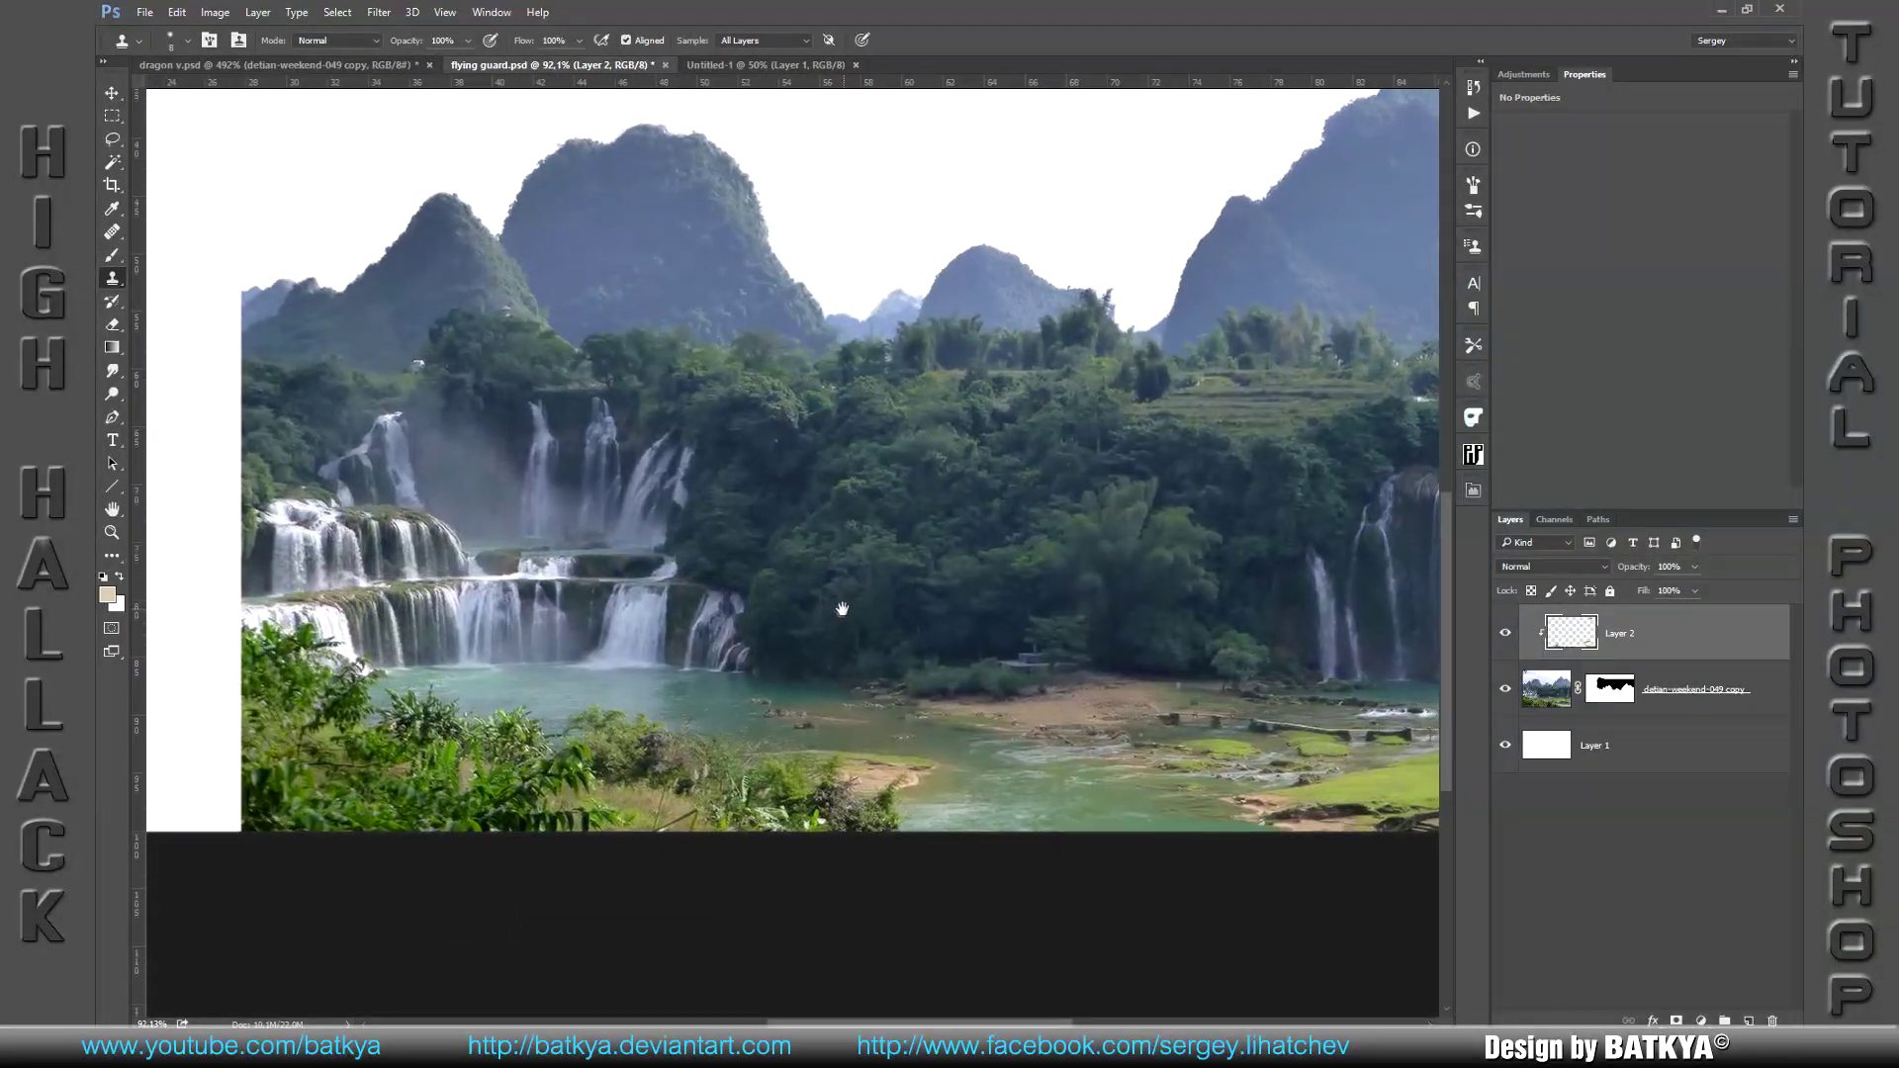
{"action": "scroll", "coordinate": [762, 693], "scroll_direction": "up", "scroll_amount": 5}
Step: Paste the misty landscape photo as a new layer and position it over the scene's left side
{"action": "left_click_drag", "start_coordinate": [762, 692], "coordinate": [706, 657]}
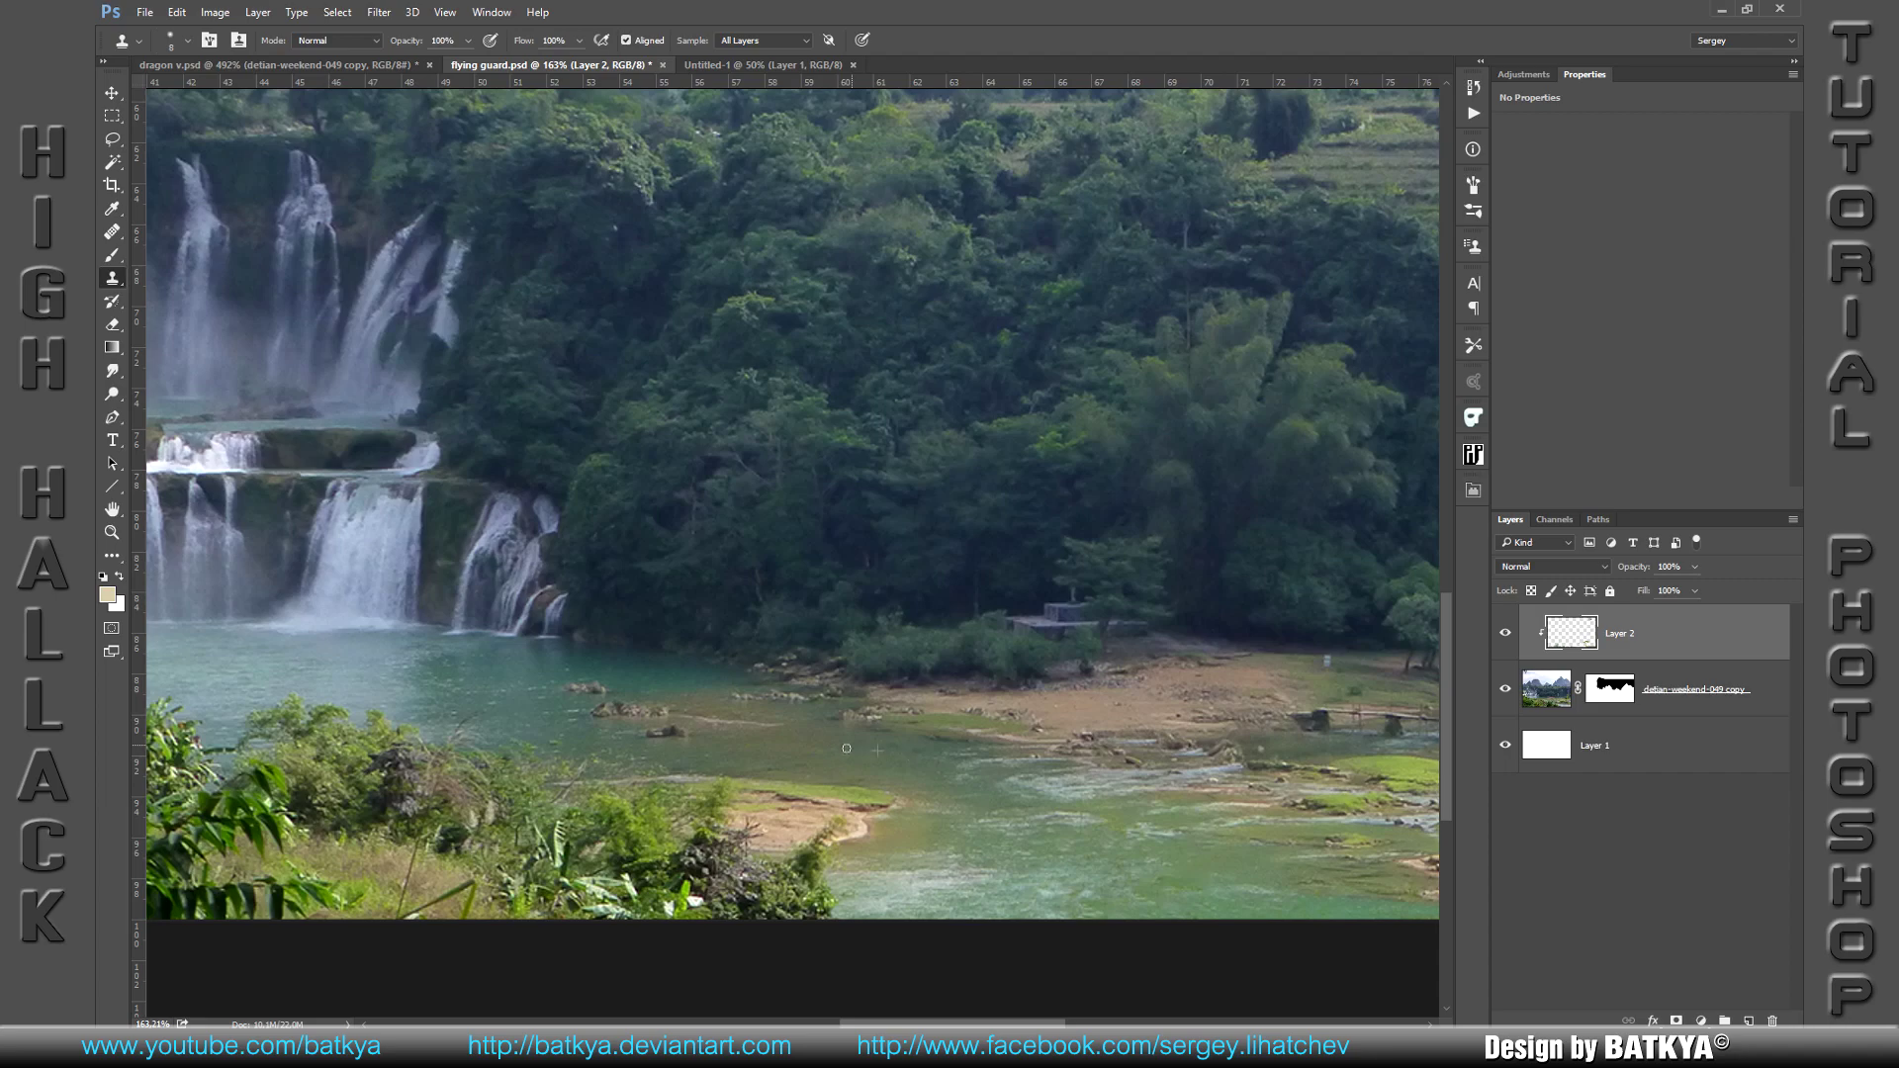
{"action": "scroll", "coordinate": [847, 748], "scroll_direction": "down", "scroll_amount": 1}
{"action": "scroll", "coordinate": [890, 756], "scroll_direction": "down", "scroll_amount": 2}
{"action": "scroll", "coordinate": [996, 763], "scroll_direction": "down", "scroll_amount": 1}
{"action": "scroll", "coordinate": [999, 764], "scroll_direction": "down", "scroll_amount": 1}
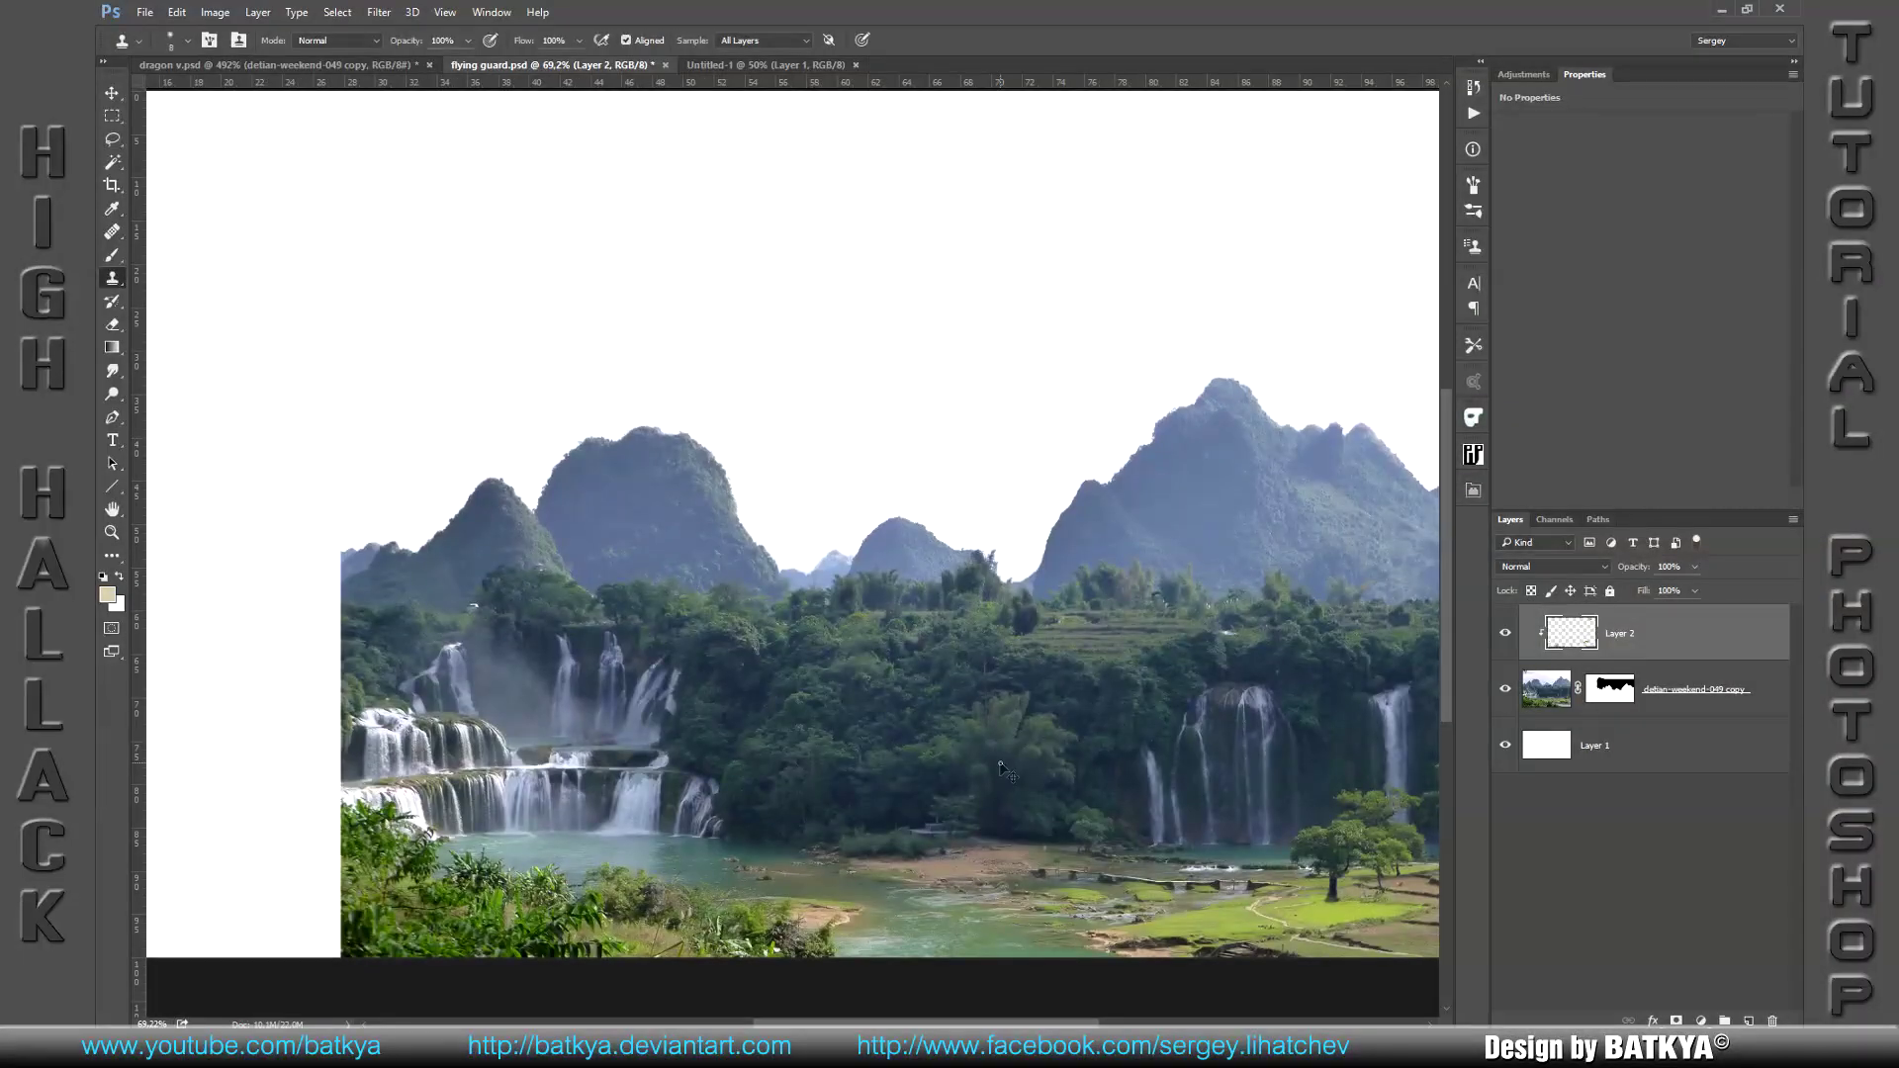
{"action": "scroll", "coordinate": [1001, 768], "scroll_direction": "down", "scroll_amount": 1}
{"action": "key", "text": "v"}
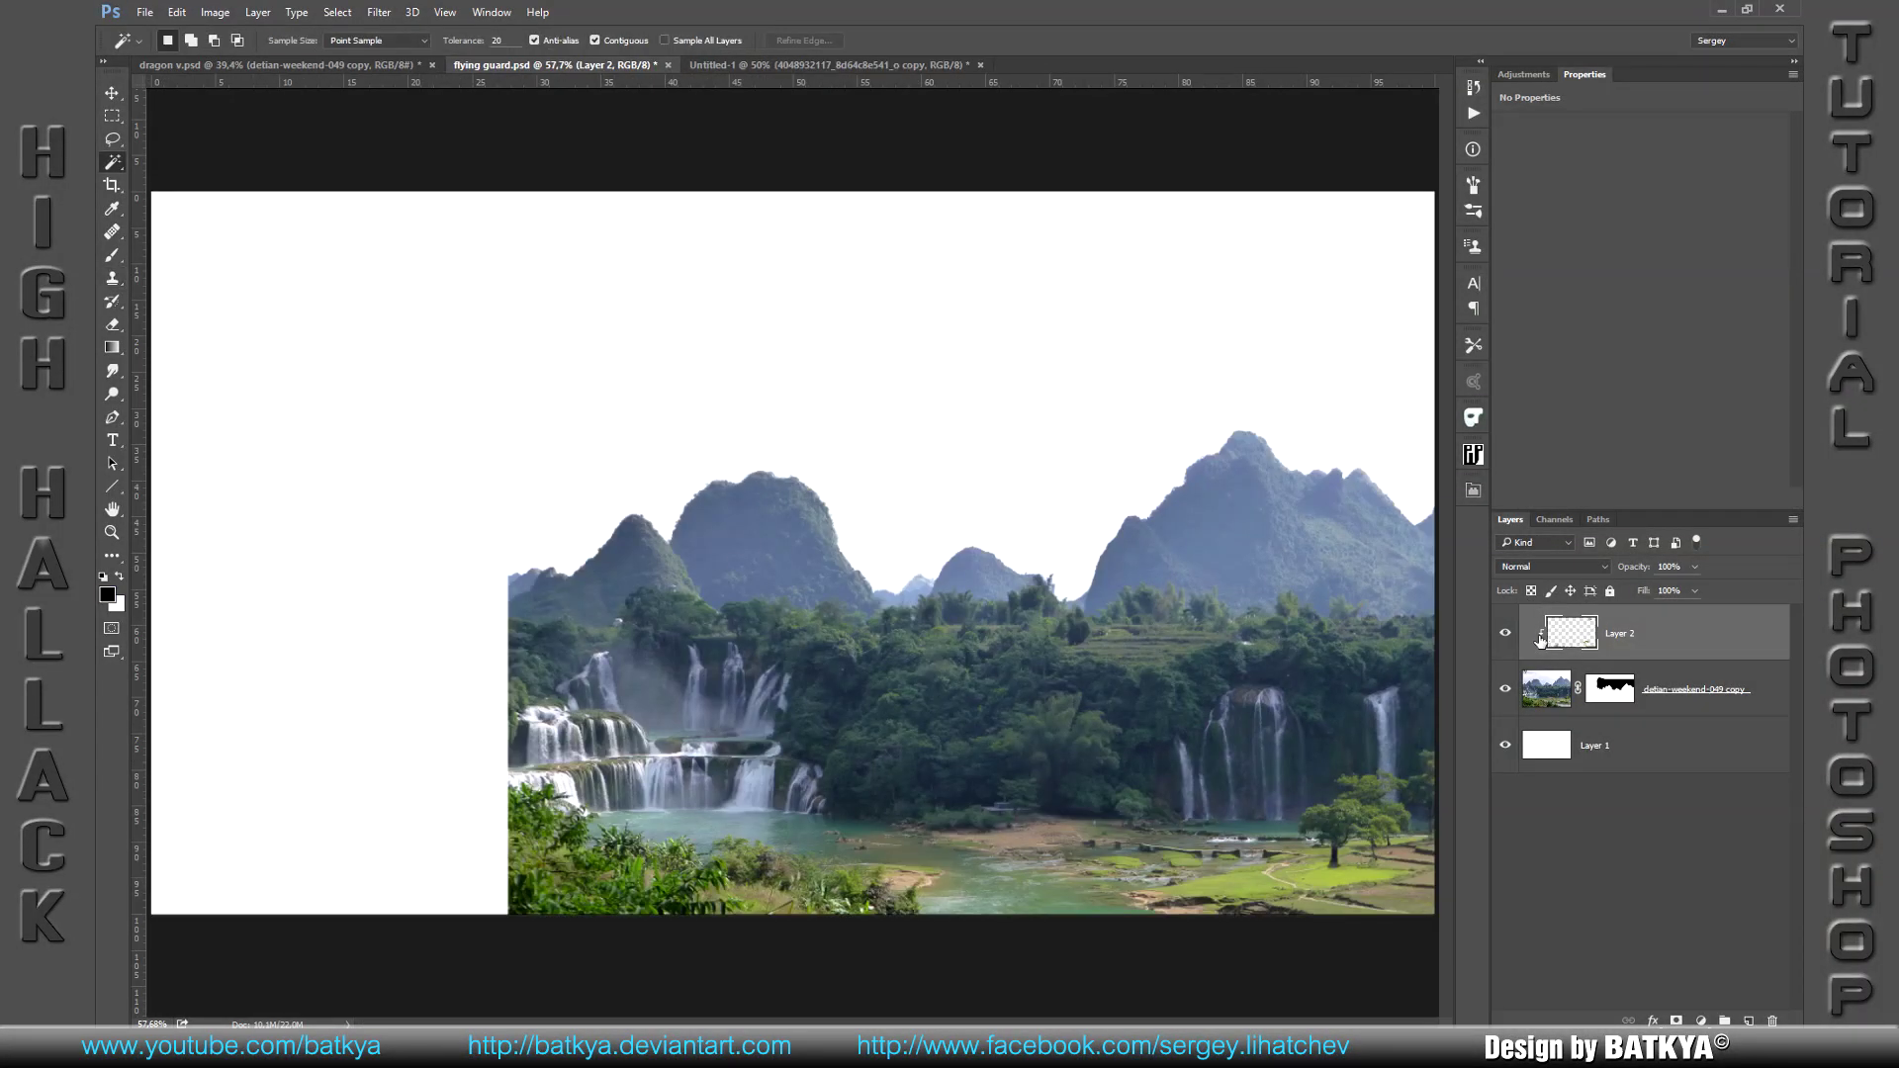
{"action": "key", "text": "ctrl+v"}
{"action": "left_click_drag", "start_coordinate": [891, 501], "coordinate": [652, 560]}
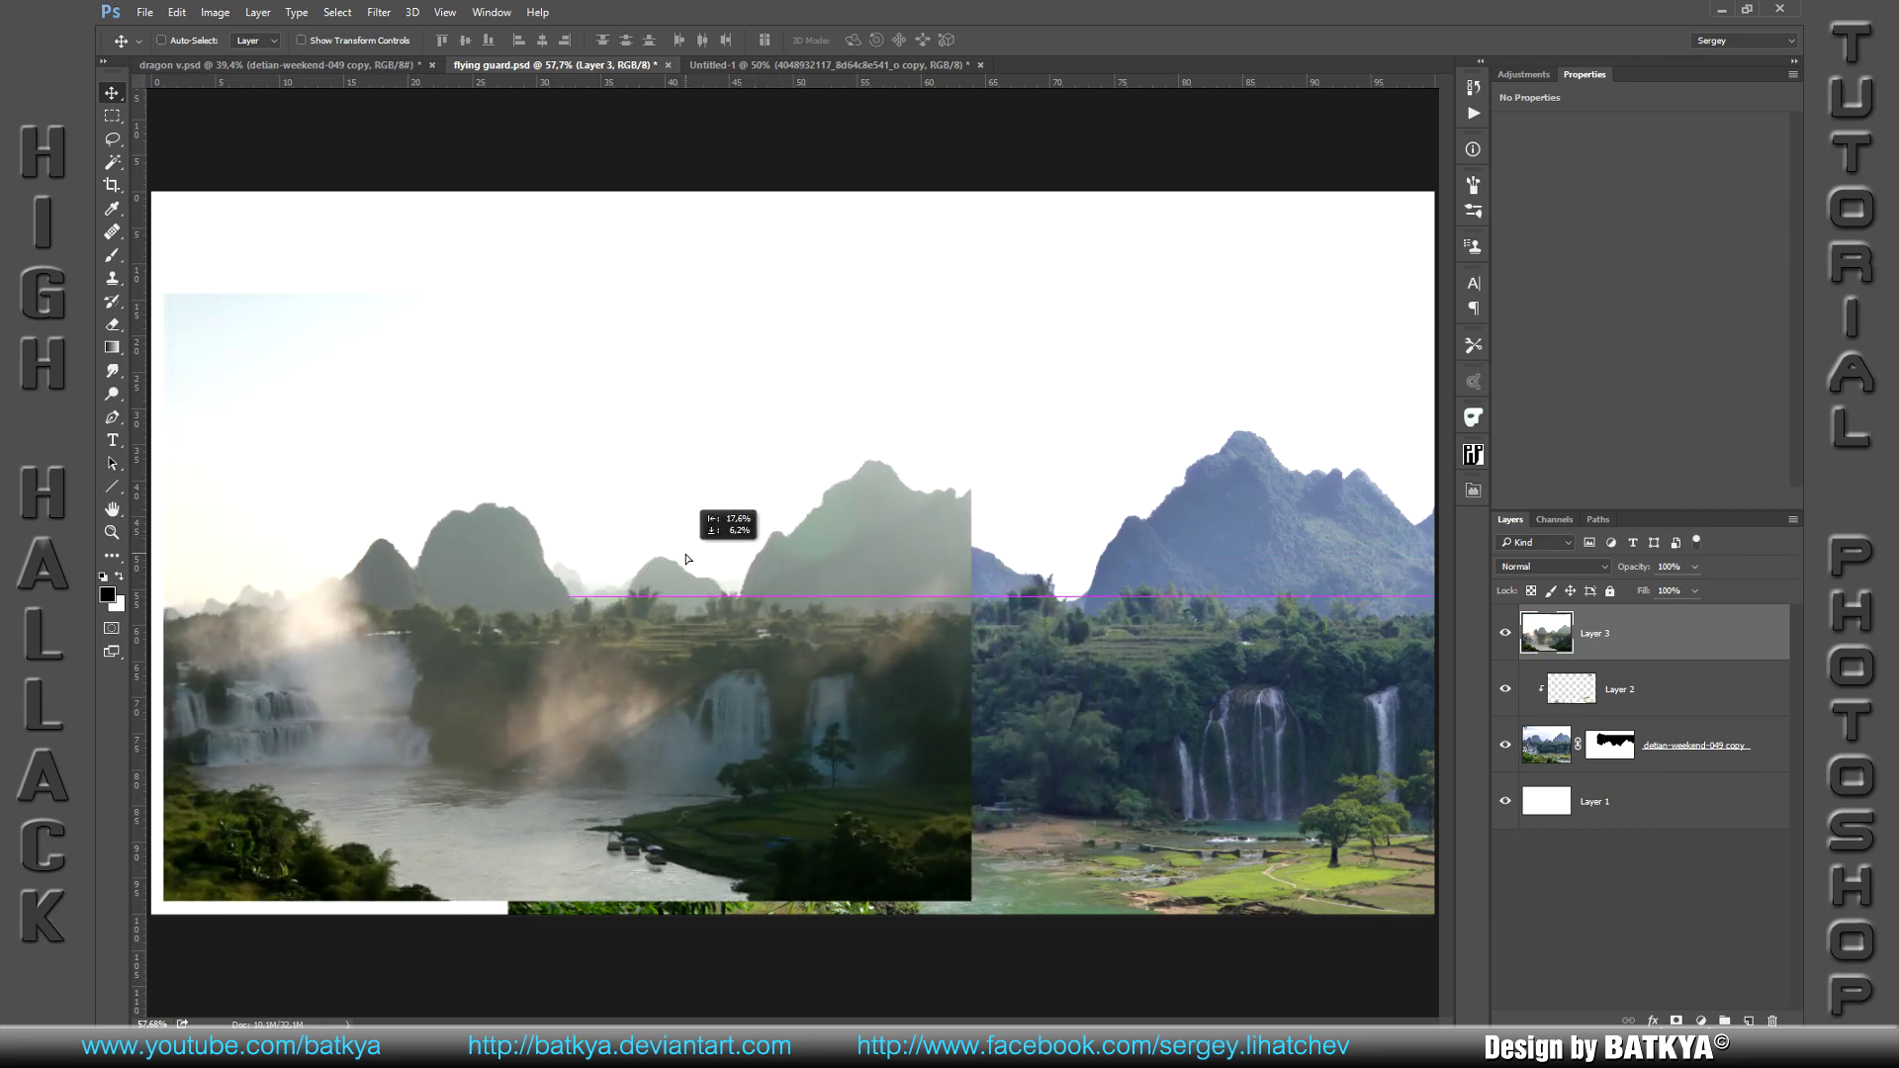
Step: Add a layer mask and paint it to hide the photo's right edge and blend the foreground bushes
{"action": "left_click", "coordinate": [1675, 1021]}
{"action": "key", "text": "b"}
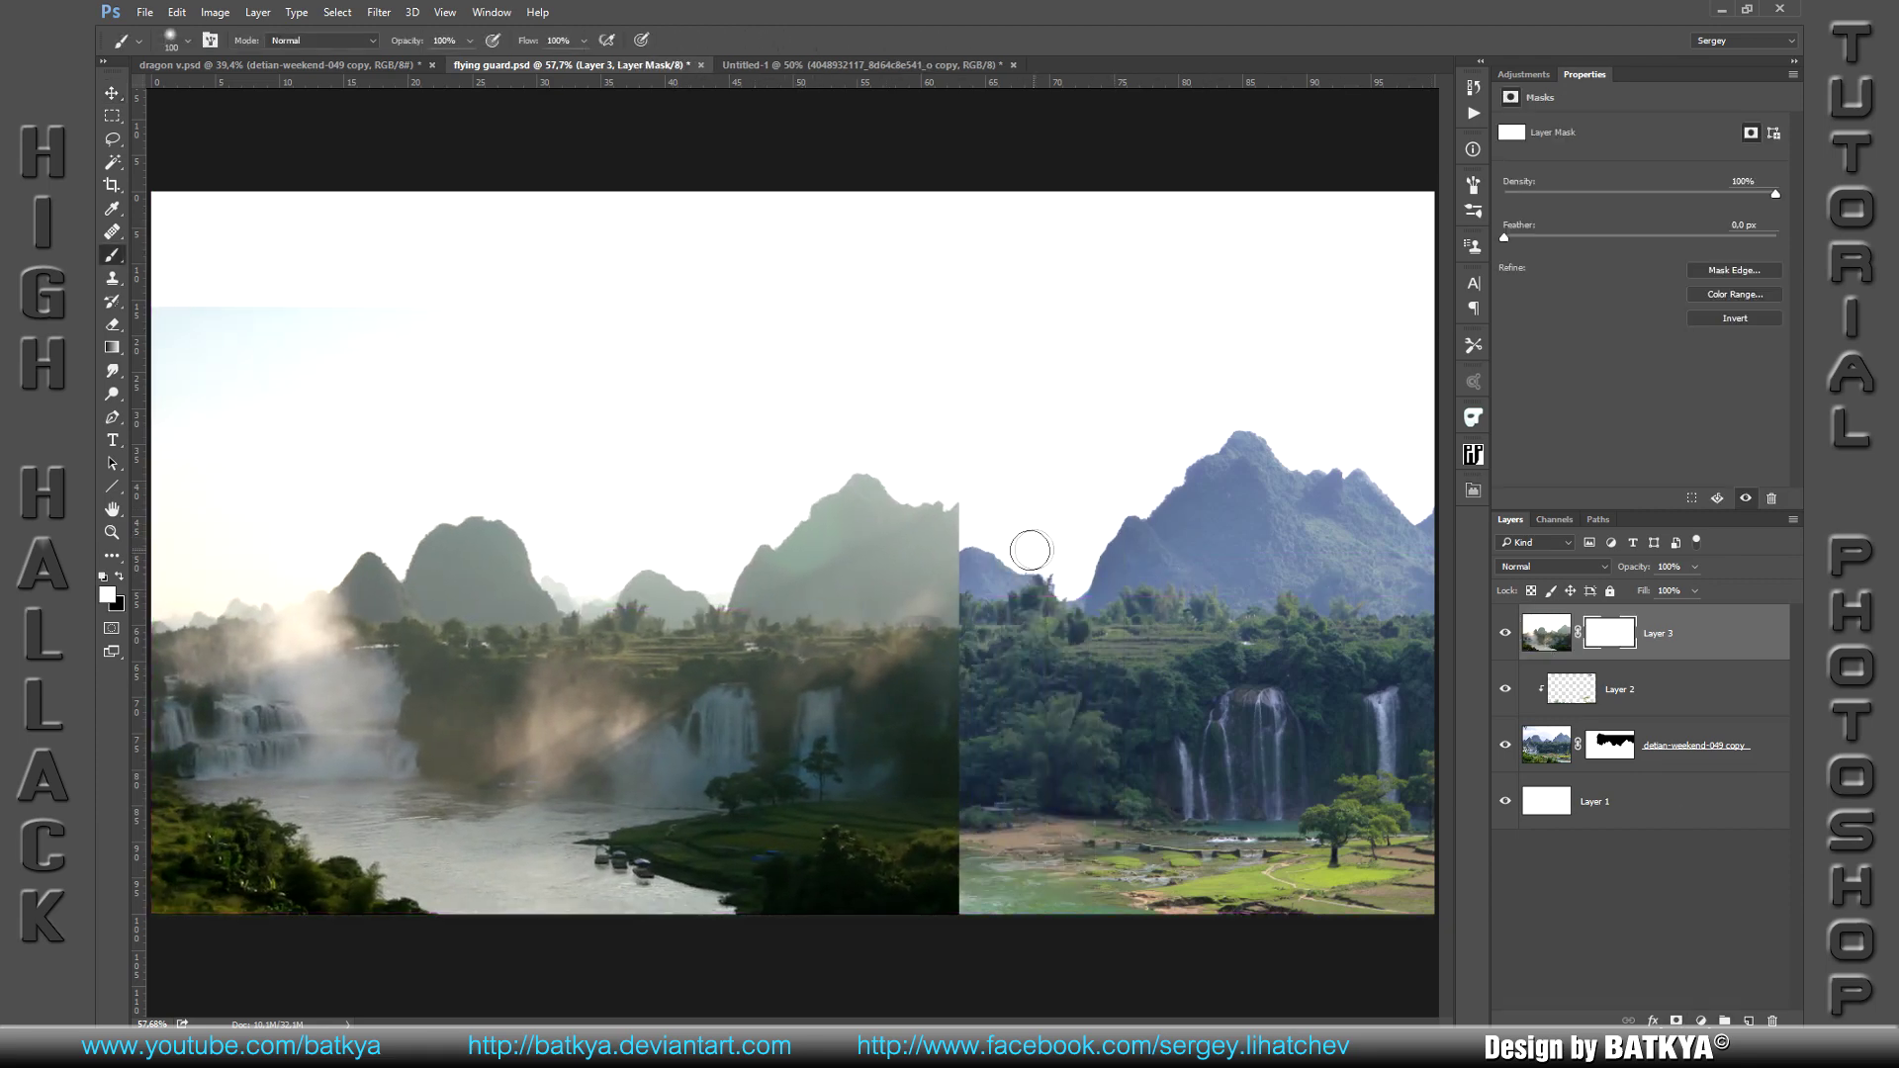
{"action": "key", "text": "x"}
{"action": "mouse_move", "coordinate": [958, 495]}
{"action": "left_mouse_down"}
{"action": "mouse_move", "coordinate": [925, 543]}
{"action": "mouse_move", "coordinate": [867, 474]}
{"action": "mouse_move", "coordinate": [857, 504]}
{"action": "mouse_move", "coordinate": [879, 548]}
{"action": "mouse_move", "coordinate": [835, 508]}
{"action": "mouse_move", "coordinate": [875, 603]}
{"action": "mouse_move", "coordinate": [950, 584]}
{"action": "left_mouse_up"}
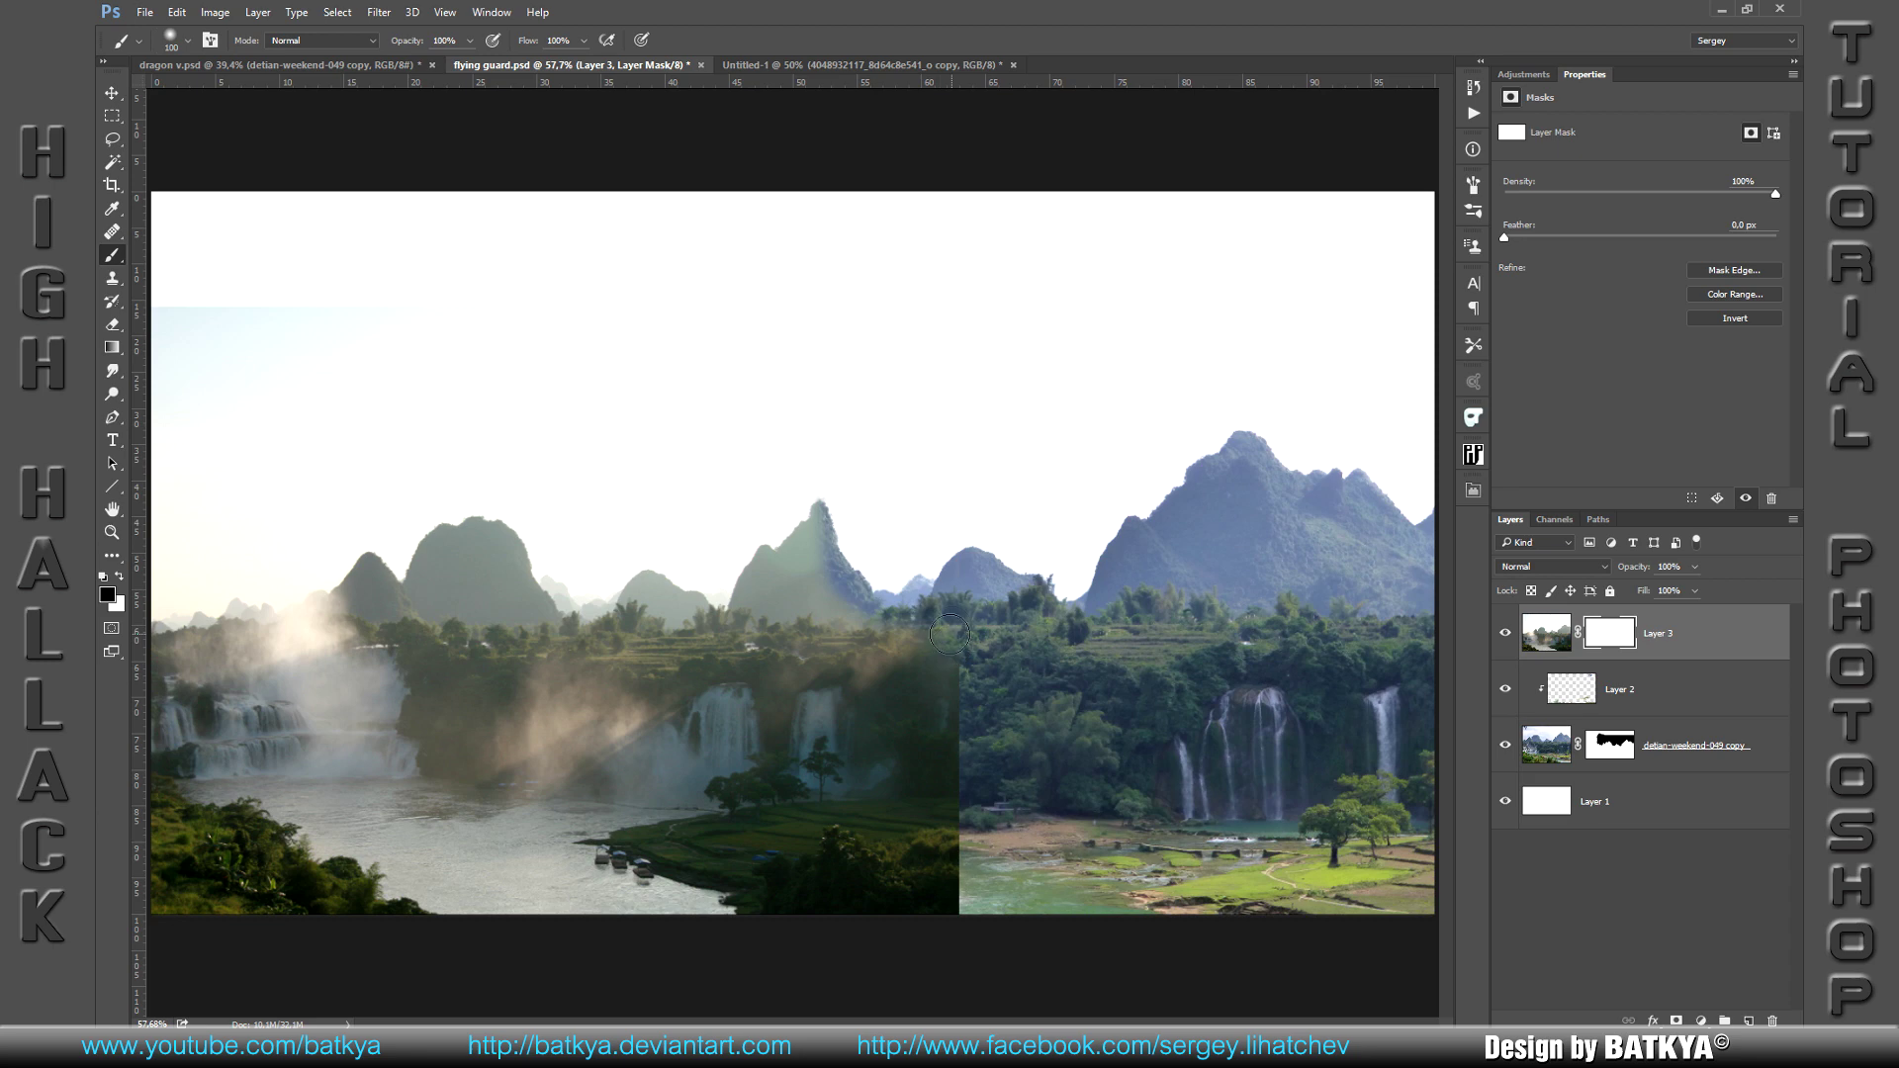
{"action": "scroll", "coordinate": [1008, 666], "scroll_direction": "up", "scroll_amount": 3}
{"action": "left_click_drag", "start_coordinate": [974, 665], "coordinate": [986, 618]}
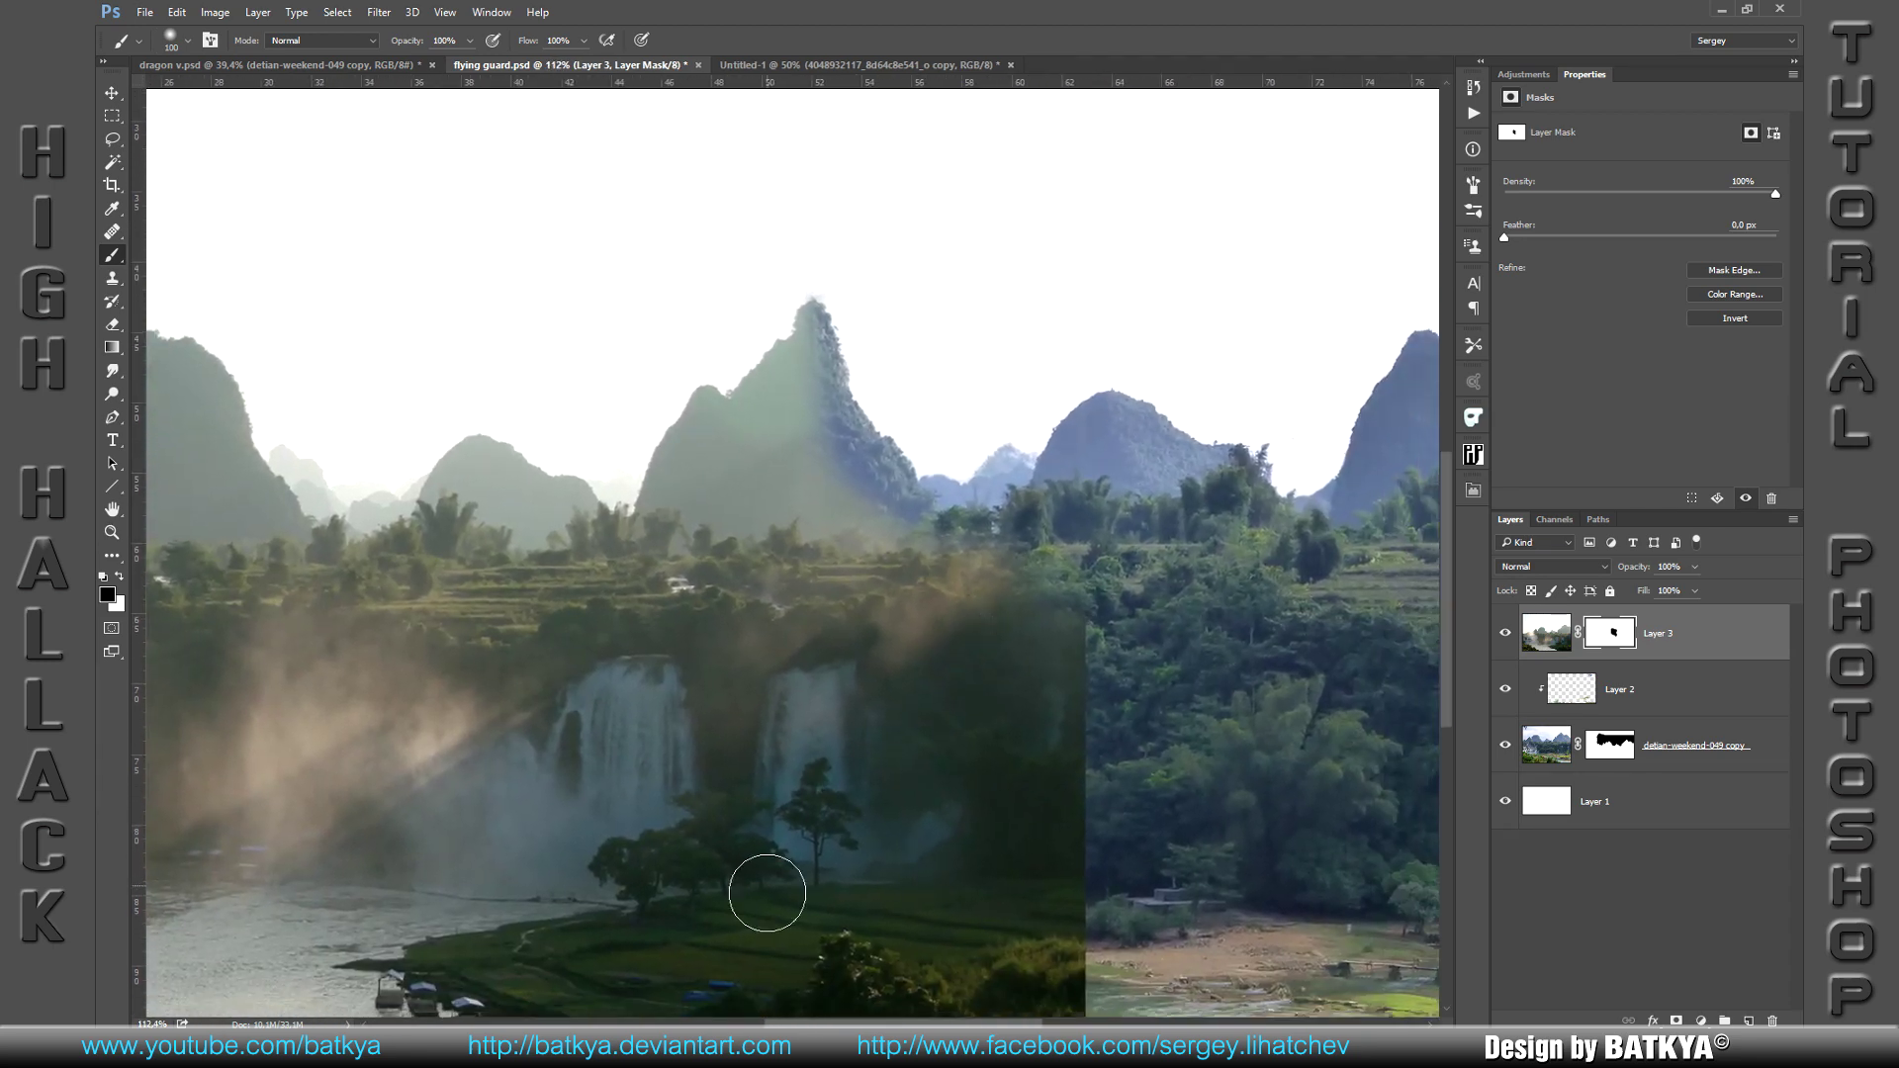
{"action": "mouse_move", "coordinate": [763, 890]}
{"action": "left_mouse_down"}
{"action": "mouse_move", "coordinate": [813, 740]}
{"action": "mouse_move", "coordinate": [830, 779]}
{"action": "mouse_move", "coordinate": [741, 721]}
{"action": "mouse_move", "coordinate": [847, 699]}
{"action": "mouse_move", "coordinate": [967, 517]}
{"action": "mouse_move", "coordinate": [1079, 747]}
{"action": "mouse_move", "coordinate": [1005, 848]}
{"action": "mouse_move", "coordinate": [742, 797]}
{"action": "mouse_move", "coordinate": [818, 788]}
{"action": "mouse_move", "coordinate": [435, 838]}
{"action": "mouse_move", "coordinate": [633, 821]}
{"action": "left_mouse_up"}
{"action": "left_click_drag", "start_coordinate": [593, 983], "coordinate": [780, 810]}
{"action": "mouse_move", "coordinate": [692, 722]}
{"action": "left_mouse_down"}
{"action": "mouse_move", "coordinate": [1286, 752]}
{"action": "mouse_move", "coordinate": [1342, 775]}
{"action": "left_mouse_up"}
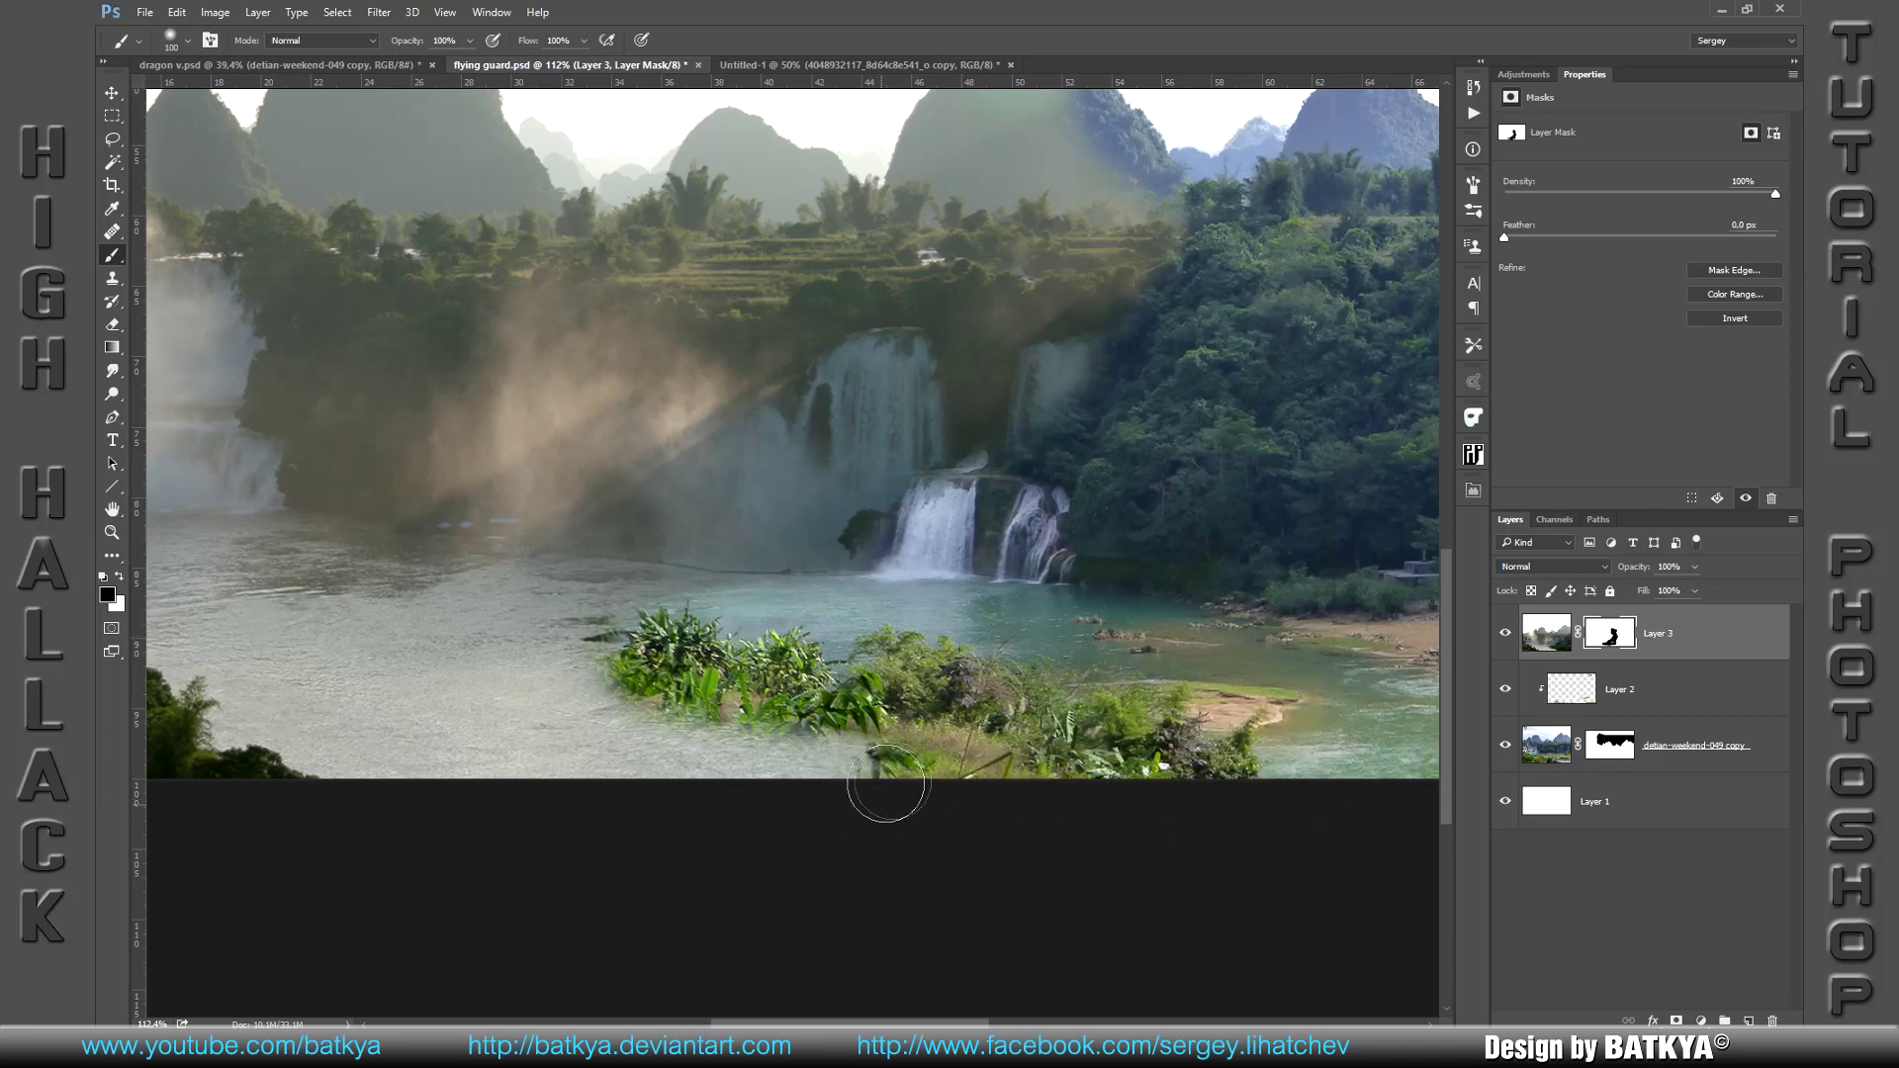
{"action": "left_click_drag", "start_coordinate": [960, 455], "coordinate": [821, 742]}
Step: Refine the mask around the rock ledge and waterfall at 20% opacity, then add Selective Color
{"action": "key", "text": "bracketleft"}
{"action": "key", "text": "bracketleft"}
{"action": "key", "text": "bracketleft"}
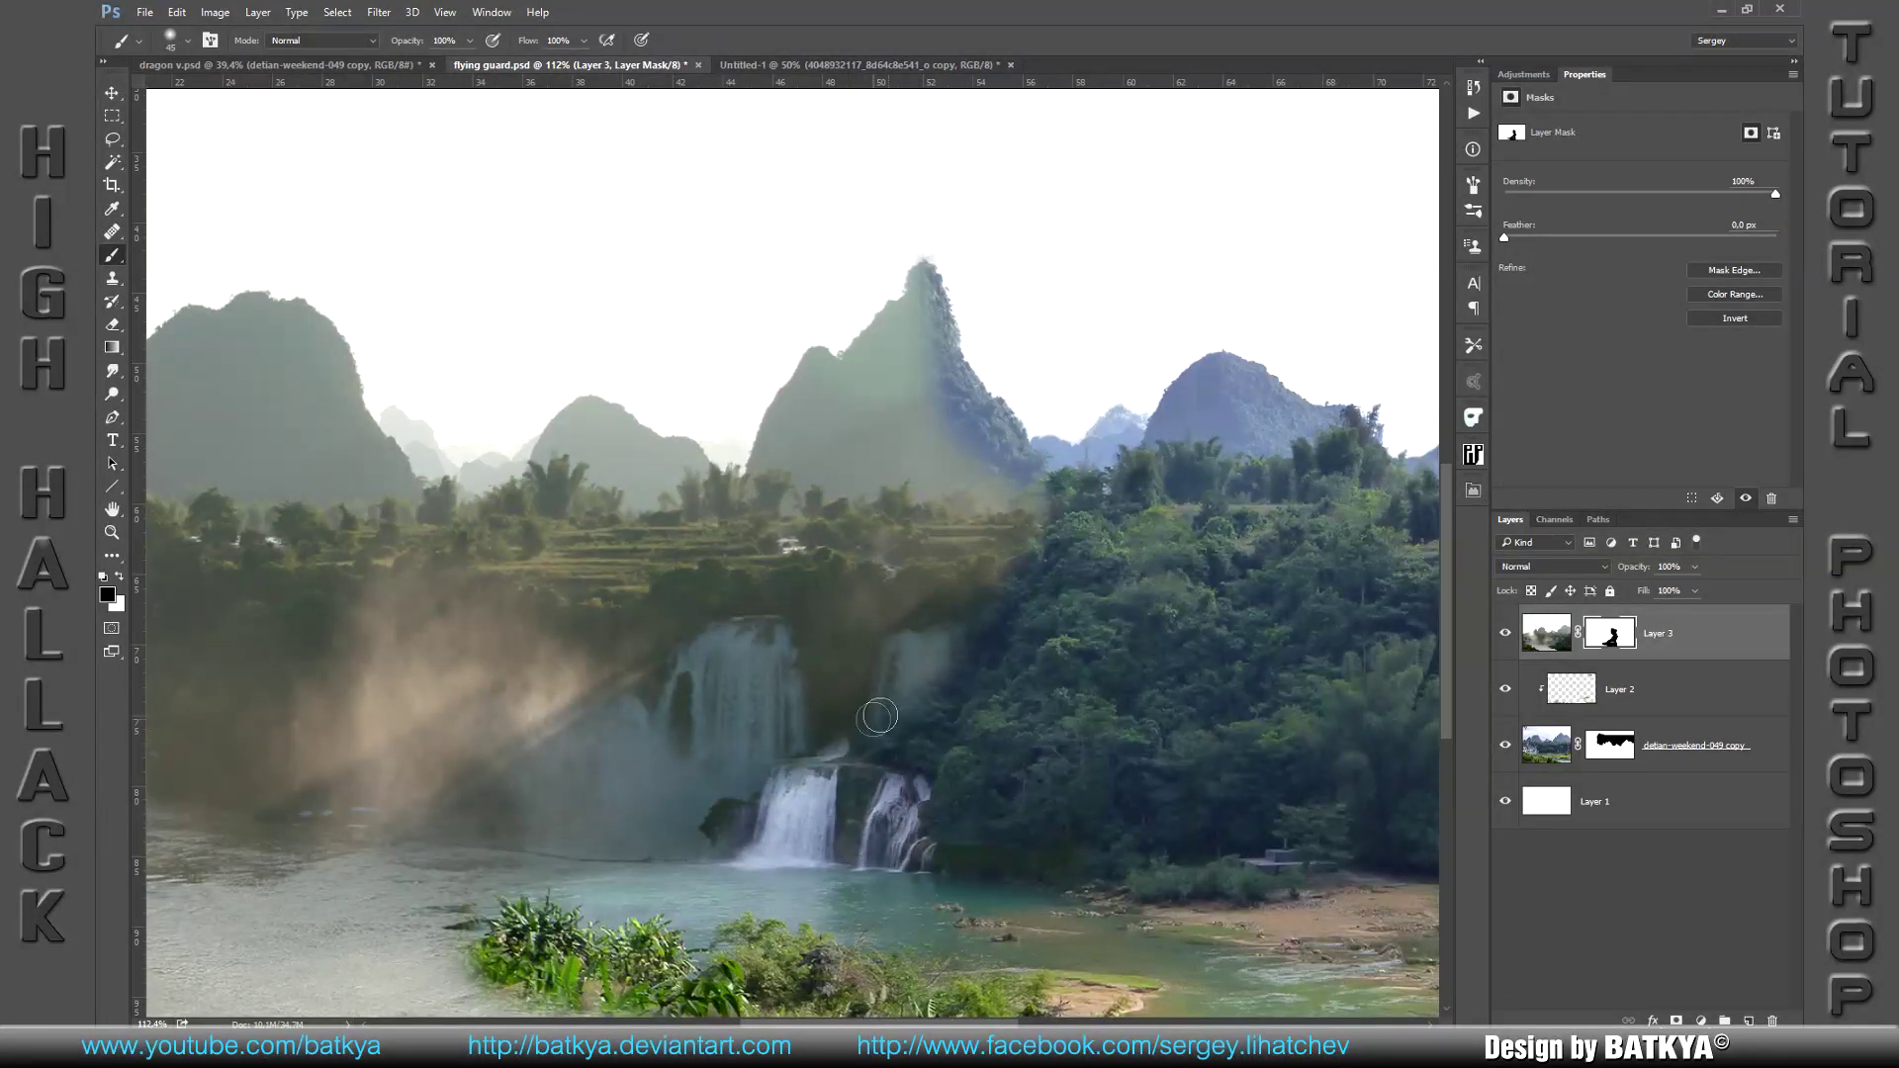
{"action": "mouse_move", "coordinate": [864, 741]}
{"action": "left_mouse_down"}
{"action": "mouse_move", "coordinate": [754, 746]}
{"action": "mouse_move", "coordinate": [741, 782]}
{"action": "mouse_move", "coordinate": [717, 692]}
{"action": "mouse_move", "coordinate": [712, 719]}
{"action": "mouse_move", "coordinate": [761, 657]}
{"action": "mouse_move", "coordinate": [781, 712]}
{"action": "mouse_move", "coordinate": [816, 633]}
{"action": "mouse_move", "coordinate": [821, 698]}
{"action": "mouse_move", "coordinate": [841, 599]}
{"action": "mouse_move", "coordinate": [835, 697]}
{"action": "mouse_move", "coordinate": [875, 628]}
{"action": "mouse_move", "coordinate": [905, 692]}
{"action": "mouse_move", "coordinate": [964, 648]}
{"action": "mouse_move", "coordinate": [860, 633]}
{"action": "mouse_move", "coordinate": [960, 584]}
{"action": "mouse_move", "coordinate": [917, 597]}
{"action": "left_mouse_up"}
{"action": "key", "text": "bracketright"}
{"action": "key", "text": "bracketright"}
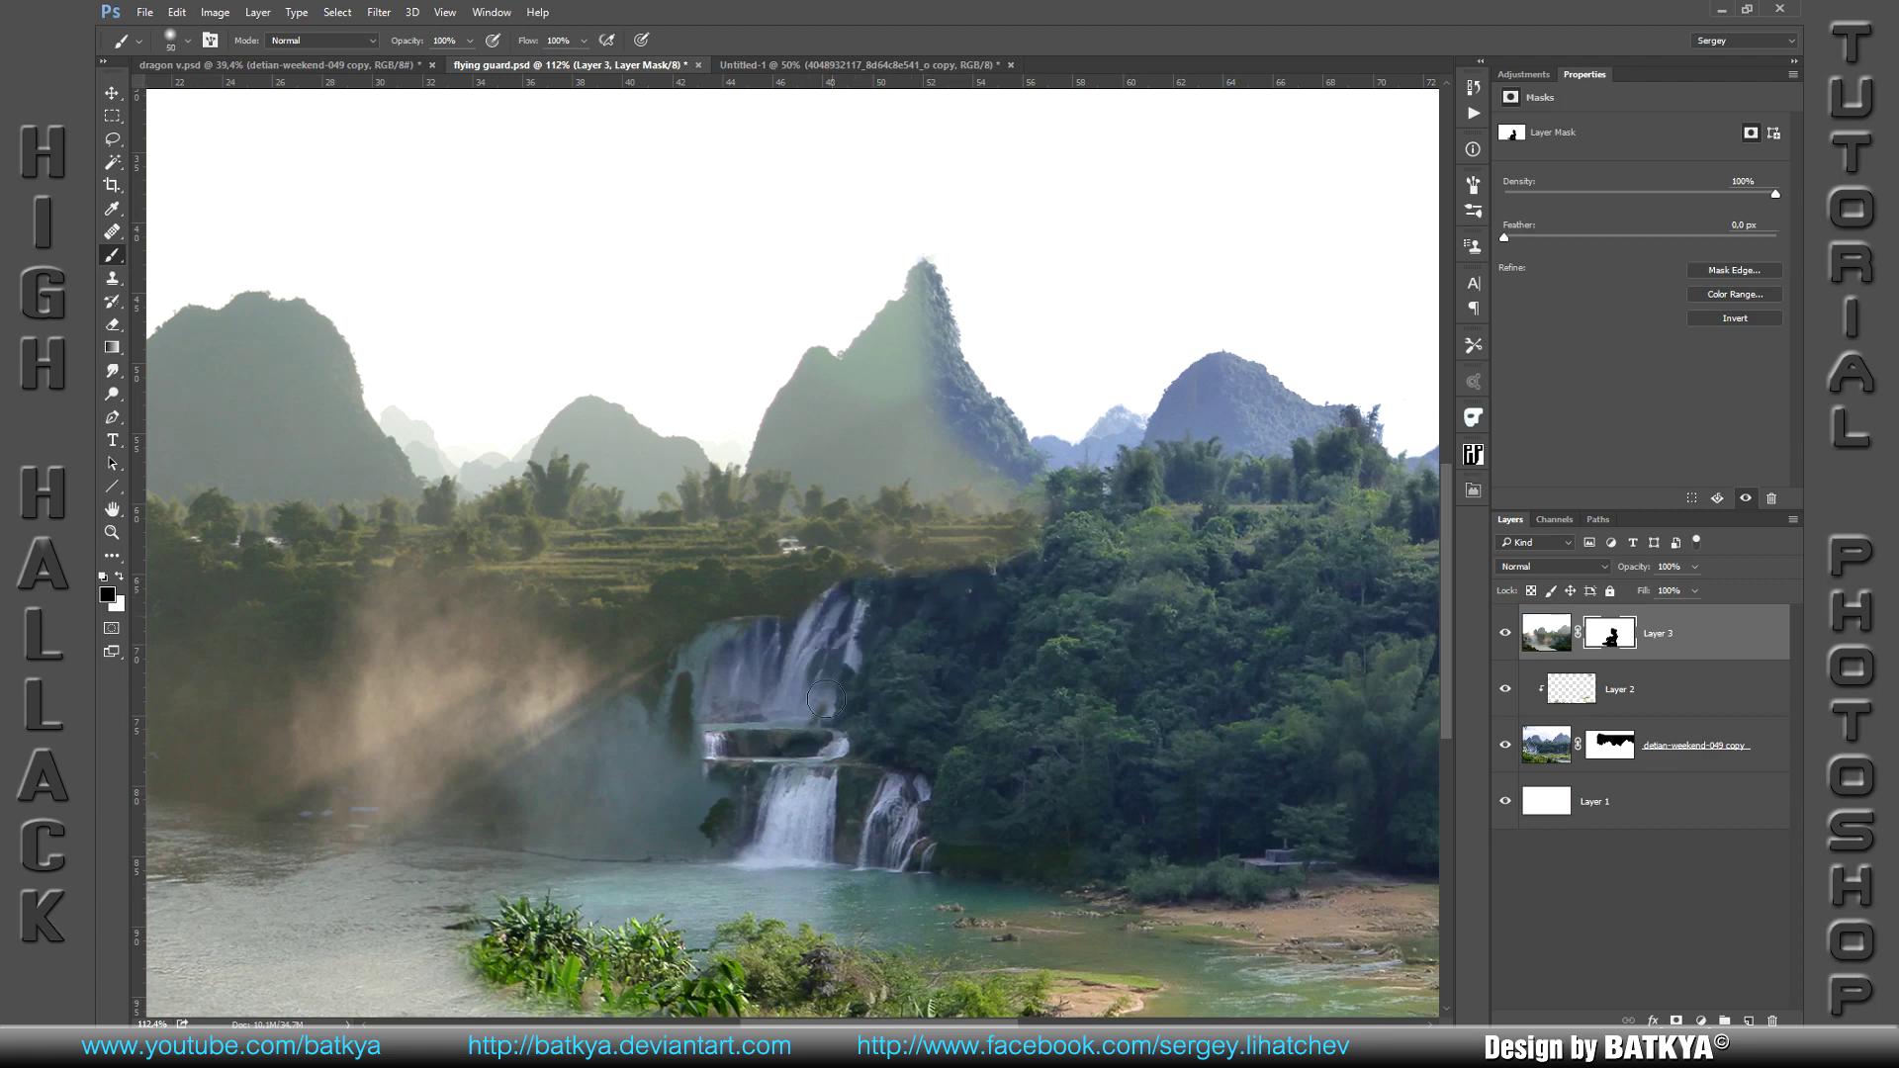
{"action": "mouse_move", "coordinate": [730, 668]}
{"action": "left_mouse_down"}
{"action": "mouse_move", "coordinate": [704, 744]}
{"action": "mouse_move", "coordinate": [720, 821]}
{"action": "mouse_move", "coordinate": [814, 772]}
{"action": "mouse_move", "coordinate": [751, 823]}
{"action": "left_mouse_up"}
{"action": "key", "text": "2"}
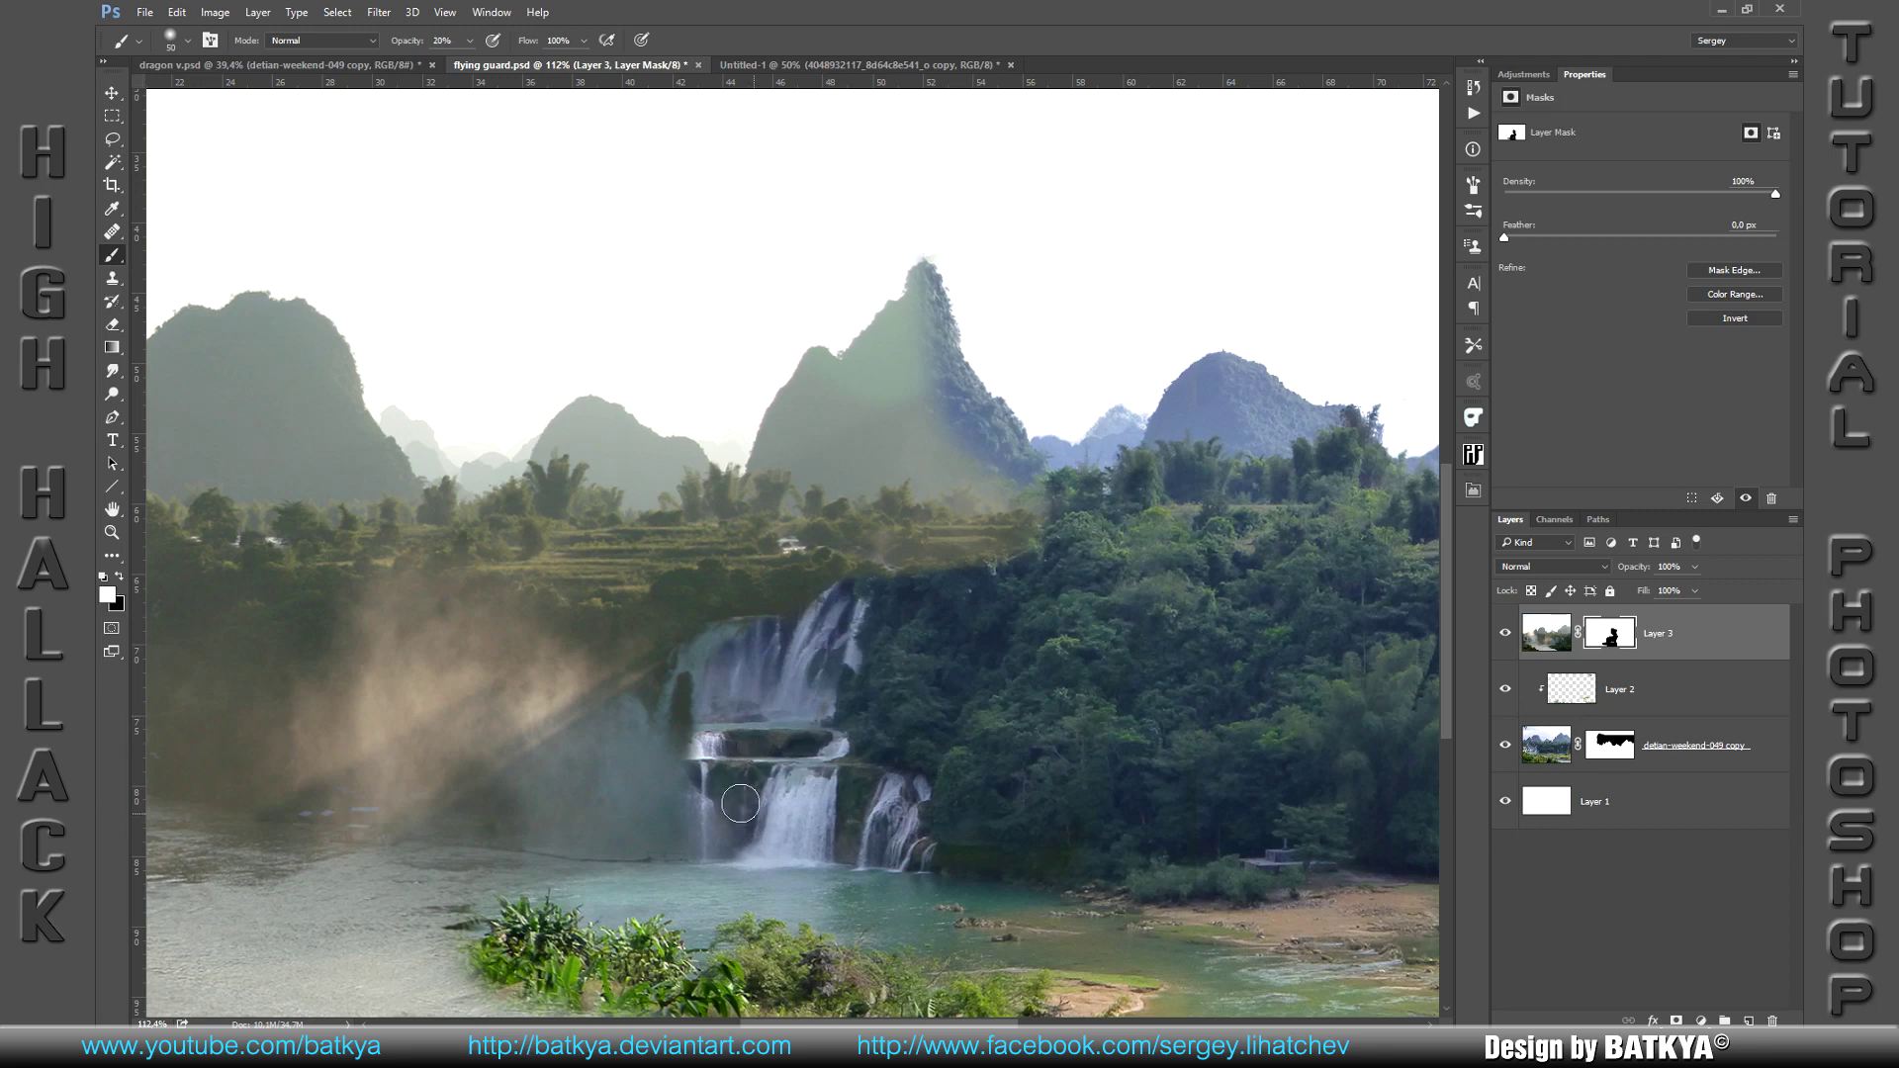
{"action": "mouse_move", "coordinate": [707, 731]}
{"action": "left_mouse_down"}
{"action": "mouse_move", "coordinate": [698, 826]}
{"action": "mouse_move", "coordinate": [707, 796]}
{"action": "mouse_move", "coordinate": [731, 837]}
{"action": "mouse_move", "coordinate": [730, 793]}
{"action": "mouse_move", "coordinate": [698, 761]}
{"action": "mouse_move", "coordinate": [690, 811]}
{"action": "mouse_move", "coordinate": [668, 791]}
{"action": "mouse_move", "coordinate": [684, 727]}
{"action": "mouse_move", "coordinate": [667, 836]}
{"action": "mouse_move", "coordinate": [668, 803]}
{"action": "mouse_move", "coordinate": [756, 791]}
{"action": "mouse_move", "coordinate": [693, 746]}
{"action": "mouse_move", "coordinate": [850, 746]}
{"action": "left_mouse_up"}
{"action": "key", "text": "x"}
{"action": "mouse_move", "coordinate": [698, 739]}
{"action": "left_mouse_down"}
{"action": "mouse_move", "coordinate": [736, 643]}
{"action": "mouse_move", "coordinate": [704, 692]}
{"action": "mouse_move", "coordinate": [763, 634]}
{"action": "mouse_move", "coordinate": [761, 697]}
{"action": "mouse_move", "coordinate": [841, 640]}
{"action": "mouse_move", "coordinate": [856, 772]}
{"action": "mouse_move", "coordinate": [828, 794]}
{"action": "left_mouse_up"}
{"action": "key", "text": "ctrl+2"}
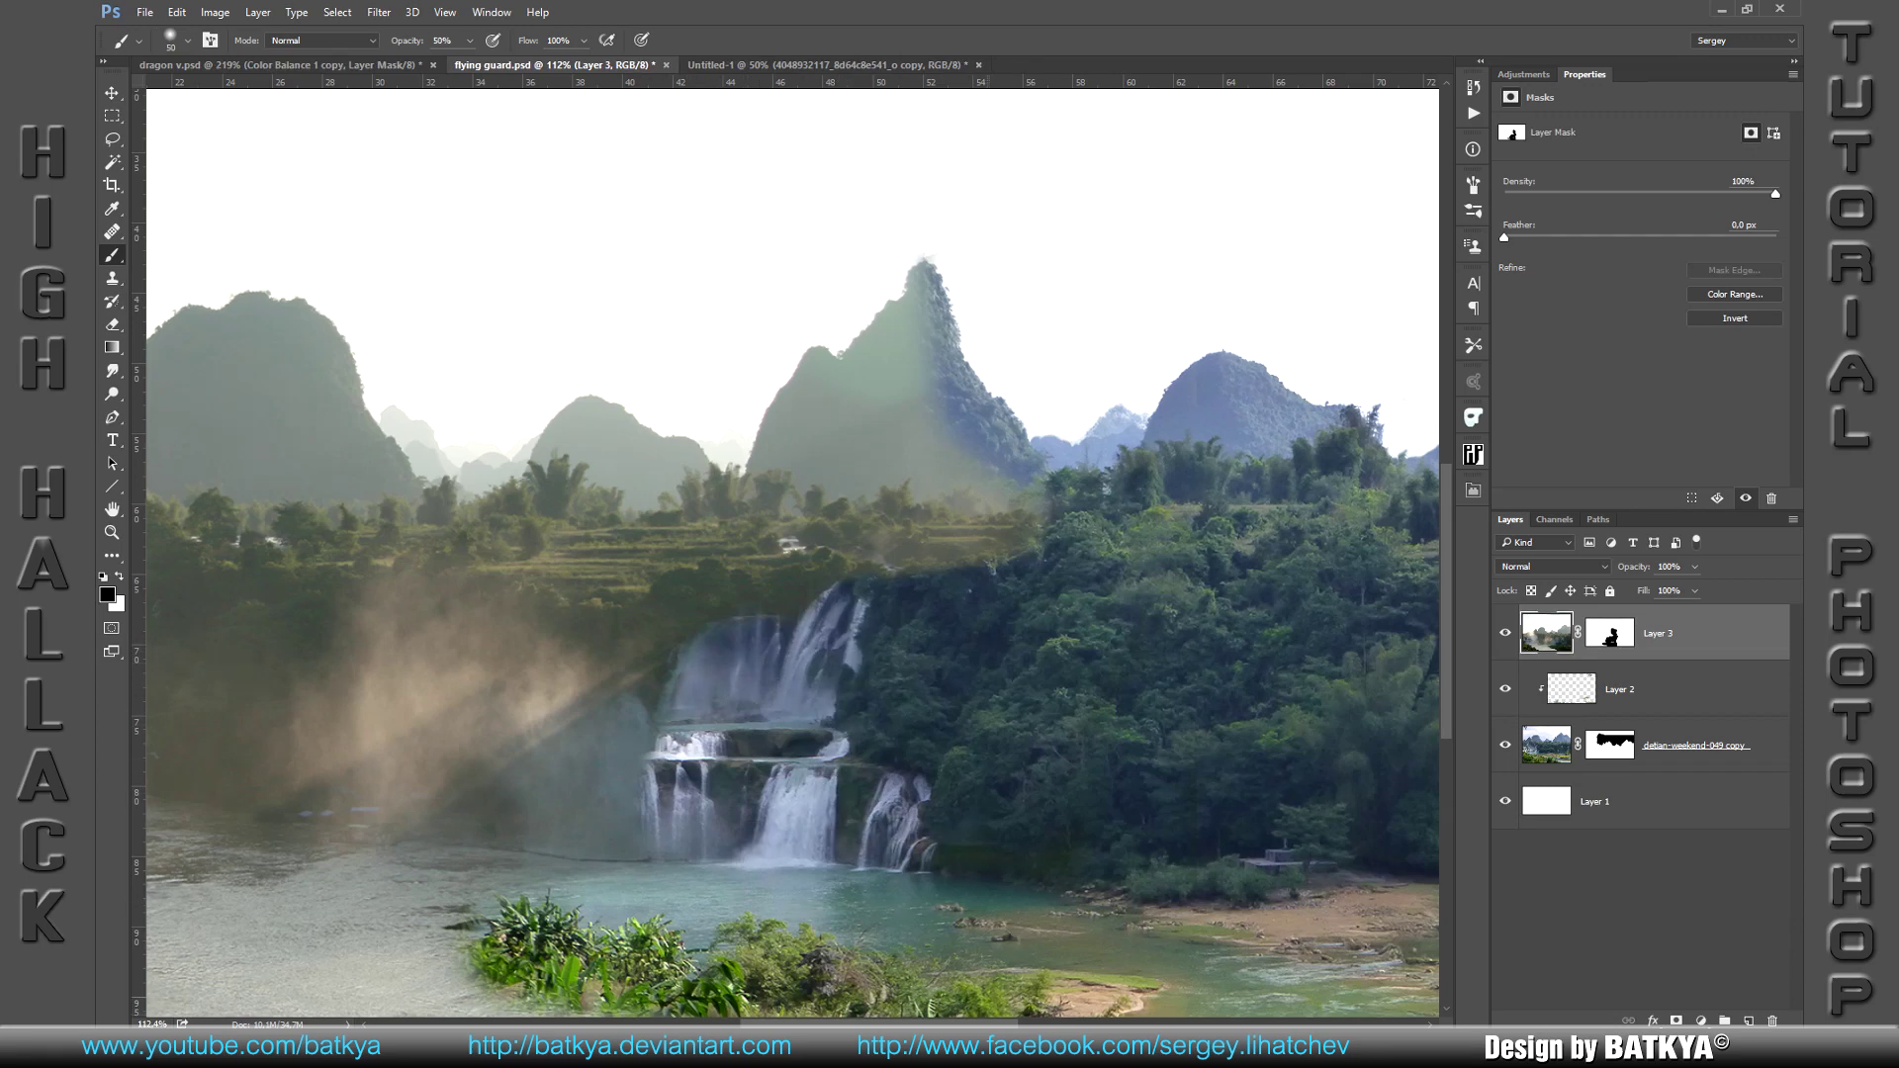
{"action": "left_click", "coordinate": [1701, 1019]}
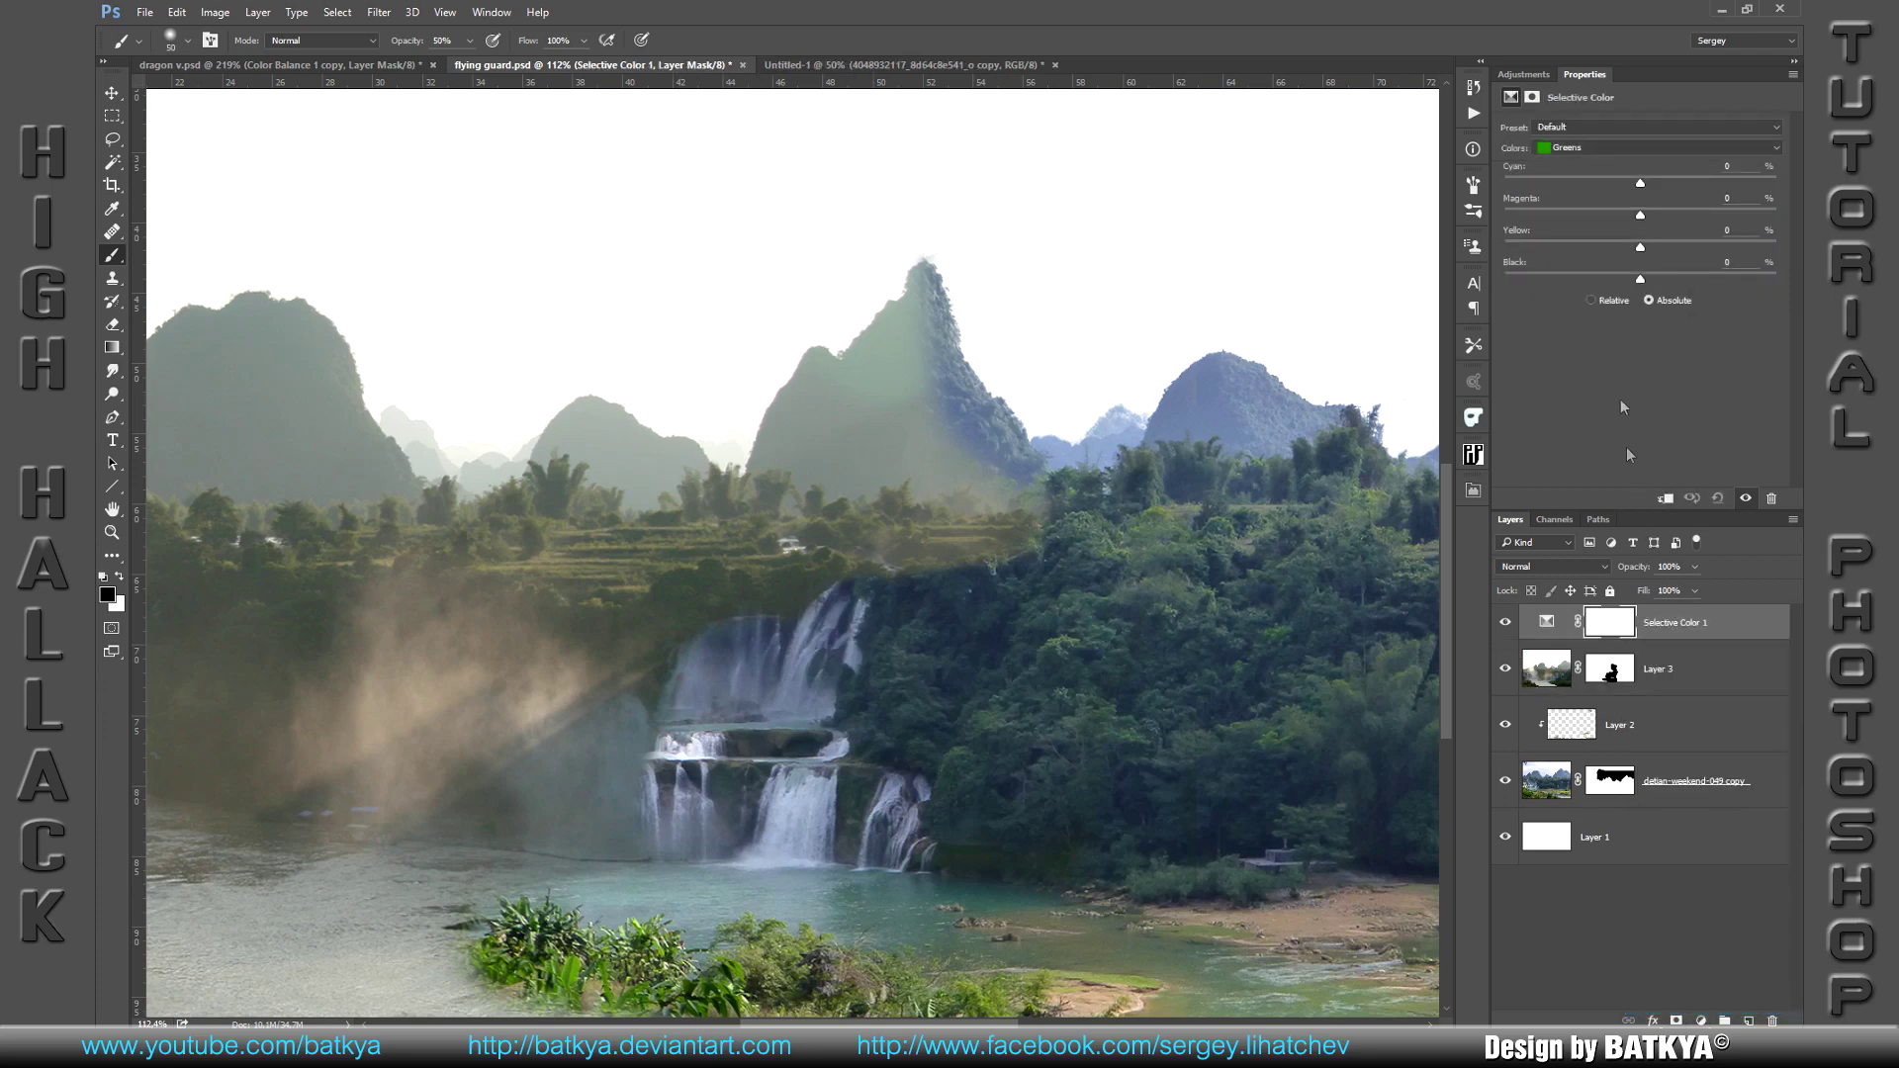
Step: Clip Selective Color 1 to Layer 3, tweak Greens, and reduce cyan, yellow and black in Blues
{"action": "left_click", "coordinate": [1665, 497]}
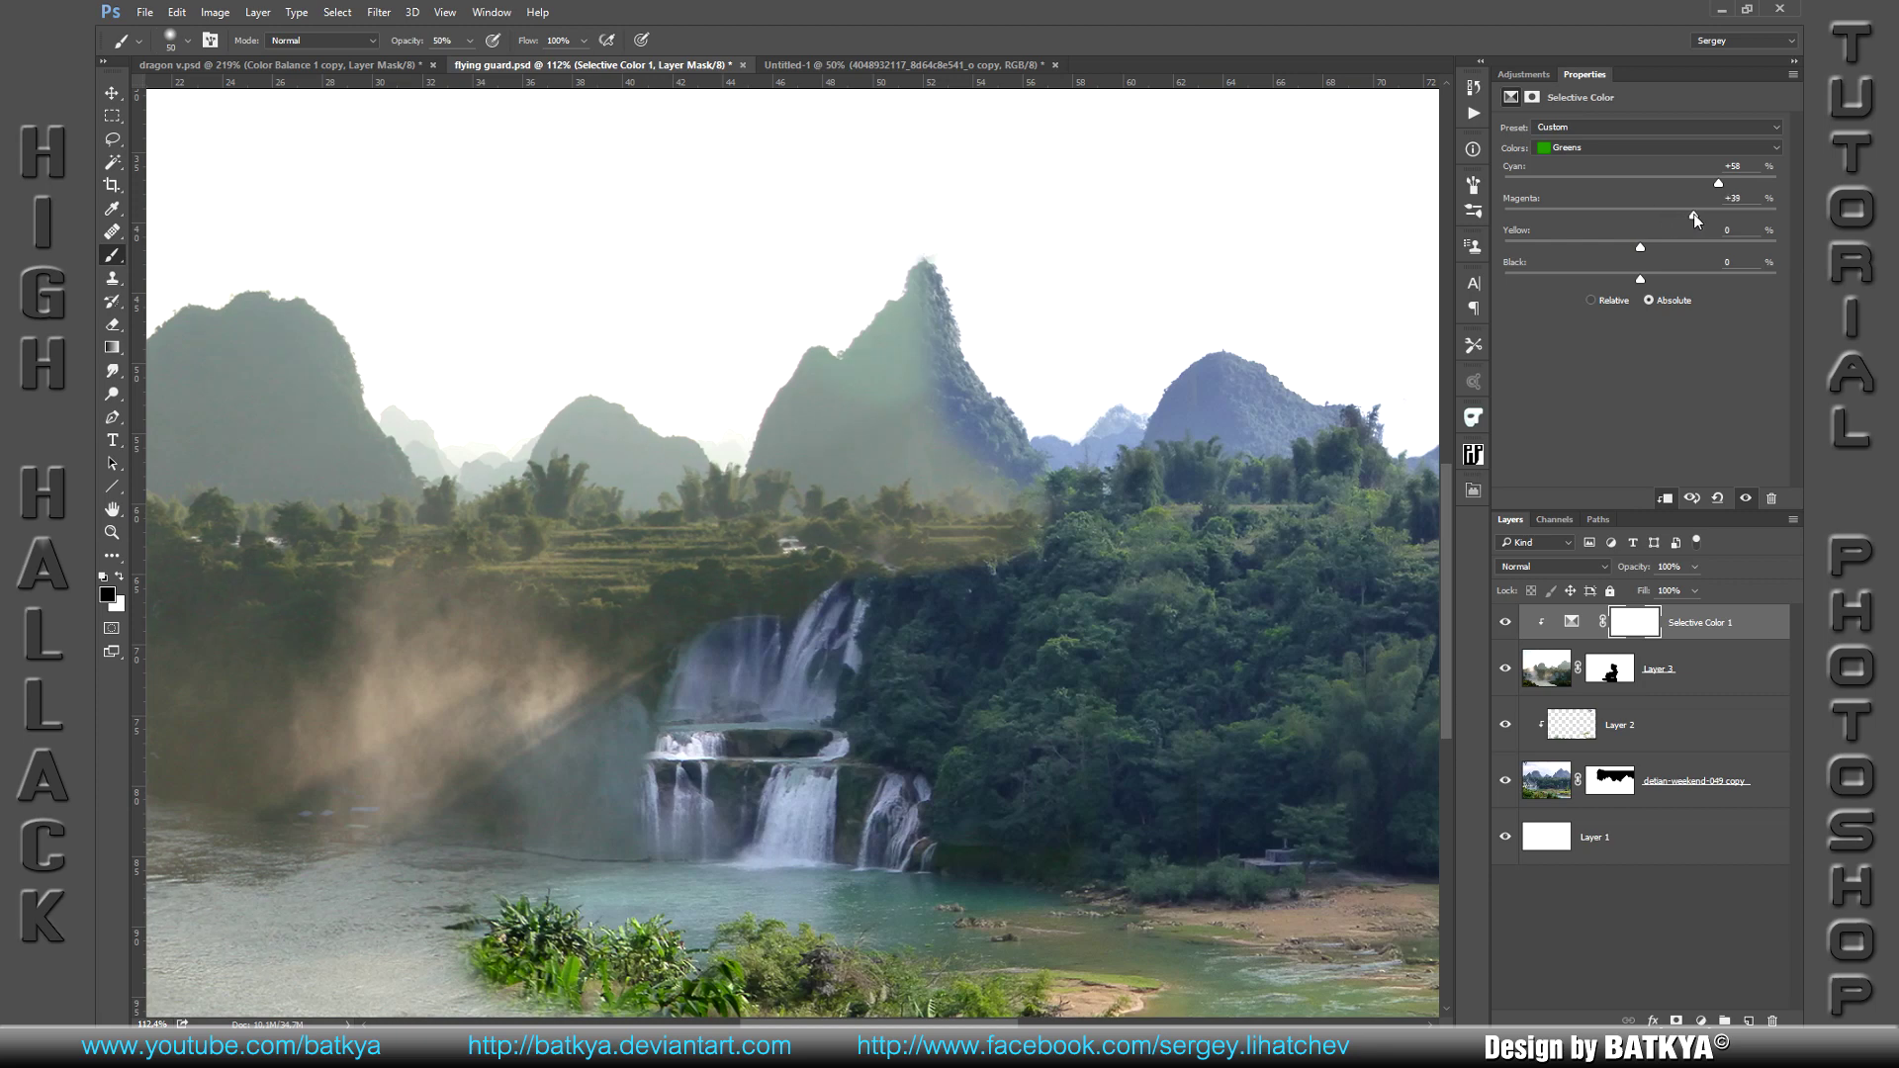
{"action": "left_click_drag", "start_coordinate": [1641, 248], "coordinate": [1627, 254]}
{"action": "left_click", "coordinate": [1599, 146]}
{"action": "left_click", "coordinate": [1592, 132]}
{"action": "left_click", "coordinate": [1638, 149]}
{"action": "left_click", "coordinate": [1622, 219]}
{"action": "left_click", "coordinate": [1700, 1020]}
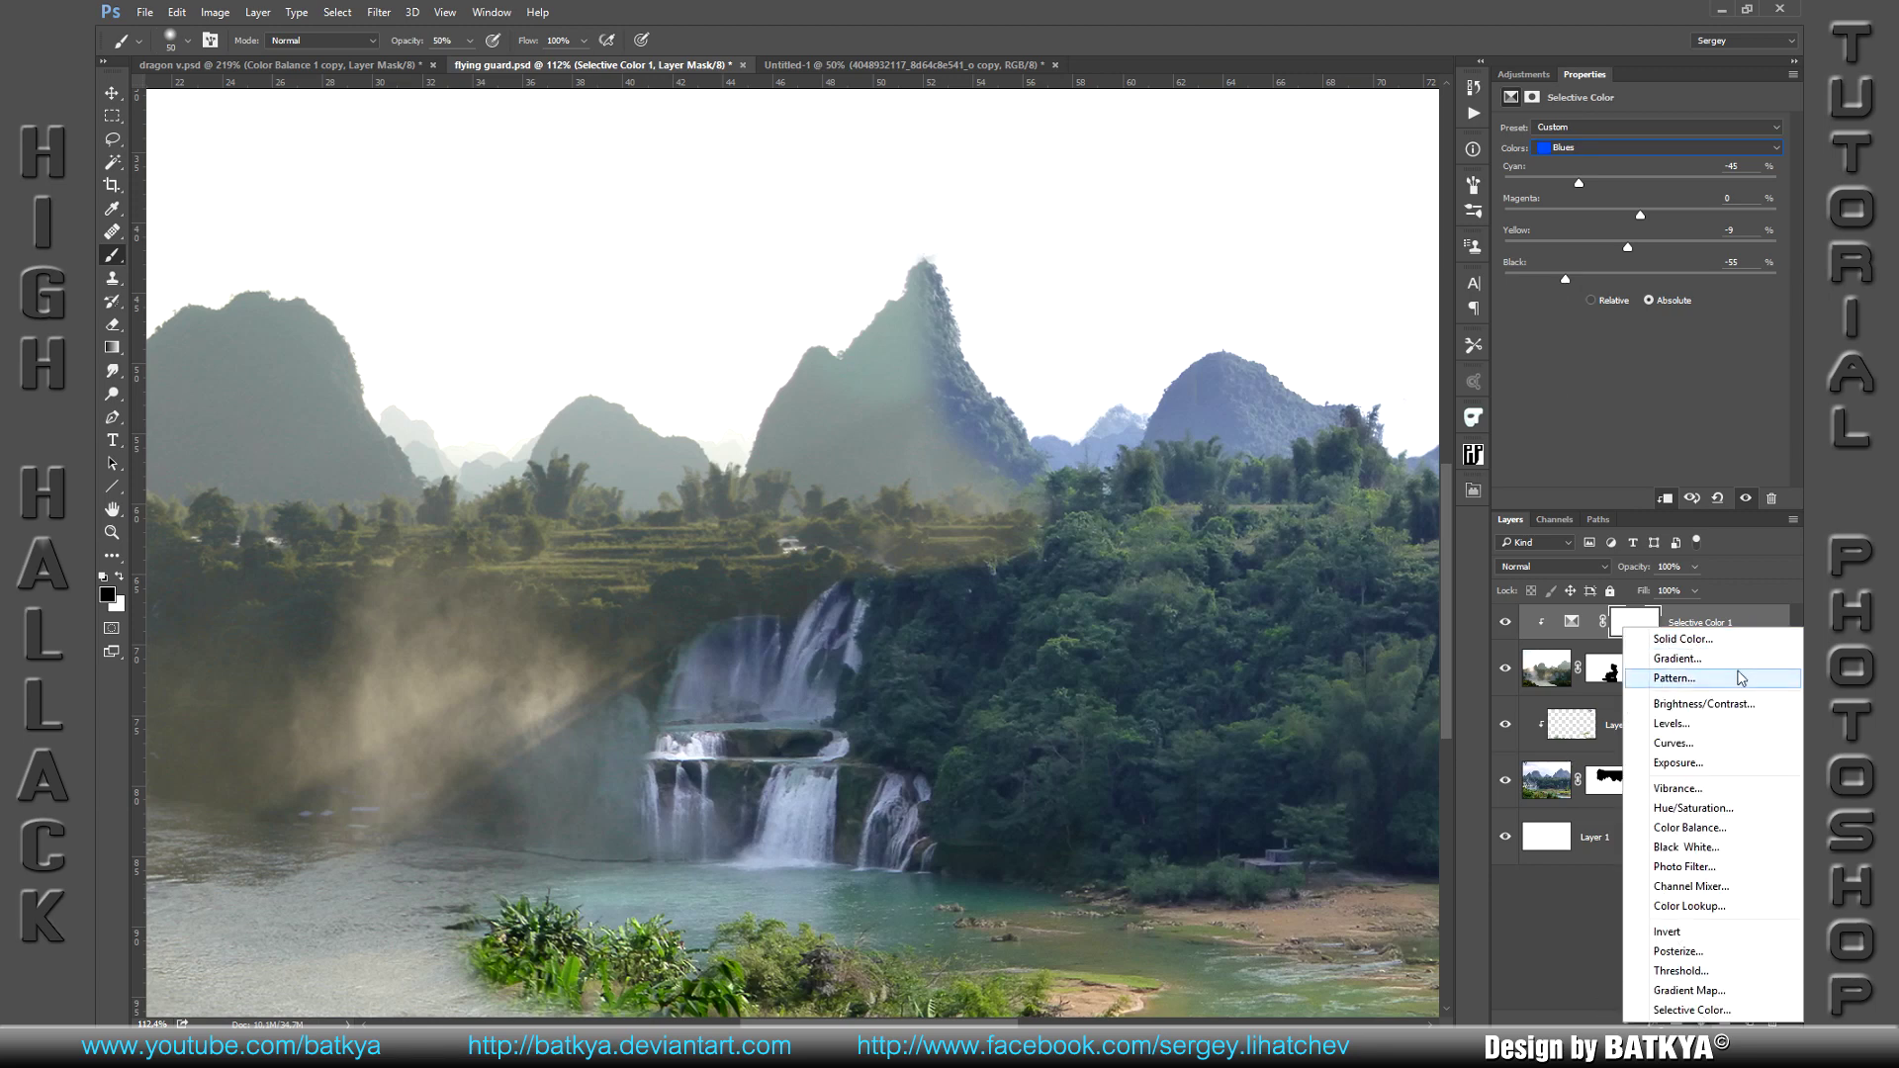
Step: Add a clipped Color Balance layer adjusting Shadows and shifting Midtones slightly toward cyan
{"action": "left_click", "coordinate": [1681, 829]}
{"action": "left_click", "coordinate": [1667, 499]}
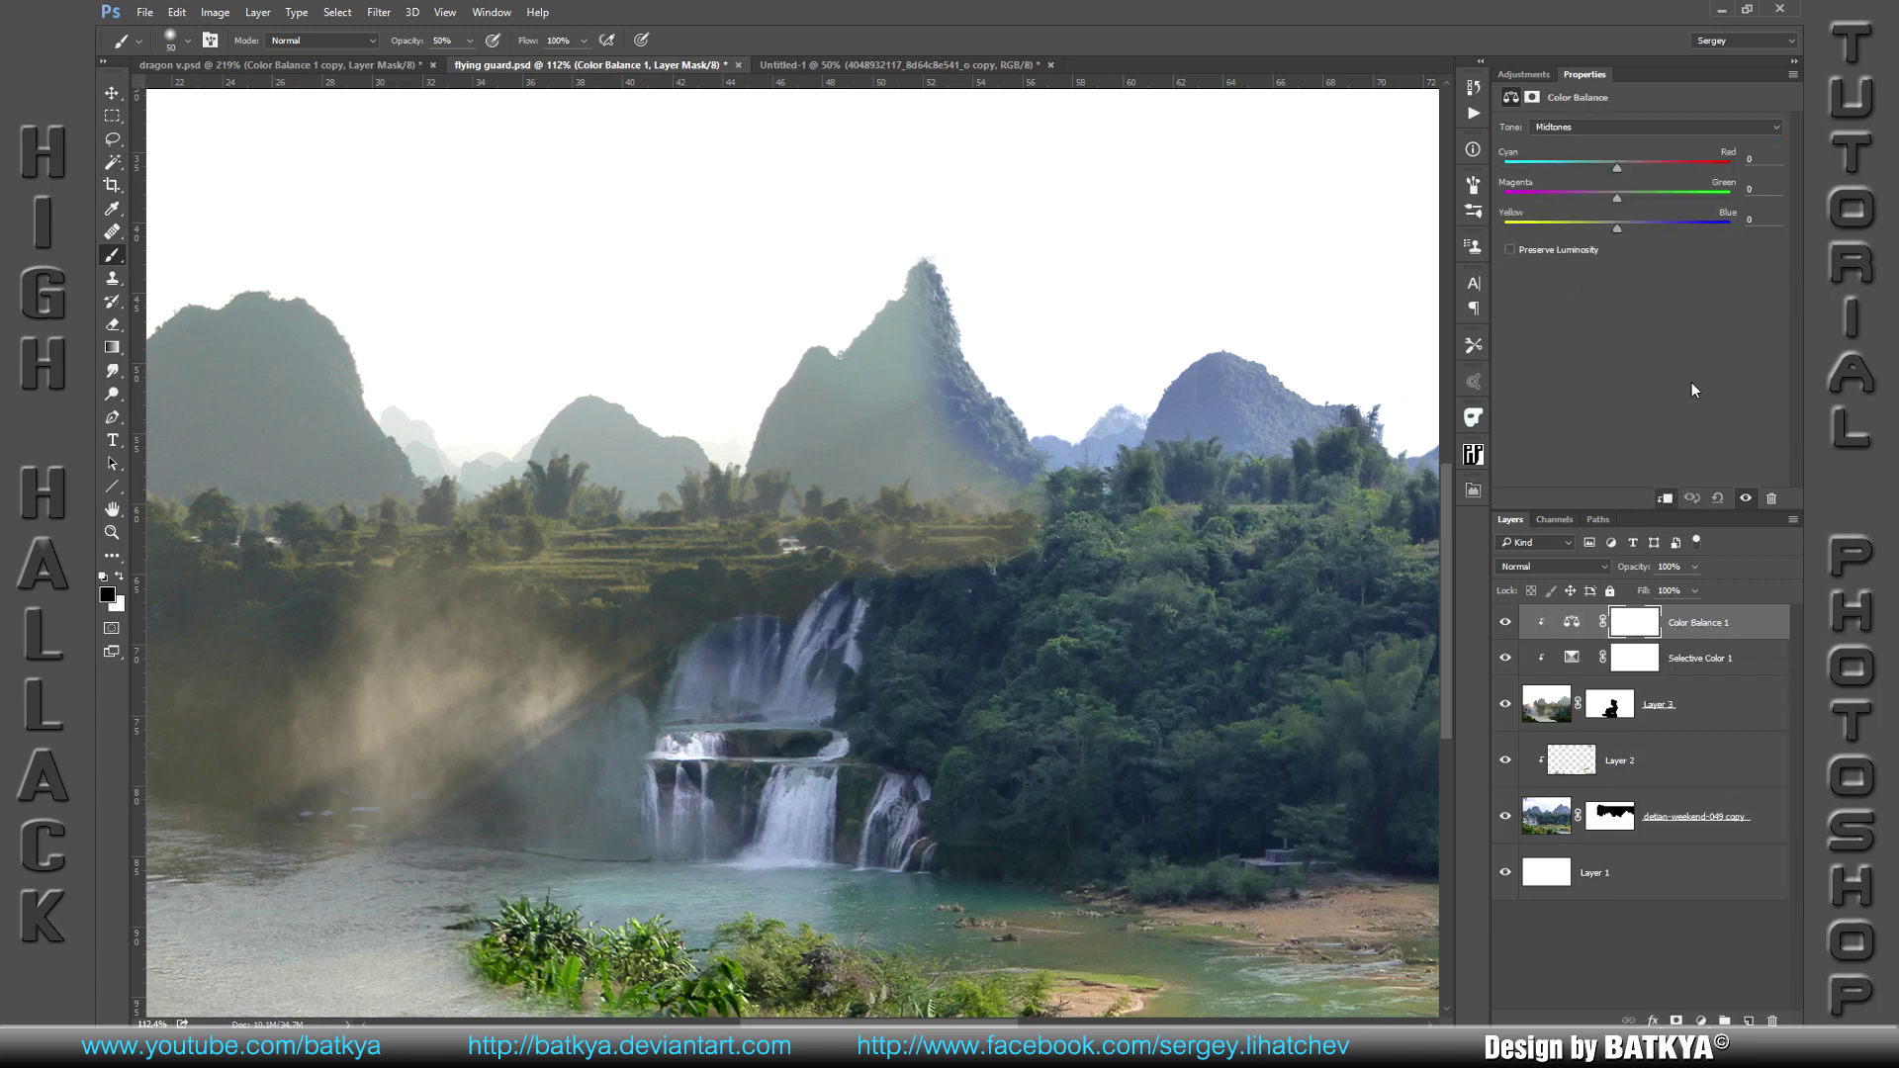
{"action": "left_click", "coordinate": [1610, 127]}
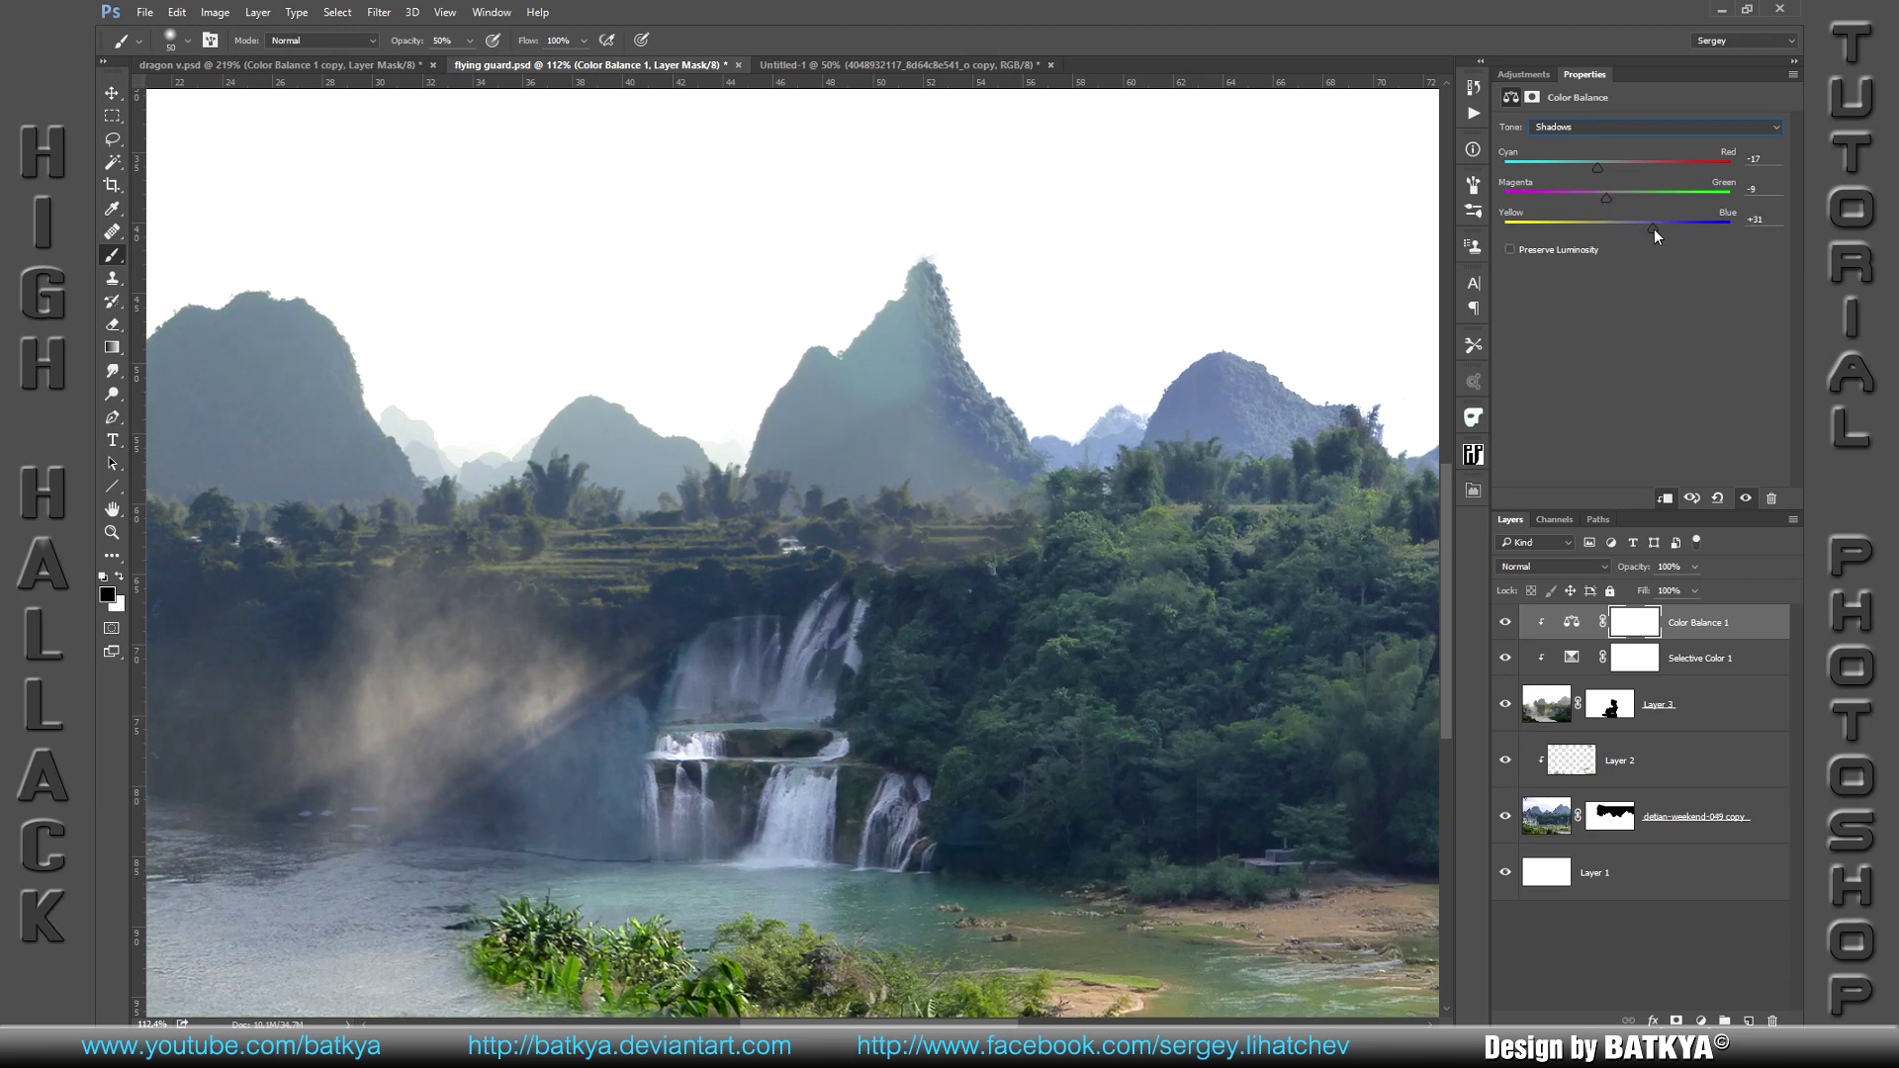
{"action": "left_click", "coordinate": [1622, 127]}
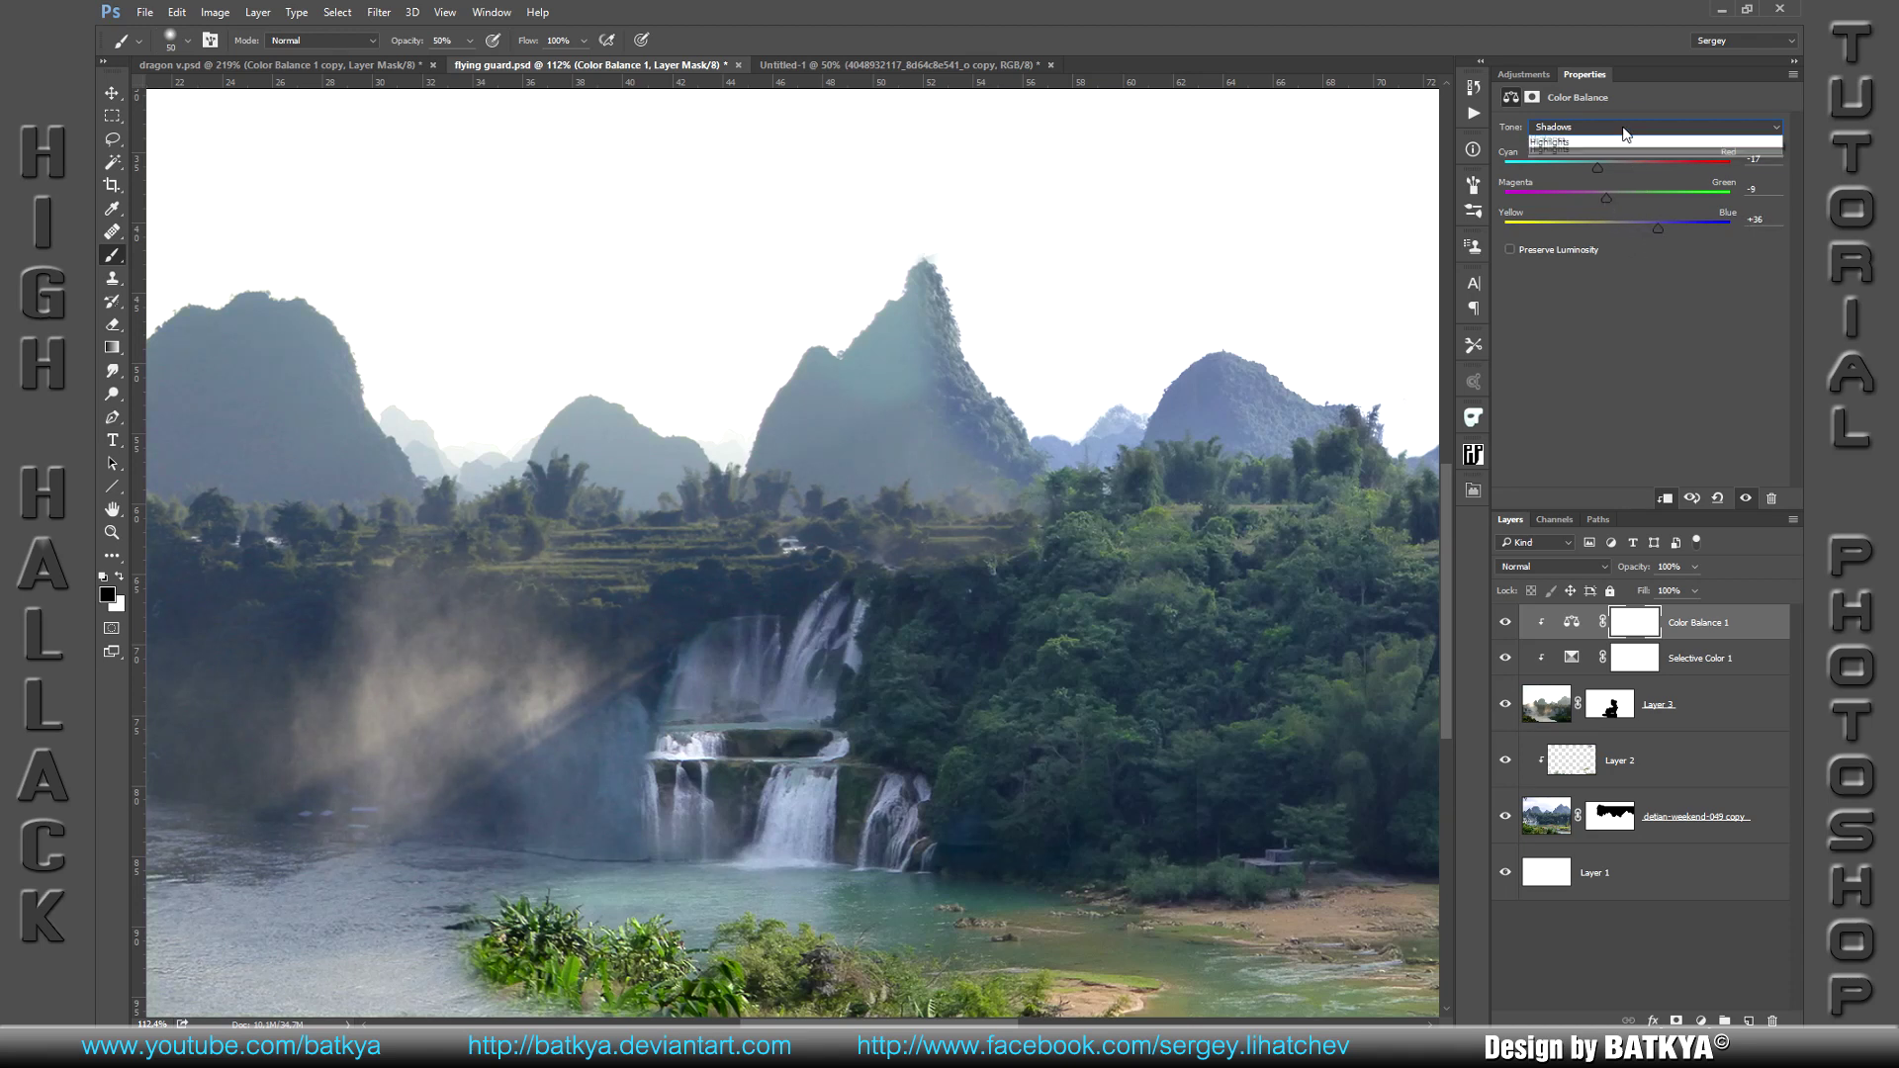
{"action": "left_click", "coordinate": [1623, 144]}
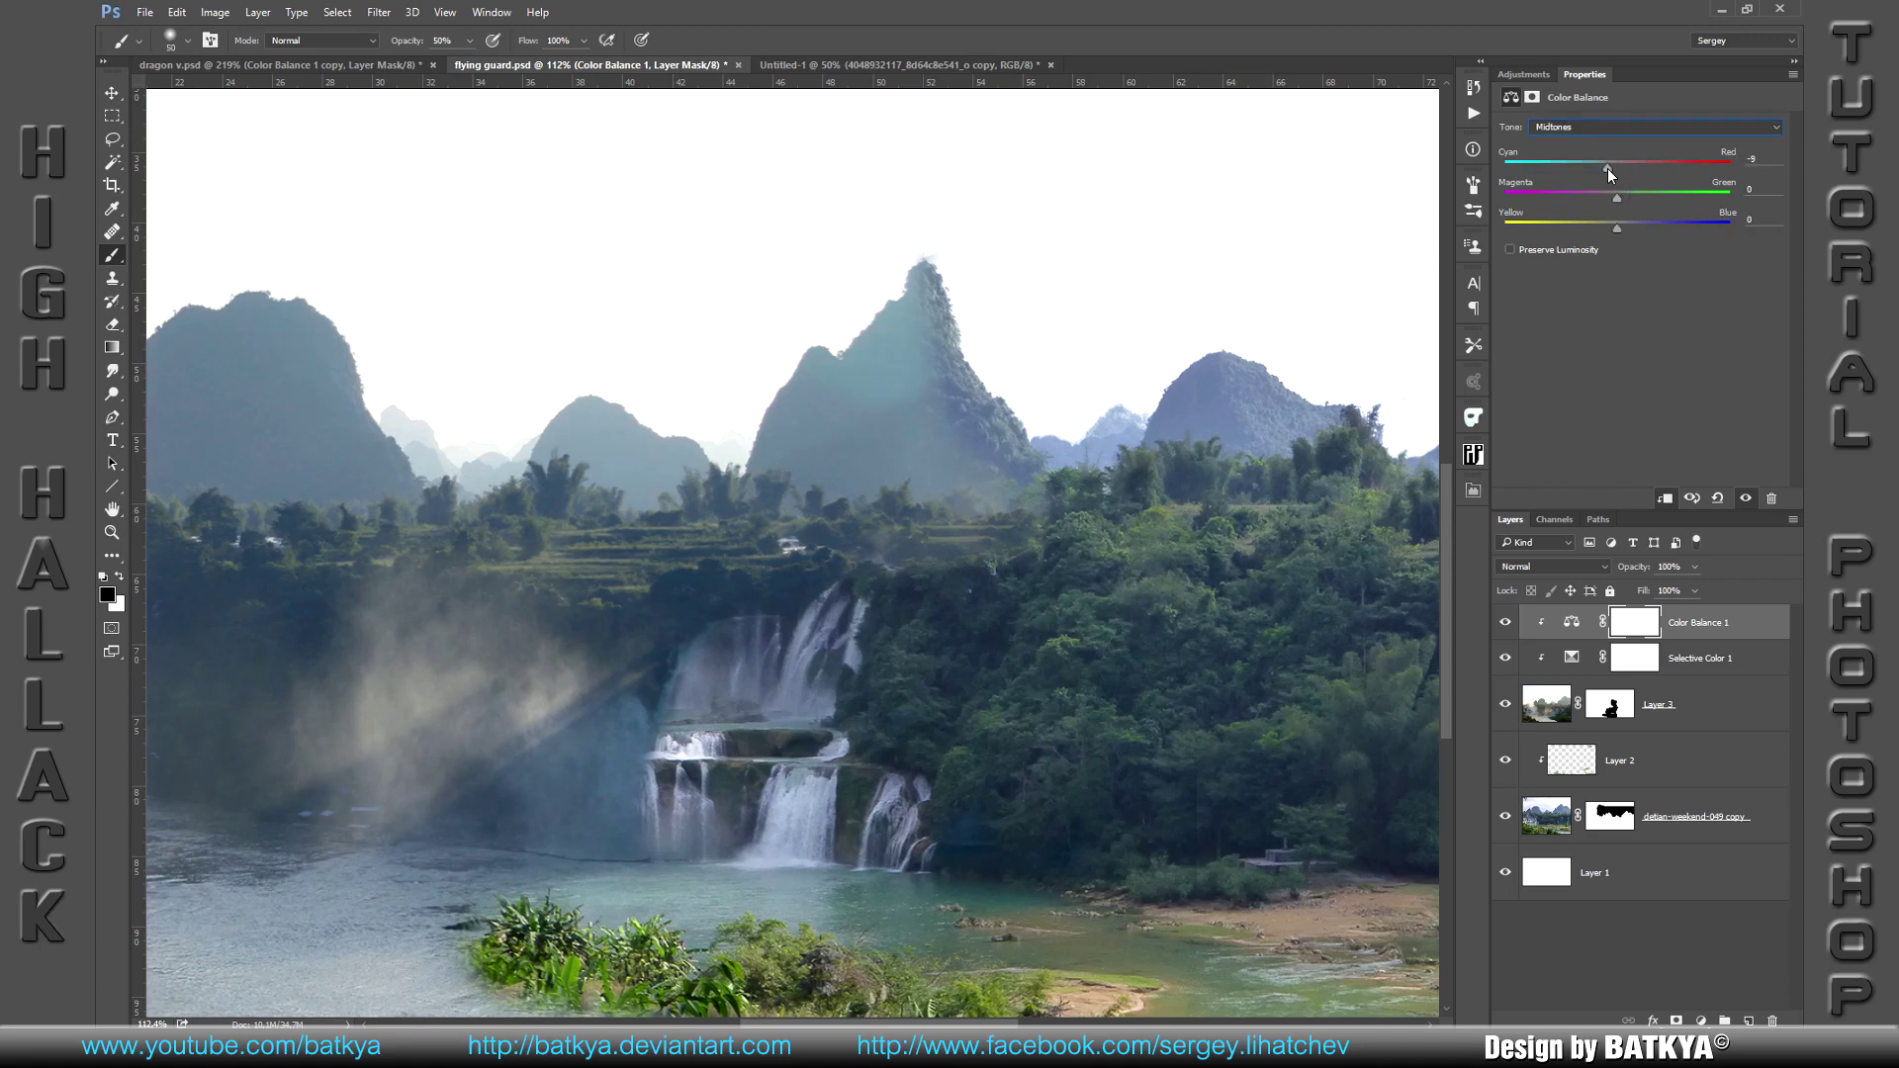
{"action": "left_click", "coordinate": [1571, 621]}
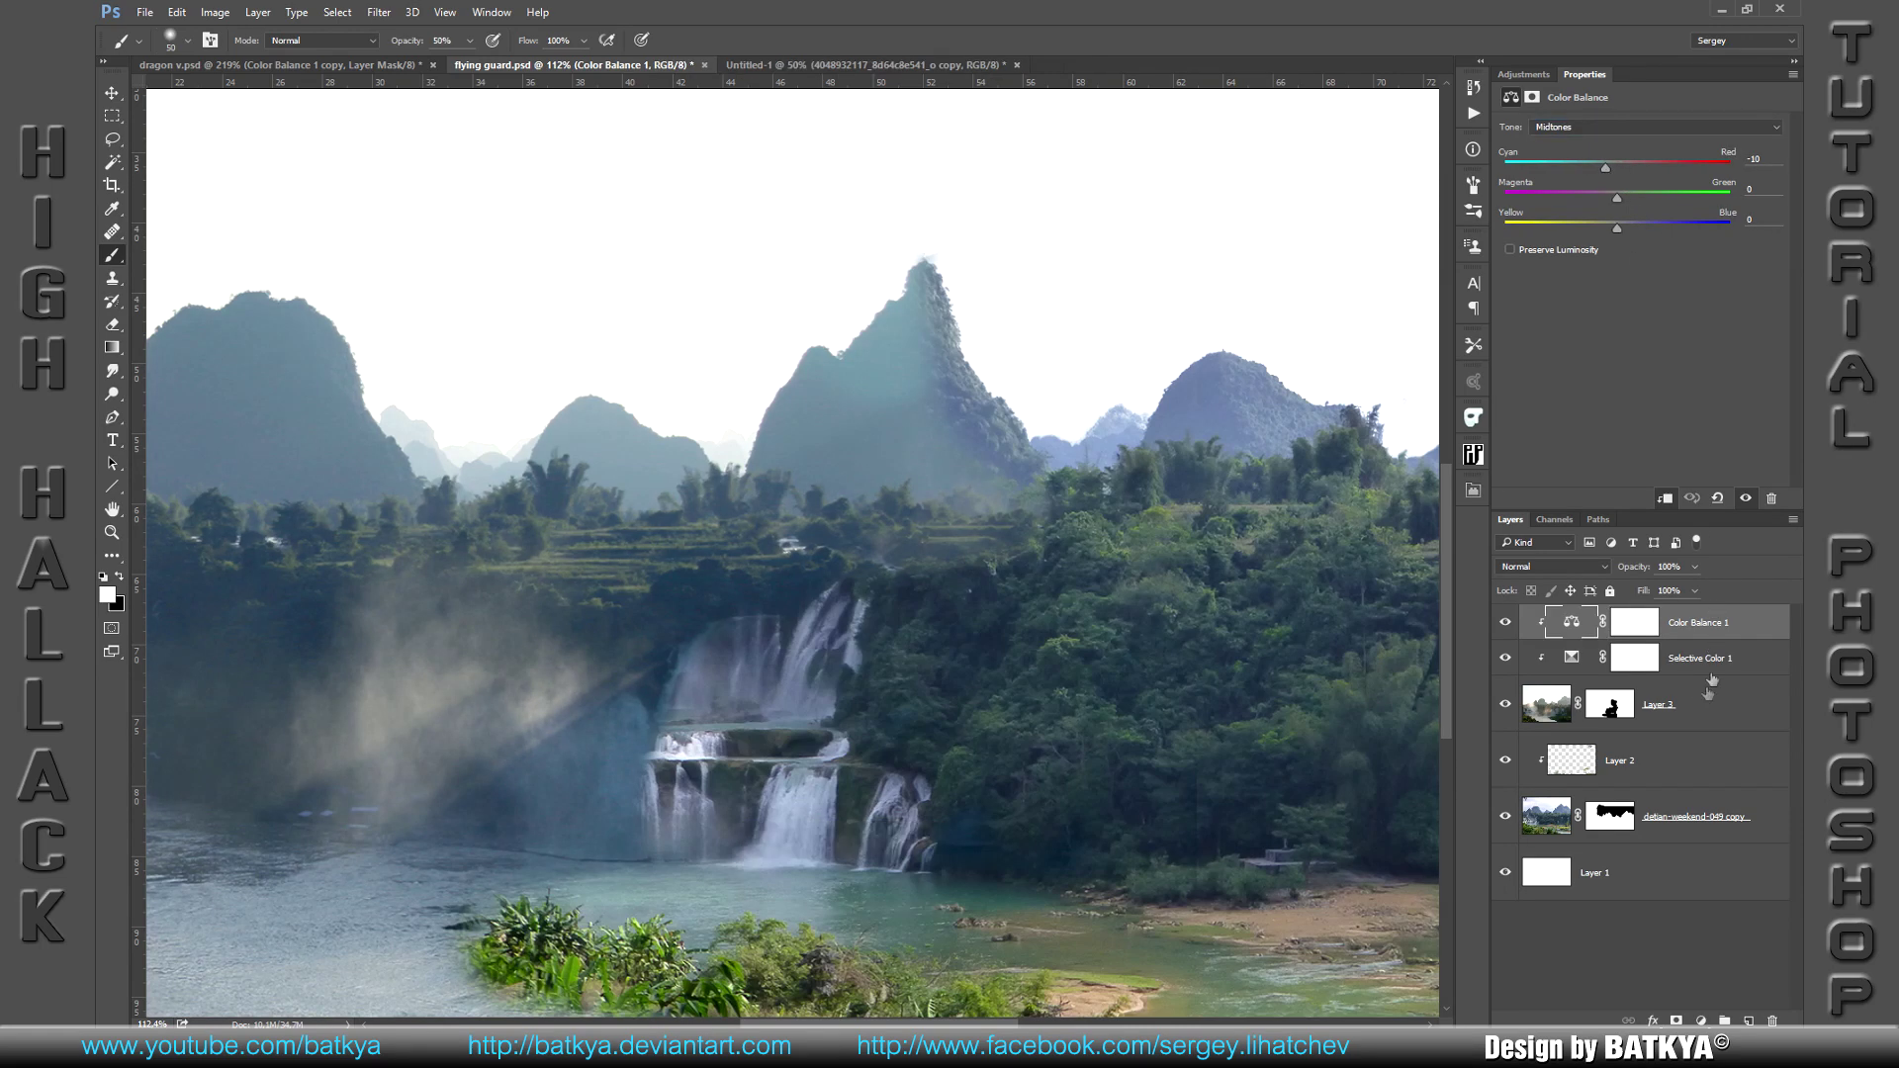
Step: Create Layer 4 clipped to Layer 3 and fill a lasso area above the peak with white
{"action": "left_click", "coordinate": [1698, 703]}
{"action": "left_click", "coordinate": [1749, 1020]}
{"action": "key", "text": "ctrl+alt+g"}
{"action": "key", "text": "l"}
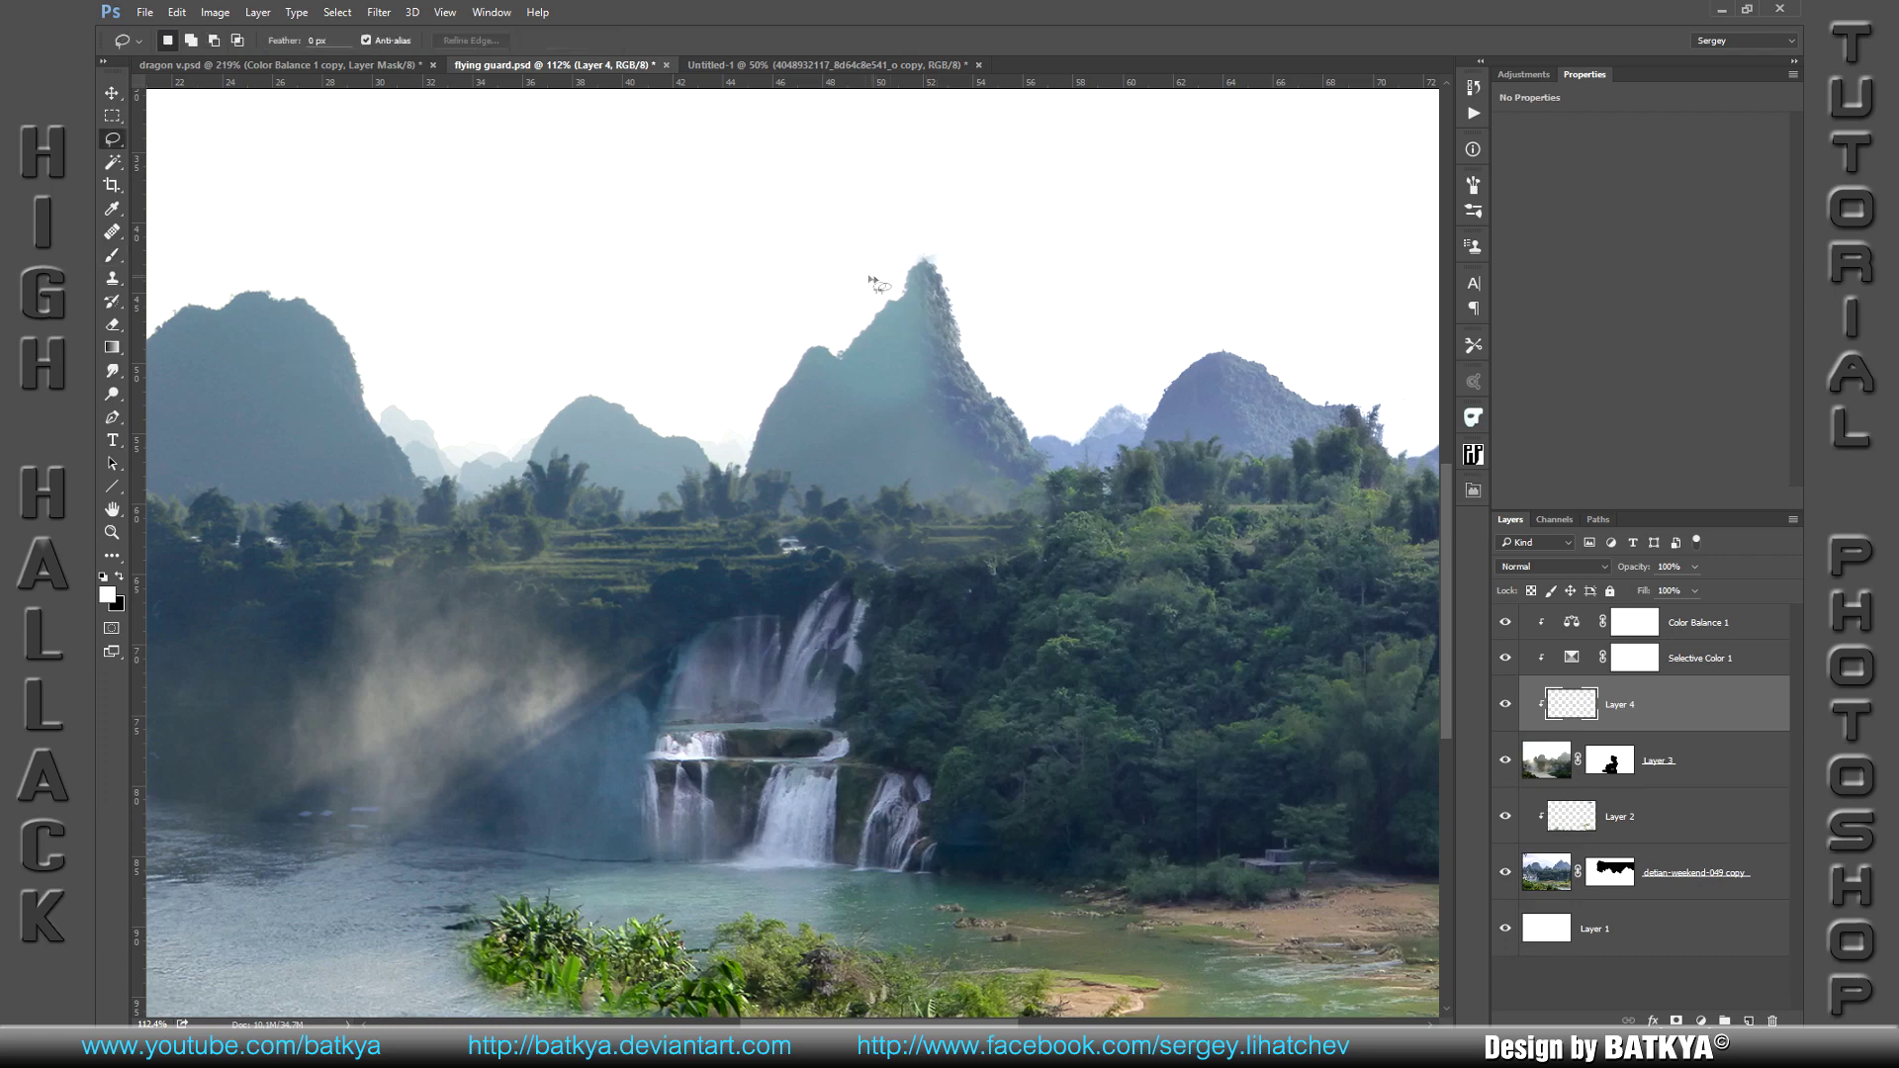
{"action": "left_click_drag", "start_coordinate": [882, 229], "coordinate": [870, 275]}
{"action": "left_click_drag", "start_coordinate": [944, 287], "coordinate": [893, 174]}
{"action": "key", "text": "alt+BackSpace"}
{"action": "key", "text": "ctrl+d"}
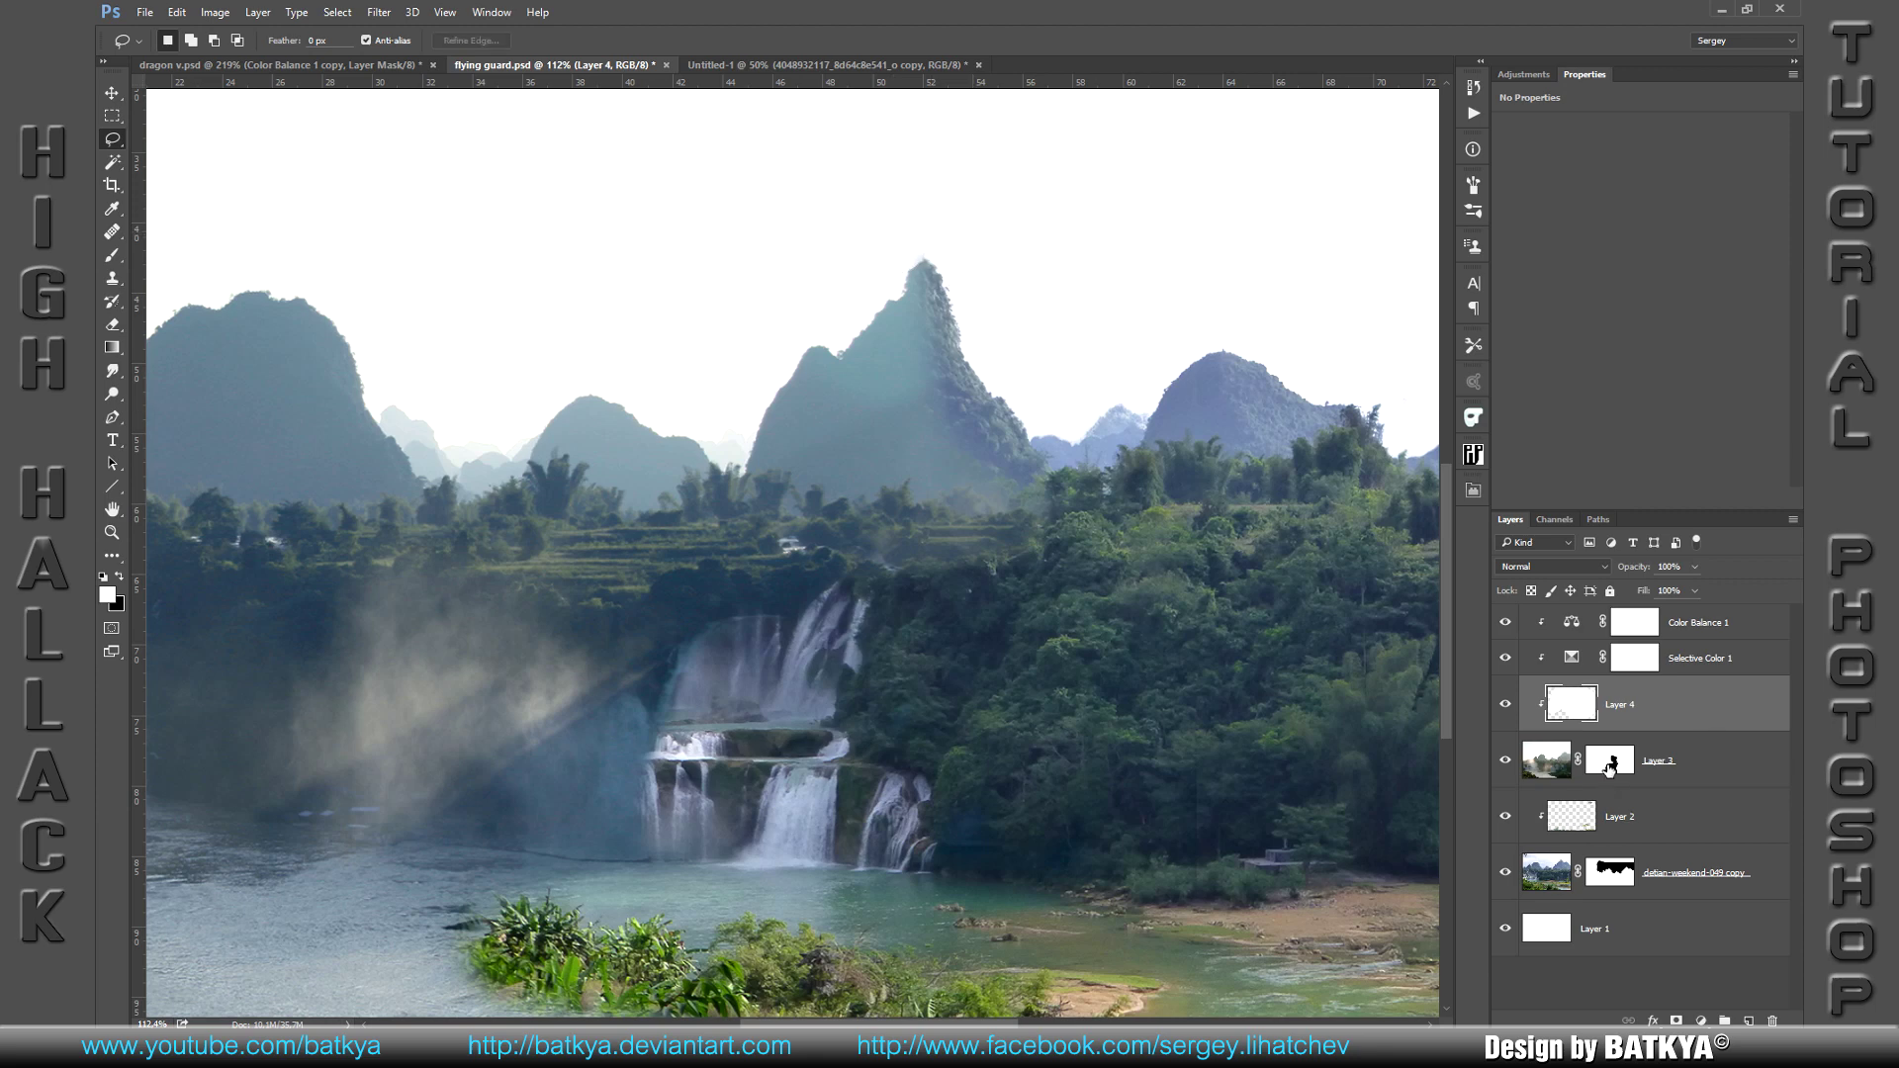
{"action": "left_click", "coordinate": [1610, 764]}
{"action": "key", "text": "b"}
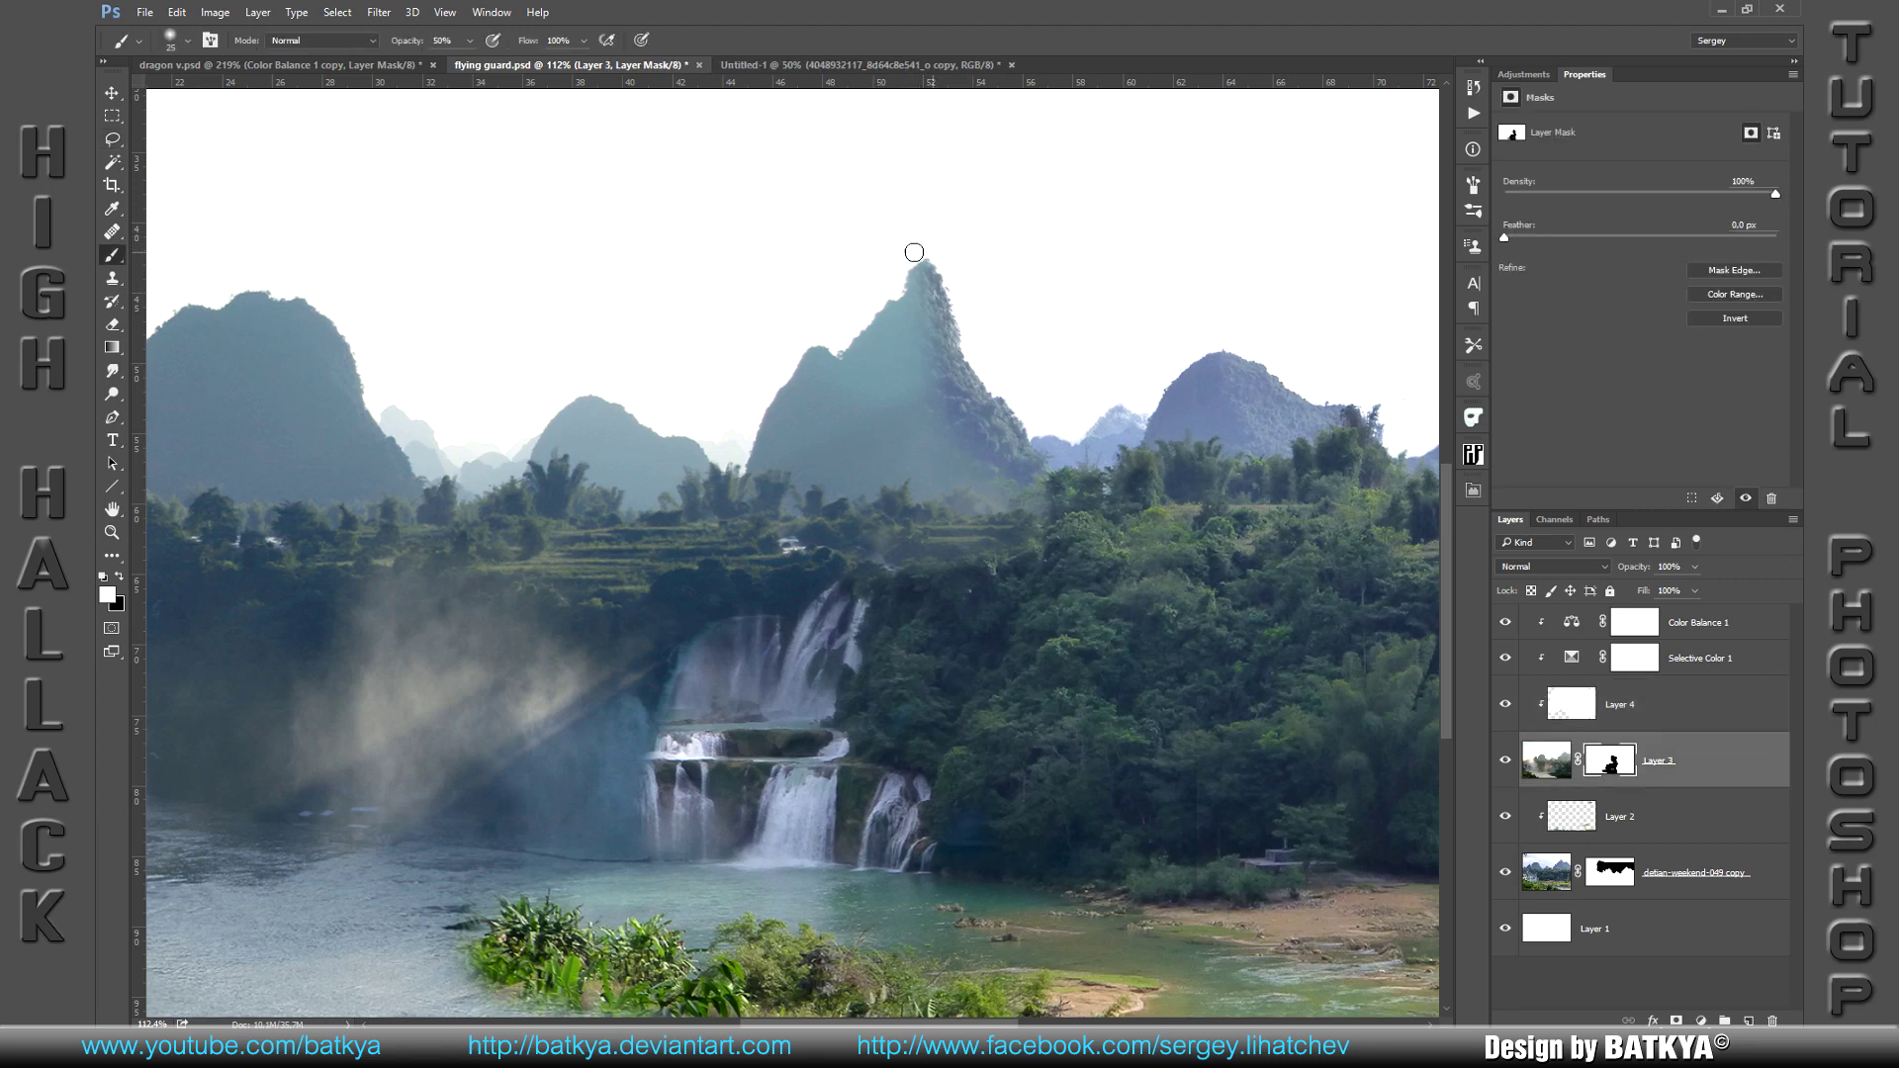
Step: Paint black on Layer 3's mask to blend the central peak's slopes and hazy foliage
{"action": "scroll", "coordinate": [957, 423], "scroll_direction": "down", "scroll_amount": 2}
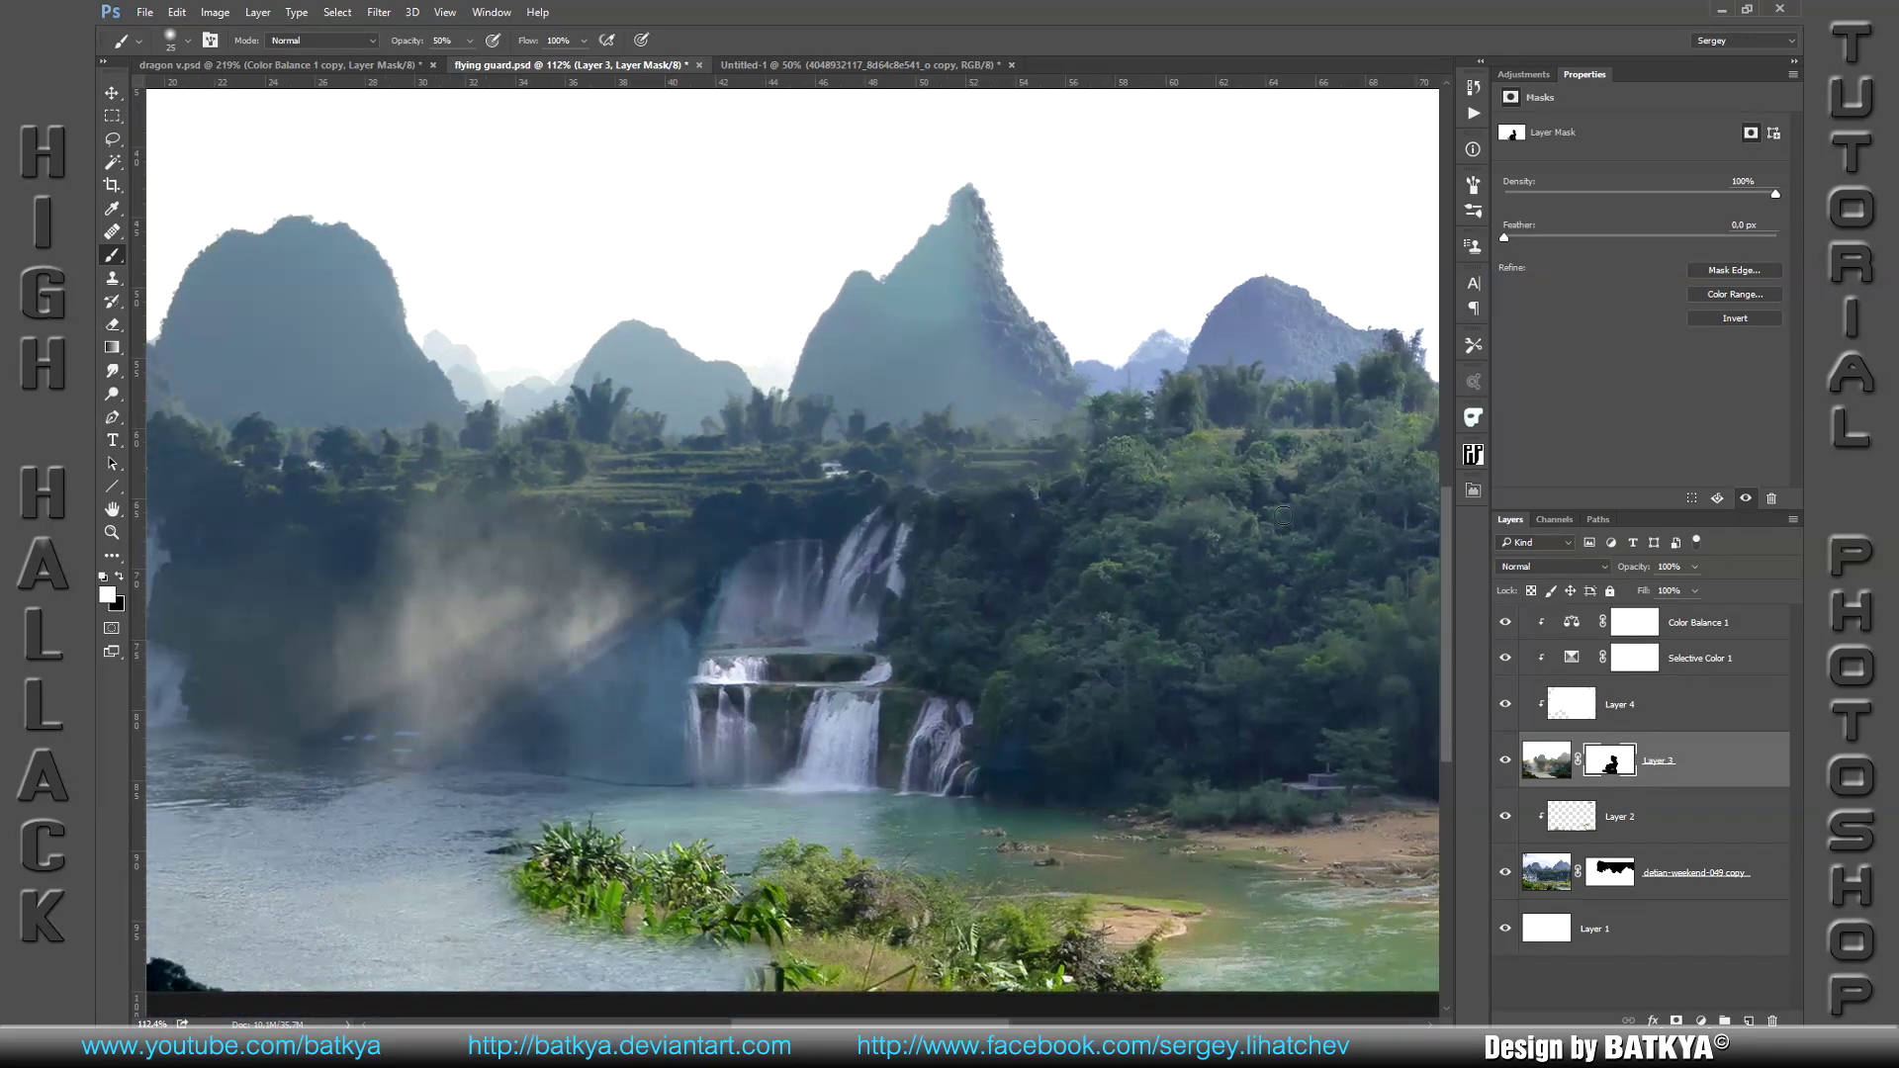
{"action": "key", "text": "x"}
{"action": "key", "text": "bracketright"}
{"action": "key", "text": "bracketright"}
{"action": "key", "text": "bracketright"}
{"action": "mouse_move", "coordinate": [966, 257]}
{"action": "left_mouse_down"}
{"action": "mouse_move", "coordinate": [955, 222]}
{"action": "mouse_move", "coordinate": [972, 319]}
{"action": "left_mouse_up"}
{"action": "mouse_move", "coordinate": [973, 341]}
{"action": "left_mouse_down"}
{"action": "mouse_move", "coordinate": [966, 384]}
{"action": "mouse_move", "coordinate": [1085, 403]}
{"action": "left_mouse_up"}
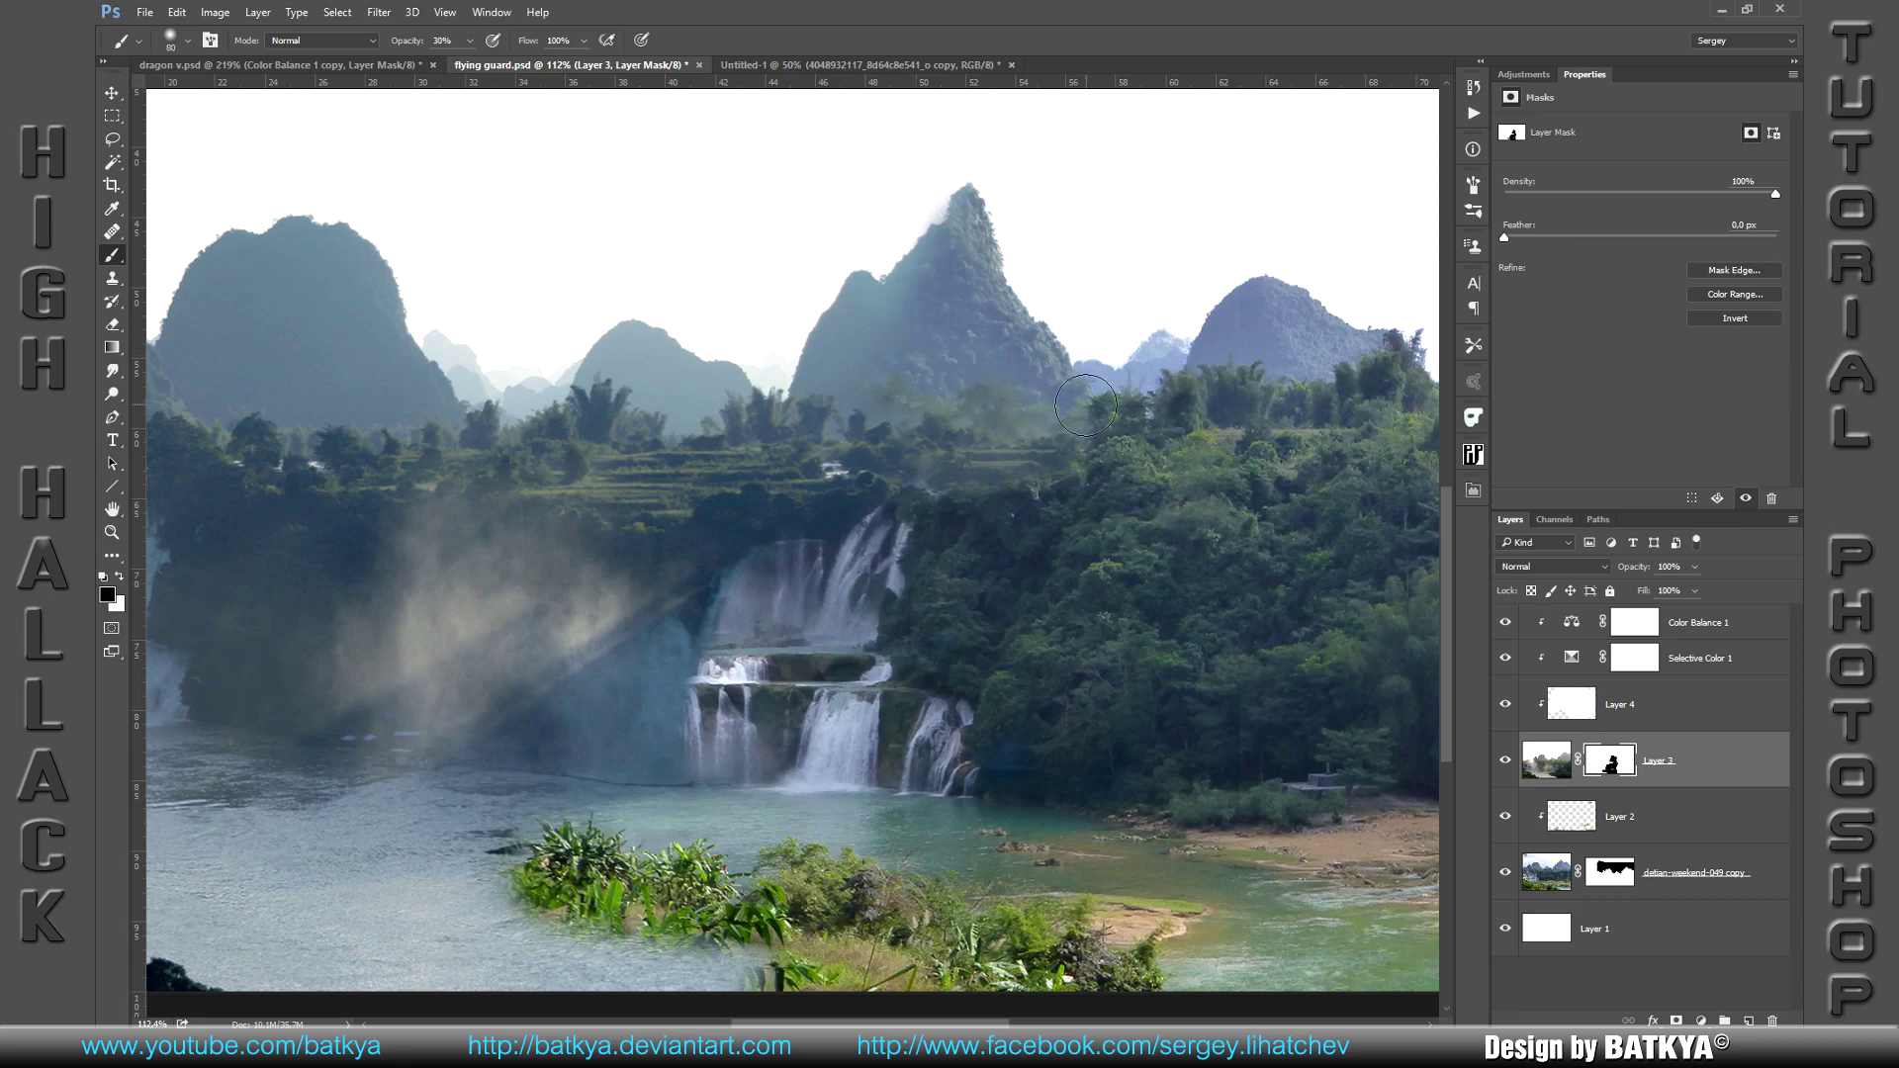
{"action": "left_click_drag", "start_coordinate": [996, 404], "coordinate": [906, 326]}
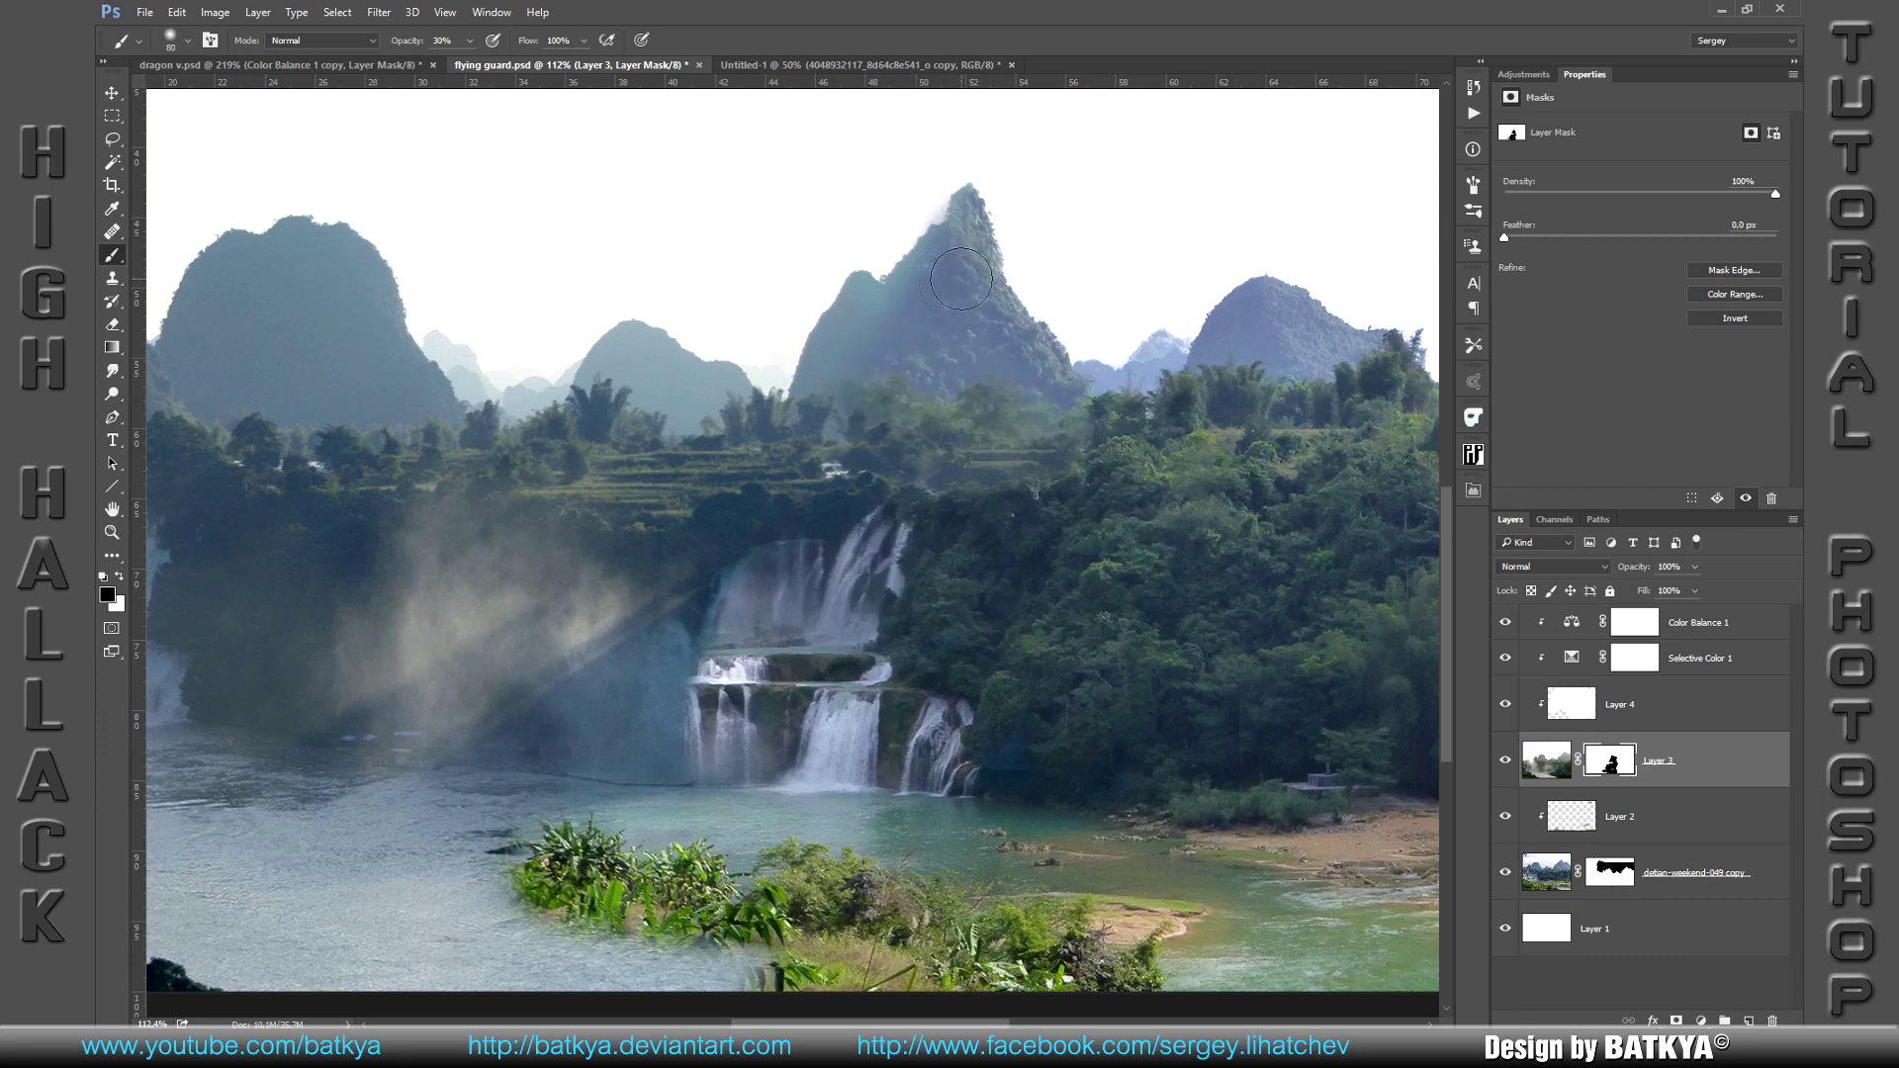
{"action": "key", "text": "bracketleft"}
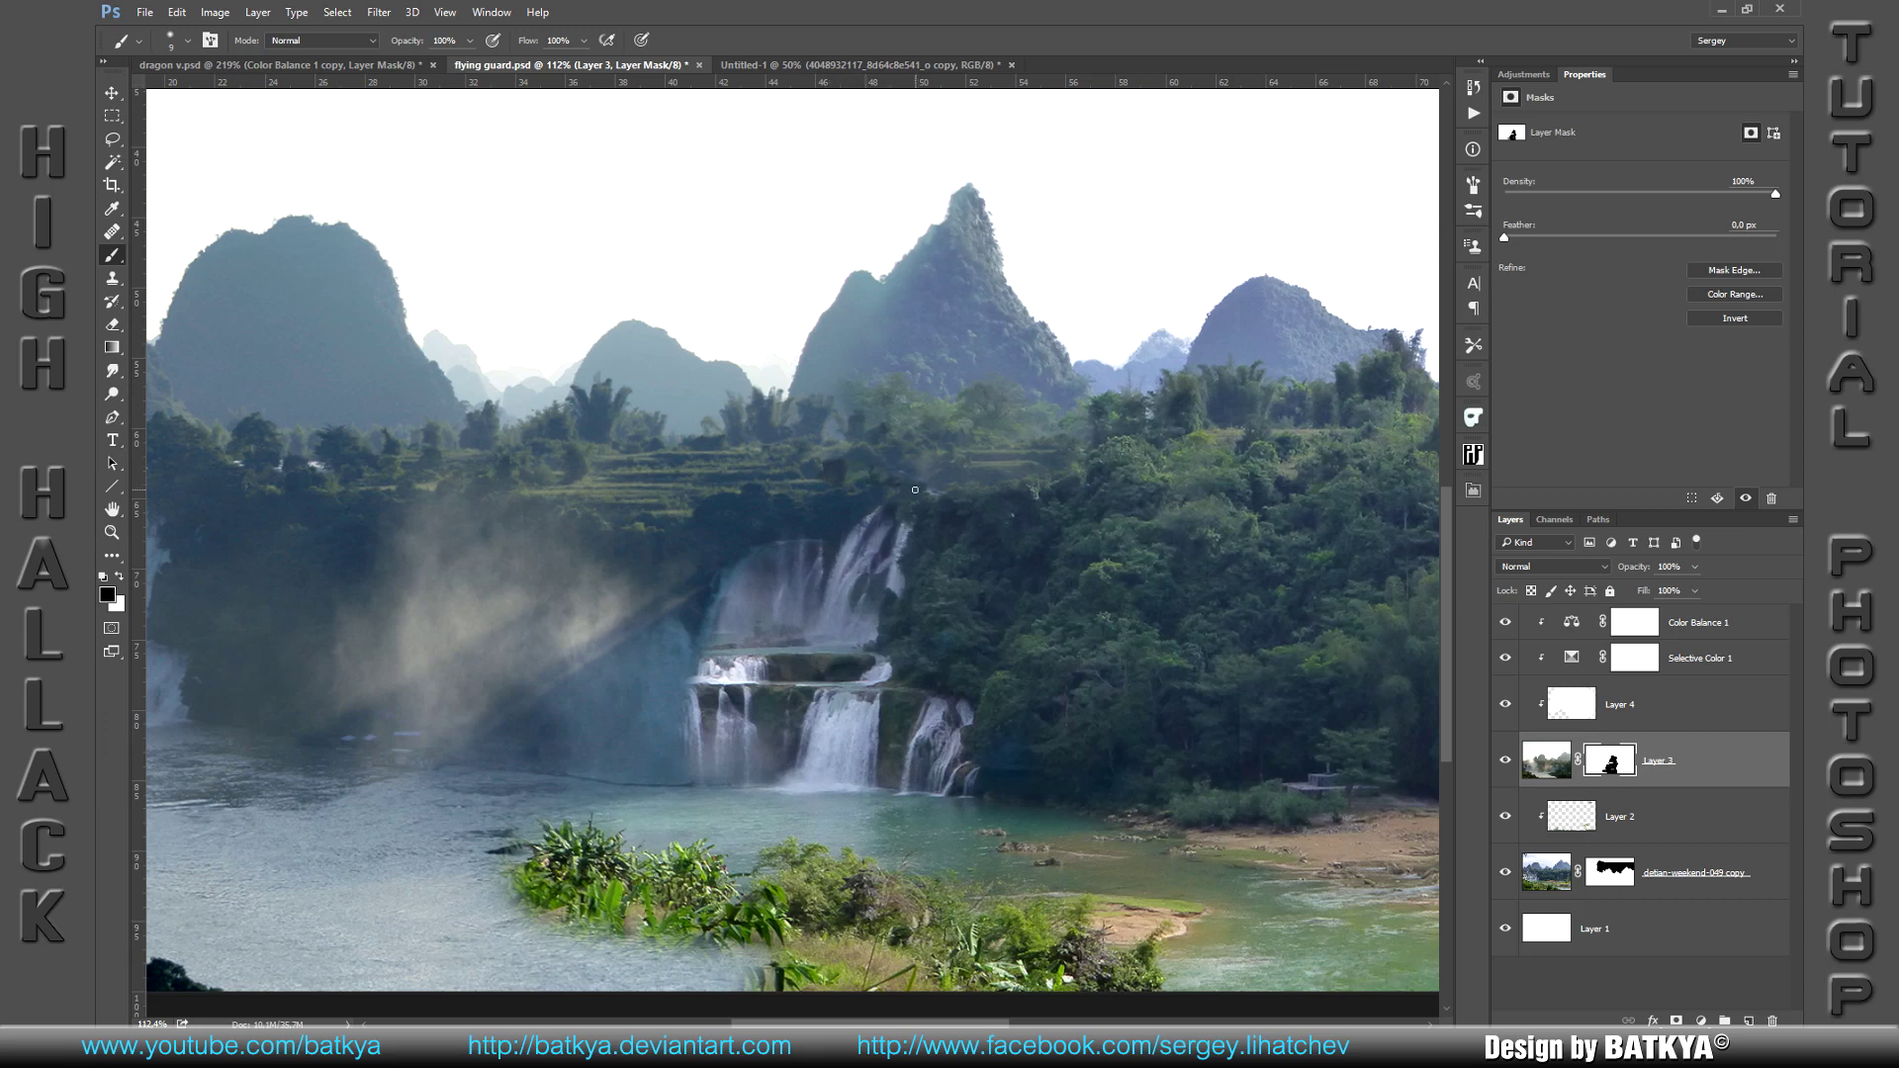
{"action": "mouse_move", "coordinate": [894, 491]}
{"action": "left_mouse_down"}
{"action": "mouse_move", "coordinate": [1007, 503]}
{"action": "mouse_move", "coordinate": [955, 455]}
{"action": "mouse_move", "coordinate": [999, 470]}
{"action": "mouse_move", "coordinate": [934, 522]}
{"action": "left_mouse_up"}
Step: Alternate white and black on the mask to refine the tiered waterfall's streaks
{"action": "key", "text": "x"}
{"action": "key", "text": "x"}
{"action": "mouse_move", "coordinate": [899, 584]}
{"action": "left_mouse_down"}
{"action": "mouse_move", "coordinate": [906, 528]}
{"action": "mouse_move", "coordinate": [846, 601]}
{"action": "mouse_move", "coordinate": [824, 546]}
{"action": "left_mouse_up"}
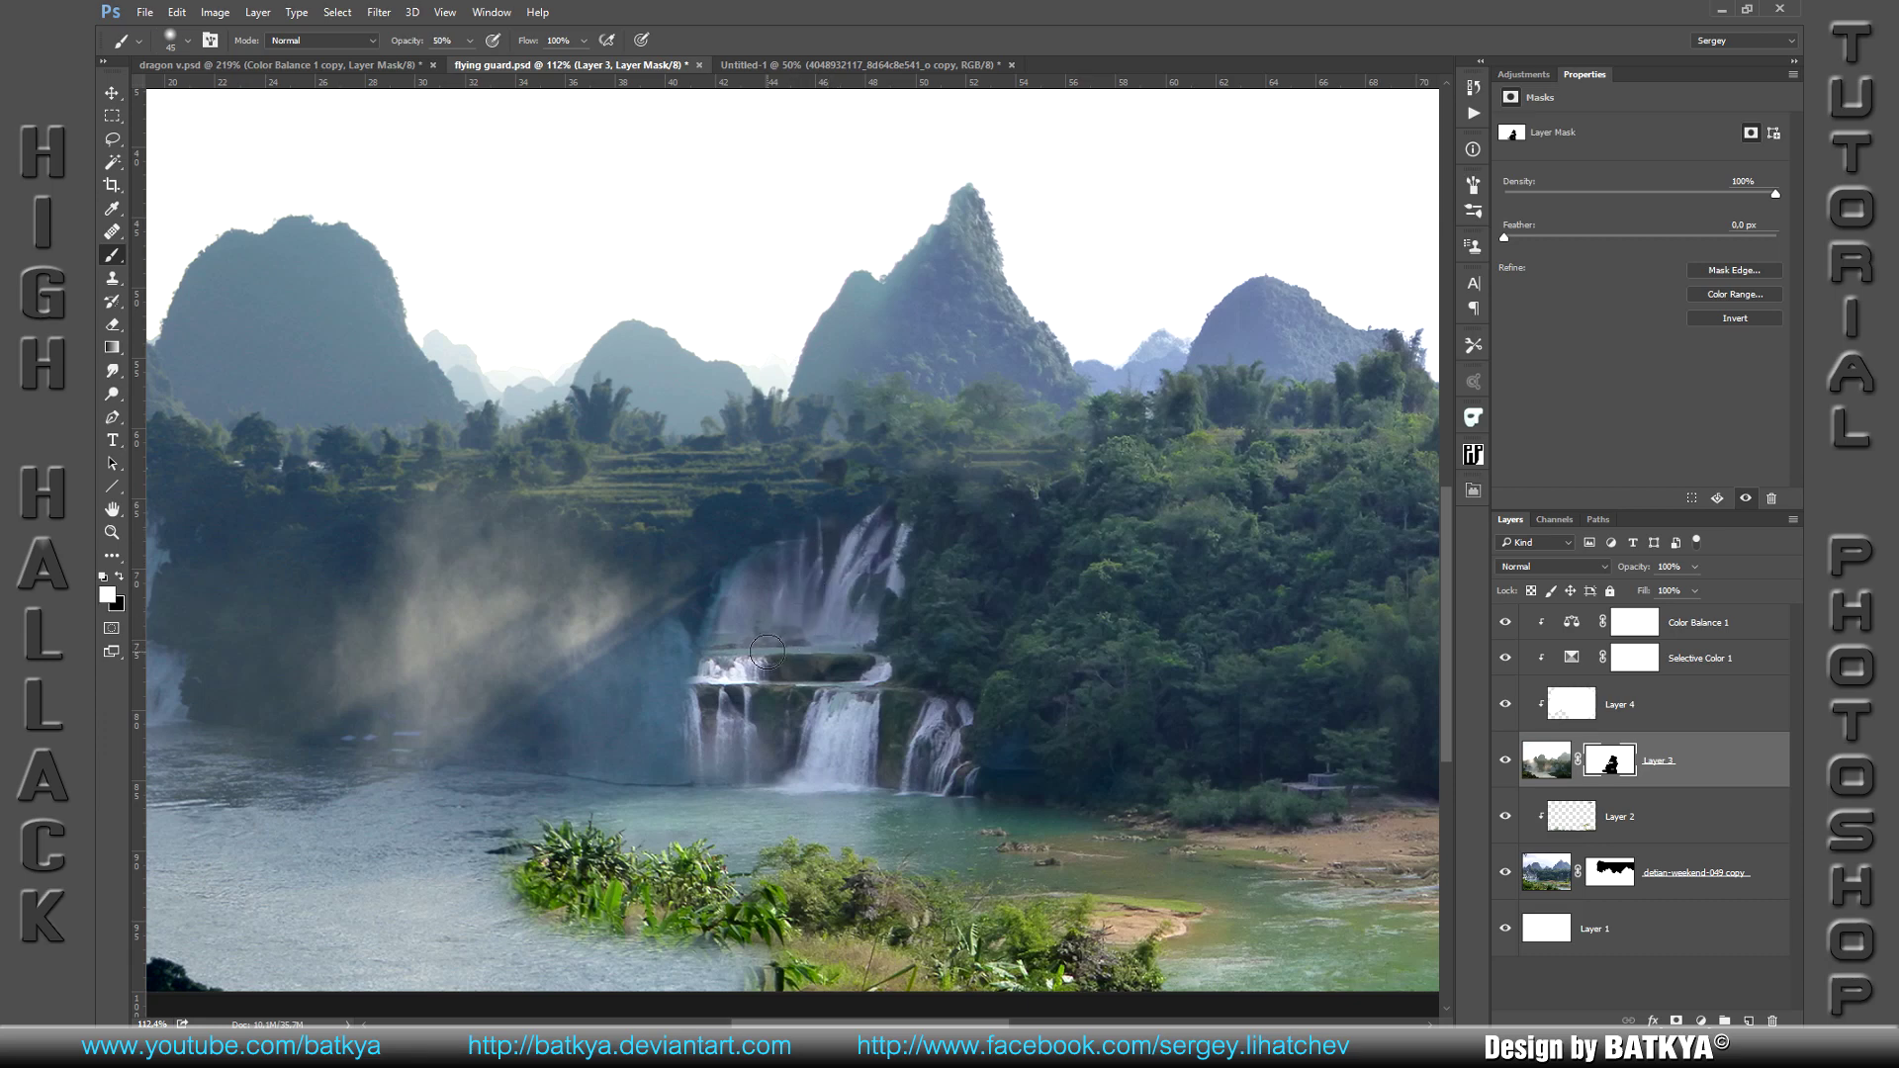
{"action": "left_click_drag", "start_coordinate": [745, 634], "coordinate": [776, 544]}
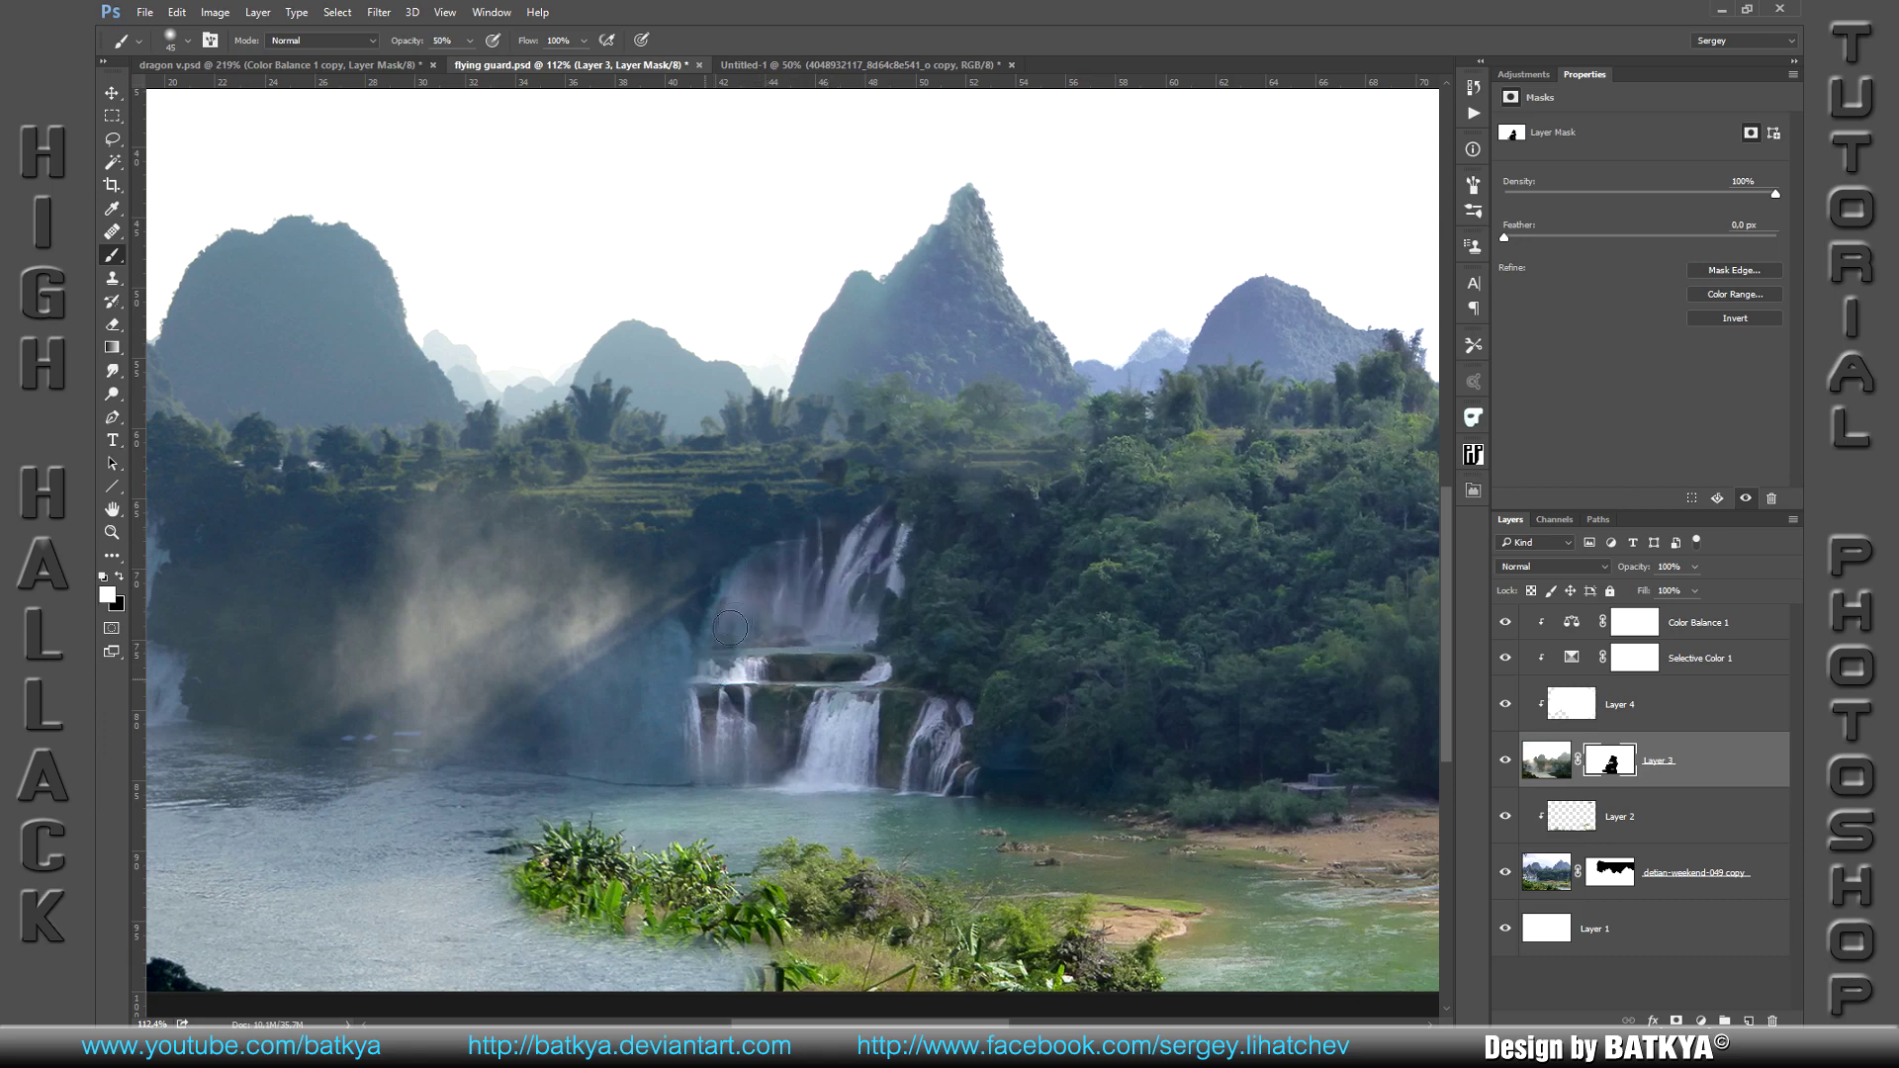
{"action": "left_click_drag", "start_coordinate": [763, 512], "coordinate": [686, 588]}
{"action": "key", "text": "x"}
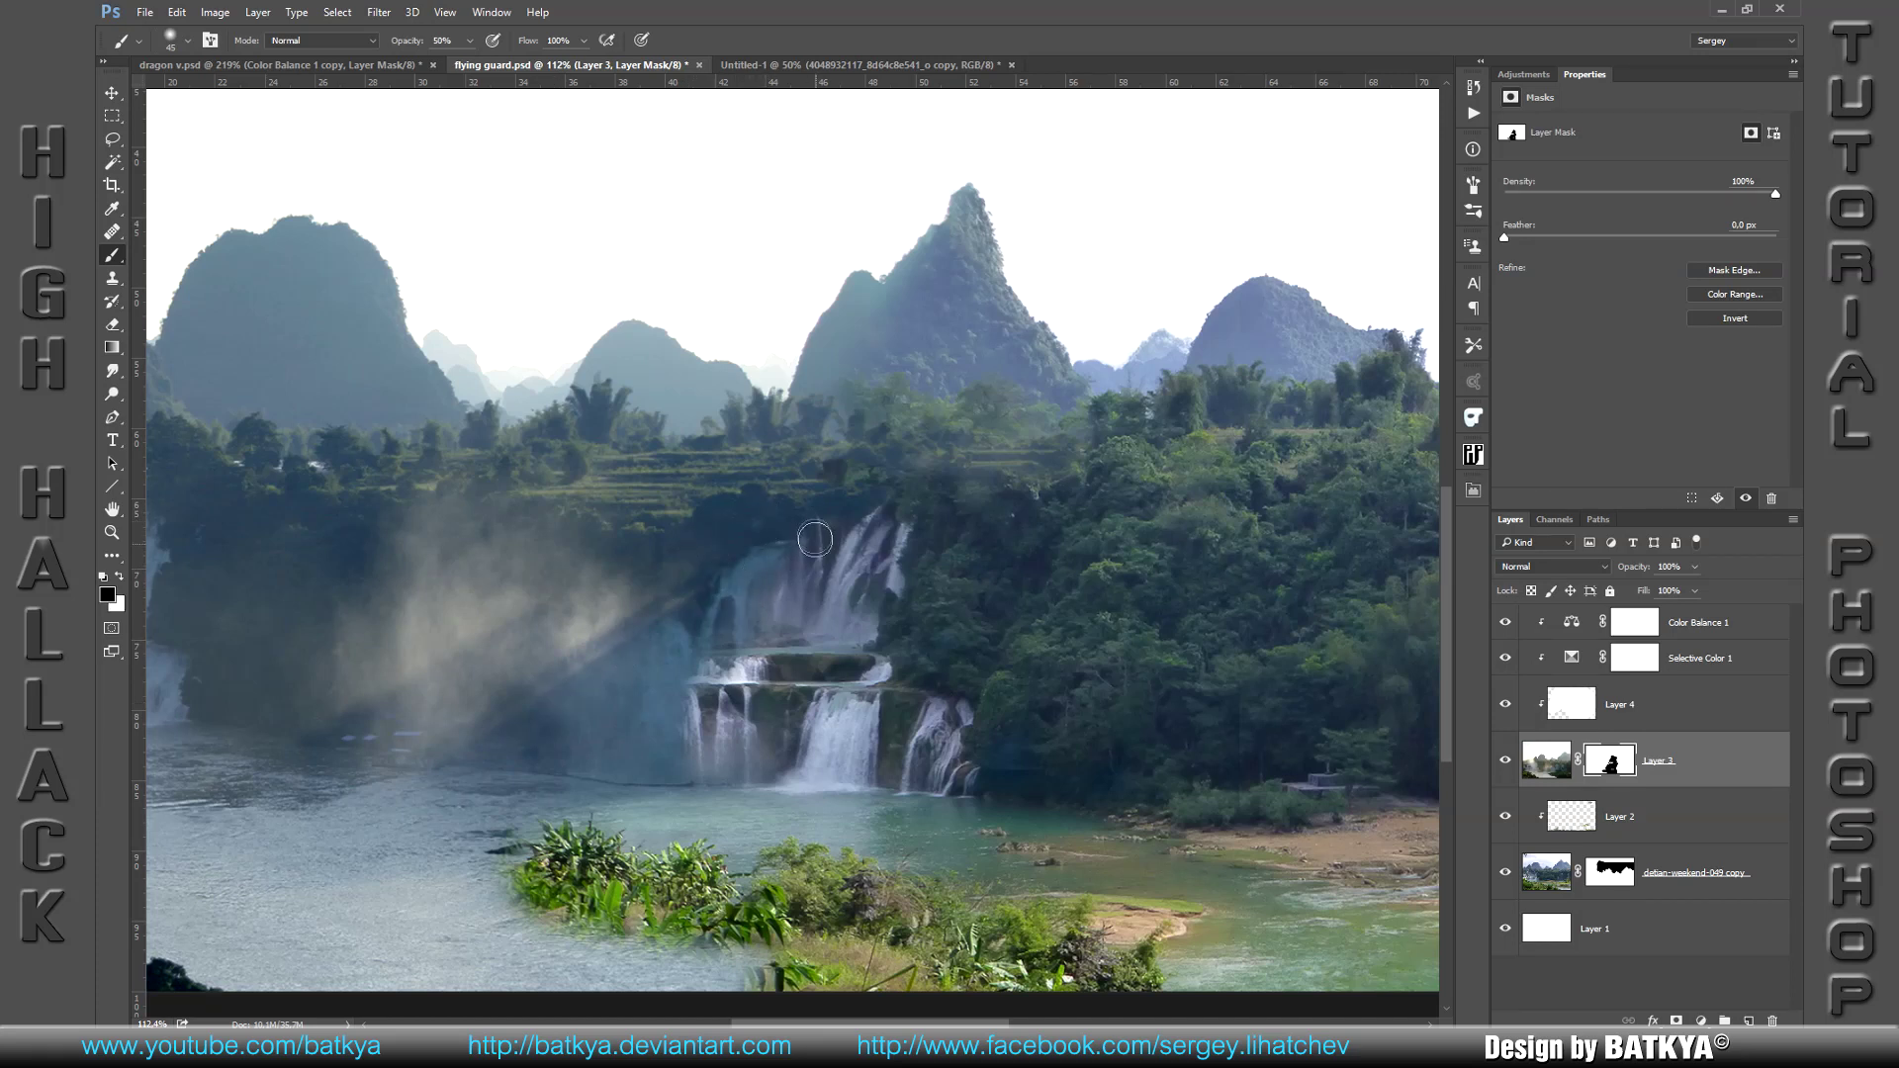
{"action": "left_click_drag", "start_coordinate": [766, 566], "coordinate": [728, 650]}
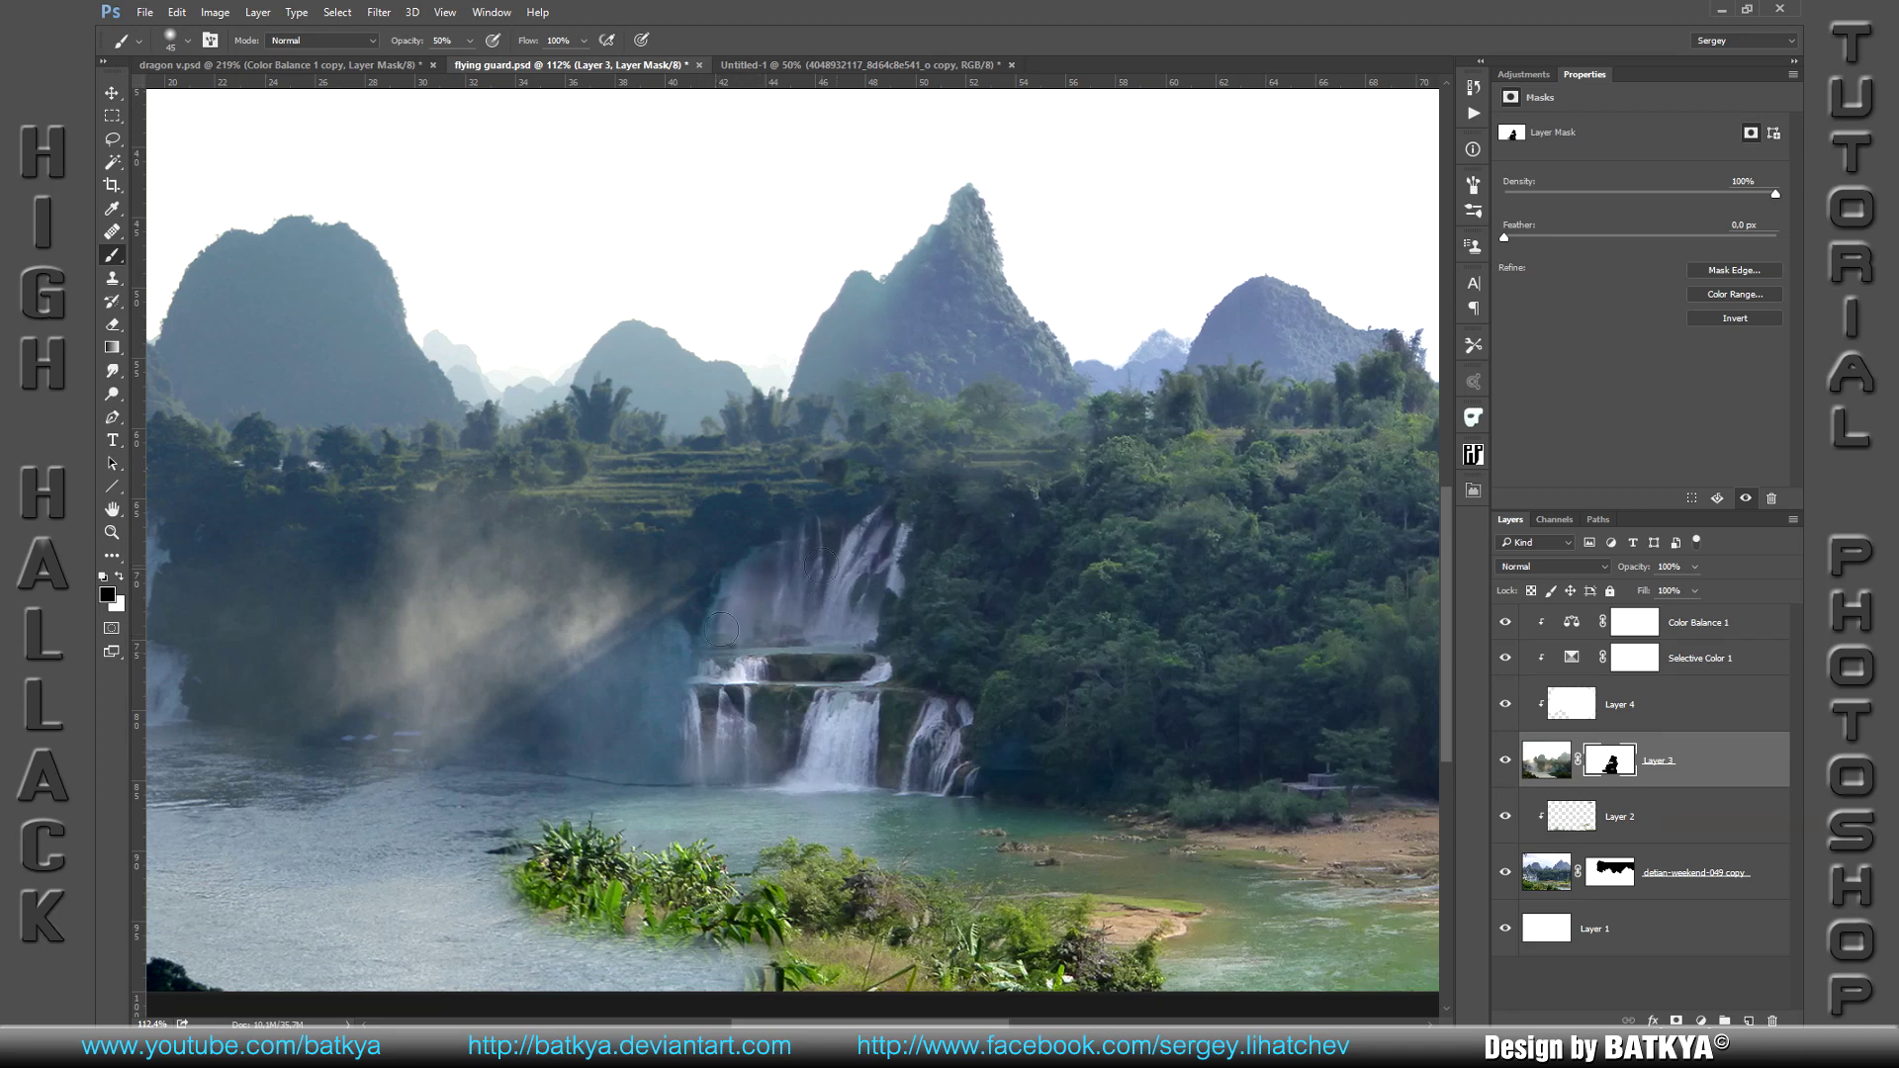
{"action": "key", "text": "x"}
{"action": "mouse_move", "coordinate": [811, 579]}
{"action": "left_mouse_down"}
{"action": "mouse_move", "coordinate": [856, 530]}
{"action": "mouse_move", "coordinate": [678, 683]}
{"action": "left_mouse_up"}
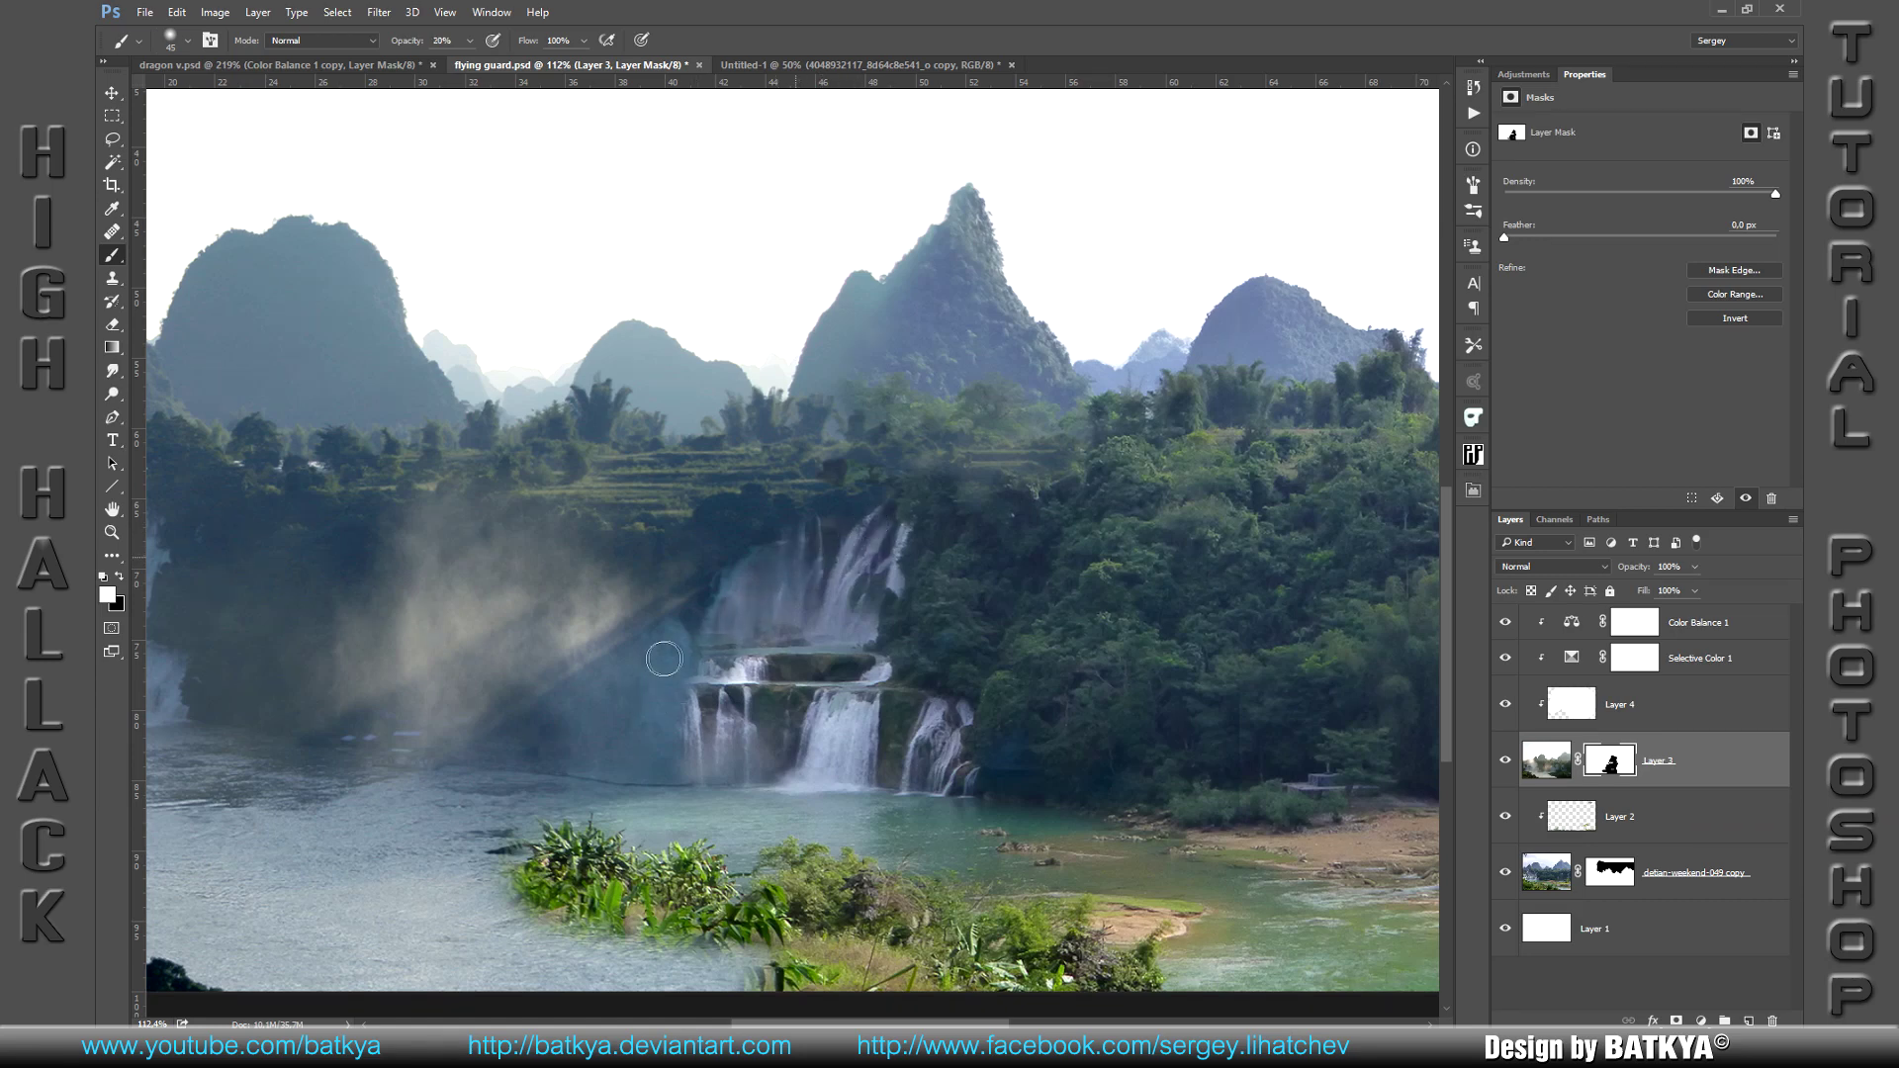
{"action": "mouse_move", "coordinate": [745, 646]}
{"action": "left_mouse_down"}
{"action": "mouse_move", "coordinate": [814, 551]}
{"action": "mouse_move", "coordinate": [879, 692]}
{"action": "mouse_move", "coordinate": [920, 668]}
{"action": "left_mouse_up"}
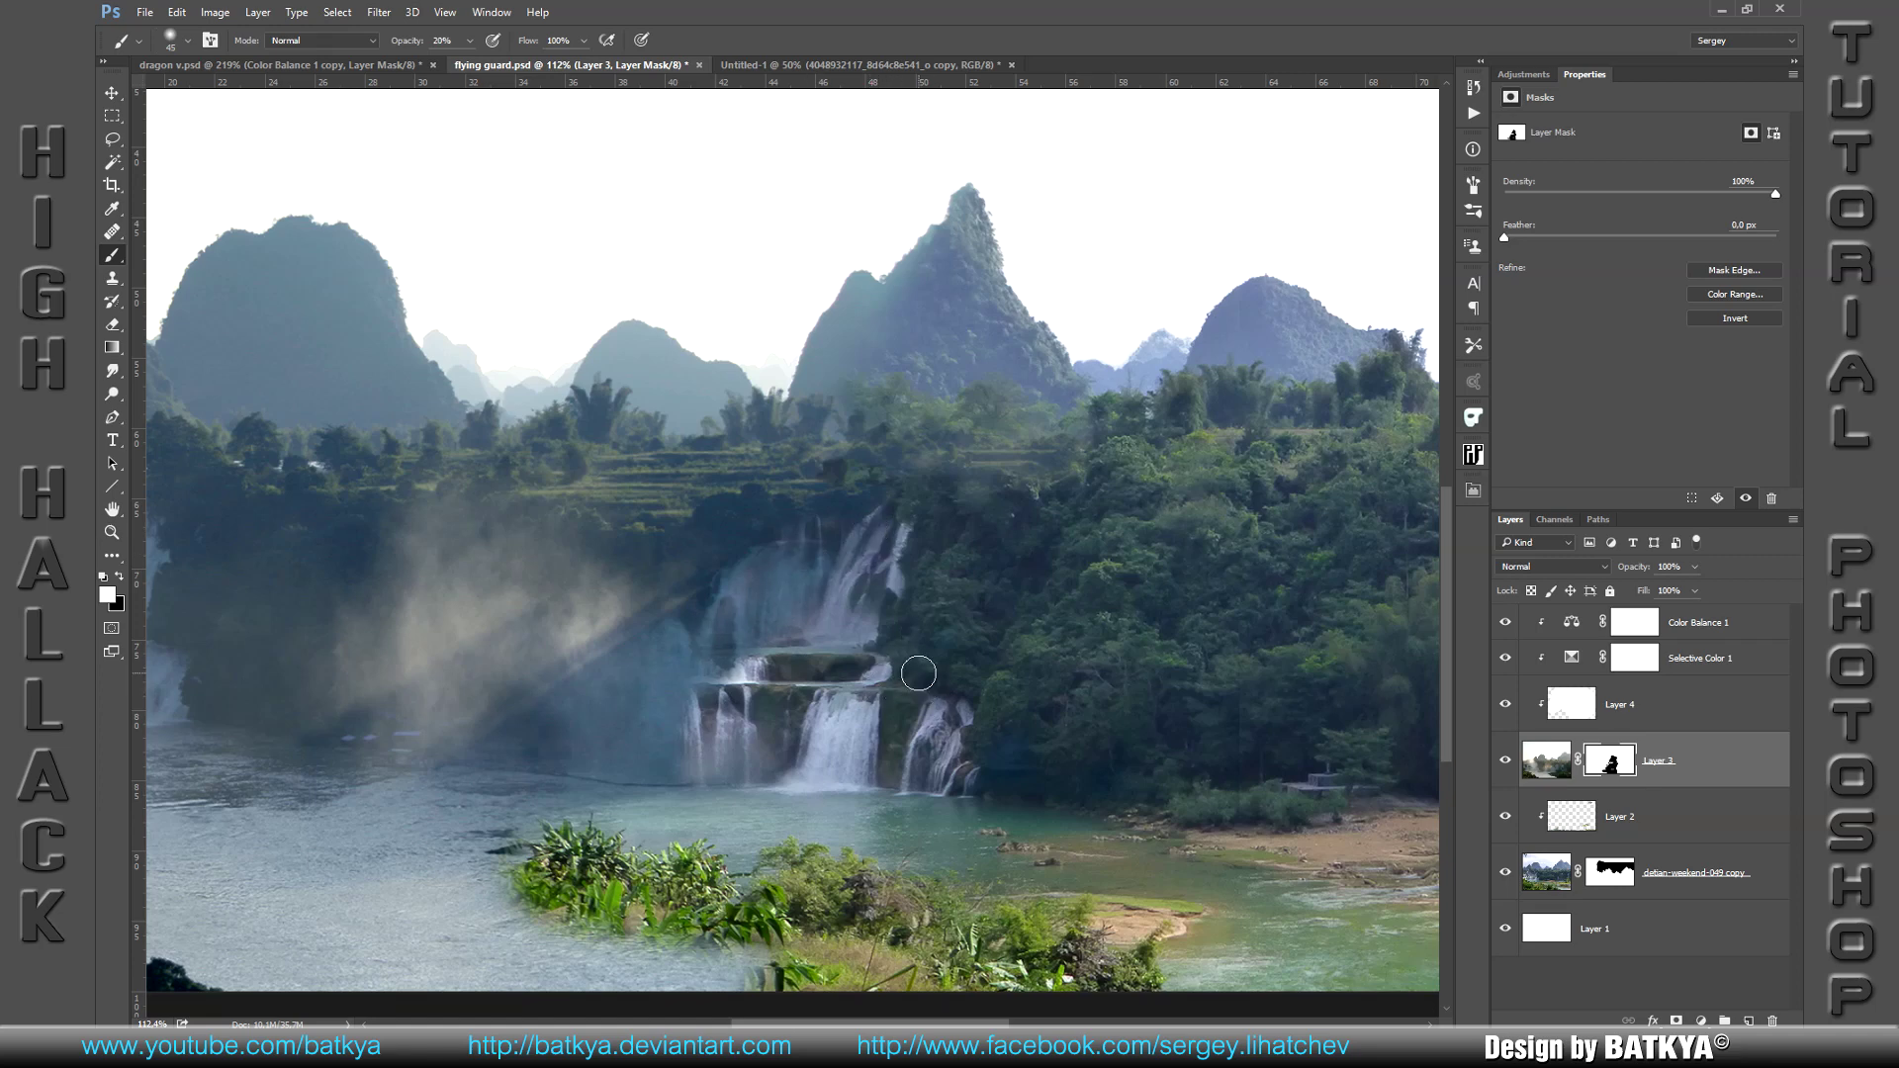
{"action": "left_click", "coordinate": [1586, 712]}
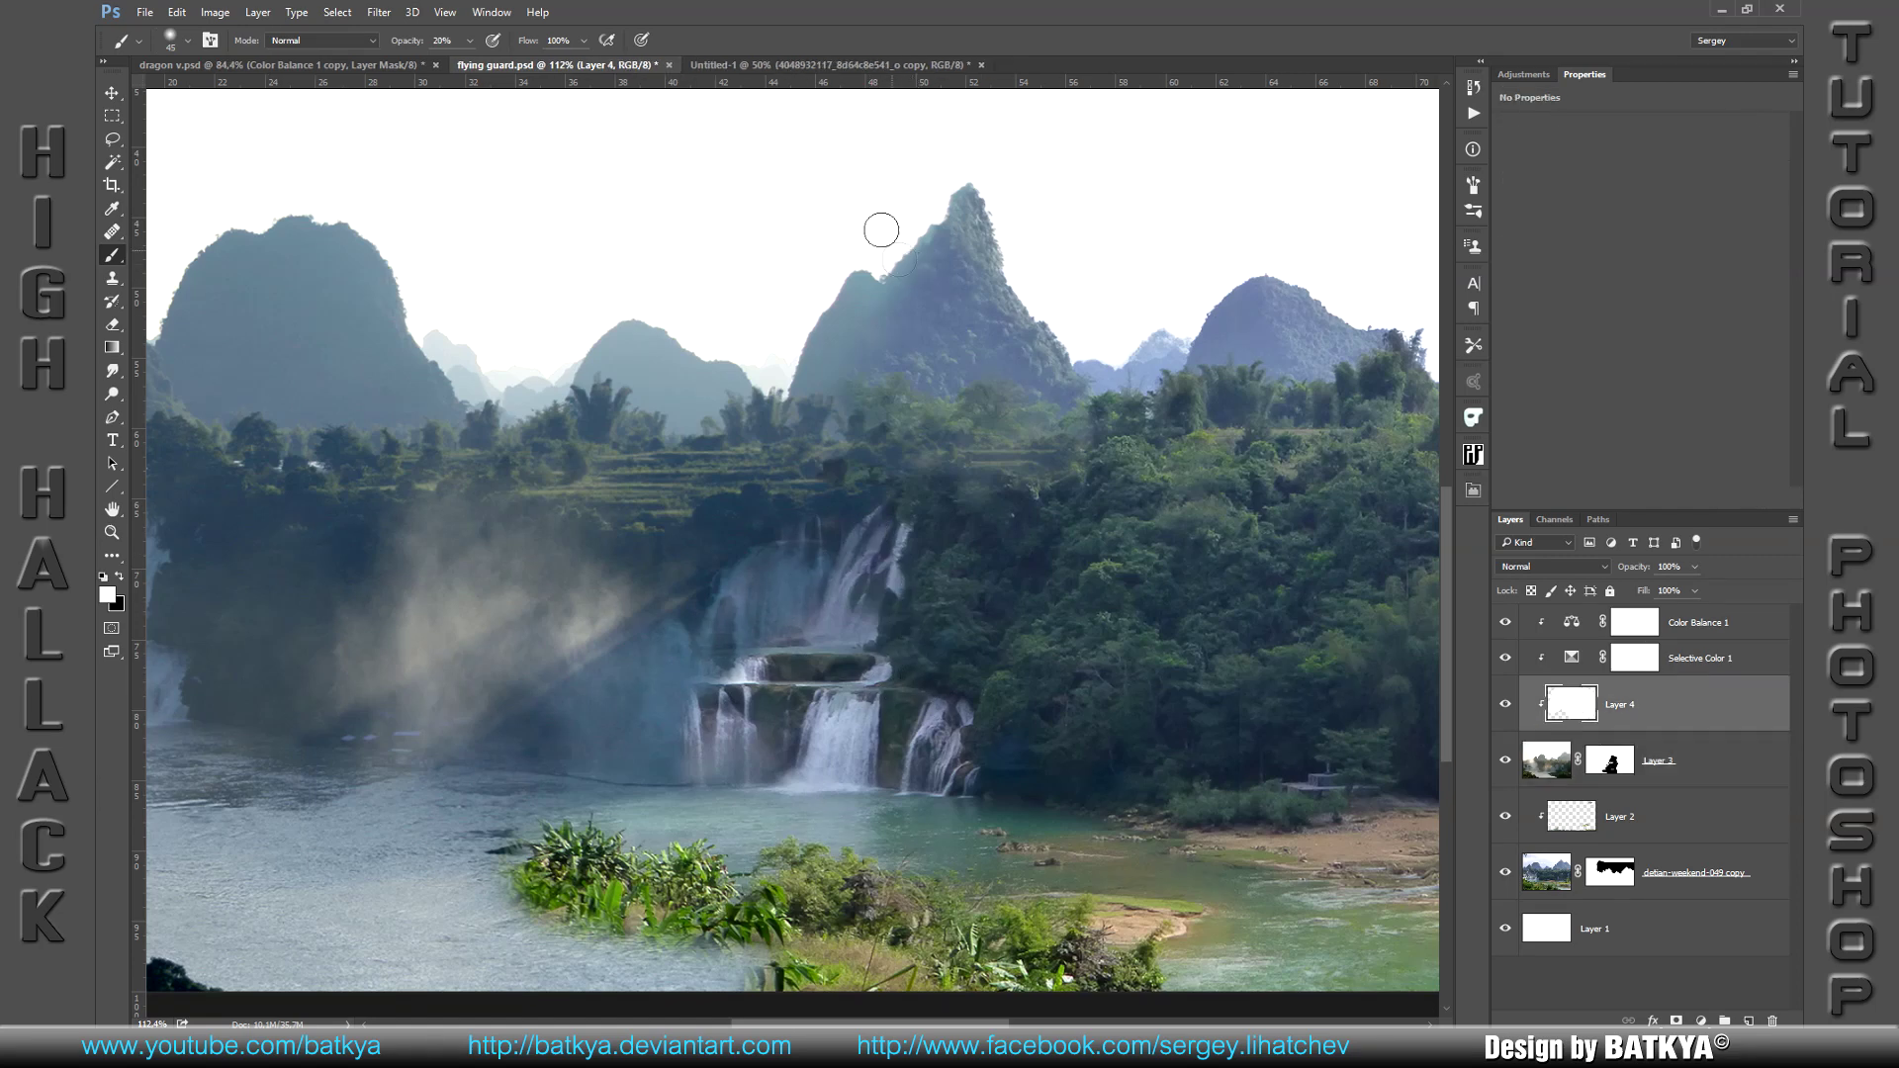
Step: Lasso the peak tip and paint it out in black at 100% on the landscape layer's mask
{"action": "key", "text": "l"}
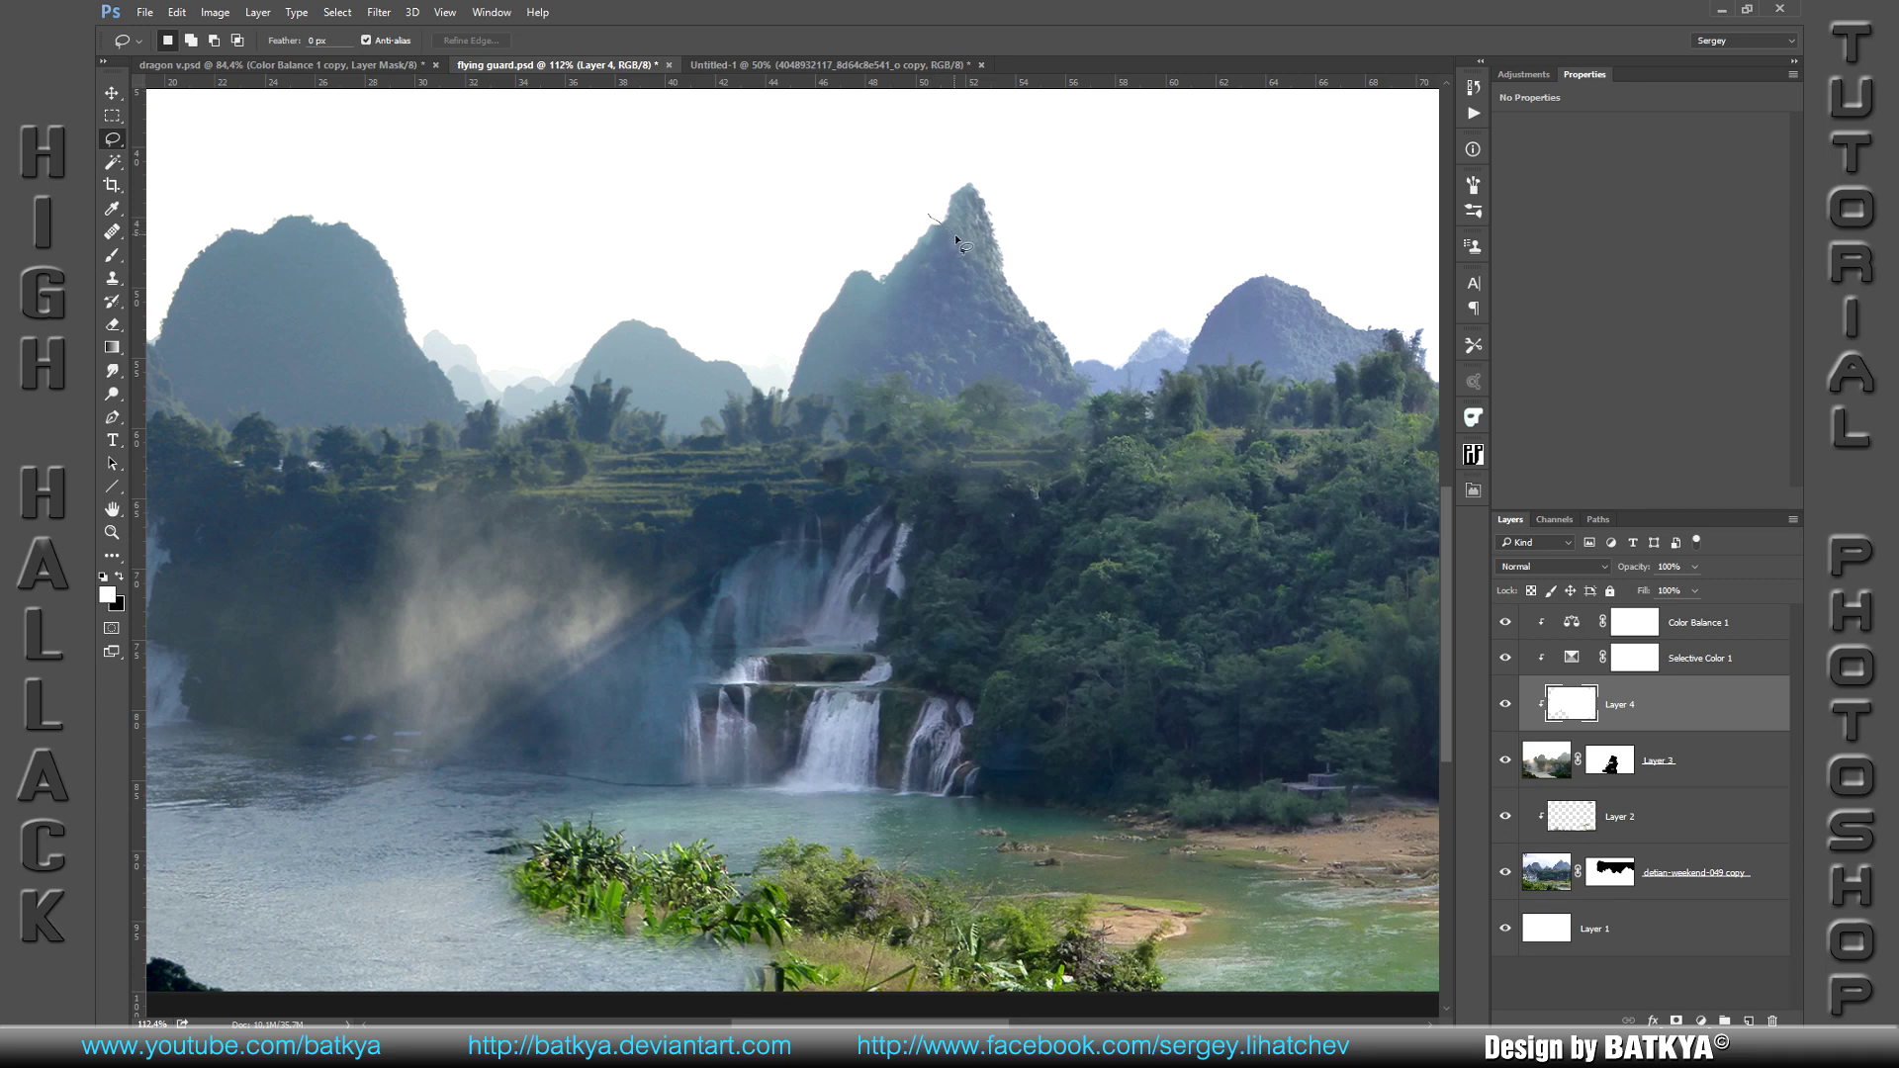
{"action": "mouse_move", "coordinate": [995, 267]}
{"action": "left_mouse_down"}
{"action": "mouse_move", "coordinate": [1013, 151]}
{"action": "mouse_move", "coordinate": [930, 226]}
{"action": "left_mouse_up"}
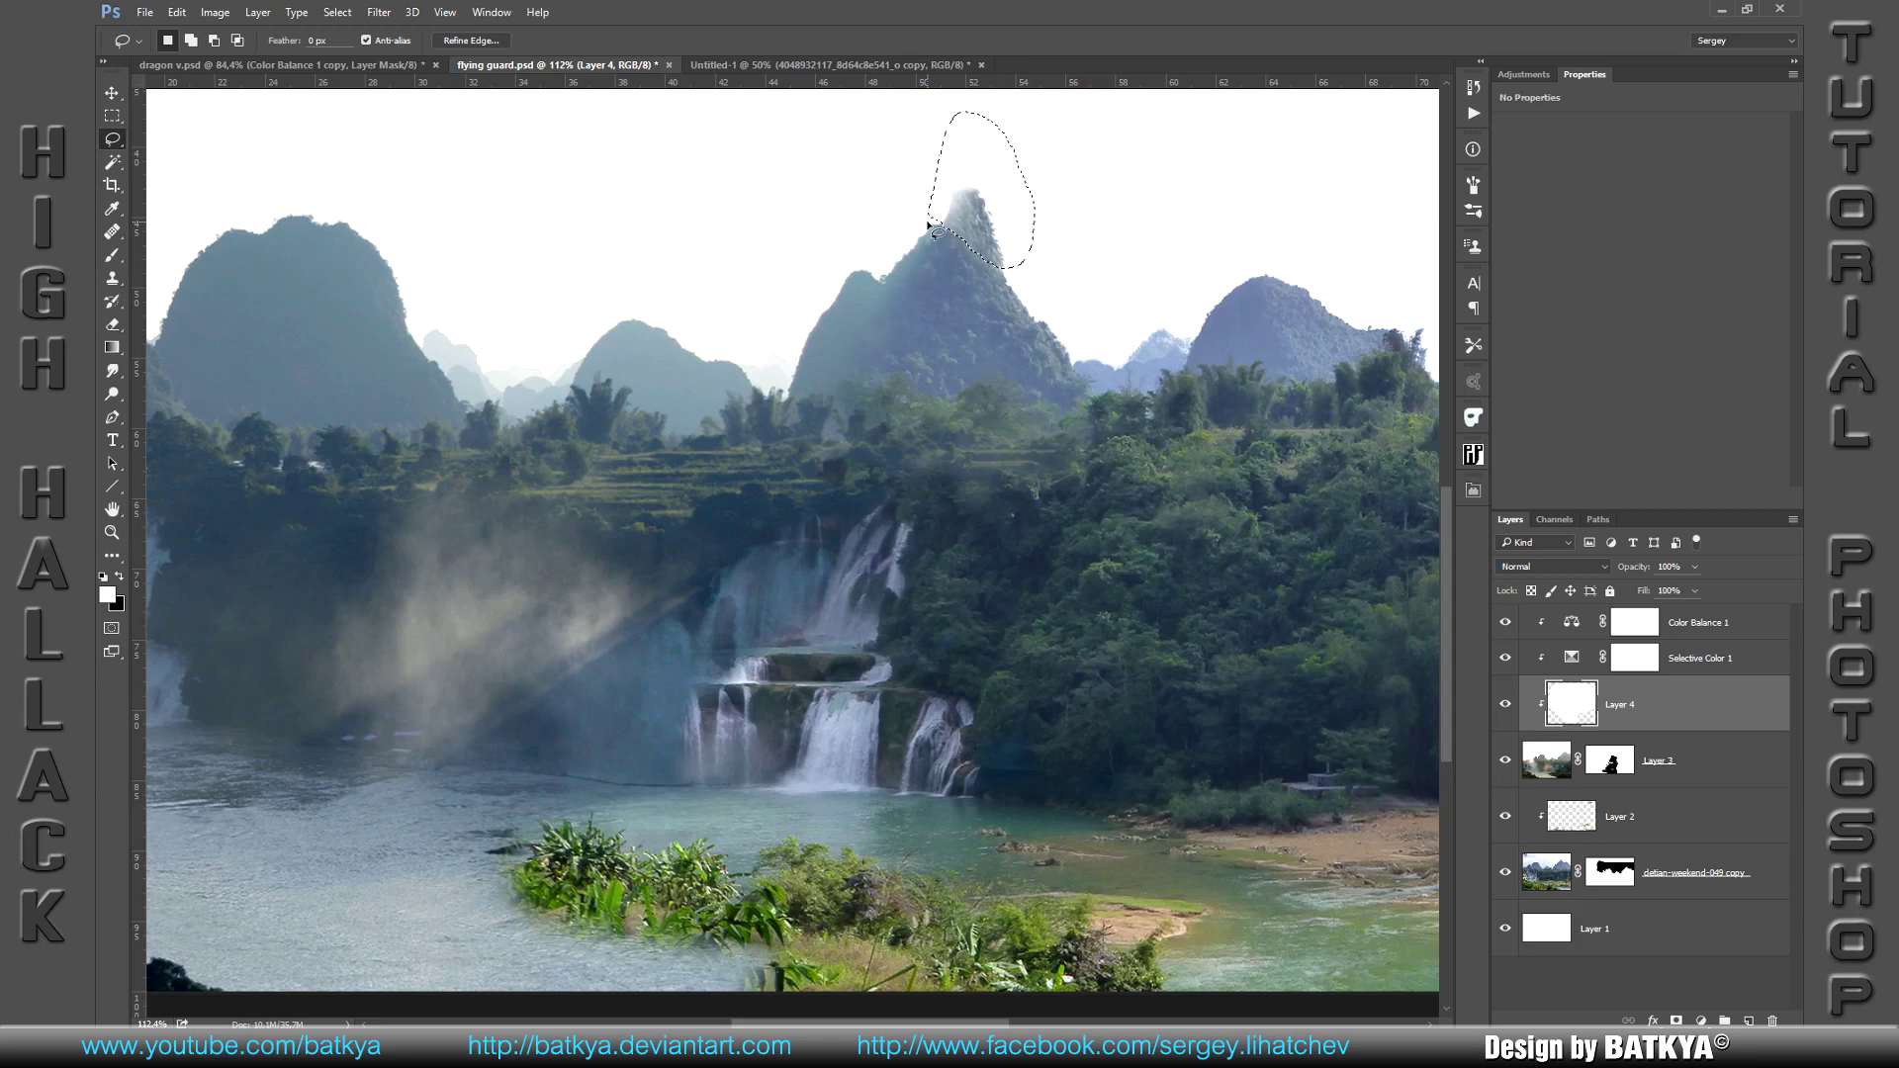
{"action": "key", "text": "alt+bracketleft"}
{"action": "key", "text": "alt+bracketleft"}
{"action": "key", "text": "alt+bracketleft"}
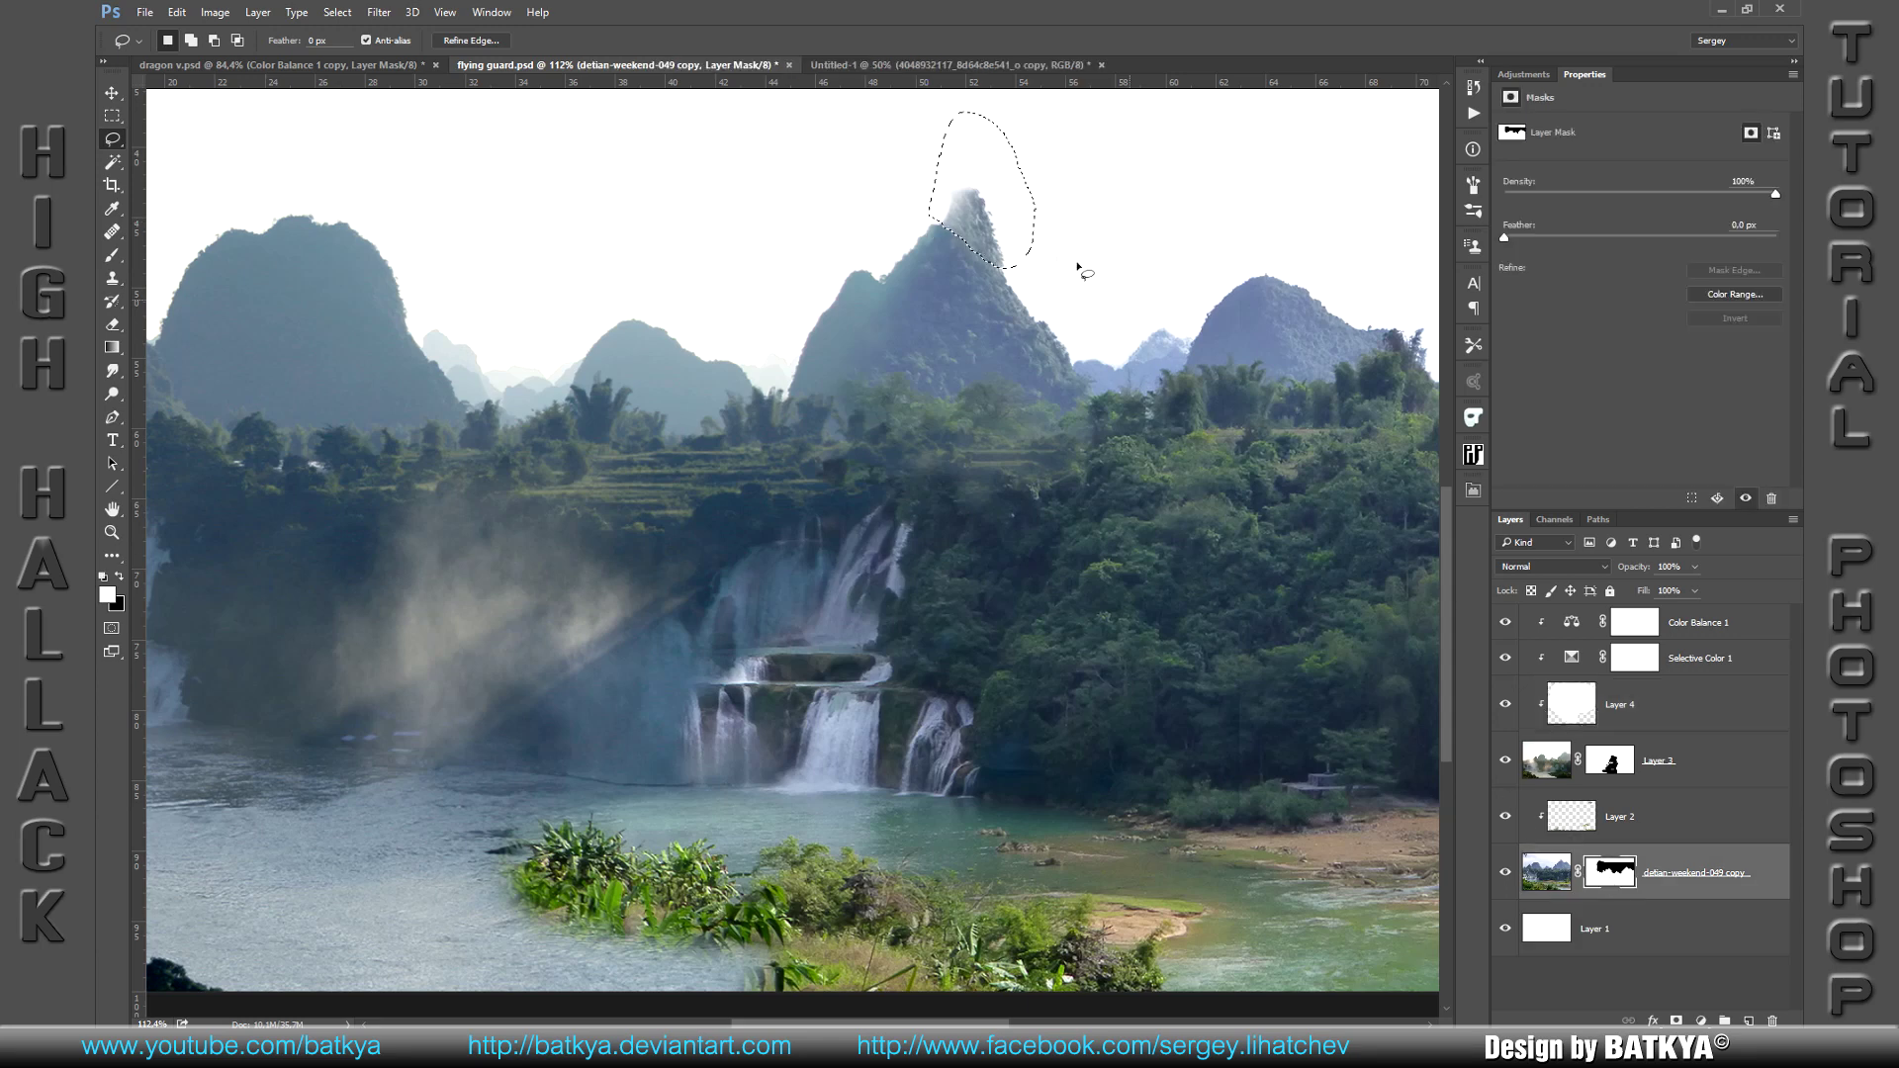
{"action": "key", "text": "b"}
{"action": "key", "text": "x"}
{"action": "key", "text": "0"}
{"action": "mouse_move", "coordinate": [971, 187]}
{"action": "left_mouse_down"}
{"action": "mouse_move", "coordinate": [954, 217]}
{"action": "mouse_move", "coordinate": [977, 232]}
{"action": "left_mouse_up"}
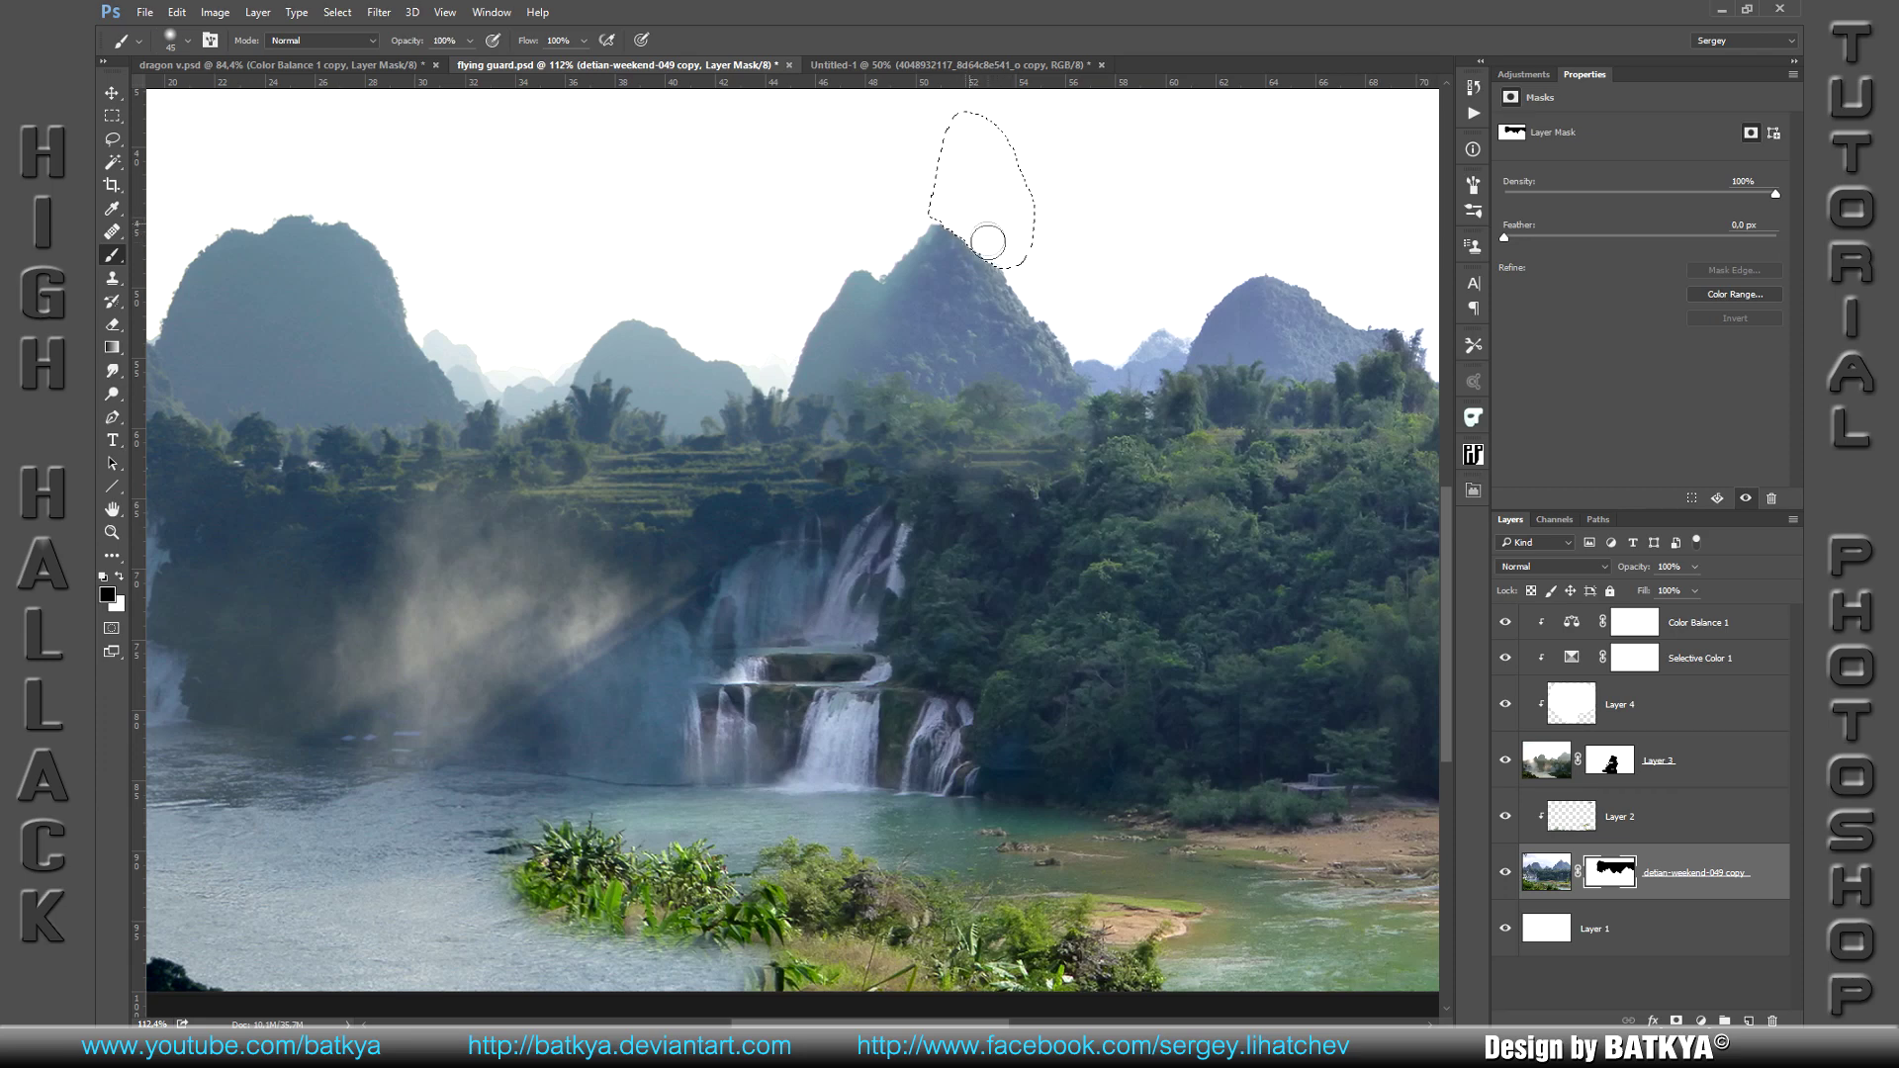
{"action": "key", "text": "ctrl+d"}
Step: Target the topmost layer and go to the Untitled-1 waterfall photo document
{"action": "key", "text": "v"}
{"action": "key", "text": "alt+bracketright"}
{"action": "key", "text": "alt+bracketright"}
{"action": "key", "text": "alt+bracketright"}
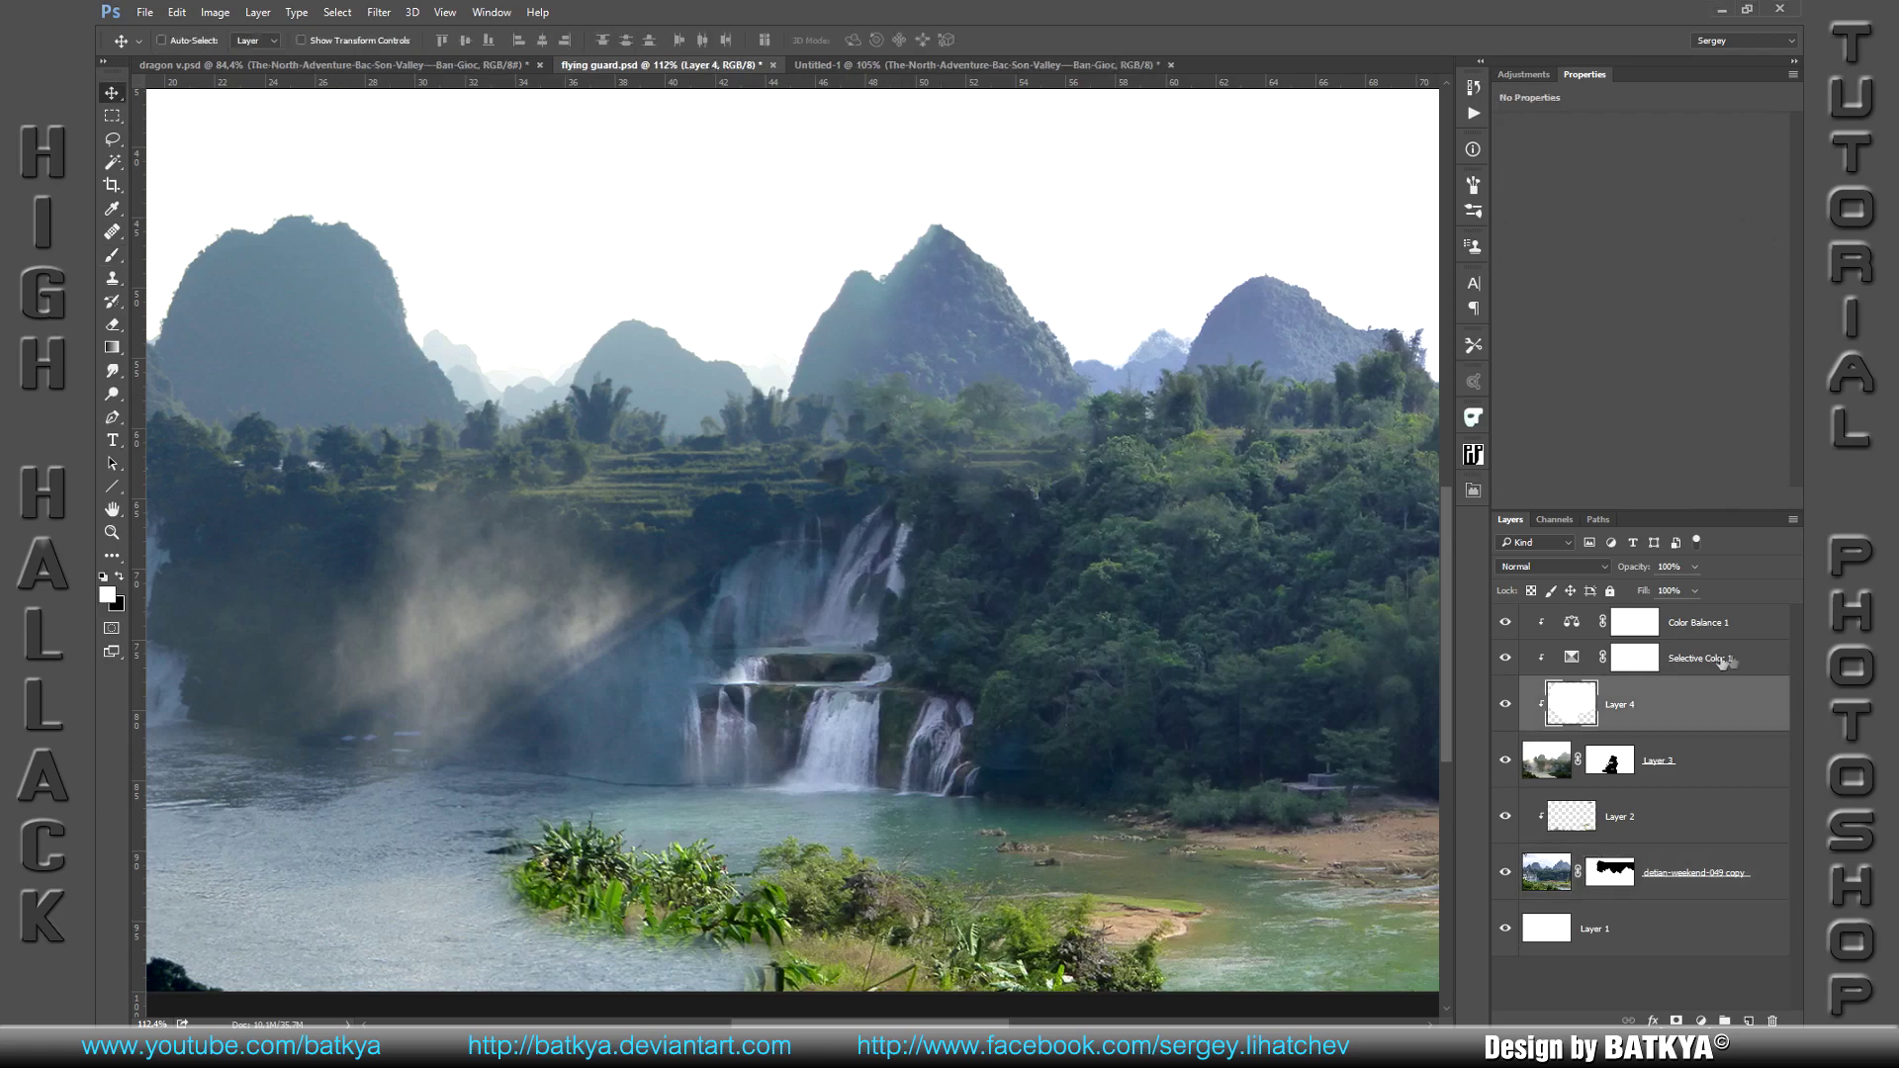
{"action": "key", "text": "alt+bracketright"}
{"action": "key", "text": "alt+bracketright"}
{"action": "left_click", "coordinate": [905, 65]}
Step: Drag the Untitled-1 waterfall photo into the composite and set its blend mode to Screen
{"action": "mouse_move", "coordinate": [764, 226]}
{"action": "left_mouse_down"}
{"action": "mouse_move", "coordinate": [712, 405]}
{"action": "mouse_move", "coordinate": [797, 542]}
{"action": "left_mouse_up"}
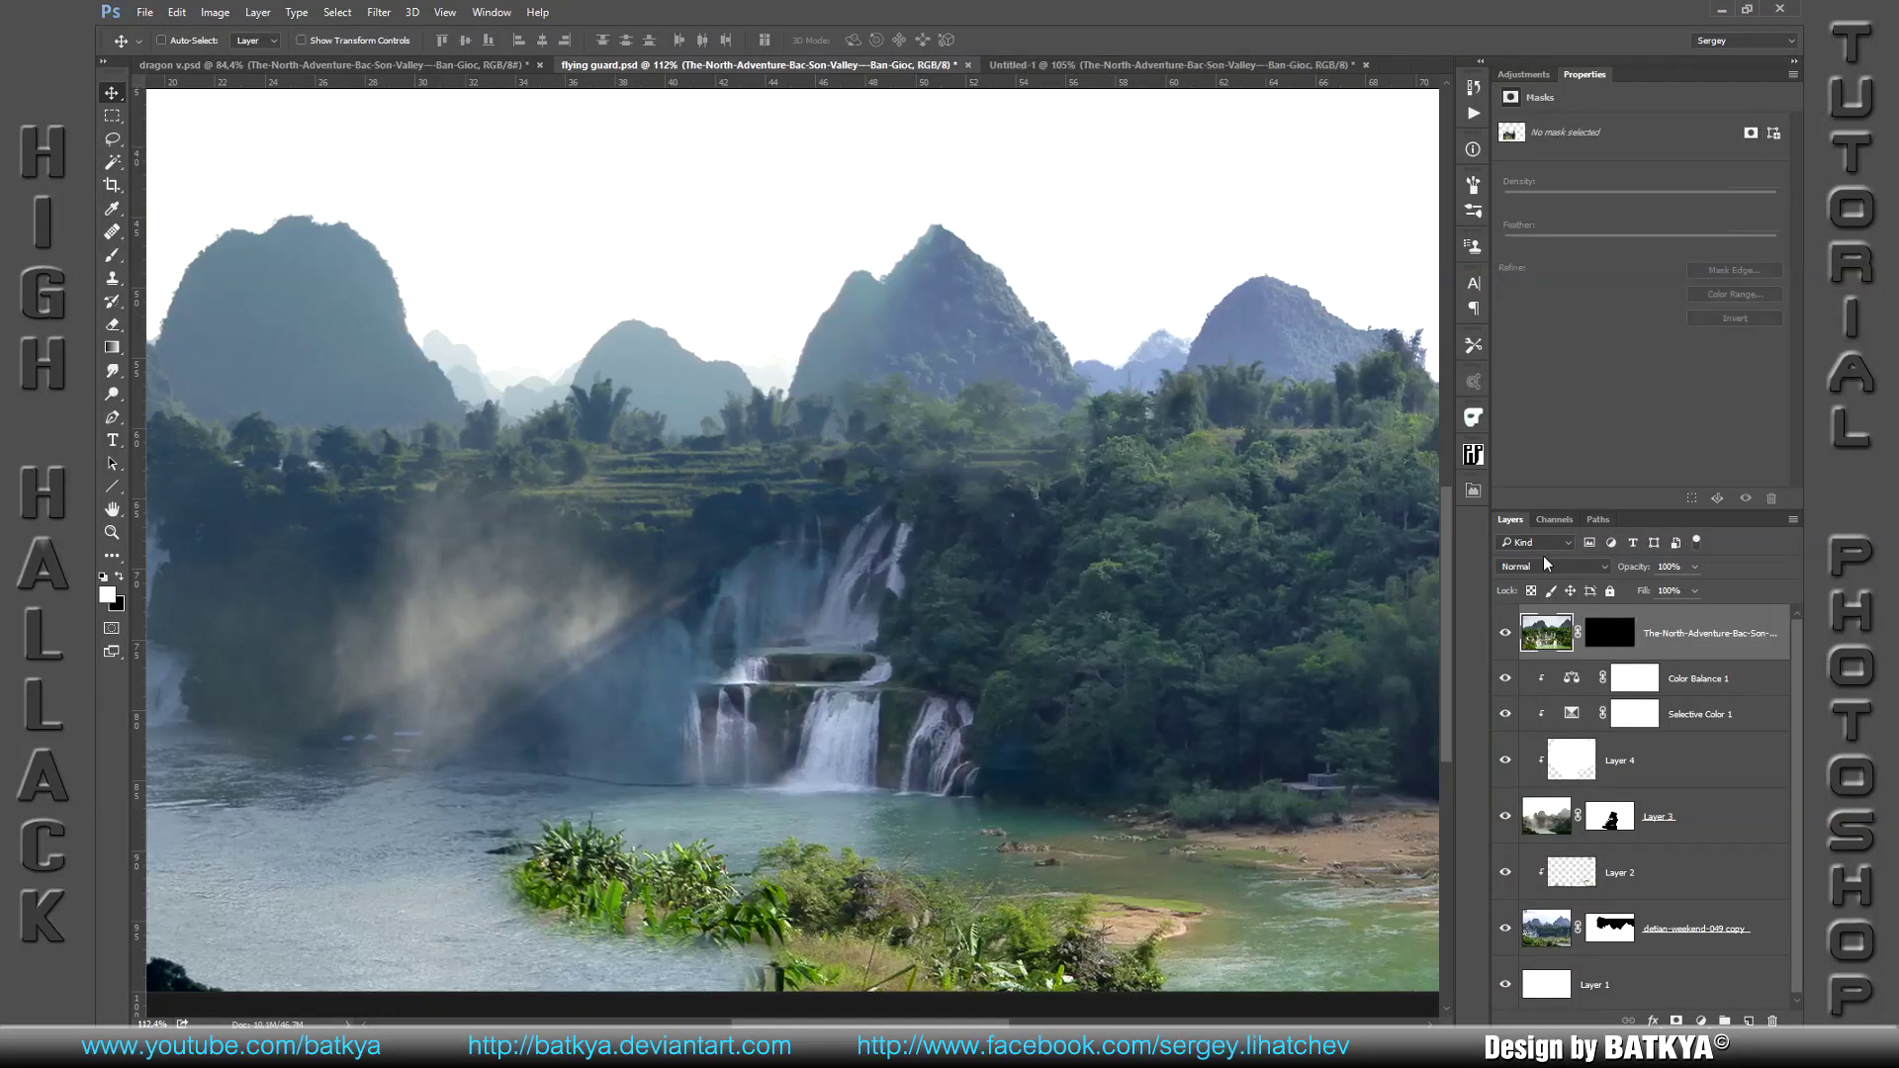
{"action": "left_click", "coordinate": [1545, 566]}
{"action": "left_click", "coordinate": [1561, 688]}
{"action": "left_click", "coordinate": [112, 209]}
{"action": "left_click", "coordinate": [115, 255]}
Step: Paint white on its mask over the waterfall and forest, and set opacity to 72%
{"action": "scroll", "coordinate": [919, 679], "scroll_direction": "up", "scroll_amount": 1}
{"action": "scroll", "coordinate": [920, 678], "scroll_direction": "up", "scroll_amount": 1}
{"action": "key", "text": "x"}
{"action": "mouse_move", "coordinate": [1021, 487]}
{"action": "left_mouse_down"}
{"action": "mouse_move", "coordinate": [985, 554]}
{"action": "mouse_move", "coordinate": [1068, 554]}
{"action": "left_mouse_up"}
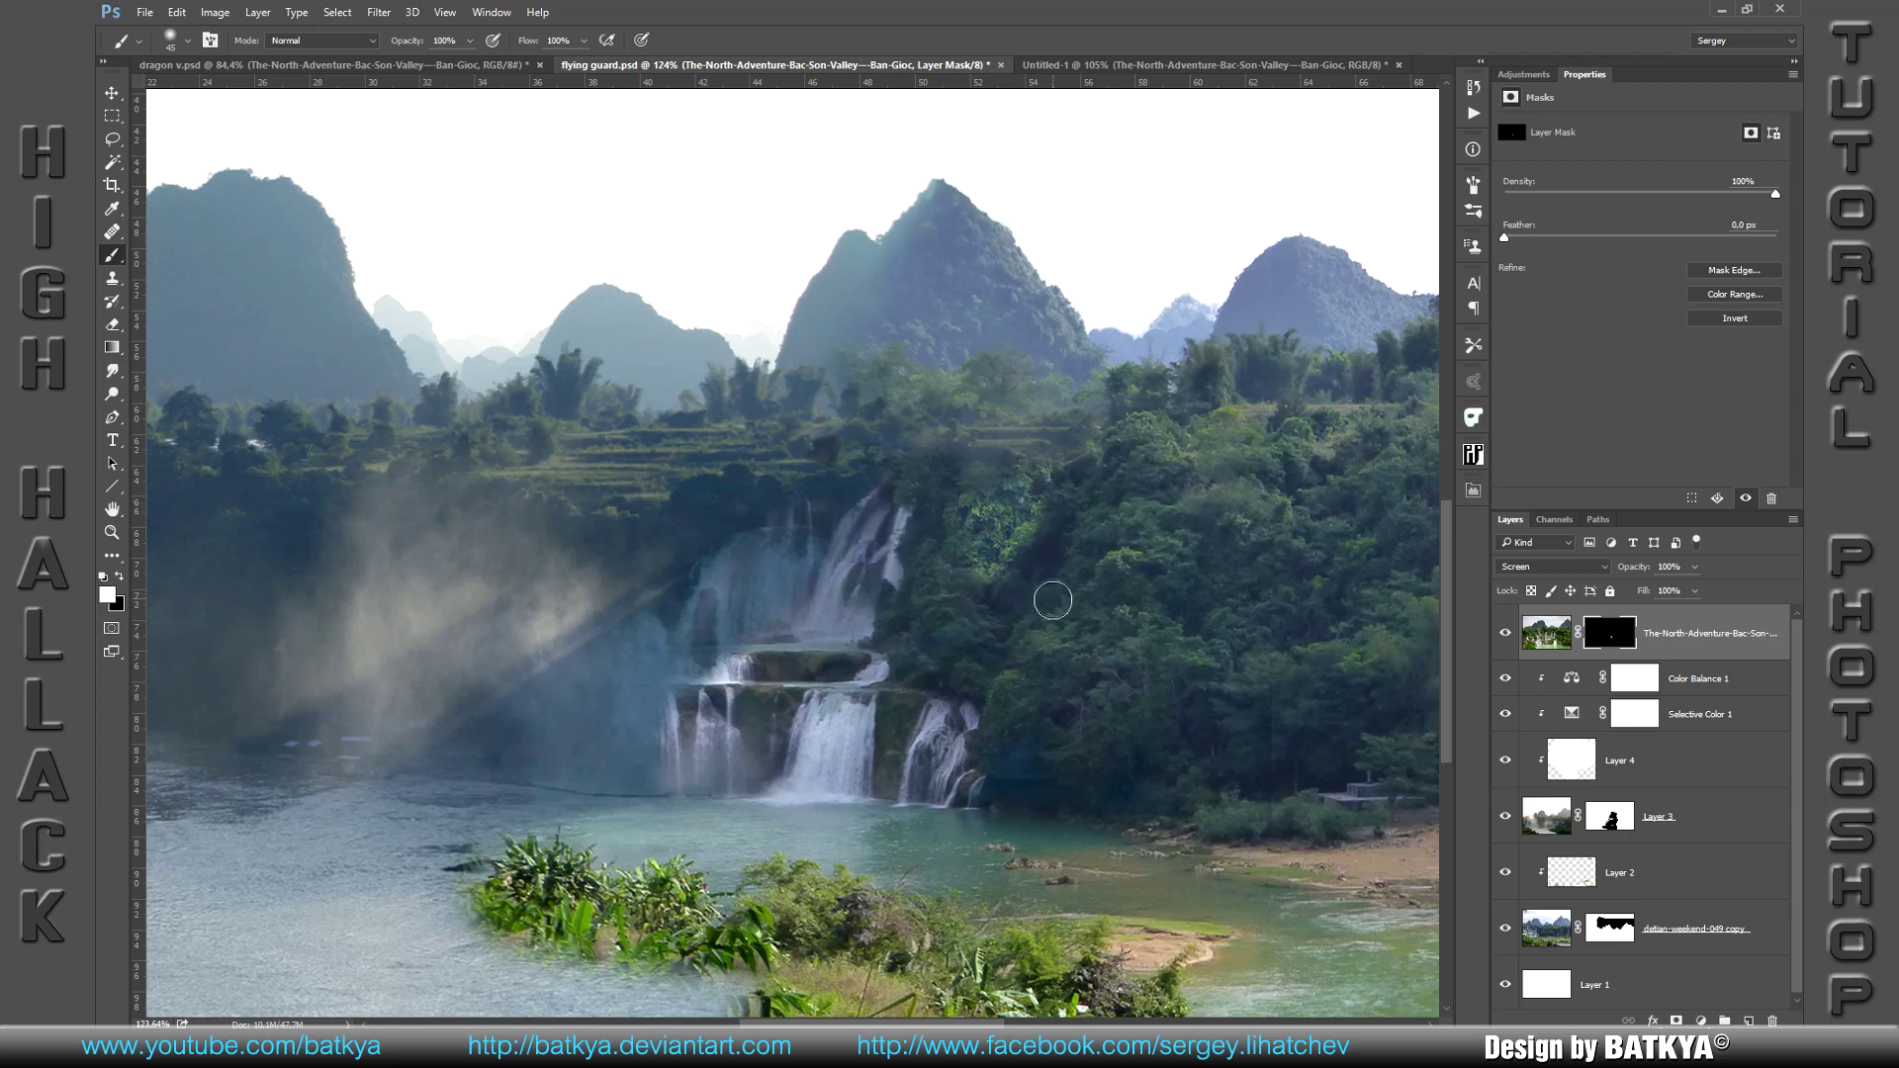
{"action": "left_click", "coordinate": [1142, 452]}
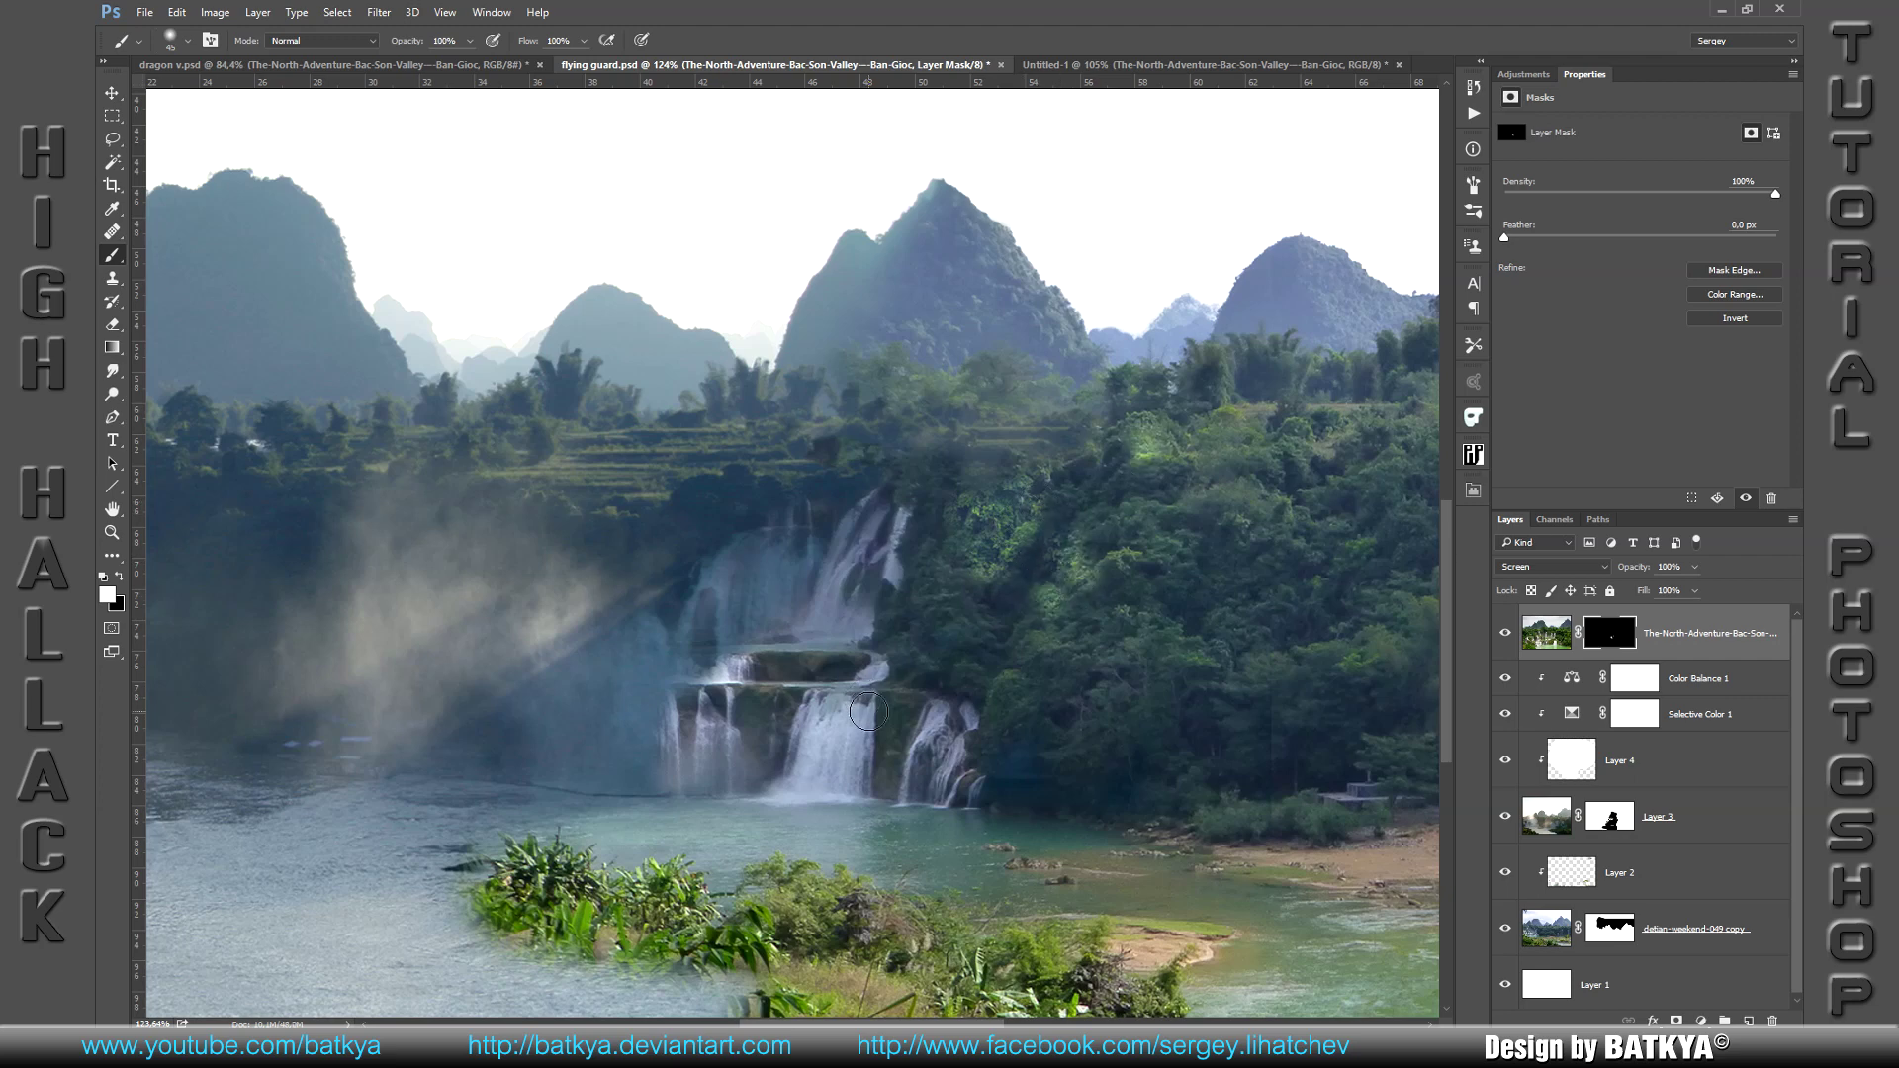
{"action": "left_click_drag", "start_coordinate": [857, 679], "coordinate": [840, 706]}
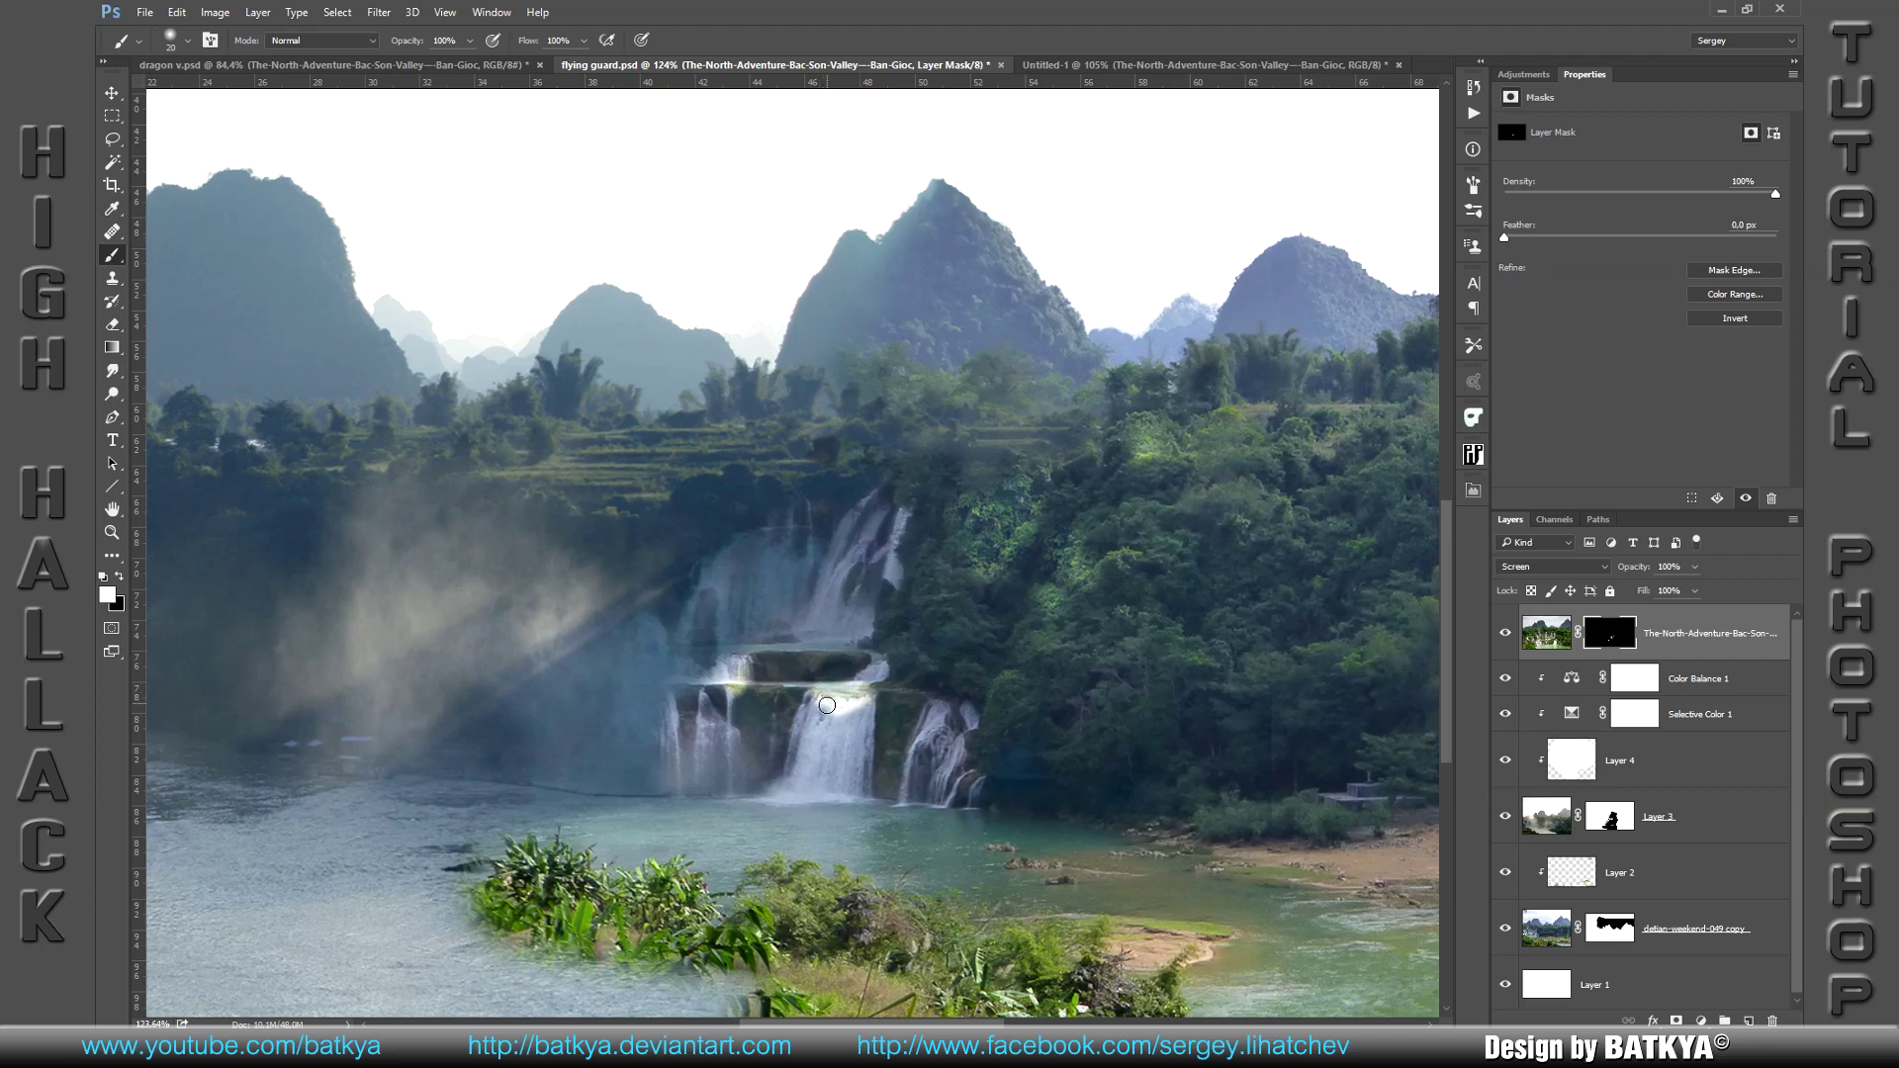
{"action": "left_click_drag", "start_coordinate": [848, 711], "coordinate": [806, 732]}
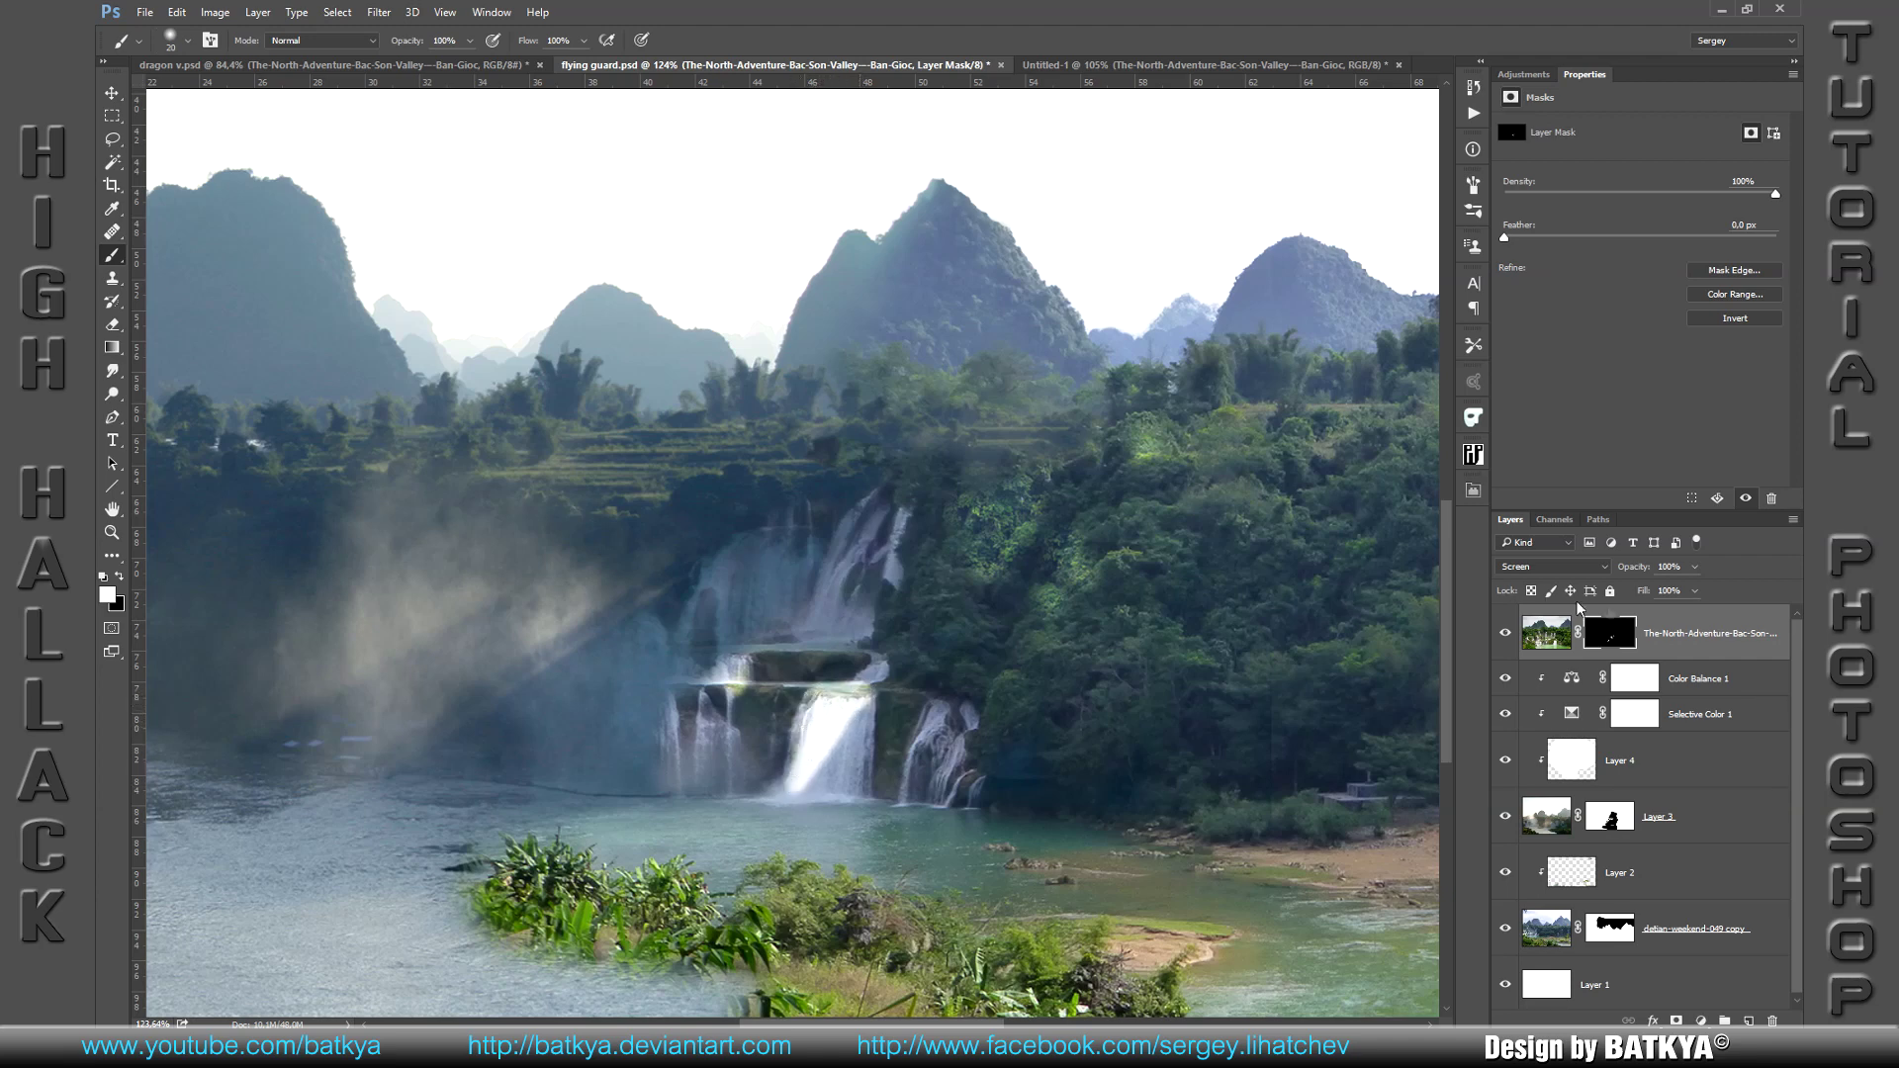
{"action": "left_click_drag", "start_coordinate": [1635, 573], "coordinate": [1614, 577]}
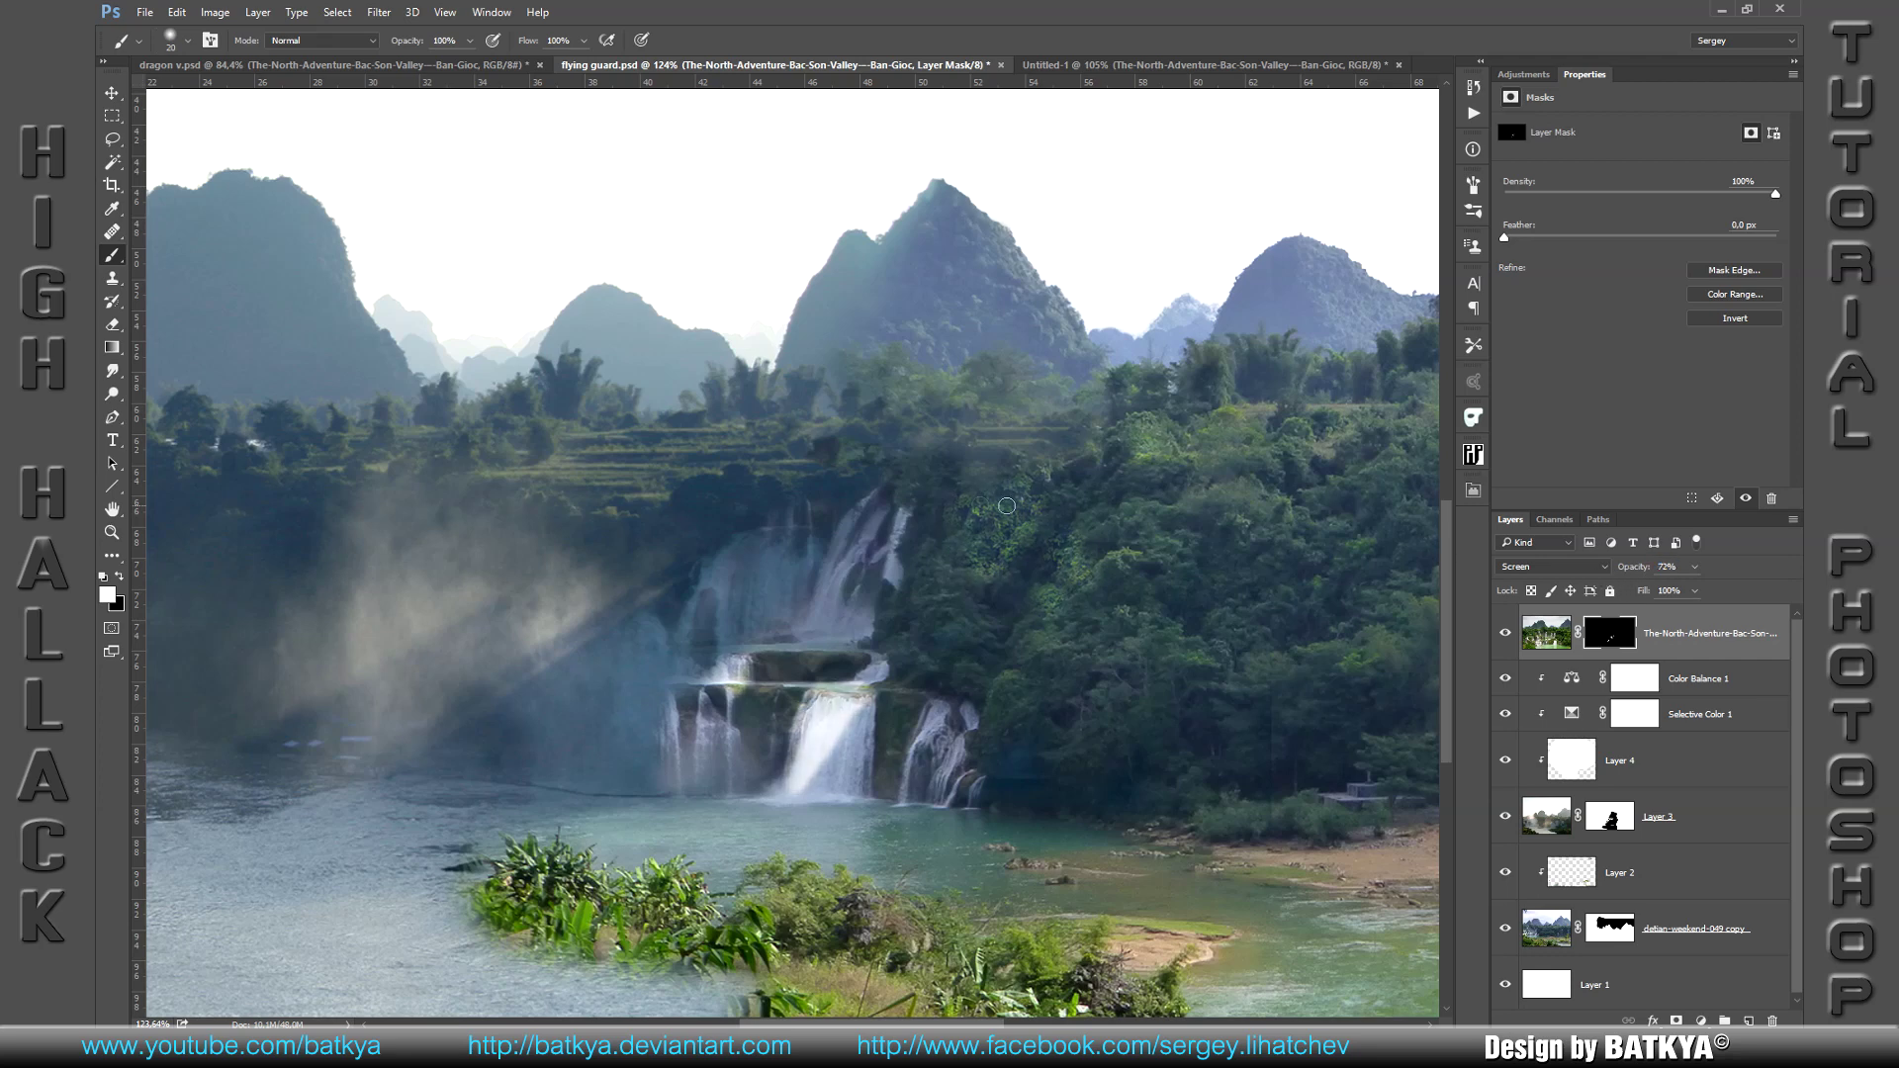
{"action": "left_click_drag", "start_coordinate": [944, 460], "coordinate": [1030, 482]}
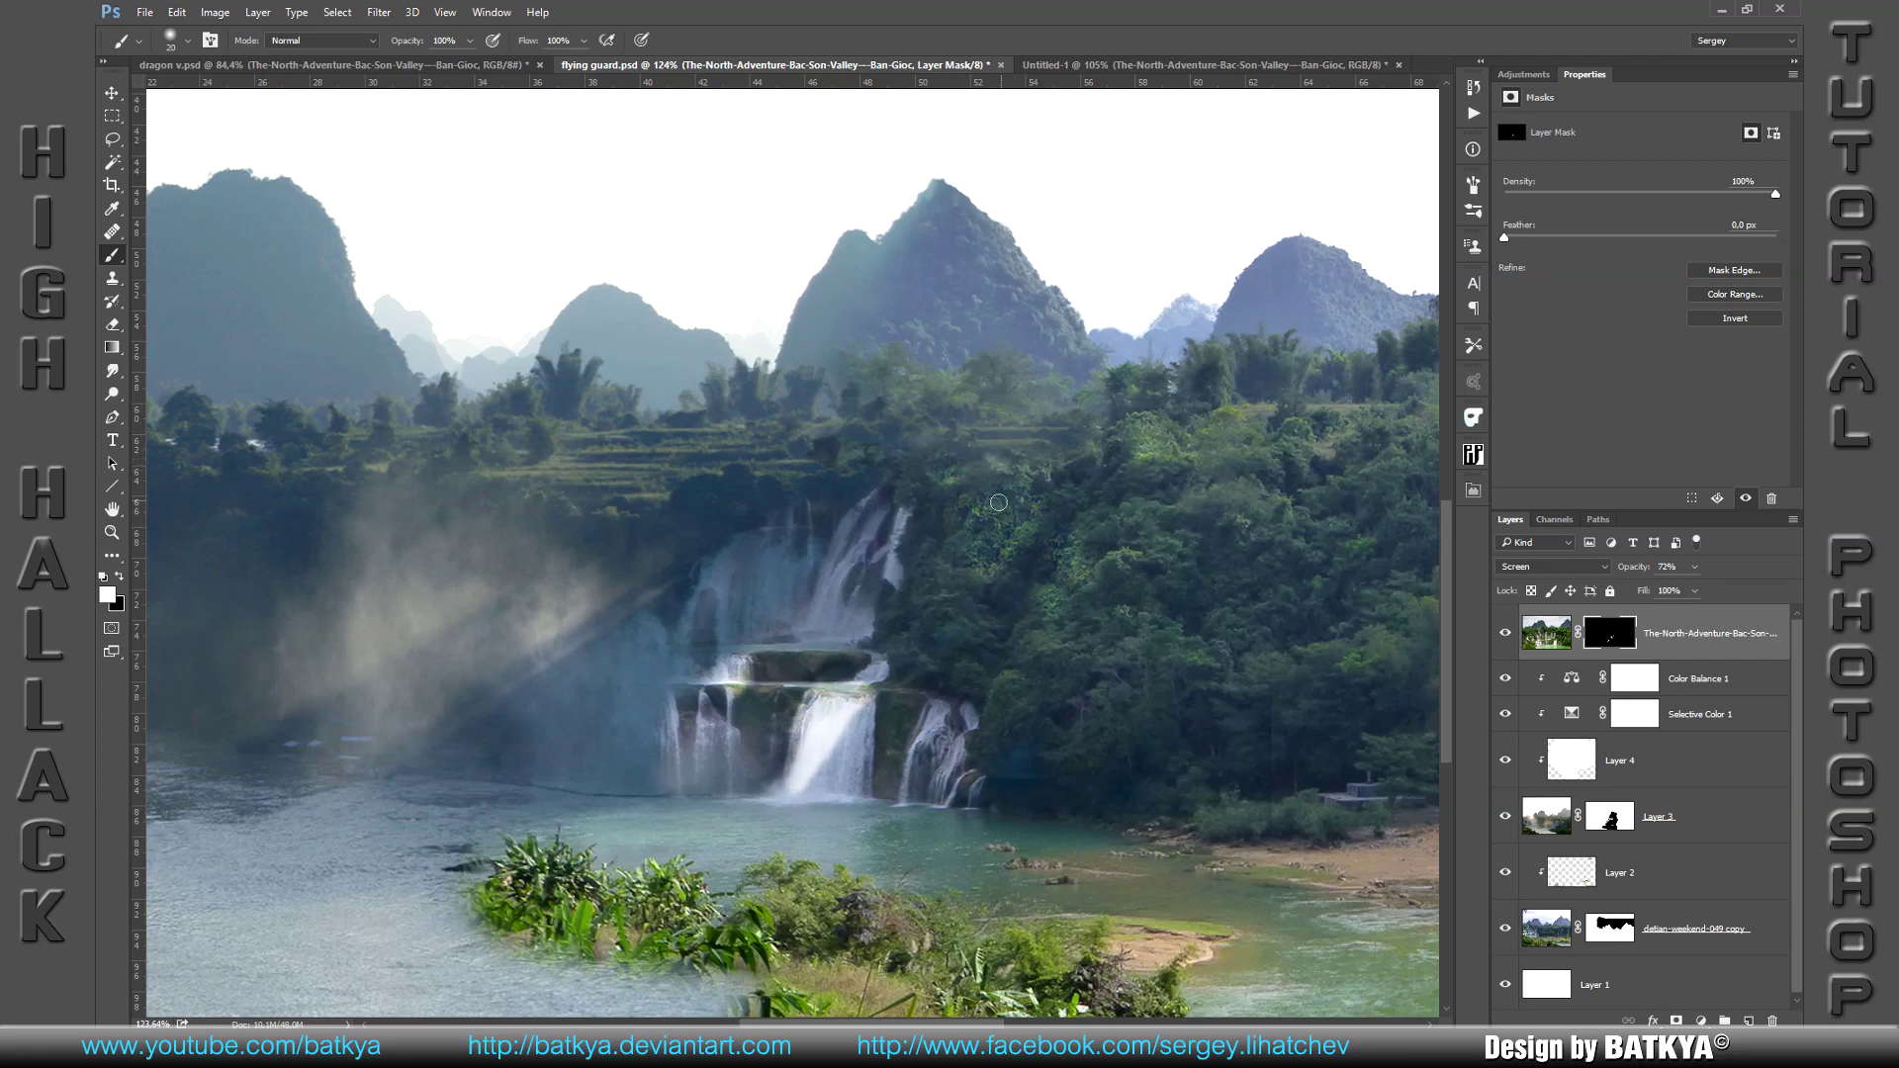
Step: Paint more mask detail with a scattered tip, return to a soft round tip, and review the composite
{"action": "right_click", "coordinate": [1002, 501]}
{"action": "scroll", "coordinate": [1153, 751], "scroll_direction": "down", "scroll_amount": 2}
{"action": "double_click", "coordinate": [1153, 702]}
{"action": "key", "text": "bracketright"}
{"action": "key", "text": "bracketright"}
{"action": "key", "text": "bracketright"}
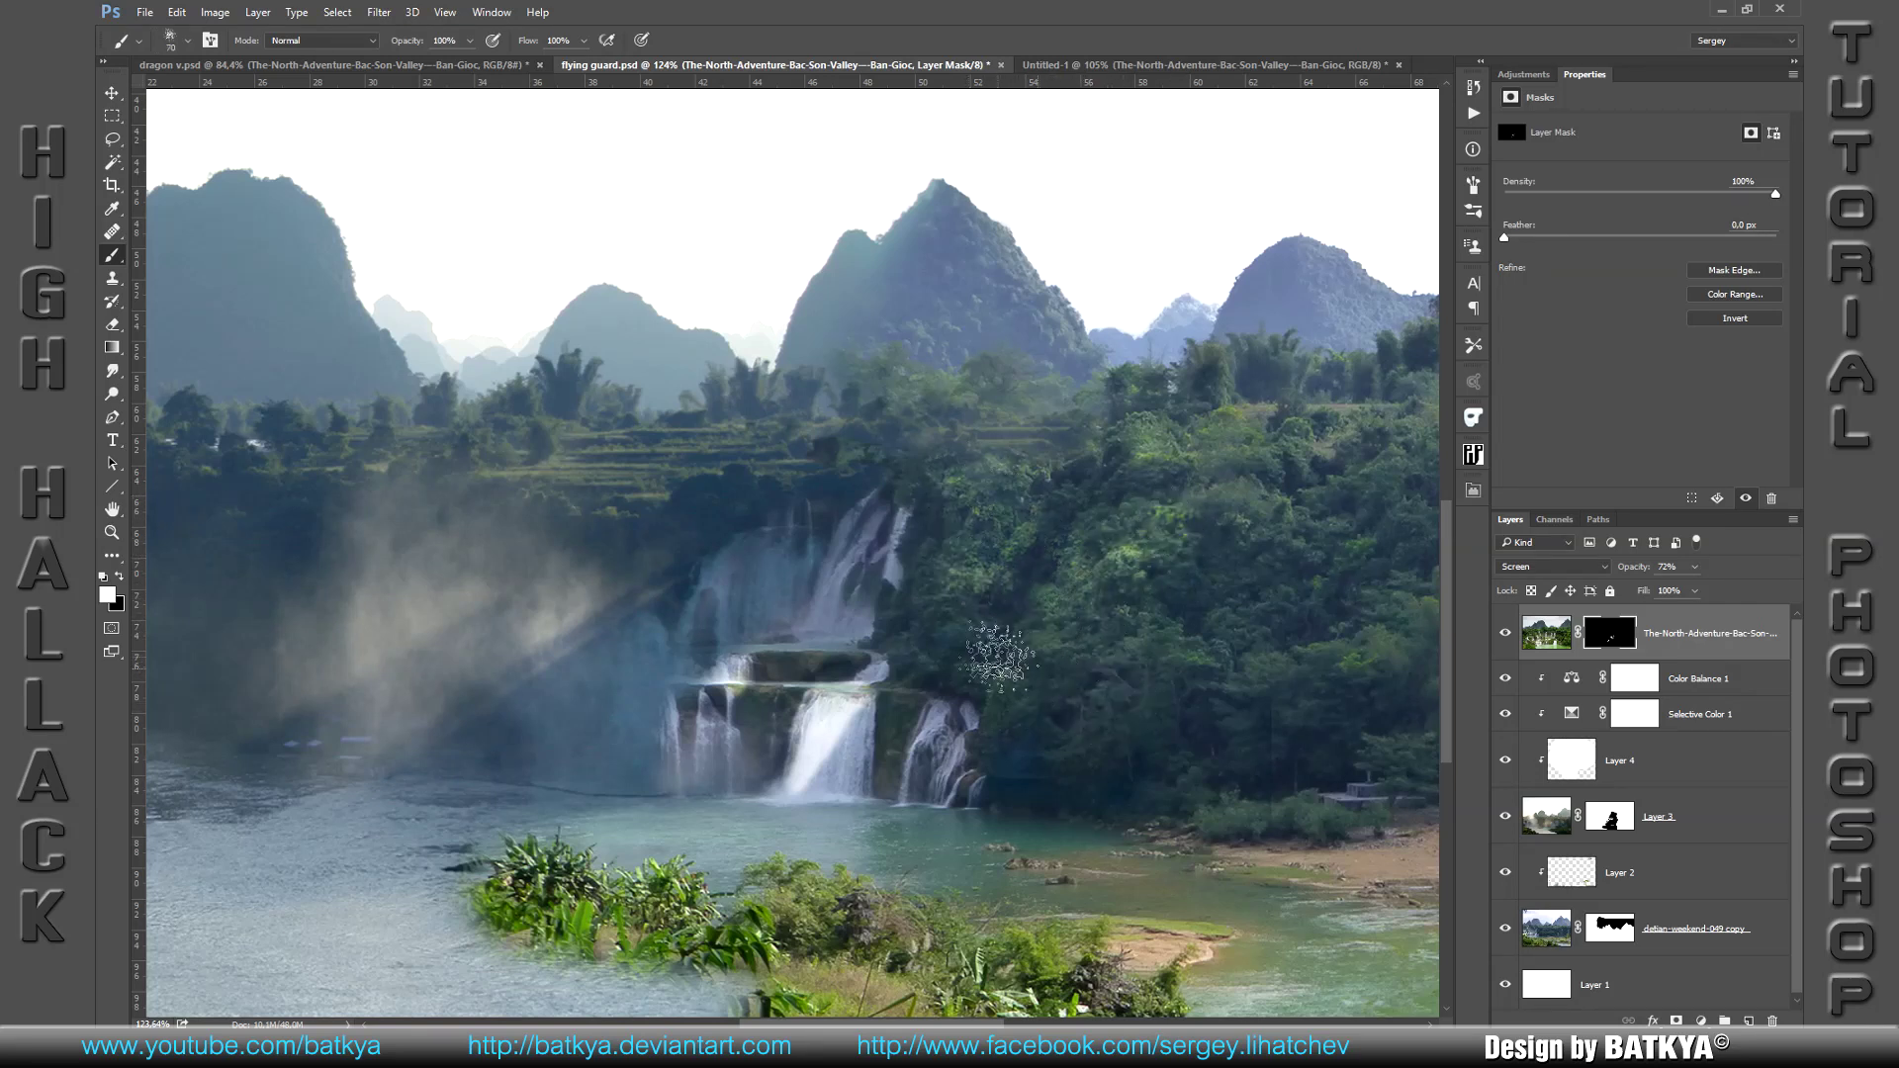
{"action": "key", "text": "bracketleft"}
{"action": "key", "text": "bracketleft"}
{"action": "key", "text": "bracketleft"}
{"action": "key", "text": "bracketleft"}
{"action": "key", "text": "bracketleft"}
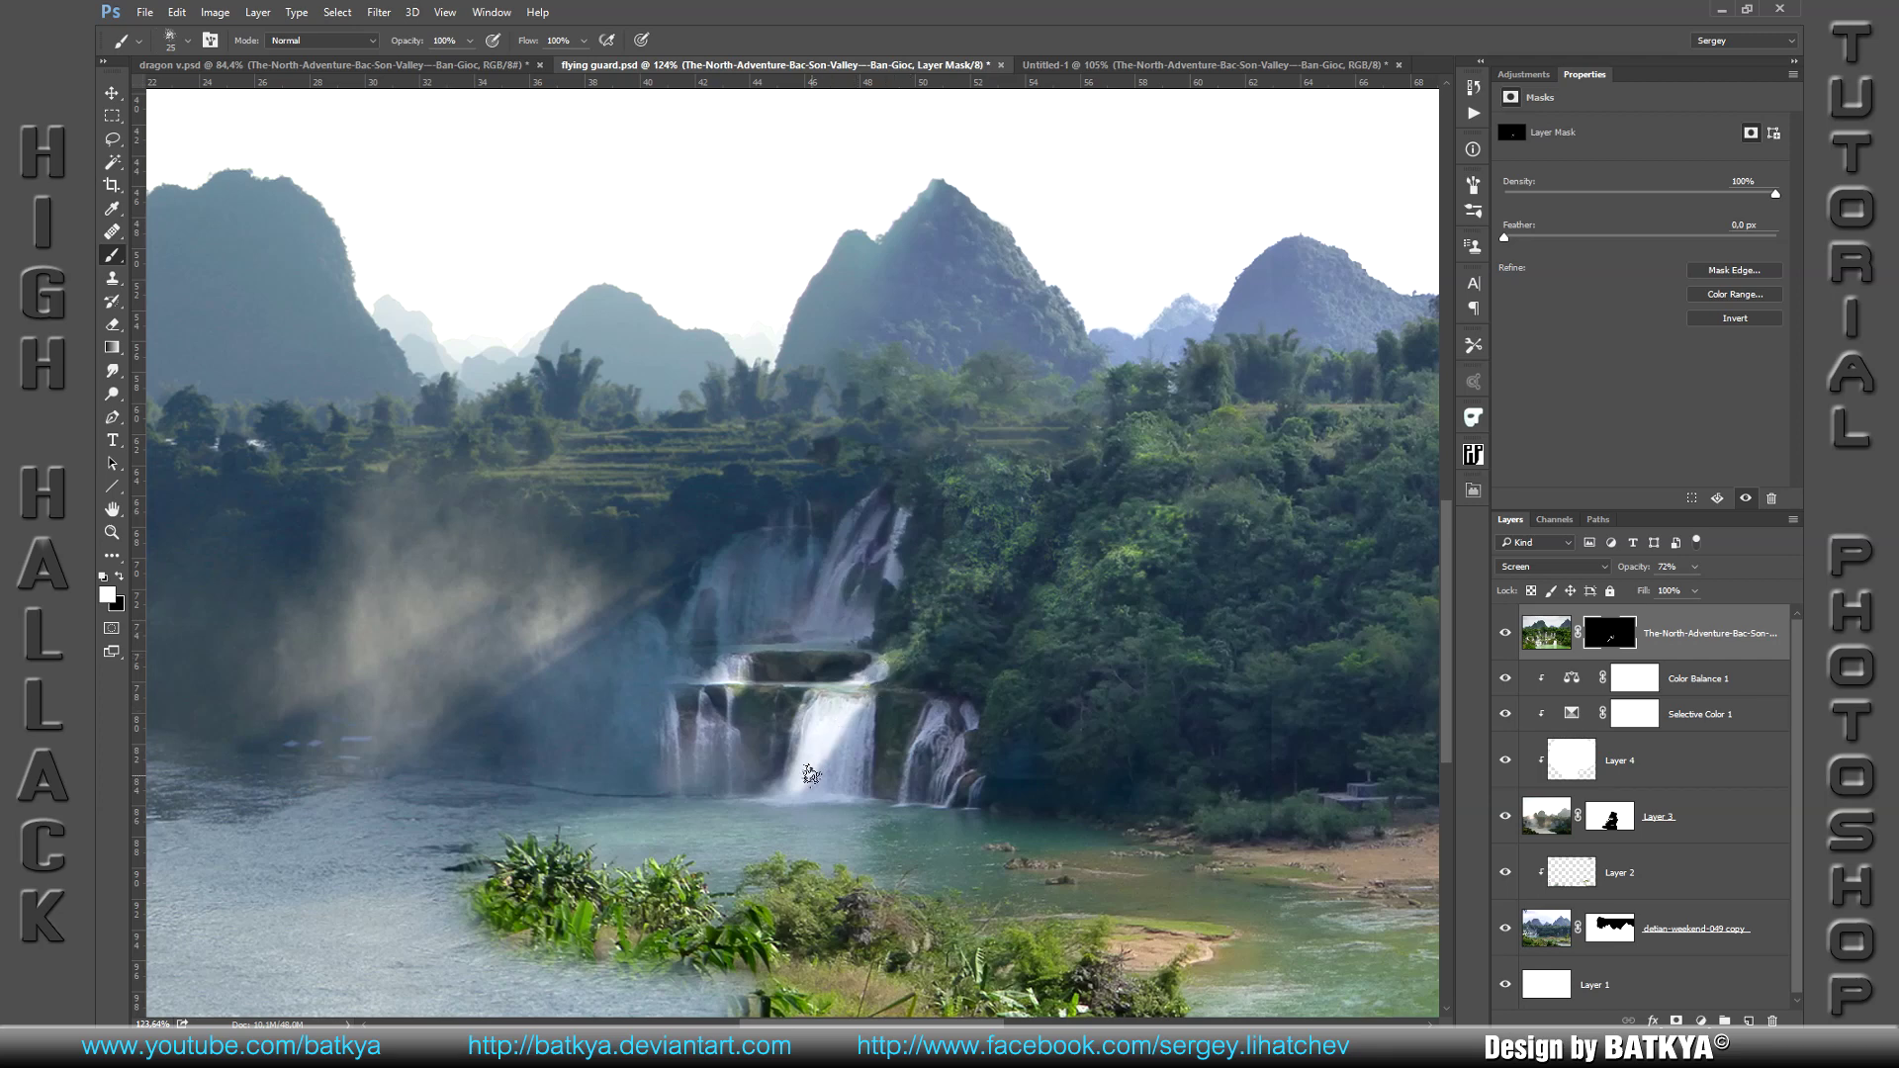
{"action": "right_click", "coordinate": [811, 774]}
{"action": "scroll", "coordinate": [989, 791], "scroll_direction": "up", "scroll_amount": 2}
{"action": "left_click", "coordinate": [972, 742]}
{"action": "key", "text": "Return"}
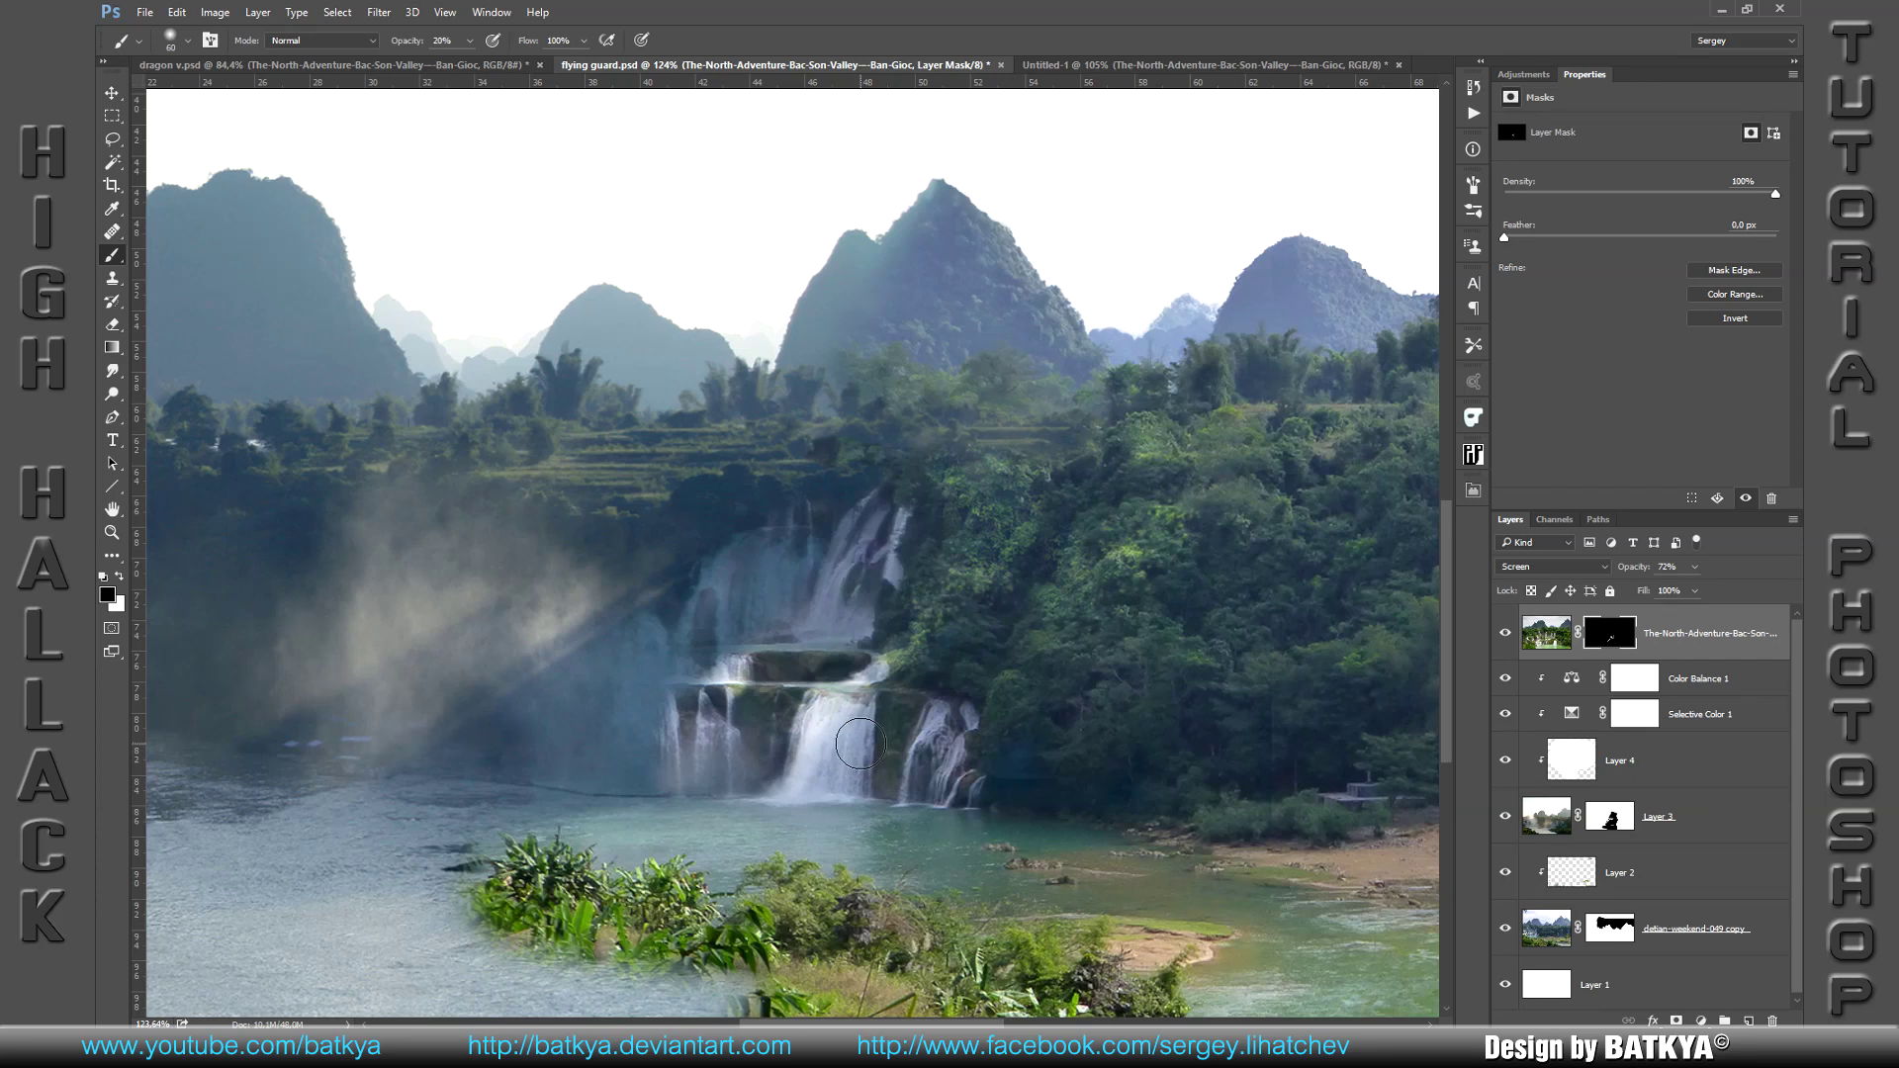
{"action": "key", "text": "v"}
{"action": "scroll", "coordinate": [752, 693], "scroll_direction": "down", "scroll_amount": 2}
{"action": "left_click_drag", "start_coordinate": [683, 692], "coordinate": [814, 600]}
Step: Lasso the lower riverbank in Untitled-1, move it into the composite, and add a layer mask
{"action": "scroll", "coordinate": [814, 600], "scroll_direction": "down", "scroll_amount": 2}
{"action": "scroll", "coordinate": [801, 623], "scroll_direction": "down", "scroll_amount": 2}
{"action": "scroll", "coordinate": [786, 655], "scroll_direction": "down", "scroll_amount": 2}
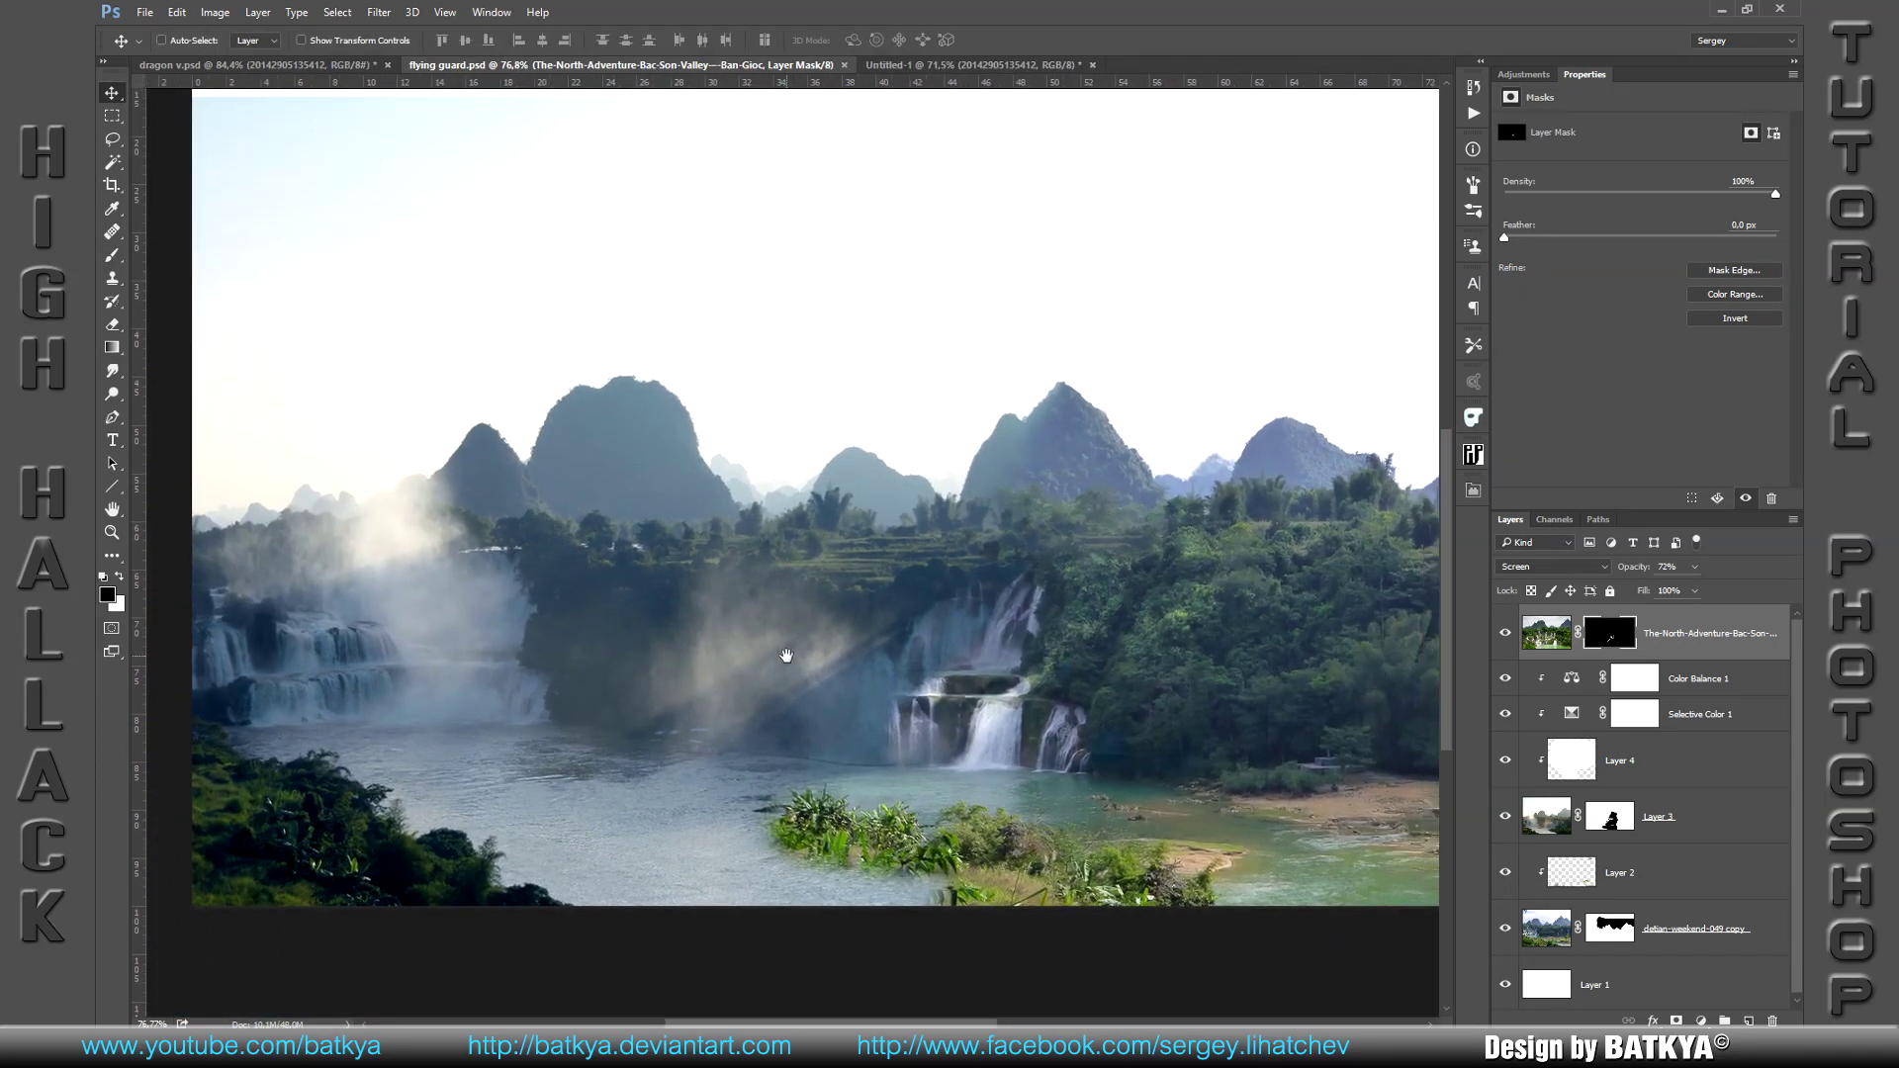
{"action": "left_click", "coordinate": [955, 65]}
{"action": "key", "text": "l"}
{"action": "left_click_drag", "start_coordinate": [256, 593], "coordinate": [394, 587]}
{"action": "left_click_drag", "start_coordinate": [663, 568], "coordinate": [874, 616]}
{"action": "mouse_move", "coordinate": [999, 643]}
{"action": "left_mouse_down"}
{"action": "mouse_move", "coordinate": [1152, 633]}
{"action": "mouse_move", "coordinate": [1326, 694]}
{"action": "mouse_move", "coordinate": [462, 934]}
{"action": "mouse_move", "coordinate": [185, 618]}
{"action": "mouse_move", "coordinate": [643, 76]}
{"action": "mouse_move", "coordinate": [1325, 442]}
{"action": "left_mouse_up"}
{"action": "key", "text": "v"}
{"action": "left_click", "coordinate": [1675, 1020]}
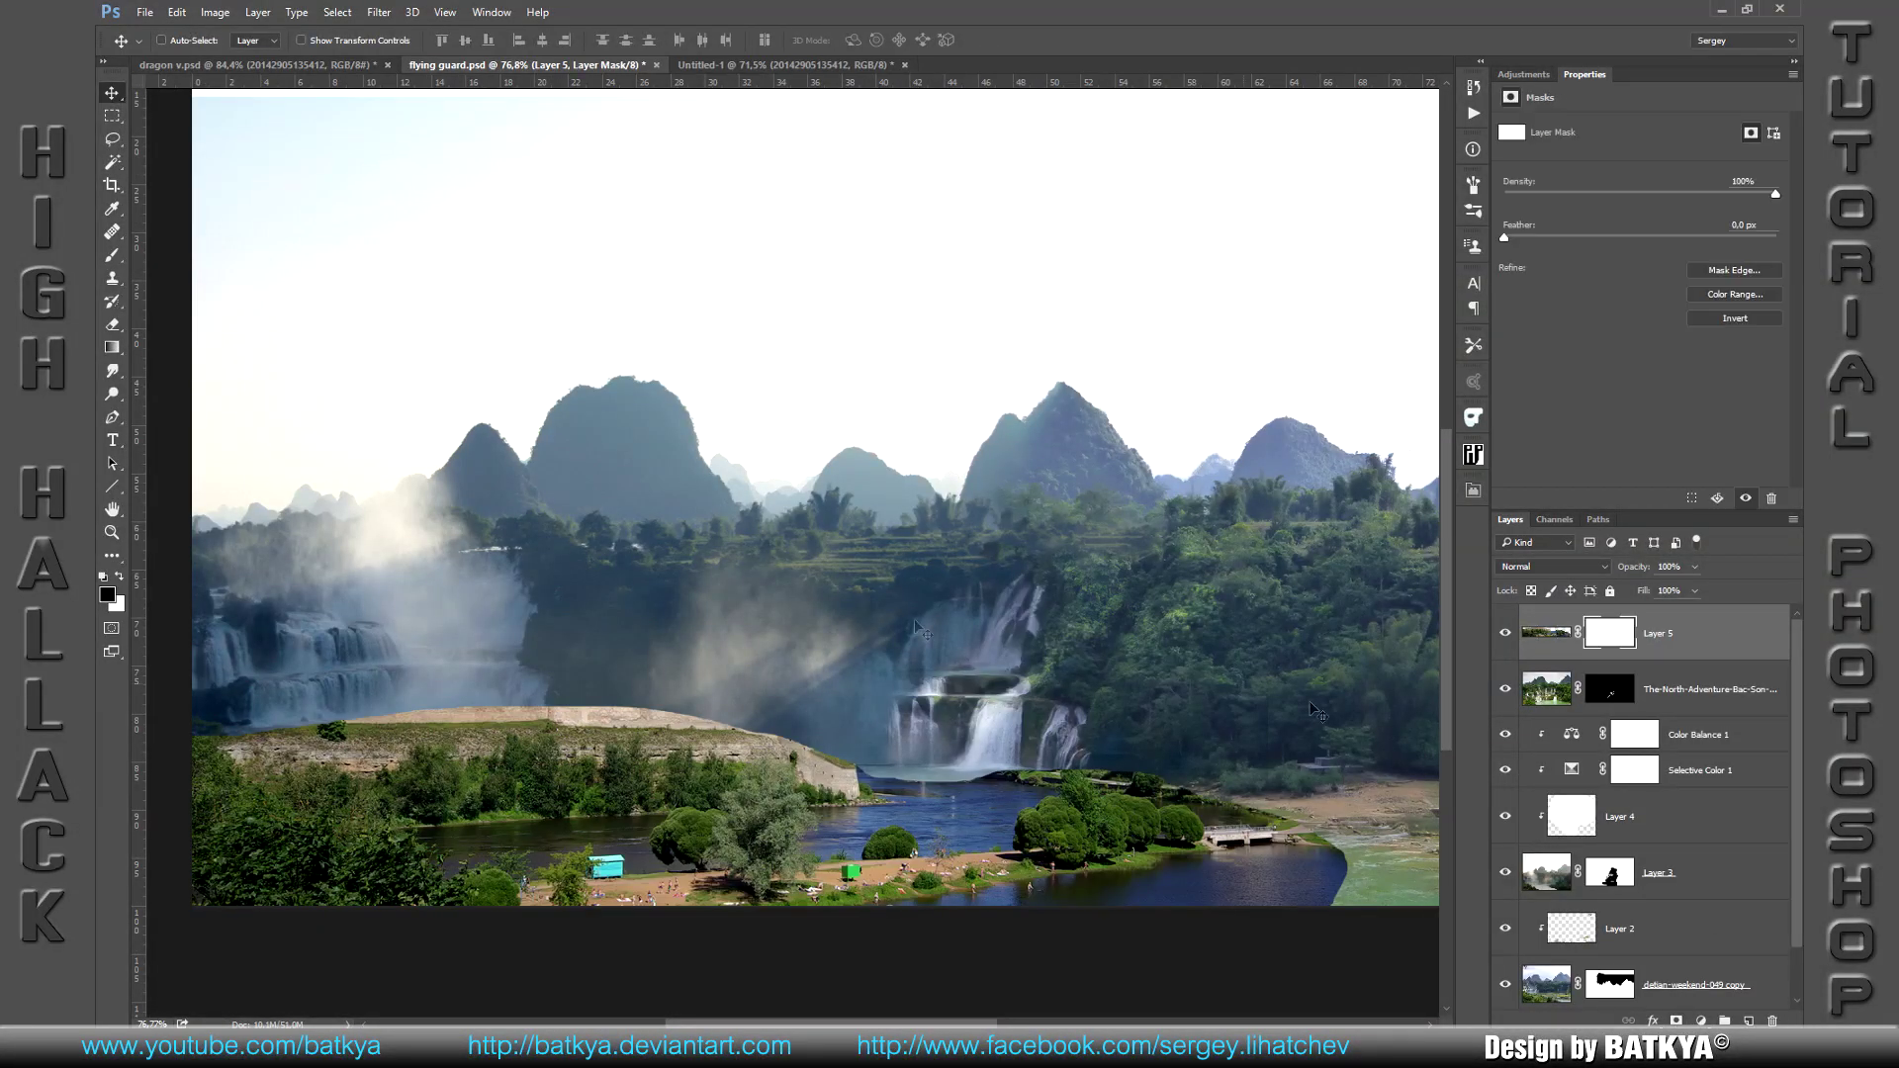
Step: With a smaller black brush at full opacity, start masking out the fortress wall
{"action": "key", "text": "b"}
{"action": "key", "text": "x"}
{"action": "scroll", "coordinate": [645, 777], "scroll_direction": "up", "scroll_amount": 4}
{"action": "right_click", "coordinate": [645, 777]}
{"action": "scroll", "coordinate": [890, 870], "scroll_direction": "down", "scroll_amount": 3}
{"action": "double_click", "coordinate": [832, 902]}
{"action": "mouse_move", "coordinate": [868, 855]}
{"action": "left_mouse_down"}
{"action": "mouse_move", "coordinate": [821, 690]}
{"action": "mouse_move", "coordinate": [842, 695]}
{"action": "left_mouse_up"}
{"action": "left_click_drag", "start_coordinate": [949, 603], "coordinate": [969, 628]}
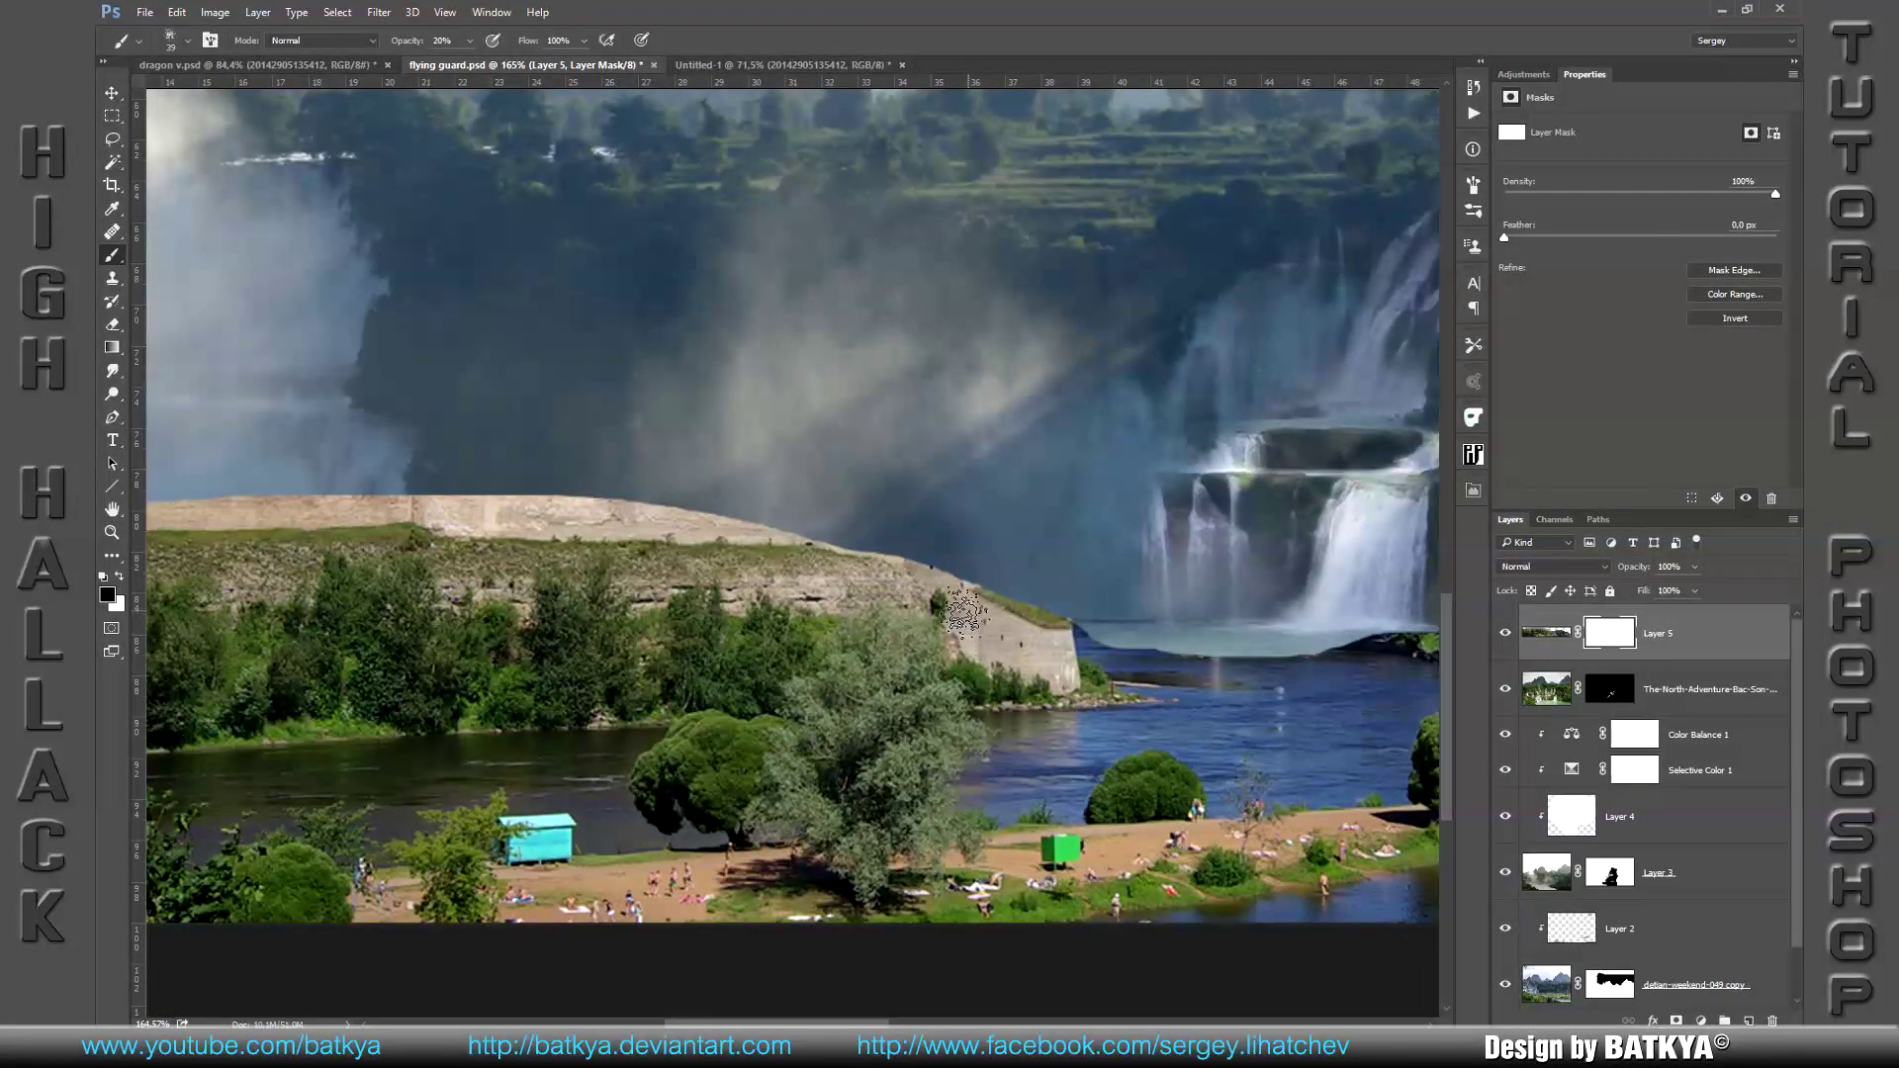
{"action": "key", "text": "0"}
{"action": "mouse_move", "coordinate": [948, 588]}
{"action": "left_mouse_down"}
{"action": "mouse_move", "coordinate": [984, 642]}
{"action": "mouse_move", "coordinate": [1026, 628]}
{"action": "mouse_move", "coordinate": [641, 604]}
{"action": "mouse_move", "coordinate": [1009, 593]}
{"action": "mouse_move", "coordinate": [564, 539]}
{"action": "mouse_move", "coordinate": [751, 564]}
{"action": "left_mouse_up"}
Step: Mask out more wall and the rocky bank to show water, blending the shoreline foliage edge
{"action": "left_click_drag", "start_coordinate": [506, 551], "coordinate": [847, 520]}
{"action": "mouse_move", "coordinate": [662, 546]}
{"action": "left_mouse_down"}
{"action": "mouse_move", "coordinate": [628, 550]}
{"action": "mouse_move", "coordinate": [905, 558]}
{"action": "mouse_move", "coordinate": [890, 500]}
{"action": "mouse_move", "coordinate": [848, 481]}
{"action": "mouse_move", "coordinate": [237, 495]}
{"action": "left_mouse_up"}
{"action": "left_click_drag", "start_coordinate": [376, 587], "coordinate": [405, 583]}
{"action": "key", "text": "bracketleft"}
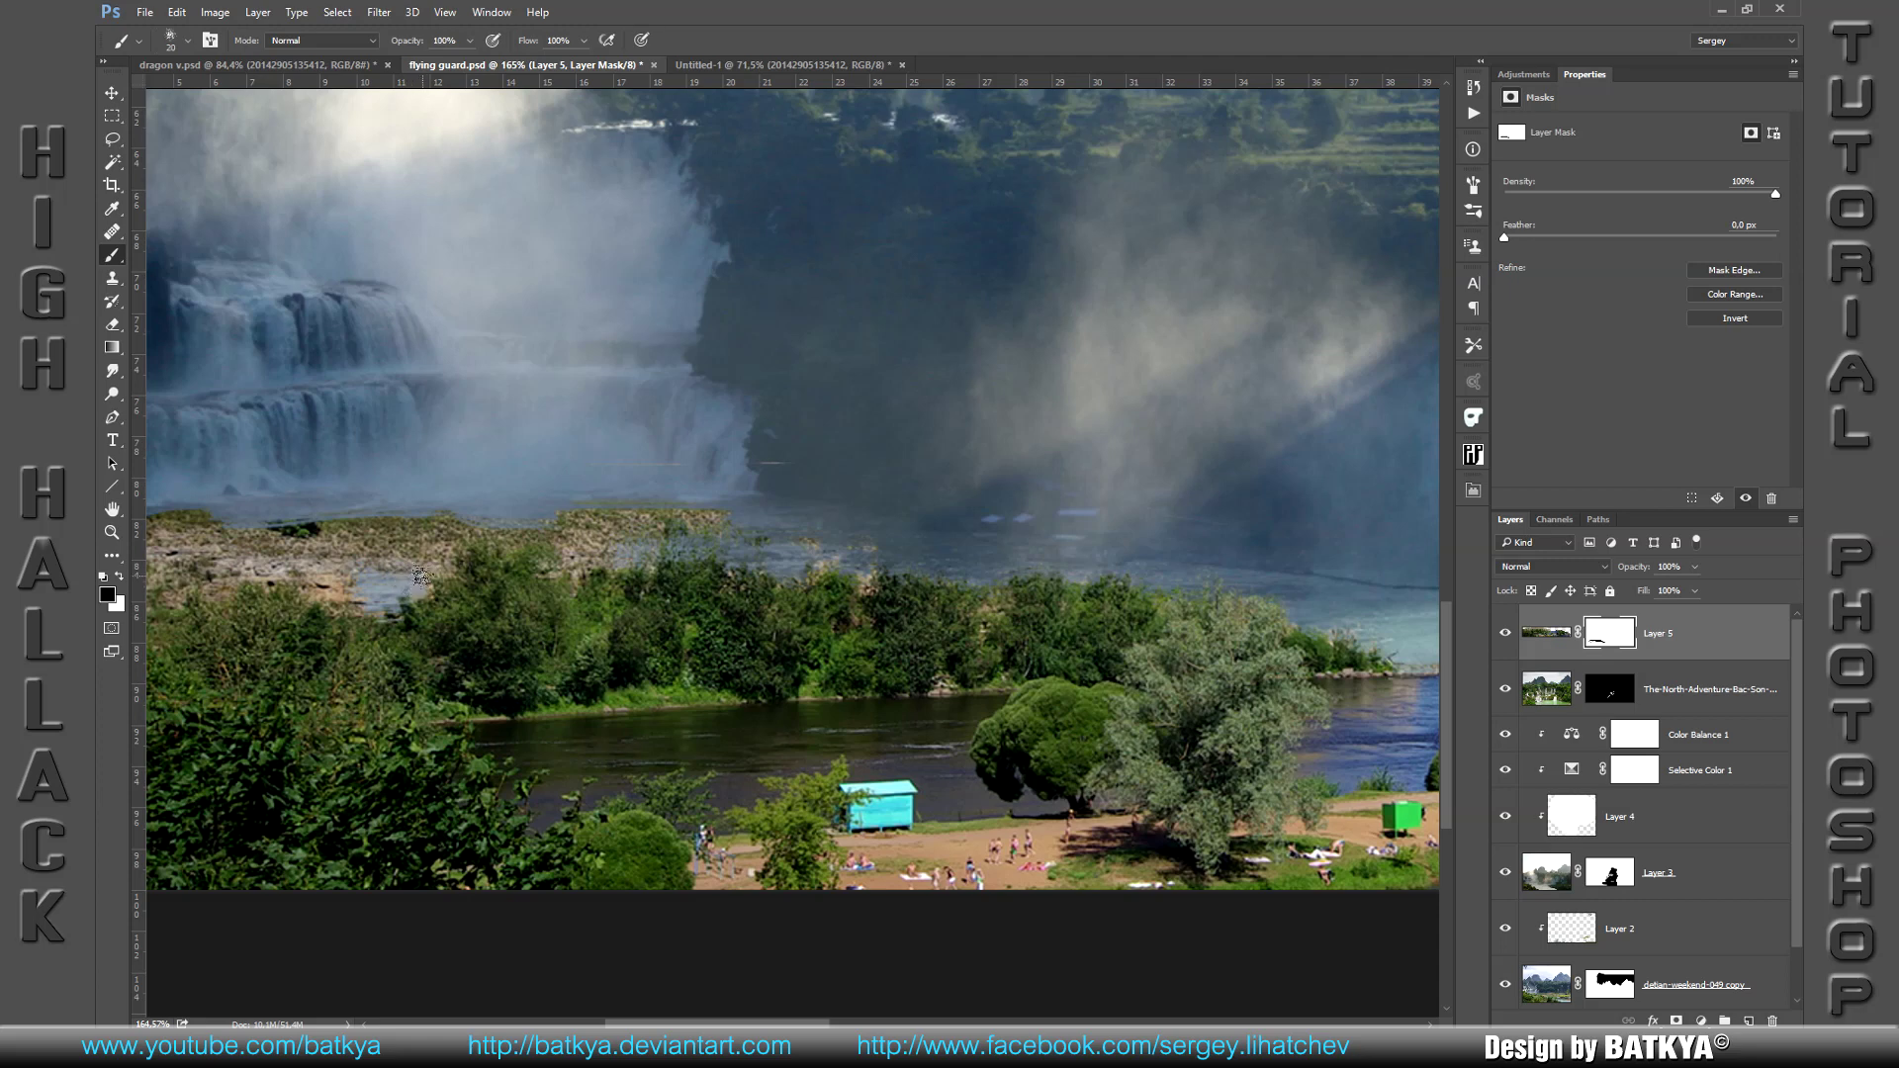
{"action": "mouse_move", "coordinate": [465, 547]}
{"action": "left_mouse_down"}
{"action": "mouse_move", "coordinate": [564, 566]}
{"action": "mouse_move", "coordinate": [718, 556]}
{"action": "mouse_move", "coordinate": [531, 542]}
{"action": "mouse_move", "coordinate": [618, 521]}
{"action": "mouse_move", "coordinate": [652, 473]}
{"action": "mouse_move", "coordinate": [638, 536]}
{"action": "mouse_move", "coordinate": [767, 543]}
{"action": "left_mouse_up"}
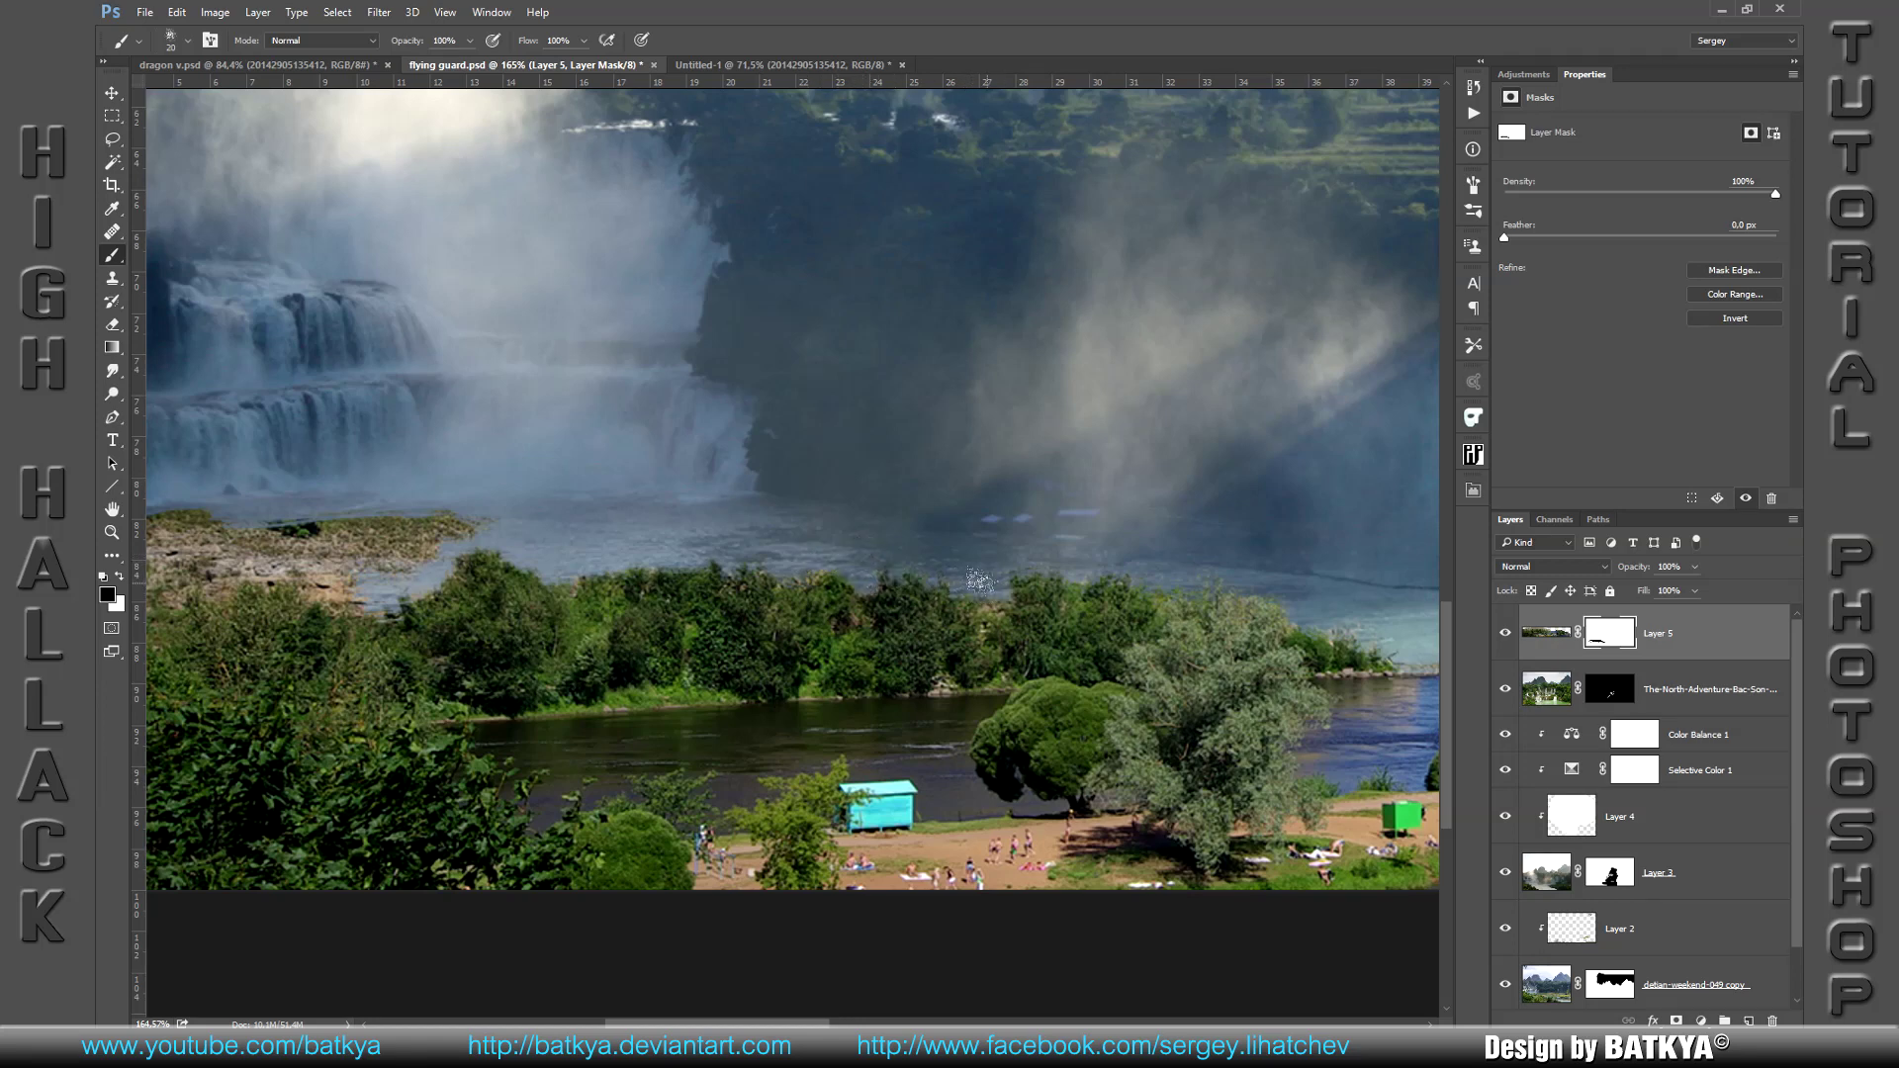
{"action": "left_click_drag", "start_coordinate": [354, 638], "coordinate": [767, 631]}
{"action": "mouse_move", "coordinate": [395, 537]}
{"action": "left_mouse_down"}
{"action": "mouse_move", "coordinate": [480, 605]}
{"action": "mouse_move", "coordinate": [730, 603]}
{"action": "left_mouse_up"}
Step: Lasso the rocky islet and fill it with black on the mask to hide it
{"action": "key", "text": "l"}
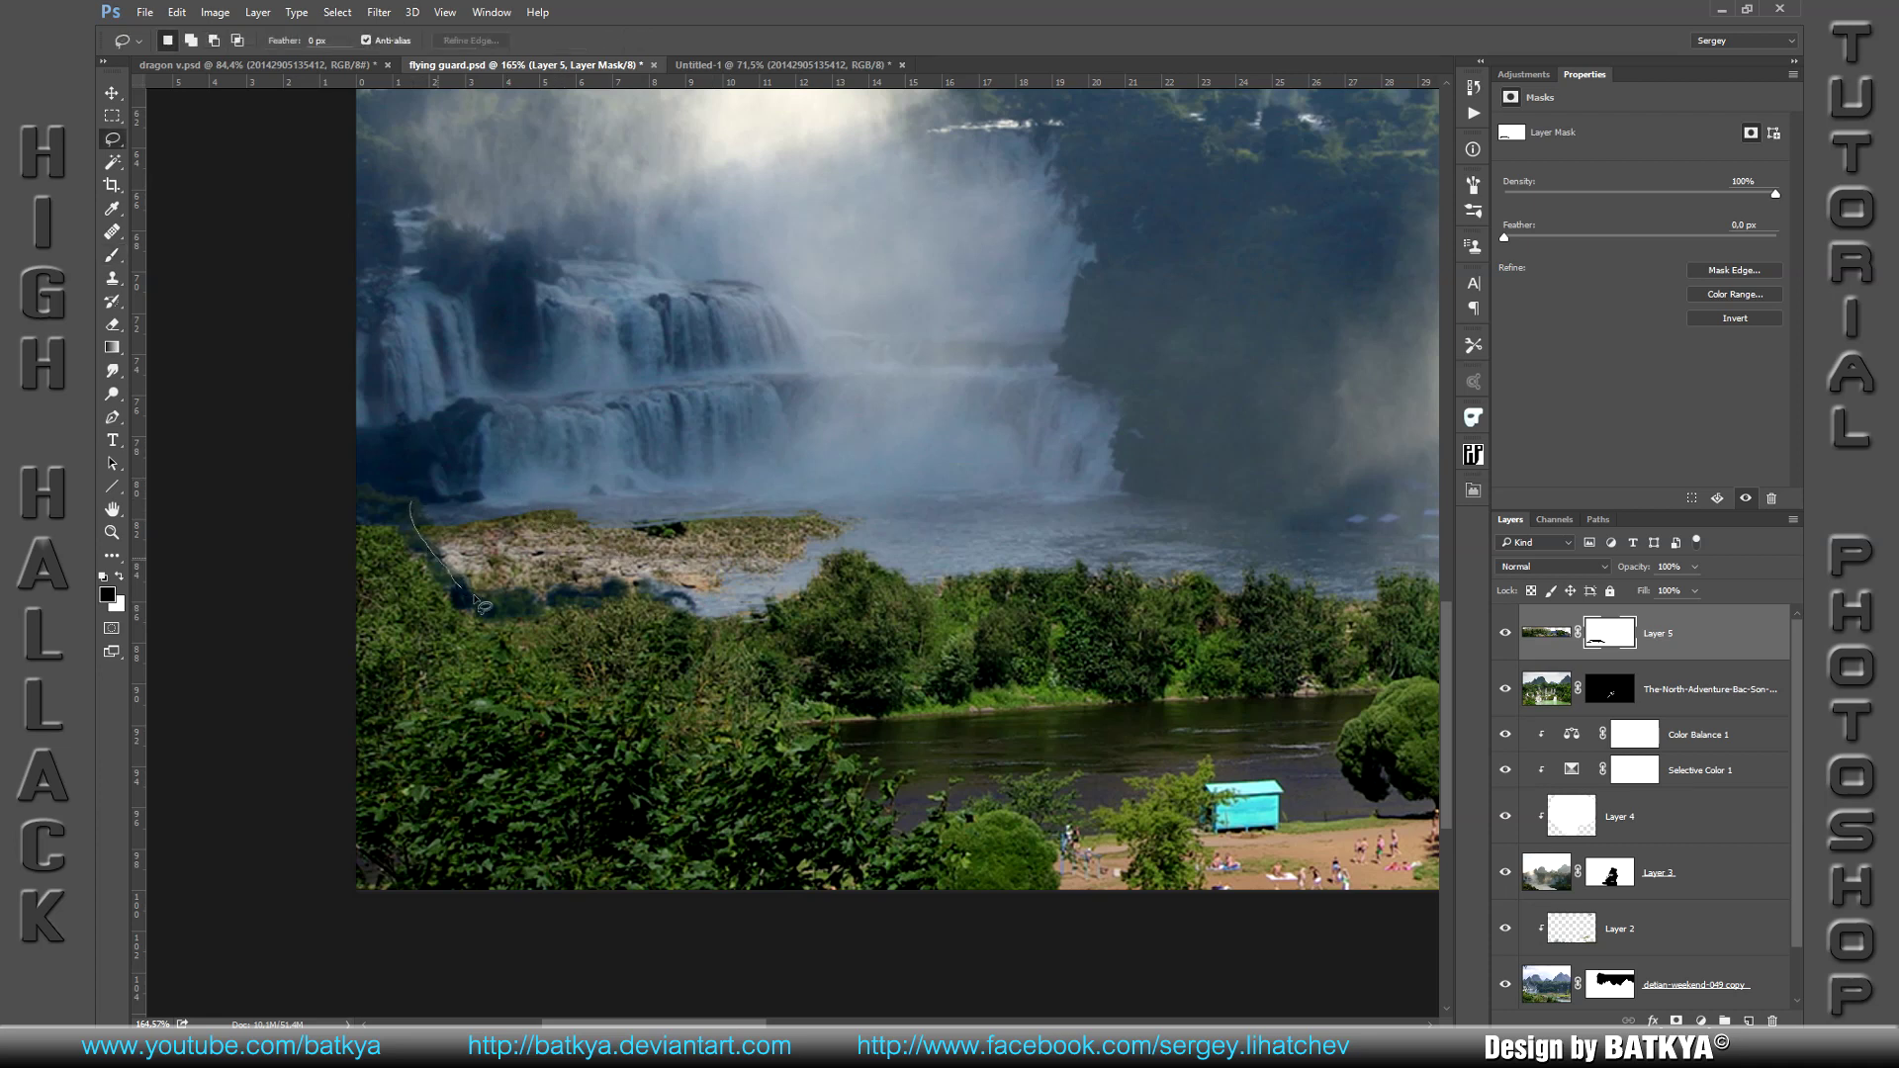
{"action": "left_click_drag", "start_coordinate": [870, 527], "coordinate": [414, 504]}
{"action": "key", "text": "alt+BackSpace"}
{"action": "key", "text": "ctrl+d"}
{"action": "key", "text": "b"}
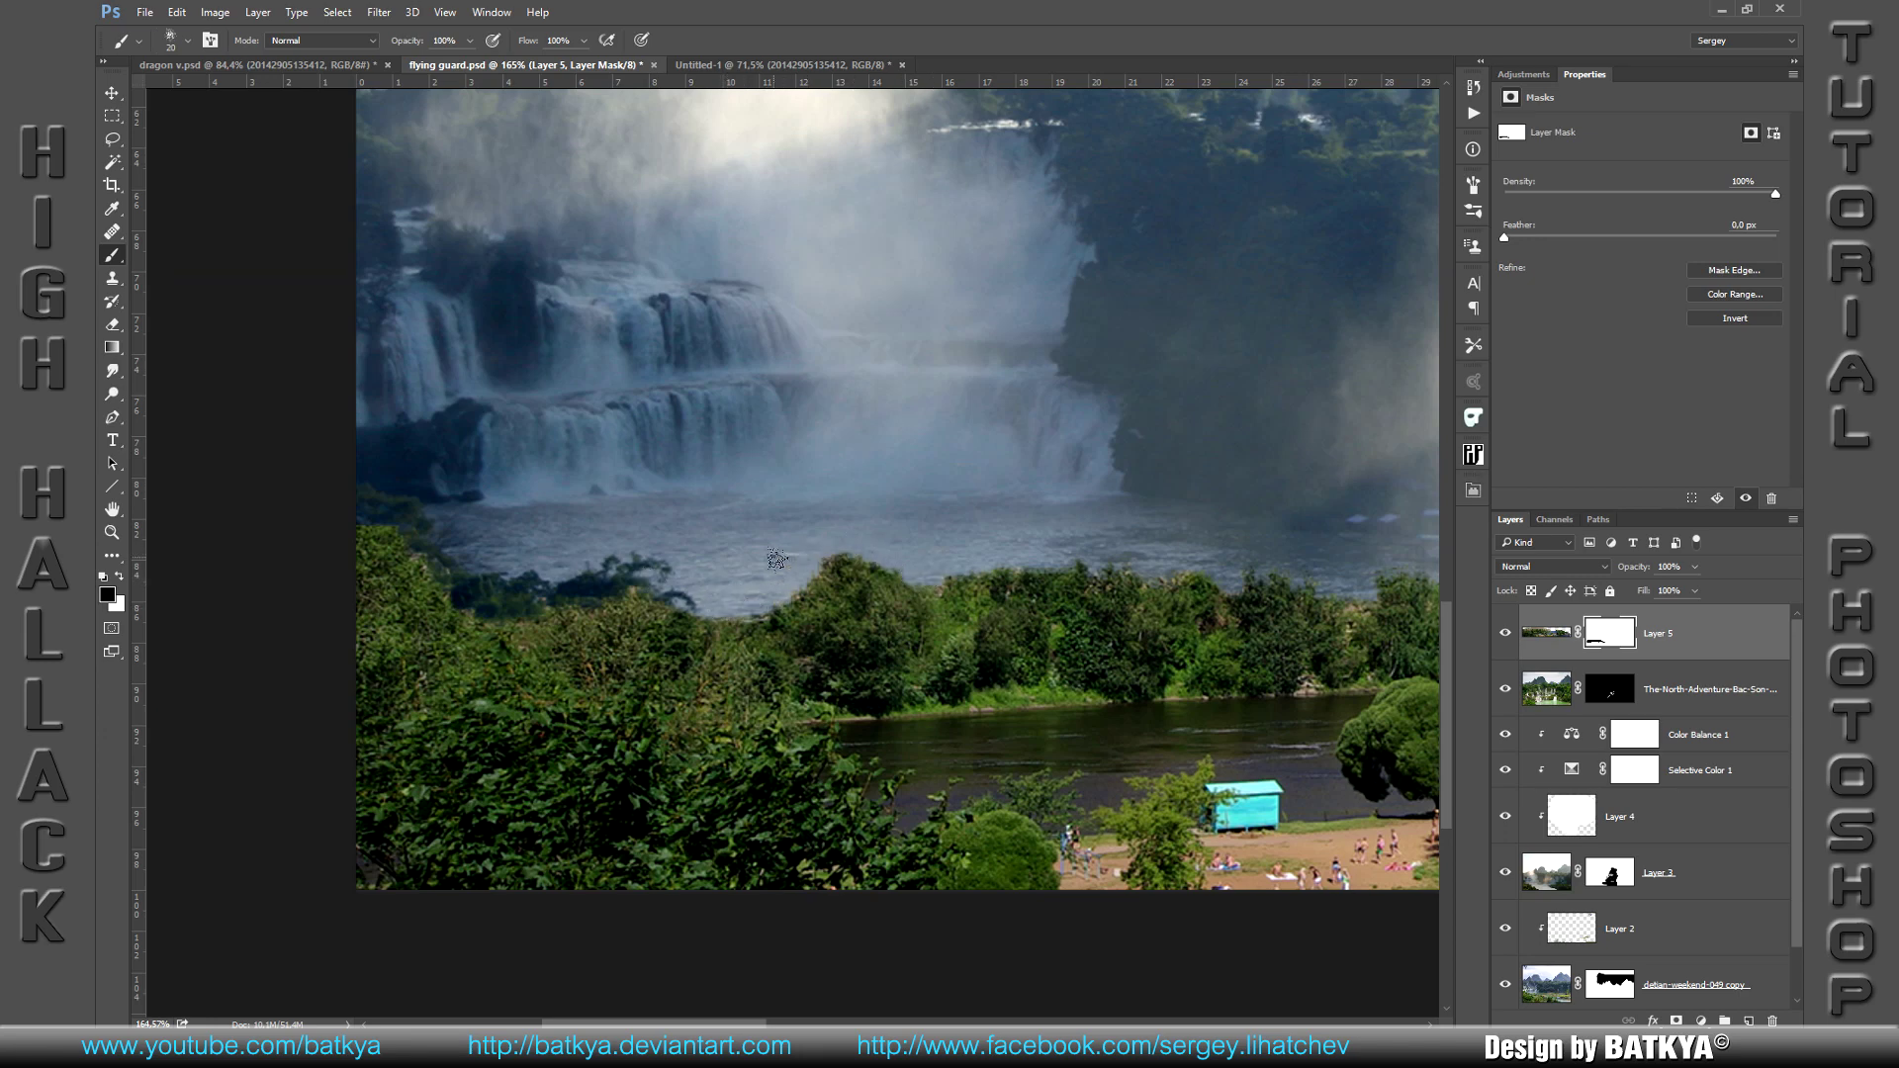
Step: Mask out the dark blue water and dark island area so the teal water shows
{"action": "scroll", "coordinate": [792, 559], "scroll_direction": "right", "scroll_amount": 5}
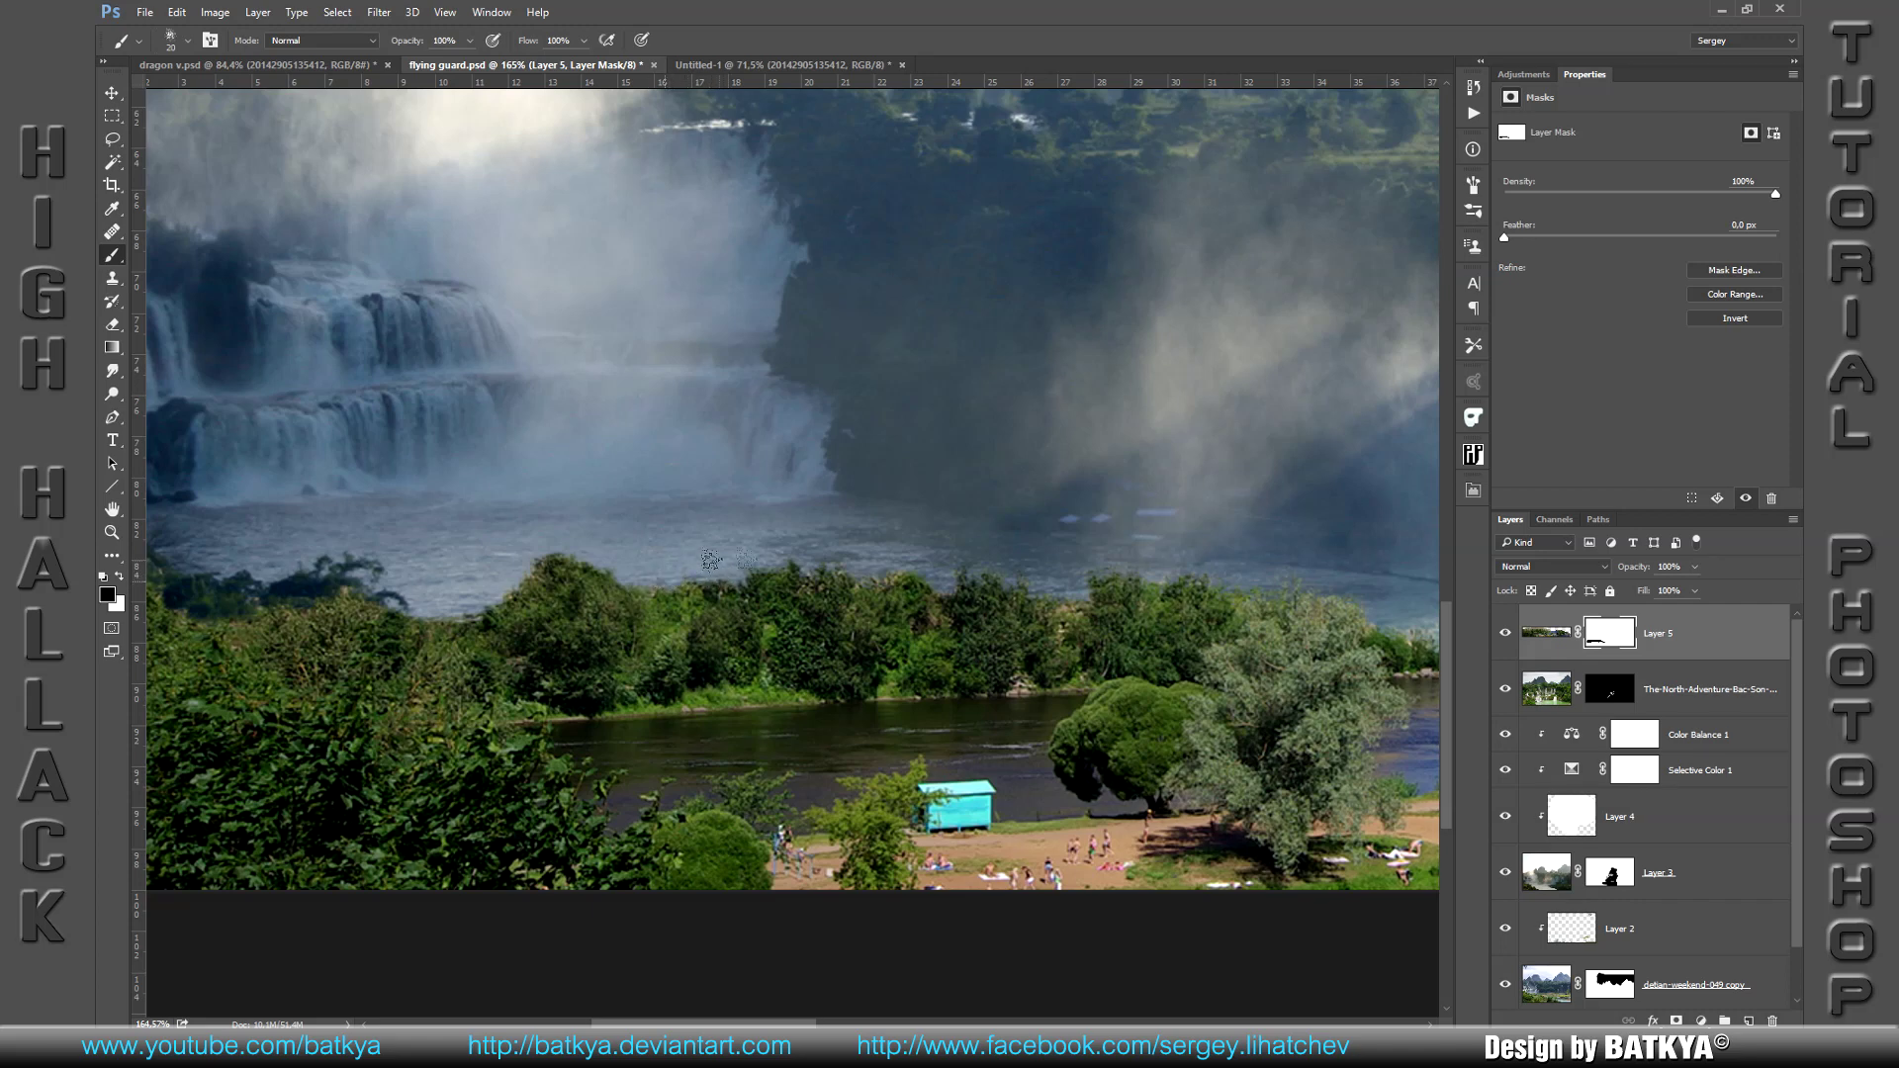
{"action": "scroll", "coordinate": [752, 566], "scroll_direction": "right", "scroll_amount": 5}
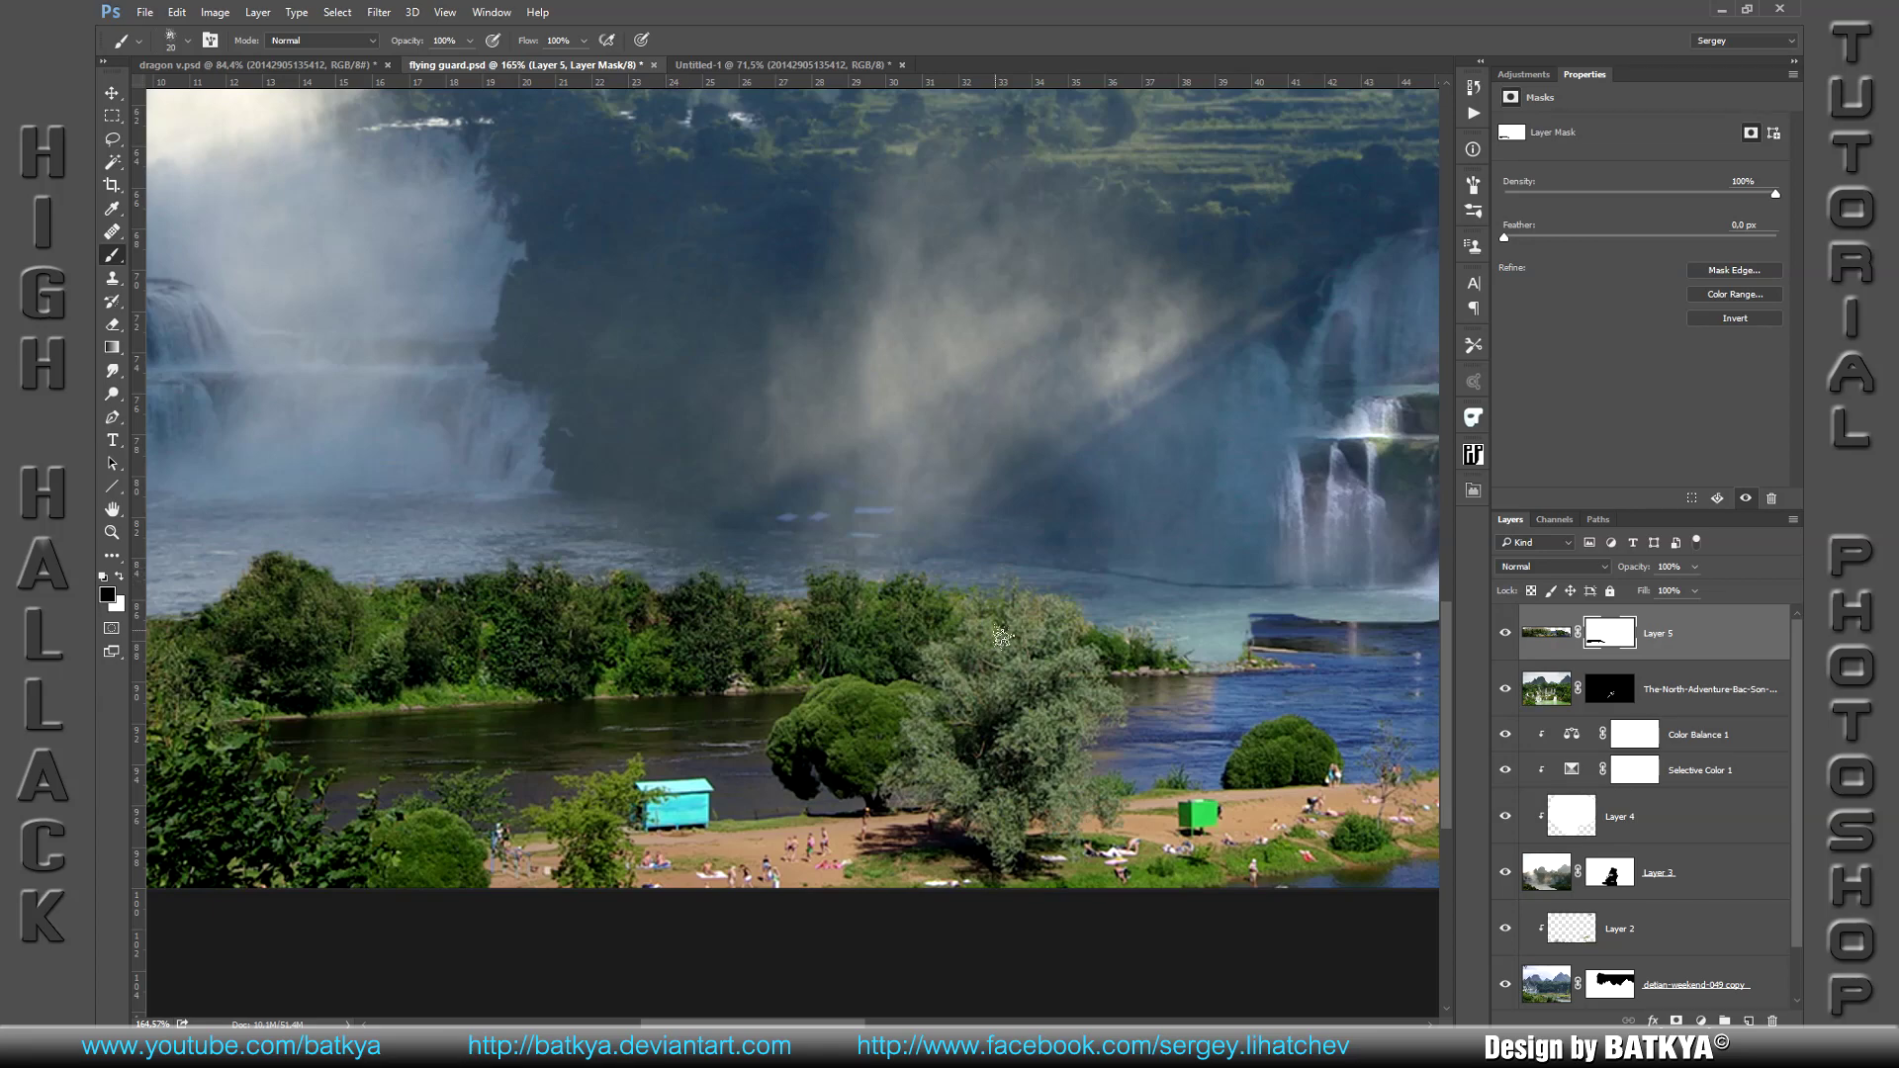
{"action": "left_click_drag", "start_coordinate": [970, 595], "coordinate": [725, 567]}
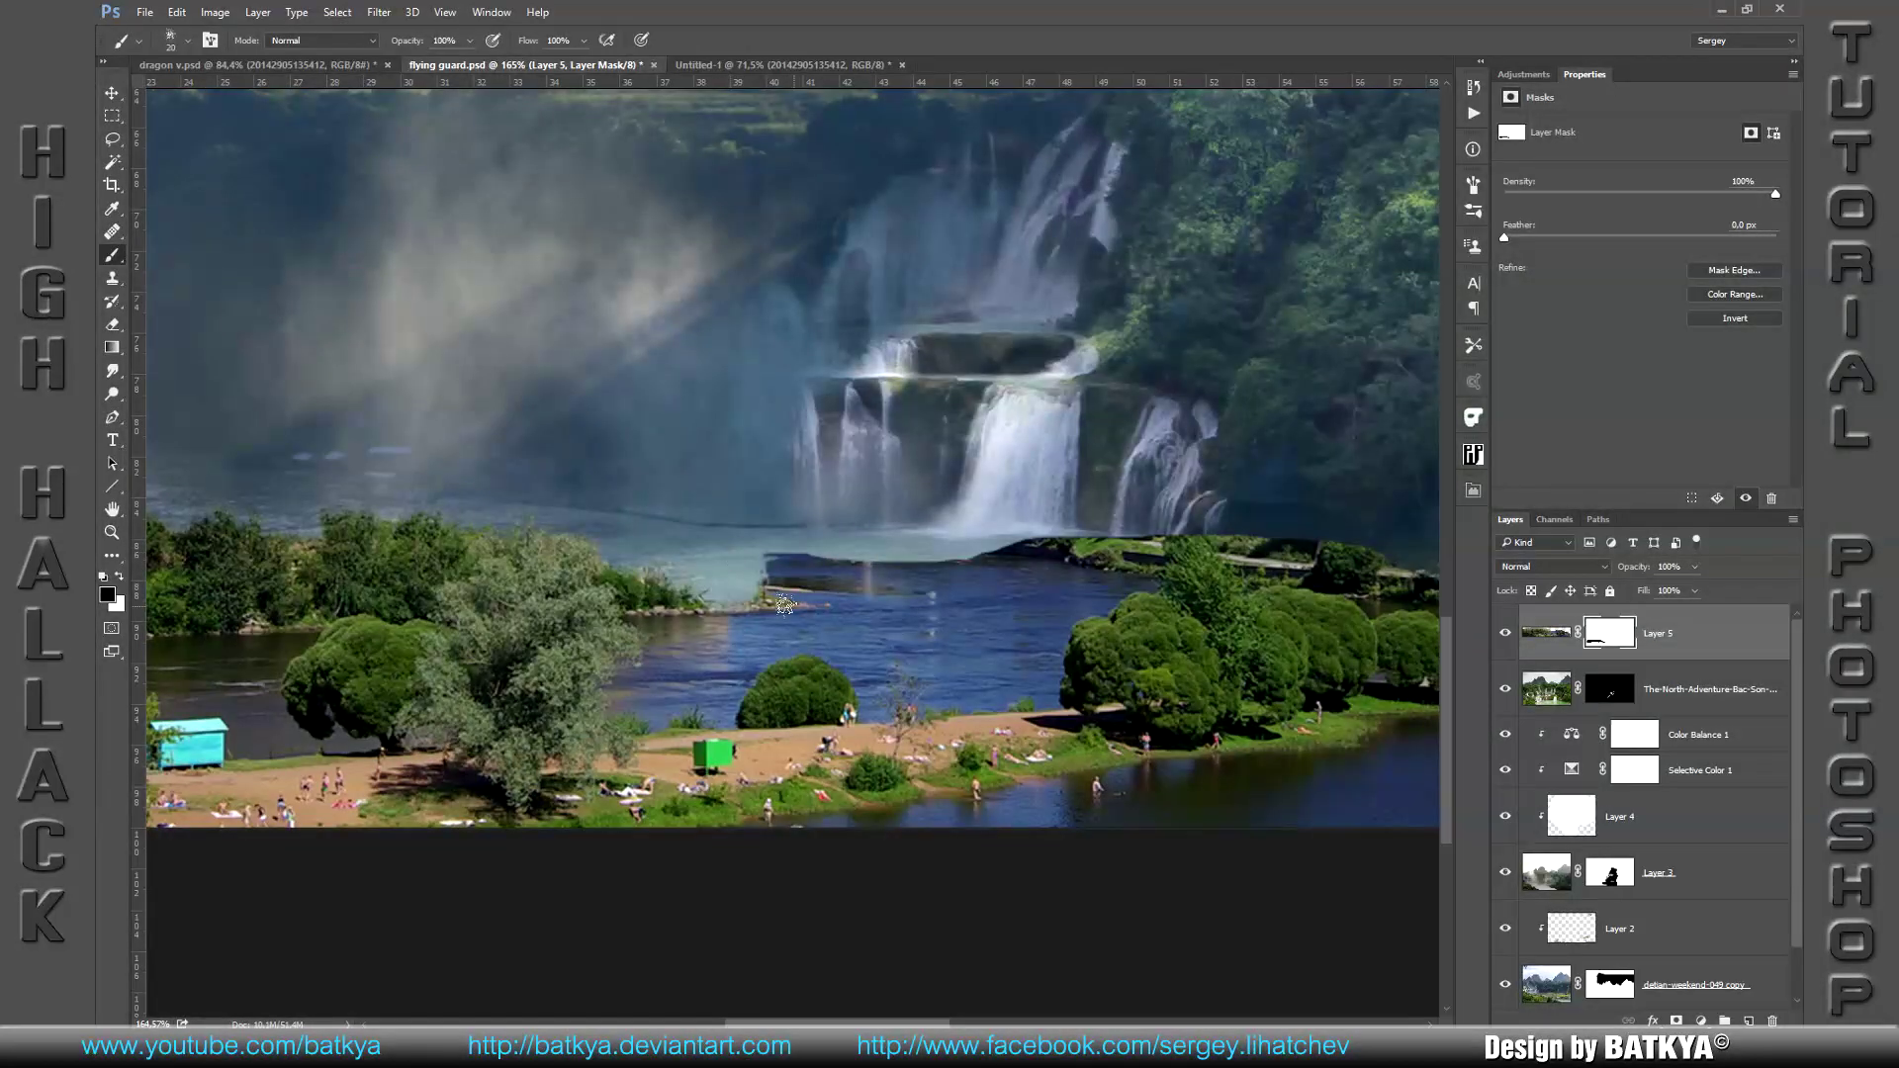
{"action": "left_click_drag", "start_coordinate": [783, 593], "coordinate": [683, 539]}
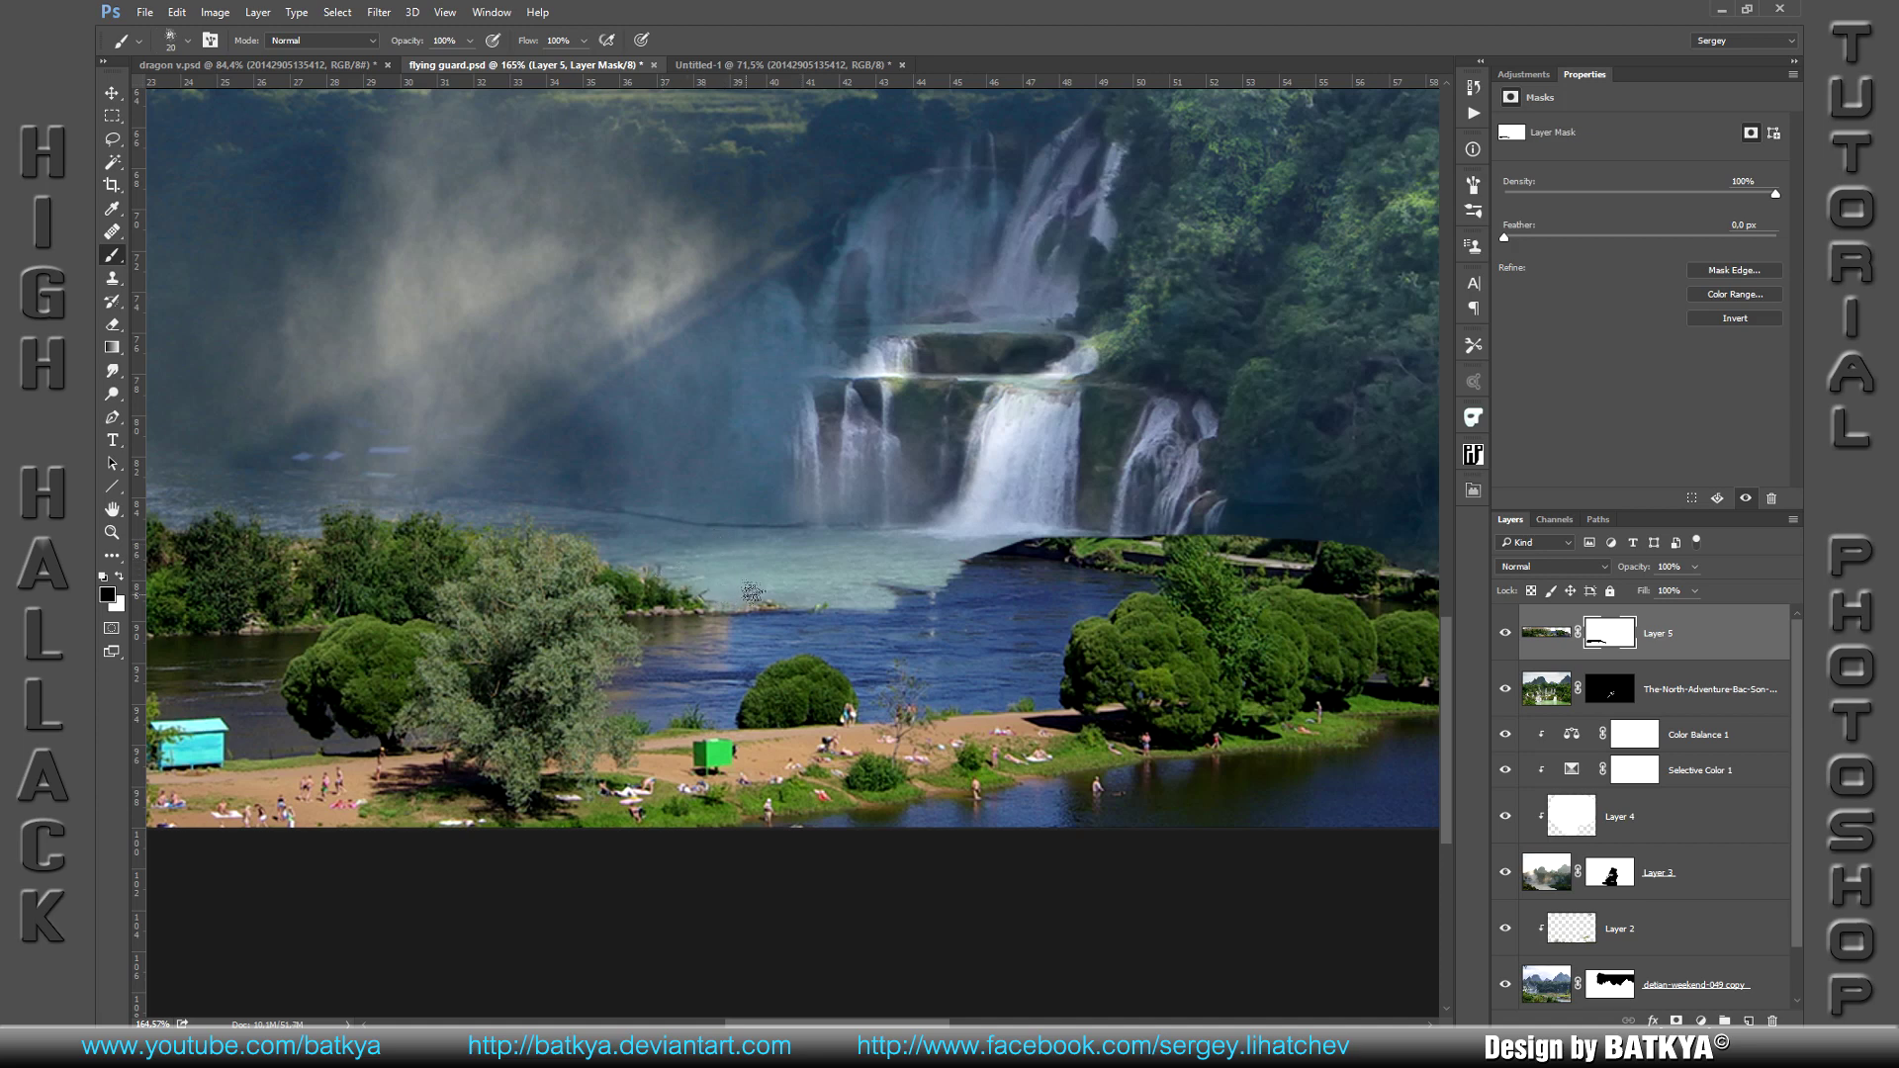
{"action": "left_click_drag", "start_coordinate": [821, 603], "coordinate": [950, 573]}
{"action": "key", "text": "x"}
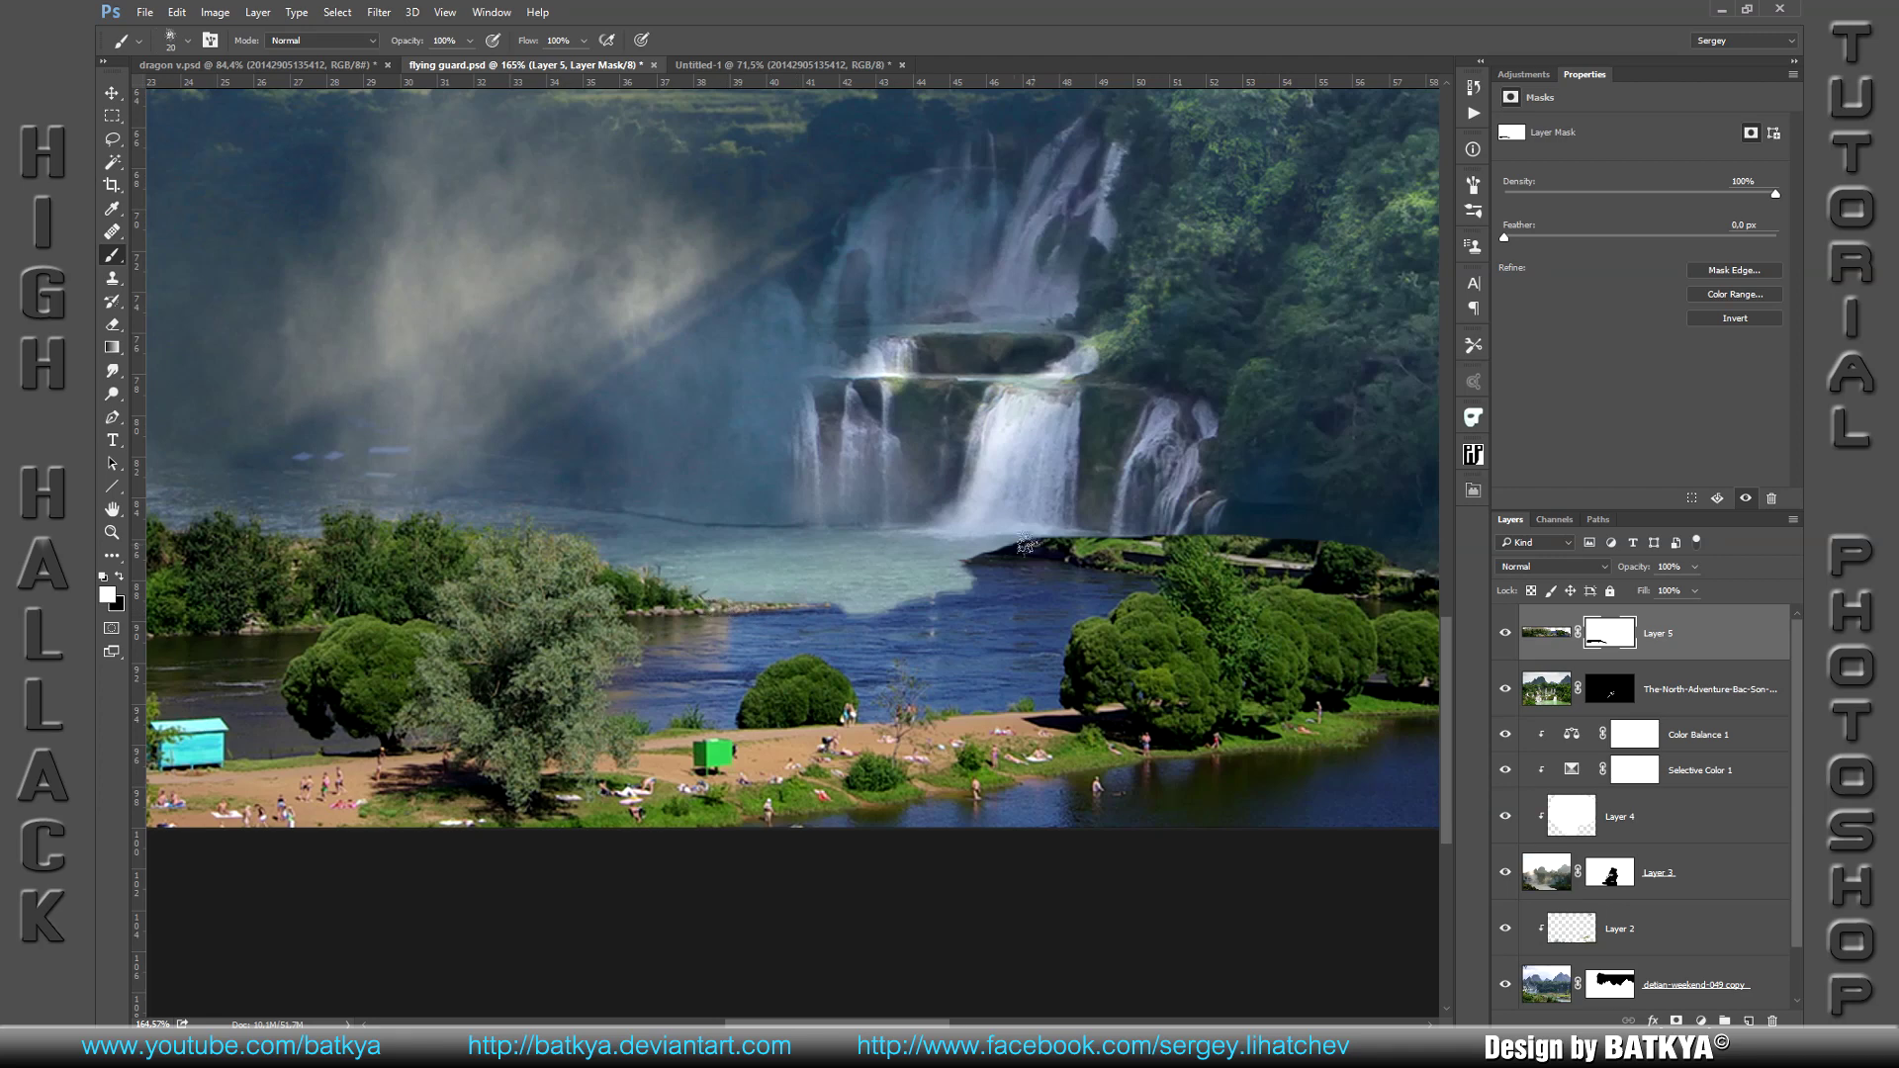
{"action": "mouse_move", "coordinate": [1027, 544]}
{"action": "left_mouse_down"}
{"action": "mouse_move", "coordinate": [1171, 548]}
{"action": "mouse_move", "coordinate": [860, 539]}
{"action": "left_mouse_up"}
{"action": "key", "text": "x"}
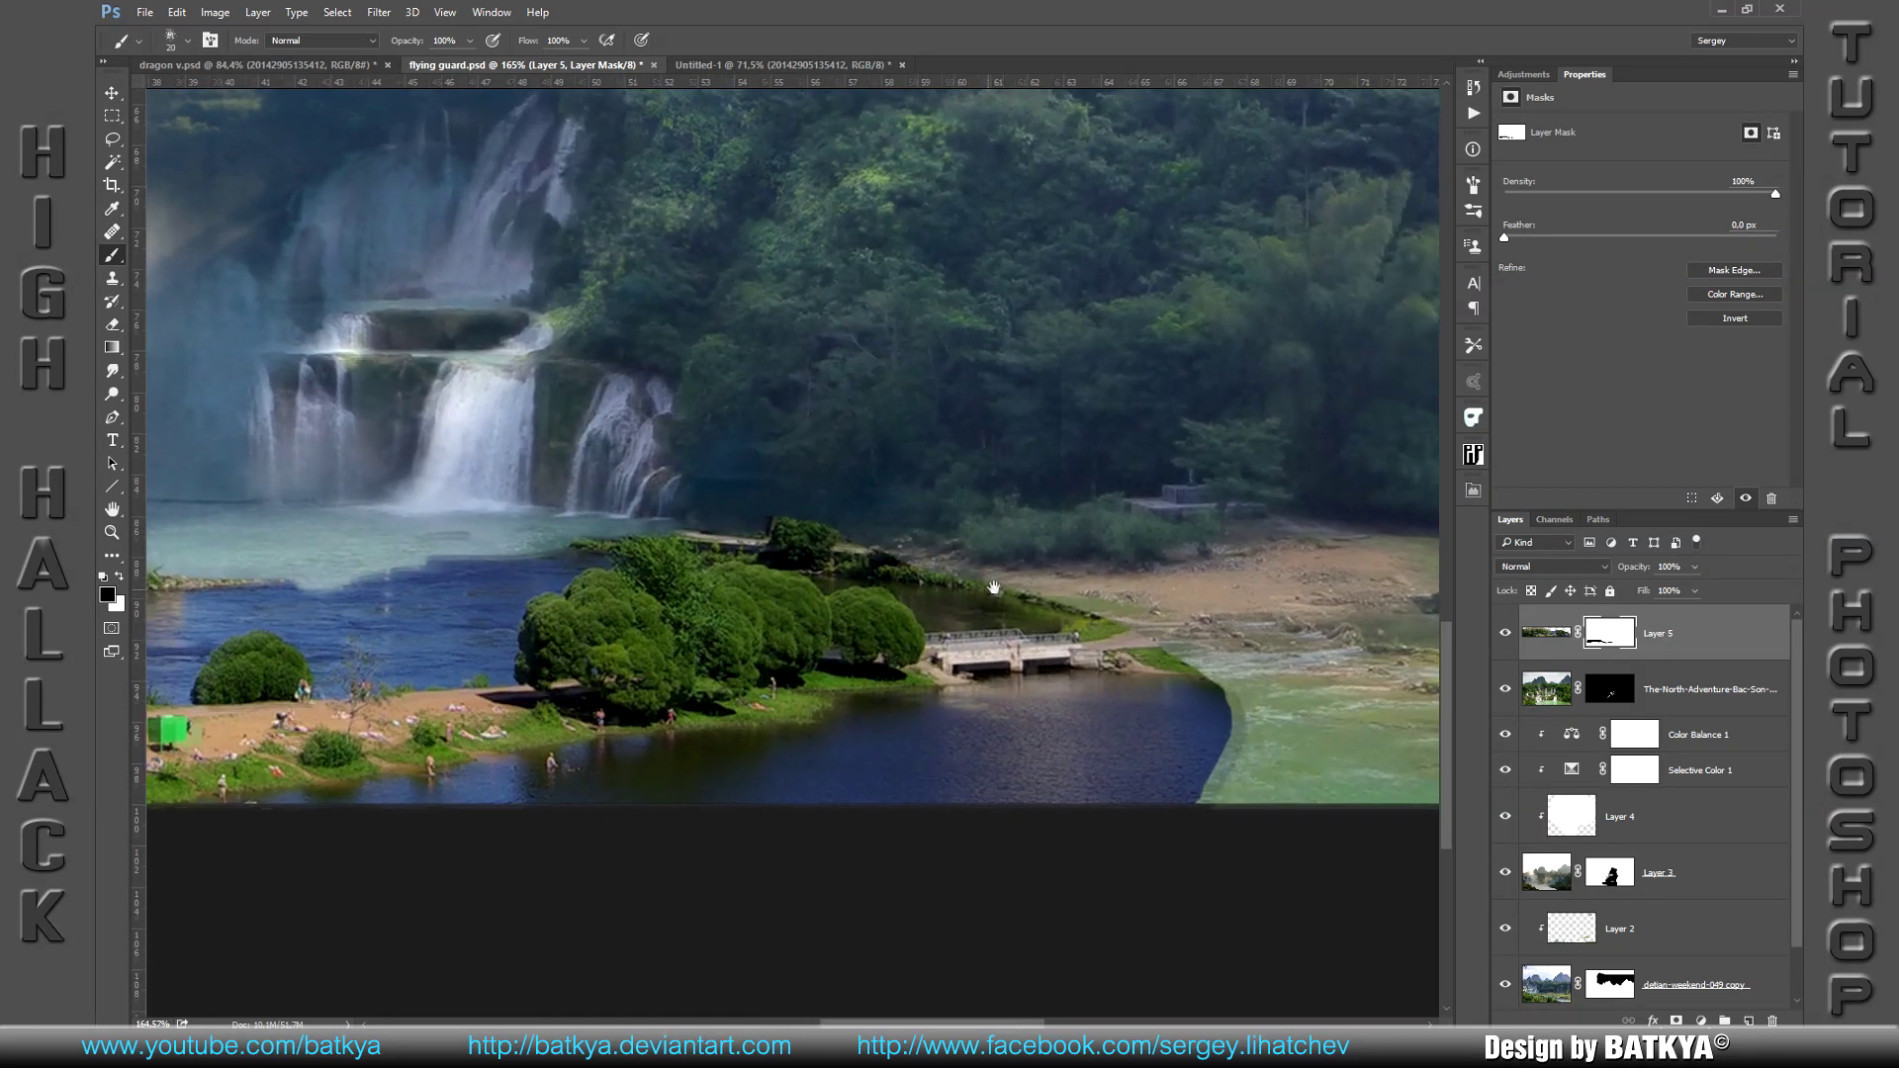
Step: Mask away the bank and footbridge behind the island trees with a larger brush
{"action": "left_click_drag", "start_coordinate": [1093, 613], "coordinate": [971, 573]}
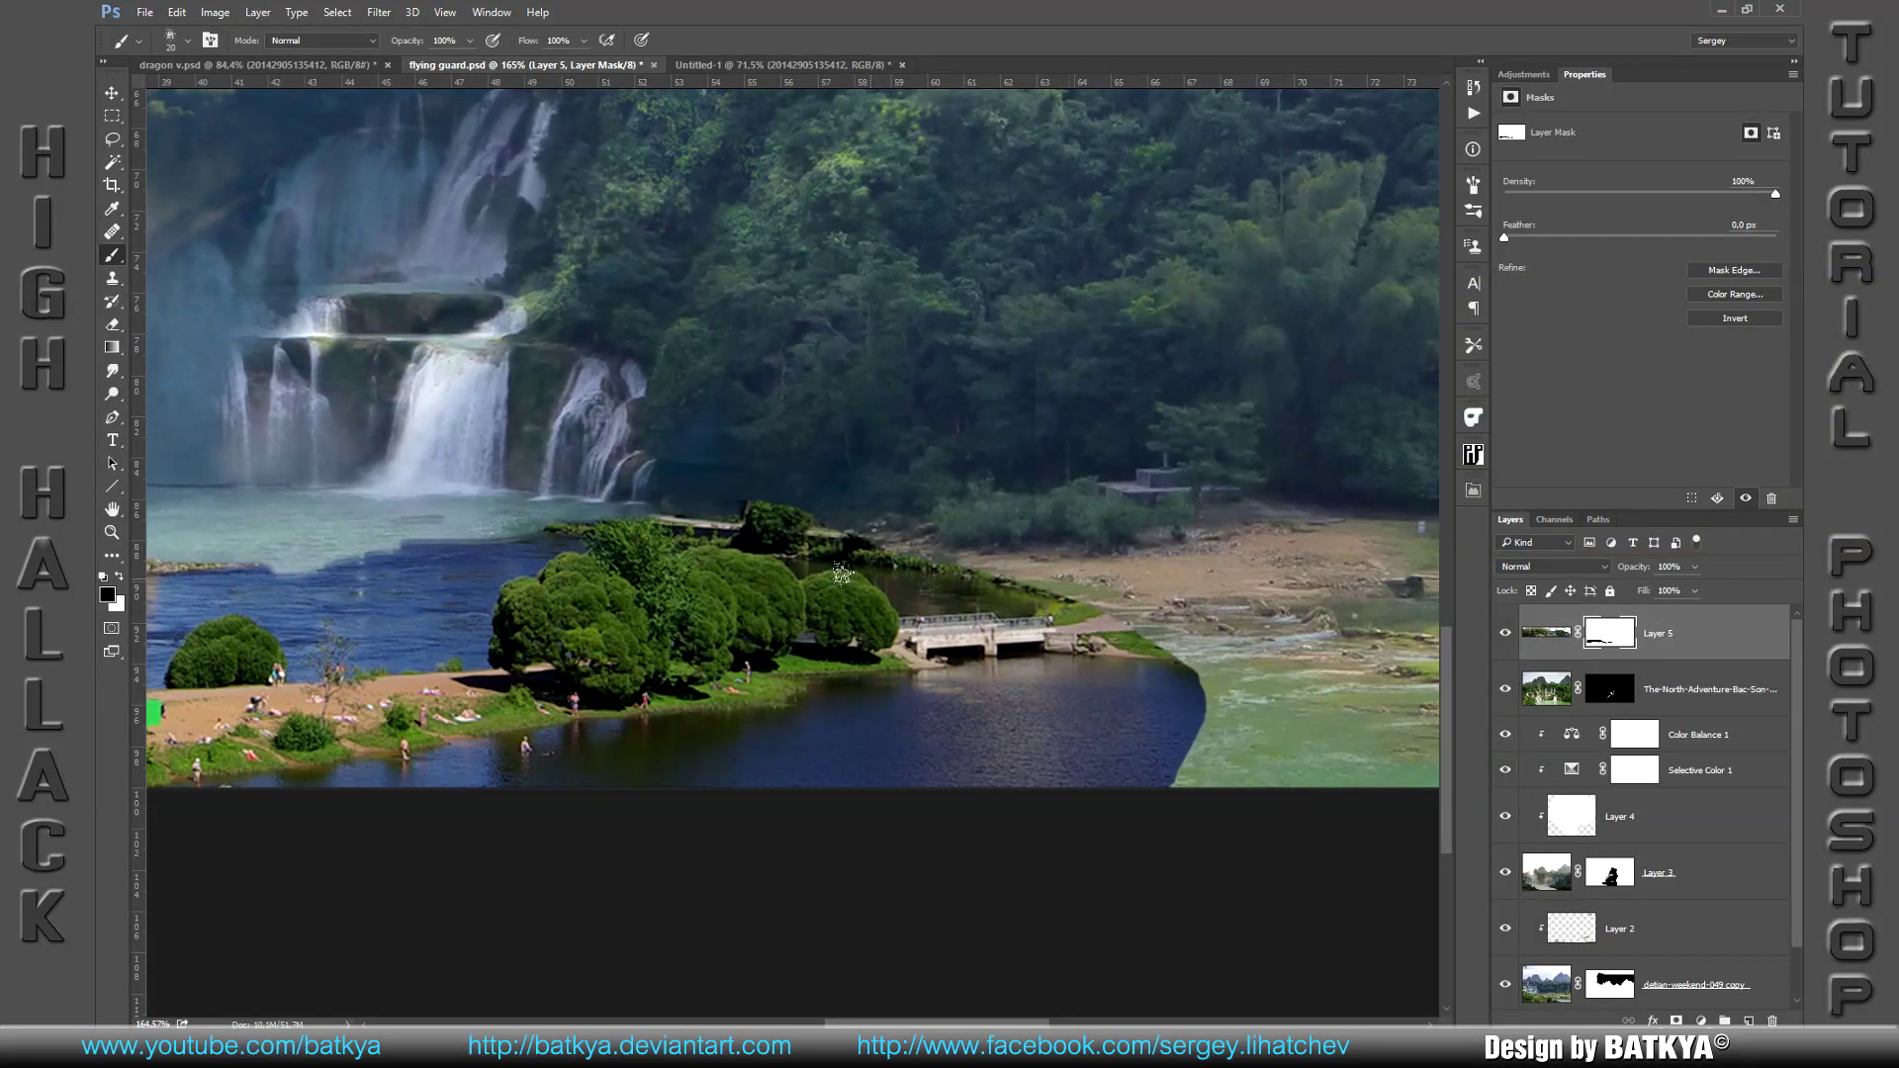
{"action": "mouse_move", "coordinate": [739, 540]}
{"action": "left_mouse_down"}
{"action": "mouse_move", "coordinate": [850, 564]}
{"action": "mouse_move", "coordinate": [915, 611]}
{"action": "left_mouse_up"}
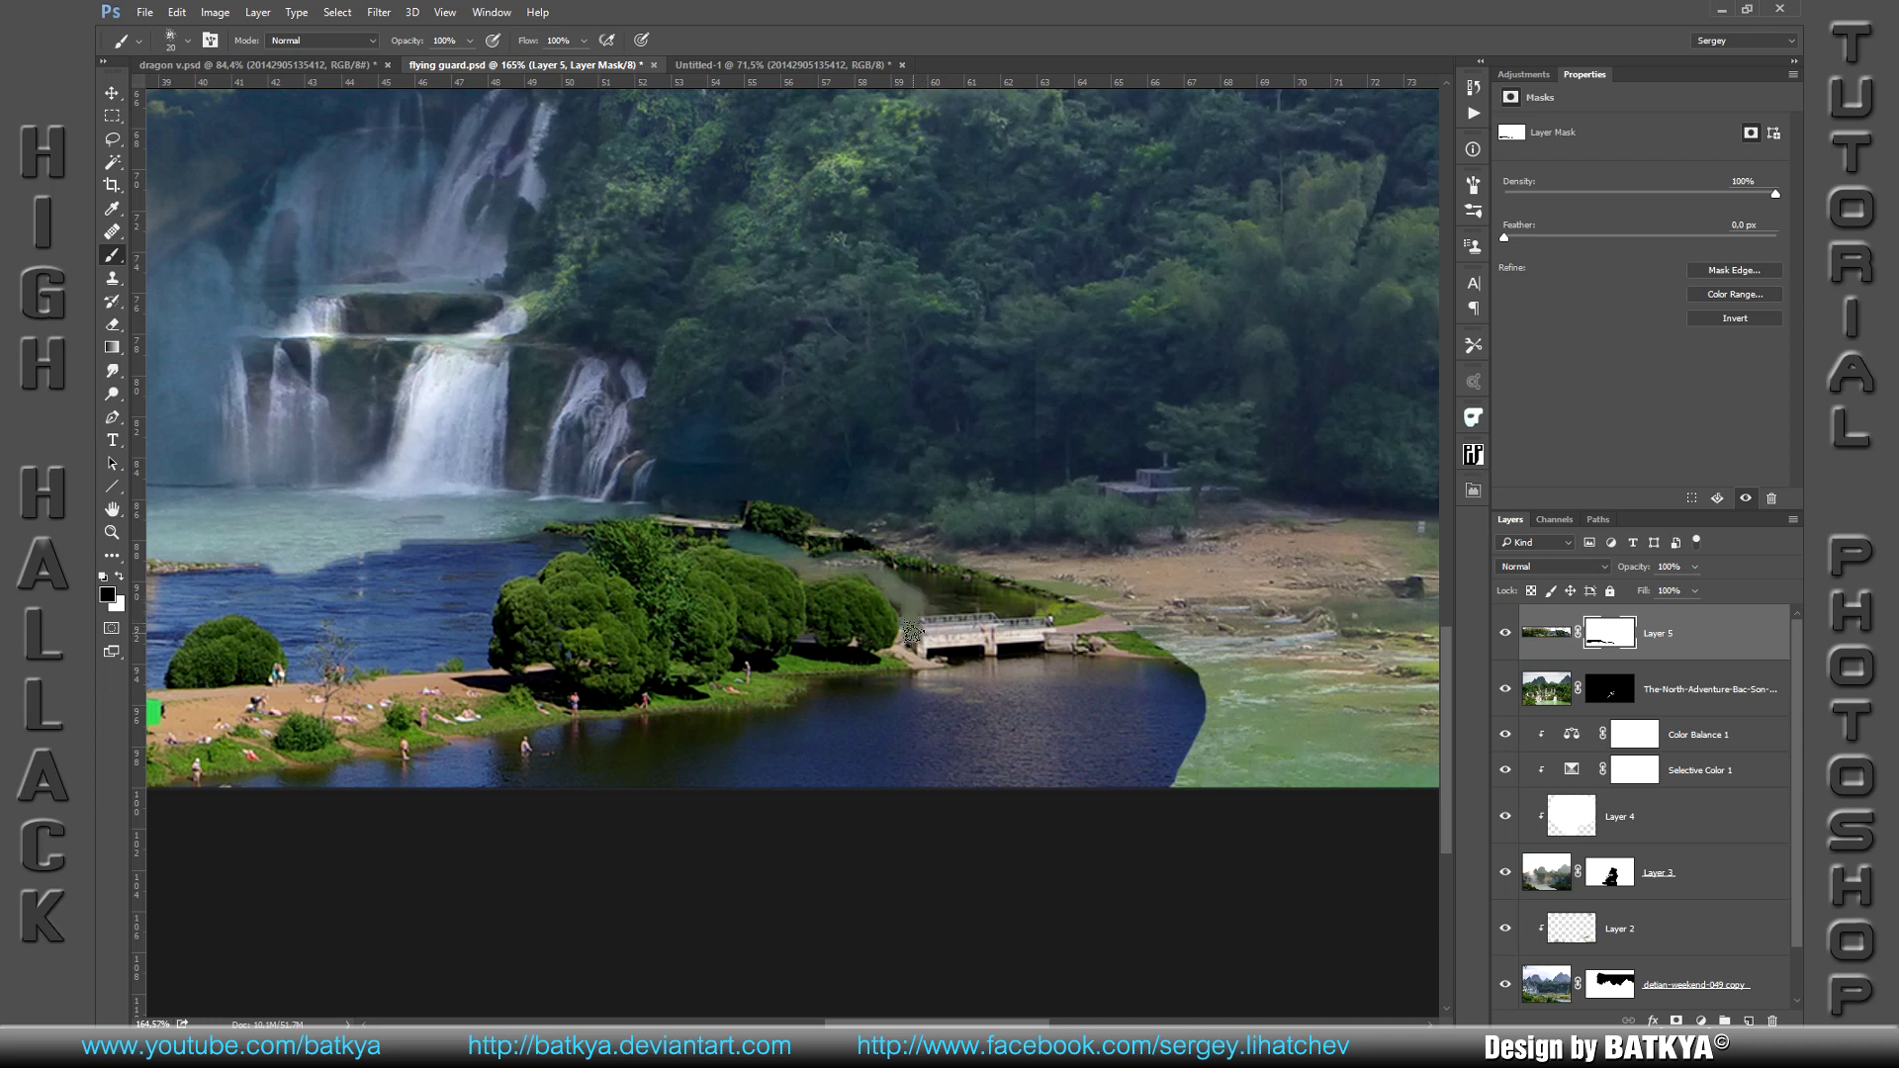
{"action": "mouse_move", "coordinate": [902, 633]}
{"action": "left_mouse_down"}
{"action": "mouse_move", "coordinate": [959, 638]}
{"action": "mouse_move", "coordinate": [927, 633]}
{"action": "left_mouse_up"}
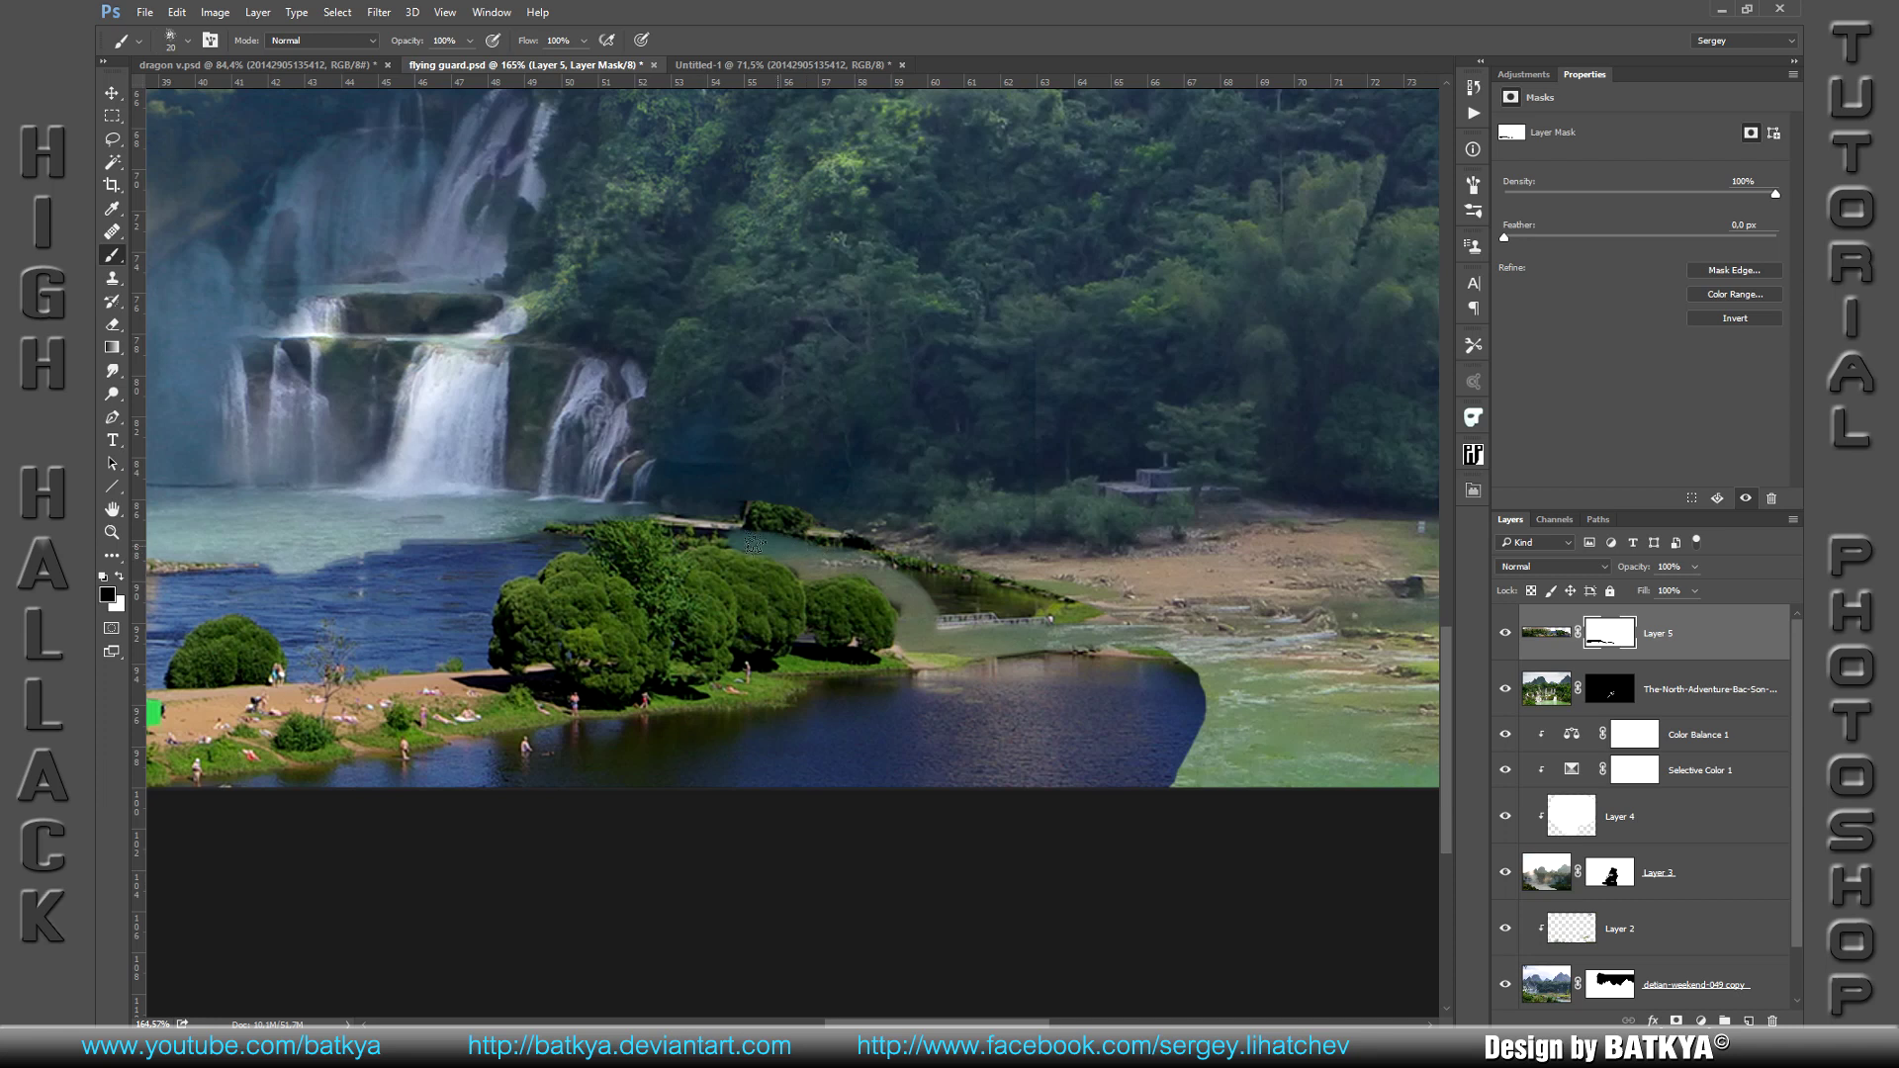
{"action": "mouse_move", "coordinate": [703, 539]}
{"action": "left_mouse_down"}
{"action": "mouse_move", "coordinate": [542, 535]}
{"action": "mouse_move", "coordinate": [950, 564]}
{"action": "mouse_move", "coordinate": [929, 587]}
{"action": "mouse_move", "coordinate": [974, 593]}
{"action": "left_mouse_up"}
{"action": "key", "text": "]"}
{"action": "key", "text": "]"}
{"action": "key", "text": "]"}
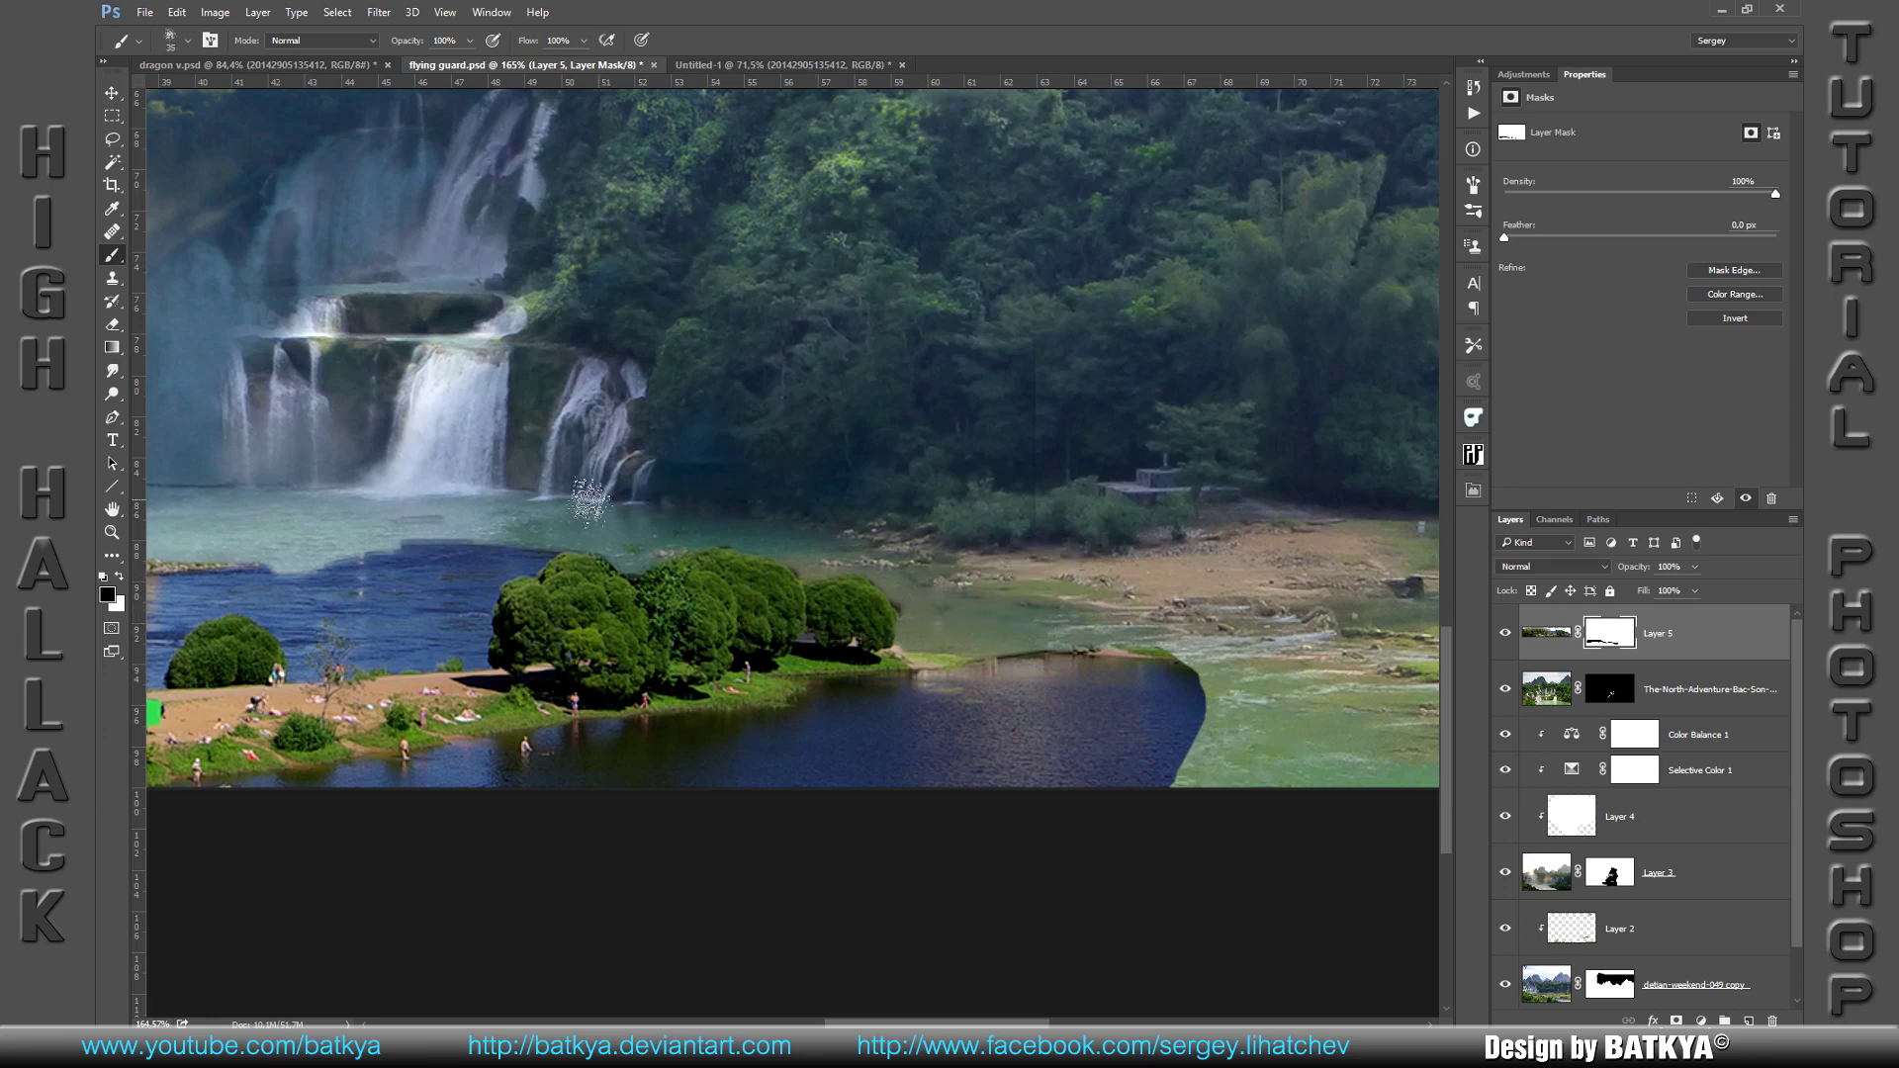
{"action": "left_click_drag", "start_coordinate": [665, 534], "coordinate": [999, 523]}
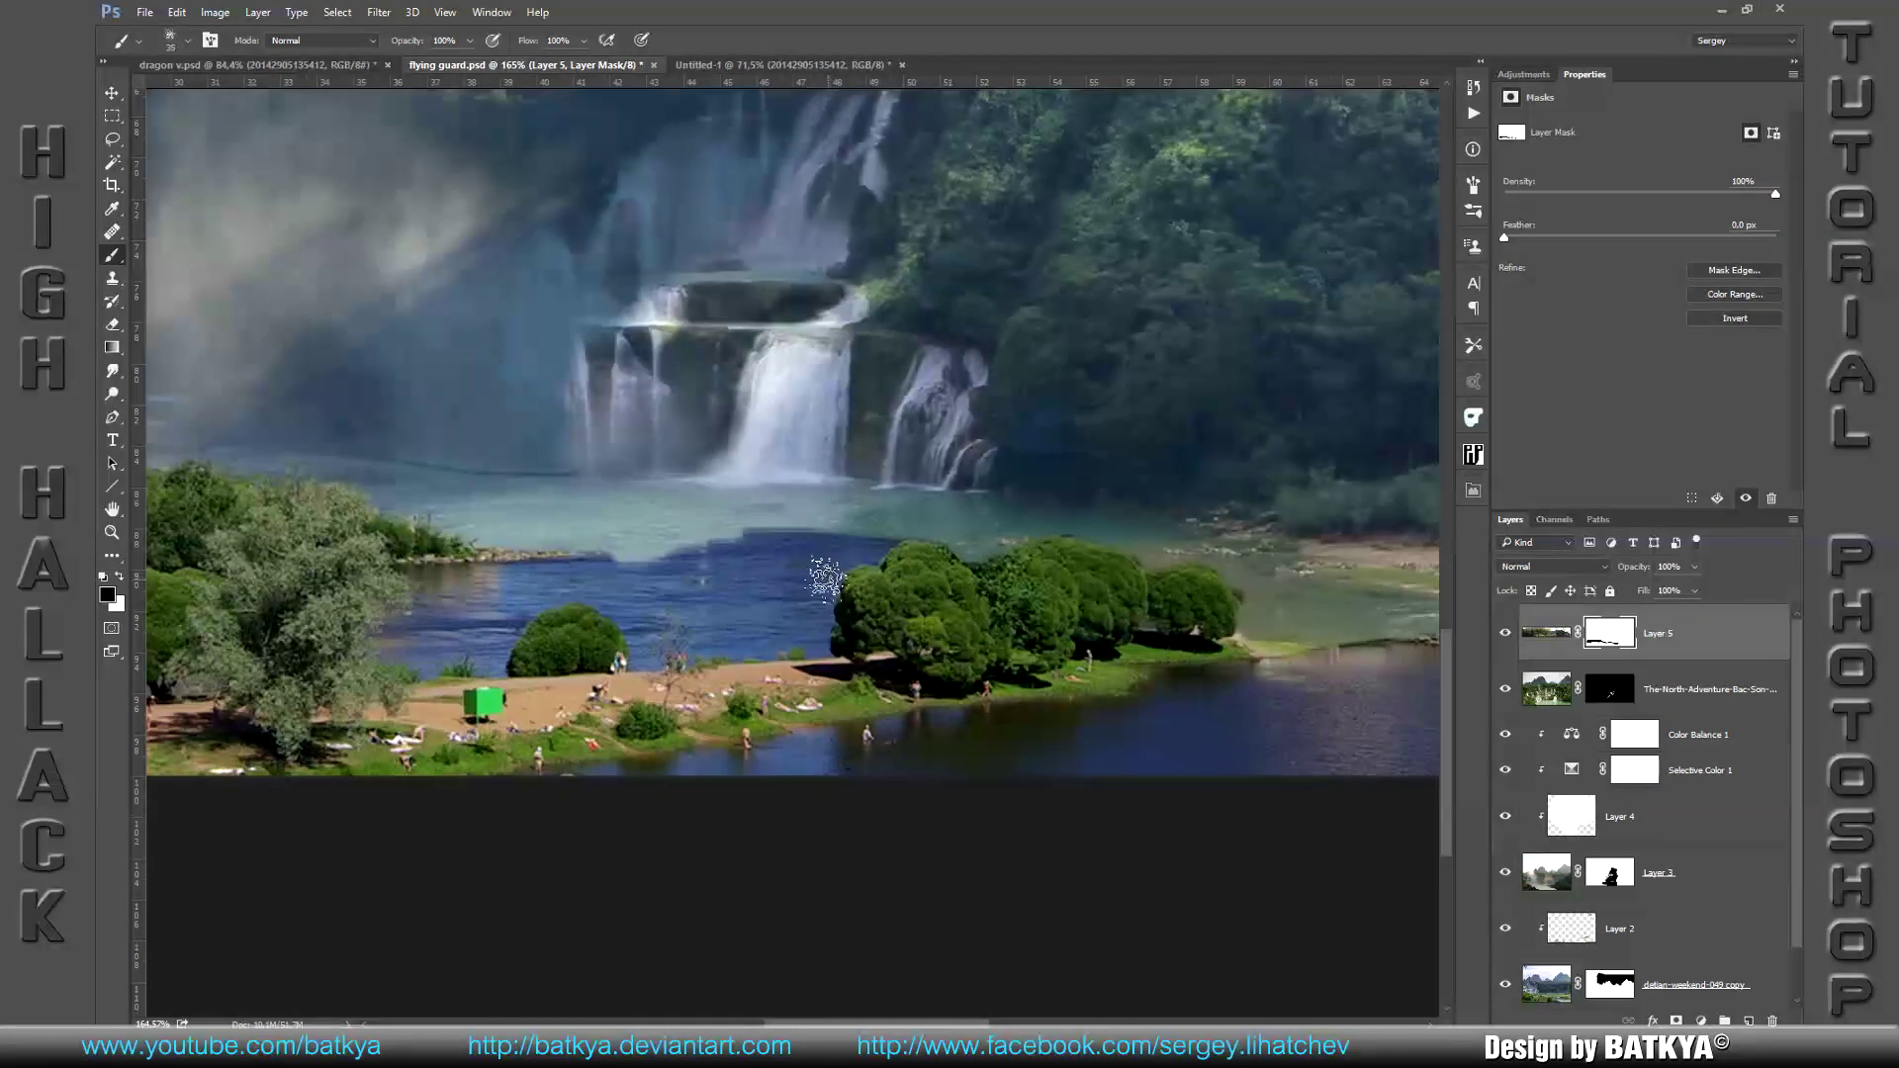
{"action": "right_click", "coordinate": [813, 572]}
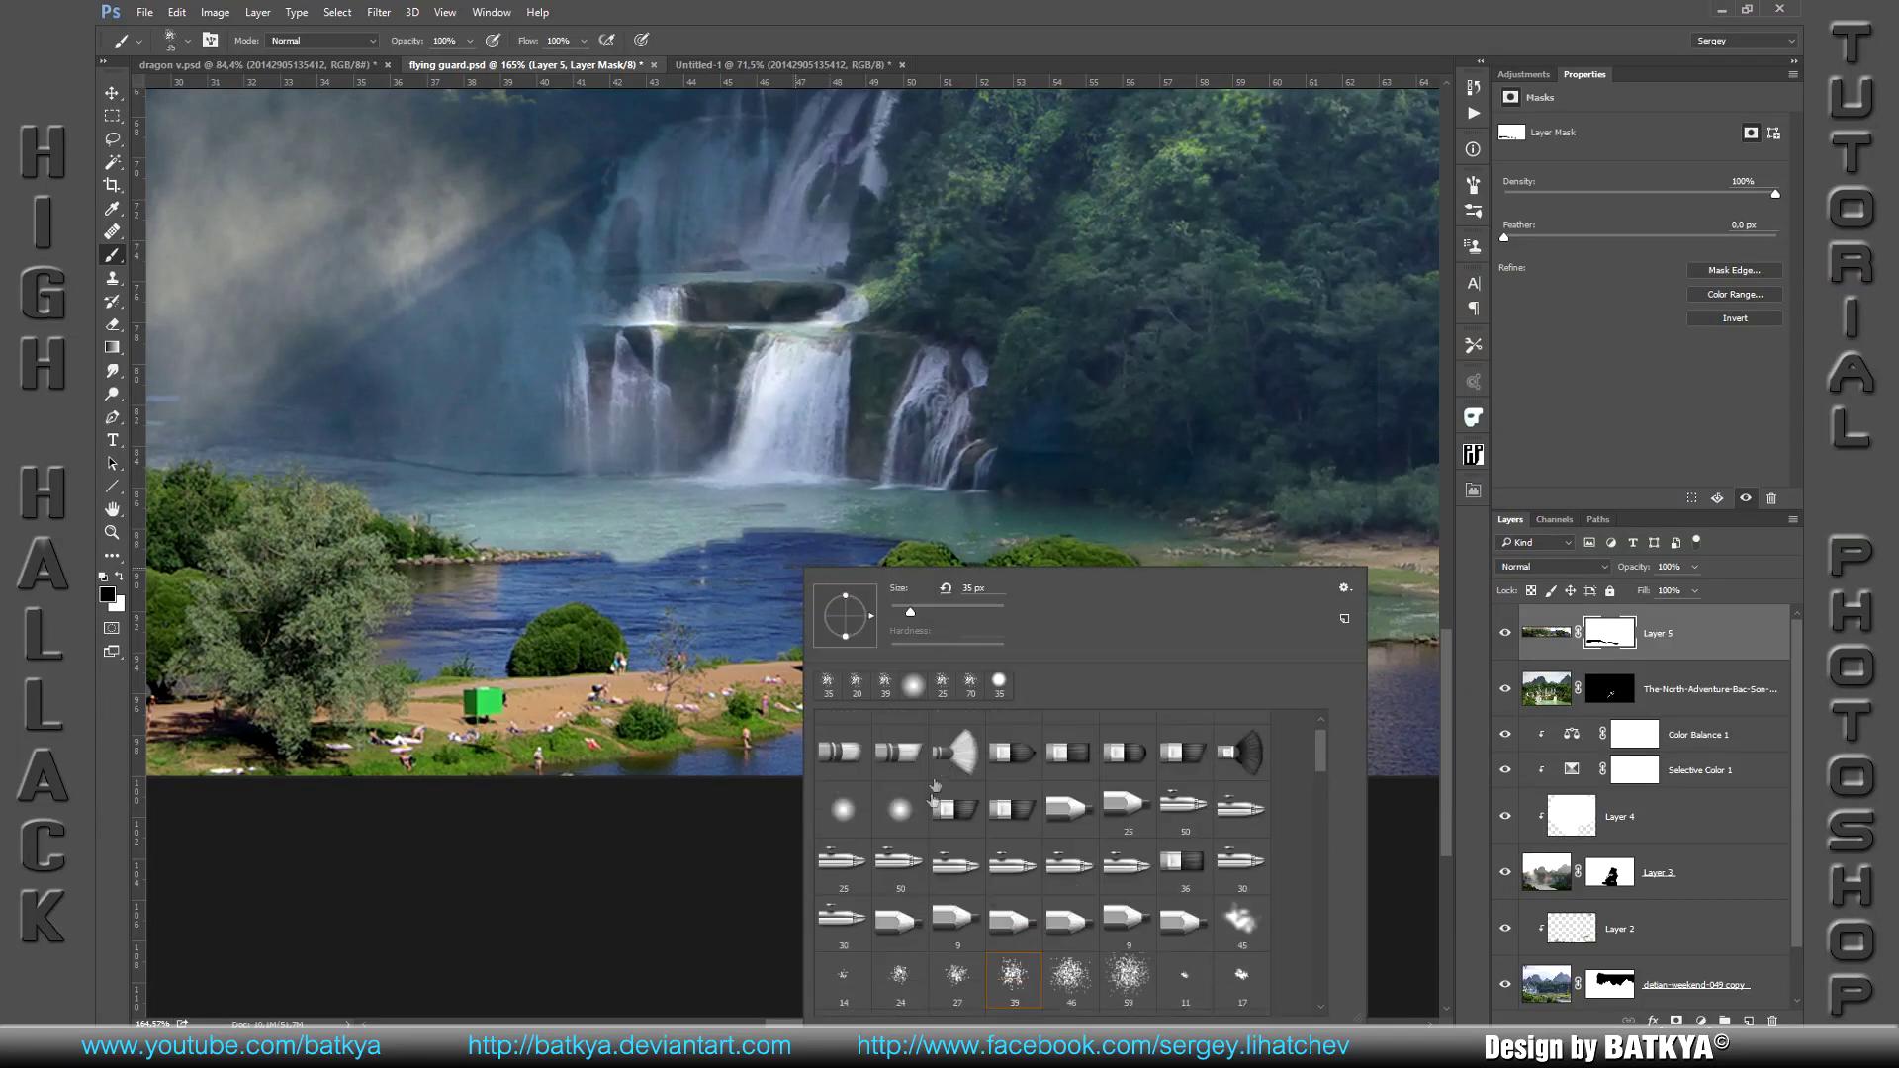
Step: Use a soft round brush at 50% to soften the mask along the water edge
{"action": "double_click", "coordinate": [899, 852]}
{"action": "key", "text": "5"}
{"action": "left_click_drag", "start_coordinate": [863, 540], "coordinate": [675, 544]}
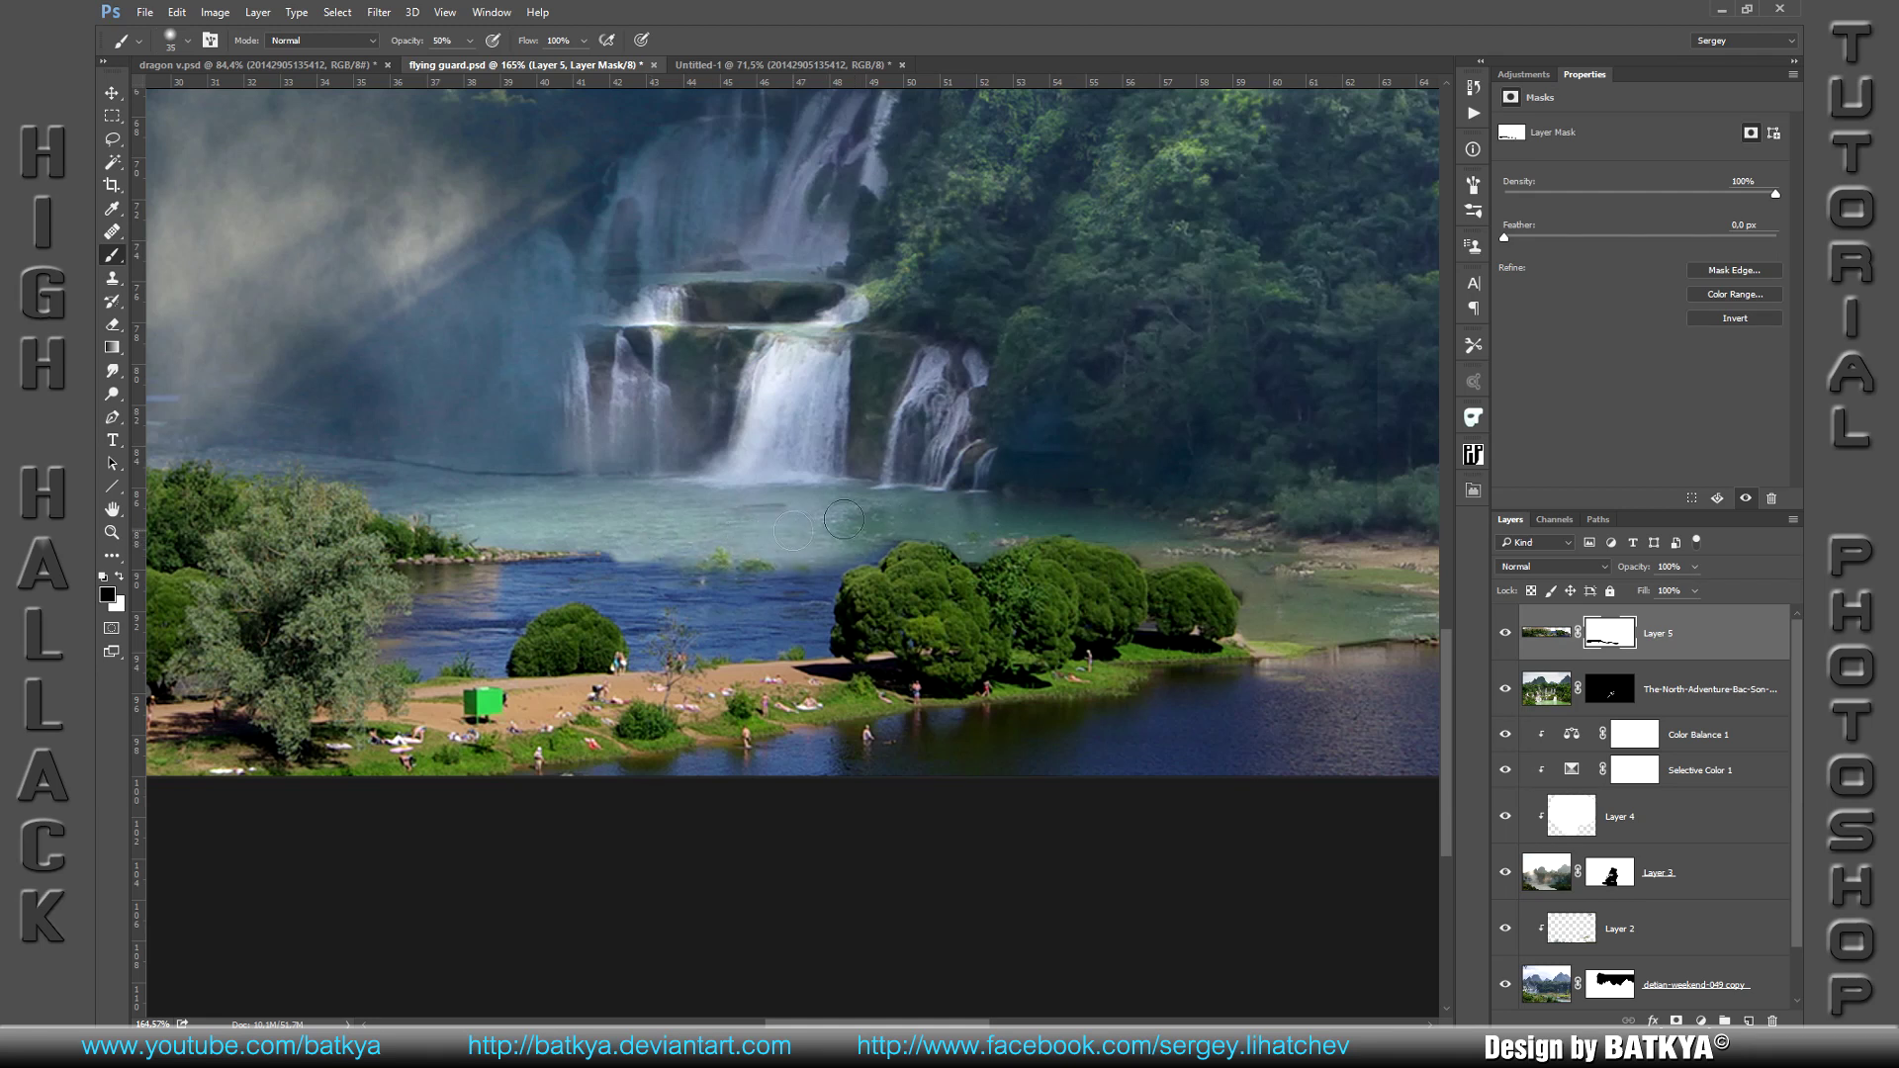
{"action": "key", "text": "x"}
{"action": "left_click_drag", "start_coordinate": [752, 564], "coordinate": [680, 575]}
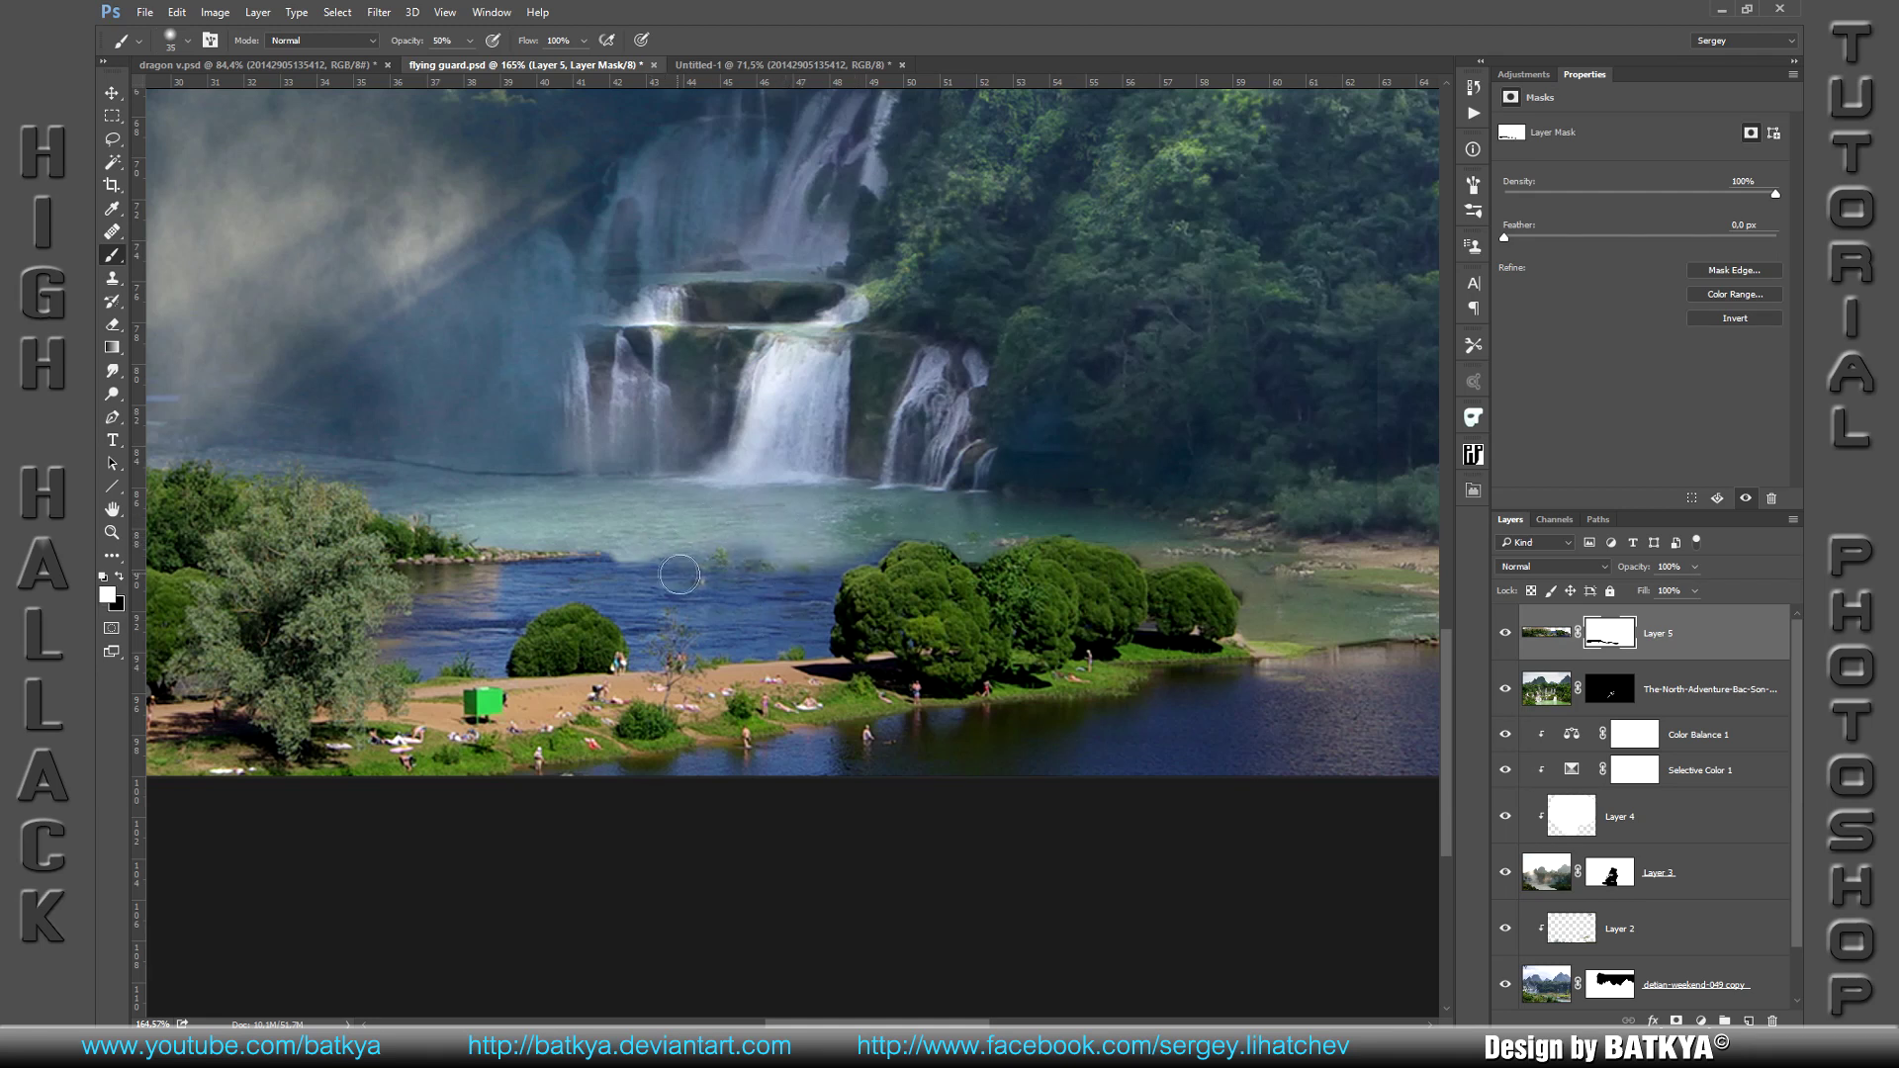
Step: Blend the right water edge and paint the dark river water back over the shore patch
{"action": "left_click_drag", "start_coordinate": [1237, 643], "coordinate": [758, 643]}
{"action": "key", "text": "bracketright"}
{"action": "key", "text": "bracketright"}
{"action": "key", "text": "bracketright"}
{"action": "mouse_move", "coordinate": [979, 648]}
{"action": "left_mouse_down"}
{"action": "mouse_move", "coordinate": [871, 643]}
{"action": "mouse_move", "coordinate": [978, 638]}
{"action": "mouse_move", "coordinate": [962, 784]}
{"action": "mouse_move", "coordinate": [850, 732]}
{"action": "left_mouse_up"}
{"action": "key", "text": "x"}
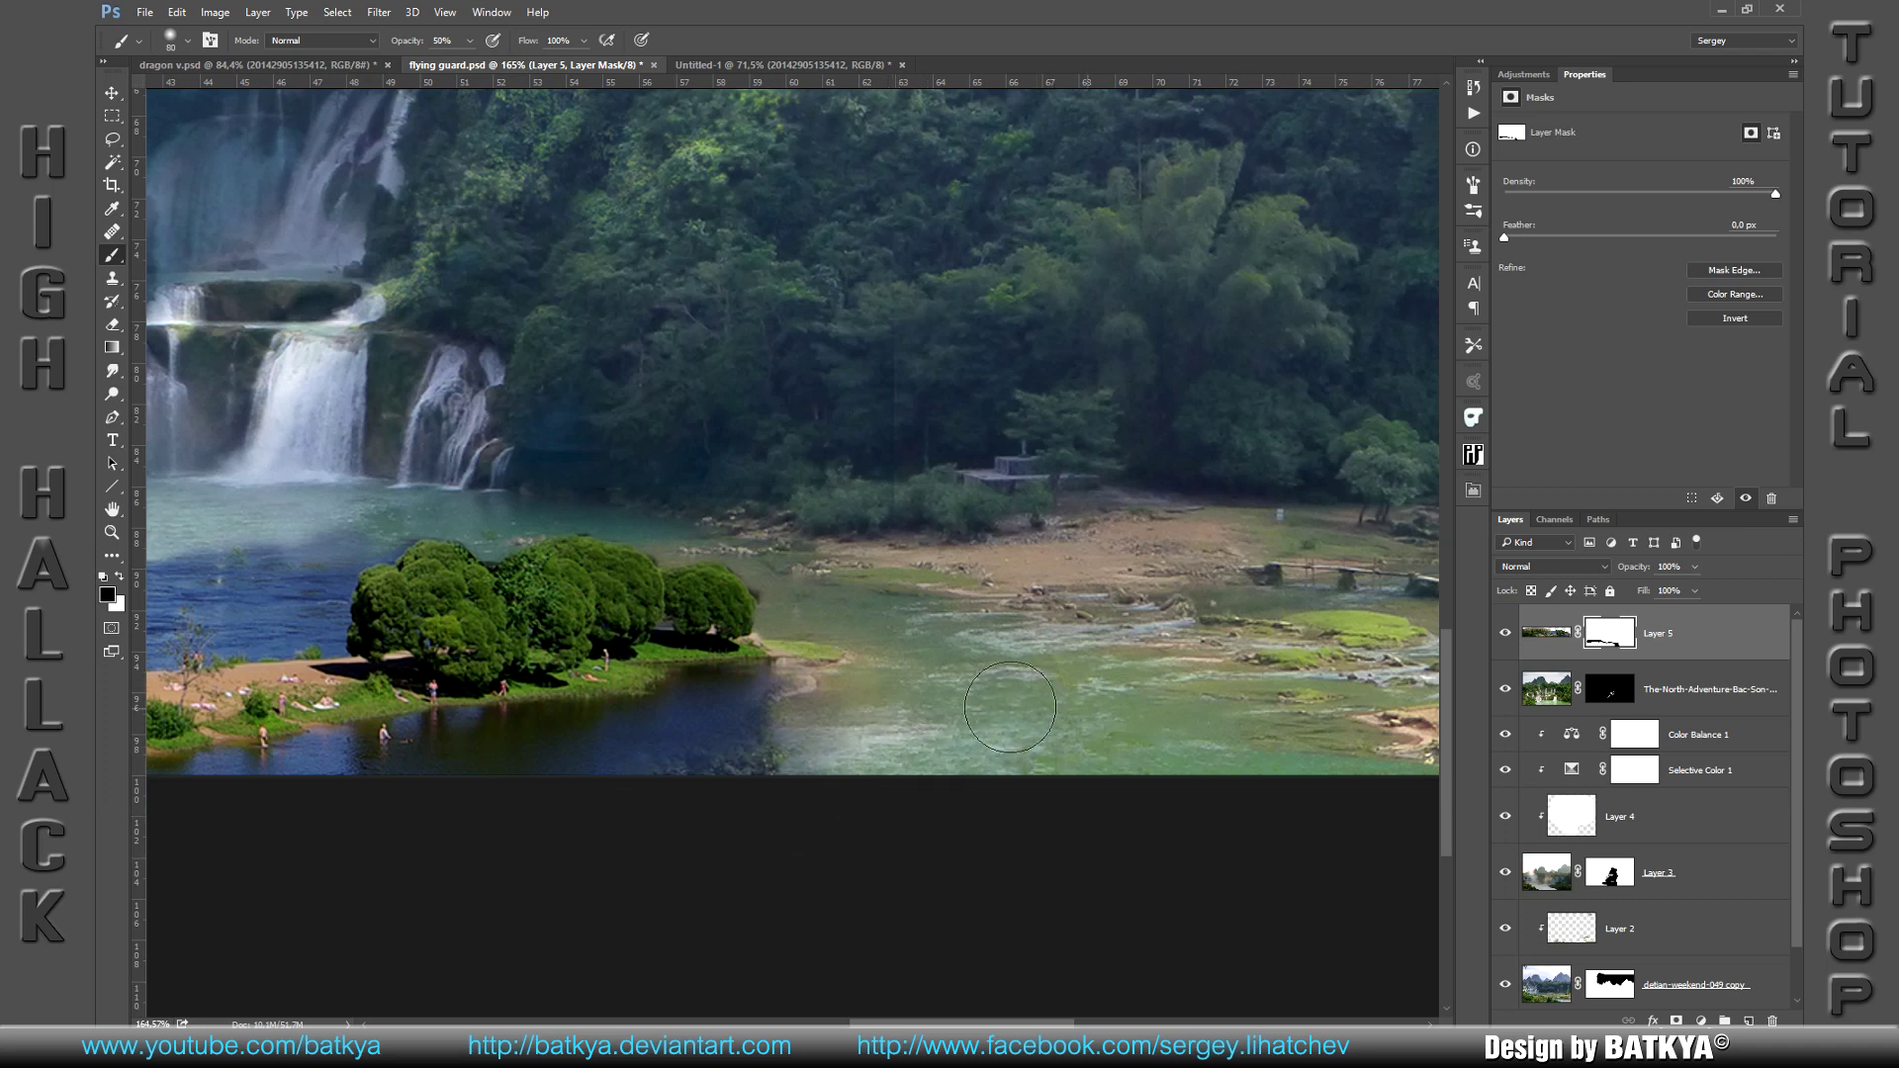
{"action": "key", "text": "x"}
{"action": "left_click_drag", "start_coordinate": [708, 767], "coordinate": [755, 729]}
{"action": "key", "text": "bracketleft"}
{"action": "key", "text": "bracketleft"}
{"action": "key", "text": "bracketleft"}
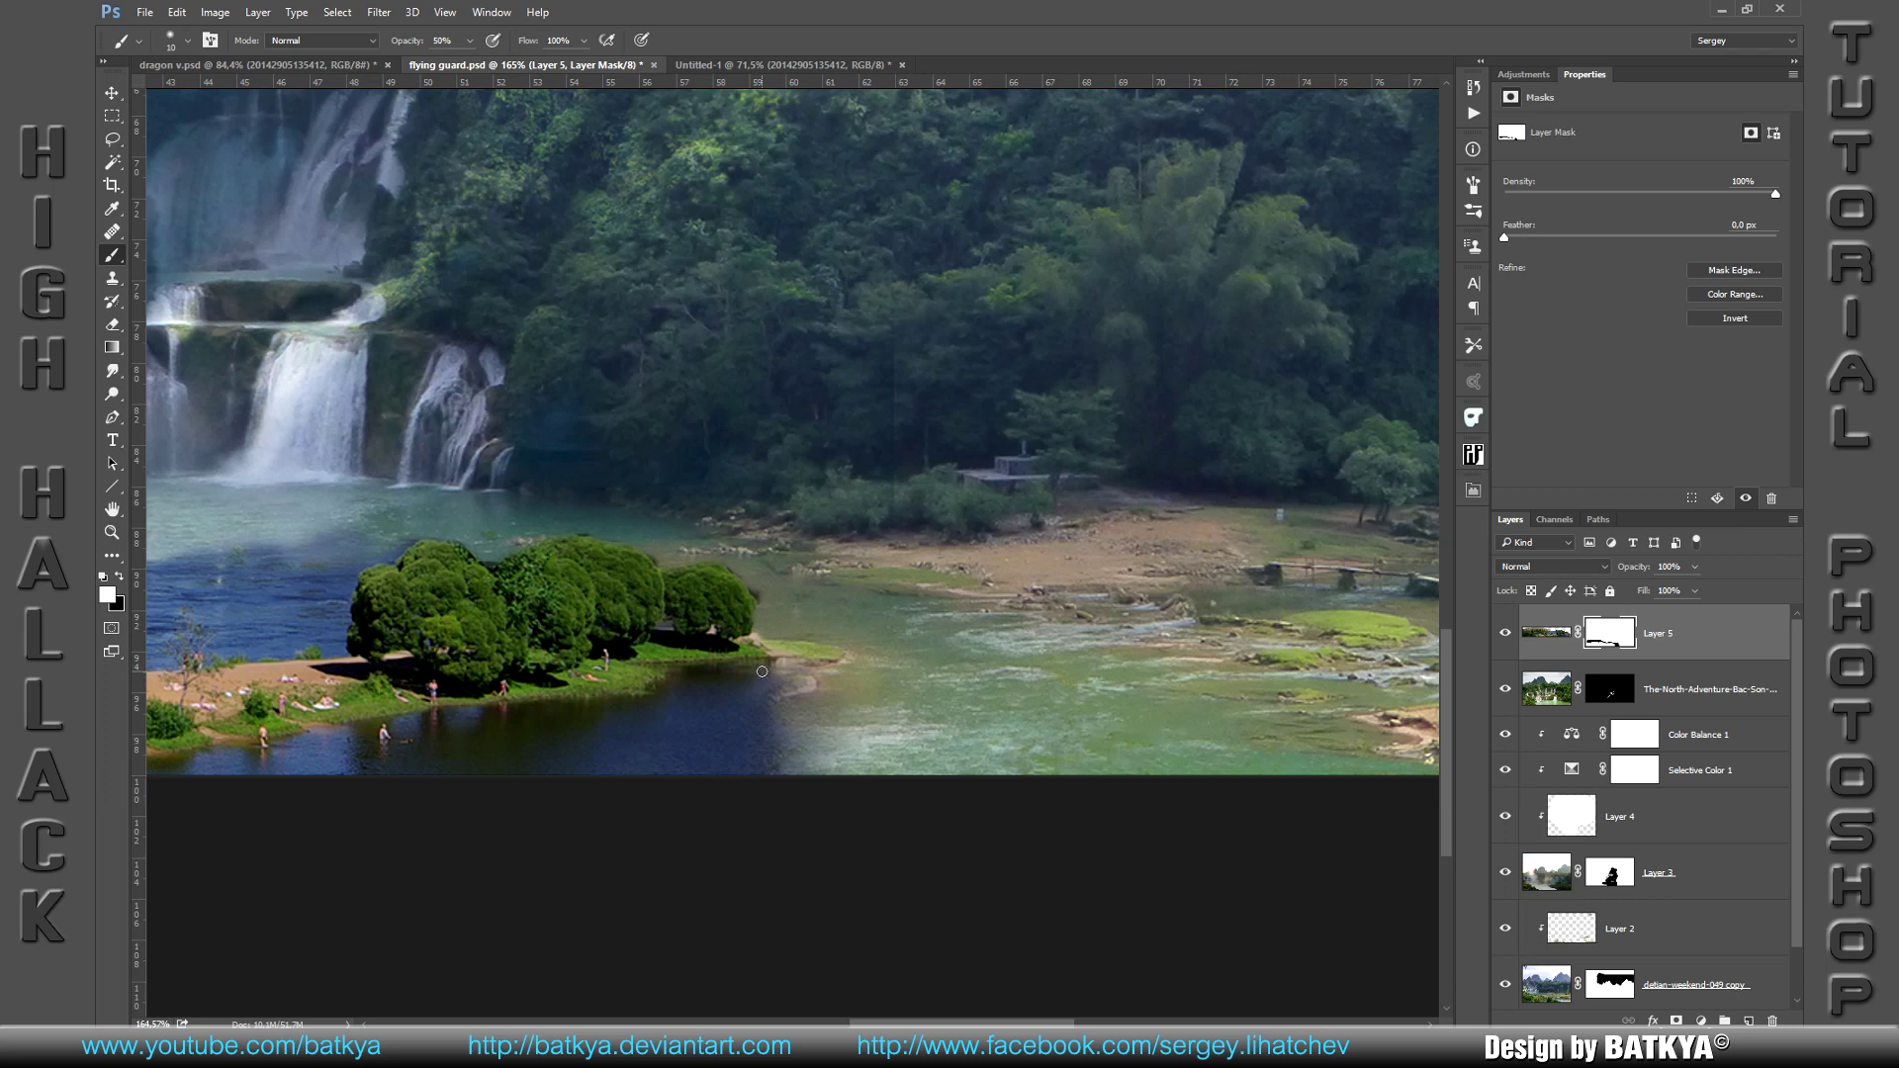
{"action": "left_click_drag", "start_coordinate": [771, 673], "coordinate": [698, 729]}
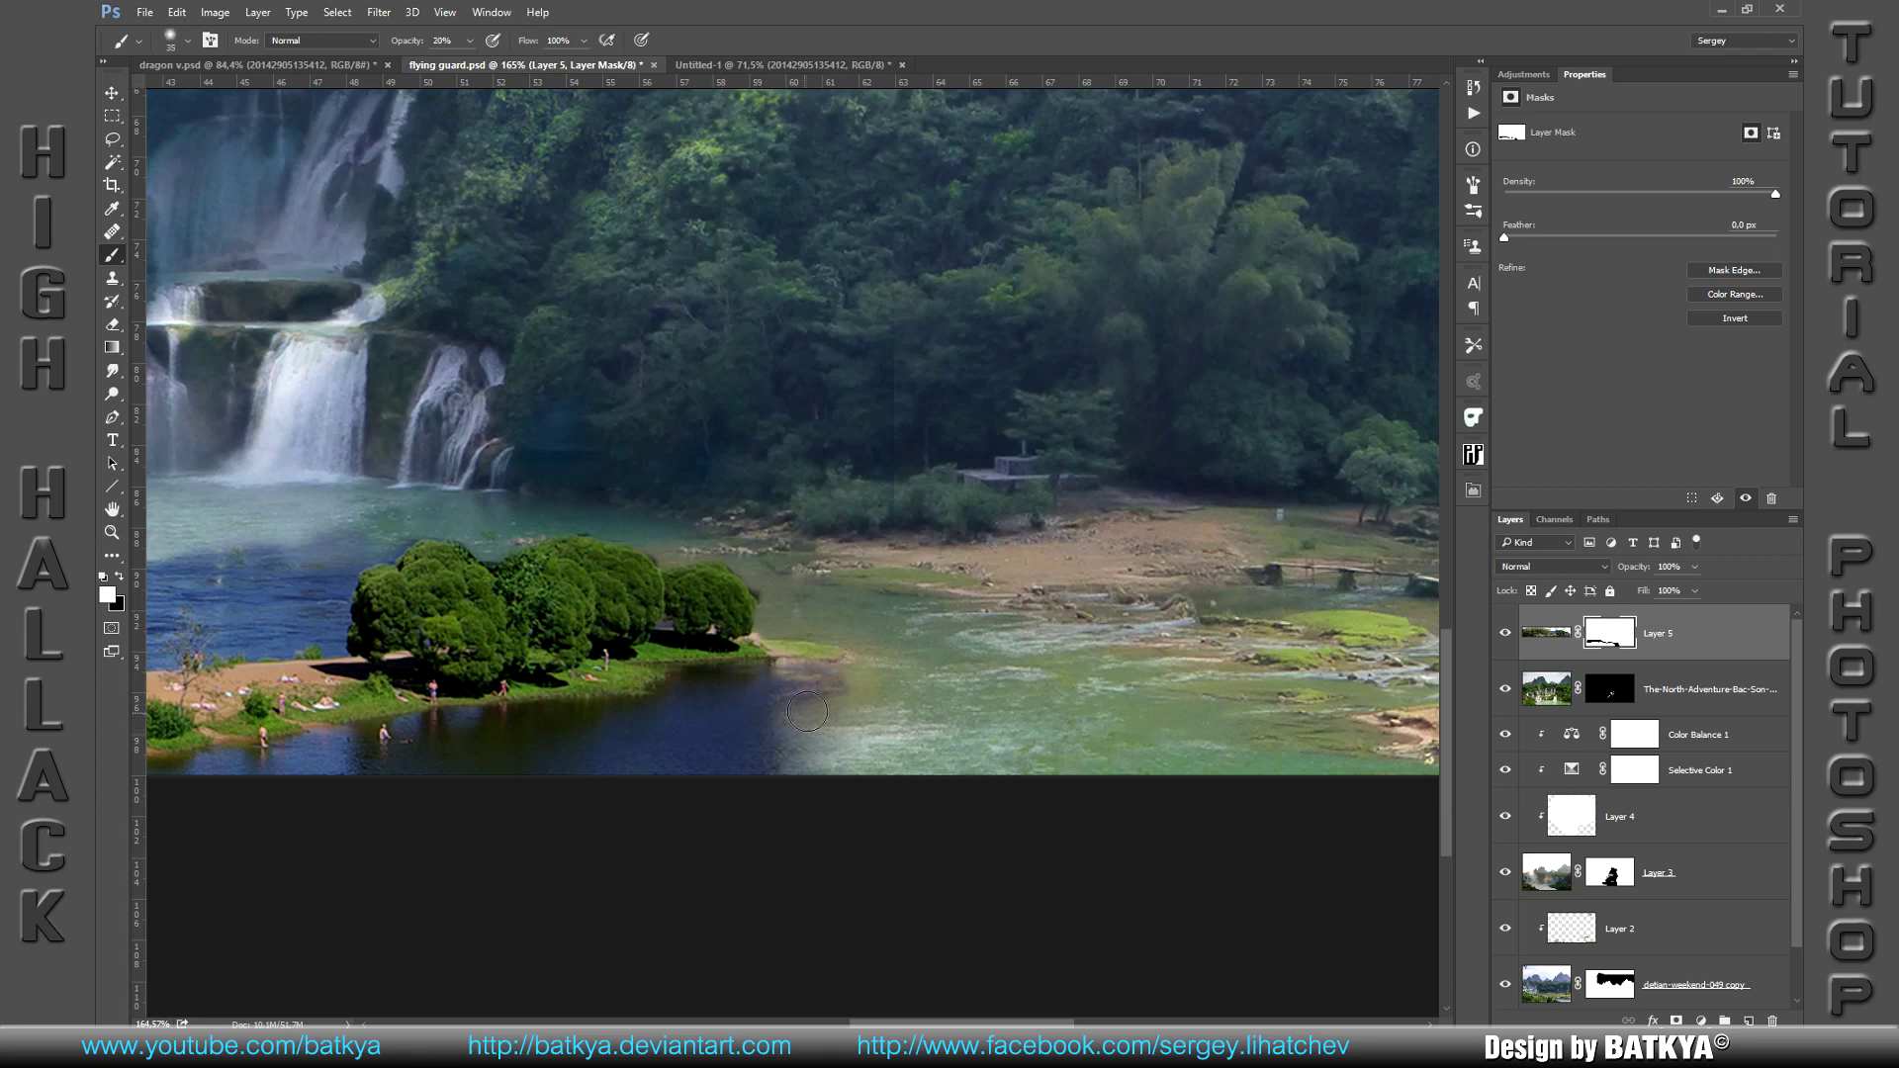
{"action": "mouse_move", "coordinate": [826, 709]}
{"action": "left_mouse_down"}
{"action": "mouse_move", "coordinate": [857, 720]}
{"action": "mouse_move", "coordinate": [755, 691]}
{"action": "mouse_move", "coordinate": [805, 721]}
{"action": "mouse_move", "coordinate": [703, 738]}
{"action": "mouse_move", "coordinate": [695, 768]}
{"action": "left_mouse_up"}
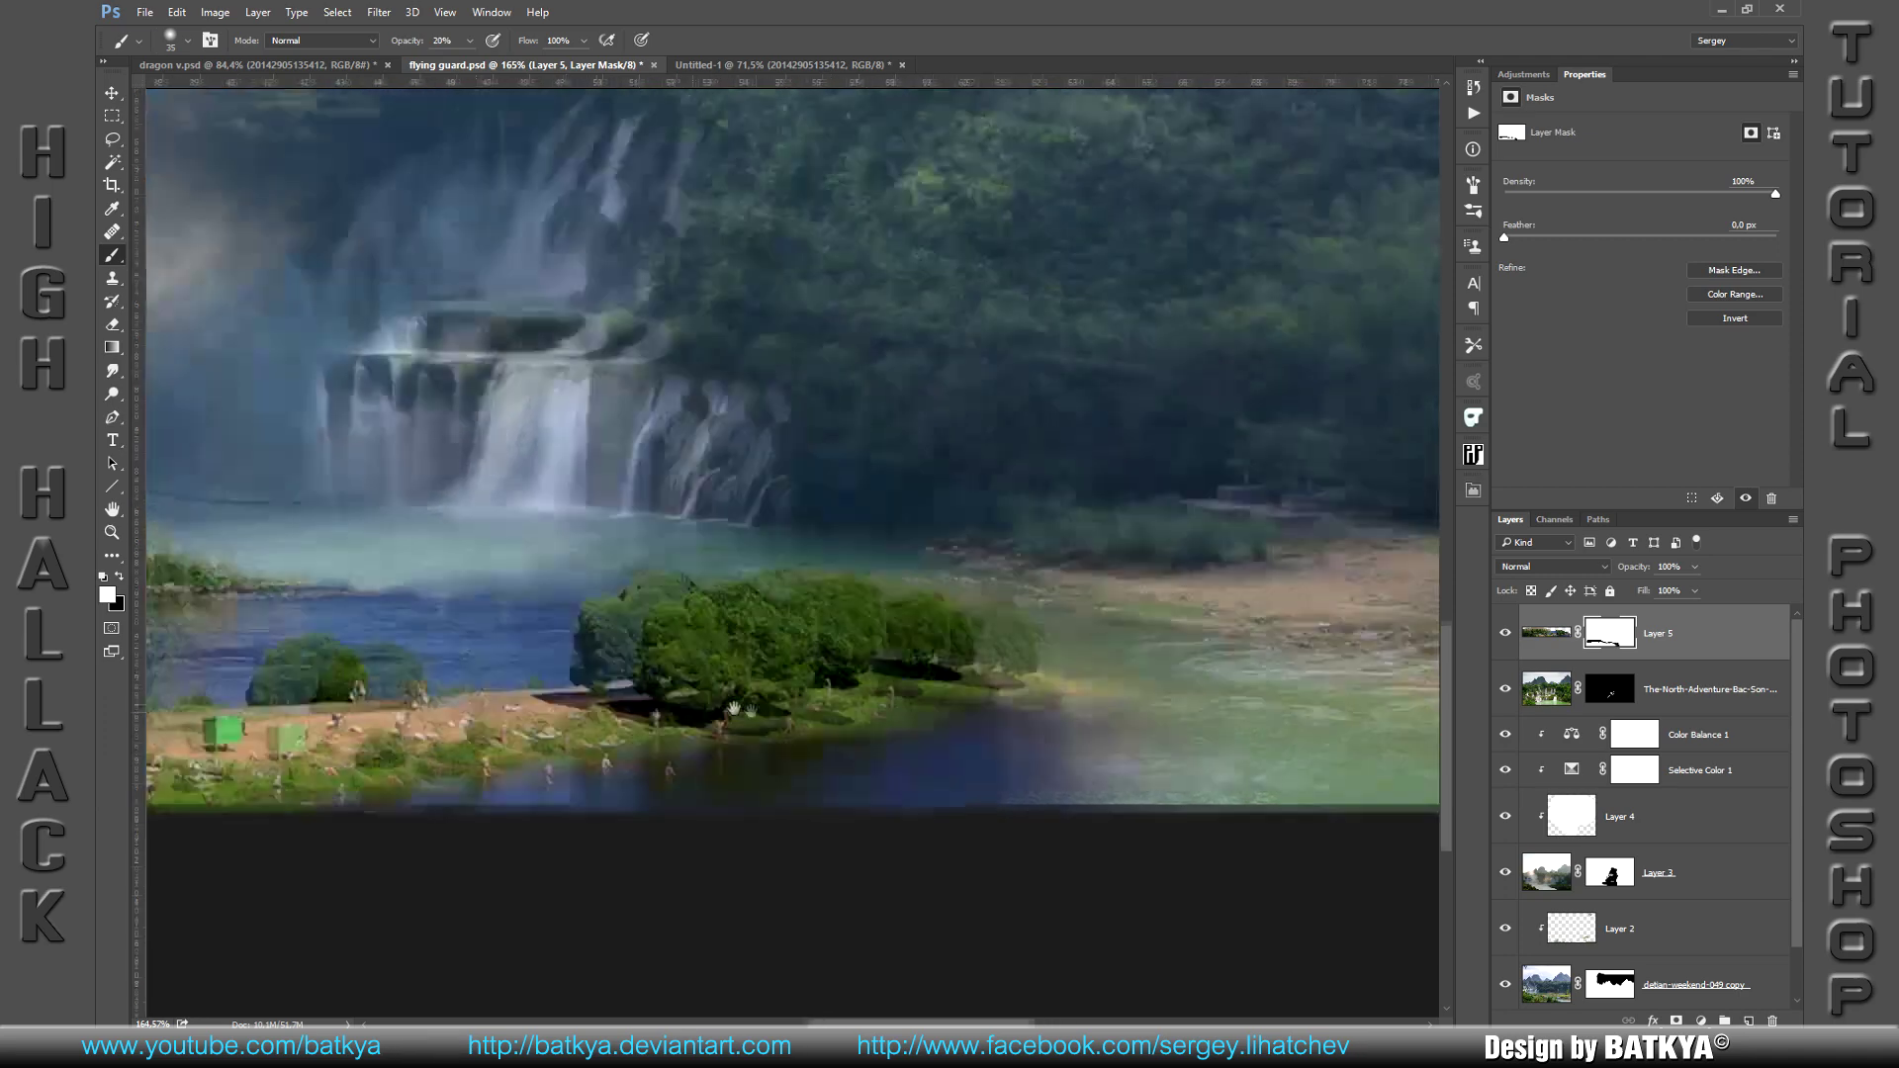
Step: Fade the river into the teal lake at 40% opacity, deepening the blue band below
{"action": "mouse_move", "coordinate": [352, 539]}
{"action": "left_mouse_down"}
{"action": "mouse_move", "coordinate": [940, 638]}
{"action": "mouse_move", "coordinate": [1007, 624]}
{"action": "mouse_move", "coordinate": [915, 620]}
{"action": "left_mouse_up"}
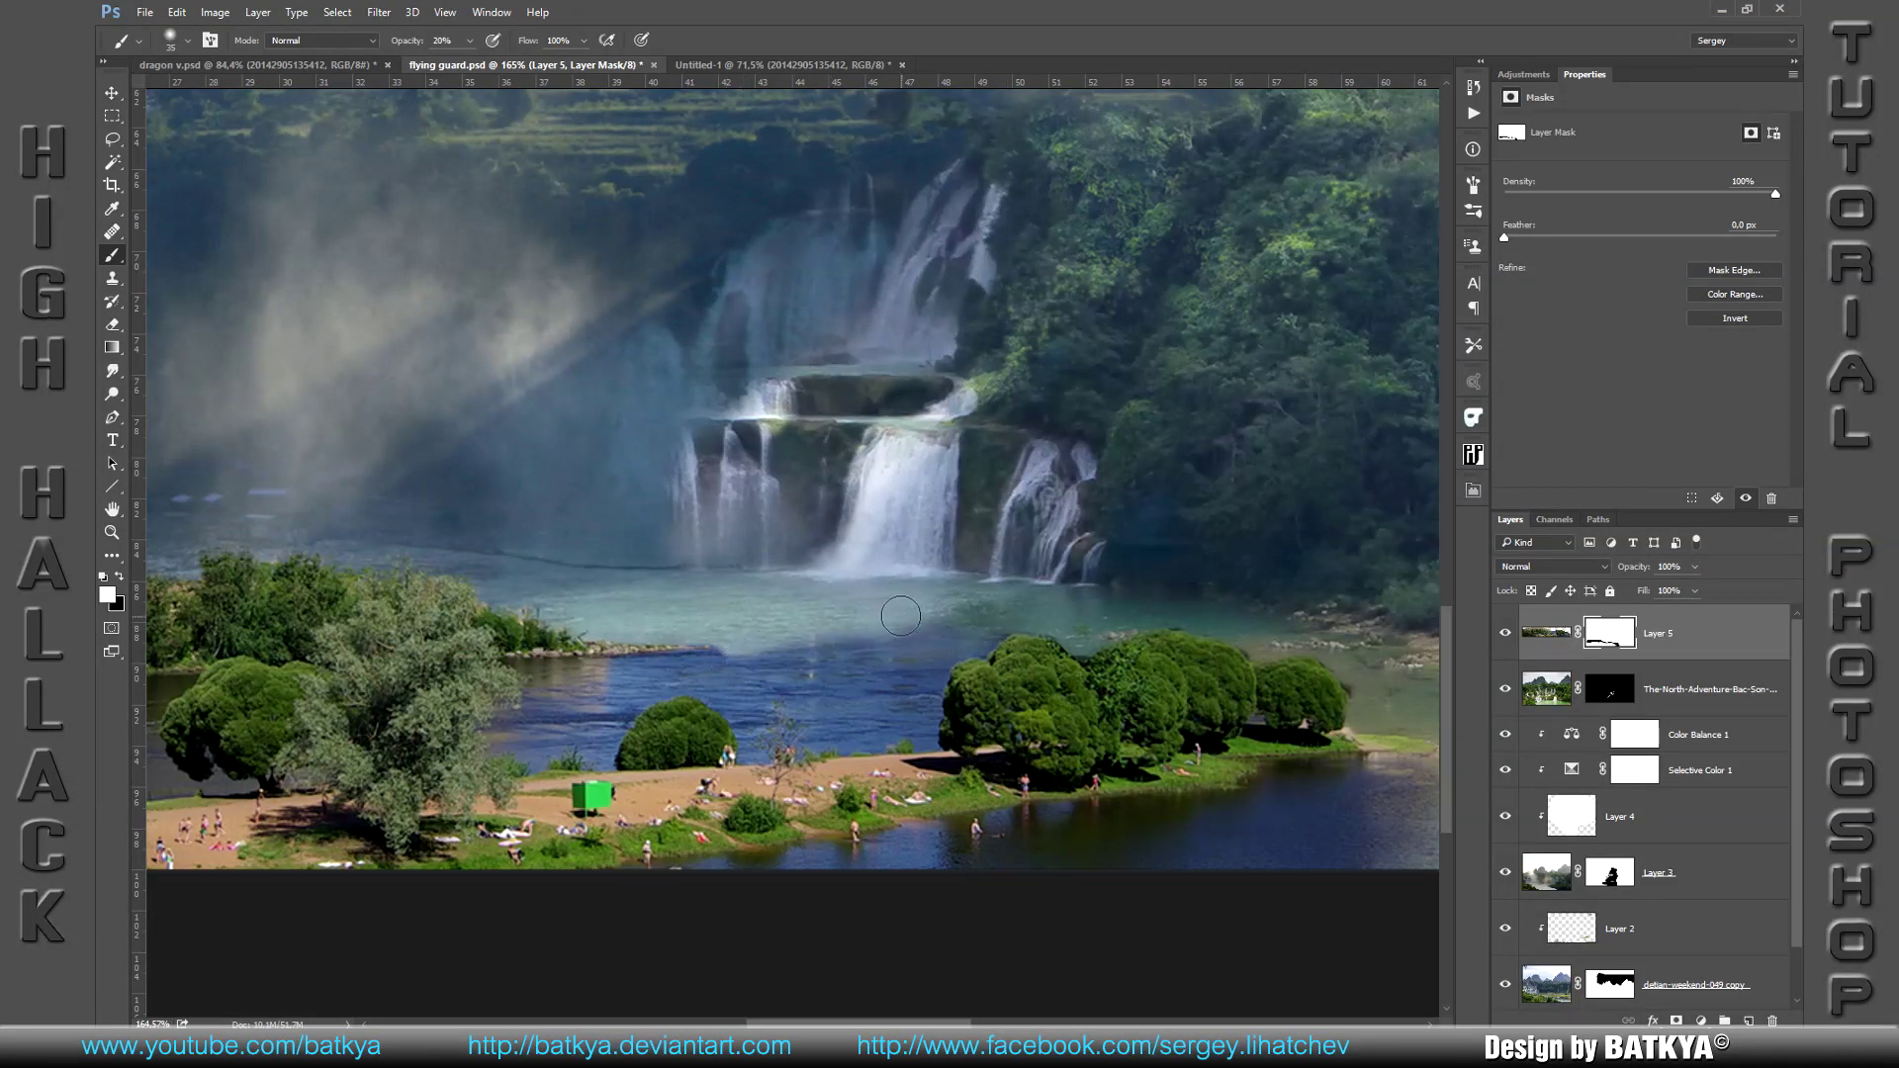
{"action": "key", "text": "x"}
{"action": "left_click_drag", "start_coordinate": [956, 601], "coordinate": [944, 611]}
{"action": "key", "text": "4"}
{"action": "left_click_drag", "start_coordinate": [934, 606], "coordinate": [827, 636]}
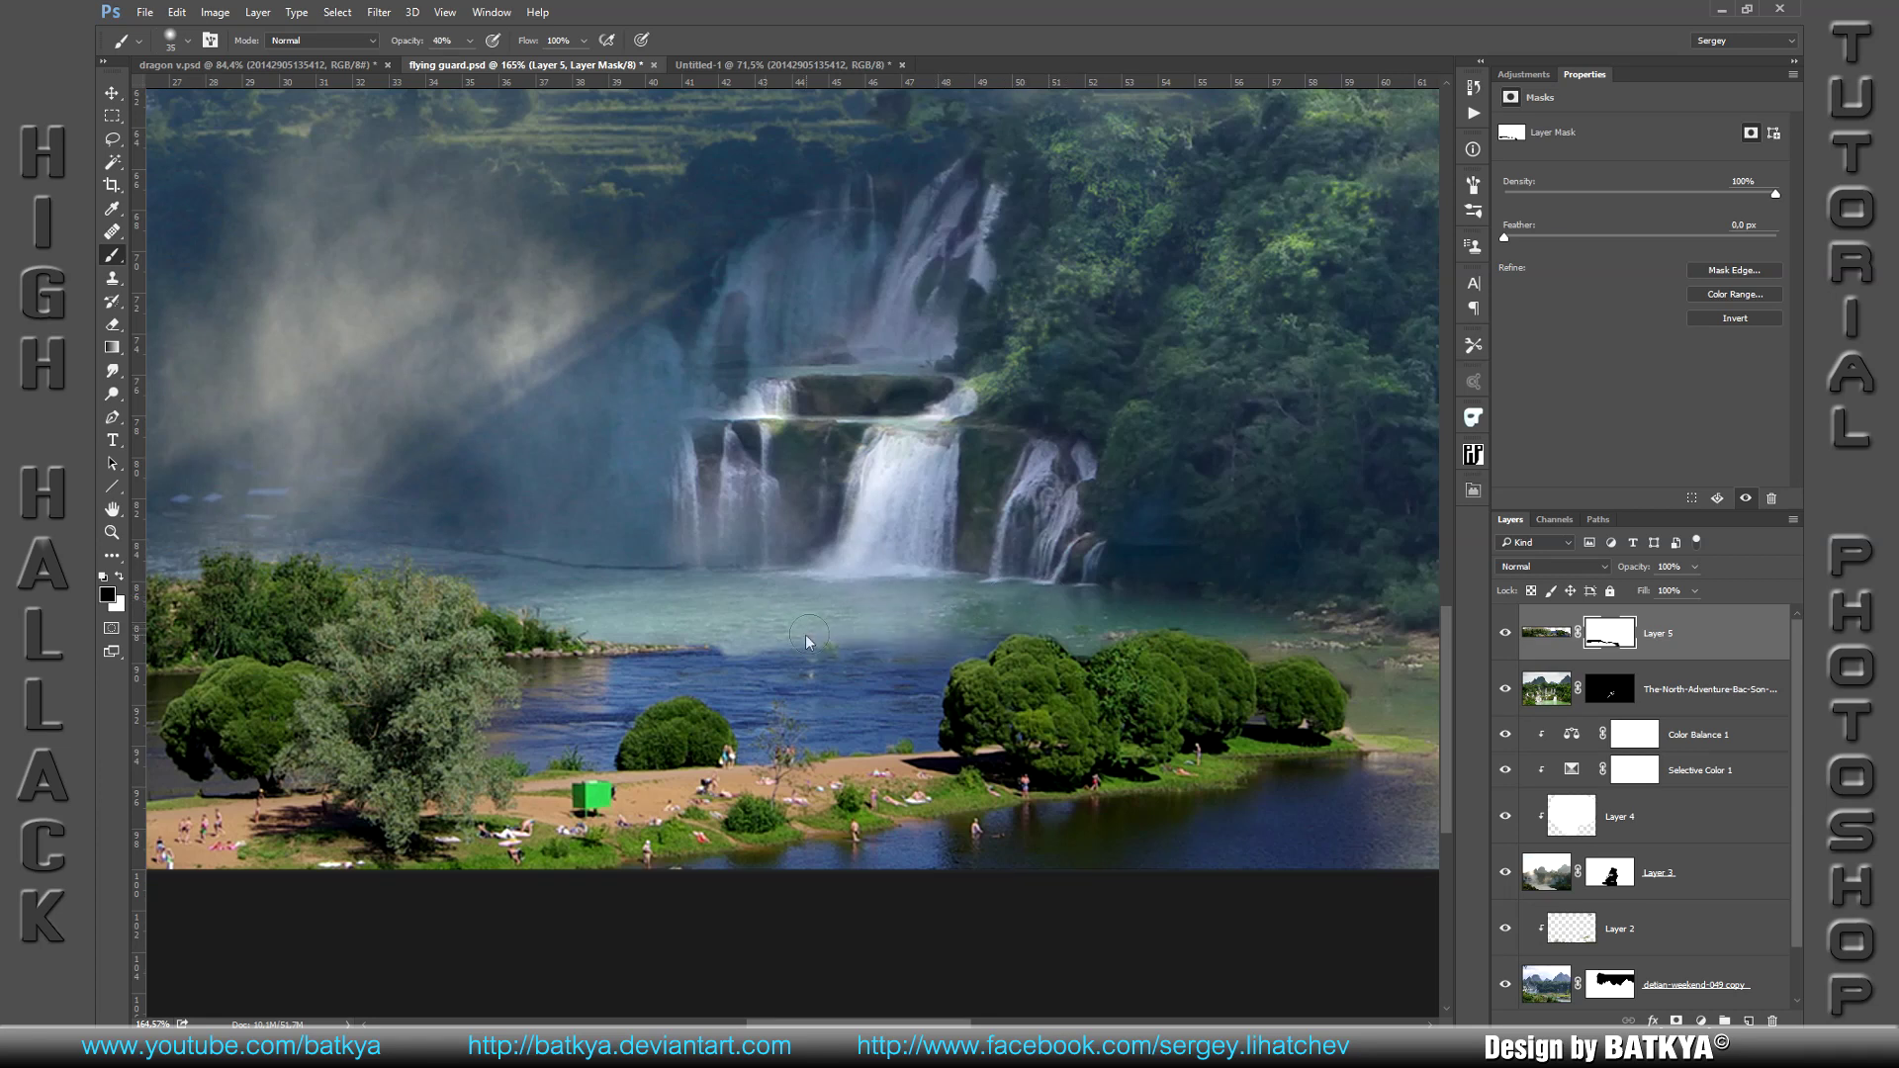
{"action": "key", "text": "x"}
{"action": "left_click_drag", "start_coordinate": [860, 658], "coordinate": [719, 692]}
Step: Add a new empty layer clipped to the river layer for cloning
{"action": "scroll", "coordinate": [868, 700], "scroll_direction": "up", "scroll_amount": 5}
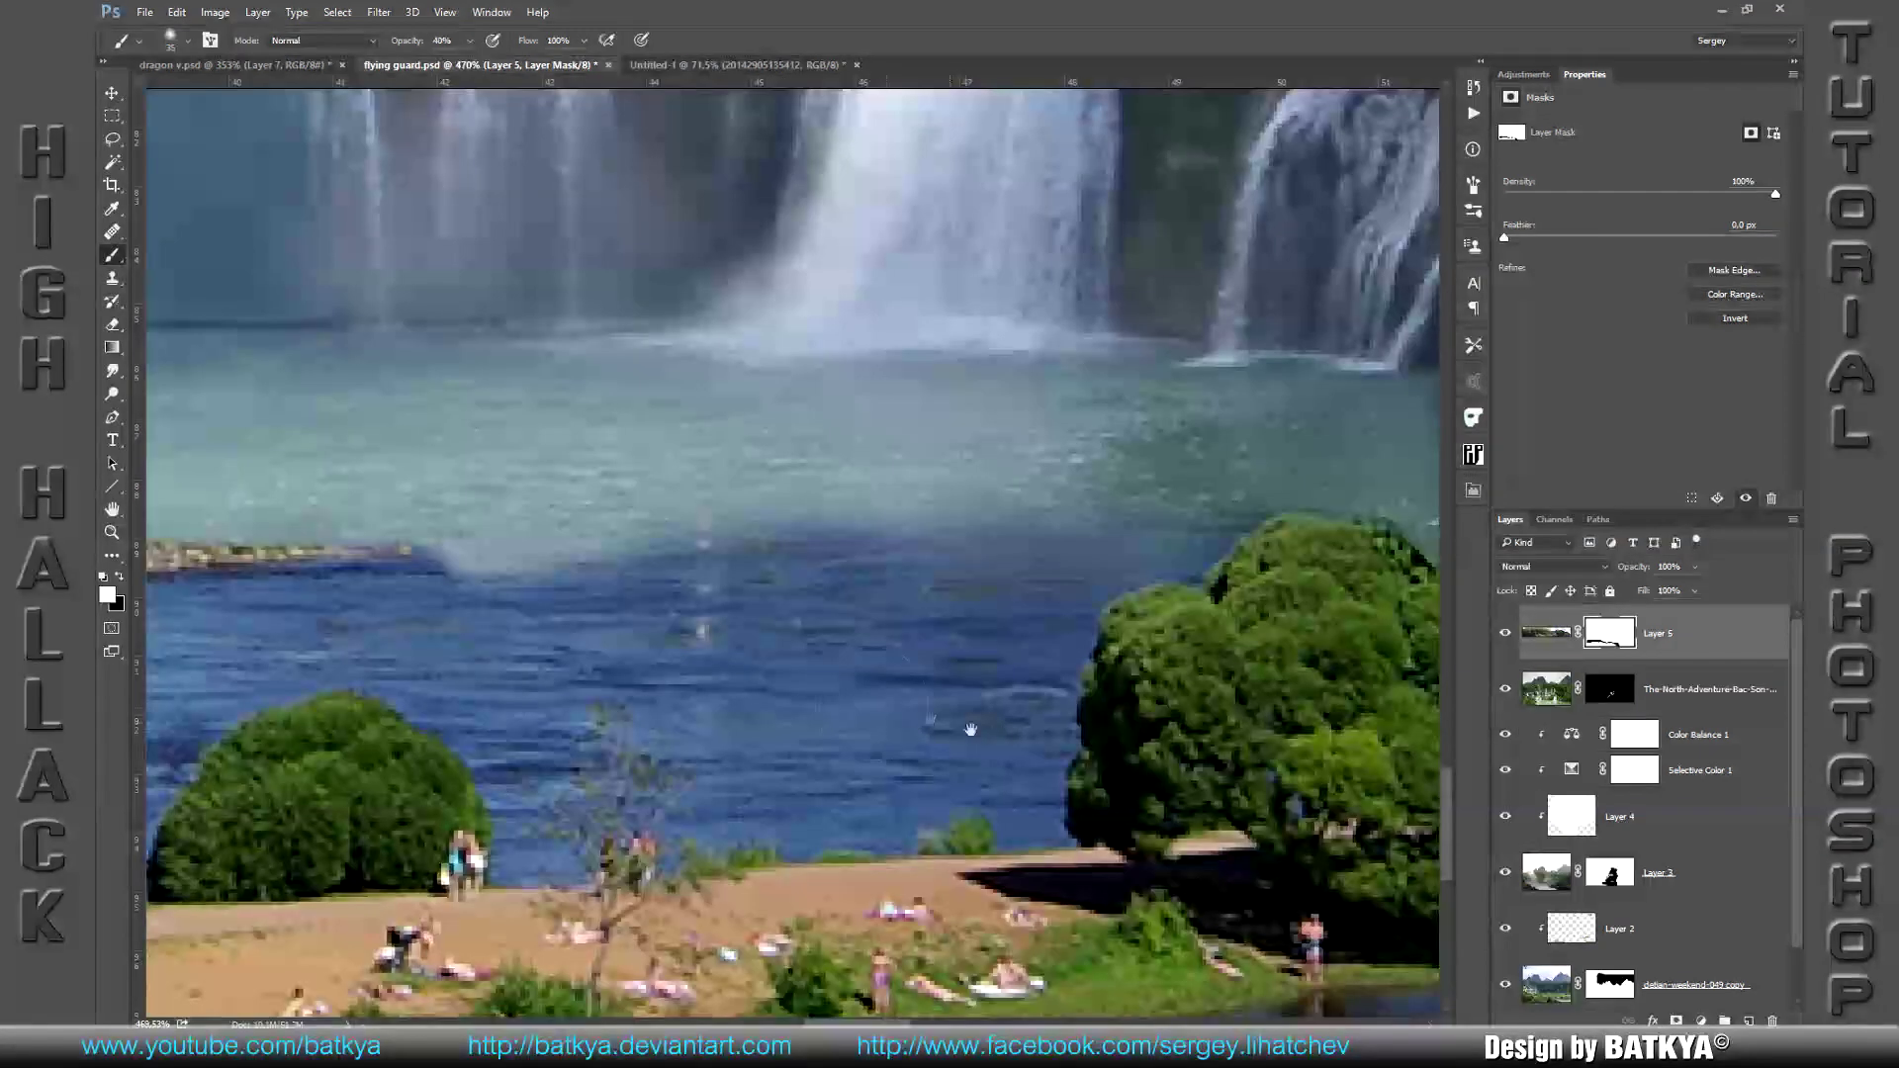
{"action": "left_click_drag", "start_coordinate": [988, 578], "coordinate": [421, 692]}
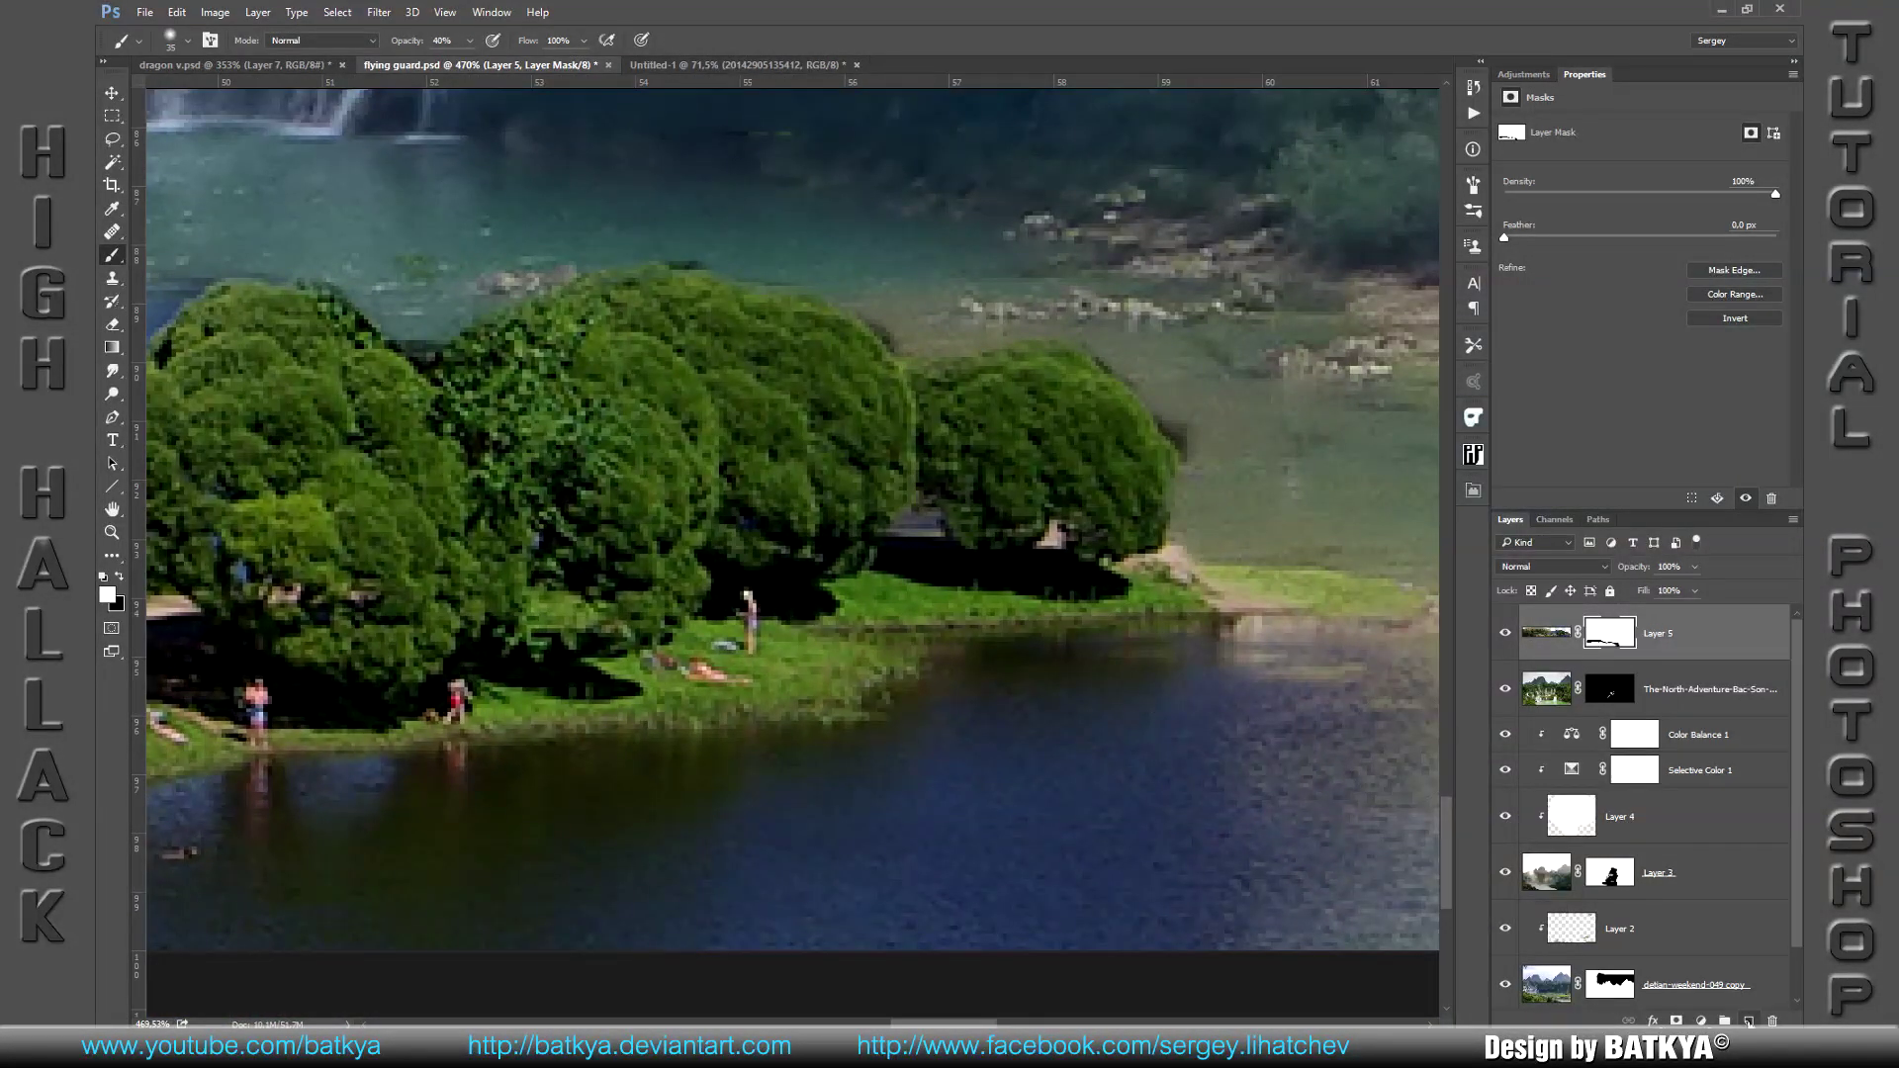
{"action": "left_click", "coordinate": [1747, 1020]}
{"action": "key", "text": "ctrl+alt+g"}
Step: Clone Stamp shore texture over the small figures on the shore and in the shade
{"action": "key", "text": "s"}
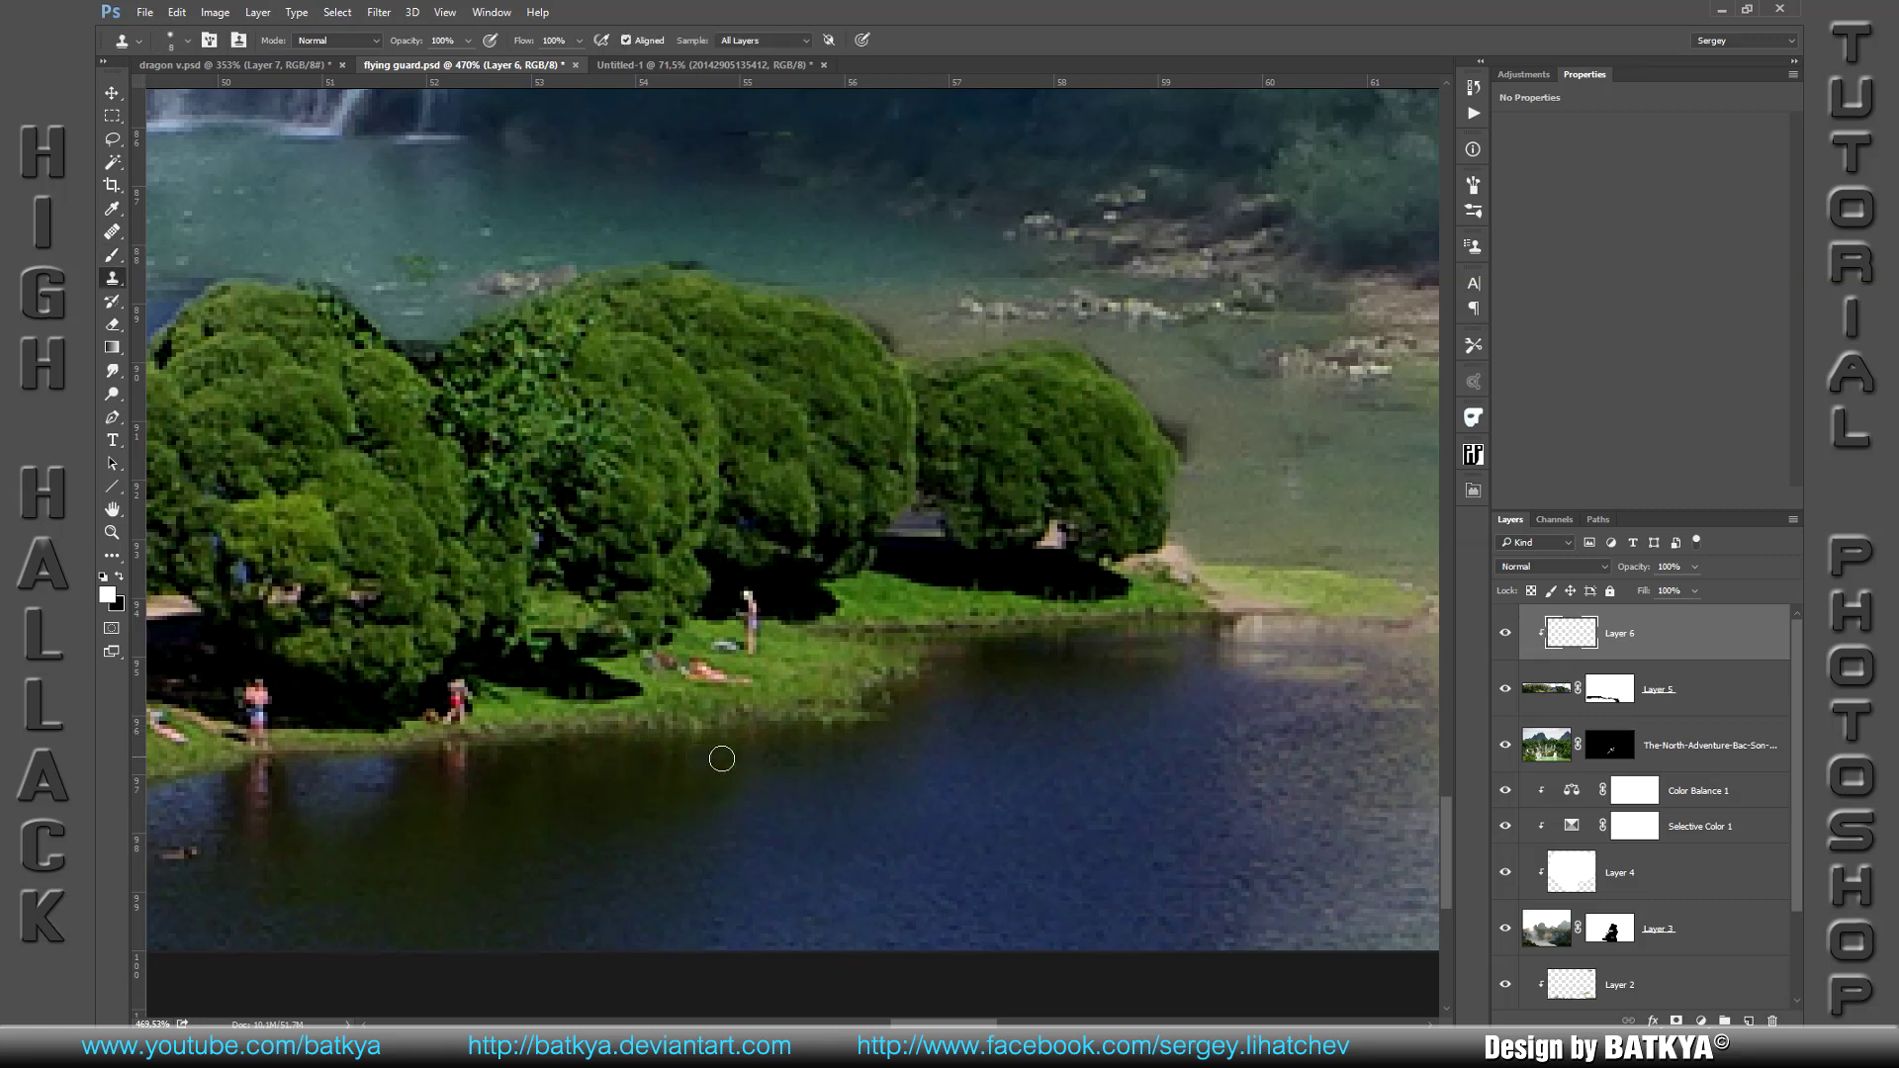
{"action": "left_click_drag", "start_coordinate": [734, 679], "coordinate": [741, 683]}
{"action": "left_click", "coordinate": [711, 673]}
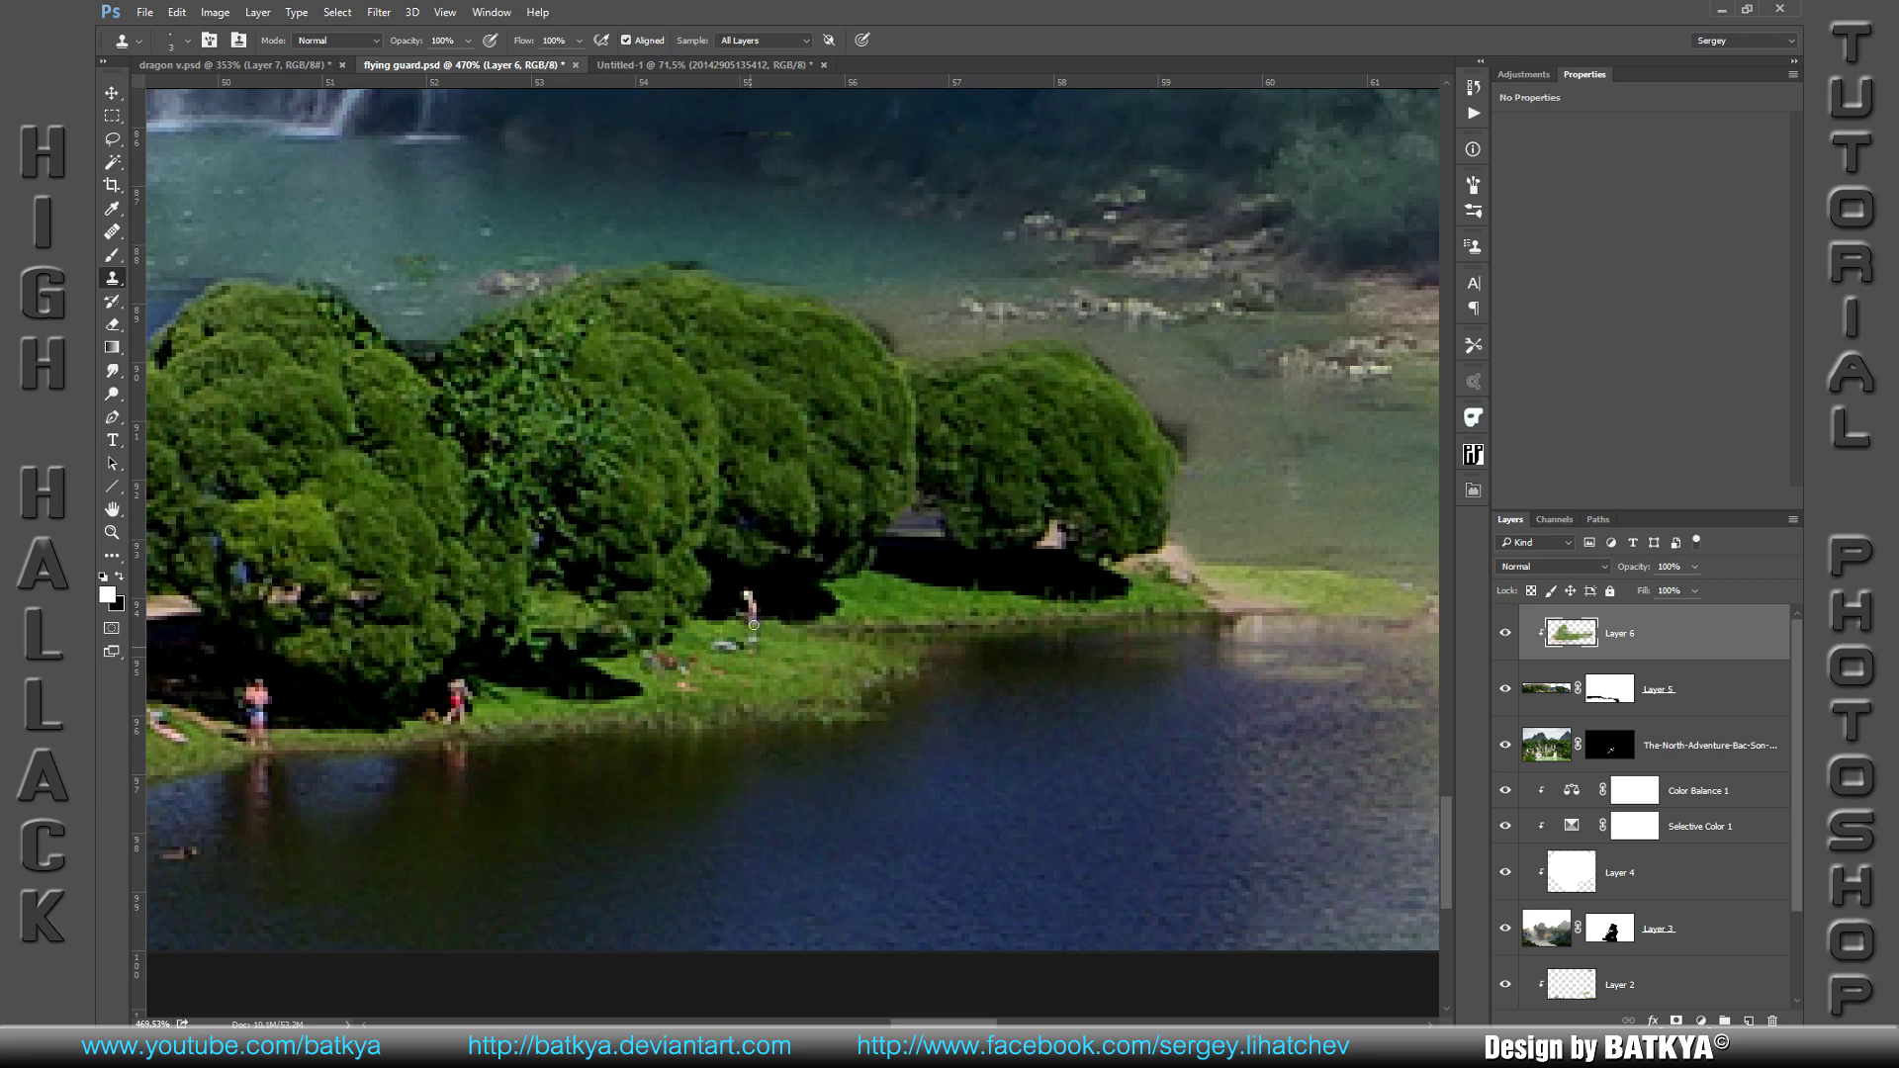
{"action": "left_click", "coordinate": [753, 625]}
{"action": "left_click_drag", "start_coordinate": [712, 661], "coordinate": [677, 664]}
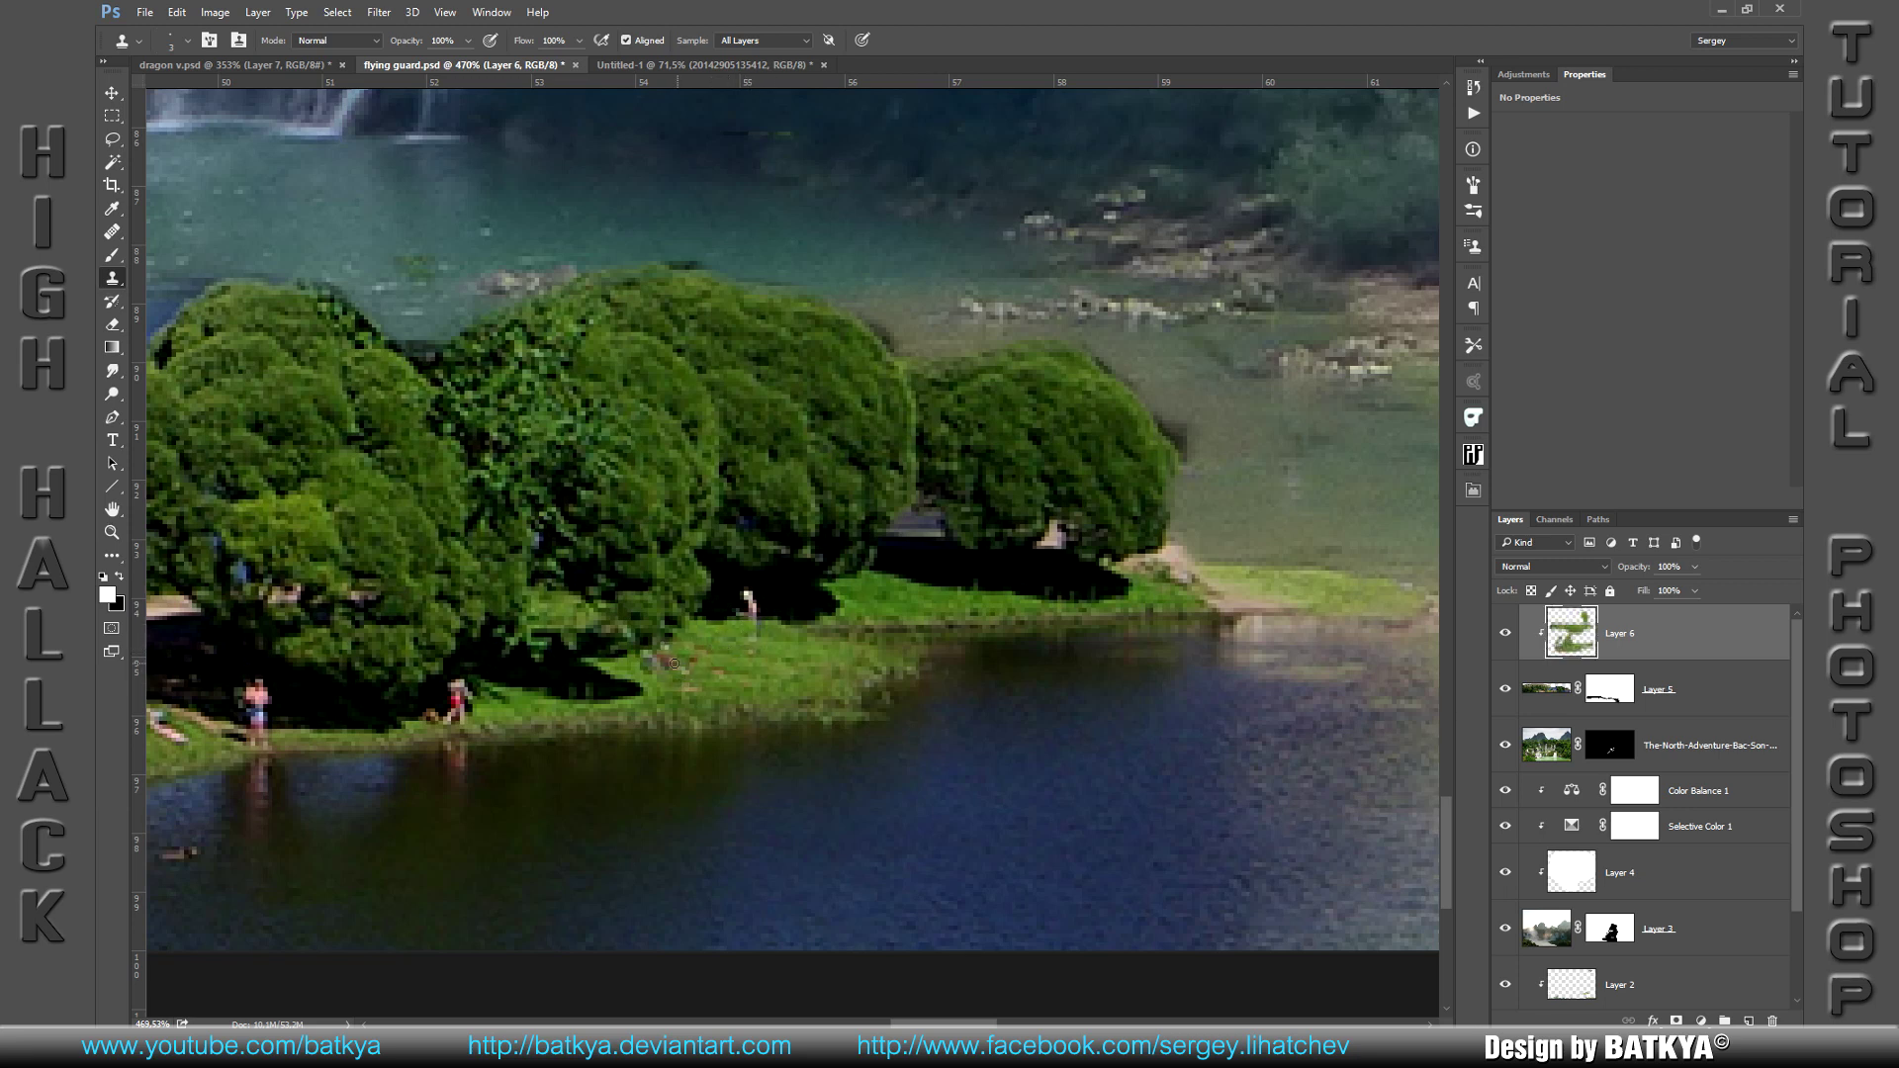
{"action": "left_click", "coordinate": [704, 675]}
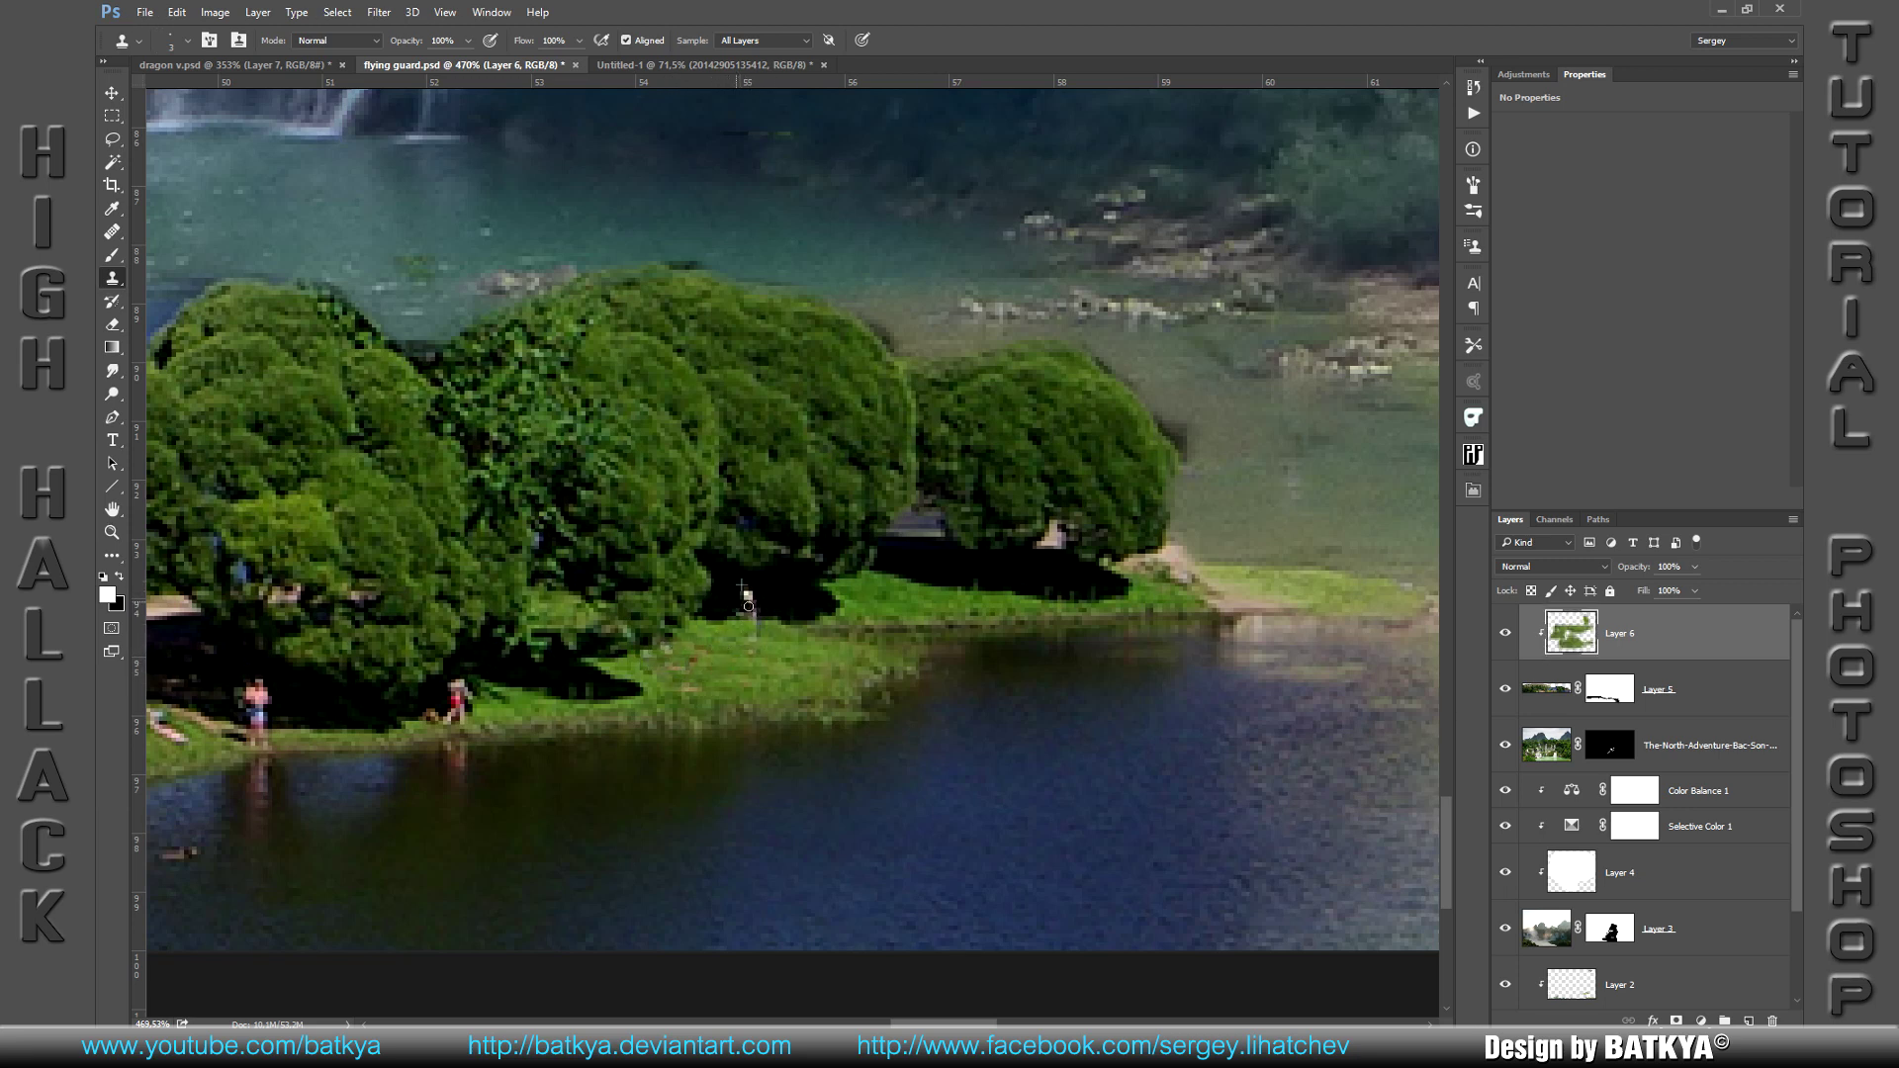
{"action": "left_click_drag", "start_coordinate": [748, 602], "coordinate": [761, 613]}
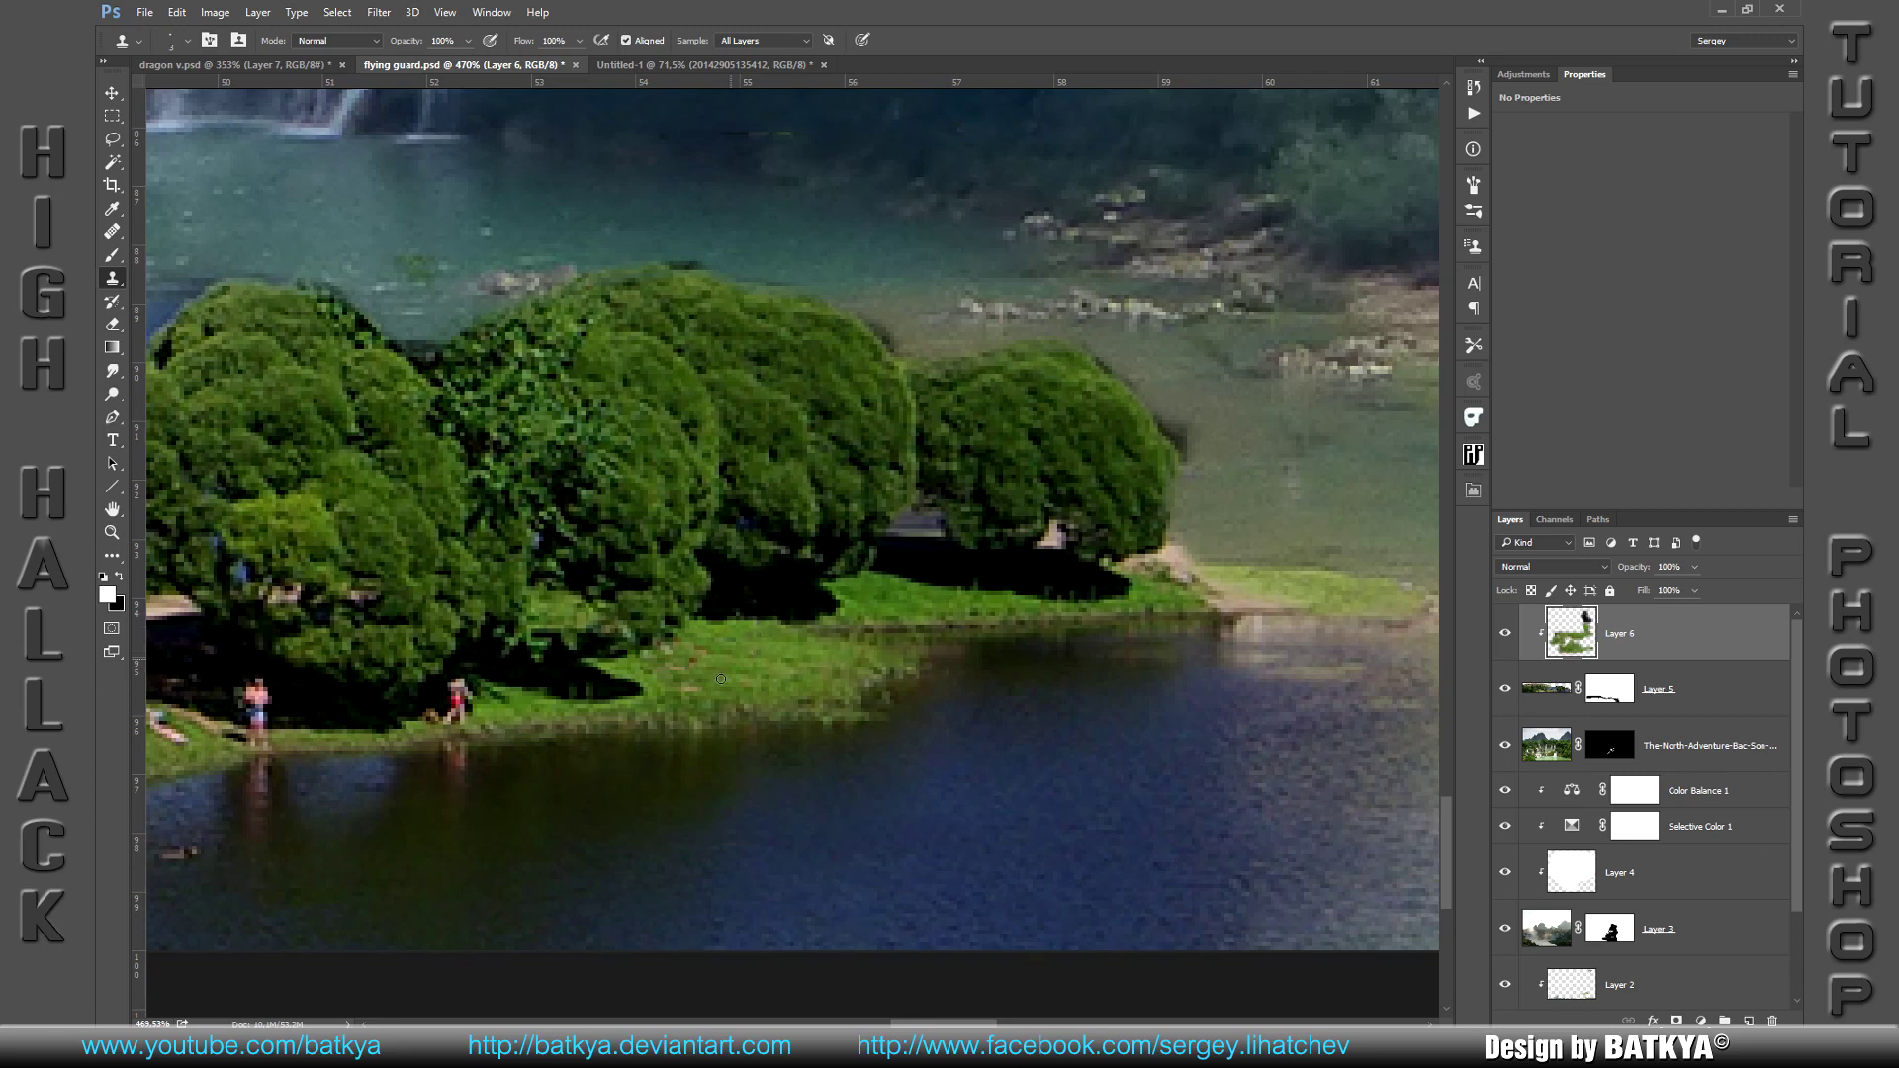
{"action": "scroll", "coordinate": [694, 669], "scroll_direction": "left", "scroll_amount": 1}
{"action": "scroll", "coordinate": [712, 683], "scroll_direction": "left", "scroll_amount": 5}
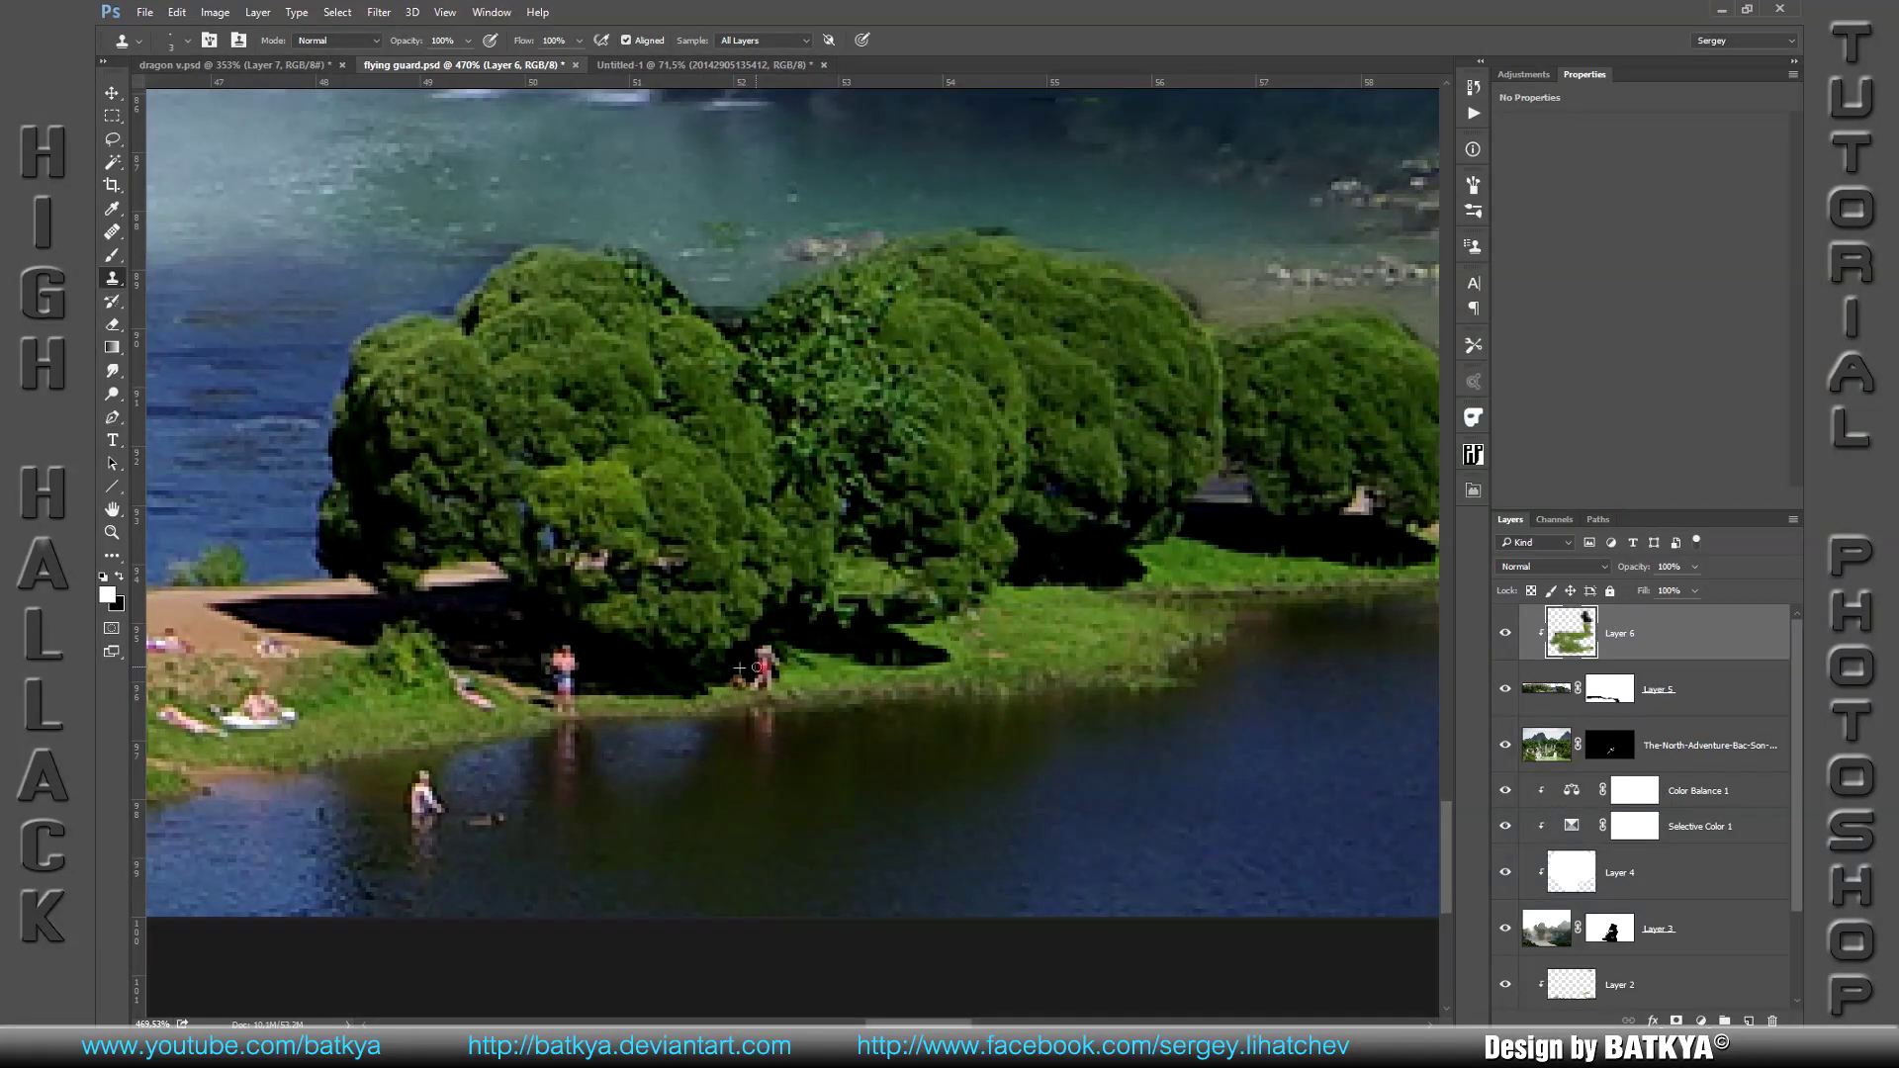
Step: Clone out the red-clad person, shoreline reflections, and the wading person
{"action": "left_click_drag", "start_coordinate": [754, 668], "coordinate": [760, 655]}
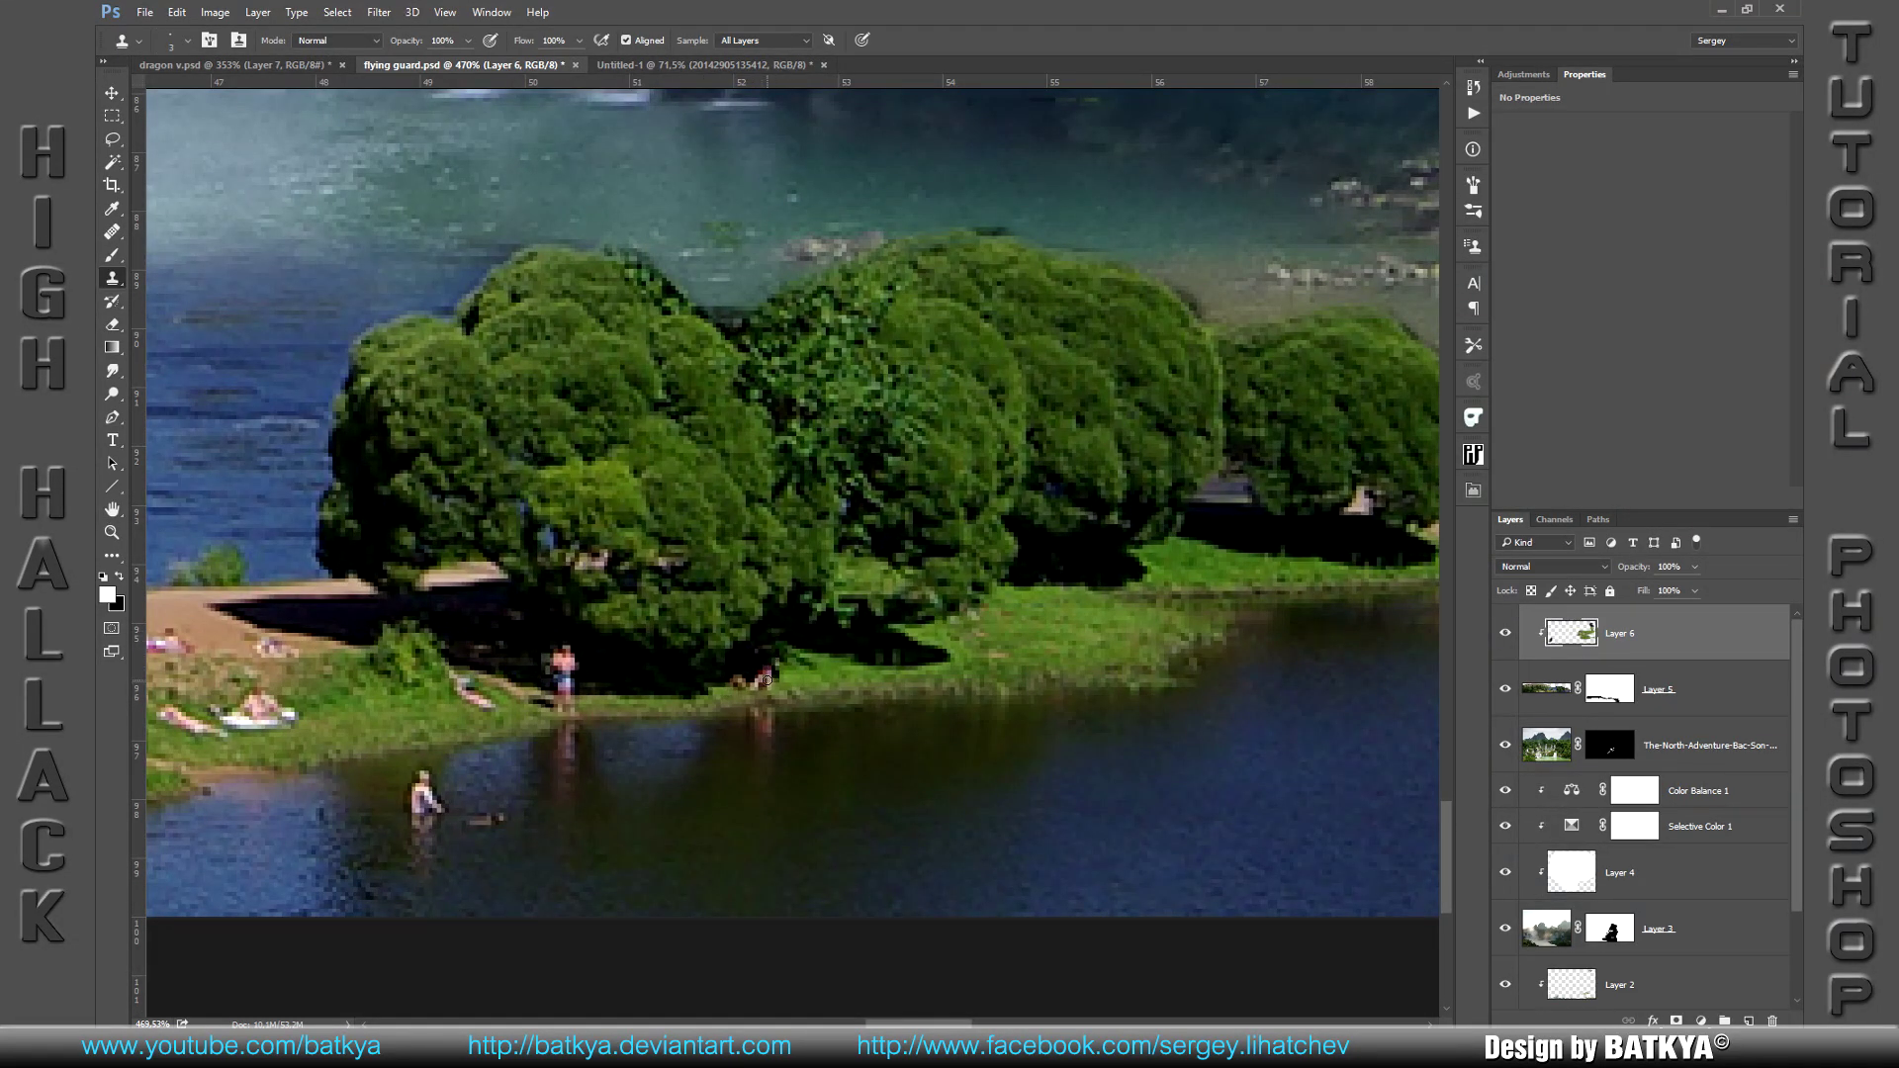
{"action": "left_click", "coordinate": [769, 684]}
{"action": "scroll", "coordinate": [770, 684], "scroll_direction": "left", "scroll_amount": 2}
{"action": "scroll", "coordinate": [768, 682], "scroll_direction": "left", "scroll_amount": 3}
{"action": "left_click_drag", "start_coordinate": [770, 681], "coordinate": [799, 661]}
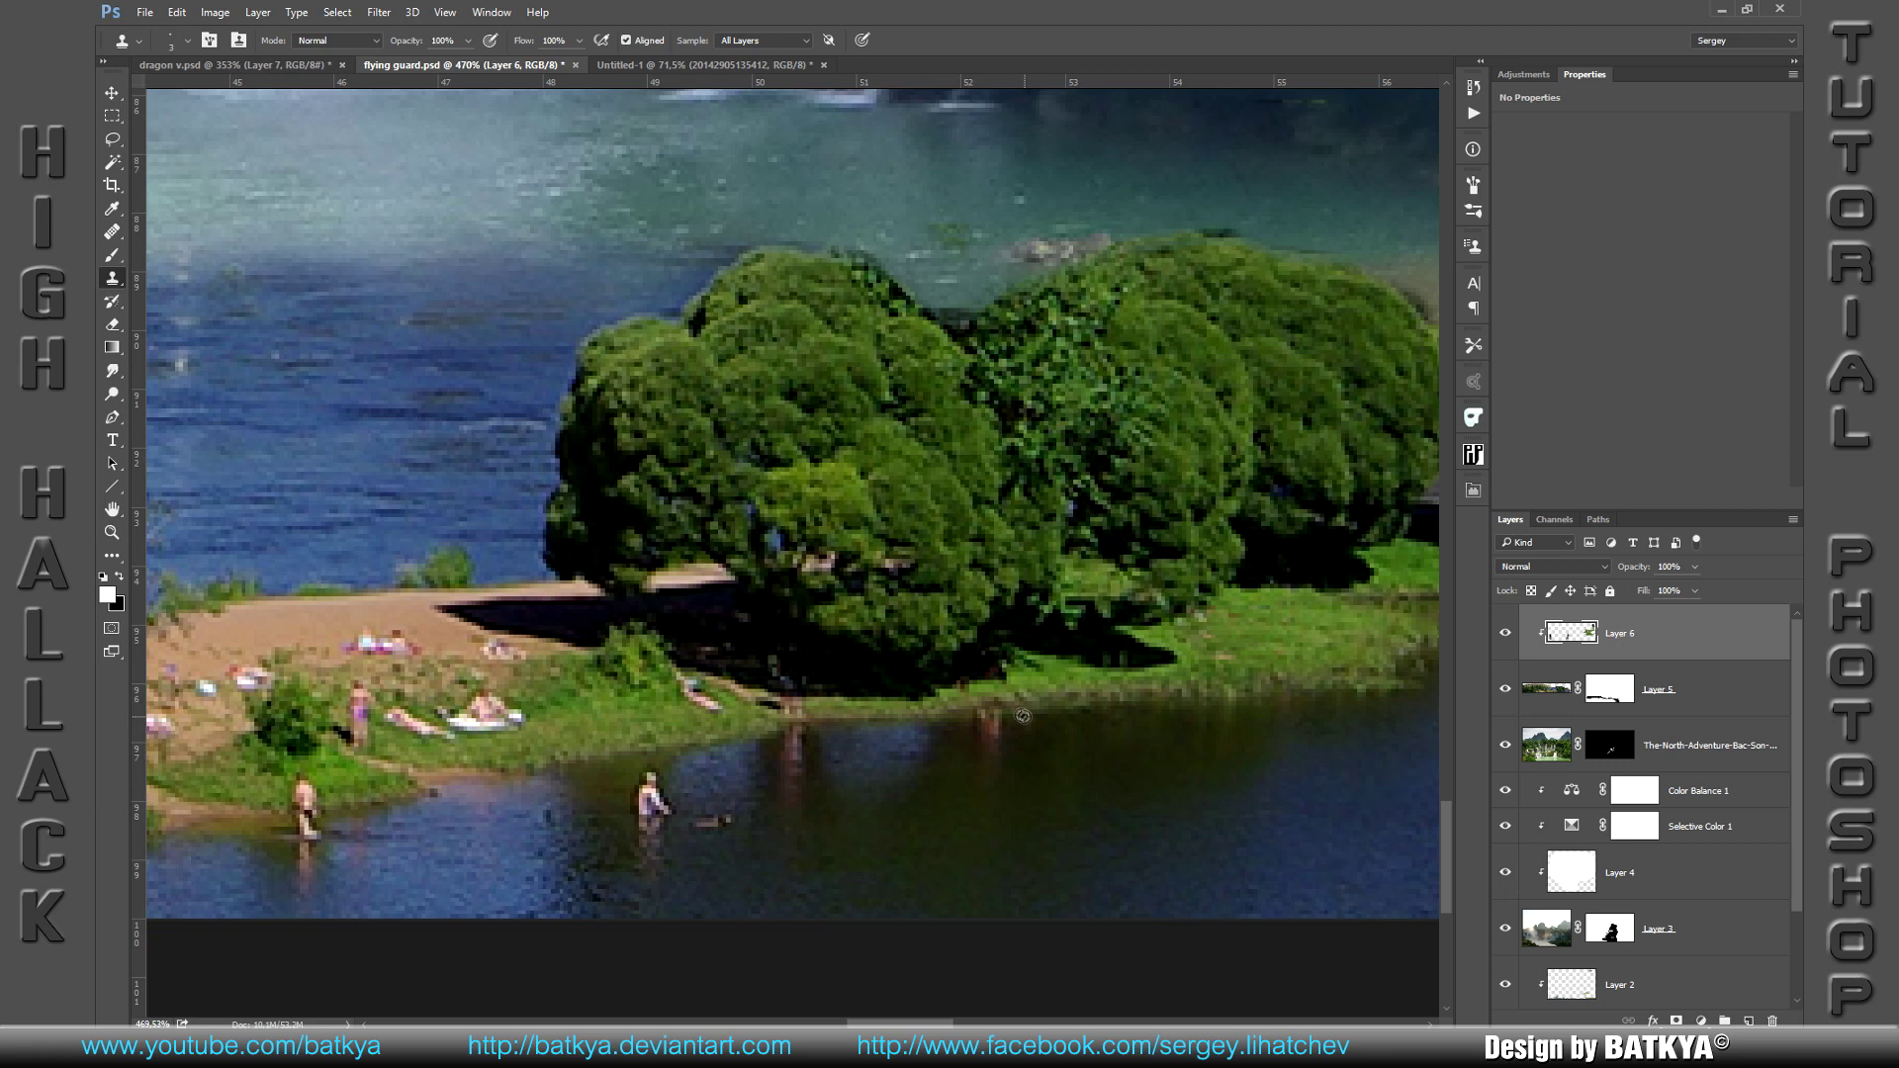
{"action": "left_click_drag", "start_coordinate": [980, 718], "coordinate": [965, 742]}
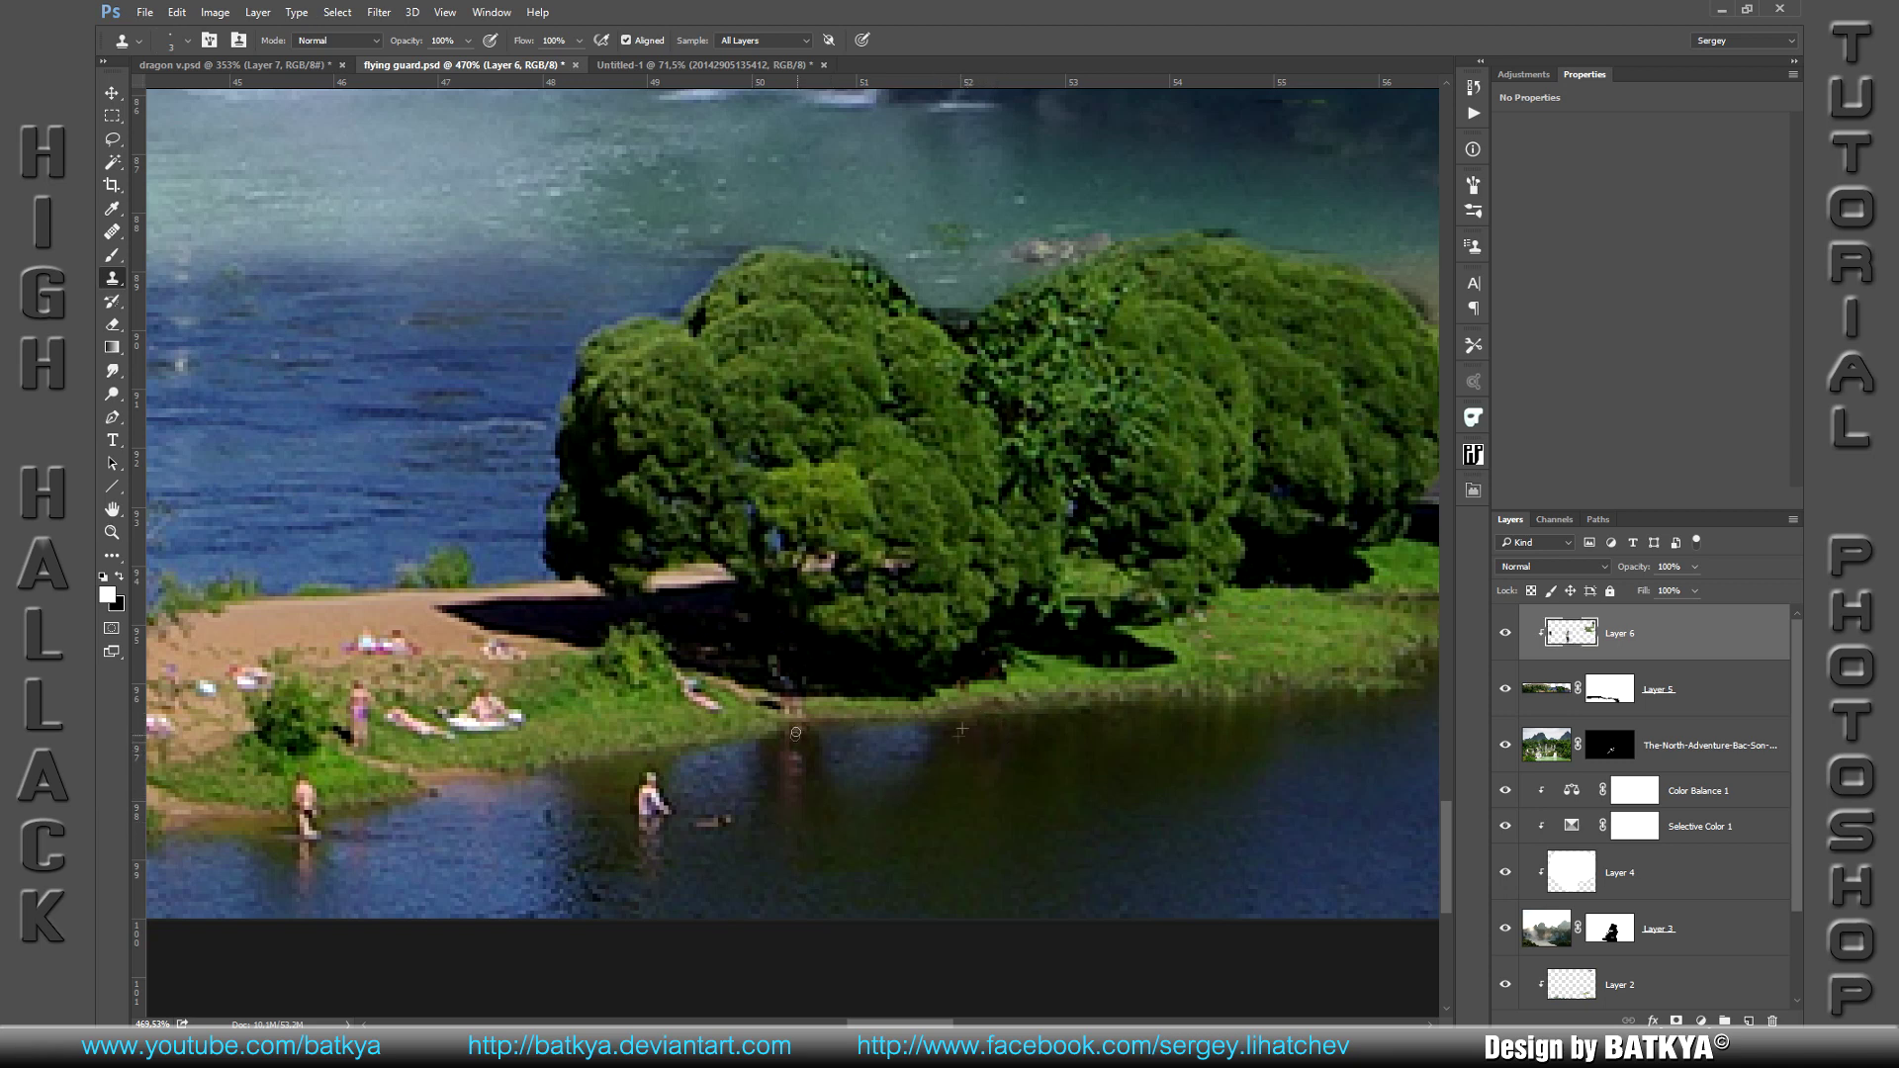
{"action": "left_click_drag", "start_coordinate": [799, 784], "coordinate": [785, 804]}
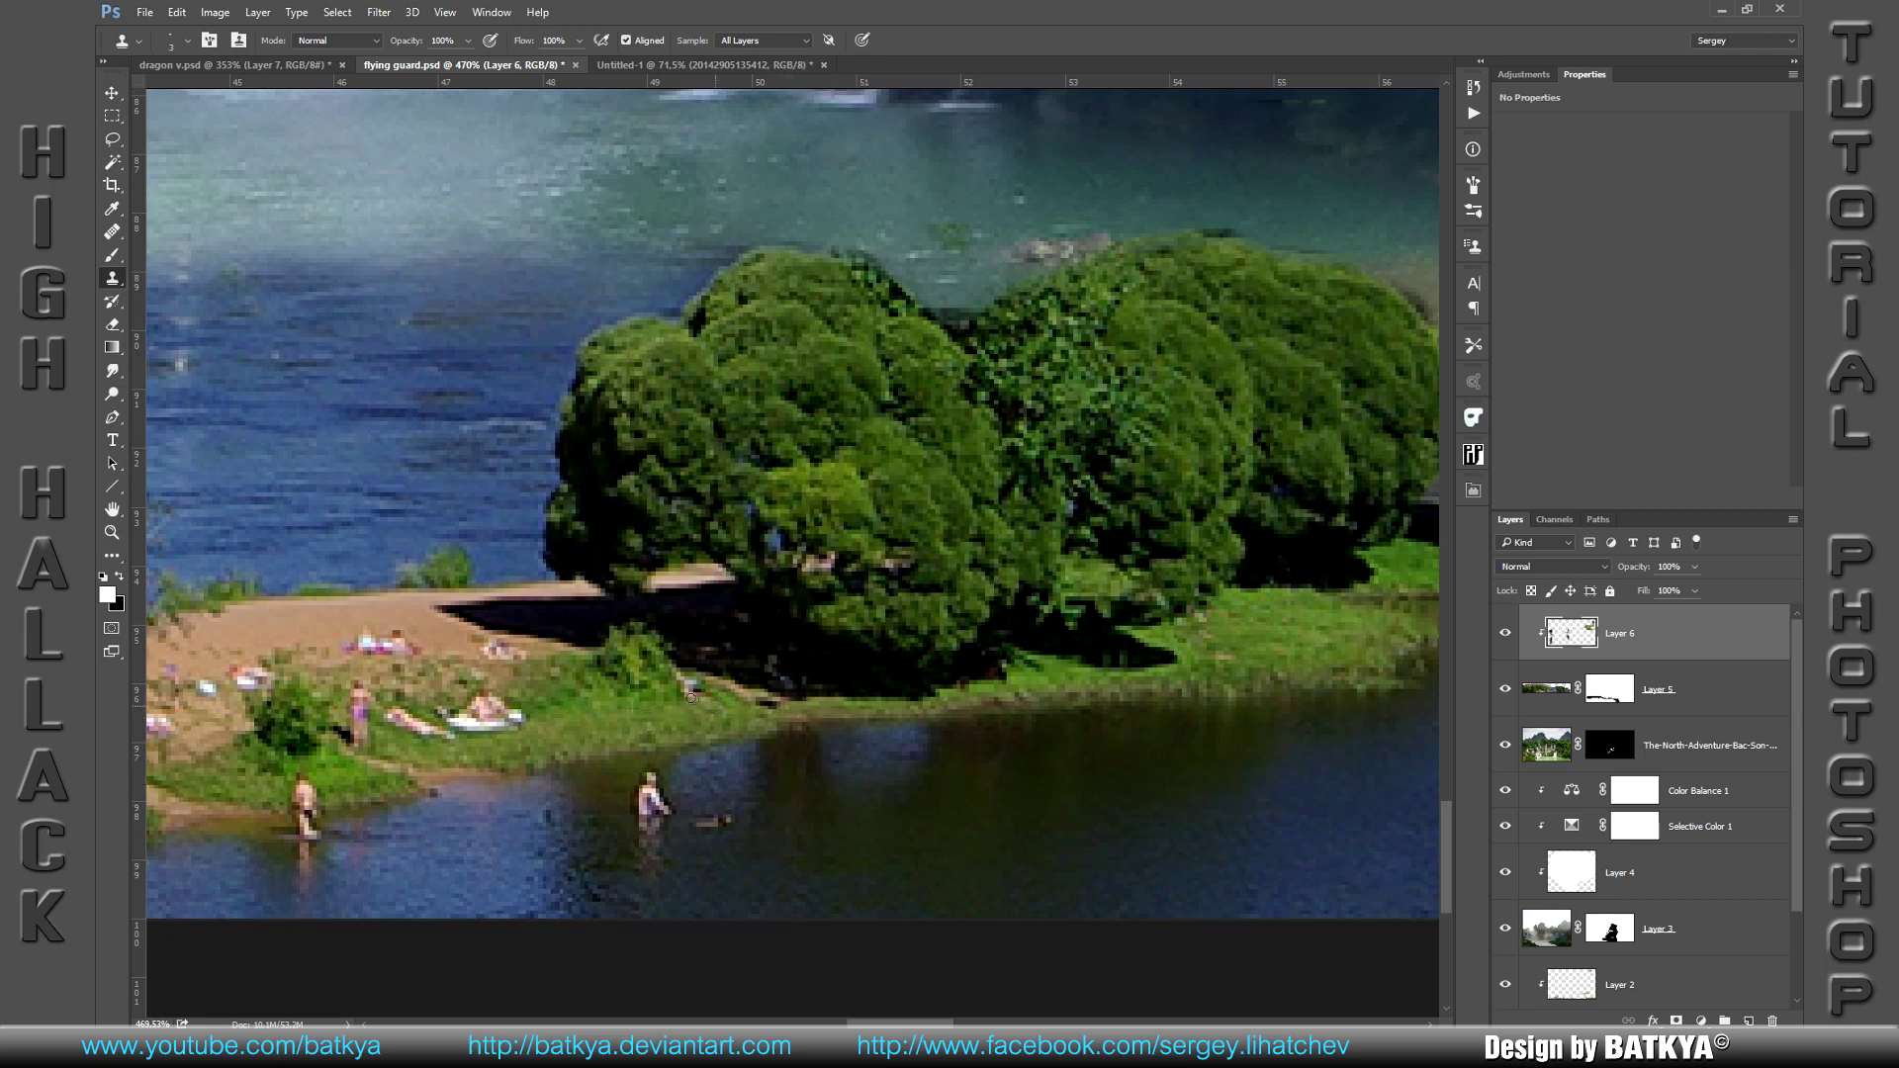
{"action": "left_click_drag", "start_coordinate": [696, 683], "coordinate": [703, 728]}
{"action": "left_click_drag", "start_coordinate": [725, 823], "coordinate": [614, 795]}
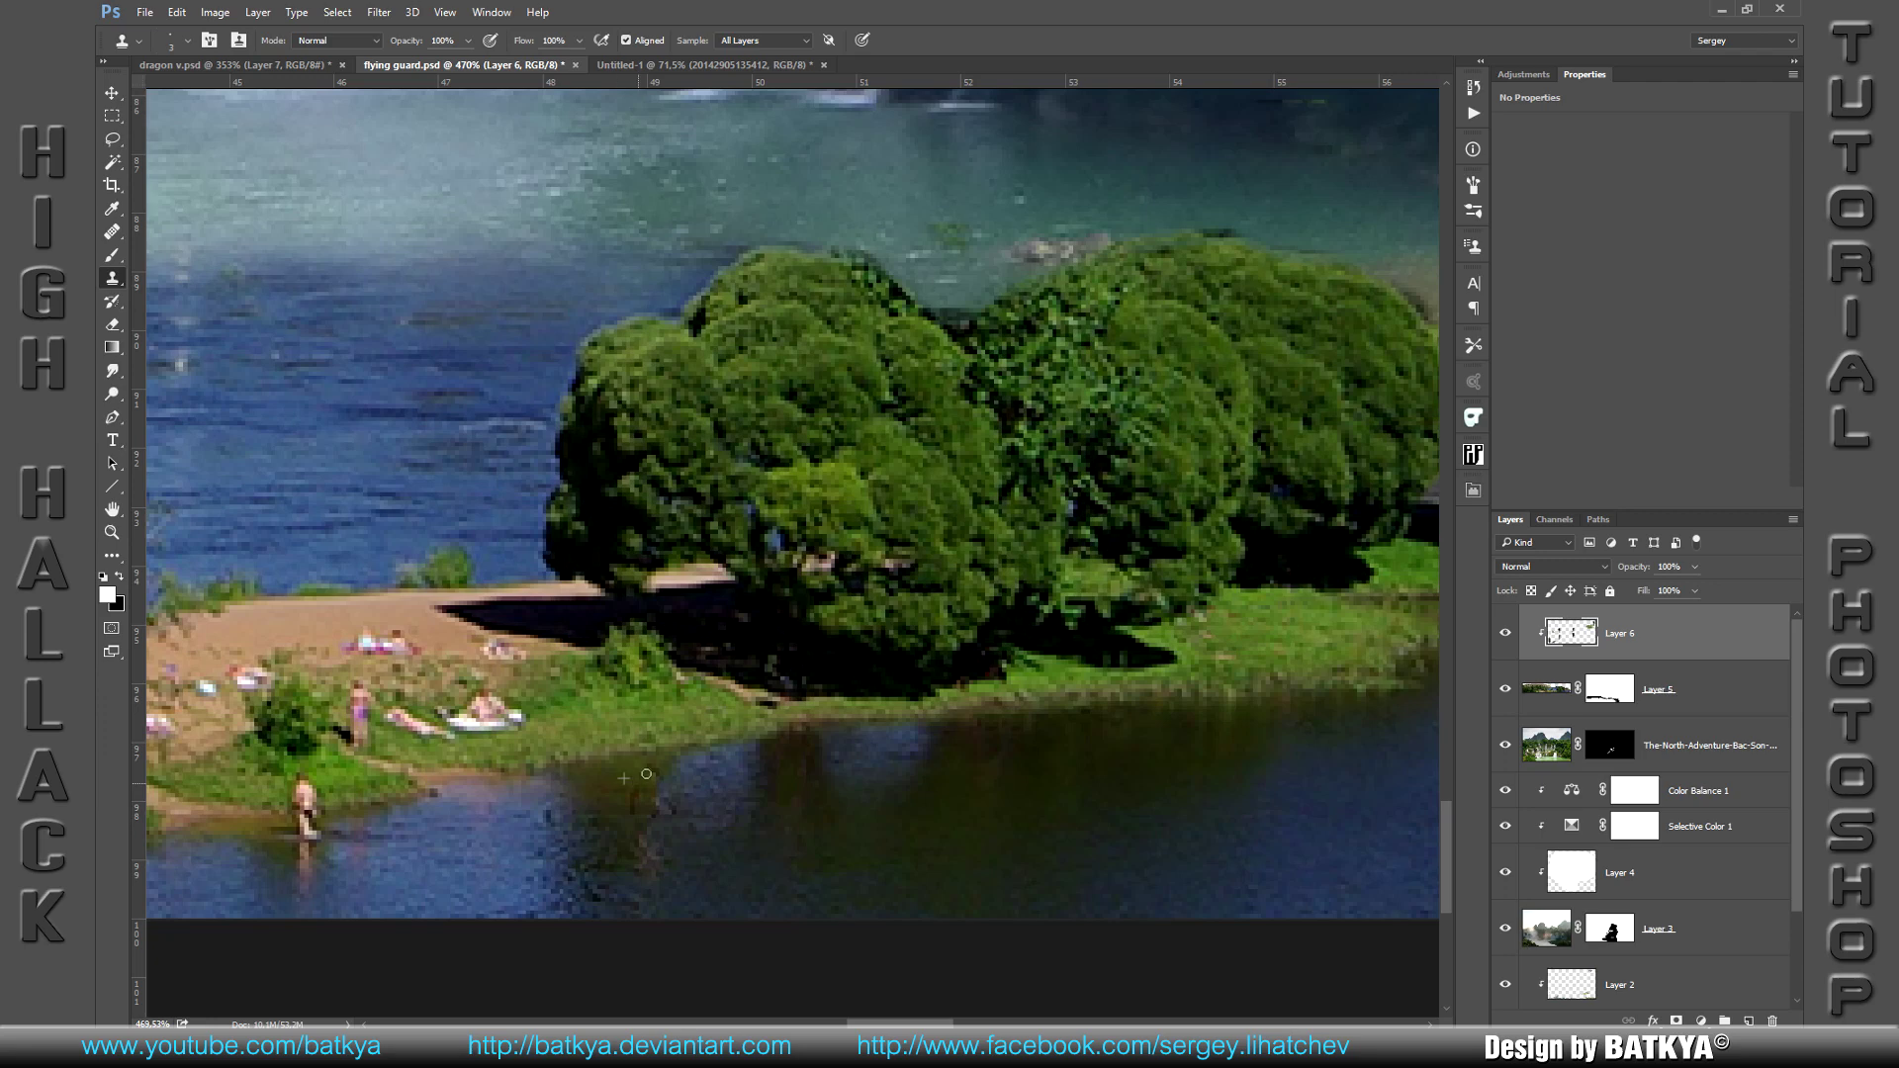
Step: Cover the beach sunbathers and float with grass, finishing the wader and the pink sunbather
{"action": "left_click_drag", "start_coordinate": [632, 821], "coordinate": [1068, 696]}
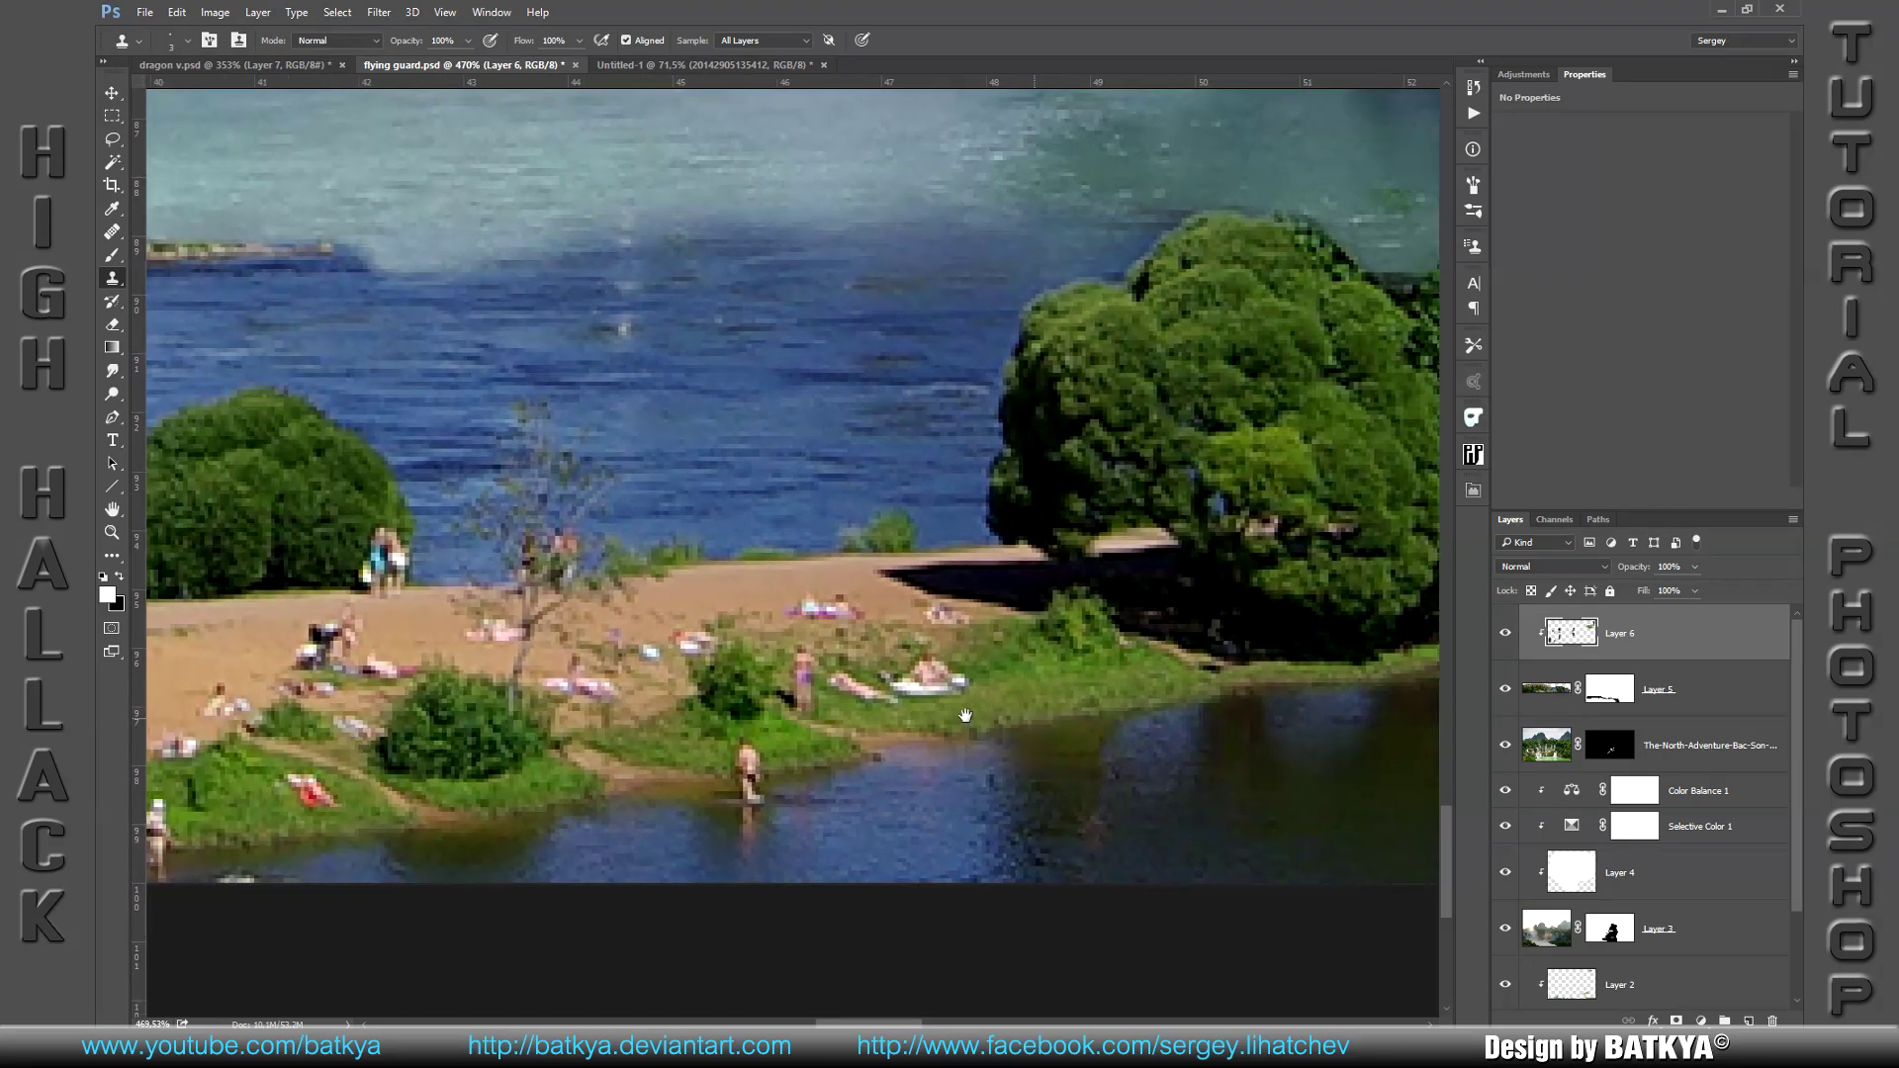
{"action": "left_click_drag", "start_coordinate": [1055, 684], "coordinate": [870, 684]}
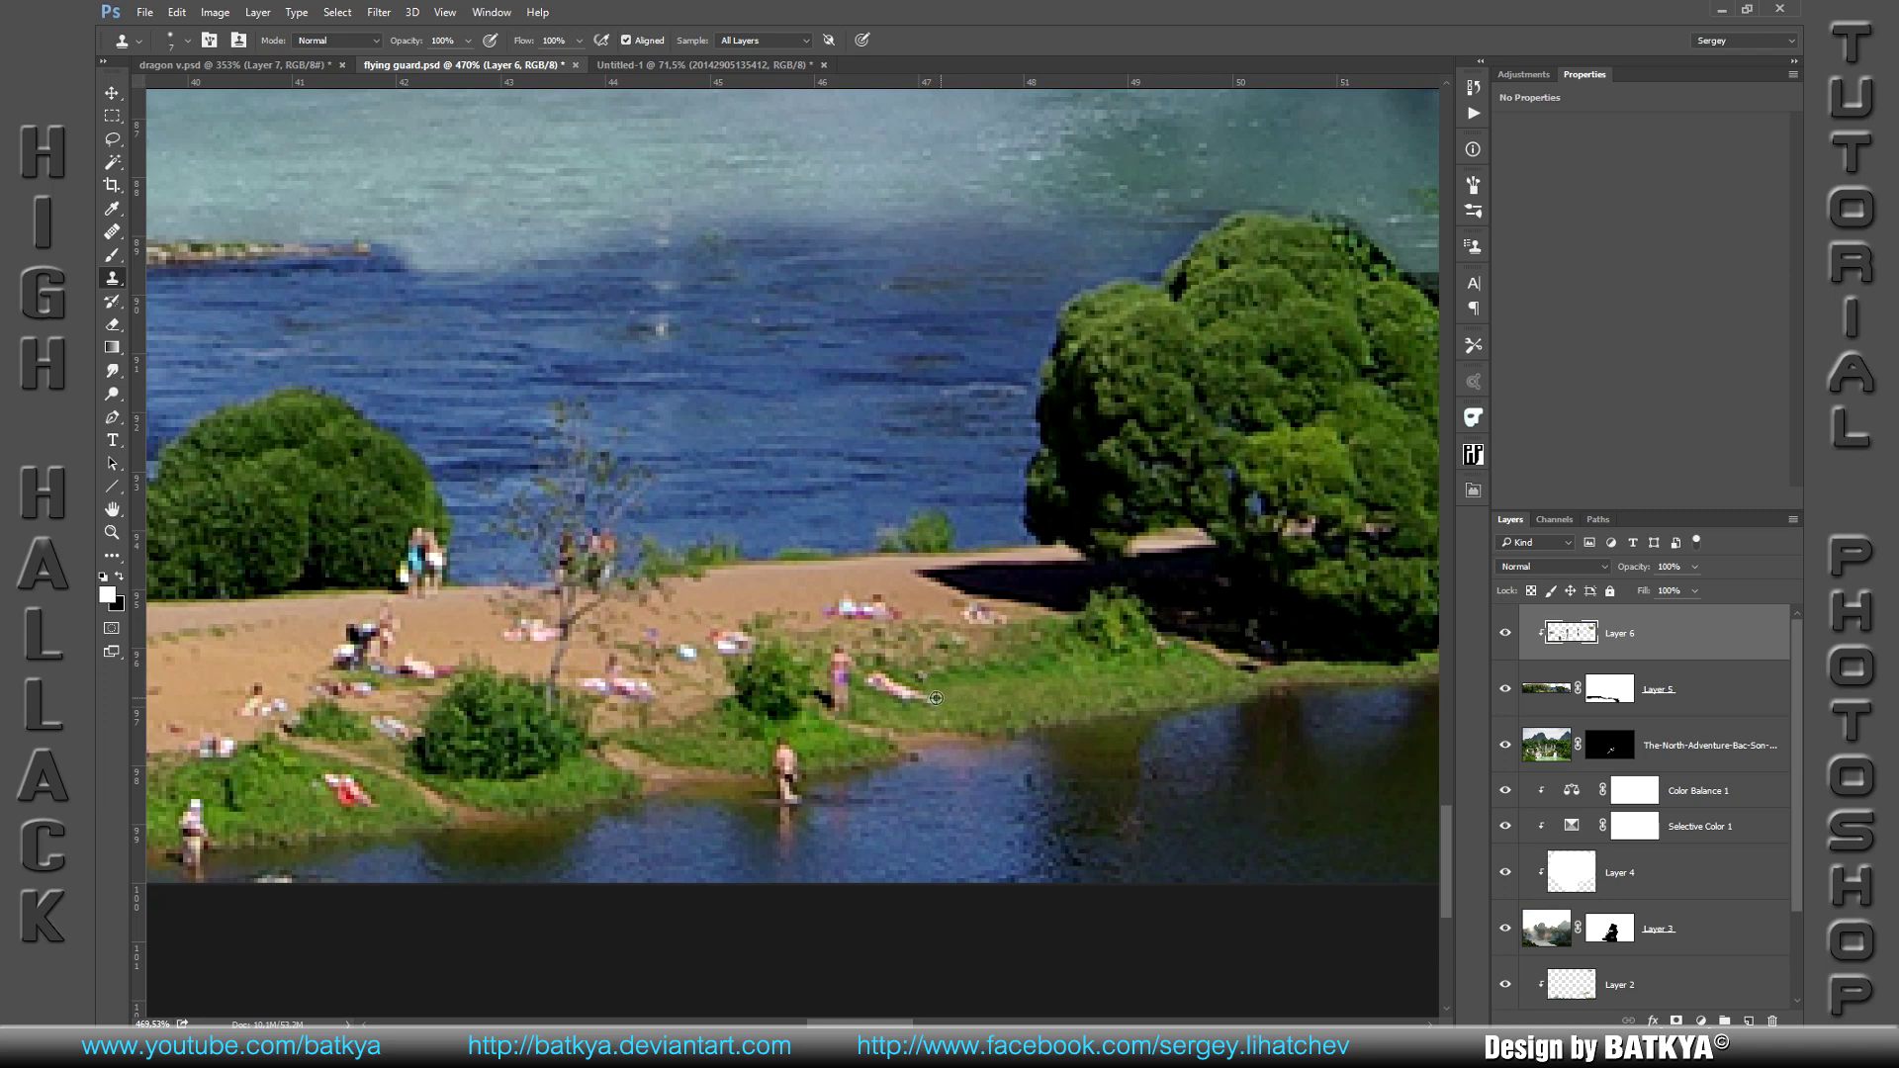
{"action": "mouse_move", "coordinate": [760, 771]}
{"action": "left_mouse_down"}
{"action": "mouse_move", "coordinate": [783, 752]}
{"action": "mouse_move", "coordinate": [831, 774]}
{"action": "left_mouse_up"}
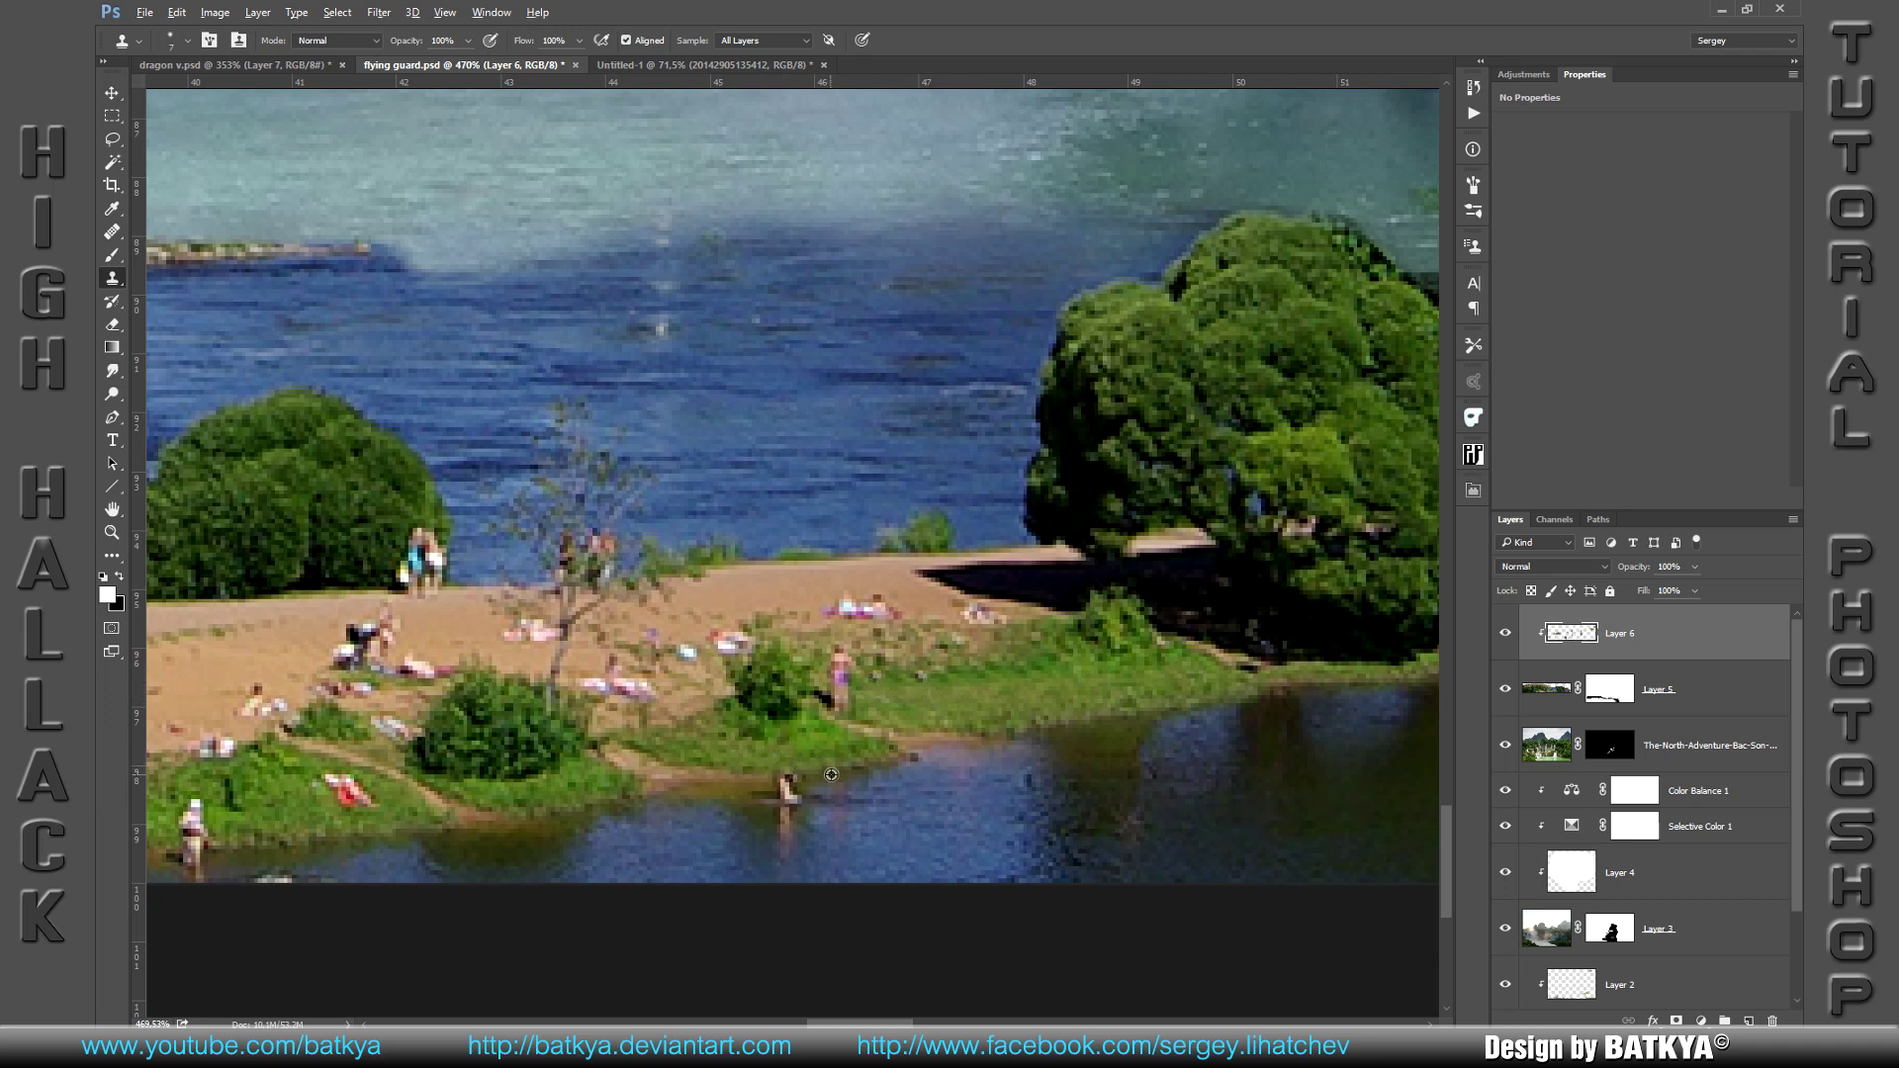
{"action": "mouse_move", "coordinate": [767, 827]}
{"action": "left_mouse_down"}
{"action": "mouse_move", "coordinate": [781, 806]}
{"action": "mouse_move", "coordinate": [786, 831]}
{"action": "mouse_move", "coordinate": [788, 803]}
{"action": "left_mouse_up"}
{"action": "left_click_drag", "start_coordinate": [855, 606], "coordinate": [892, 609]}
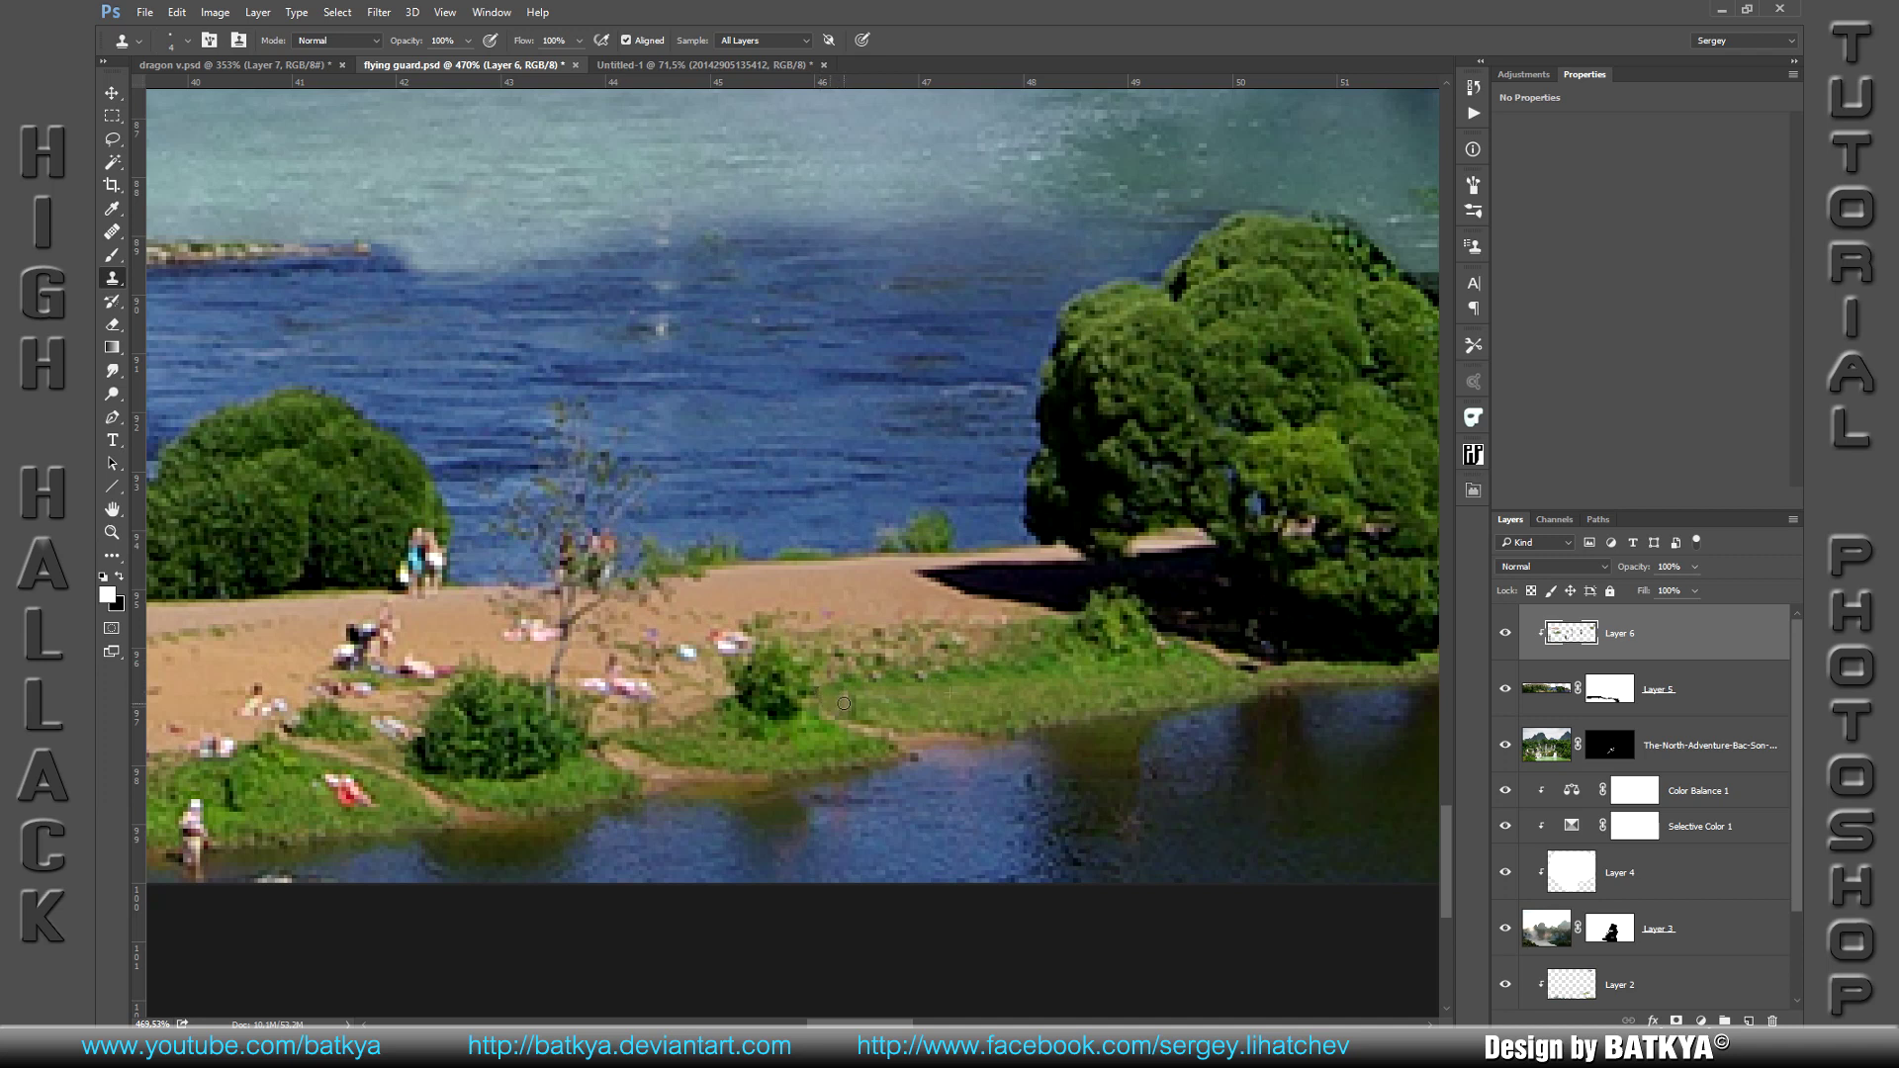
{"action": "left_click_drag", "start_coordinate": [723, 644], "coordinate": [723, 641]}
{"action": "left_click_drag", "start_coordinate": [682, 703], "coordinate": [616, 671]}
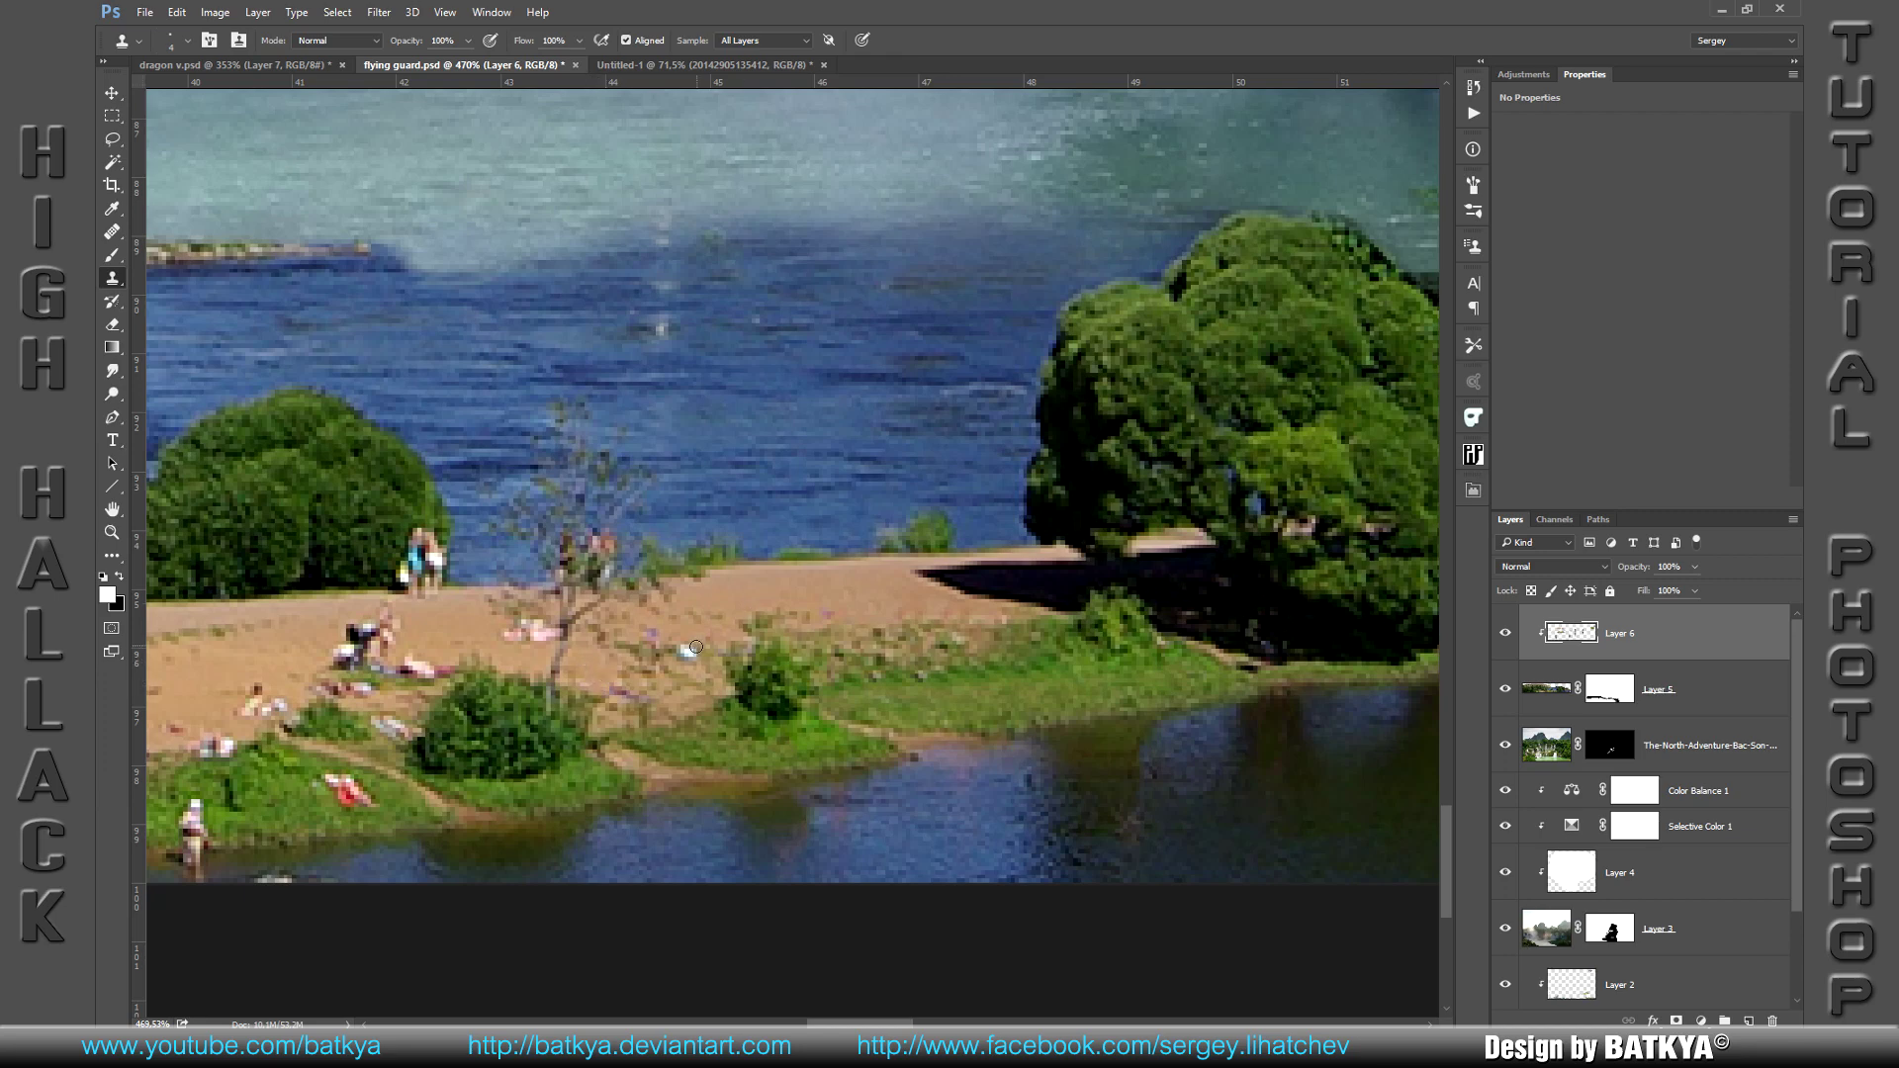
Step: Clone out the pink, standing, dark-clothed and lying figures along the next stretch of beach
{"action": "left_click_drag", "start_coordinate": [322, 638], "coordinate": [757, 629]}
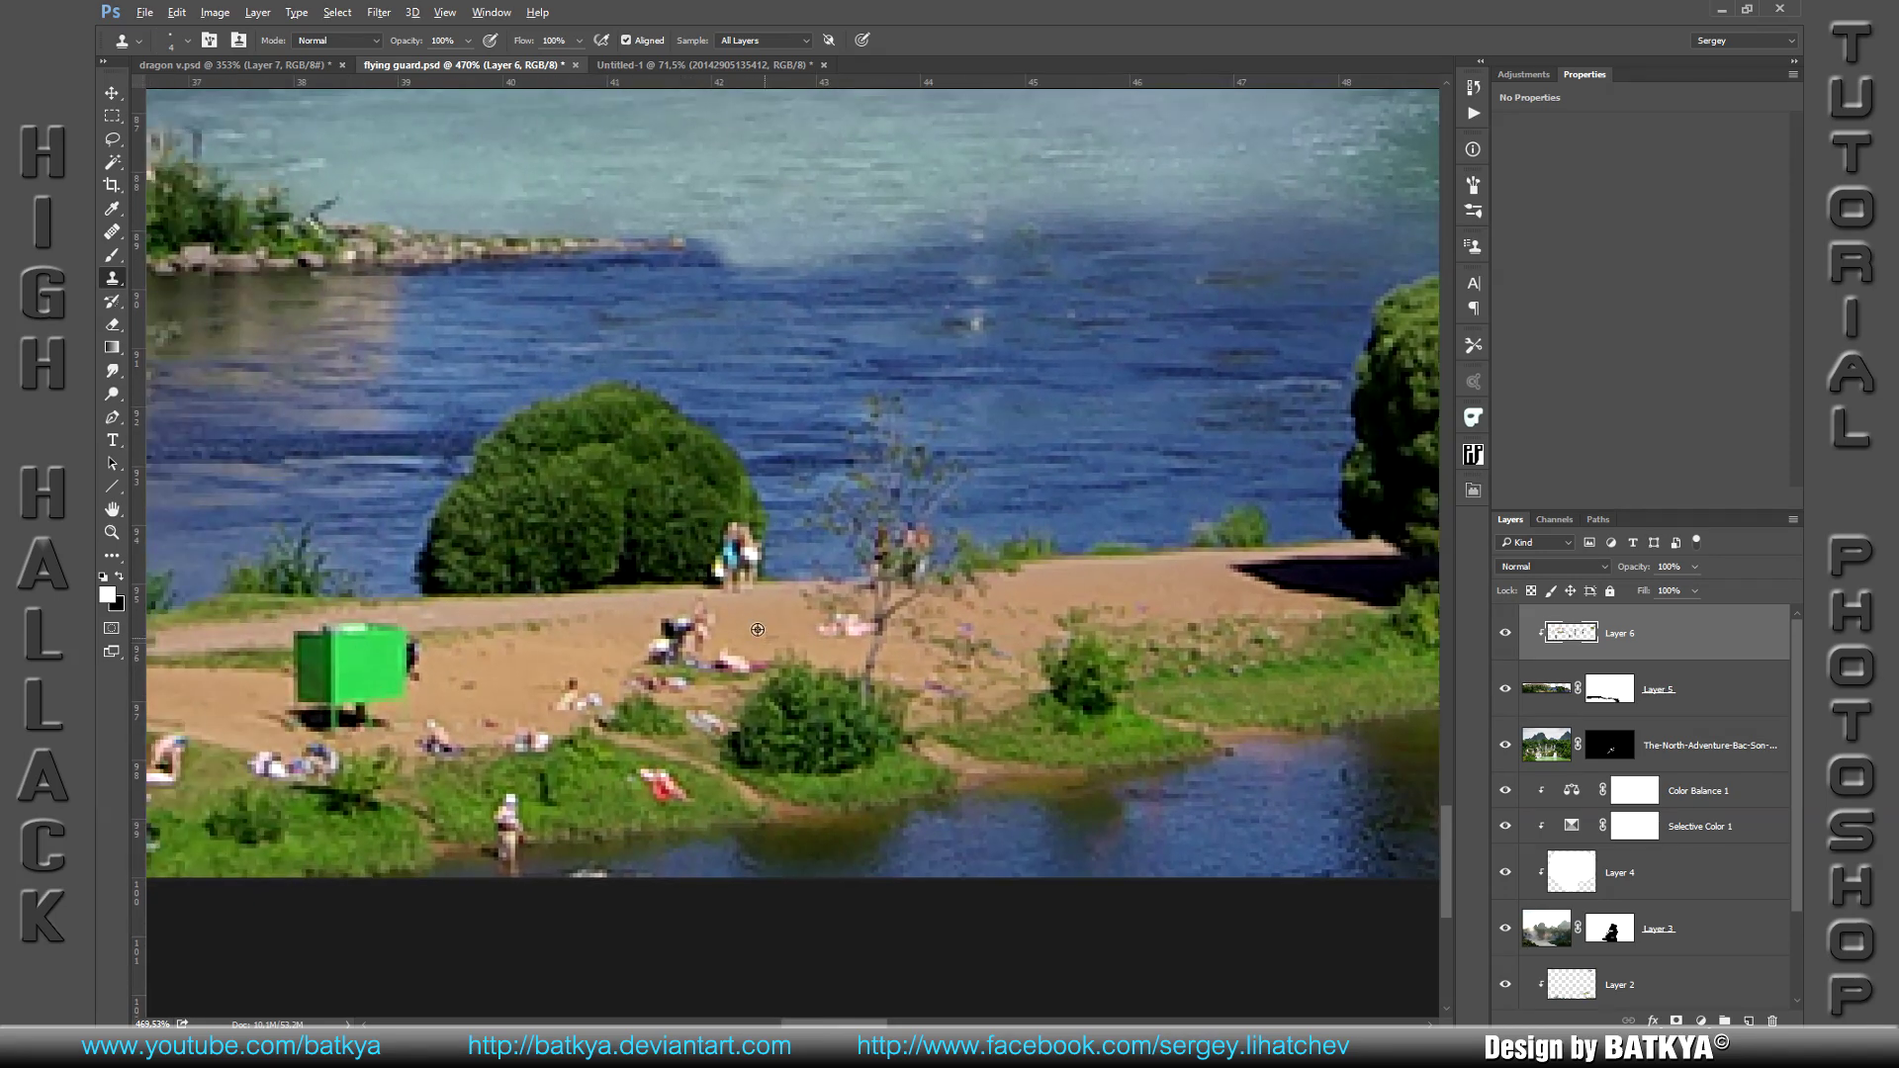
{"action": "left_click", "coordinate": [867, 628]}
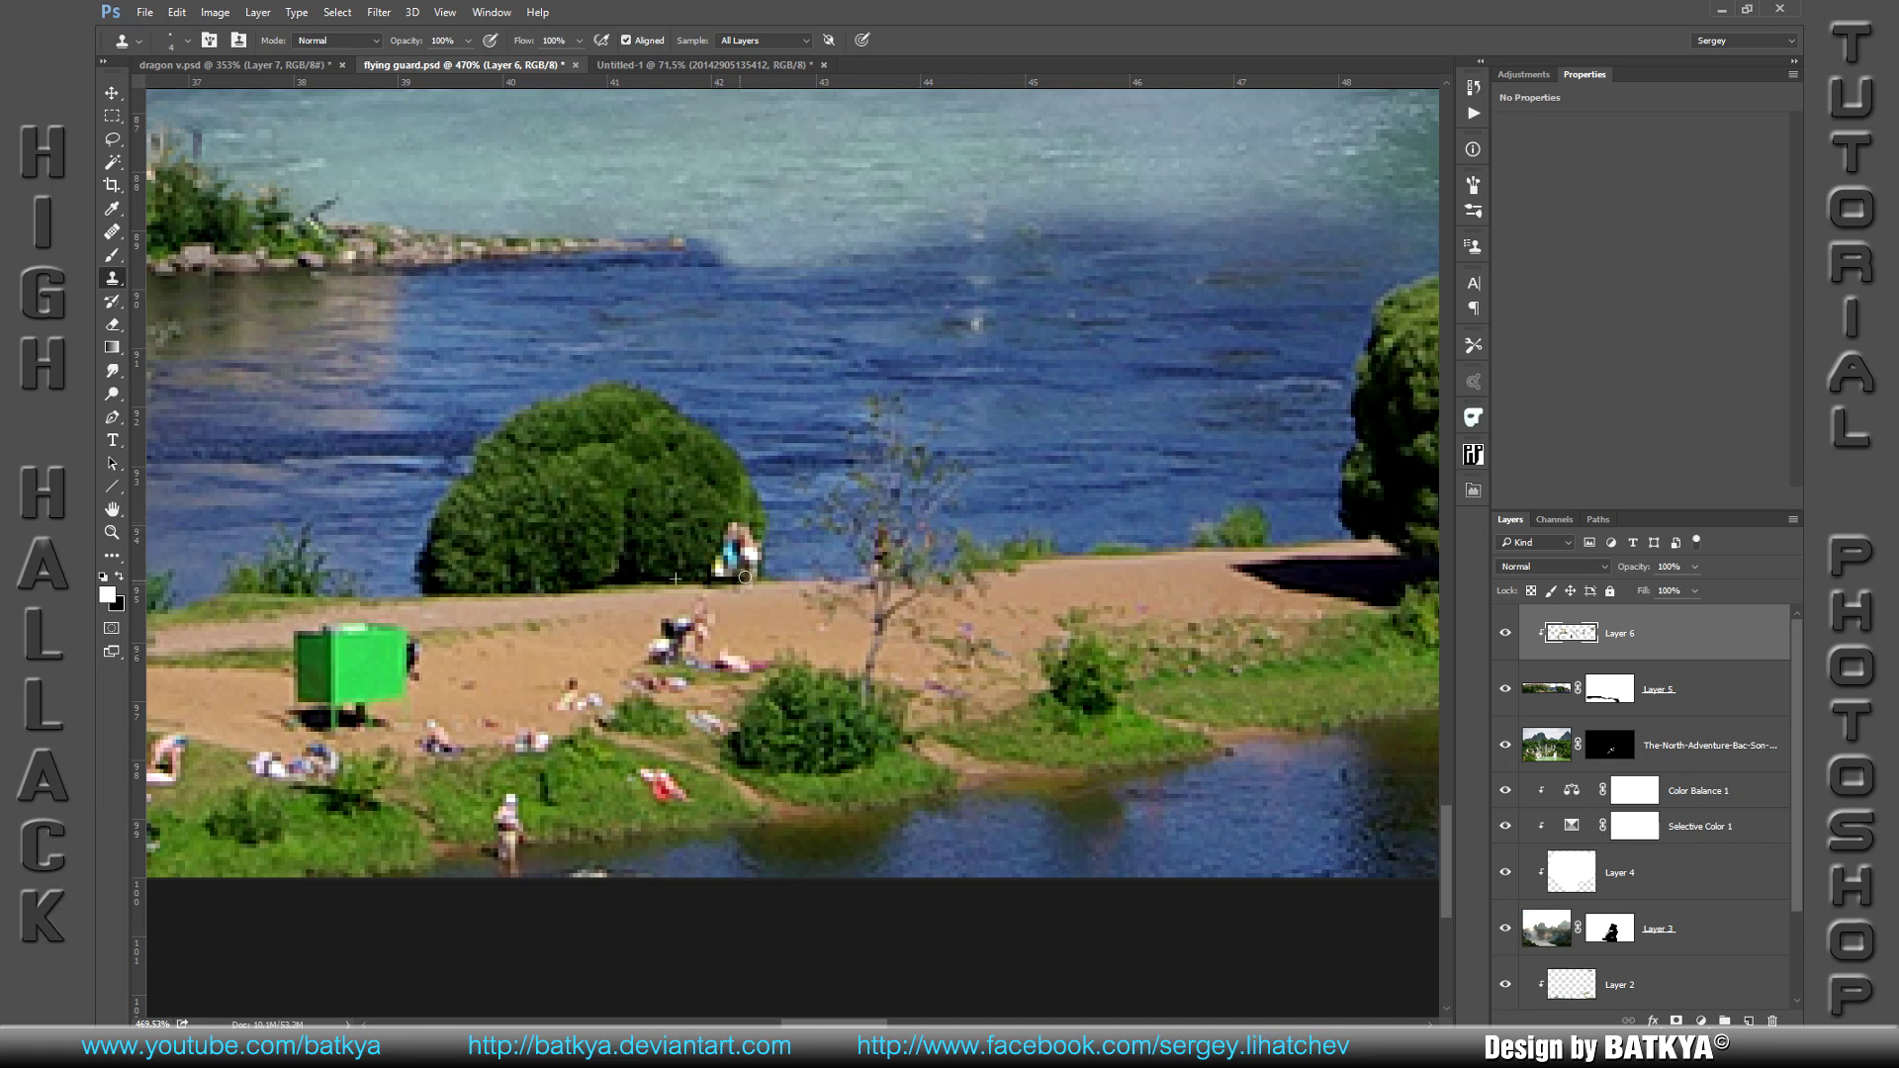
{"action": "left_click_drag", "start_coordinate": [742, 576], "coordinate": [753, 574]}
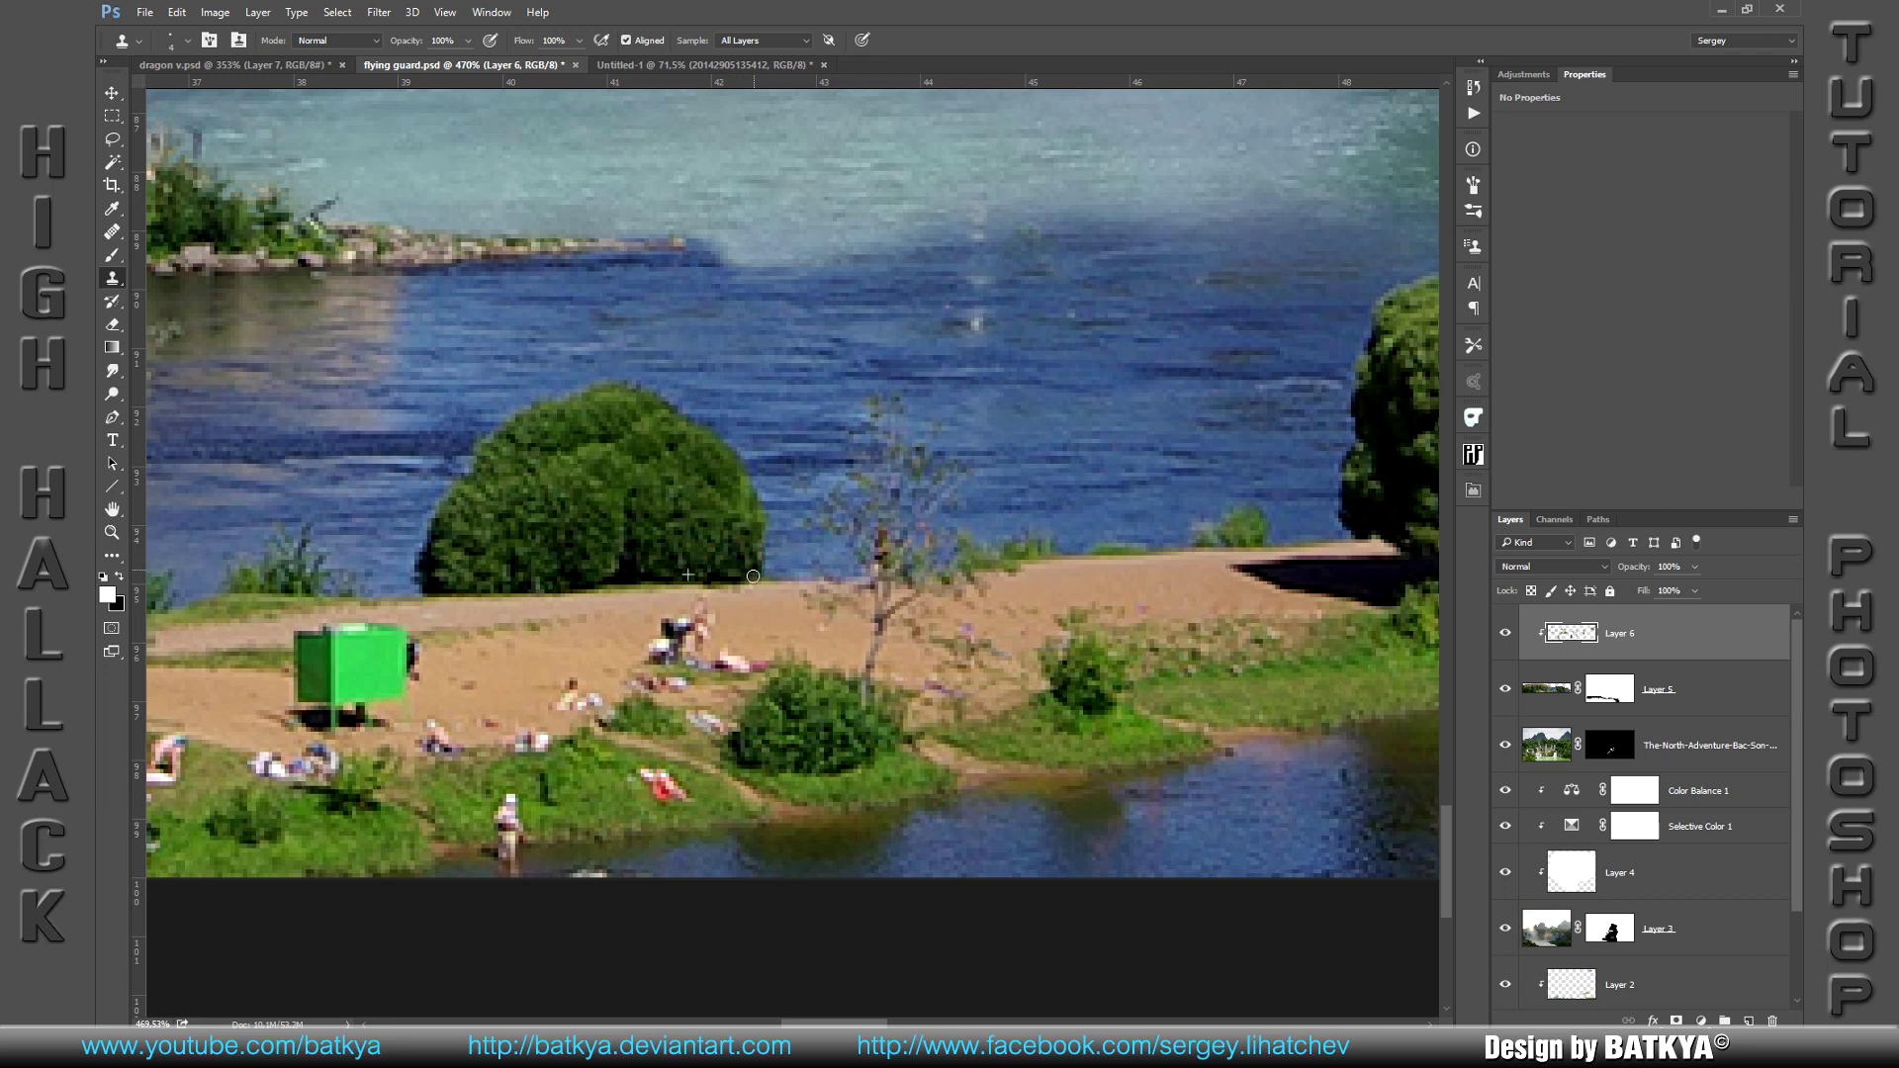
{"action": "mouse_move", "coordinate": [663, 648]}
{"action": "left_mouse_down"}
{"action": "mouse_move", "coordinate": [751, 621]}
{"action": "mouse_move", "coordinate": [703, 664]}
{"action": "mouse_move", "coordinate": [731, 655]}
{"action": "mouse_move", "coordinate": [704, 659]}
{"action": "mouse_move", "coordinate": [824, 699]}
{"action": "left_mouse_up"}
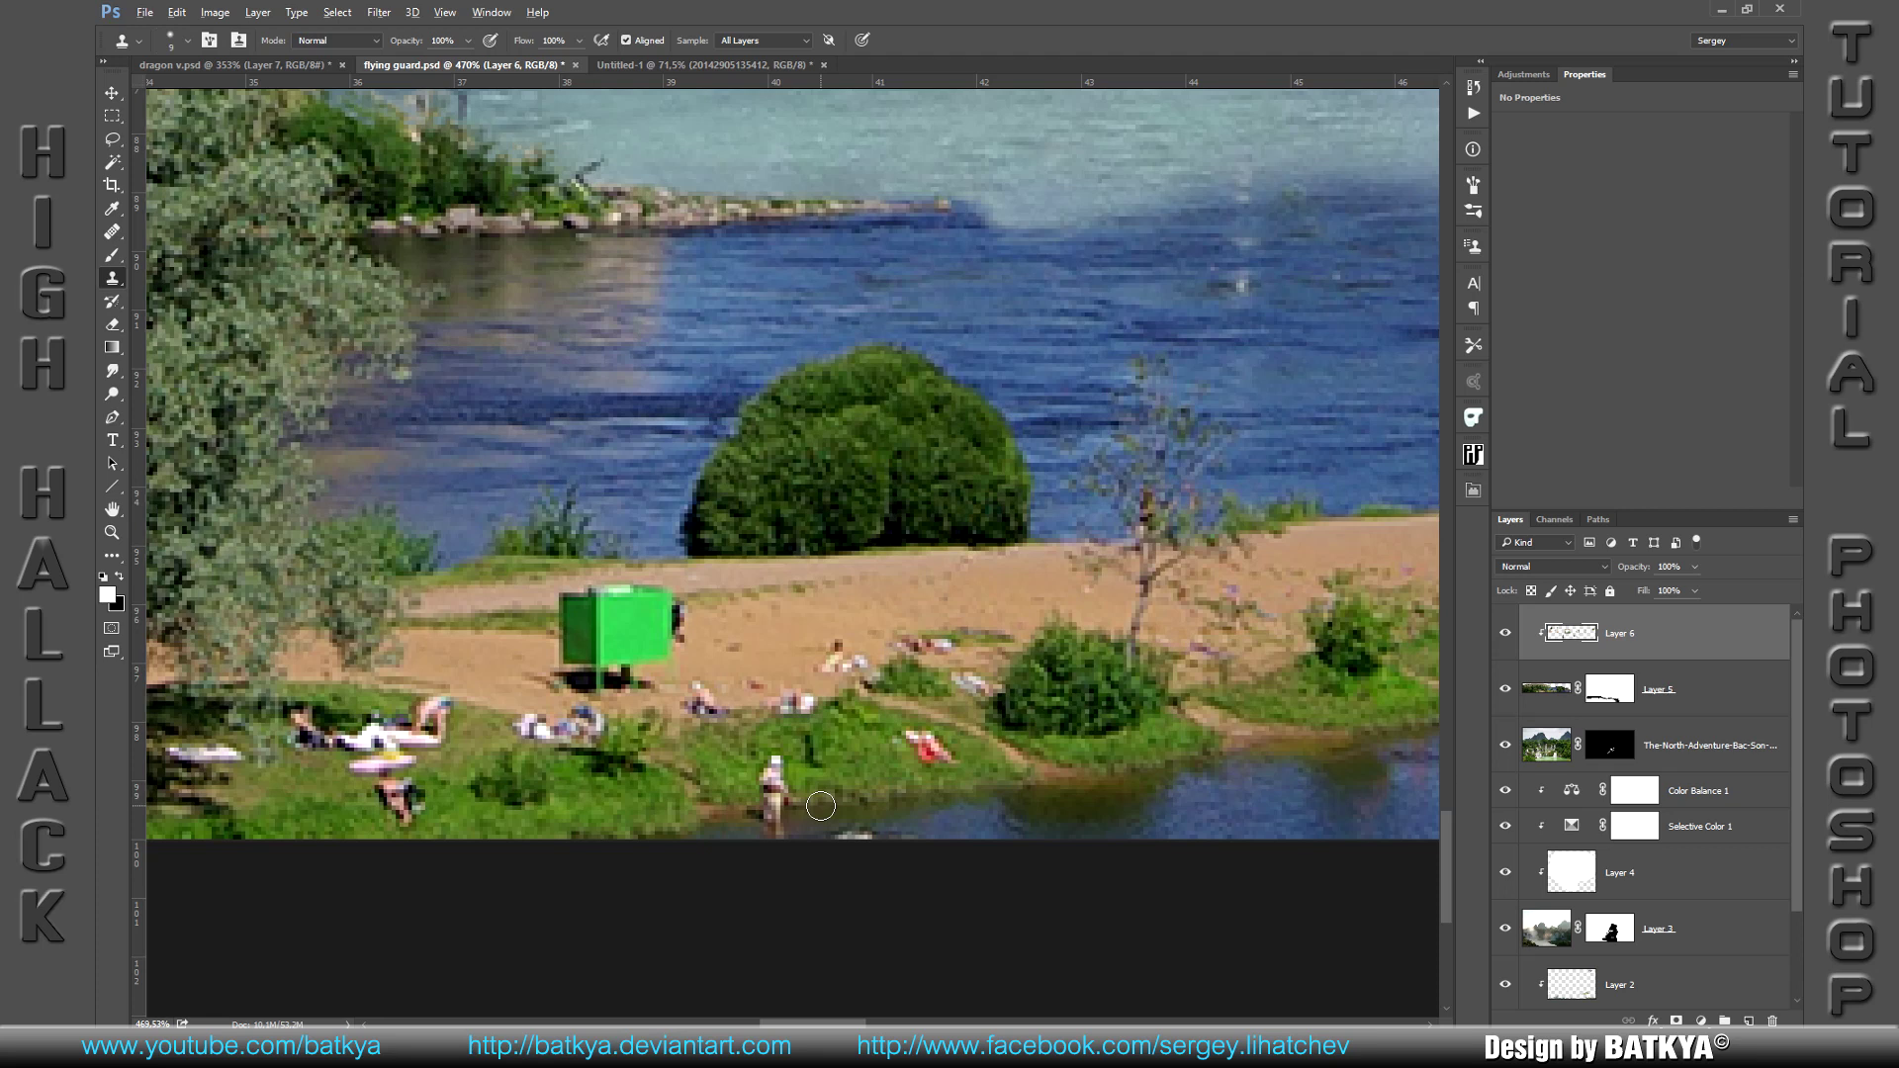
{"action": "mouse_move", "coordinate": [787, 799]}
{"action": "left_mouse_down"}
{"action": "mouse_move", "coordinate": [779, 779]}
{"action": "mouse_move", "coordinate": [771, 796]}
{"action": "left_mouse_up"}
{"action": "left_click", "coordinate": [858, 839]}
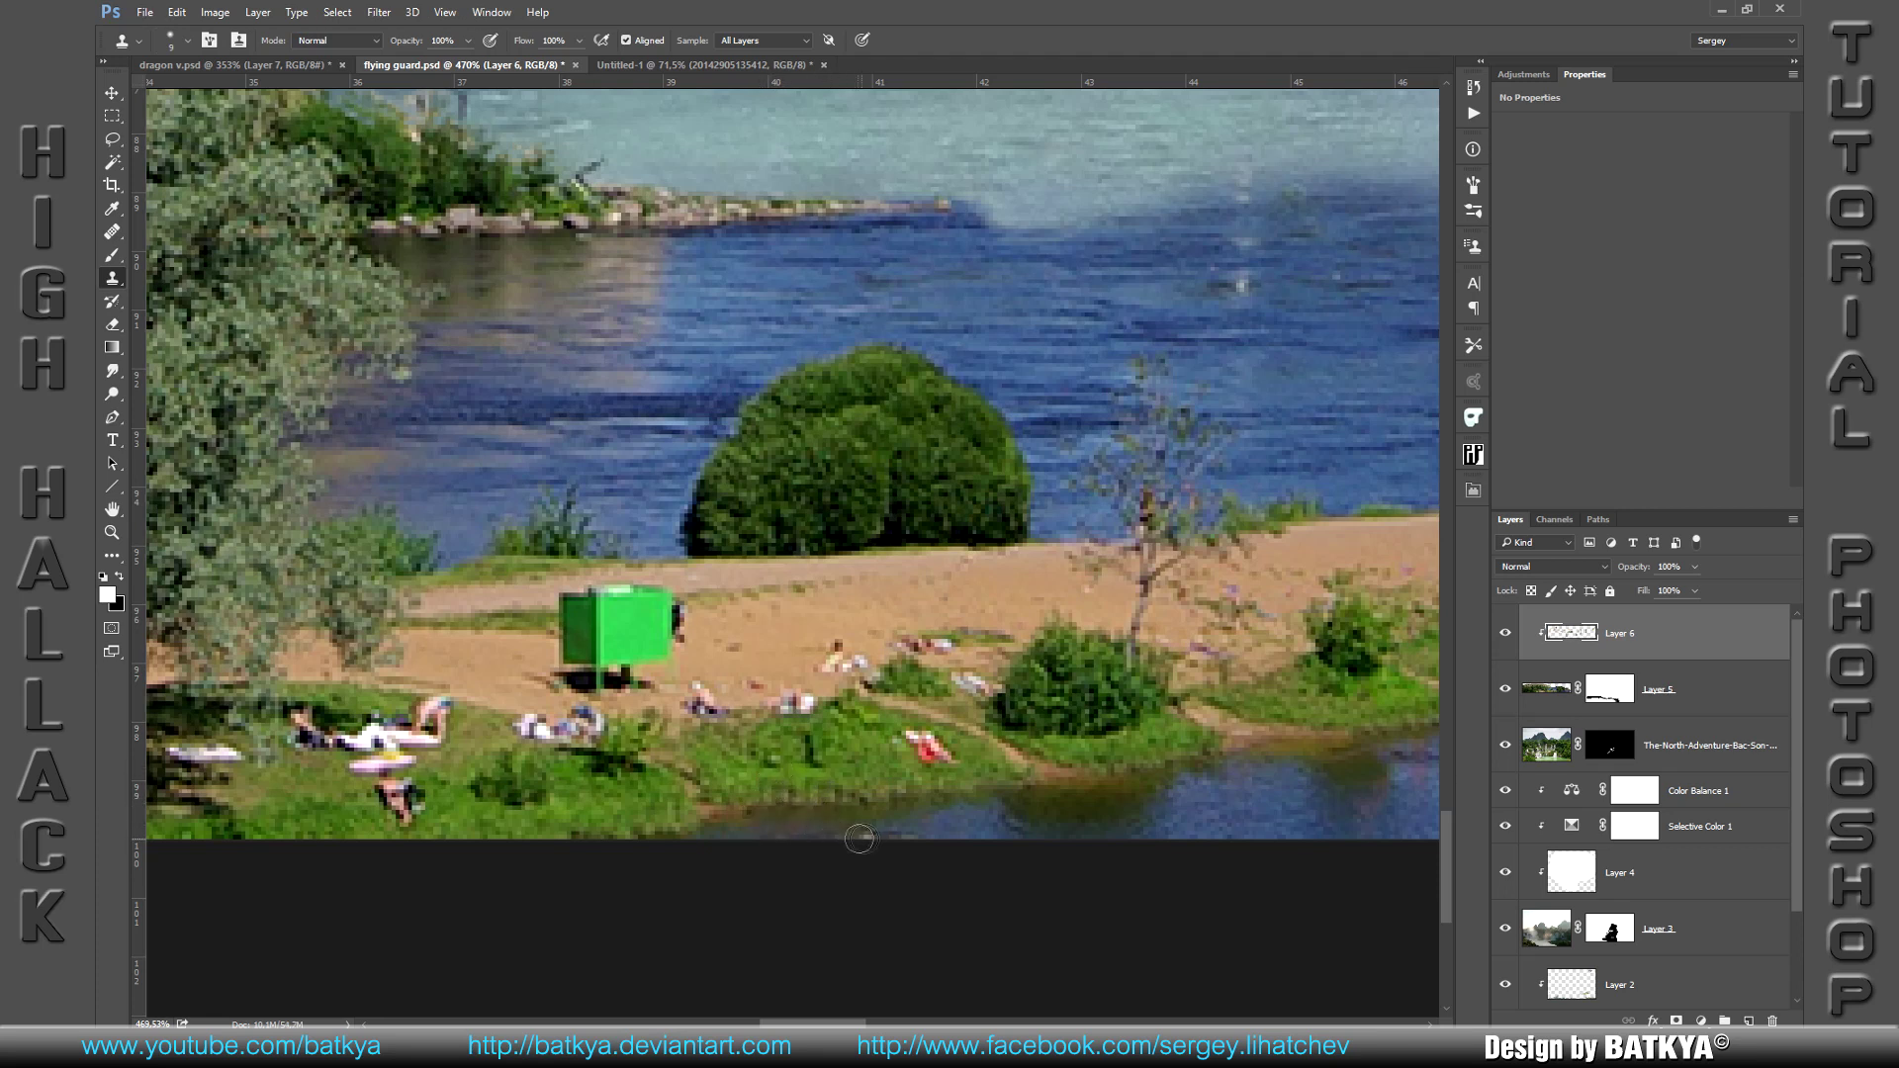
{"action": "left_click_drag", "start_coordinate": [901, 756], "coordinate": [905, 736]}
{"action": "left_click_drag", "start_coordinate": [826, 648], "coordinate": [804, 613]}
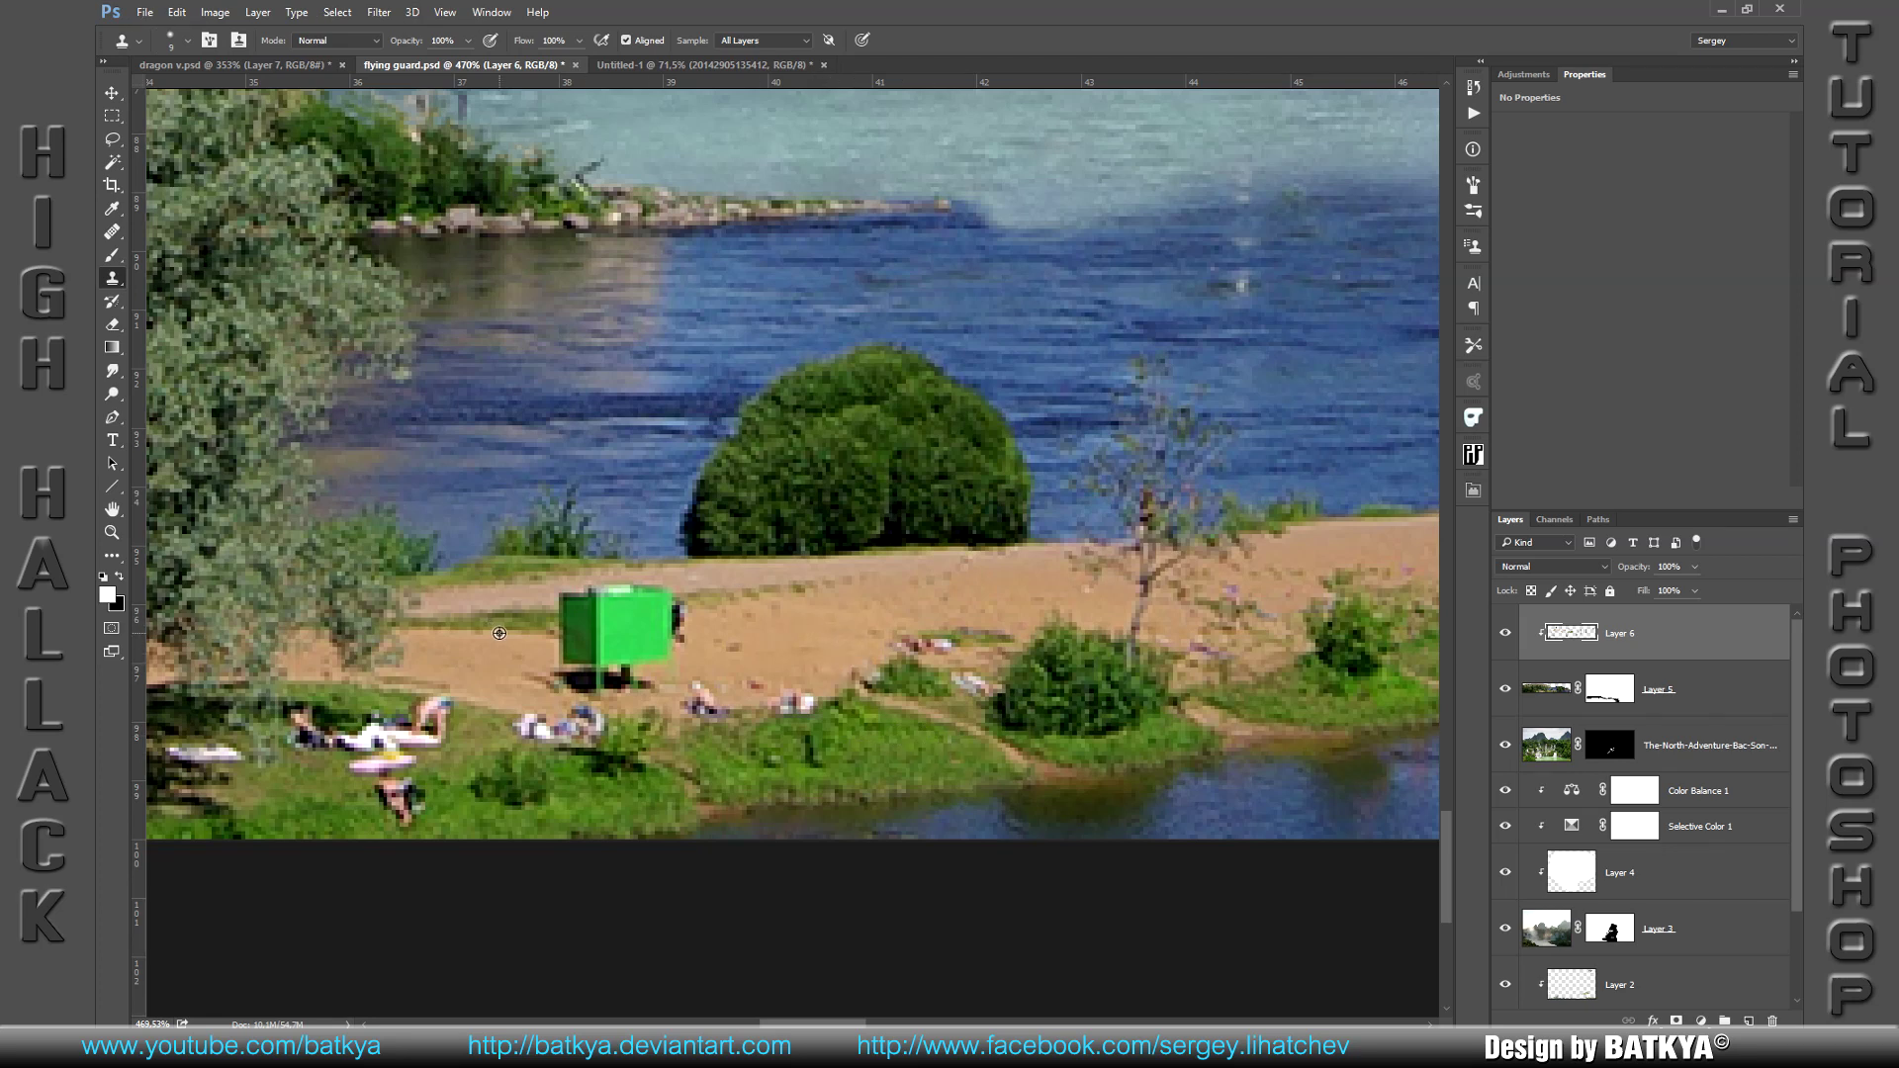
Step: Replace the green box and its shadow with sand using a smaller clone brush, plus nearby debris
{"action": "mouse_move", "coordinate": [546, 640]}
{"action": "left_mouse_down"}
{"action": "mouse_move", "coordinate": [617, 675]}
{"action": "mouse_move", "coordinate": [659, 597]}
{"action": "mouse_move", "coordinate": [583, 599]}
{"action": "left_mouse_up"}
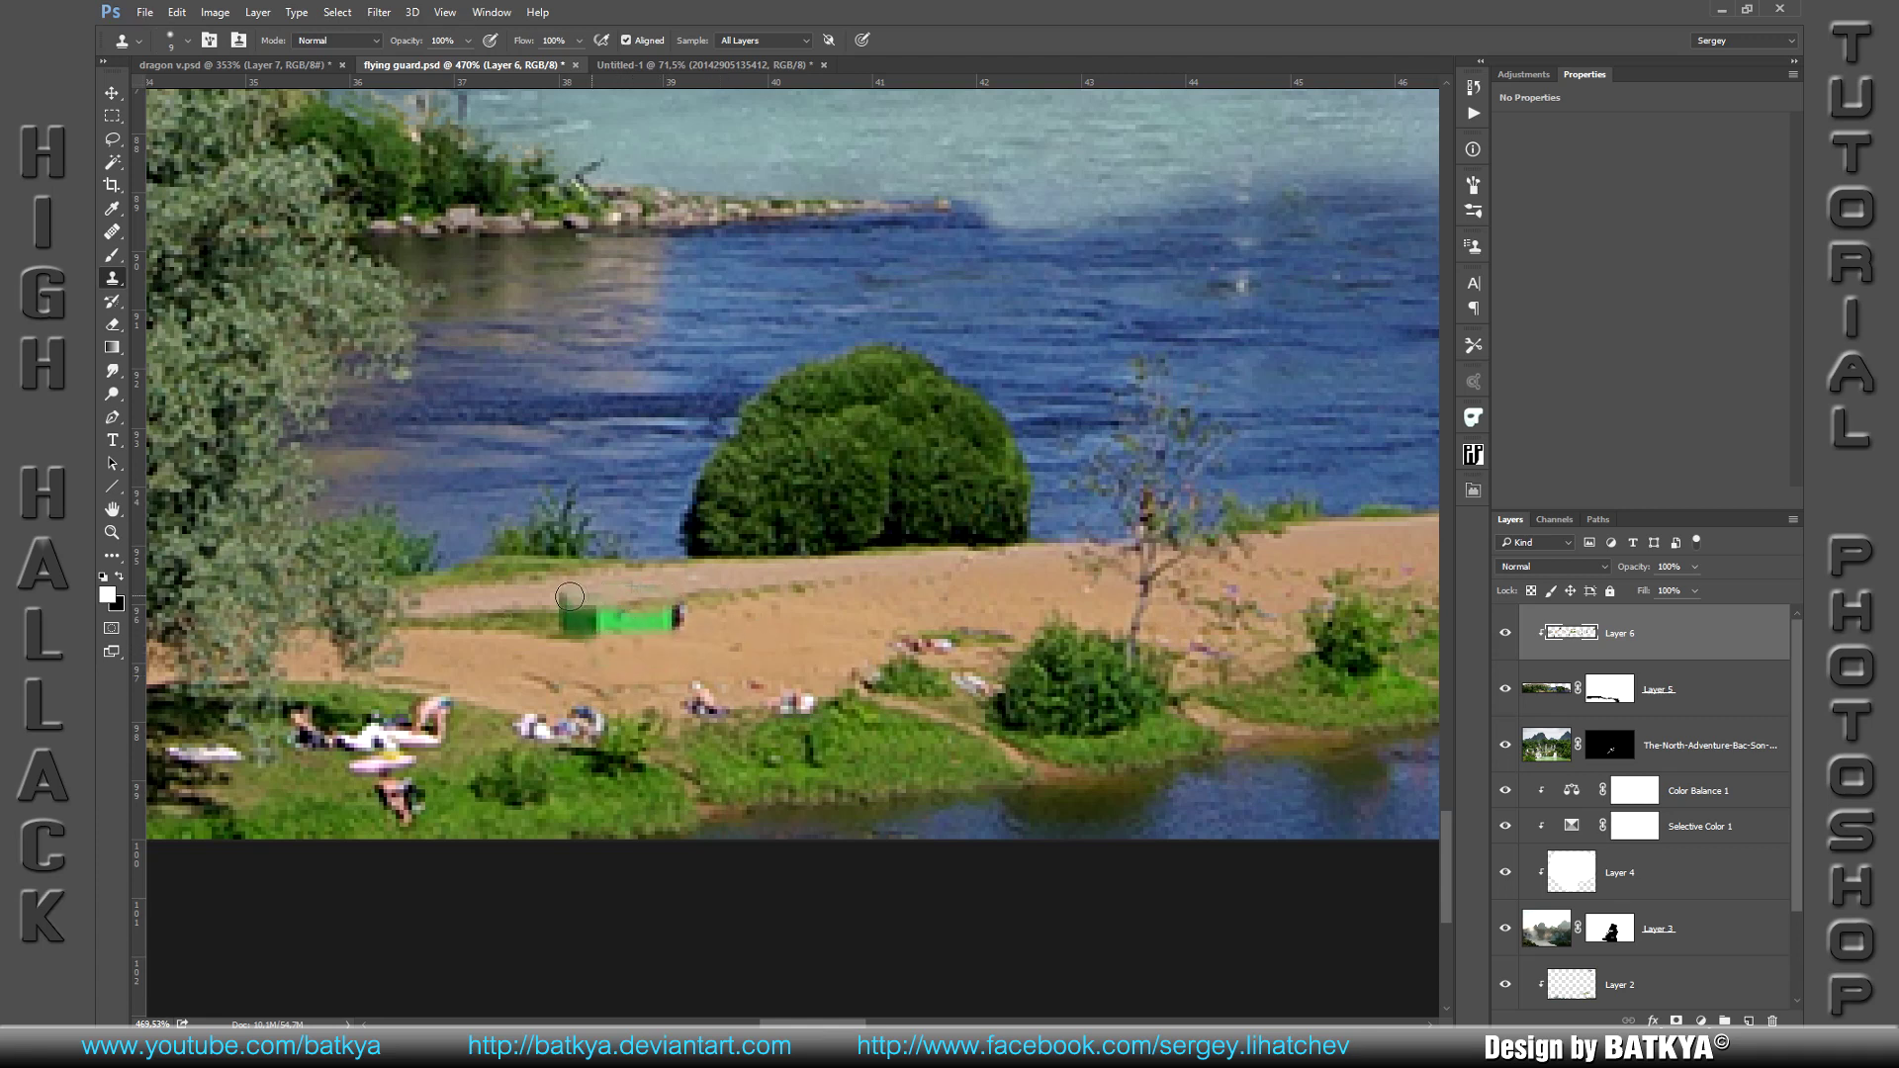
{"action": "left_click_drag", "start_coordinate": [545, 617], "coordinate": [581, 603]}
{"action": "key", "text": "bracketleft"}
{"action": "key", "text": "bracketleft"}
{"action": "key", "text": "bracketleft"}
{"action": "left_click_drag", "start_coordinate": [555, 630], "coordinate": [590, 627]}
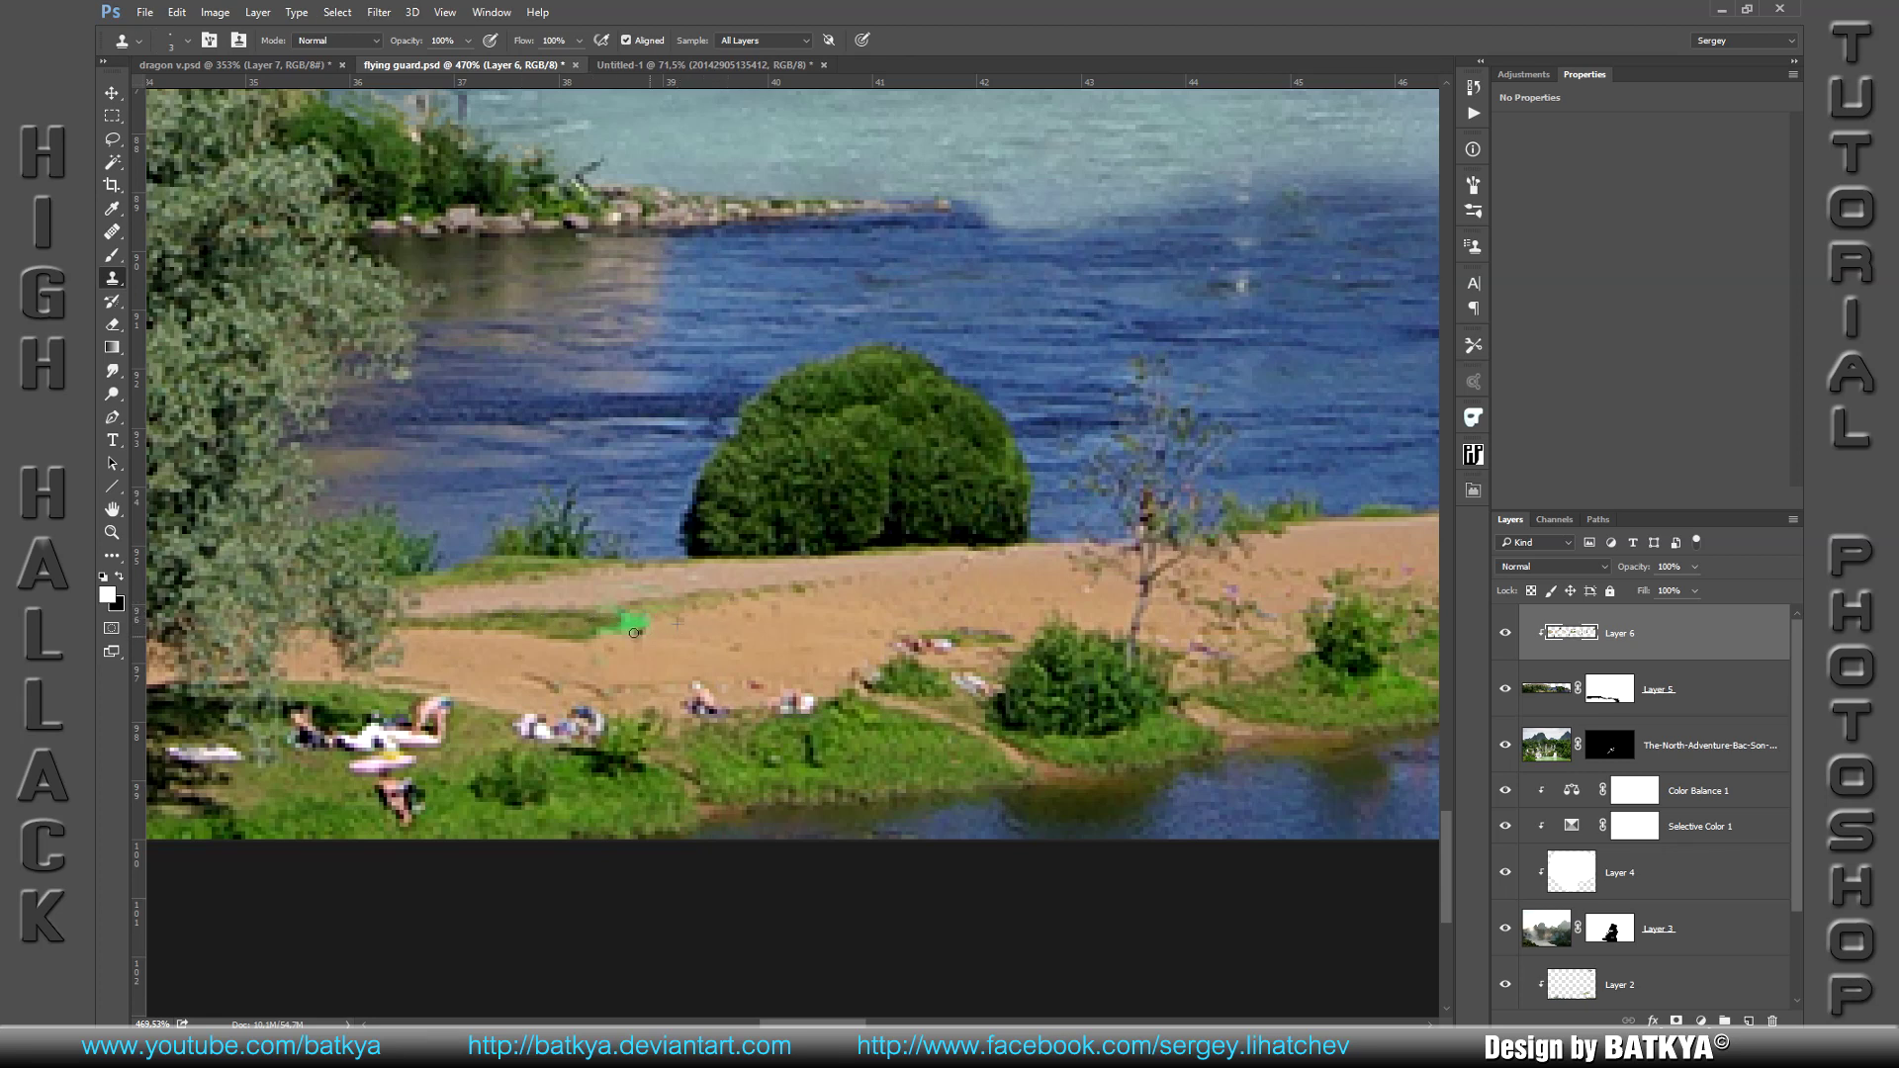
{"action": "left_click_drag", "start_coordinate": [551, 622], "coordinate": [608, 619]}
{"action": "mouse_move", "coordinate": [714, 708]}
{"action": "left_mouse_down"}
{"action": "mouse_move", "coordinate": [695, 711]}
{"action": "mouse_move", "coordinate": [811, 701]}
{"action": "left_mouse_up"}
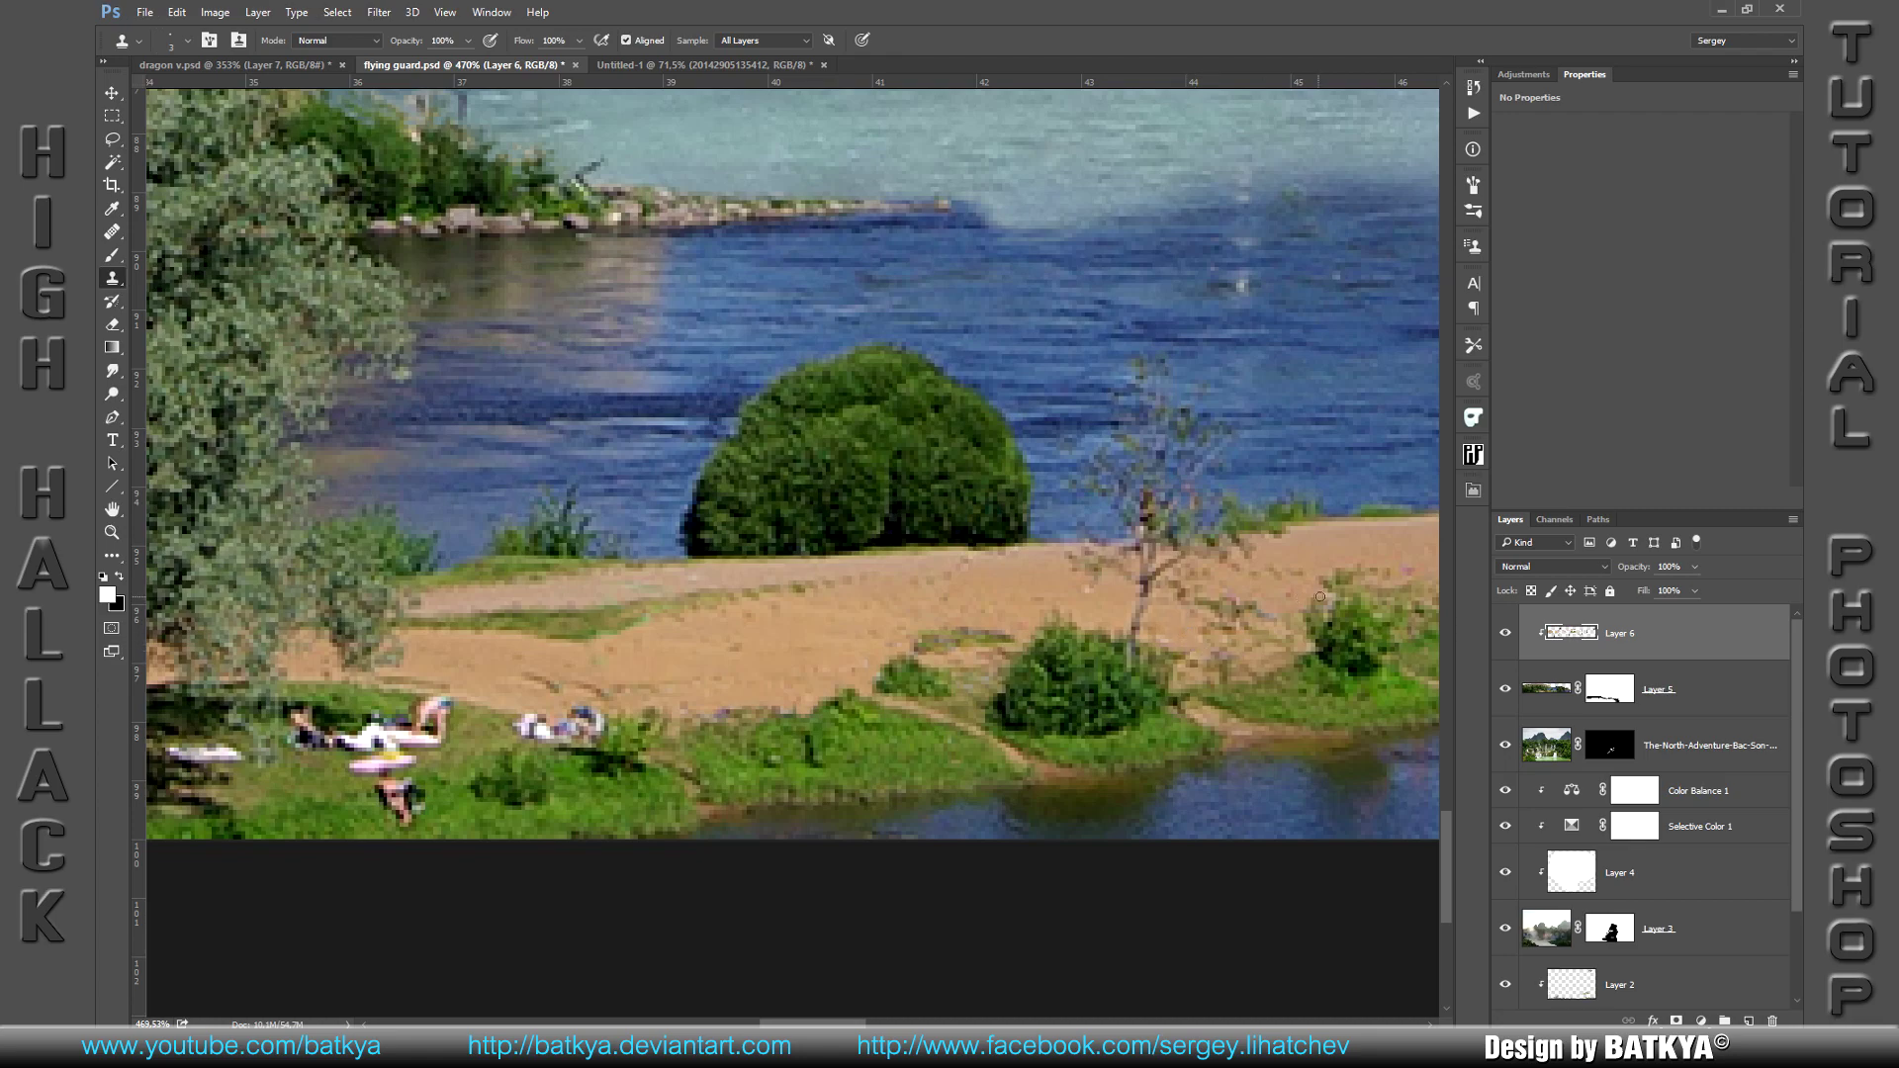
{"action": "left_click_drag", "start_coordinate": [616, 677], "coordinate": [1196, 656]}
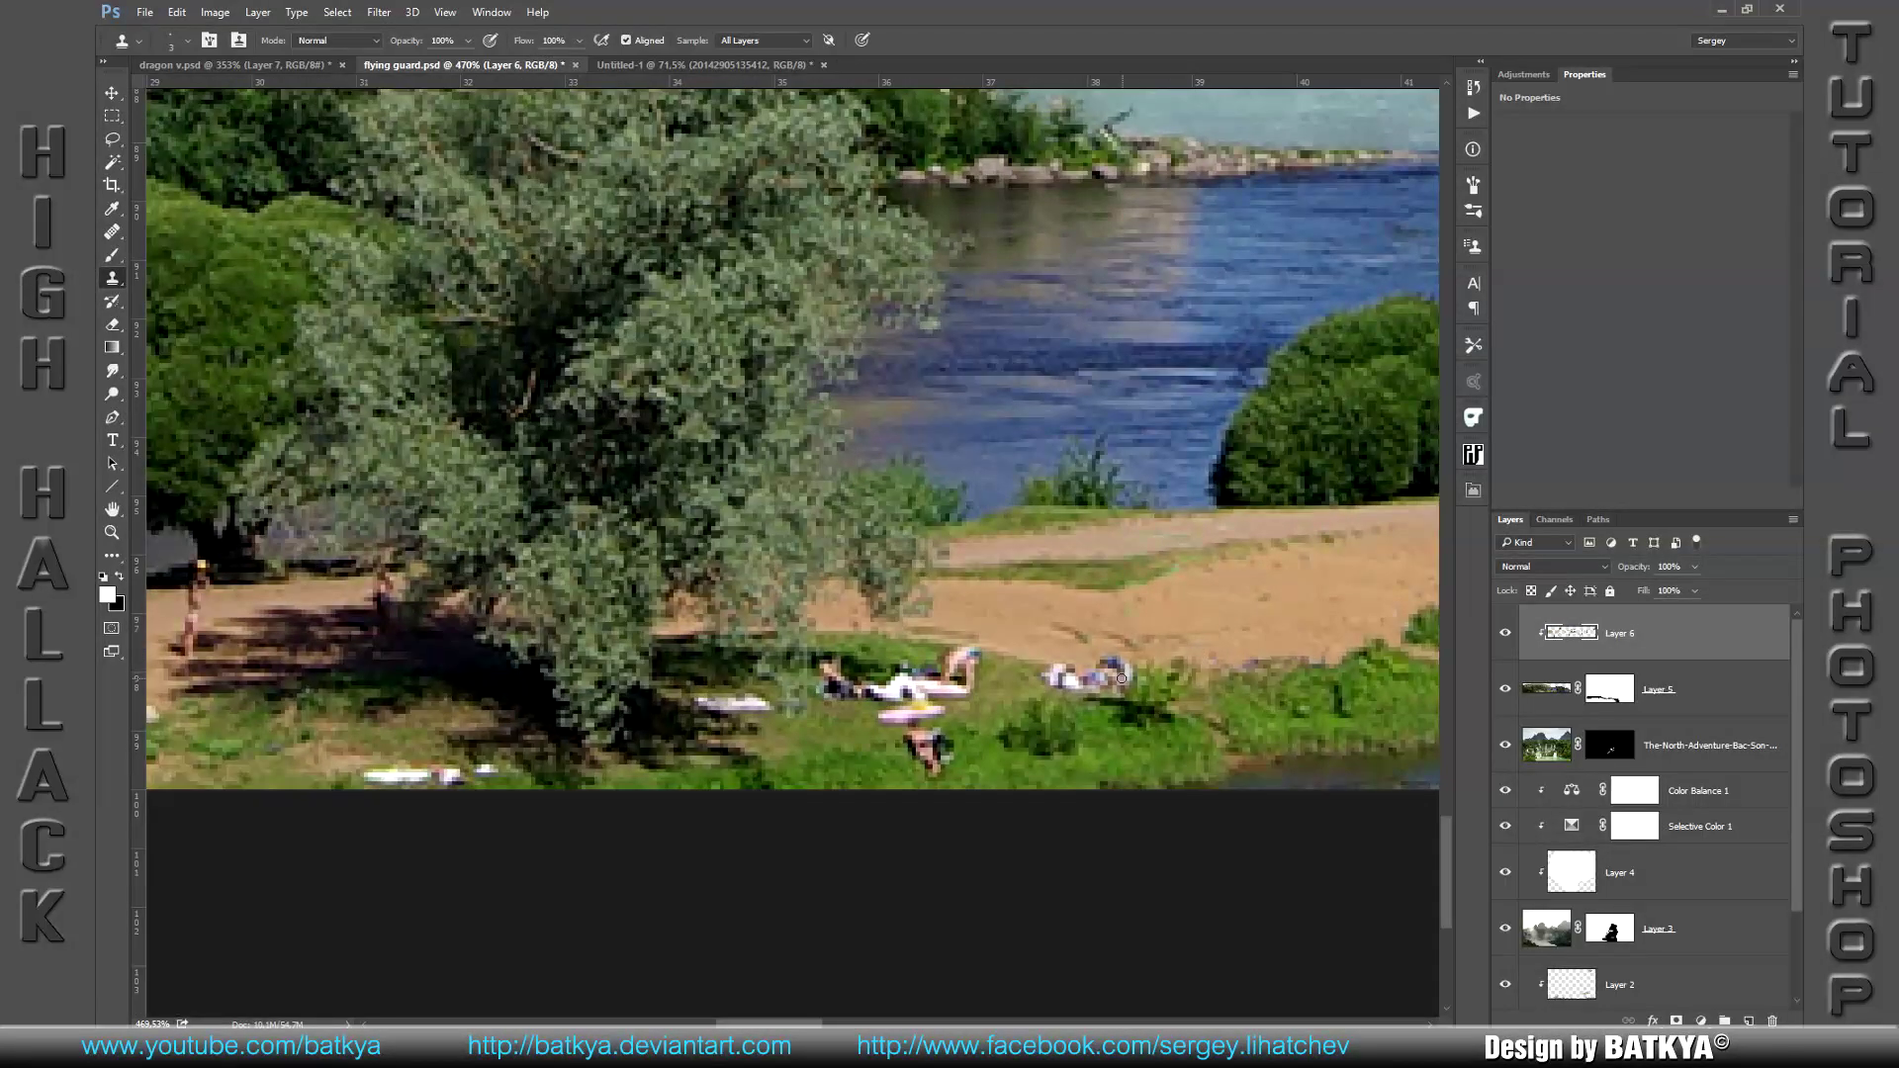
Step: Clone grass over the sunbathers lying on the grass under the willow
{"action": "left_click_drag", "start_coordinate": [1063, 661], "coordinate": [1112, 683]}
{"action": "left_click_drag", "start_coordinate": [1043, 683], "coordinate": [1086, 683]}
{"action": "left_click_drag", "start_coordinate": [915, 748], "coordinate": [992, 689]}
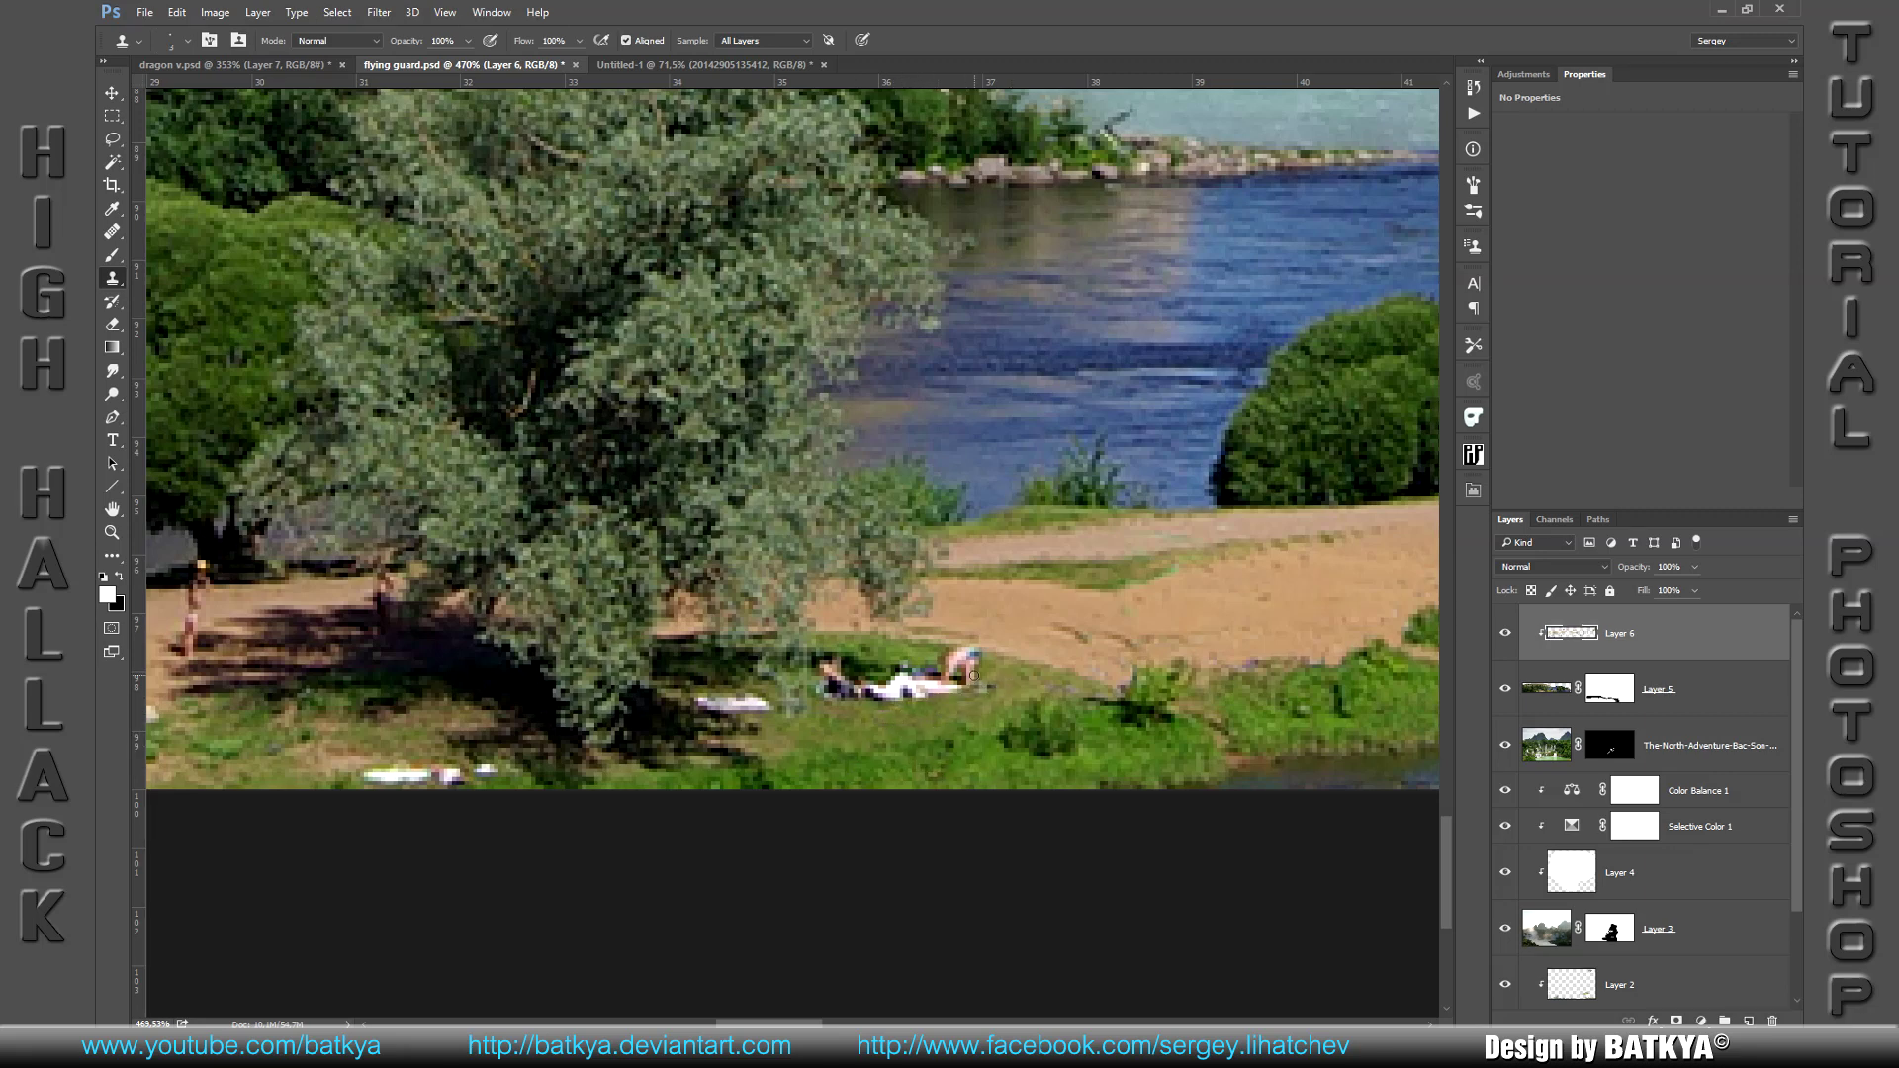
{"action": "mouse_move", "coordinate": [962, 667]}
{"action": "left_mouse_down"}
{"action": "mouse_move", "coordinate": [989, 666]}
{"action": "mouse_move", "coordinate": [944, 661]}
{"action": "left_mouse_up"}
{"action": "mouse_move", "coordinate": [959, 682]}
{"action": "left_mouse_down"}
{"action": "mouse_move", "coordinate": [865, 691]}
{"action": "mouse_move", "coordinate": [935, 674]}
{"action": "left_mouse_up"}
Step: Touch up the small figure on the grass with a tiny brush in sampled dark and green
{"action": "key", "text": "b"}
{"action": "left_click", "coordinate": [772, 692], "text": "alt"}
{"action": "key", "text": "bracketleft"}
{"action": "key", "text": "bracketleft"}
{"action": "key", "text": "bracketleft"}
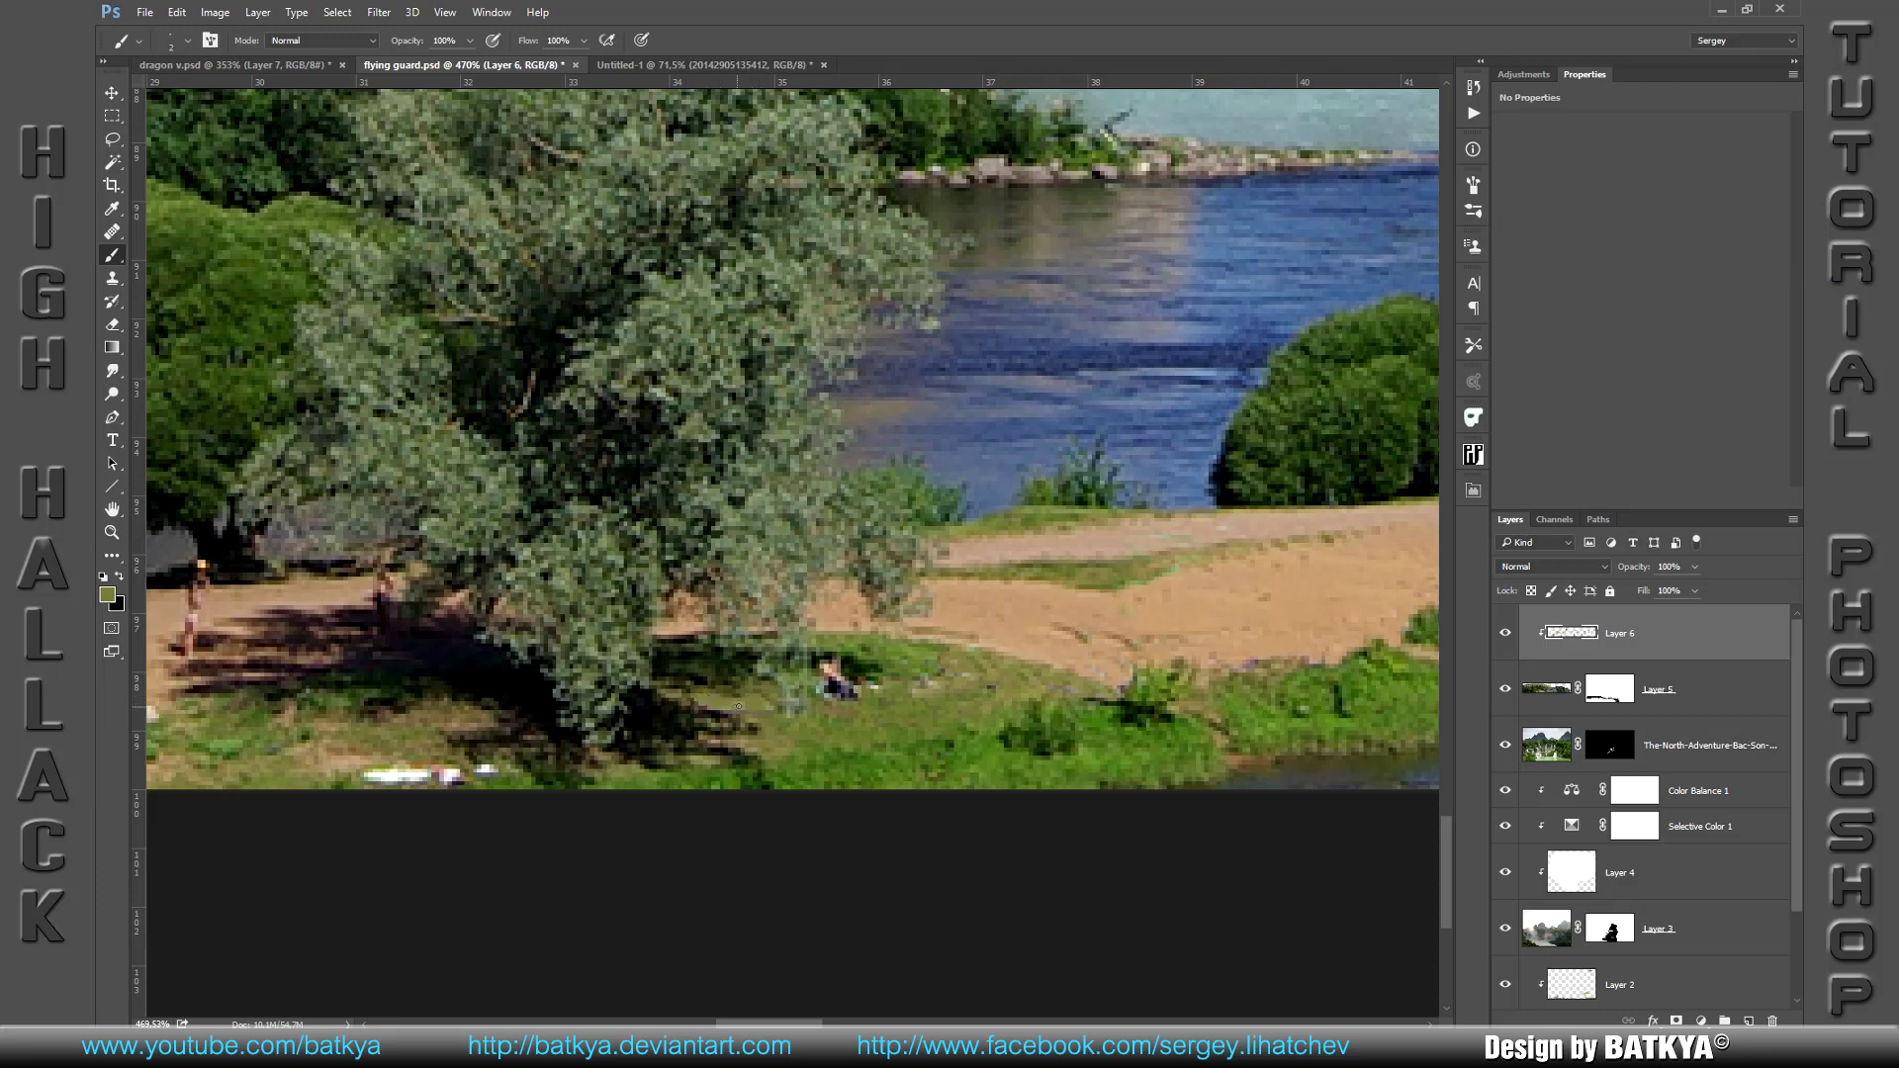
{"action": "left_click", "coordinate": [859, 665], "text": "alt"}
{"action": "left_click_drag", "start_coordinate": [826, 664], "coordinate": [831, 701]}
{"action": "left_click", "coordinate": [878, 693], "text": "alt"}
Step: Clone over the figure by the tree trunk and the white towels on the grass
{"action": "scroll", "coordinate": [958, 688], "scroll_direction": "left", "scroll_amount": 2}
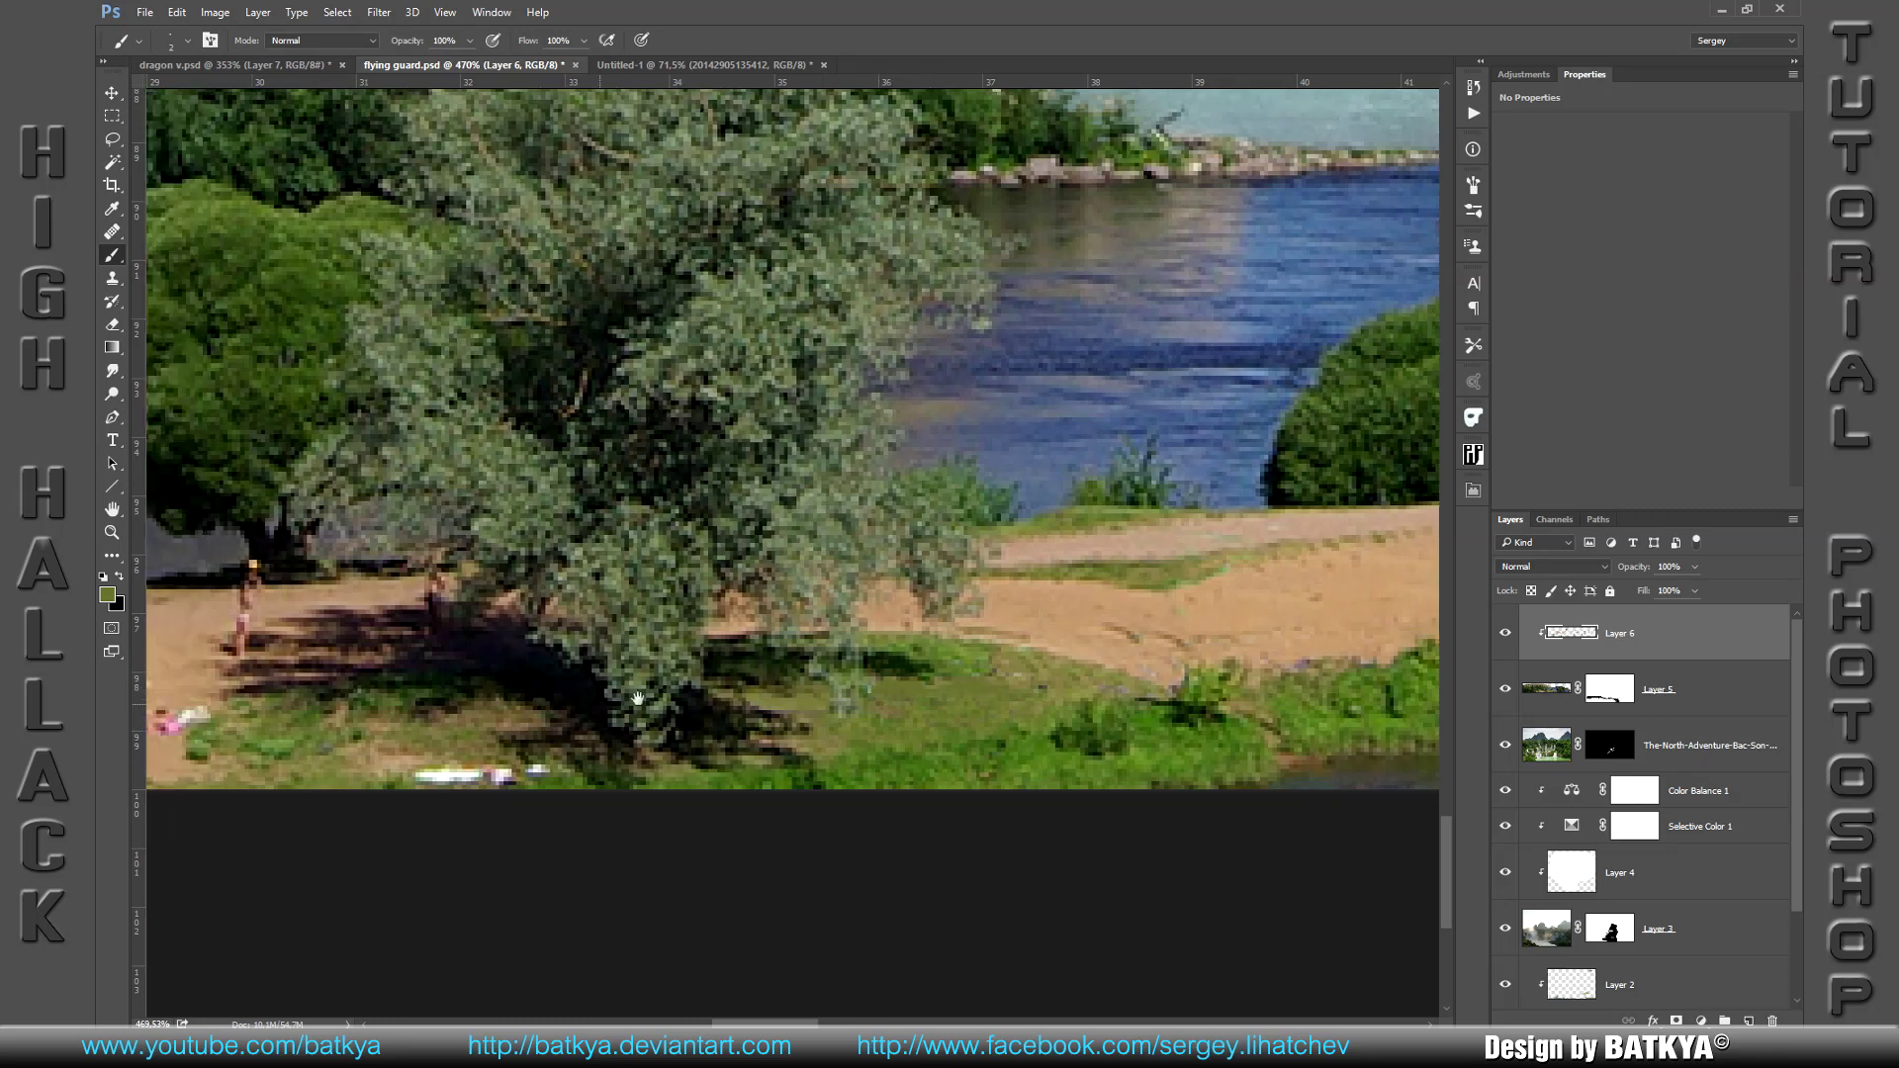
{"action": "scroll", "coordinate": [920, 668], "scroll_direction": "left", "scroll_amount": 3}
{"action": "scroll", "coordinate": [850, 633], "scroll_direction": "left", "scroll_amount": 2}
{"action": "key", "text": "s"}
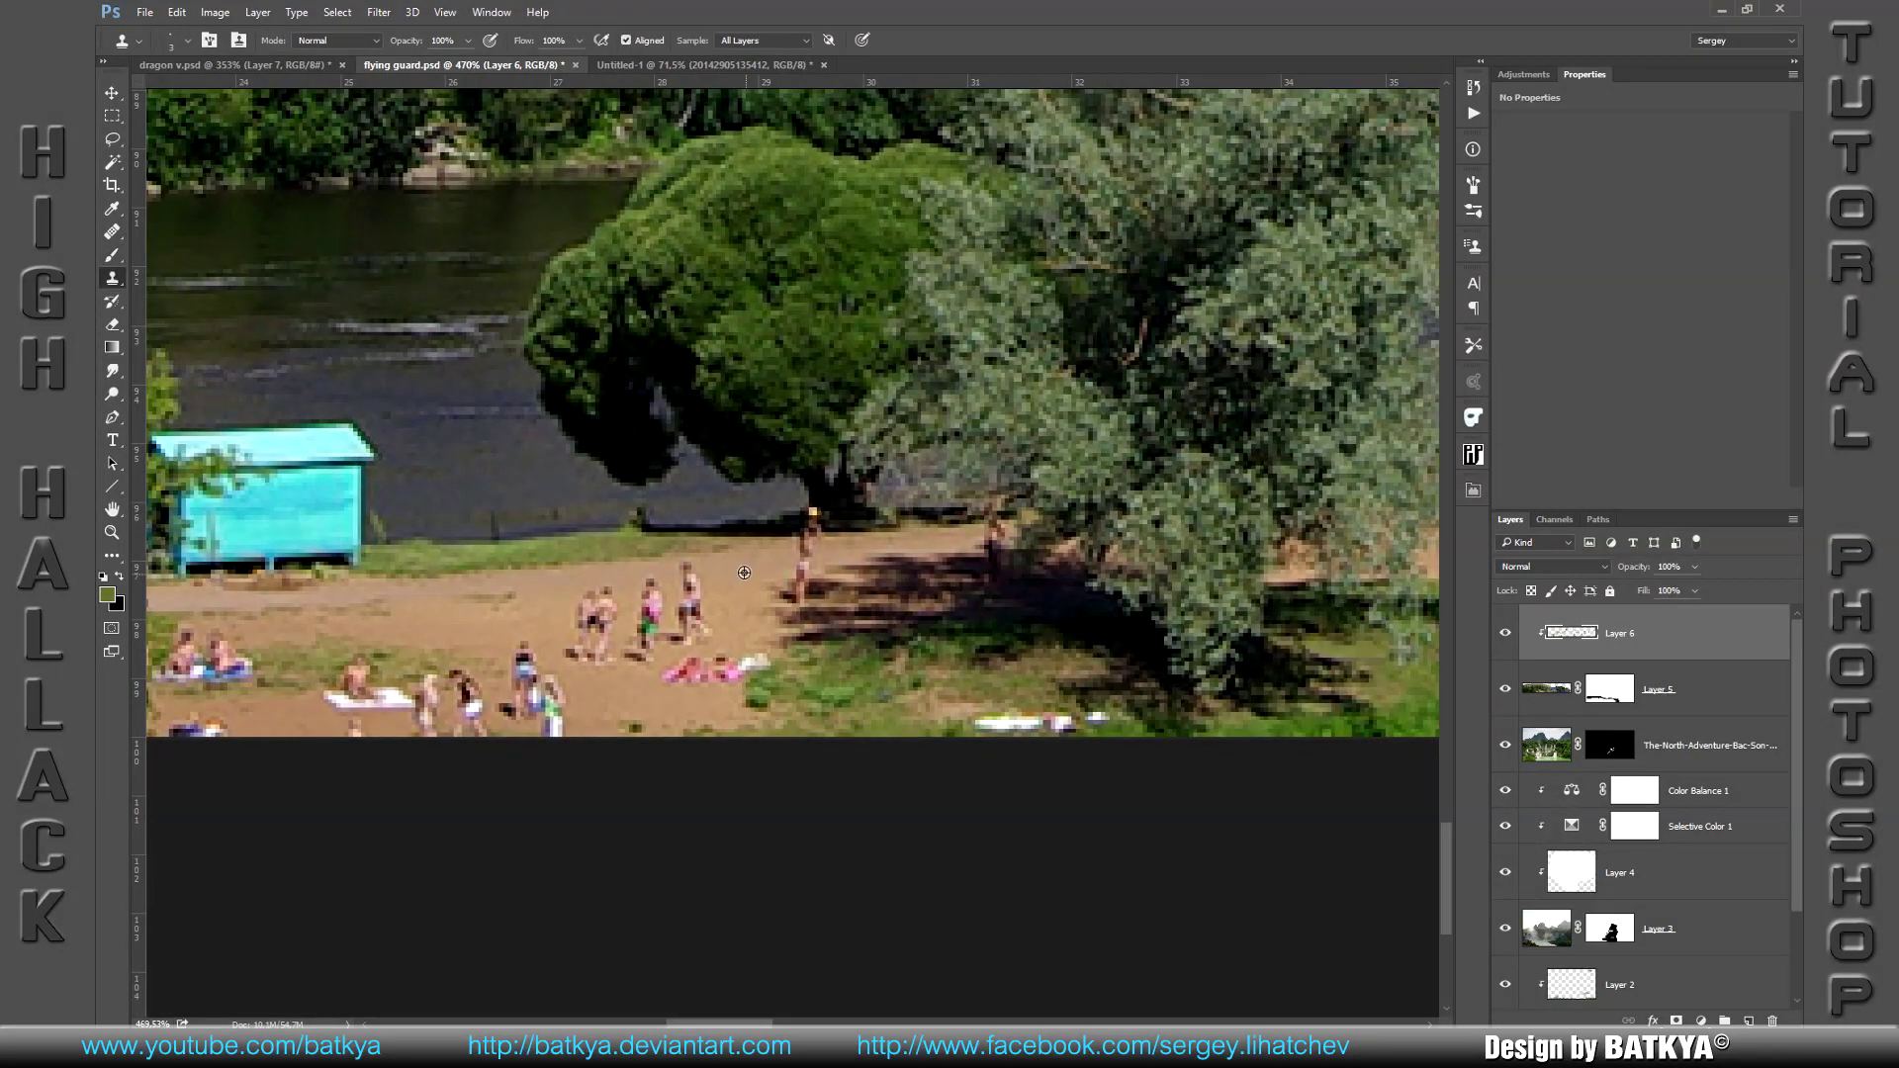
{"action": "mouse_move", "coordinate": [810, 541]}
{"action": "left_mouse_down"}
{"action": "mouse_move", "coordinate": [810, 516]}
{"action": "mouse_move", "coordinate": [862, 547]}
{"action": "mouse_move", "coordinate": [986, 533]}
{"action": "left_mouse_up"}
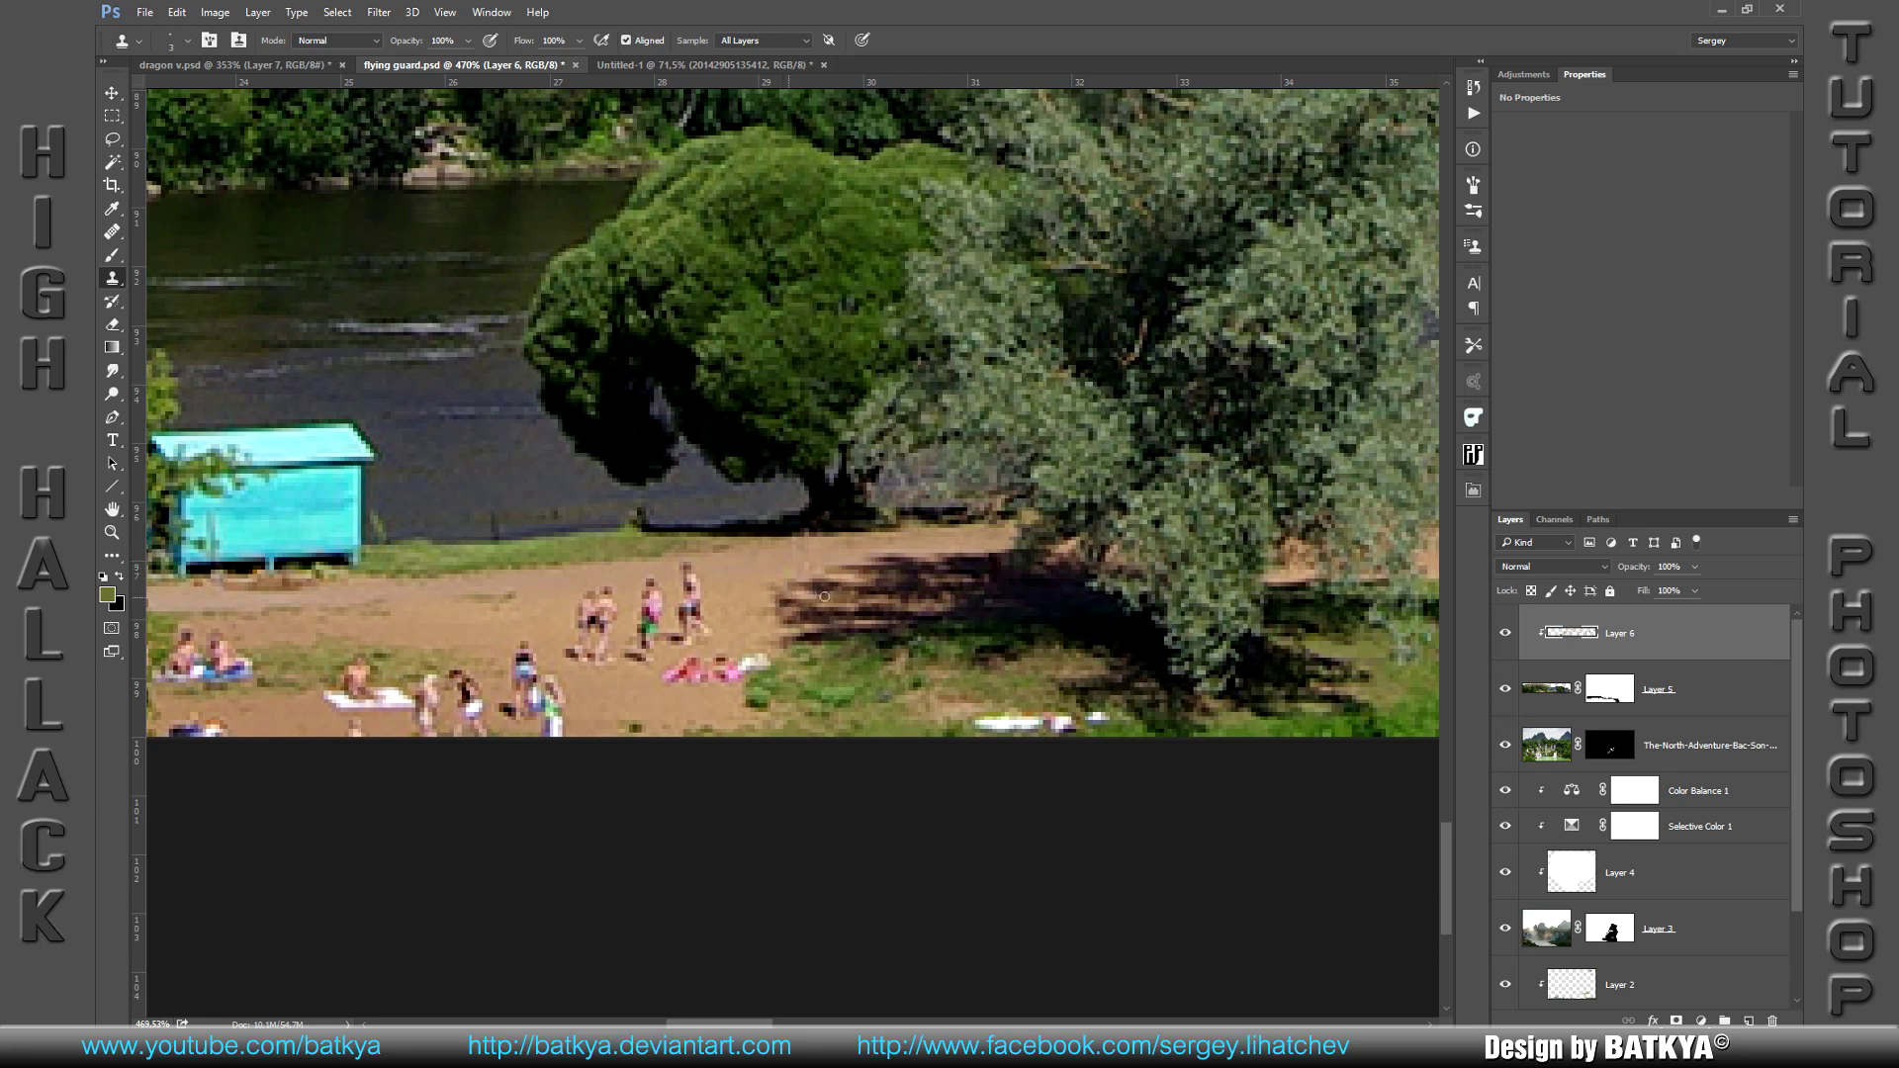
{"action": "mouse_move", "coordinate": [985, 723]}
{"action": "left_mouse_down"}
{"action": "mouse_move", "coordinate": [1102, 718]}
{"action": "mouse_move", "coordinate": [1040, 724]}
{"action": "left_mouse_up"}
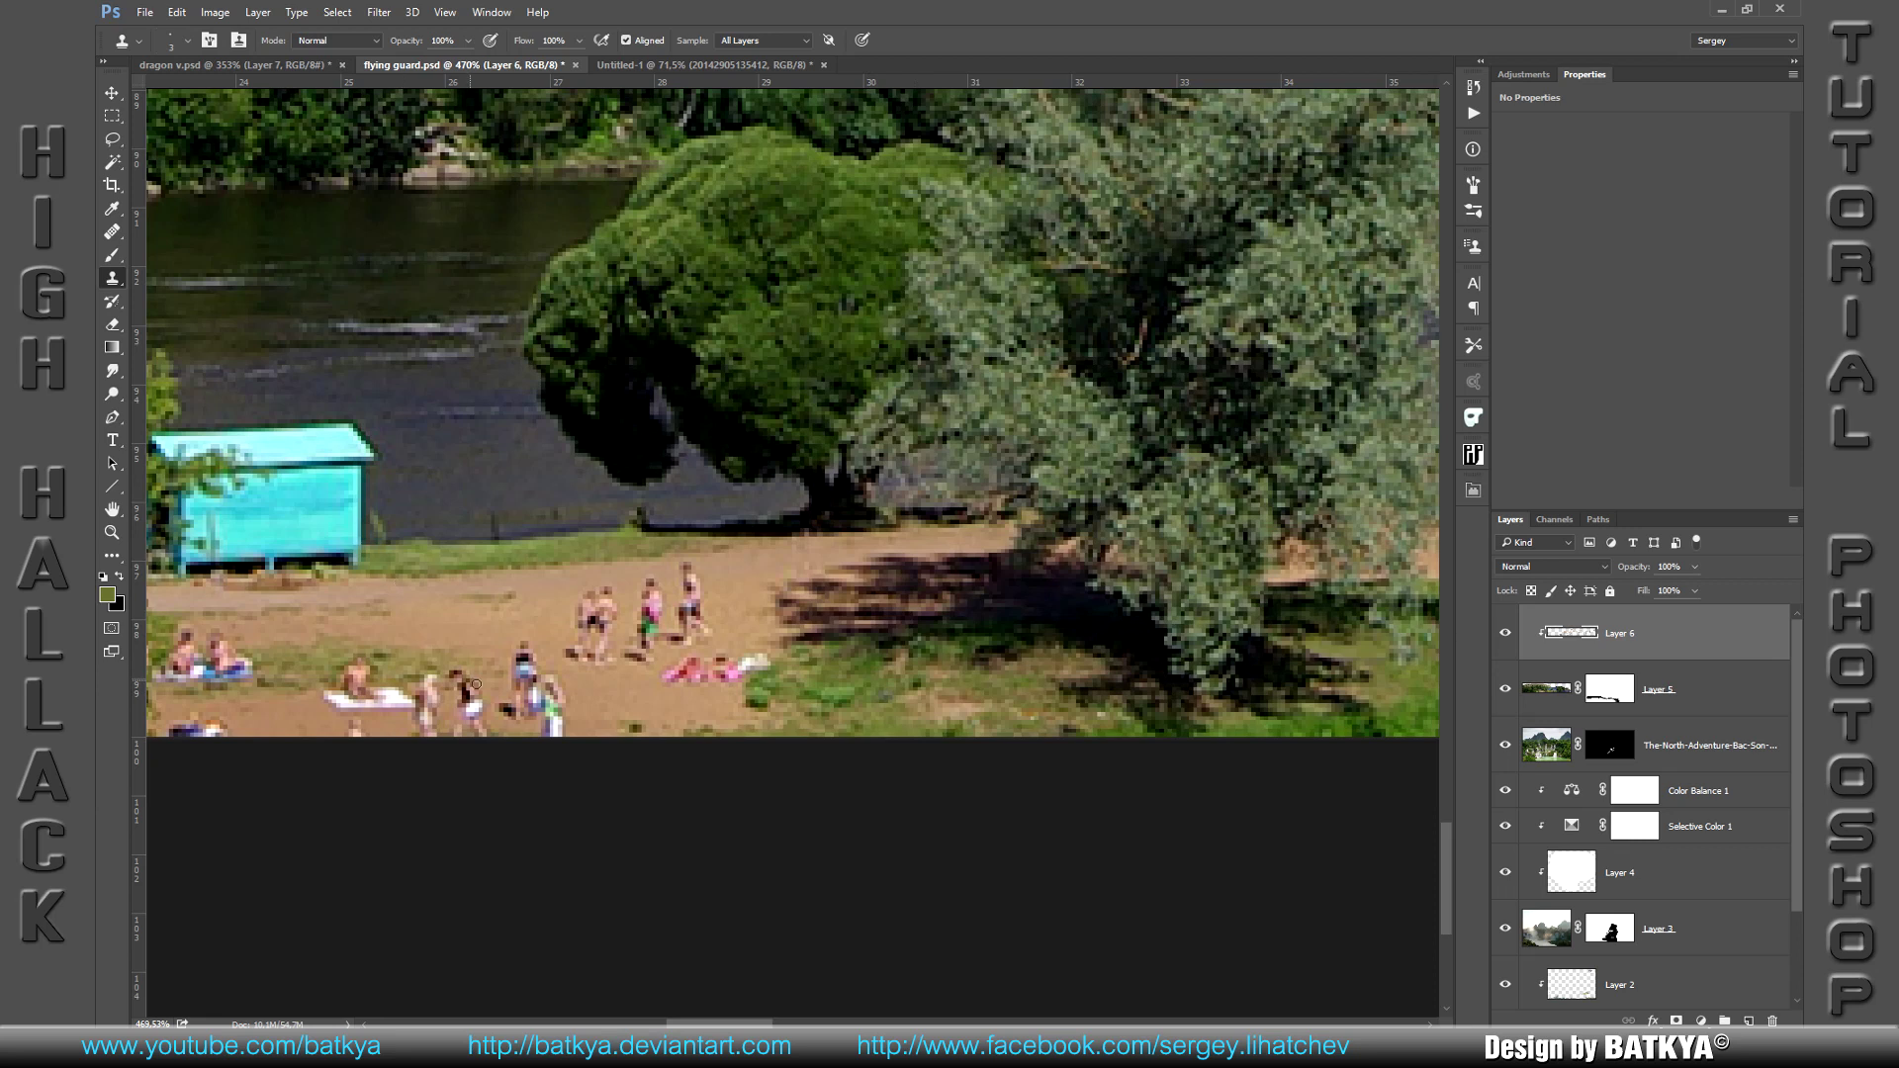
Step: Clone sand over the lying and standing figures on the beach near the cyan hut
{"action": "mouse_move", "coordinate": [609, 619]}
{"action": "left_mouse_down"}
{"action": "mouse_move", "coordinate": [533, 627]}
{"action": "mouse_move", "coordinate": [612, 591]}
{"action": "left_mouse_up"}
{"action": "mouse_move", "coordinate": [700, 589]}
{"action": "left_mouse_down"}
{"action": "mouse_move", "coordinate": [697, 623]}
{"action": "mouse_move", "coordinate": [649, 615]}
{"action": "left_mouse_up"}
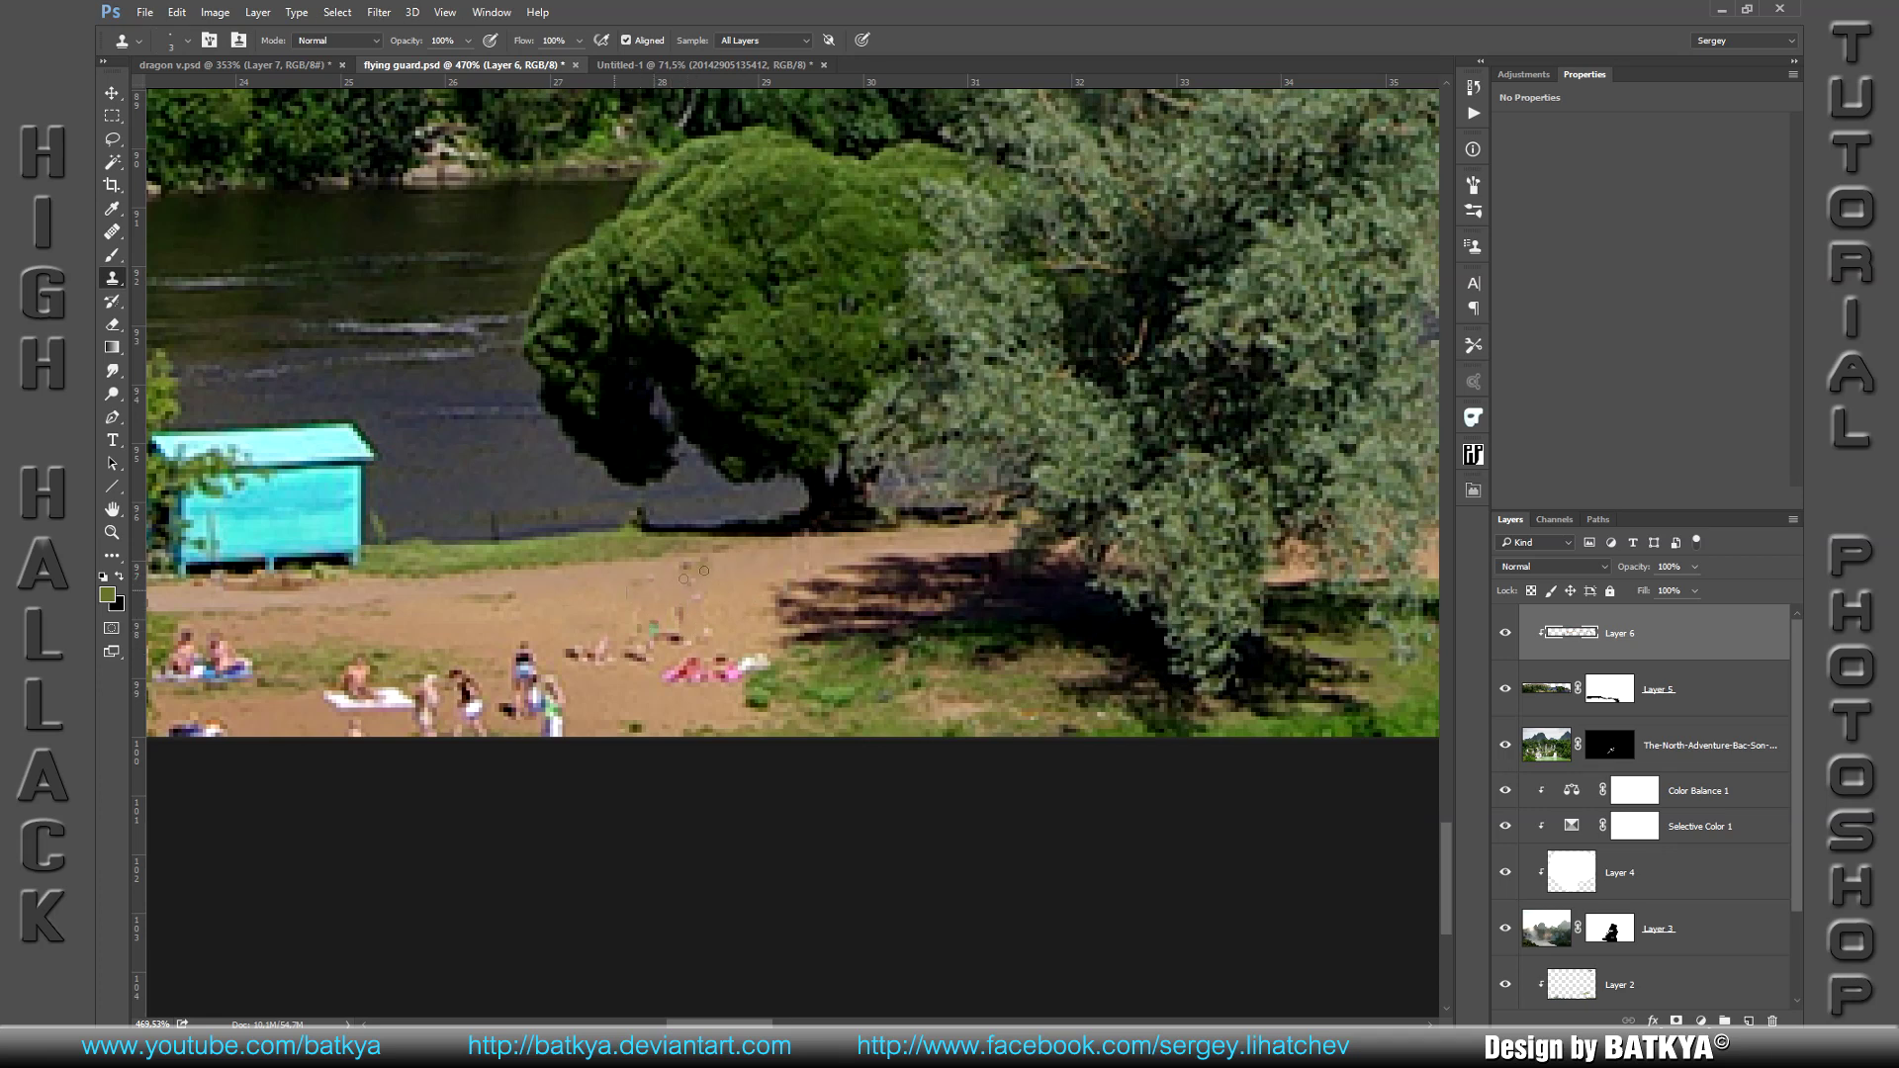
{"action": "left_click_drag", "start_coordinate": [584, 645], "coordinate": [598, 663]}
{"action": "left_click", "coordinate": [580, 606], "text": "alt"}
{"action": "mouse_move", "coordinate": [618, 658]}
{"action": "left_mouse_down"}
{"action": "mouse_move", "coordinate": [709, 640]}
{"action": "mouse_move", "coordinate": [674, 673]}
{"action": "left_mouse_up"}
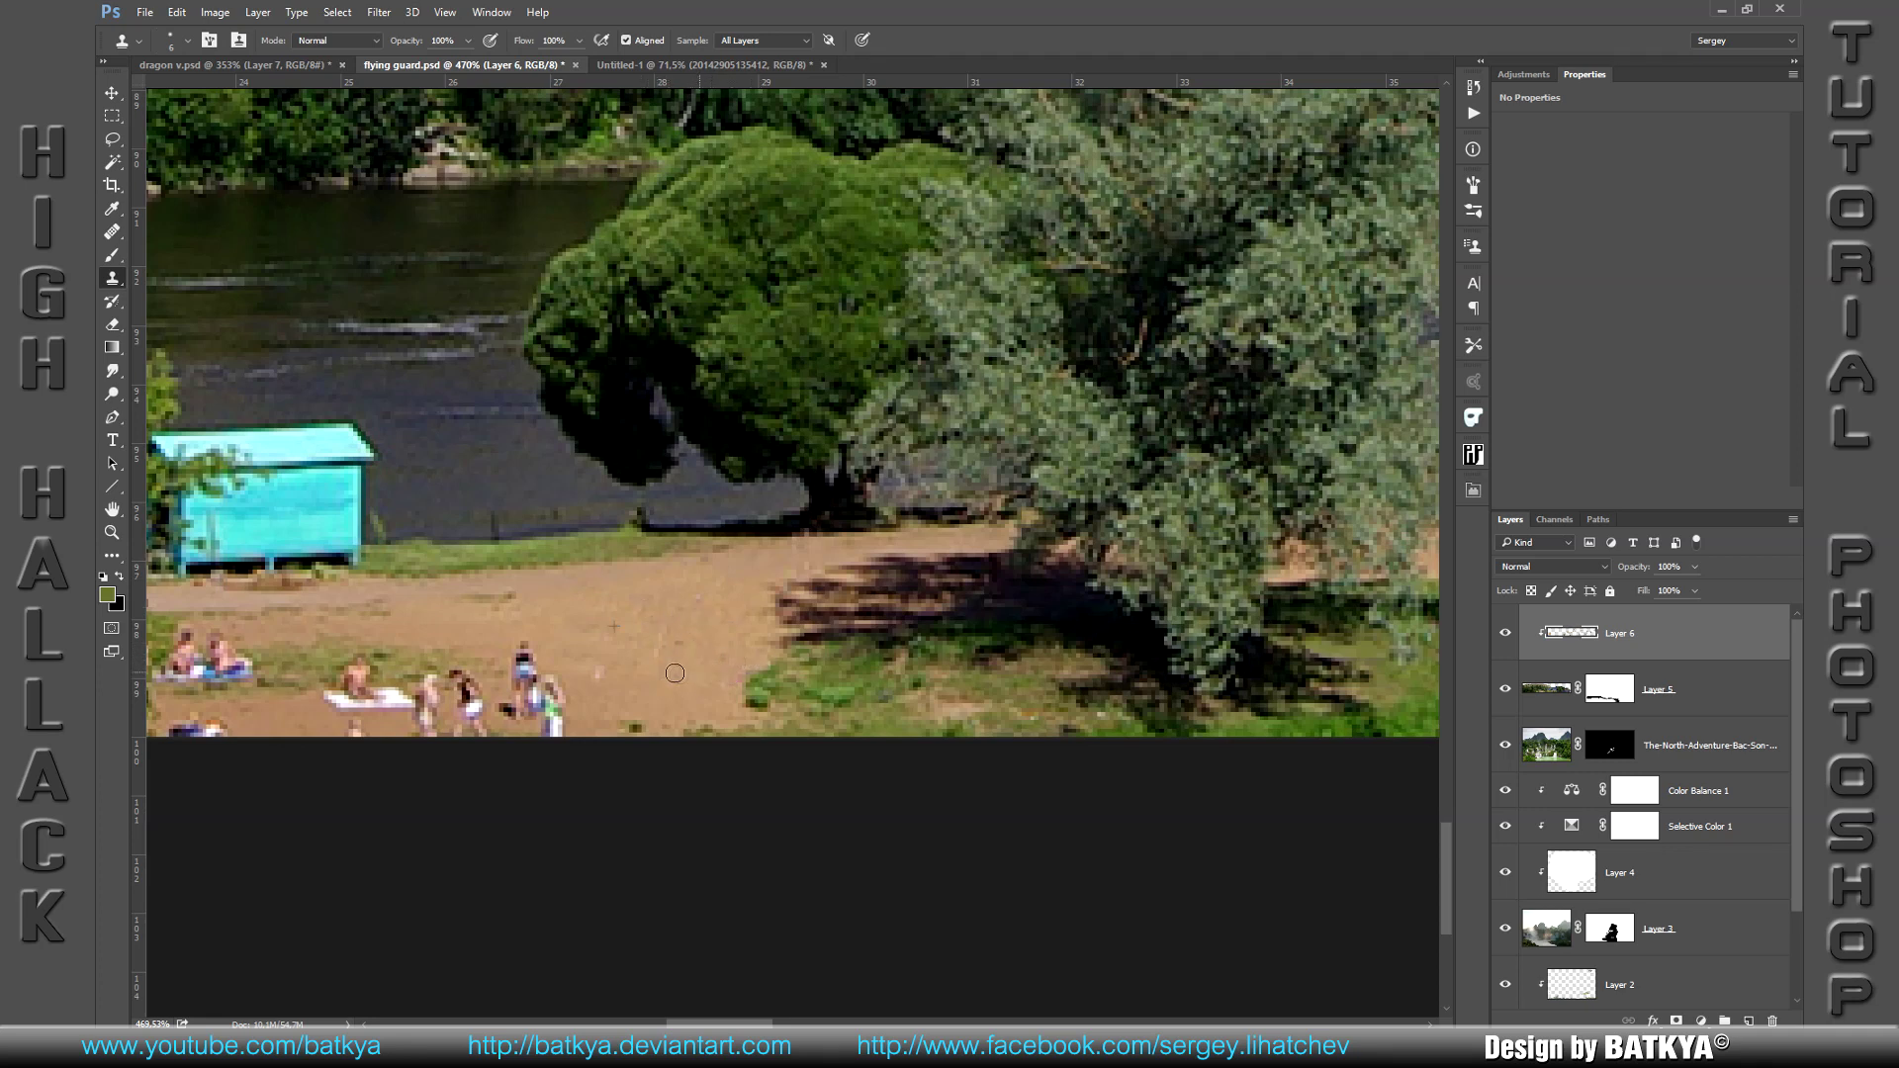
{"action": "left_click_drag", "start_coordinate": [568, 717], "coordinate": [524, 658]}
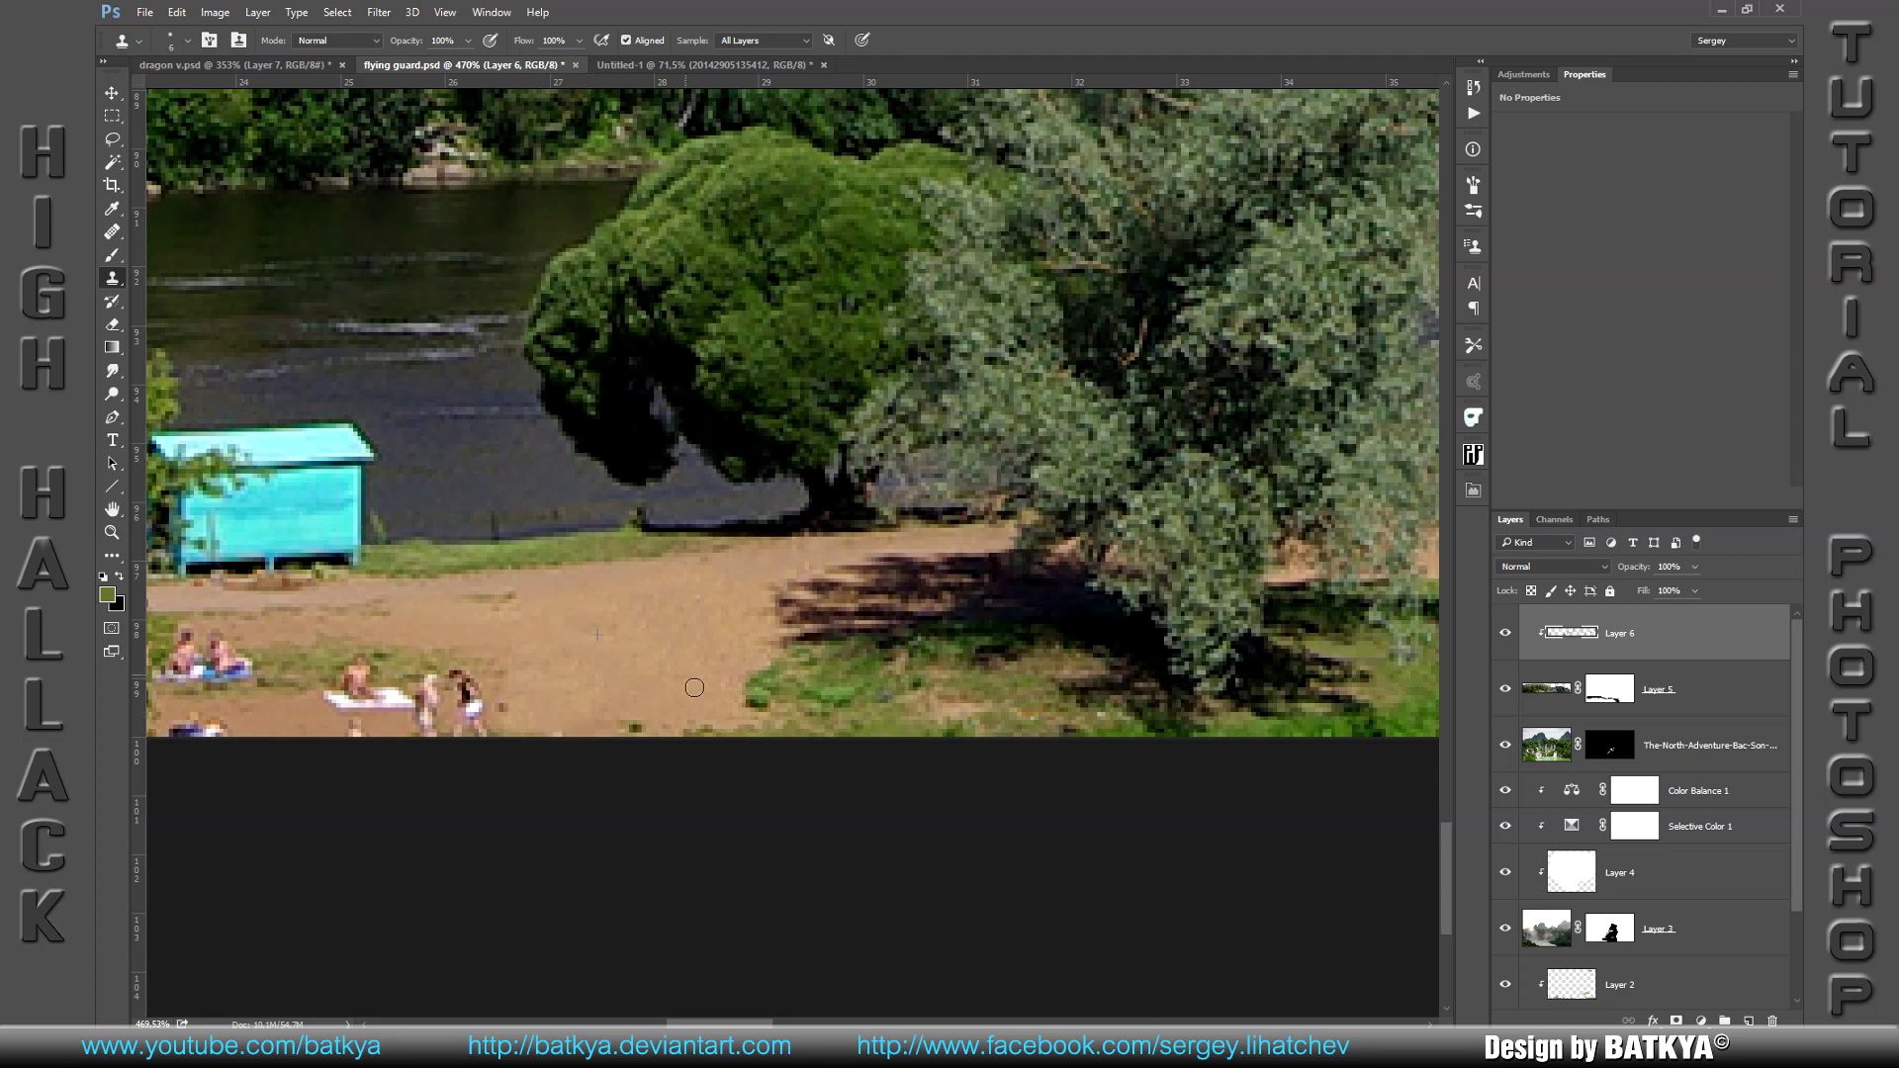
{"action": "left_click_drag", "start_coordinate": [665, 681], "coordinate": [1150, 656]}
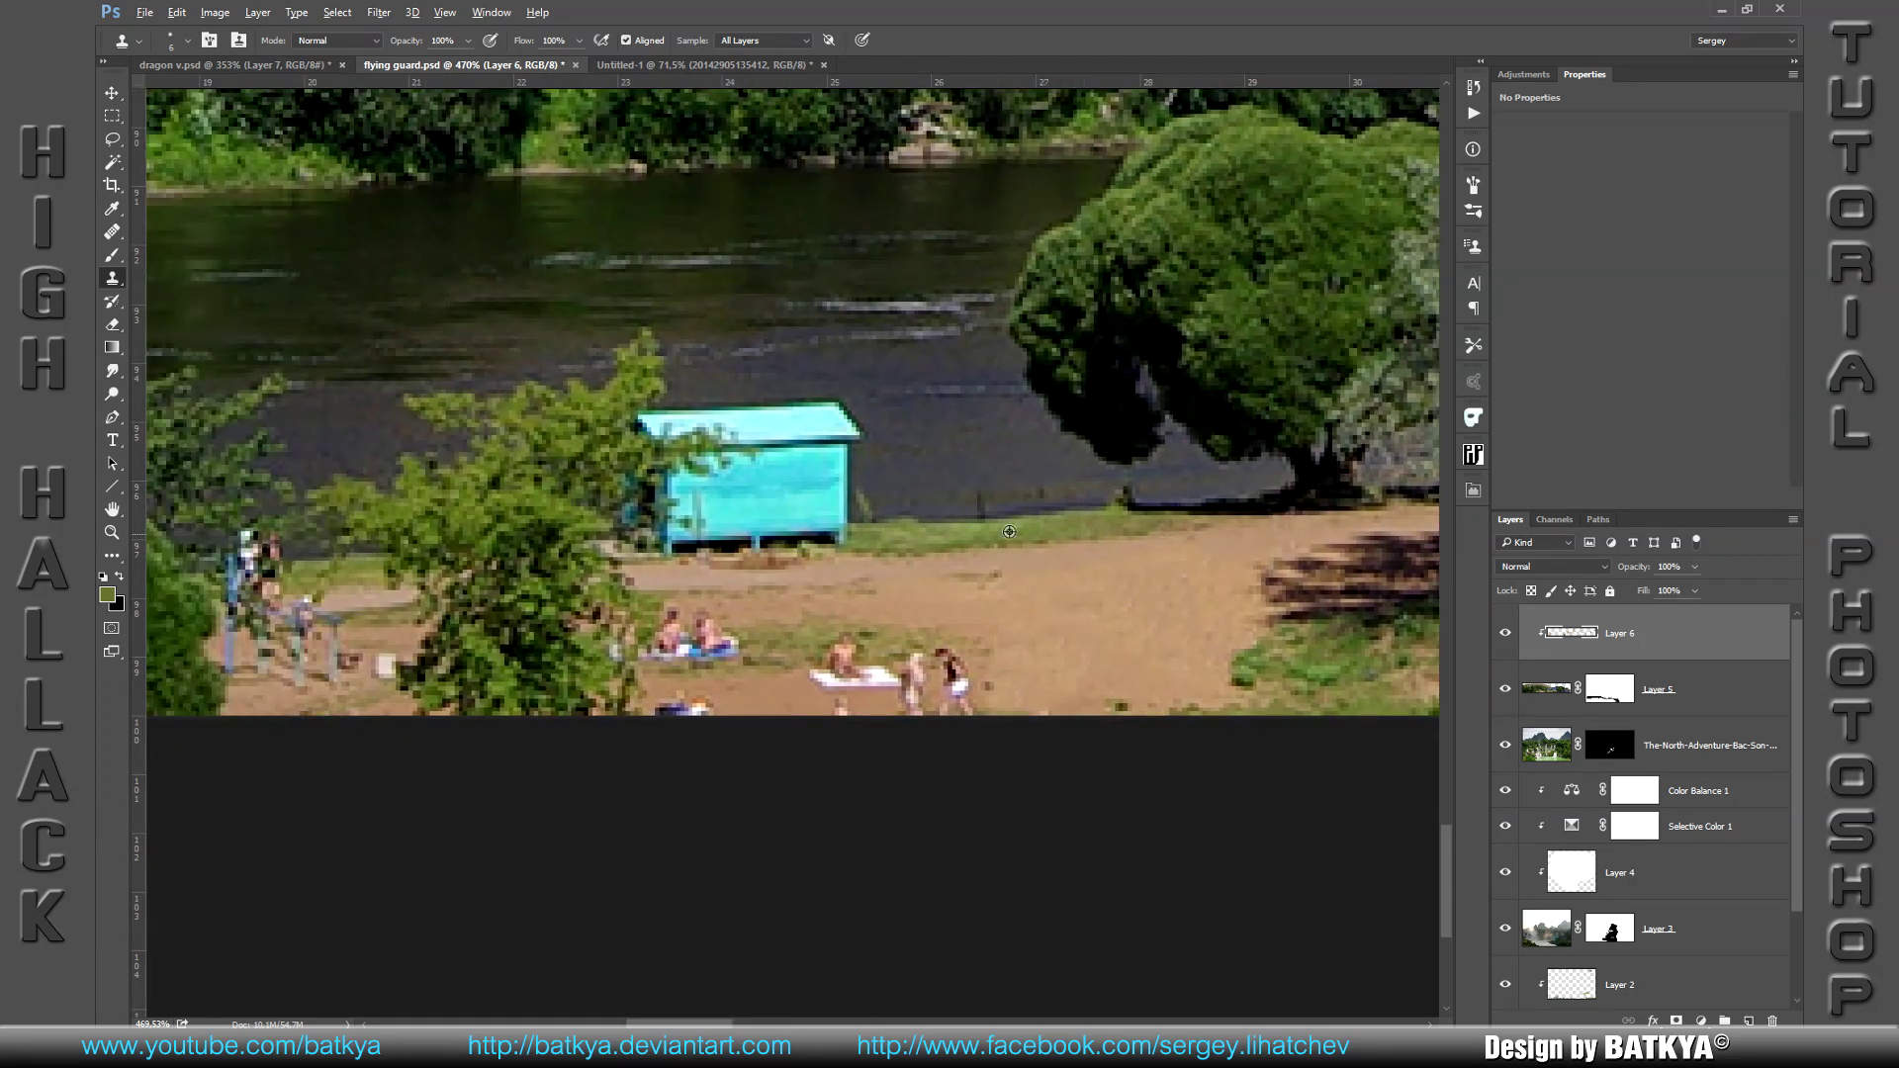
Step: Clone dark water over the cyan hut until its roof and streaks are gone
{"action": "mouse_move", "coordinate": [829, 524]}
{"action": "left_mouse_down"}
{"action": "mouse_move", "coordinate": [849, 437]}
{"action": "mouse_move", "coordinate": [683, 531]}
{"action": "mouse_move", "coordinate": [793, 542]}
{"action": "mouse_move", "coordinate": [678, 468]}
{"action": "mouse_move", "coordinate": [653, 416]}
{"action": "left_mouse_up"}
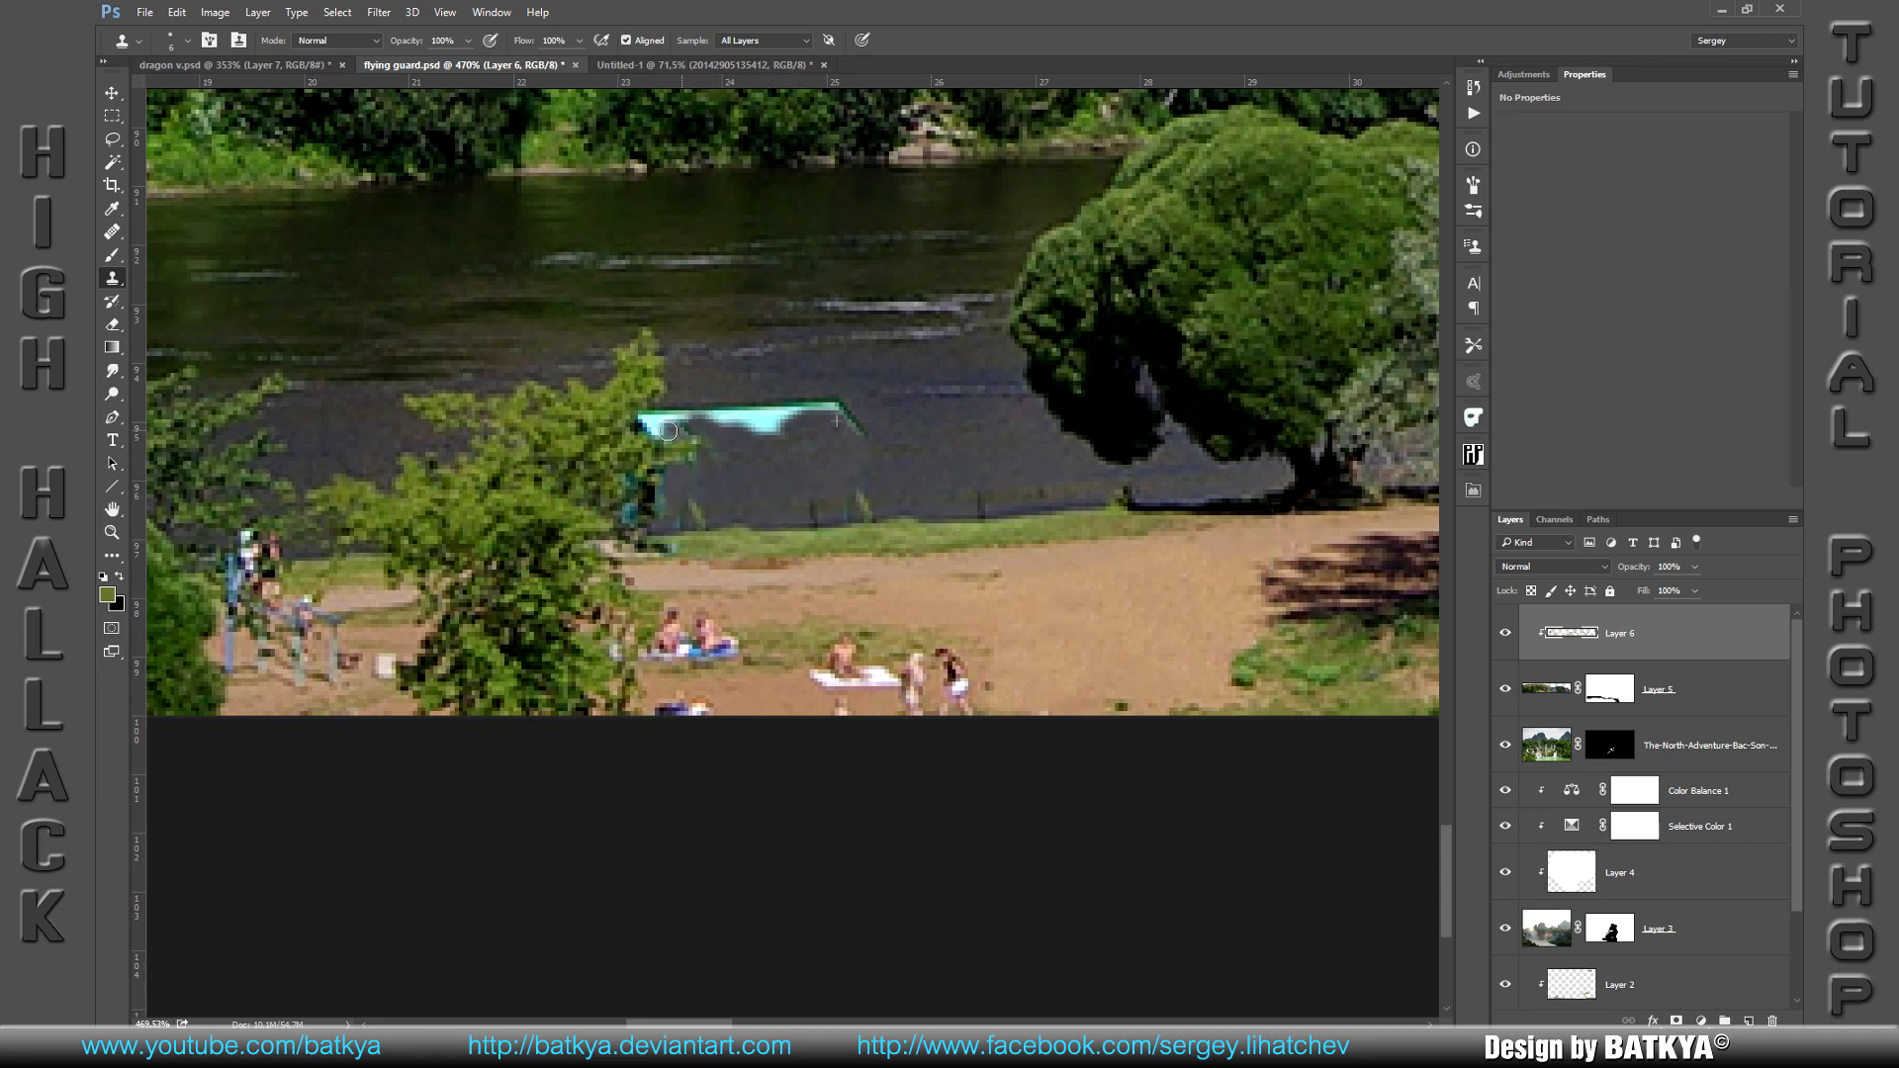
{"action": "left_click_drag", "start_coordinate": [856, 414], "coordinate": [697, 416]}
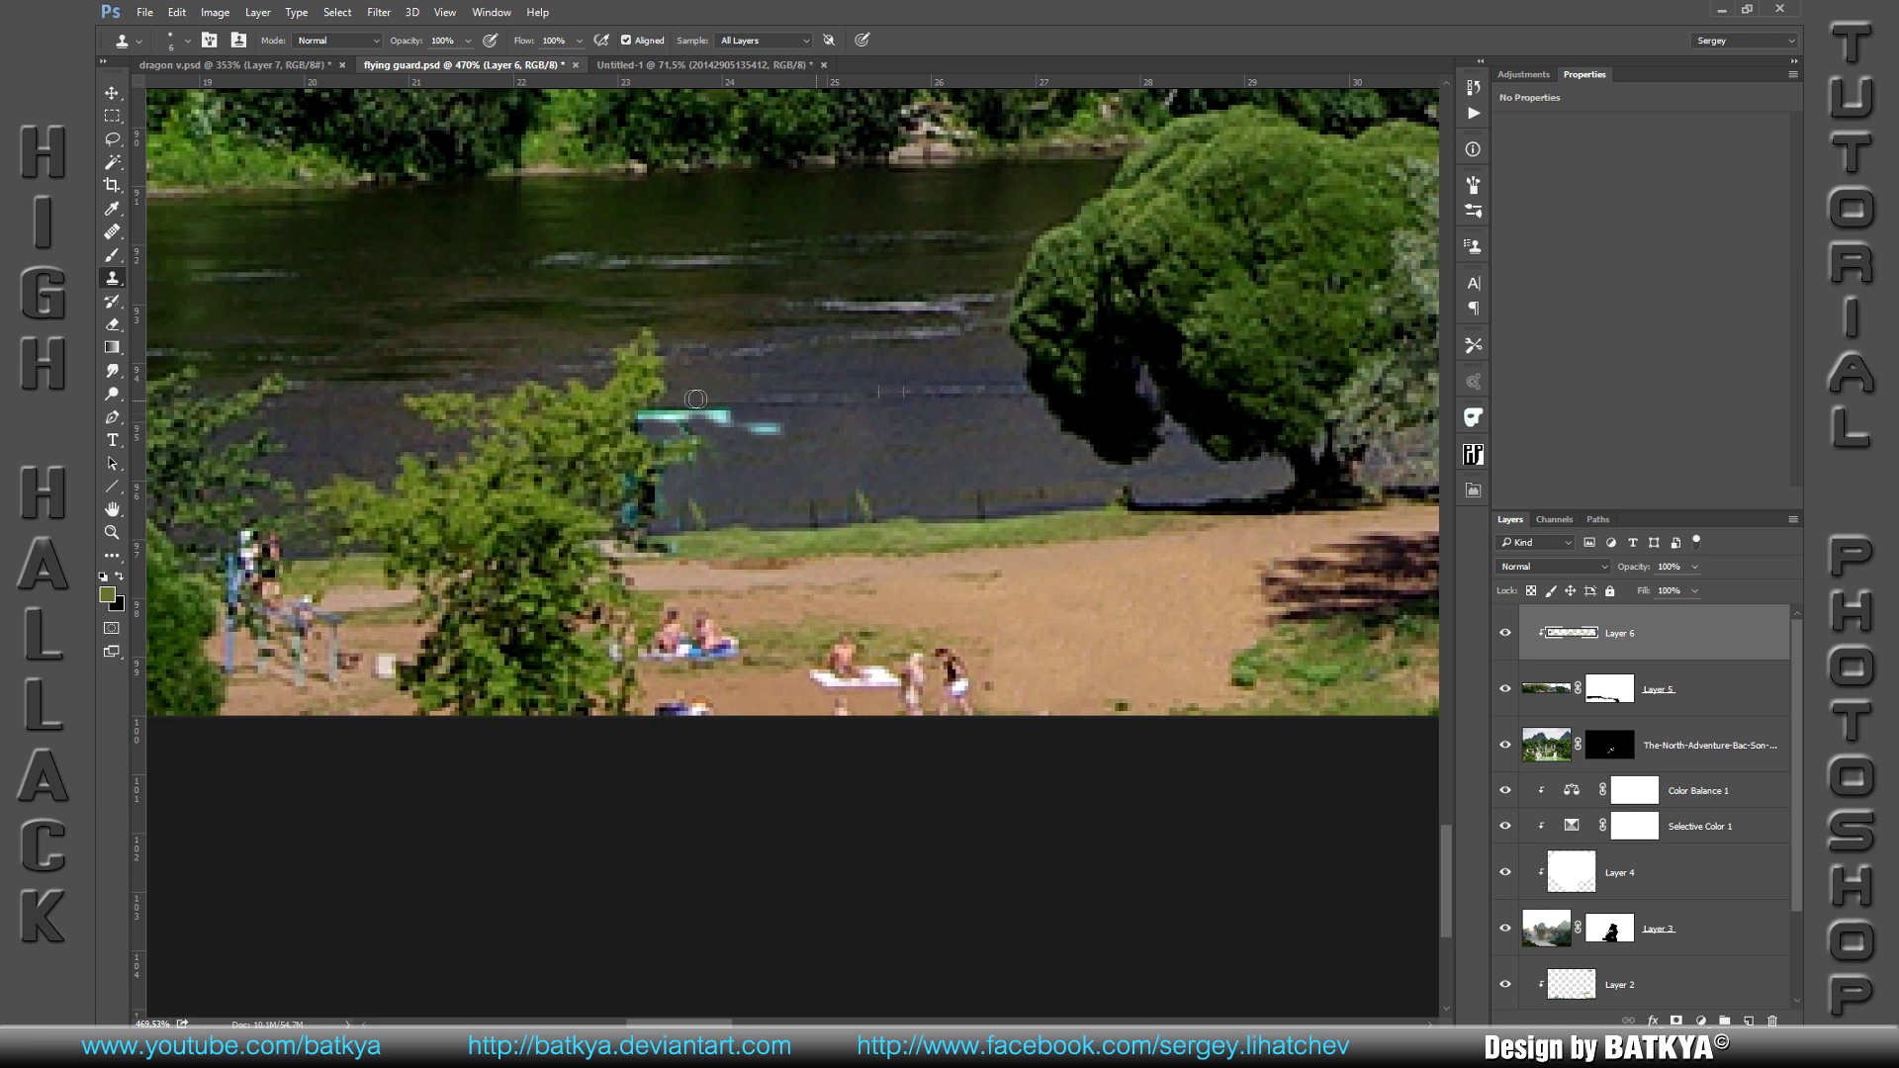
{"action": "mouse_move", "coordinate": [840, 430]}
{"action": "left_mouse_down"}
{"action": "mouse_move", "coordinate": [650, 509]}
{"action": "mouse_move", "coordinate": [664, 516]}
{"action": "left_mouse_up"}
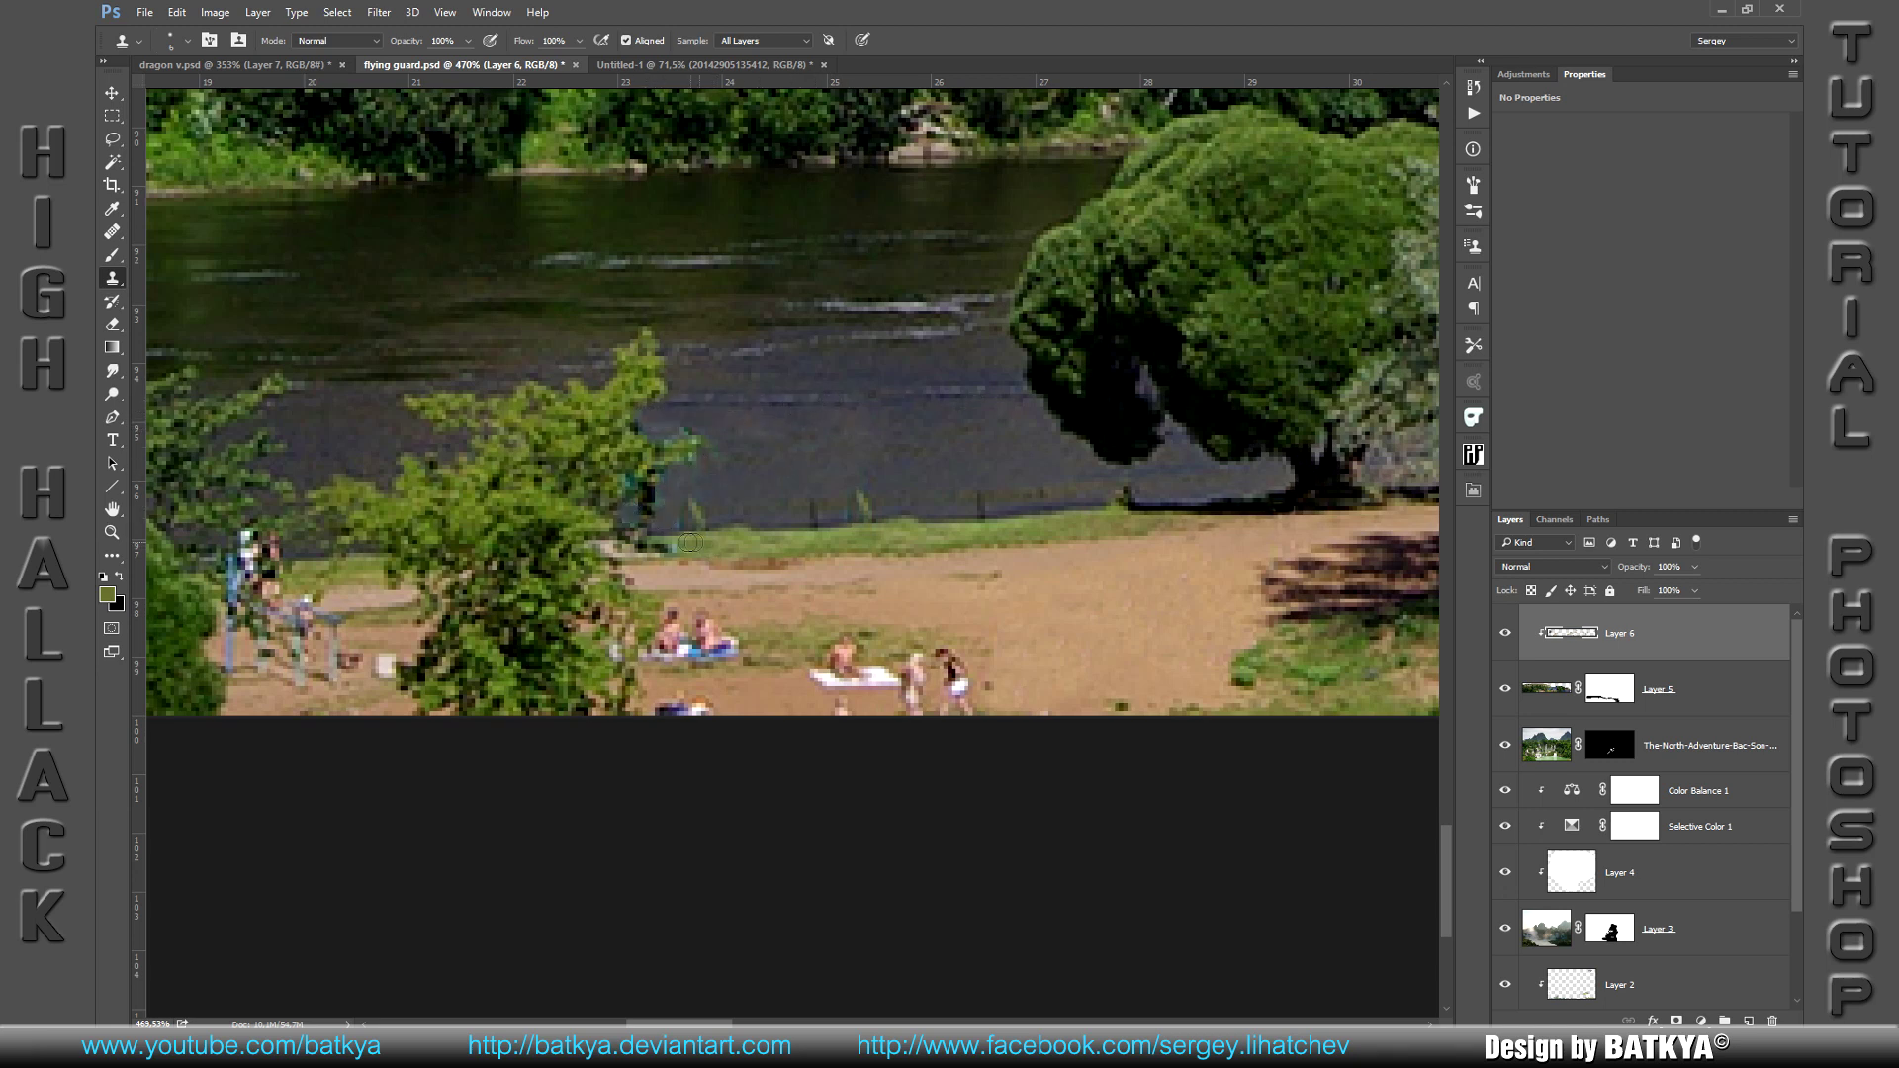
Step: Clone sand over the sunbather, towel figures and the pair on the blue blanket
{"action": "left_click", "coordinate": [795, 631], "text": "alt"}
{"action": "mouse_move", "coordinate": [823, 641]}
{"action": "left_mouse_down"}
{"action": "mouse_move", "coordinate": [947, 706]}
{"action": "mouse_move", "coordinate": [911, 707]}
{"action": "mouse_move", "coordinate": [954, 656]}
{"action": "left_mouse_up"}
{"action": "left_click", "coordinate": [734, 685], "text": "alt"}
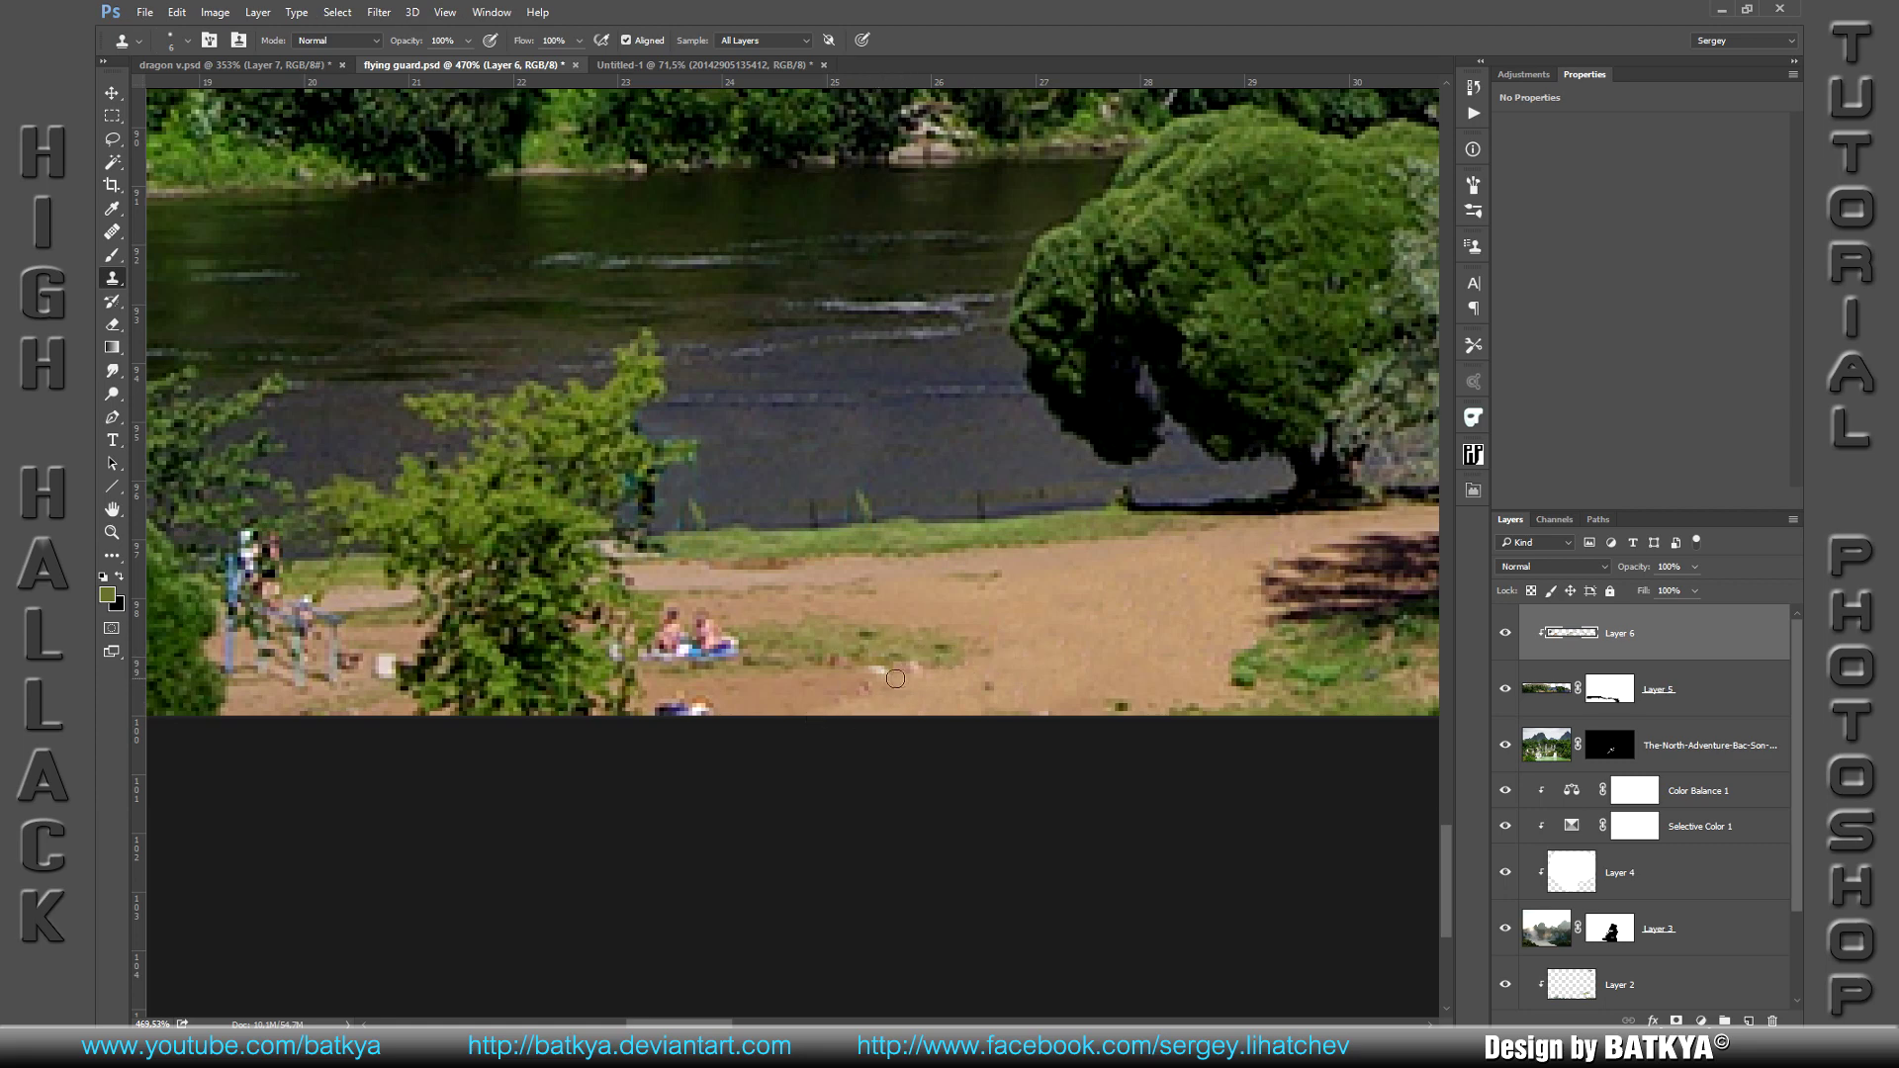
{"action": "left_click_drag", "start_coordinate": [853, 701], "coordinate": [1202, 681]}
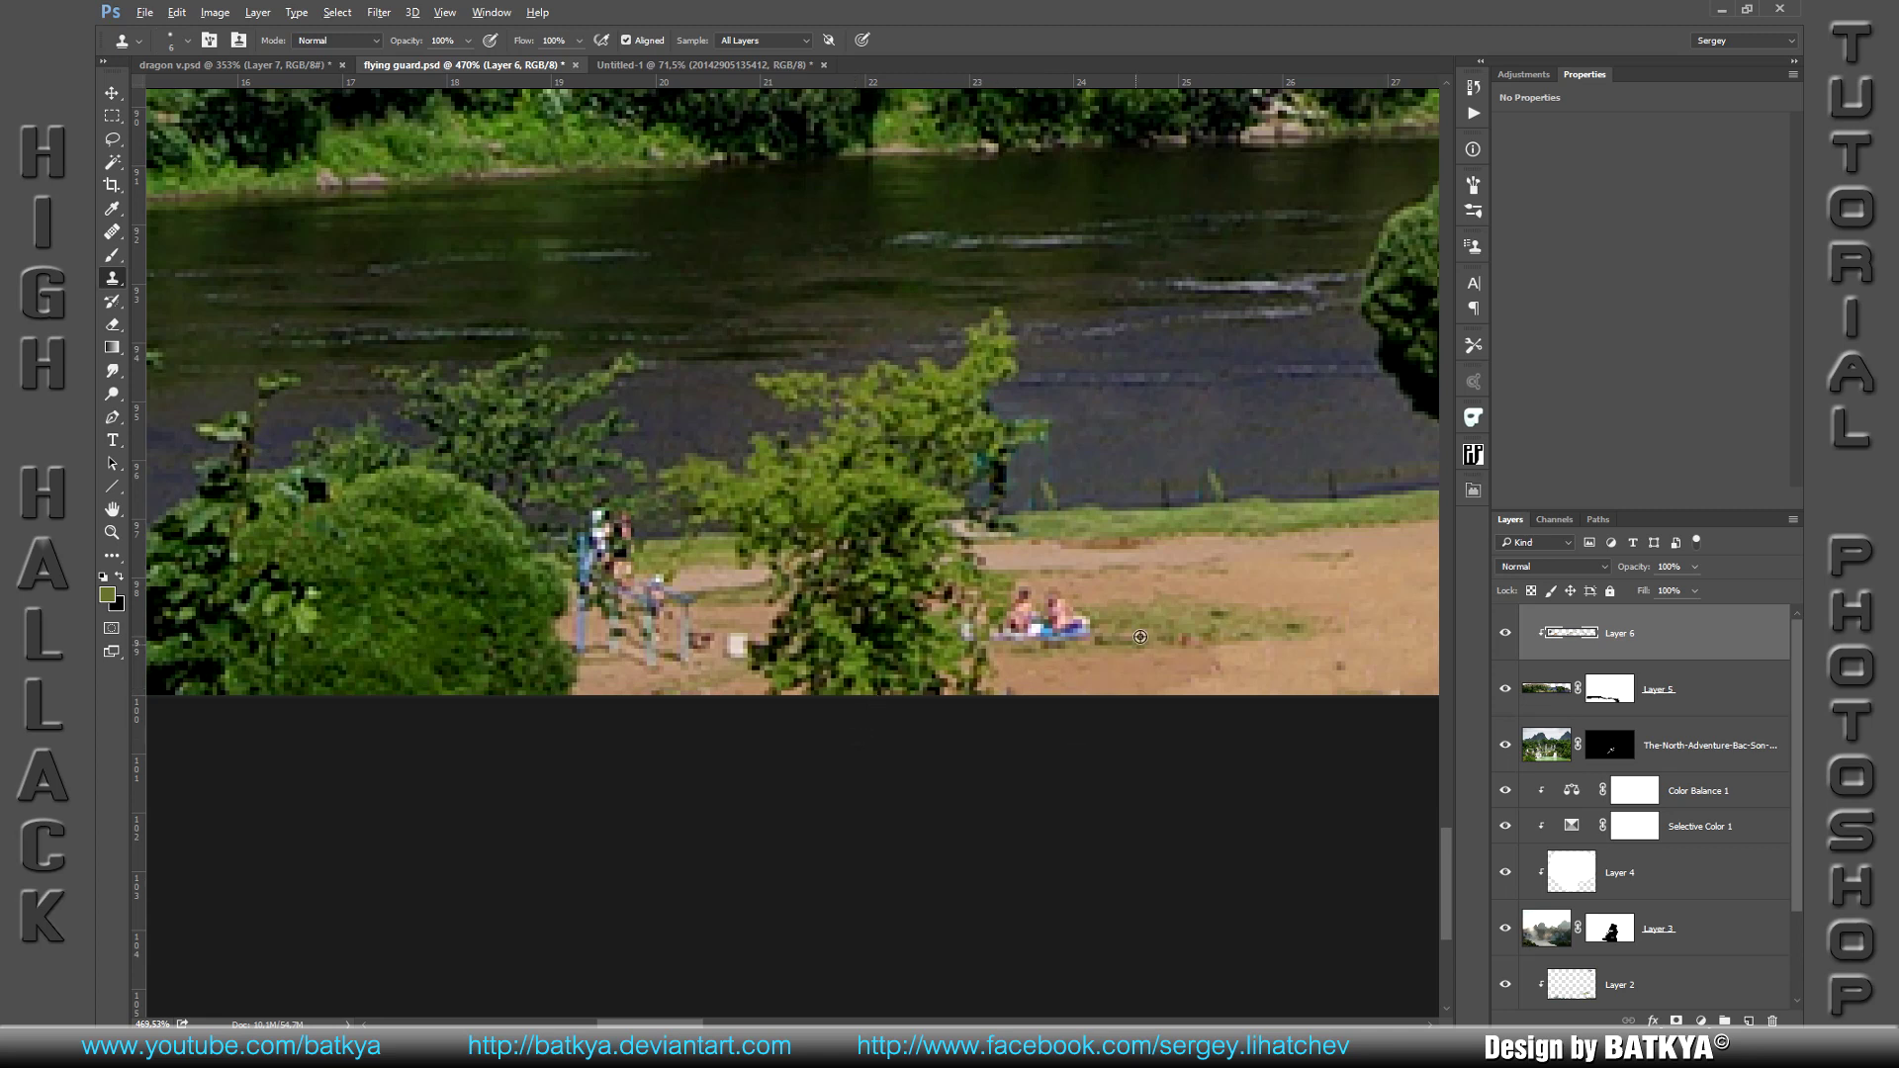
{"action": "mouse_move", "coordinate": [1102, 627]}
{"action": "left_mouse_down"}
{"action": "mouse_move", "coordinate": [1039, 609]}
{"action": "mouse_move", "coordinate": [1063, 624]}
{"action": "mouse_move", "coordinate": [1001, 633]}
{"action": "mouse_move", "coordinate": [998, 584]}
{"action": "mouse_move", "coordinate": [975, 618]}
{"action": "mouse_move", "coordinate": [1024, 603]}
{"action": "mouse_move", "coordinate": [996, 612]}
{"action": "left_mouse_up"}
Step: Clone ground over the standing figure by the bushes and the objects on the bank
{"action": "left_click_drag", "start_coordinate": [587, 368], "coordinate": [895, 373]}
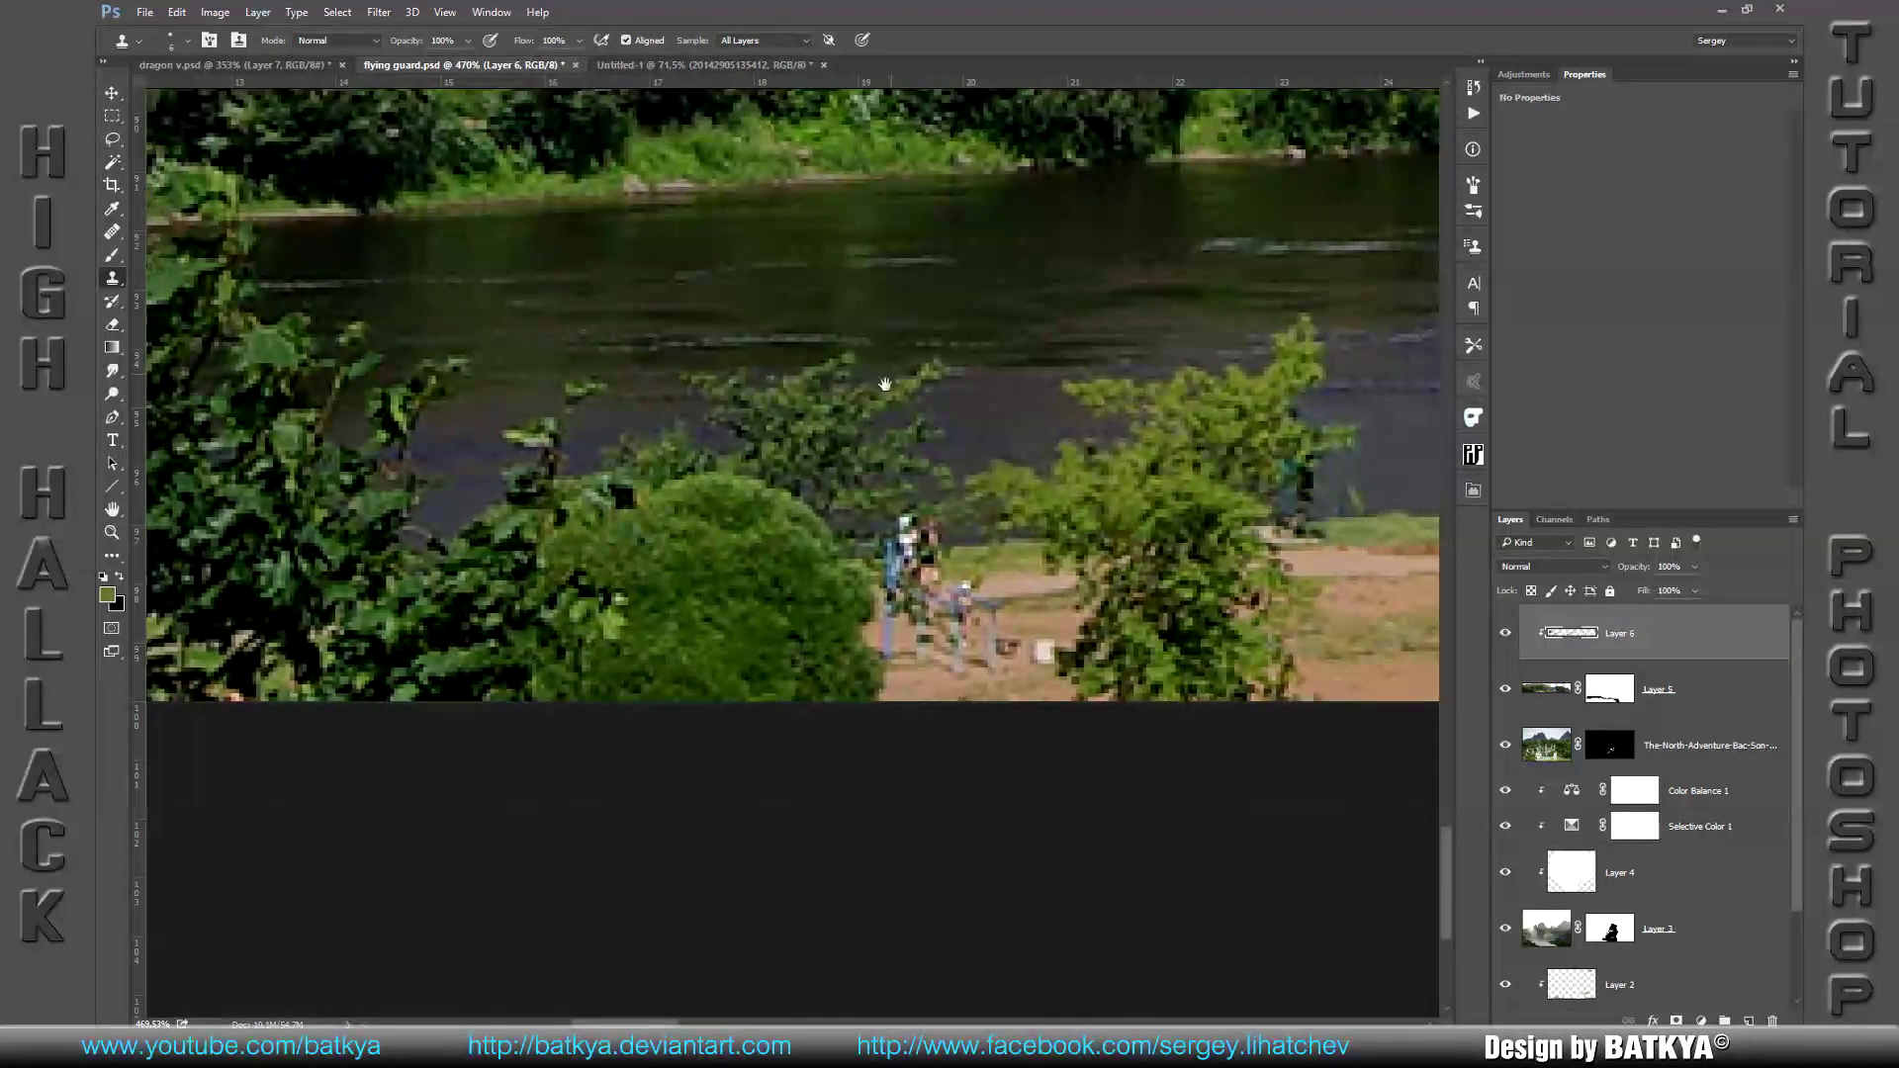
{"action": "mouse_move", "coordinate": [934, 563]}
{"action": "left_mouse_down"}
{"action": "mouse_move", "coordinate": [934, 534]}
{"action": "mouse_move", "coordinate": [896, 579]}
{"action": "mouse_move", "coordinate": [905, 522]}
{"action": "mouse_move", "coordinate": [937, 581]}
{"action": "mouse_move", "coordinate": [1028, 604]}
{"action": "mouse_move", "coordinate": [949, 621]}
{"action": "mouse_move", "coordinate": [931, 650]}
{"action": "mouse_move", "coordinate": [887, 611]}
{"action": "mouse_move", "coordinate": [886, 633]}
{"action": "mouse_move", "coordinate": [911, 640]}
{"action": "left_mouse_up"}
{"action": "left_click_drag", "start_coordinate": [989, 588], "coordinate": [934, 596]}
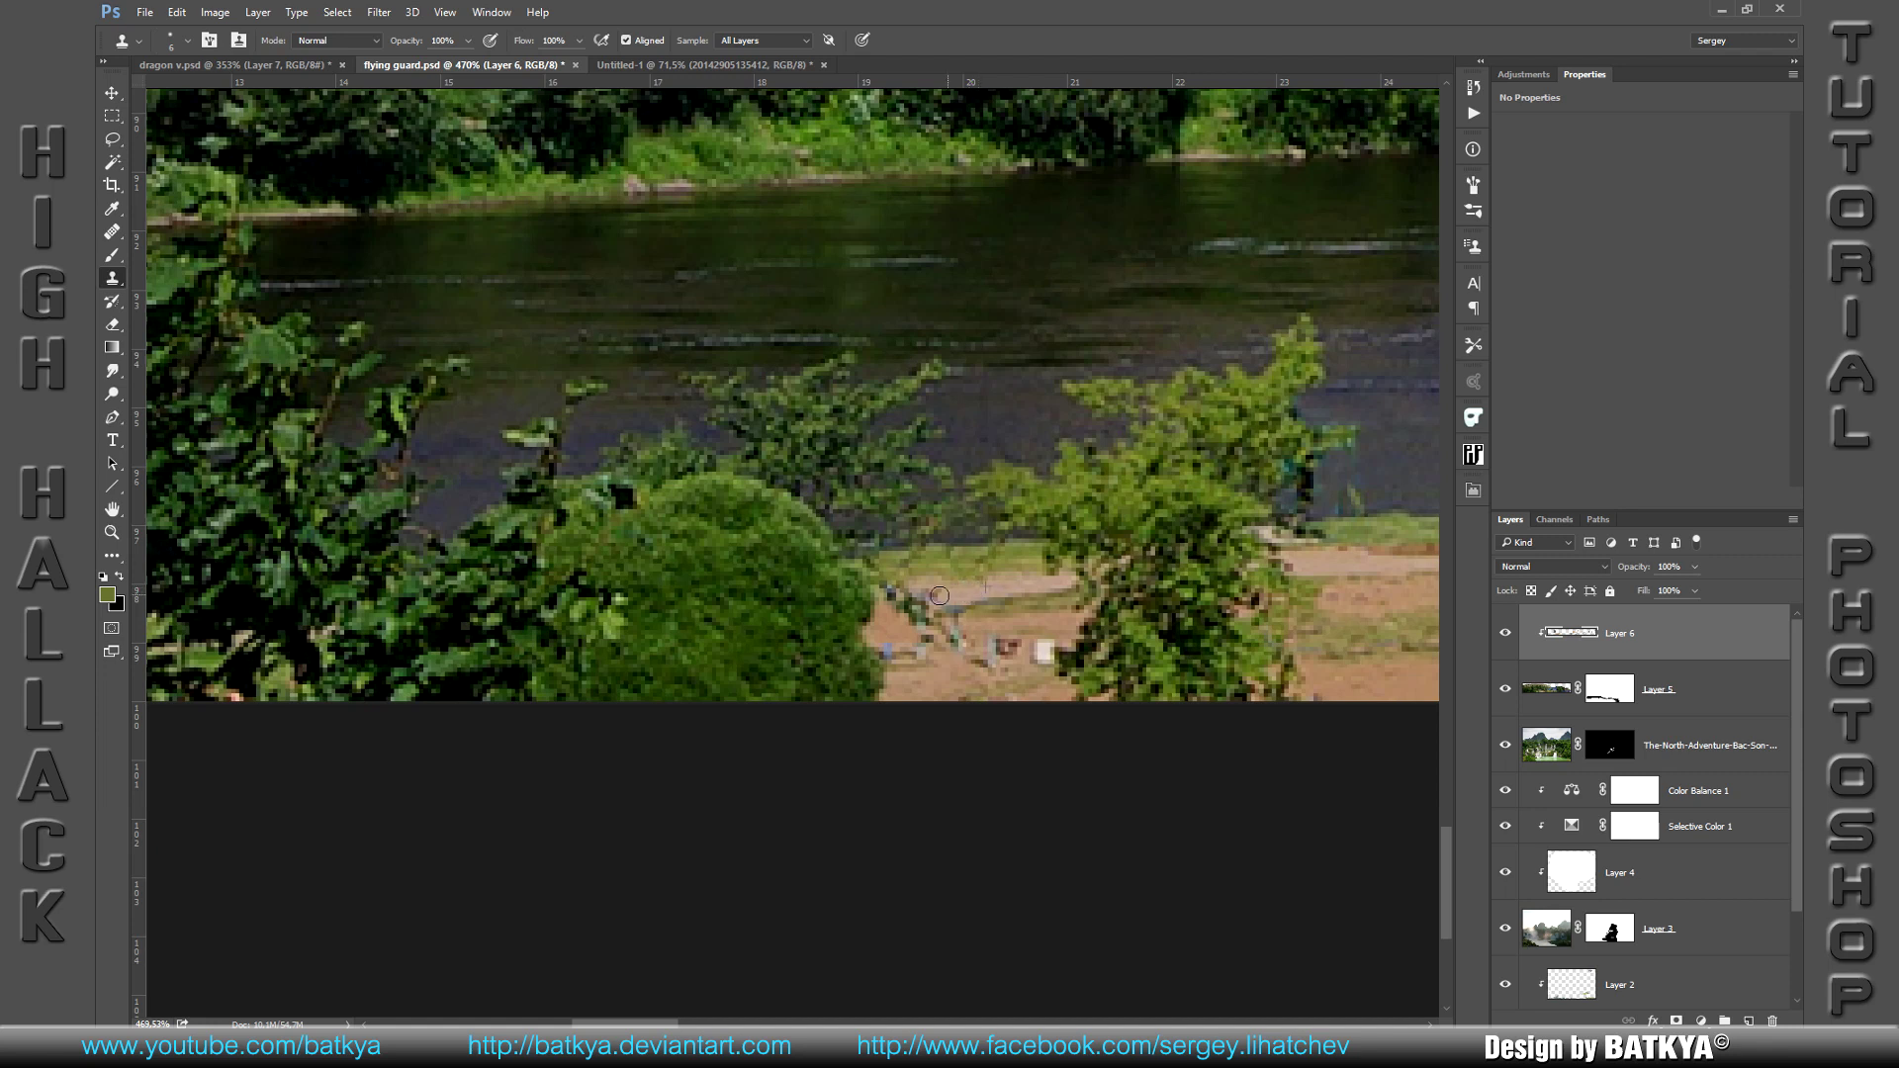
{"action": "mouse_move", "coordinate": [925, 667]}
{"action": "left_mouse_down"}
{"action": "mouse_move", "coordinate": [887, 649]}
{"action": "mouse_move", "coordinate": [911, 625]}
{"action": "left_mouse_up"}
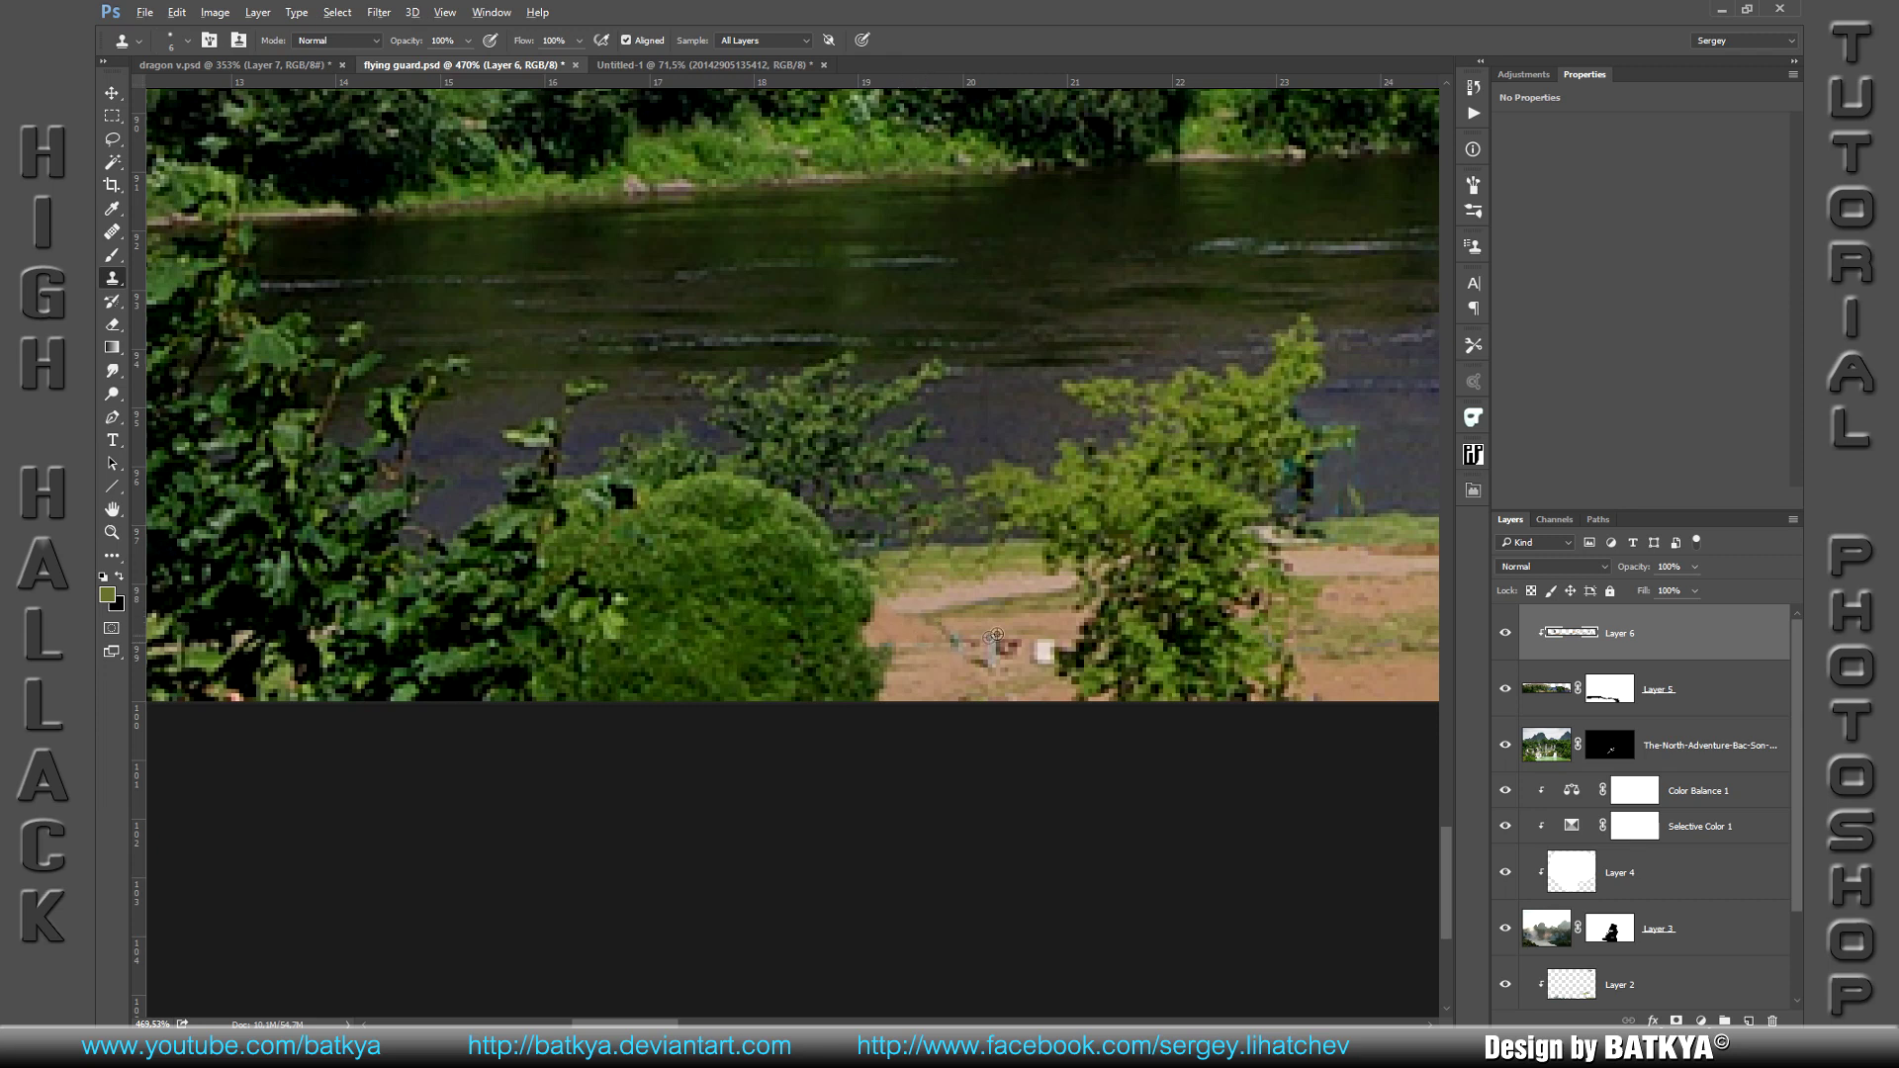
{"action": "left_click_drag", "start_coordinate": [999, 647], "coordinate": [1033, 647]}
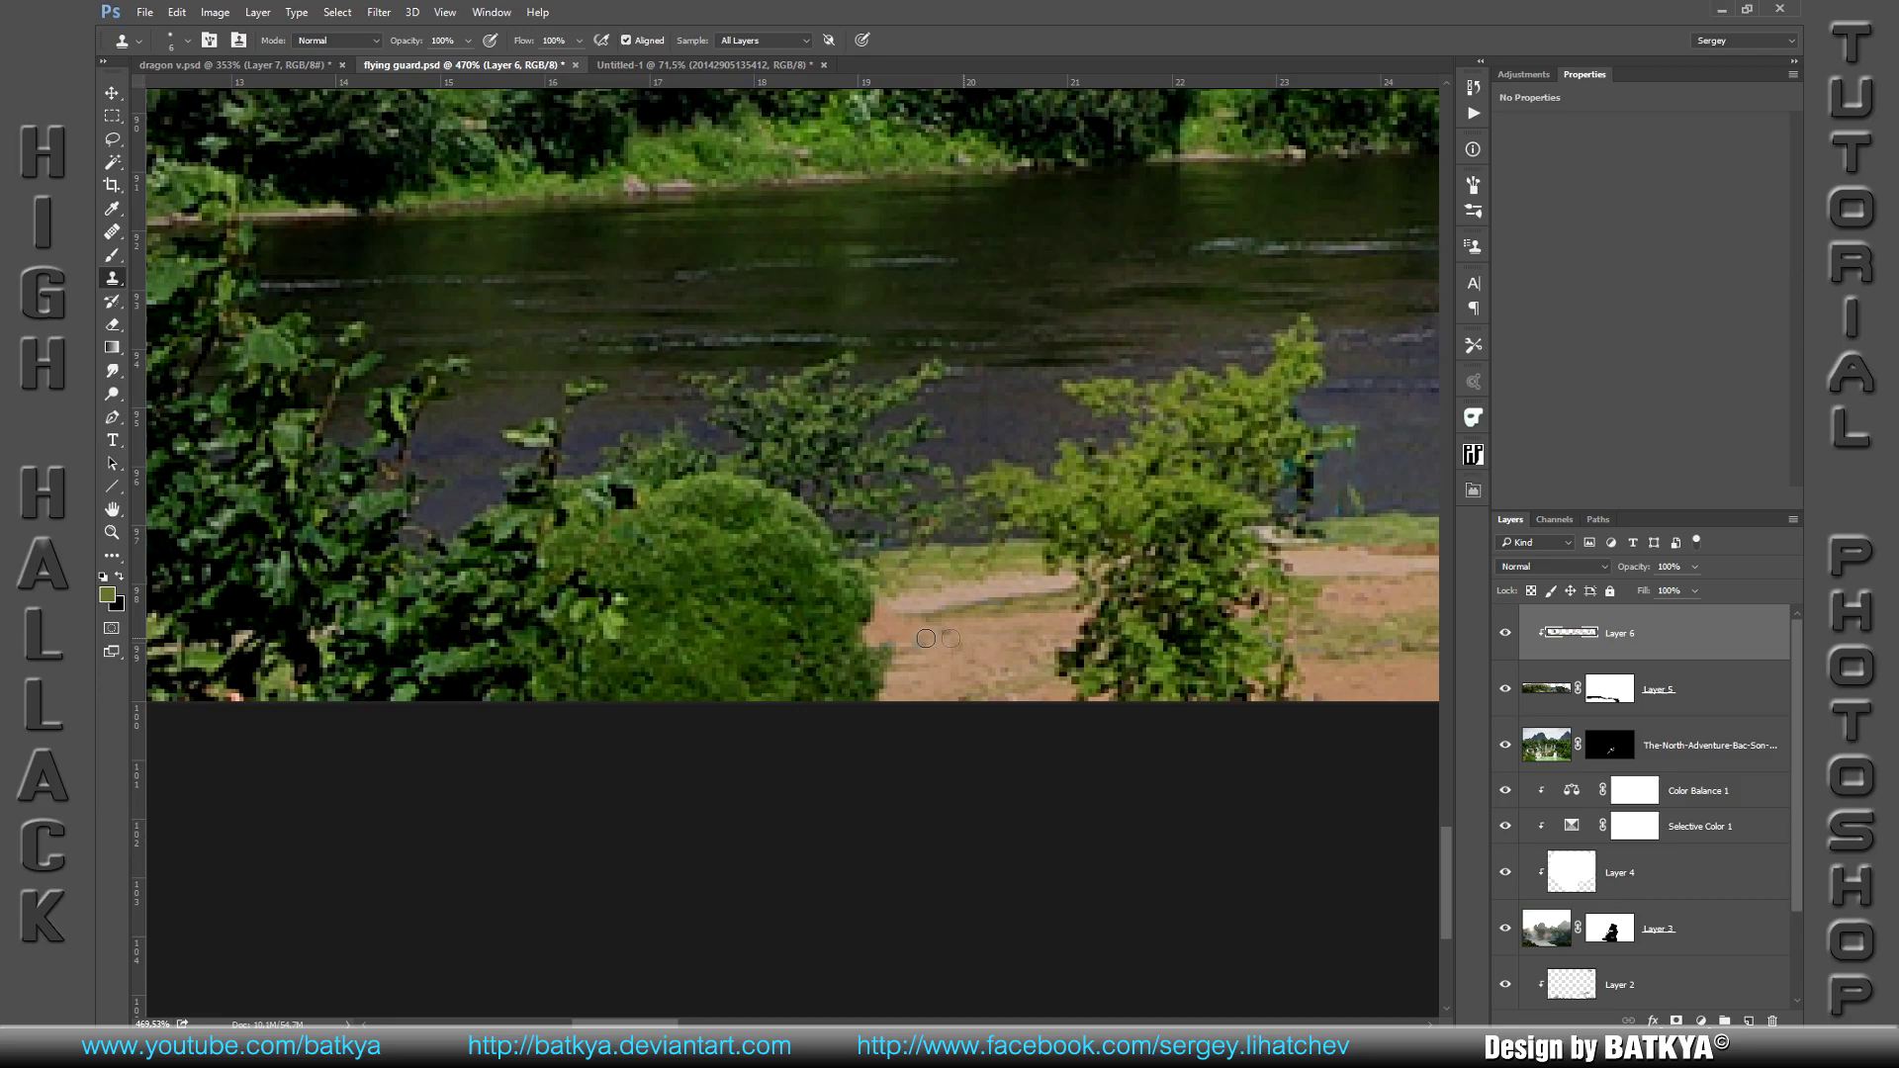
{"action": "scroll", "coordinate": [950, 640], "scroll_direction": "down", "scroll_amount": 5}
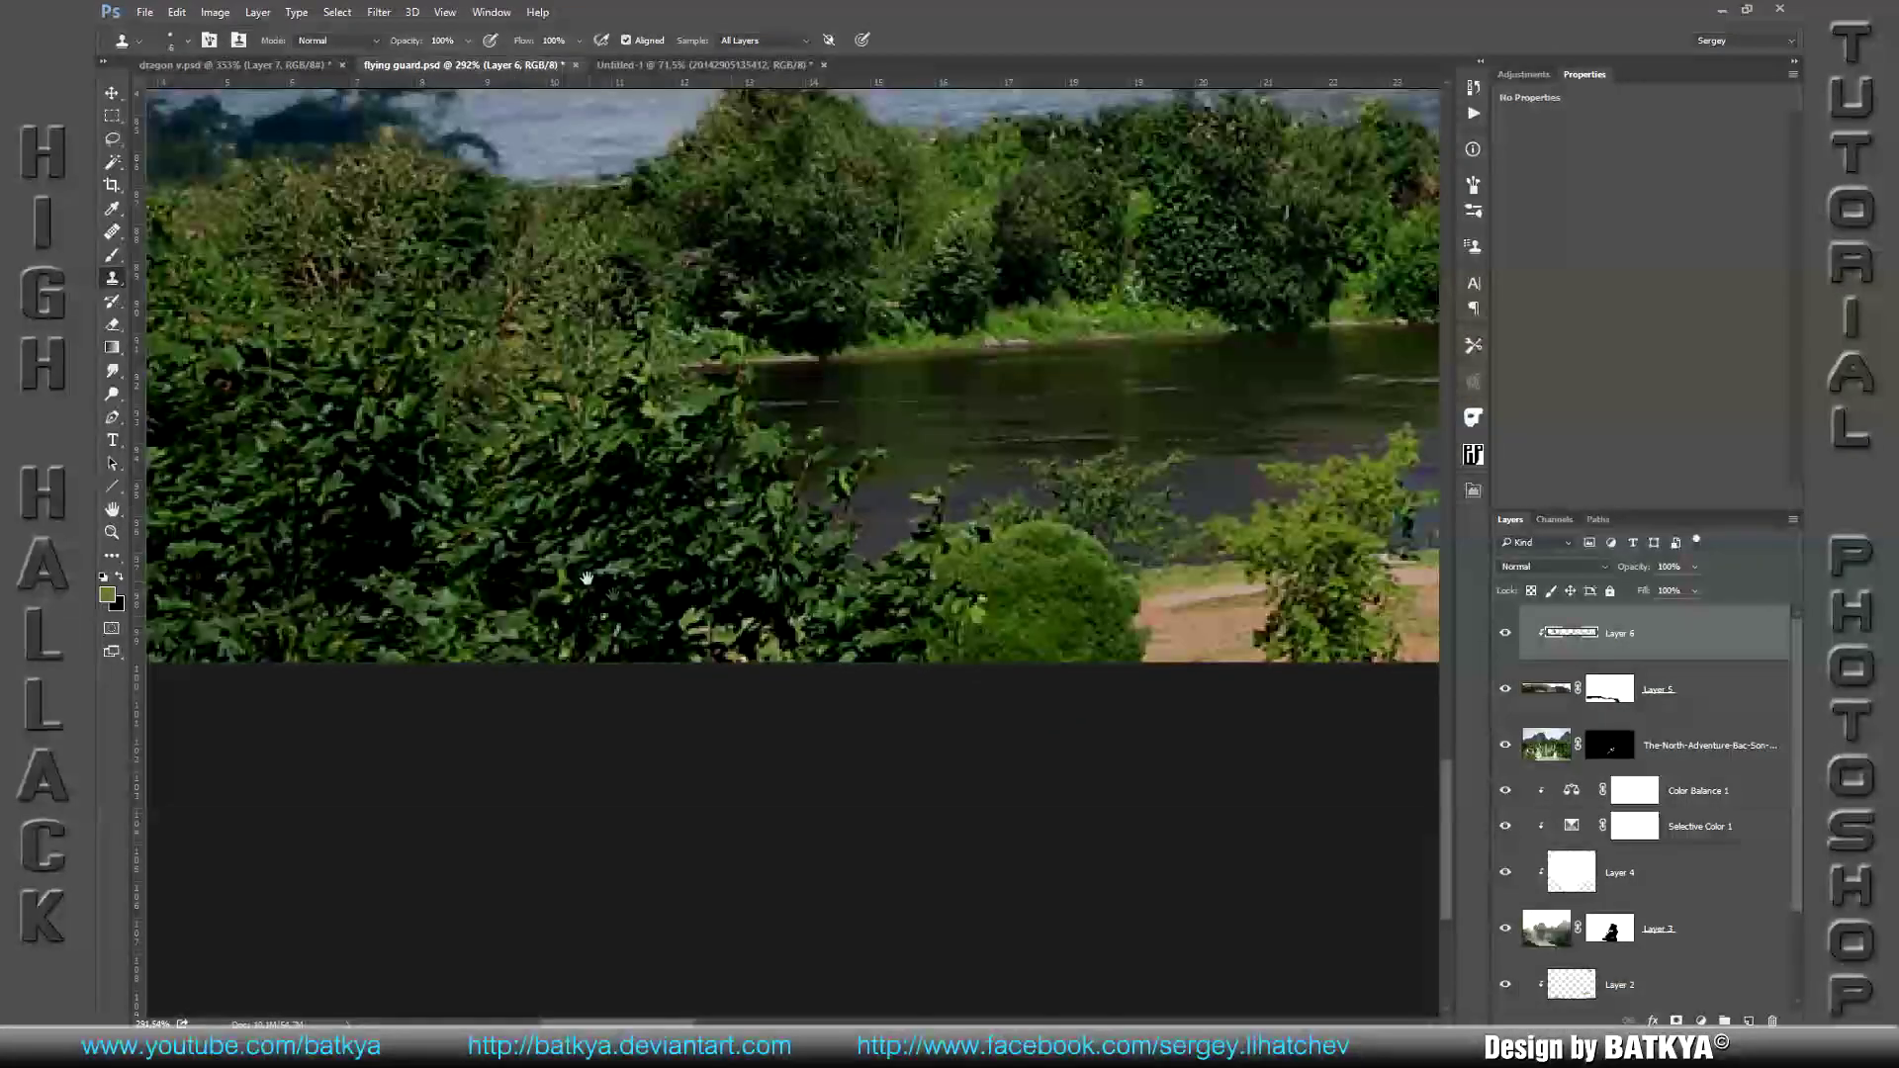
Step: Add Layer 7 above Layer 6 in Multiply blend mode at 74% opacity
{"action": "left_click_drag", "start_coordinate": [587, 577], "coordinate": [799, 633]}
{"action": "left_click_drag", "start_coordinate": [1088, 593], "coordinate": [673, 583]}
{"action": "mouse_move", "coordinate": [1088, 584]}
{"action": "left_mouse_down"}
{"action": "mouse_move", "coordinate": [689, 582]}
{"action": "mouse_move", "coordinate": [920, 584]}
{"action": "left_mouse_up"}
{"action": "mouse_move", "coordinate": [1157, 564]}
{"action": "left_mouse_down"}
{"action": "mouse_move", "coordinate": [841, 587]}
{"action": "mouse_move", "coordinate": [1098, 584]}
{"action": "left_mouse_up"}
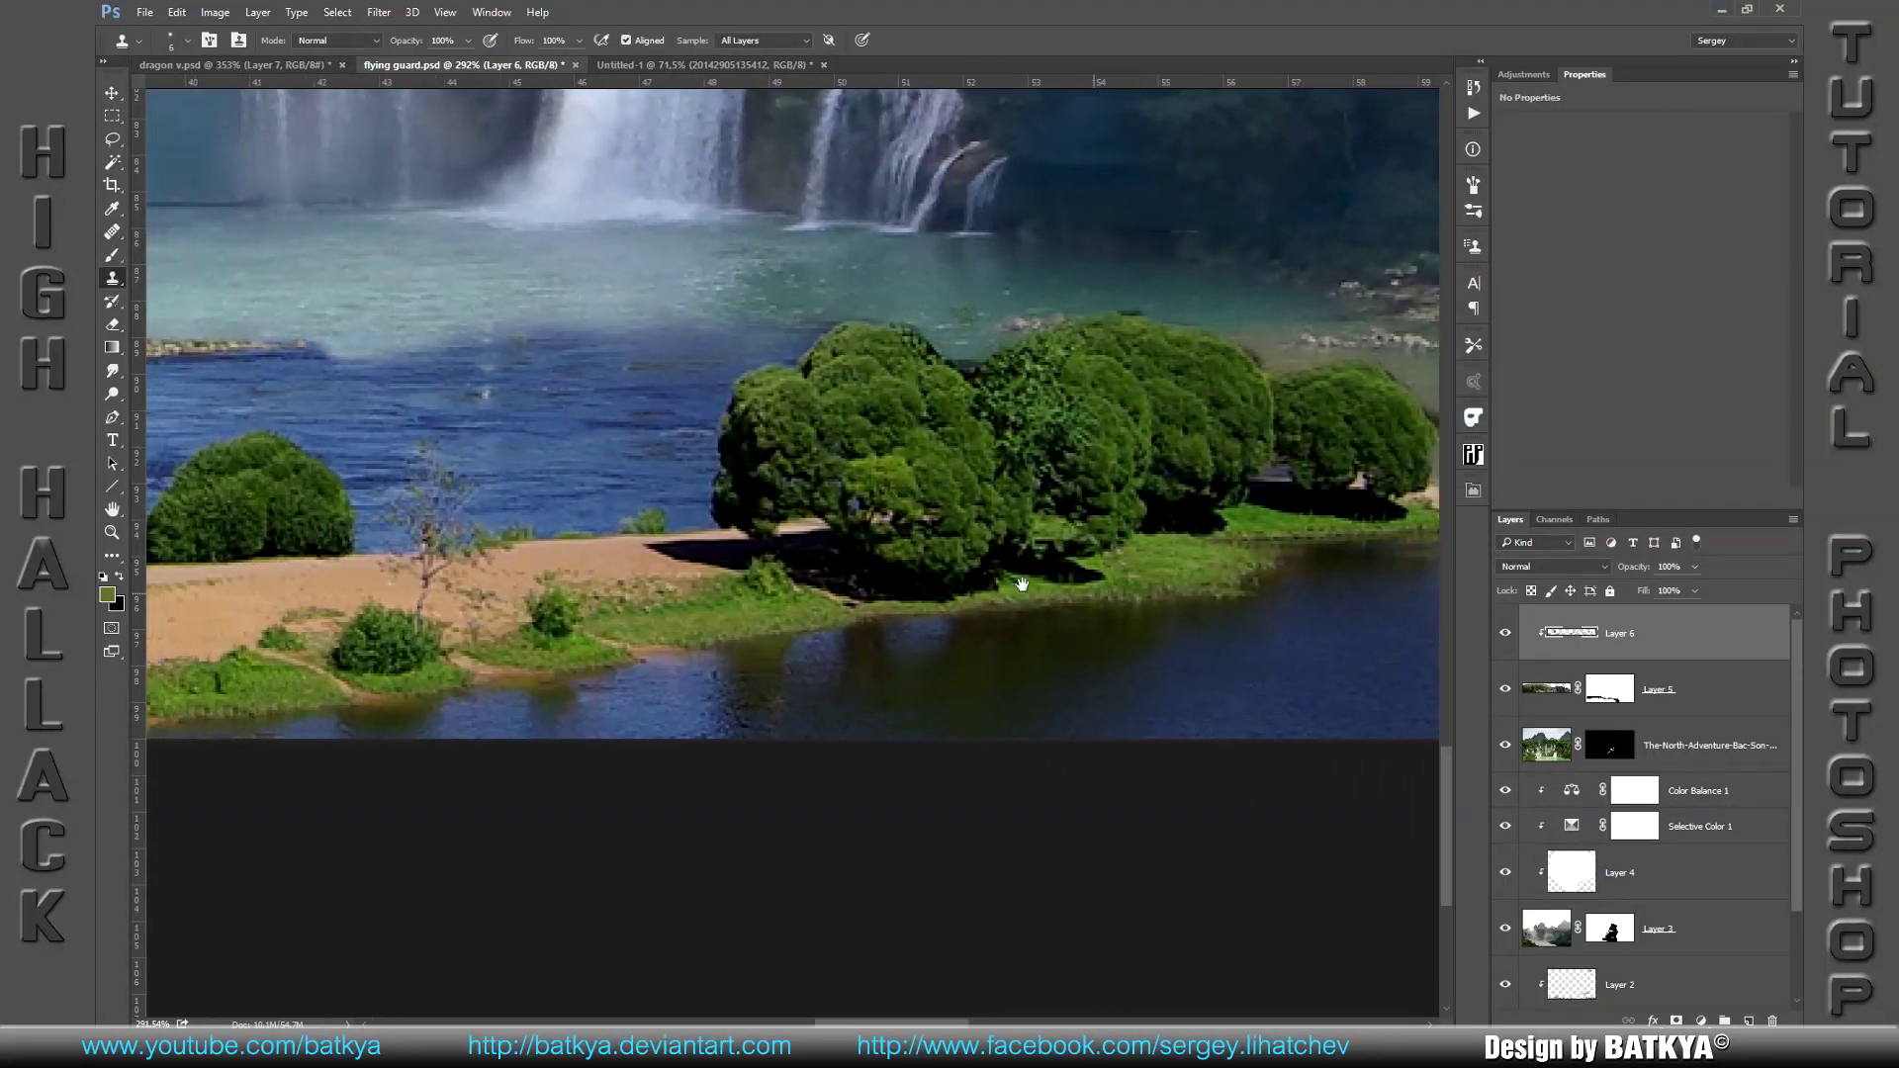
{"action": "left_click_drag", "start_coordinate": [777, 580], "coordinate": [1134, 579]}
{"action": "scroll", "coordinate": [890, 613], "scroll_direction": "down", "scroll_amount": 1}
{"action": "scroll", "coordinate": [880, 623], "scroll_direction": "down", "scroll_amount": 2}
{"action": "scroll", "coordinate": [875, 626], "scroll_direction": "down", "scroll_amount": 2}
{"action": "scroll", "coordinate": [875, 626], "scroll_direction": "down", "scroll_amount": 2}
{"action": "scroll", "coordinate": [876, 626], "scroll_direction": "up", "scroll_amount": 2}
{"action": "scroll", "coordinate": [875, 626], "scroll_direction": "left", "scroll_amount": 2}
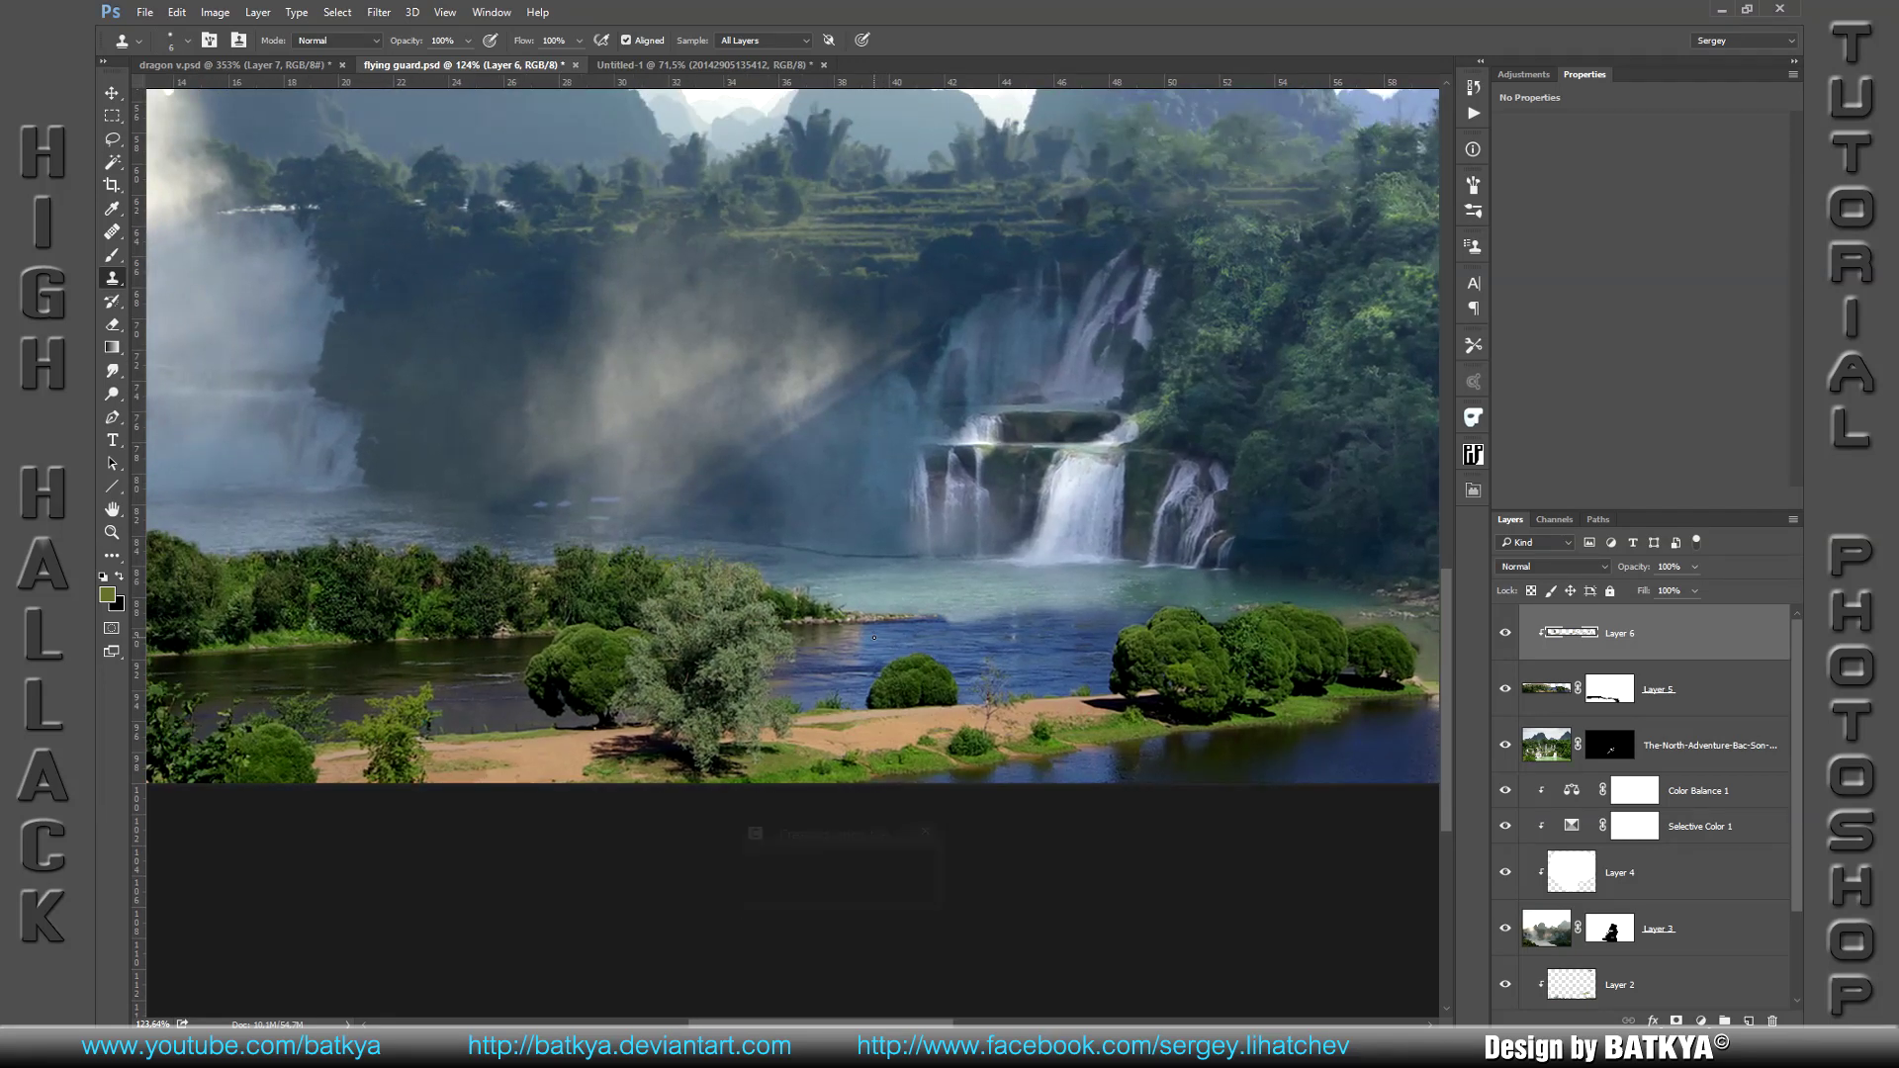
{"action": "left_click", "coordinate": [1748, 1020]}
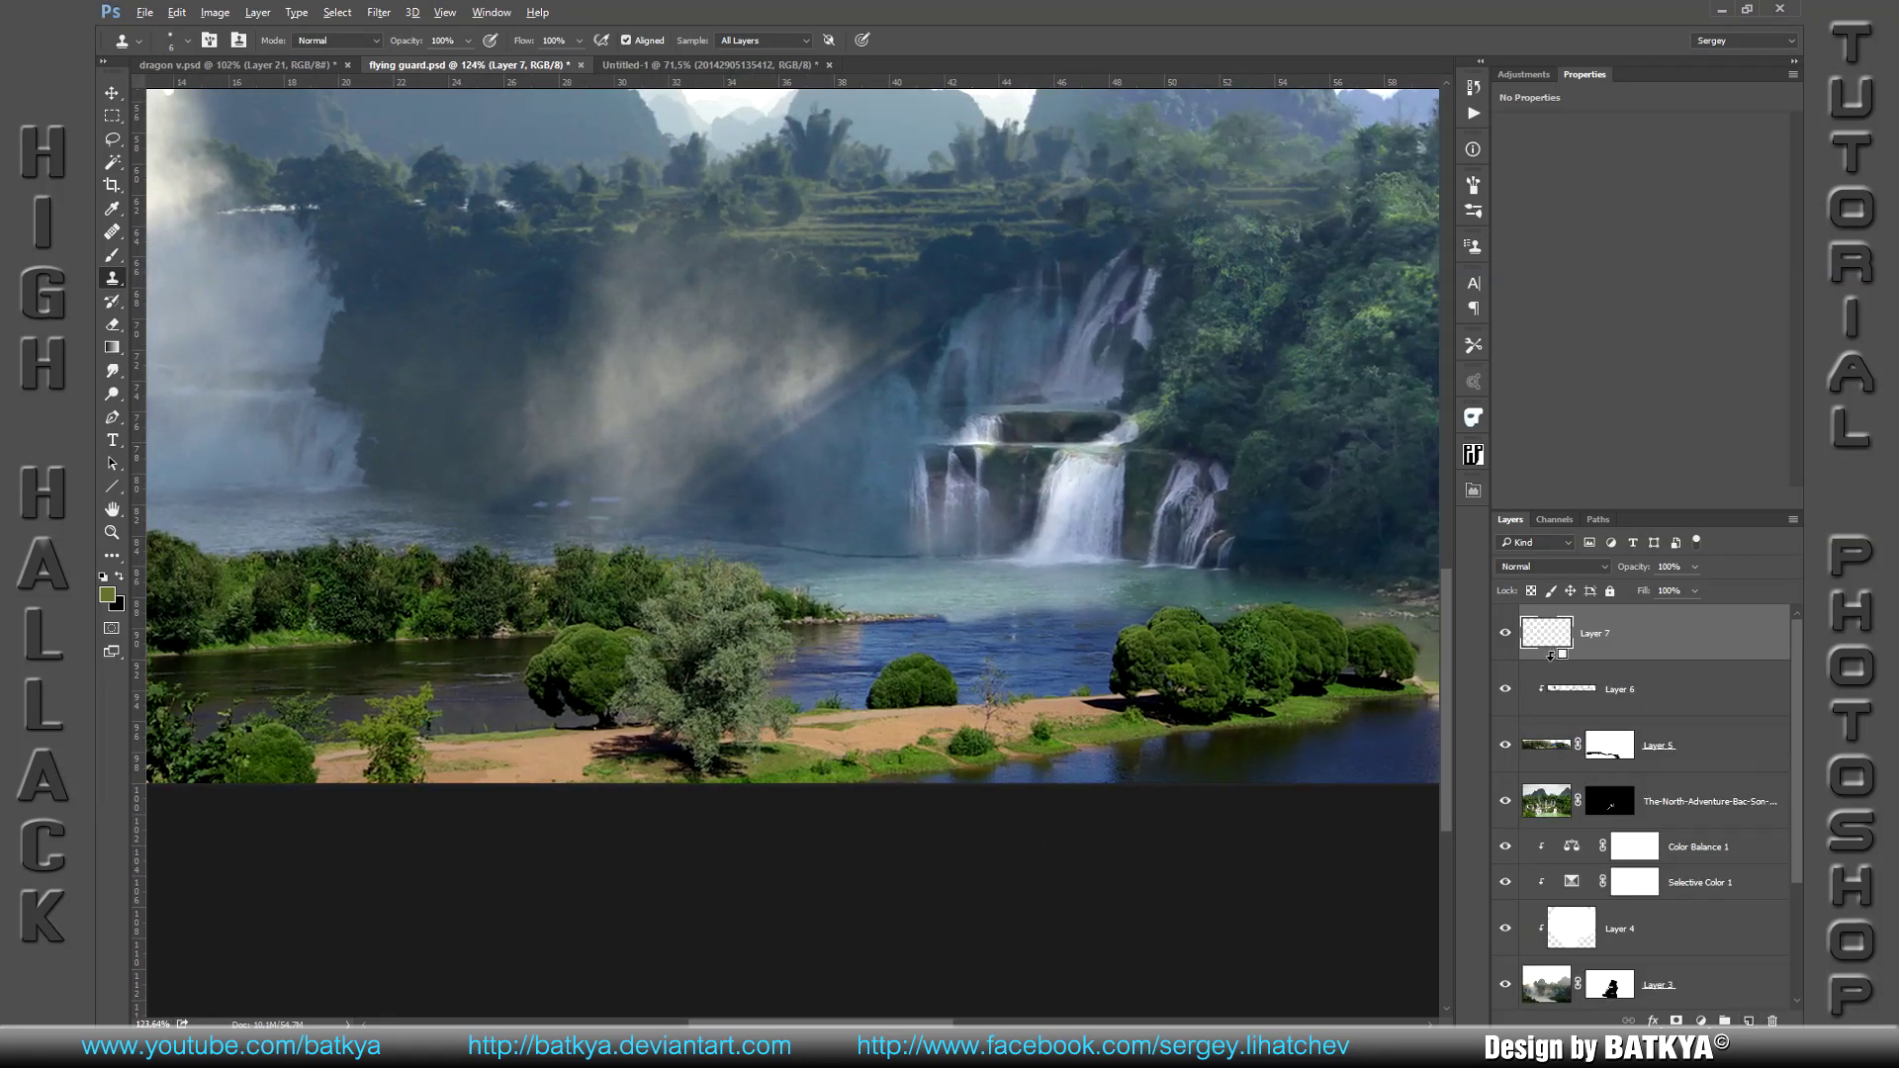
{"action": "left_click", "coordinate": [1549, 567]}
{"action": "left_click", "coordinate": [1558, 625]}
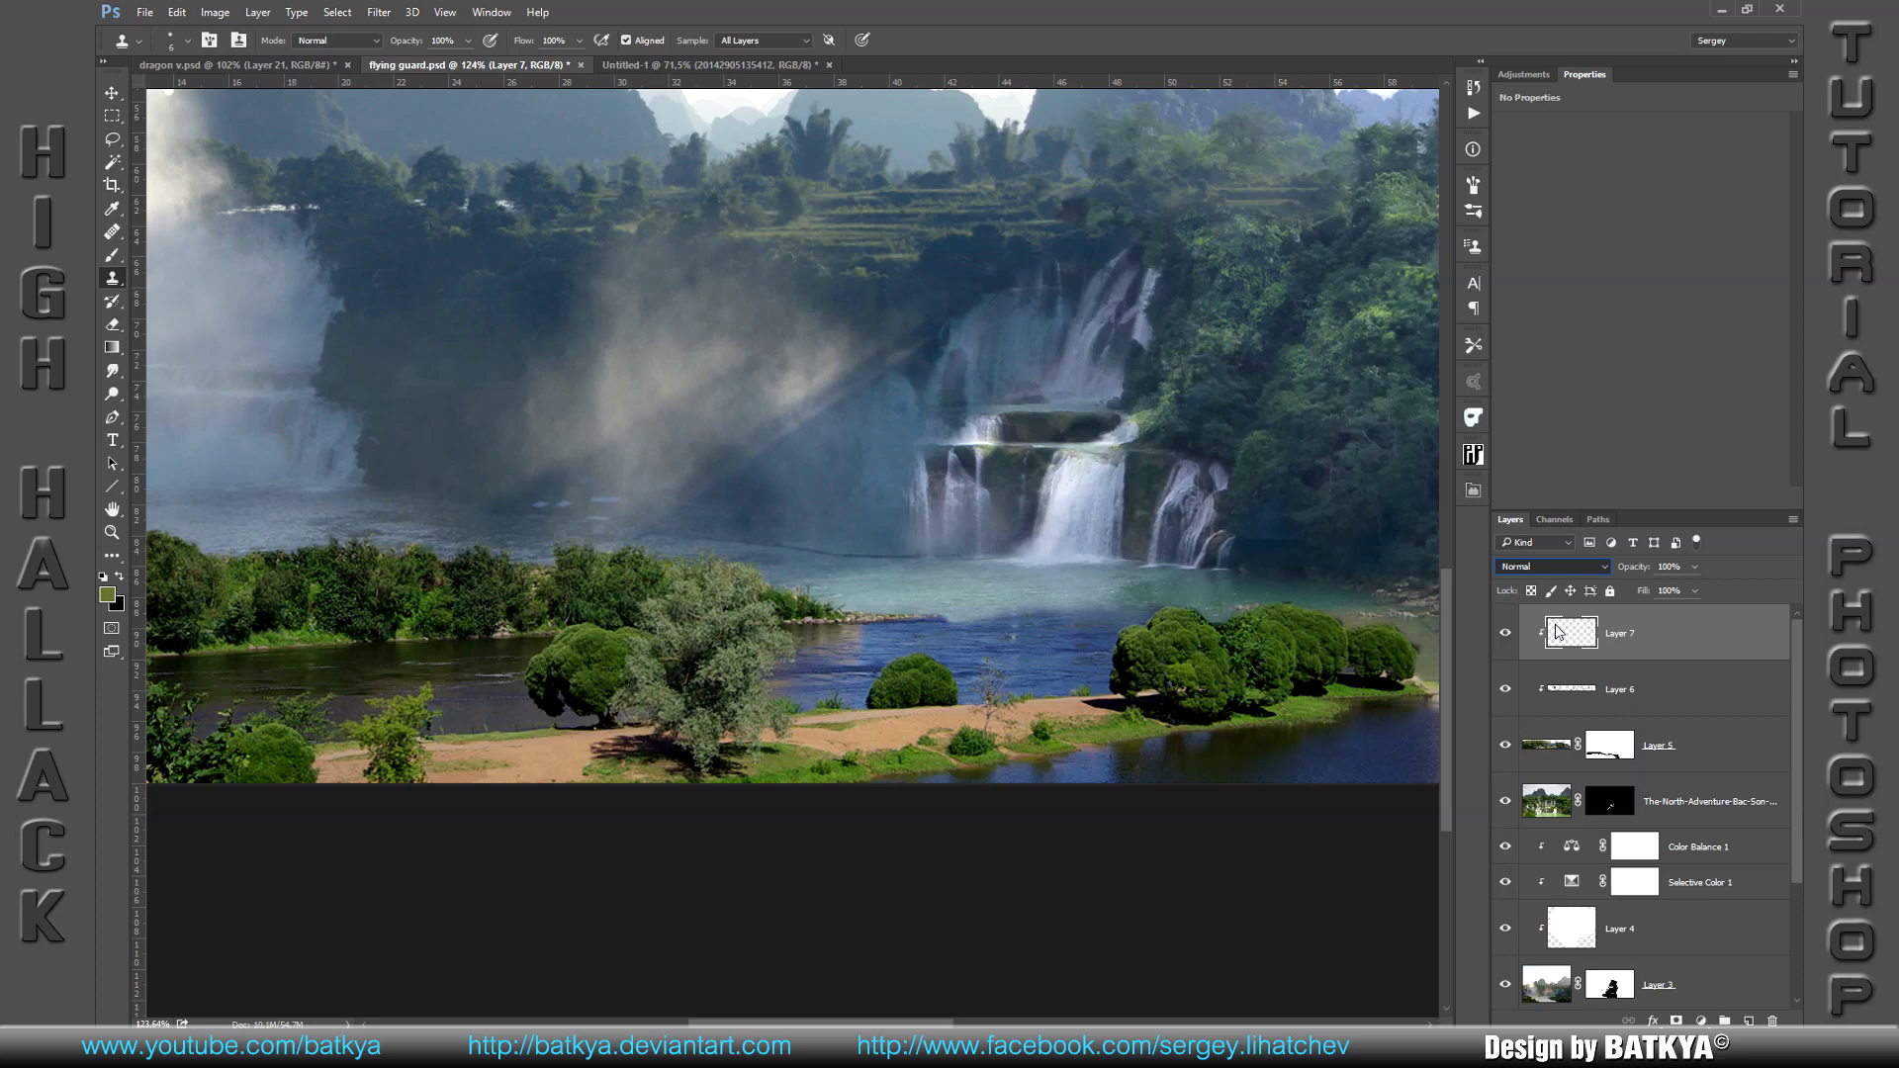
{"action": "left_click_drag", "start_coordinate": [1637, 572], "coordinate": [1621, 574]}
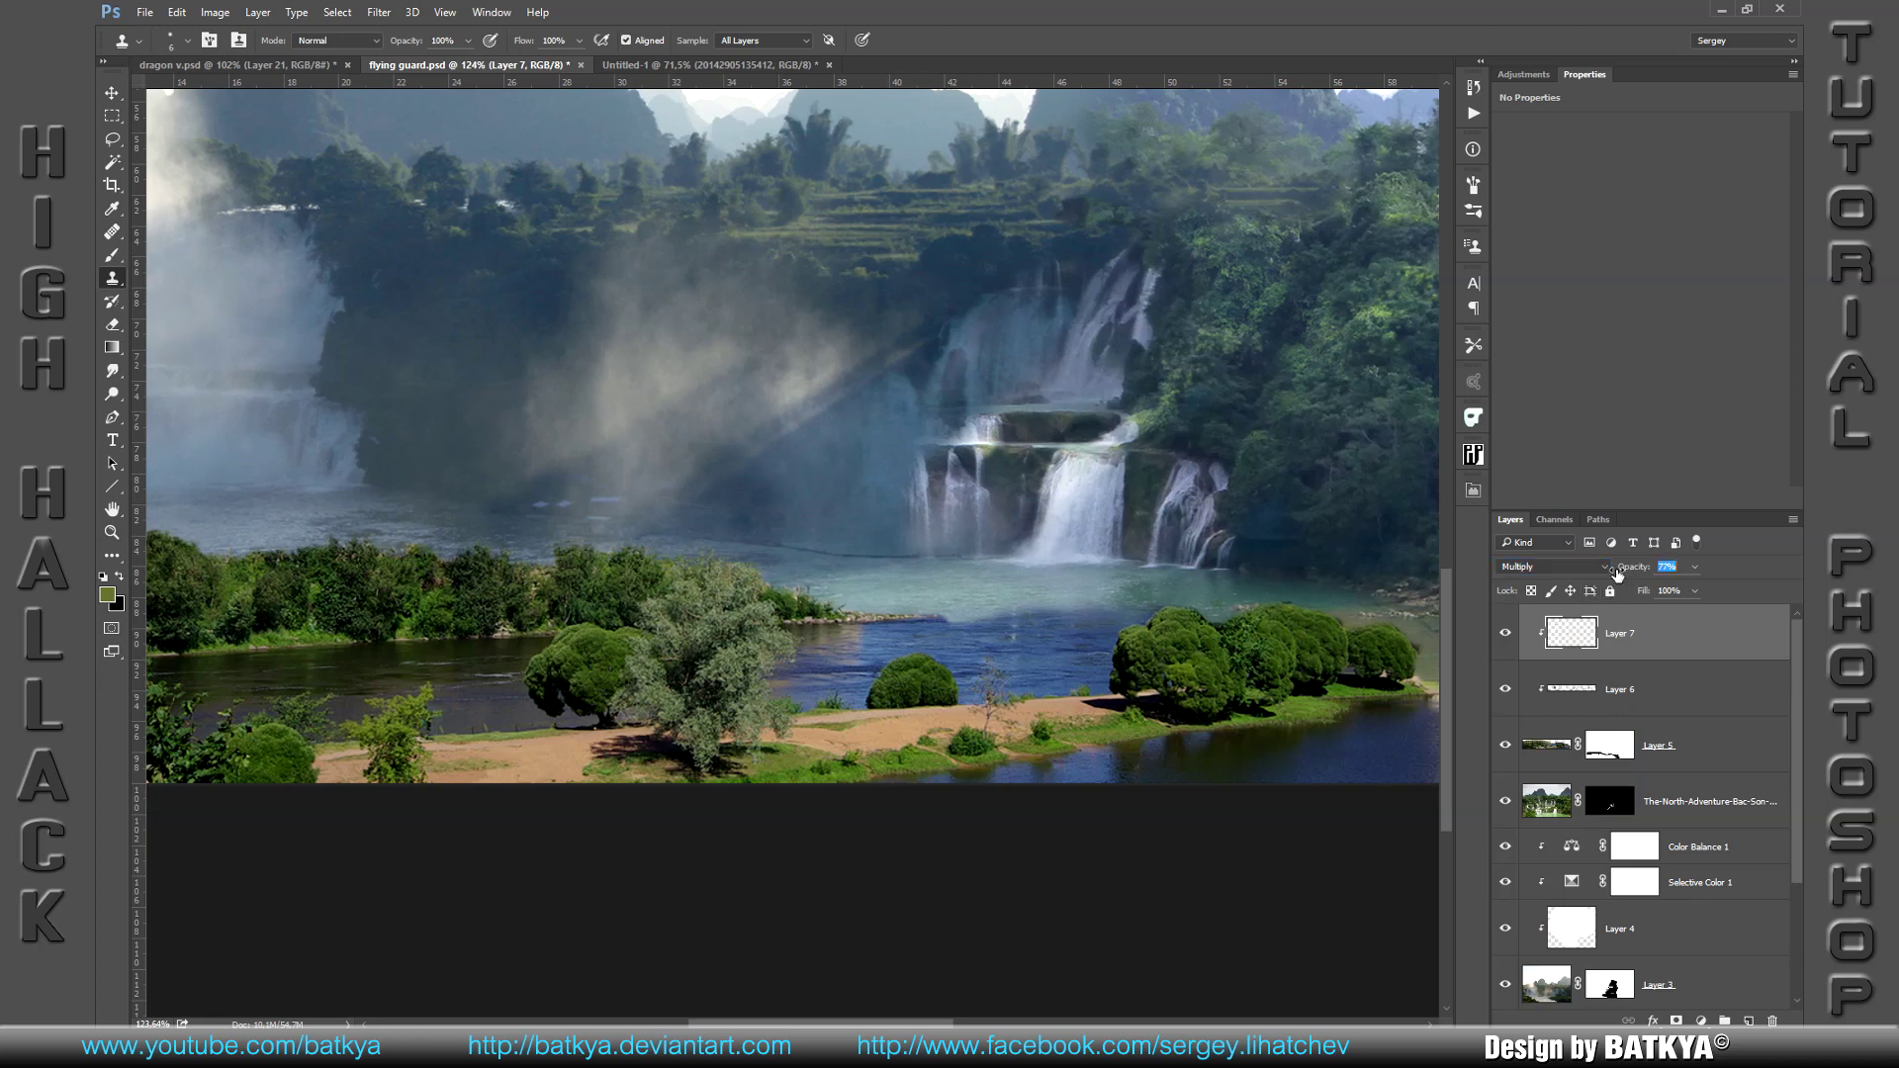
Step: Choose a new brush preset and clone darker strokes onto Layer 7 over the island bushes
{"action": "right_click", "coordinate": [751, 492]}
{"action": "scroll", "coordinate": [989, 742], "scroll_direction": "down", "scroll_amount": 3}
{"action": "double_click", "coordinate": [879, 783]}
{"action": "key", "text": "x"}
{"action": "mouse_move", "coordinate": [1147, 663]}
{"action": "left_mouse_down"}
{"action": "mouse_move", "coordinate": [1216, 704]}
{"action": "mouse_move", "coordinate": [1150, 673]}
{"action": "mouse_move", "coordinate": [1271, 687]}
{"action": "mouse_move", "coordinate": [1251, 650]}
{"action": "left_mouse_up"}
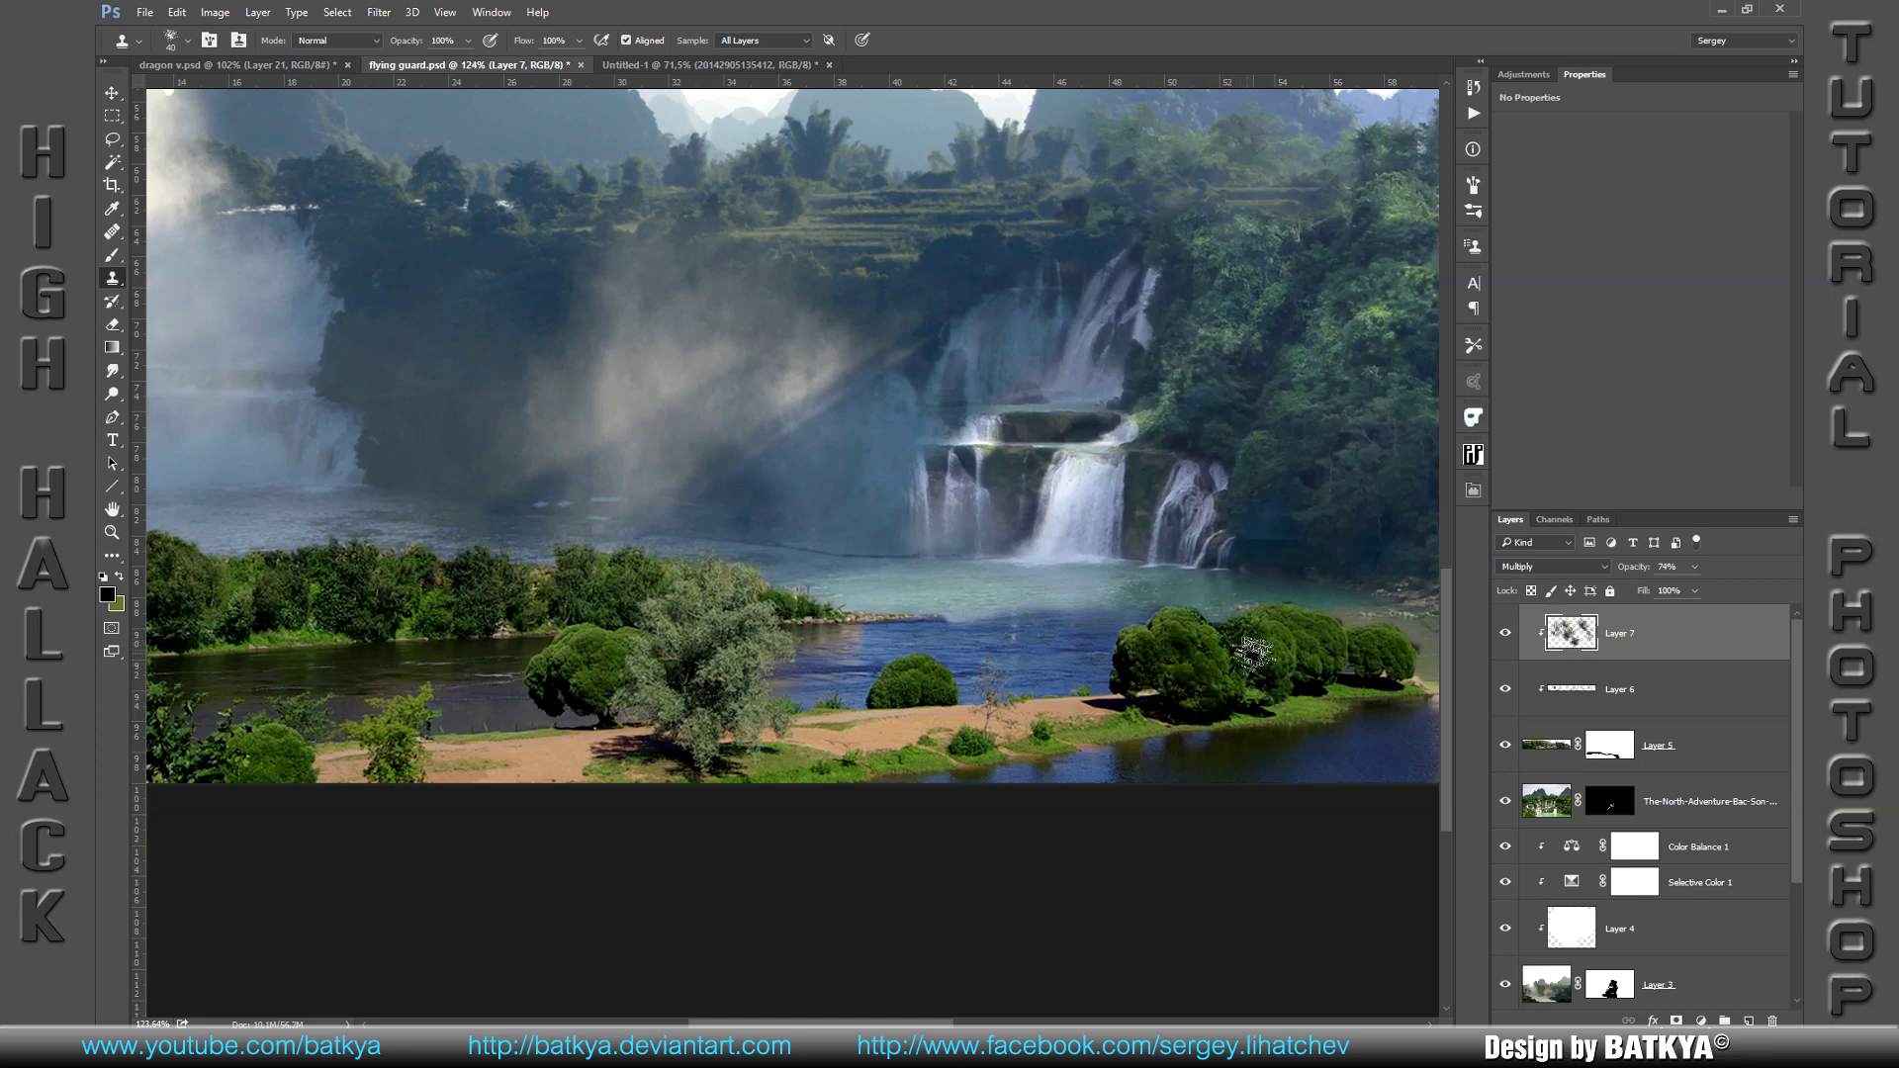
{"action": "key", "text": "bracketleft"}
{"action": "key", "text": "bracketleft"}
Step: Clone over the right-hand trees and whitish shore patch, raising Layer 7 opacity to 87%
{"action": "left_click_drag", "start_coordinate": [1307, 629], "coordinate": [1318, 667]}
{"action": "left_click_drag", "start_coordinate": [1110, 722], "coordinate": [1138, 727]}
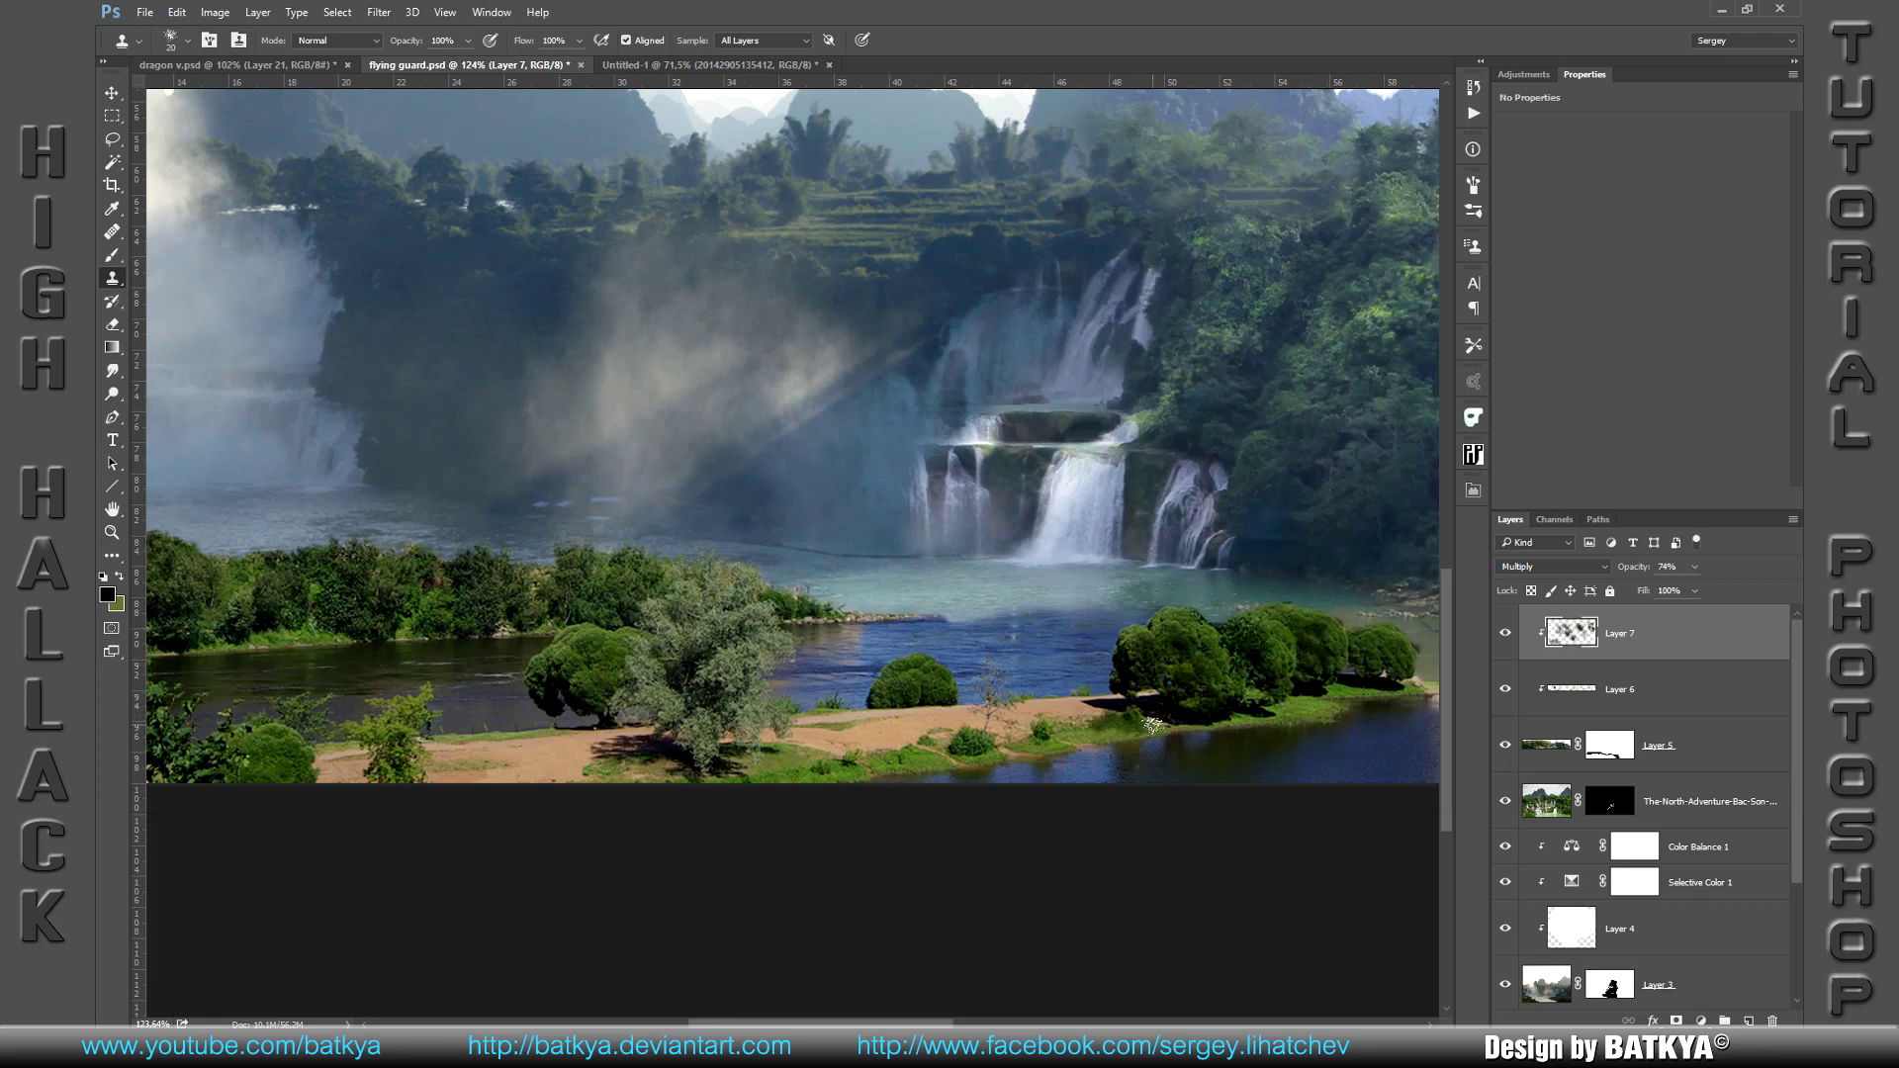
{"action": "left_click_drag", "start_coordinate": [1628, 571], "coordinate": [1634, 571]}
{"action": "left_click_drag", "start_coordinate": [1121, 723], "coordinate": [1164, 721]}
Step: Clone texture over the small bush and grass edge with 35 then 25 px brushes
{"action": "key", "text": "bracketright"}
{"action": "key", "text": "bracketright"}
{"action": "key", "text": "bracketright"}
{"action": "key", "text": "bracketright"}
{"action": "key", "text": "bracketright"}
{"action": "left_click", "coordinate": [909, 704]}
{"action": "key", "text": "bracketleft"}
{"action": "key", "text": "bracketleft"}
{"action": "left_click_drag", "start_coordinate": [963, 737], "coordinate": [956, 749]}
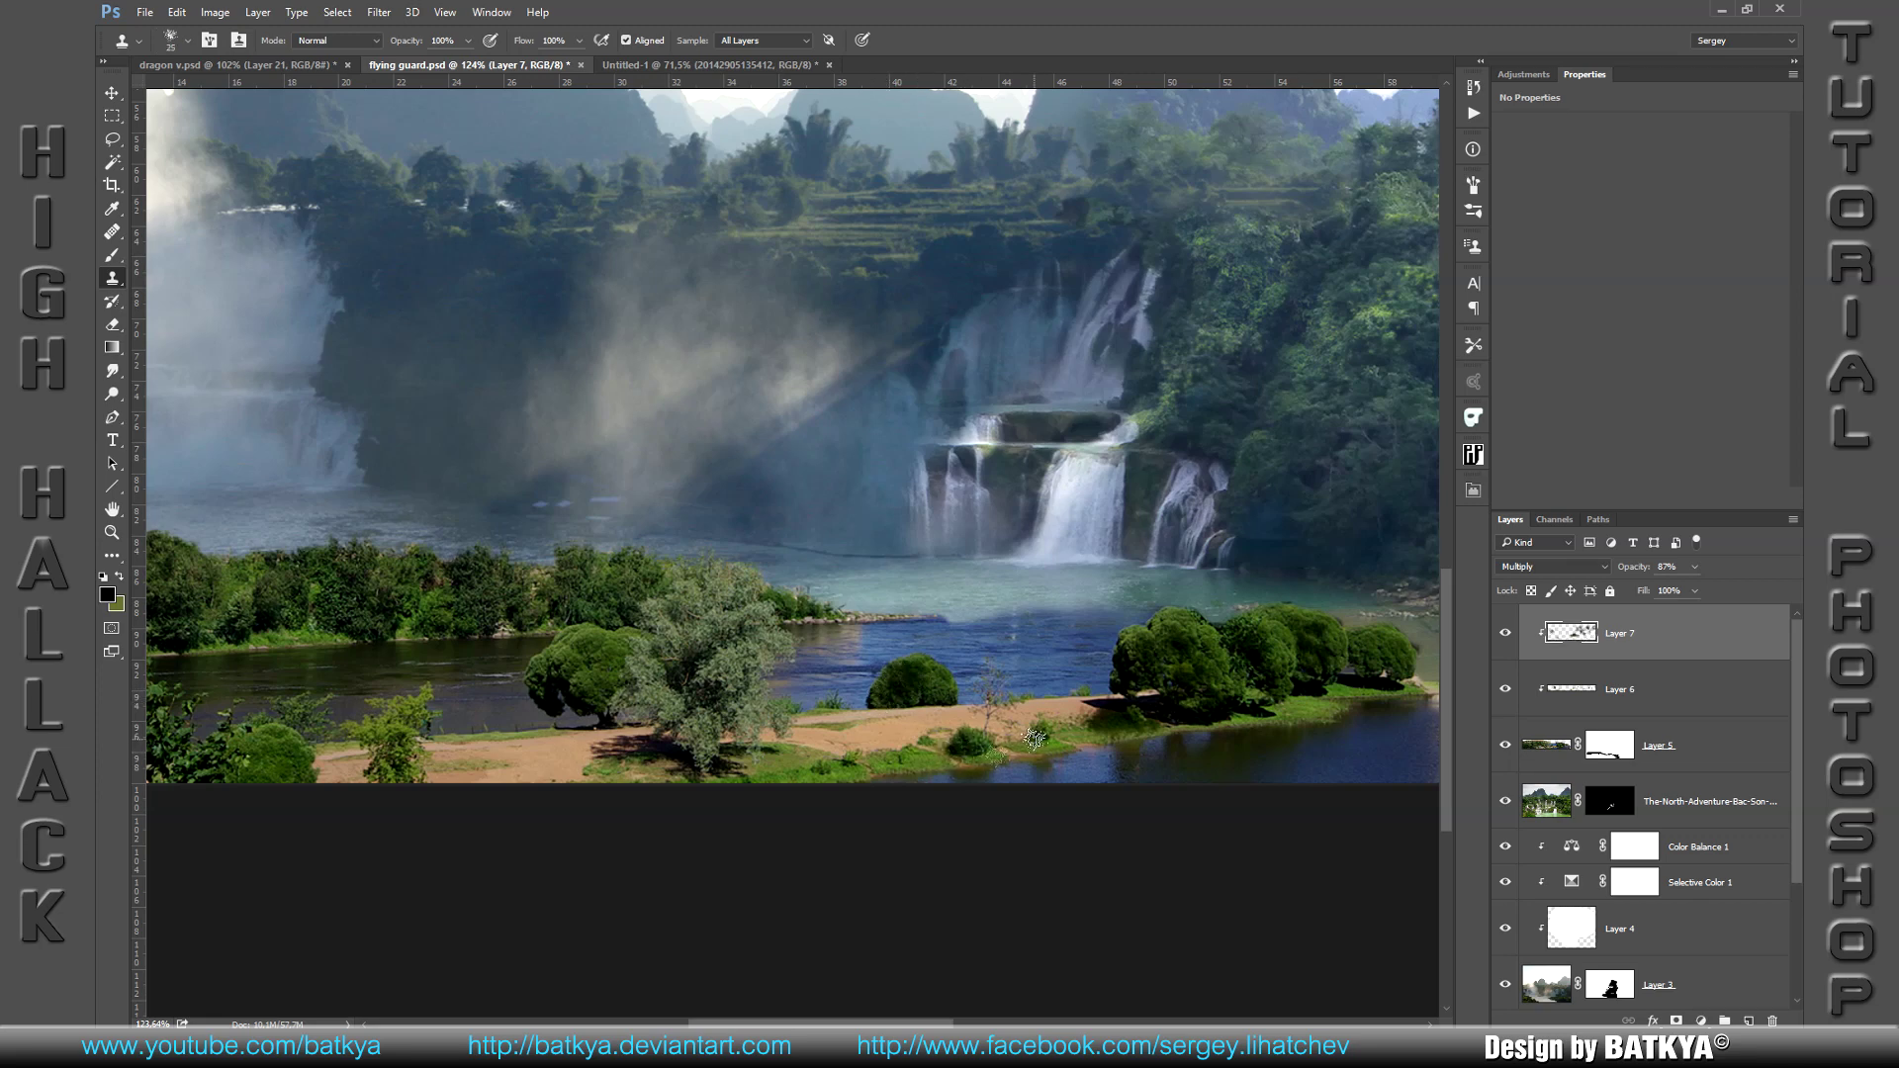
{"action": "left_click_drag", "start_coordinate": [856, 769], "coordinate": [826, 773]}
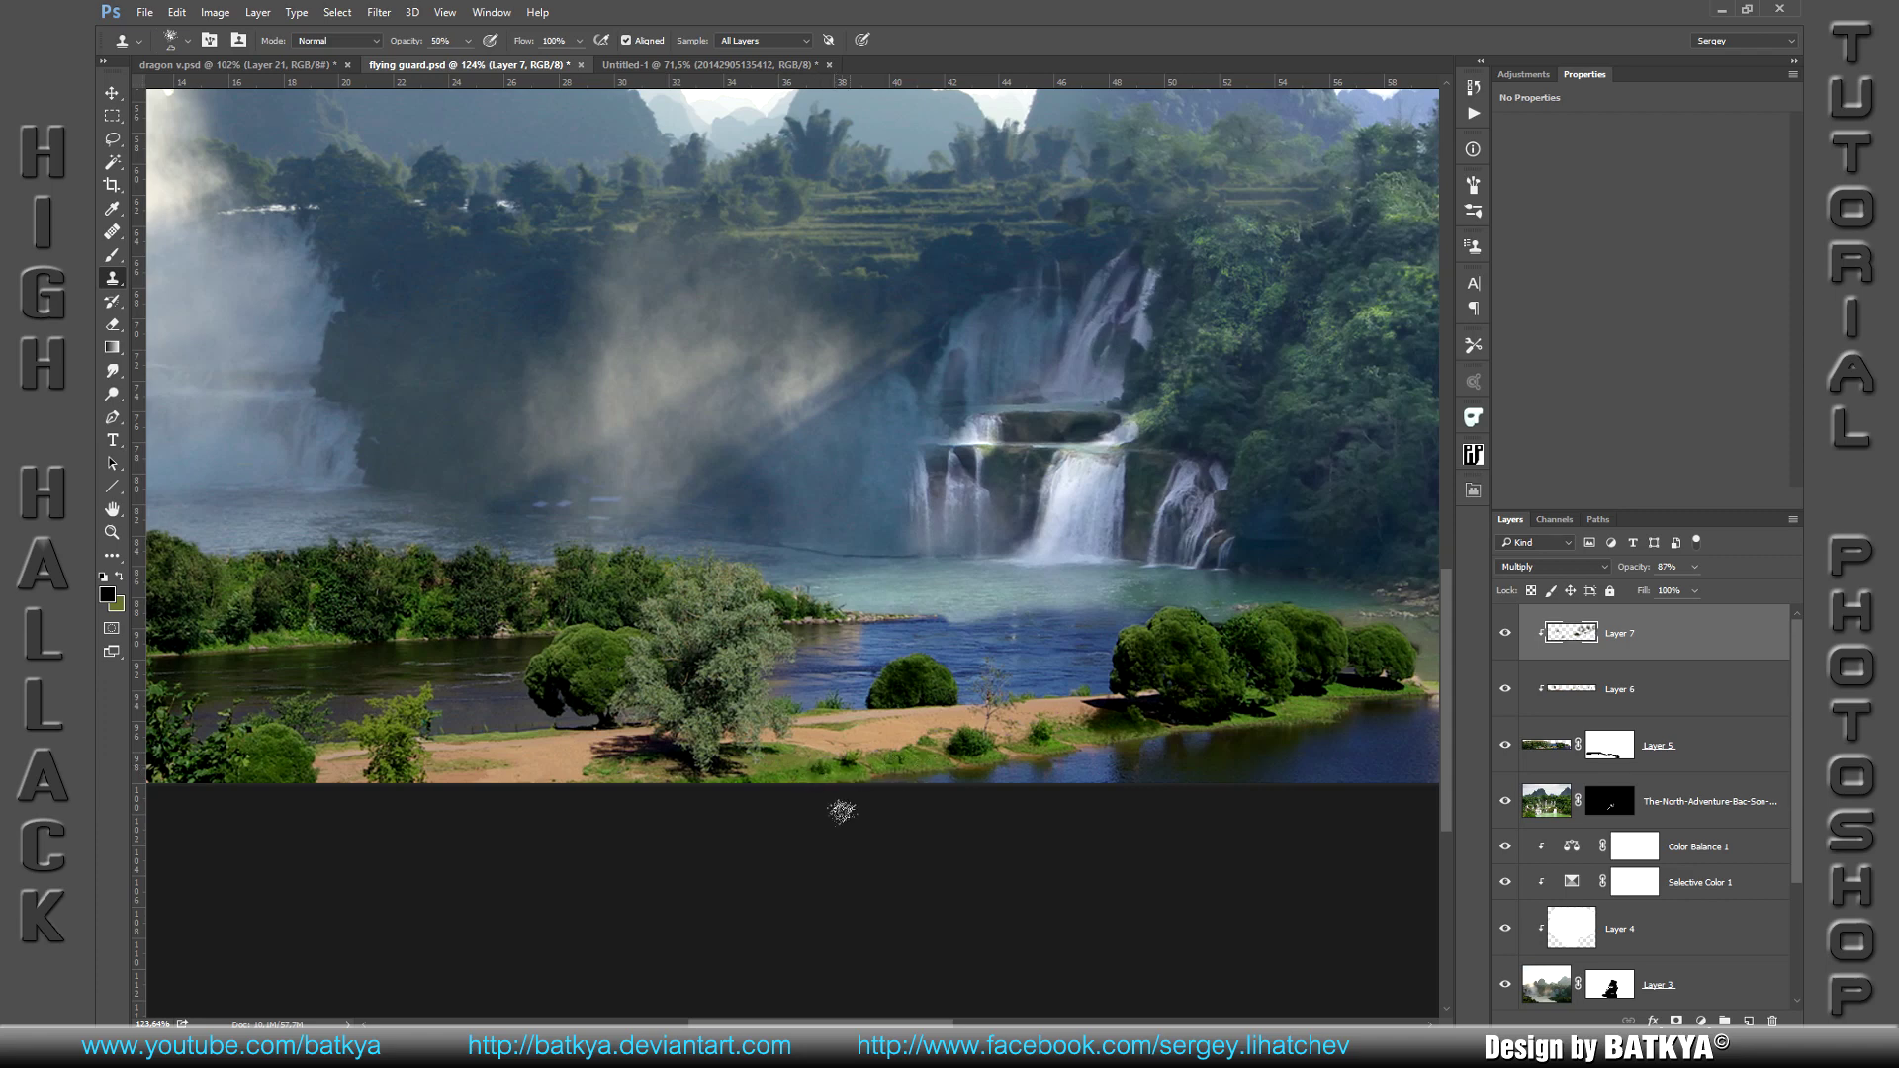
Step: Darken the tree foliage with cloned strokes at 80% and then full opacity
{"action": "key", "text": "8"}
{"action": "mouse_move", "coordinate": [579, 682]}
{"action": "left_mouse_down"}
{"action": "mouse_move", "coordinate": [566, 647]}
{"action": "mouse_move", "coordinate": [554, 658]}
{"action": "mouse_move", "coordinate": [661, 790]}
{"action": "mouse_move", "coordinate": [670, 766]}
{"action": "left_mouse_up"}
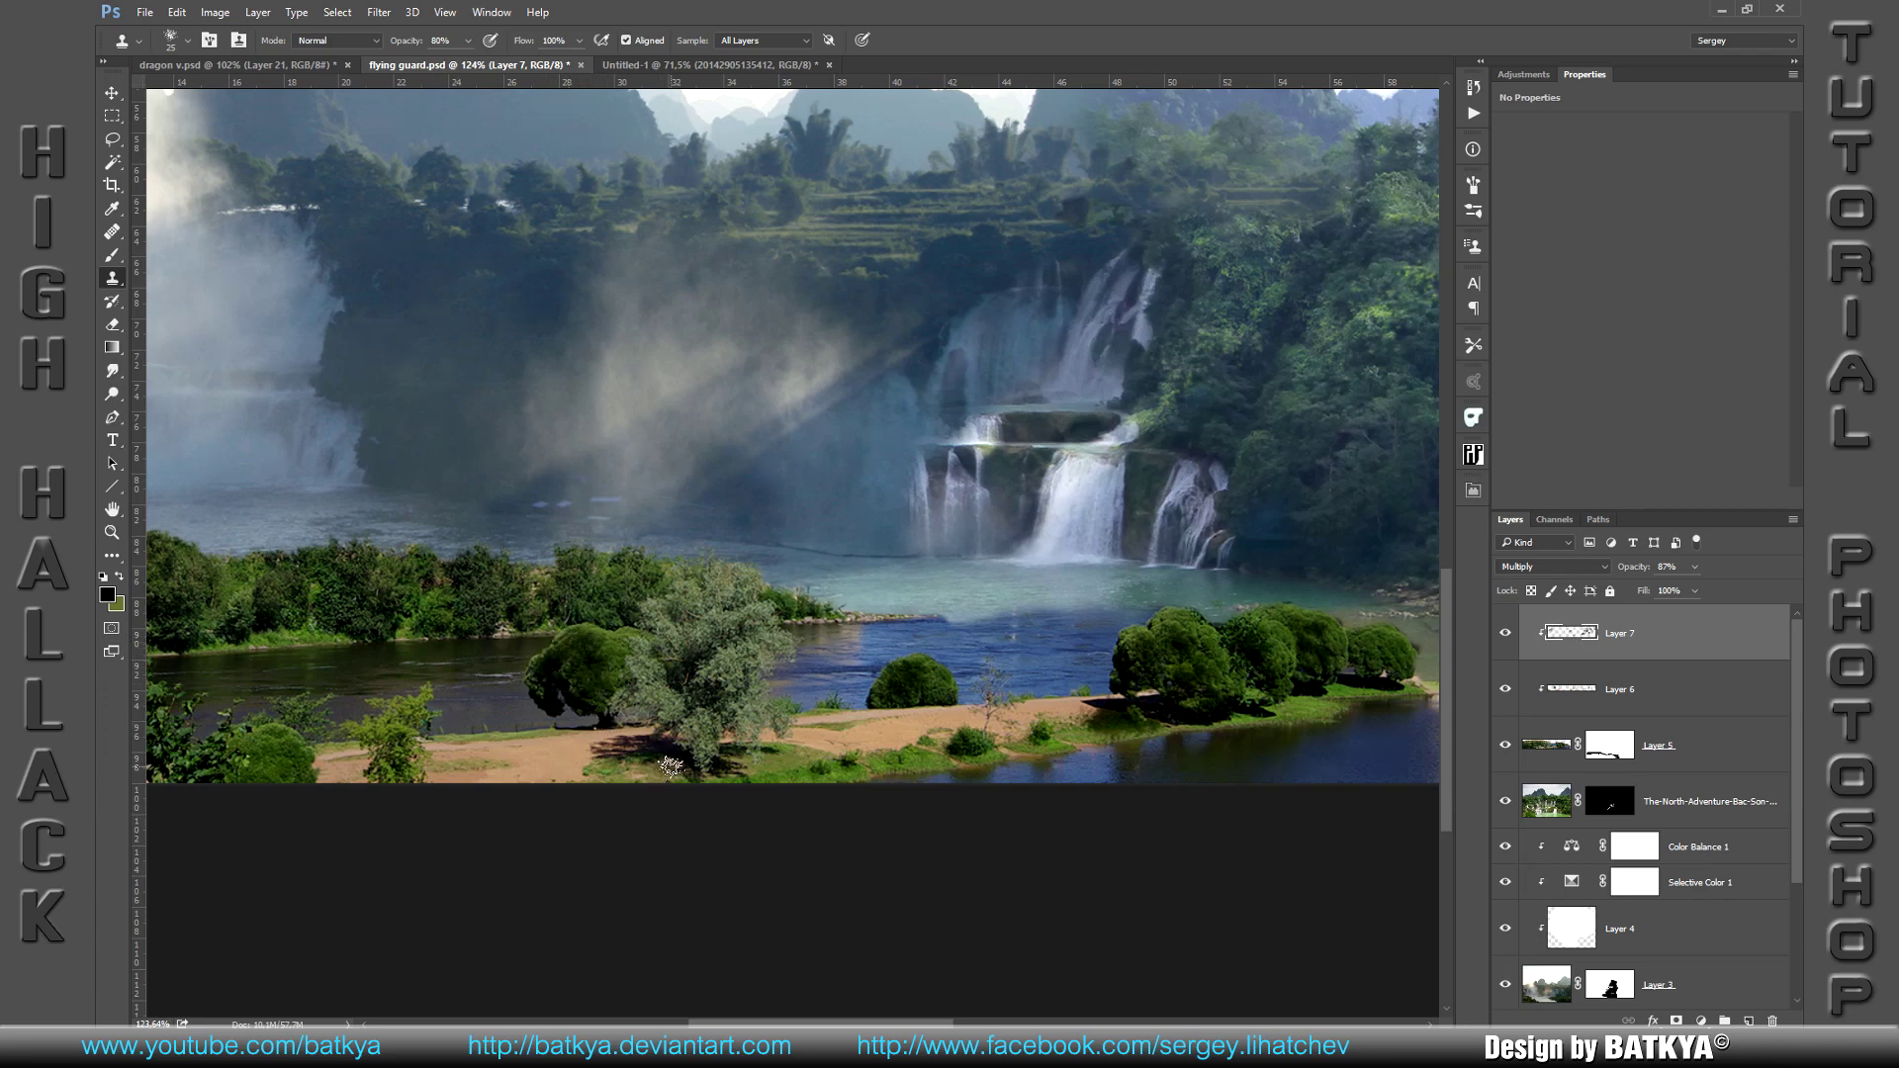
{"action": "key", "text": "0"}
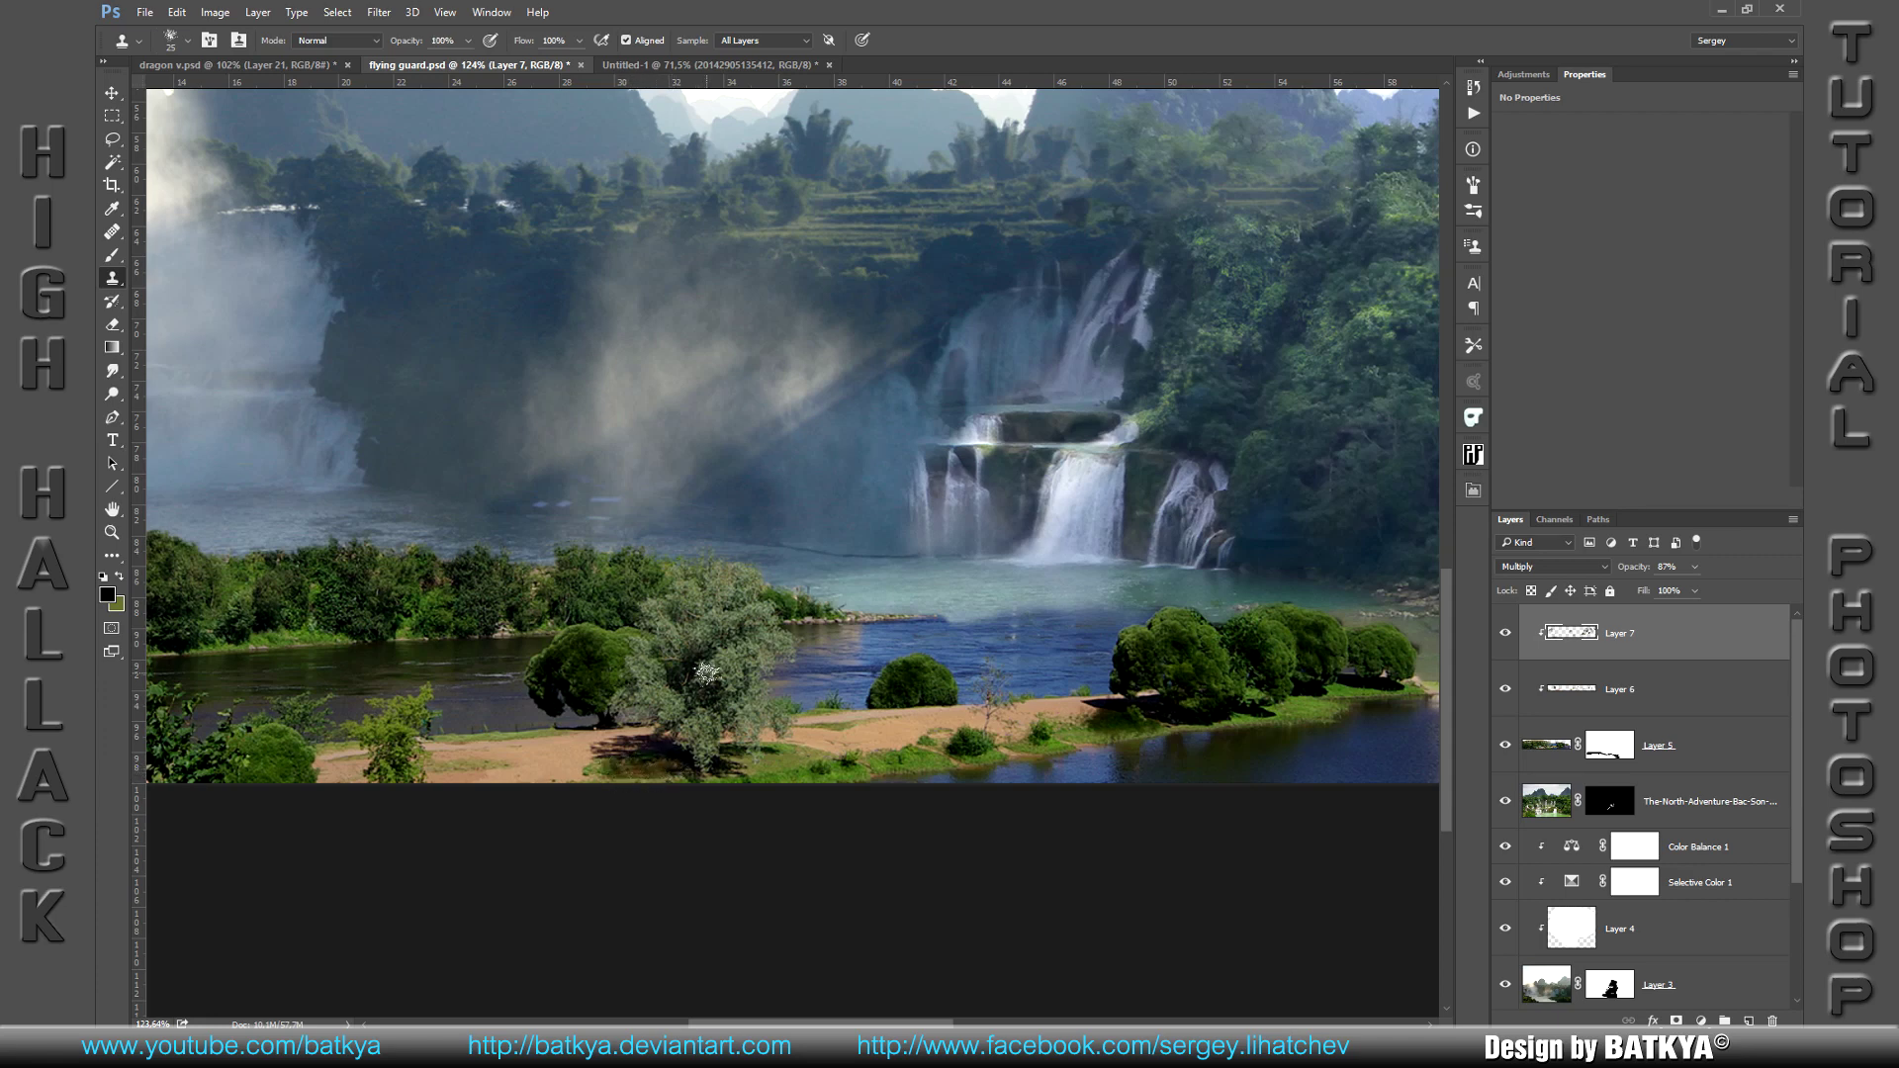
{"action": "key", "text": "bracketright"}
{"action": "key", "text": "bracketright"}
{"action": "left_click_drag", "start_coordinate": [644, 680], "coordinate": [717, 605]}
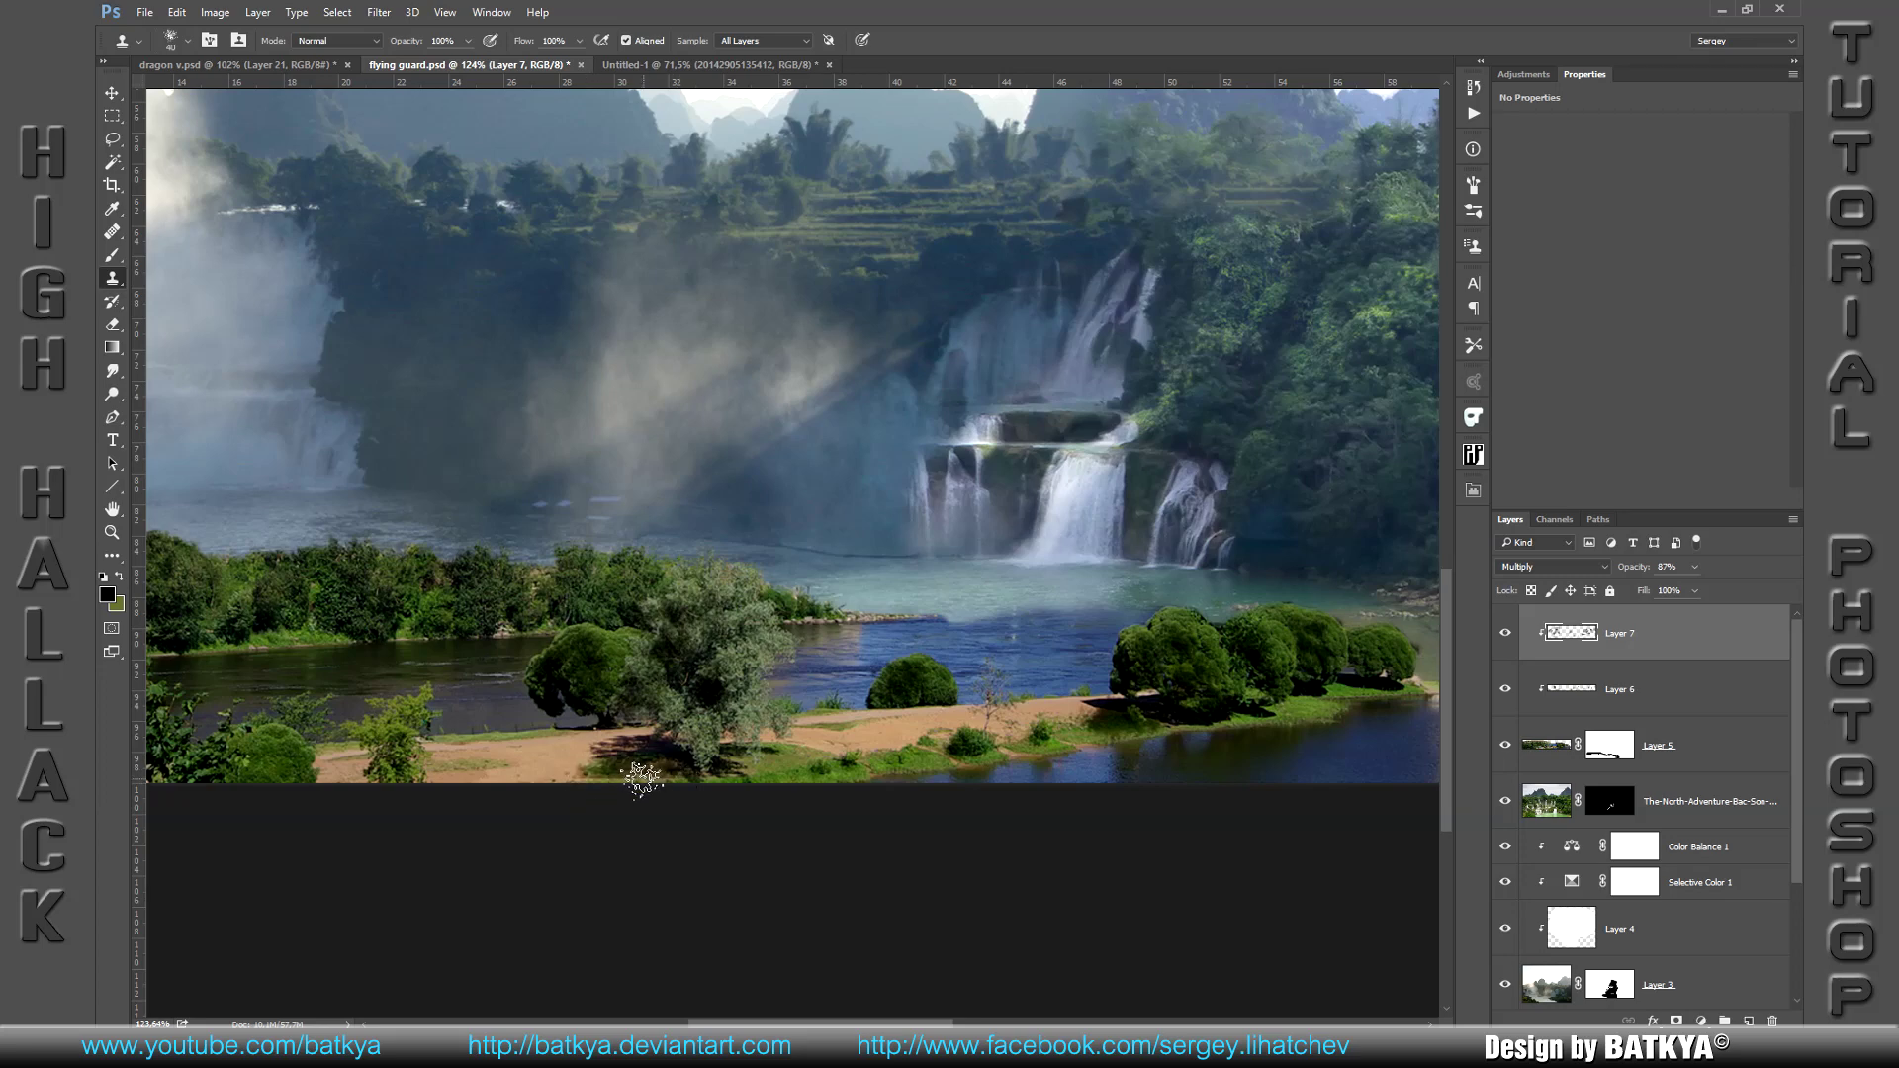
{"action": "left_click_drag", "start_coordinate": [461, 744], "coordinate": [836, 738]}
{"action": "key", "text": "5"}
{"action": "key", "text": "bracketleft"}
{"action": "key", "text": "bracketleft"}
{"action": "key", "text": "bracketleft"}
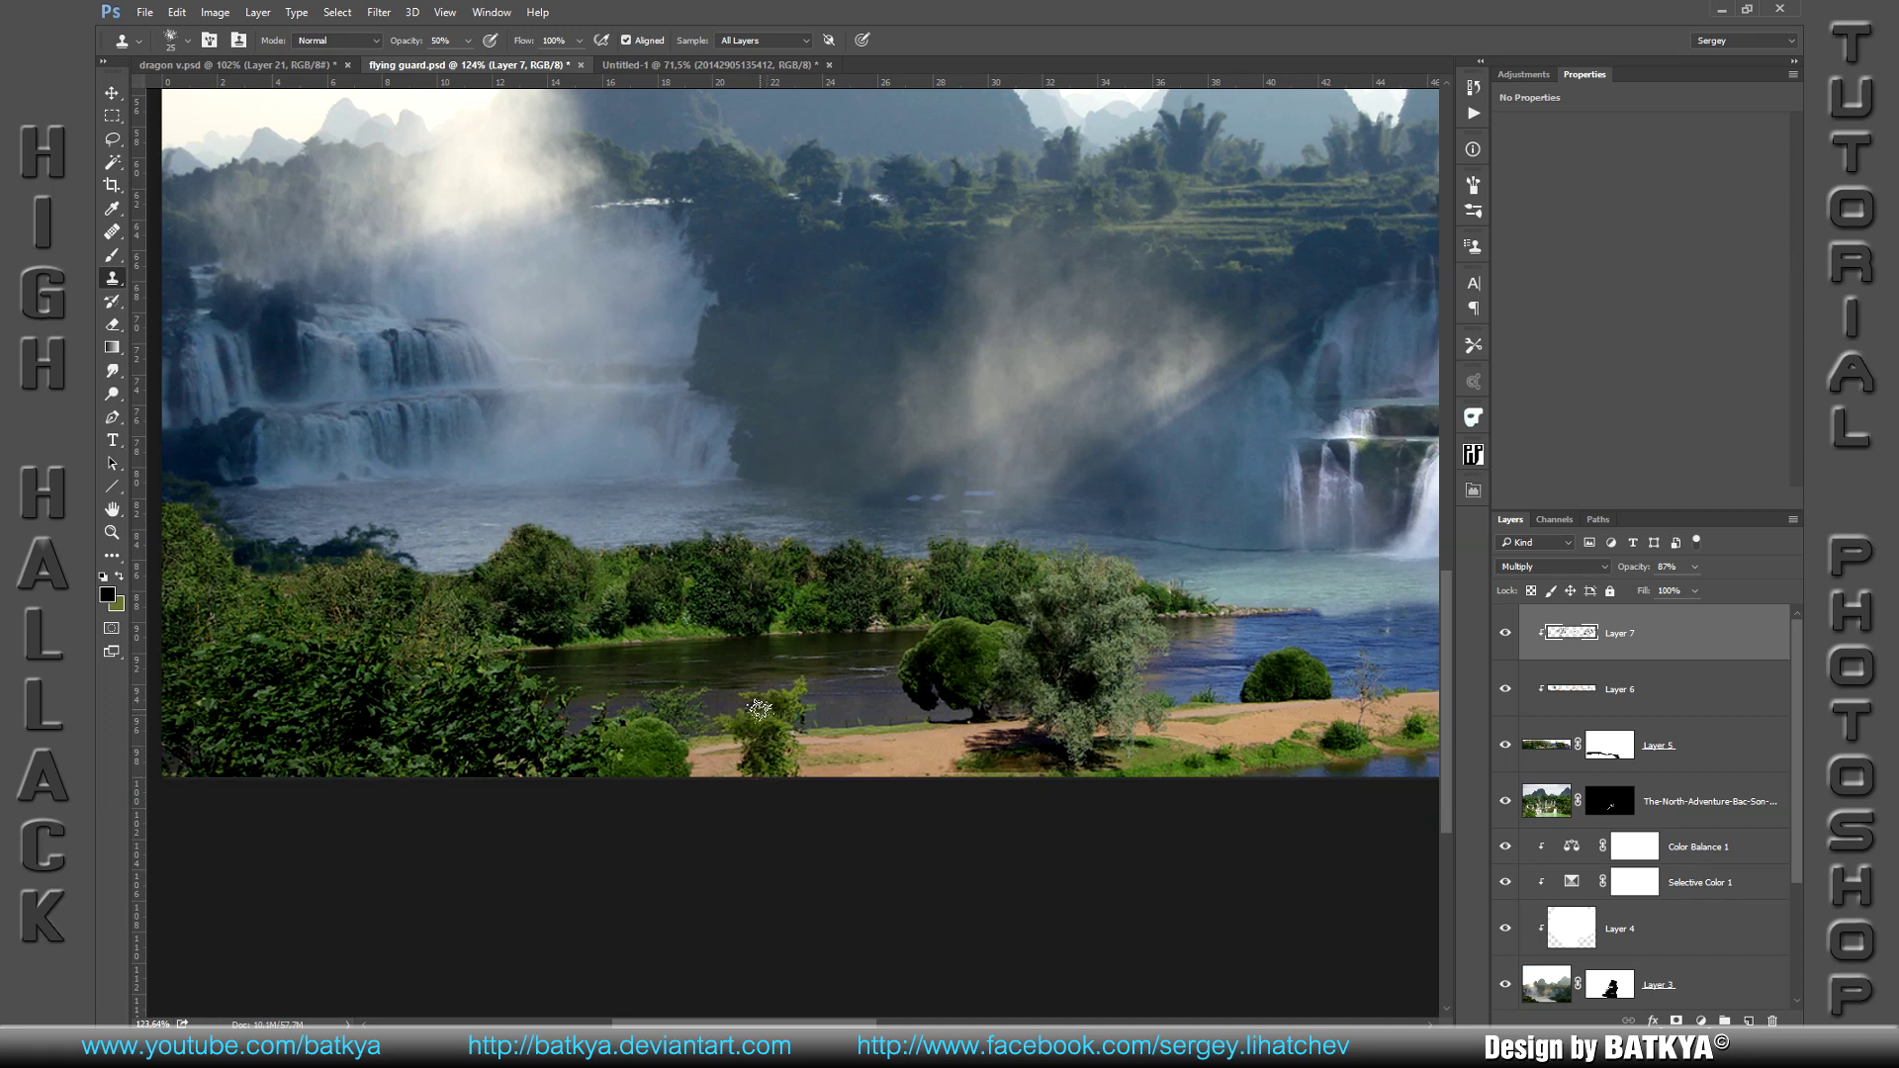
Step: Darken the trees with 25 px clone strokes, finishing at full opacity
{"action": "key", "text": "bracketright"}
{"action": "key", "text": "bracketright"}
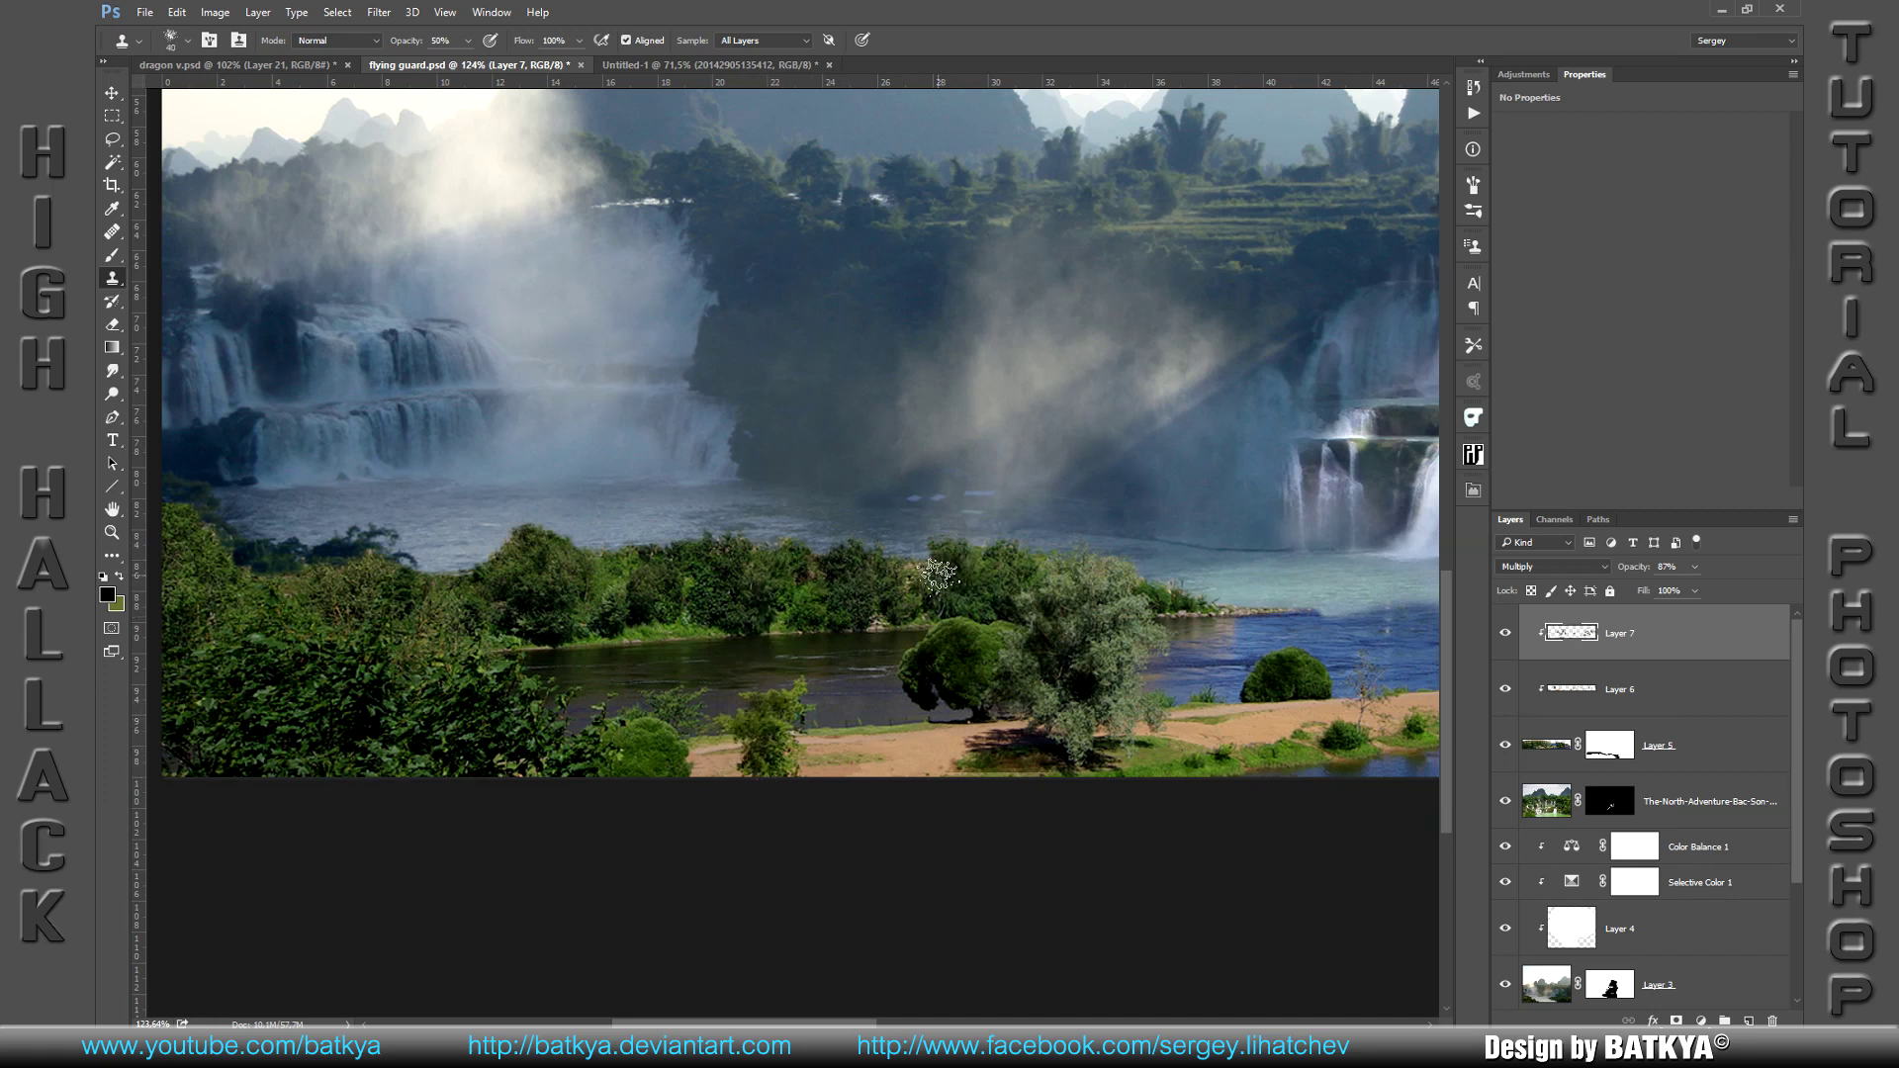
{"action": "key", "text": "bracketleft"}
{"action": "key", "text": "bracketleft"}
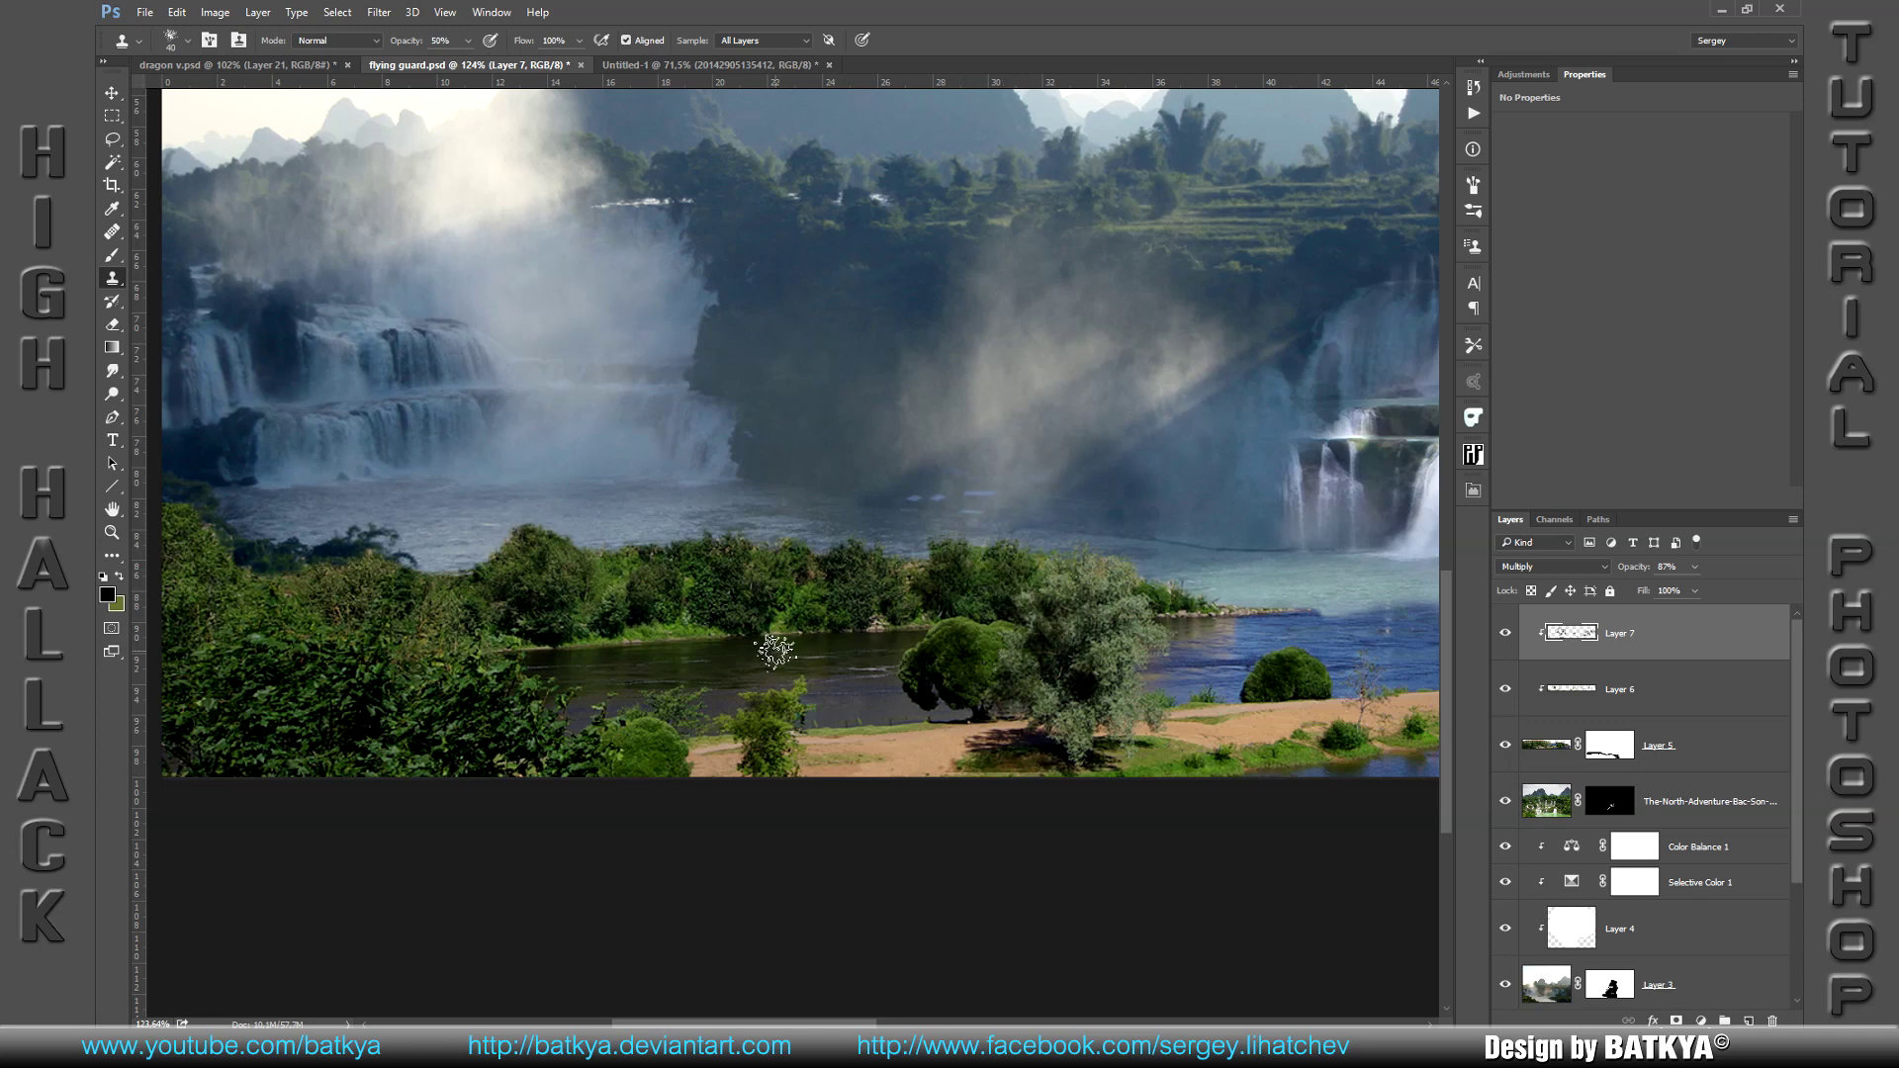
{"action": "left_click_drag", "start_coordinate": [715, 631], "coordinate": [698, 631]}
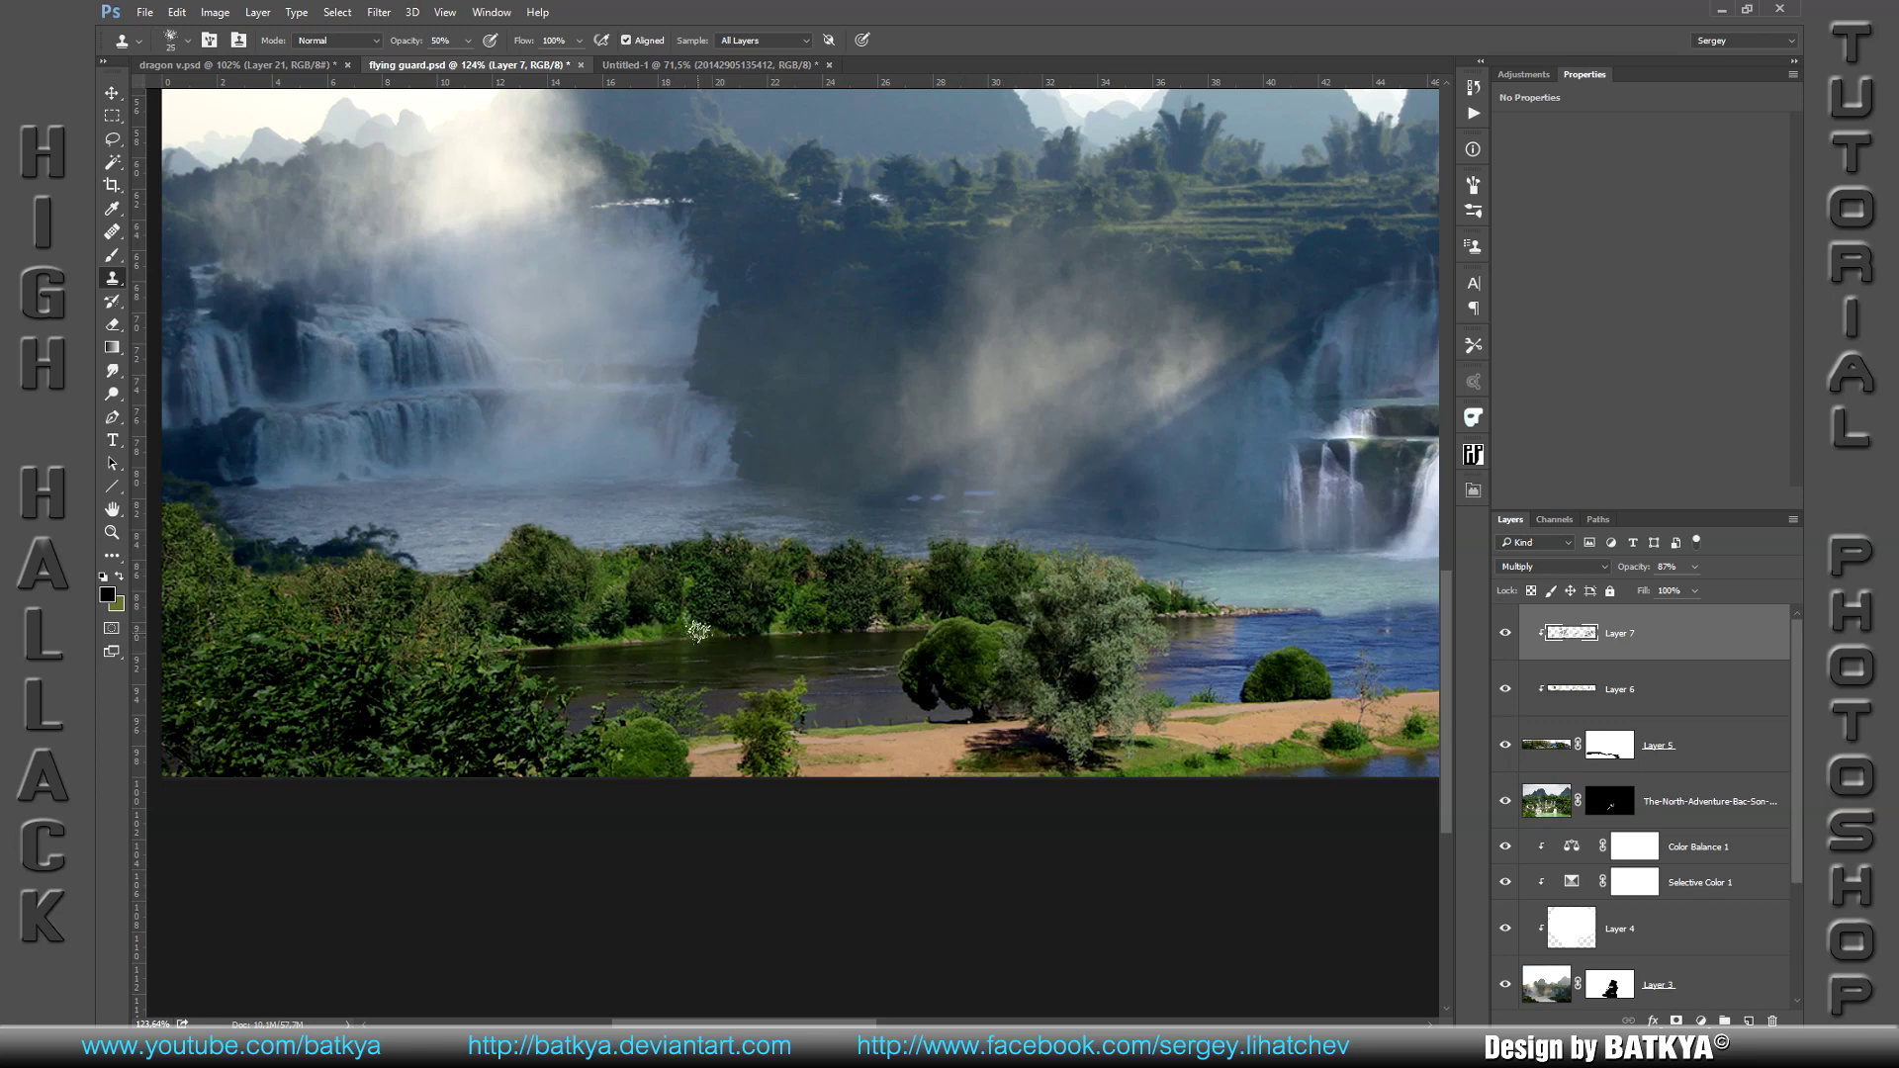
{"action": "key", "text": "0"}
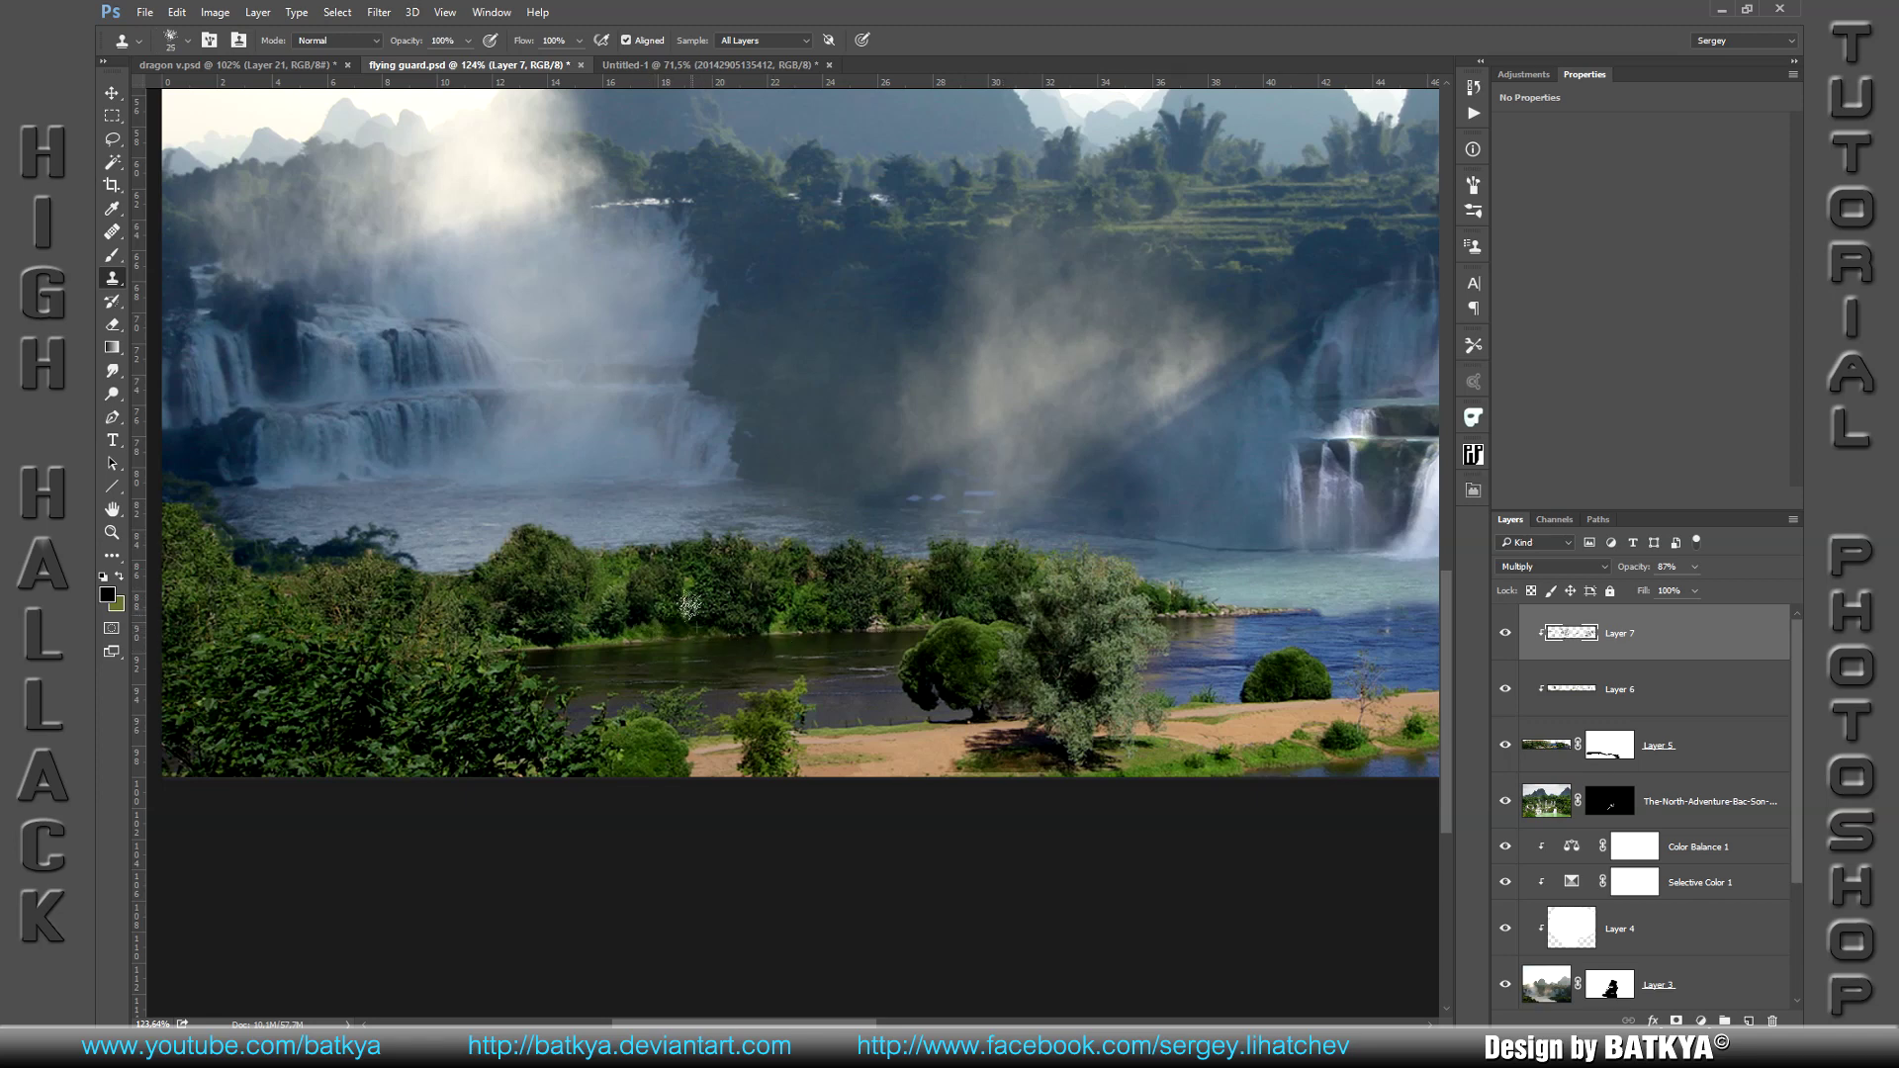
{"action": "left_click_drag", "start_coordinate": [677, 623], "coordinate": [599, 597]}
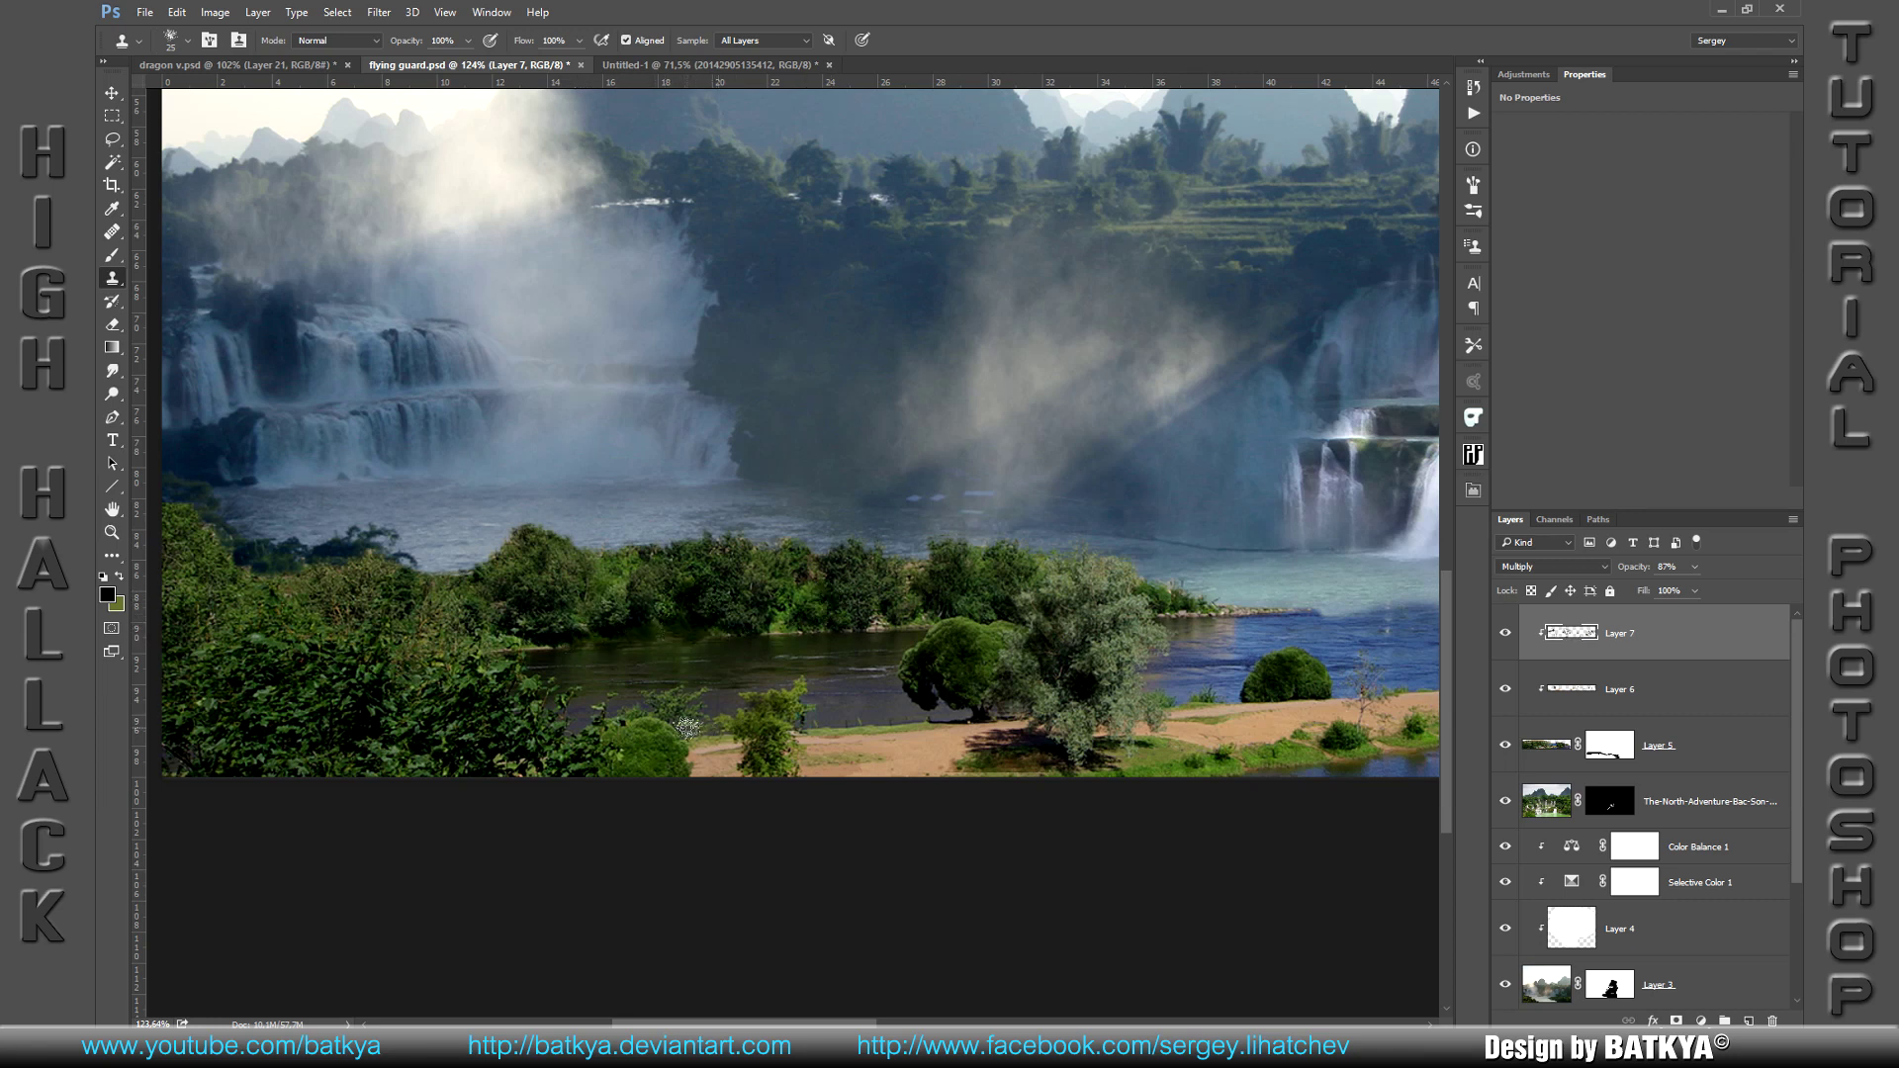
Step: Clone texture onto the trees near the left edge with a 35 px brush at half opacity
{"action": "left_click_drag", "start_coordinate": [596, 631], "coordinate": [843, 634]}
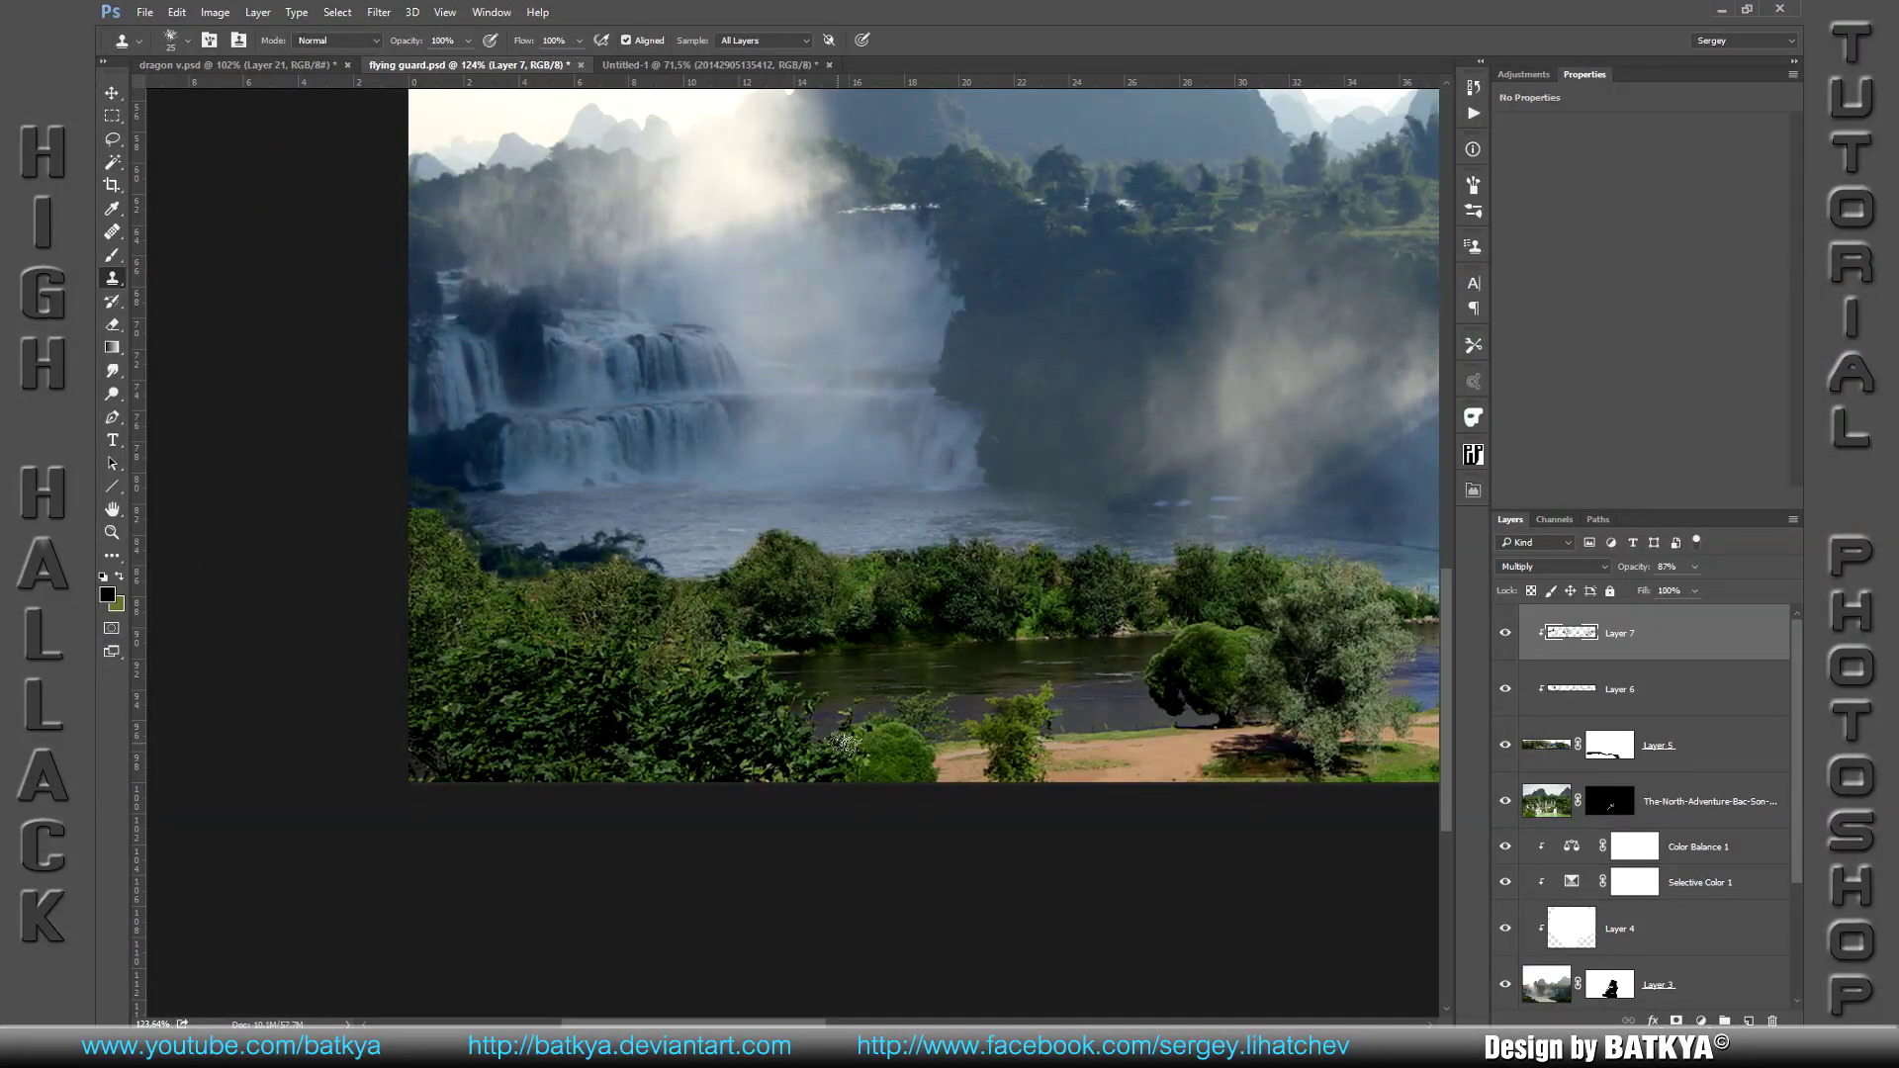
{"action": "key", "text": "bracketright"}
{"action": "key", "text": "bracketright"}
{"action": "key", "text": "bracketright"}
{"action": "key", "text": "5"}
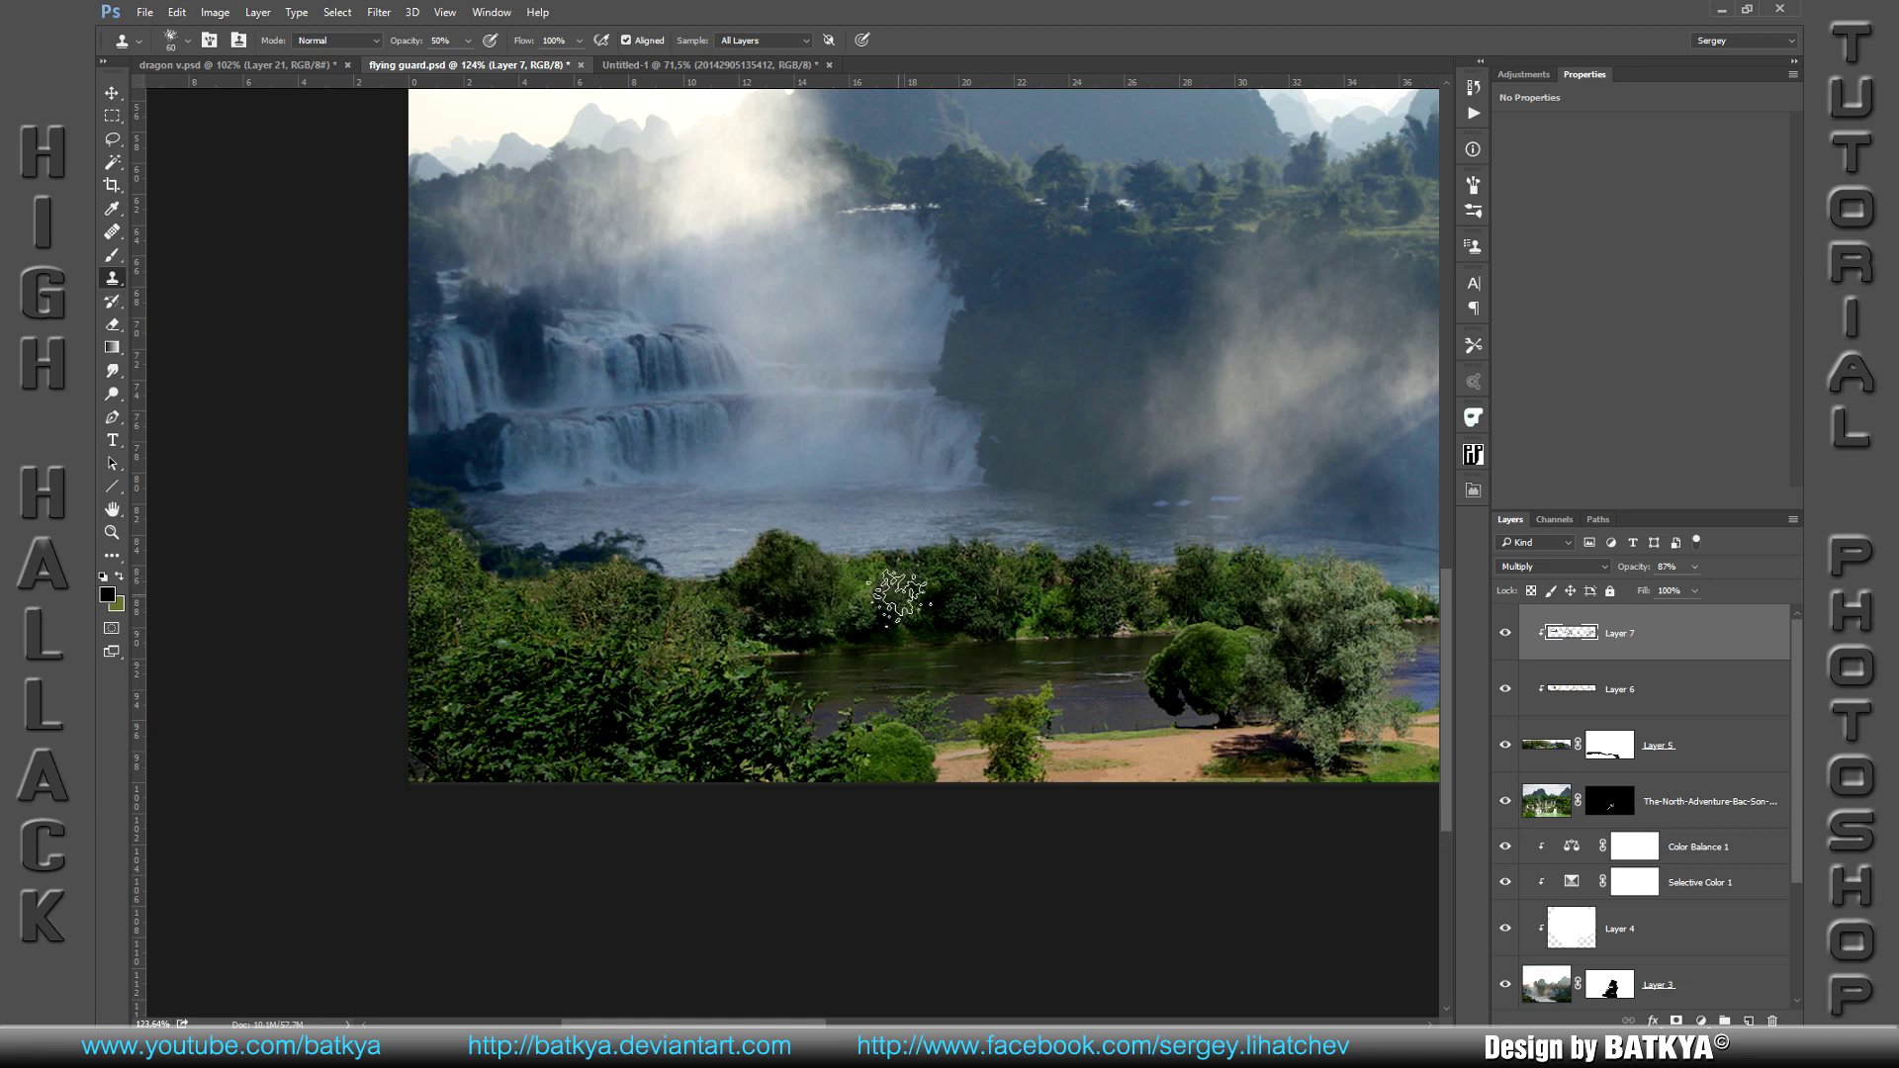
{"action": "key", "text": "bracketleft"}
{"action": "key", "text": "bracketleft"}
{"action": "key", "text": "bracketleft"}
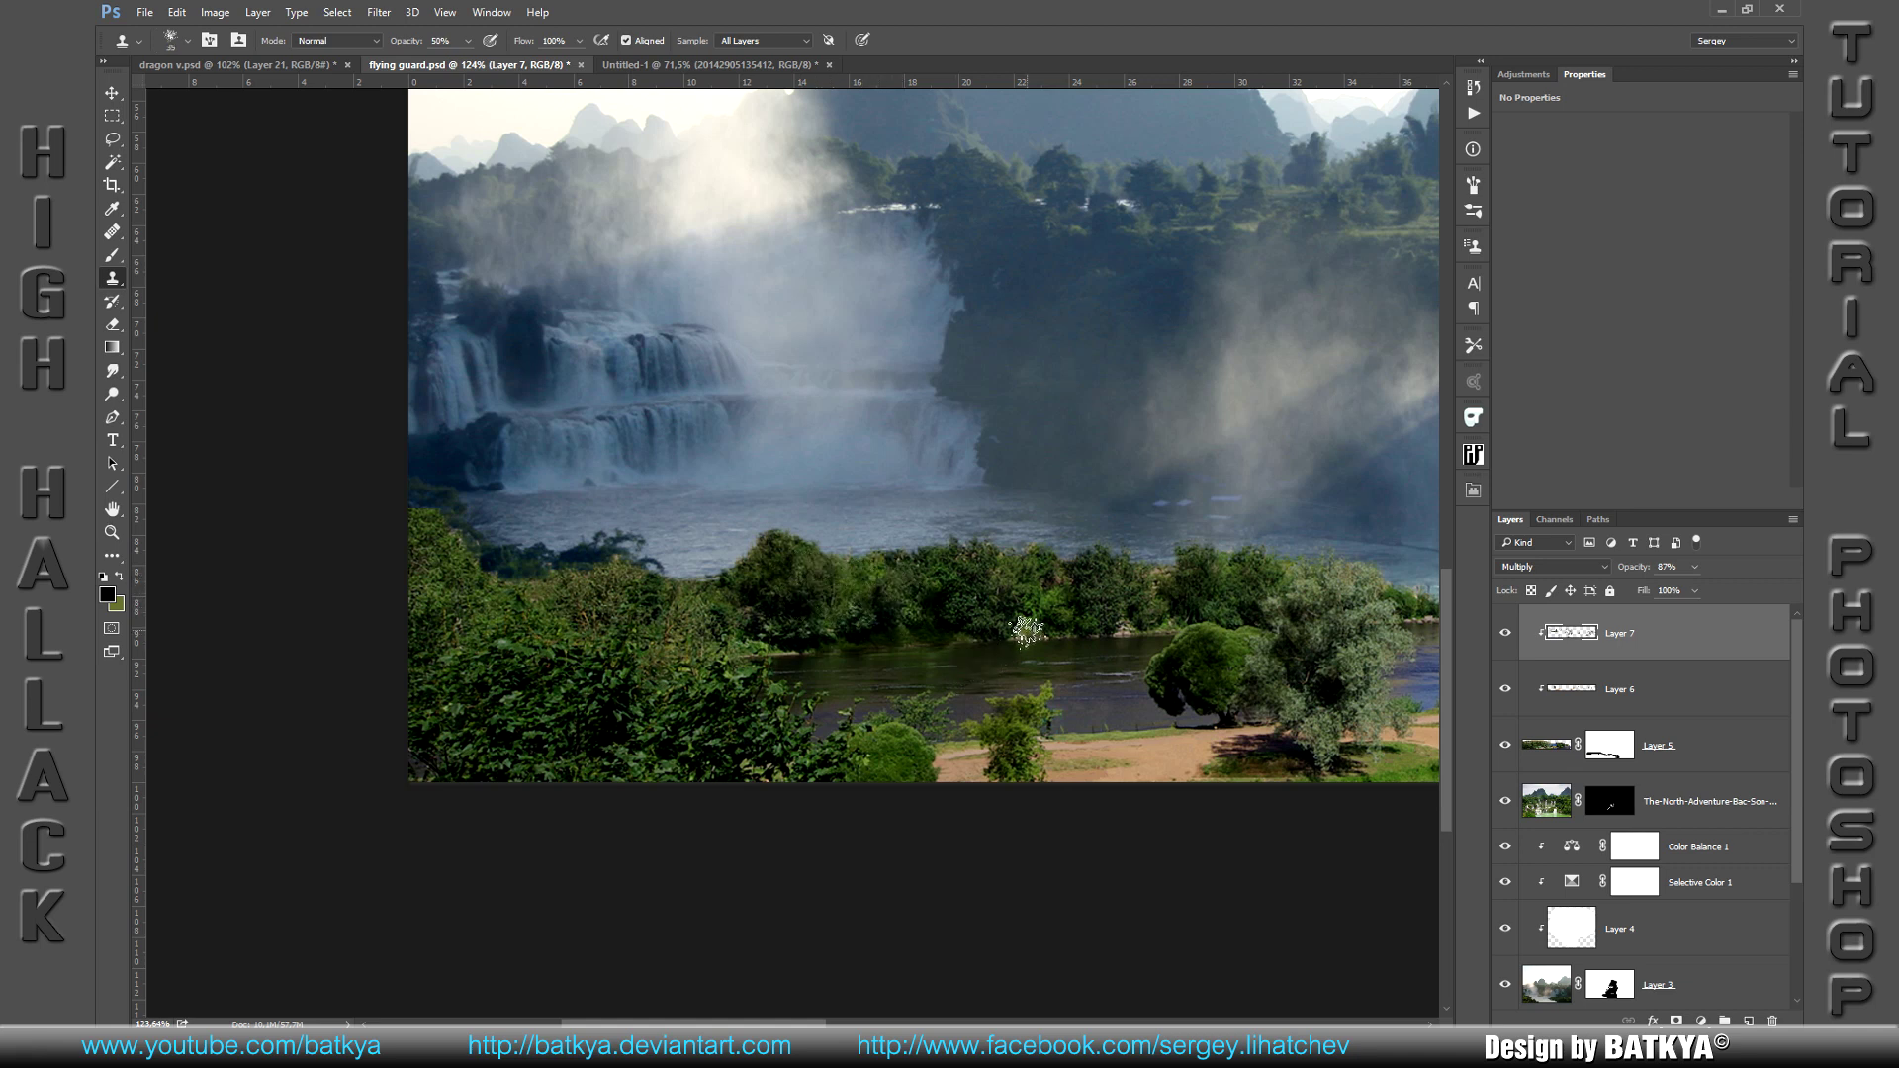
{"action": "left_click_drag", "start_coordinate": [901, 798], "coordinate": [843, 756]}
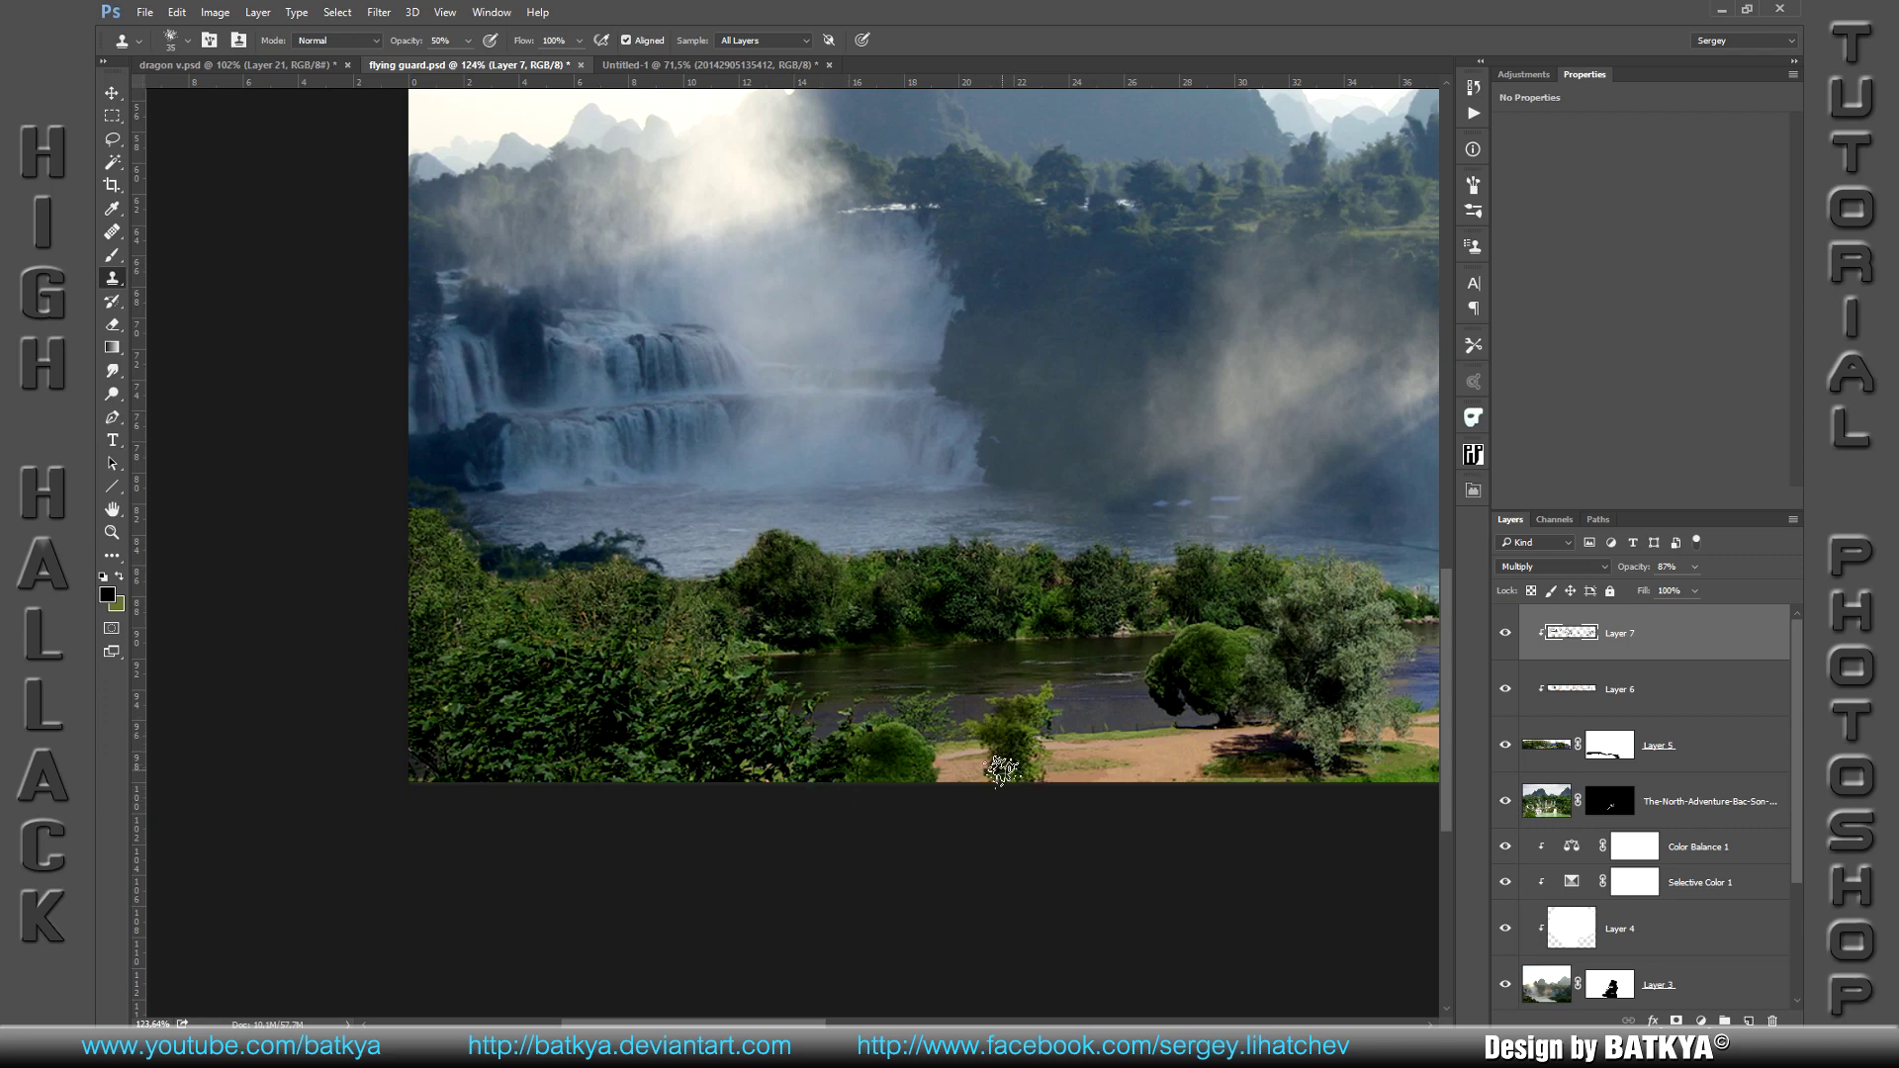
Step: Shift the view to the right side and set a 20 px brush at full opacity
{"action": "mouse_move", "coordinate": [1108, 754]}
{"action": "left_mouse_down"}
{"action": "mouse_move", "coordinate": [992, 767]}
{"action": "mouse_move", "coordinate": [849, 852]}
{"action": "left_mouse_up"}
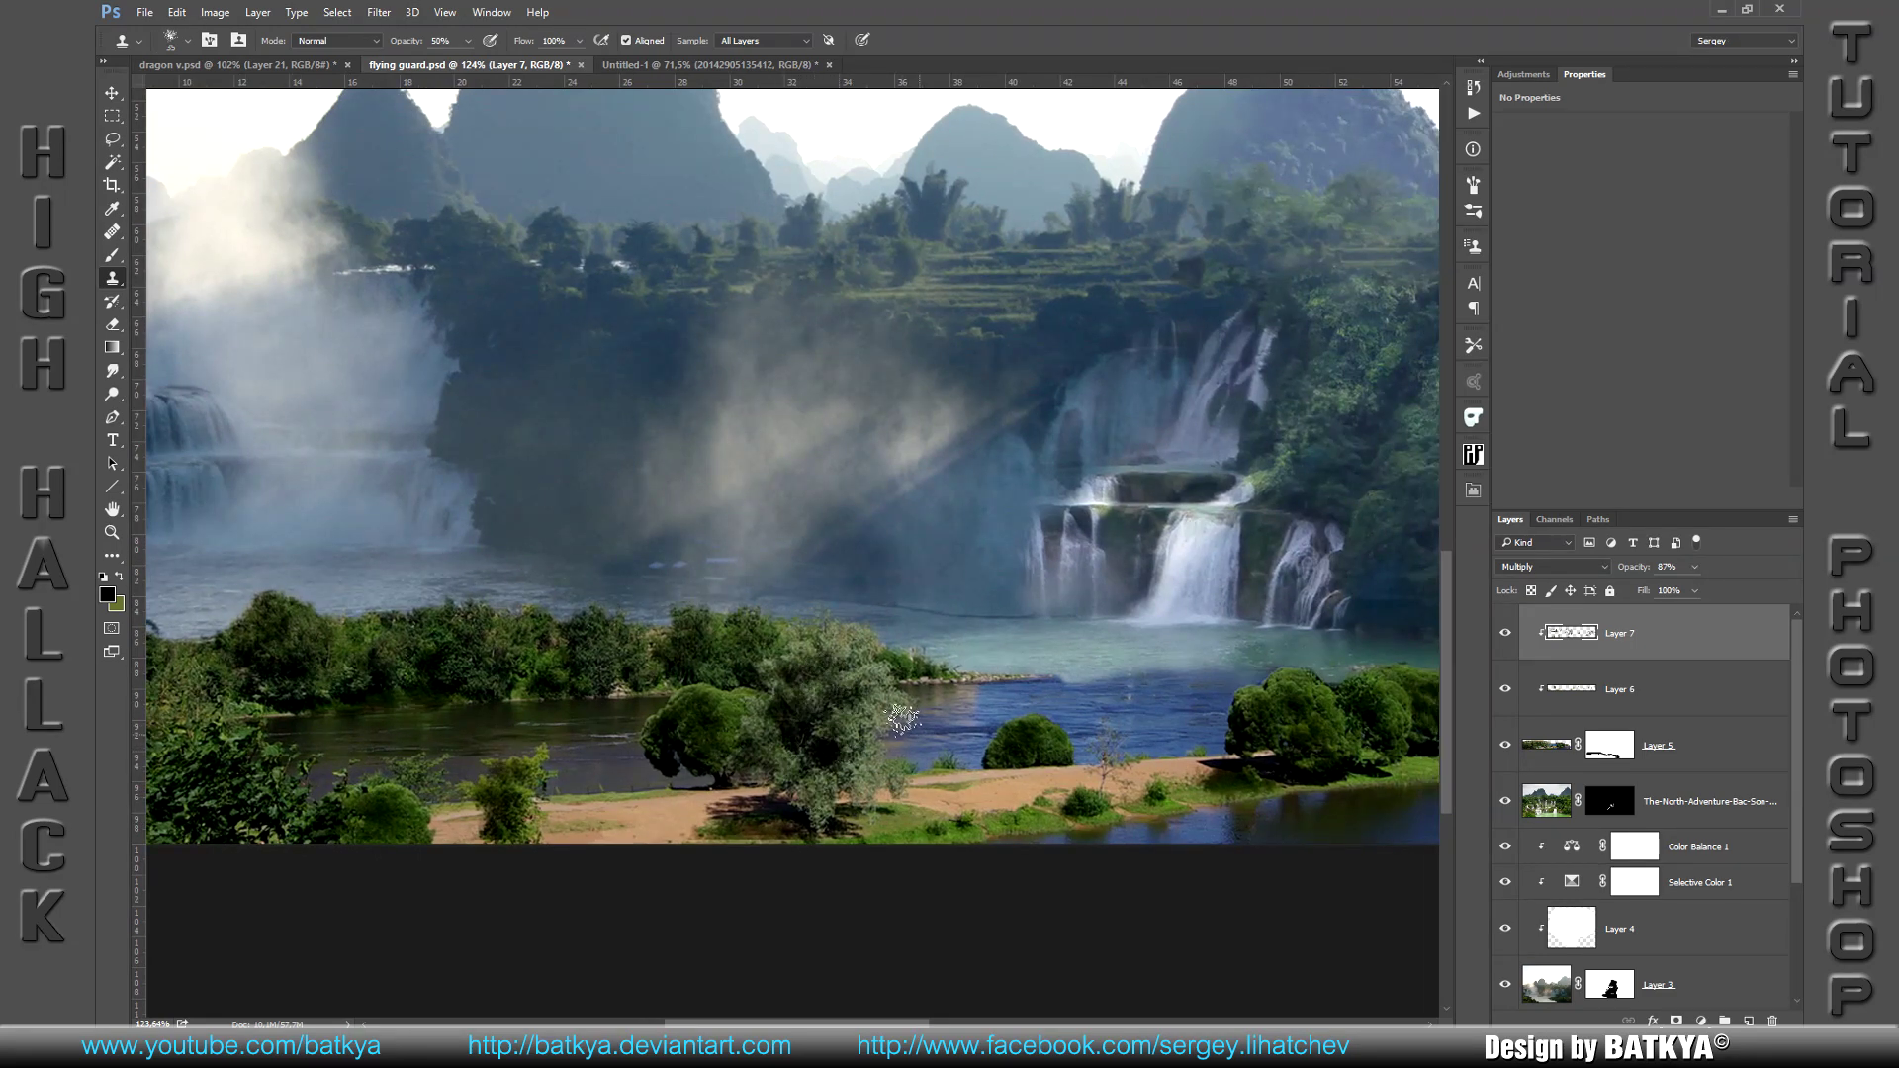
{"action": "left_click_drag", "start_coordinate": [837, 698], "coordinate": [816, 716]}
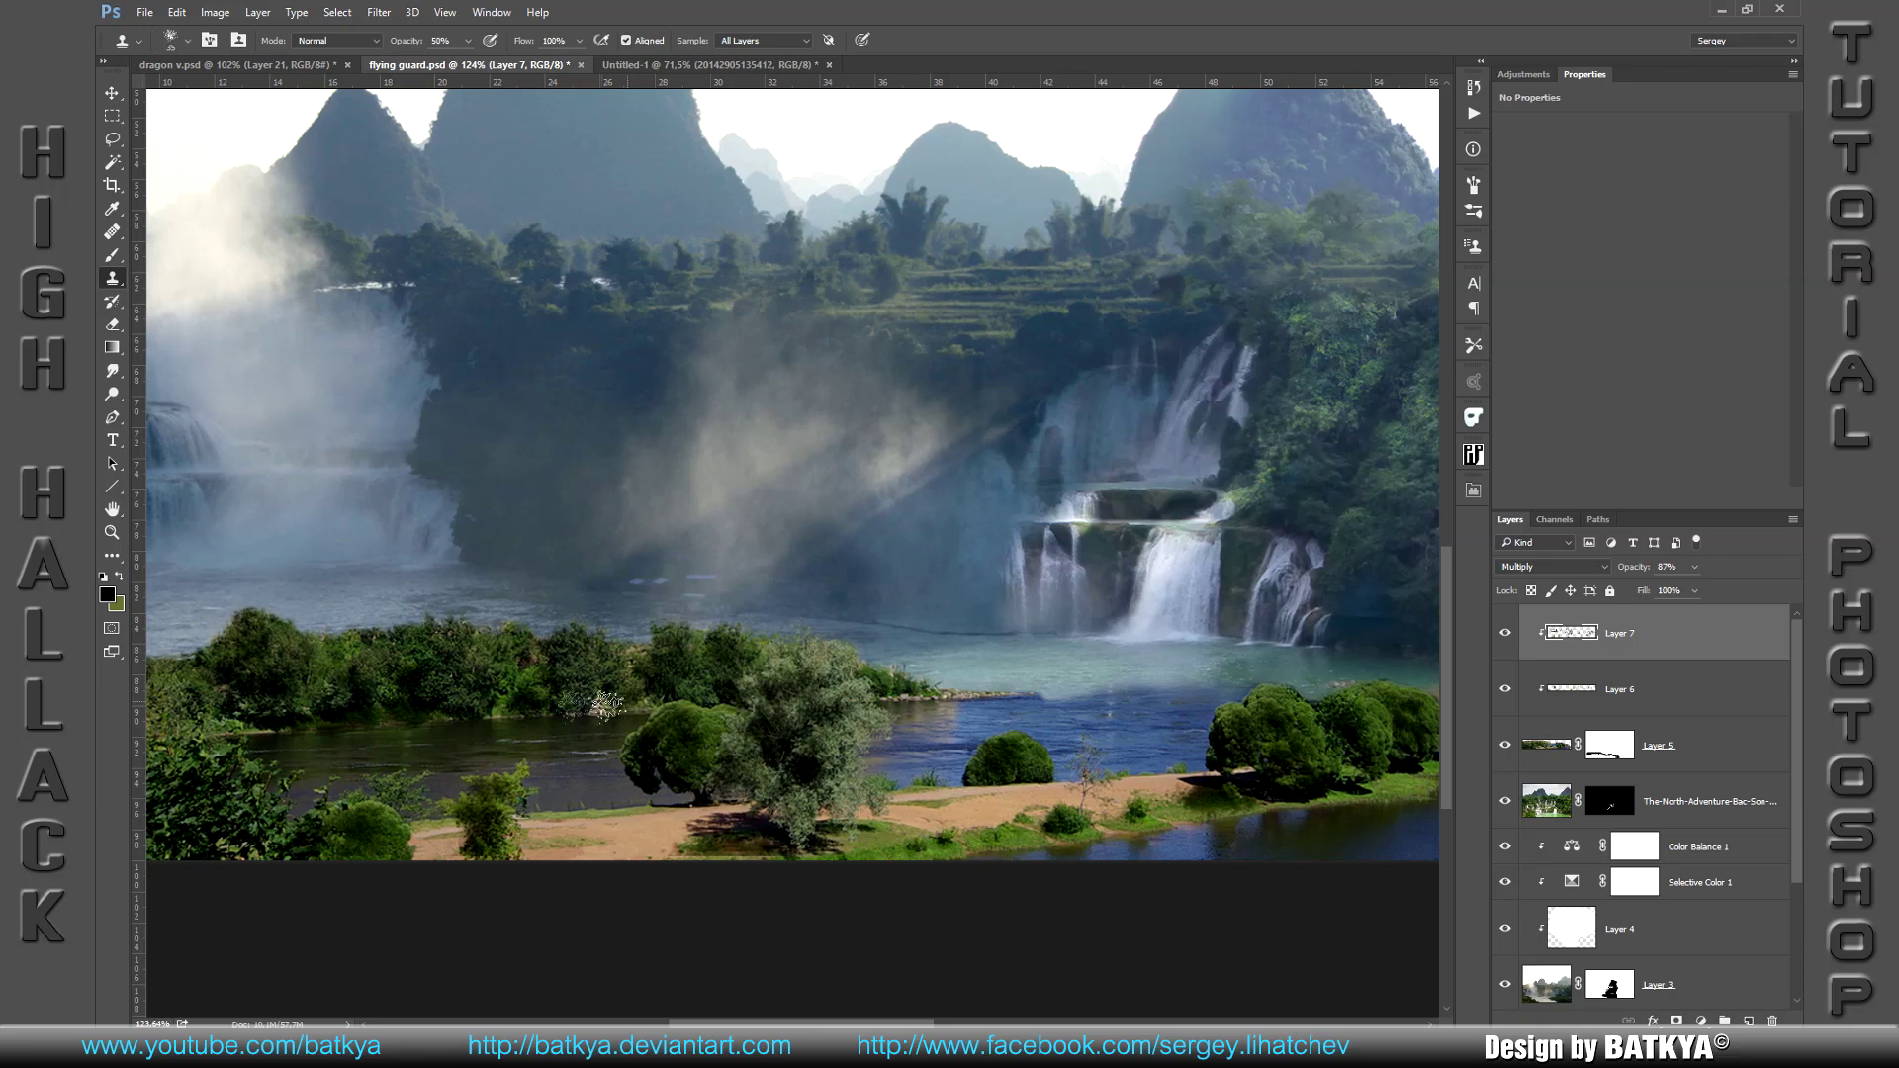
{"action": "scroll", "coordinate": [732, 722], "scroll_direction": "right", "scroll_amount": 5}
{"action": "scroll", "coordinate": [850, 741], "scroll_direction": "right", "scroll_amount": 5}
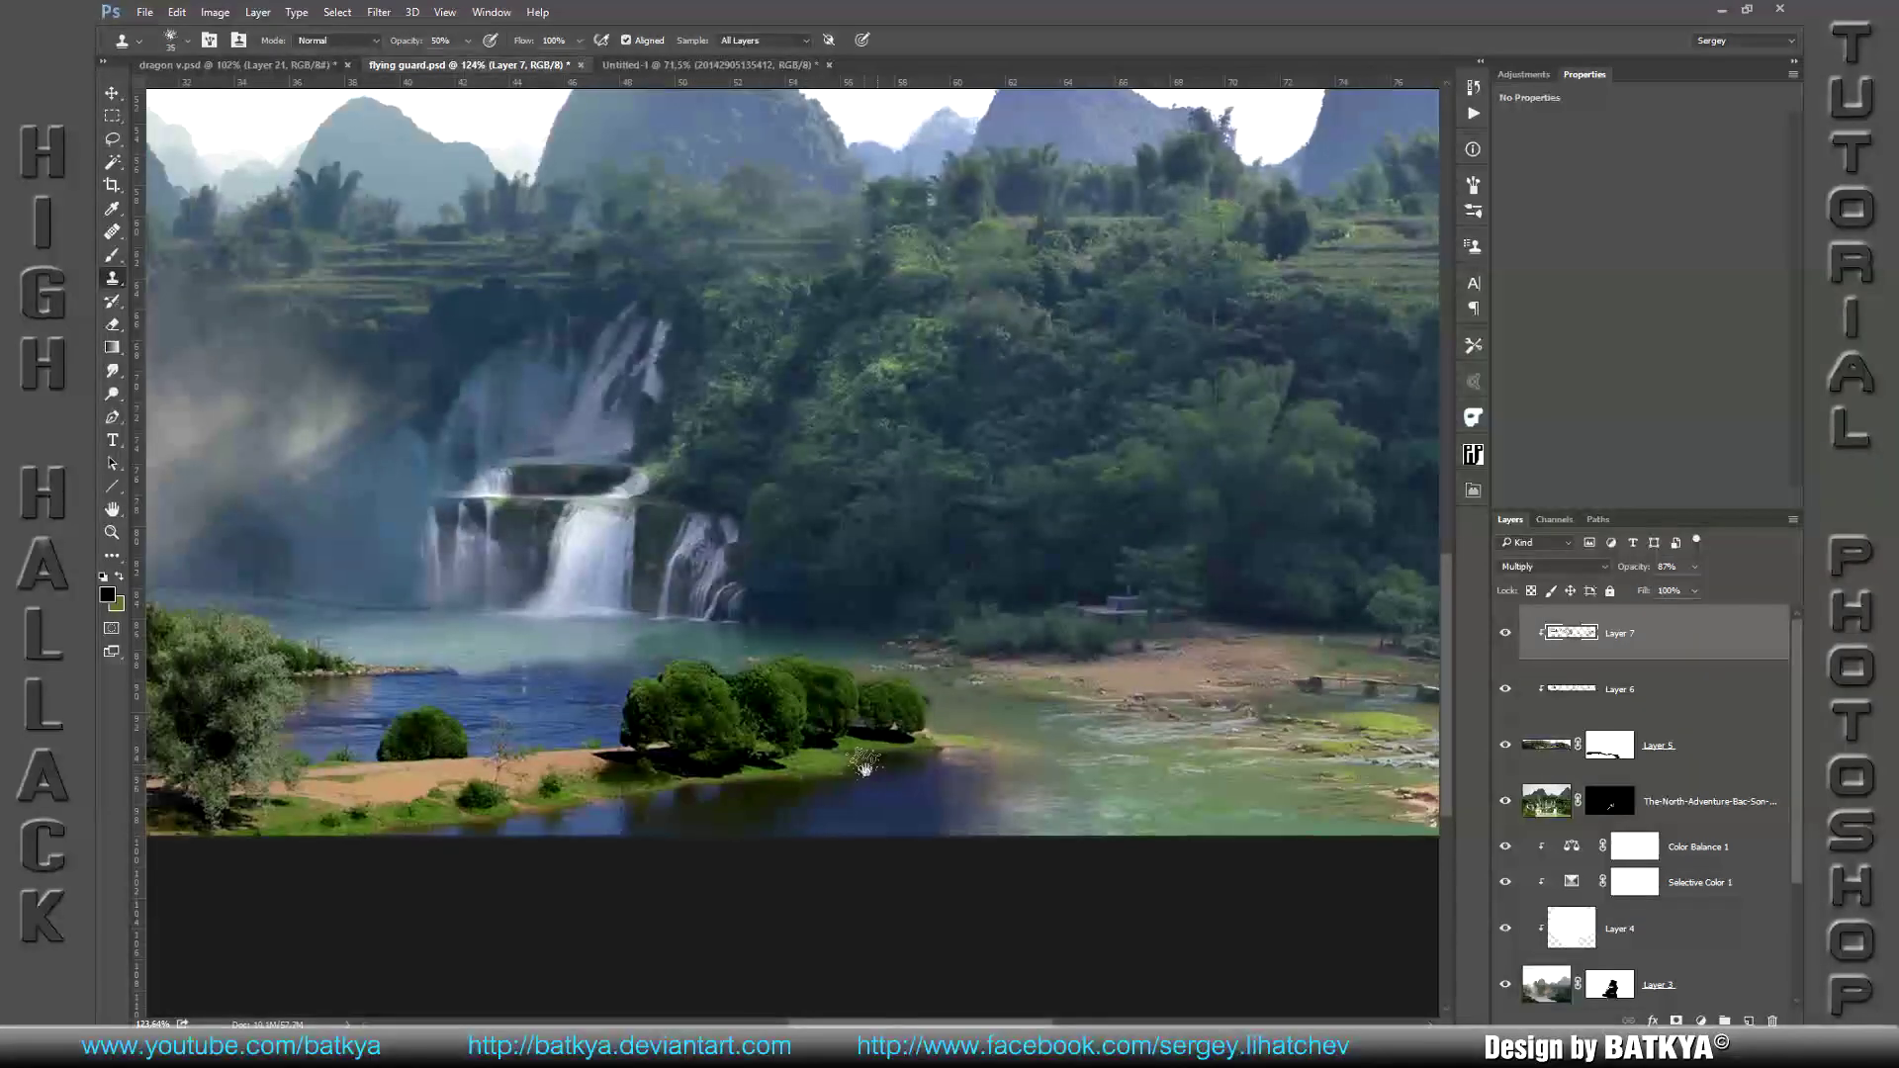
{"action": "key", "text": "bracketleft"}
{"action": "key", "text": "bracketleft"}
{"action": "key", "text": "0"}
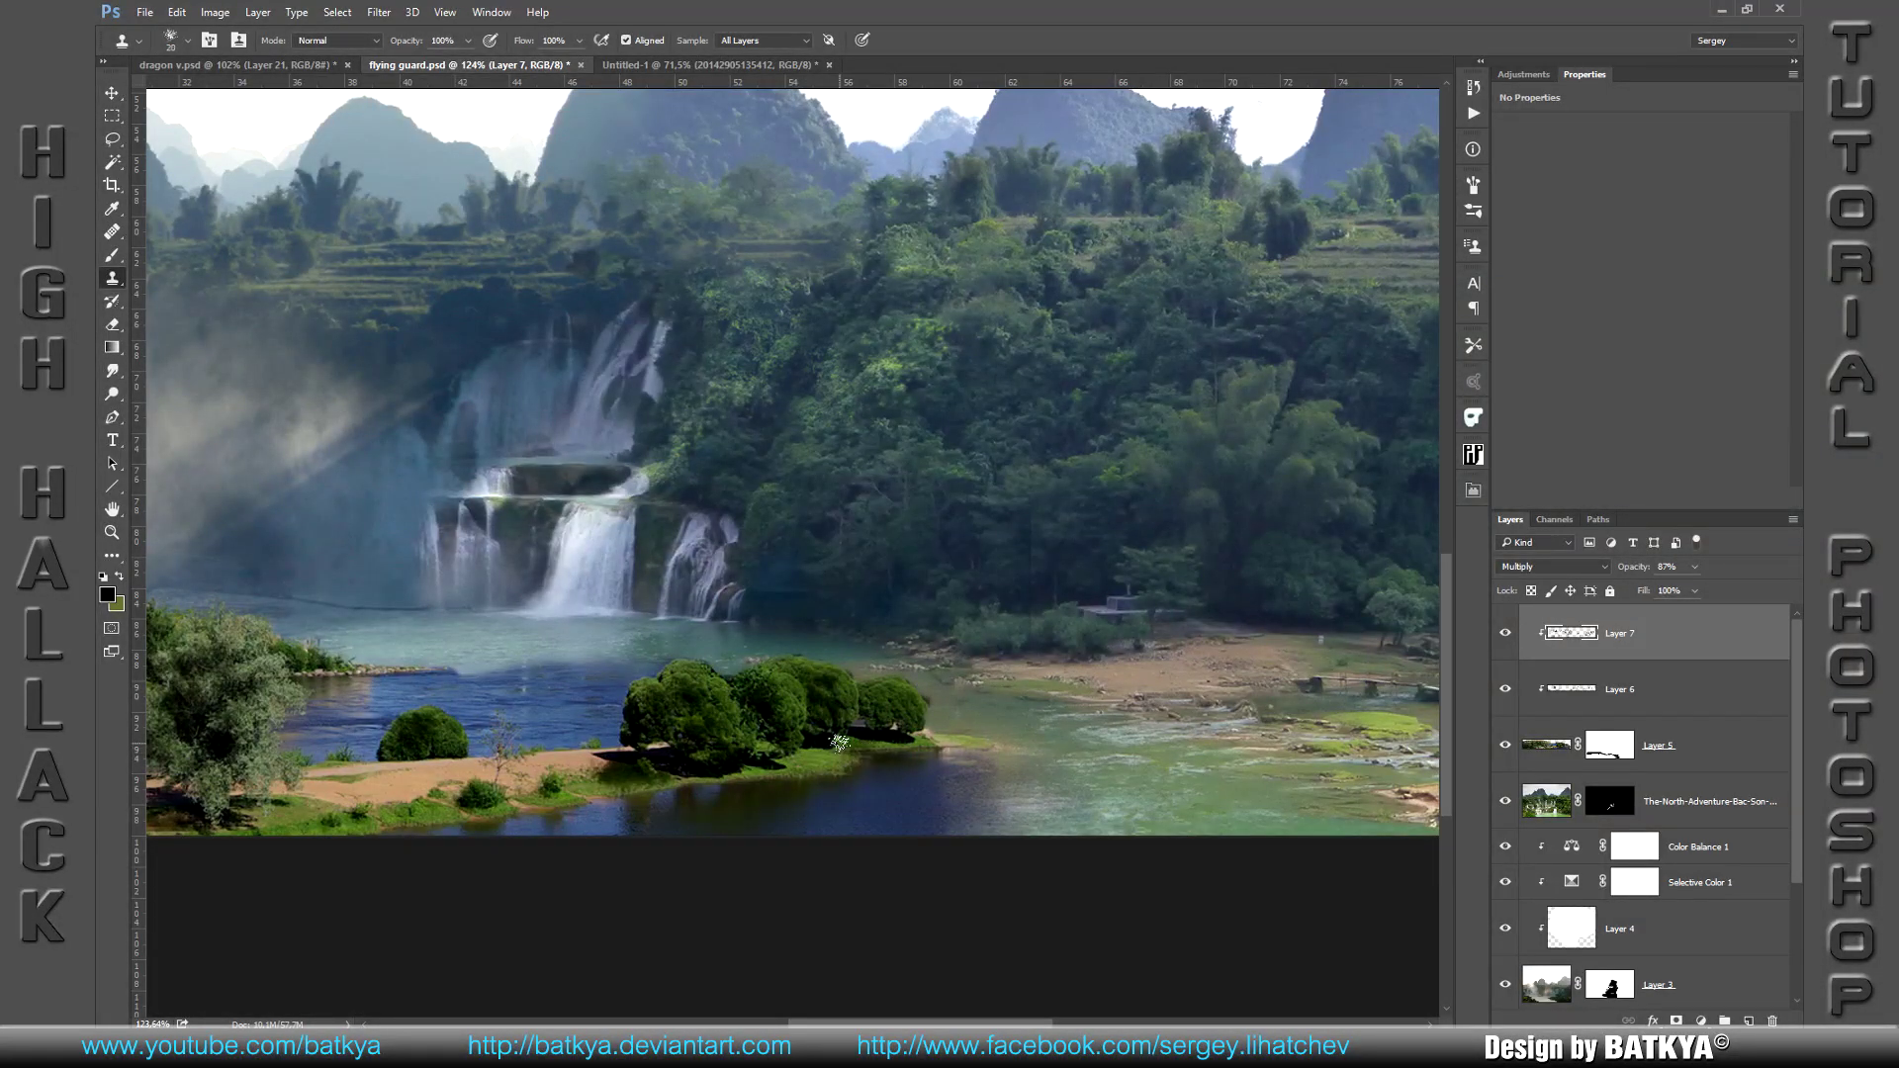
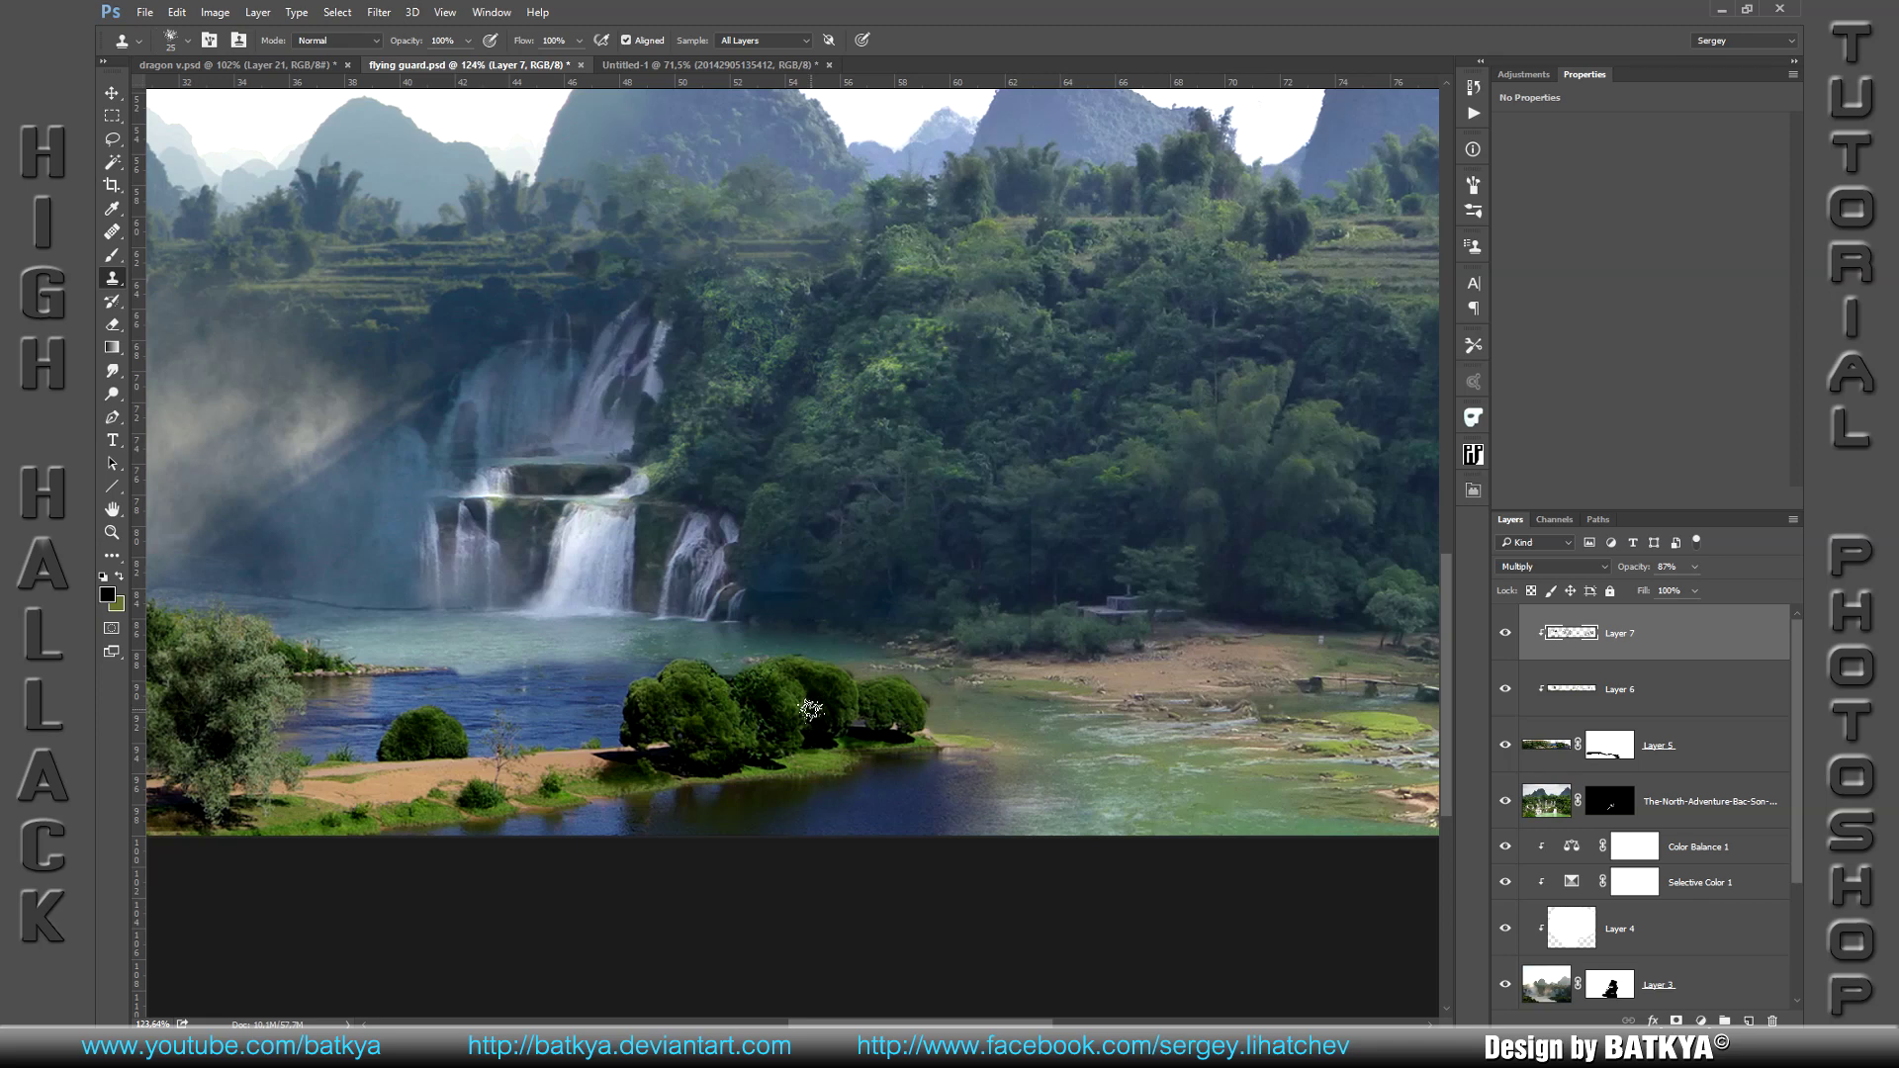
Step: Switch to the Eraser, pan over toward the left waterfalls, then zoom out to the whole painting
{"action": "key", "text": "e"}
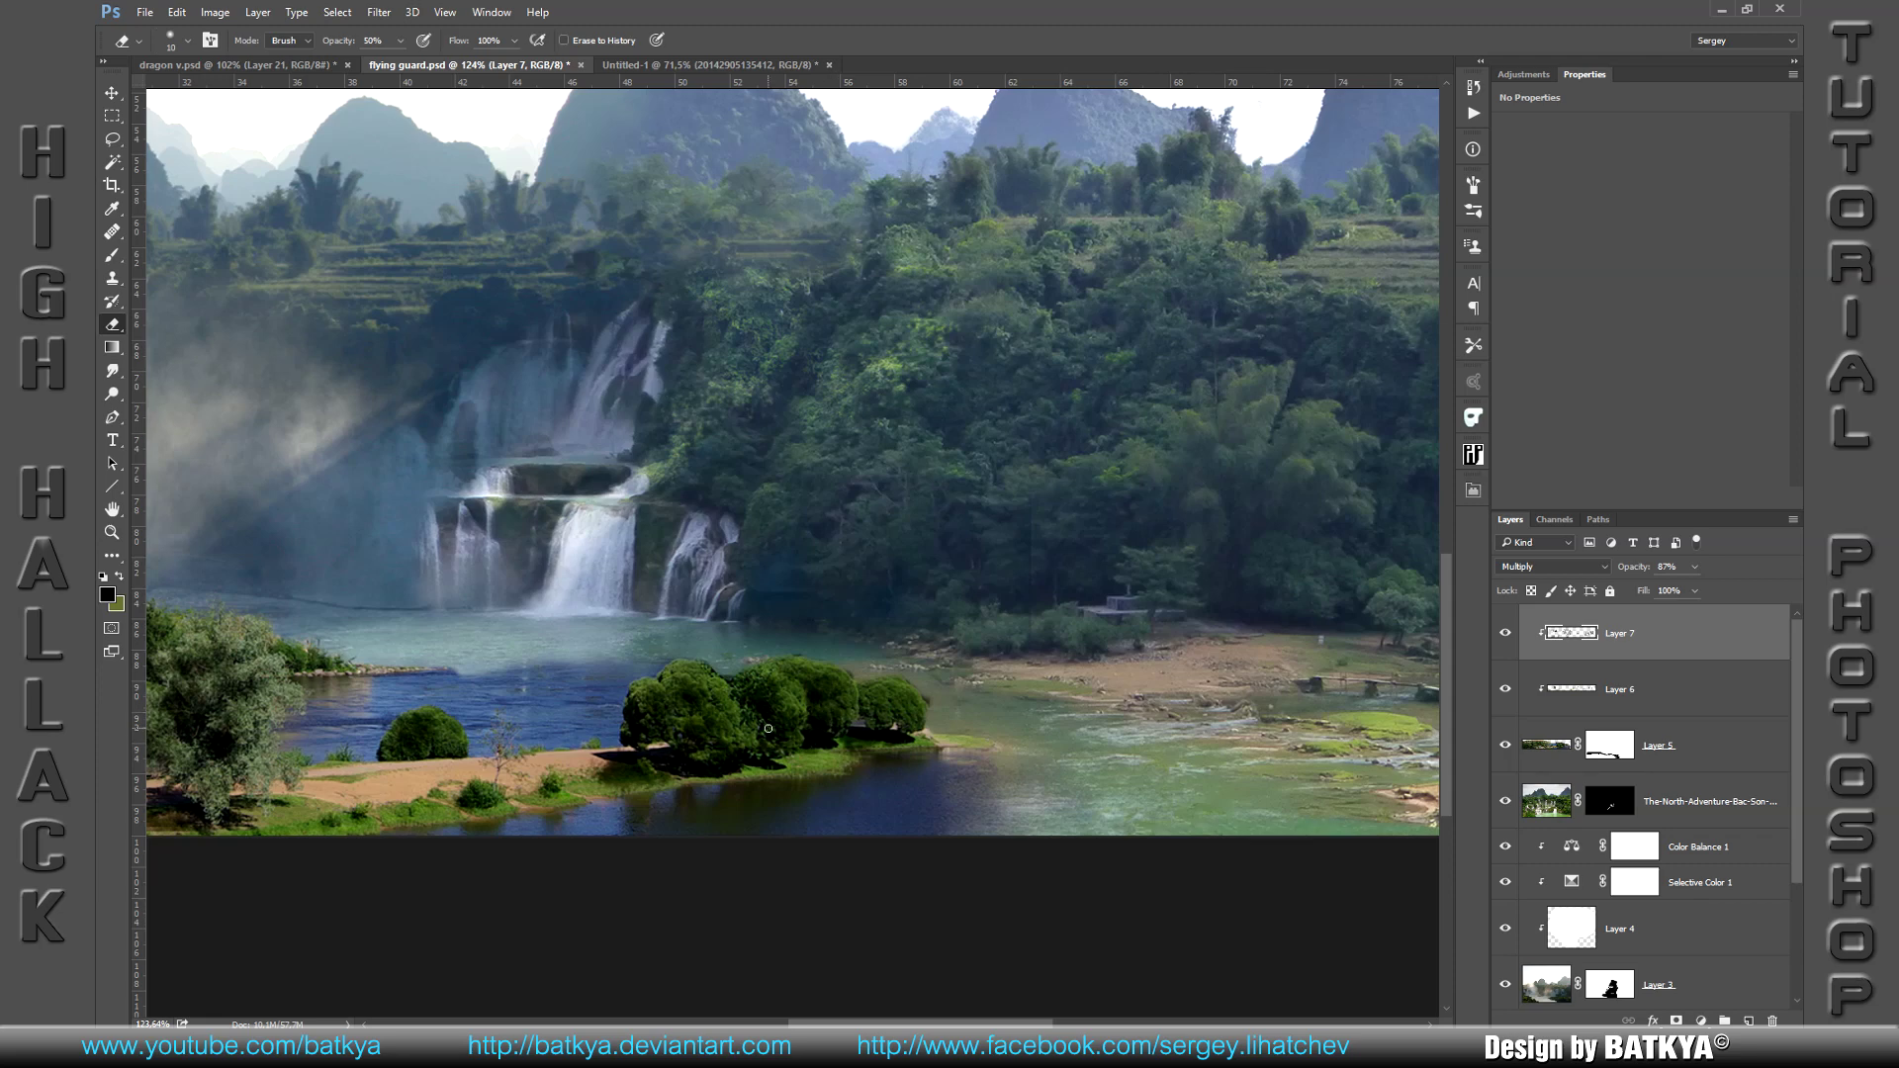
{"action": "left_click_drag", "start_coordinate": [593, 687], "coordinate": [1111, 666]}
{"action": "left_click_drag", "start_coordinate": [732, 687], "coordinate": [1000, 686]}
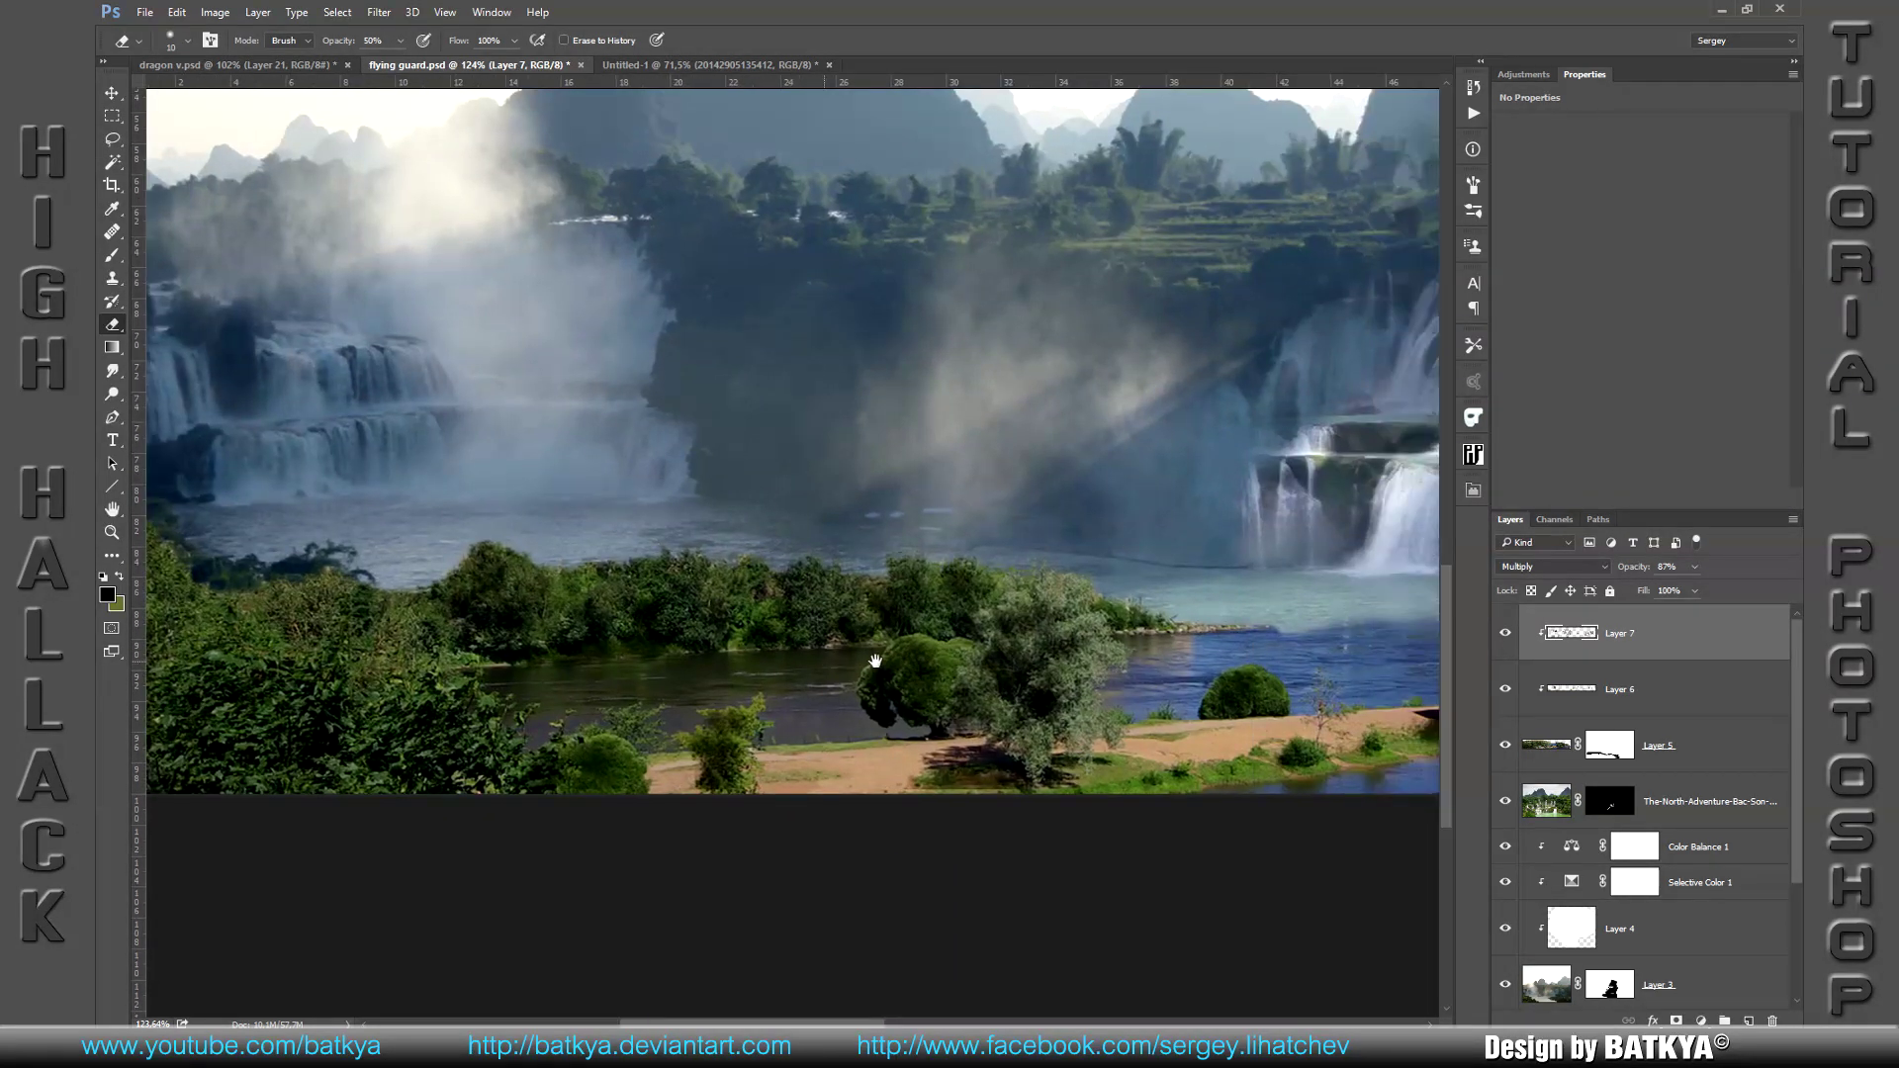
{"action": "scroll", "coordinate": [875, 661], "scroll_direction": "down", "scroll_amount": 5}
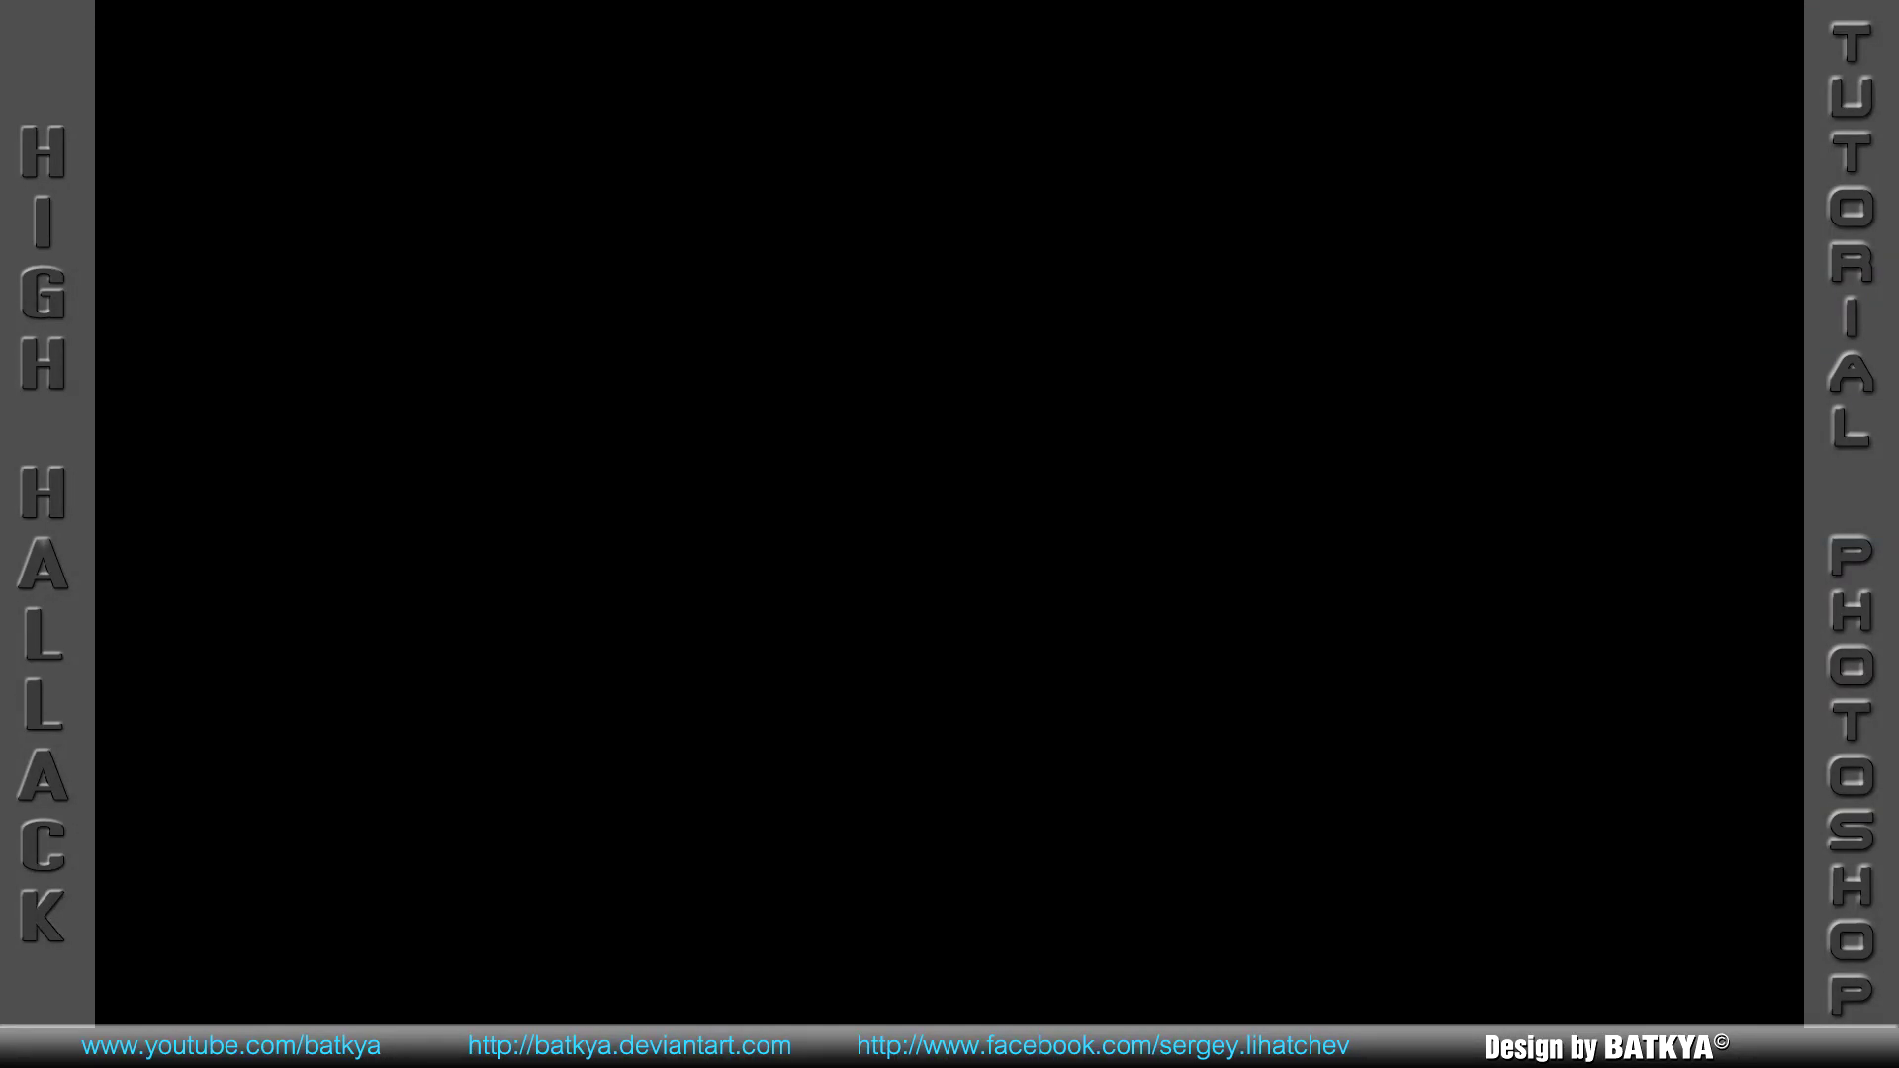
Step: Add Selective Color (Blues: Cyan -32, Magenta -27, Yellow +35) and a Hue/Saturation layer with Hue -16
{"action": "left_click", "coordinate": [1700, 1021]}
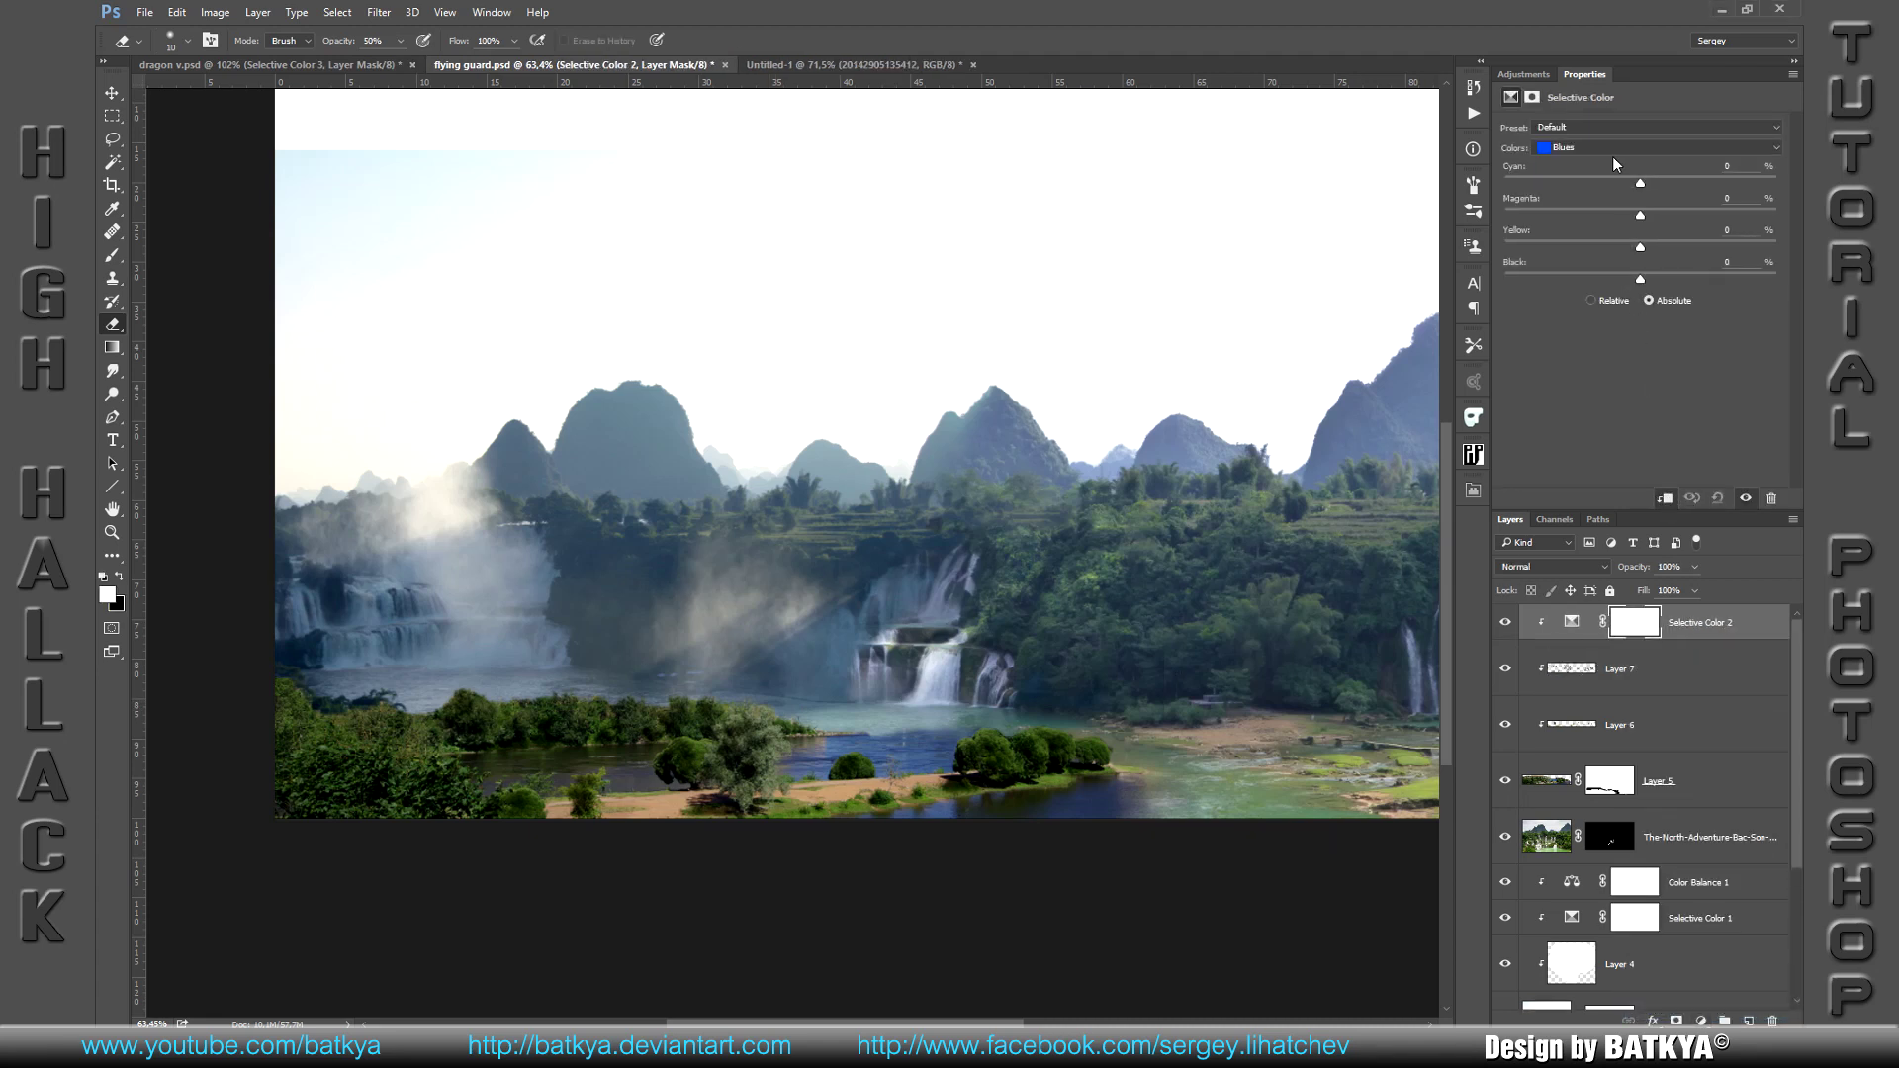
{"action": "left_click_drag", "start_coordinate": [1641, 181], "coordinate": [1638, 187]}
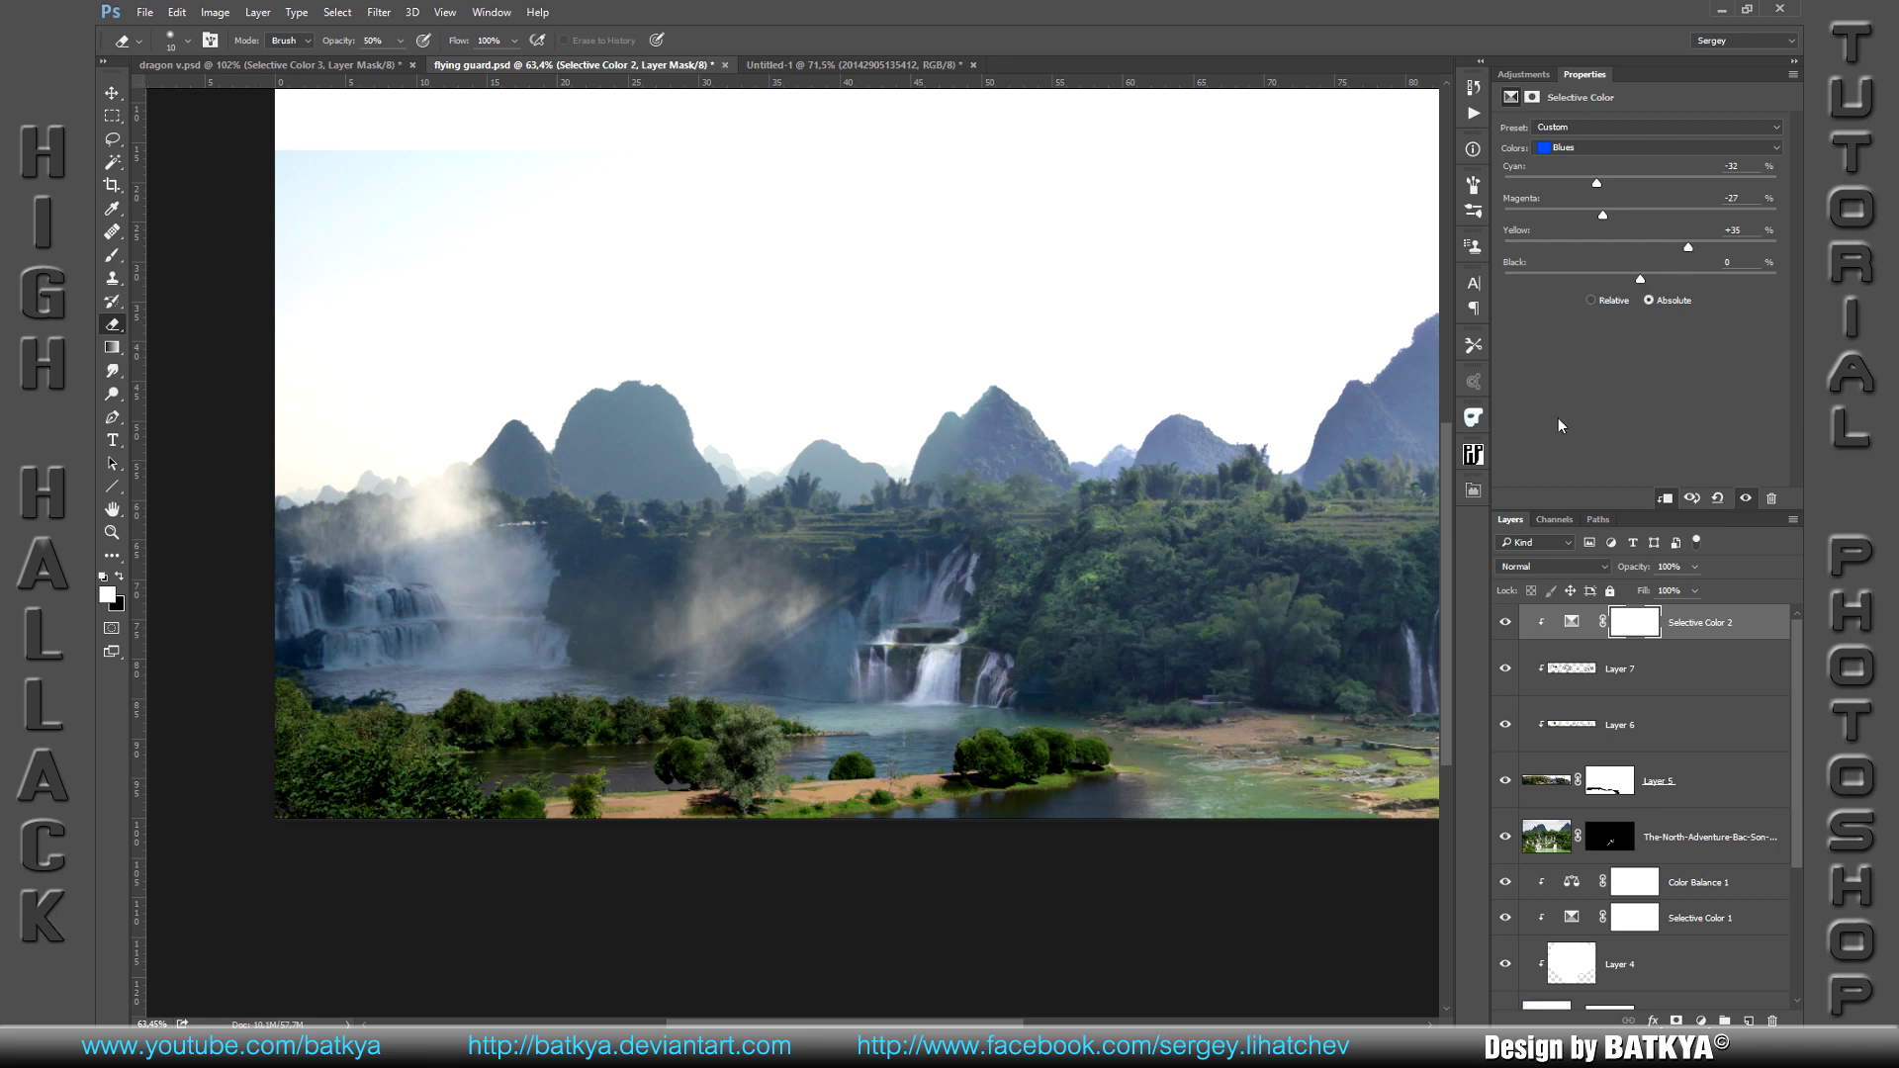
{"action": "left_click", "coordinate": [1700, 1020]}
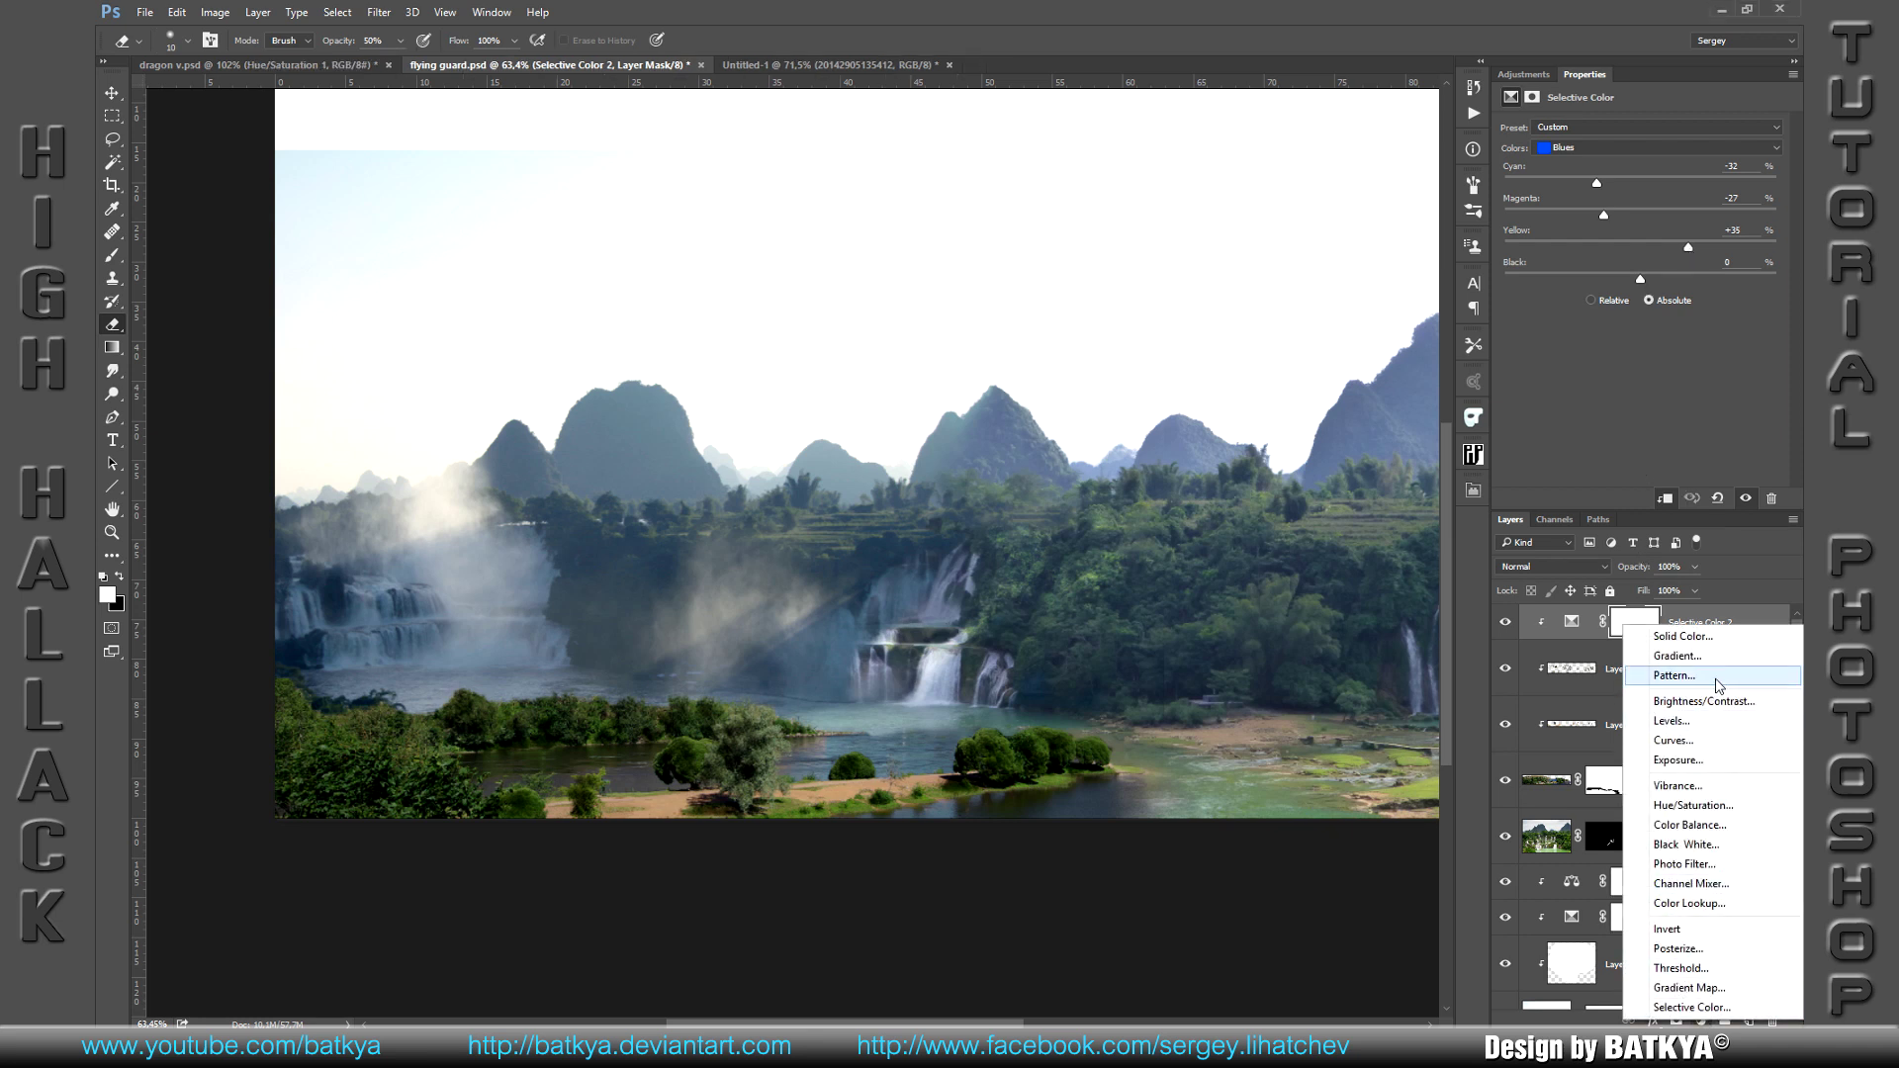
{"action": "left_click", "coordinate": [1719, 806]}
{"action": "left_click_drag", "start_coordinate": [1640, 189], "coordinate": [1625, 190]}
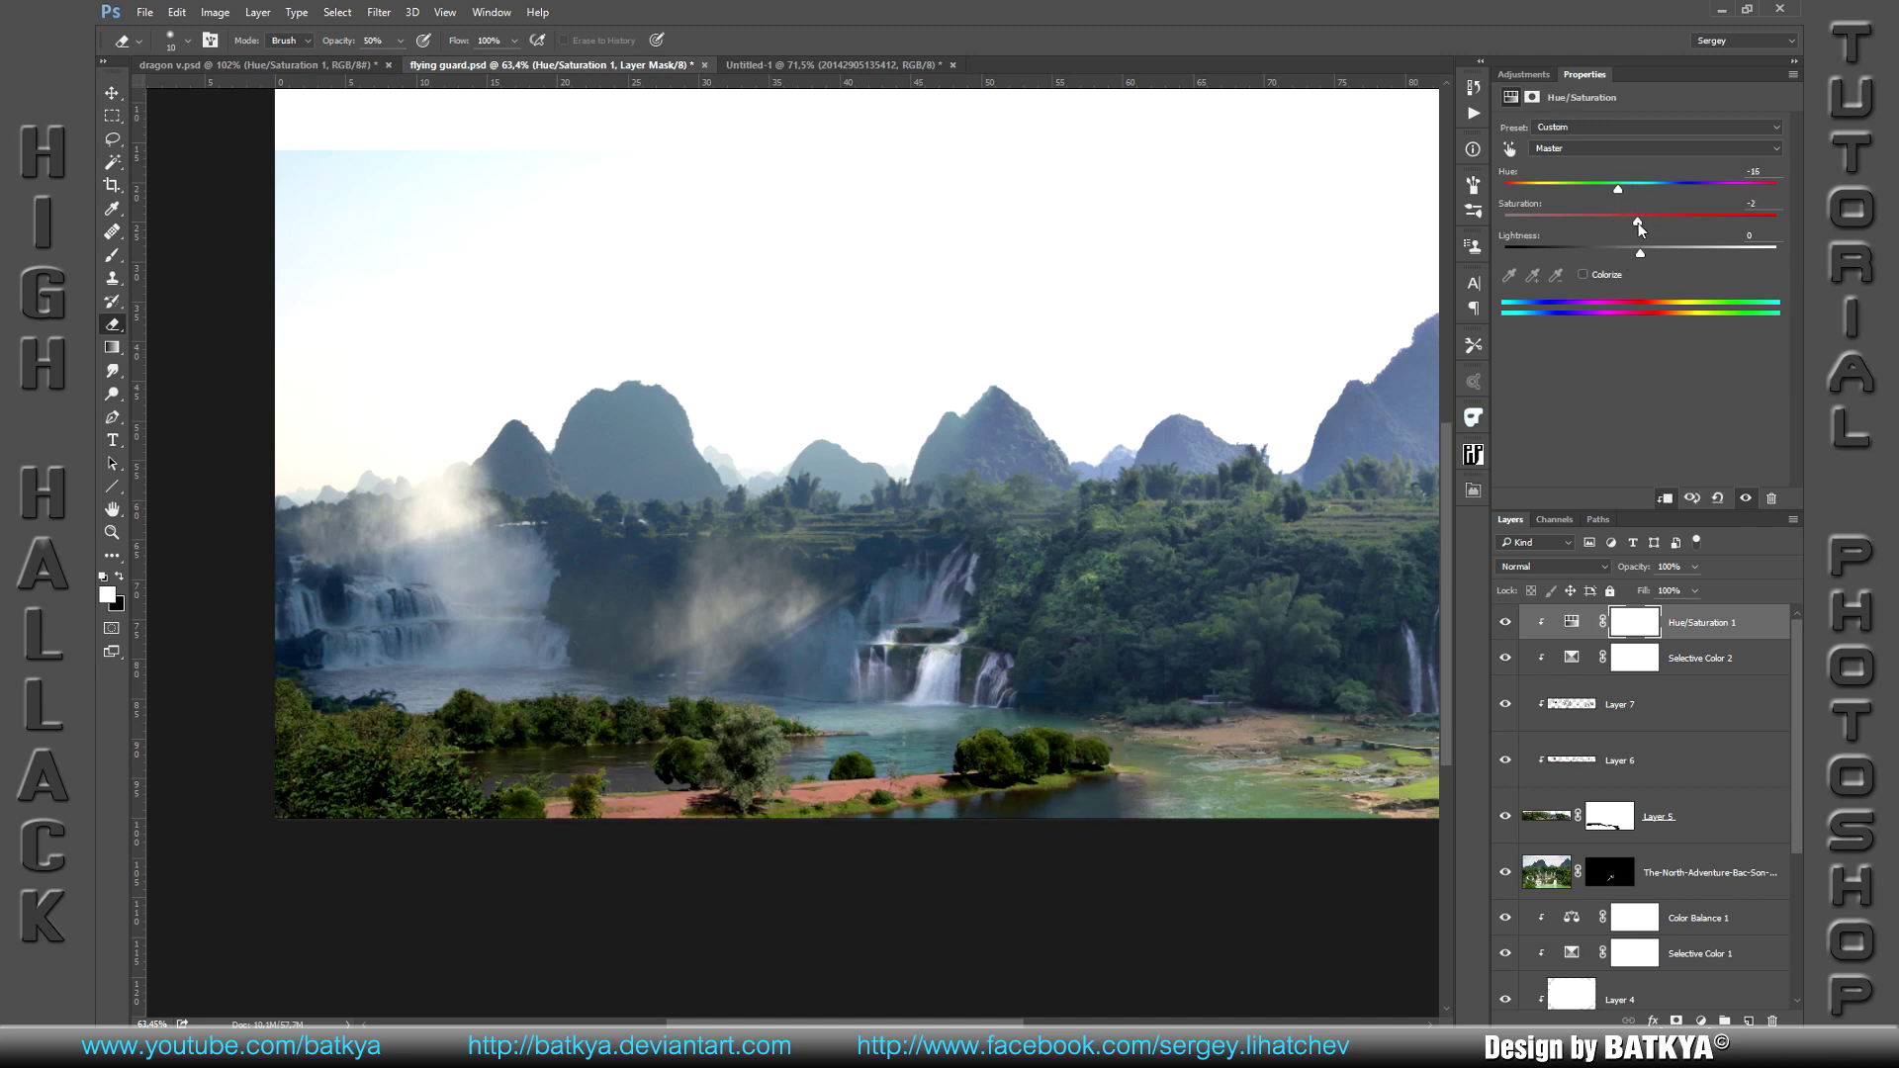
Step: Brush the Hue/Saturation mask to keep the hue shift off the reddish shore
{"action": "left_click", "coordinate": [1627, 626]}
{"action": "key", "text": "b"}
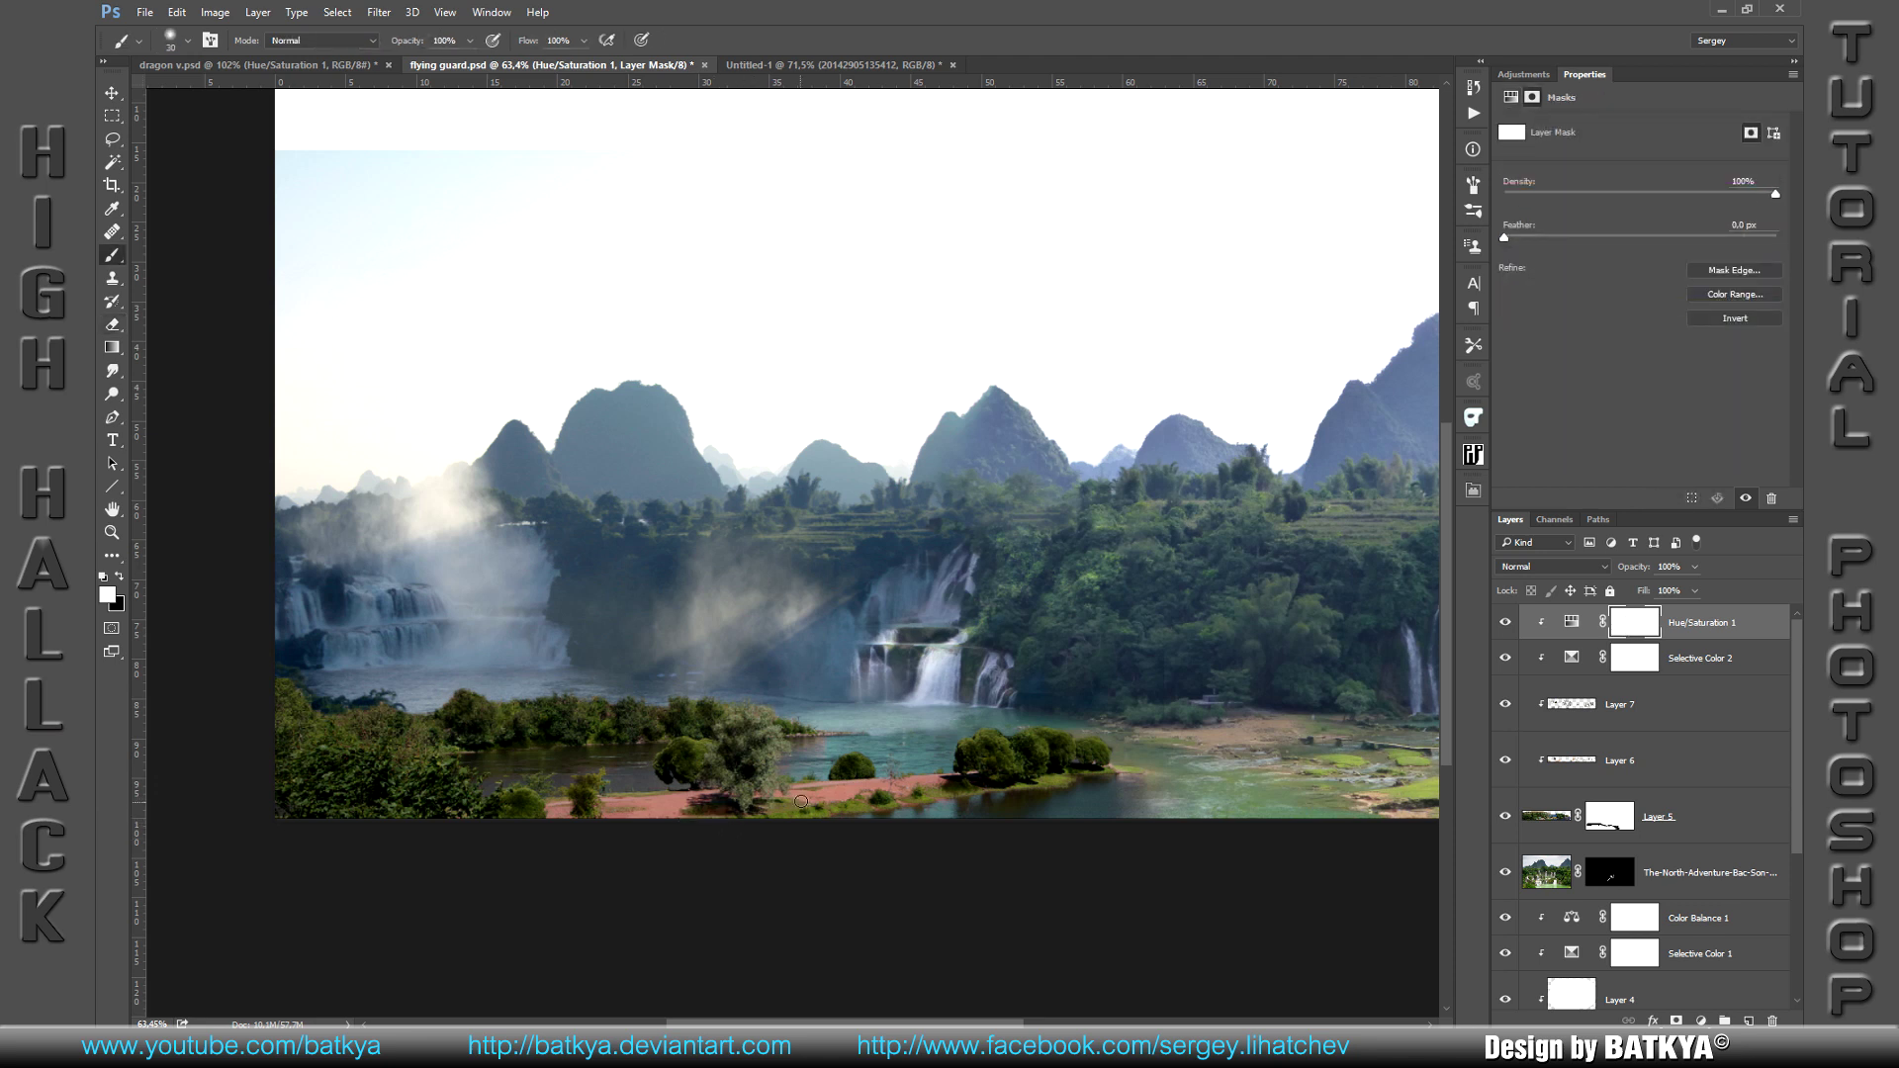
{"action": "mouse_move", "coordinate": [702, 815]}
{"action": "left_mouse_down"}
{"action": "mouse_move", "coordinate": [616, 806]}
{"action": "mouse_move", "coordinate": [836, 789]}
{"action": "left_mouse_up"}
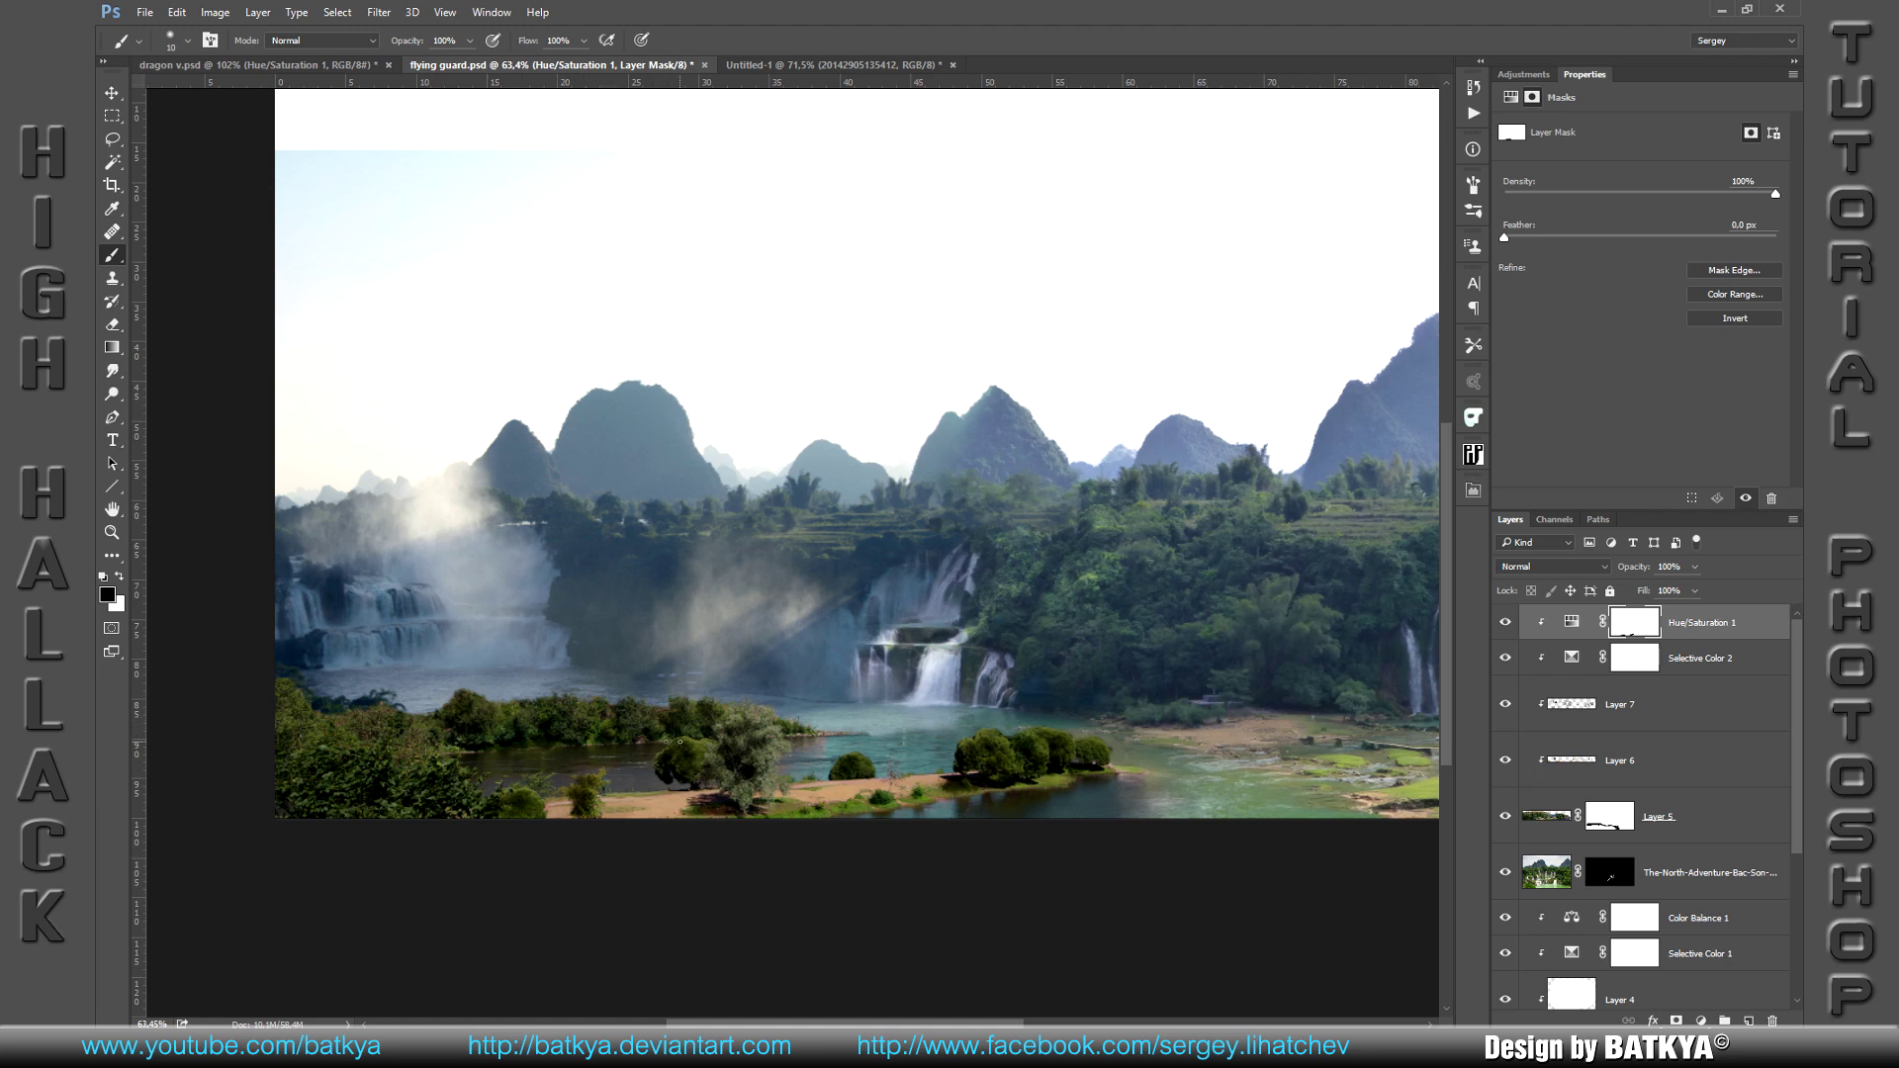
Step: Create clipped Layer 8 in Color blend mode at 58% opacity
{"action": "left_click", "coordinate": [1572, 621]}
{"action": "key", "text": "ctrl+shift+alt+n"}
{"action": "left_click", "coordinate": [1543, 654], "text": "alt"}
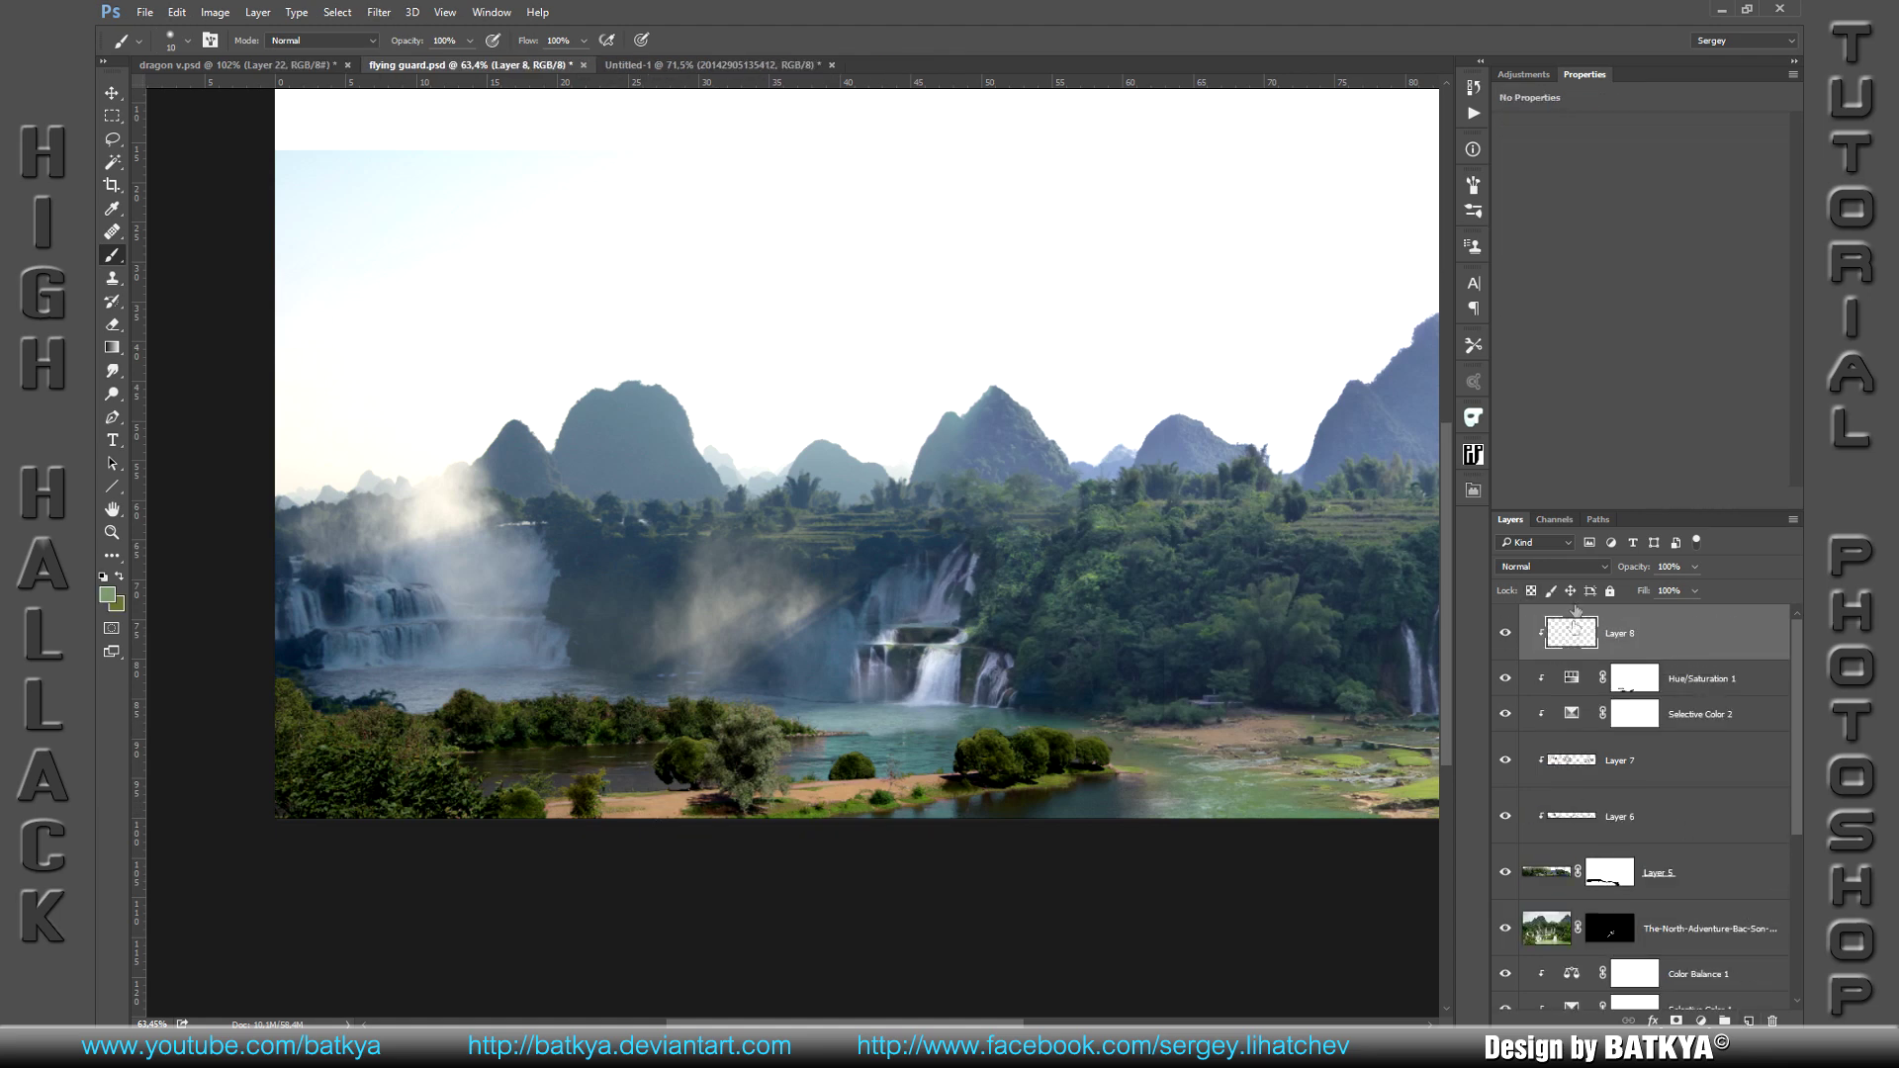
{"action": "left_click", "coordinate": [1551, 566]}
{"action": "left_click", "coordinate": [1558, 903]}
{"action": "left_click_drag", "start_coordinate": [1645, 574], "coordinate": [1620, 574]}
Step: Paint green along the sandy bottom edge with a 90 px brush
{"action": "key", "text": "bracketright"}
{"action": "key", "text": "bracketright"}
{"action": "key", "text": "bracketright"}
{"action": "left_click_drag", "start_coordinate": [1036, 823], "coordinate": [925, 827]}
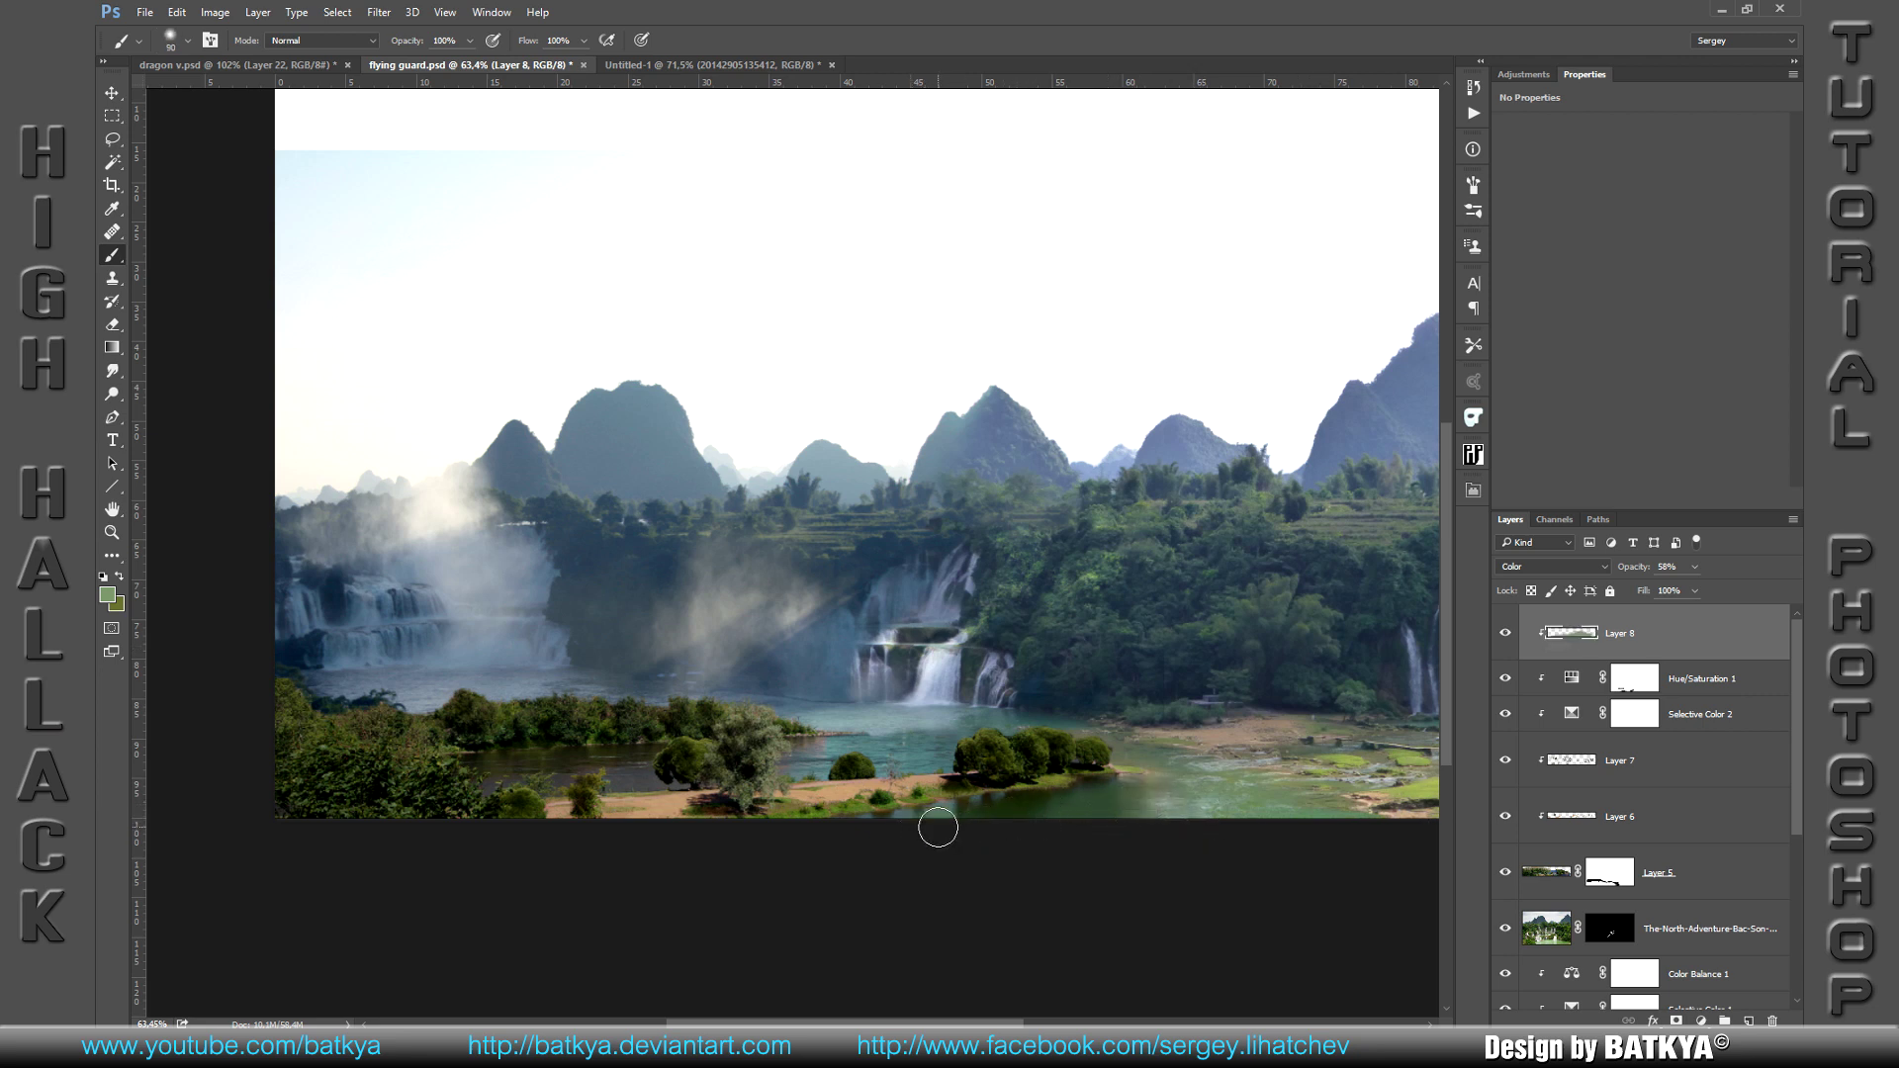
{"action": "left_click_drag", "start_coordinate": [1032, 814], "coordinate": [907, 818]}
{"action": "key", "text": "l"}
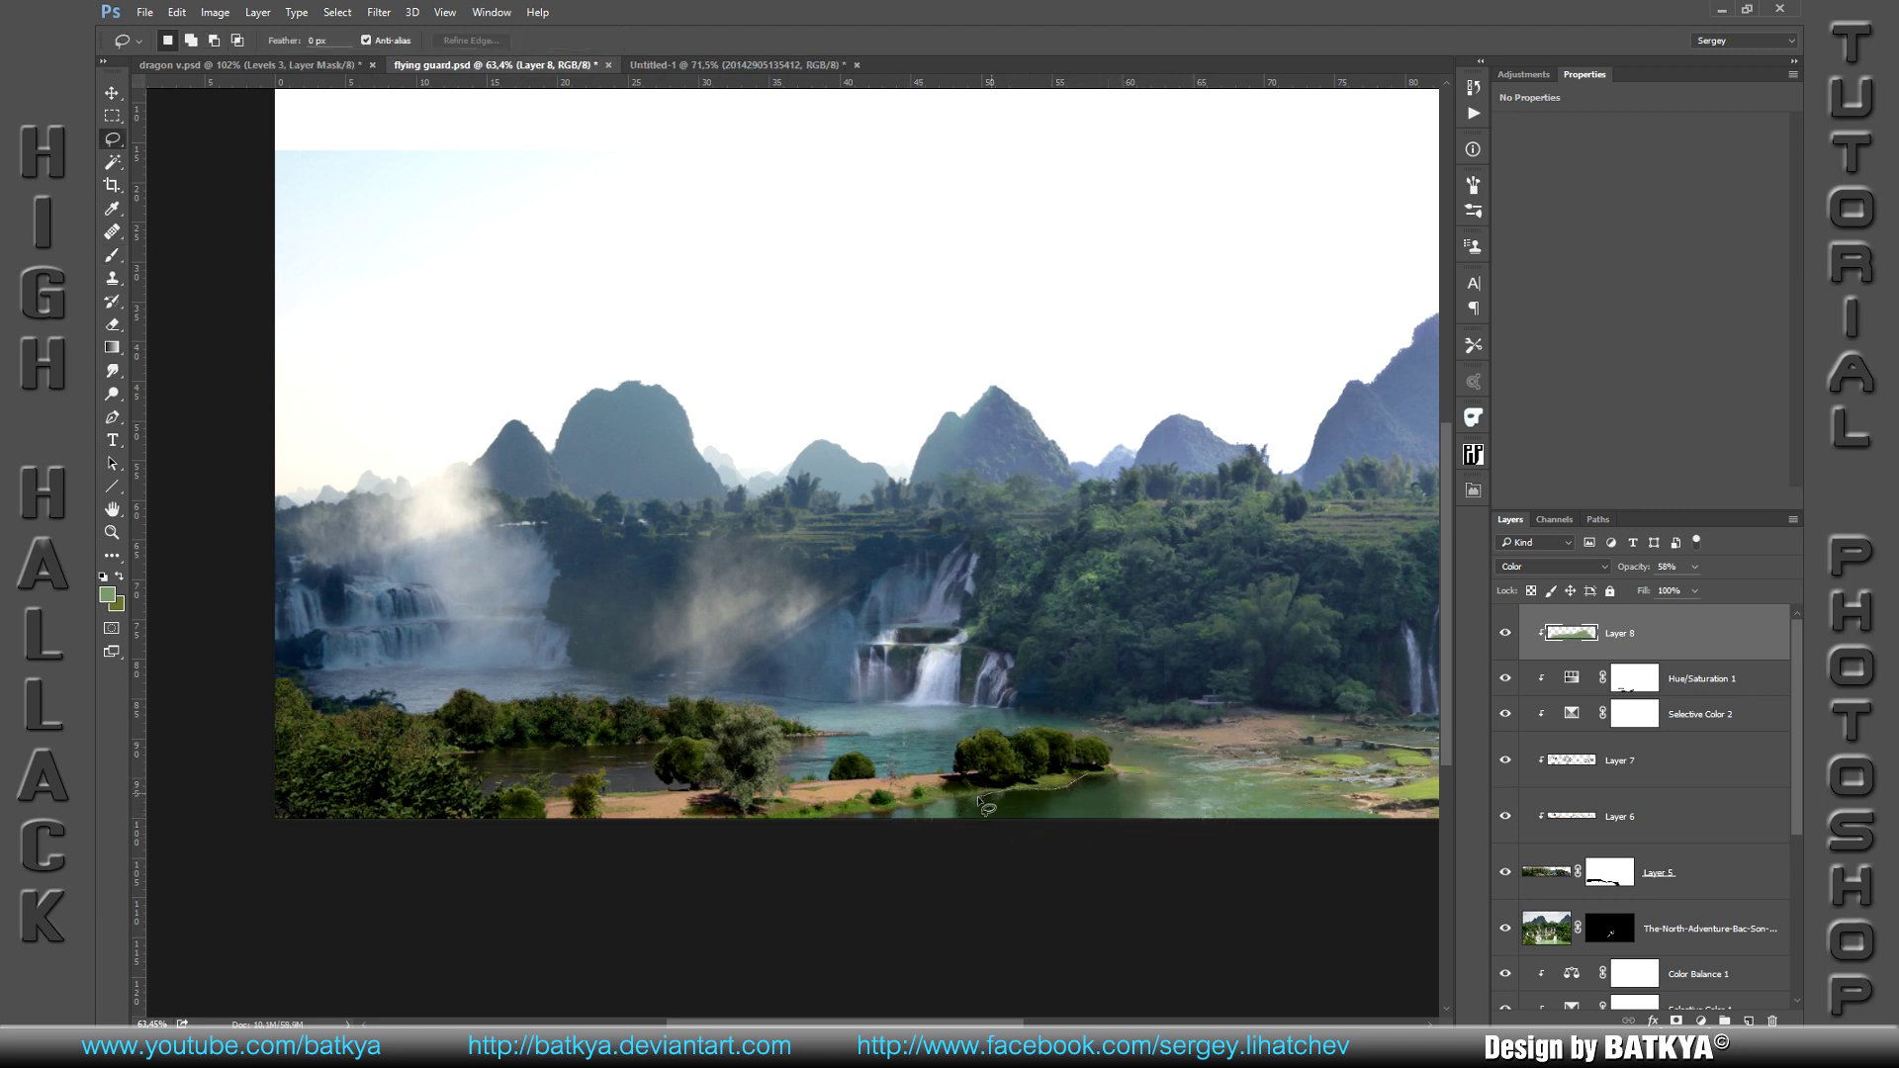
Step: Lasso the lower water and add a Levels layer with output black 25, clipped to Layer 8
{"action": "mouse_move", "coordinate": [859, 813]}
{"action": "left_mouse_down"}
{"action": "mouse_move", "coordinate": [1139, 841]}
{"action": "mouse_move", "coordinate": [1235, 818]}
{"action": "left_mouse_up"}
{"action": "left_click", "coordinate": [1701, 1020]}
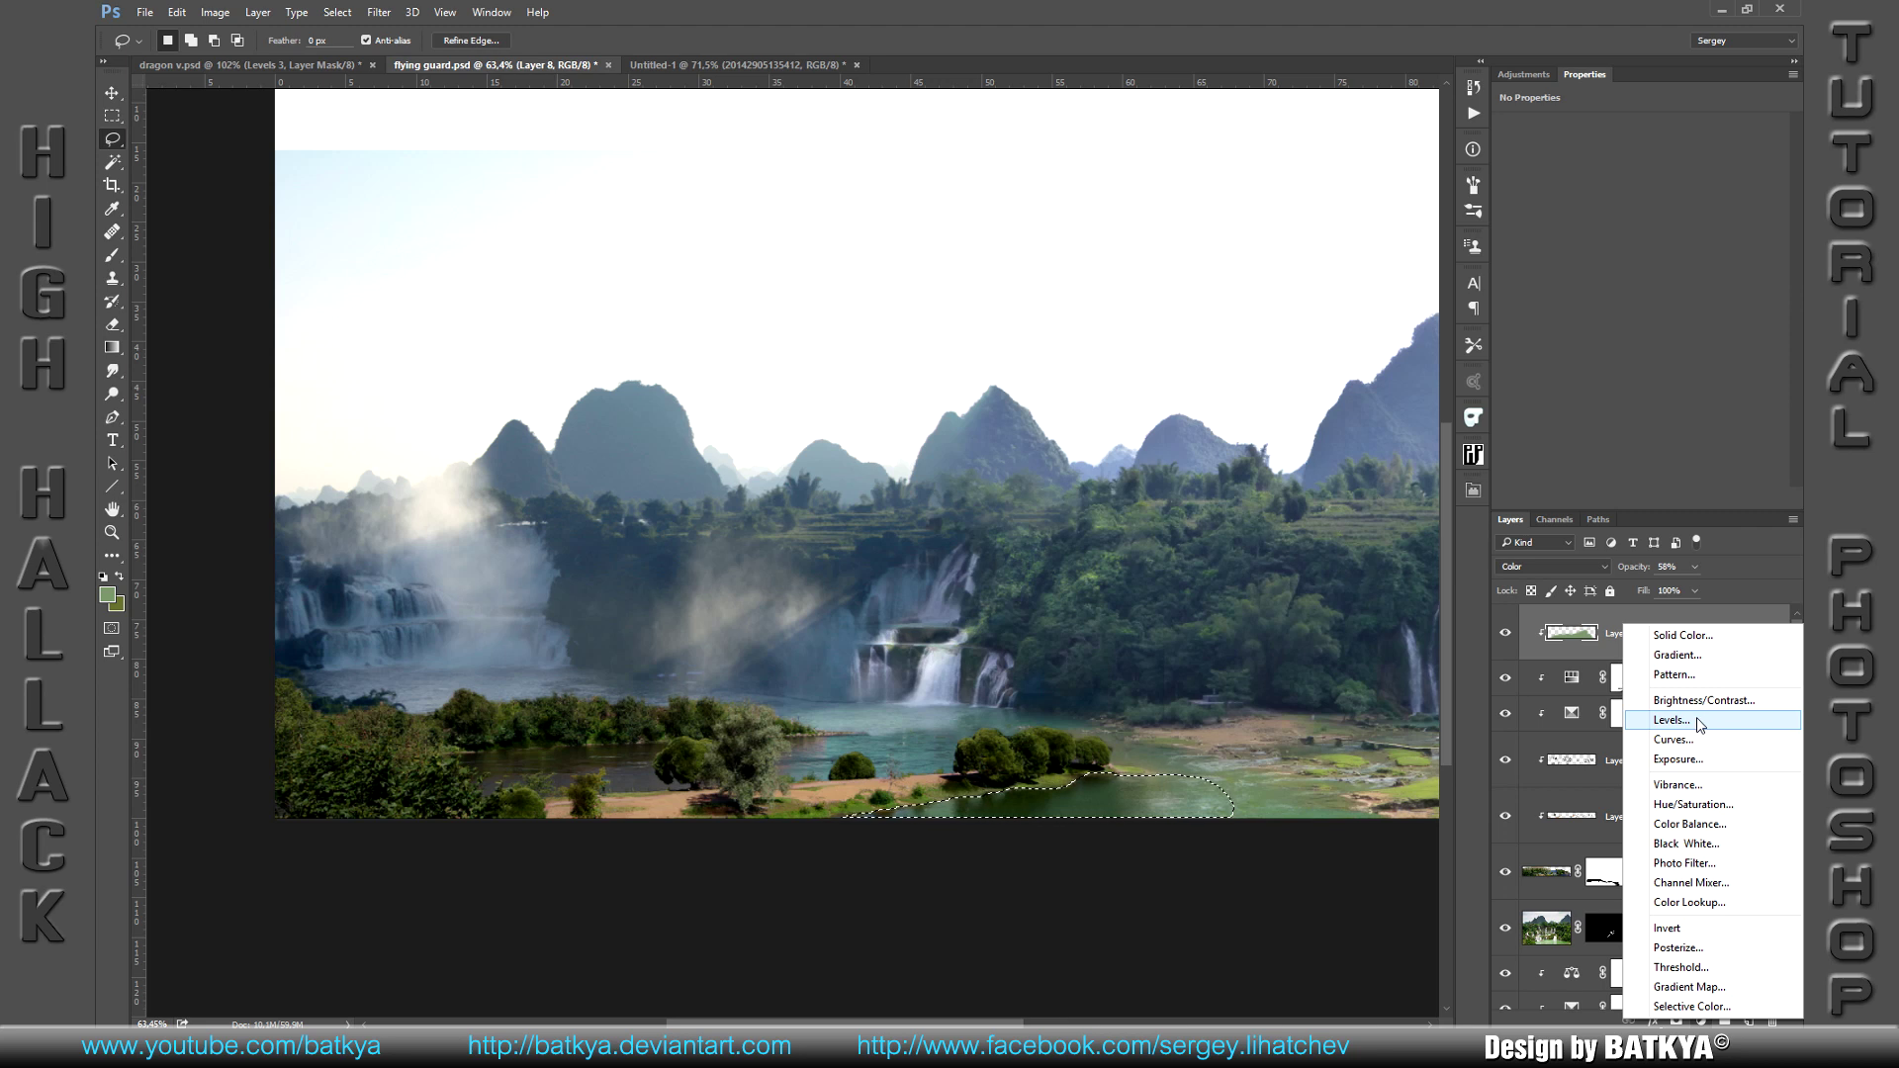
{"action": "left_click", "coordinate": [1695, 716]}
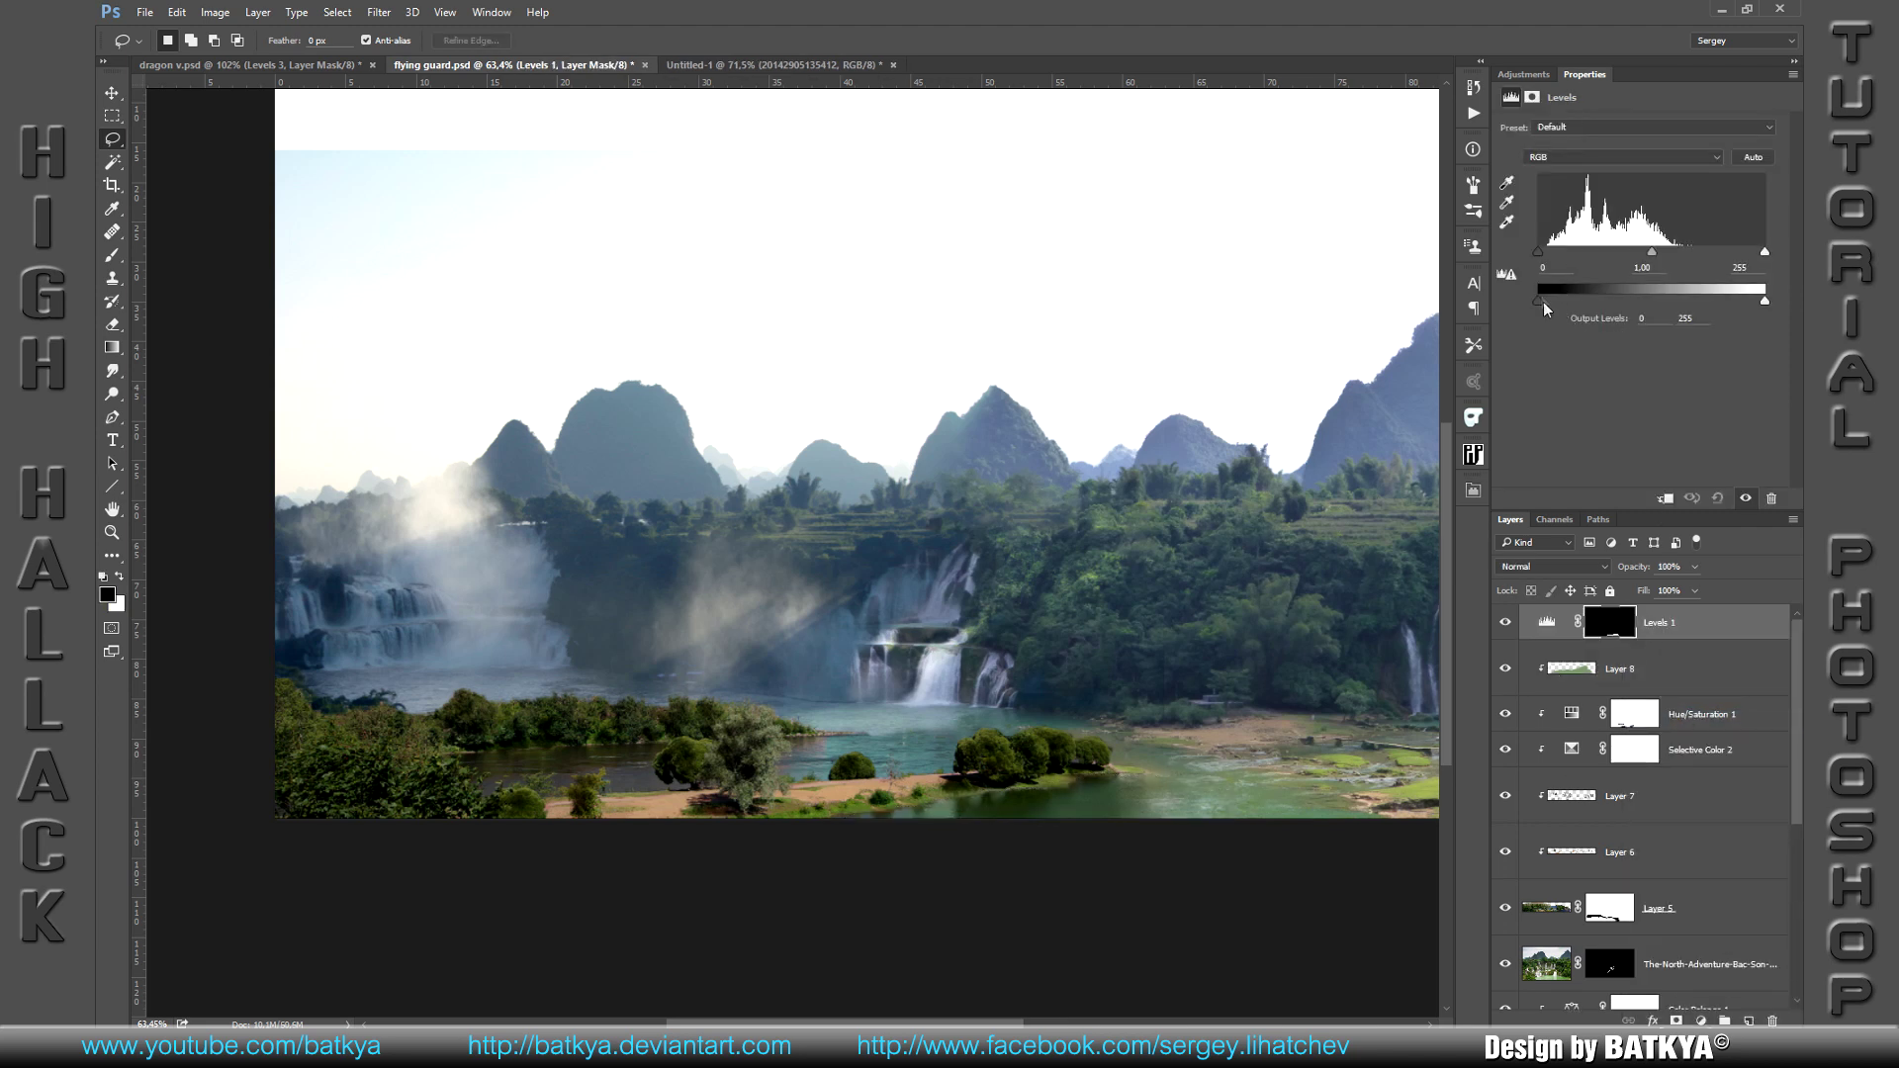
{"action": "left_click_drag", "start_coordinate": [1540, 305], "coordinate": [1564, 300]}
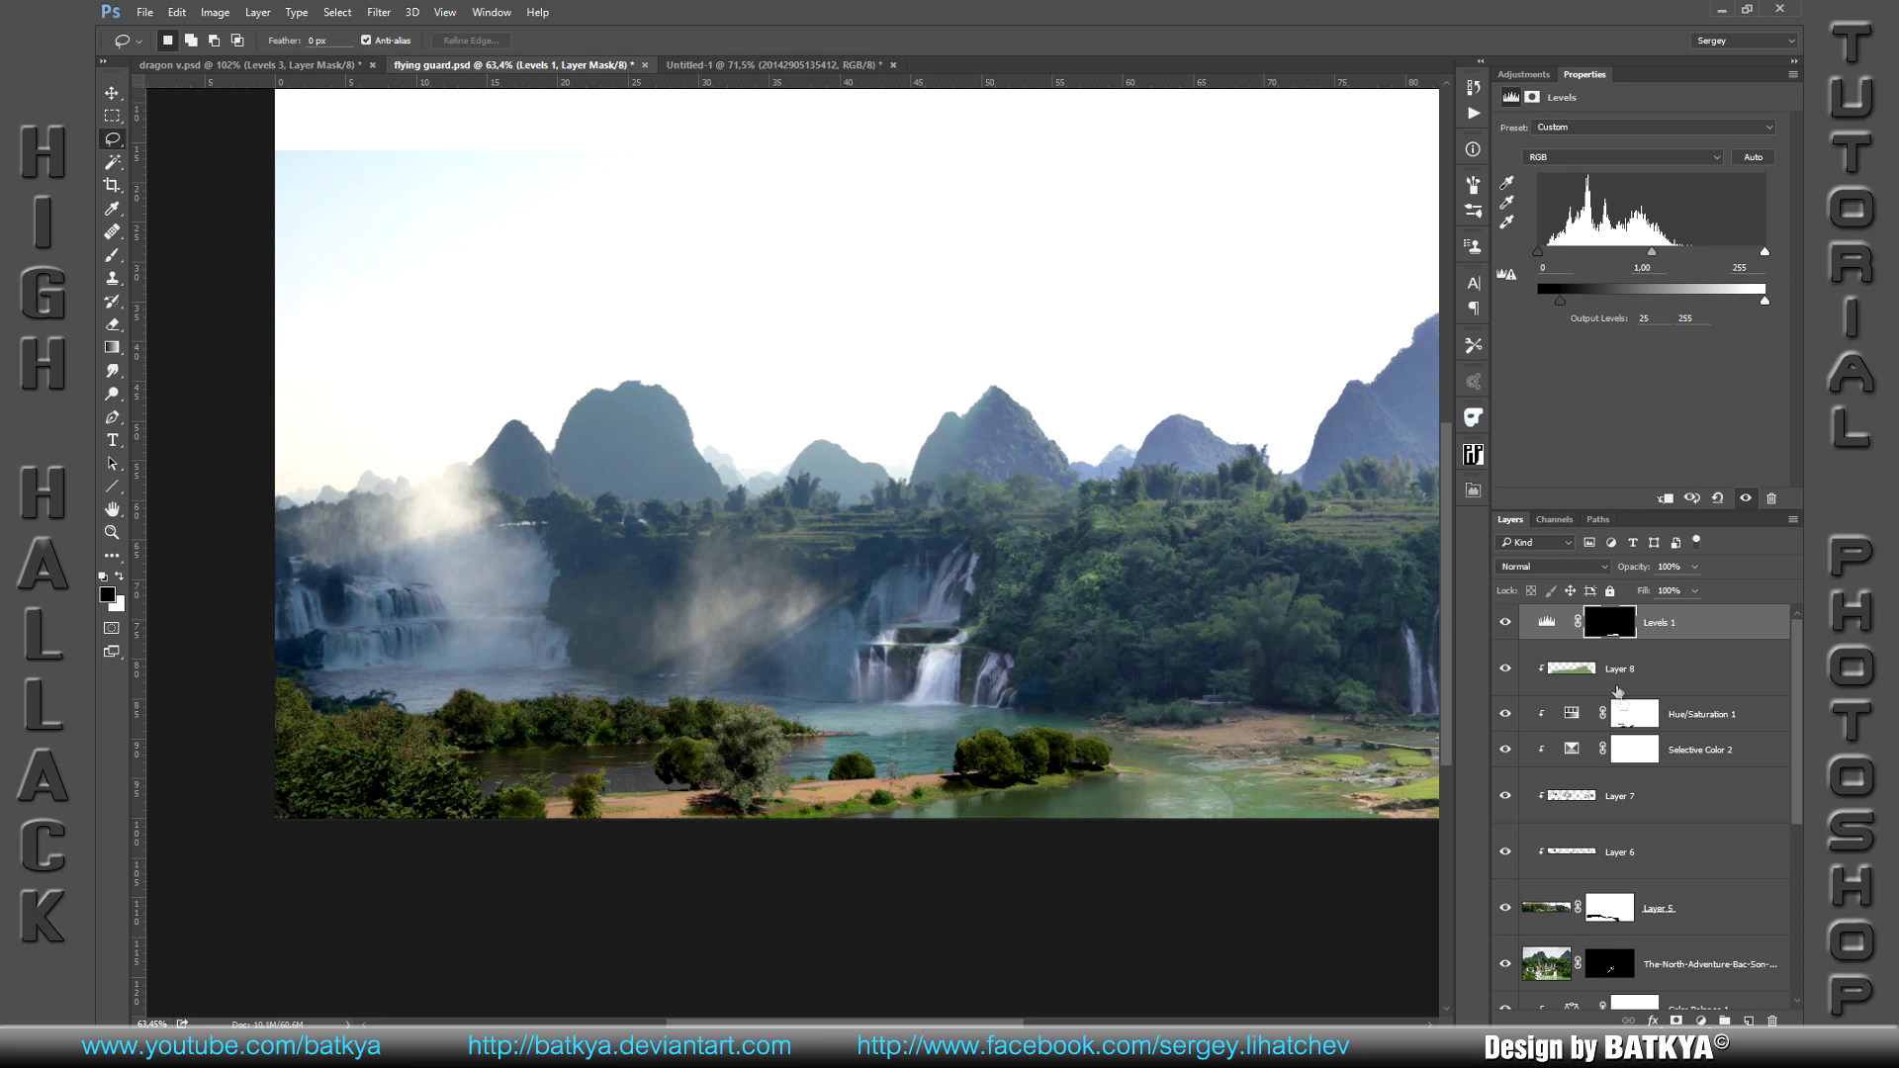
{"action": "left_click", "coordinate": [1616, 625]}
{"action": "key", "text": "b"}
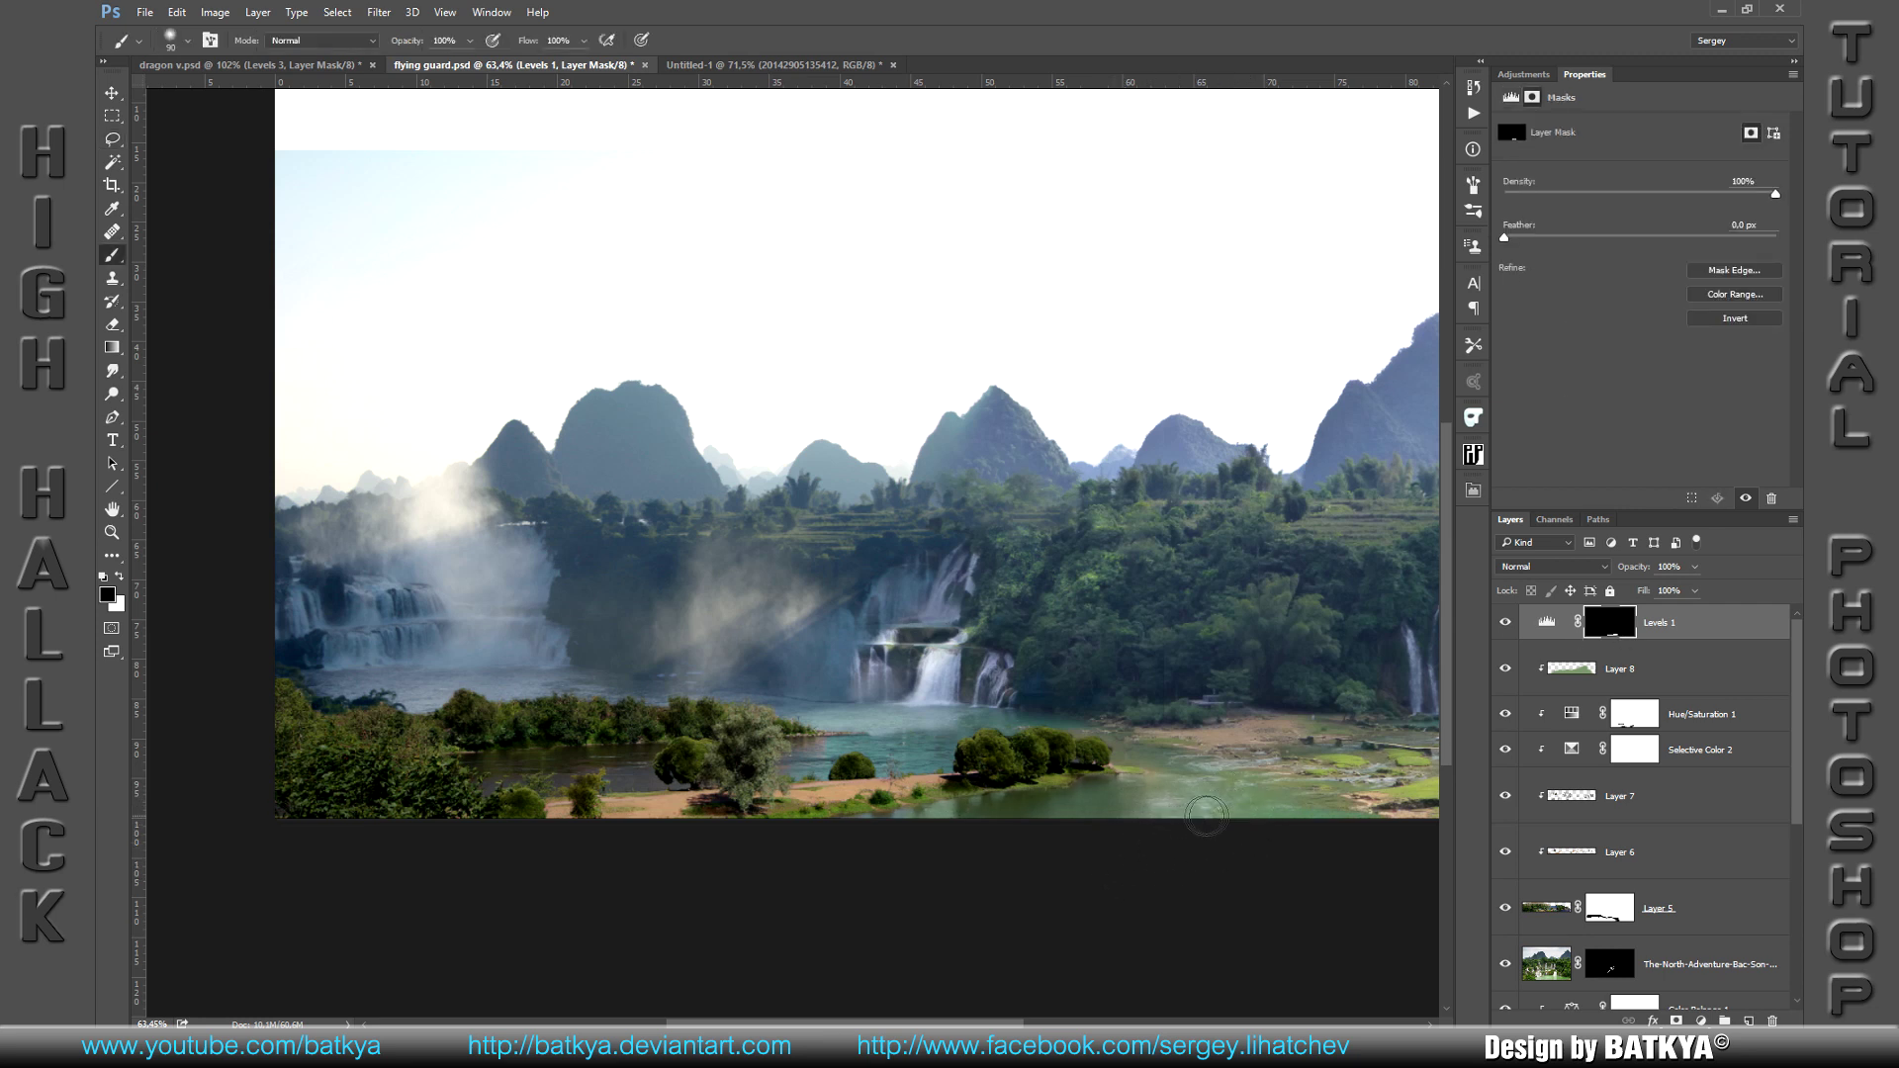
{"action": "left_click", "coordinate": [1547, 621]}
{"action": "left_click", "coordinate": [1567, 648], "text": "alt"}
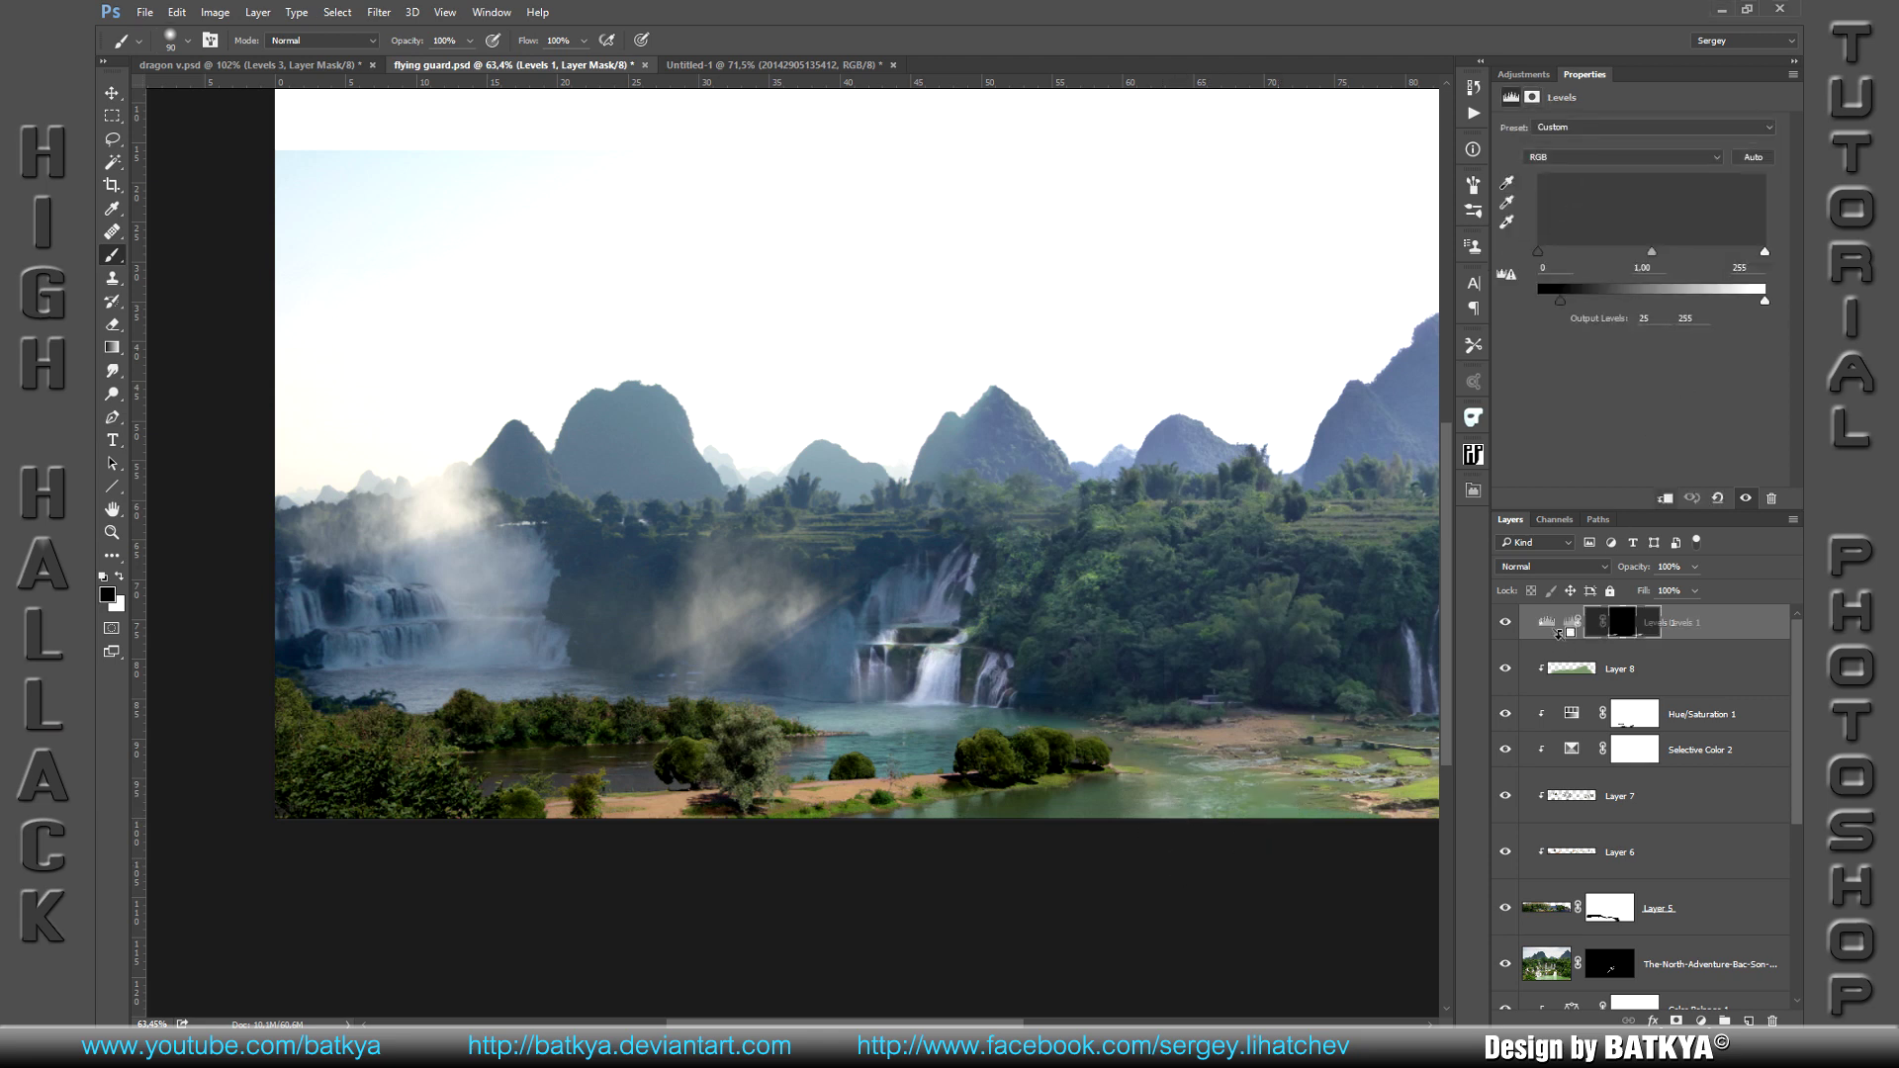
Step: Add a second clipped Levels layer with output black 24, then a new empty layer
{"action": "left_click", "coordinate": [1701, 1021]}
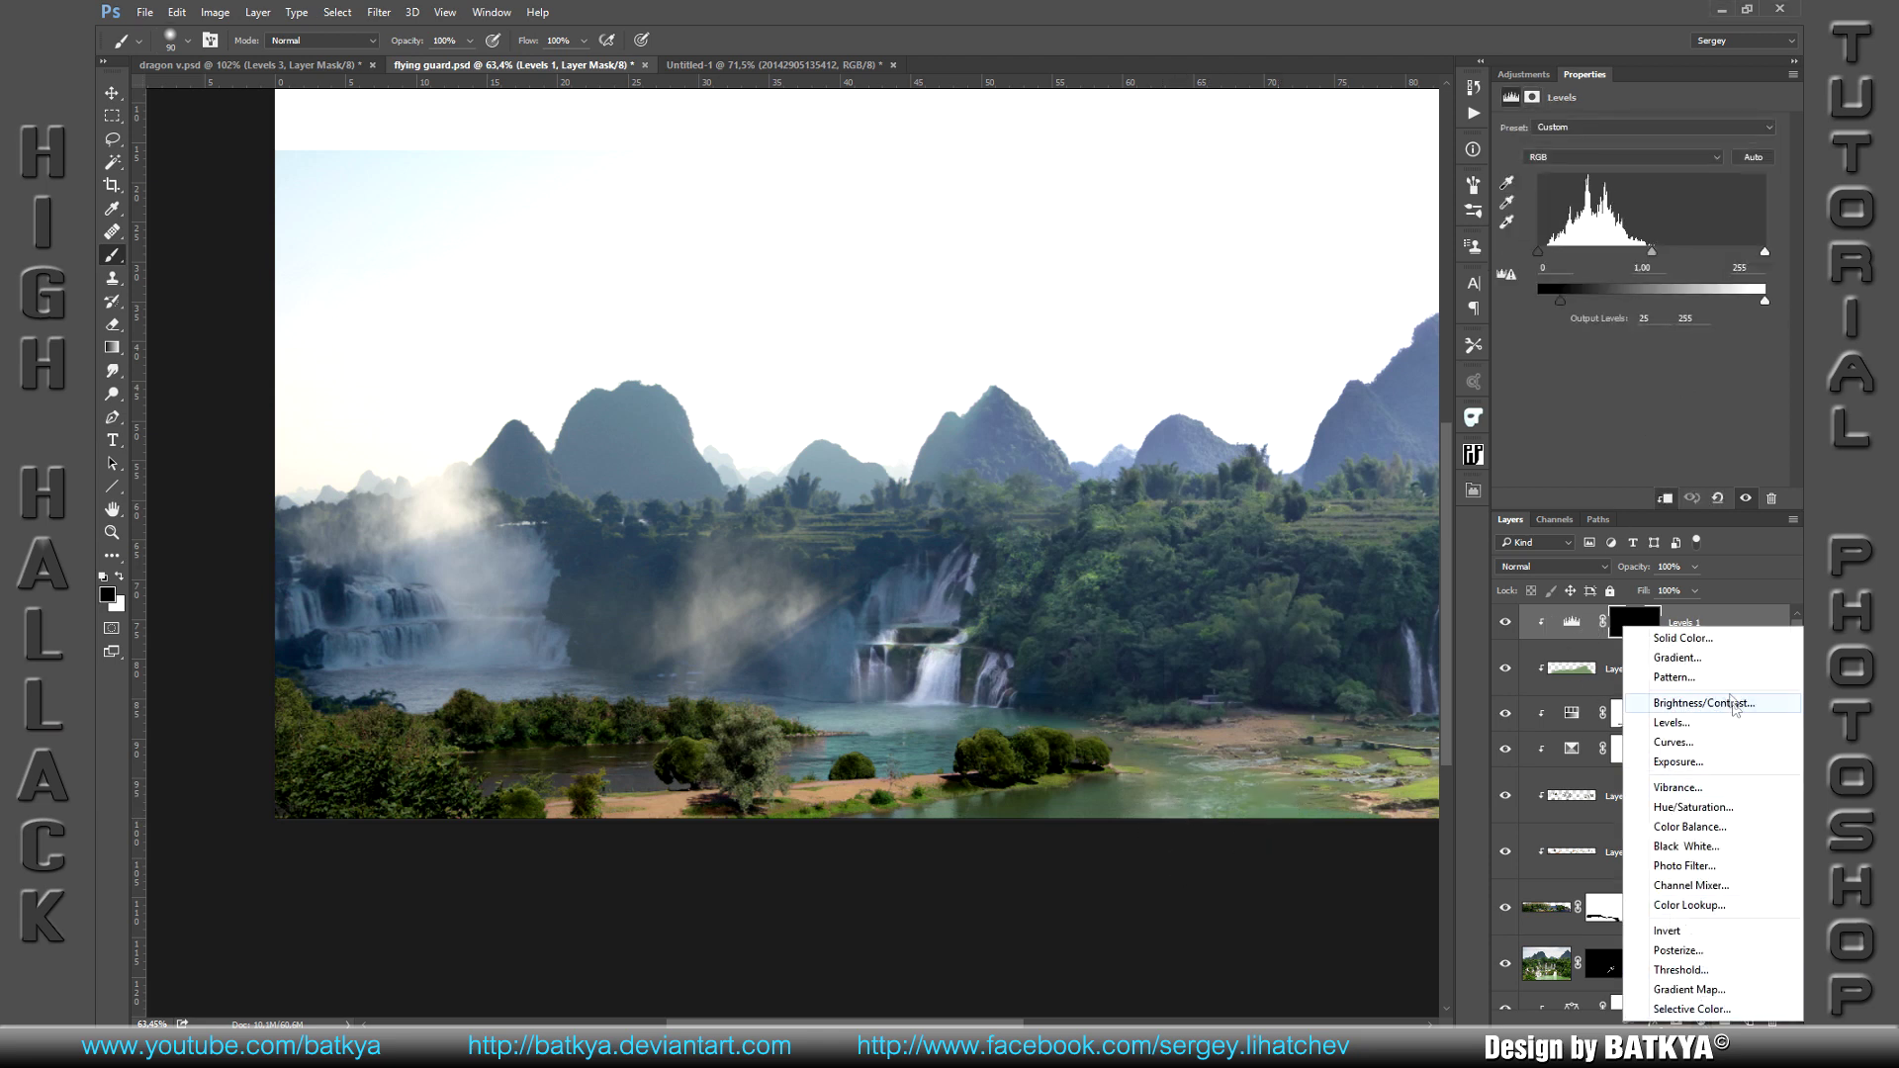
{"action": "left_click", "coordinate": [1662, 722]}
{"action": "left_click", "coordinate": [1666, 498]}
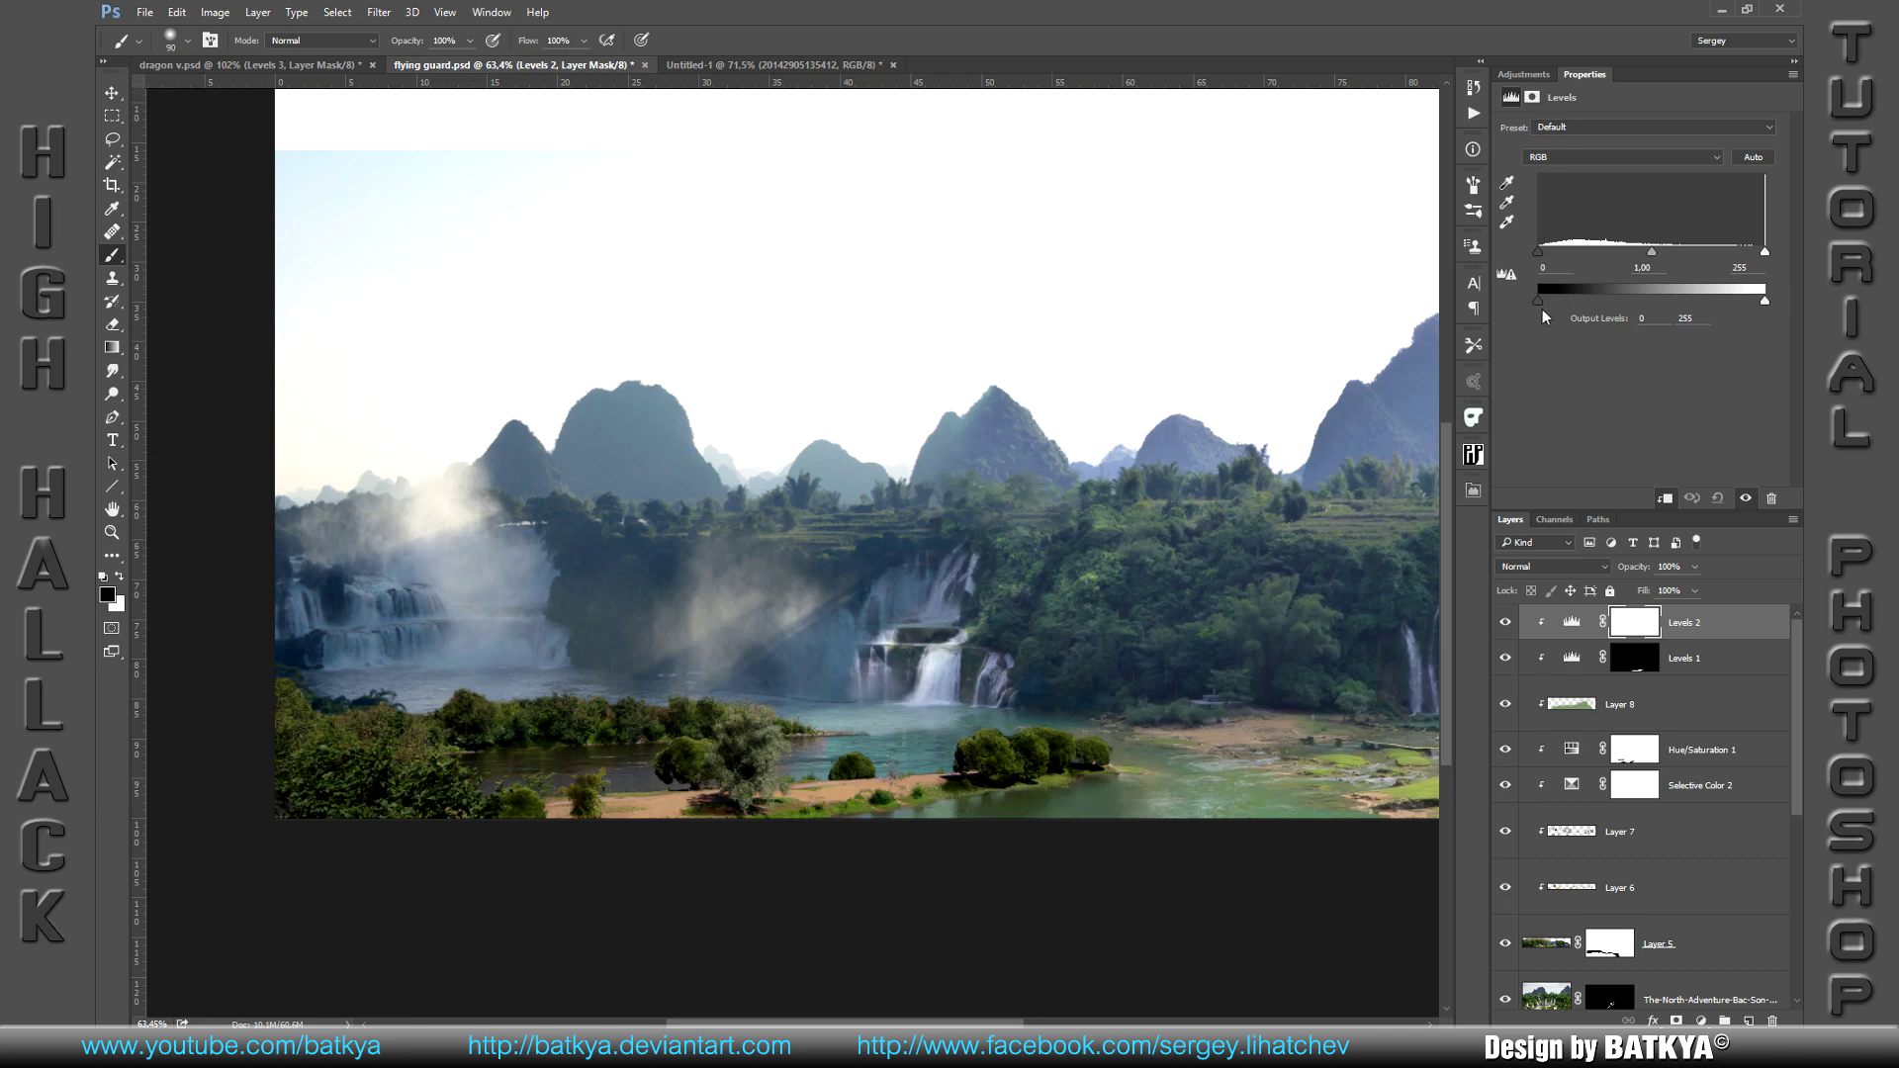
{"action": "left_click_drag", "start_coordinate": [1540, 300], "coordinate": [1553, 305]}
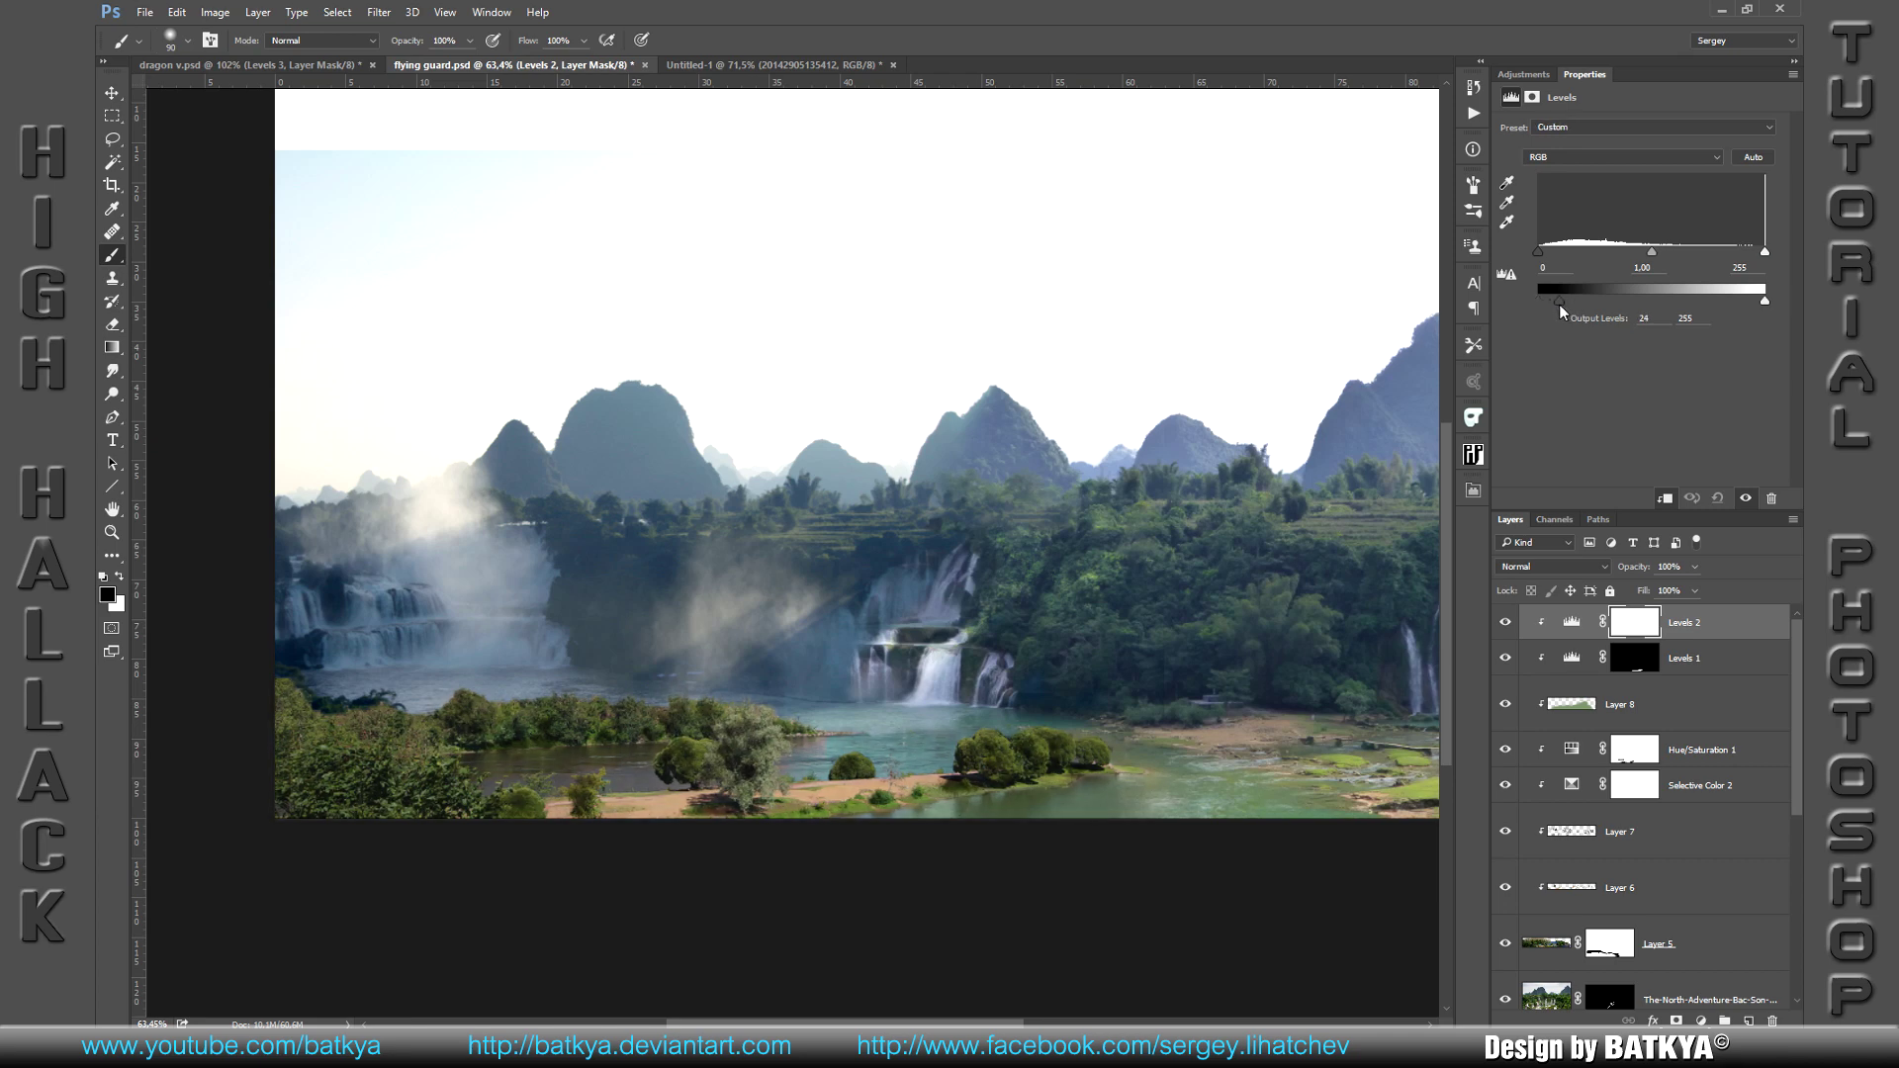
{"action": "left_click", "coordinate": [1748, 1020]}
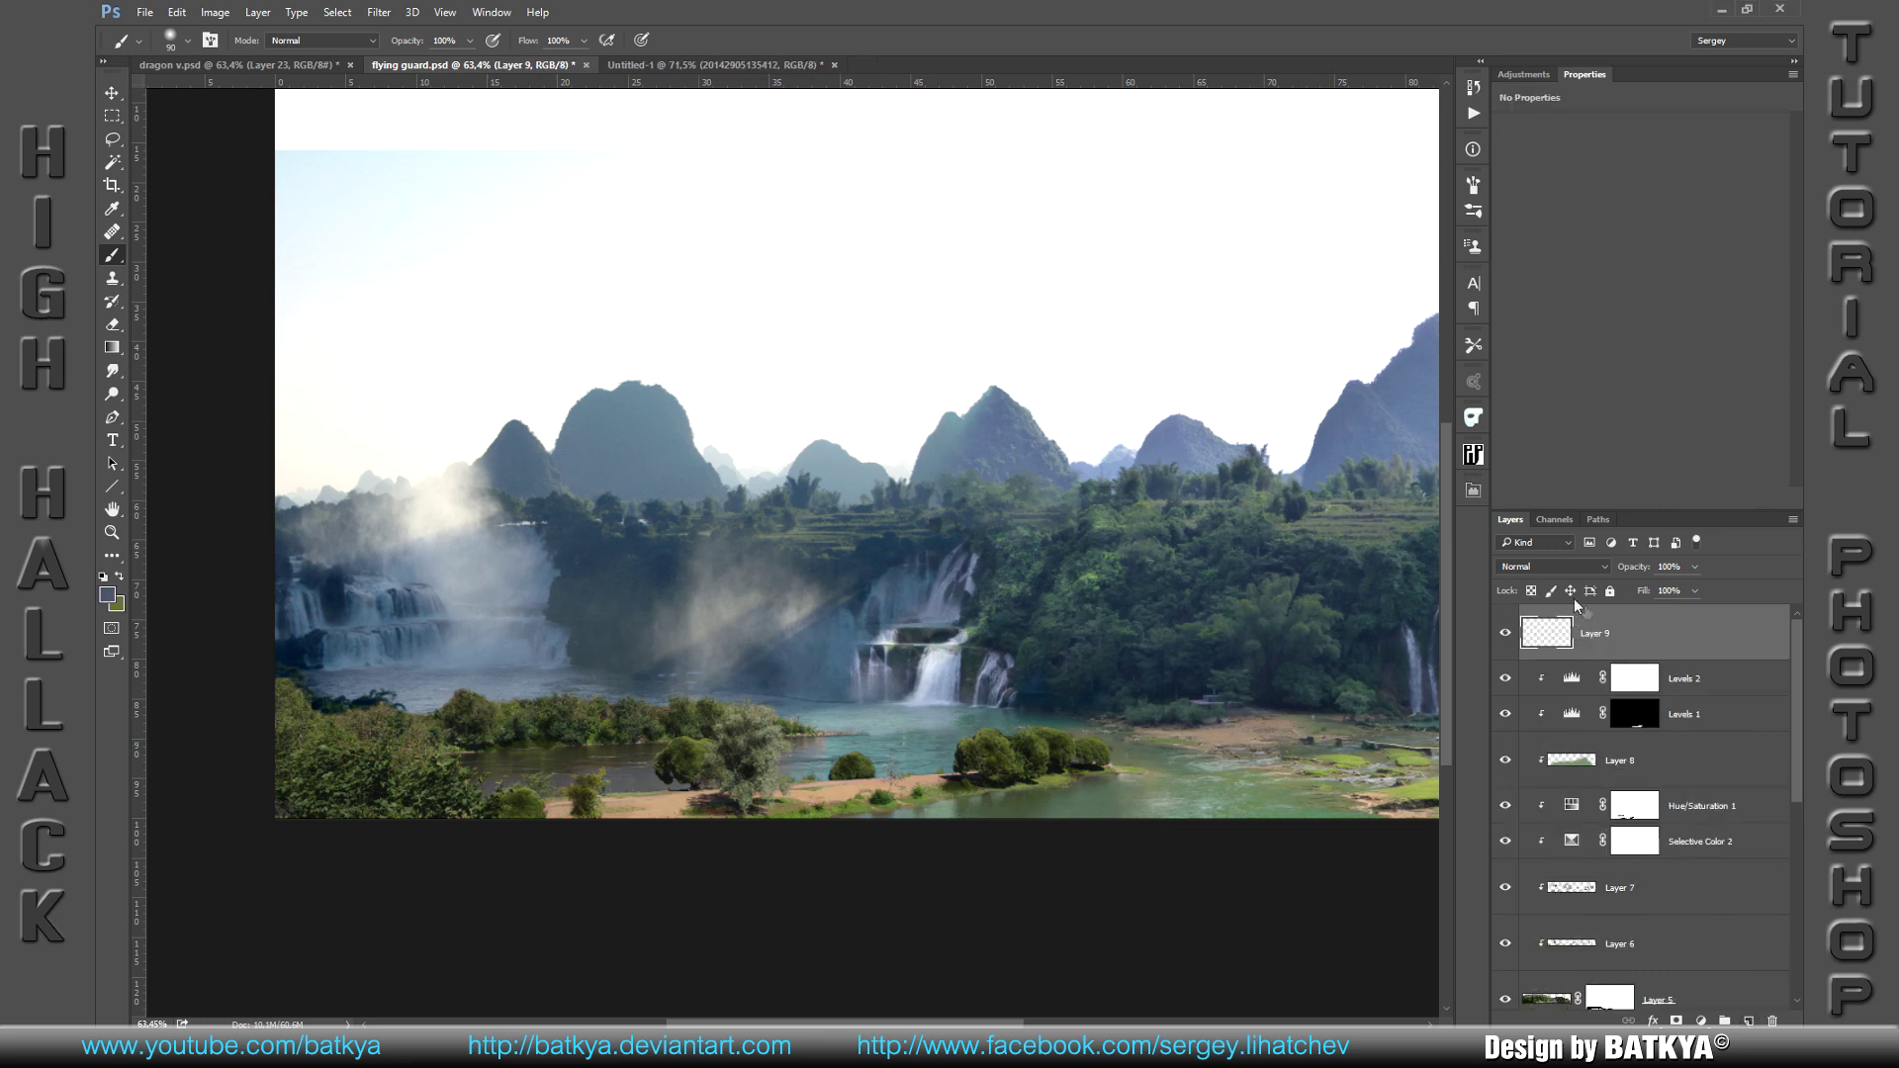
Step: Set Layer 9 to Color at 59%, paint along the bottom, and unclip it
{"action": "left_click", "coordinate": [1553, 567]}
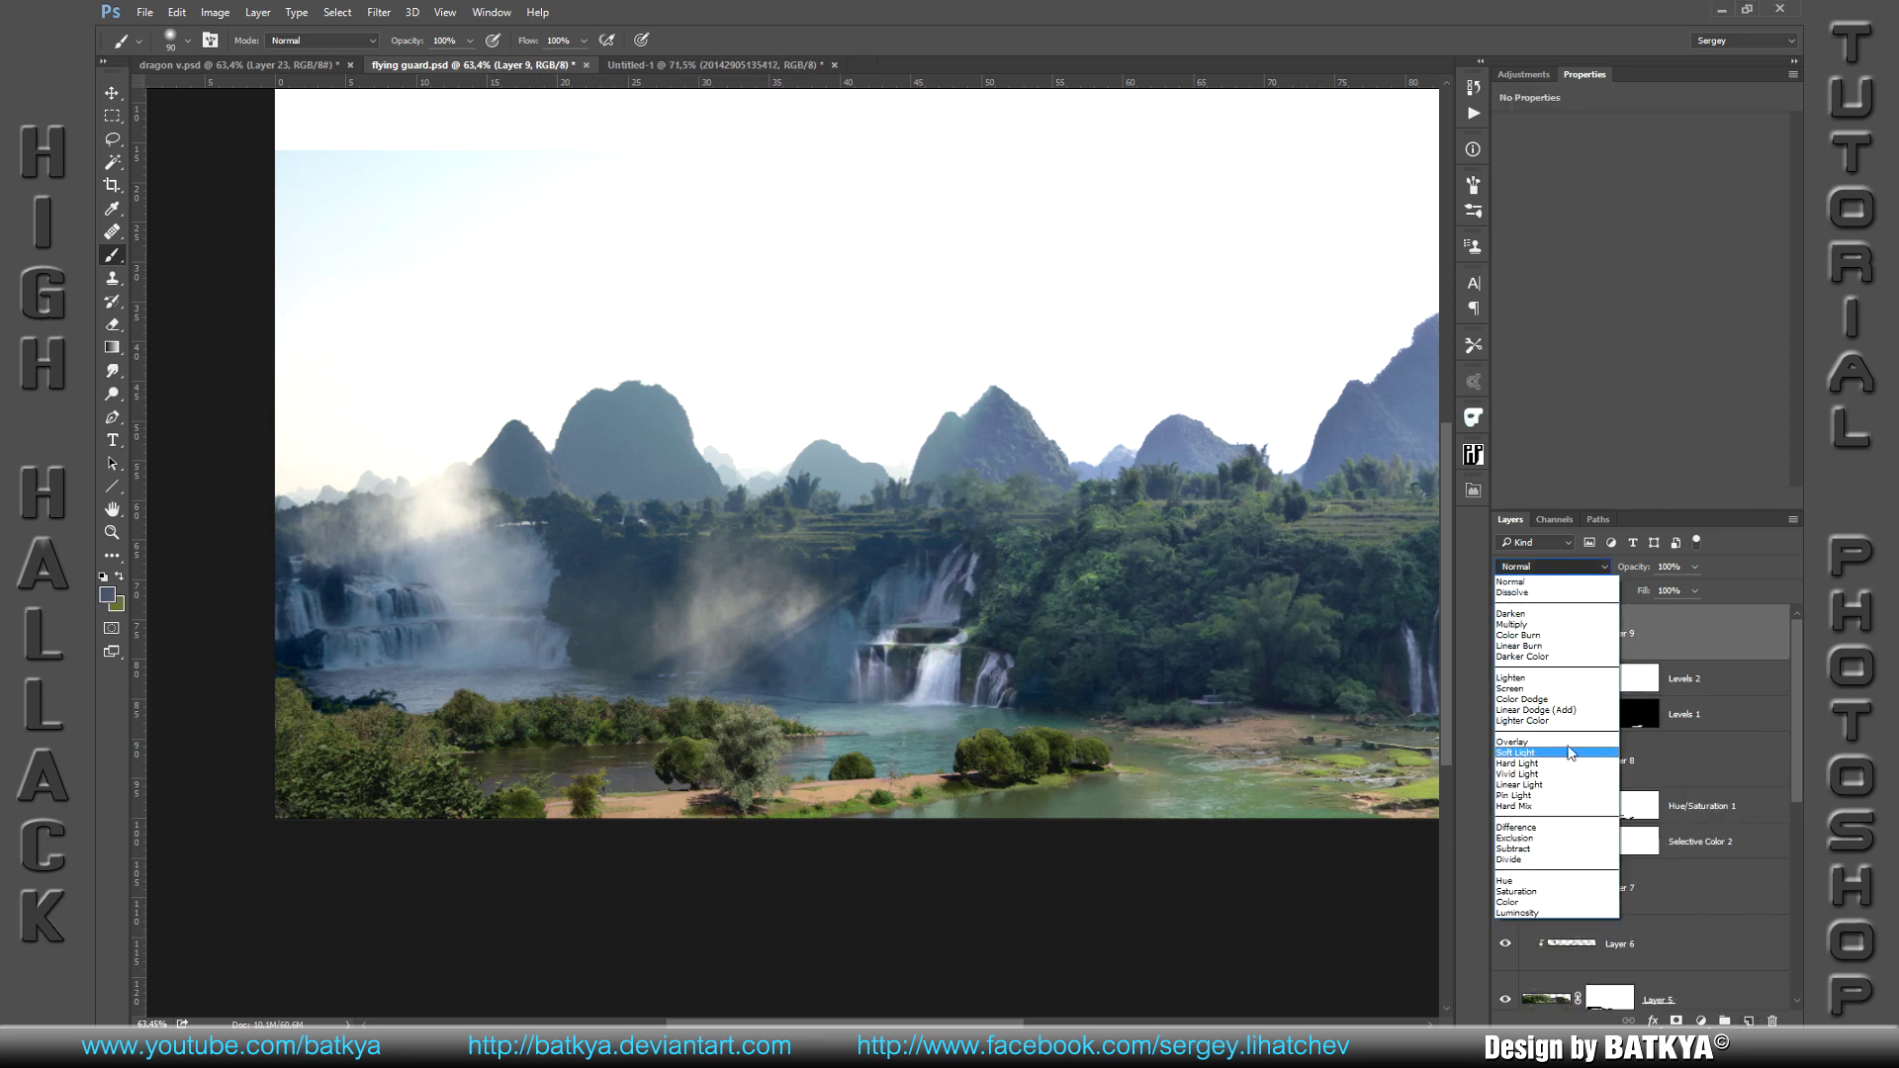
{"action": "left_click", "coordinate": [1581, 902]}
{"action": "left_click_drag", "start_coordinate": [1641, 572], "coordinate": [1614, 572]}
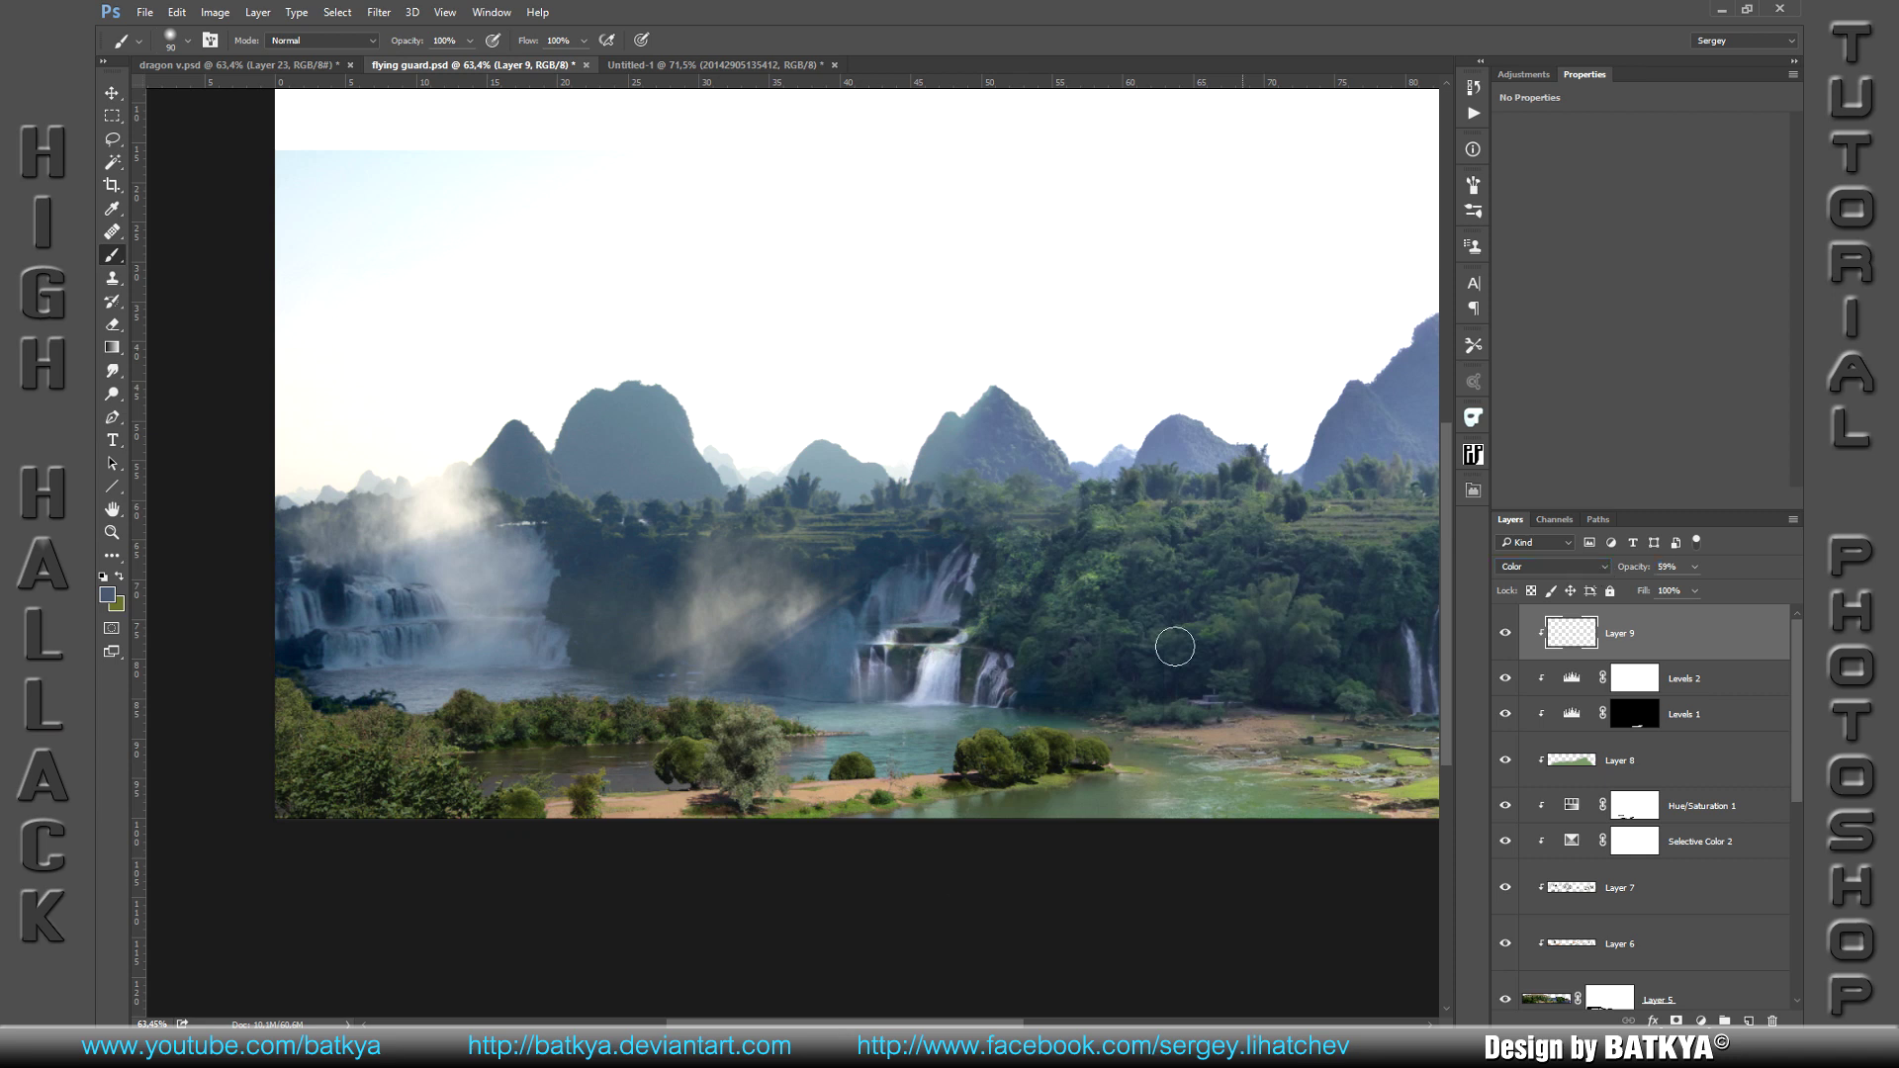
{"action": "mouse_move", "coordinate": [1023, 821]}
{"action": "left_mouse_down"}
{"action": "mouse_move", "coordinate": [895, 838]}
{"action": "mouse_move", "coordinate": [1285, 806]}
{"action": "left_mouse_up"}
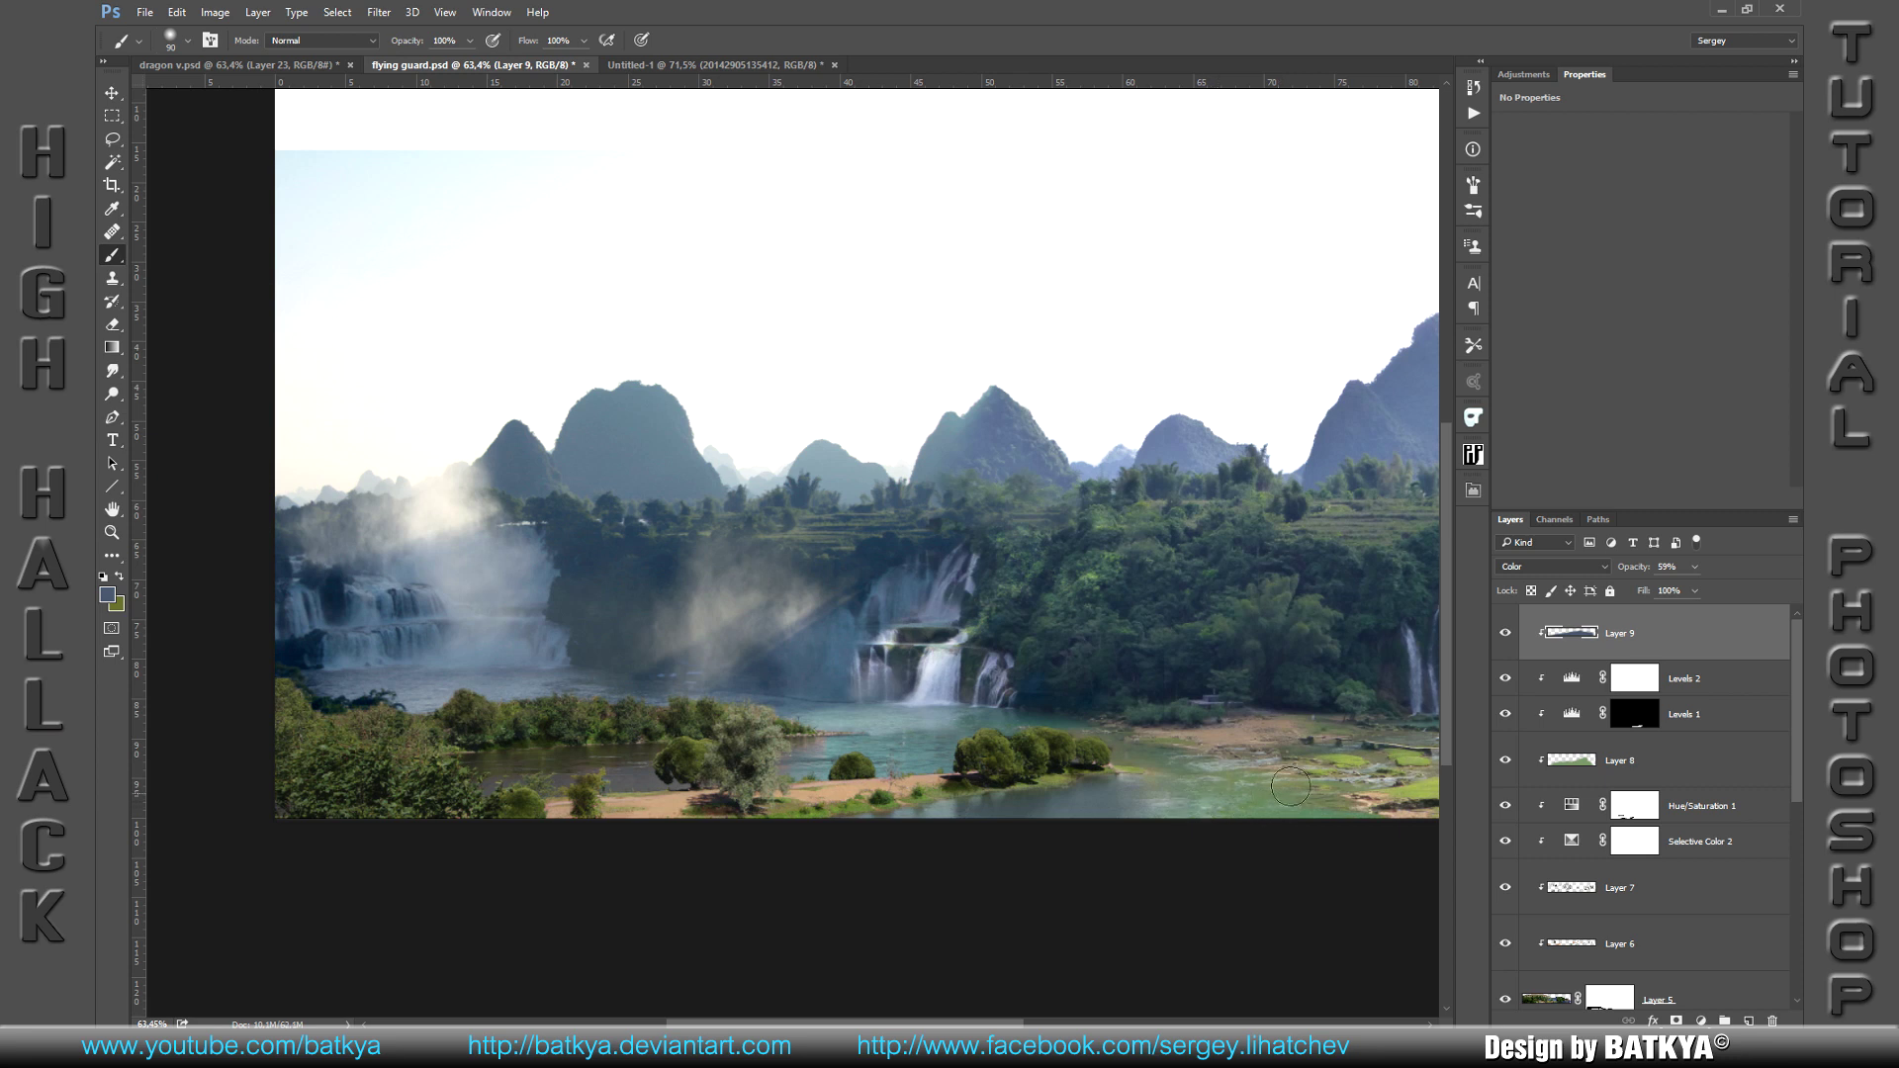
{"action": "left_click", "coordinate": [1573, 658], "text": "alt"}
{"action": "key", "text": "bracketleft"}
{"action": "key", "text": "bracketleft"}
{"action": "key", "text": "bracketleft"}
Step: Paint colour along the shore and across the river water with a 45 px brush
{"action": "left_click_drag", "start_coordinate": [502, 778], "coordinate": [796, 780]}
{"action": "left_click_drag", "start_coordinate": [828, 723], "coordinate": [877, 717]}
{"action": "left_click_drag", "start_coordinate": [899, 719], "coordinate": [788, 727]}
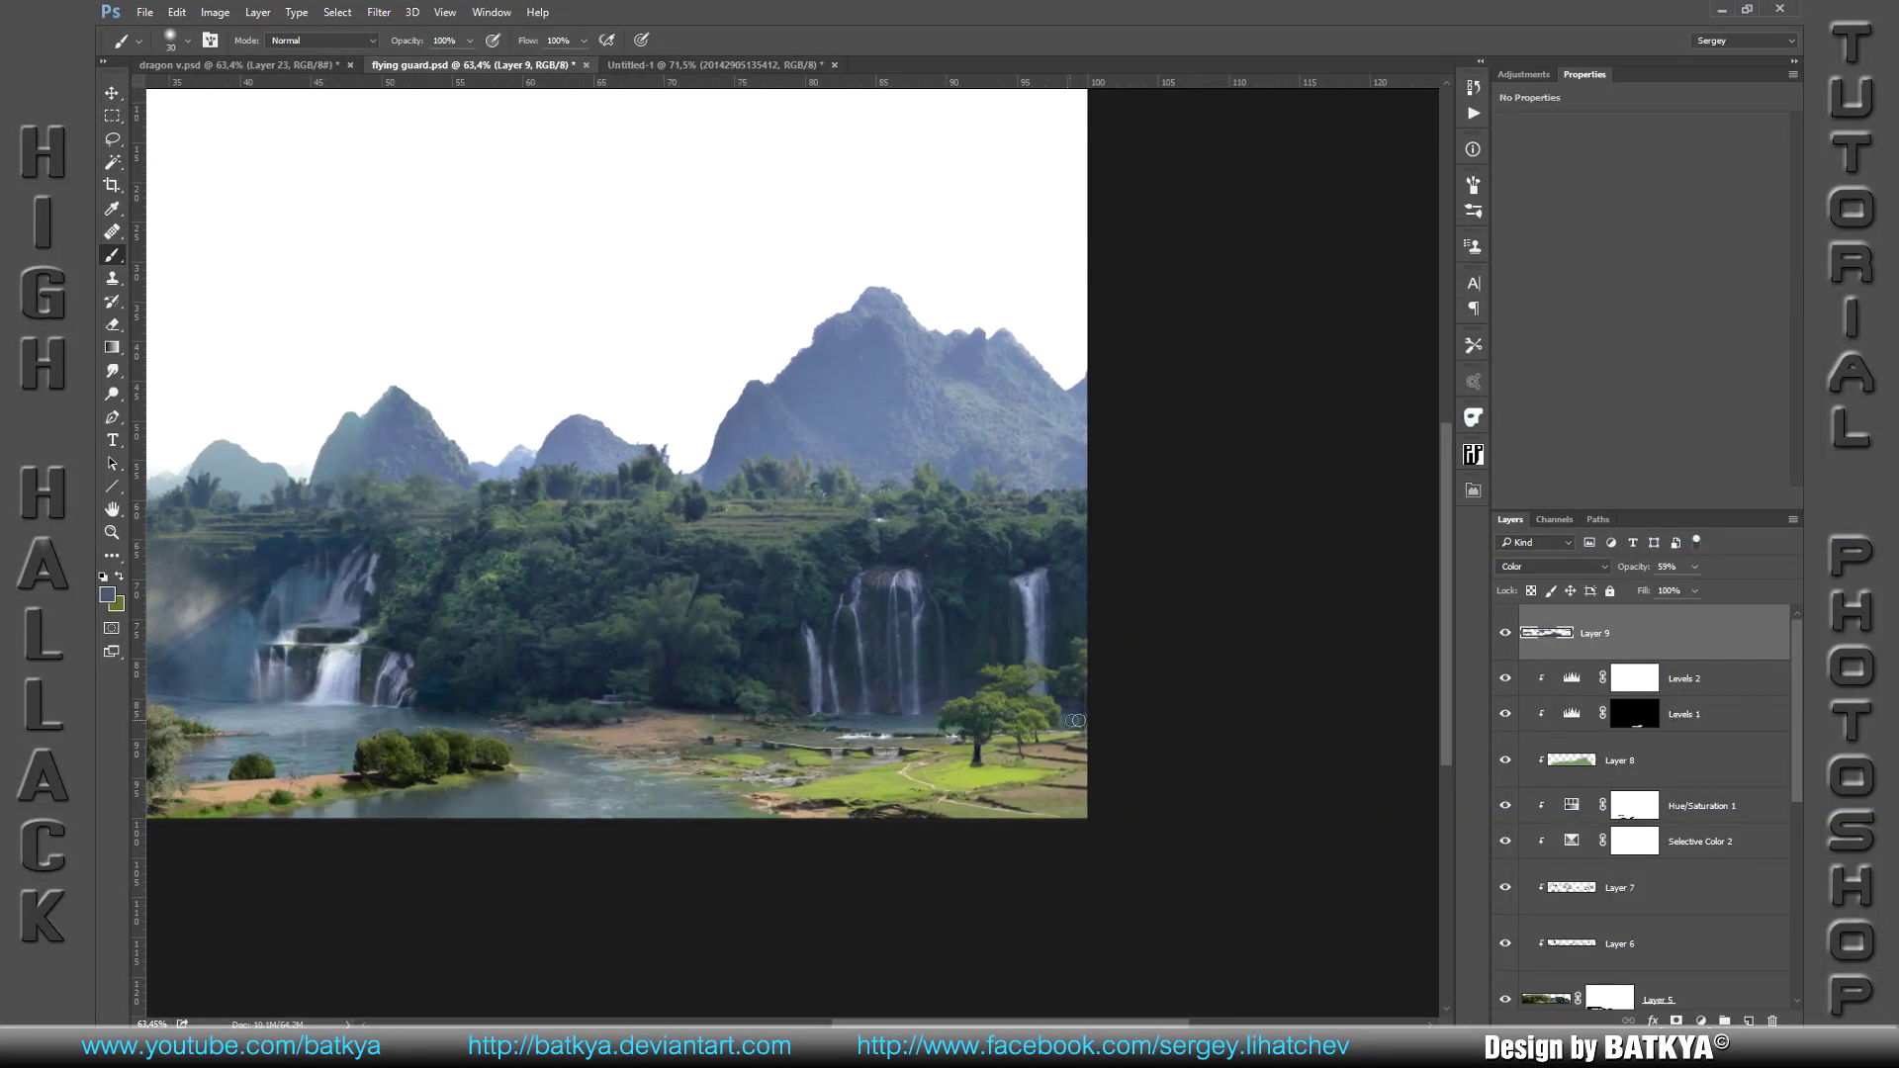
{"action": "left_click_drag", "start_coordinate": [1022, 719], "coordinate": [966, 677]}
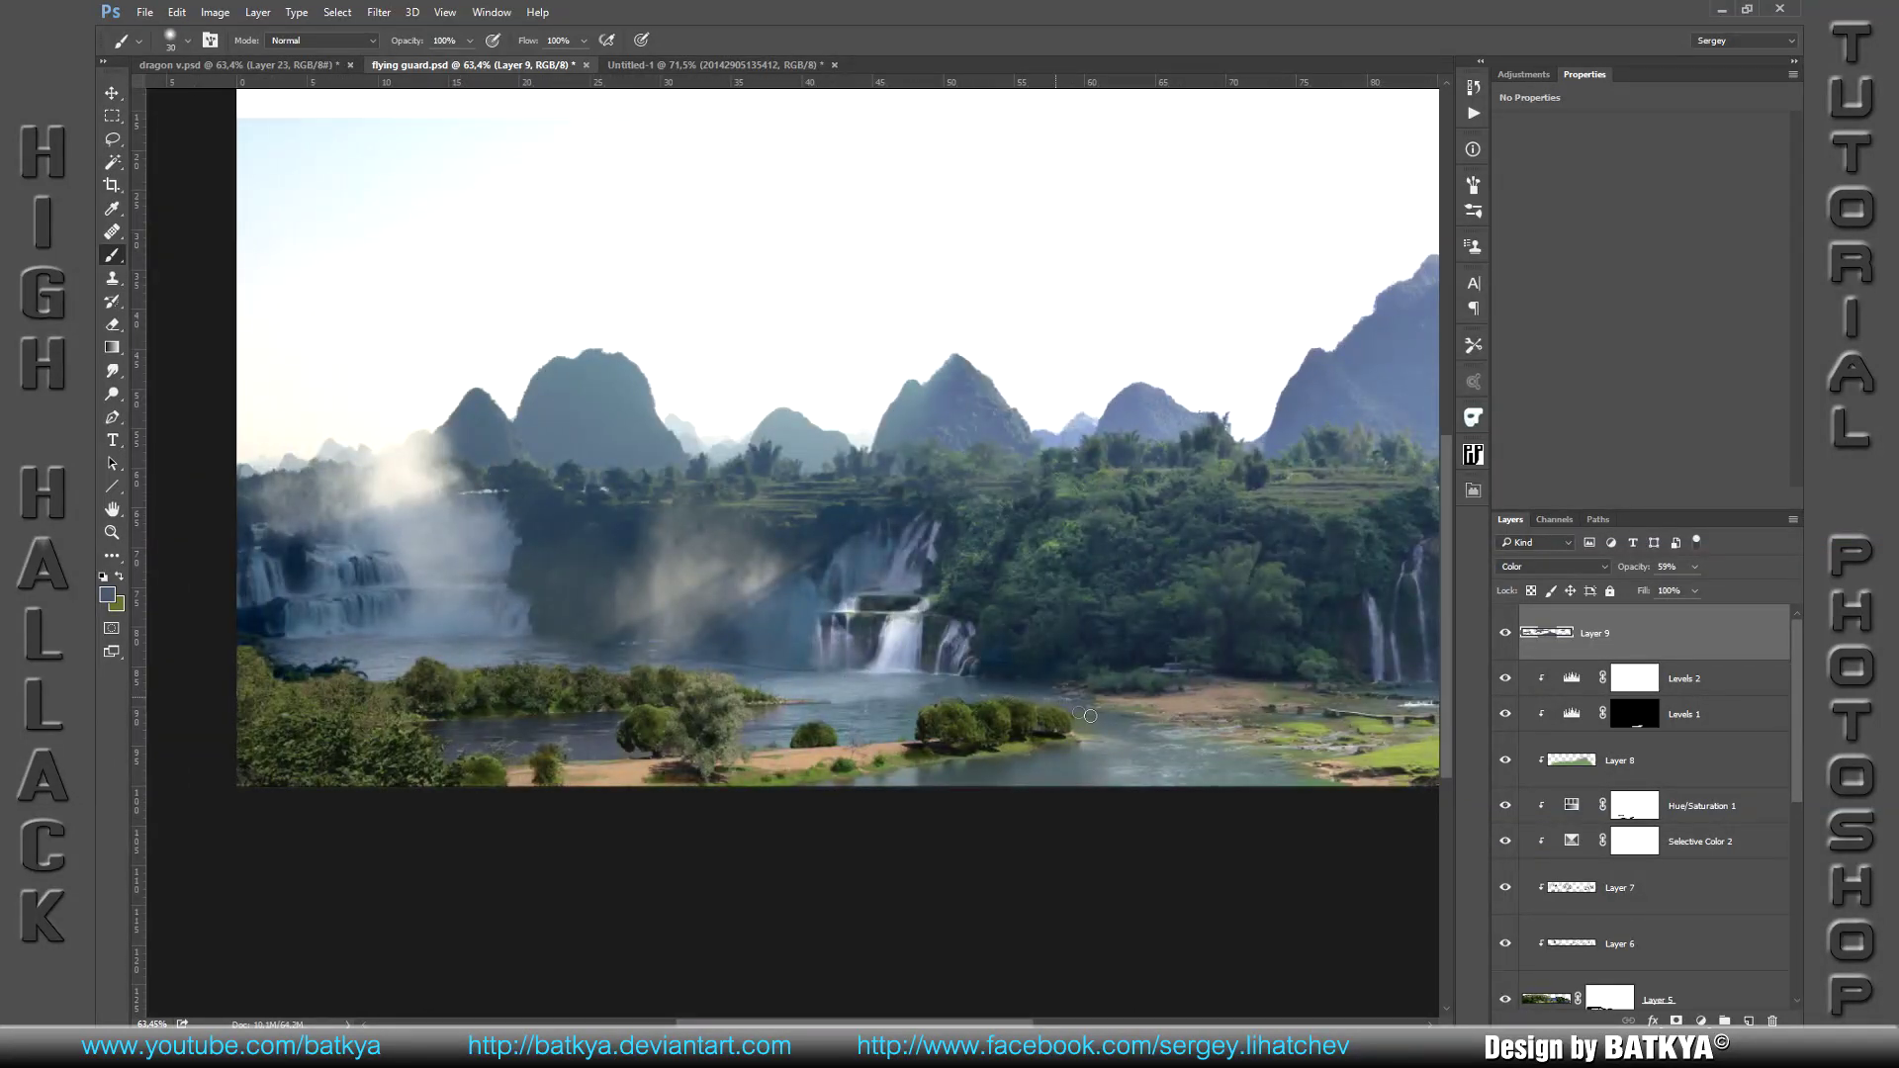
{"action": "left_click_drag", "start_coordinate": [1218, 736], "coordinate": [1173, 736]}
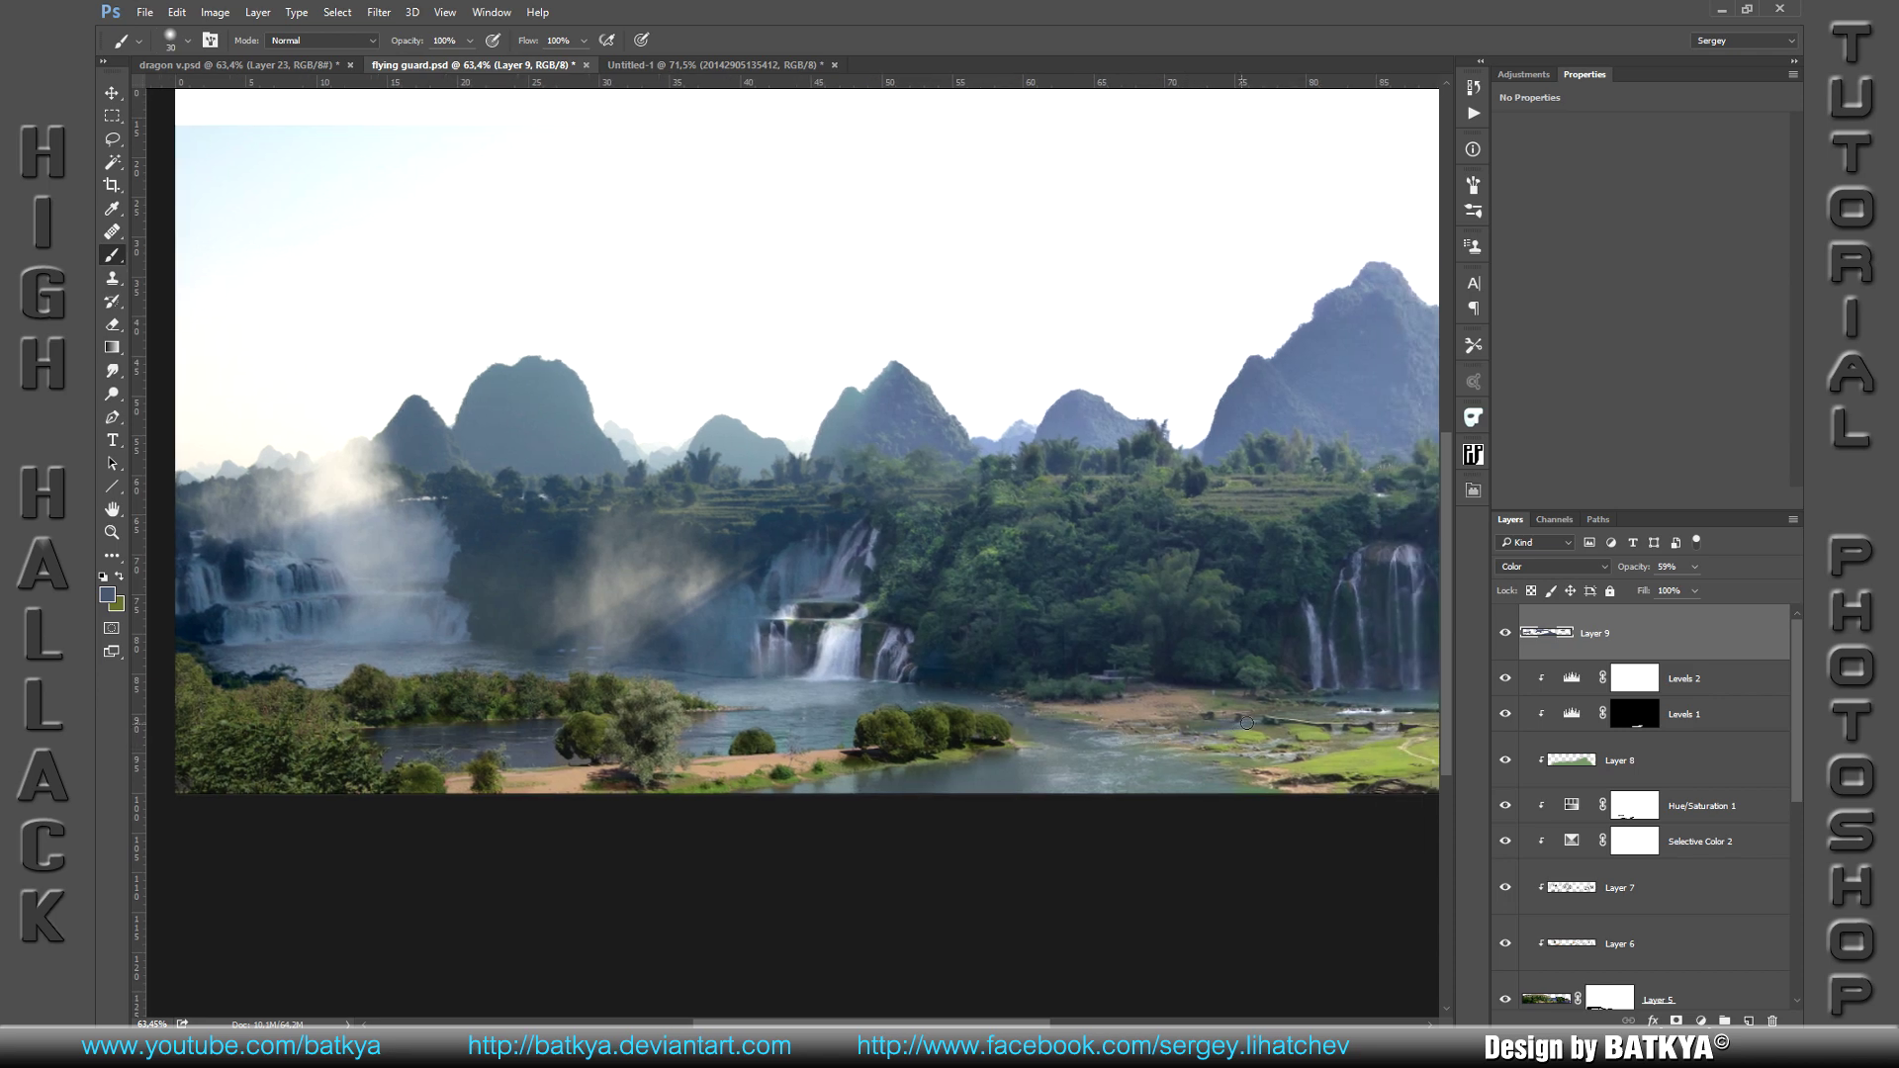
Step: Target Layer 5's mask with a 70 px brush at 20% opacity
{"action": "key", "text": "bracketright"}
{"action": "key", "text": "bracketright"}
{"action": "left_click", "coordinate": [1610, 999]}
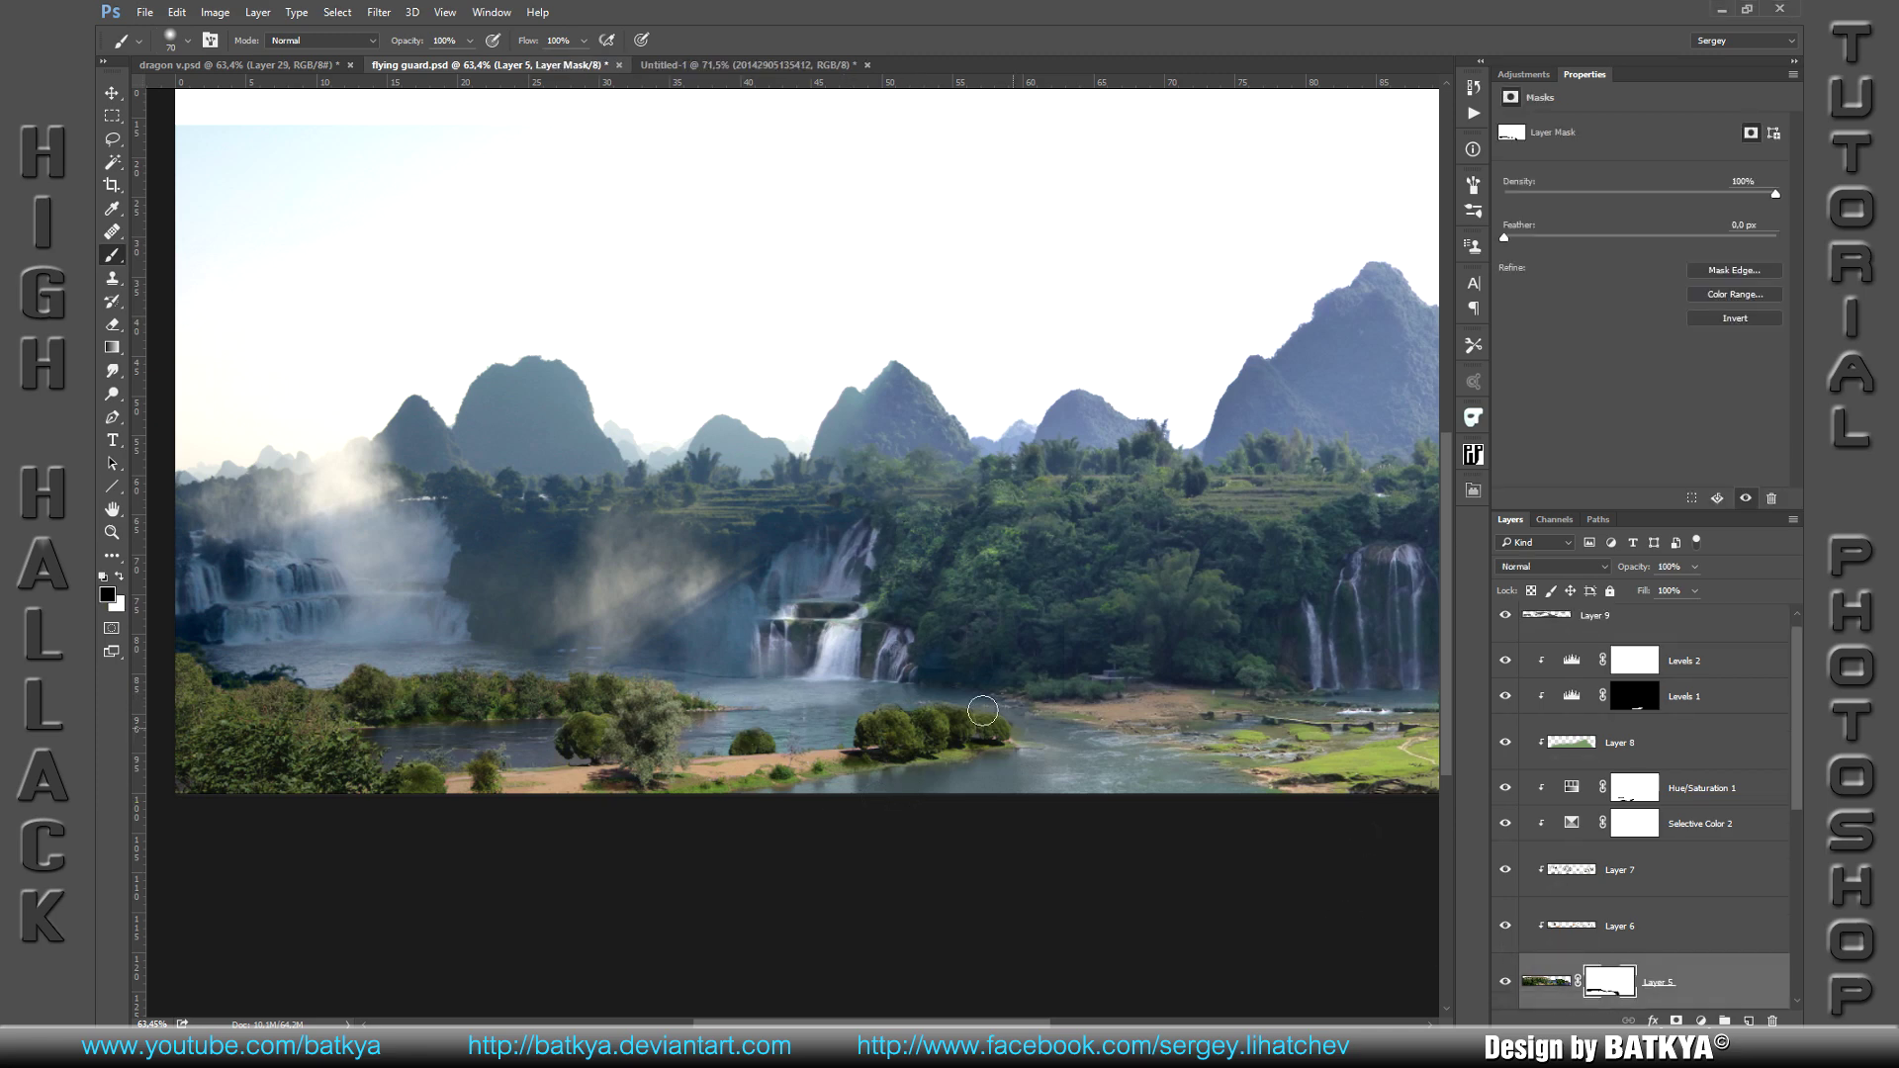
{"action": "key", "text": "2"}
Step: Add Layer 10 above Layer 9 in Multiply mode at 48% opacity
{"action": "scroll", "coordinate": [1727, 846], "scroll_direction": "up", "scroll_amount": 1}
{"action": "left_click", "coordinate": [1656, 635]}
{"action": "left_click", "coordinate": [1749, 1022]}
{"action": "left_click", "coordinate": [1549, 566]}
{"action": "left_click", "coordinate": [1528, 568]}
{"action": "key", "text": "m"}
{"action": "key", "text": "Tab"}
{"action": "type", "text": "48"}
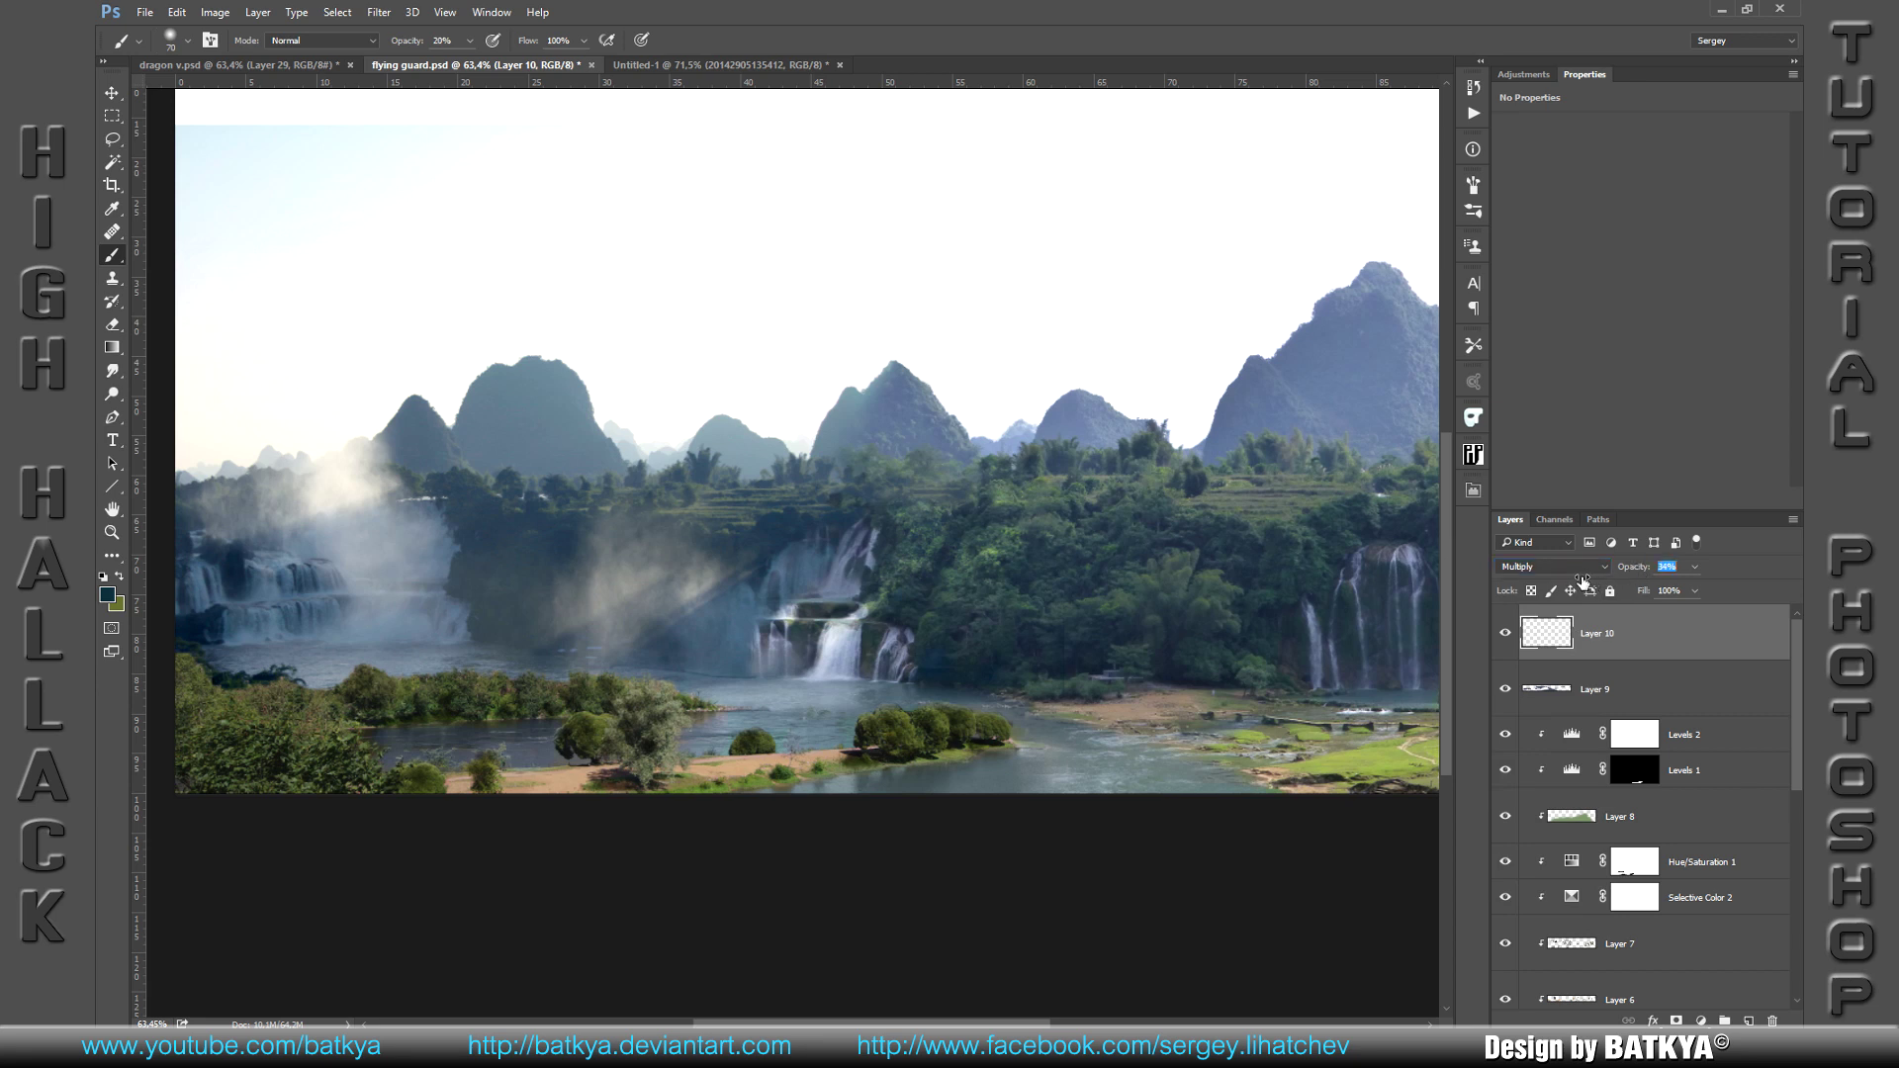
Step: Paint shading over the water below the waterfalls, add a layer mask, and set opacity to 47%
{"action": "key", "text": "bracketleft"}
{"action": "mouse_move", "coordinate": [741, 713]}
{"action": "left_mouse_down"}
{"action": "mouse_move", "coordinate": [804, 689]}
{"action": "mouse_move", "coordinate": [831, 704]}
{"action": "left_mouse_up"}
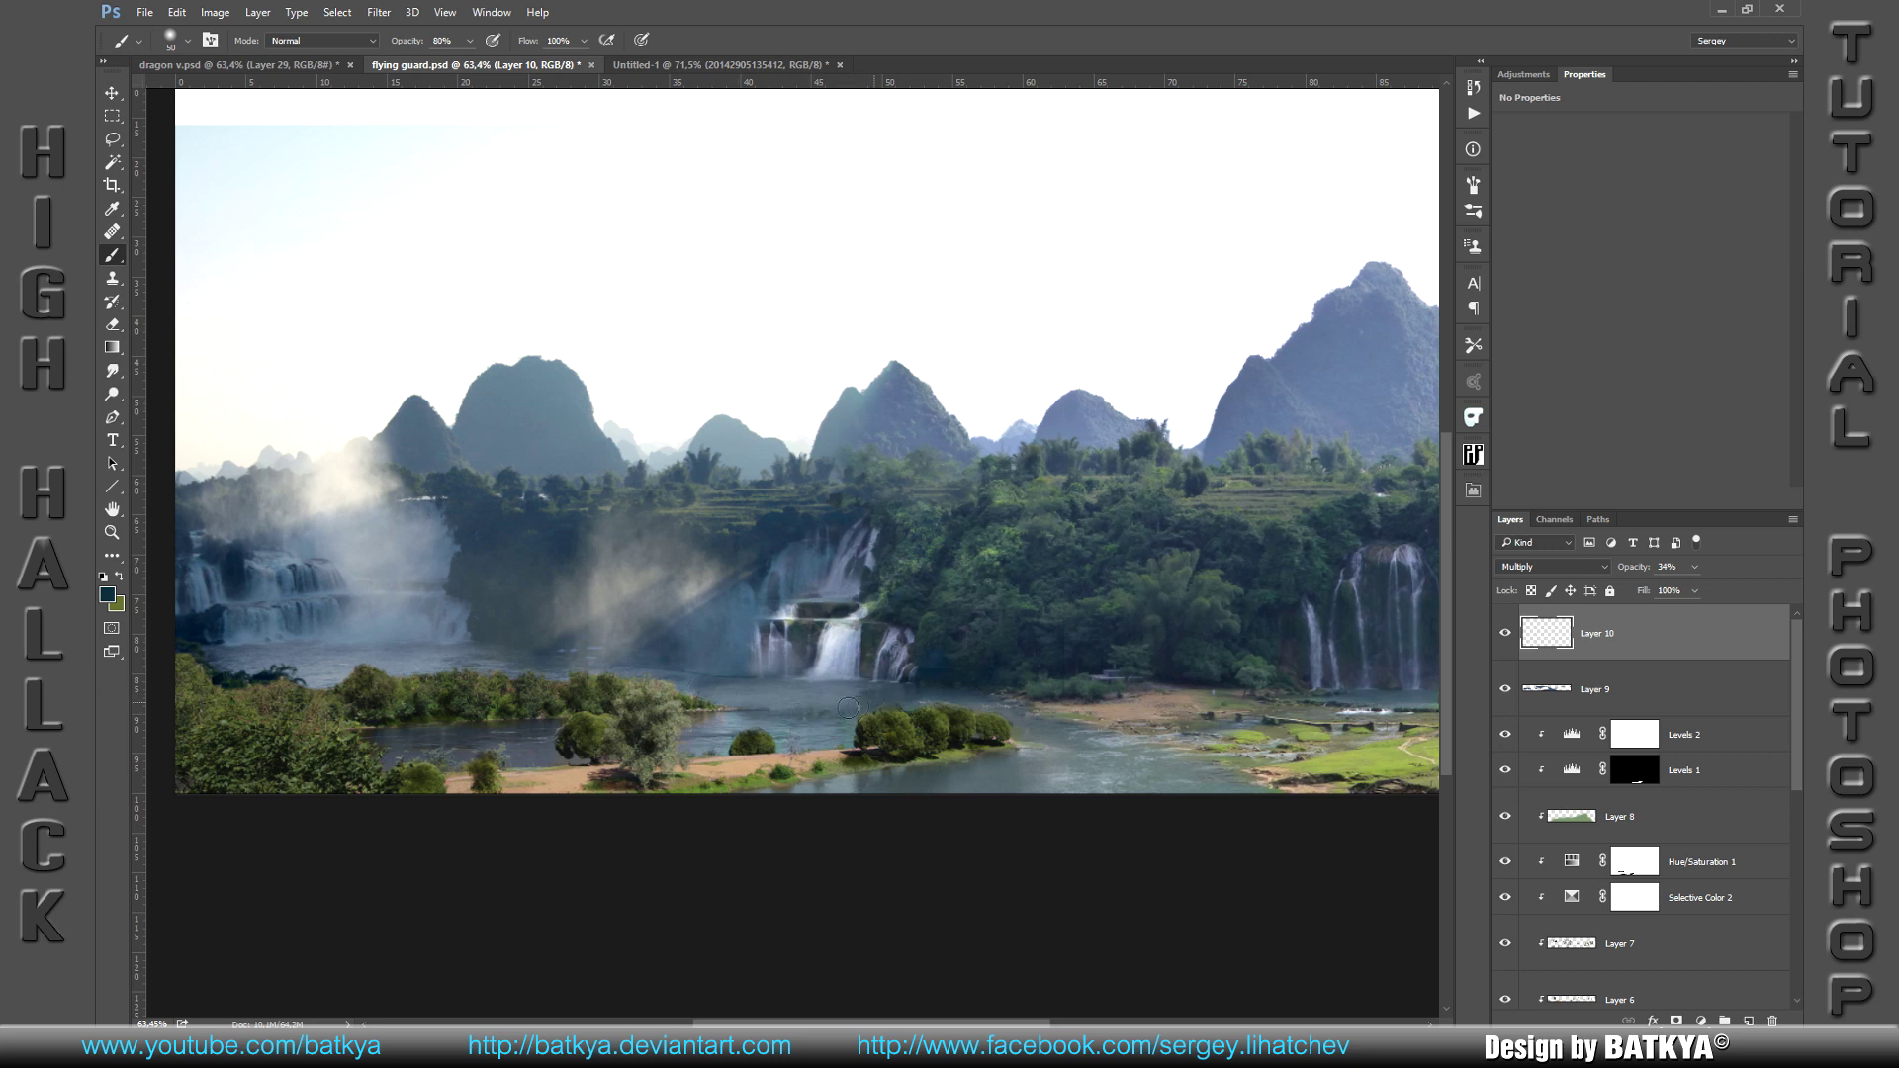
{"action": "left_click_drag", "start_coordinate": [849, 707], "coordinate": [921, 697]}
{"action": "left_click", "coordinate": [1675, 1020]}
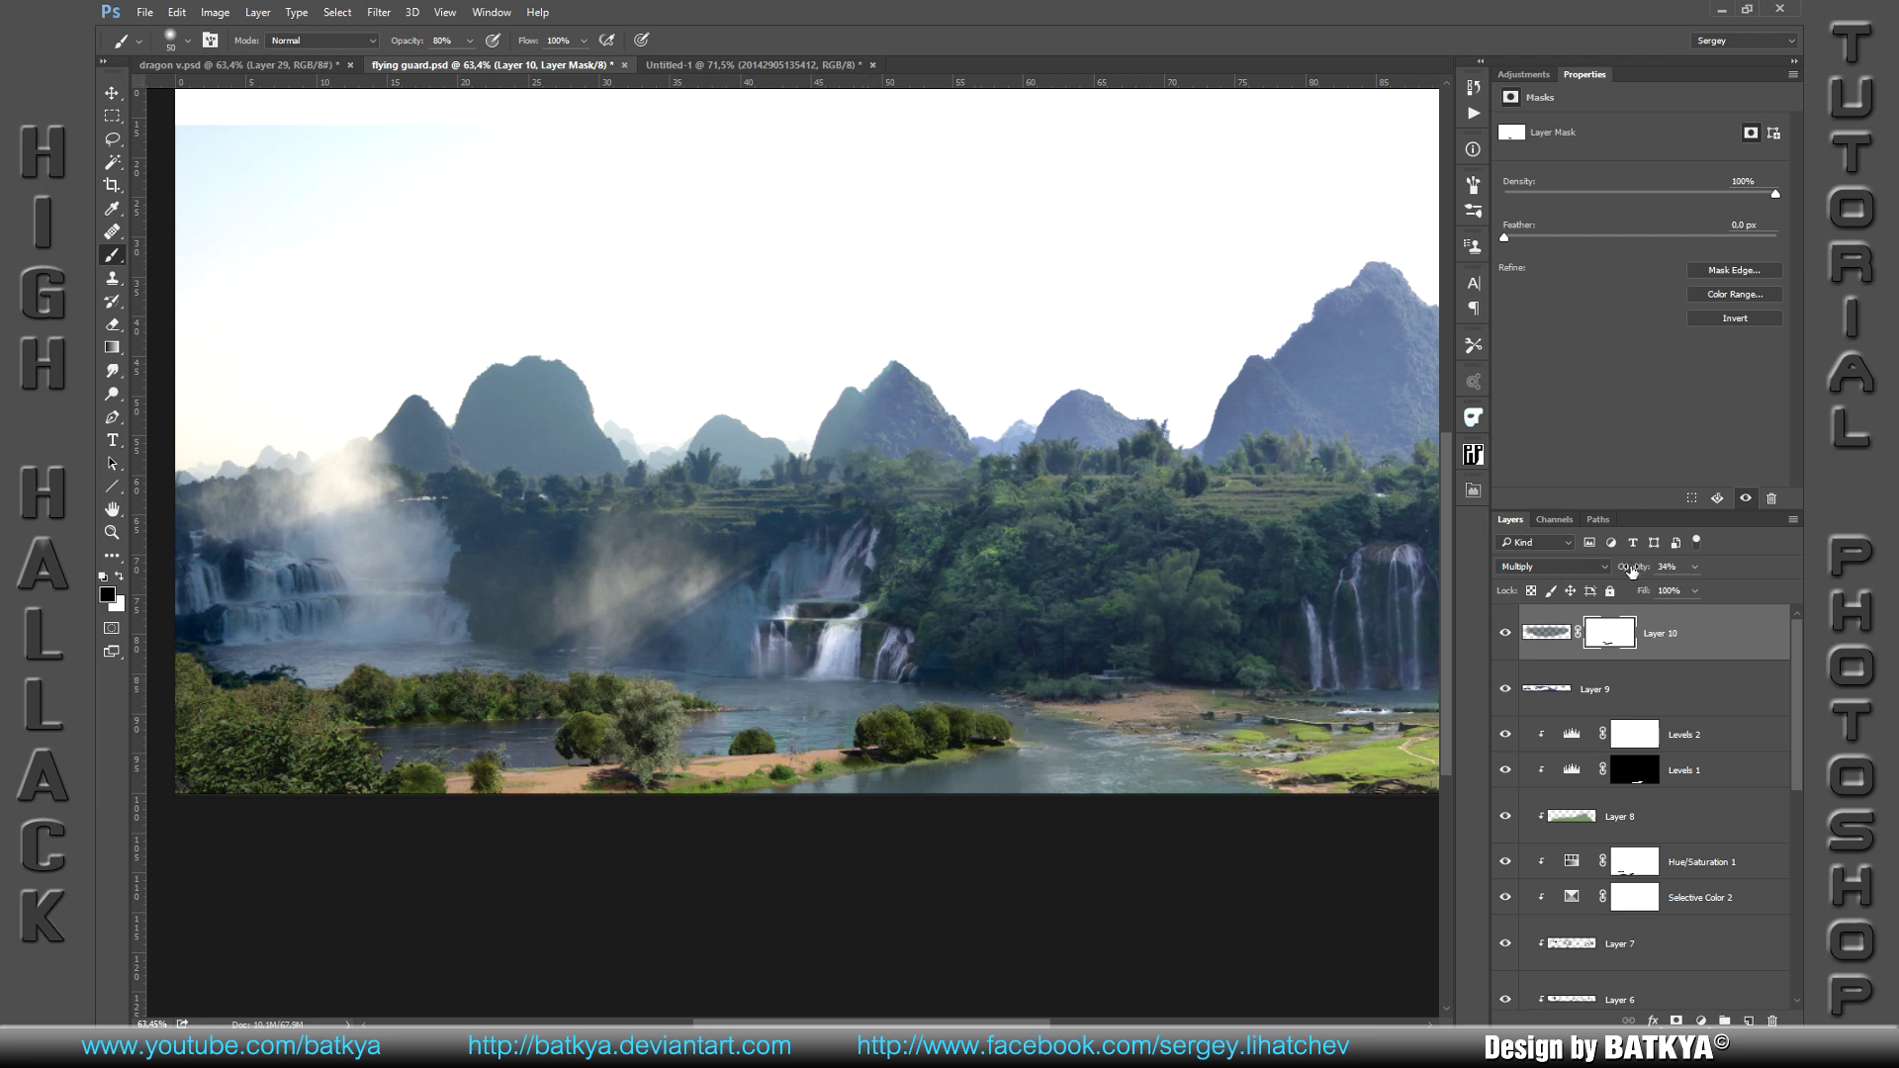
{"action": "left_click_drag", "start_coordinate": [1630, 574], "coordinate": [1633, 573]}
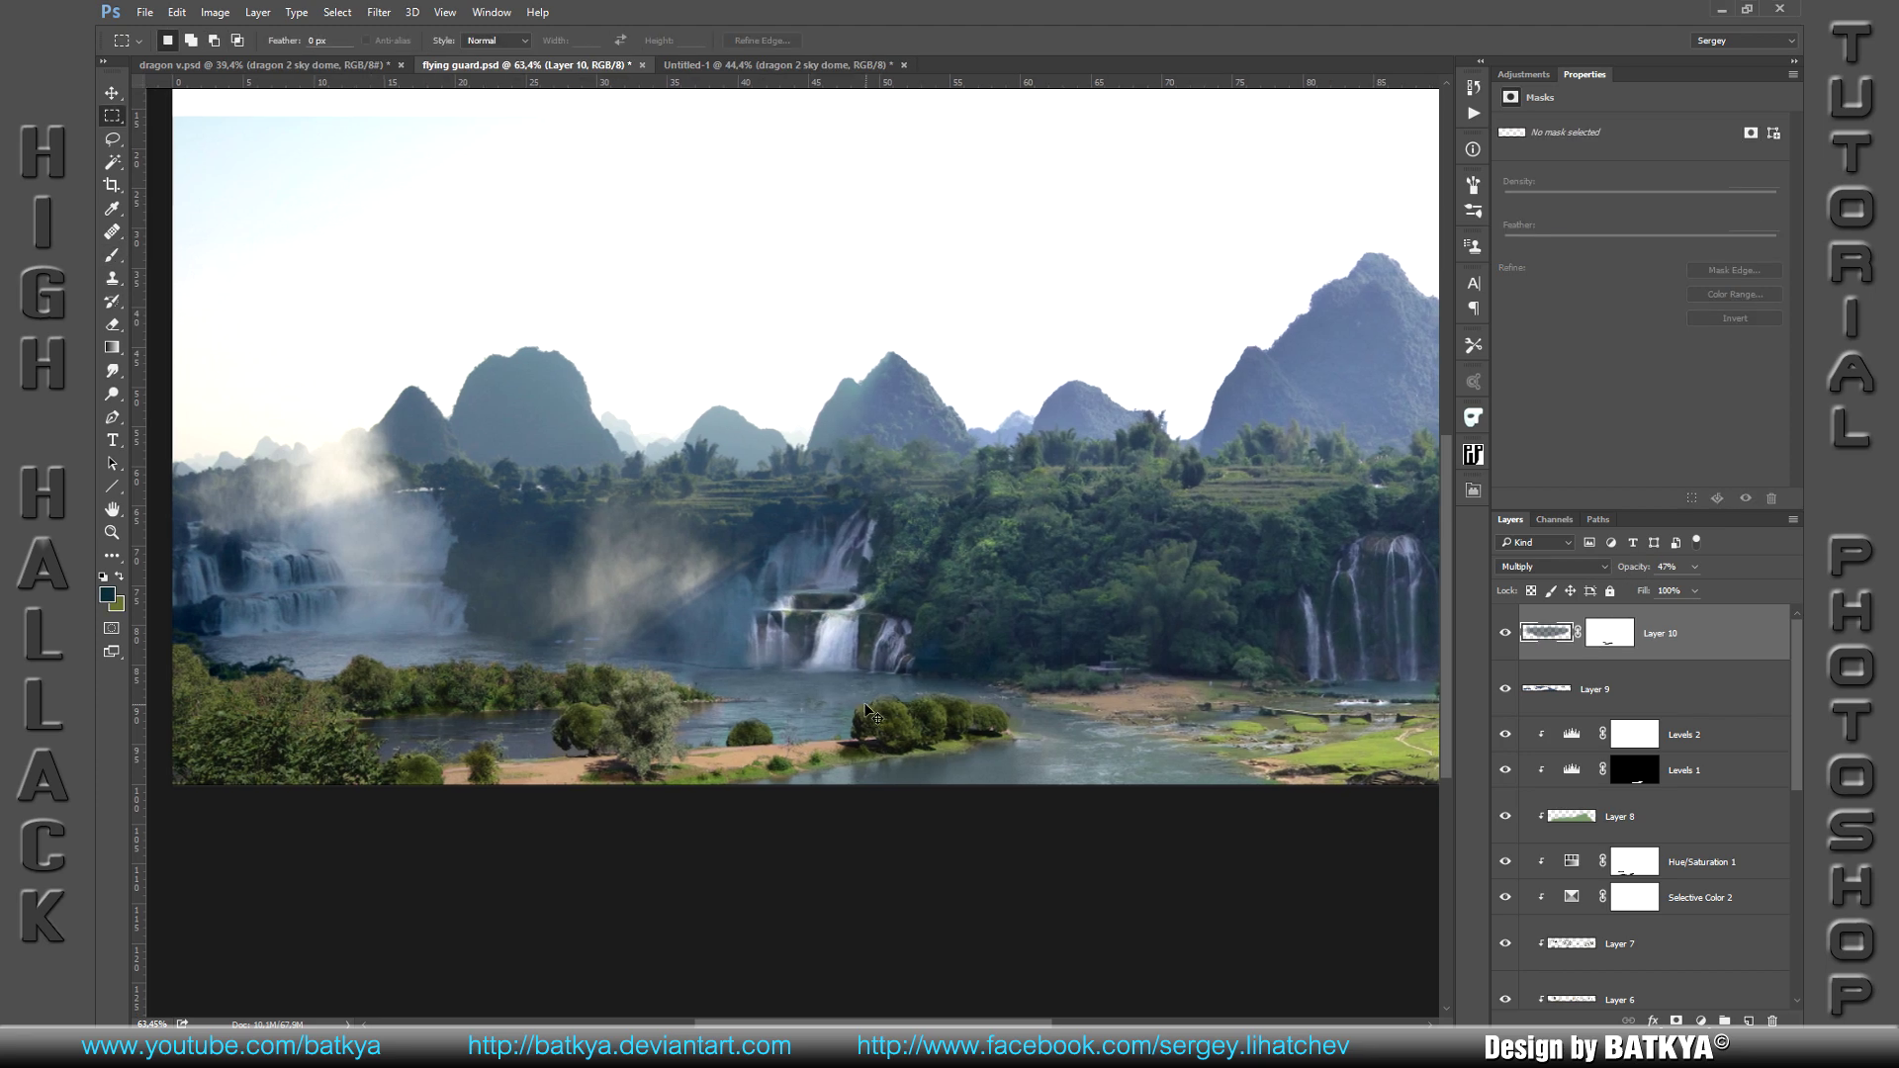
Step: Move the cloudy sky from Untitled-1 into 'flying guard' as a new layer and hide it
{"action": "scroll", "coordinate": [866, 708], "scroll_direction": "down", "scroll_amount": 1}
{"action": "left_click", "coordinate": [726, 66]}
{"action": "key", "text": "v"}
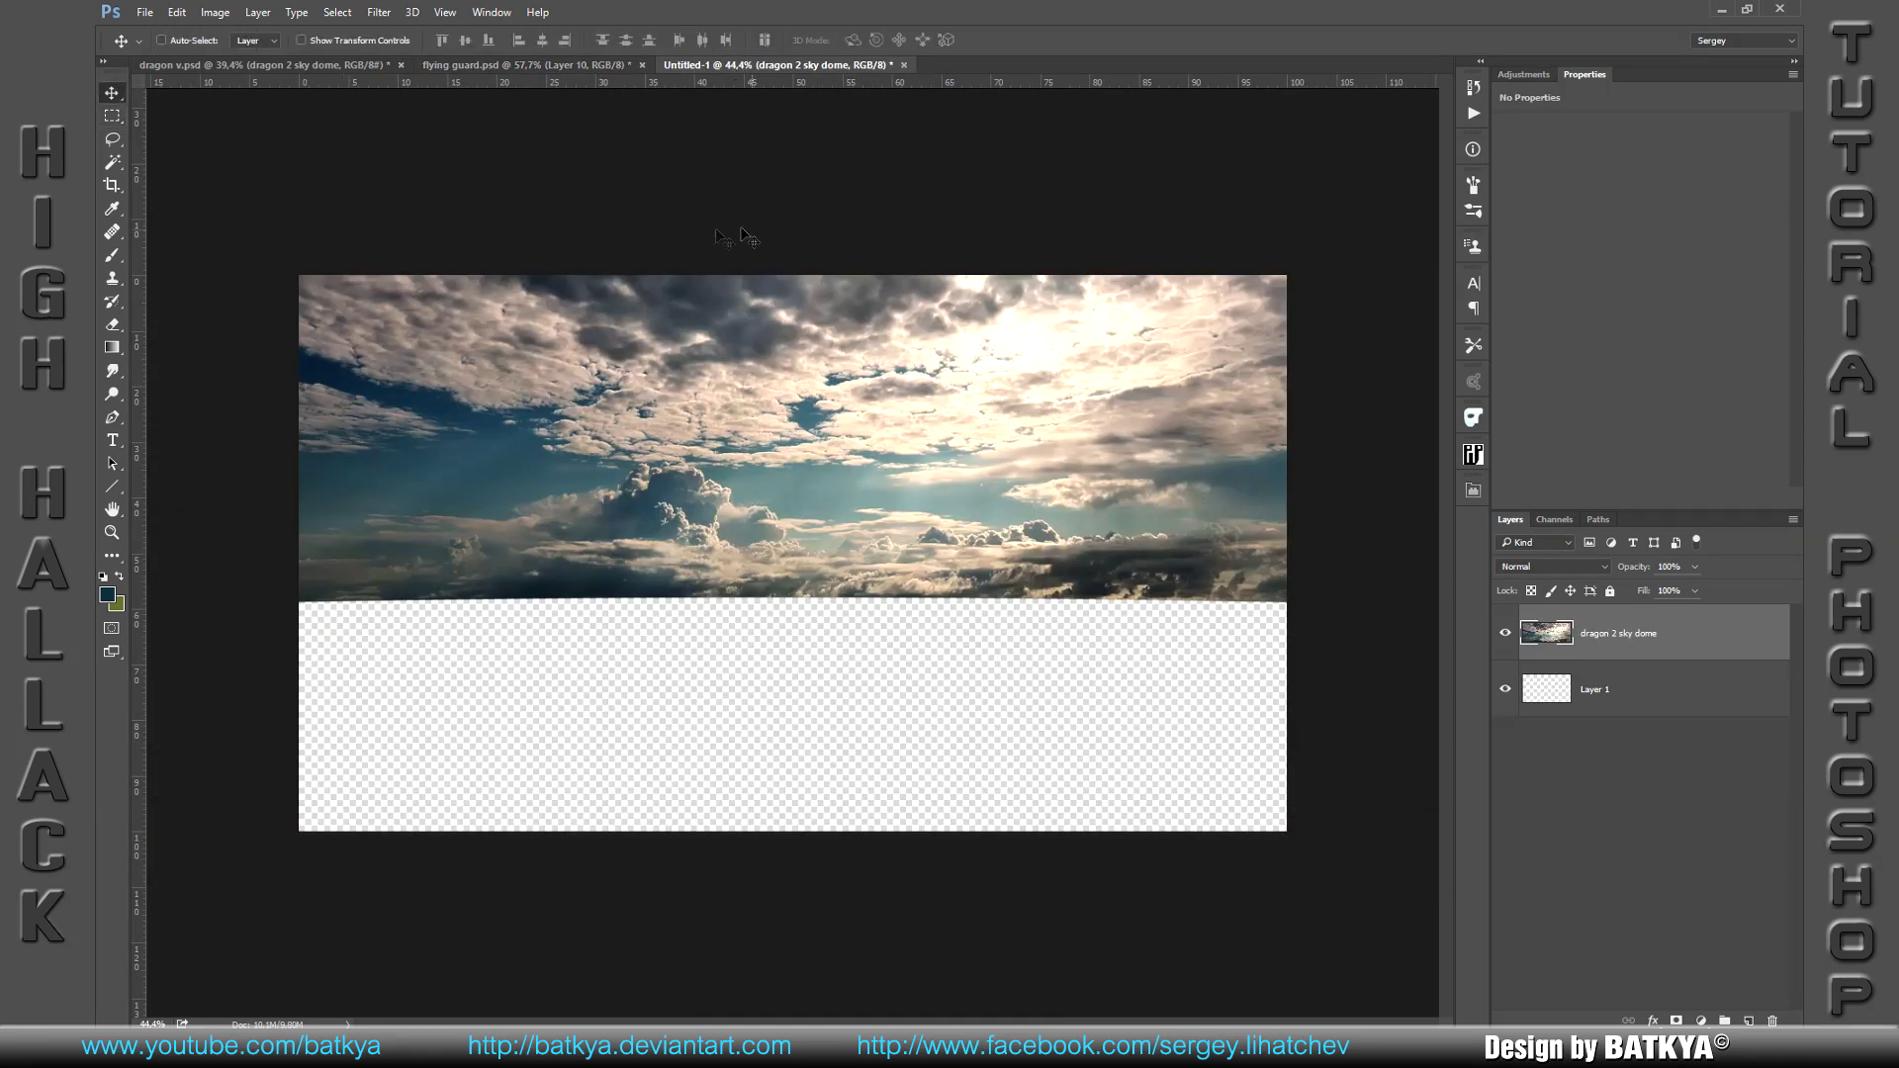
{"action": "mouse_move", "coordinate": [628, 233]}
{"action": "left_mouse_down"}
{"action": "mouse_move", "coordinate": [571, 66]}
{"action": "mouse_move", "coordinate": [645, 353]}
{"action": "left_mouse_up"}
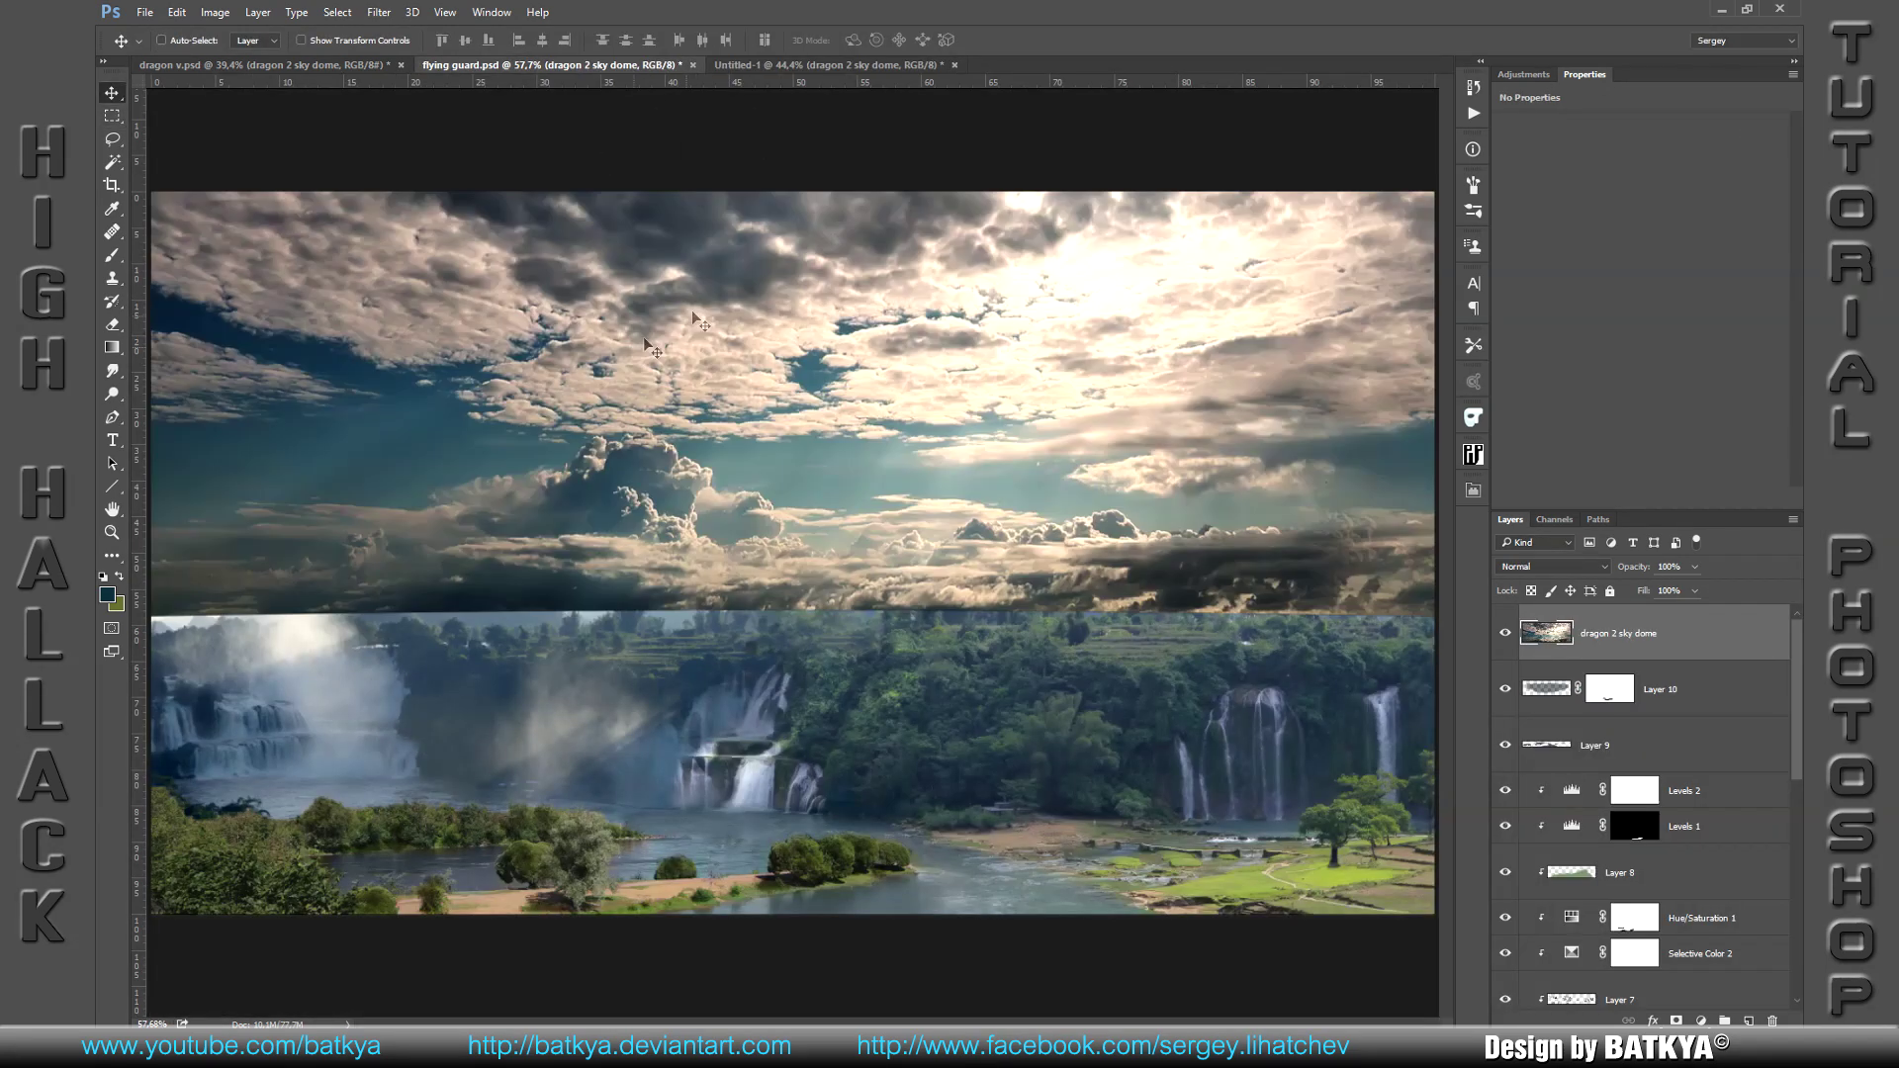
{"action": "left_click", "coordinate": [1505, 634]}
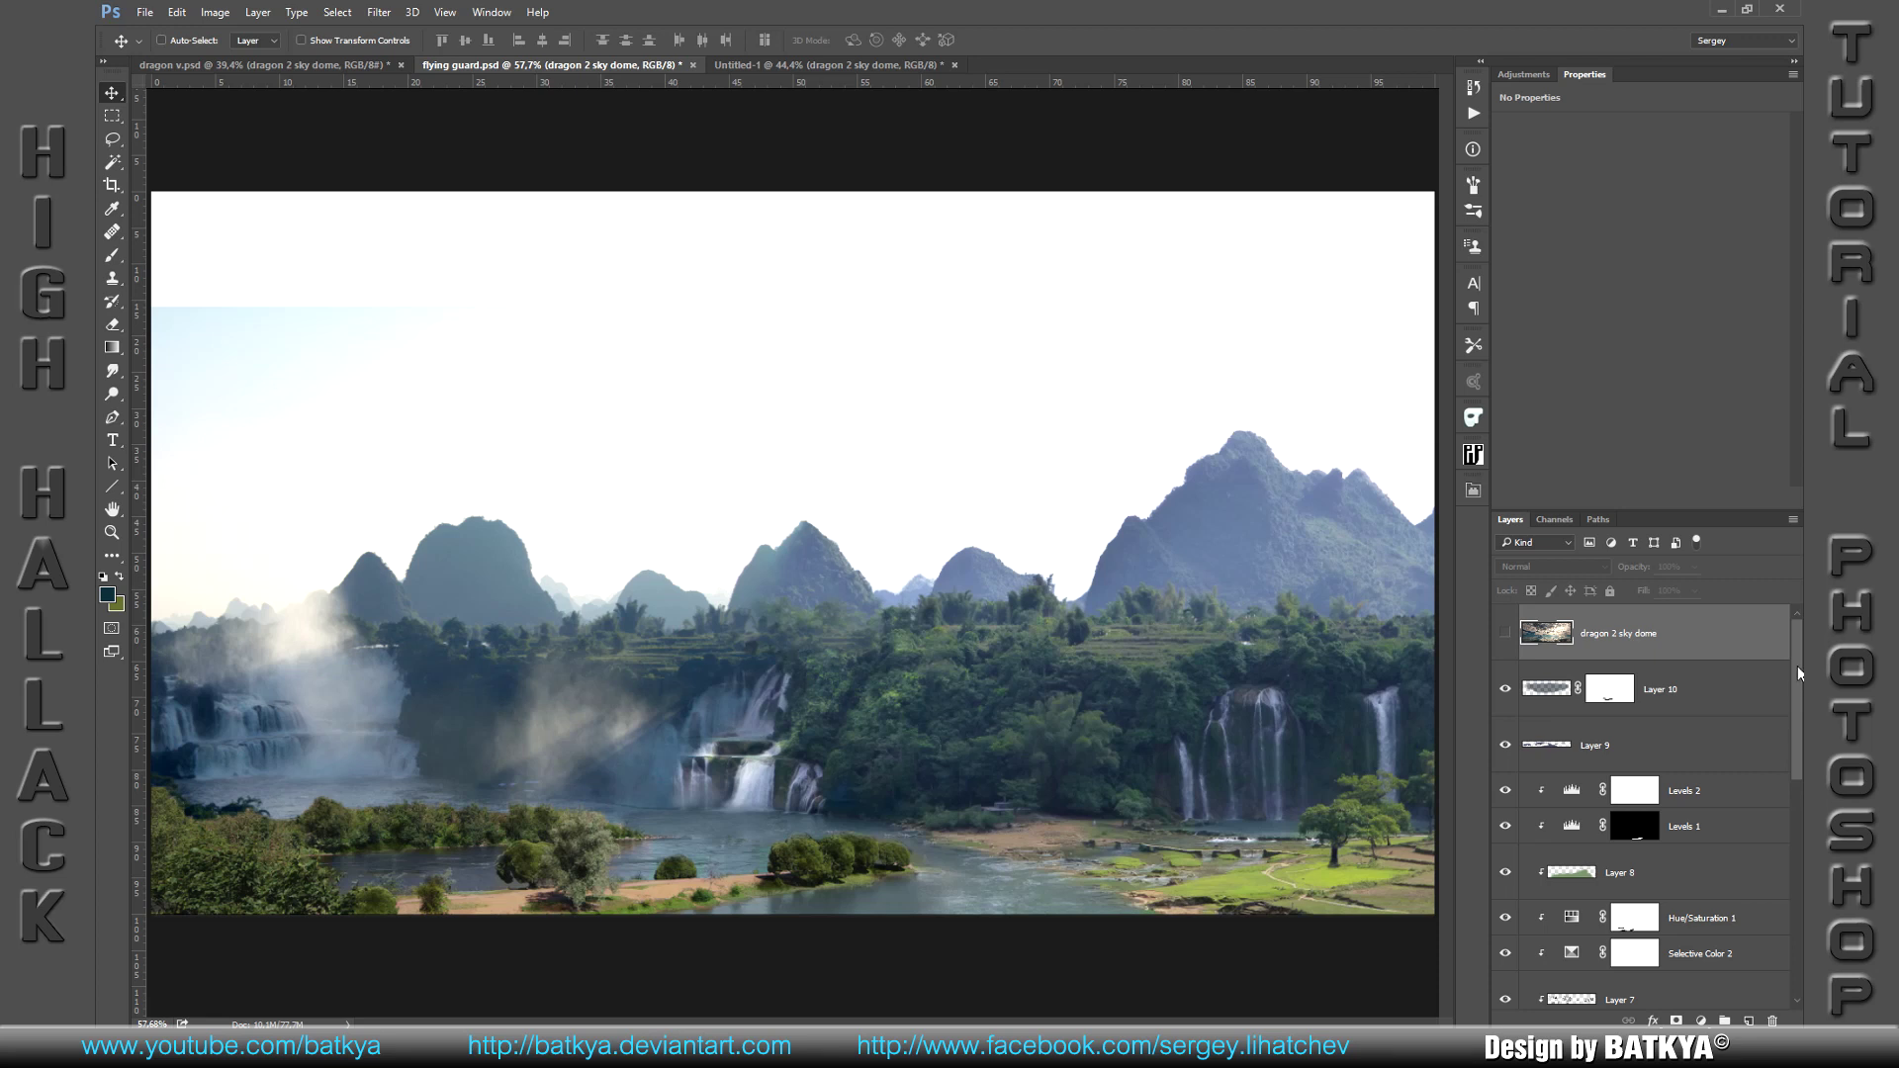
Step: Magic Wand select the white sky above the right, central and left mountains
{"action": "scroll", "coordinate": [1796, 673], "scroll_direction": "down", "scroll_amount": 10}
{"action": "left_click", "coordinate": [1693, 926]}
{"action": "key", "text": "w"}
{"action": "left_click", "coordinate": [1308, 454], "text": "shift"}
{"action": "left_click", "coordinate": [950, 566], "text": "shift"}
{"action": "left_click", "coordinate": [950, 568], "text": "shift"}
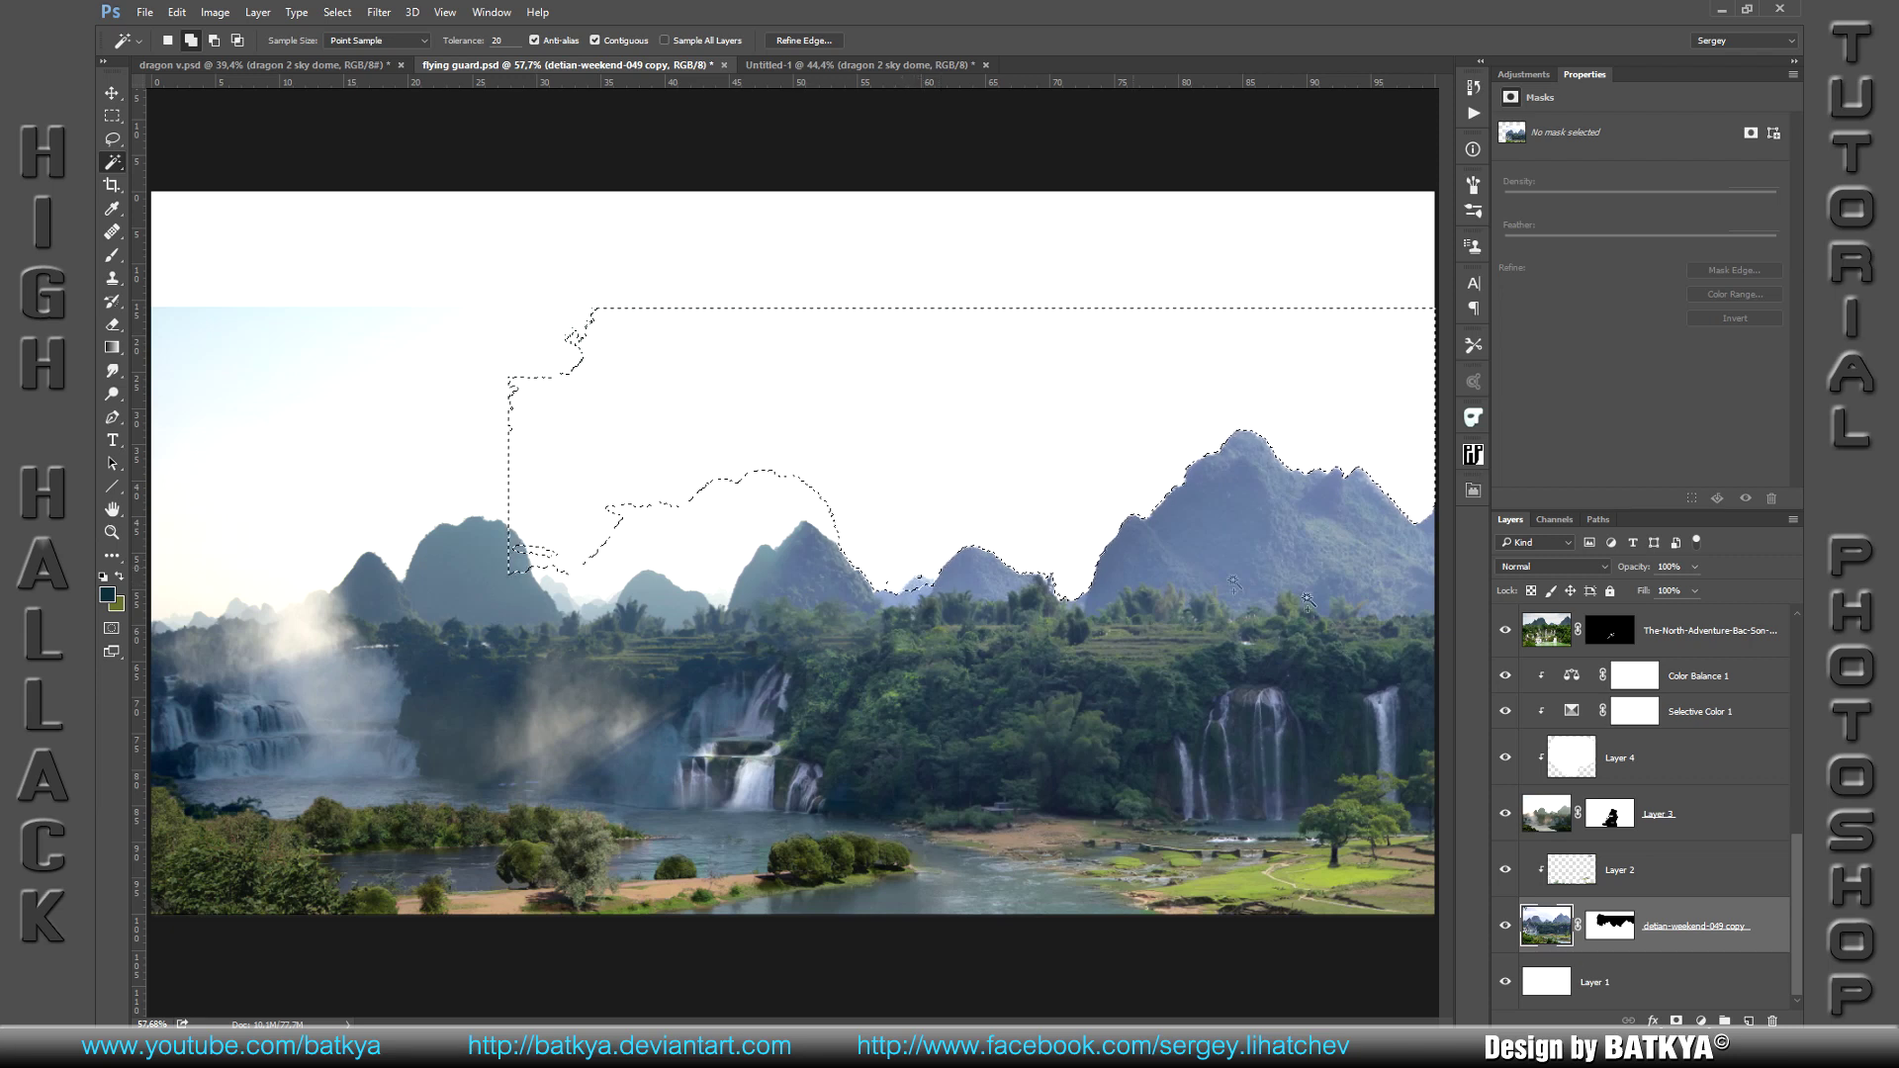
{"action": "left_click", "coordinate": [1681, 814]}
{"action": "left_click", "coordinate": [241, 384], "text": "shift"}
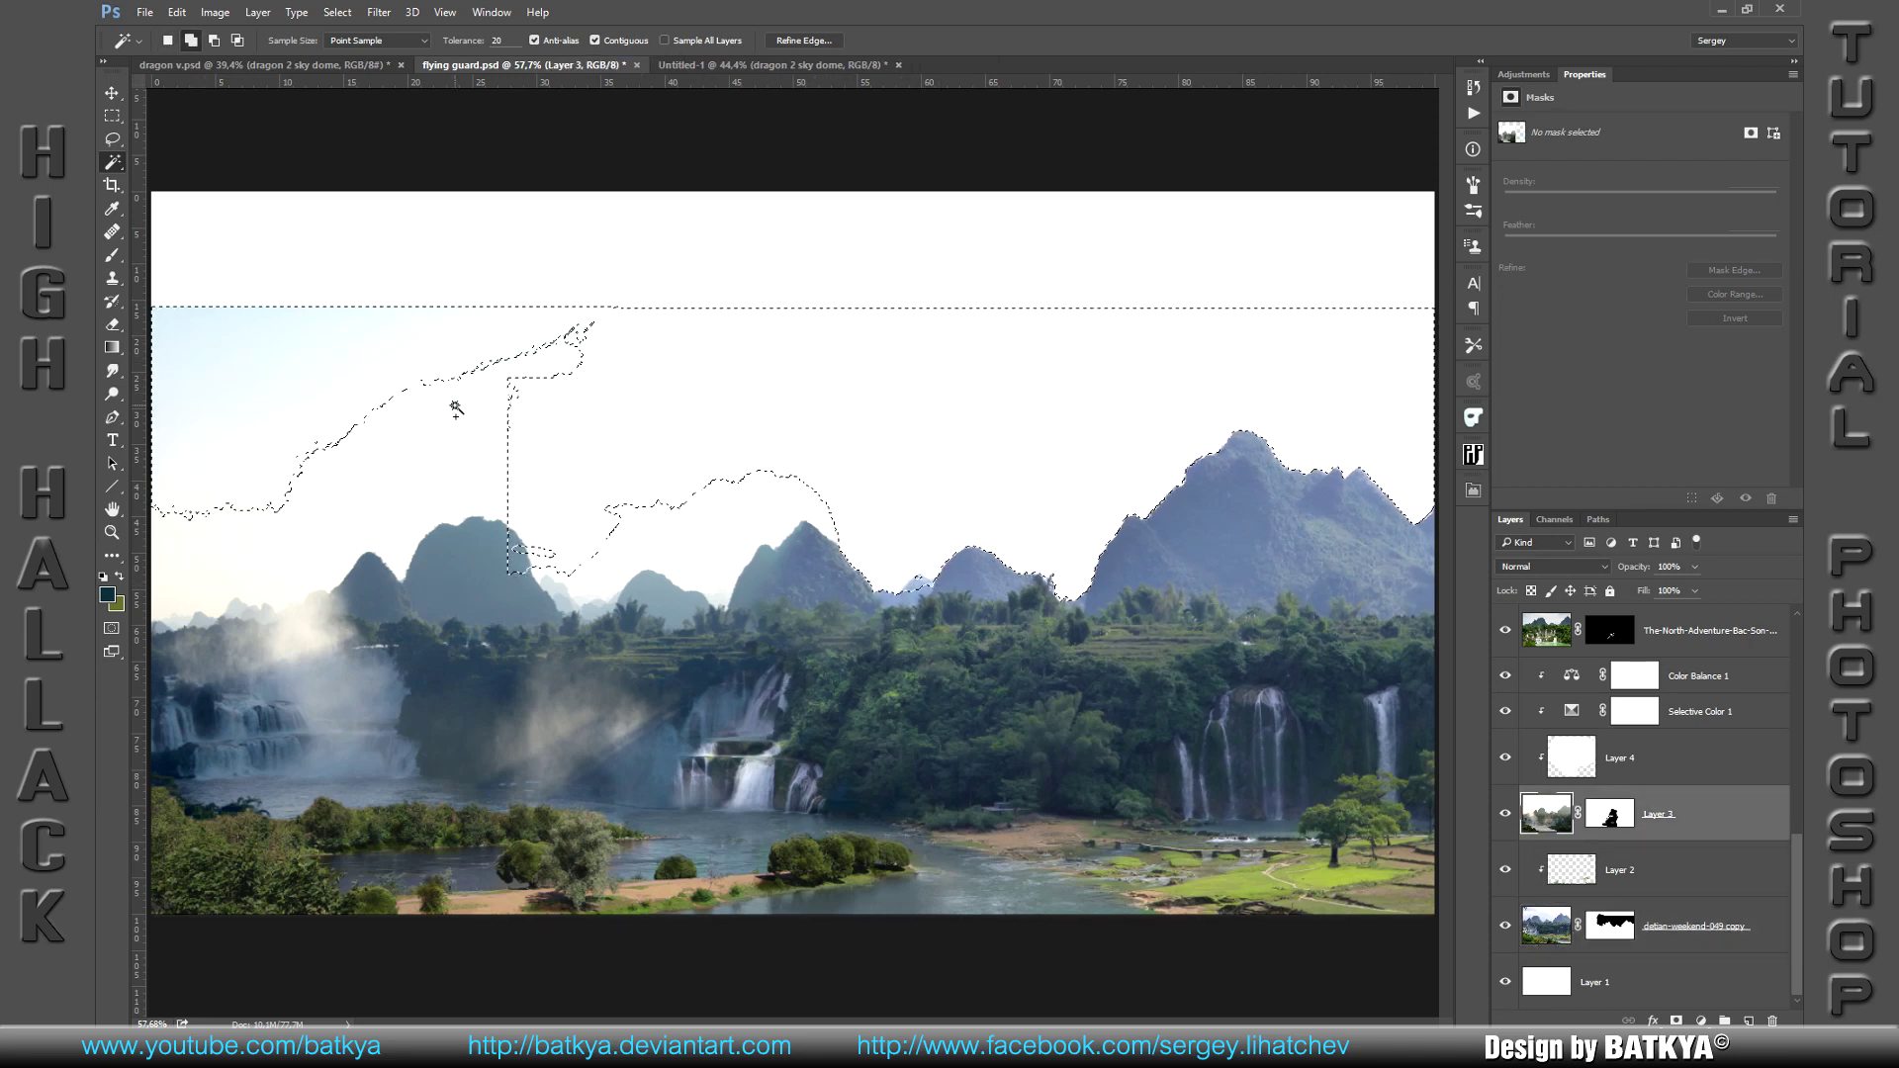
{"action": "left_click", "coordinate": [227, 564], "text": "shift"}
Step: Refine the sky selection along the left, middle and central ridges with the Lasso
{"action": "key", "text": "l"}
{"action": "left_click_drag", "start_coordinate": [284, 645], "coordinate": [259, 619]}
{"action": "left_click_drag", "start_coordinate": [534, 588], "coordinate": [589, 607]}
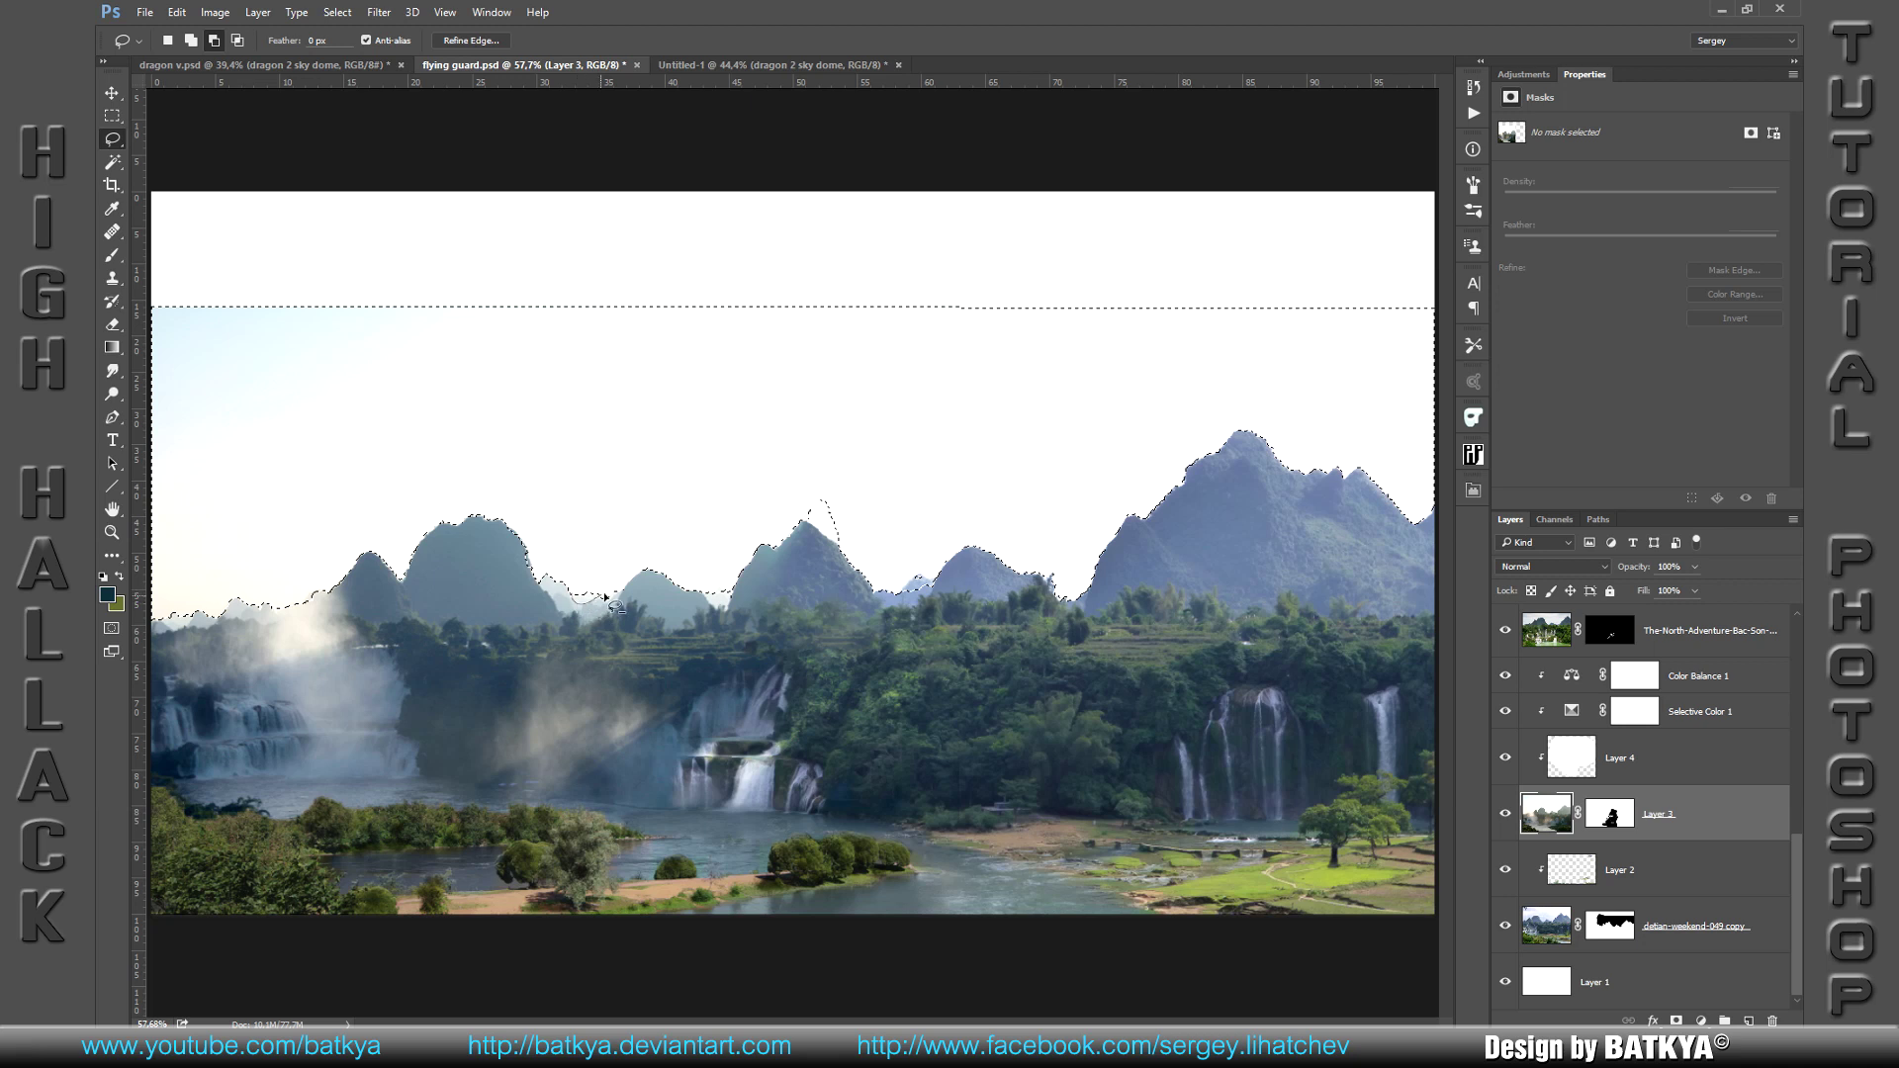
{"action": "key", "text": "shift"}
{"action": "left_click_drag", "start_coordinate": [617, 586], "coordinate": [593, 599]}
{"action": "left_click_drag", "start_coordinate": [788, 514], "coordinate": [821, 534]}
{"action": "key", "text": "alt"}
{"action": "key", "text": "shift"}
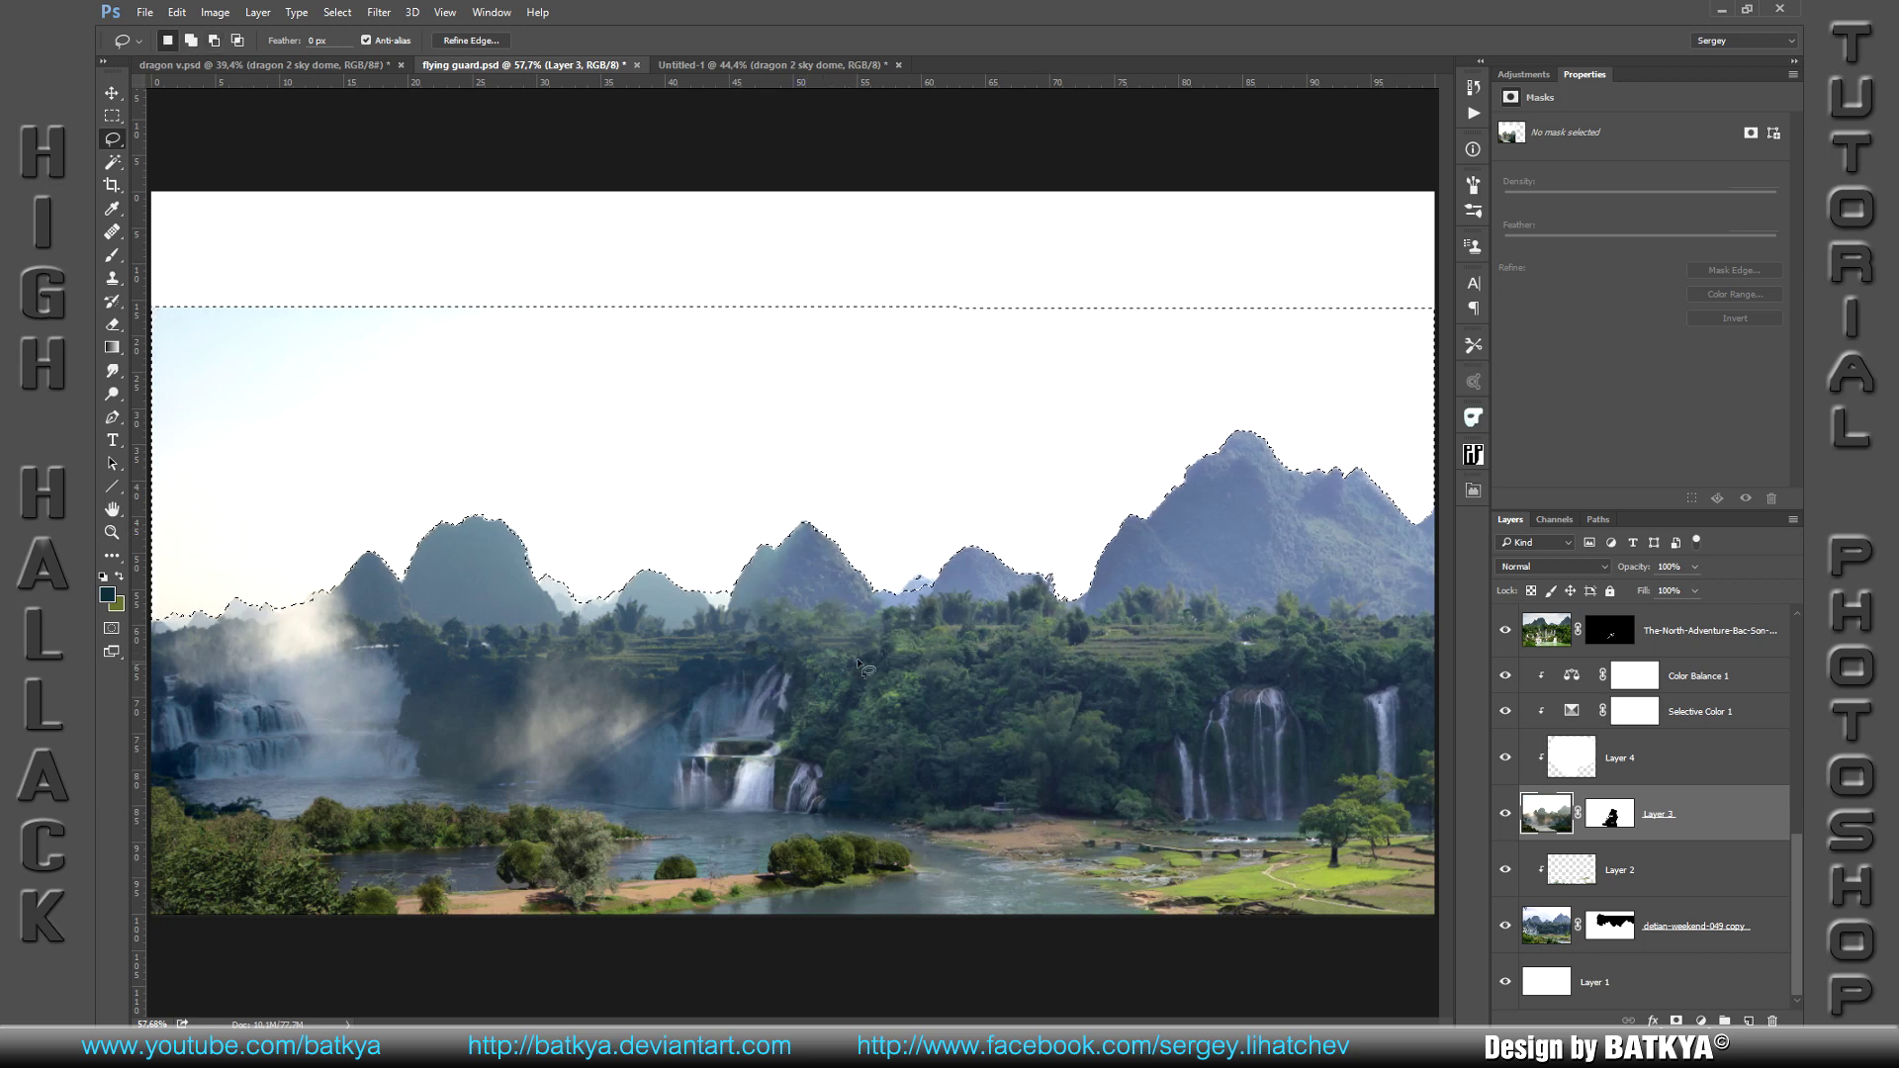
{"action": "left_click_drag", "start_coordinate": [834, 544], "coordinate": [903, 600]}
{"action": "key", "text": "alt"}
Step: Show the 'dragon 2 sky dome' layer again and make it active
{"action": "scroll", "coordinate": [1645, 689], "scroll_direction": "up", "scroll_amount": 5}
{"action": "scroll", "coordinate": [1646, 689], "scroll_direction": "up", "scroll_amount": 5}
{"action": "left_click", "coordinate": [1602, 633]}
{"action": "left_click", "coordinate": [1504, 633]}
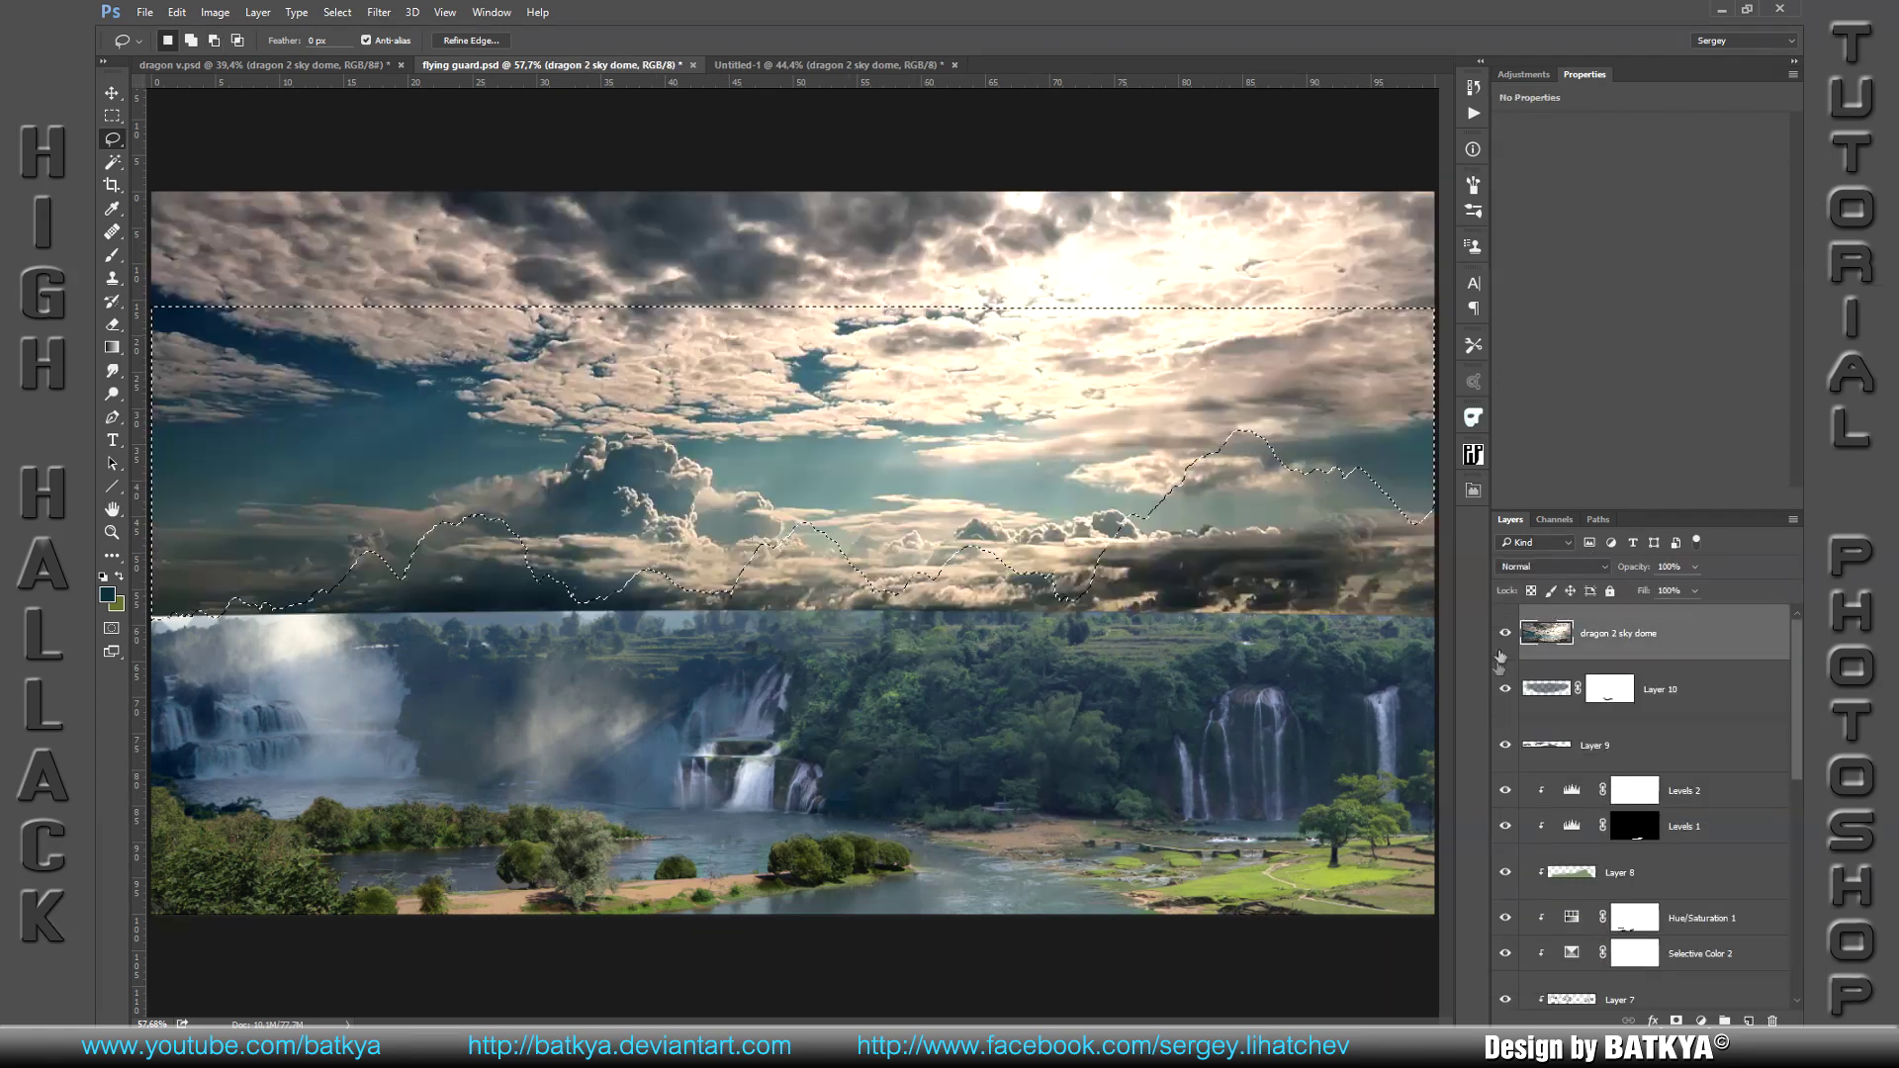
Step: Mask the sky to the selection above the ridges and reveal it across the blank top band
{"action": "left_click", "coordinate": [1675, 1021]}
{"action": "key", "text": "m"}
{"action": "left_click_drag", "start_coordinate": [151, 191], "coordinate": [1456, 399]}
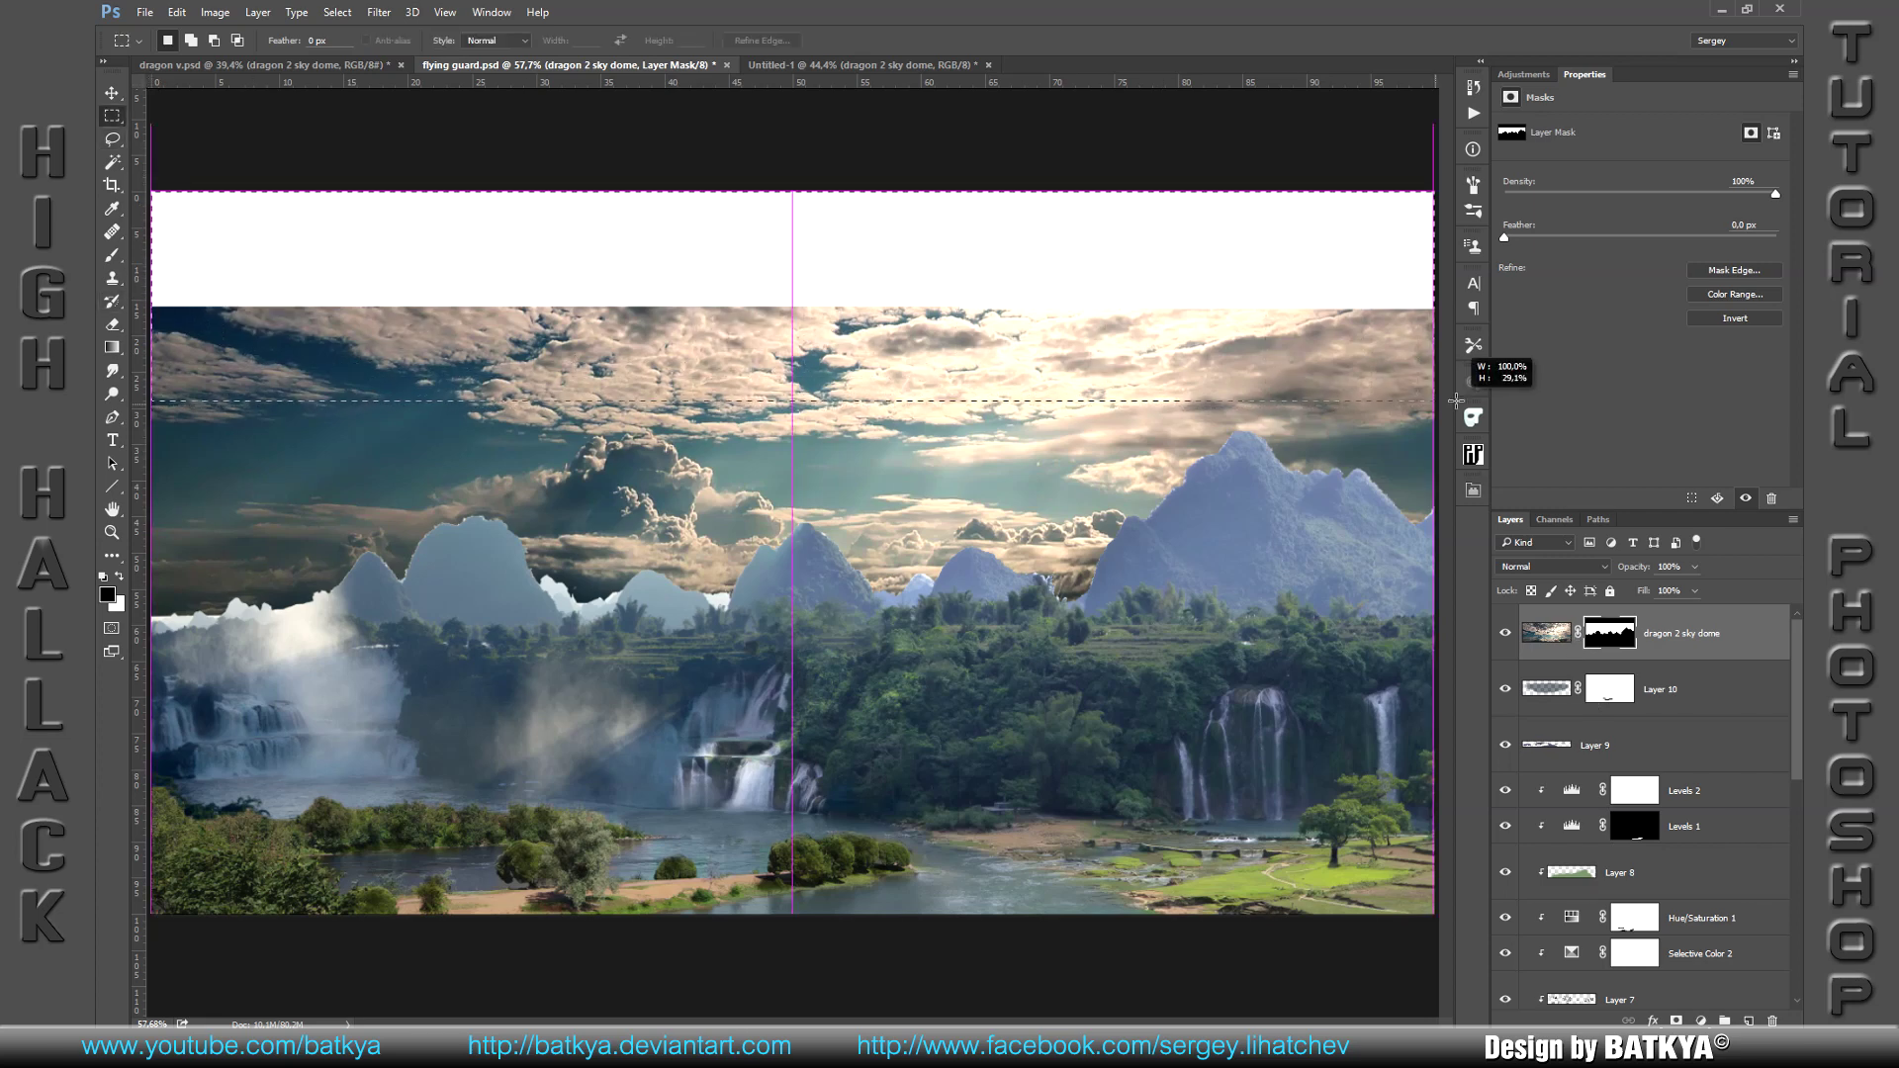
{"action": "key", "text": "ctrl+d"}
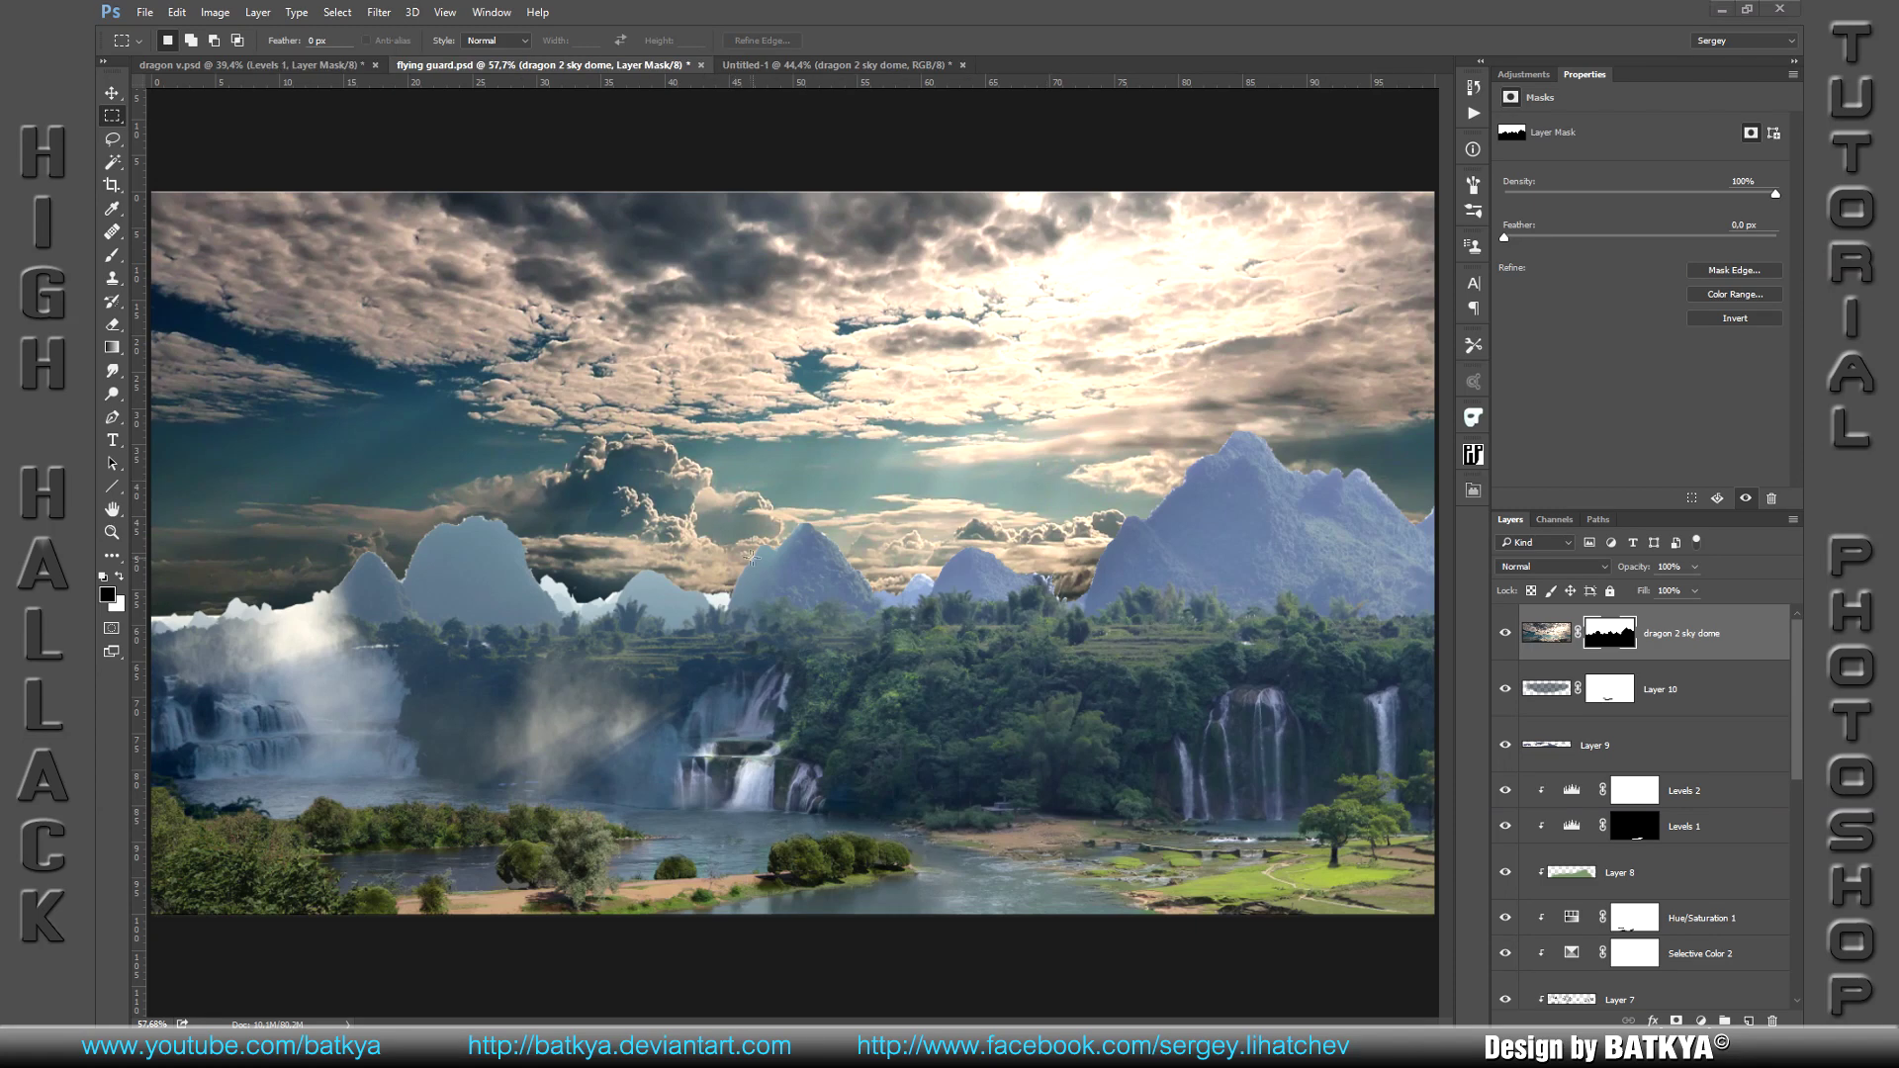
Step: Soften the sky mask along the mountain horizon with a large brush at 30% opacity
{"action": "key", "text": "b"}
{"action": "key", "text": "bracketright"}
{"action": "key", "text": "bracketright"}
{"action": "key", "text": "bracketright"}
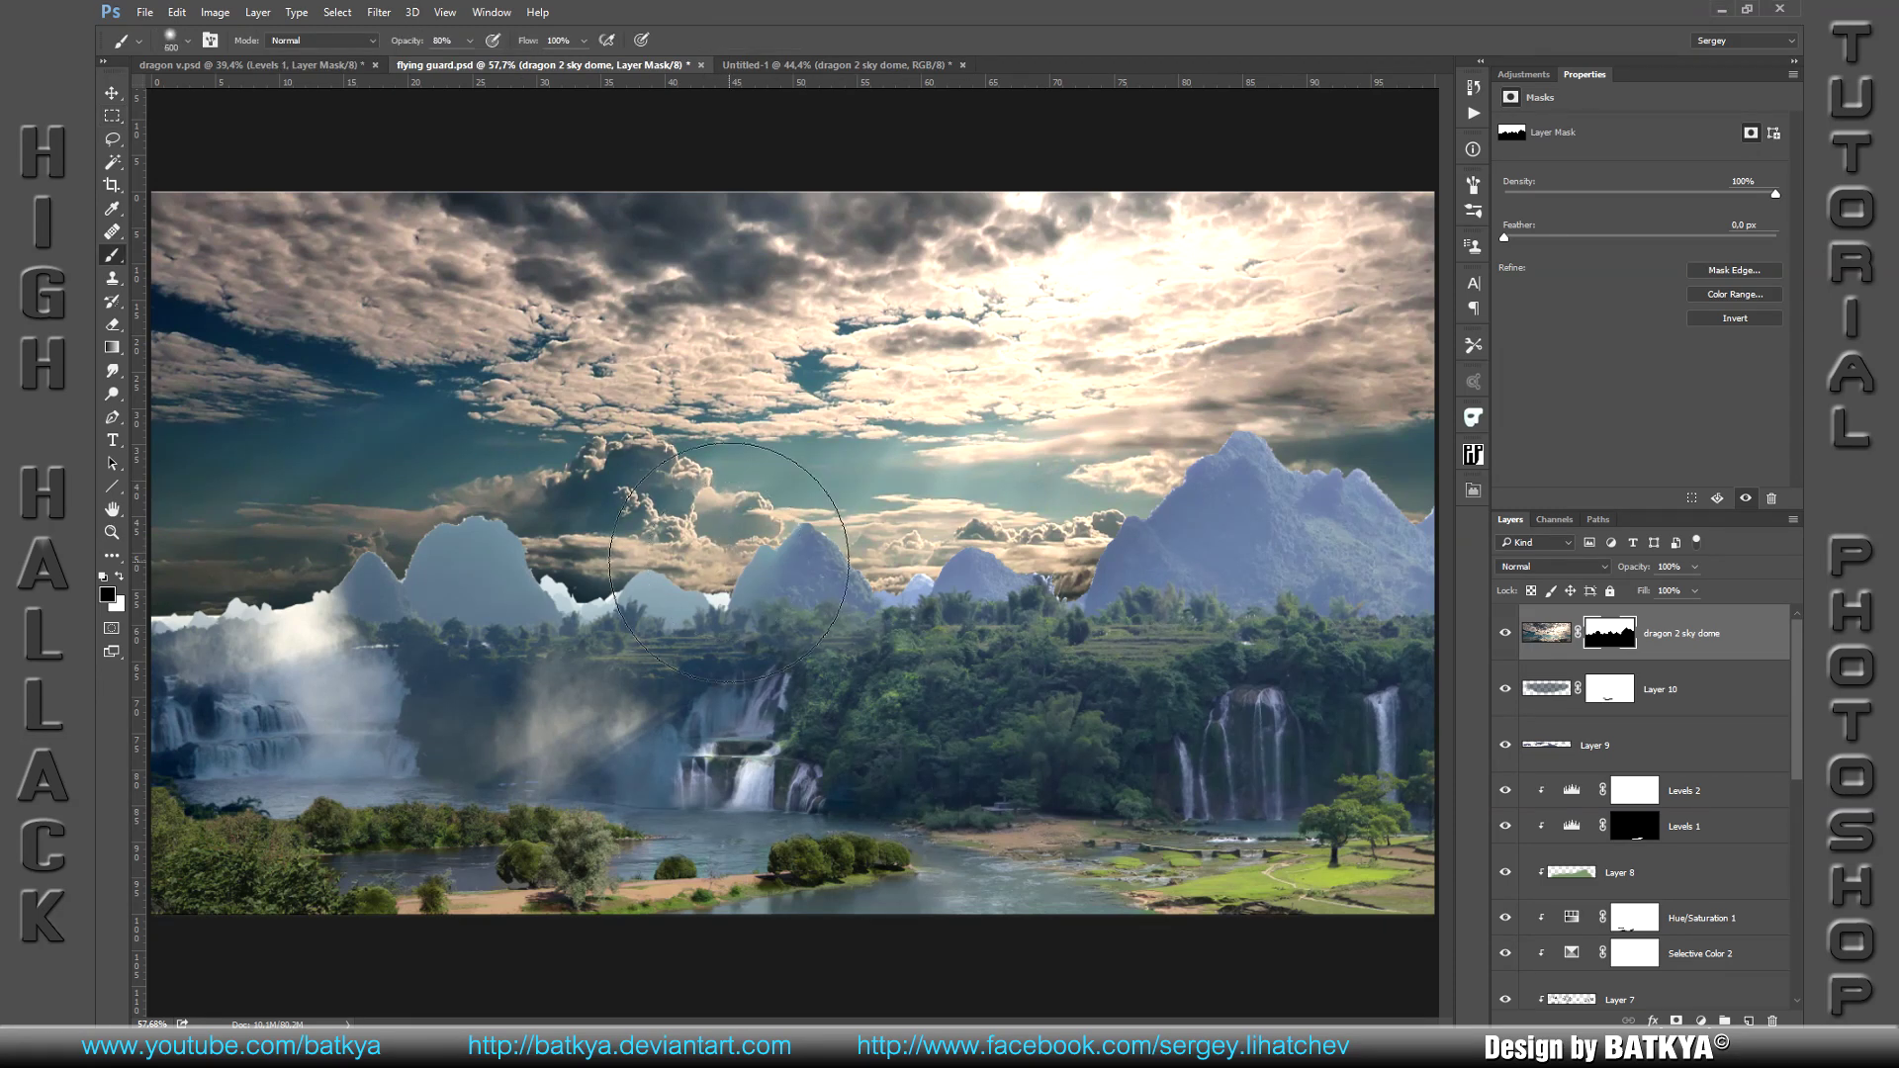
{"action": "key", "text": "3"}
{"action": "scroll", "coordinate": [782, 561], "scroll_direction": "down", "scroll_amount": 1}
{"action": "left_click_drag", "start_coordinate": [253, 598], "coordinate": [1384, 623]}
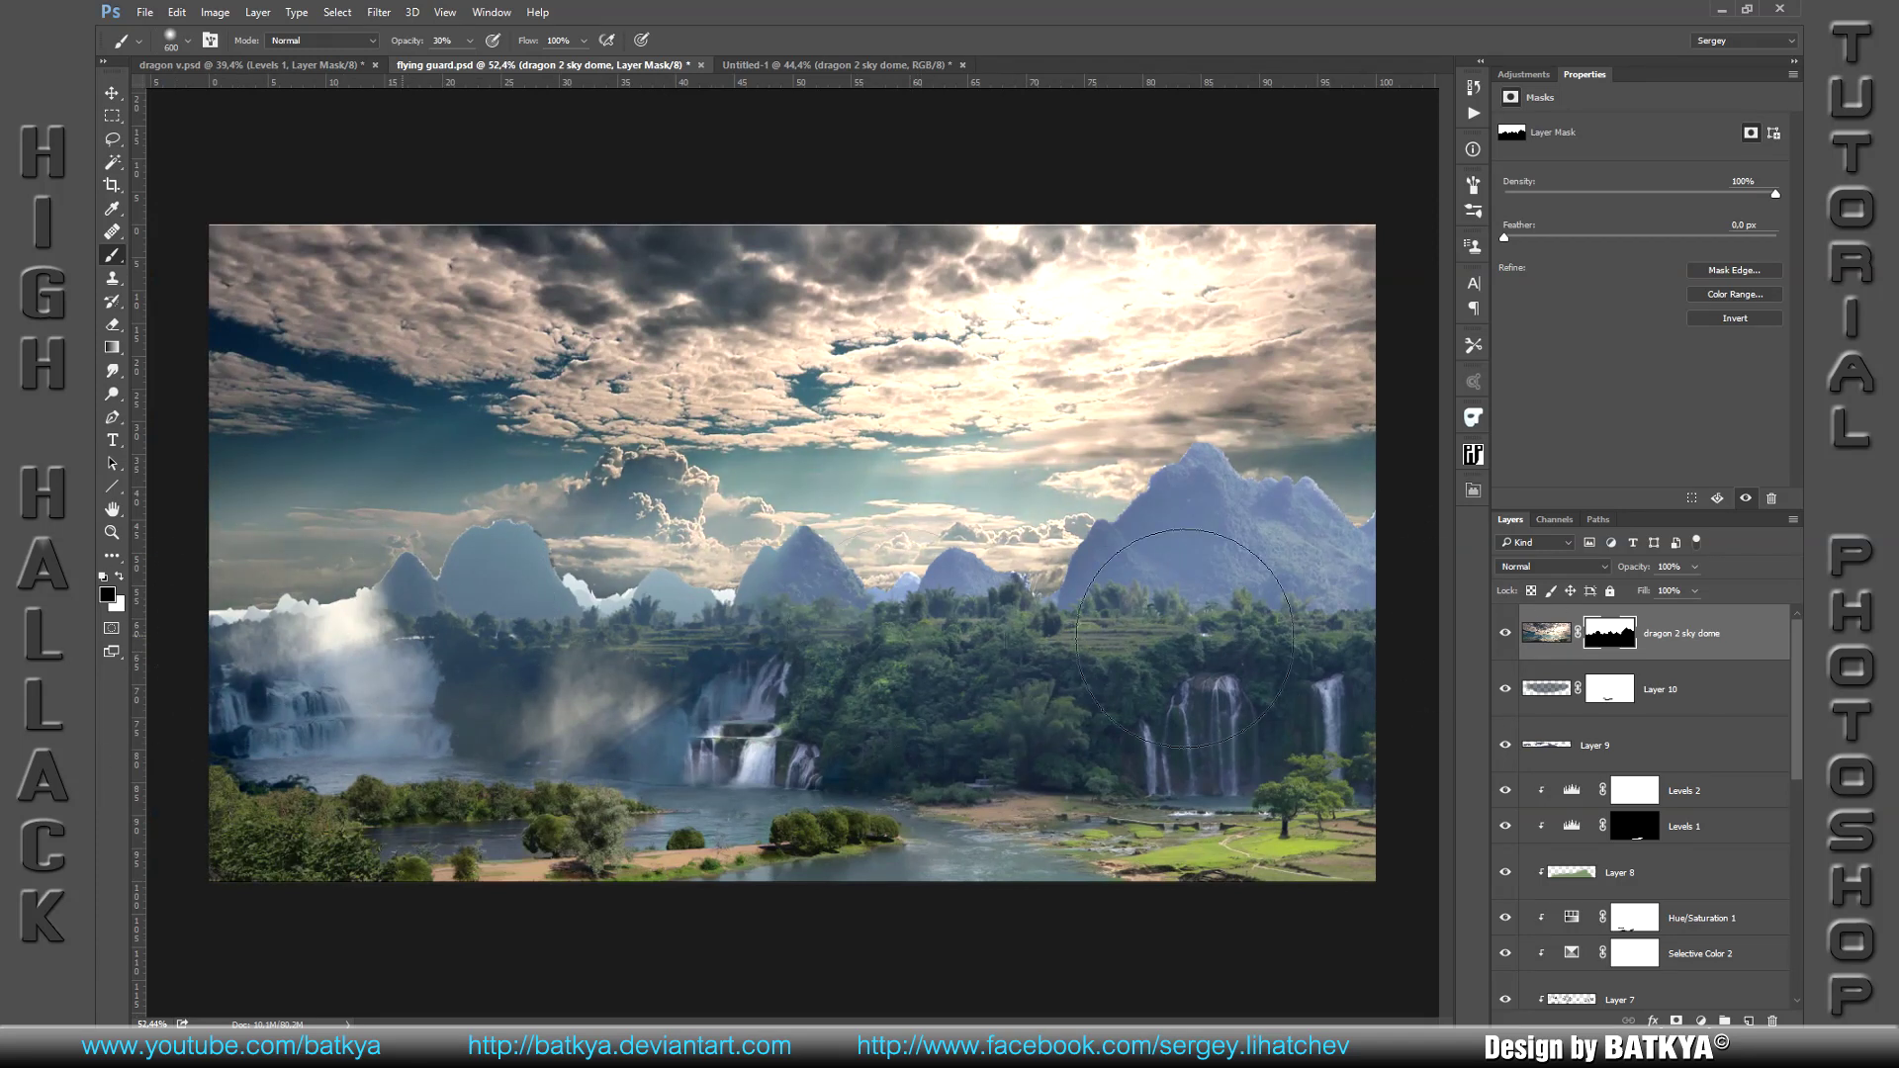
{"action": "left_click_drag", "start_coordinate": [234, 593], "coordinate": [1379, 573]}
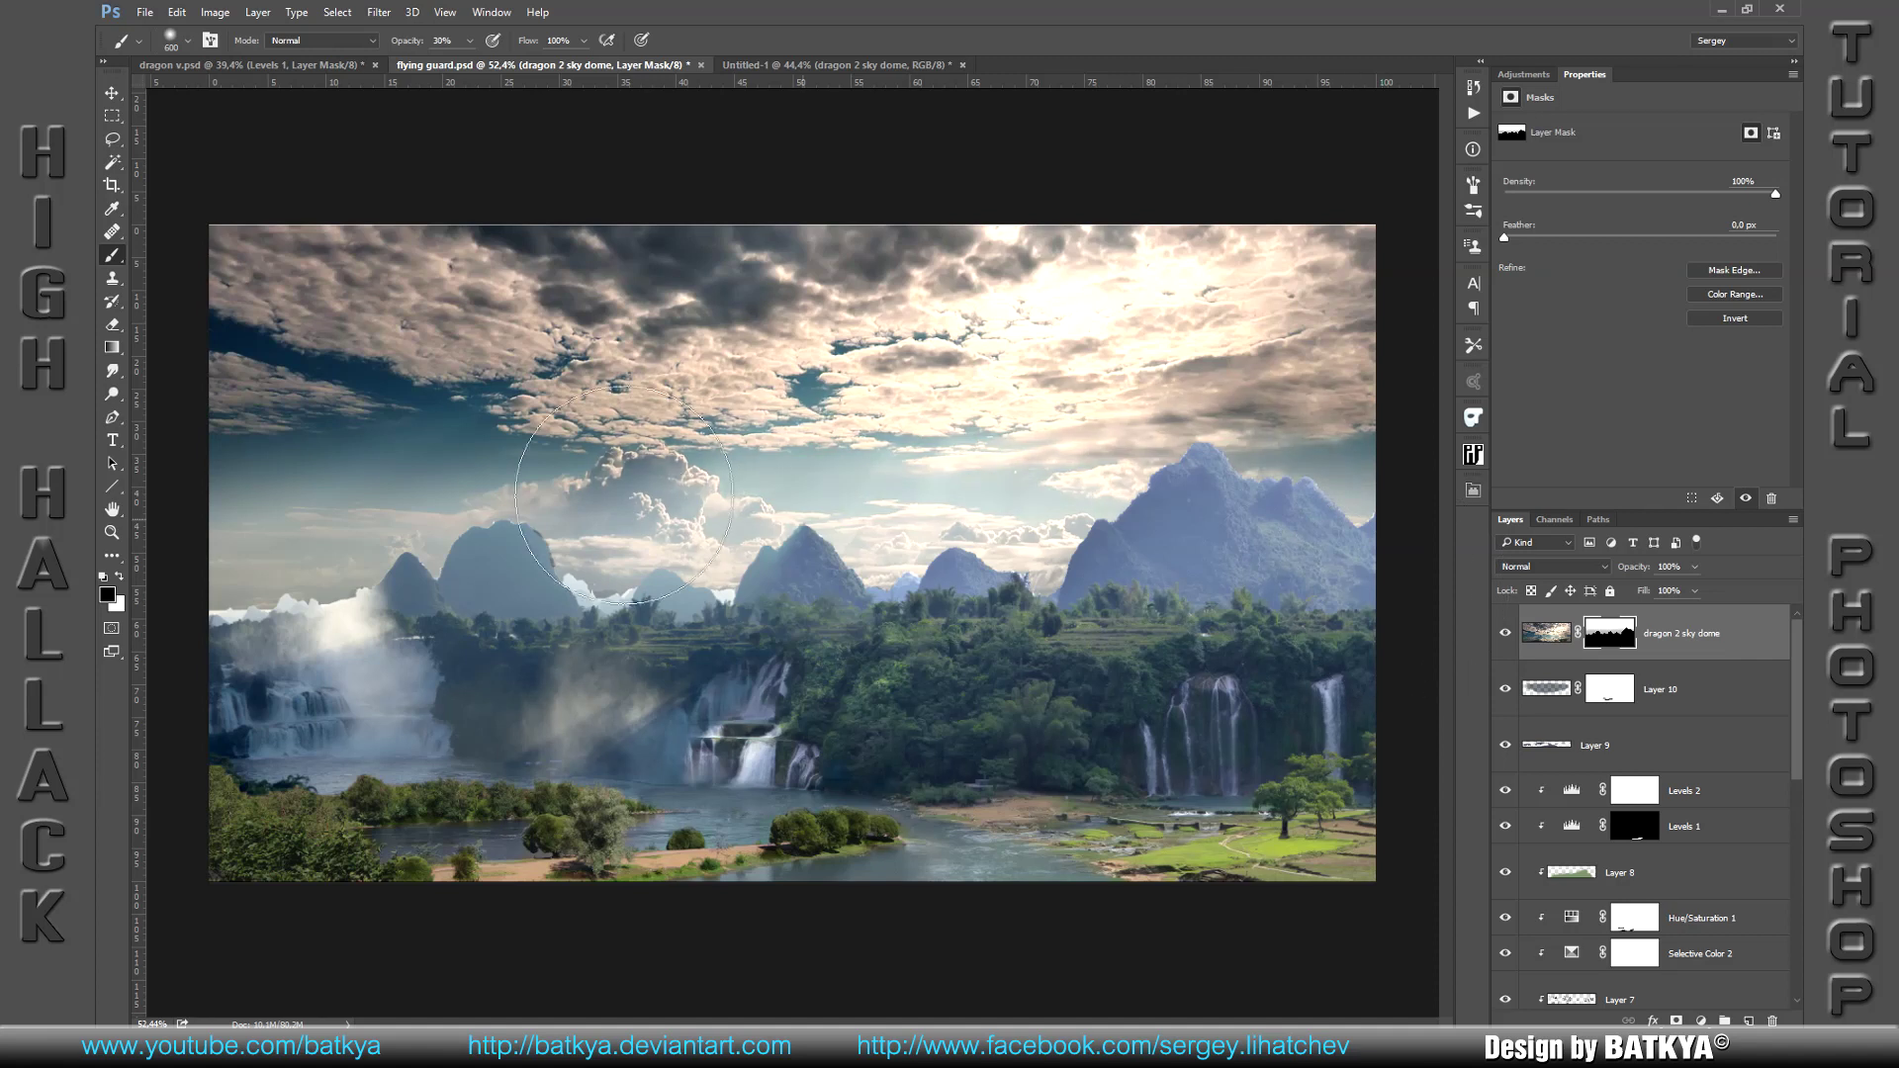
{"action": "left_click_drag", "start_coordinate": [228, 553], "coordinate": [635, 594]}
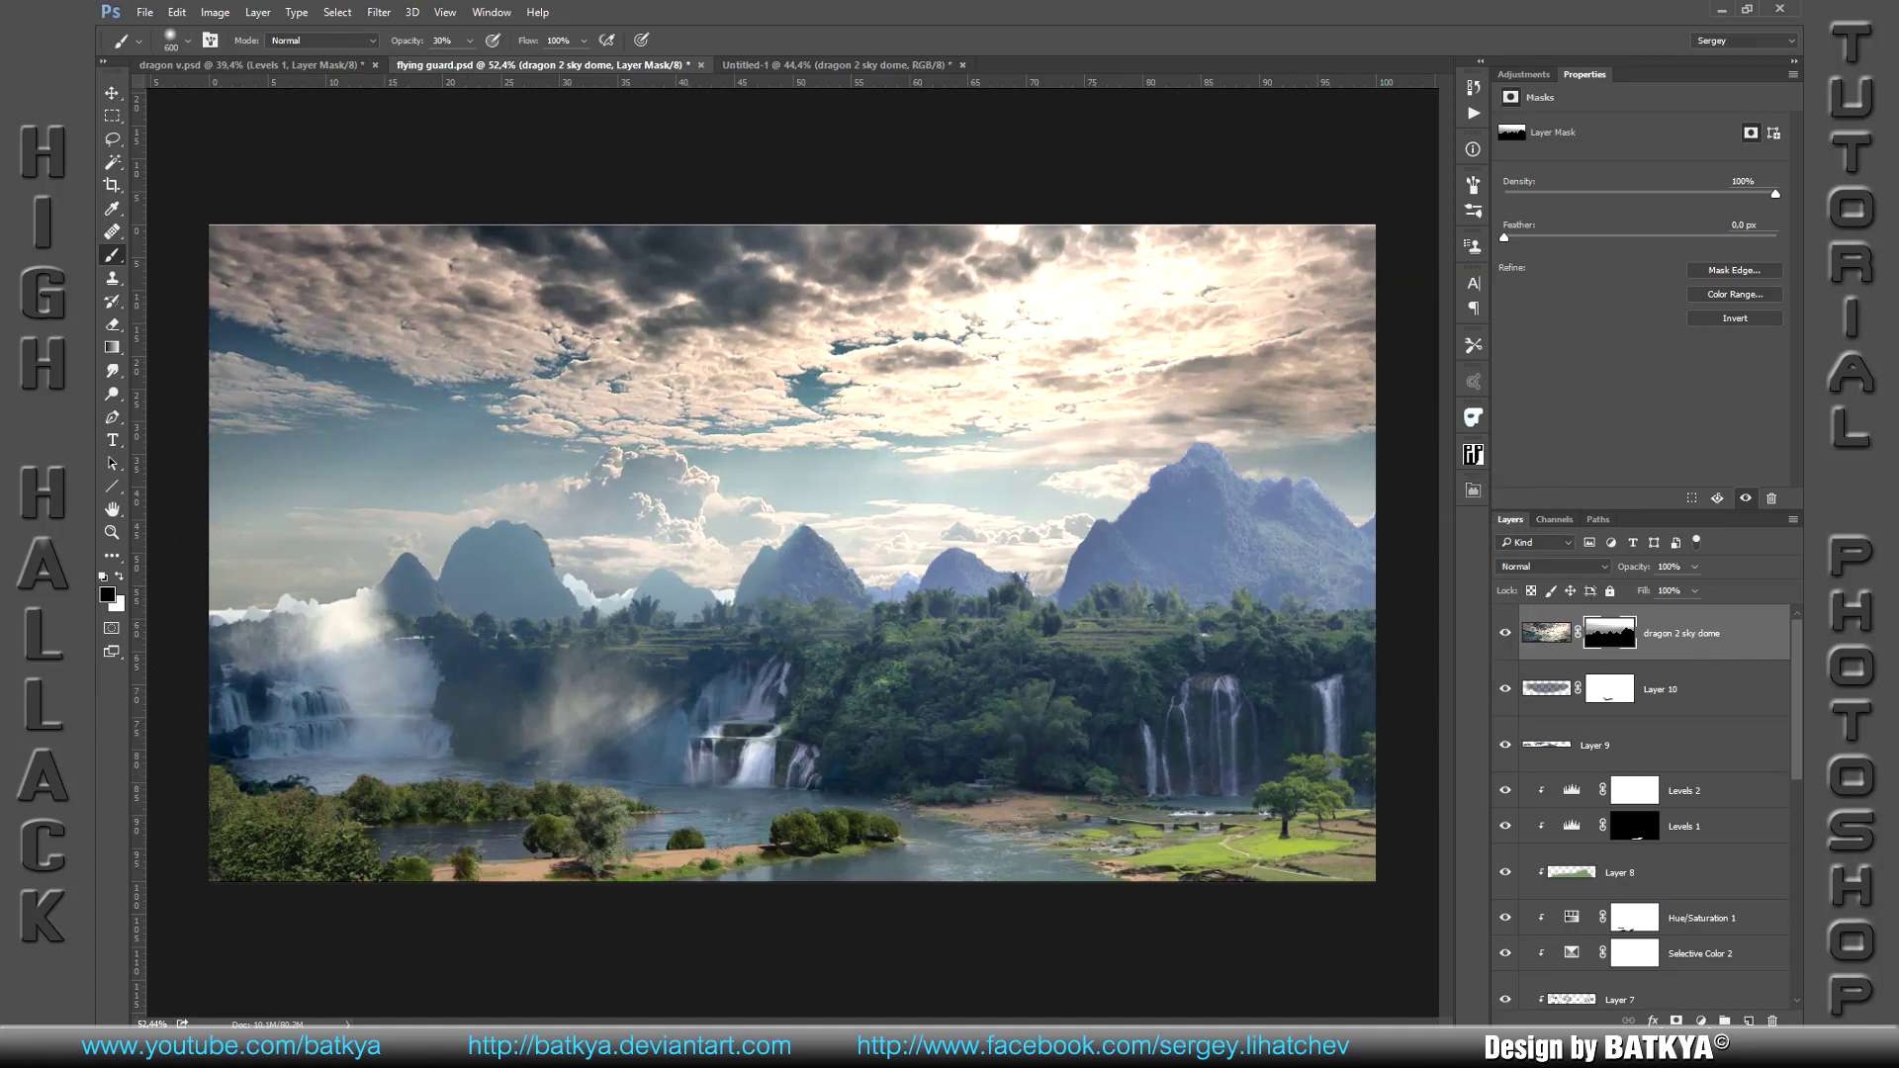
Step: Add a Levels layer raising output black, masked off the upper sky
{"action": "left_click", "coordinate": [1700, 1021]}
{"action": "left_click", "coordinate": [1665, 725]}
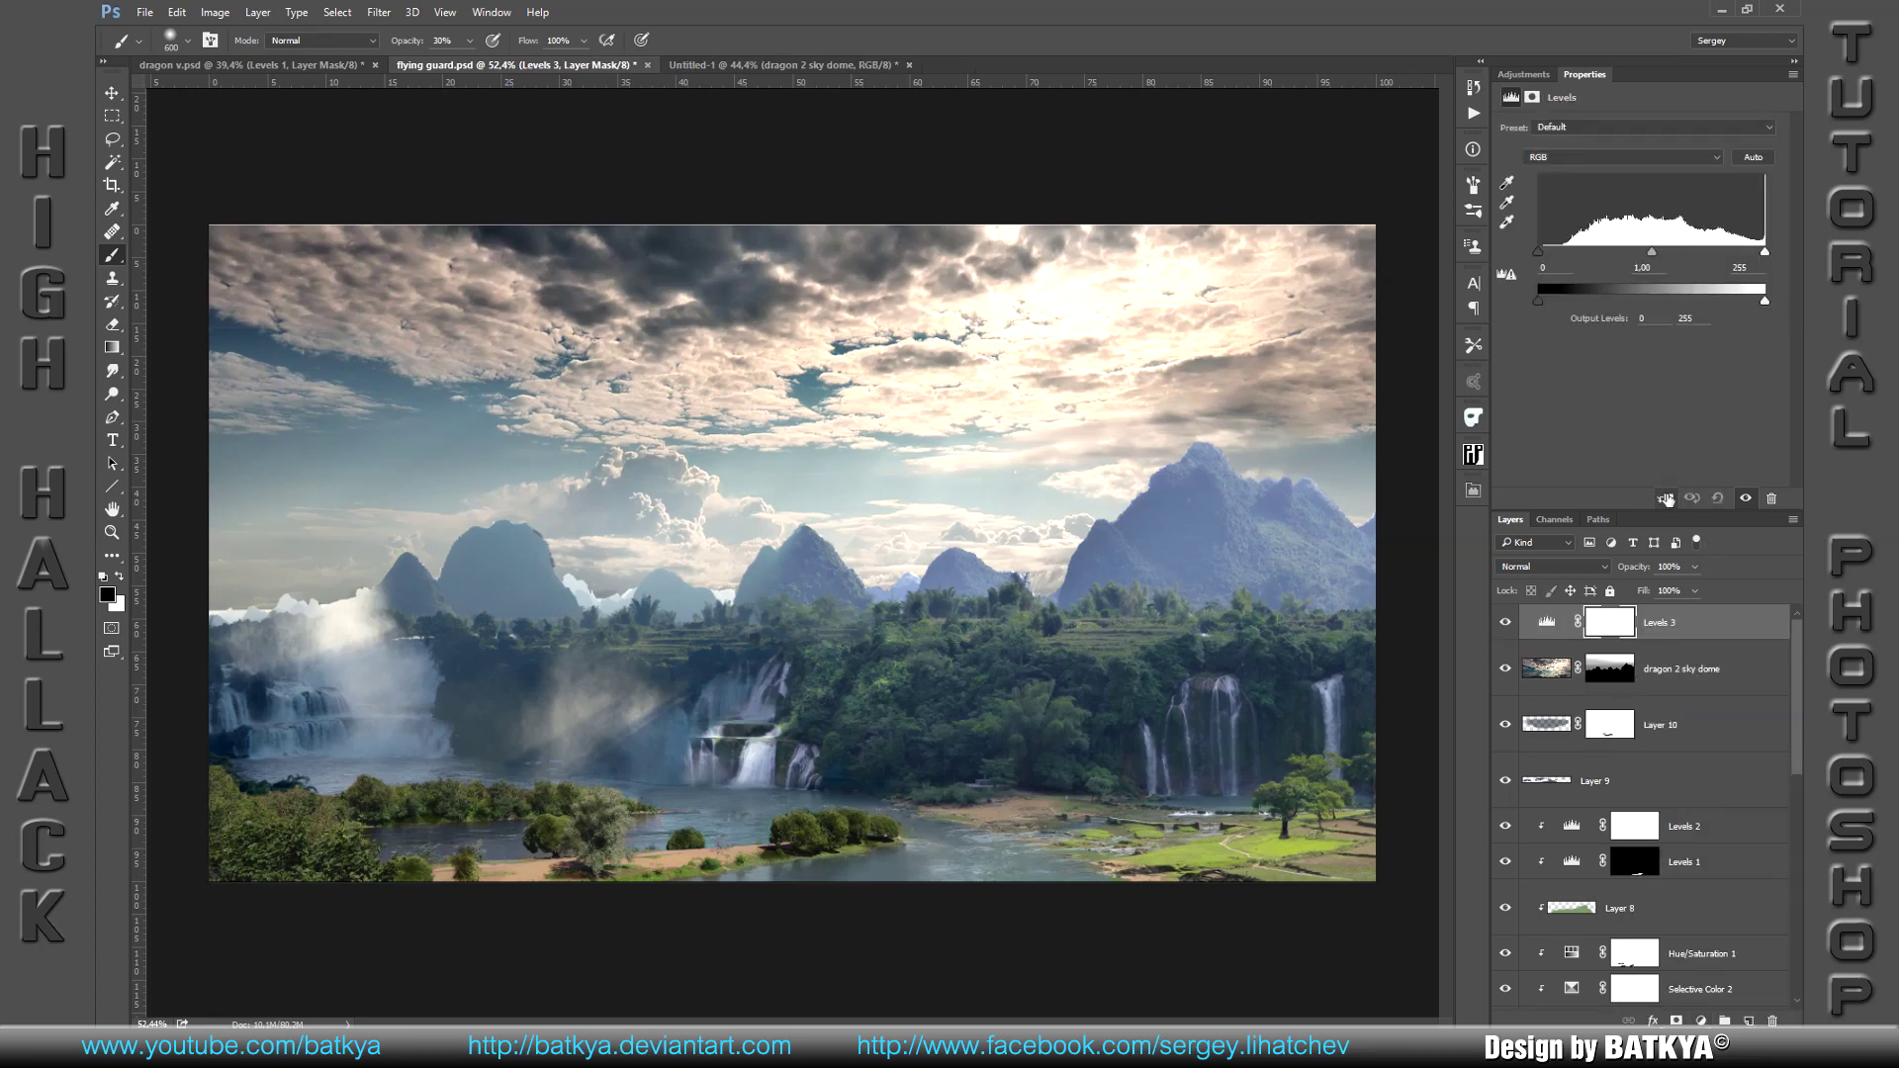
{"action": "left_click_drag", "start_coordinate": [1538, 302], "coordinate": [1601, 306]}
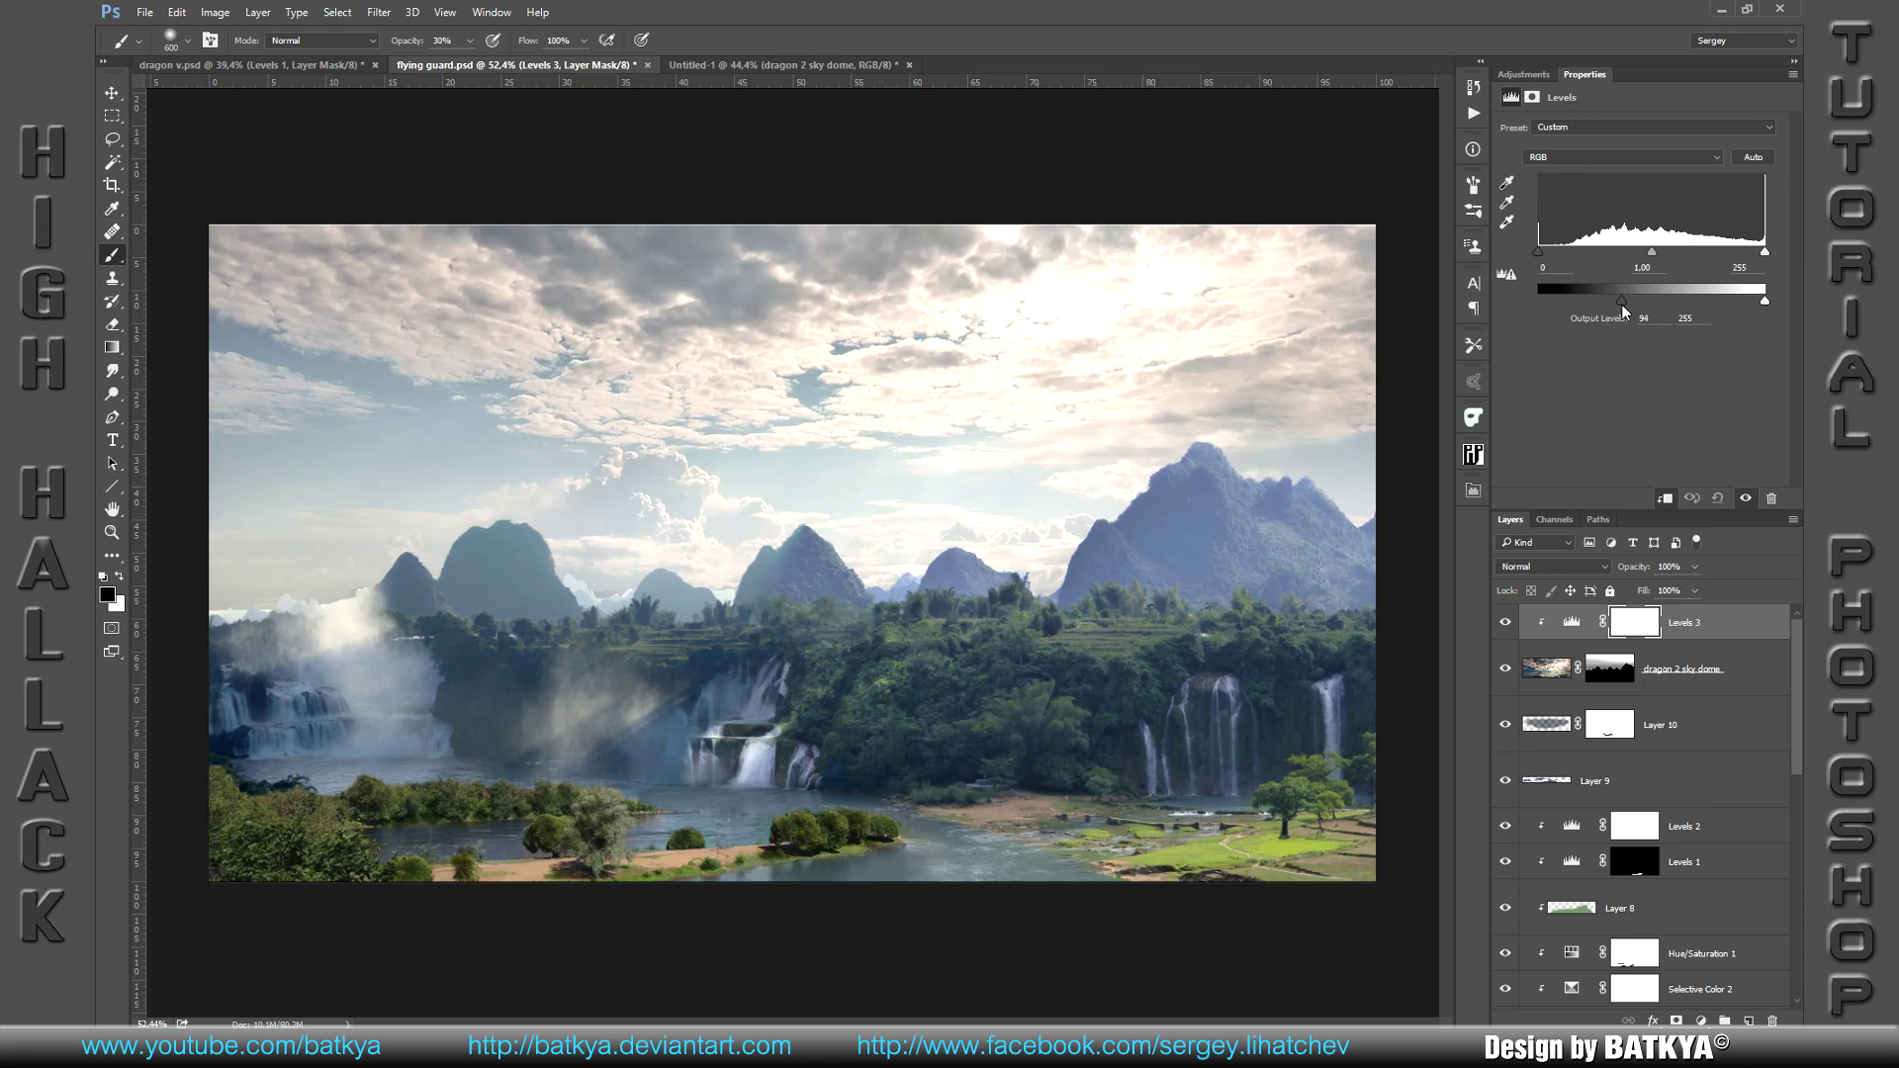
{"action": "left_click", "coordinate": [1634, 622]}
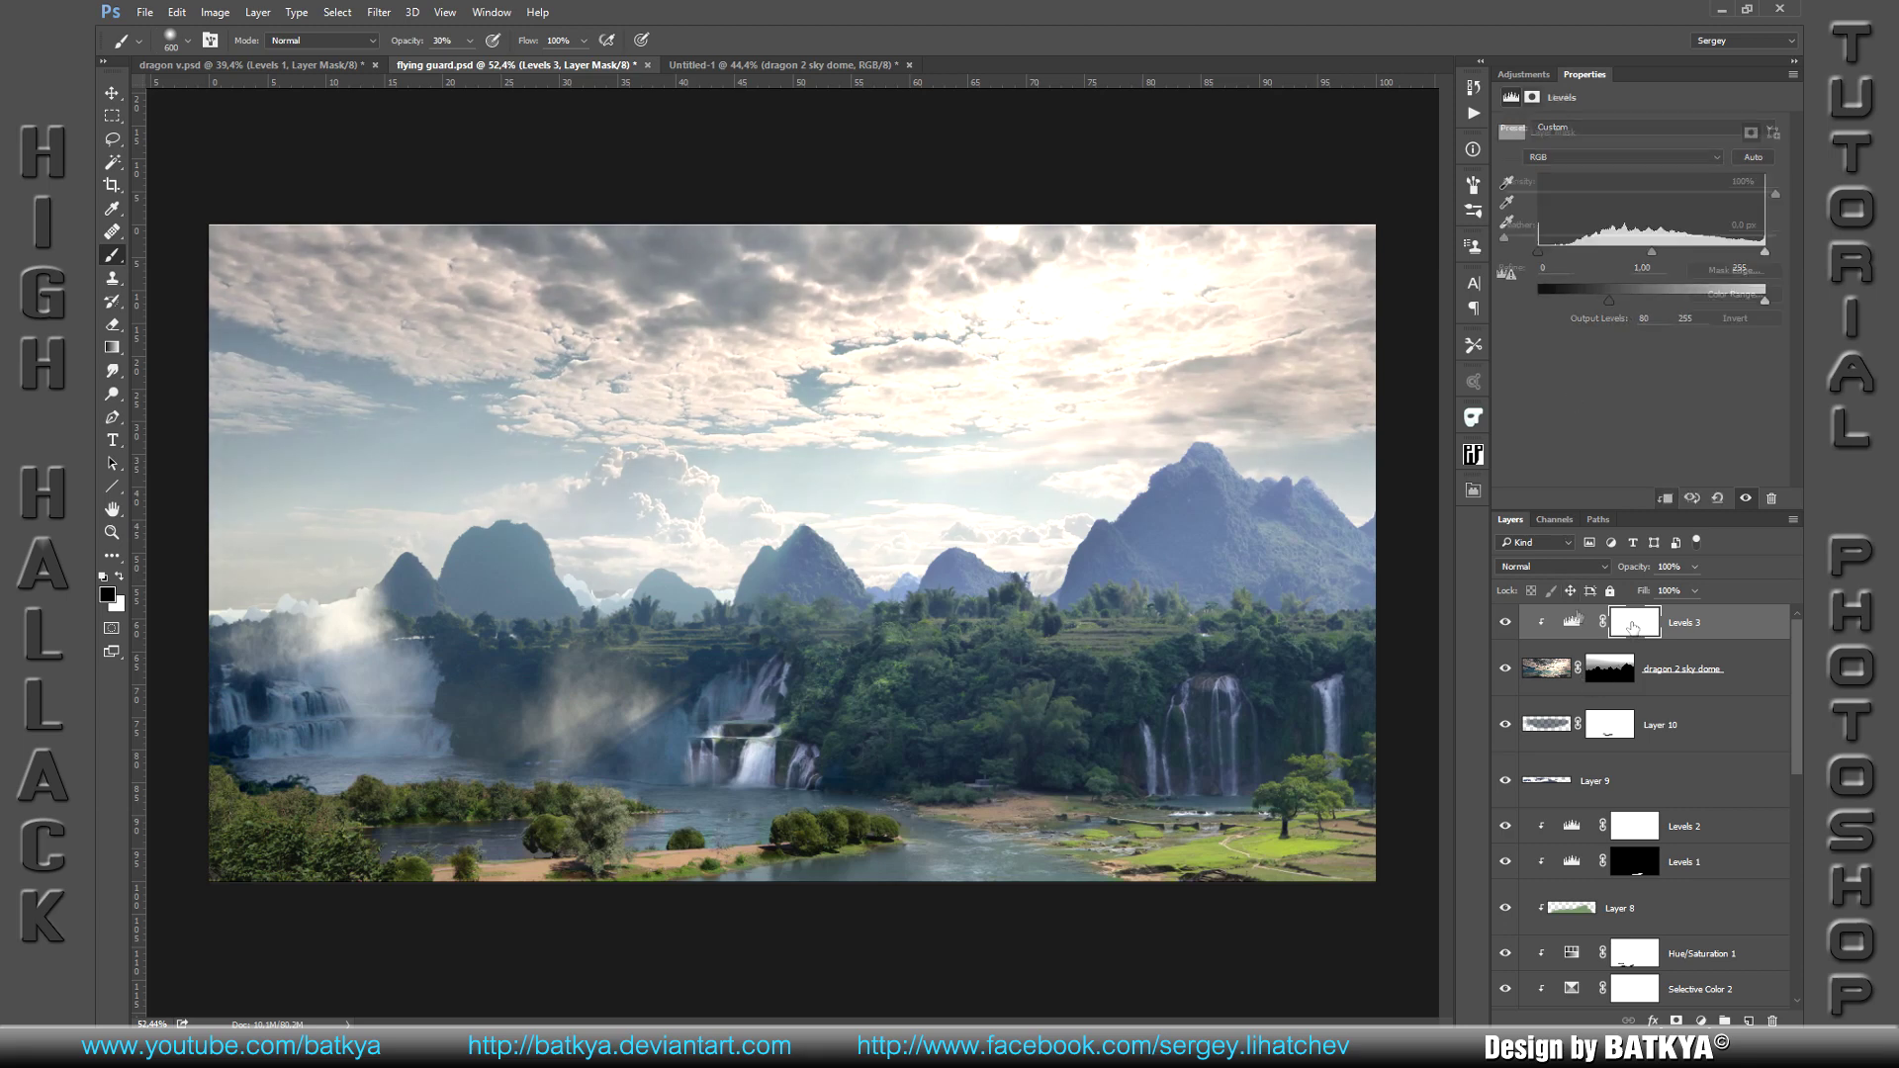
{"action": "mouse_move", "coordinate": [248, 239]}
{"action": "left_mouse_down"}
{"action": "mouse_move", "coordinate": [1238, 318]}
{"action": "mouse_move", "coordinate": [791, 246]}
{"action": "mouse_move", "coordinate": [1018, 243]}
{"action": "left_mouse_up"}
{"action": "left_click", "coordinate": [1572, 622]}
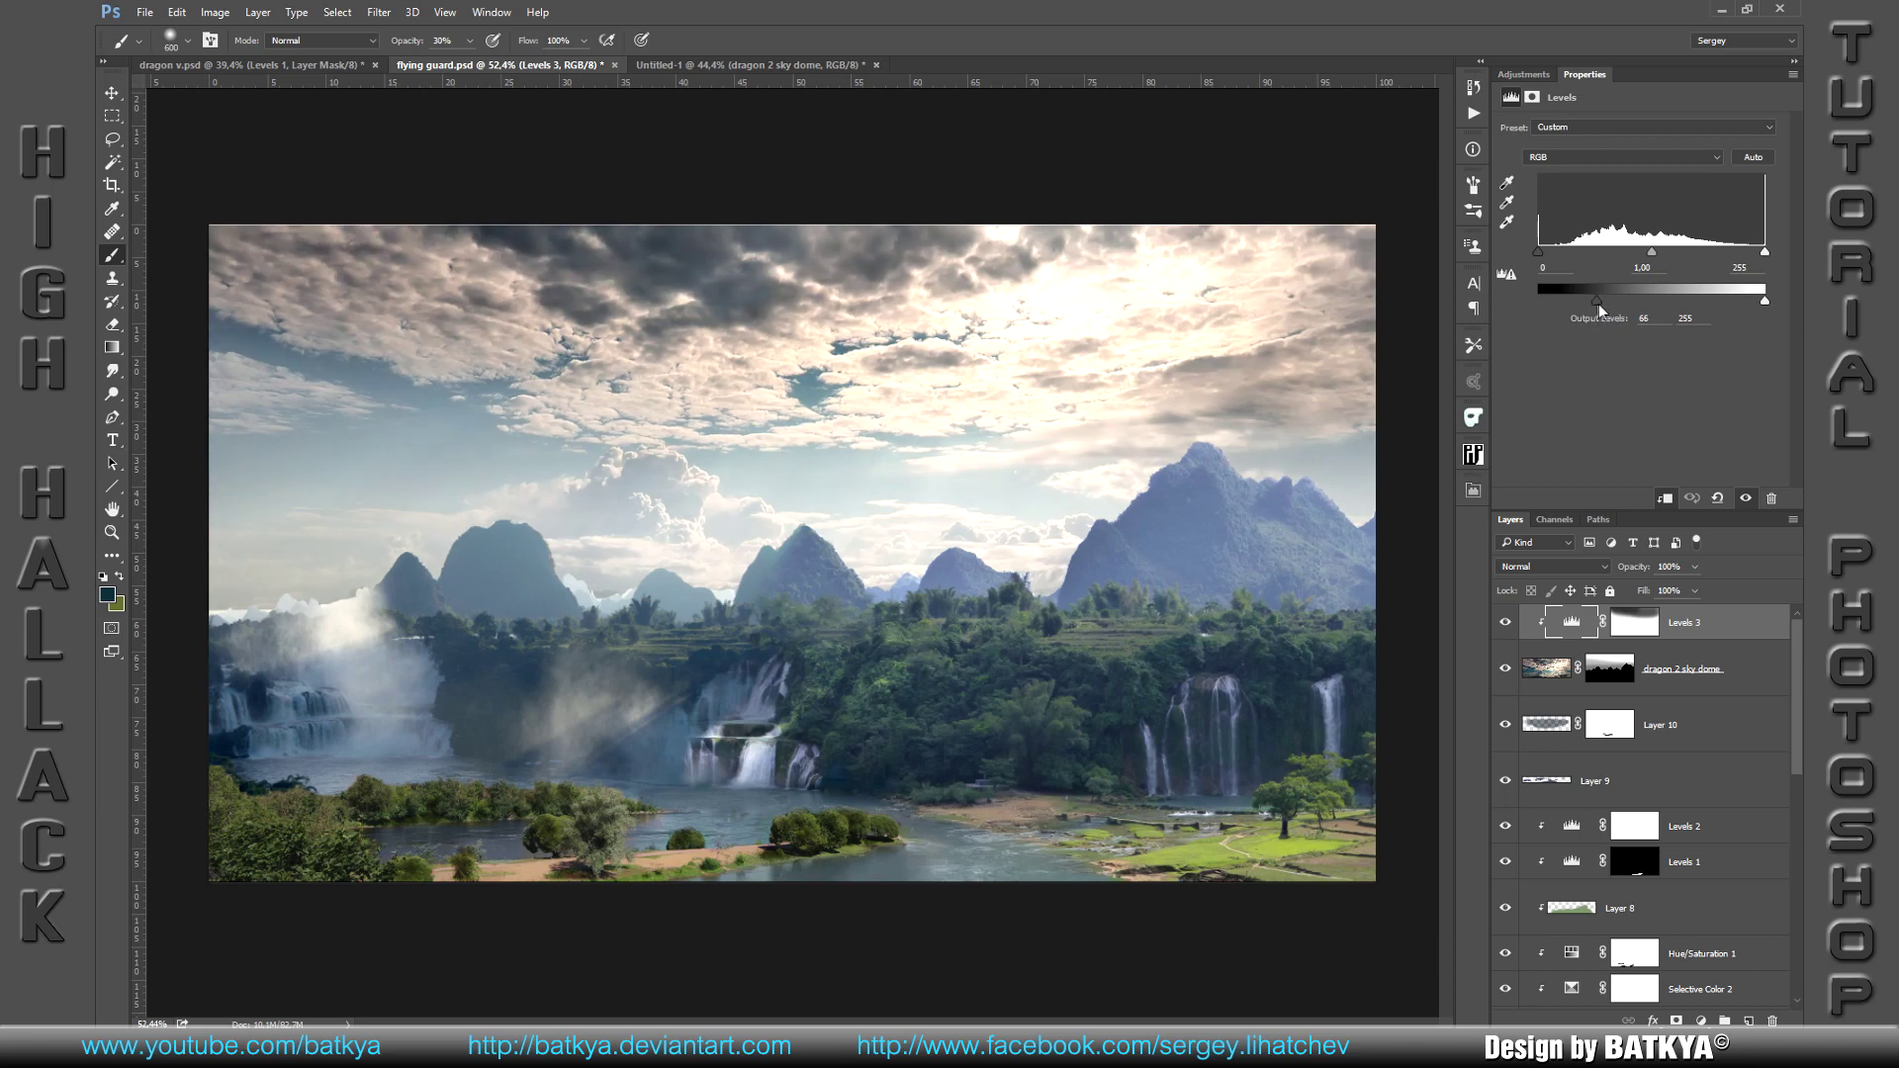
Step: Paint the sky mask to reveal the distant hills above the left waterfall
{"action": "left_click", "coordinate": [1609, 668]}
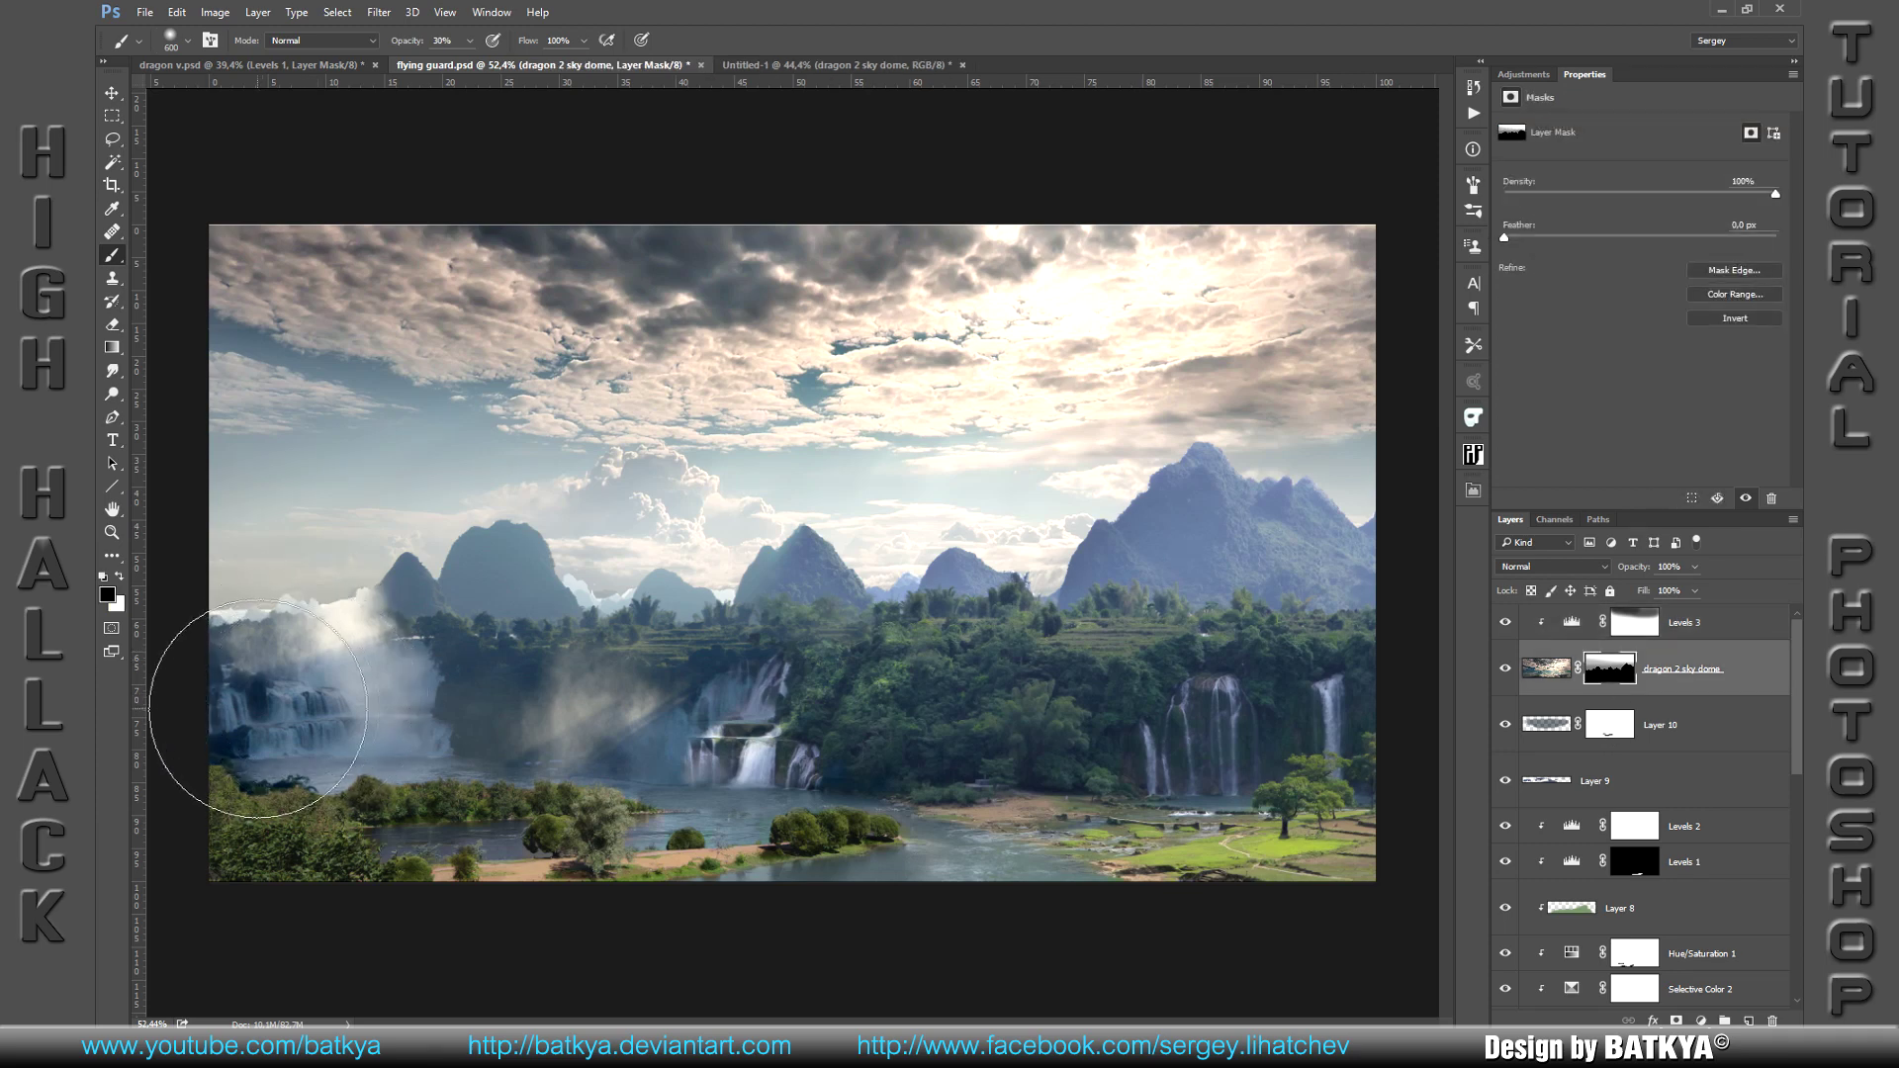
{"action": "left_click_drag", "start_coordinate": [284, 679], "coordinate": [351, 667]}
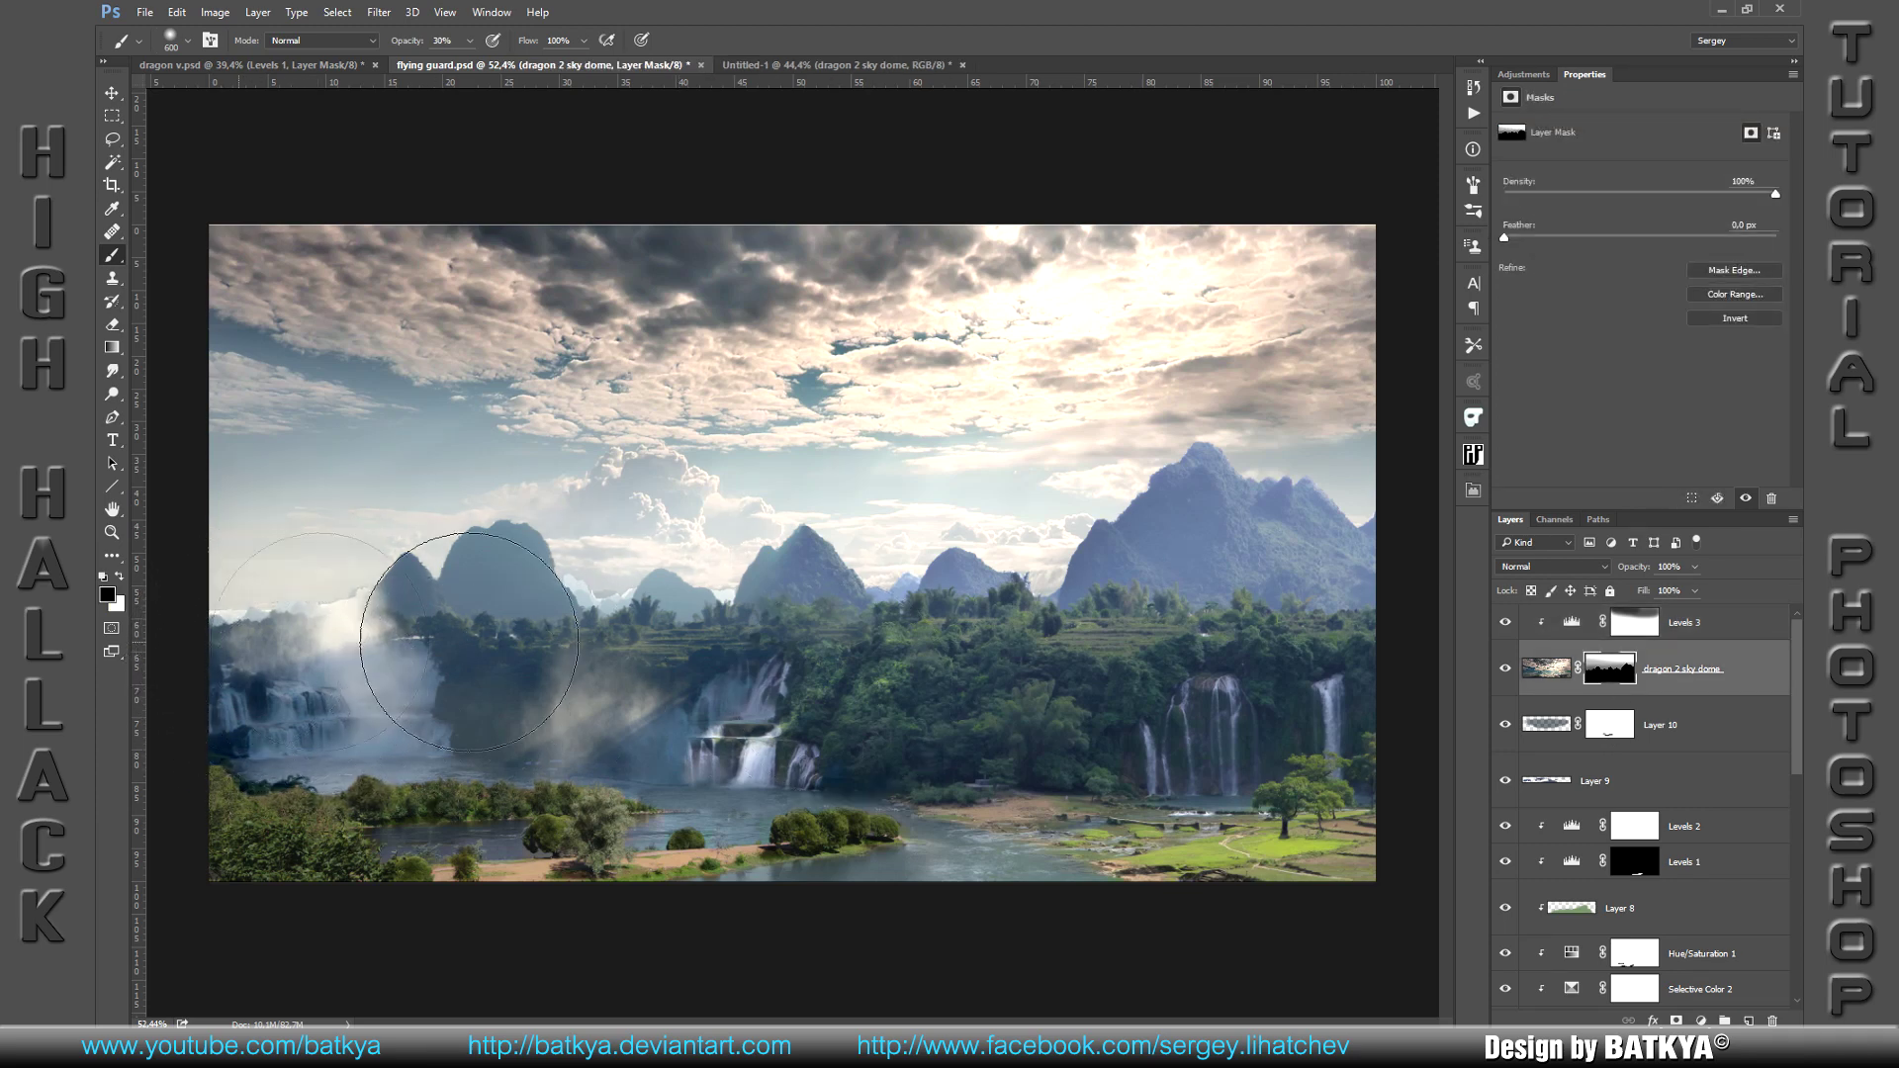
{"action": "left_click_drag", "start_coordinate": [149, 656], "coordinate": [297, 679]}
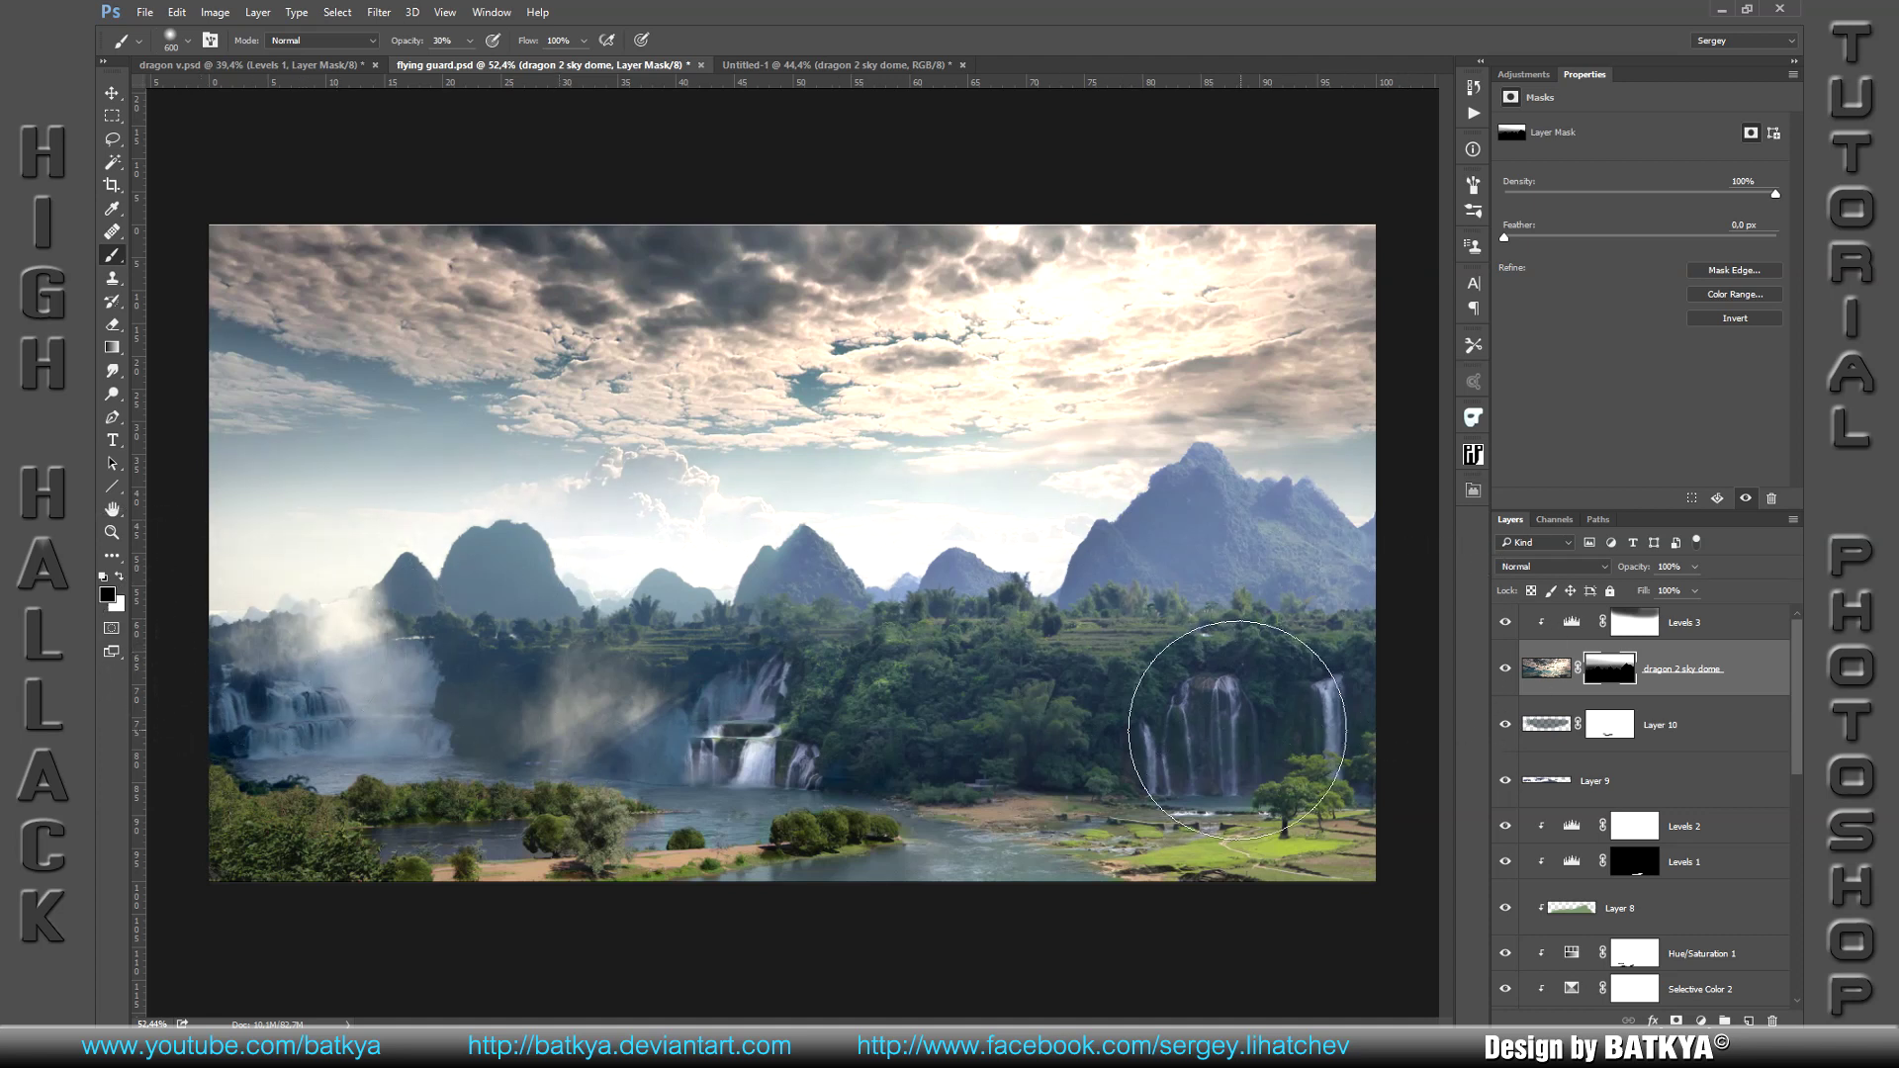
{"action": "left_click", "coordinate": [1634, 622]}
{"action": "left_click", "coordinate": [1702, 1022]}
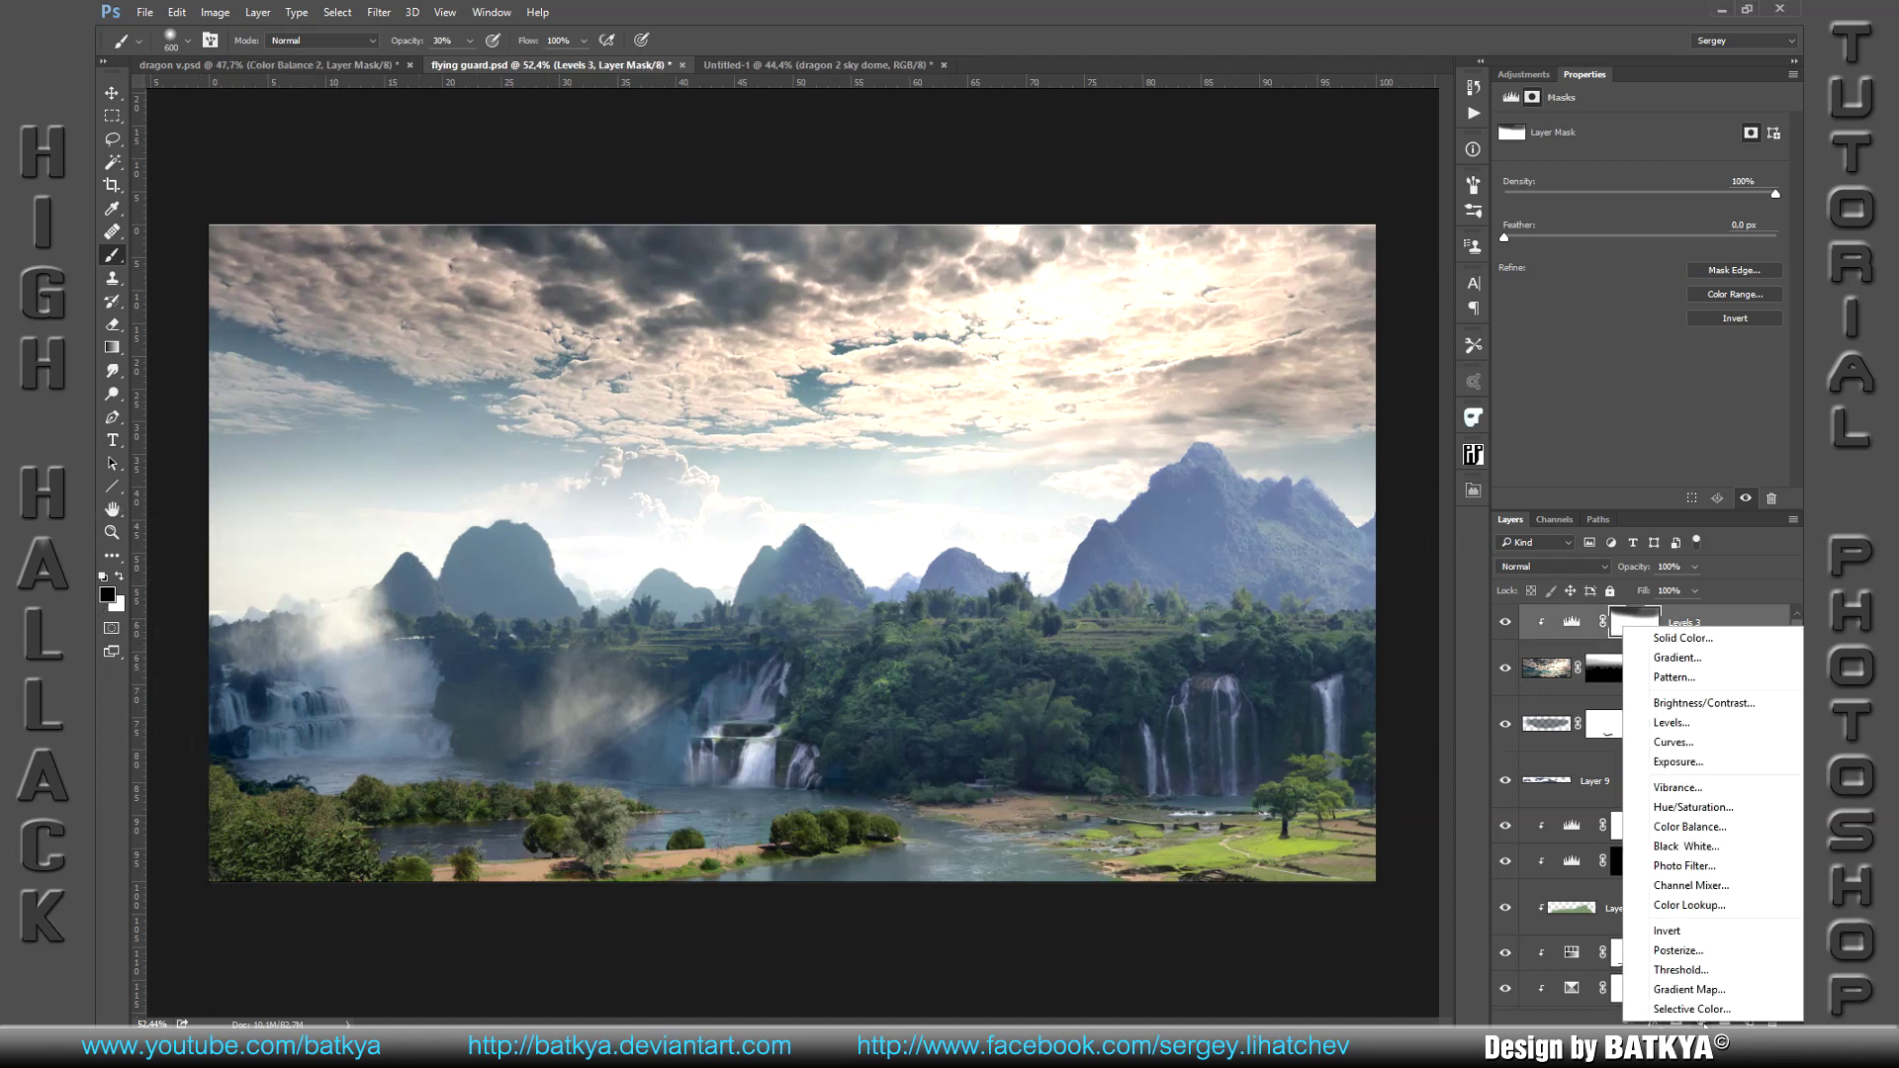
Step: Add a clipped Color Balance layer shifting midtones toward yellow, with its mask inverted to hide it
{"action": "left_click", "coordinate": [1681, 829]}
{"action": "left_click", "coordinate": [1665, 499]}
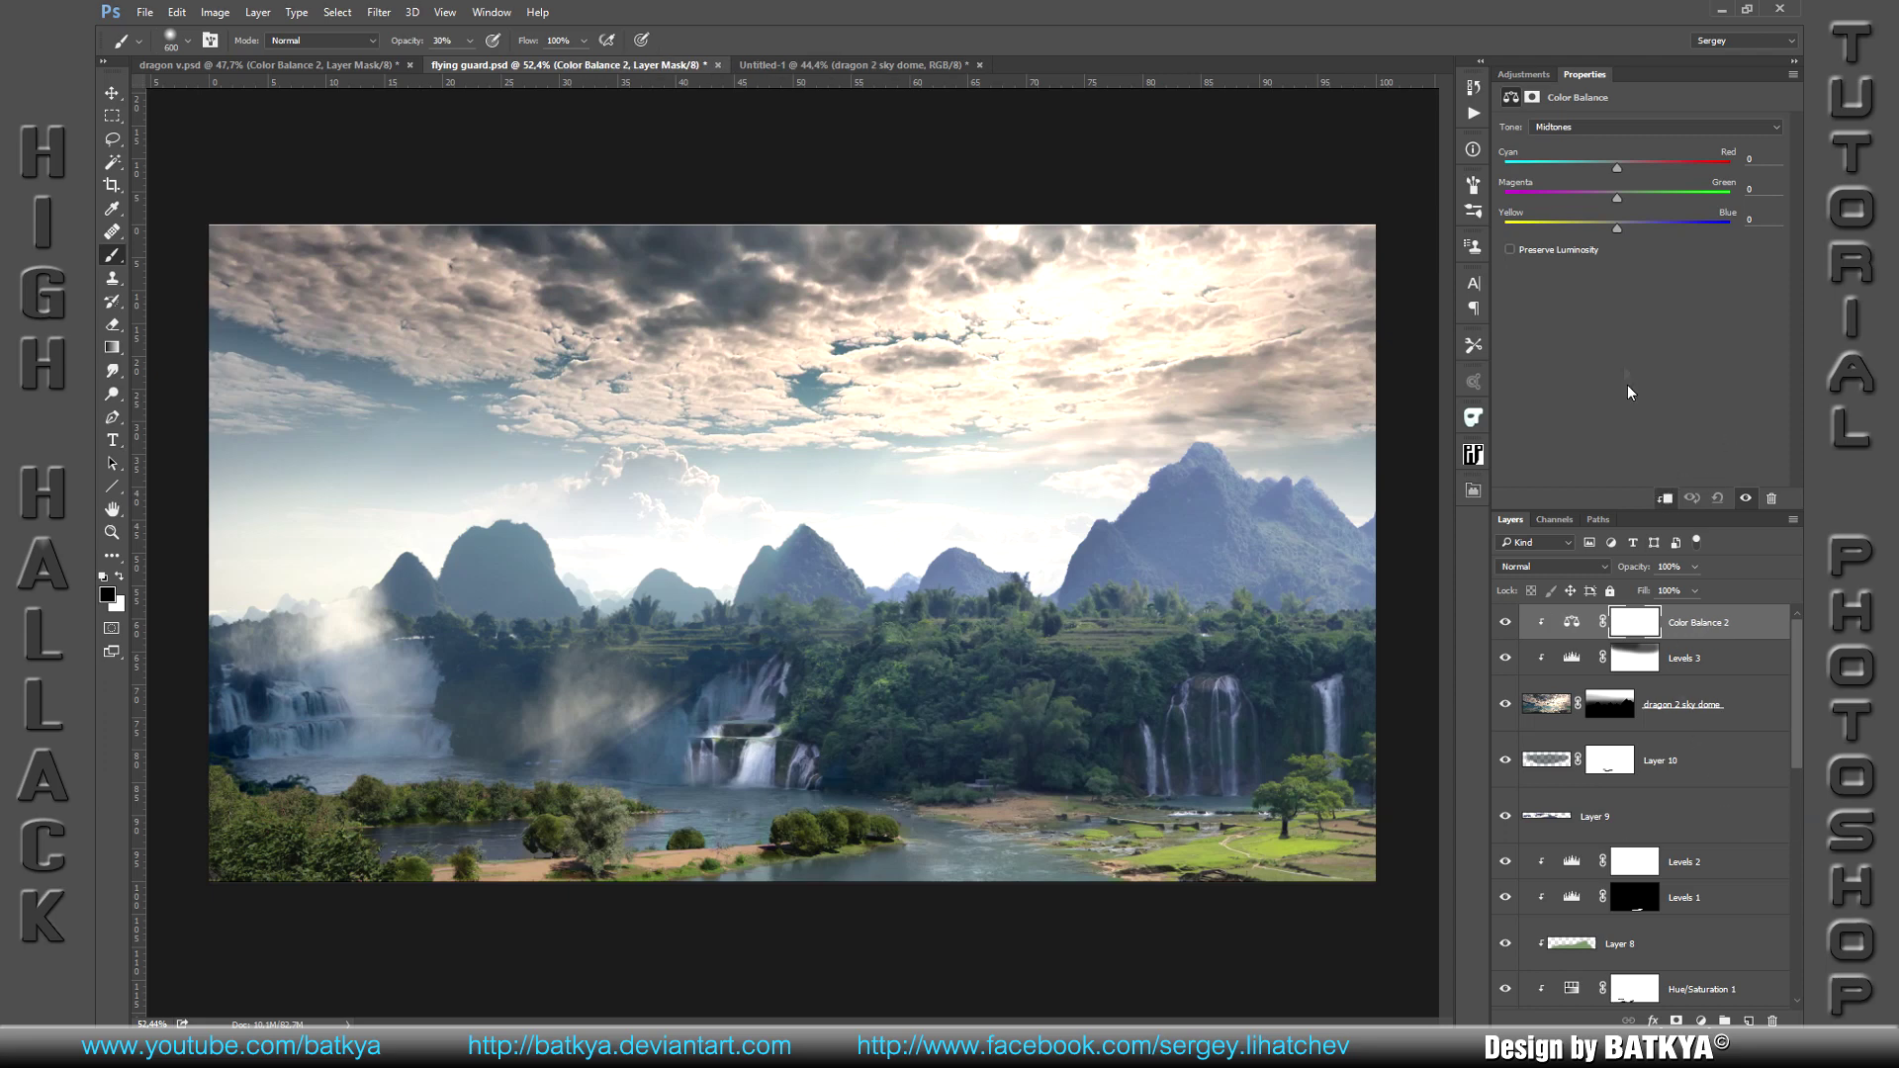
{"action": "left_click_drag", "start_coordinate": [1617, 229], "coordinate": [1599, 228]}
{"action": "left_click", "coordinate": [1603, 126]}
{"action": "left_click", "coordinate": [1596, 161]}
{"action": "left_click", "coordinate": [1629, 630]}
{"action": "key", "text": "bracketright"}
{"action": "key", "text": "bracketright"}
{"action": "key", "text": "bracketright"}
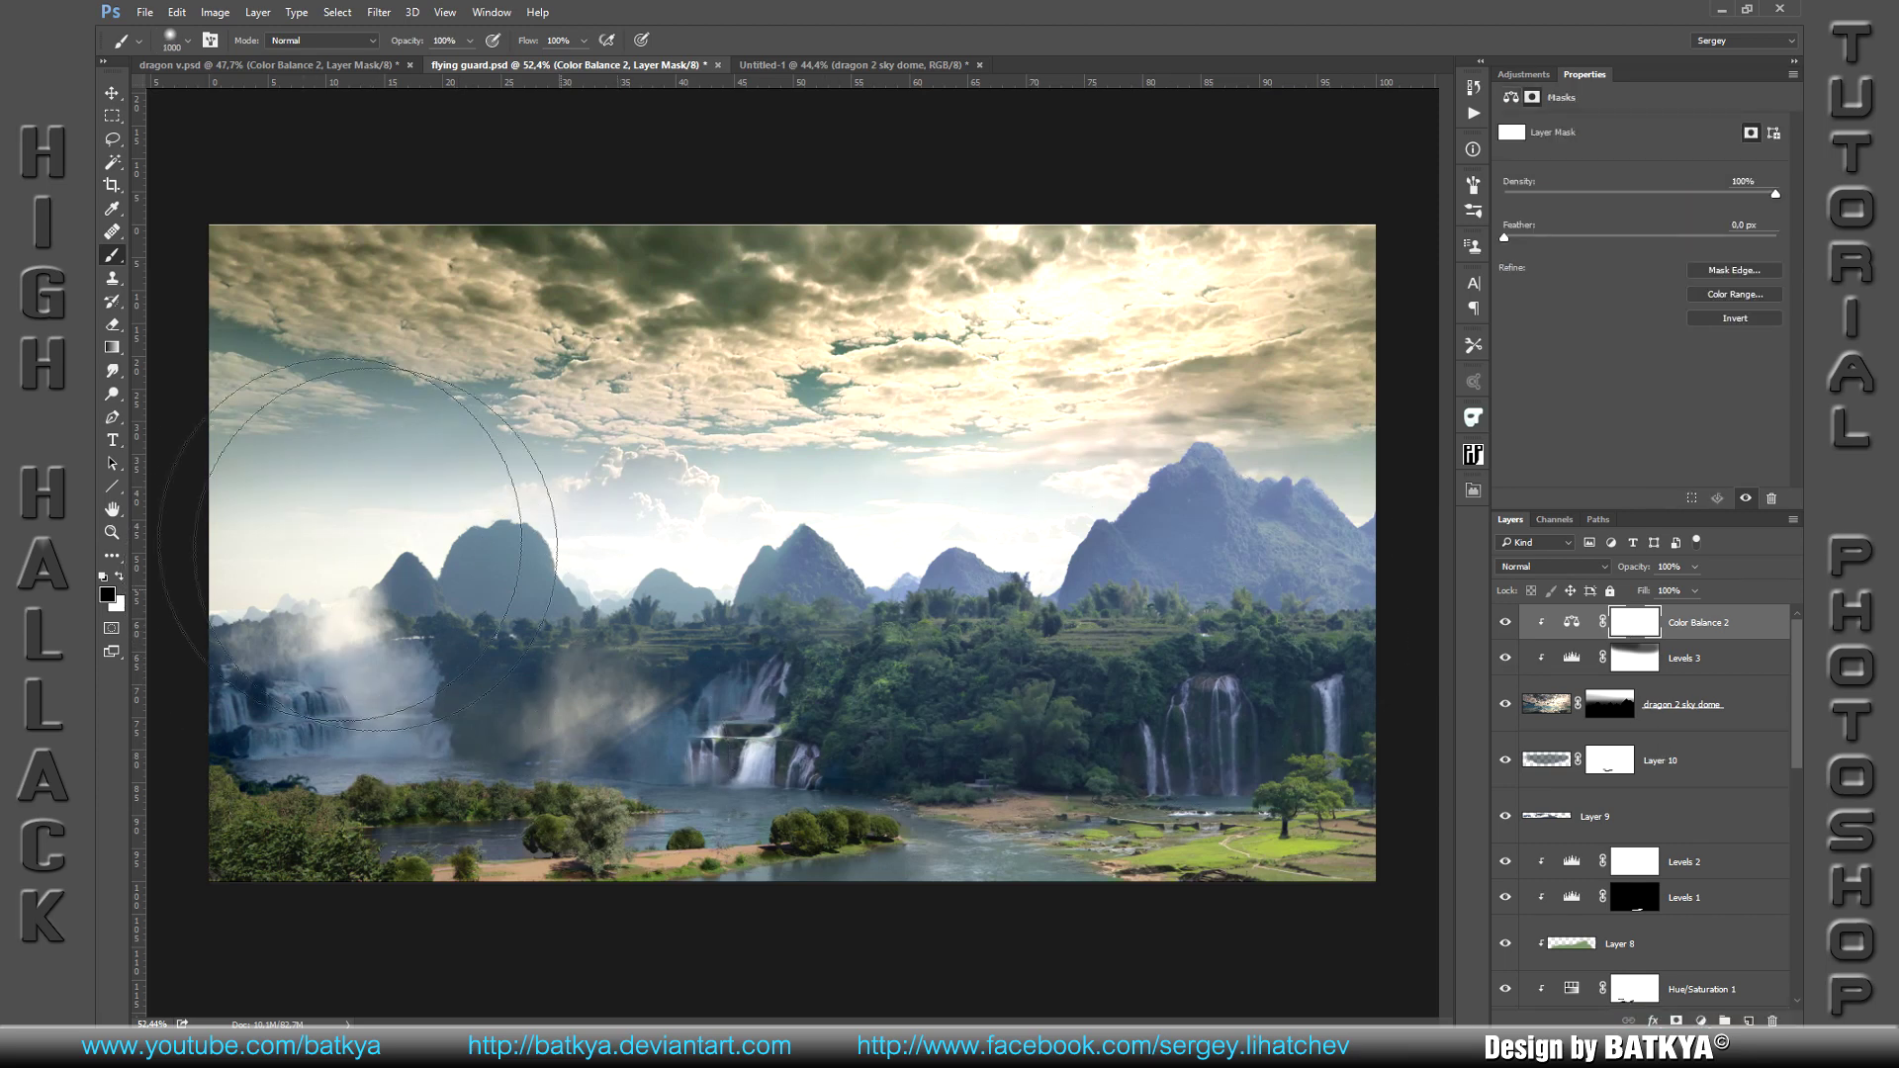
{"action": "key", "text": "ctrl+i"}
{"action": "key", "text": "2"}
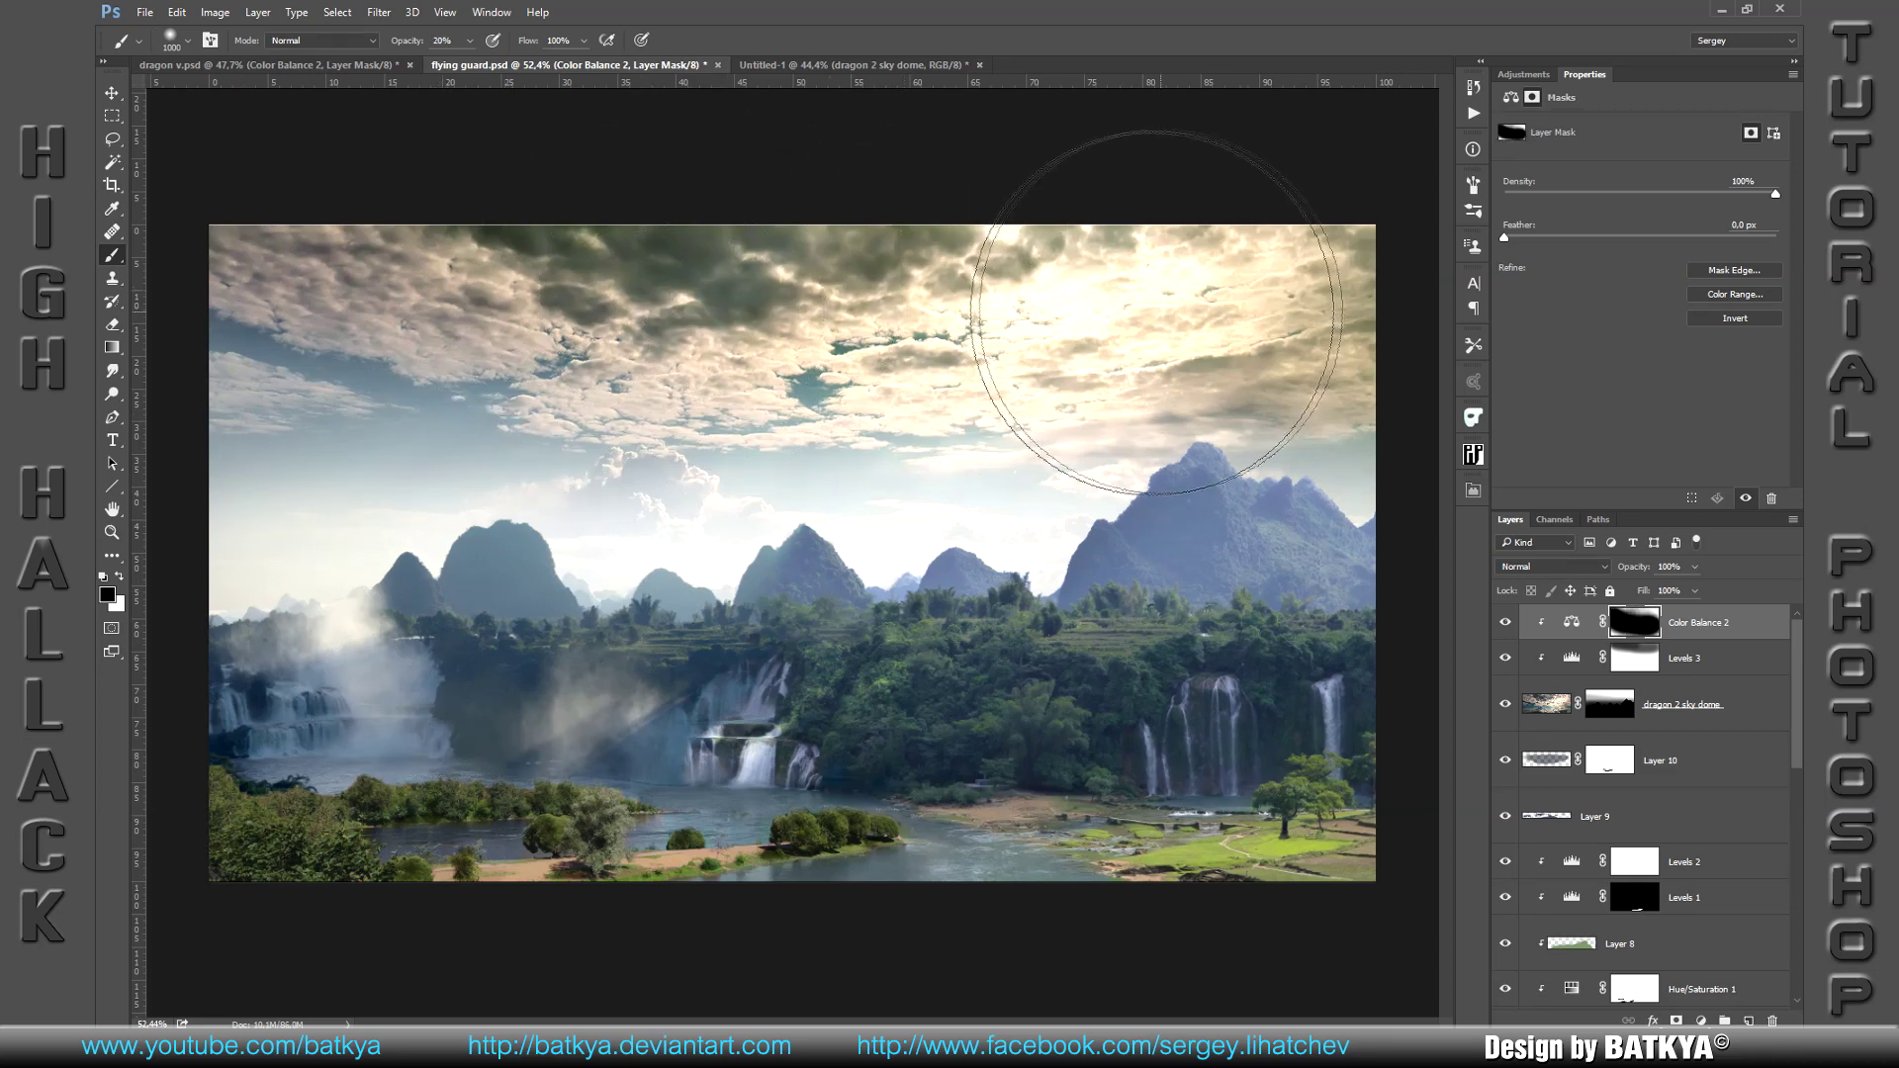
{"action": "key", "text": "bracketleft"}
{"action": "key", "text": "bracketleft"}
{"action": "key", "text": "bracketleft"}
{"action": "key", "text": "bracketleft"}
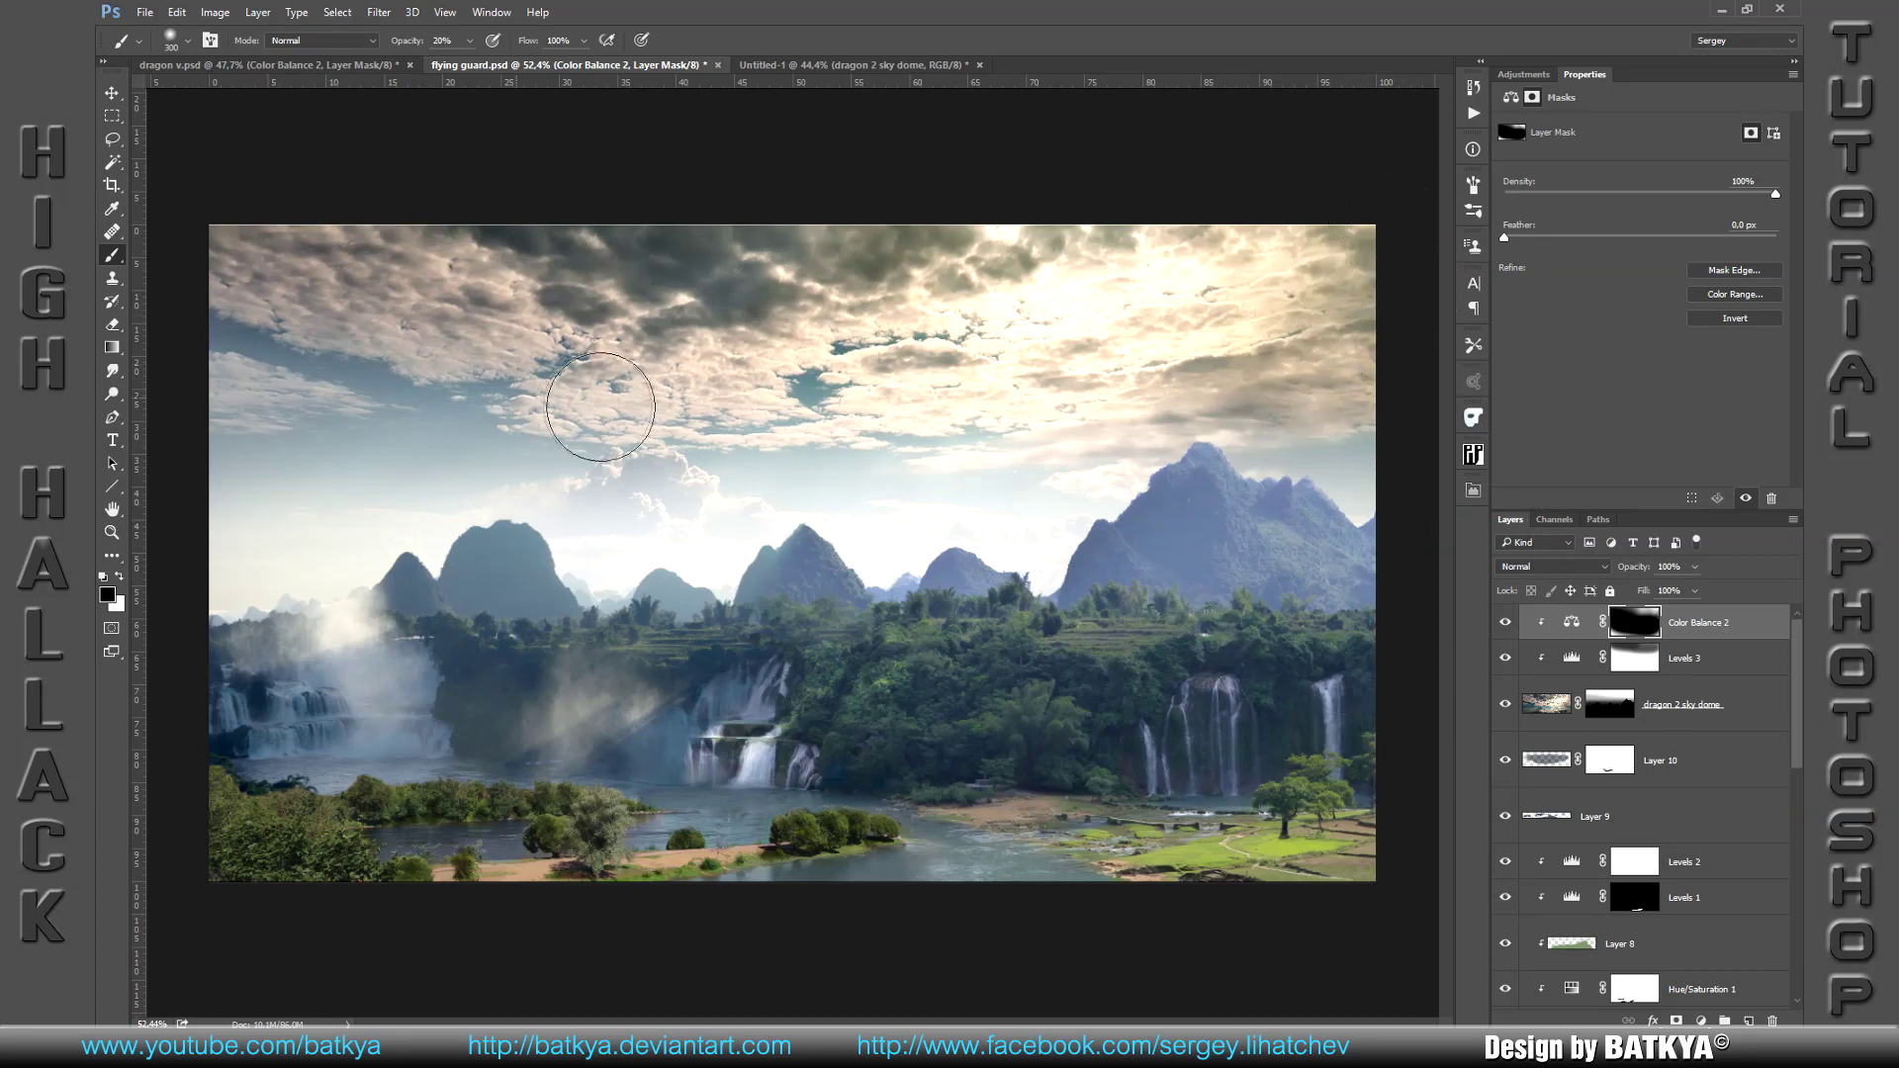
Step: Paint the Levels 3 mask in white over the clouds near the right peak, then add Layer 11
{"action": "key", "text": "alt+bracketleft"}
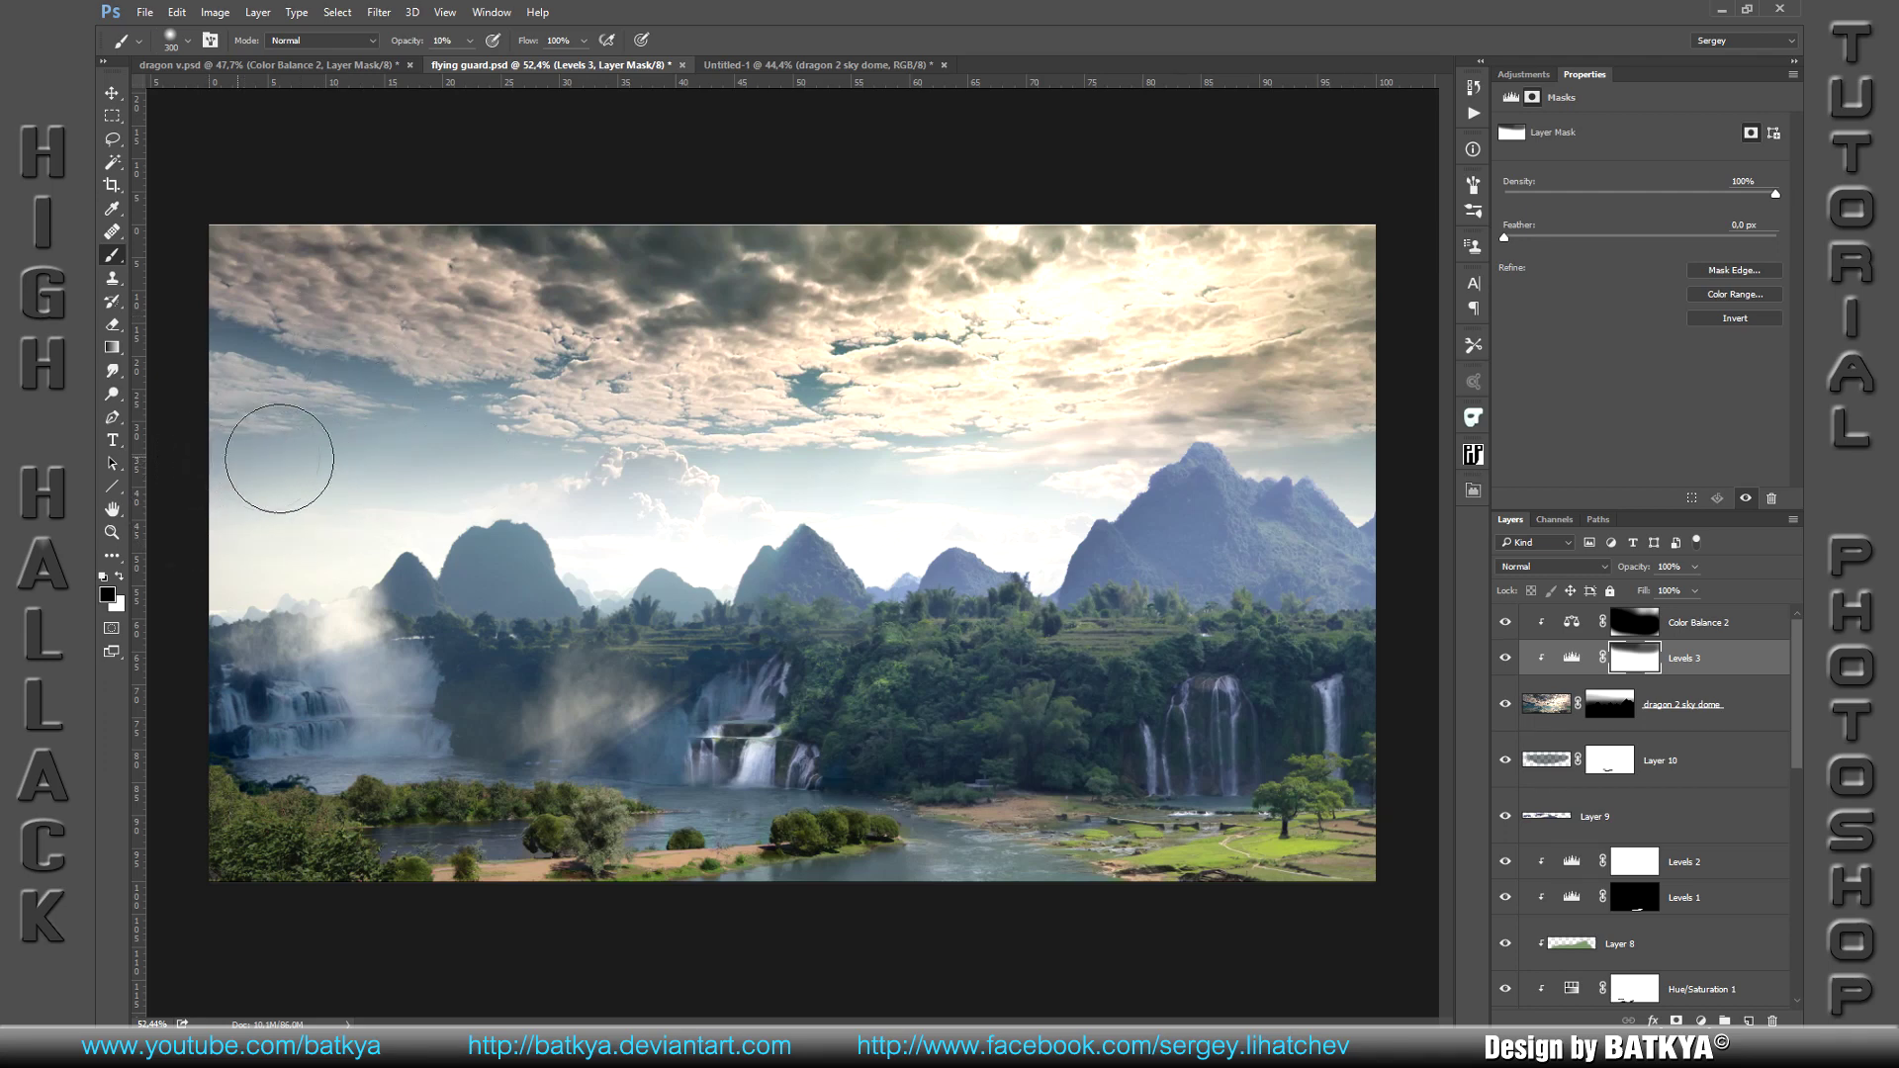
{"action": "left_click_drag", "start_coordinate": [1006, 413], "coordinate": [1397, 464]}
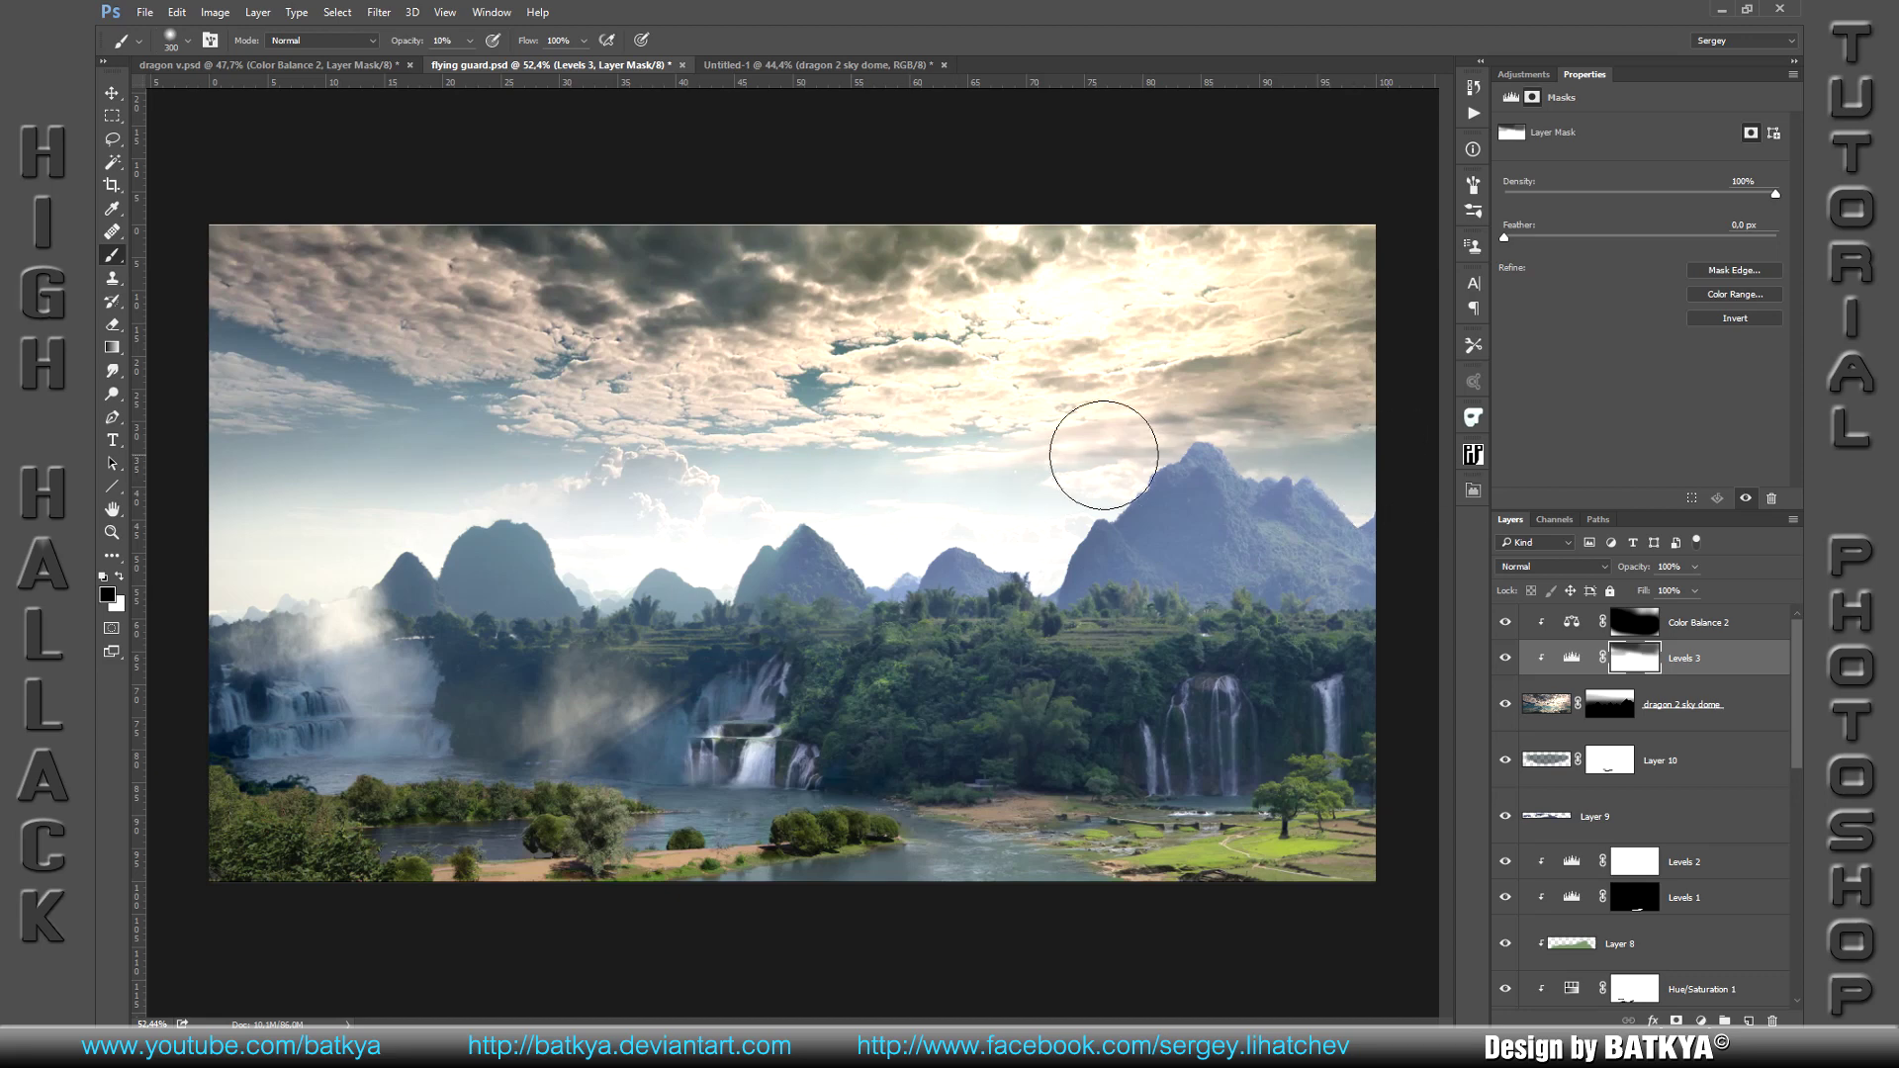
{"action": "key", "text": "x"}
{"action": "left_click_drag", "start_coordinate": [495, 212], "coordinate": [591, 264]}
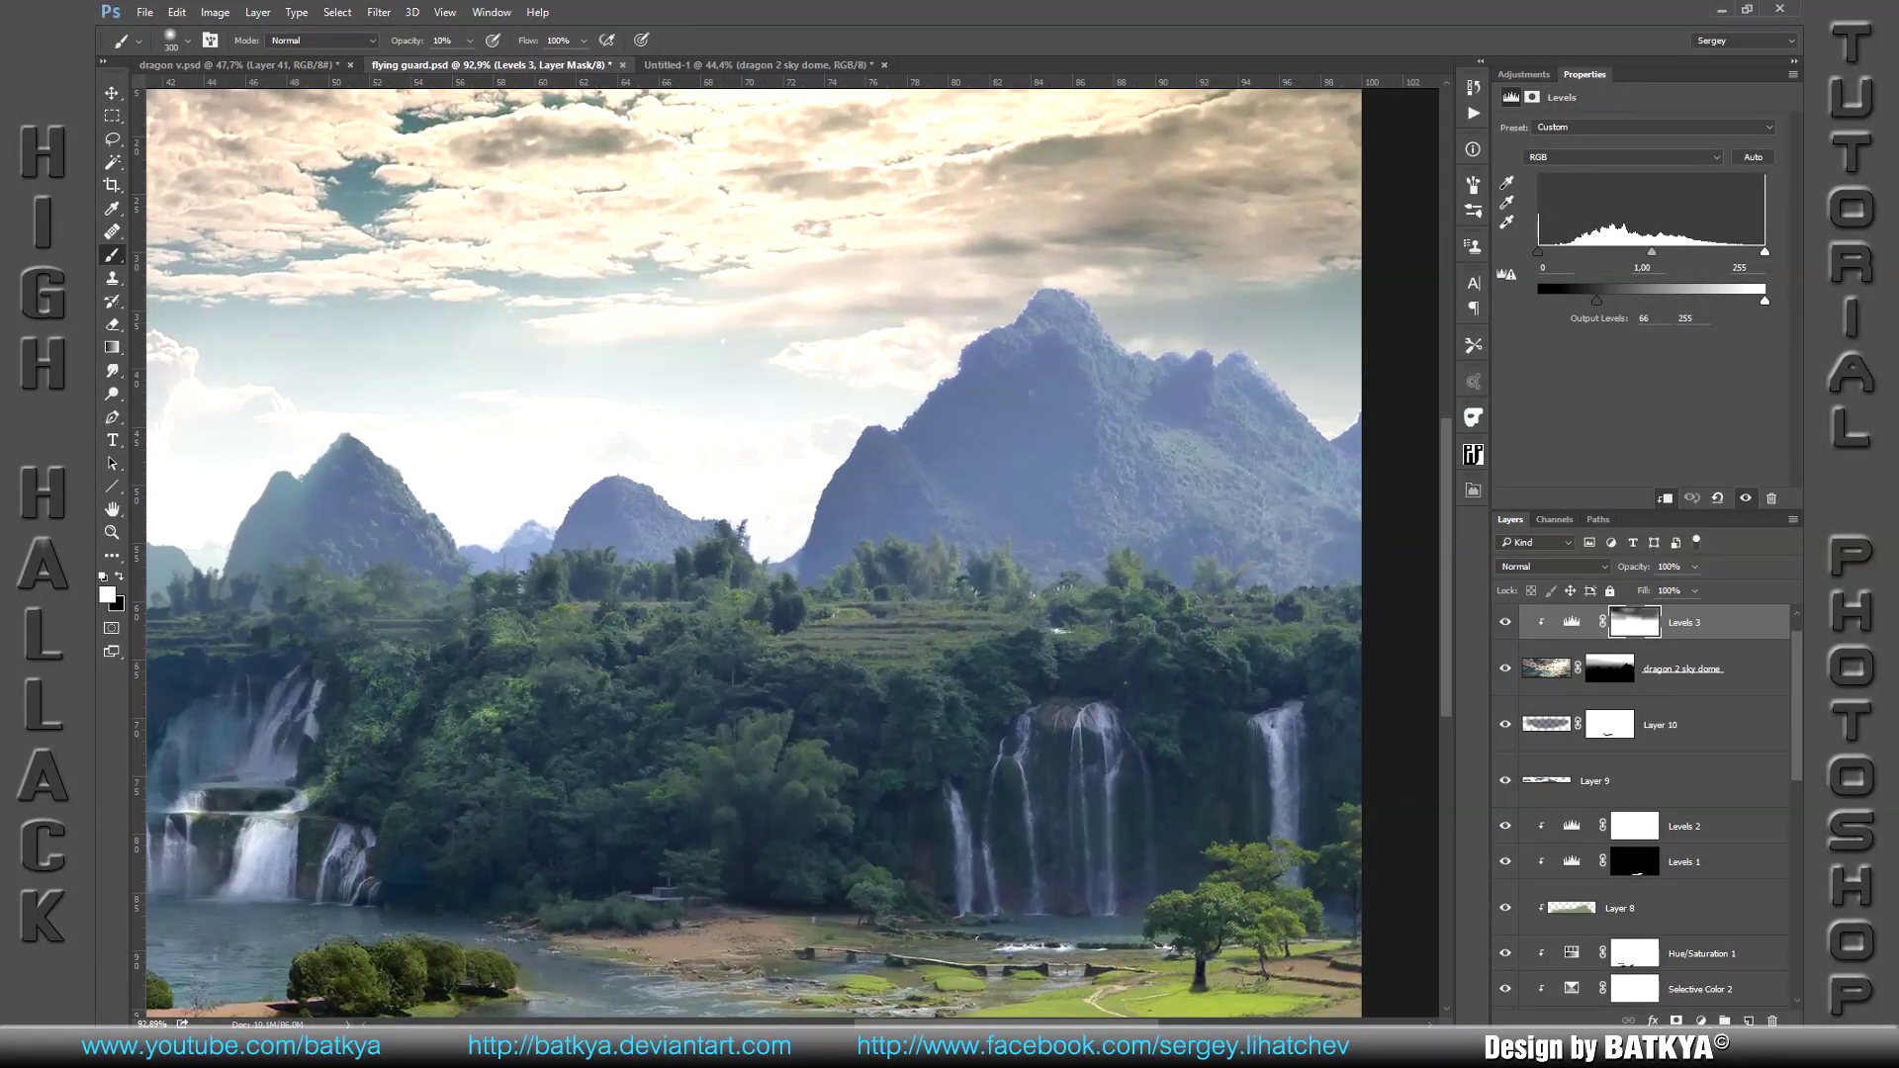
{"action": "left_click", "coordinate": [1749, 1020]}
Step: Clone Stamp darker foliage across the forest canopy on unclipped Layer 11 with a soft round brush
{"action": "key", "text": "s"}
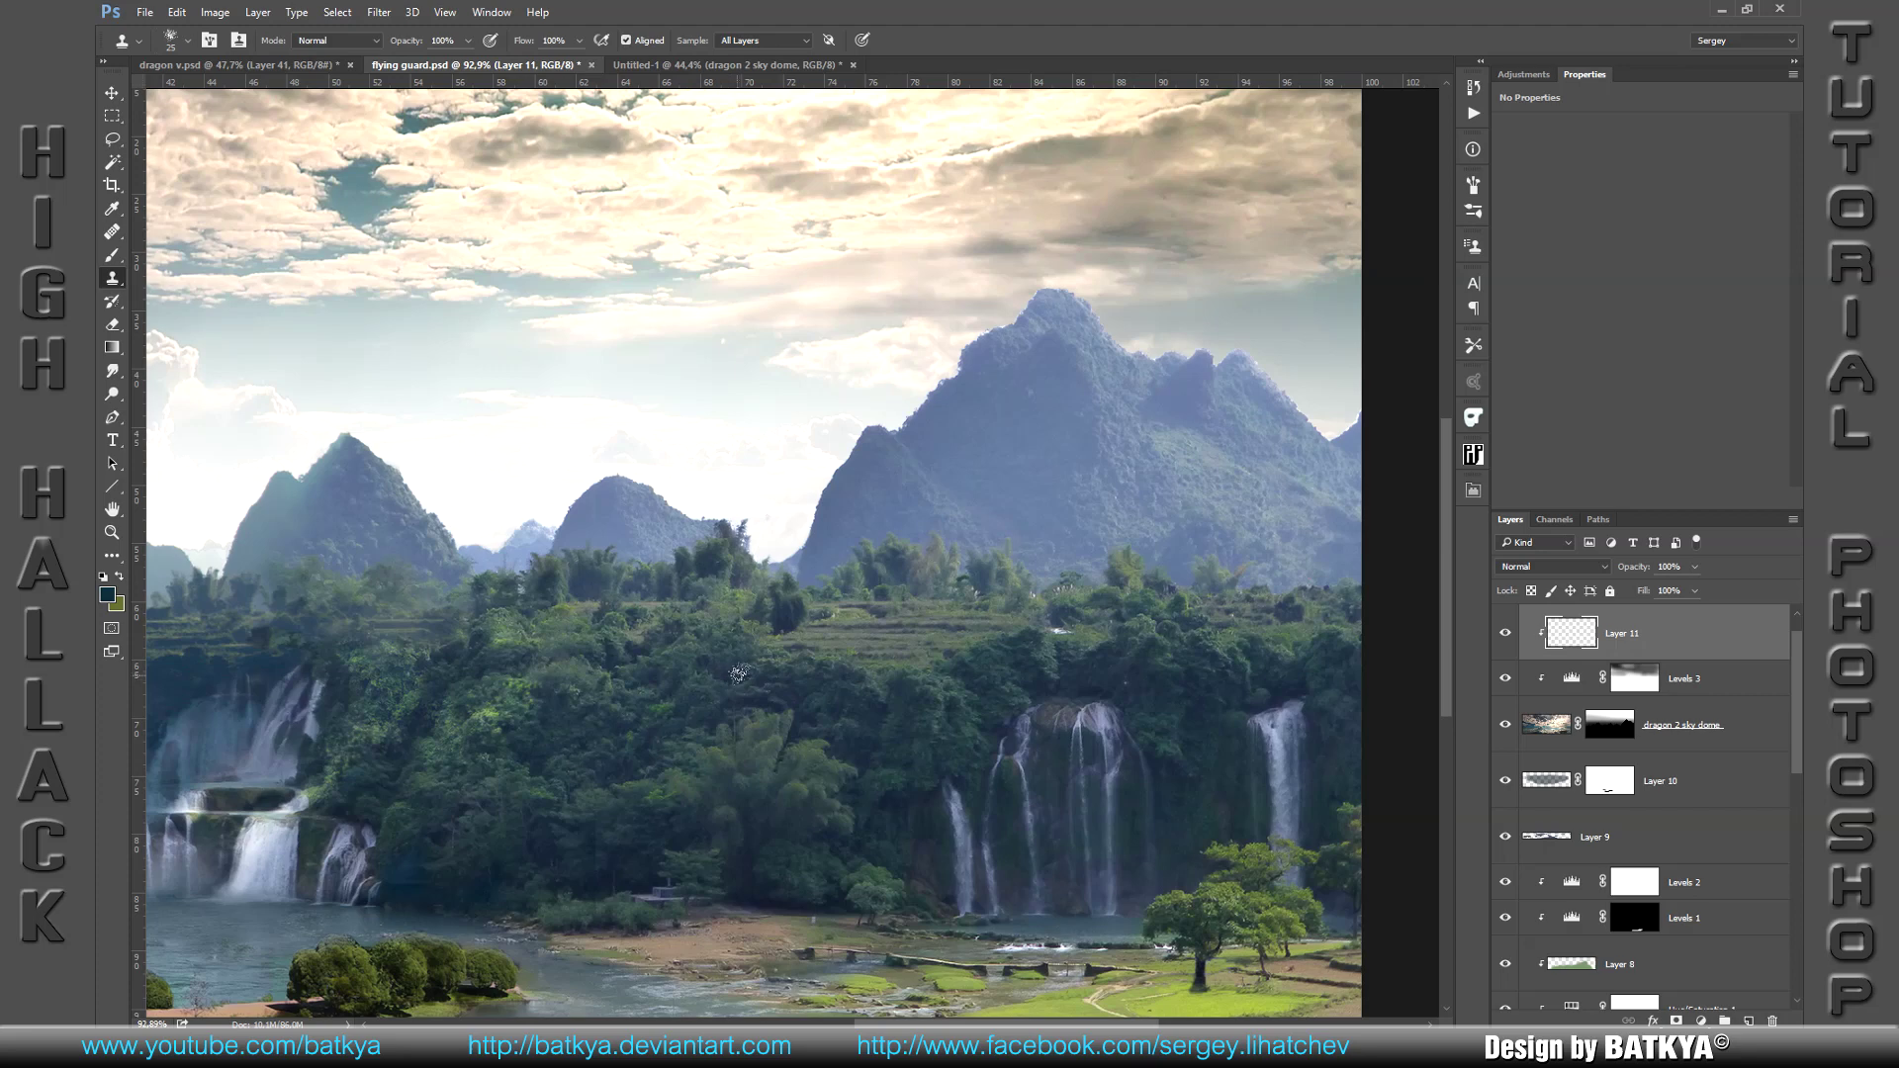
{"action": "right_click", "coordinate": [742, 656]}
{"action": "scroll", "coordinate": [929, 811], "scroll_direction": "up", "scroll_amount": 1}
{"action": "double_click", "coordinate": [908, 745]}
{"action": "left_click_drag", "start_coordinate": [779, 648], "coordinate": [822, 661]}
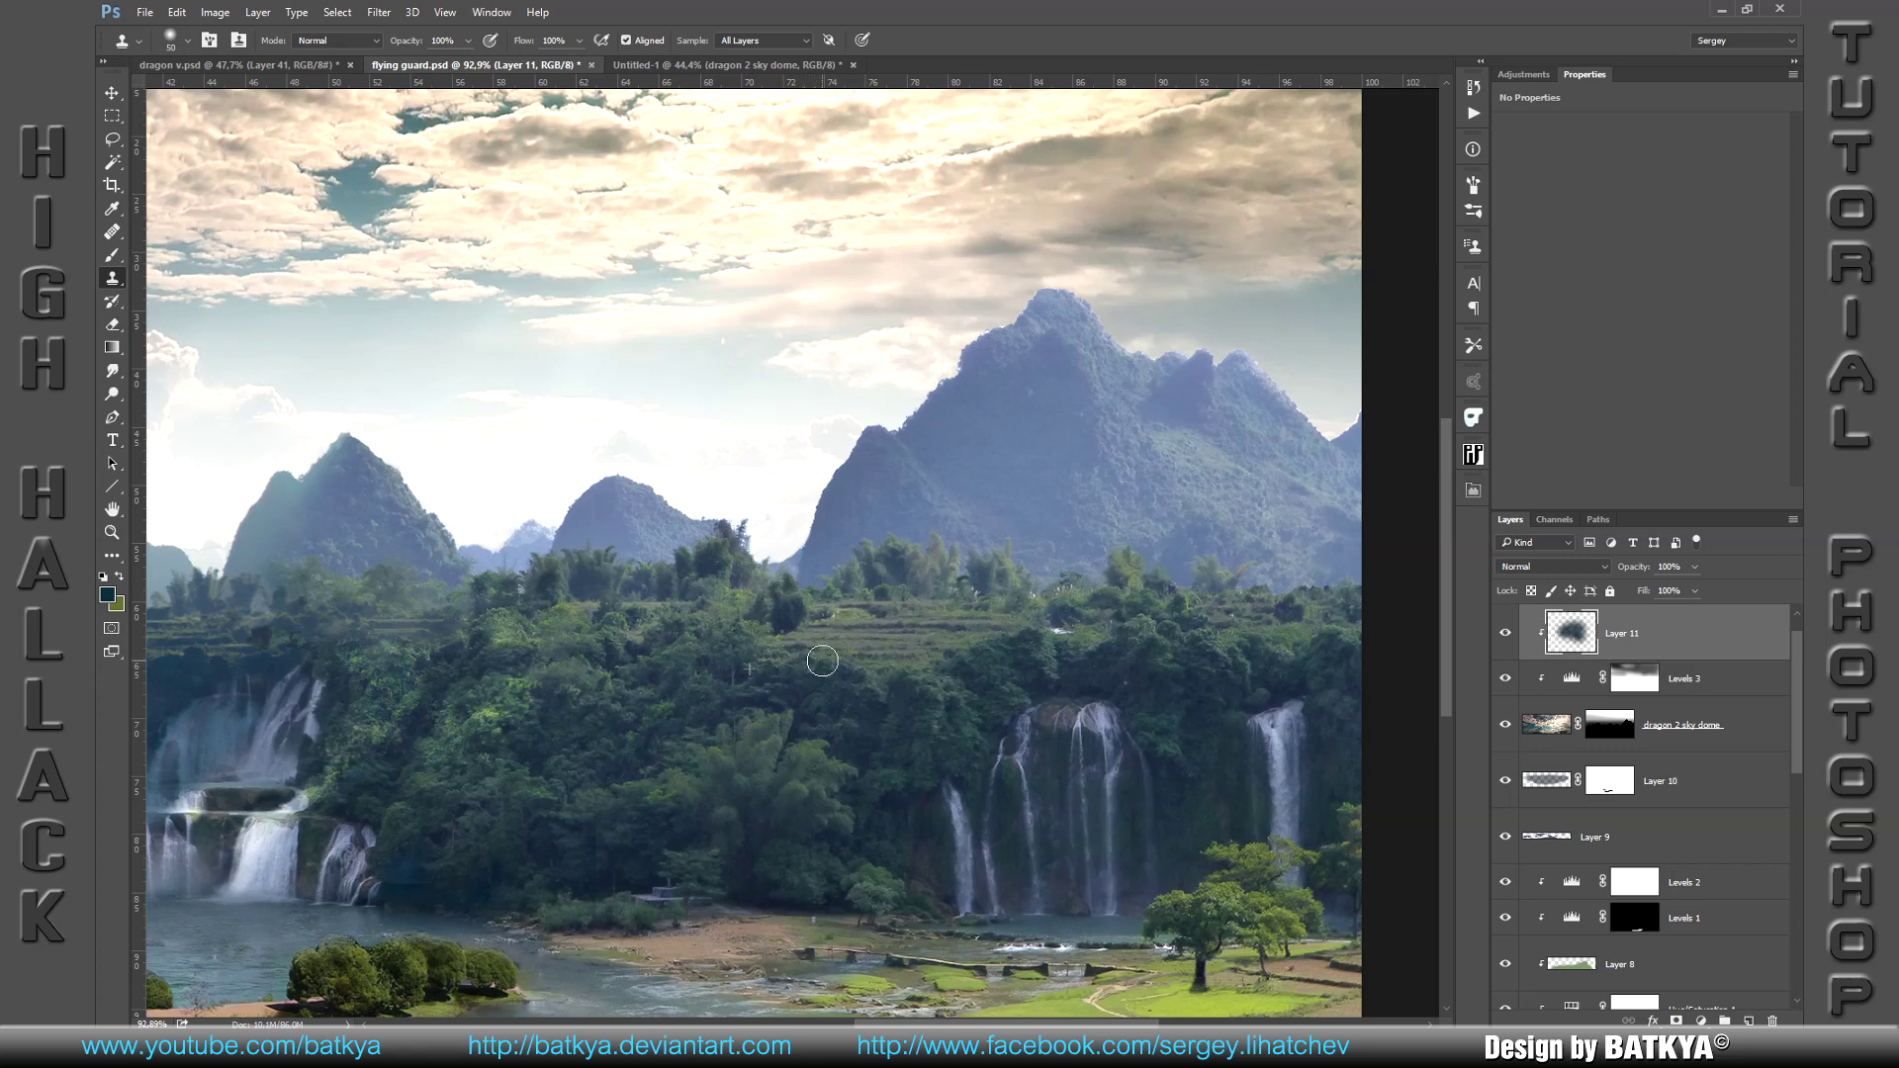
{"action": "left_click", "coordinate": [1575, 655], "text": "alt"}
{"action": "mouse_move", "coordinate": [992, 667]}
{"action": "left_mouse_down"}
{"action": "mouse_move", "coordinate": [876, 652]}
{"action": "mouse_move", "coordinate": [841, 685]}
{"action": "mouse_move", "coordinate": [1091, 633]}
{"action": "mouse_move", "coordinate": [987, 621]}
{"action": "left_mouse_up"}
{"action": "left_click", "coordinate": [693, 663], "text": "alt"}
{"action": "left_click_drag", "start_coordinate": [876, 653], "coordinate": [900, 683]}
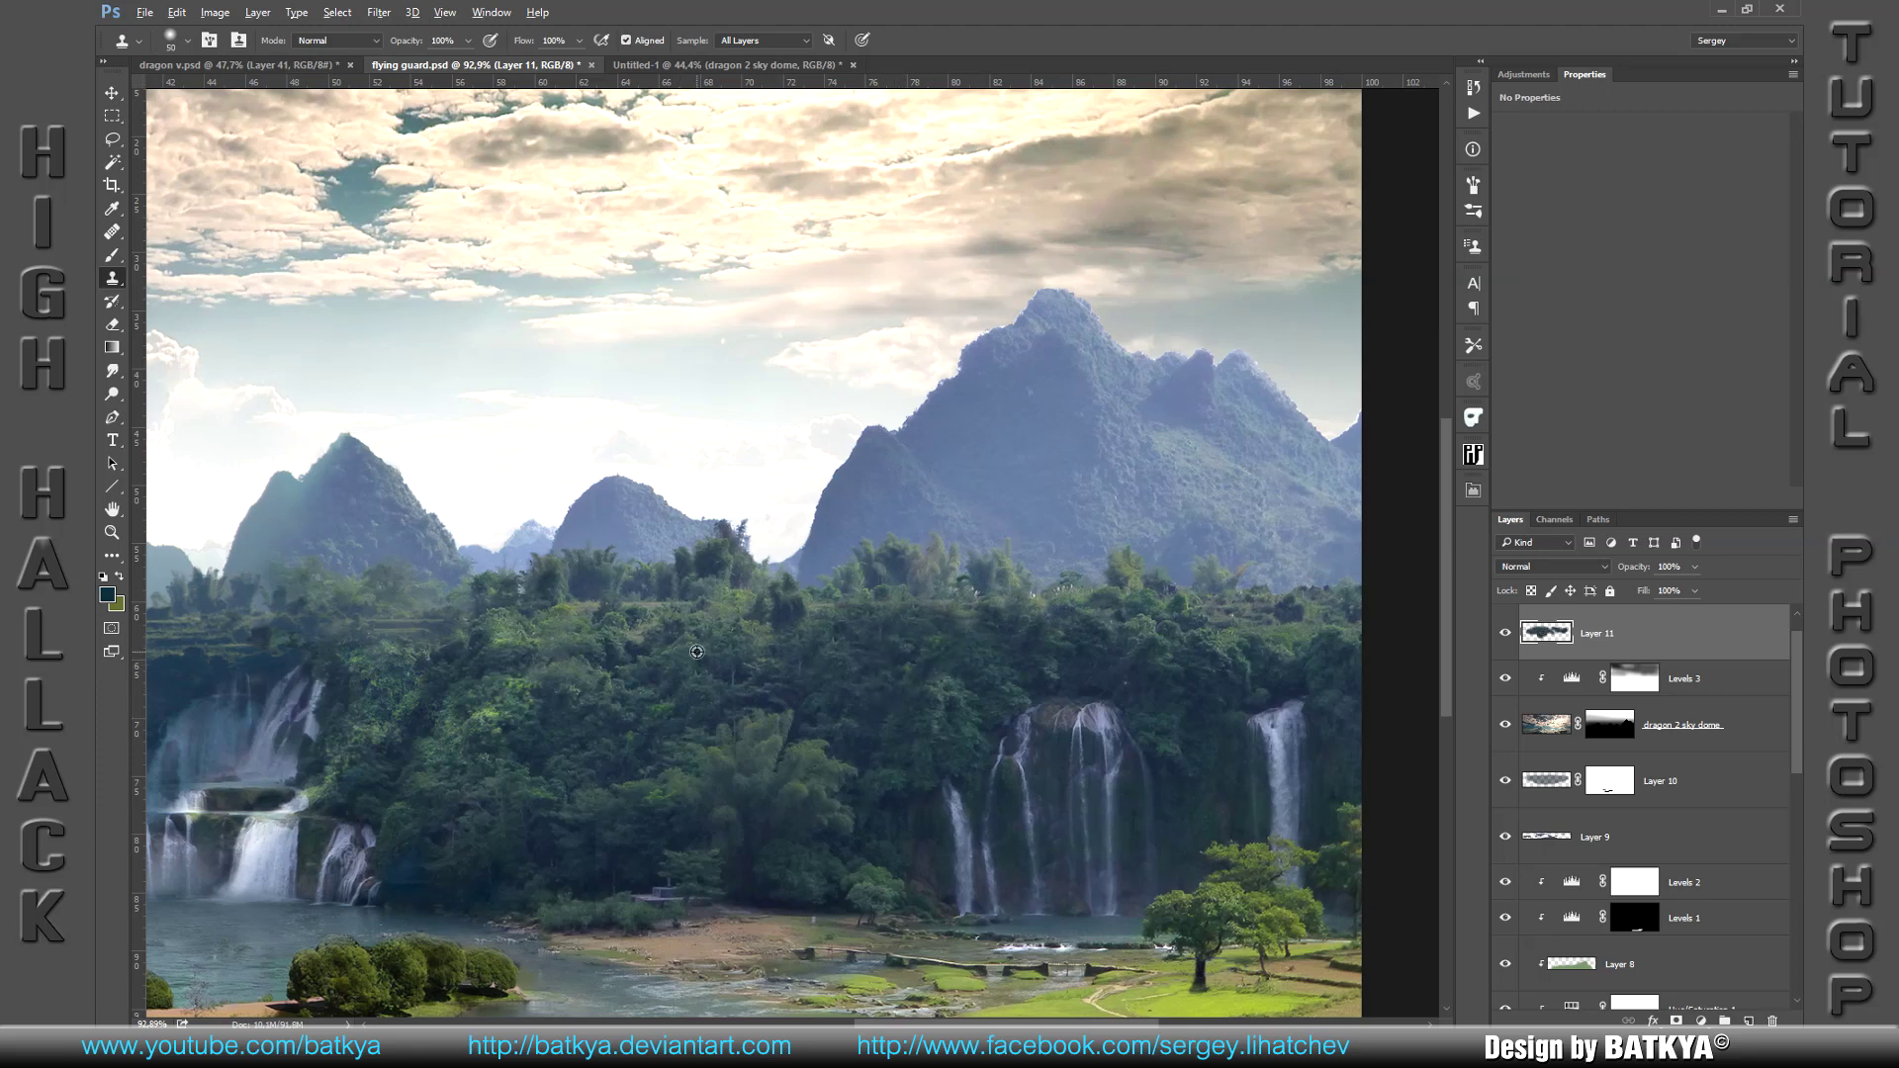
{"action": "mouse_move", "coordinate": [887, 597]}
{"action": "left_mouse_down"}
{"action": "mouse_move", "coordinate": [915, 631]}
{"action": "mouse_move", "coordinate": [890, 605]}
{"action": "left_mouse_up"}
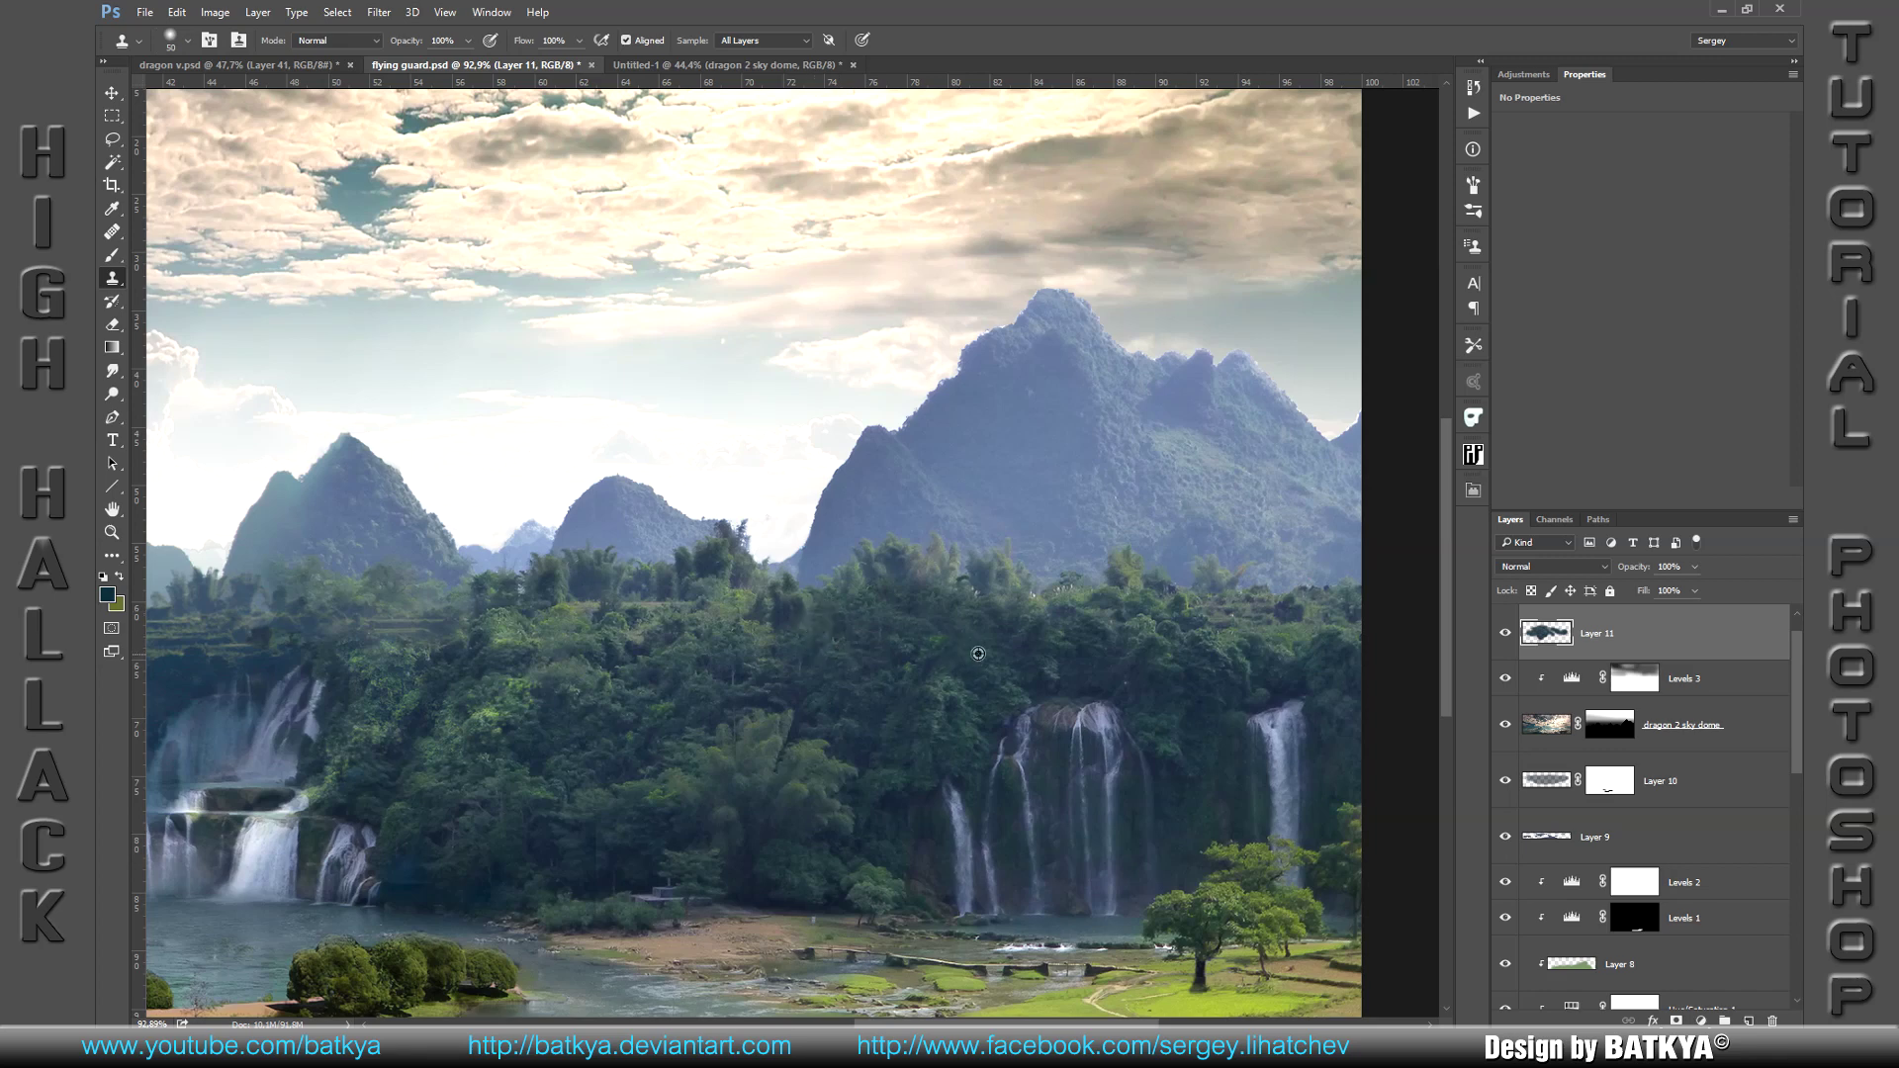
{"action": "left_click_drag", "start_coordinate": [1051, 610], "coordinate": [998, 612]}
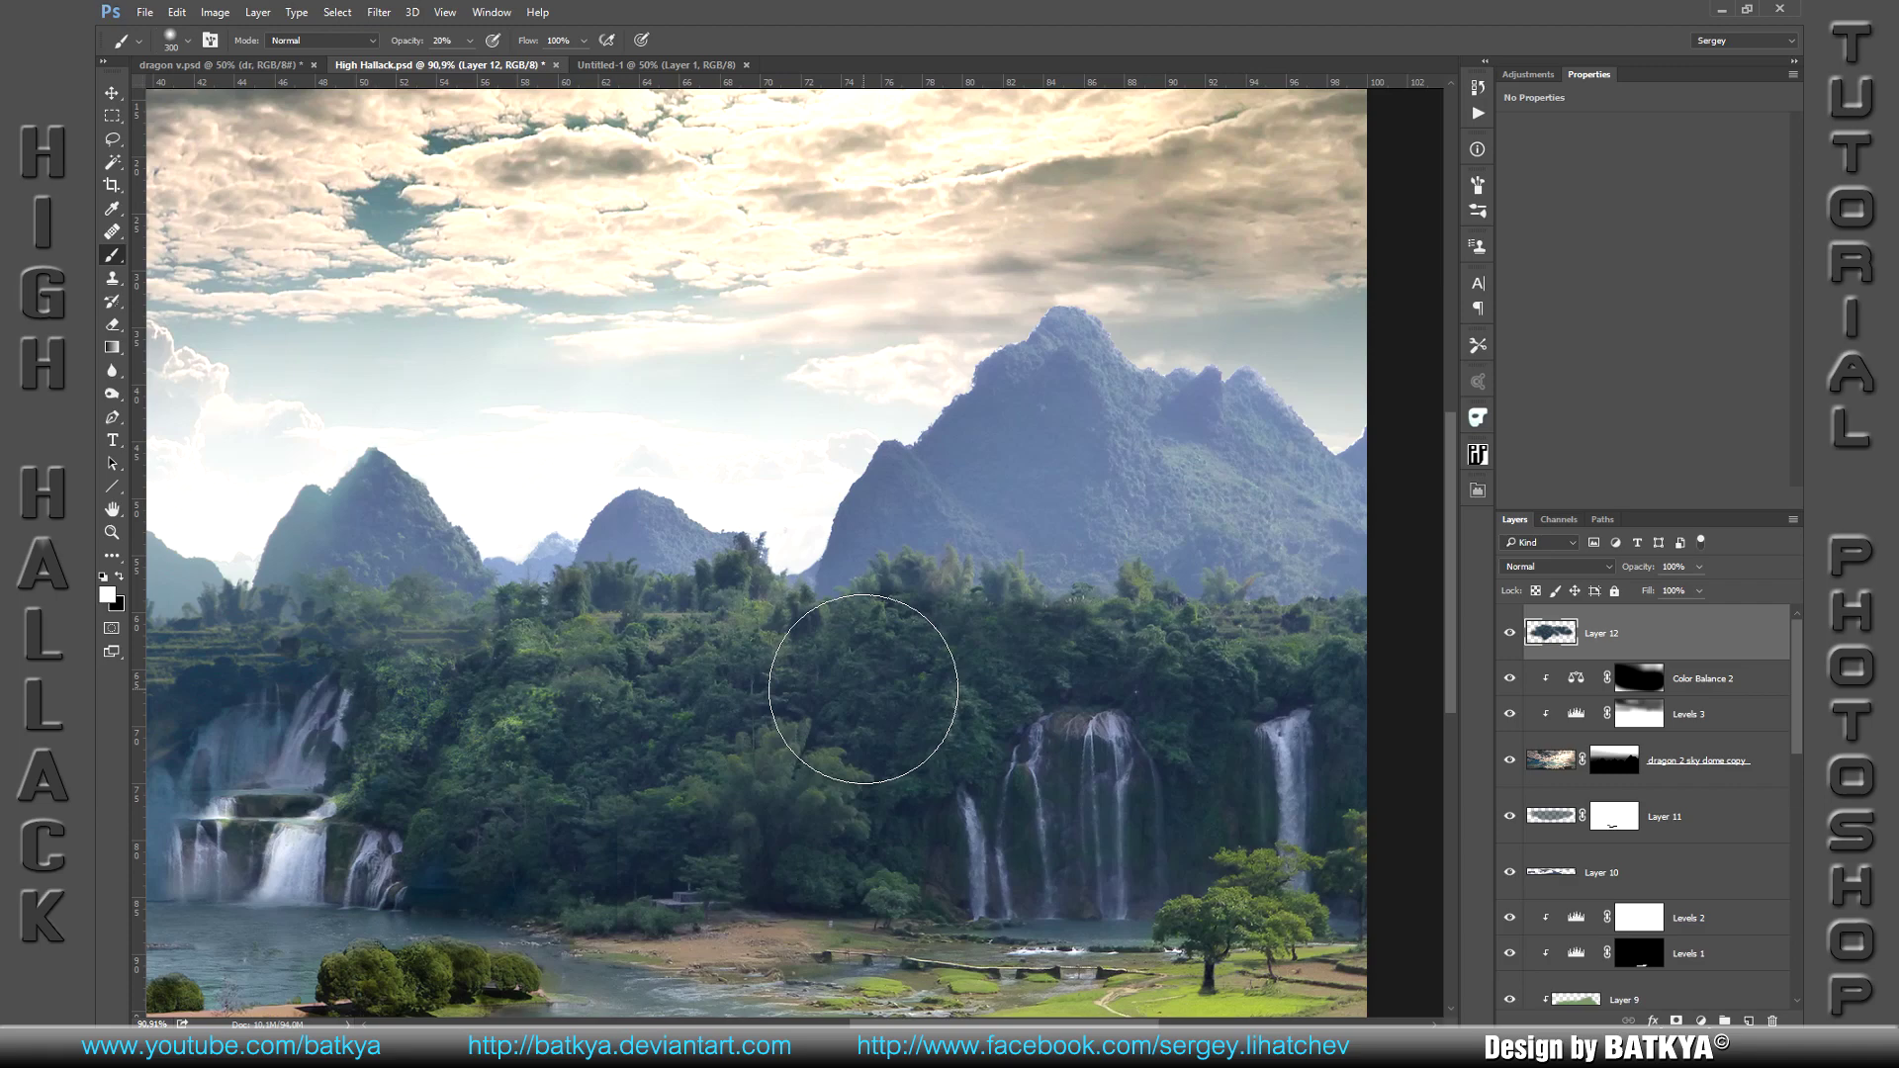
Step: Choose a large cloudy mist brush from the brush presets
{"action": "right_click", "coordinate": [863, 688]}
{"action": "scroll", "coordinate": [1139, 897], "scroll_direction": "down", "scroll_amount": 5}
{"action": "scroll", "coordinate": [1139, 897], "scroll_direction": "down", "scroll_amount": 5}
{"action": "scroll", "coordinate": [1139, 897], "scroll_direction": "down", "scroll_amount": 5}
{"action": "scroll", "coordinate": [1140, 897], "scroll_direction": "down", "scroll_amount": 3}
{"action": "scroll", "coordinate": [1139, 897], "scroll_direction": "down", "scroll_amount": 3}
{"action": "scroll", "coordinate": [1139, 897], "scroll_direction": "down", "scroll_amount": 3}
{"action": "scroll", "coordinate": [1139, 897], "scroll_direction": "down", "scroll_amount": 3}
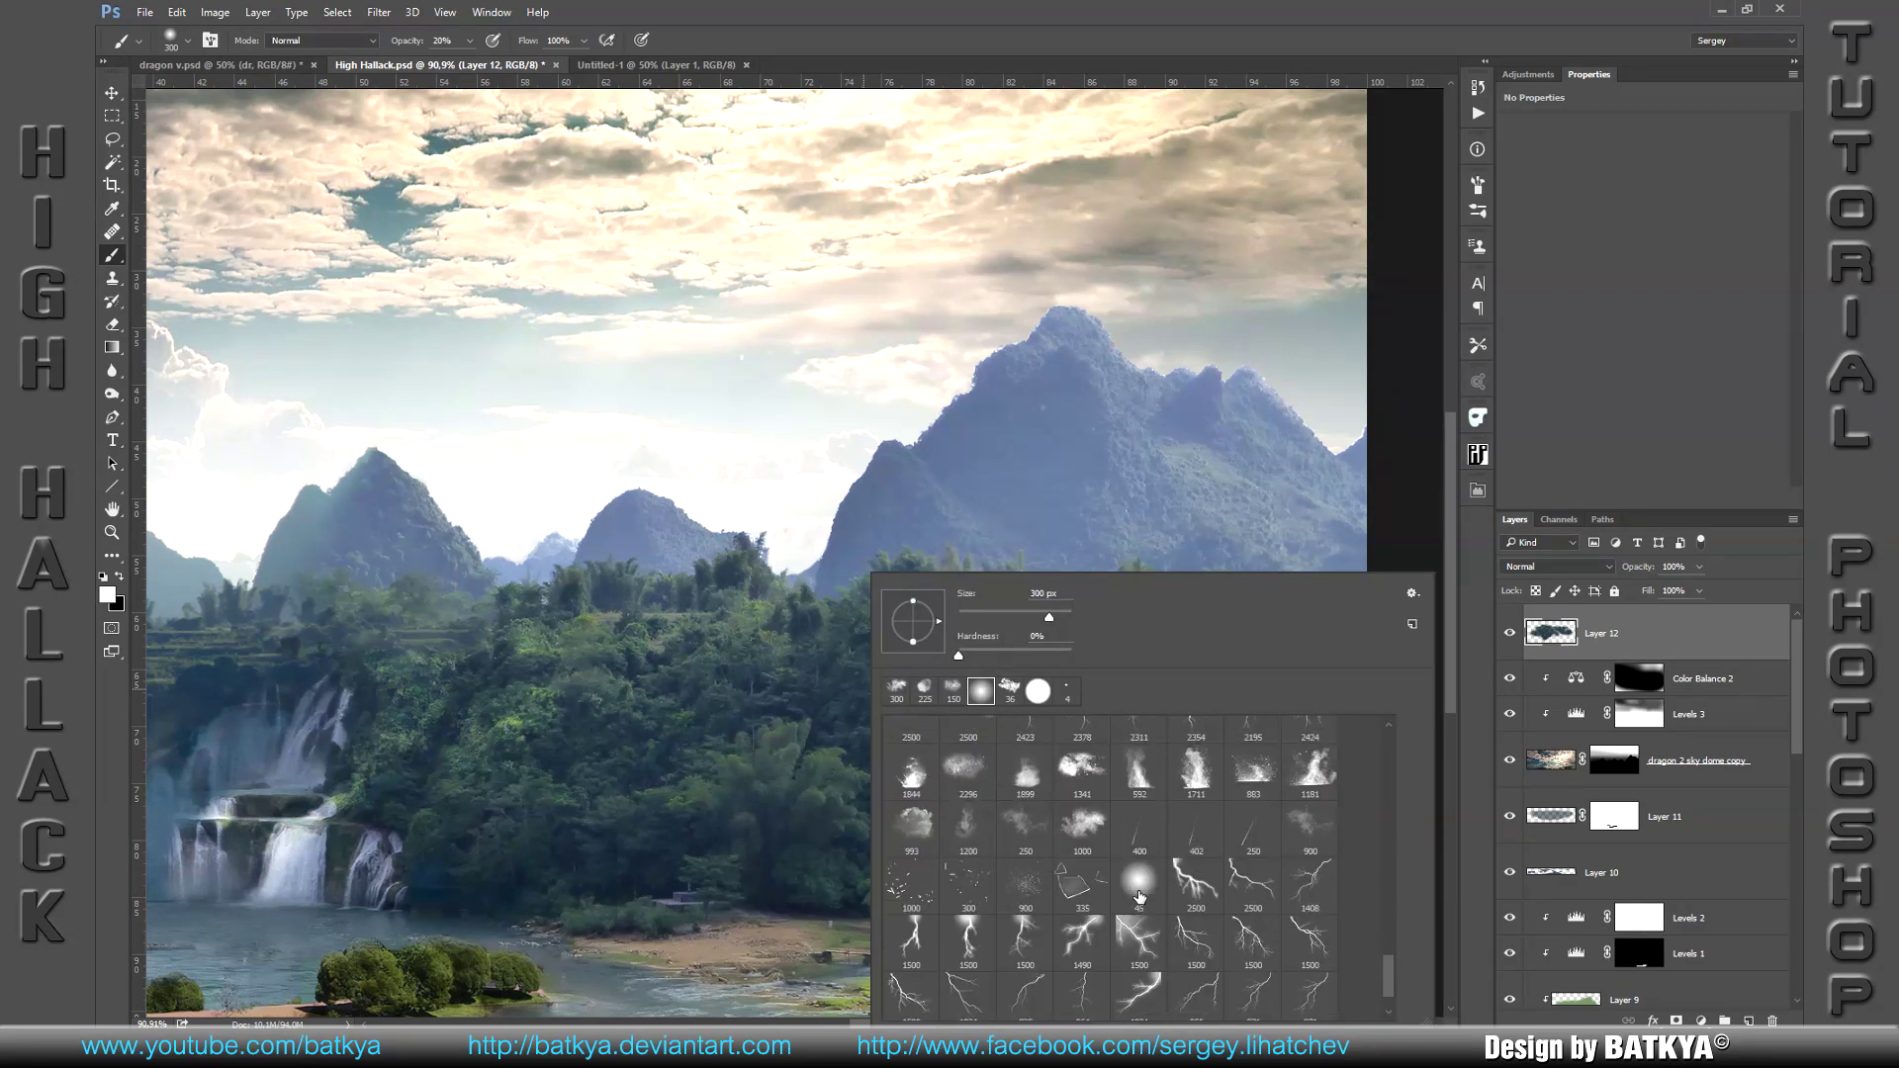
{"action": "double_click", "coordinate": [1091, 843]}
Step: On a new layer, paint white mist over the right and central waterfalls
{"action": "left_click", "coordinate": [1748, 1020]}
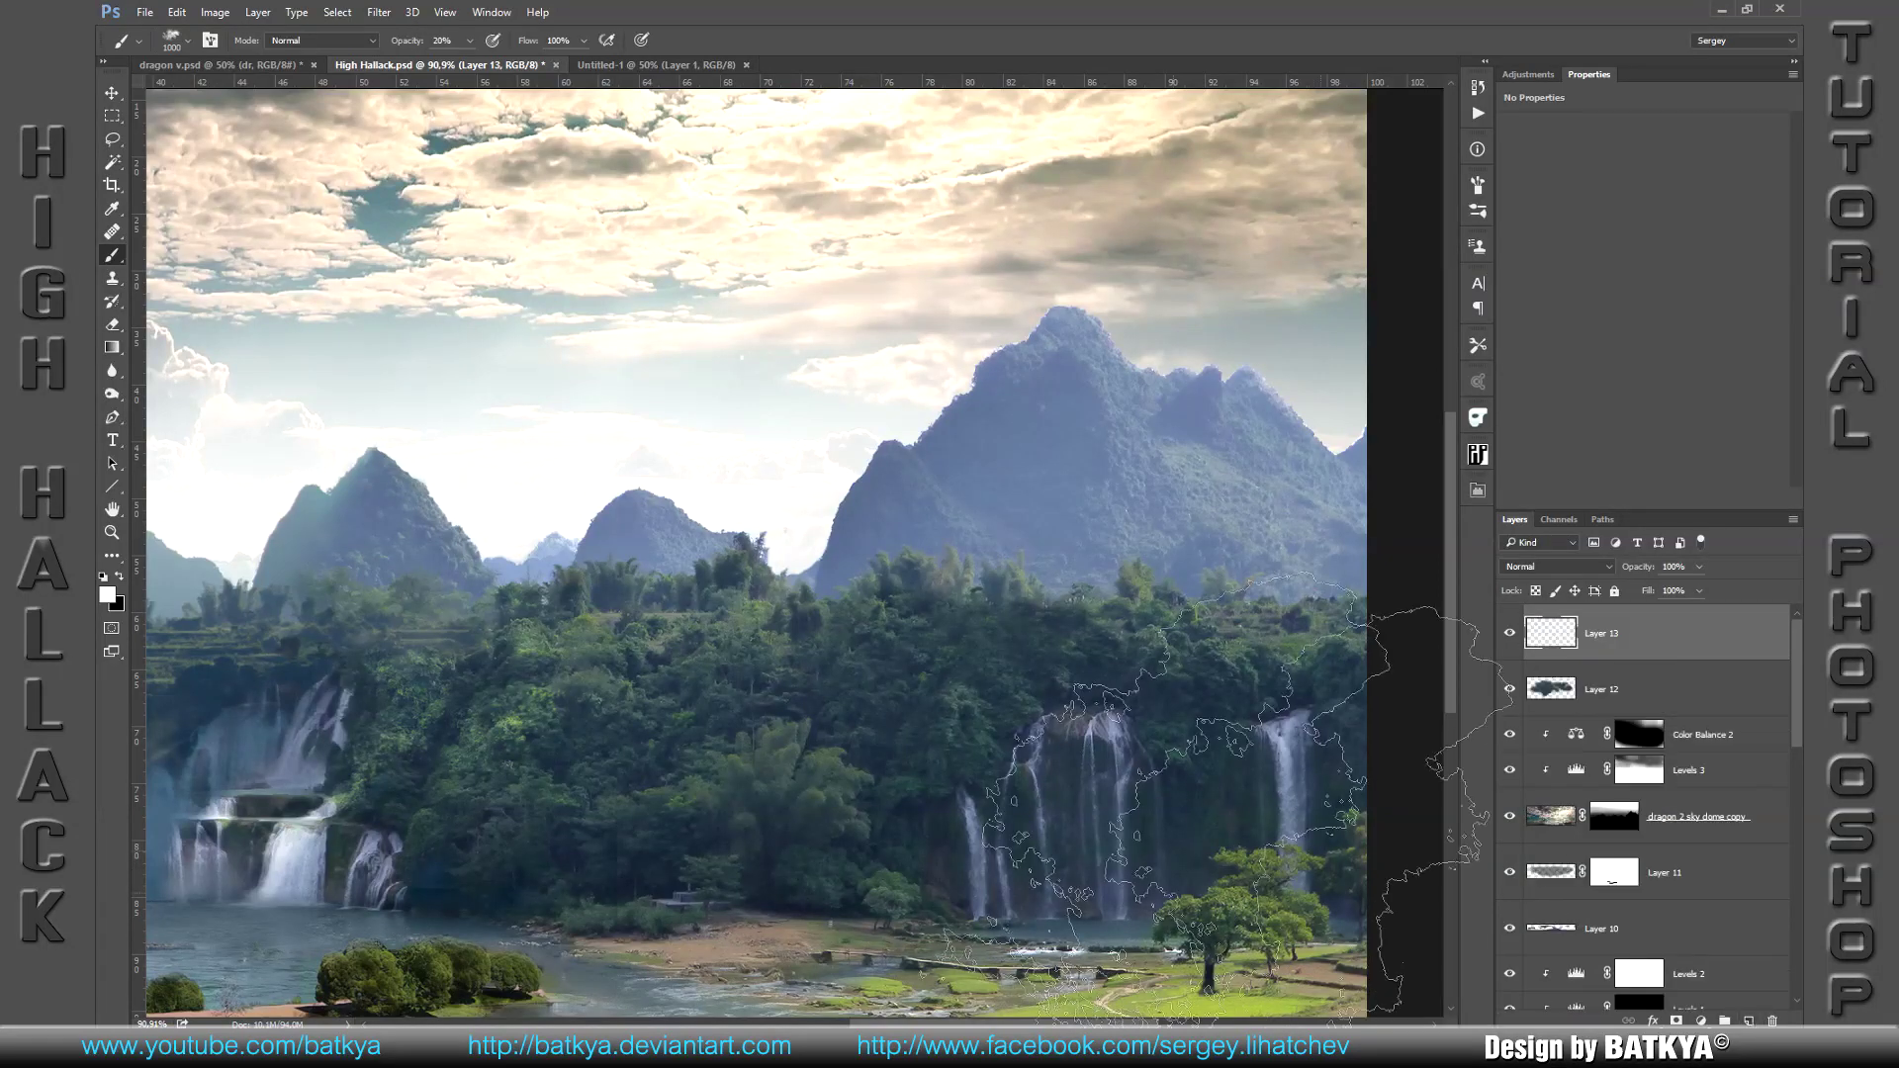
{"action": "key", "text": "bracketleft"}
{"action": "key", "text": "bracketleft"}
{"action": "key", "text": "bracketleft"}
{"action": "key", "text": "bracketleft"}
{"action": "key", "text": "bracketleft"}
{"action": "key", "text": "bracketleft"}
{"action": "key", "text": "bracketleft"}
{"action": "key", "text": "bracketleft"}
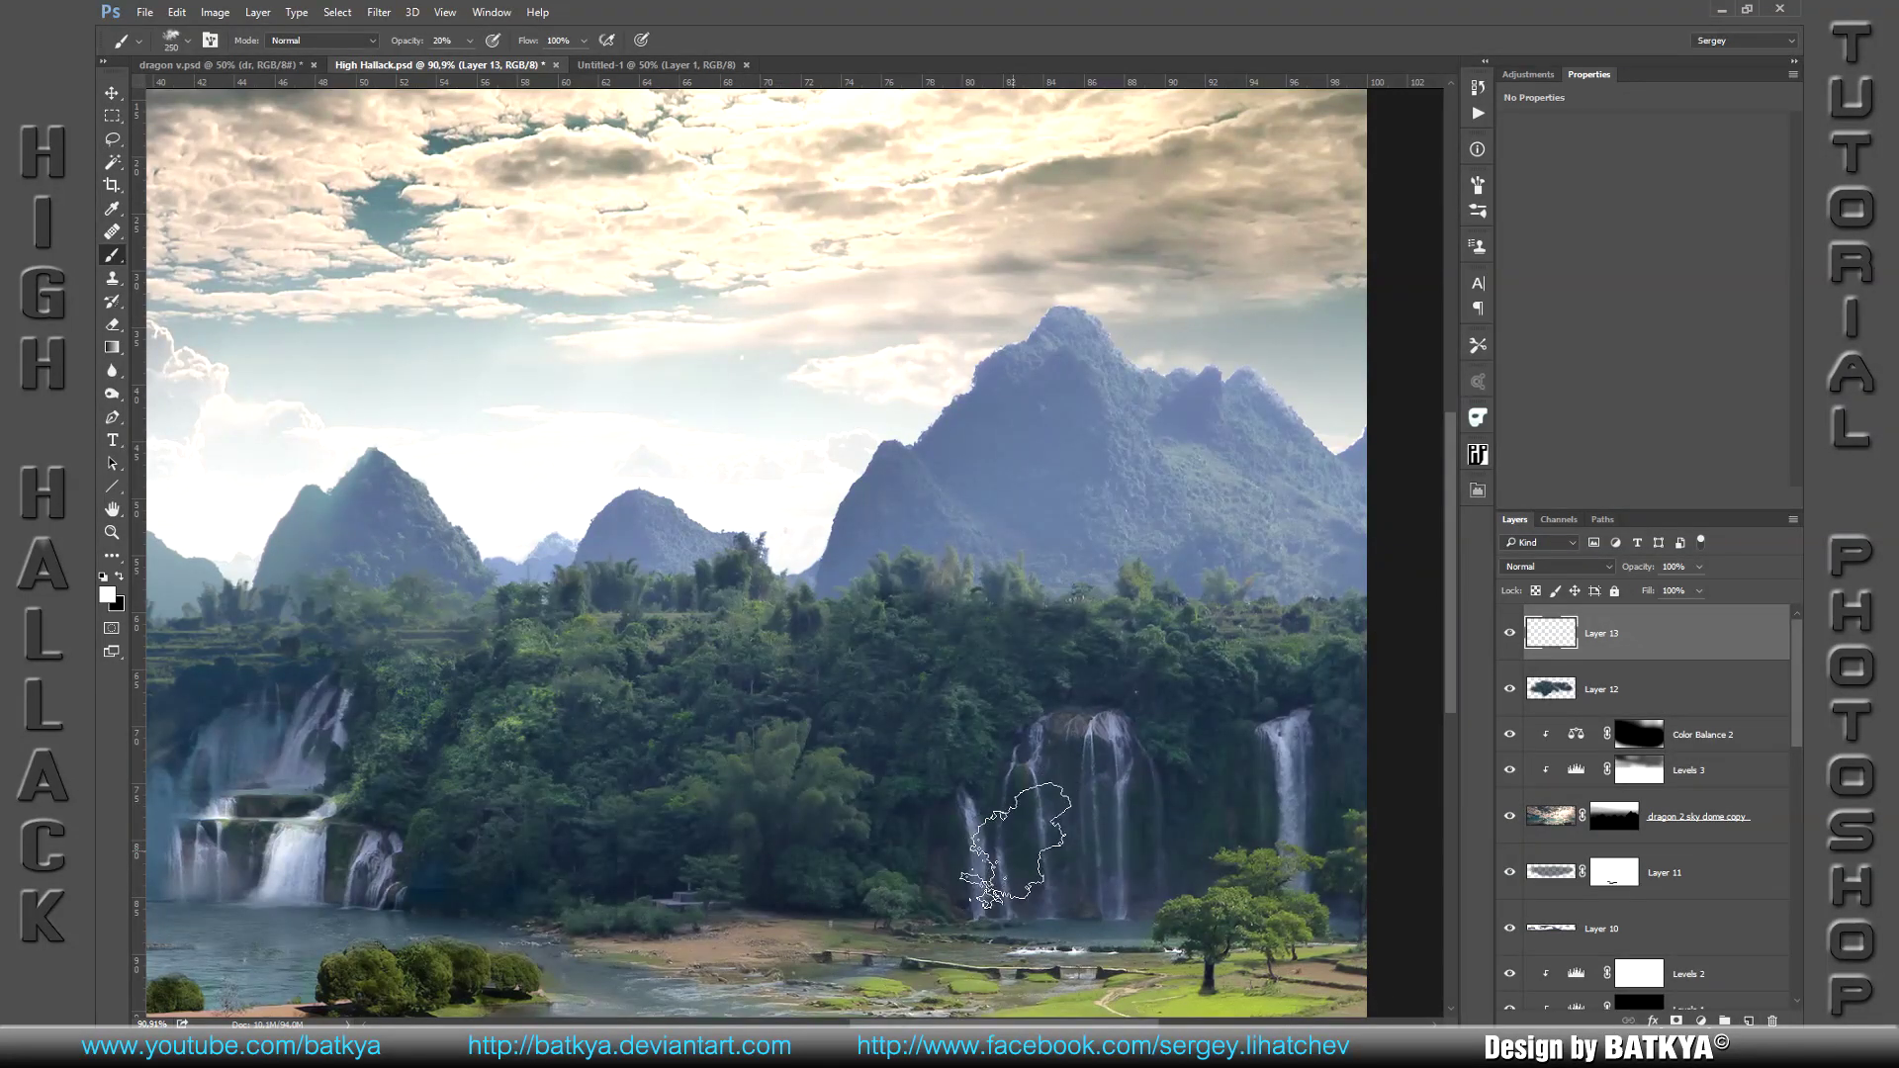
{"action": "key", "text": "bracketright"}
{"action": "key", "text": "bracketright"}
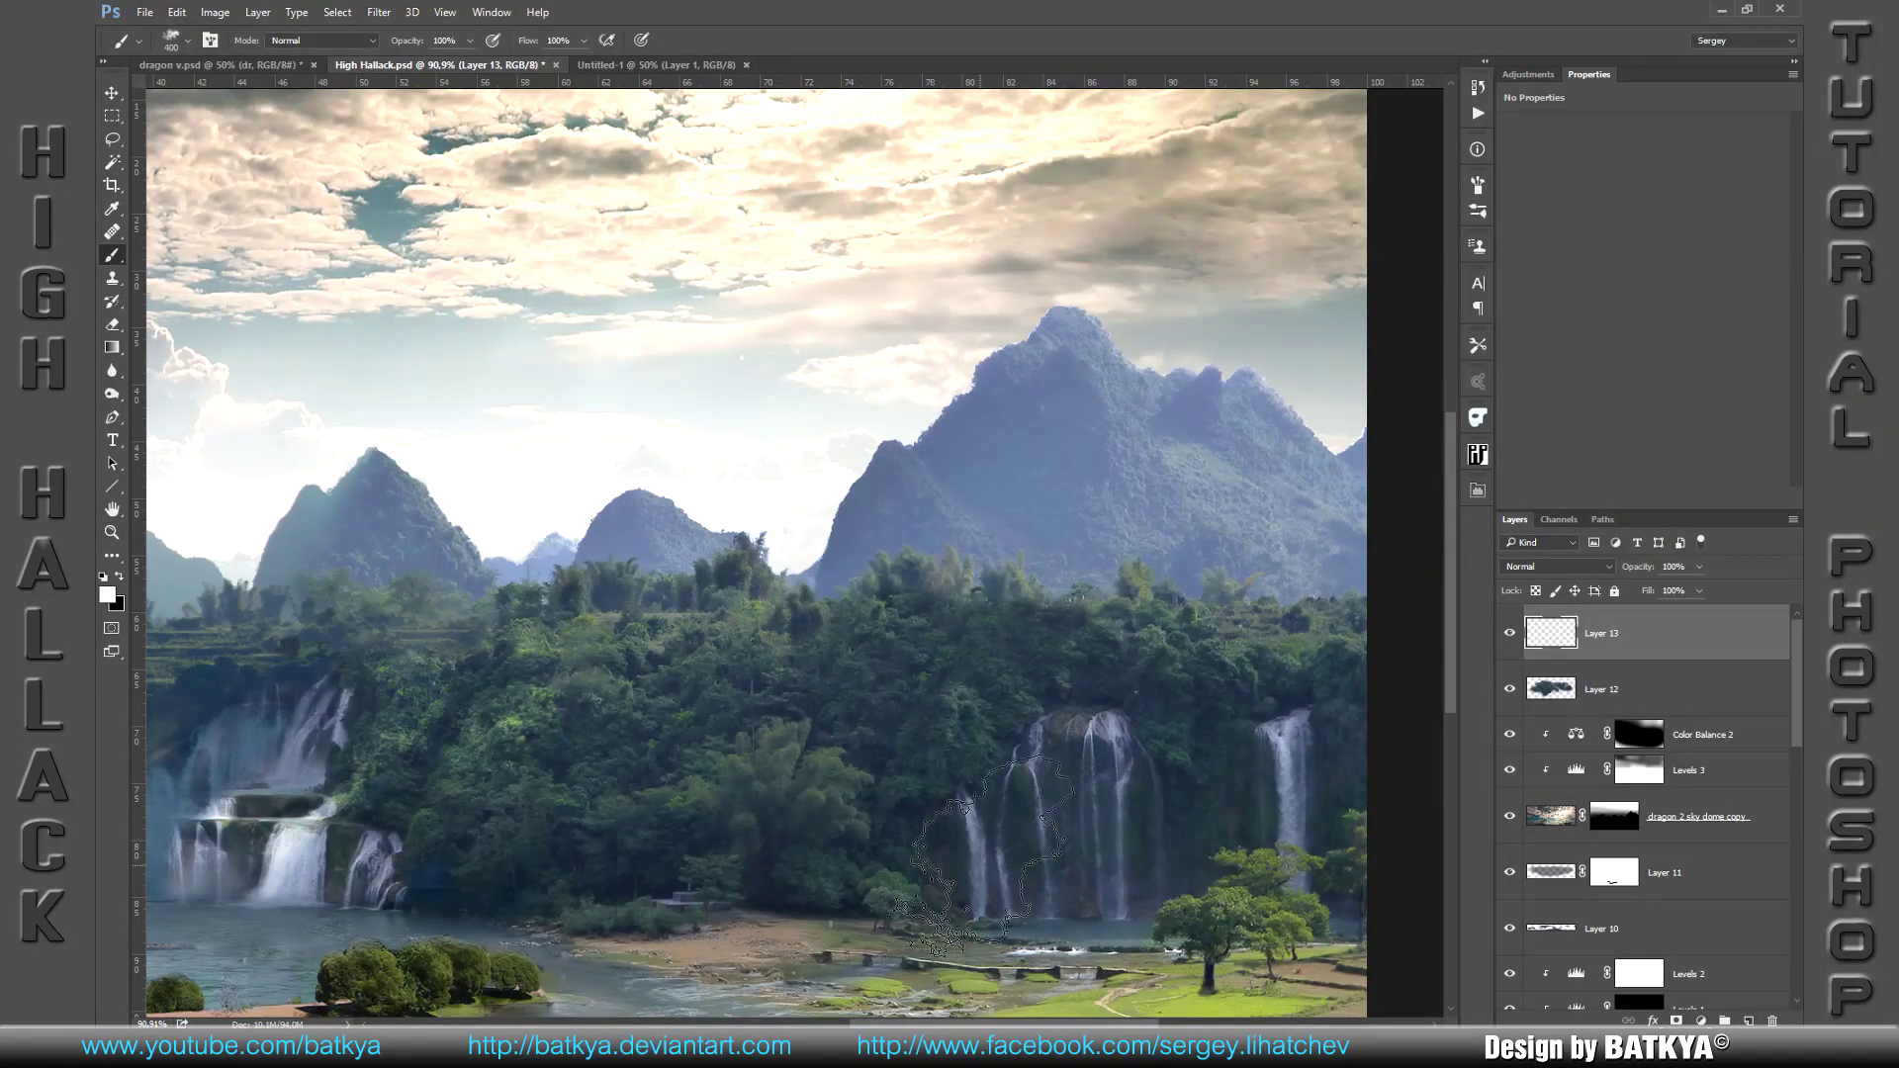
{"action": "left_click_drag", "start_coordinate": [989, 856], "coordinate": [939, 895]}
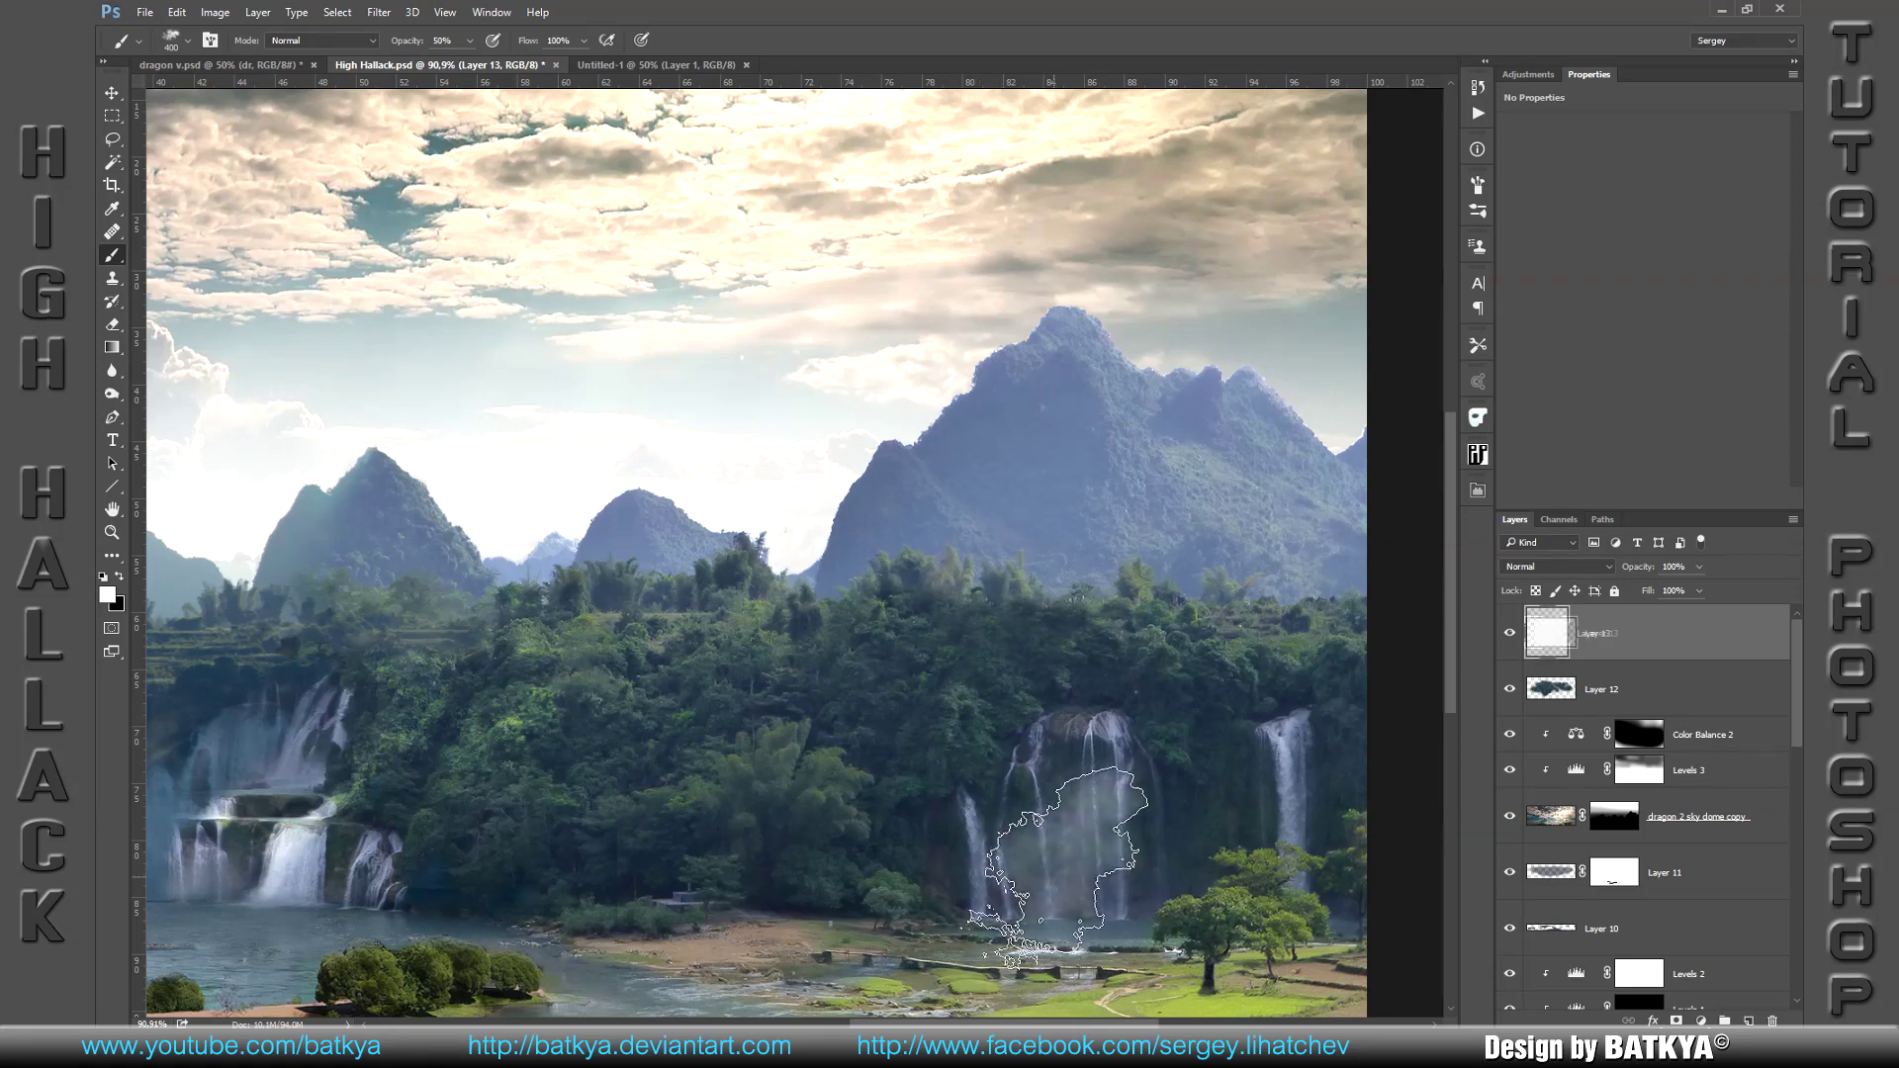
{"action": "key", "text": "bracketleft"}
{"action": "key", "text": "bracketleft"}
{"action": "mouse_move", "coordinate": [1058, 895]}
{"action": "left_mouse_down"}
{"action": "mouse_move", "coordinate": [1201, 875]}
{"action": "mouse_move", "coordinate": [1345, 895]}
{"action": "left_mouse_up"}
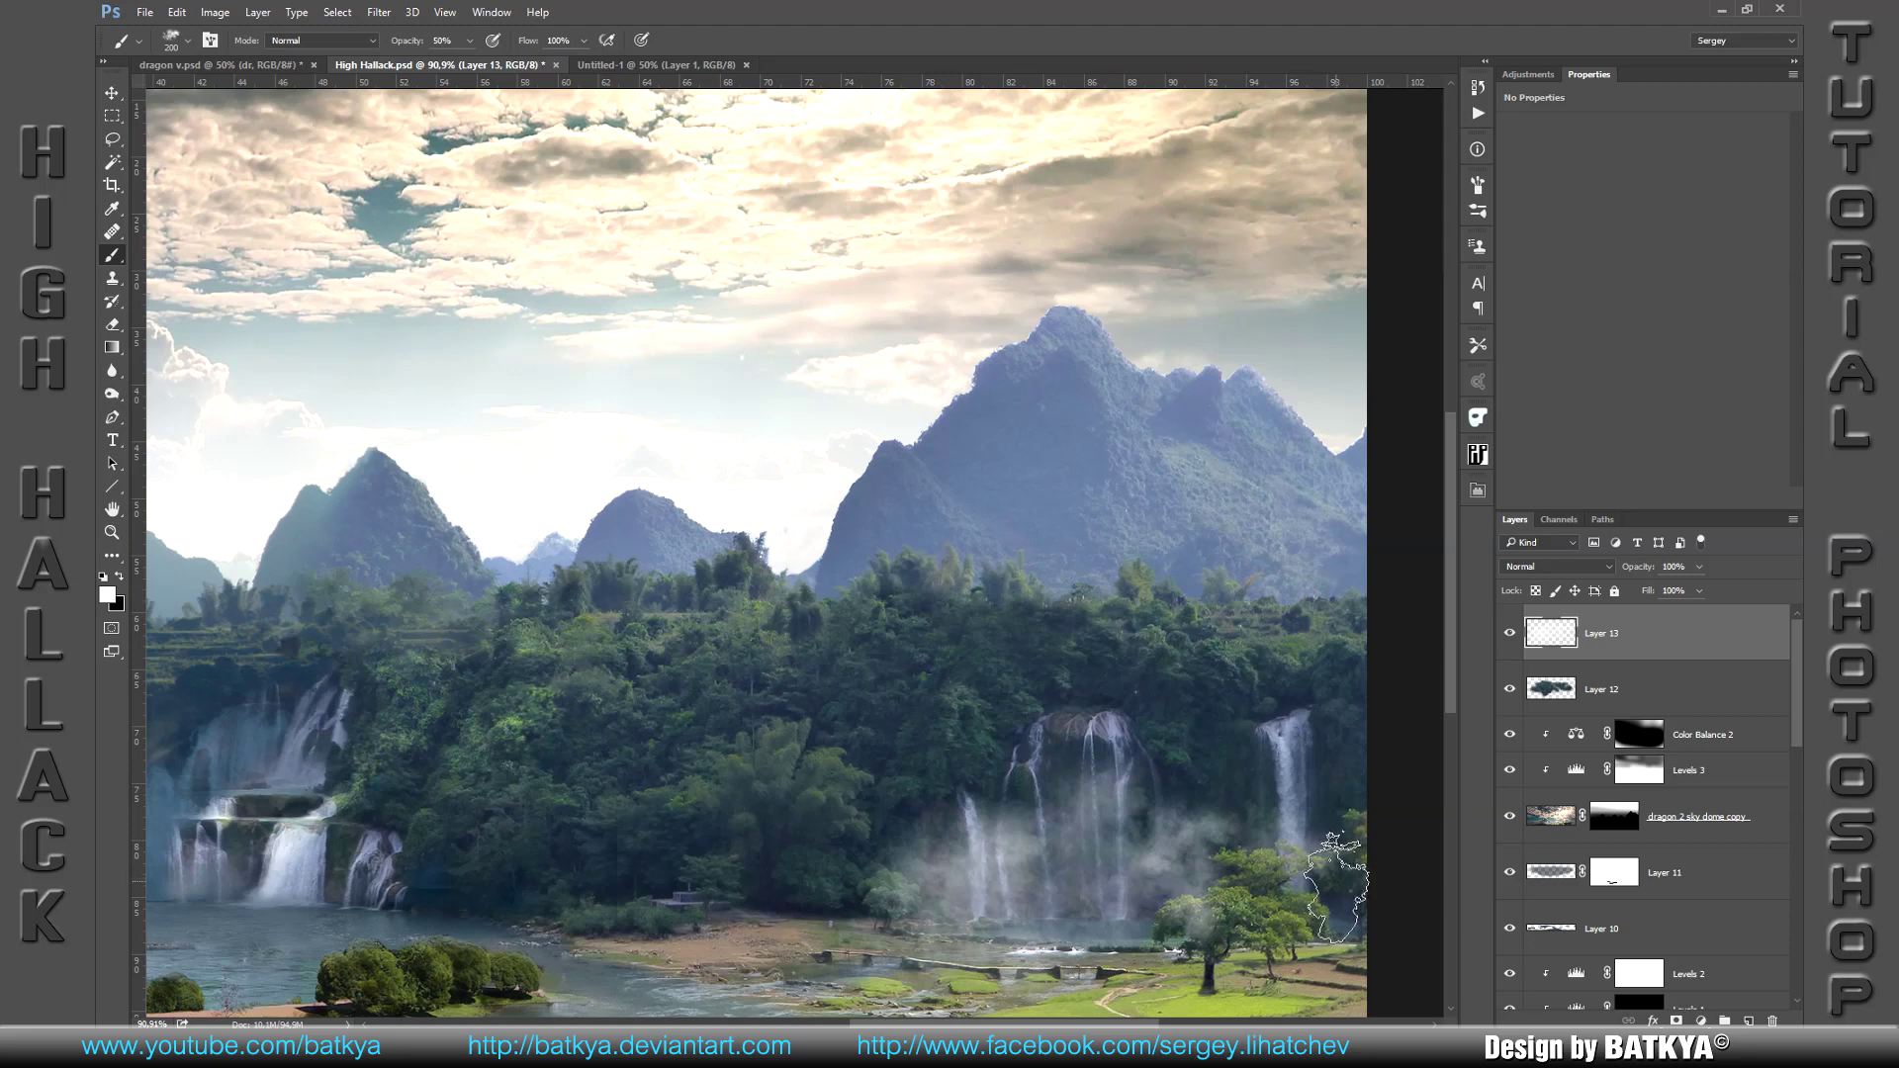
{"action": "key", "text": "bracketright"}
{"action": "key", "text": "bracketright"}
{"action": "mouse_move", "coordinate": [900, 848]}
{"action": "left_mouse_down"}
{"action": "mouse_move", "coordinate": [886, 870]}
{"action": "mouse_move", "coordinate": [900, 791]}
{"action": "left_mouse_up"}
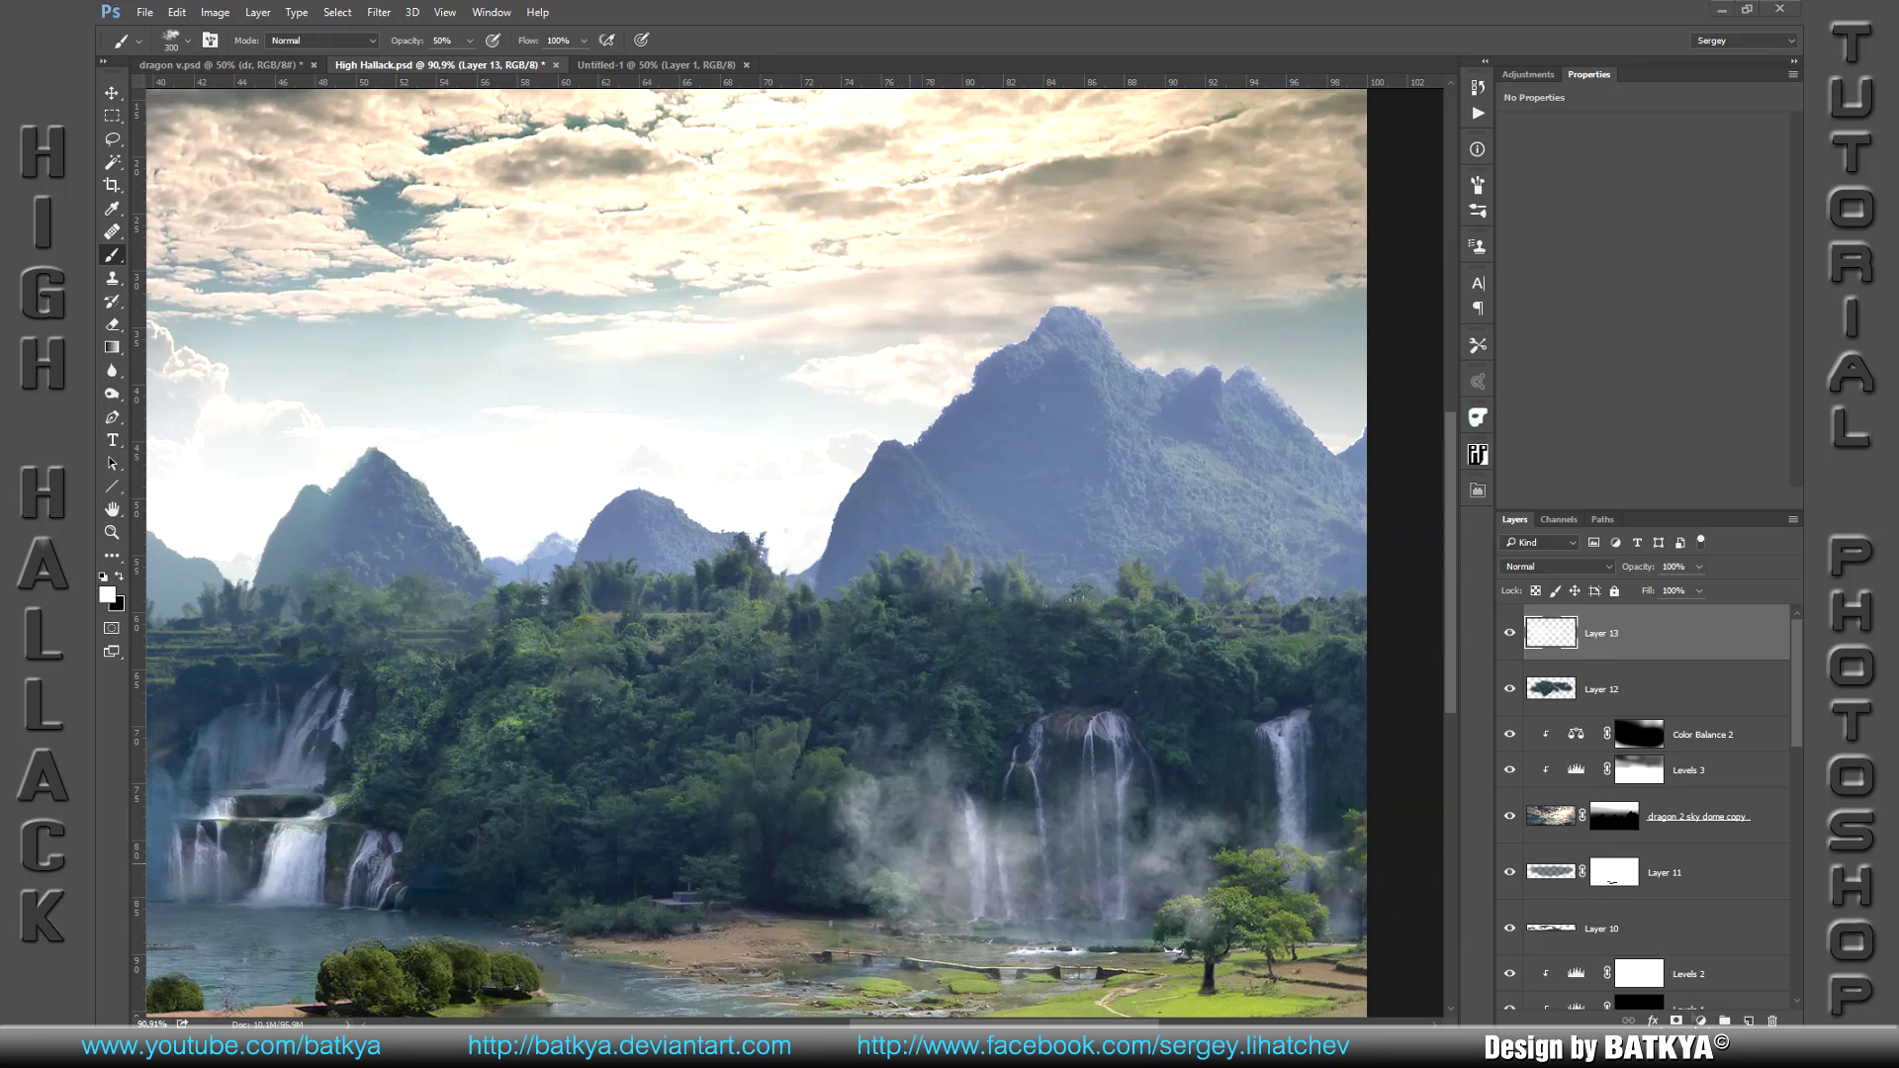
Step: Mask the mist layer, set up a soft round 60 px black brush, and add an empty layer
{"action": "left_click", "coordinate": [1675, 1020]}
{"action": "key", "text": "x"}
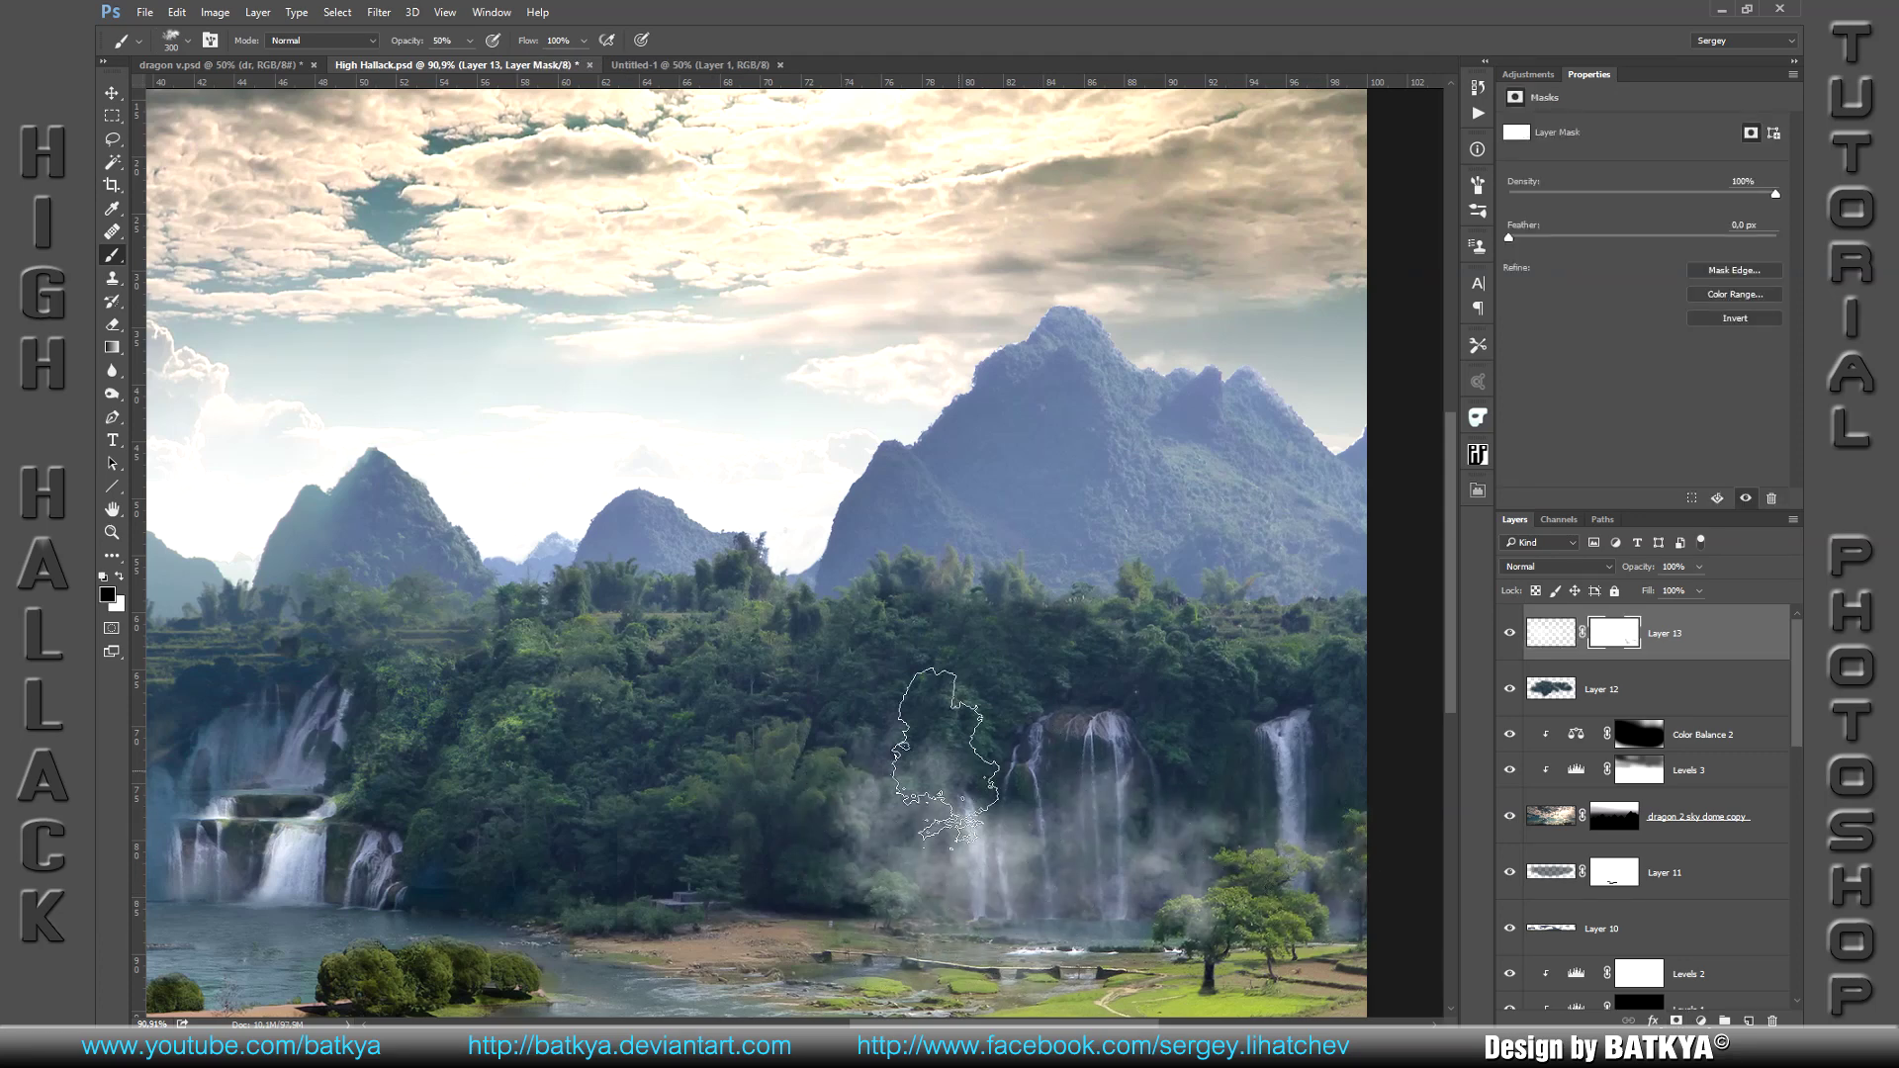
{"action": "right_click", "coordinate": [979, 742]}
{"action": "scroll", "coordinate": [1469, 969], "scroll_direction": "up", "scroll_amount": 5}
{"action": "double_click", "coordinate": [1093, 742]}
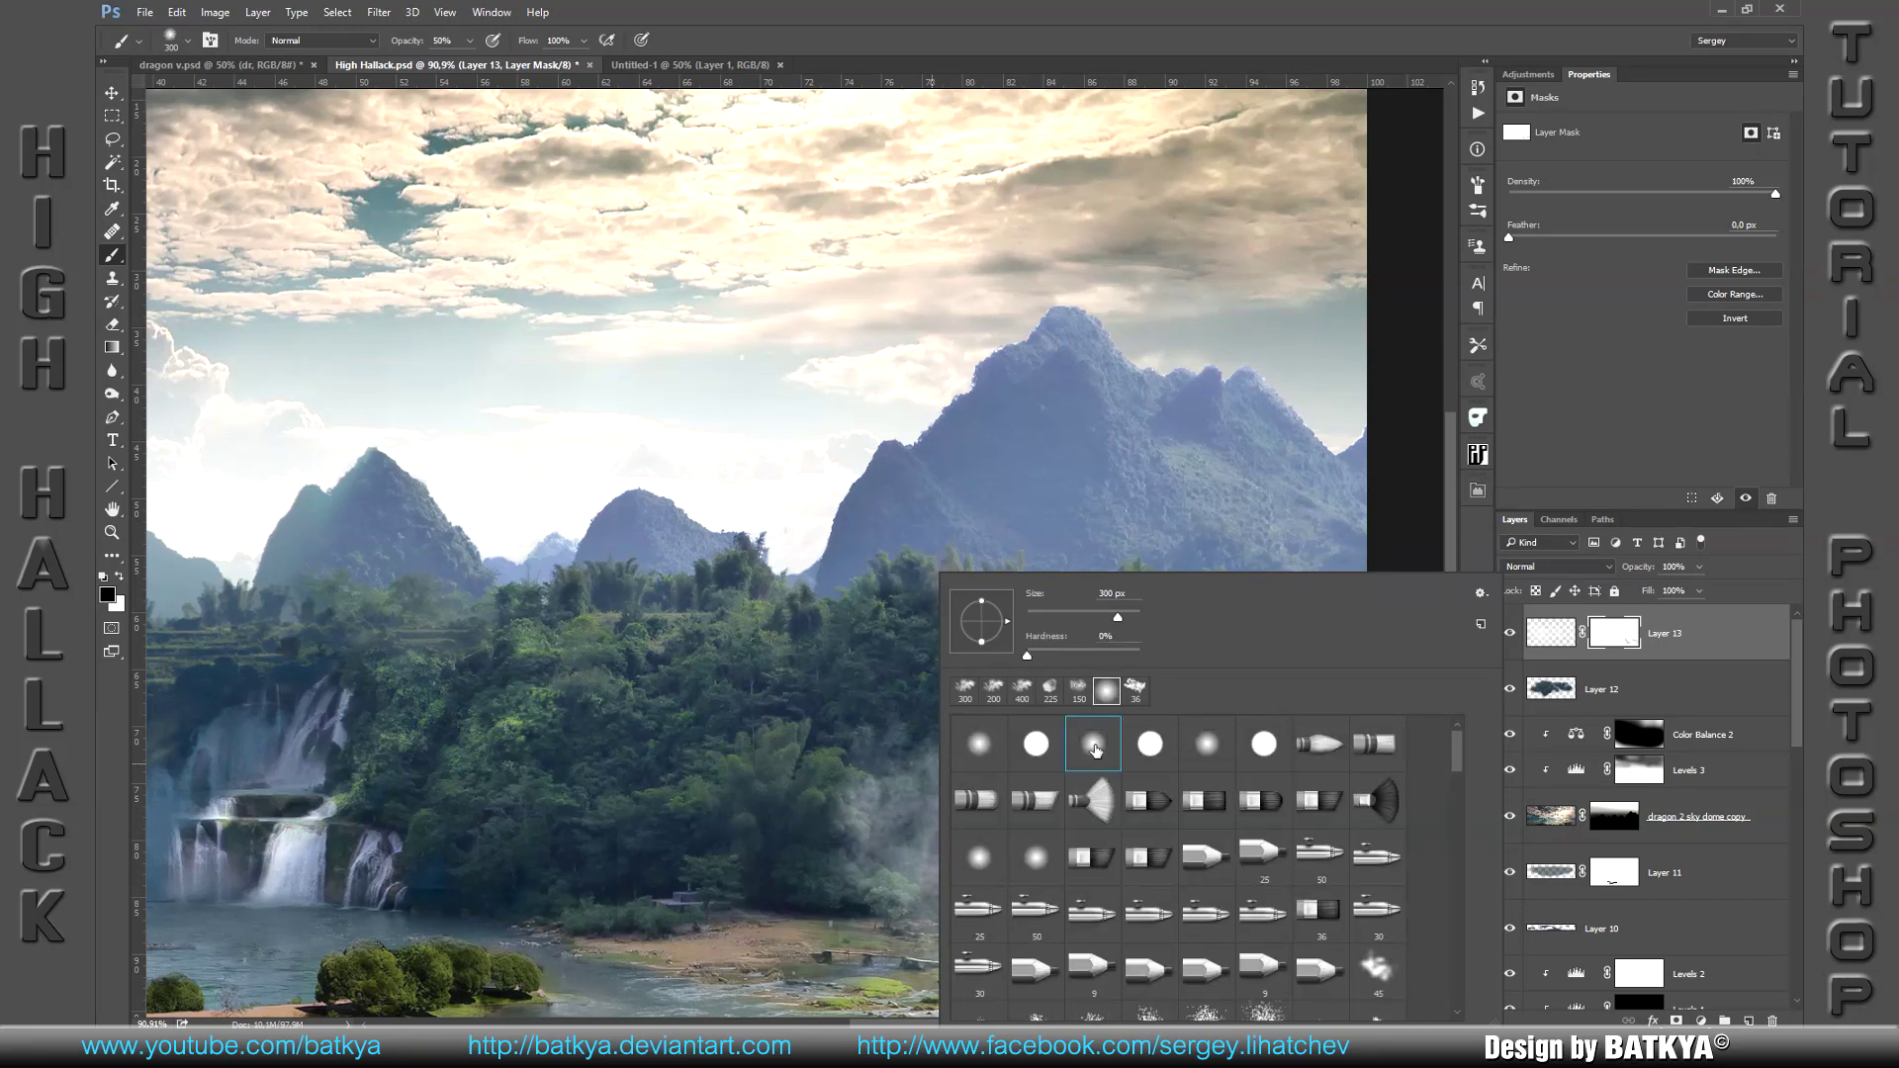
{"action": "key", "text": "bracketleft"}
{"action": "key", "text": "bracketleft"}
{"action": "key", "text": "bracketleft"}
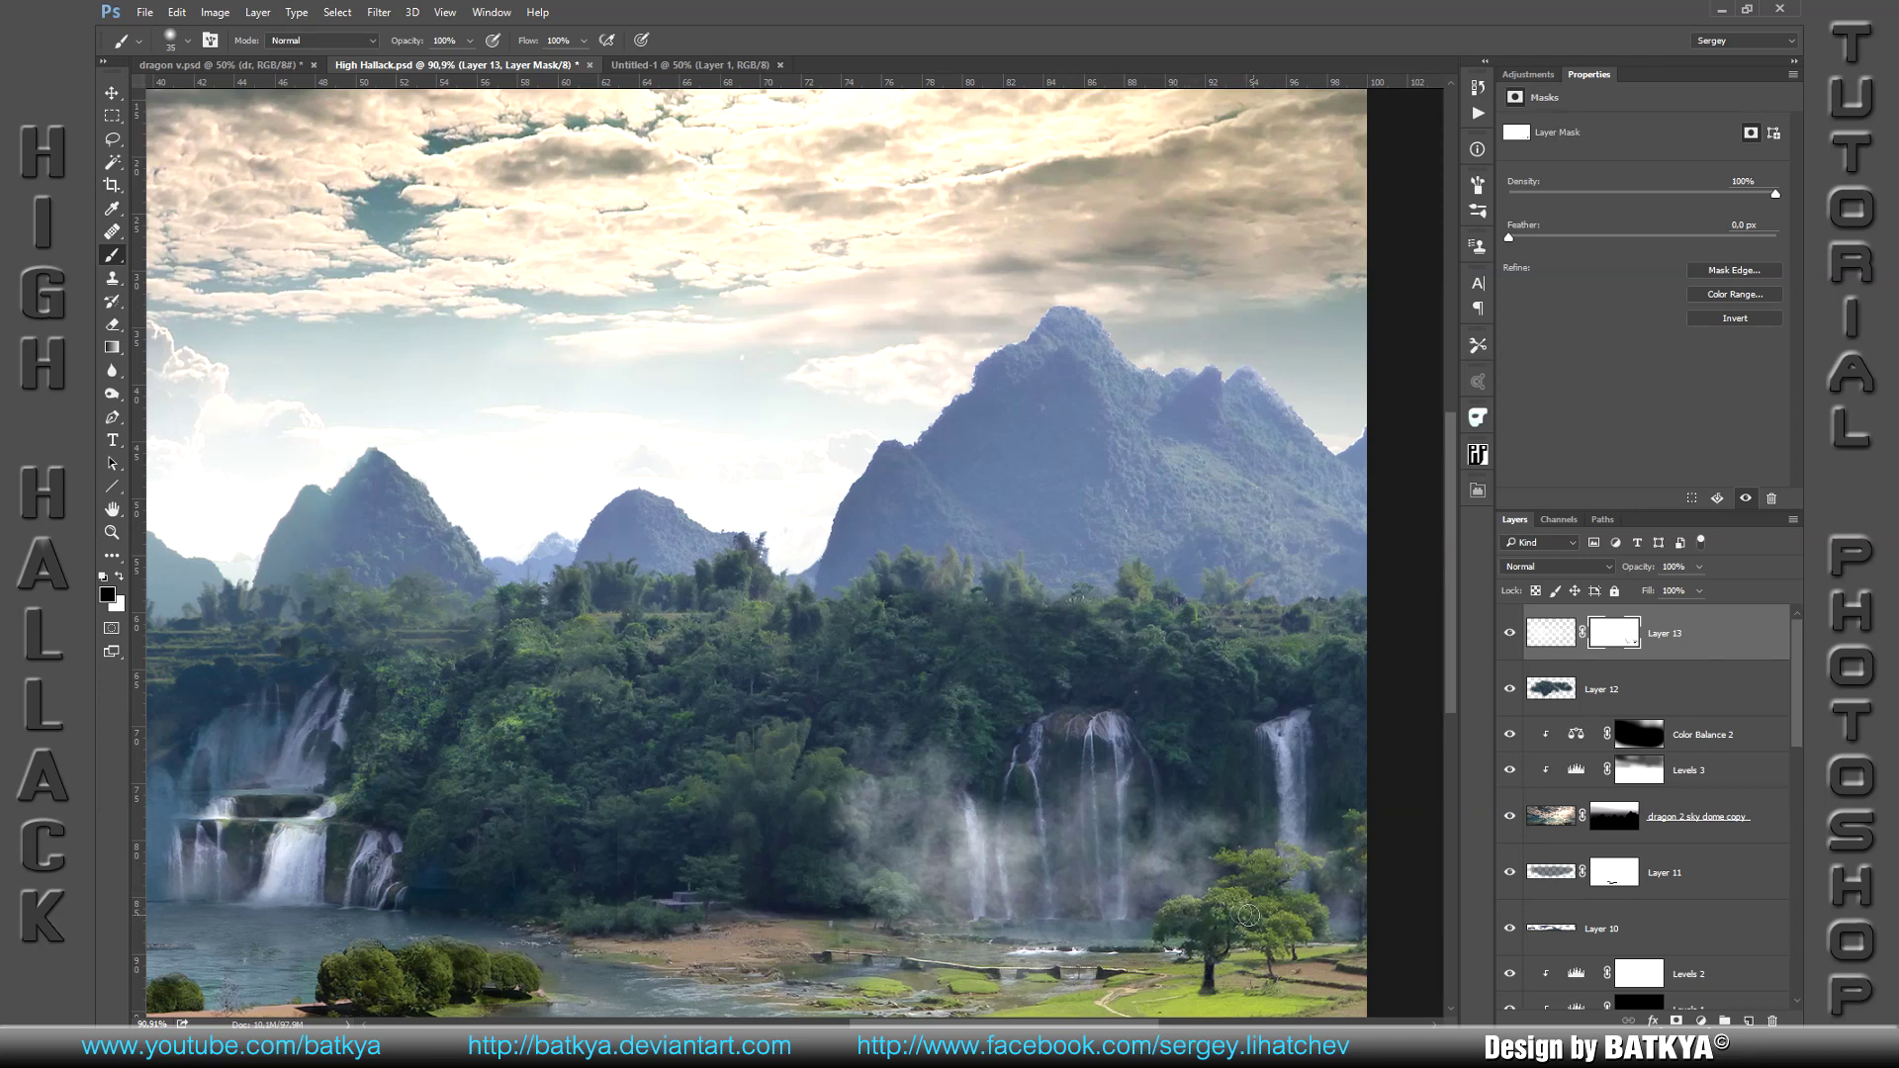
{"action": "left_click", "coordinate": [1747, 1021]}
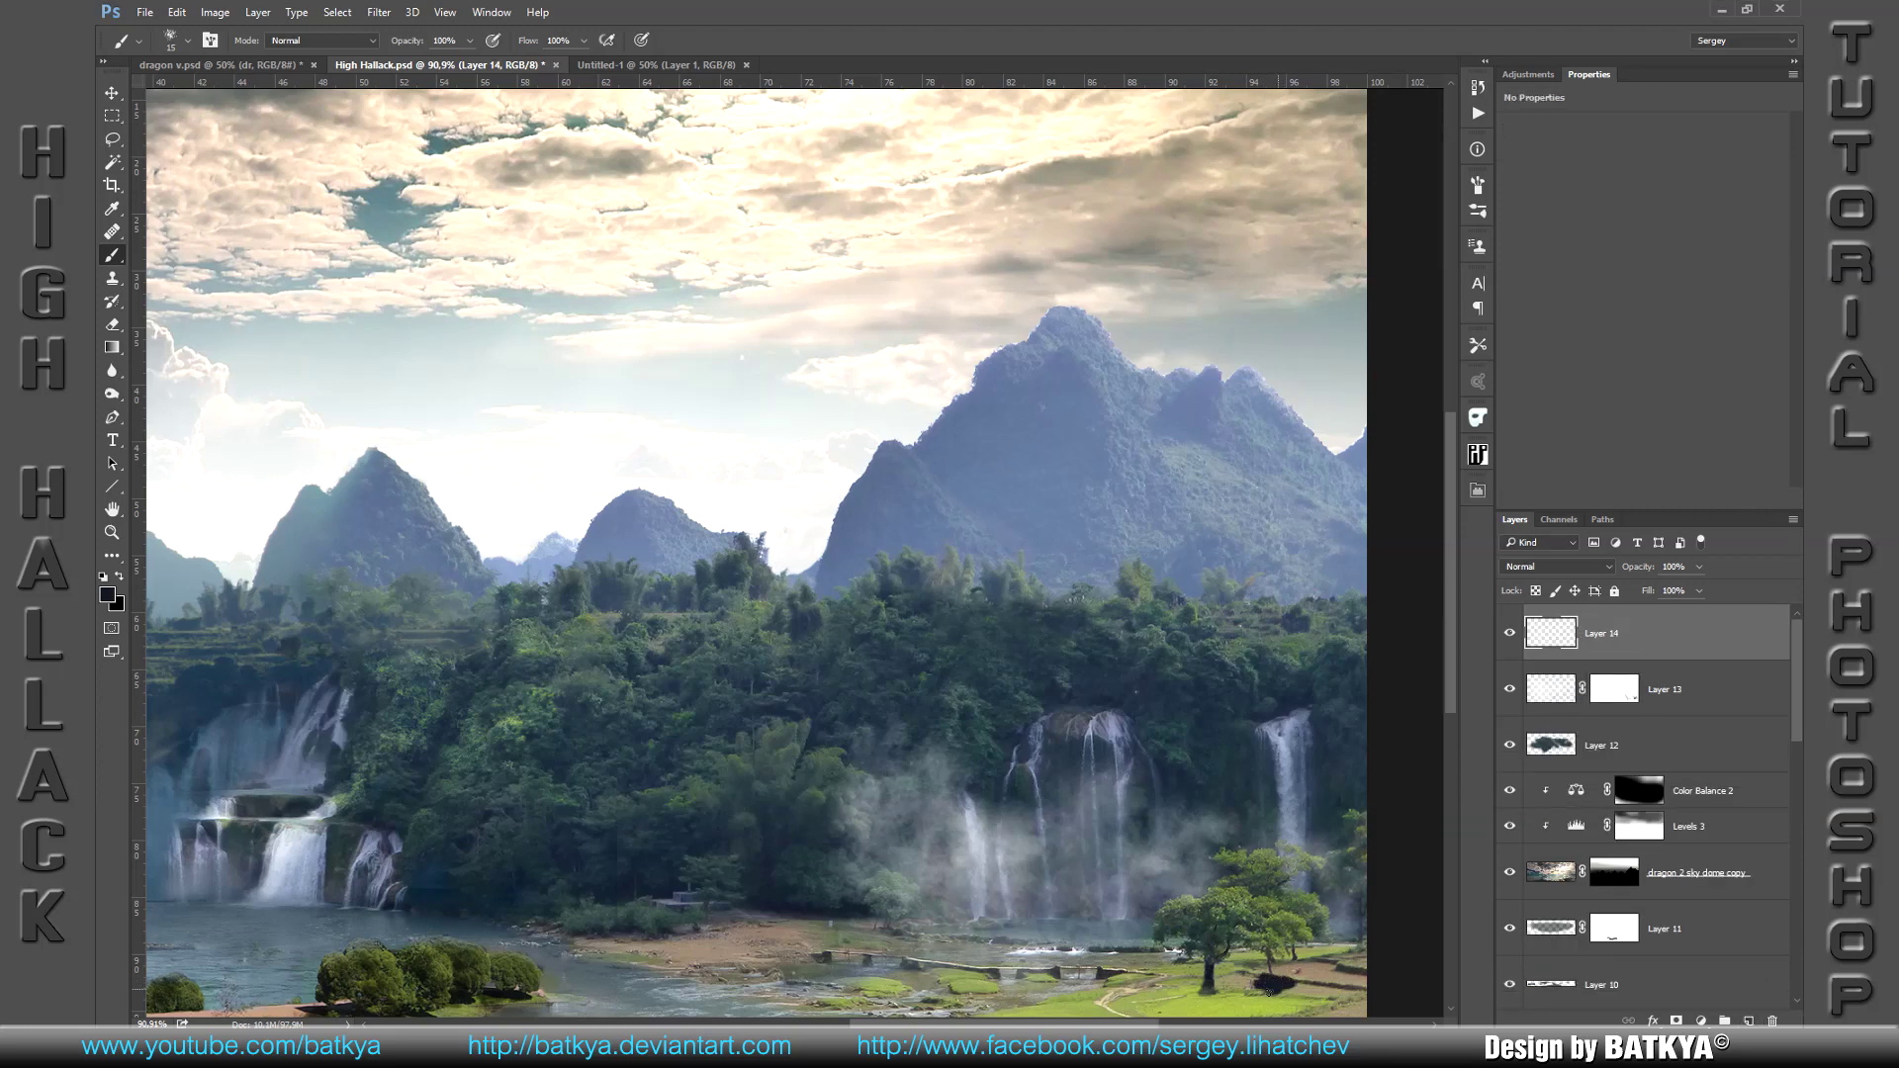
Step: Paint black shadows under the right-bank trees on Layer 14, set to Multiply with lowered opacity
{"action": "left_click_drag", "start_coordinate": [1275, 989], "coordinate": [1290, 995]}
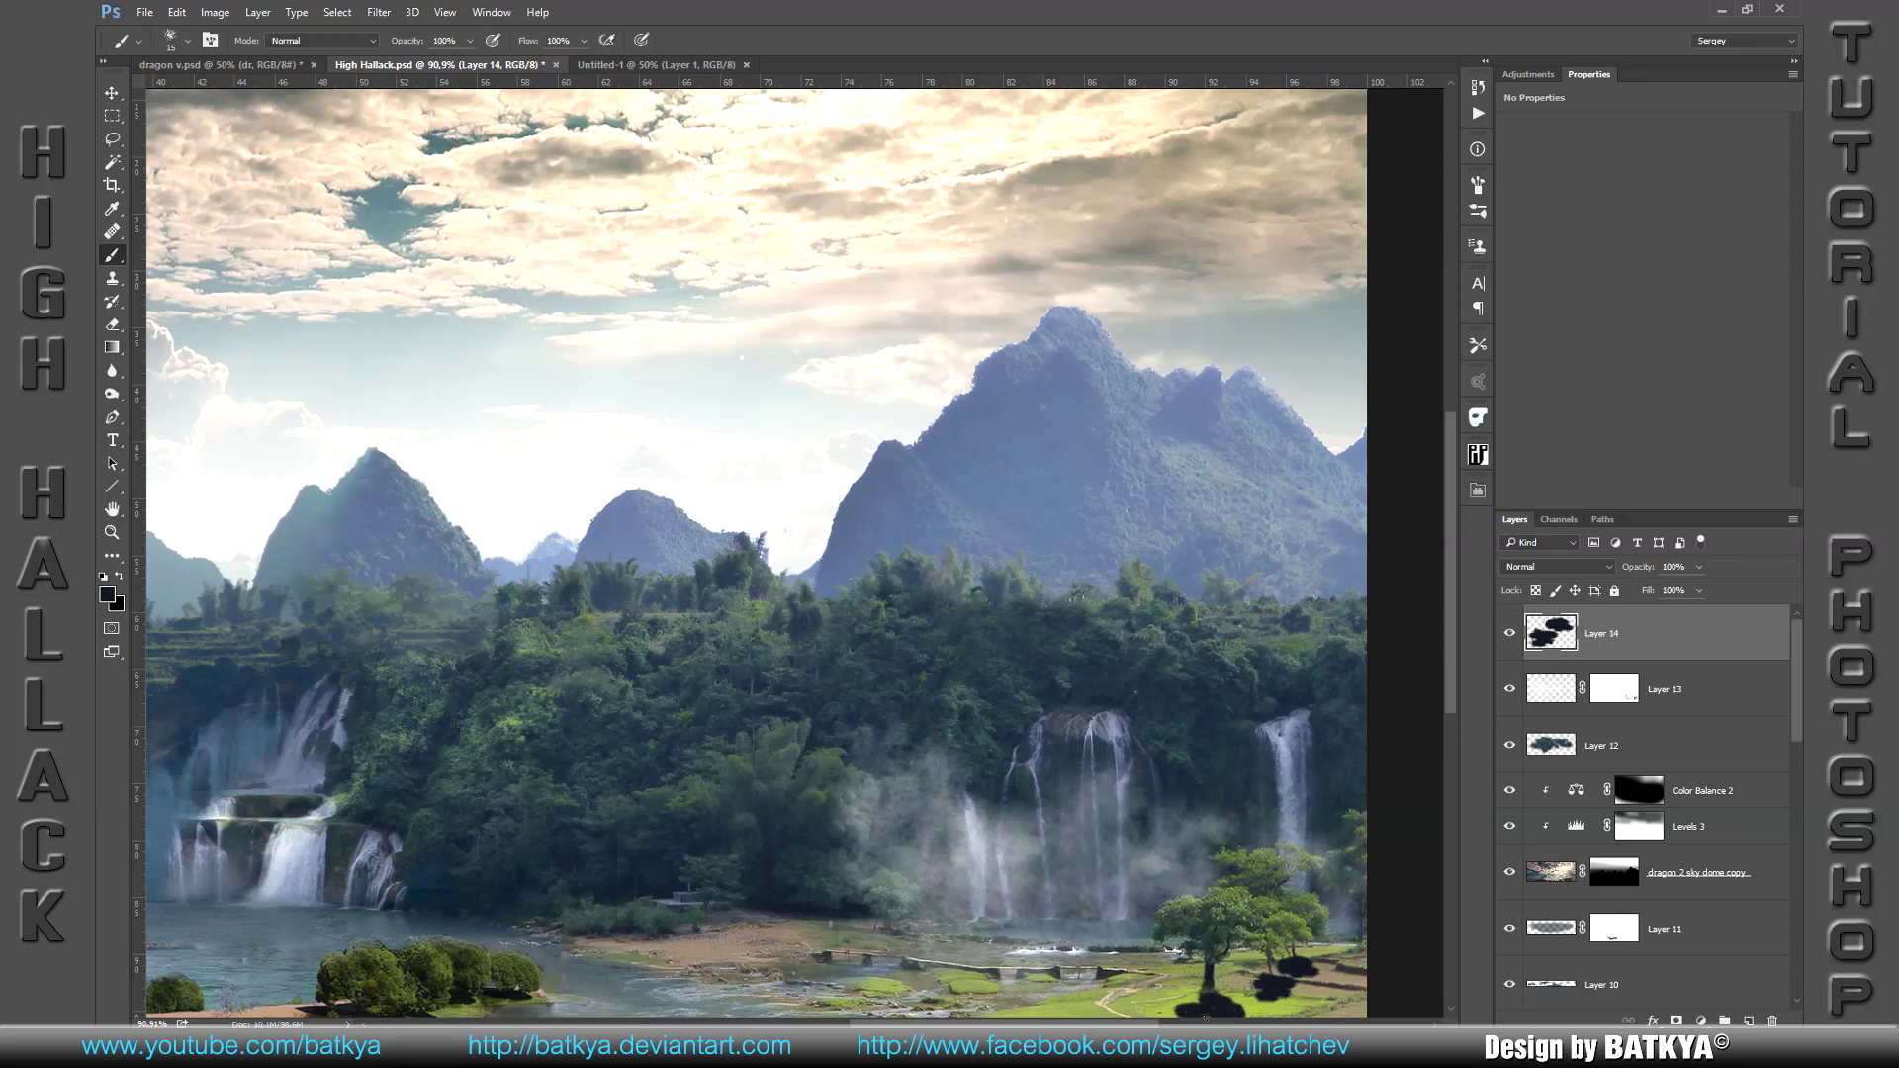
{"action": "scroll", "coordinate": [1194, 1001], "scroll_direction": "down", "scroll_amount": 1}
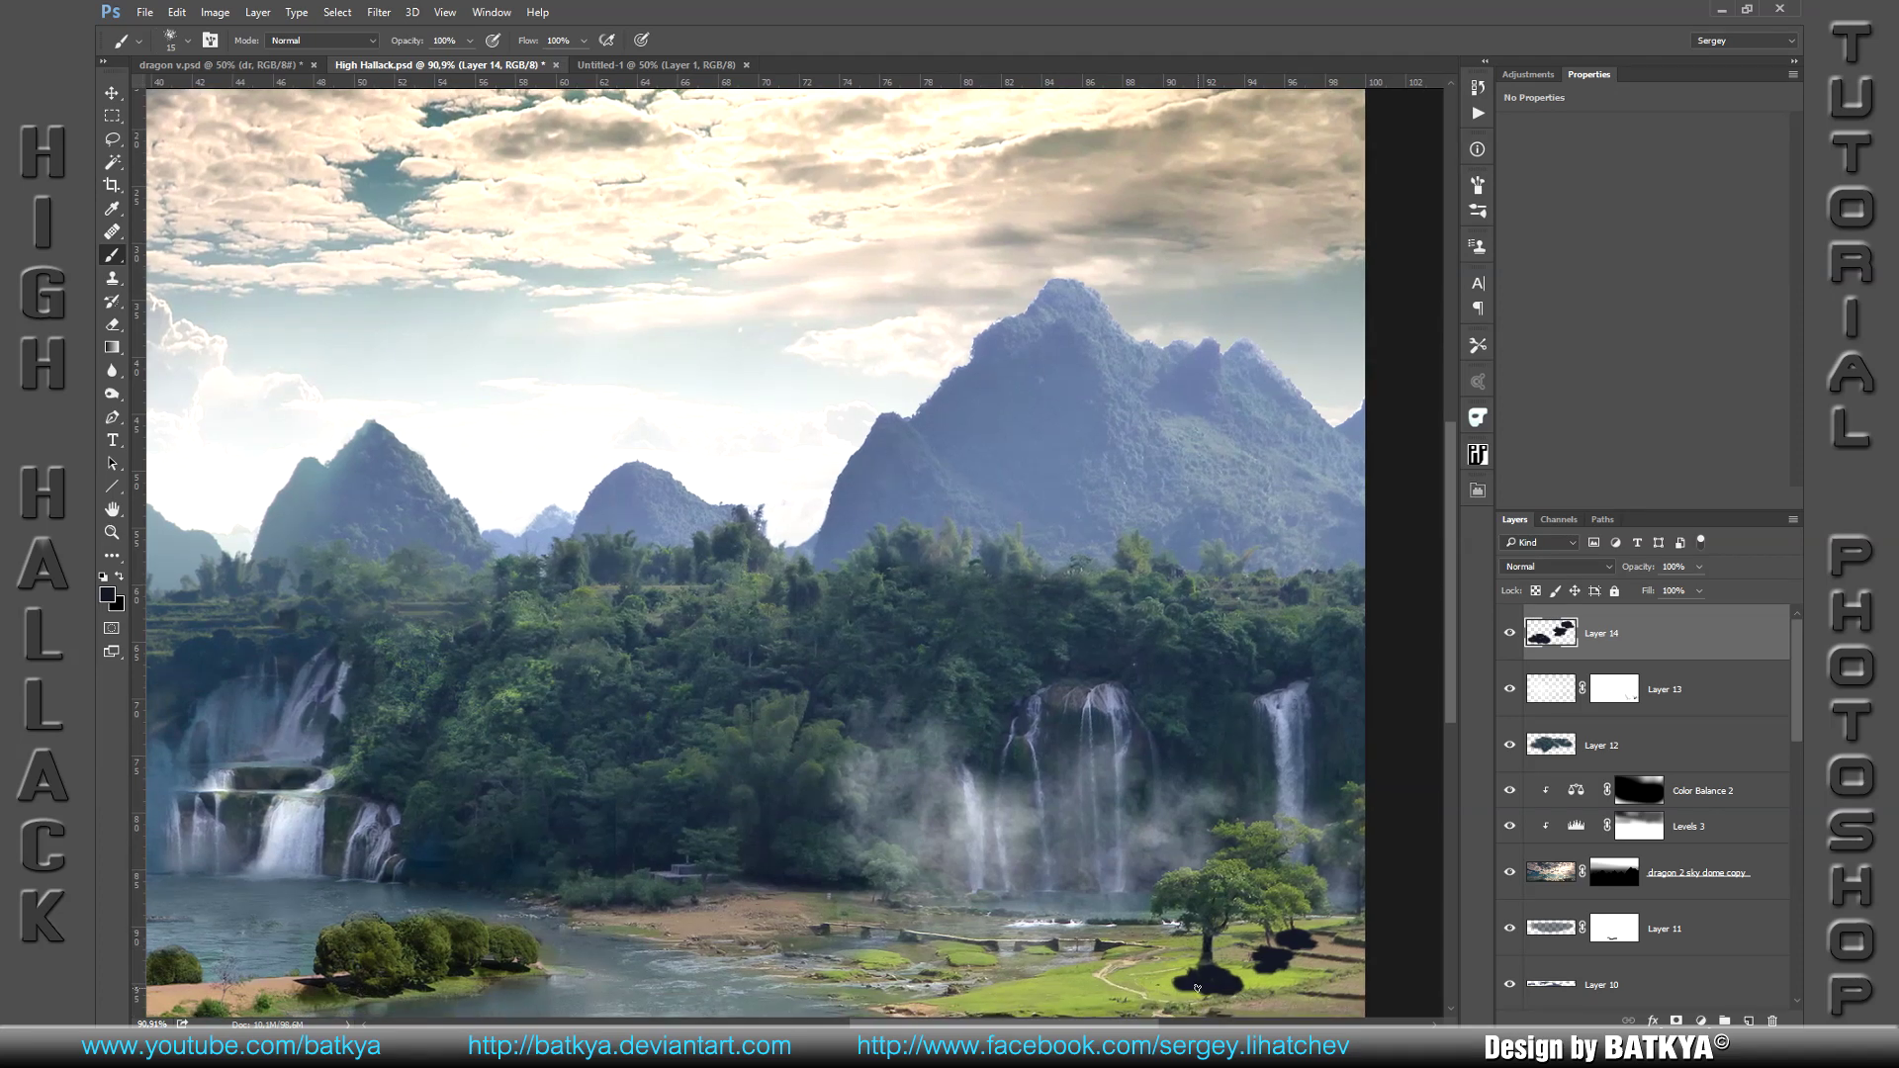
{"action": "left_click", "coordinate": [1573, 568]}
{"action": "left_click", "coordinate": [1568, 616]}
{"action": "left_click_drag", "start_coordinate": [1630, 574], "coordinate": [1616, 578]}
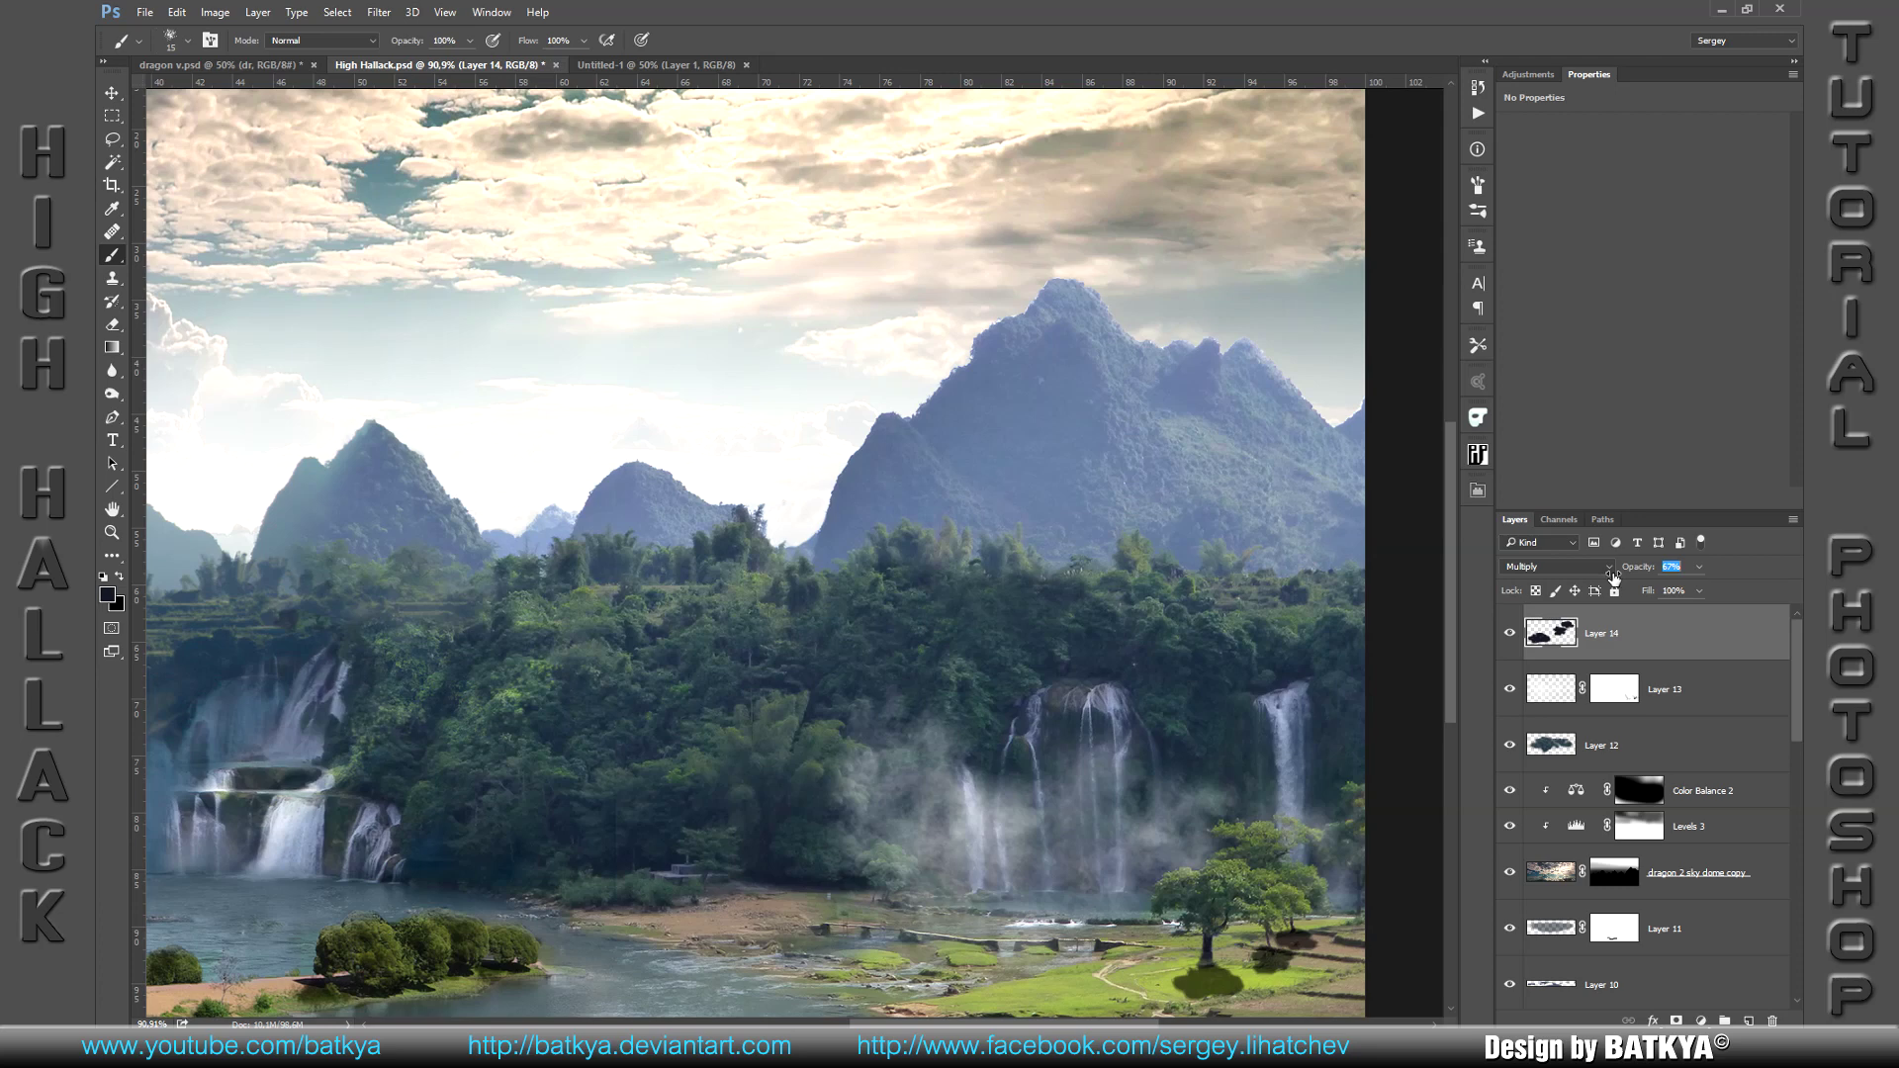
Step: On a new layer, lasso an arch shape between the peaks and fill it blue-grey
{"action": "key", "text": "l"}
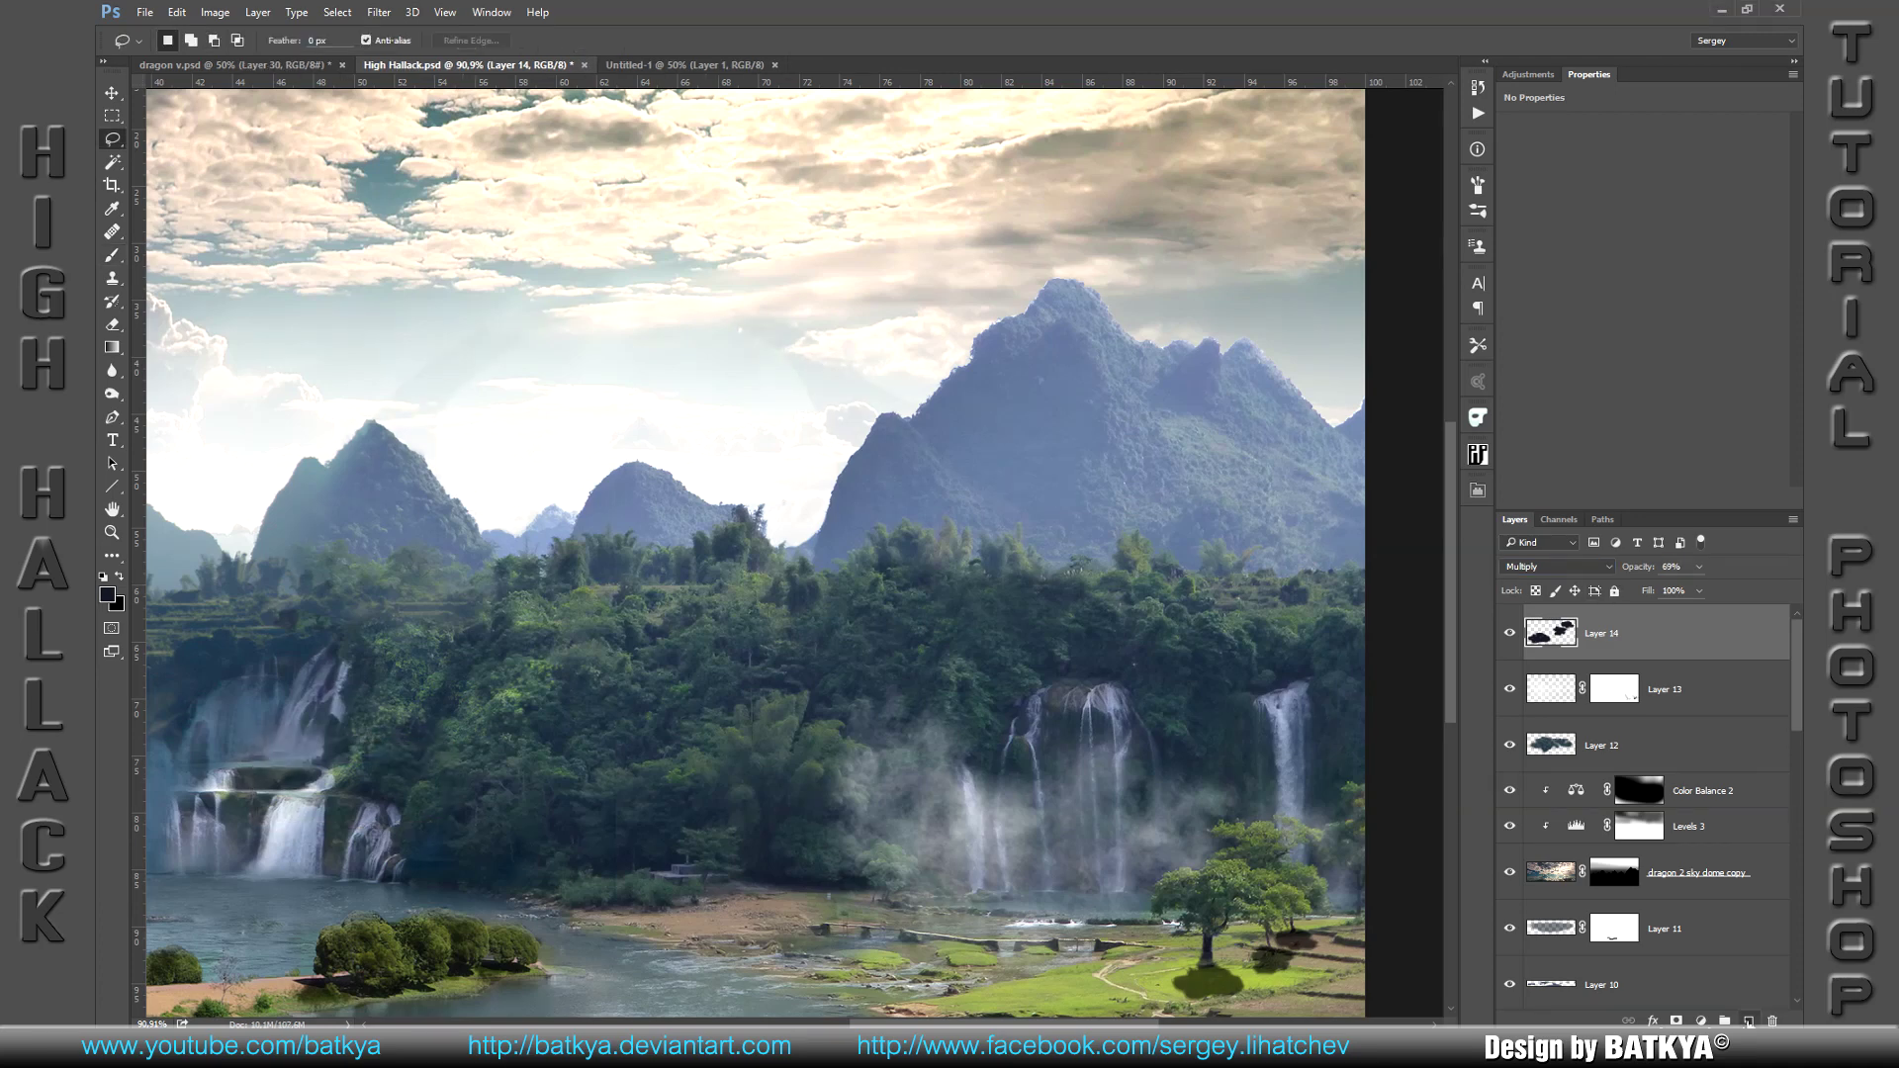
{"action": "left_click", "coordinate": [1747, 1022]}
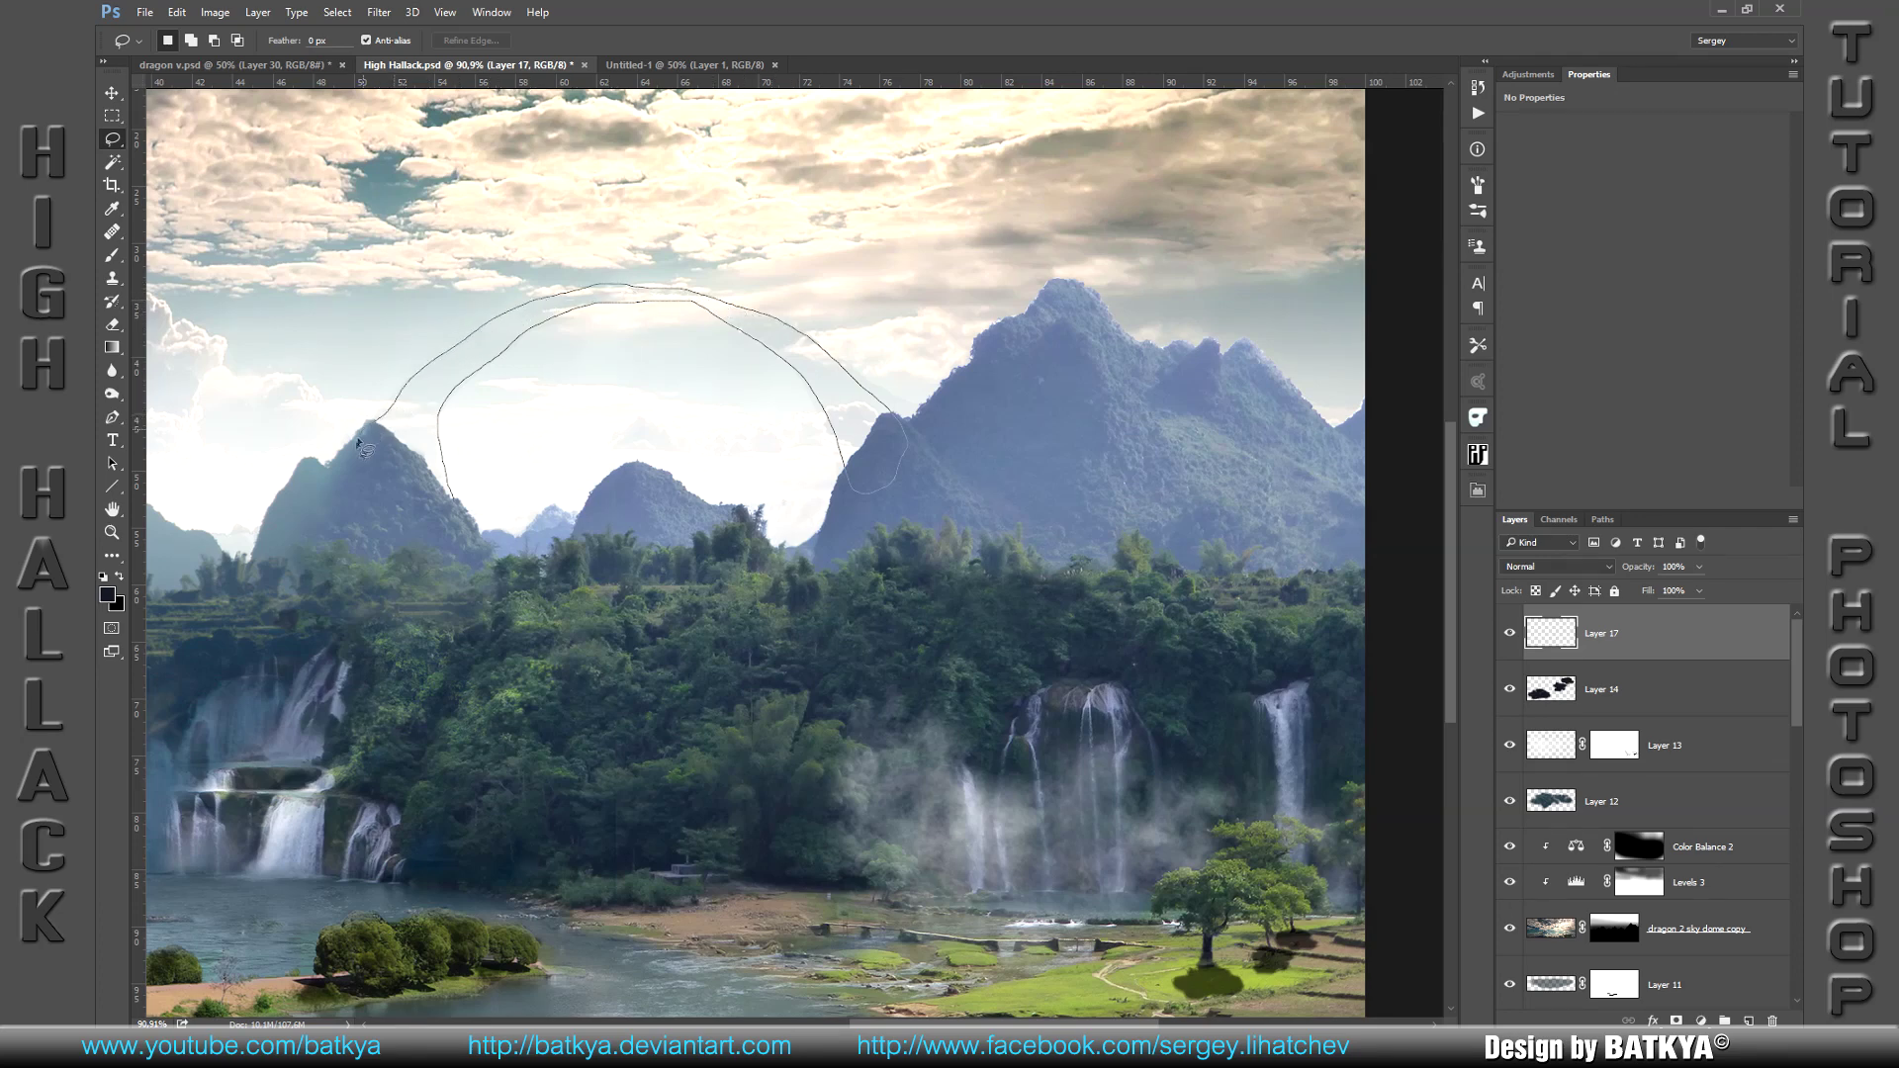
{"action": "left_click_drag", "start_coordinate": [401, 549], "coordinate": [440, 539]}
{"action": "key", "text": "b"}
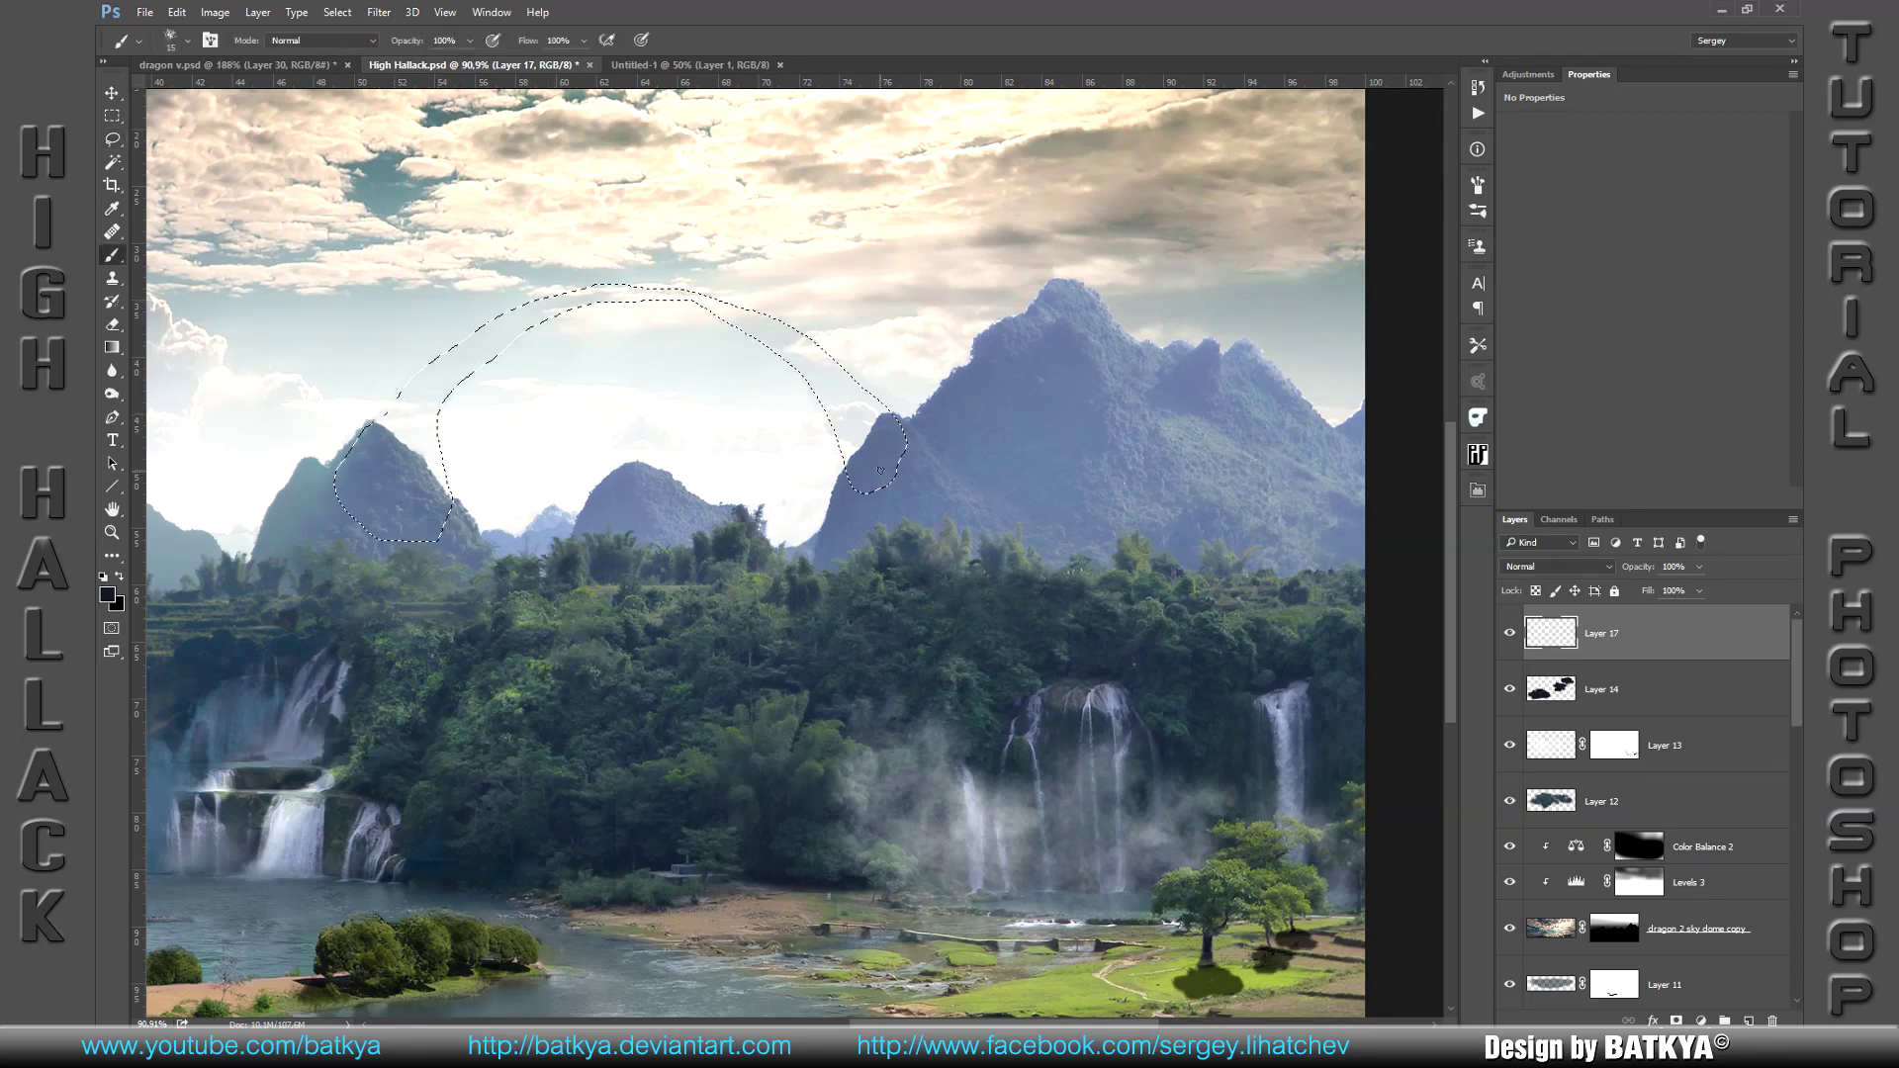
{"action": "key", "text": "bracketright"}
{"action": "key", "text": "bracketright"}
{"action": "key", "text": "bracketright"}
{"action": "left_click", "coordinate": [870, 435], "text": "alt"}
{"action": "mouse_move", "coordinate": [871, 435]}
{"action": "left_mouse_down"}
{"action": "mouse_move", "coordinate": [393, 406]}
{"action": "mouse_move", "coordinate": [489, 321]}
{"action": "left_mouse_up"}
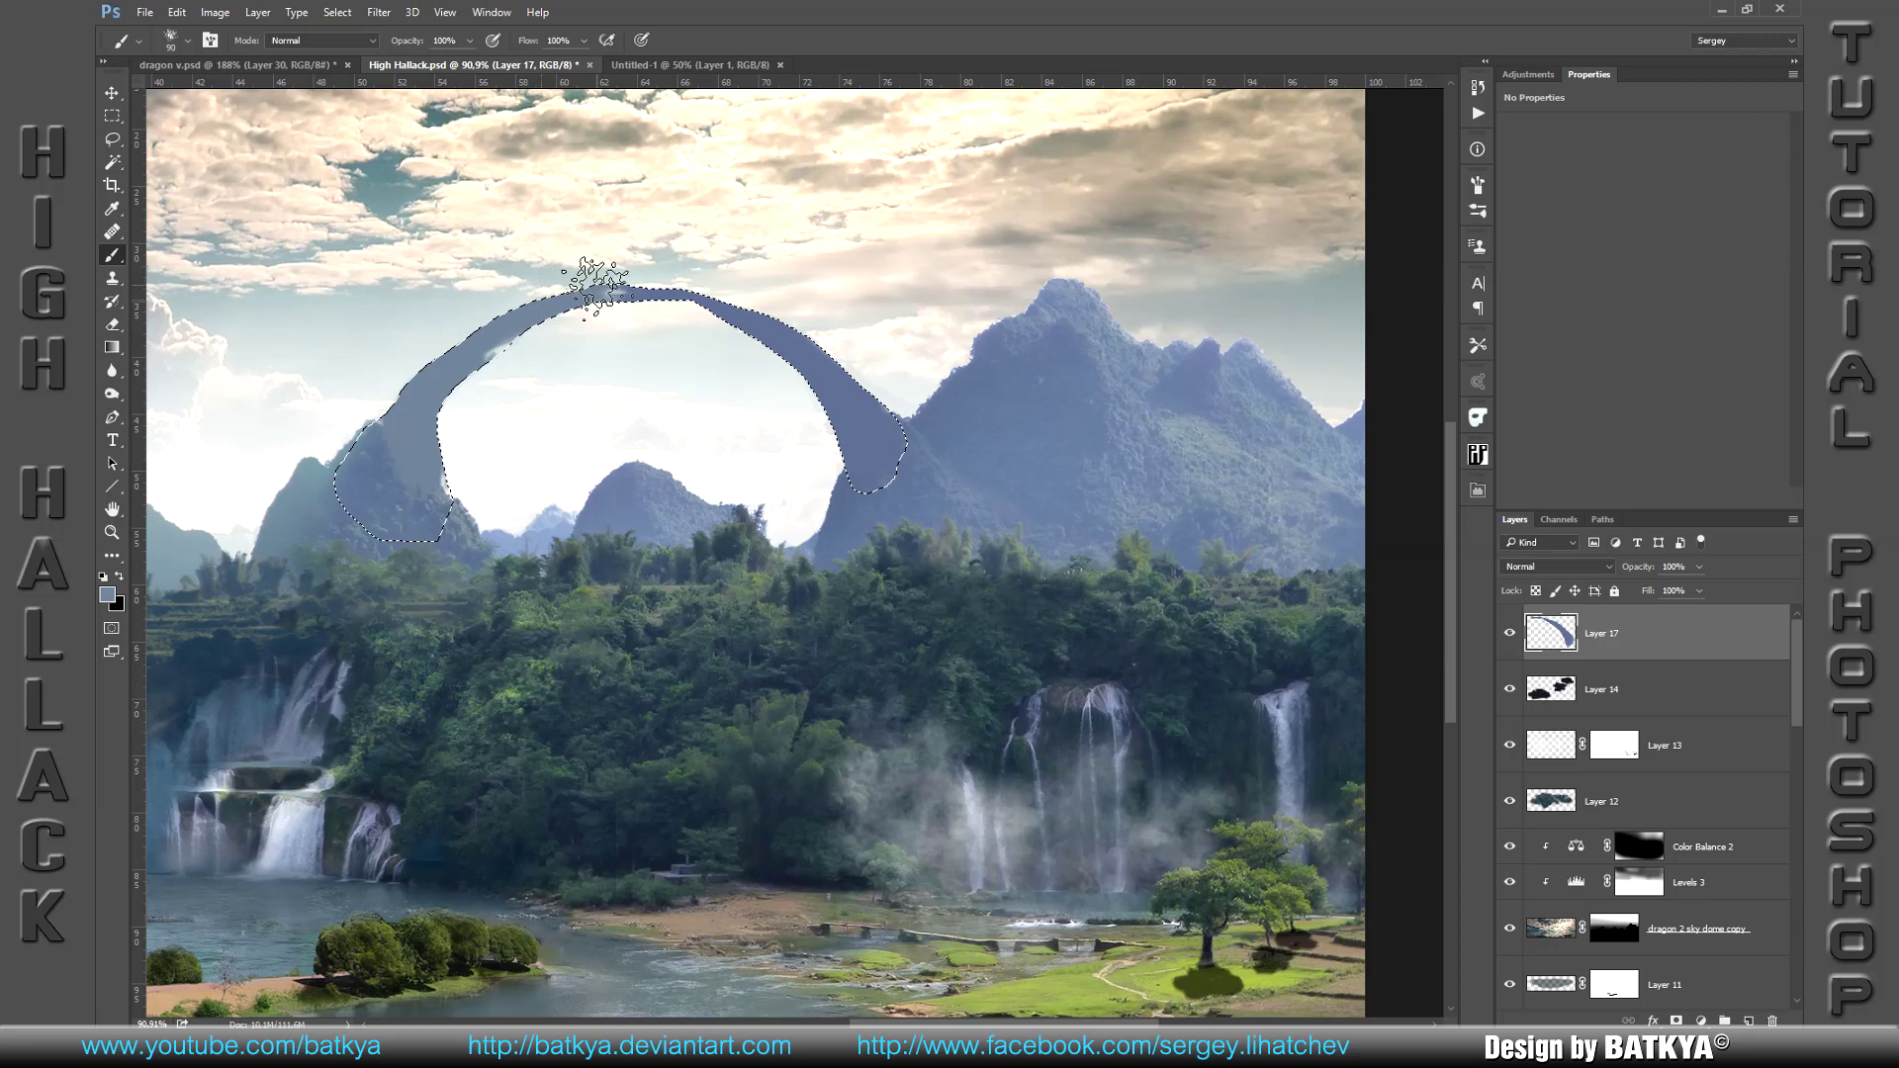
{"action": "left_click_drag", "start_coordinate": [489, 321], "coordinate": [608, 297]}
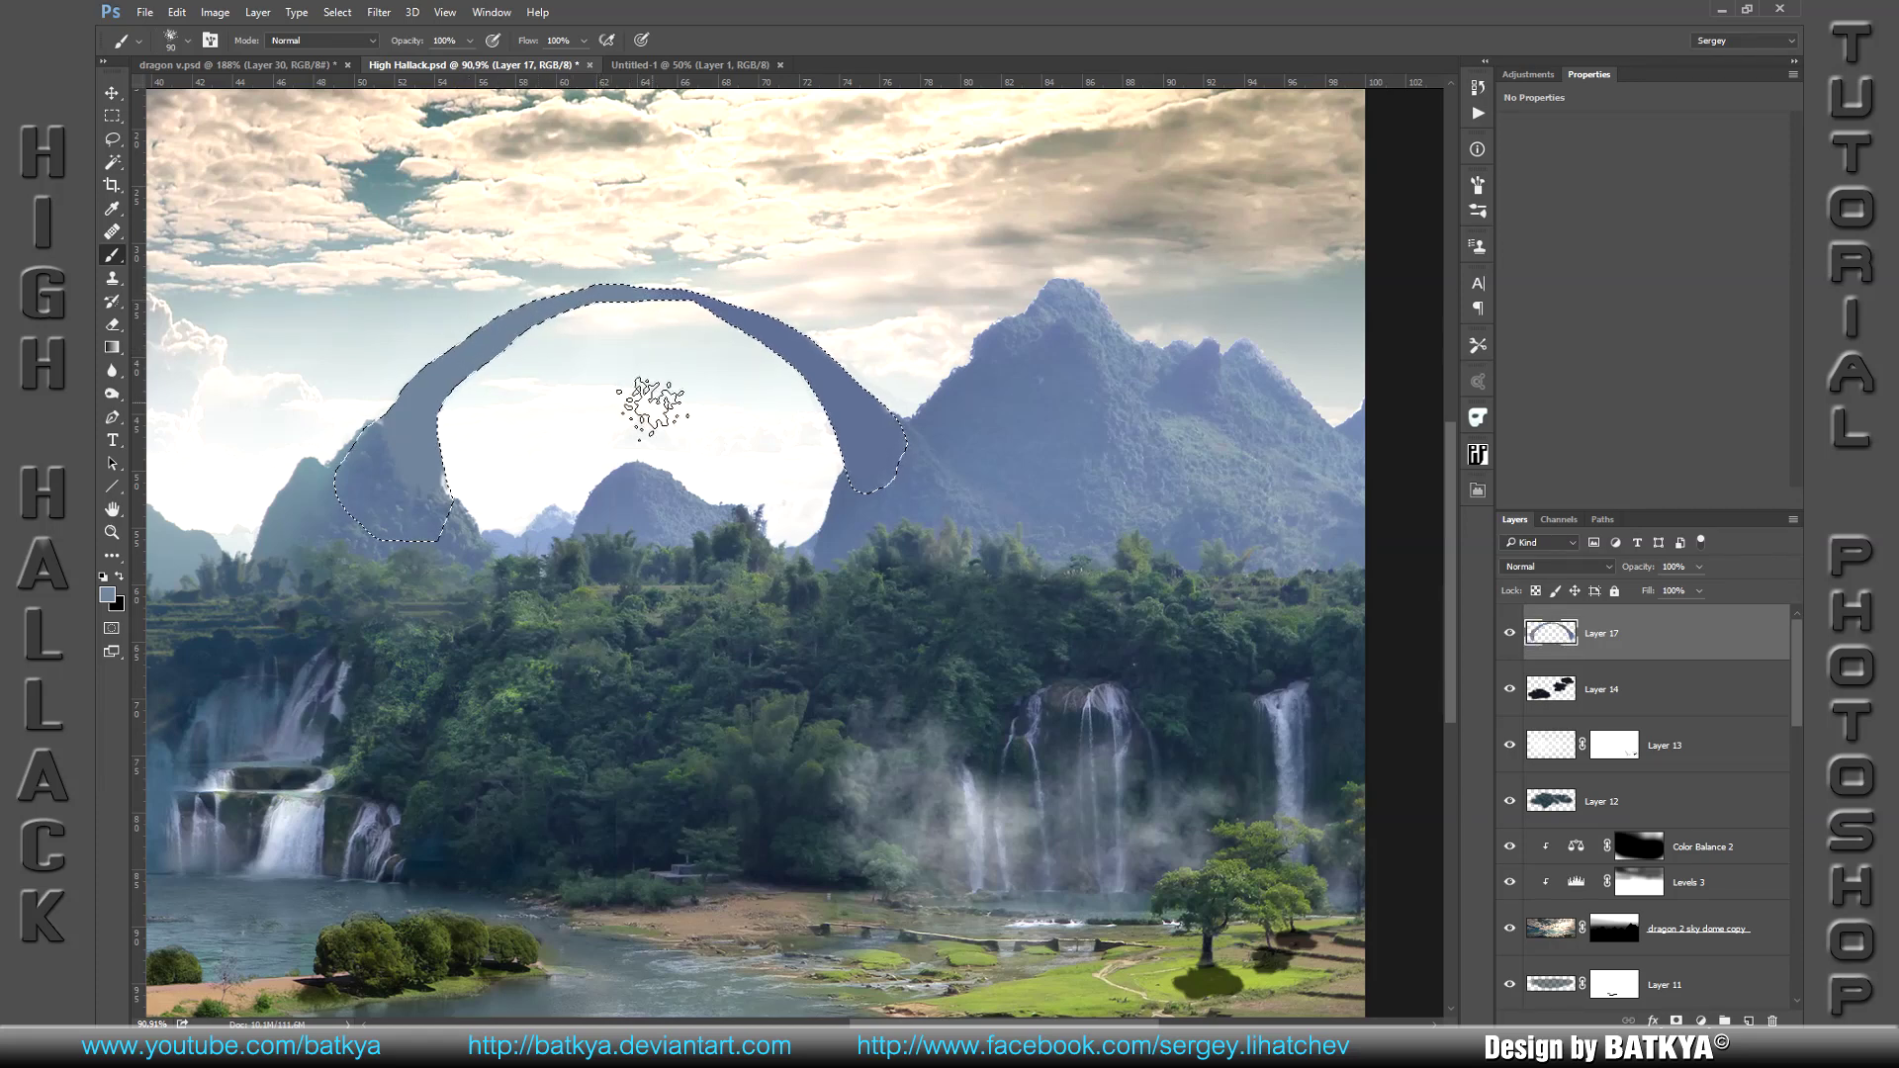
{"action": "key", "text": "ctrl+d"}
Step: Reselect and smooth the arch's upper edge, then add an empty layer above
{"action": "key", "text": "l"}
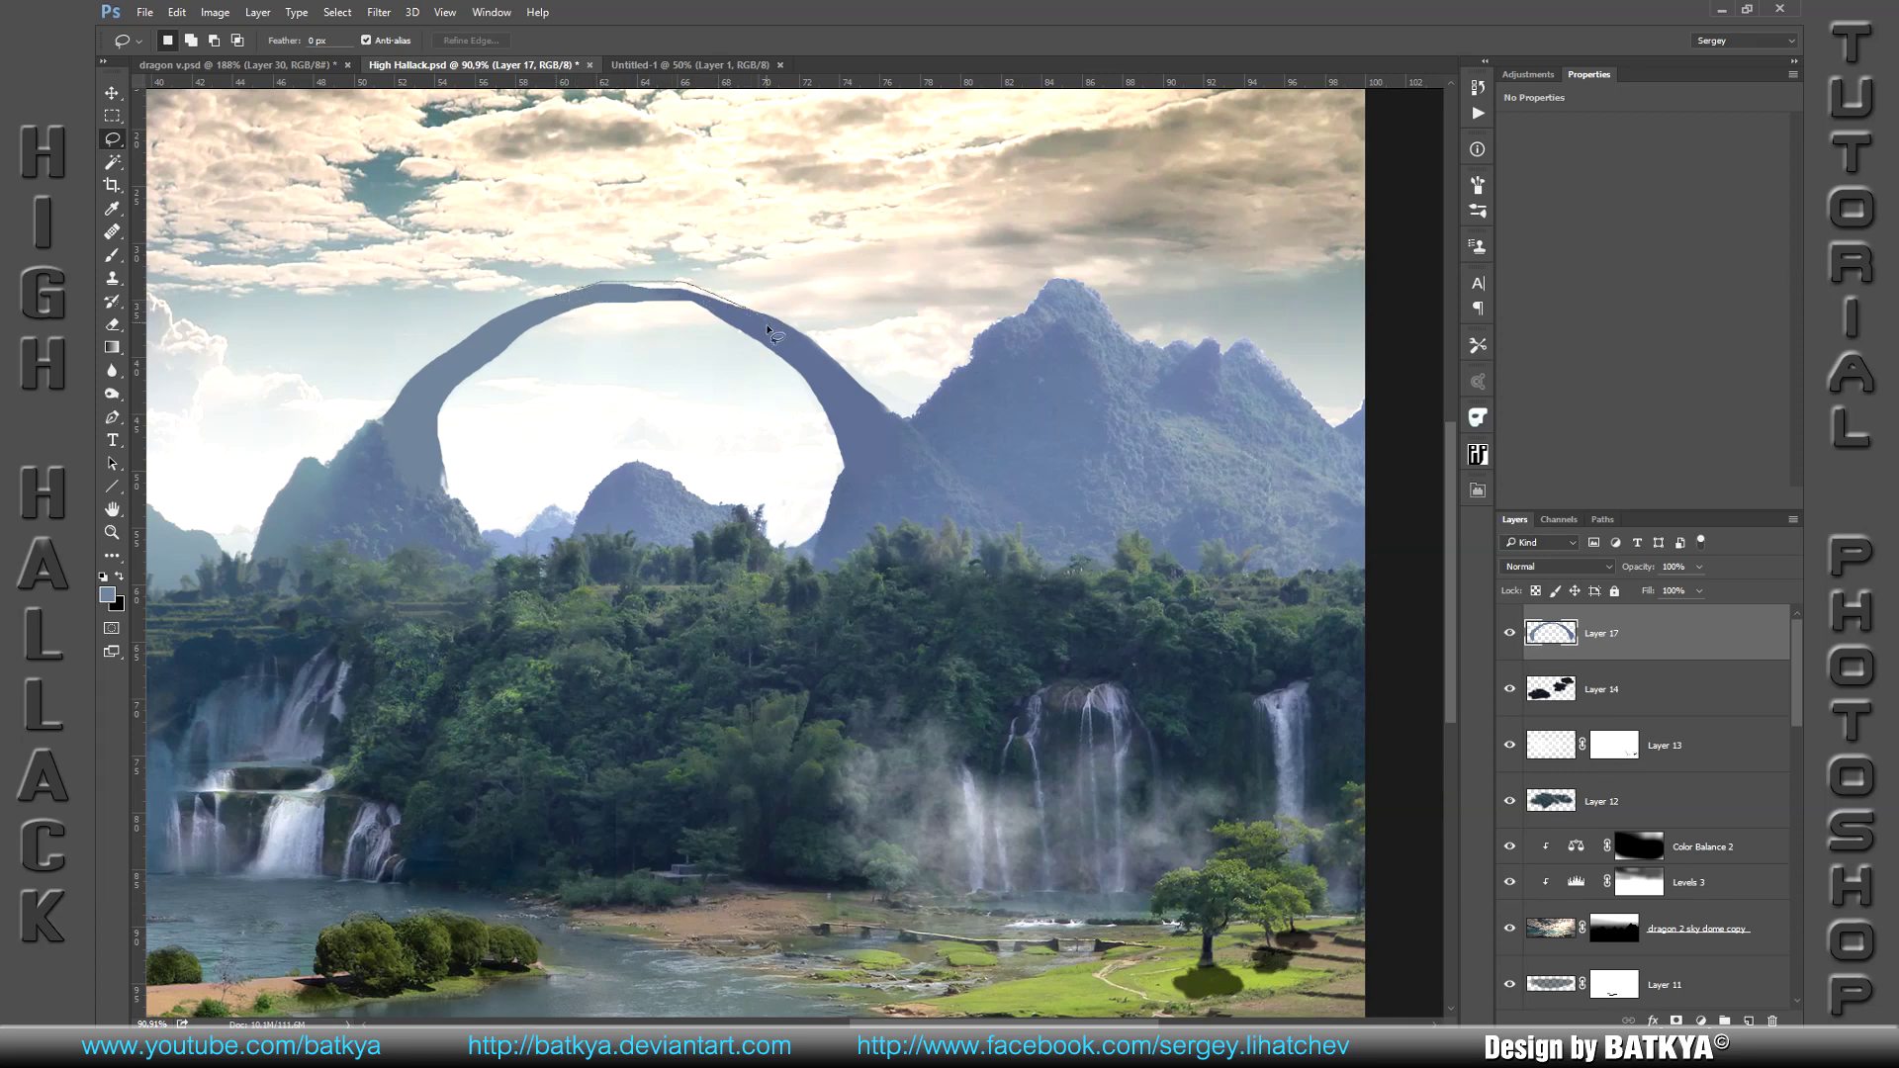
{"action": "mouse_move", "coordinate": [597, 304]}
{"action": "left_mouse_down"}
{"action": "mouse_move", "coordinate": [560, 296]}
{"action": "mouse_move", "coordinate": [721, 297]}
{"action": "mouse_move", "coordinate": [564, 296]}
{"action": "left_mouse_up"}
{"action": "key", "text": "b"}
{"action": "key", "text": "ctrl+d"}
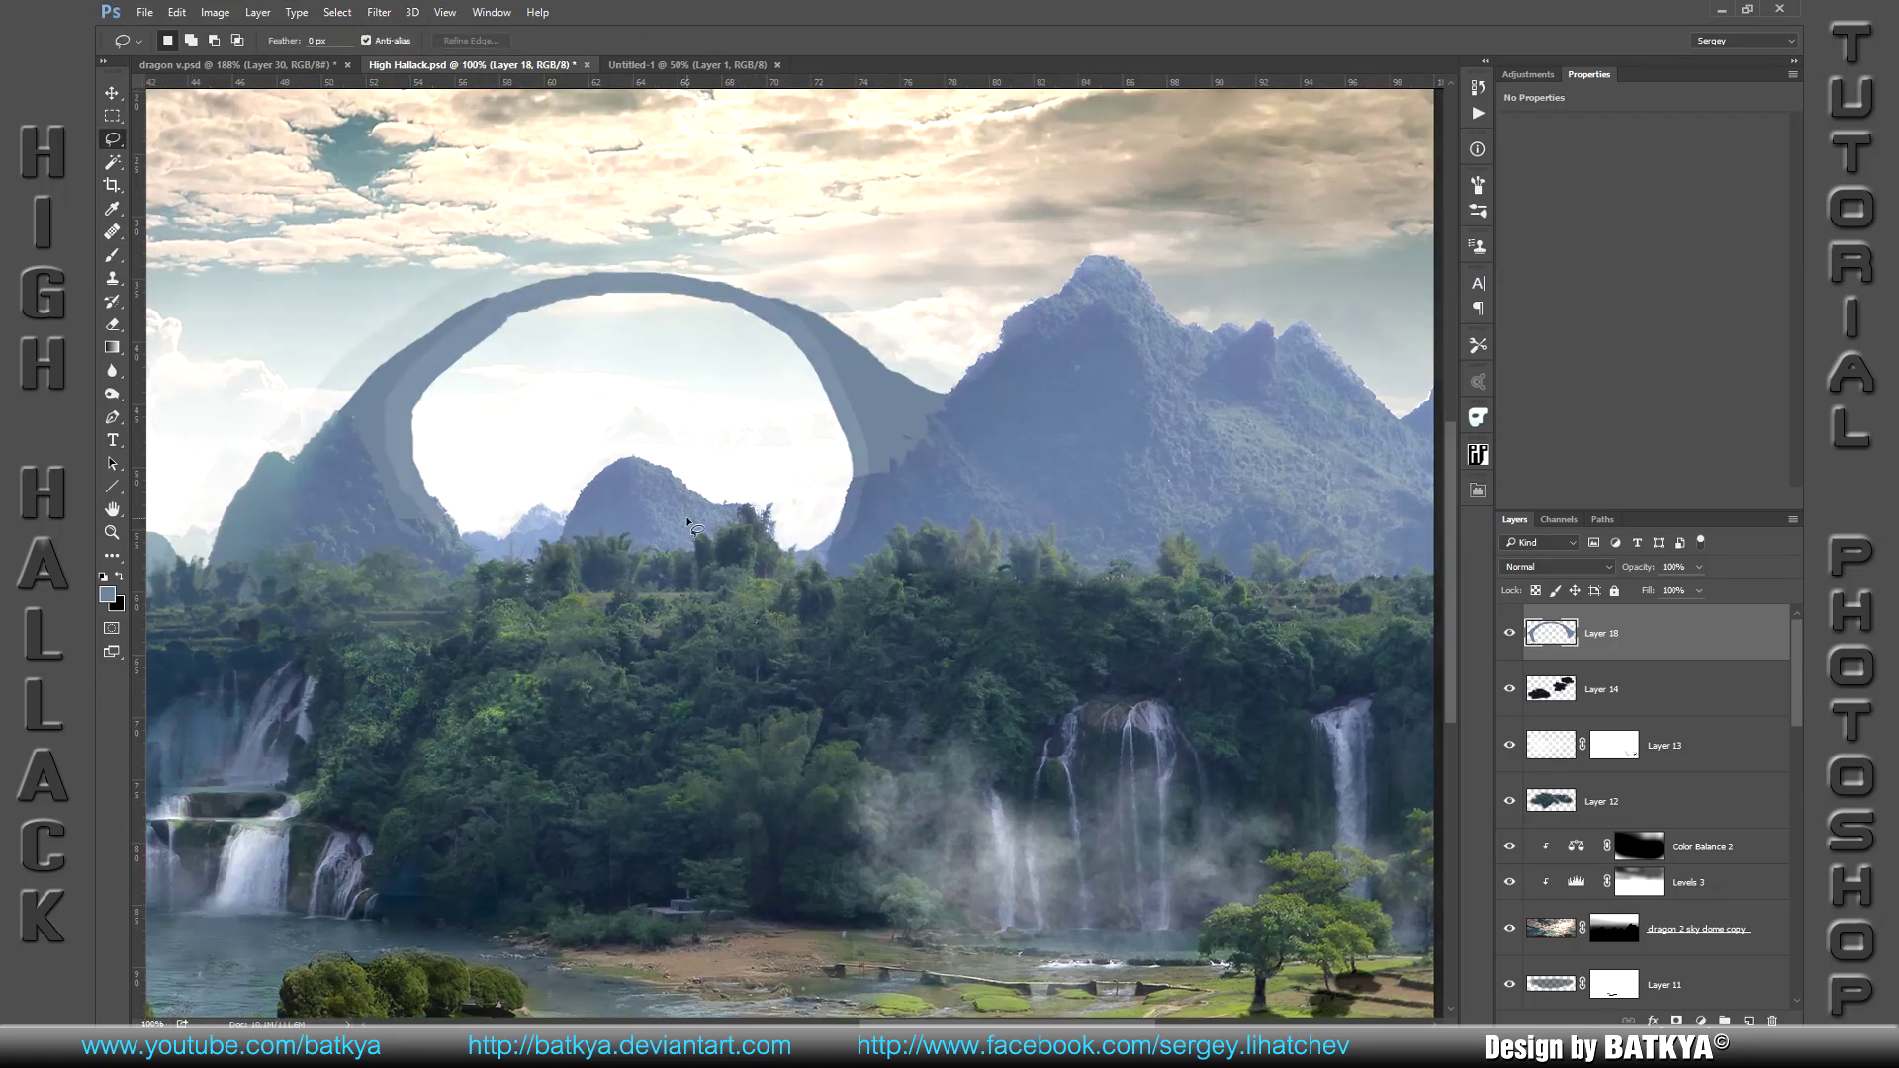
{"action": "scroll", "coordinate": [618, 322], "scroll_direction": "up", "scroll_amount": 5}
{"action": "key", "text": "l"}
{"action": "left_click", "coordinate": [1750, 1022]}
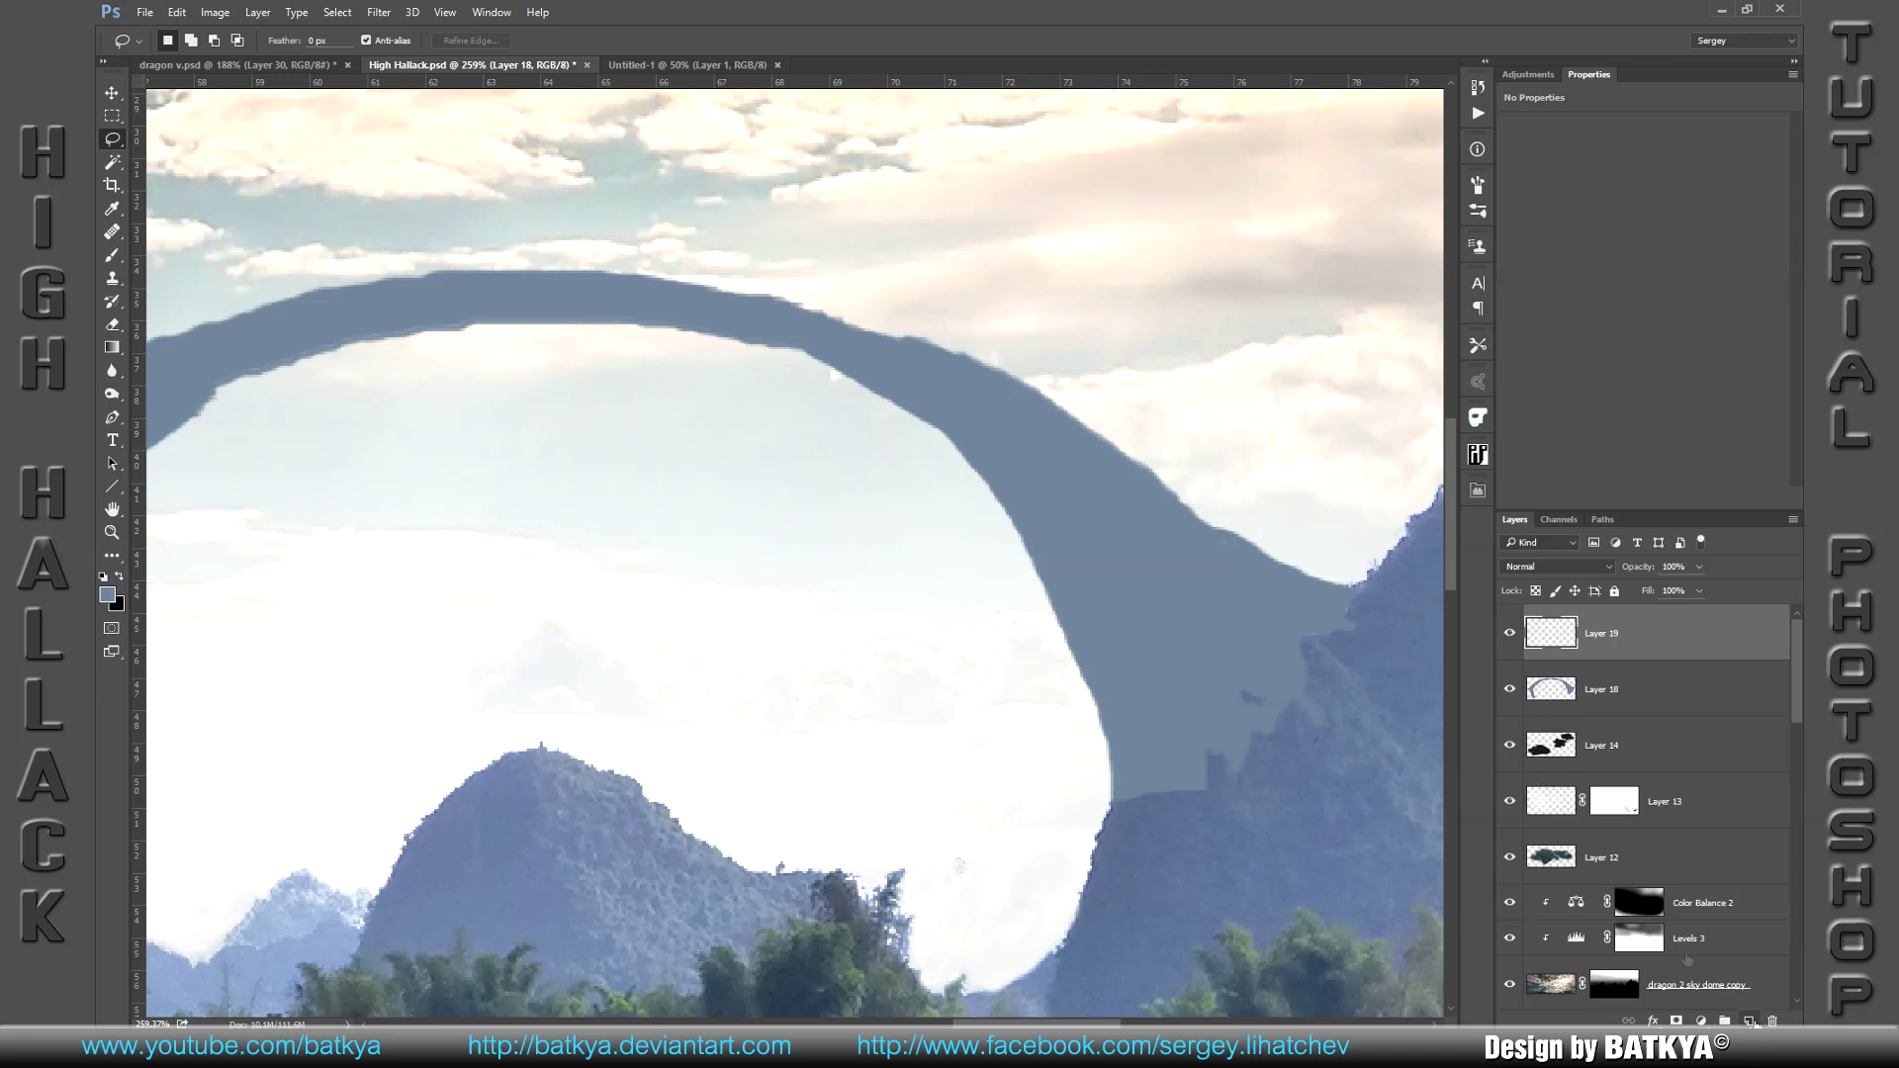
Step: Clip the new layer to the arch and clone mountain and tree texture over its neck
{"action": "left_click", "coordinate": [1553, 660], "text": "alt"}
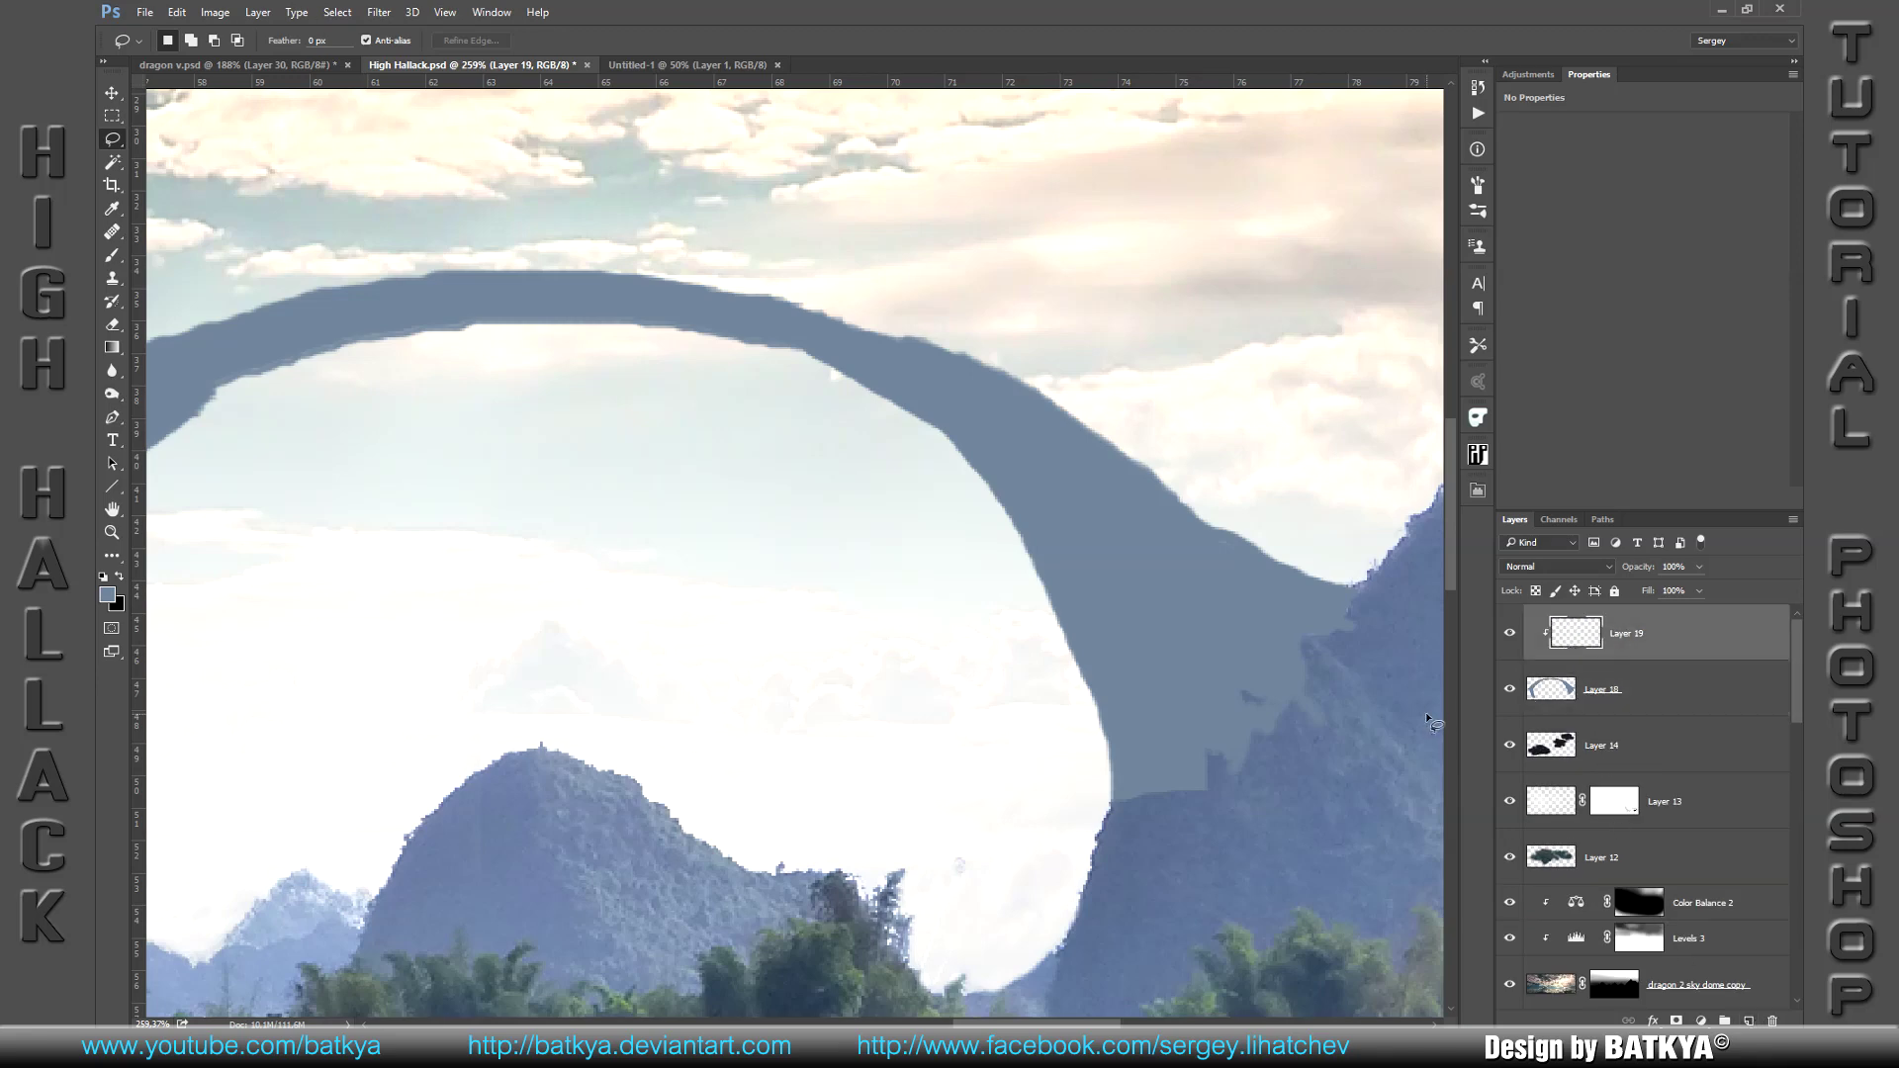
{"action": "key", "text": "s"}
{"action": "left_click_drag", "start_coordinate": [1156, 722], "coordinate": [991, 628]}
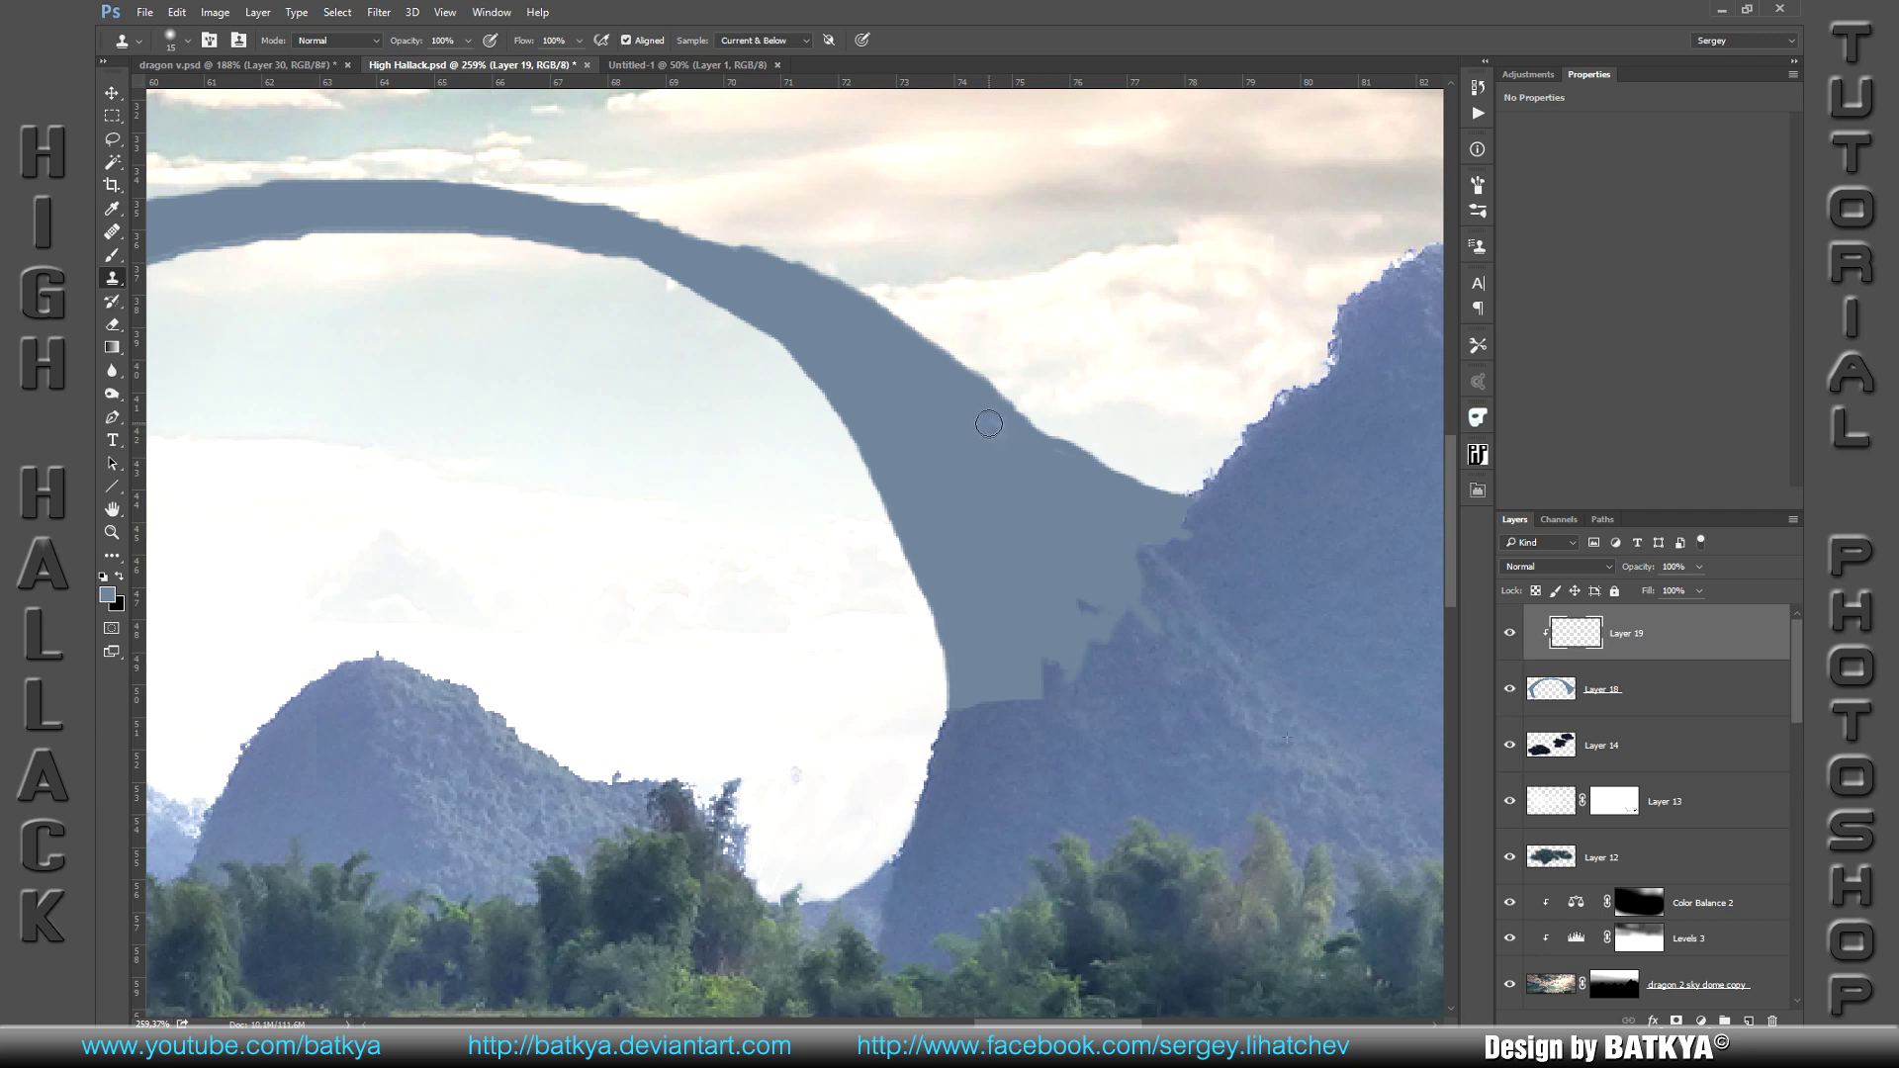
{"action": "left_click_drag", "start_coordinate": [989, 431], "coordinate": [1098, 502]}
{"action": "left_click_drag", "start_coordinate": [1023, 676], "coordinate": [959, 692]}
{"action": "mouse_move", "coordinate": [1048, 554]}
{"action": "left_mouse_down"}
{"action": "mouse_move", "coordinate": [1029, 639]}
{"action": "mouse_move", "coordinate": [964, 604]}
{"action": "mouse_move", "coordinate": [1048, 681]}
{"action": "left_mouse_up"}
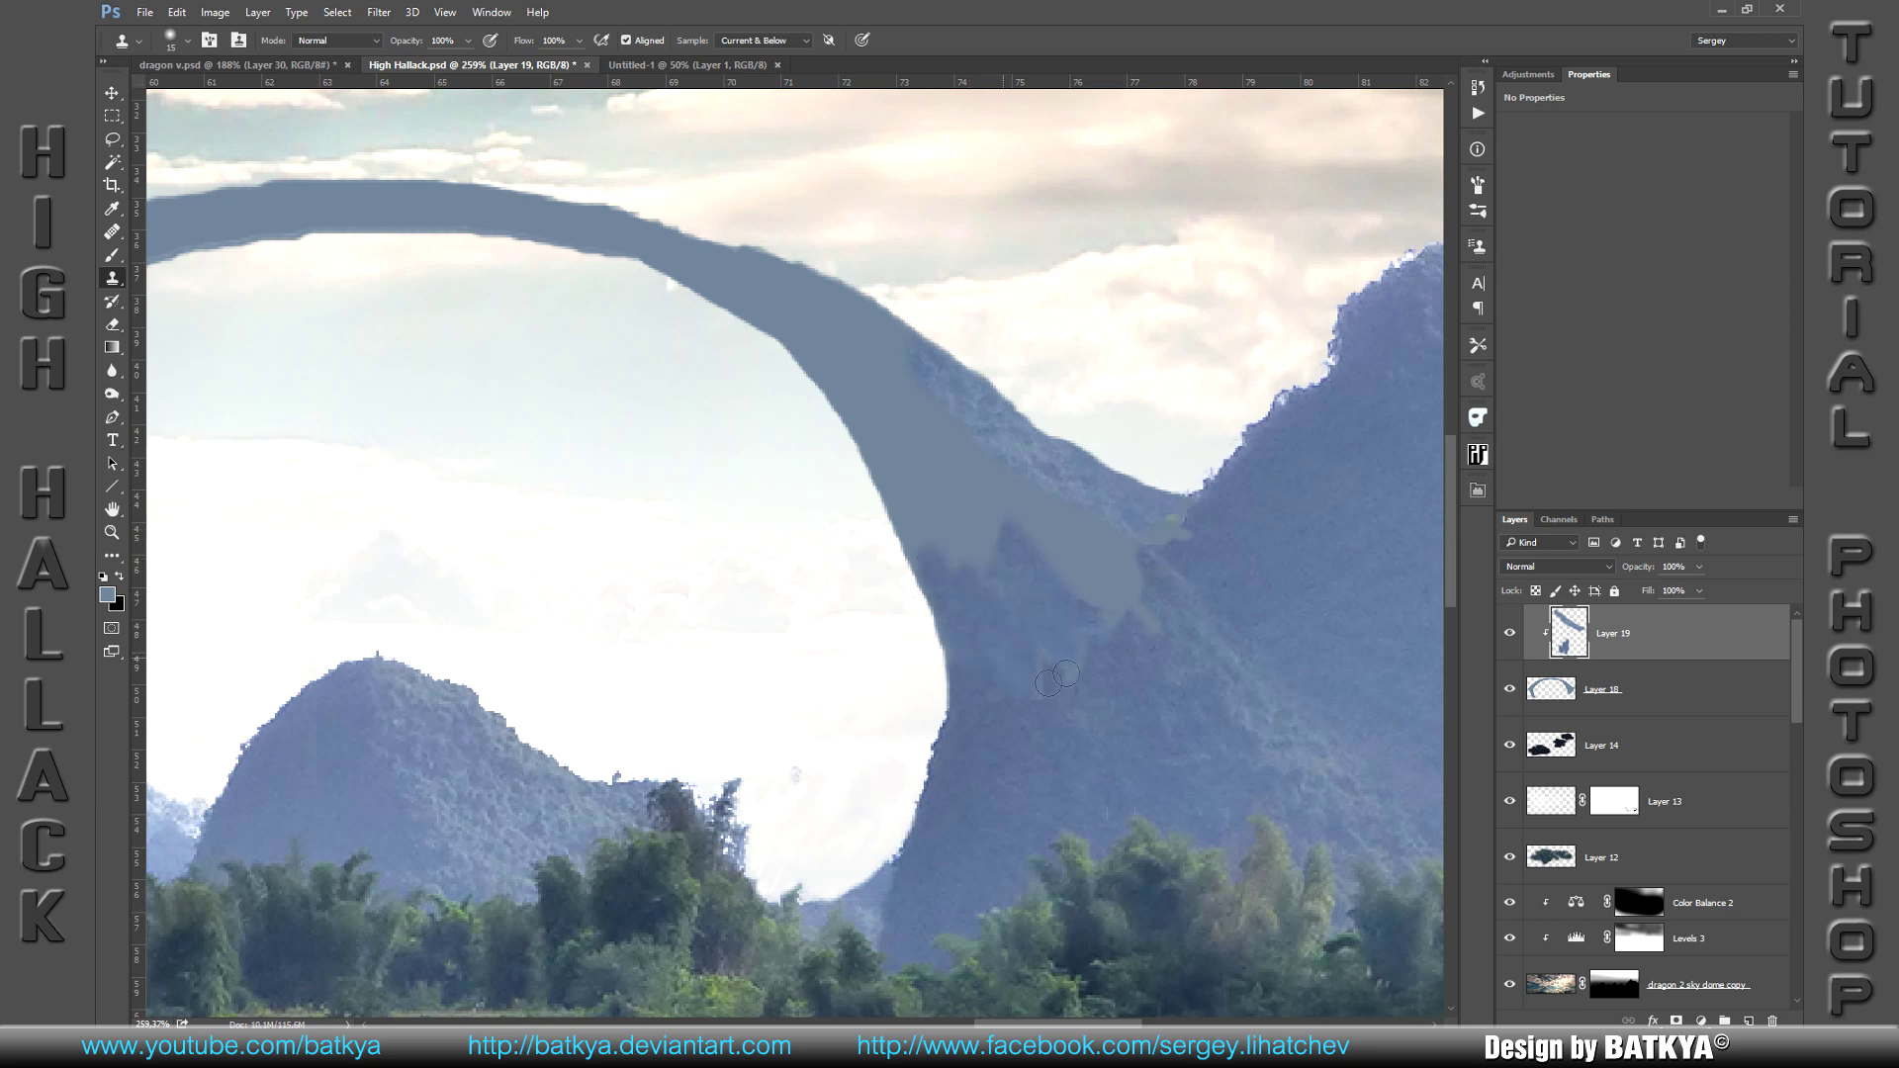
{"action": "left_click_drag", "start_coordinate": [1073, 506], "coordinate": [1105, 576]}
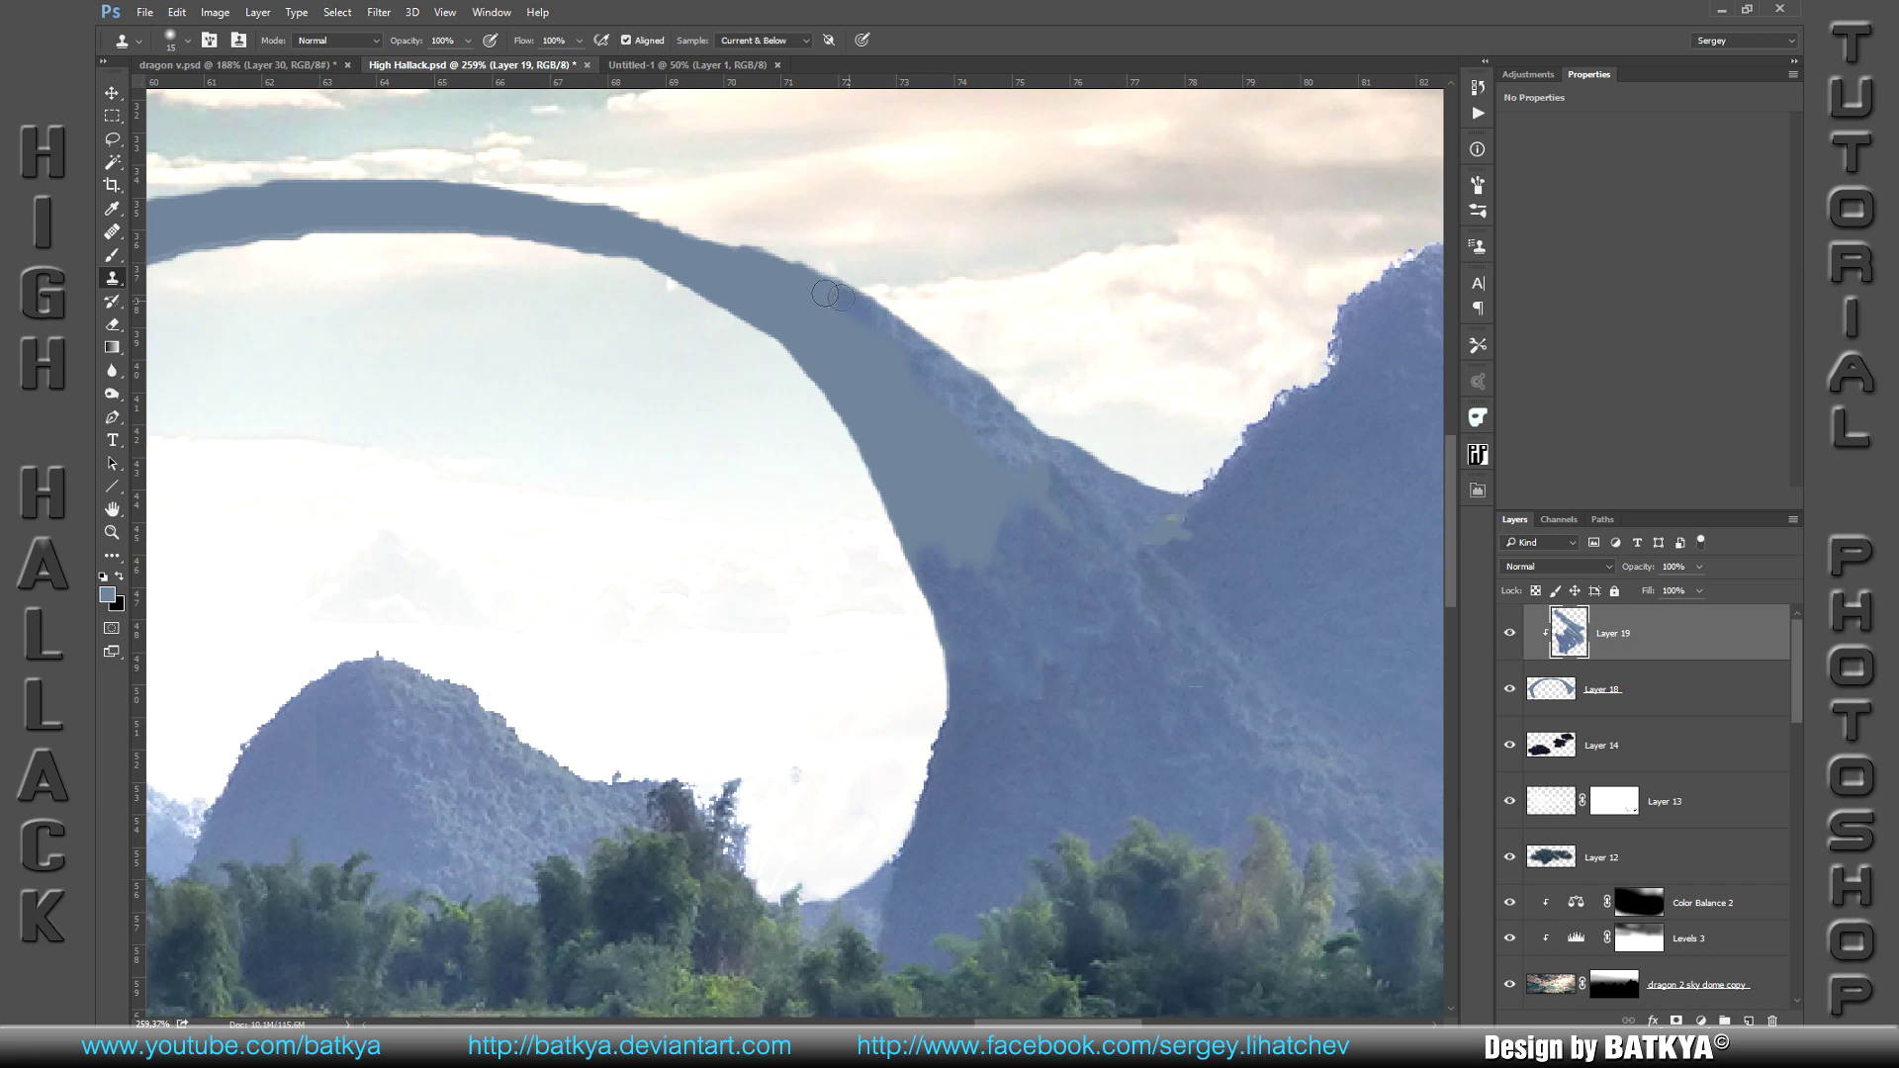
{"action": "left_click_drag", "start_coordinate": [1097, 489], "coordinate": [1148, 531]}
Step: With a scattered 27 px clone brush, cover the pale grey and green patches on the arch neck
{"action": "left_click", "coordinate": [1241, 568], "text": "alt"}
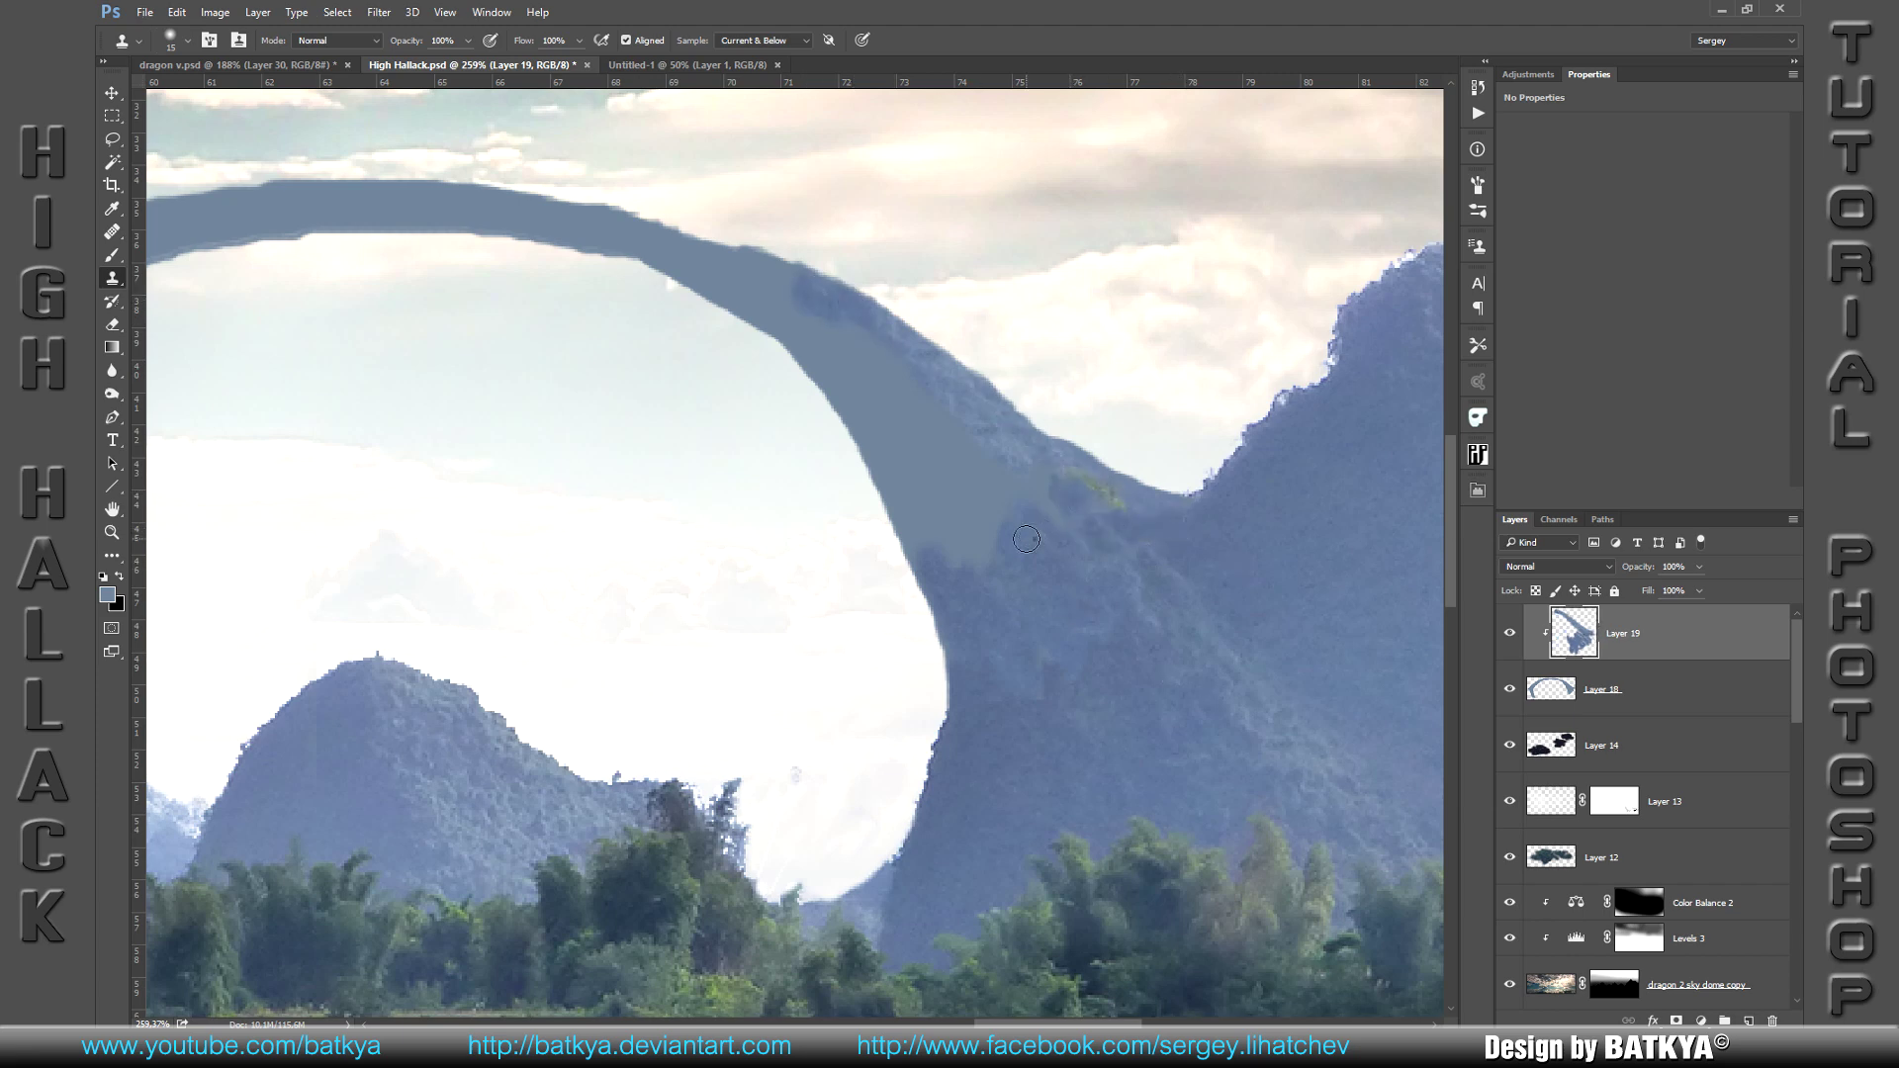
{"action": "right_click", "coordinate": [1026, 539]}
{"action": "double_click", "coordinate": [1177, 801]}
{"action": "mouse_move", "coordinate": [922, 475]}
{"action": "left_mouse_down"}
{"action": "mouse_move", "coordinate": [932, 534]}
{"action": "mouse_move", "coordinate": [834, 337]}
{"action": "mouse_move", "coordinate": [778, 313]}
{"action": "mouse_move", "coordinate": [887, 428]}
{"action": "left_mouse_up"}
{"action": "left_click", "coordinate": [1071, 704], "text": "alt"}
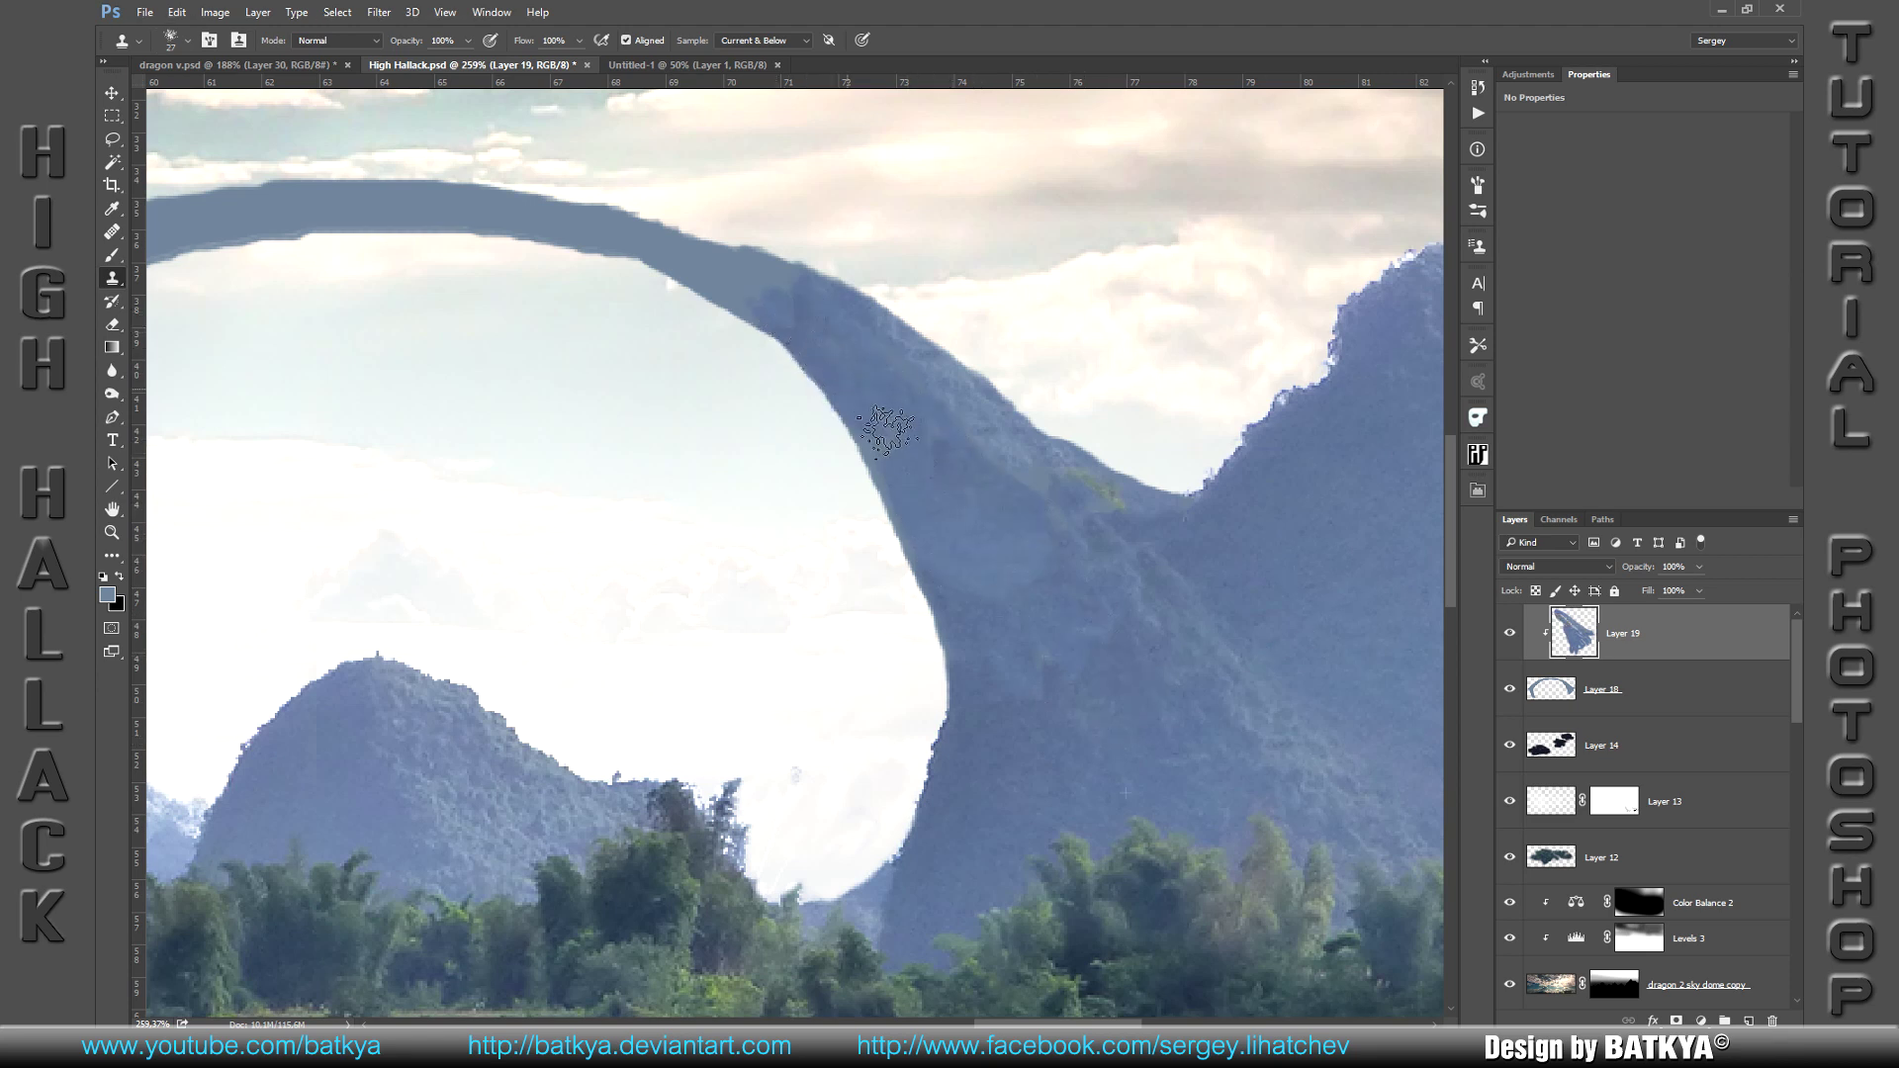
{"action": "left_click_drag", "start_coordinate": [1137, 494], "coordinate": [1004, 410]}
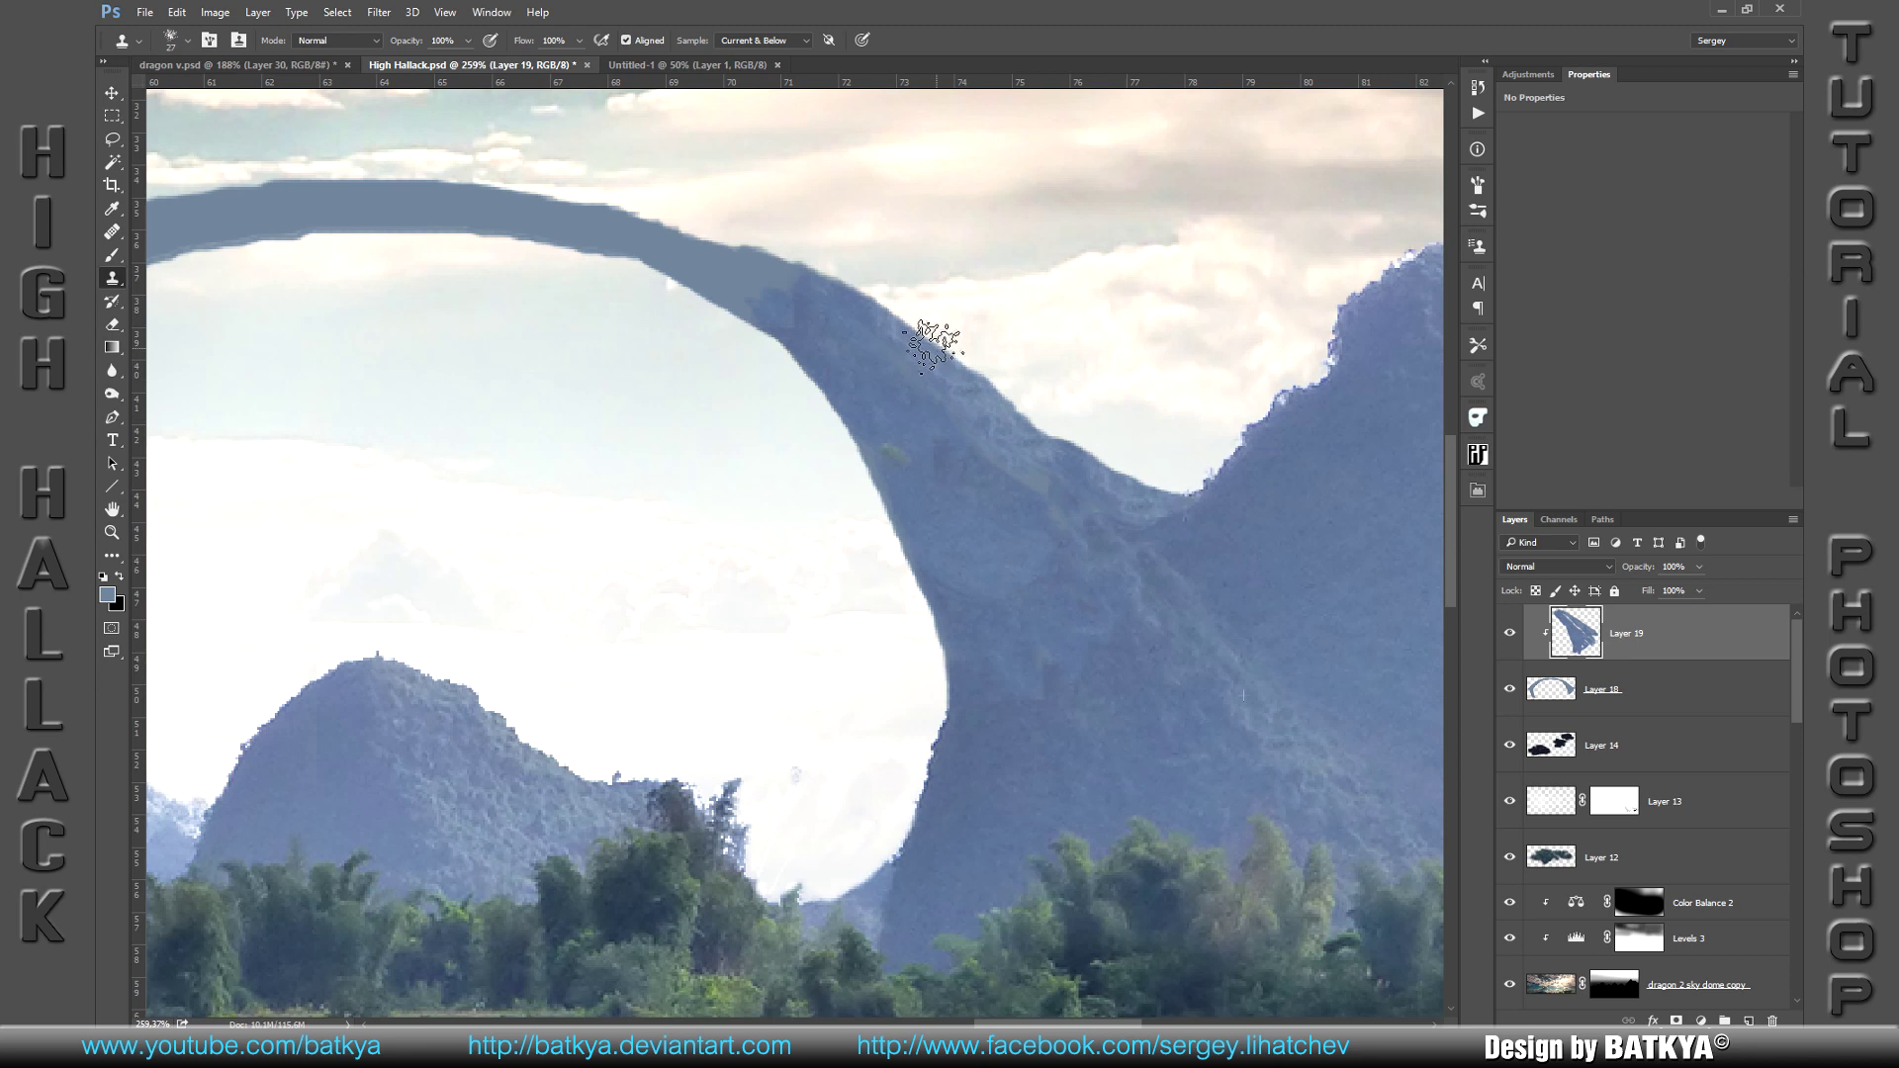
Step: Clone left-peak rock along the arch's top edge and underside, removing the light spot
{"action": "left_click", "coordinate": [495, 799], "text": "alt"}
{"action": "left_click_drag", "start_coordinate": [539, 193], "coordinate": [699, 221]}
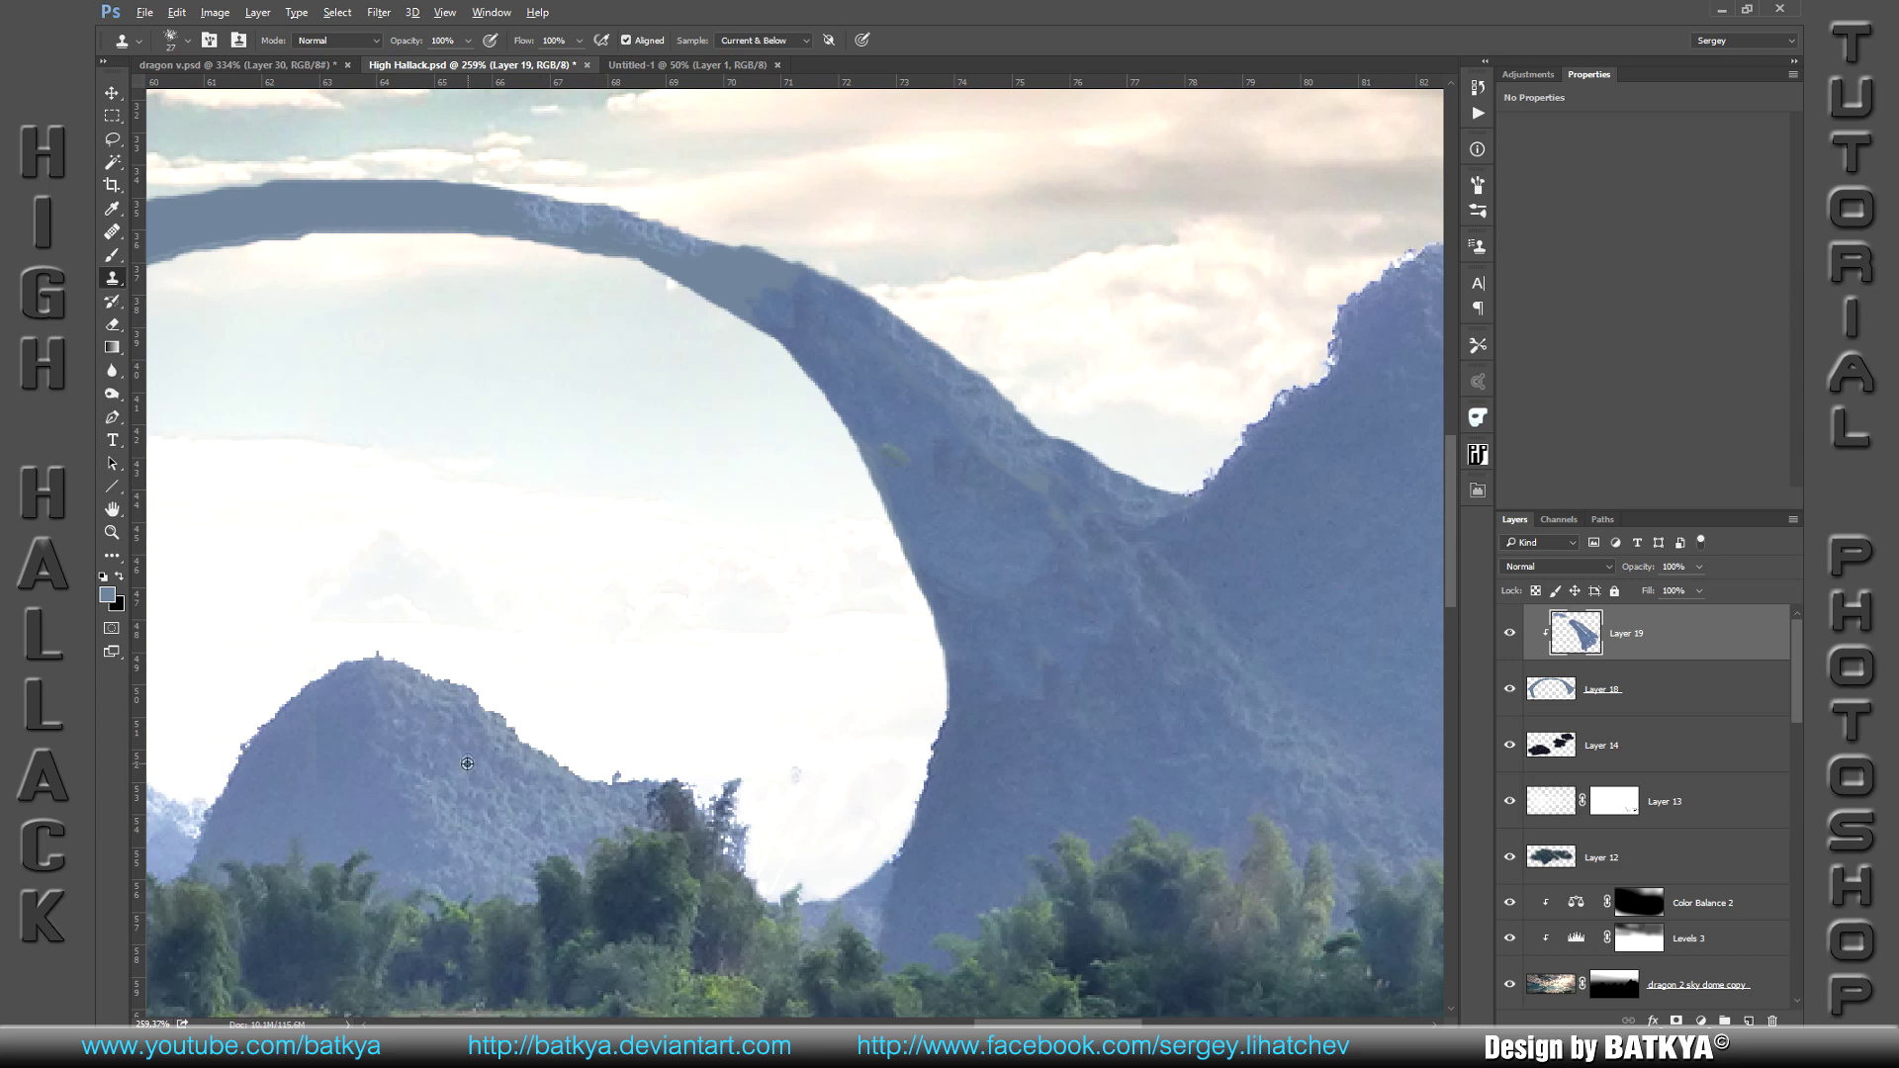
{"action": "left_click_drag", "start_coordinate": [644, 288], "coordinate": [742, 232]}
{"action": "left_click_drag", "start_coordinate": [485, 804], "coordinate": [664, 773]}
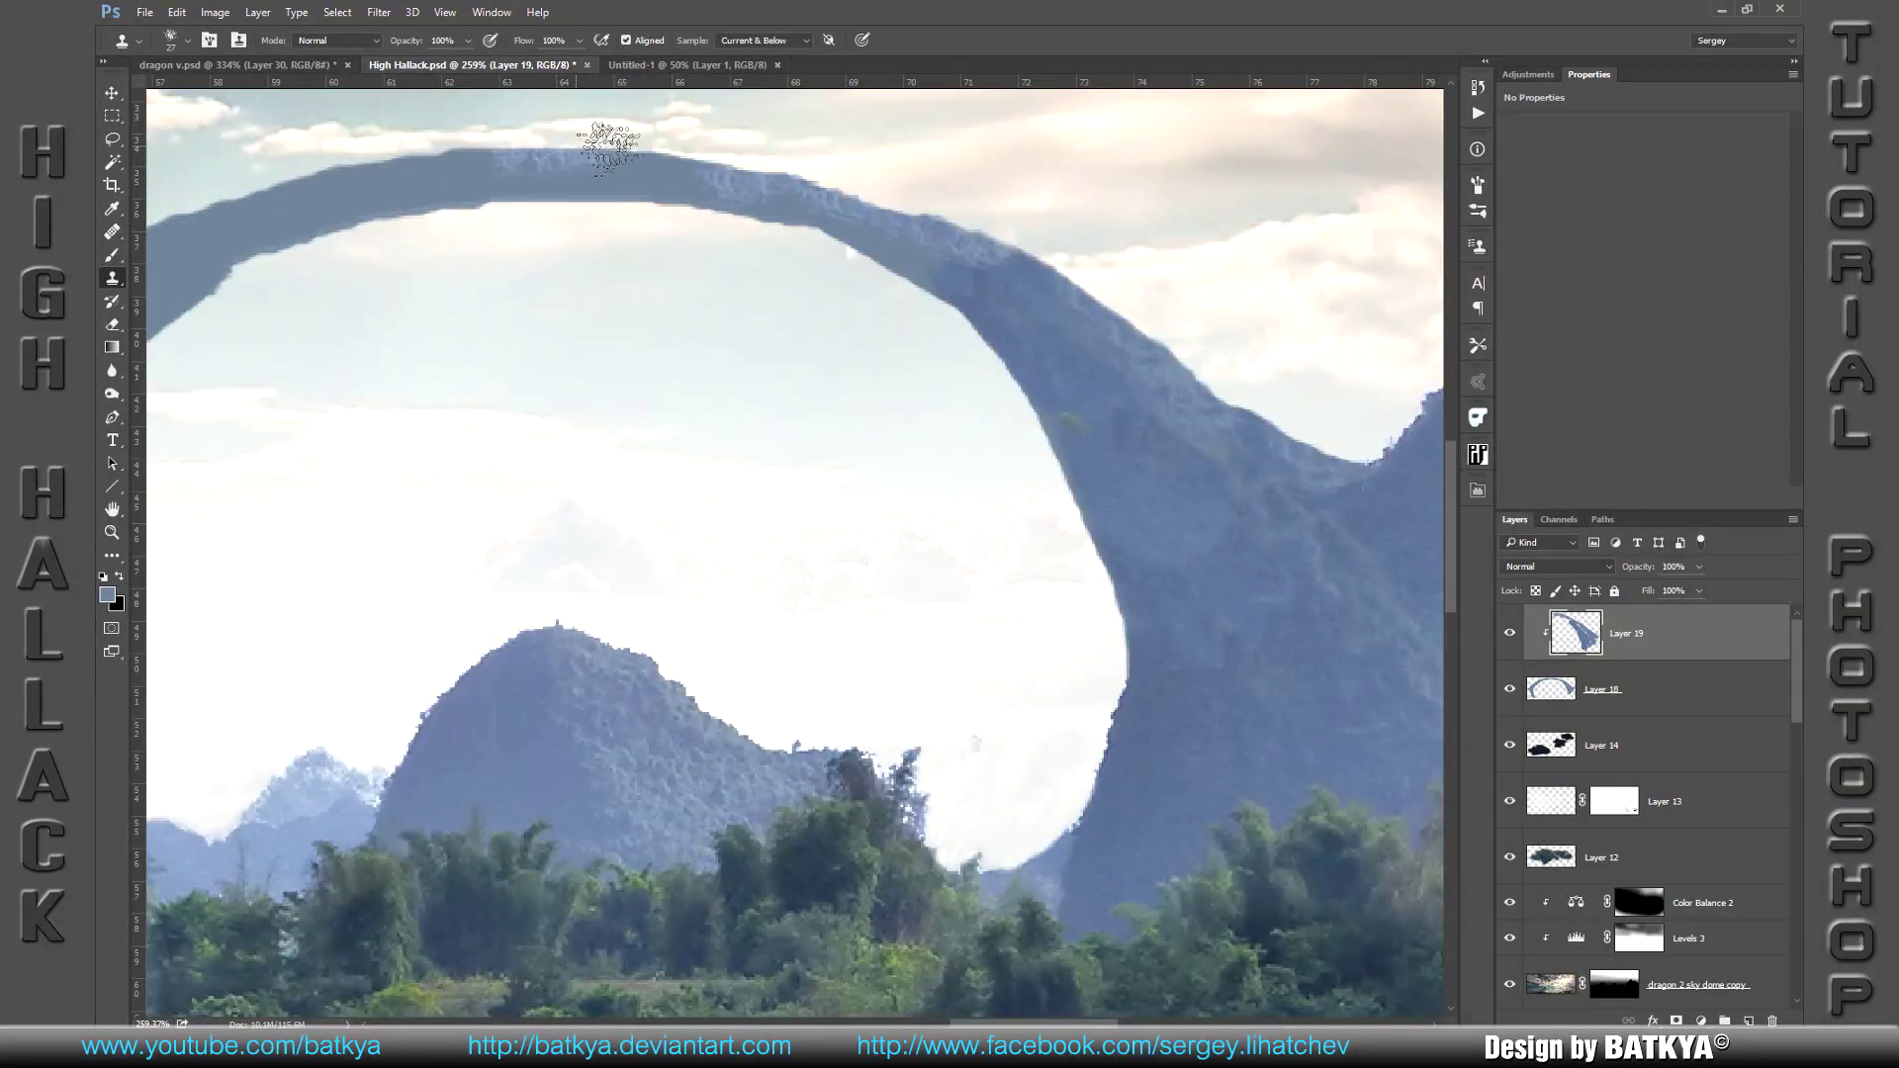
{"action": "left_click_drag", "start_coordinate": [627, 139], "coordinate": [695, 158]}
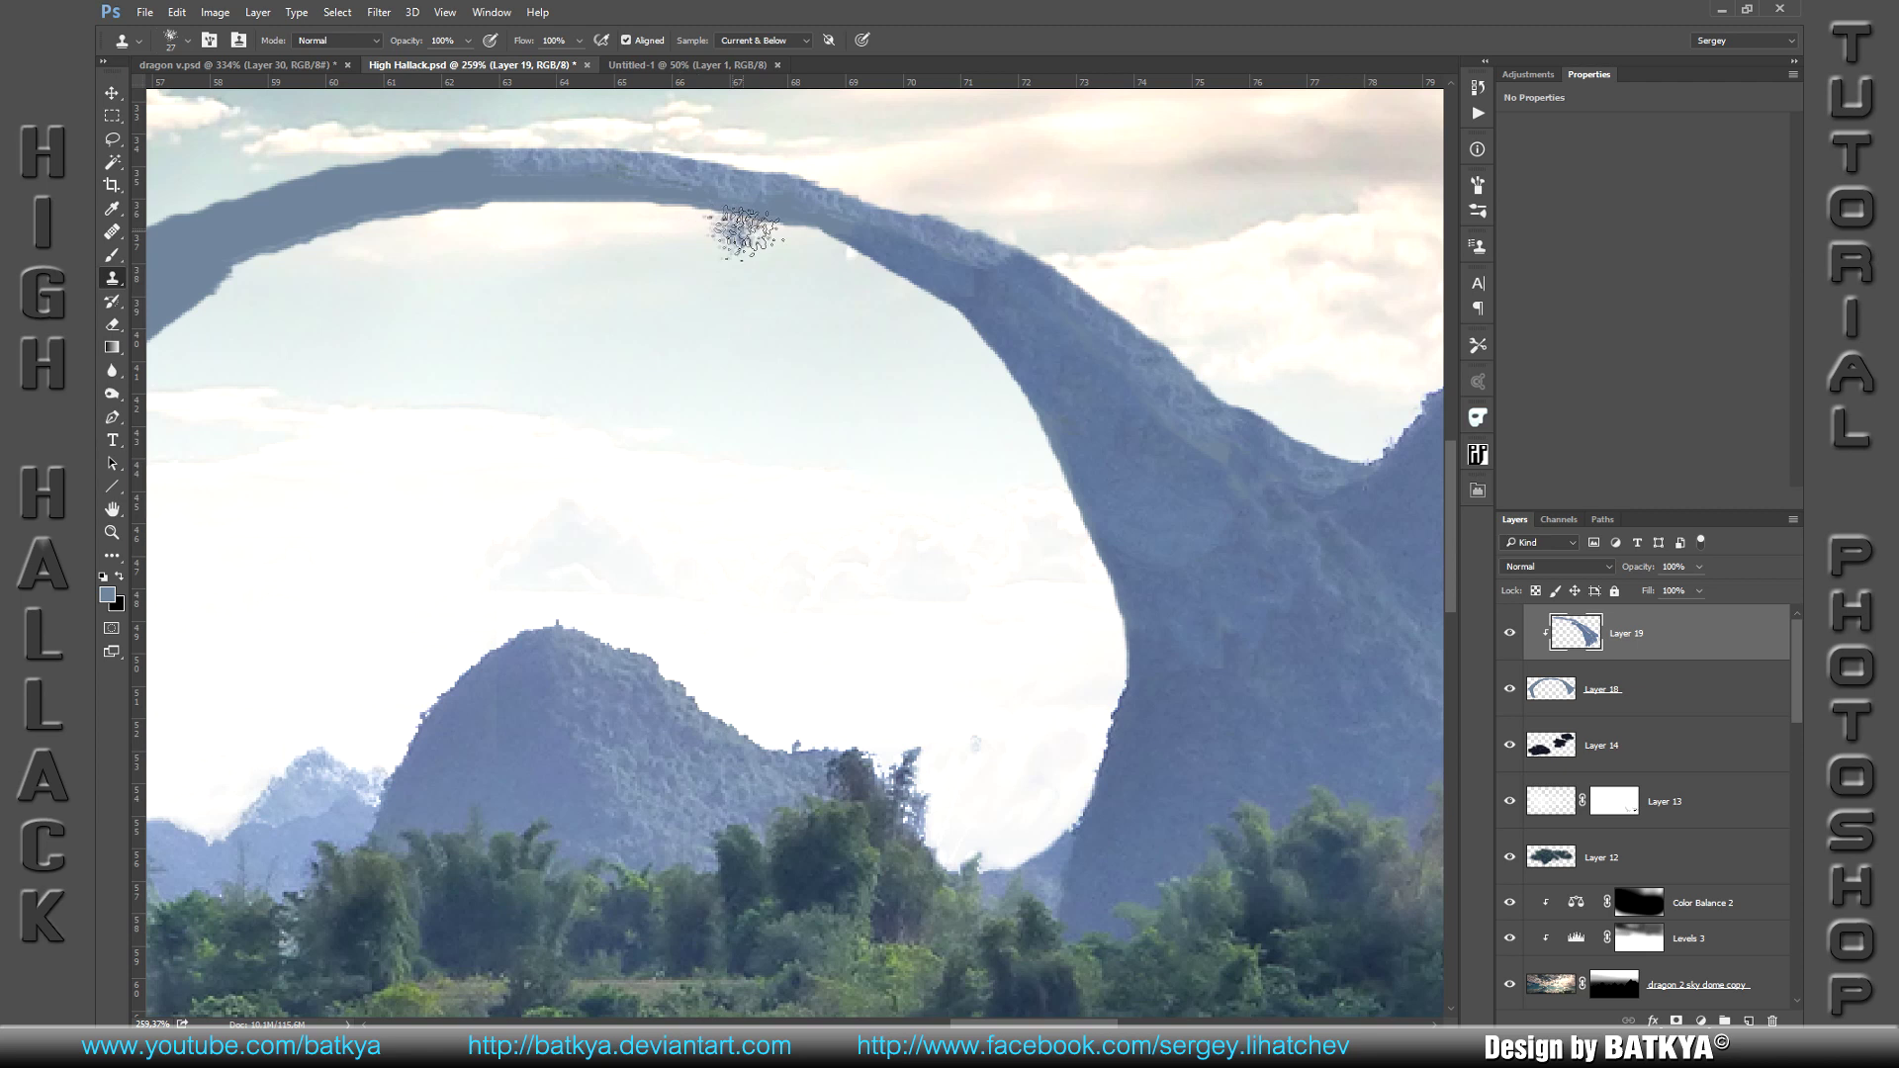
{"action": "mouse_move", "coordinate": [678, 204]}
{"action": "left_mouse_down"}
{"action": "mouse_move", "coordinate": [841, 241]}
{"action": "mouse_move", "coordinate": [756, 210]}
{"action": "left_mouse_up"}
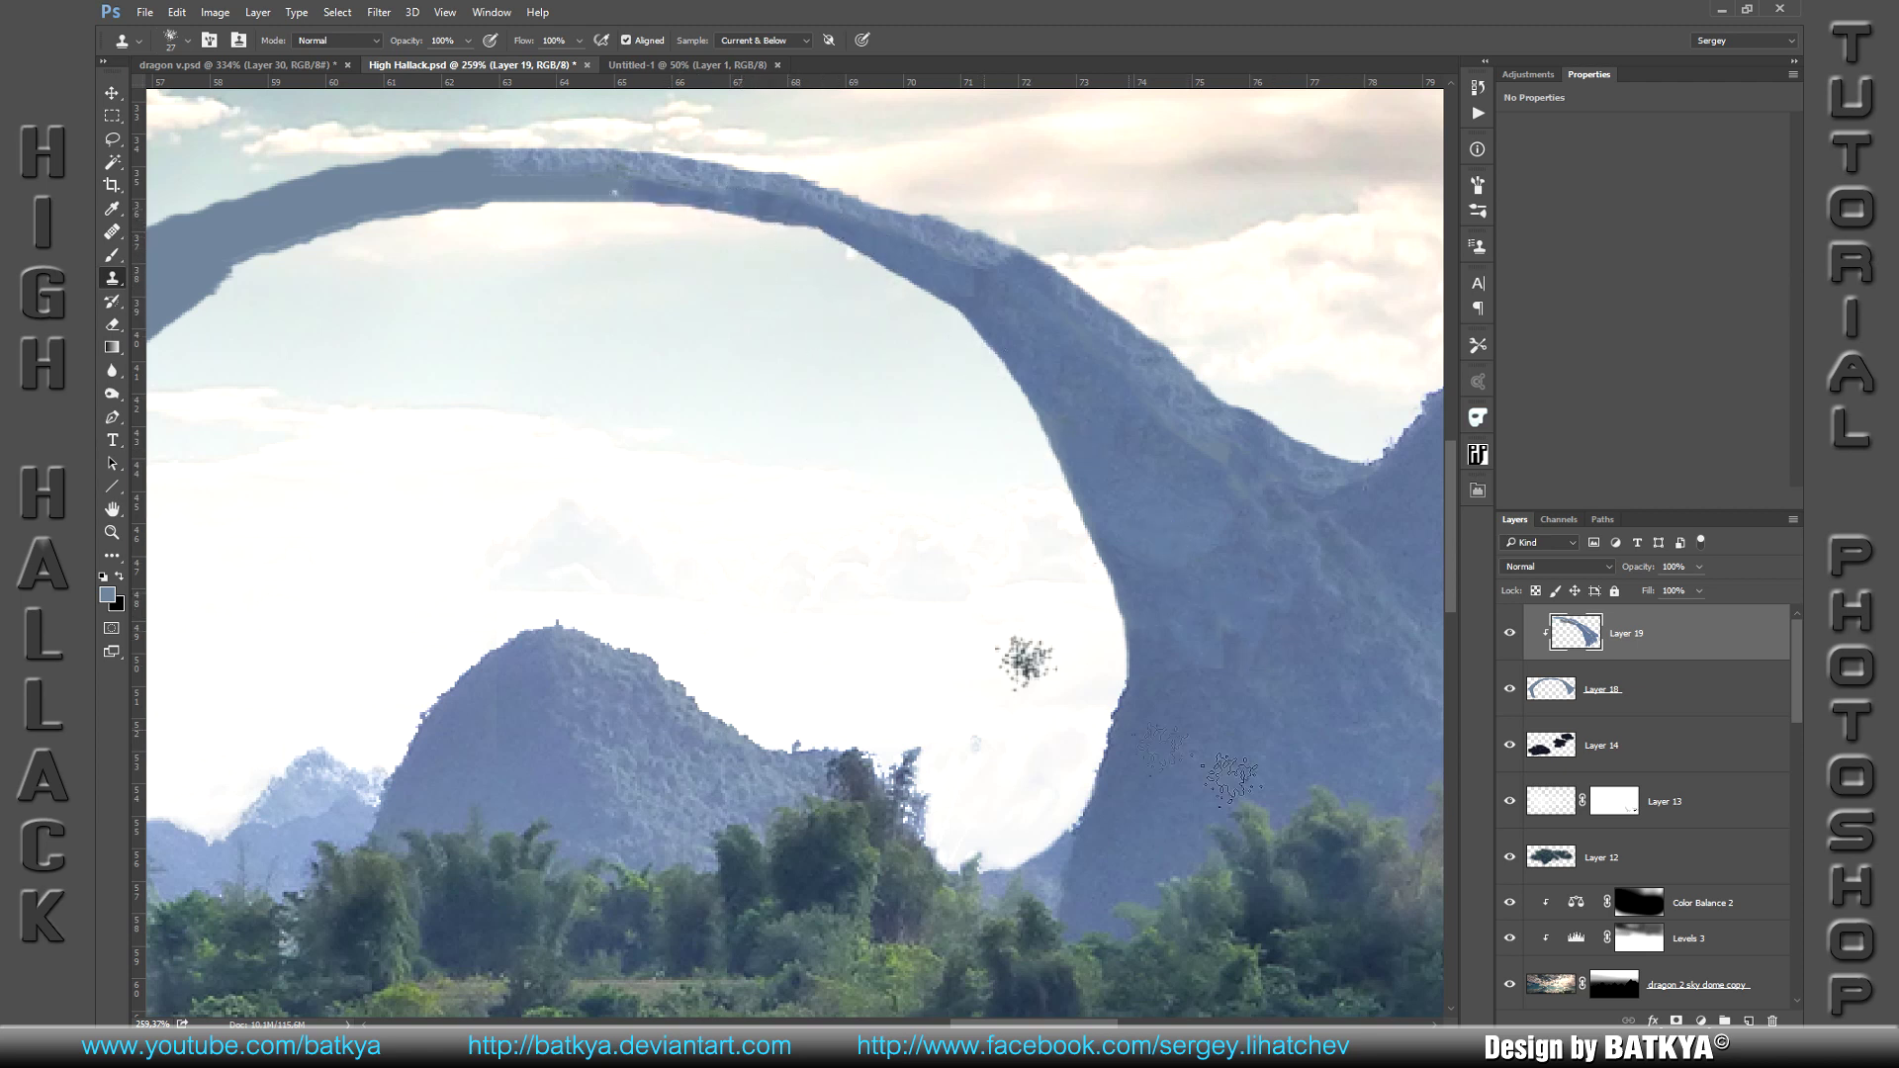
{"action": "left_click_drag", "start_coordinate": [581, 209], "coordinate": [786, 232]}
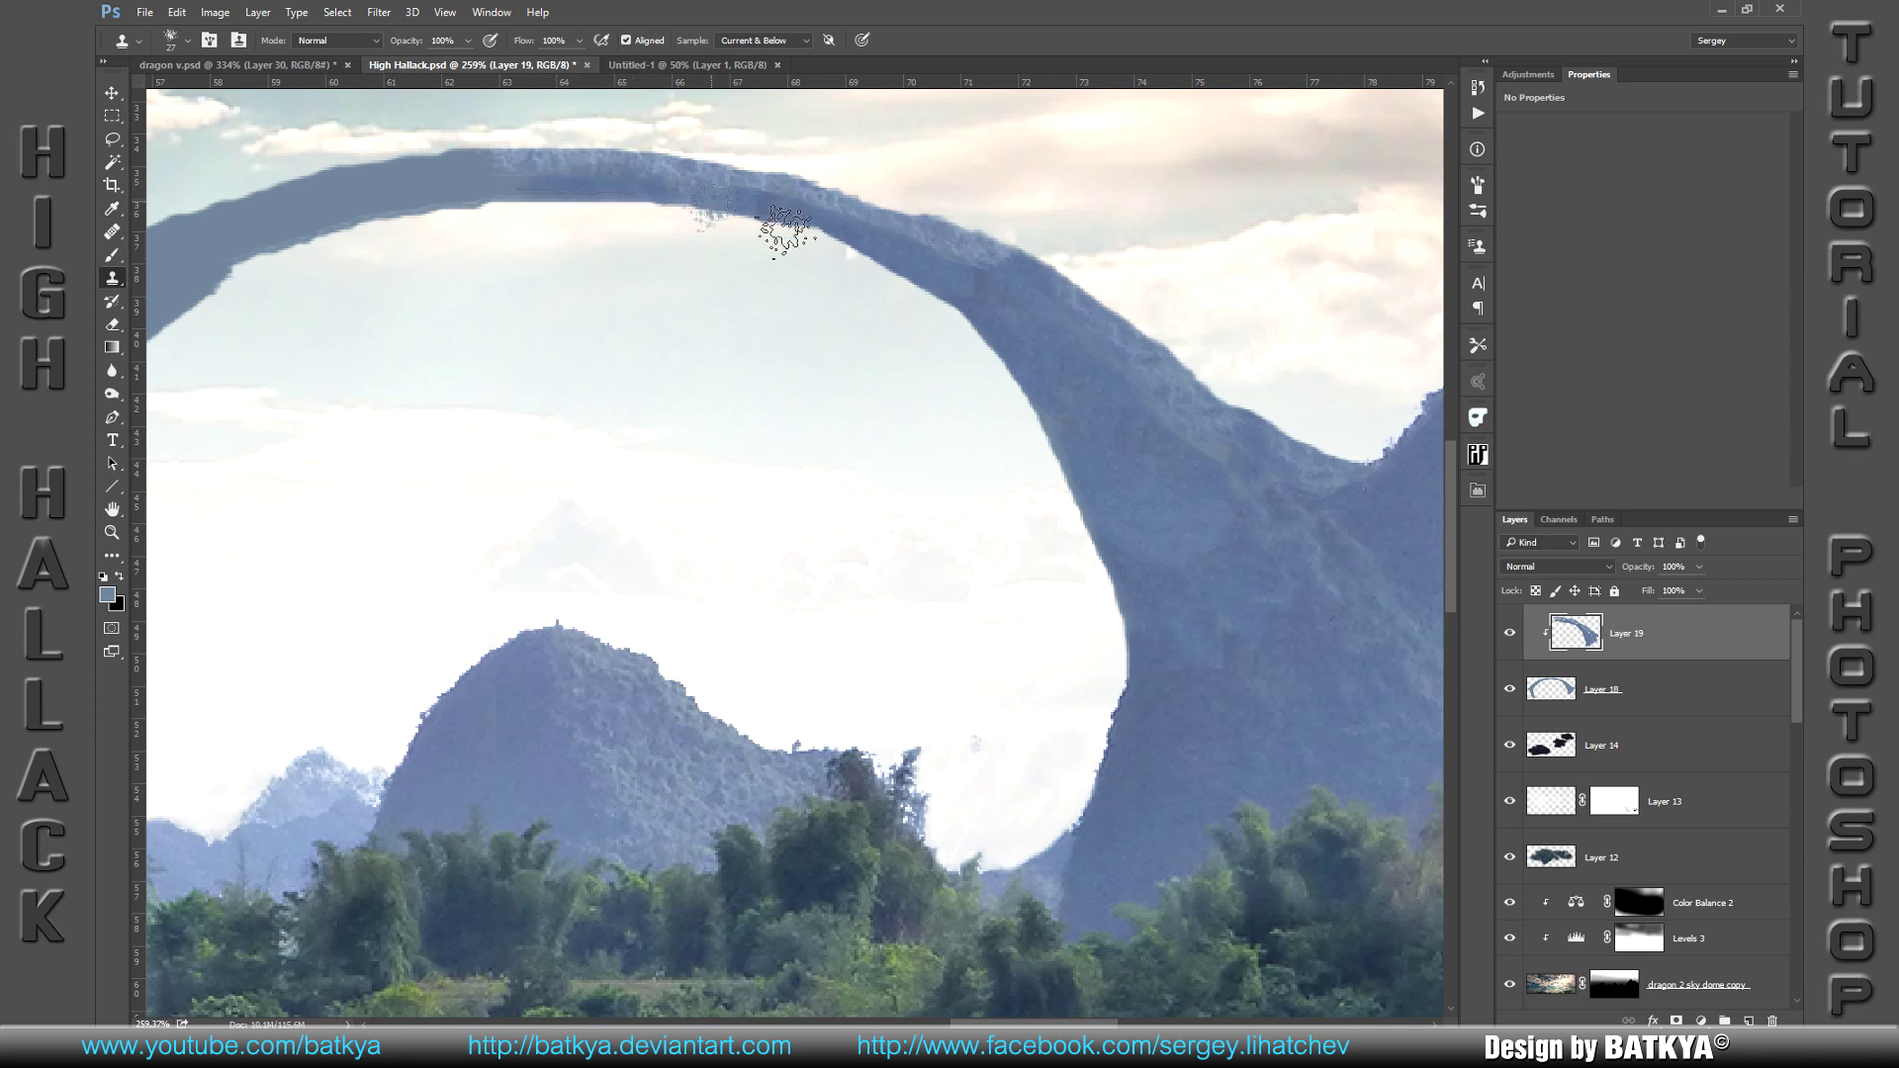
{"action": "mouse_move", "coordinate": [786, 232]}
{"action": "left_mouse_down"}
{"action": "mouse_move", "coordinate": [690, 201]}
{"action": "mouse_move", "coordinate": [764, 210]}
{"action": "left_mouse_up"}
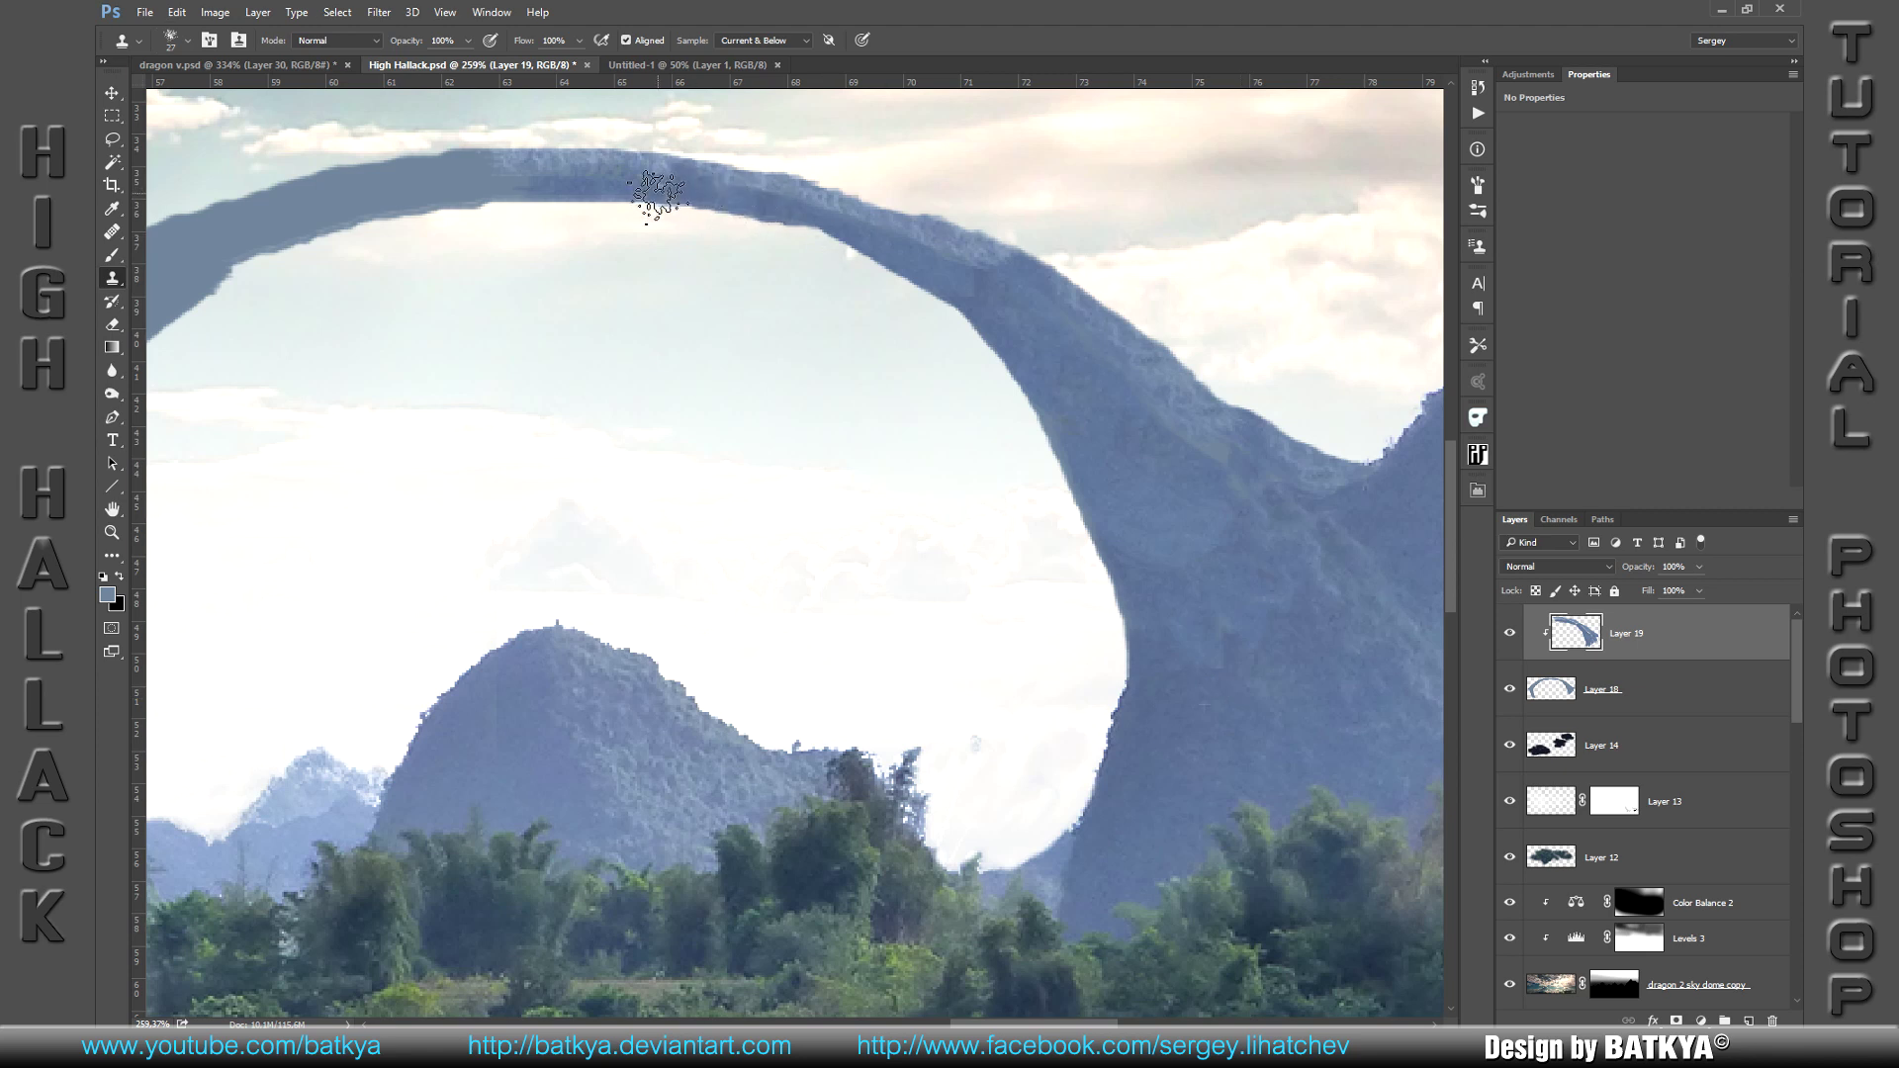
Step: Clone mountain texture over the grey left base of the arch
{"action": "left_click_drag", "start_coordinate": [500, 538], "coordinate": [719, 499]}
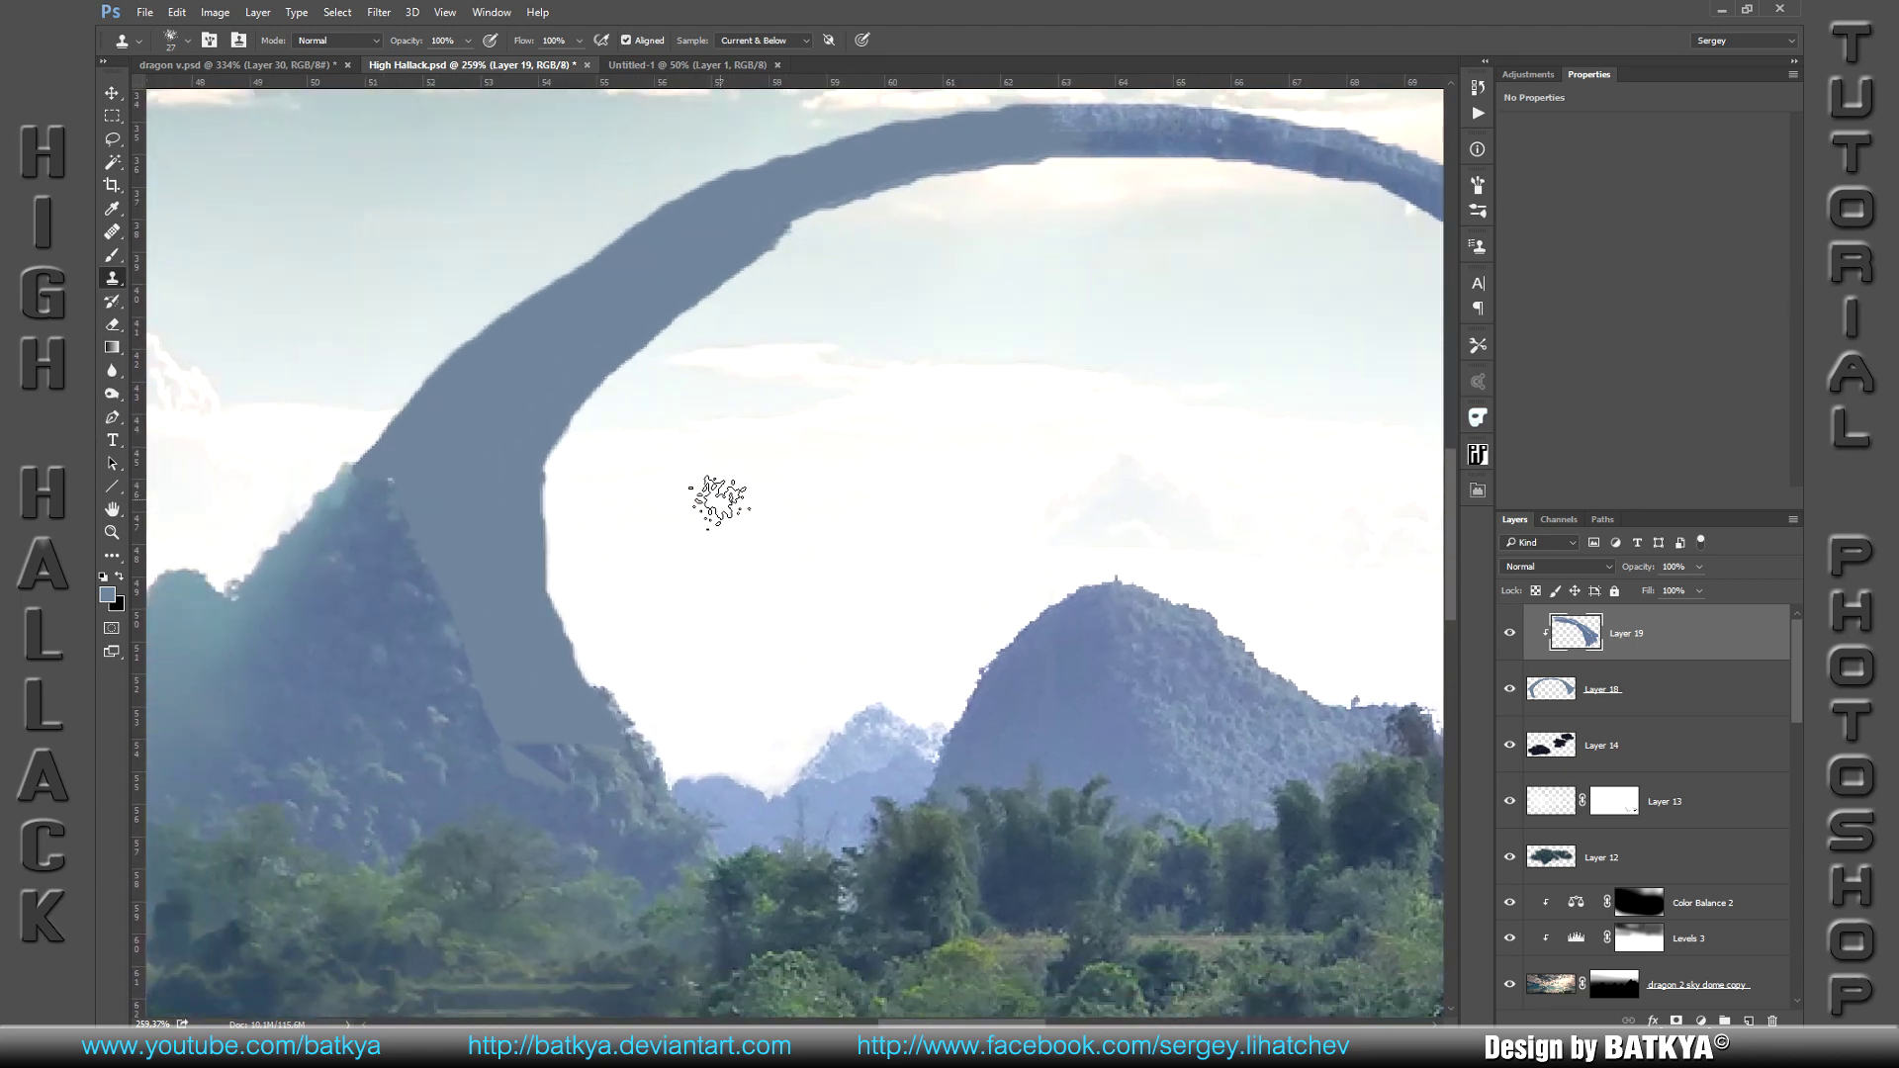
{"action": "left_click", "coordinate": [325, 653], "text": "alt"}
{"action": "left_click_drag", "start_coordinate": [396, 524], "coordinate": [425, 445]}
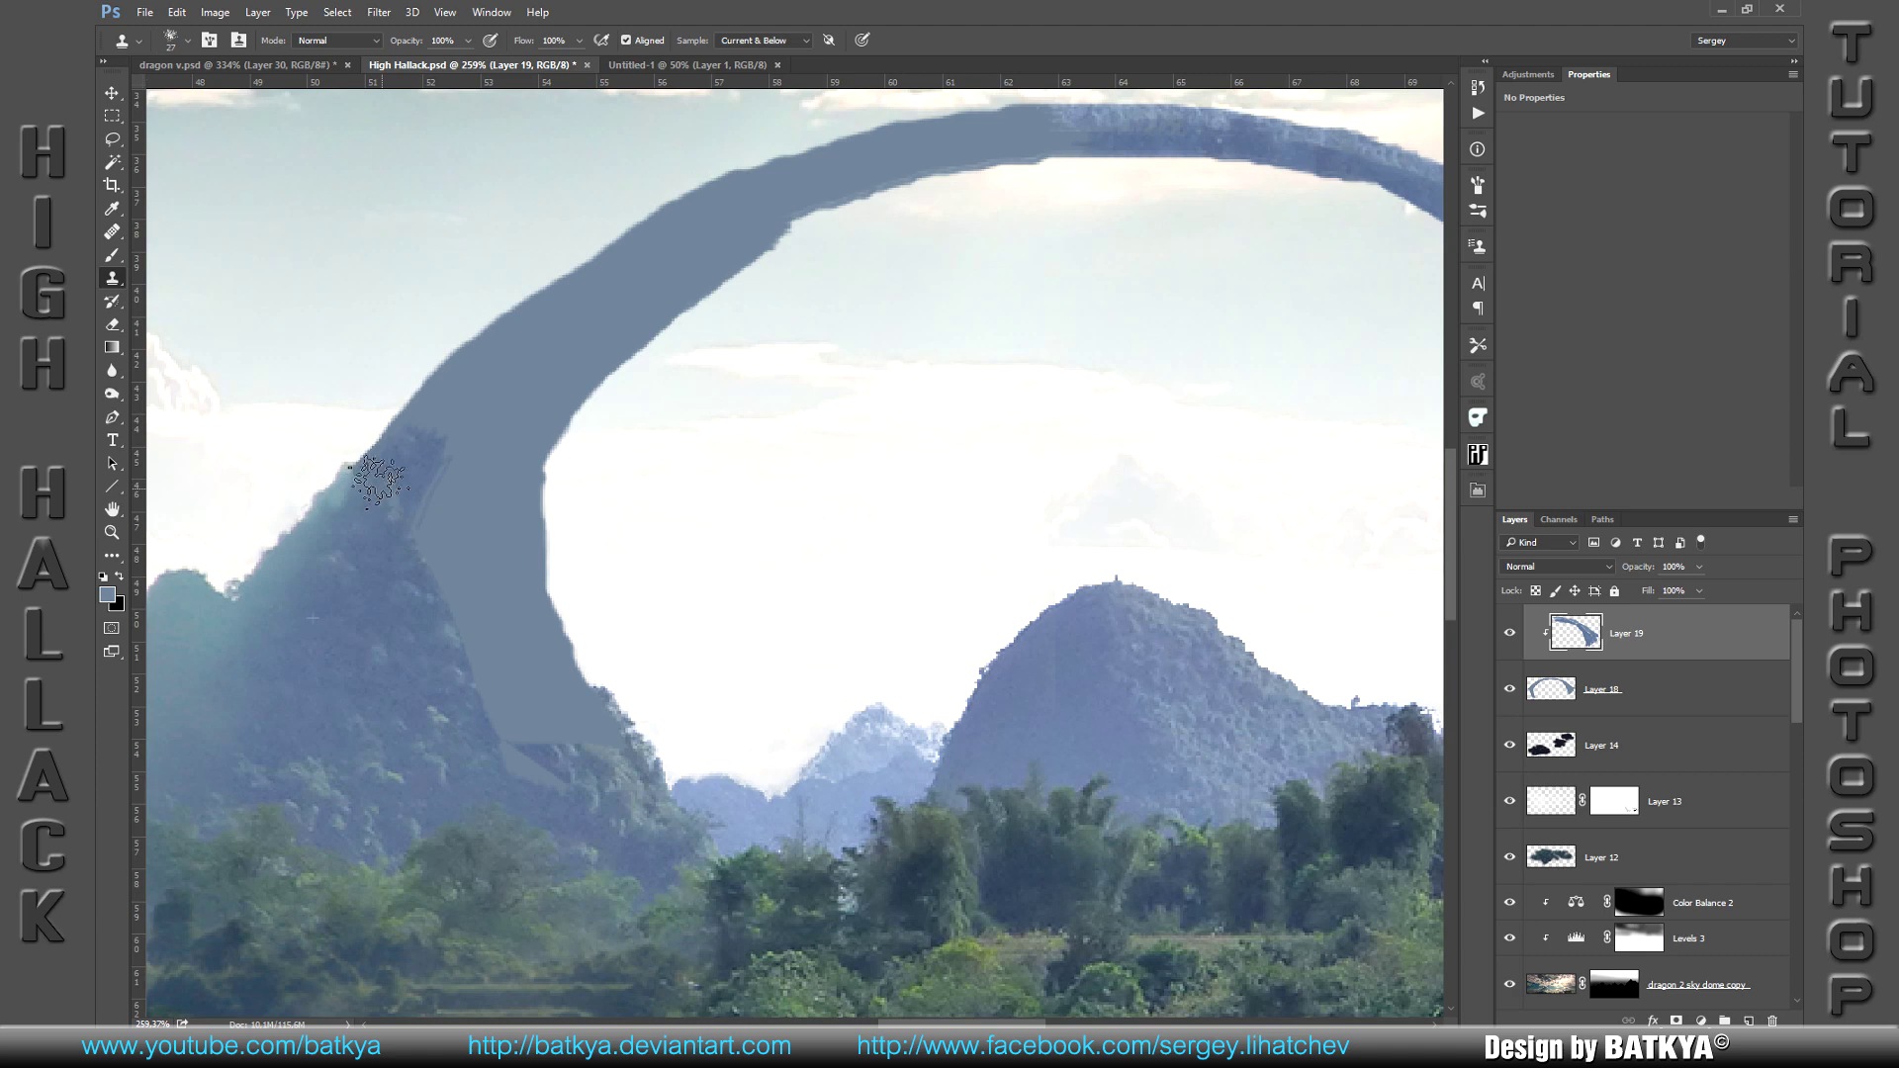
{"action": "left_click_drag", "start_coordinate": [461, 605], "coordinate": [450, 534]}
{"action": "left_click_drag", "start_coordinate": [480, 683], "coordinate": [470, 623]}
{"action": "left_click_drag", "start_coordinate": [475, 697], "coordinate": [514, 751]}
{"action": "key", "text": "l"}
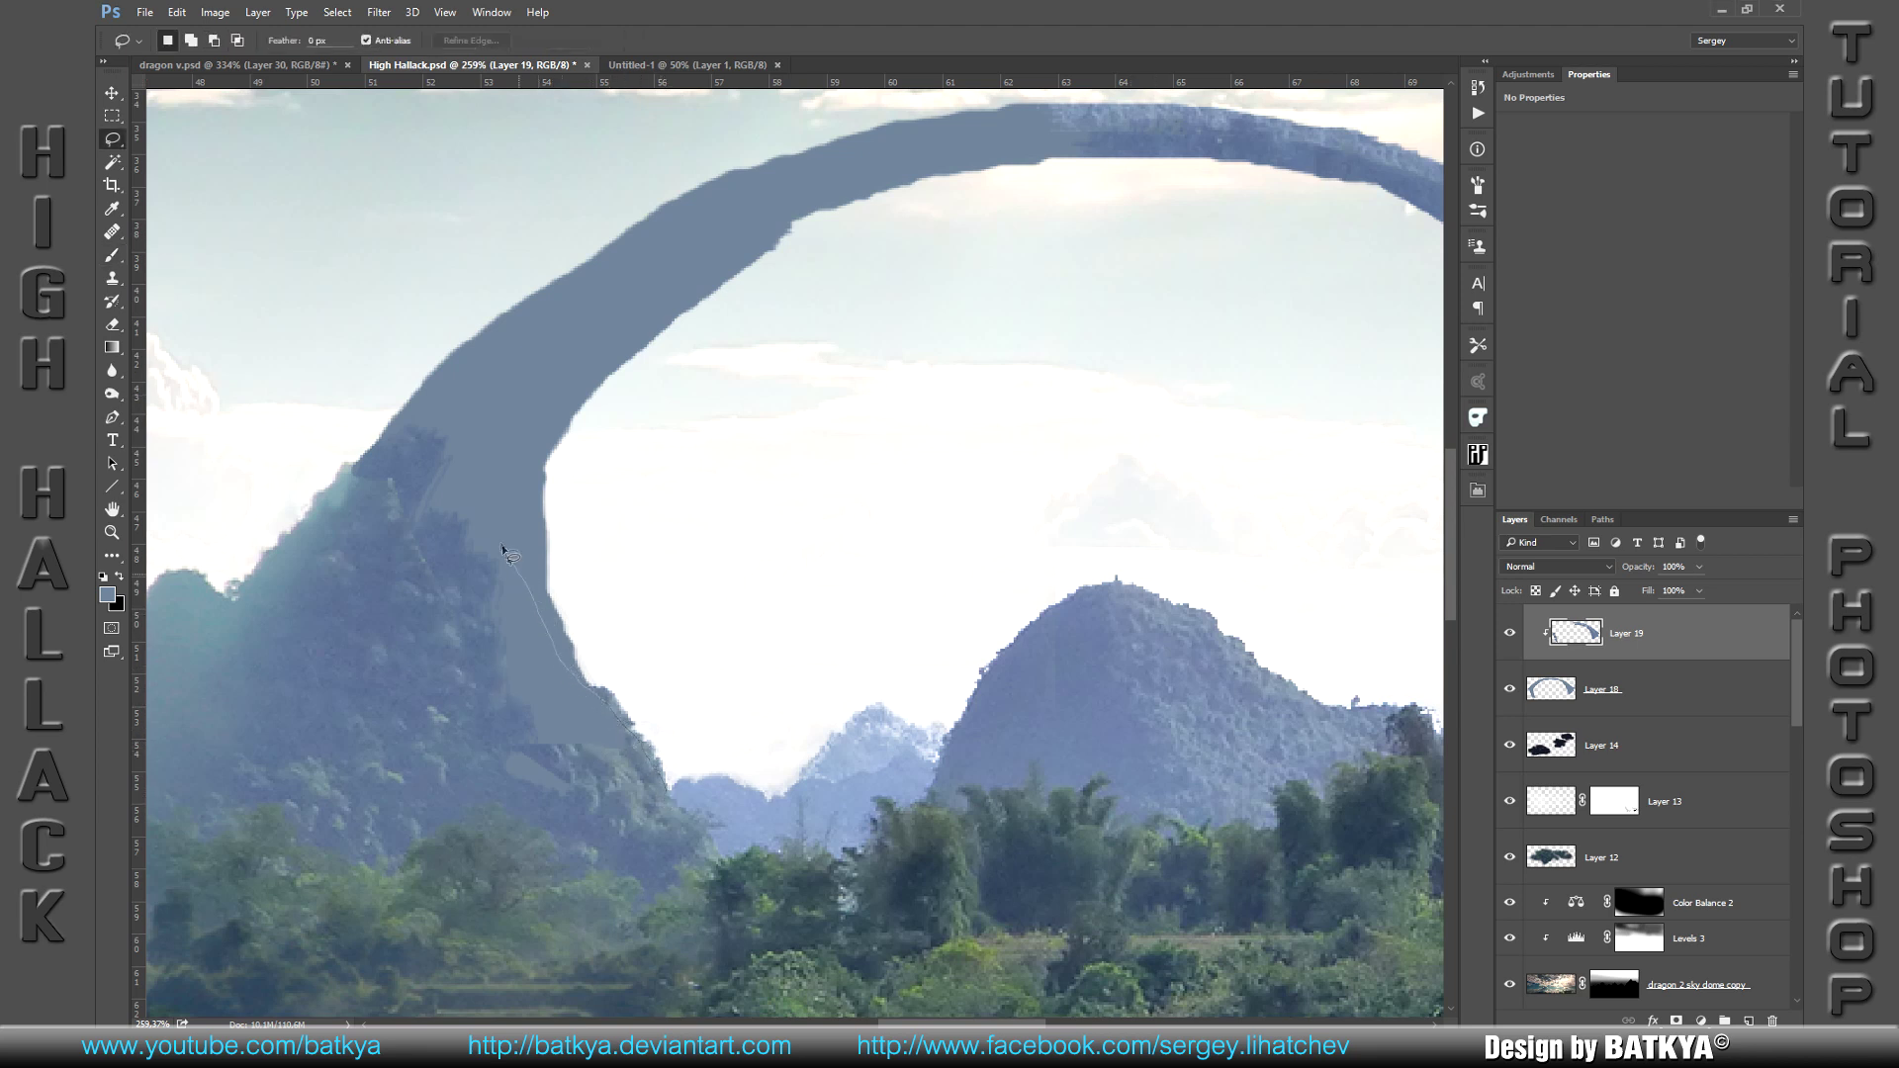
Step: Copy a forested left-mountain patch to Layer 20, placed above the arch layer and clipped
{"action": "left_click_drag", "start_coordinate": [641, 826], "coordinate": [643, 829]}
{"action": "key", "text": "ctrl+d"}
{"action": "left_click_drag", "start_coordinate": [1800, 715], "coordinate": [1800, 948]}
{"action": "left_click", "coordinate": [1713, 889]}
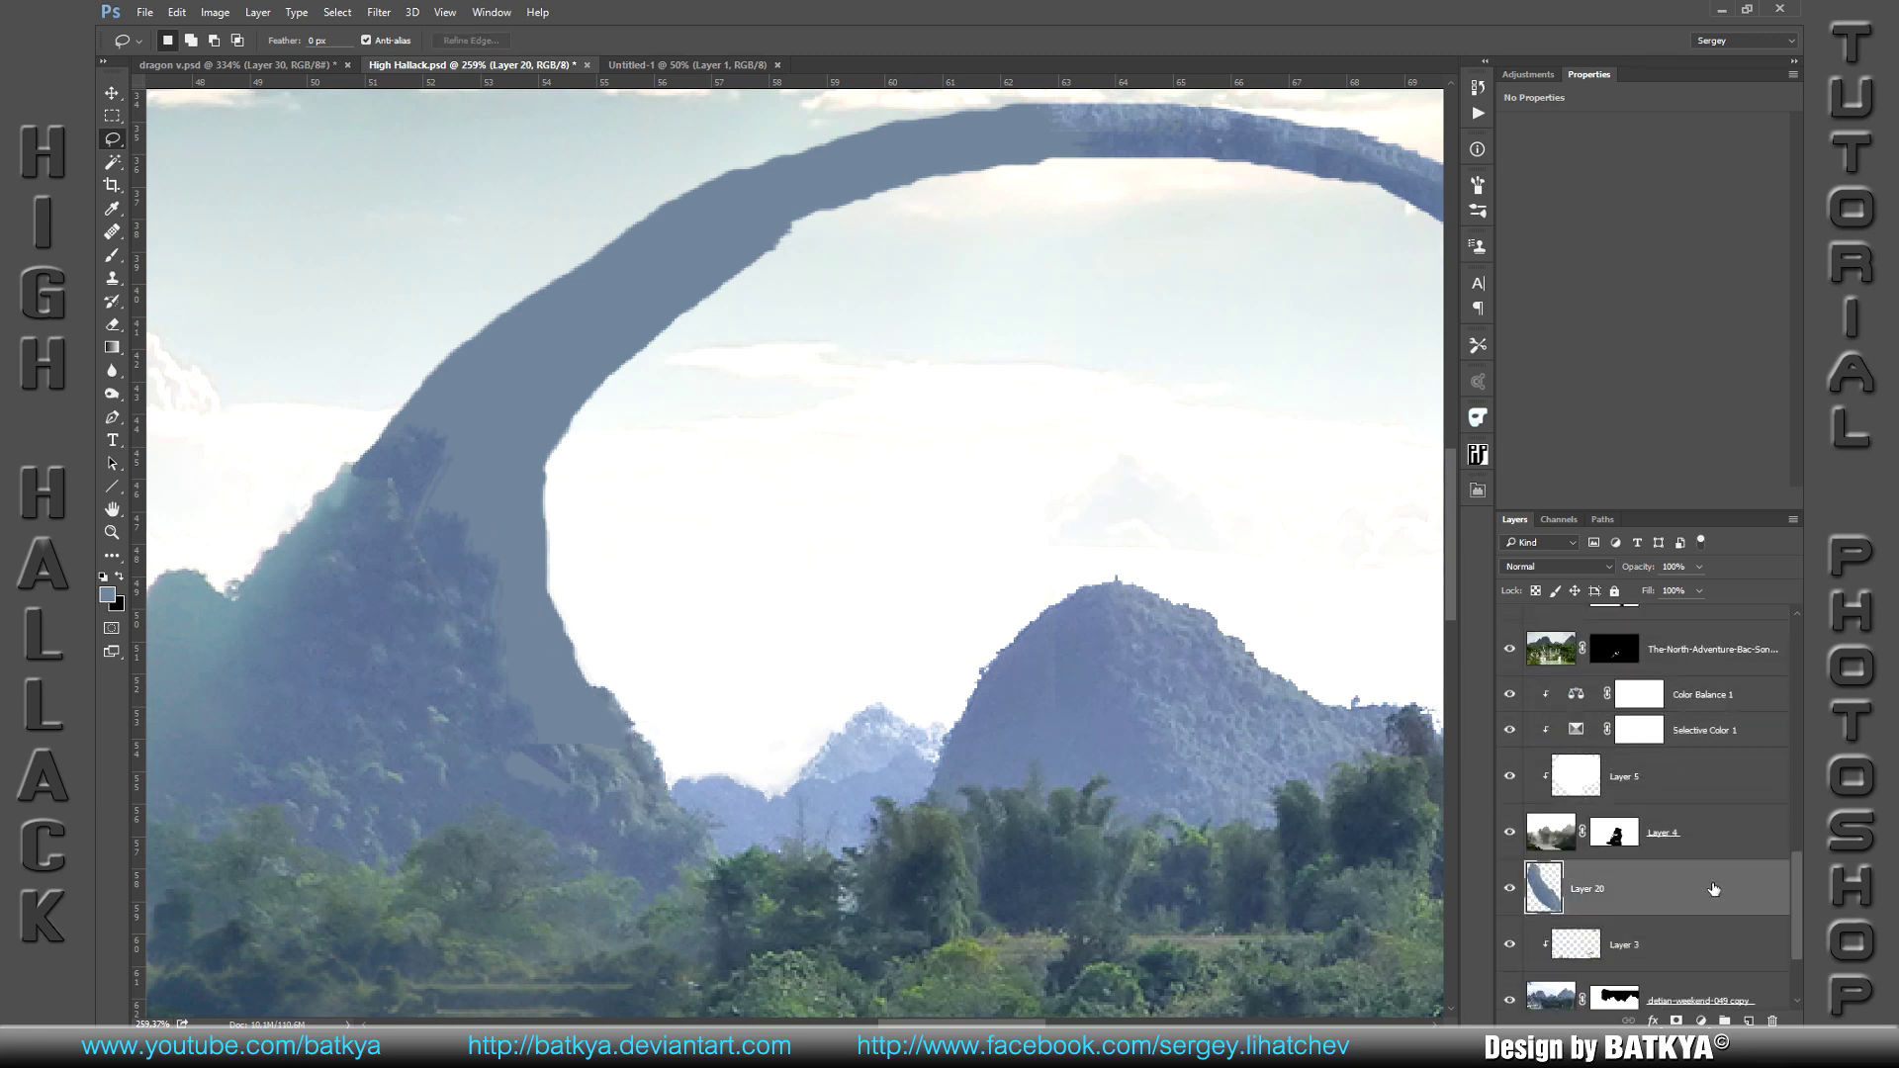
{"action": "left_click_drag", "start_coordinate": [1714, 888], "coordinate": [1711, 601]}
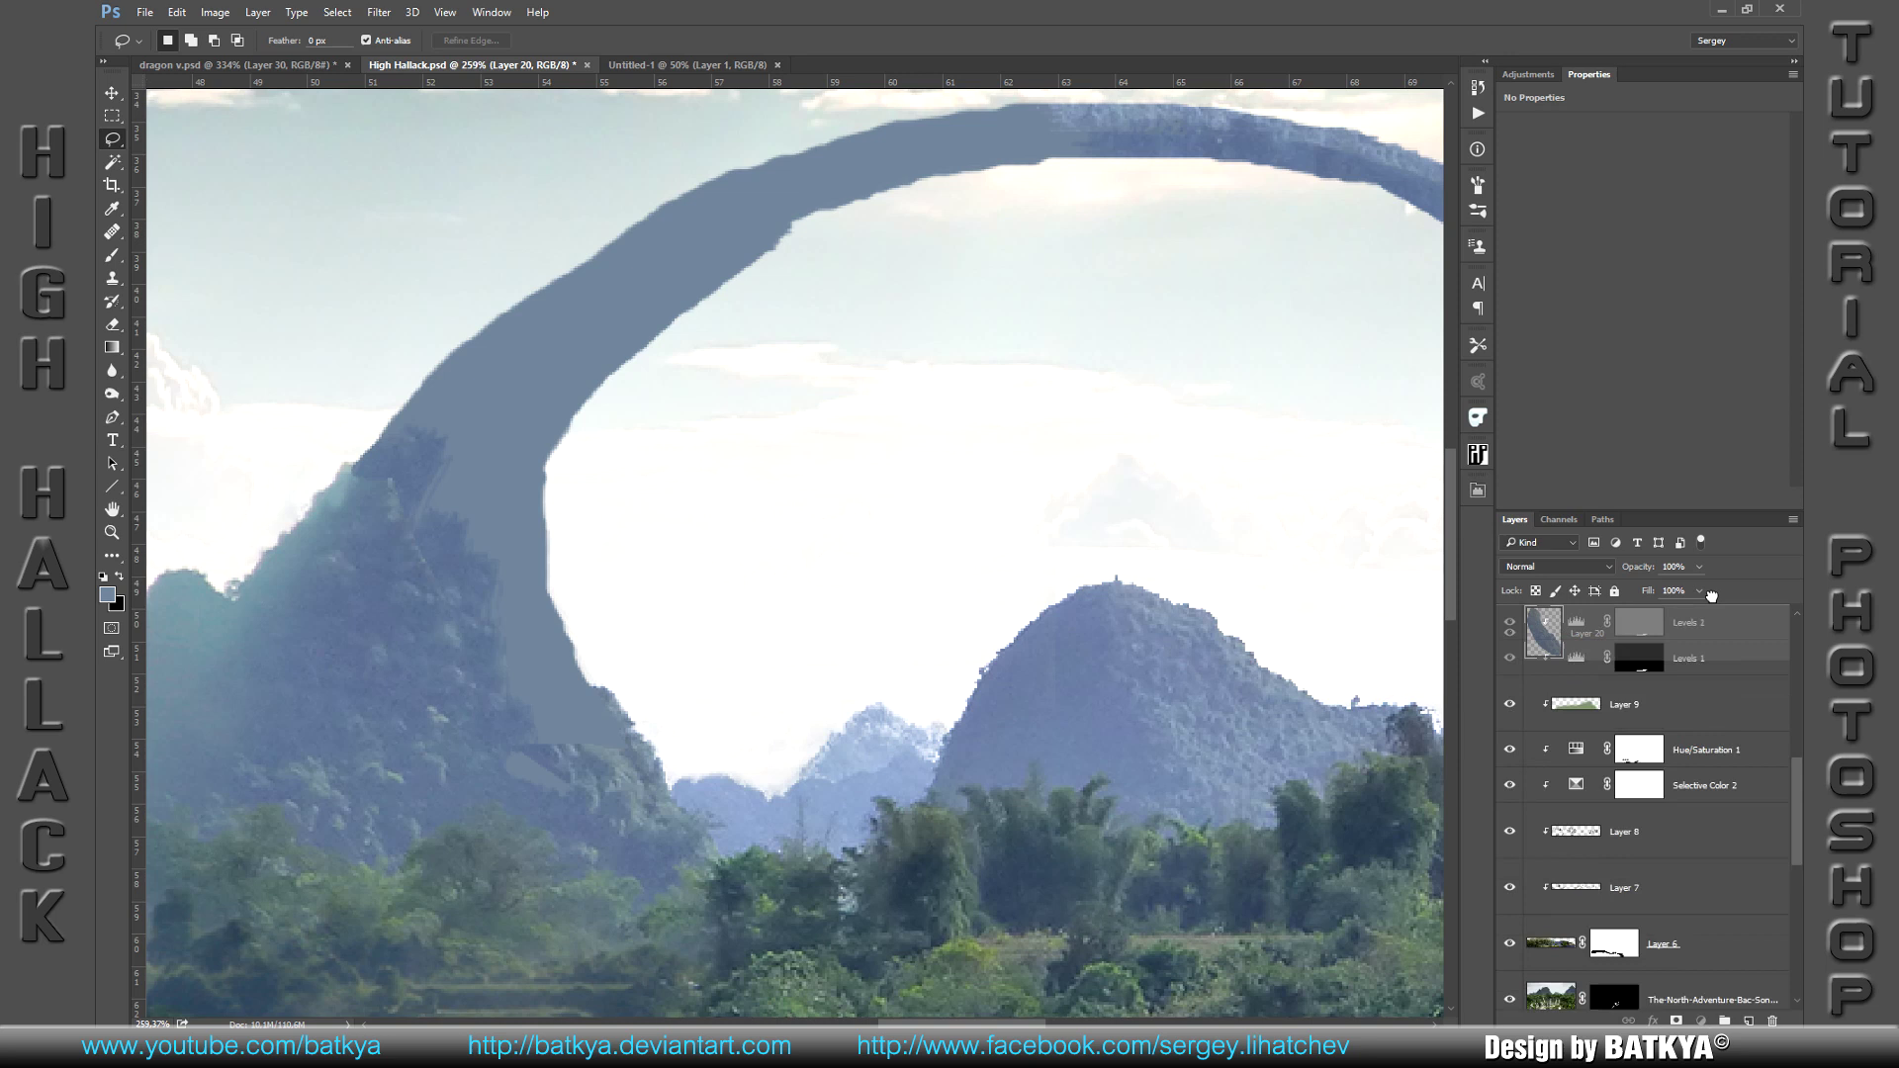
{"action": "left_click_drag", "start_coordinate": [1711, 600], "coordinate": [1711, 630]}
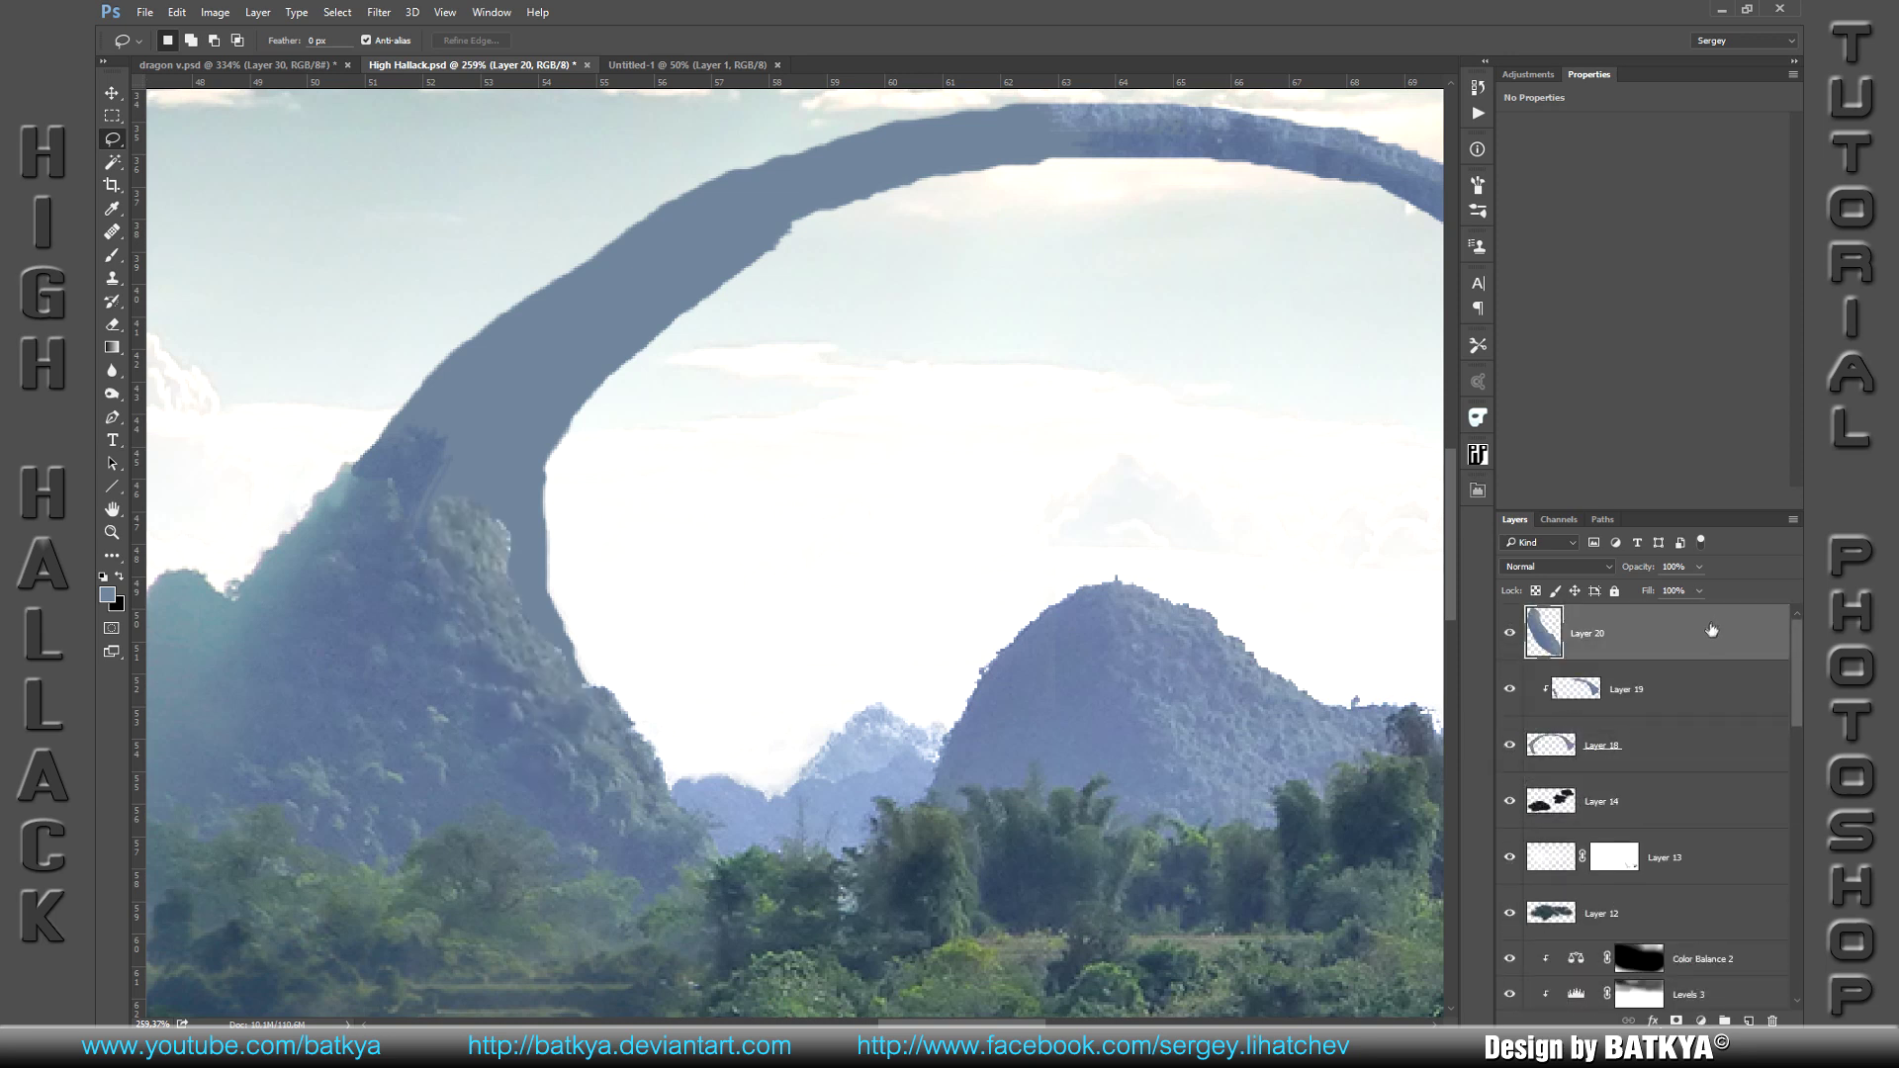
{"action": "left_click", "coordinate": [1557, 662], "text": "alt"}
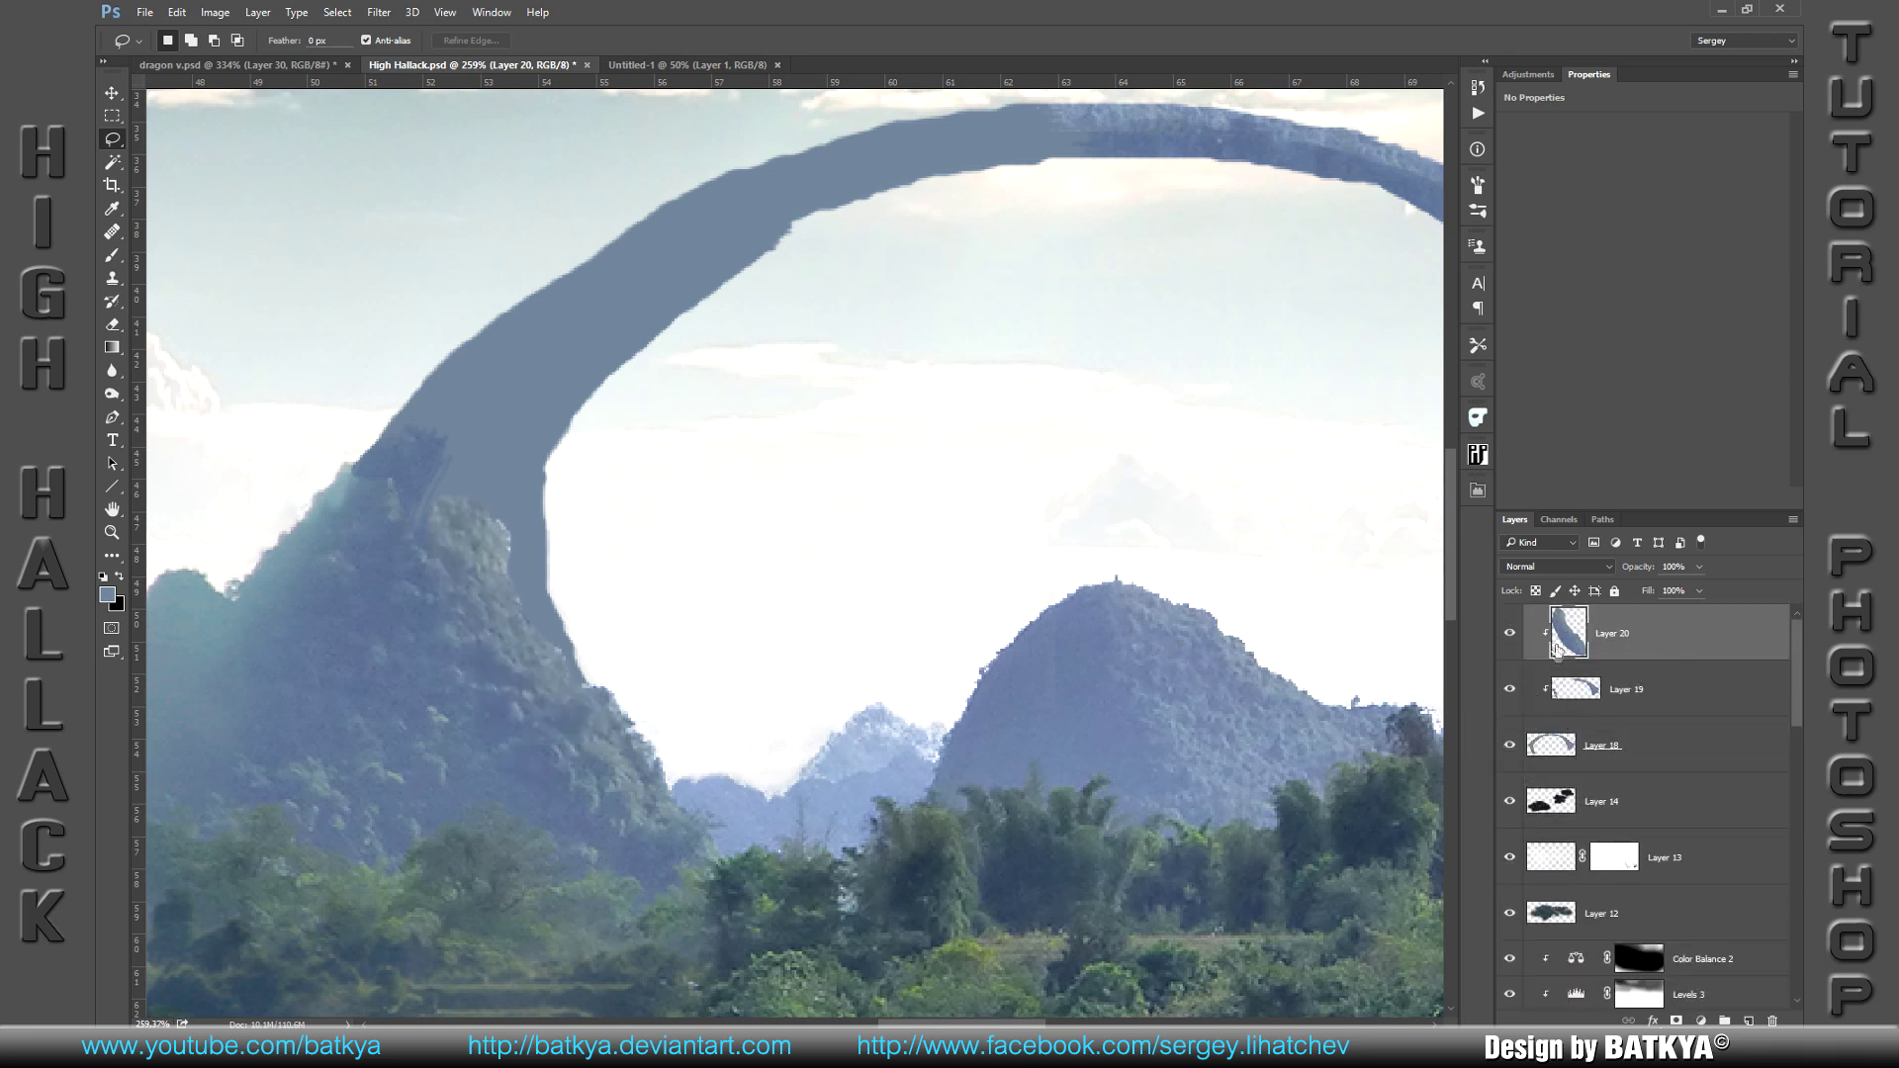
Step: Rotate, stretch and warp the patch to follow the arch's left leg
{"action": "key", "text": "ctrl+t"}
{"action": "mouse_move", "coordinate": [741, 495]}
{"action": "left_mouse_down"}
{"action": "mouse_move", "coordinate": [616, 507]}
{"action": "mouse_move", "coordinate": [627, 457]}
{"action": "left_mouse_up"}
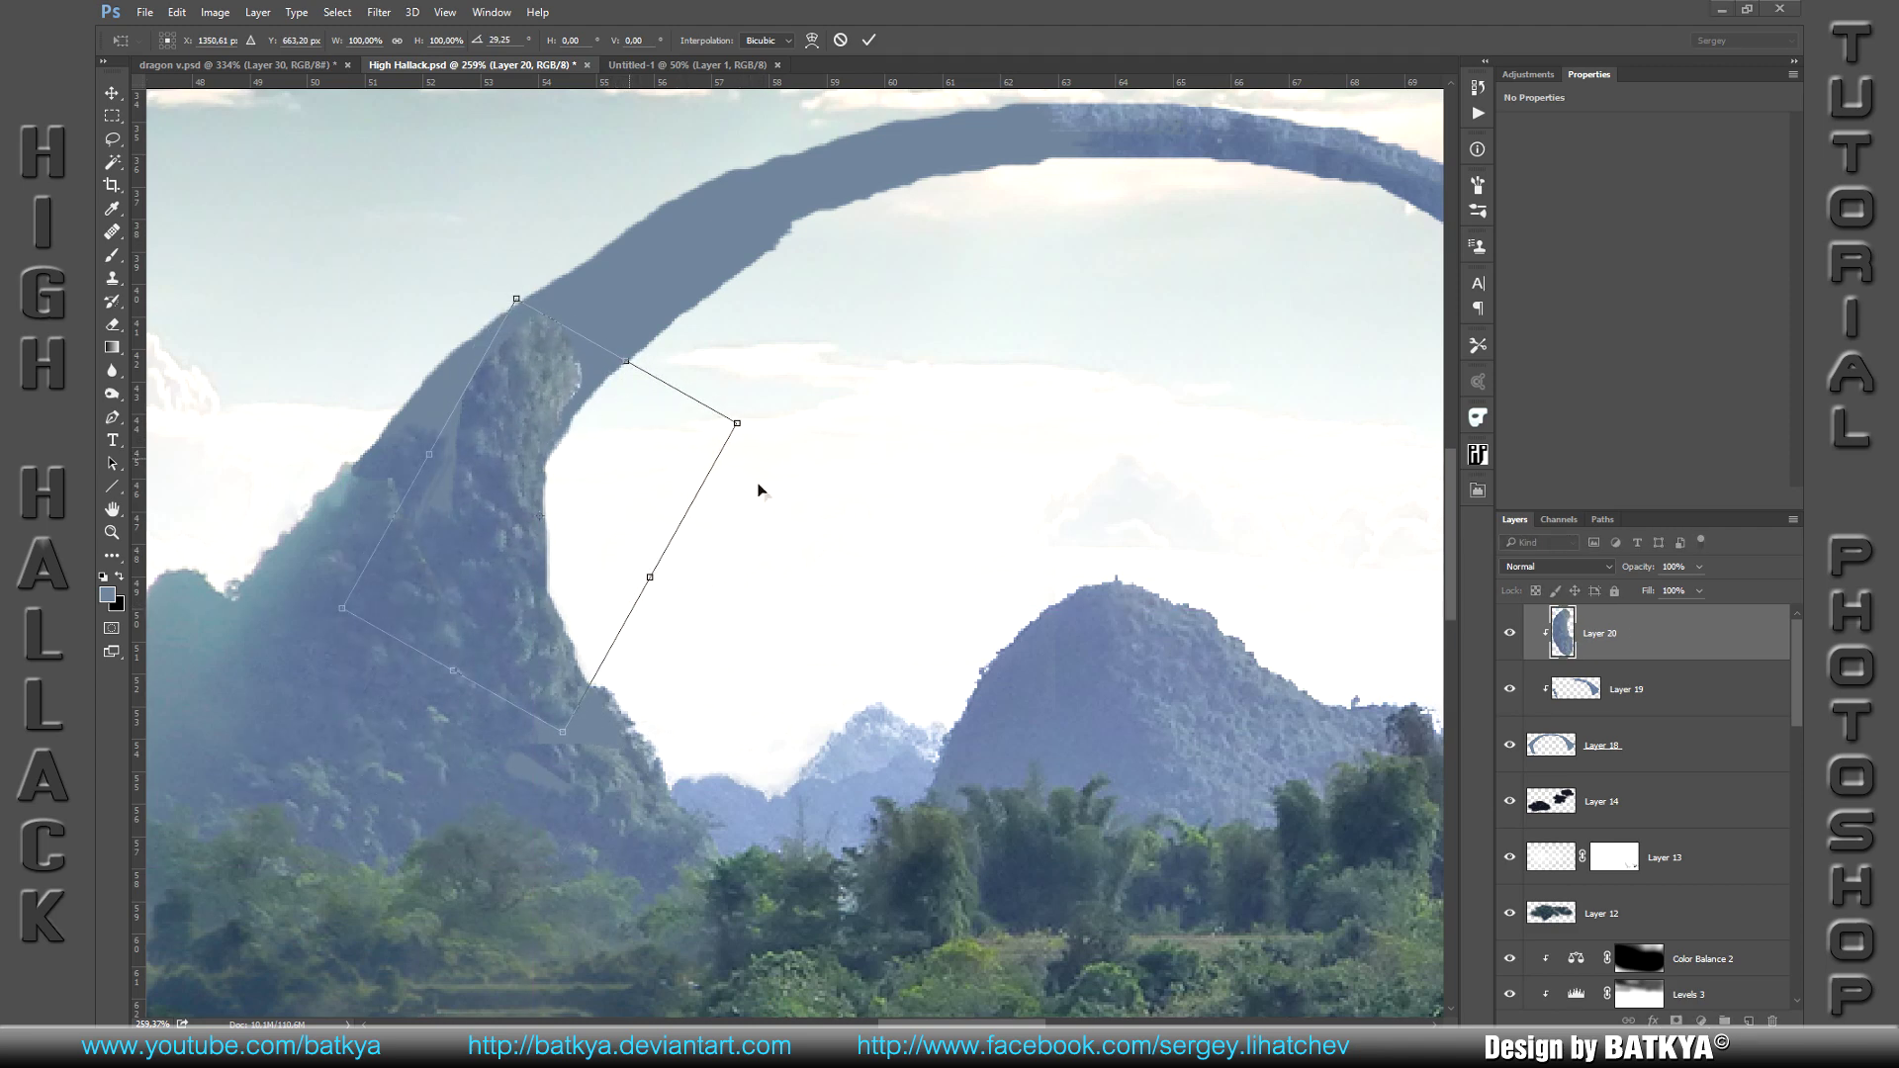
{"action": "left_click_drag", "start_coordinate": [790, 452], "coordinate": [804, 442]}
{"action": "left_click_drag", "start_coordinate": [657, 466], "coordinate": [669, 447]}
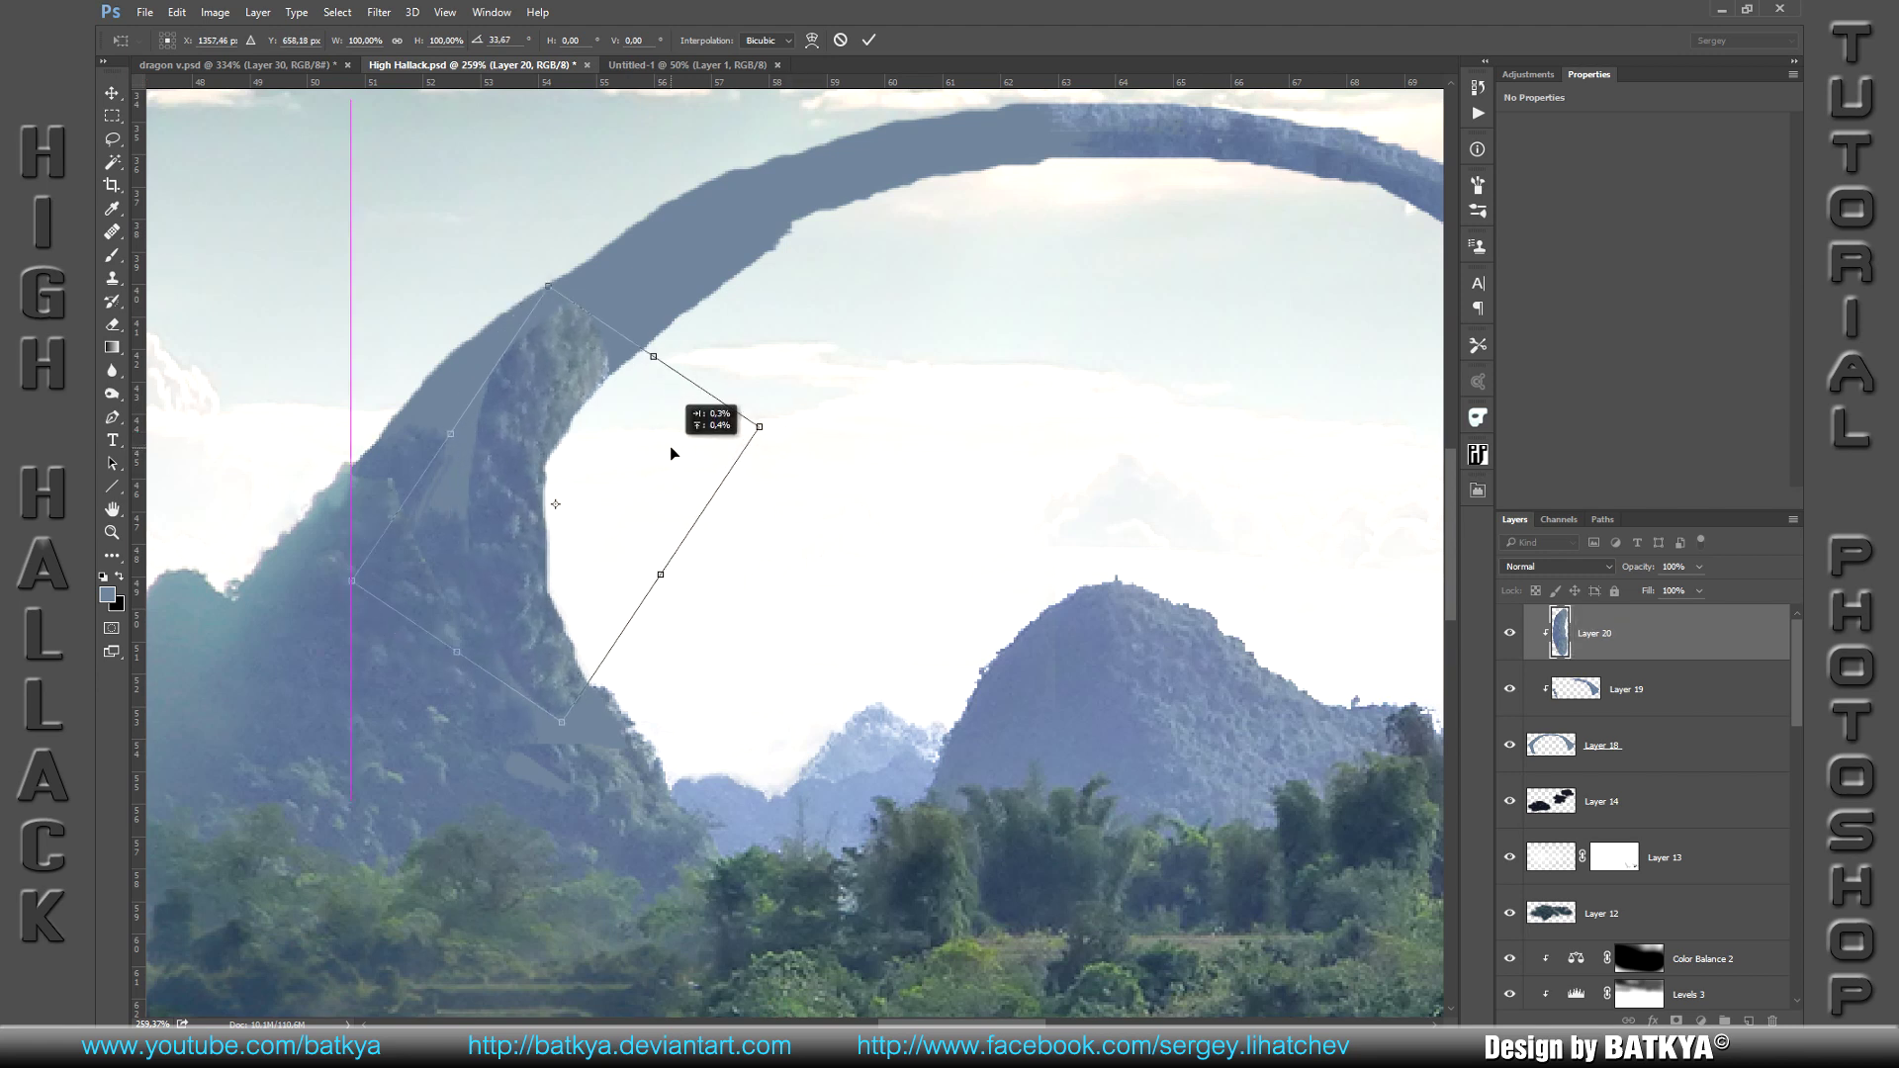
{"action": "left_click_drag", "start_coordinate": [565, 730], "coordinate": [583, 752]}
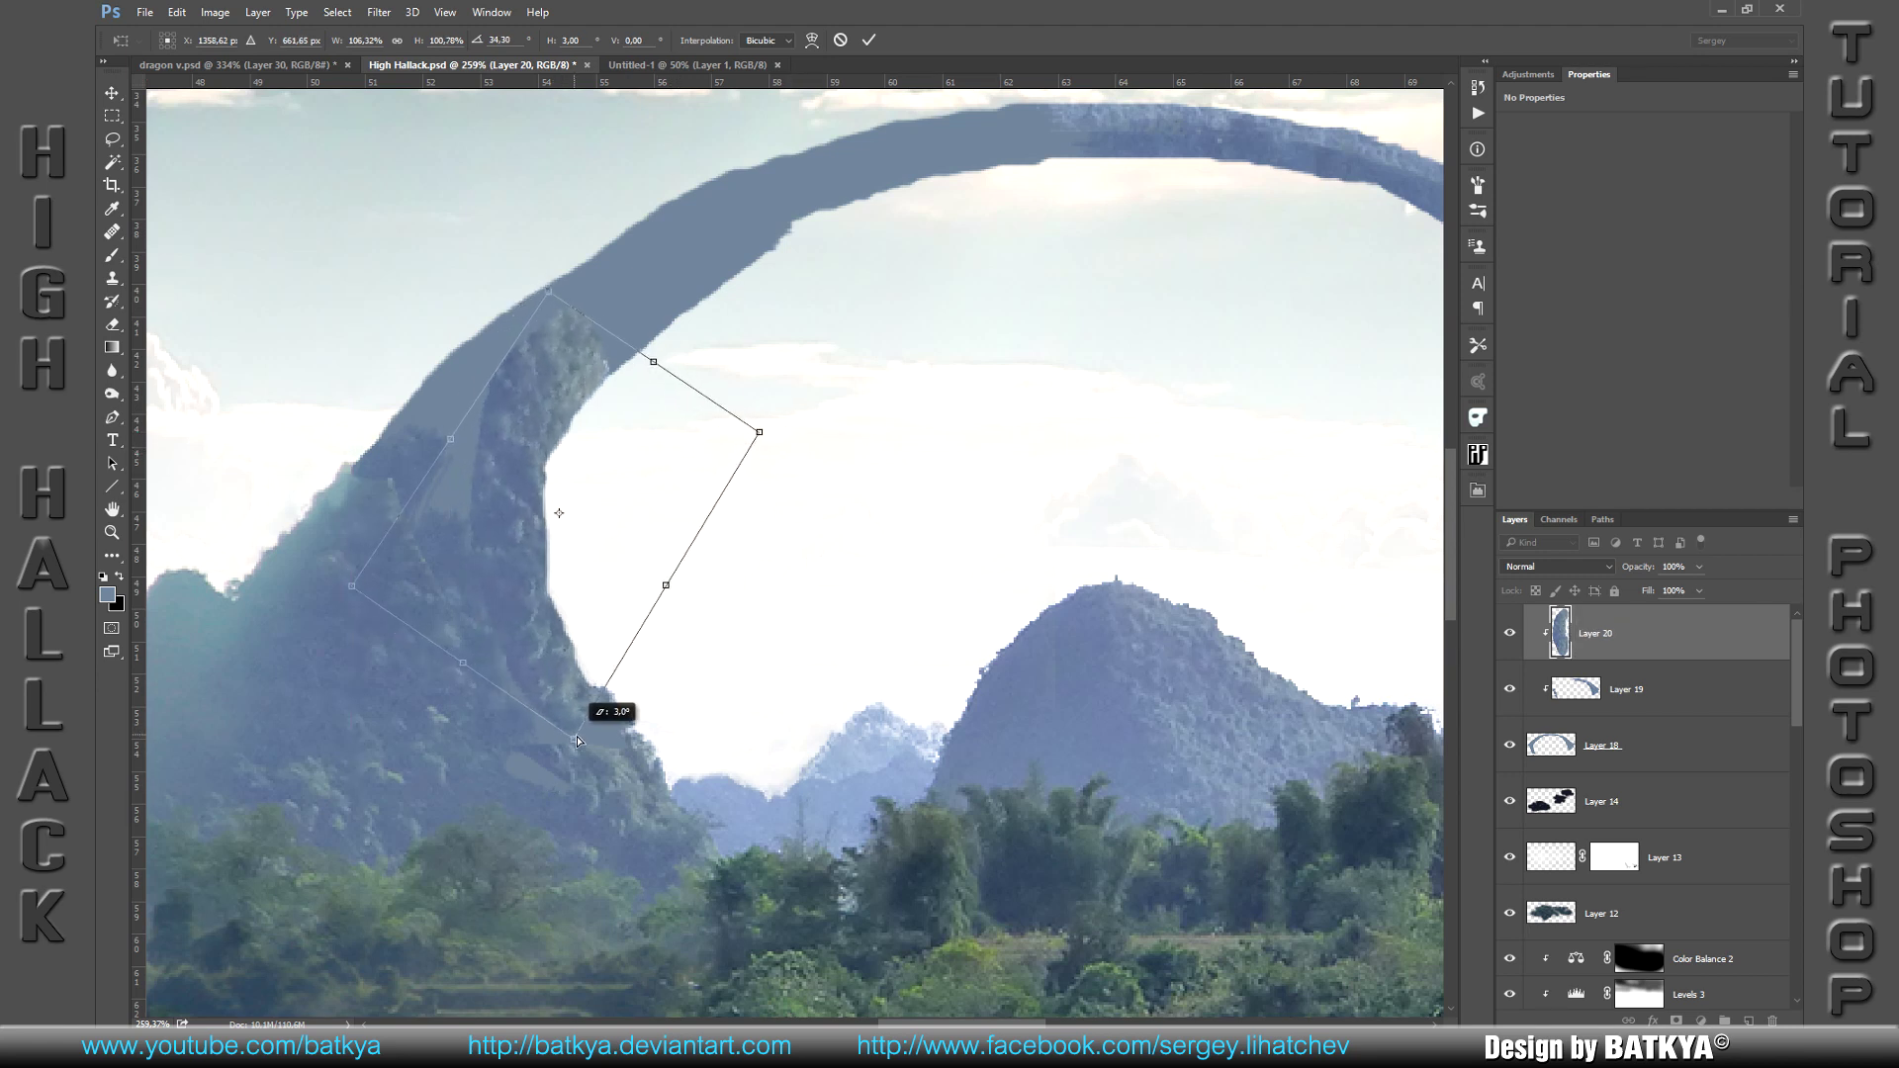
{"action": "left_click_drag", "start_coordinate": [550, 294], "coordinate": [556, 308]}
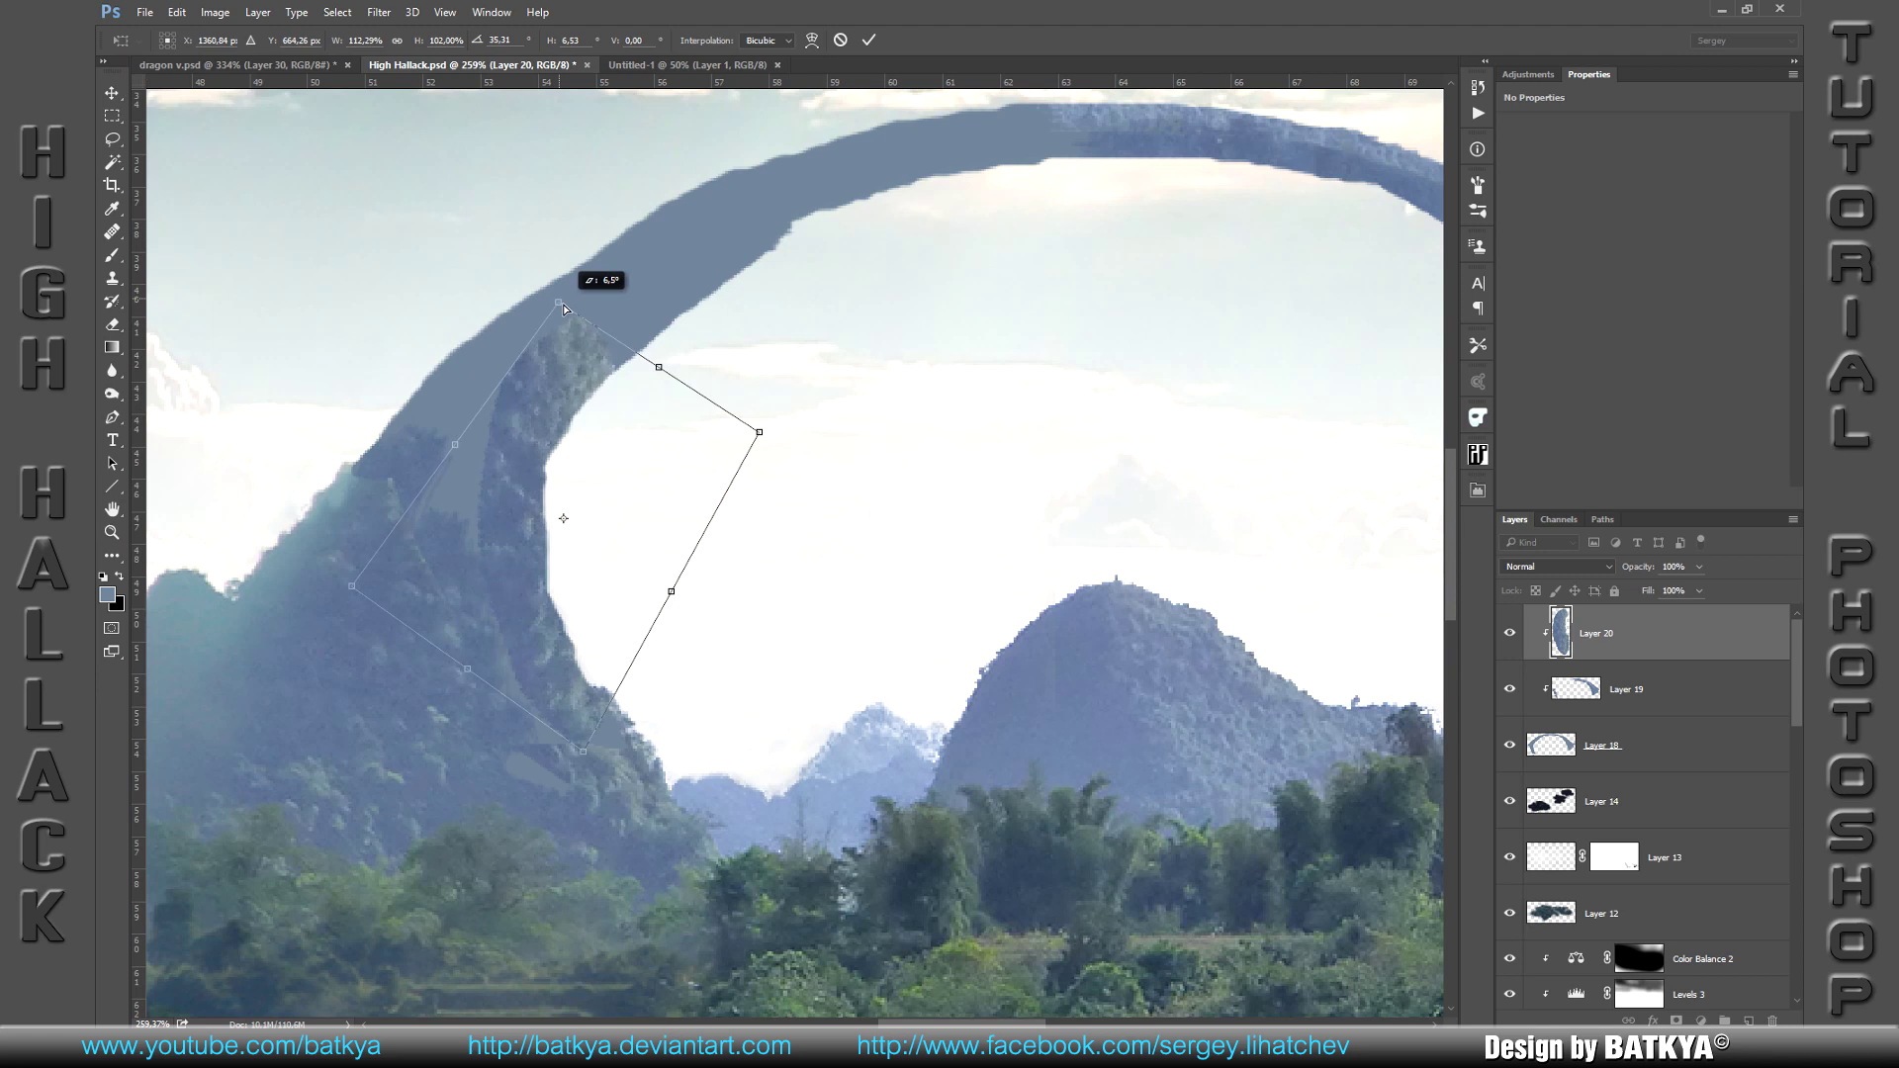
{"action": "right_click", "coordinate": [517, 518]}
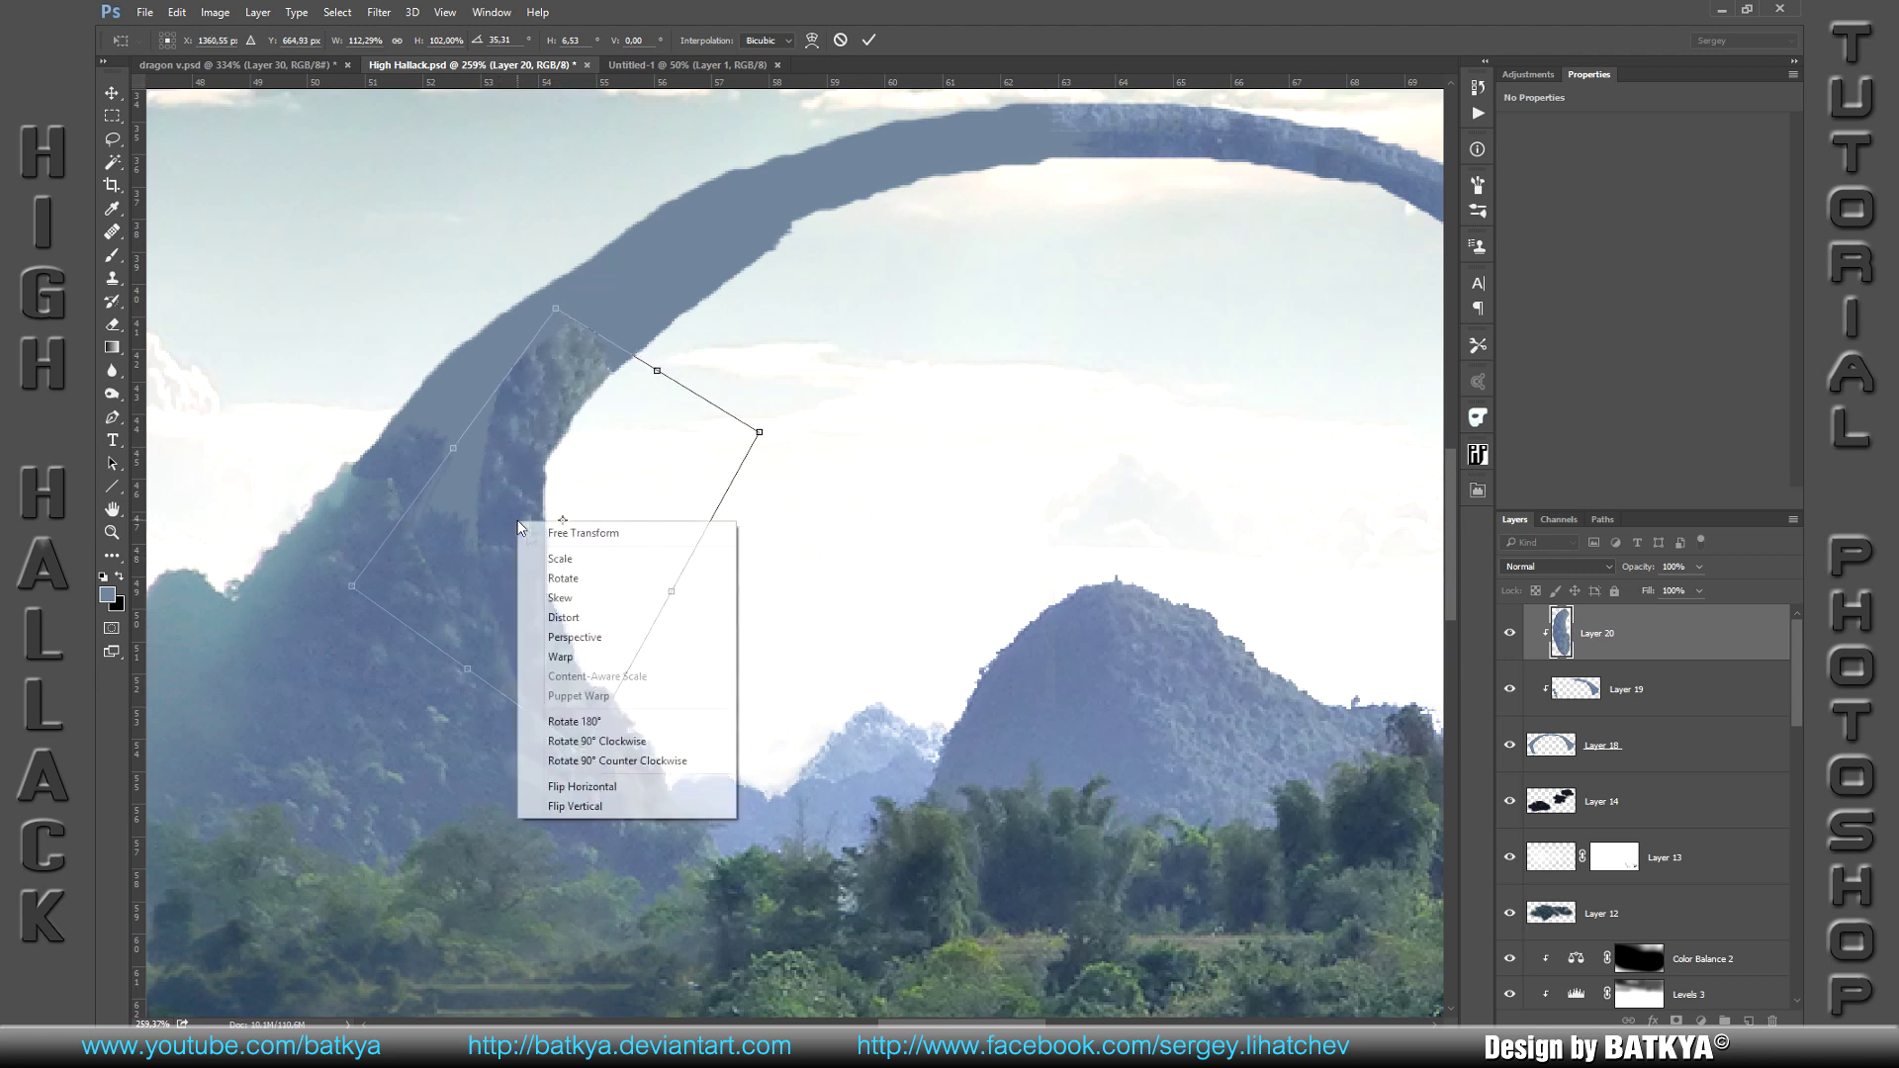
{"action": "left_click", "coordinate": [643, 657]}
{"action": "left_click_drag", "start_coordinate": [463, 542], "coordinate": [485, 459]}
{"action": "key", "text": "Return"}
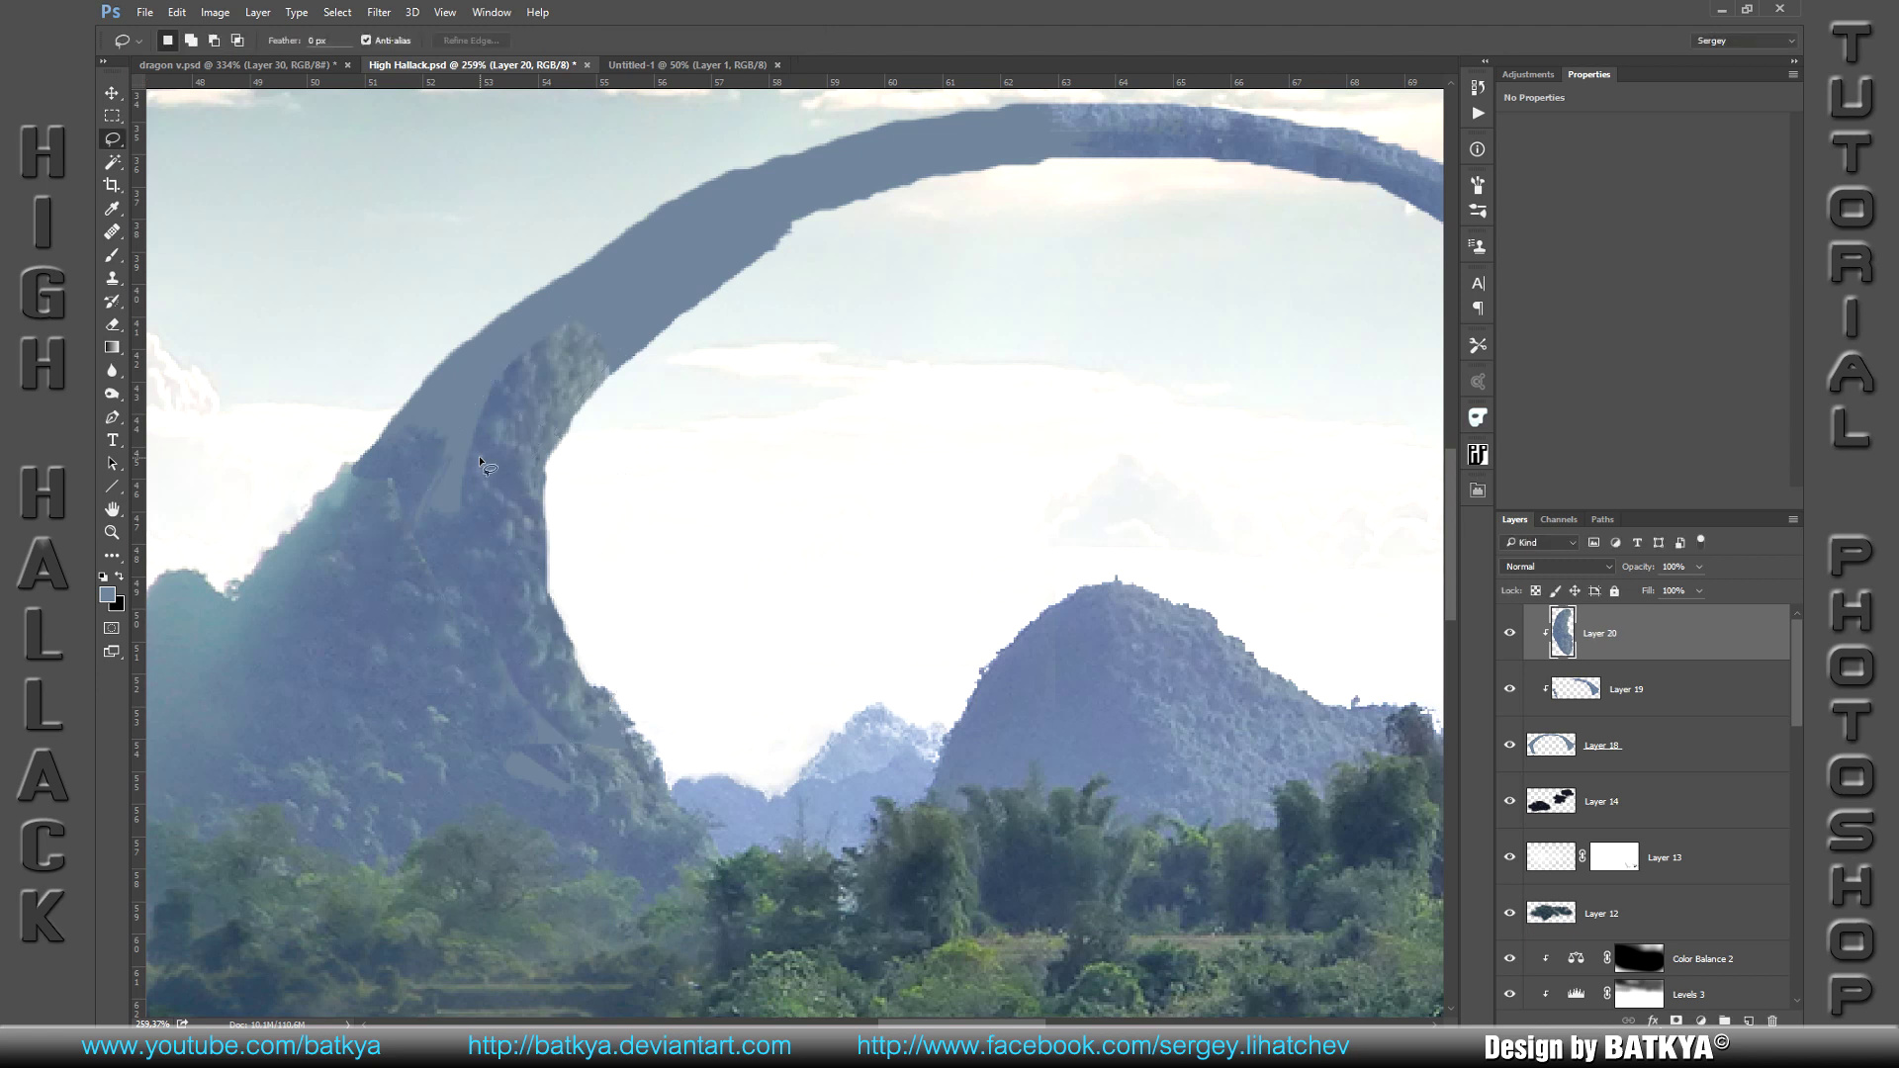
Step: Duplicate the mountain texture, clip the copy, and rotate it up along the arch
{"action": "key", "text": "ctrl+j"}
{"action": "key", "text": "l"}
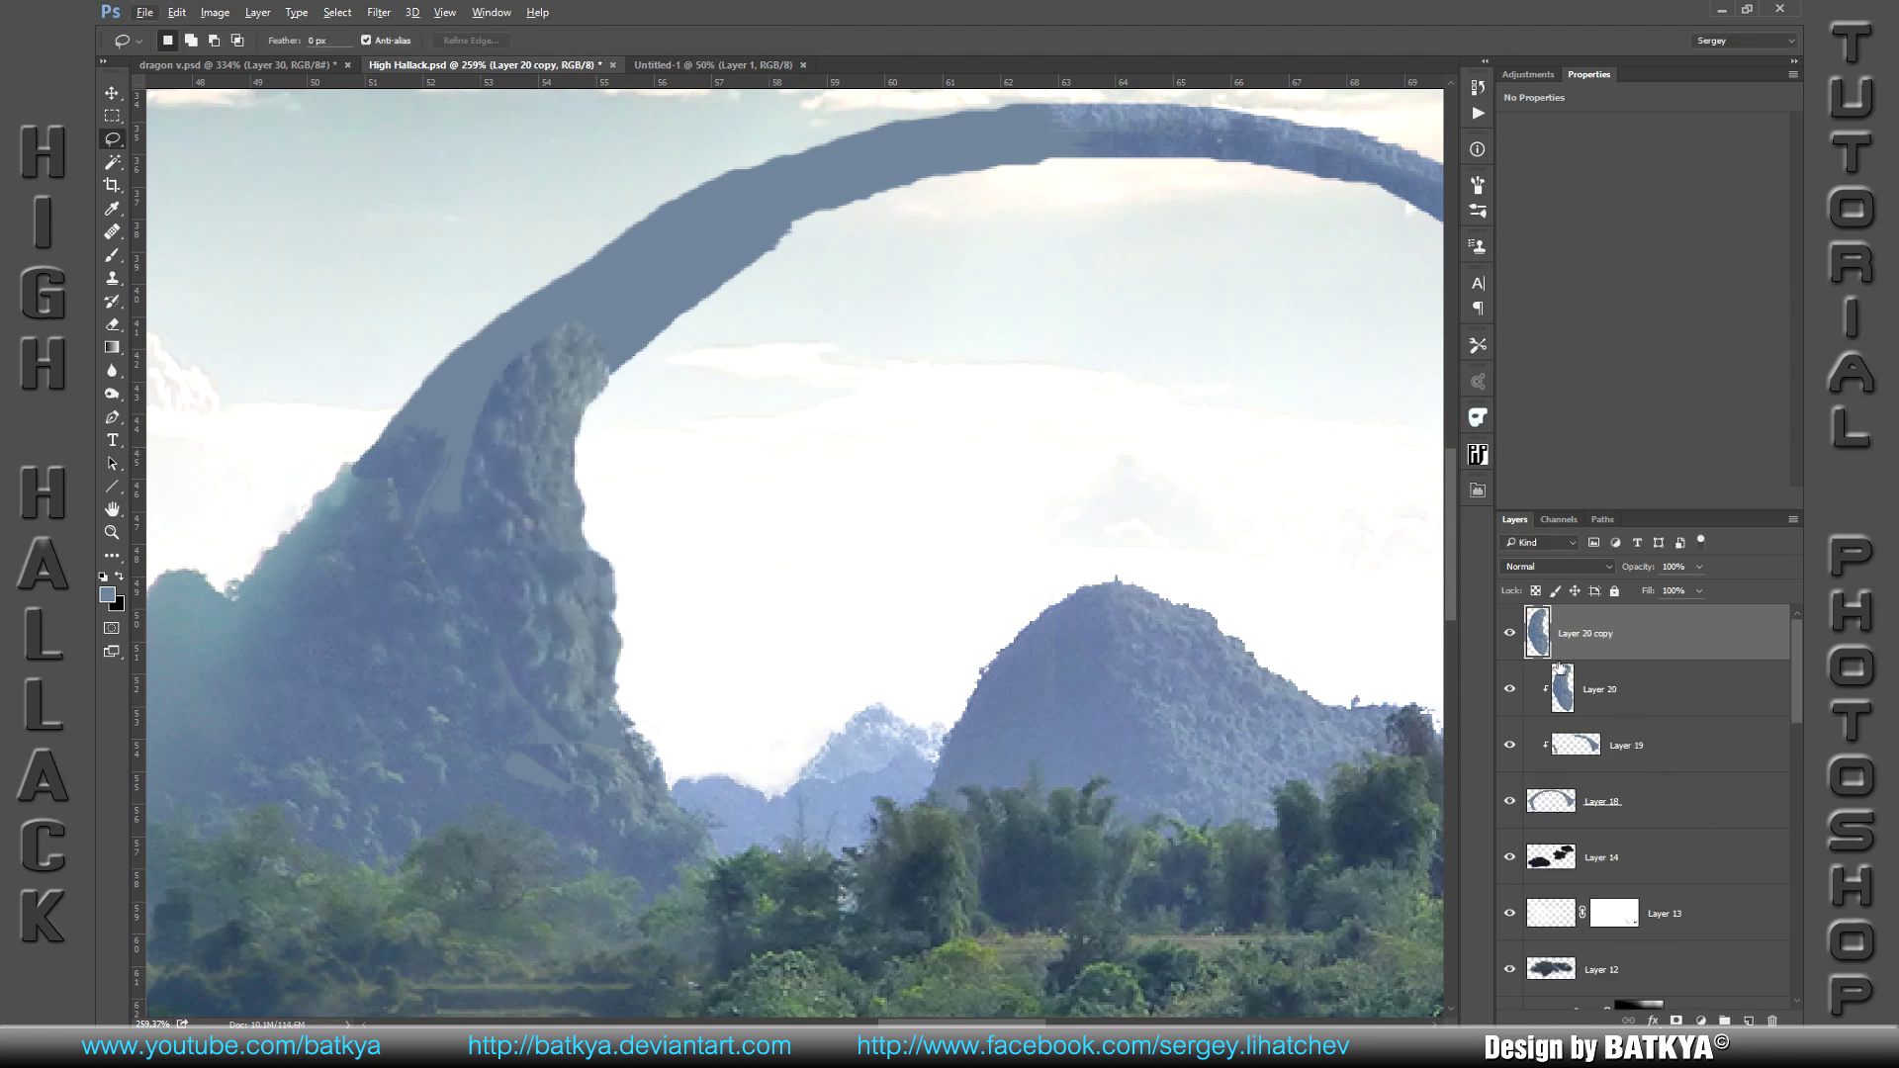
{"action": "key", "text": "ctrl+alt+g"}
{"action": "left_click_drag", "start_coordinate": [547, 422], "coordinate": [648, 324]}
{"action": "key", "text": "ctrl+t"}
{"action": "mouse_move", "coordinate": [766, 326]}
{"action": "left_mouse_down"}
{"action": "mouse_move", "coordinate": [796, 381]}
{"action": "mouse_move", "coordinate": [700, 361]}
{"action": "left_mouse_up"}
{"action": "left_click_drag", "start_coordinate": [879, 369], "coordinate": [873, 344]}
{"action": "left_click_drag", "start_coordinate": [543, 430], "coordinate": [525, 430]}
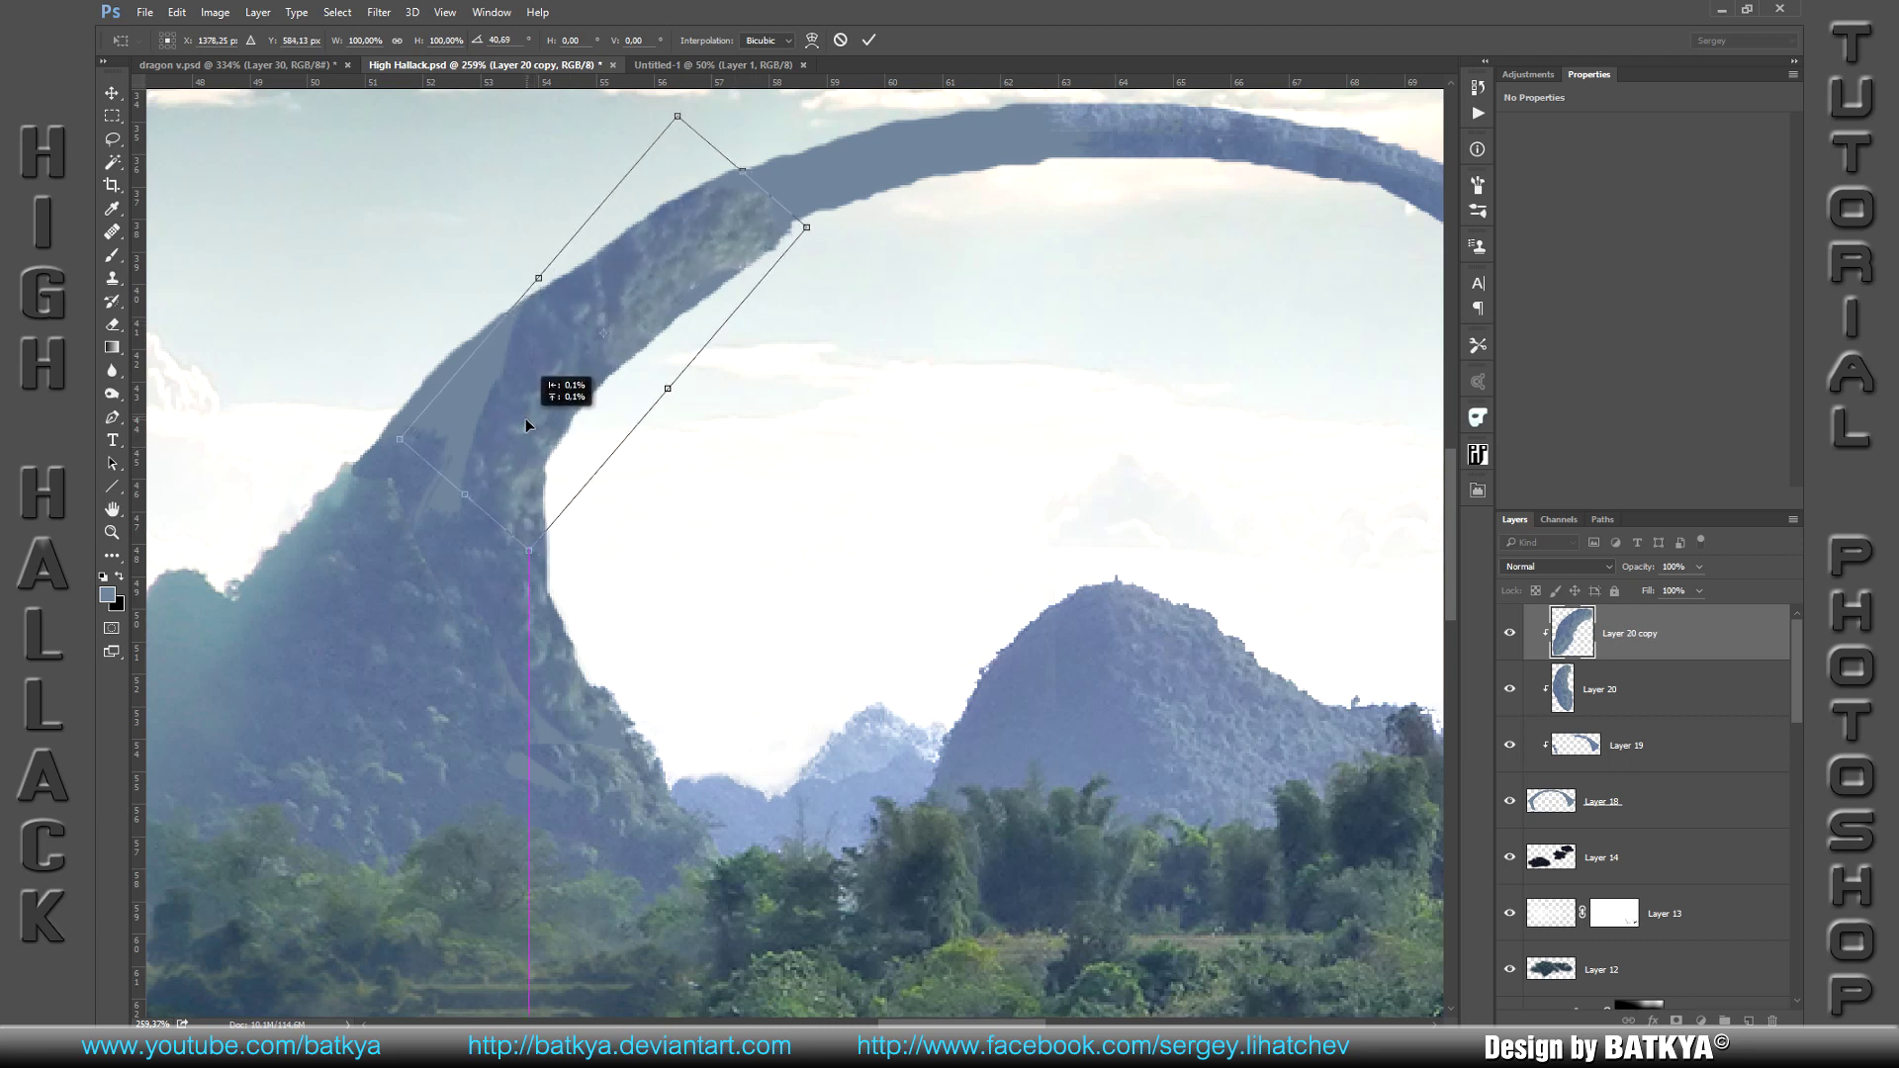
{"action": "key", "text": "Return"}
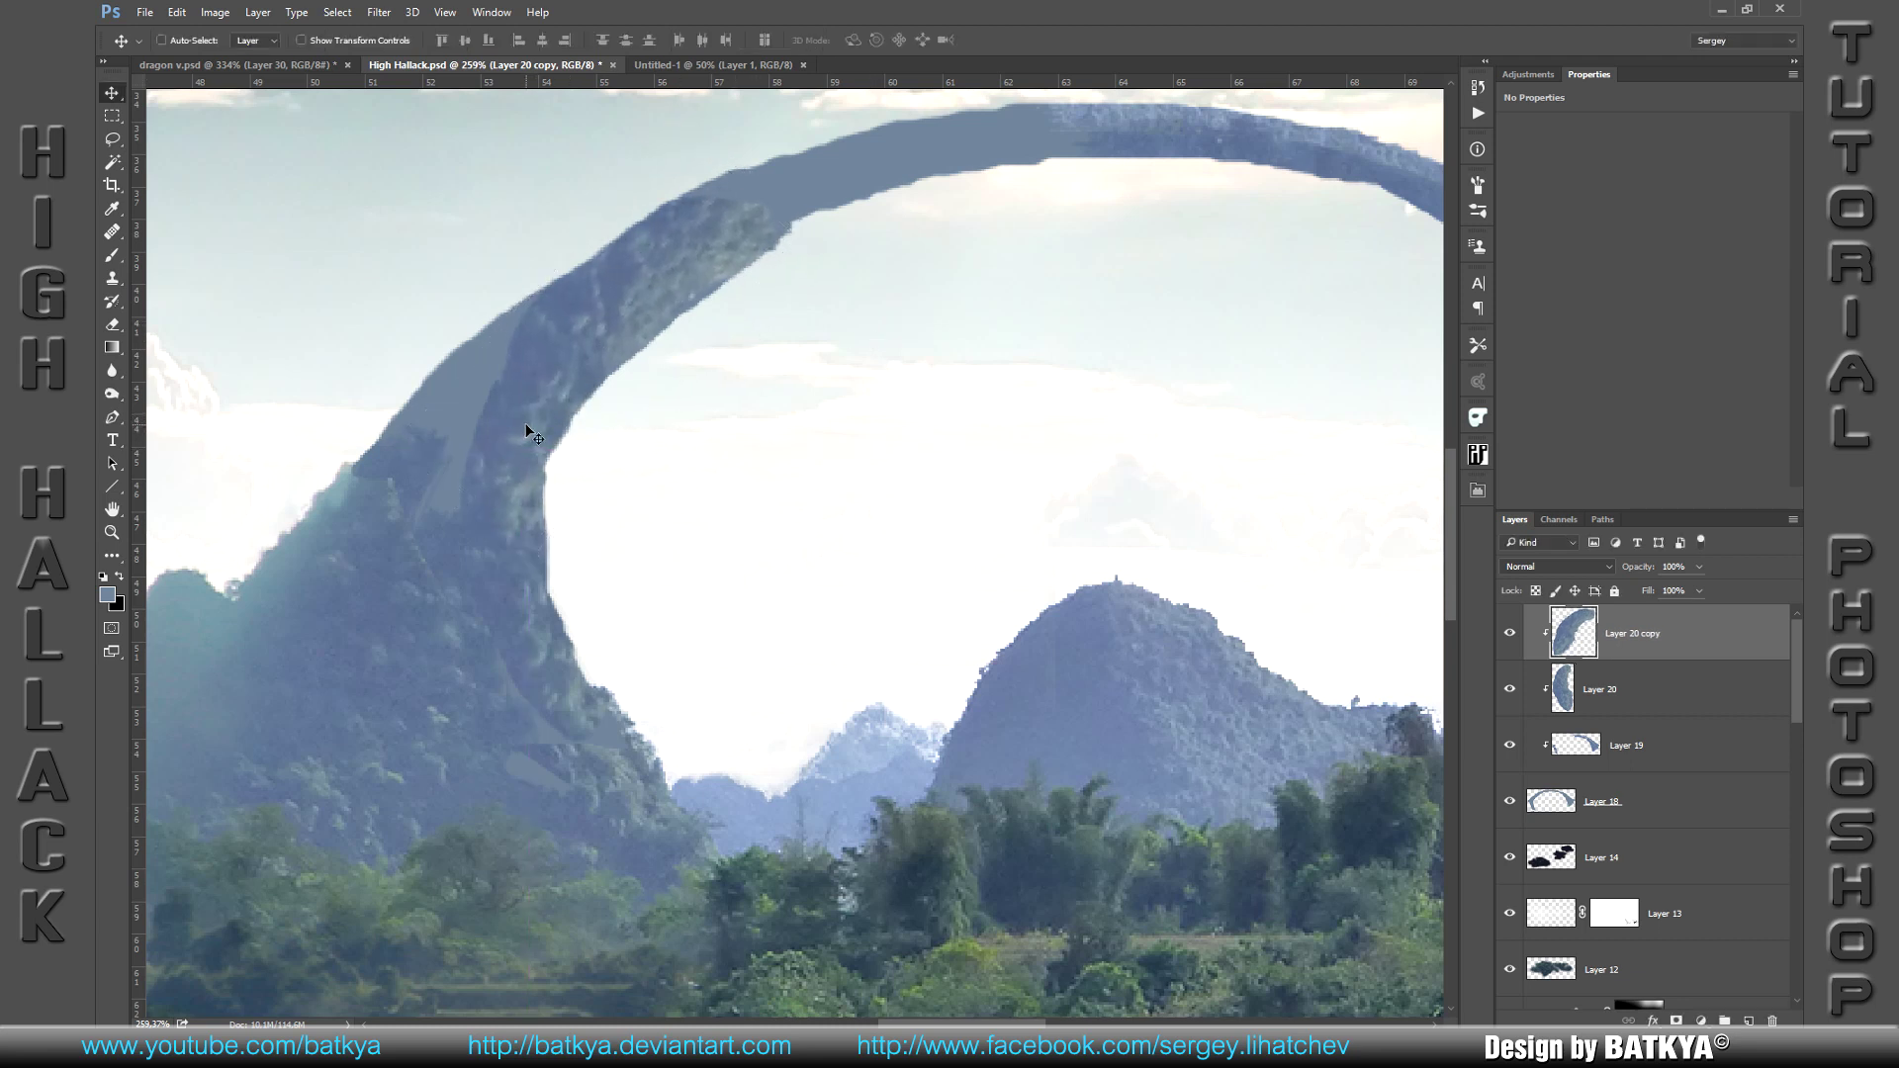
Step: Clone texture onto the arch on a new clipped Layer 21, then duplicate it as Layer 21 copy
{"action": "left_click", "coordinate": [1749, 1019]}
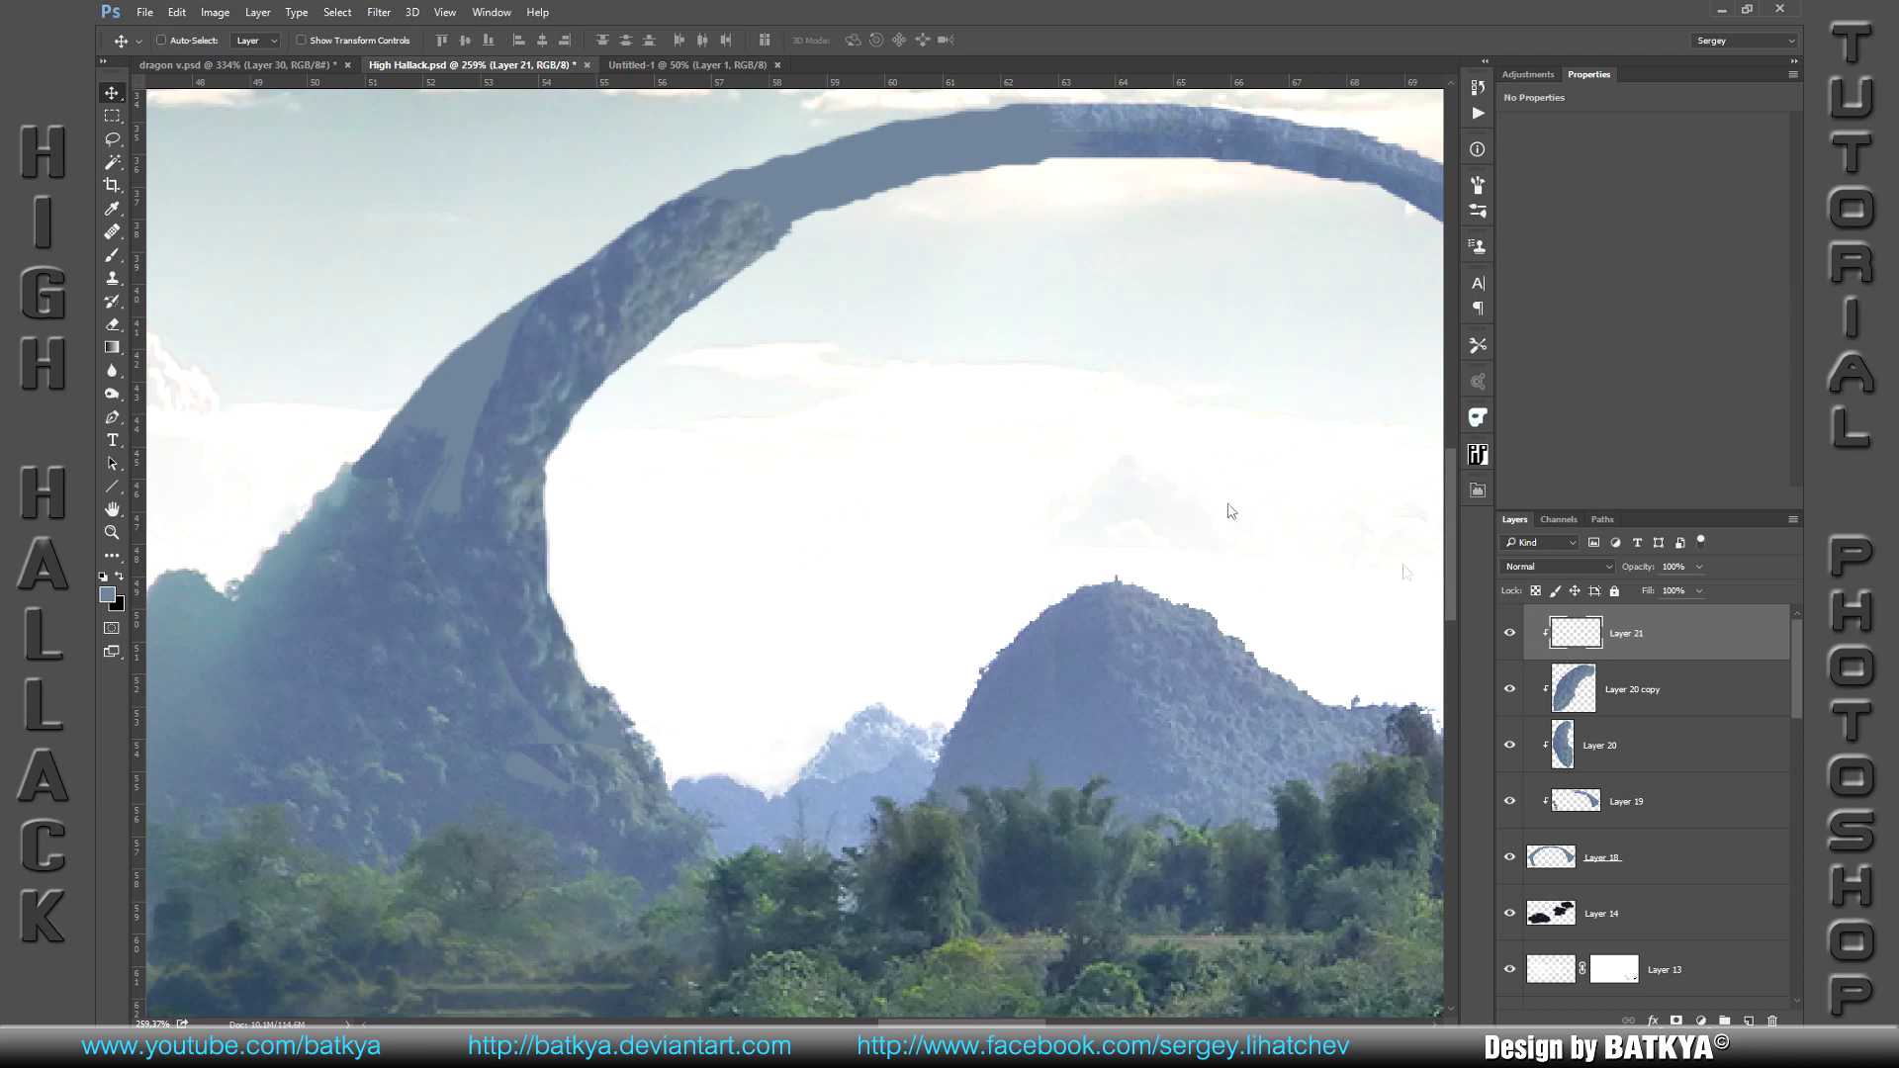
{"action": "left_click", "coordinate": [1561, 657], "text": "alt"}
{"action": "key", "text": "s"}
{"action": "mouse_move", "coordinate": [444, 493]}
{"action": "left_mouse_down"}
{"action": "mouse_move", "coordinate": [454, 416]}
{"action": "mouse_move", "coordinate": [495, 395]}
{"action": "mouse_move", "coordinate": [554, 302]}
{"action": "left_mouse_up"}
{"action": "left_click_drag", "start_coordinate": [699, 341], "coordinate": [564, 394]}
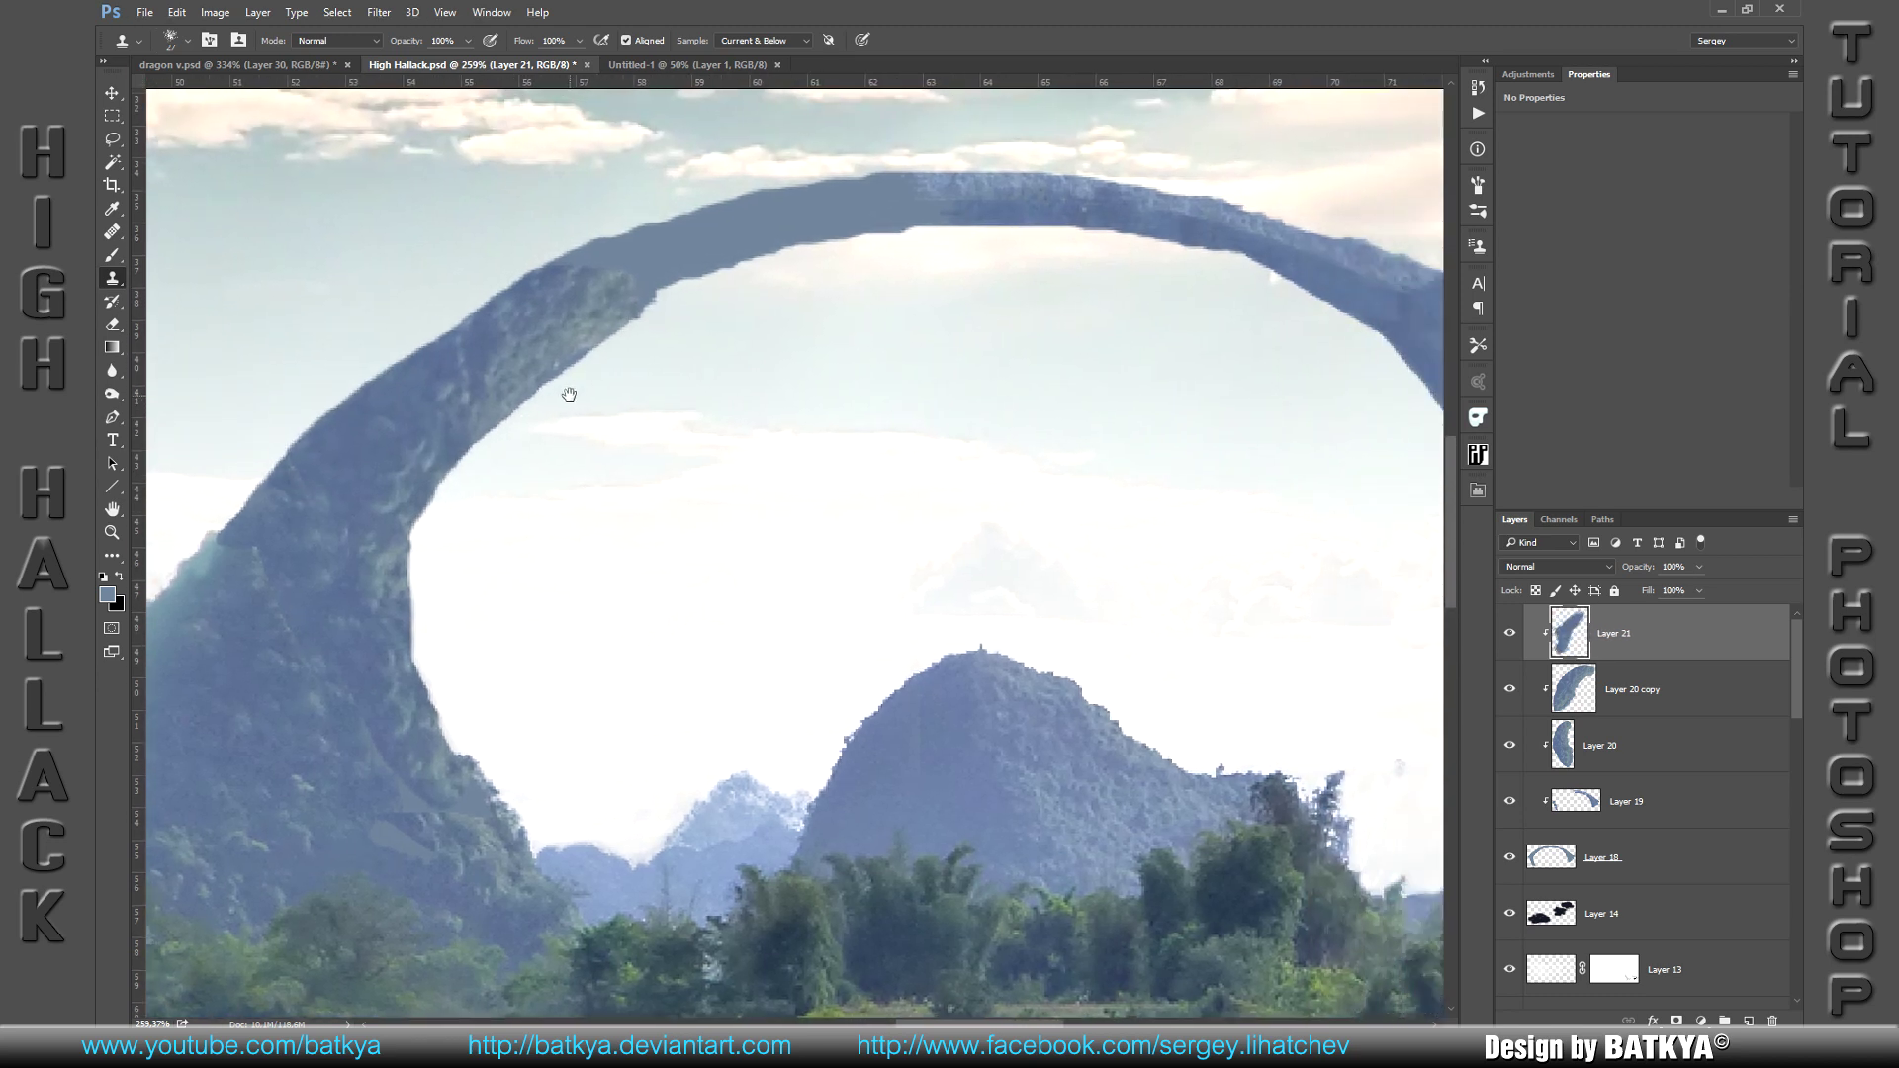
{"action": "left_click_drag", "start_coordinate": [712, 369], "coordinate": [611, 367]}
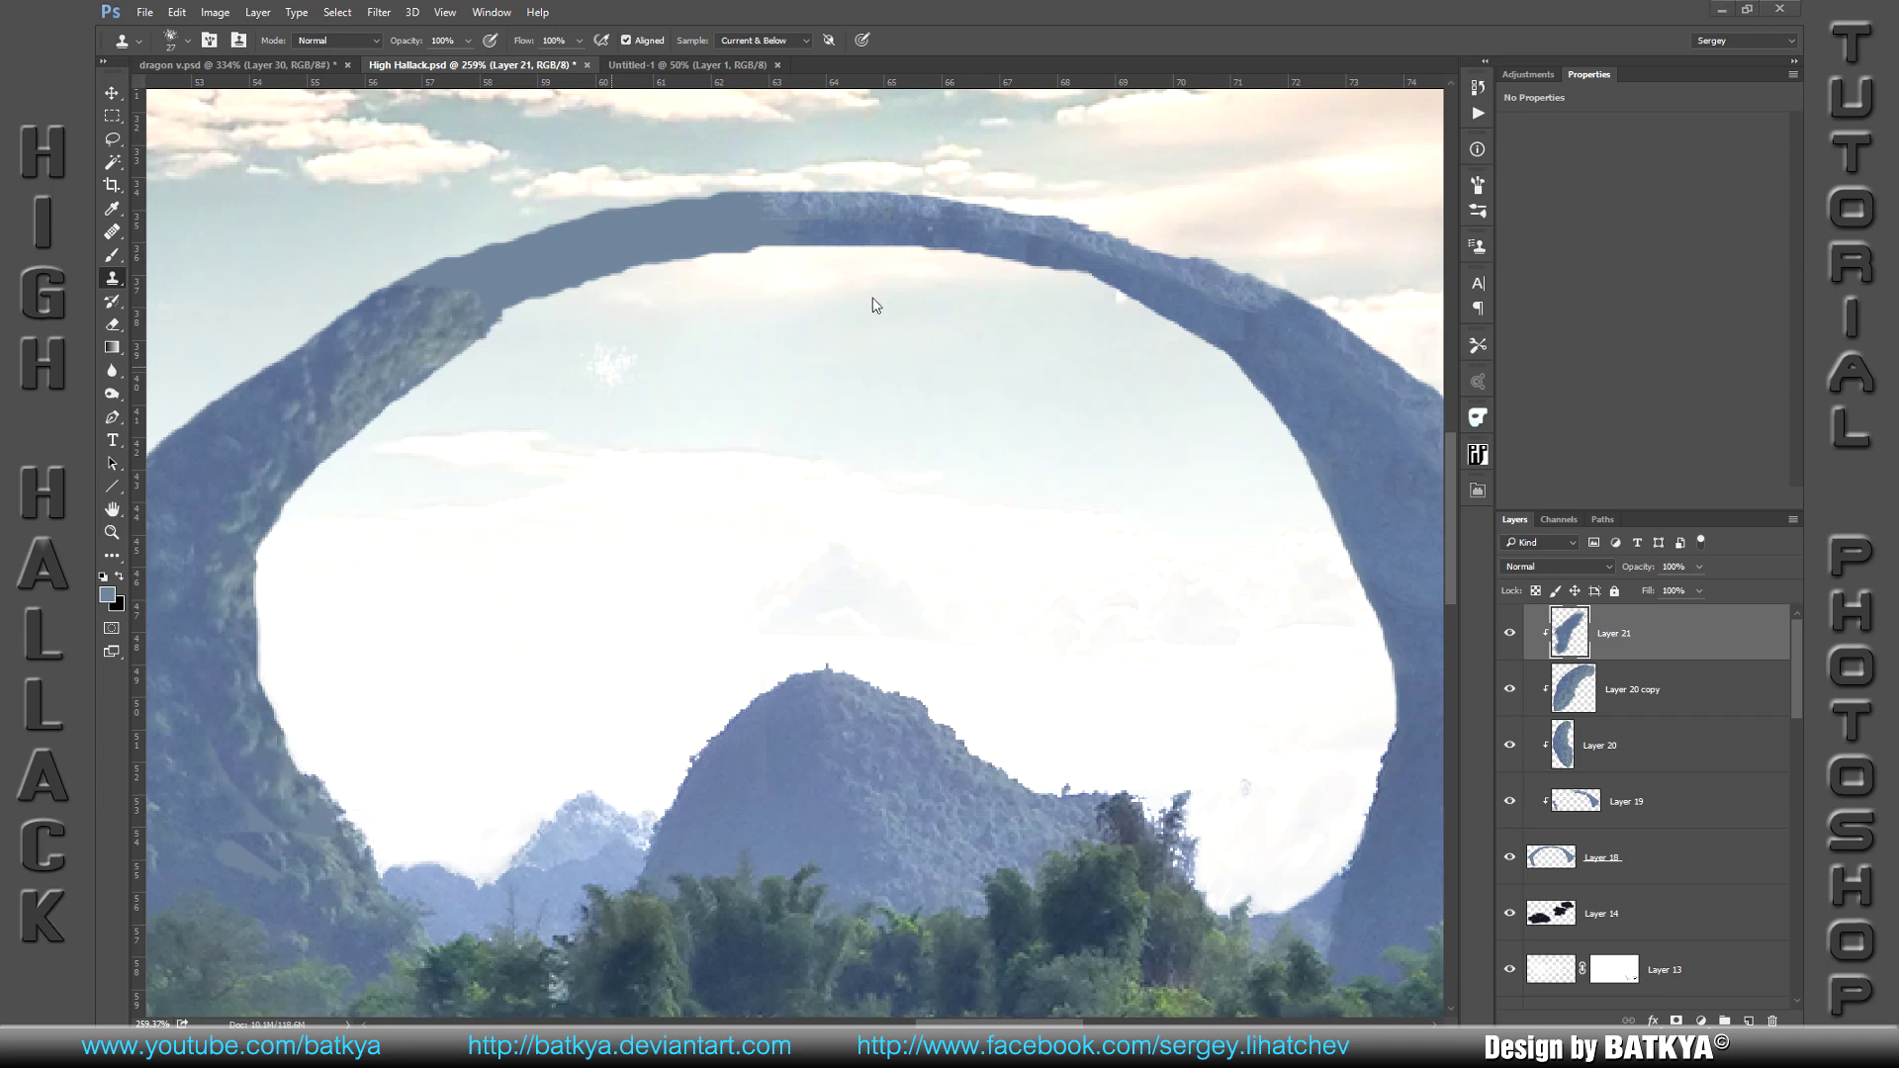
{"action": "key", "text": "ctrl+j"}
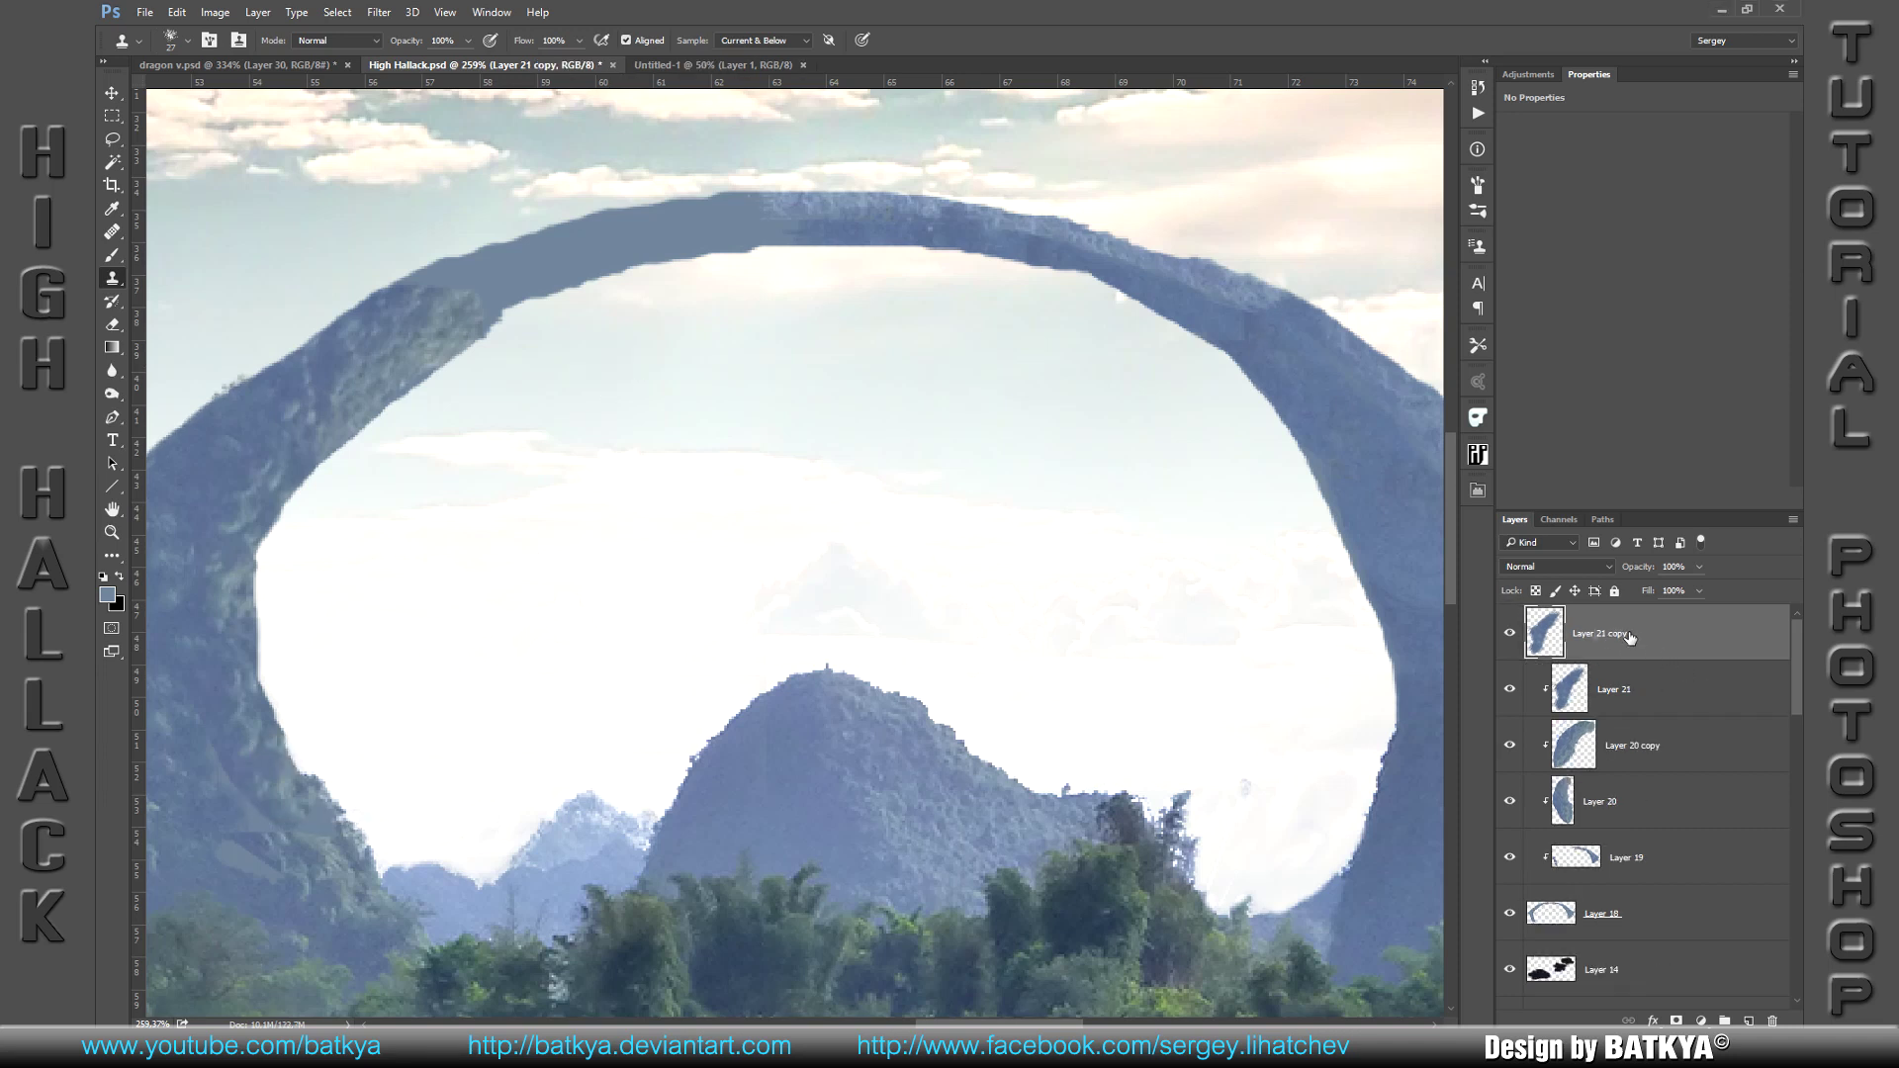
Step: Clip Layer 21 copy, move it up-right, and rotate it roughly upside down onto the arch
{"action": "left_click", "coordinate": [1556, 657], "text": "alt"}
{"action": "key", "text": "v"}
{"action": "left_click_drag", "start_coordinate": [423, 369], "coordinate": [583, 238]}
{"action": "key", "text": "ctrl+t"}
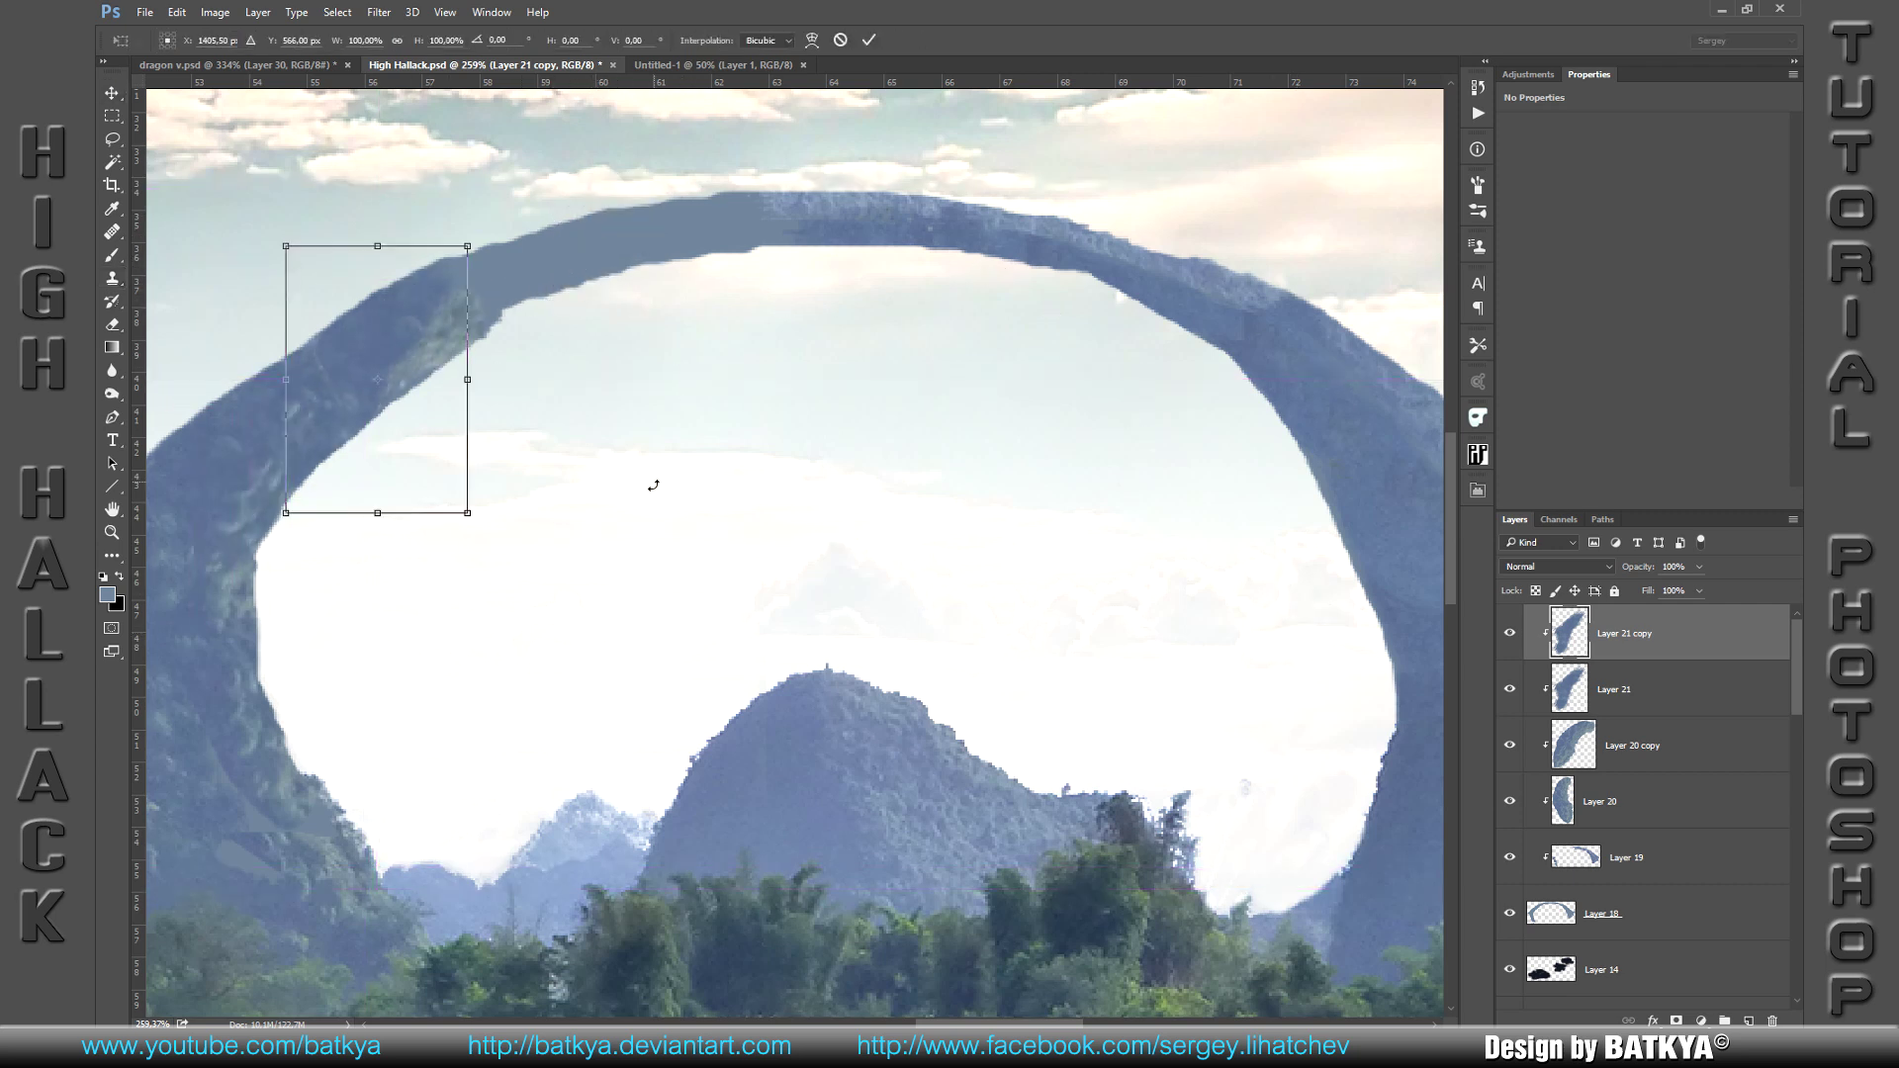
{"action": "left_click_drag", "start_coordinate": [657, 488], "coordinate": [497, 561]}
{"action": "left_click_drag", "start_coordinate": [465, 491], "coordinate": [321, 585]}
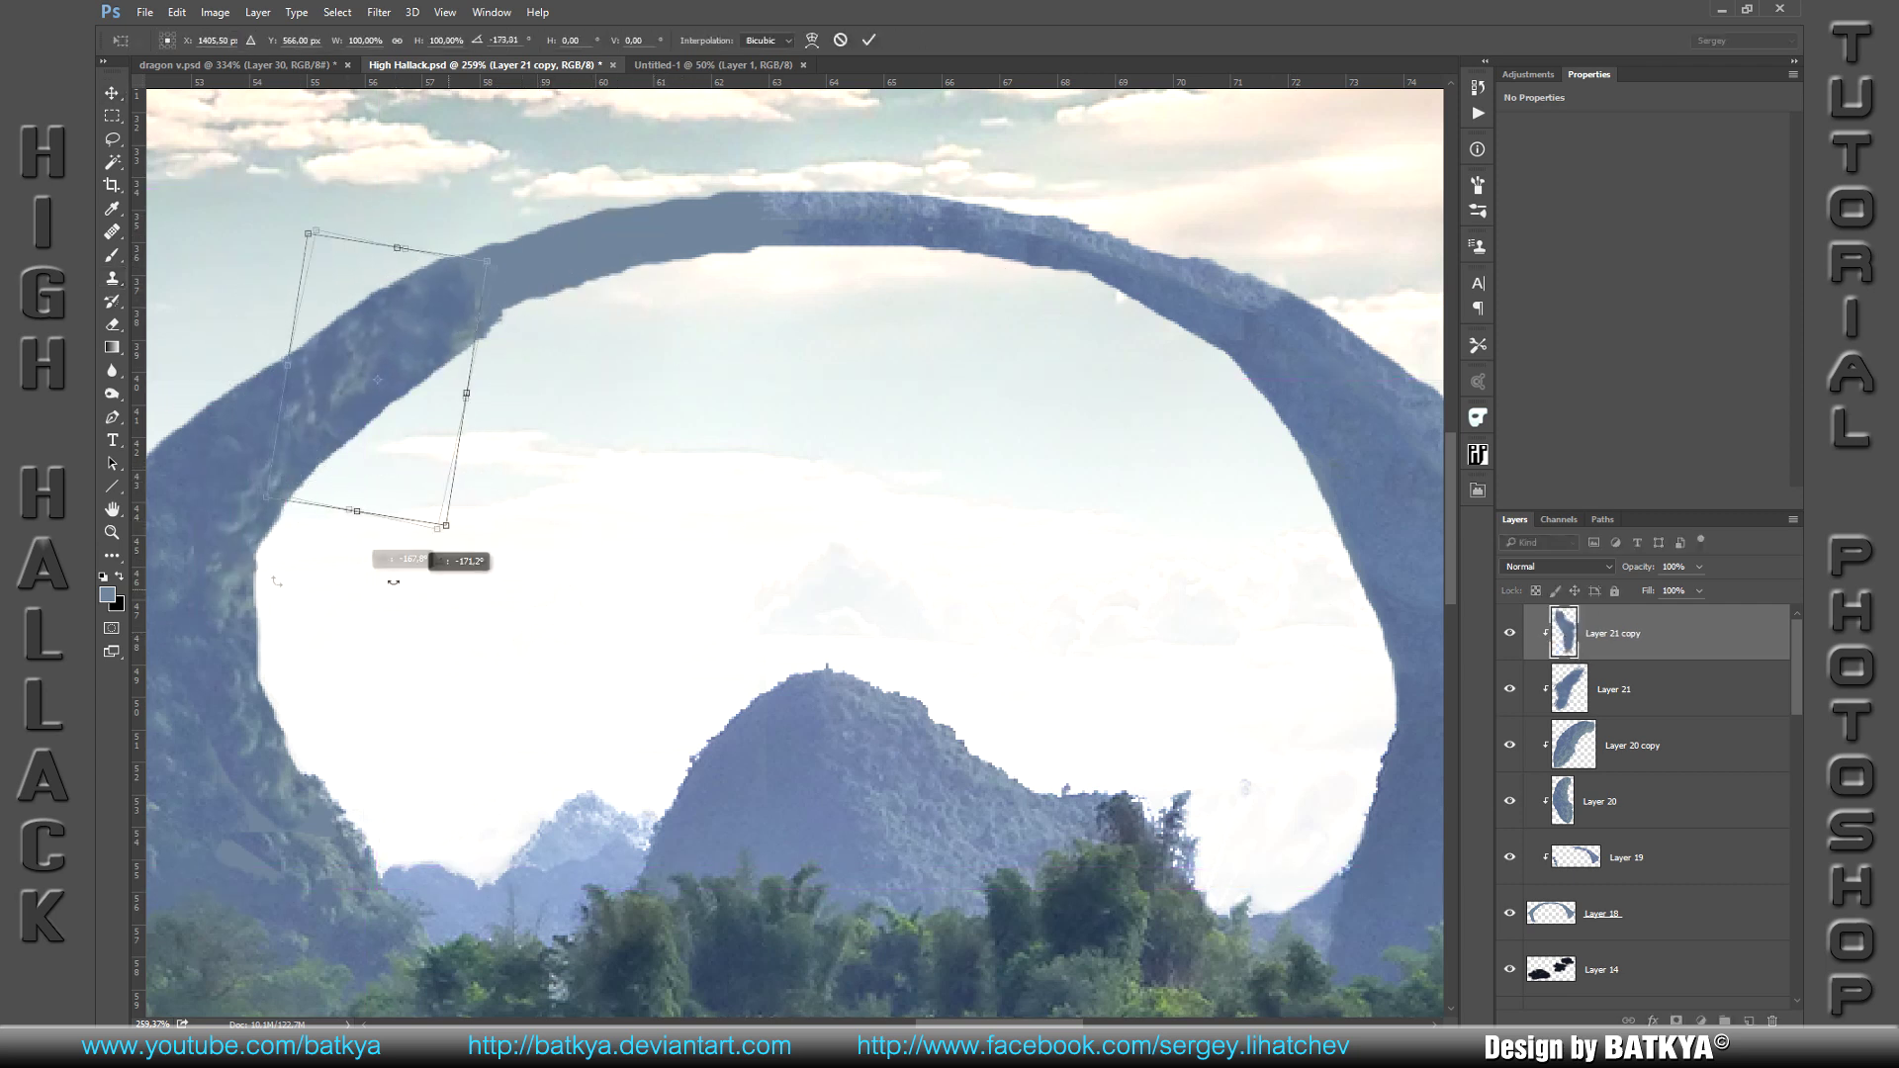
{"action": "left_click_drag", "start_coordinate": [470, 312], "coordinate": [588, 222]}
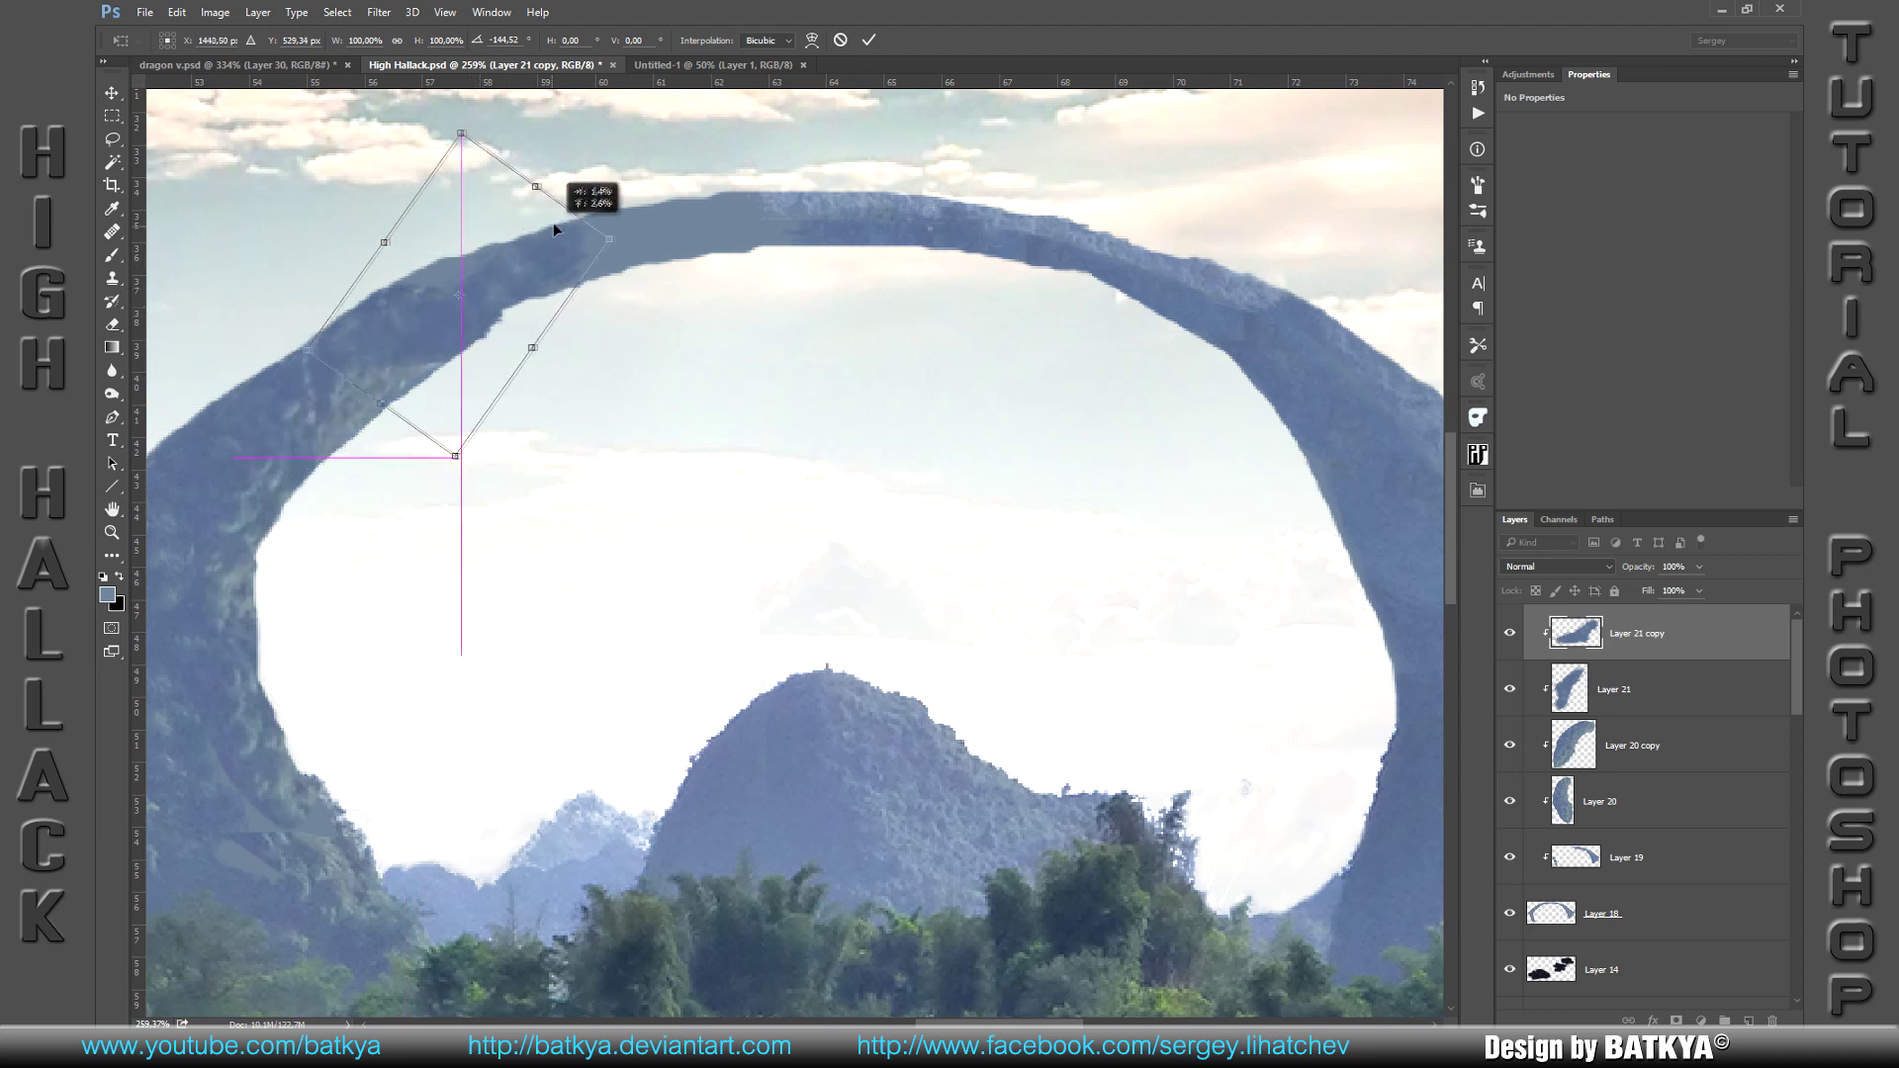
Step: Distort the piece's corners and warp it to follow the arch's upper-left curve
{"action": "right_click", "coordinate": [582, 252]}
{"action": "left_click", "coordinate": [678, 345]}
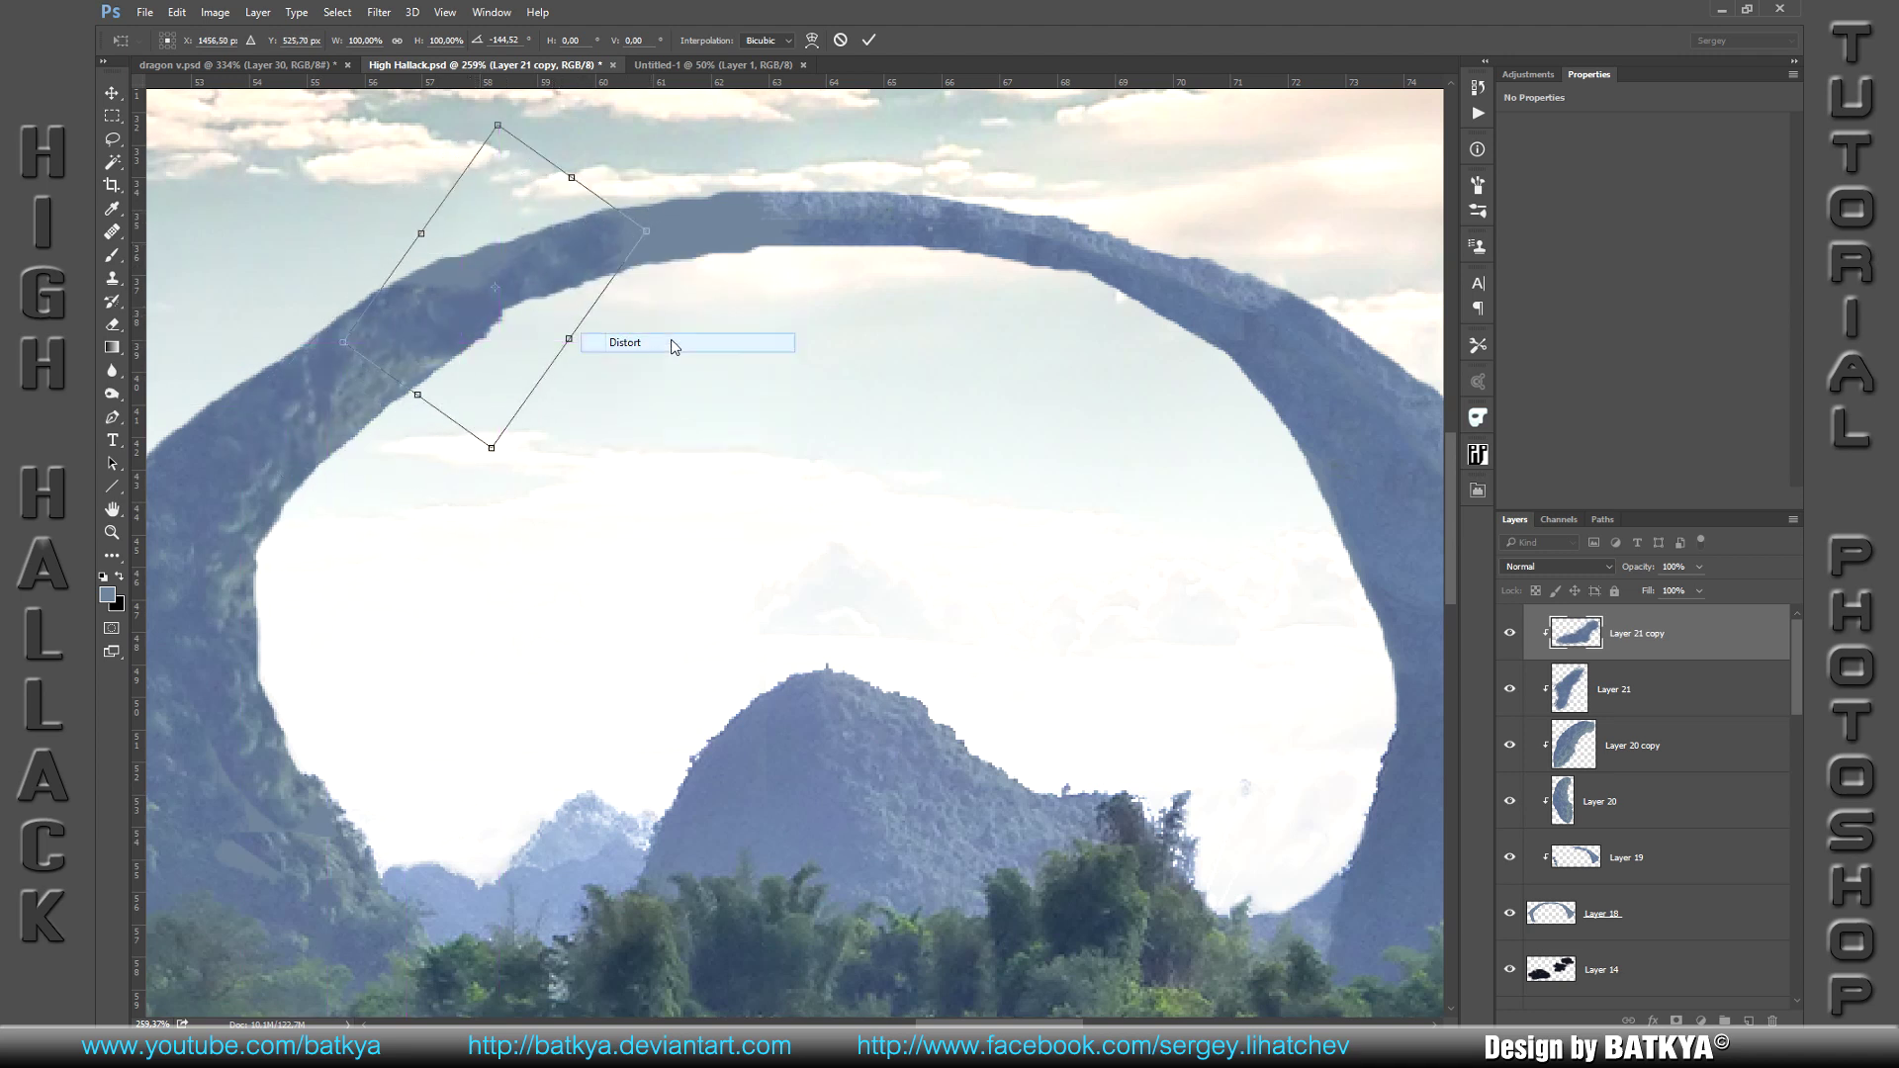
{"action": "left_click_drag", "start_coordinate": [670, 234], "coordinate": [794, 217]}
{"action": "left_click_drag", "start_coordinate": [342, 342], "coordinate": [344, 329]}
{"action": "right_click", "coordinate": [521, 280]}
{"action": "left_click", "coordinate": [599, 424]}
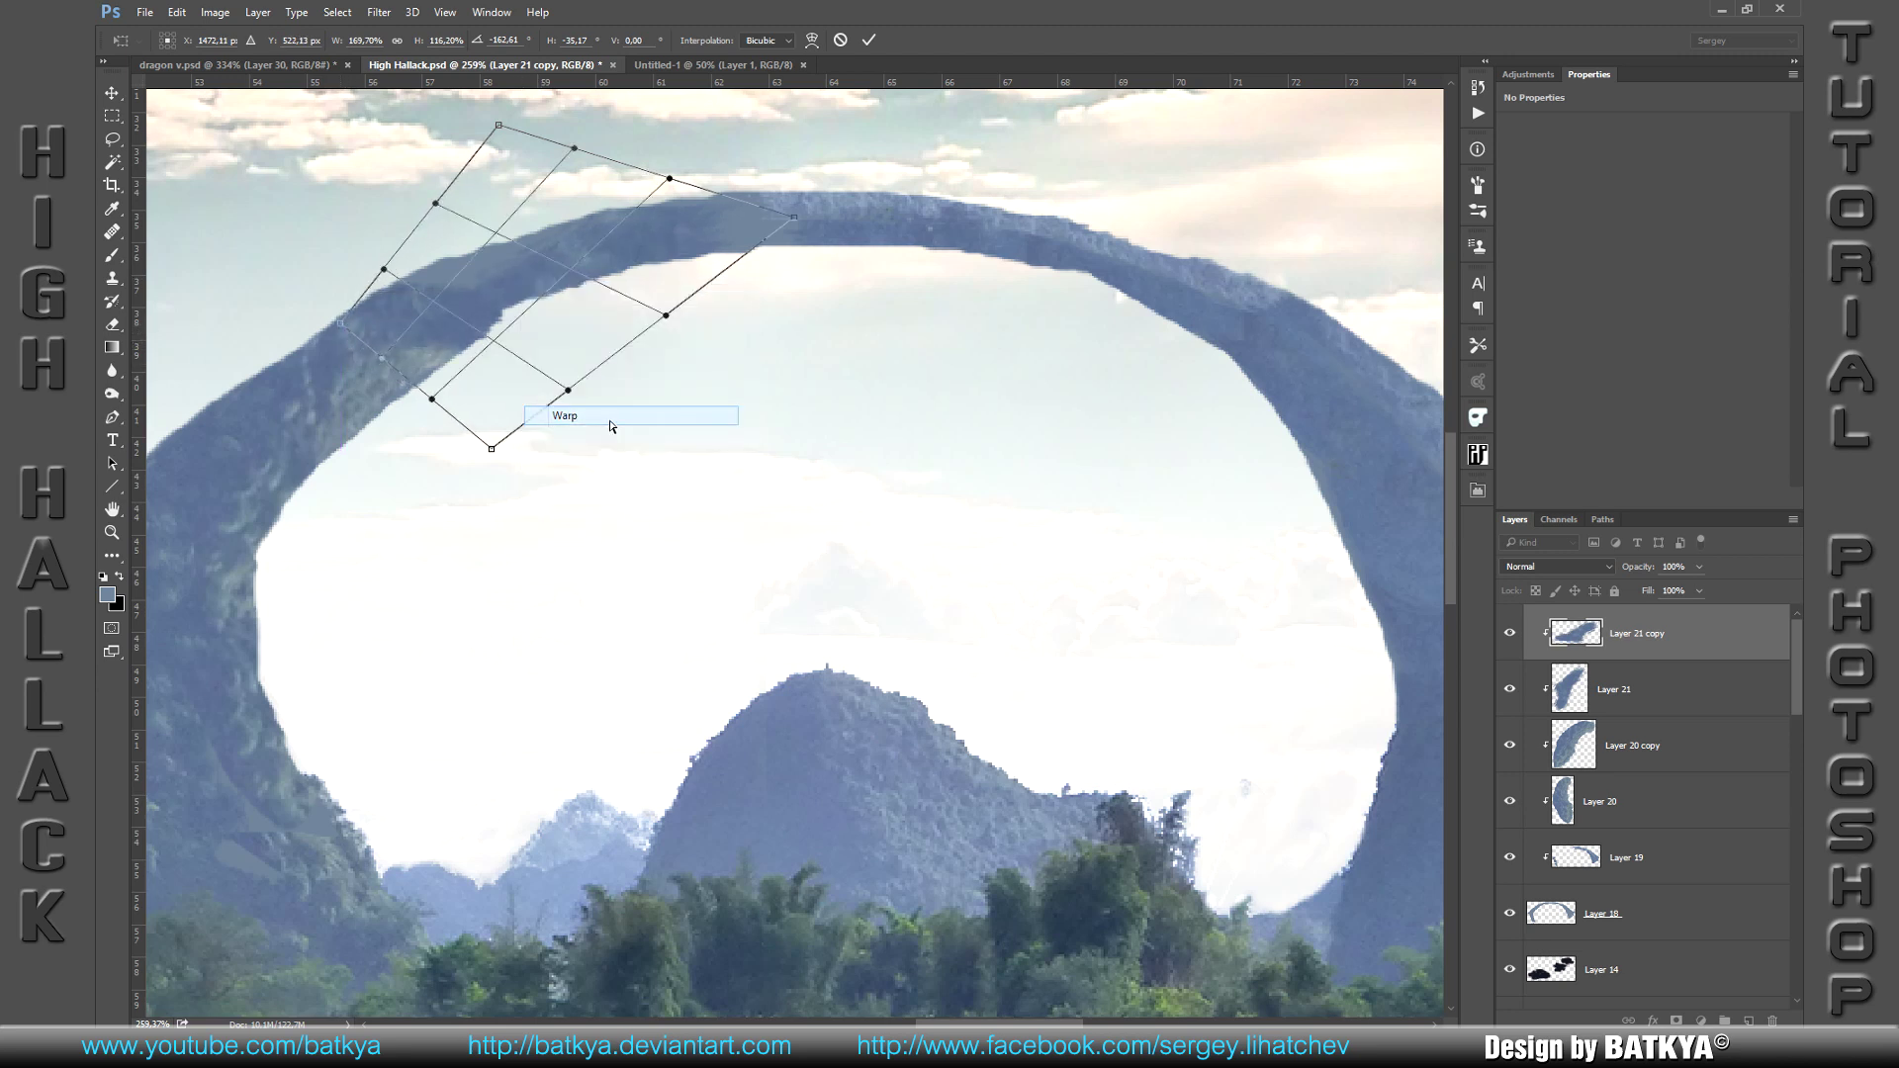
{"action": "mouse_move", "coordinate": [544, 286]}
{"action": "left_mouse_down"}
{"action": "mouse_move", "coordinate": [511, 248]}
{"action": "mouse_move", "coordinate": [478, 302]}
{"action": "mouse_move", "coordinate": [699, 245]}
{"action": "mouse_move", "coordinate": [594, 253]}
{"action": "mouse_move", "coordinate": [524, 214]}
{"action": "left_mouse_up"}
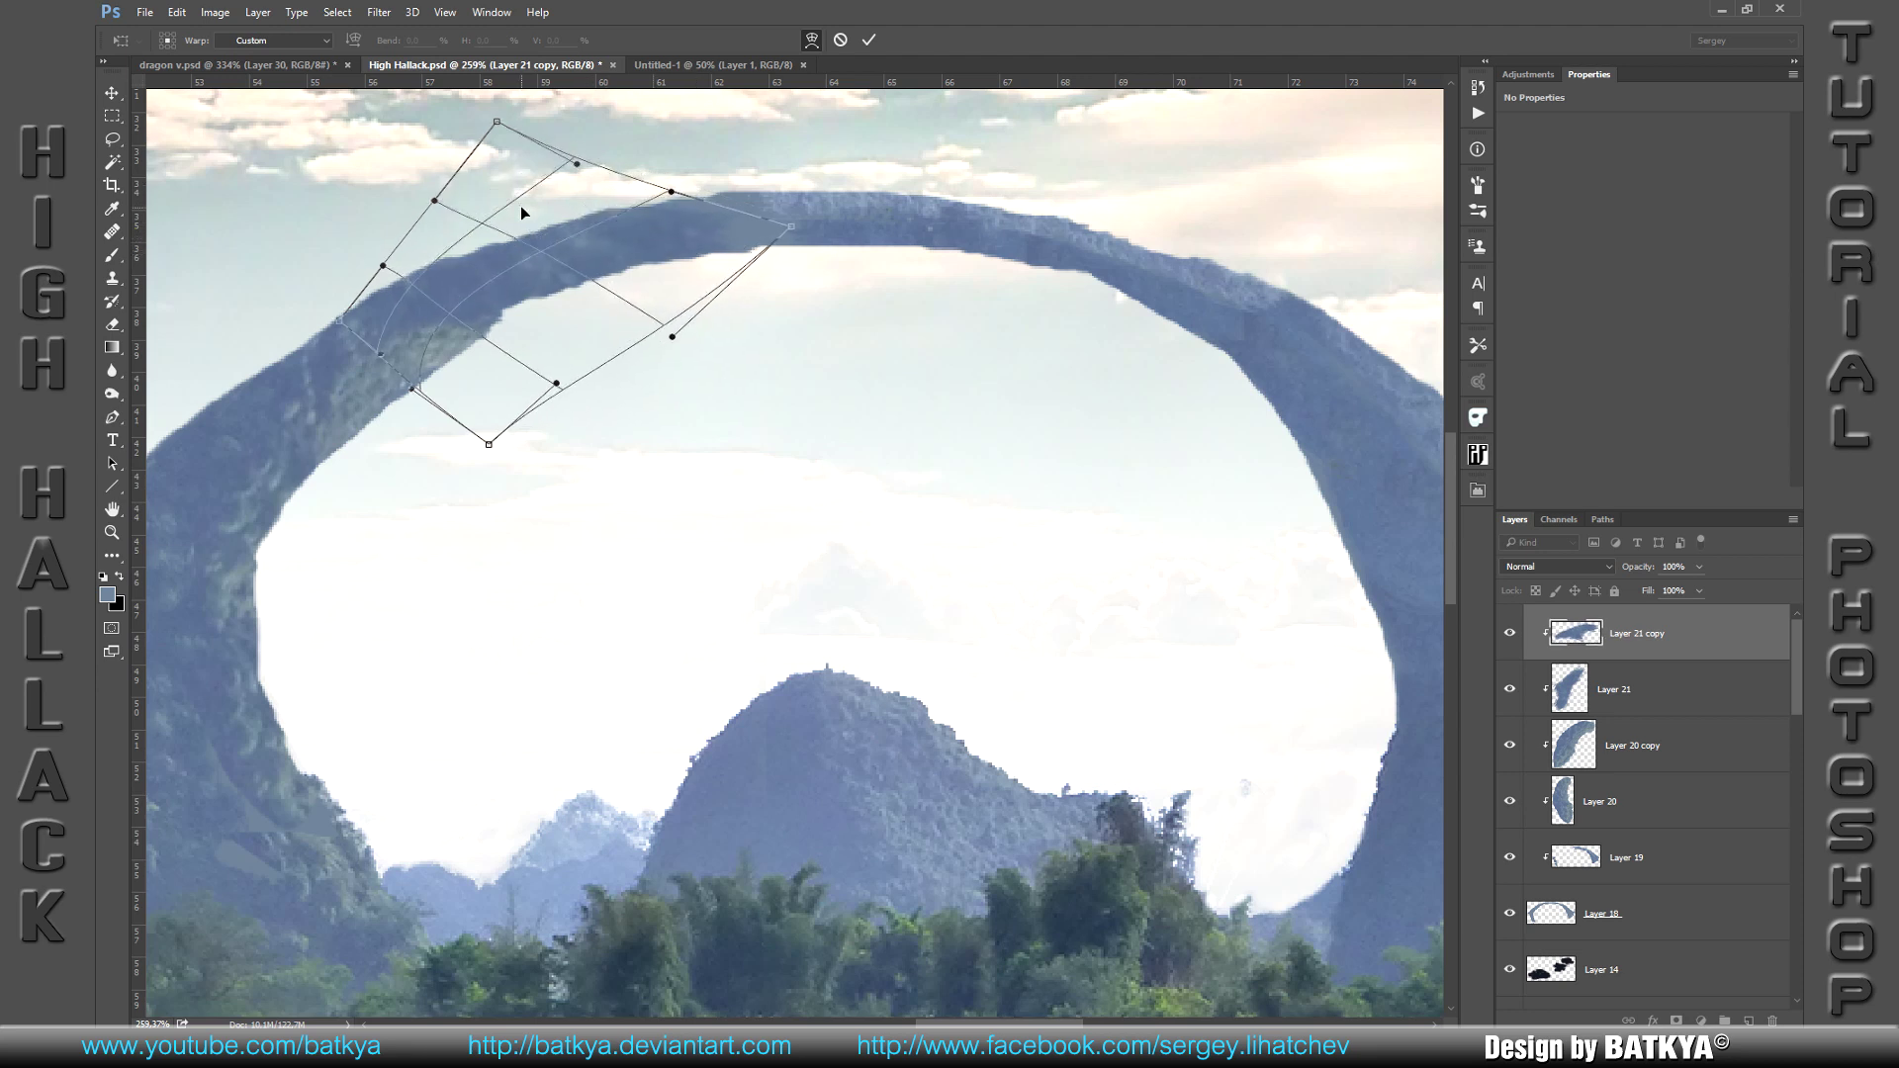
{"action": "key", "text": "Return"}
{"action": "left_click_drag", "start_coordinate": [593, 273], "coordinate": [597, 263]}
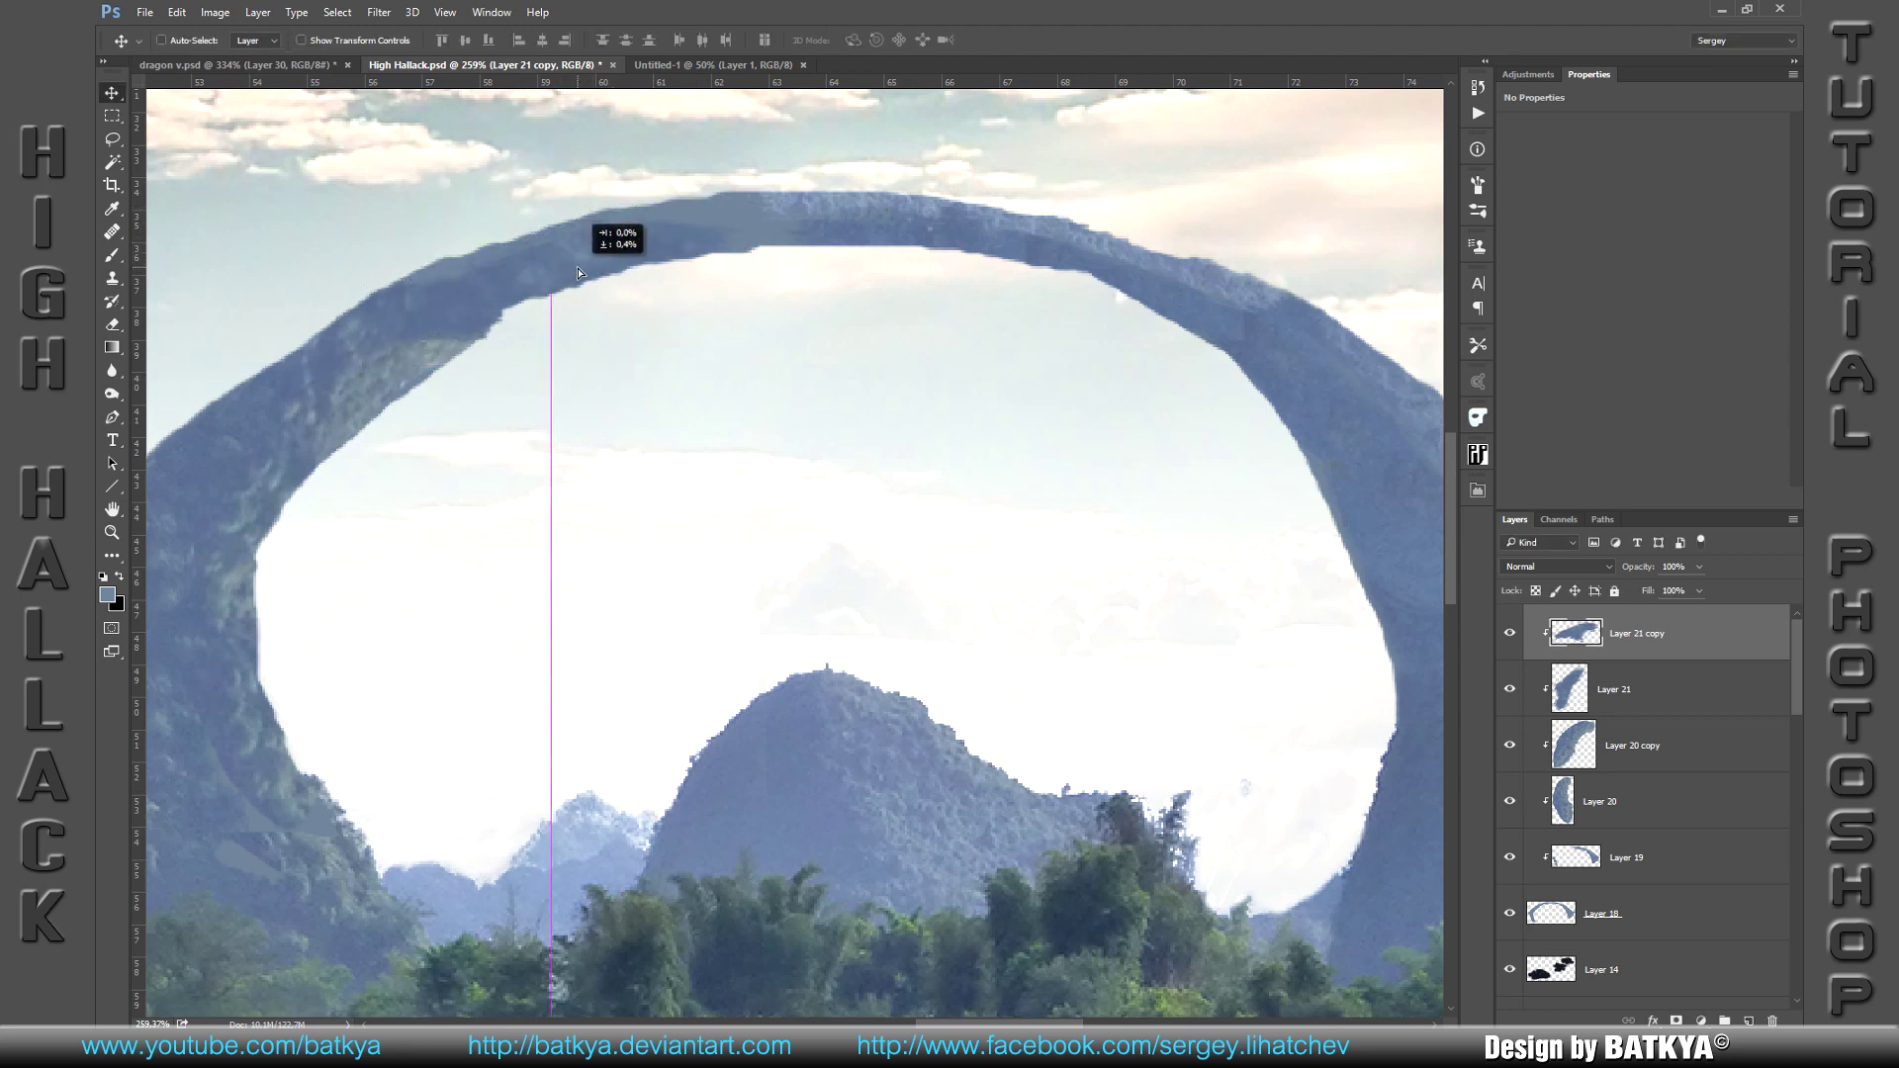
Step: Fine-tune the piece's tilt to about -1.6 degrees, then add a new clipped layer on top
{"action": "key", "text": "ctrl+t"}
{"action": "left_click_drag", "start_coordinate": [928, 394], "coordinate": [928, 361]}
{"action": "left_click_drag", "start_coordinate": [730, 298], "coordinate": [767, 295]}
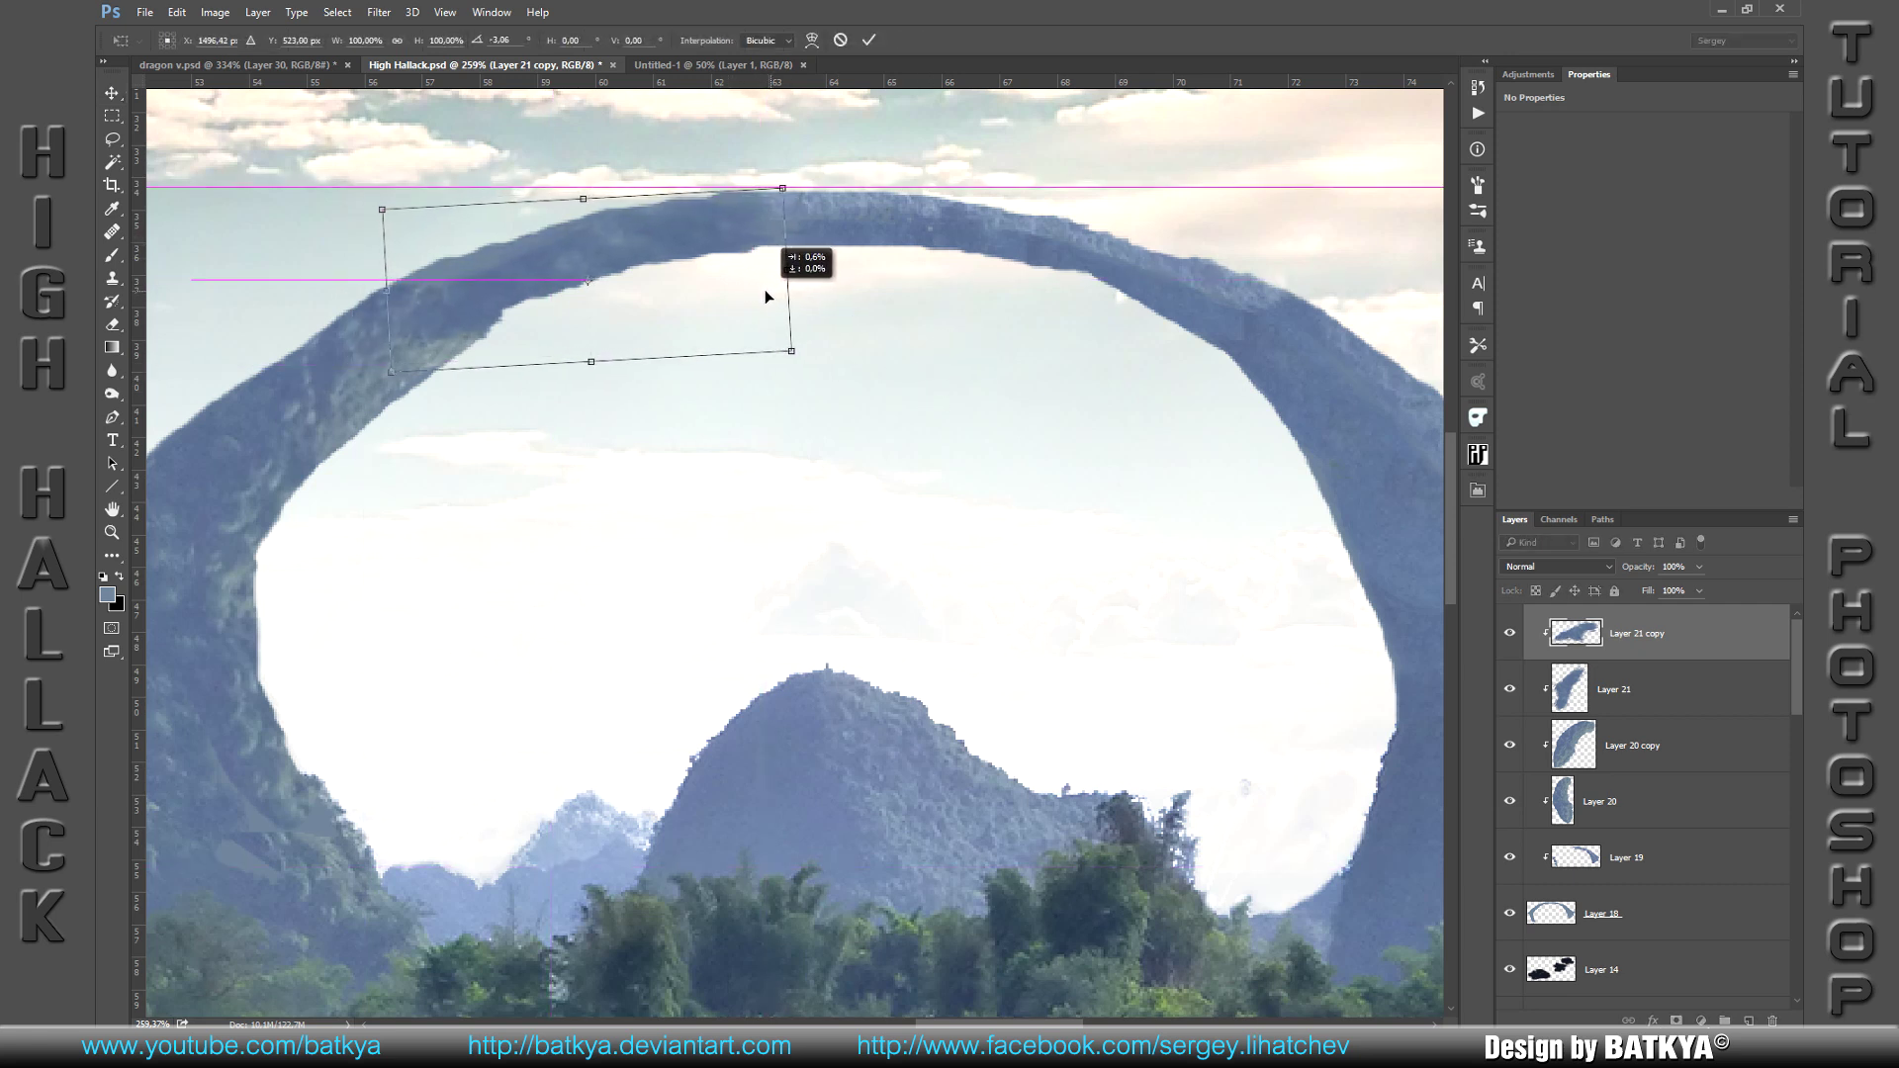
{"action": "left_click_drag", "start_coordinate": [368, 377], "coordinate": [354, 357]}
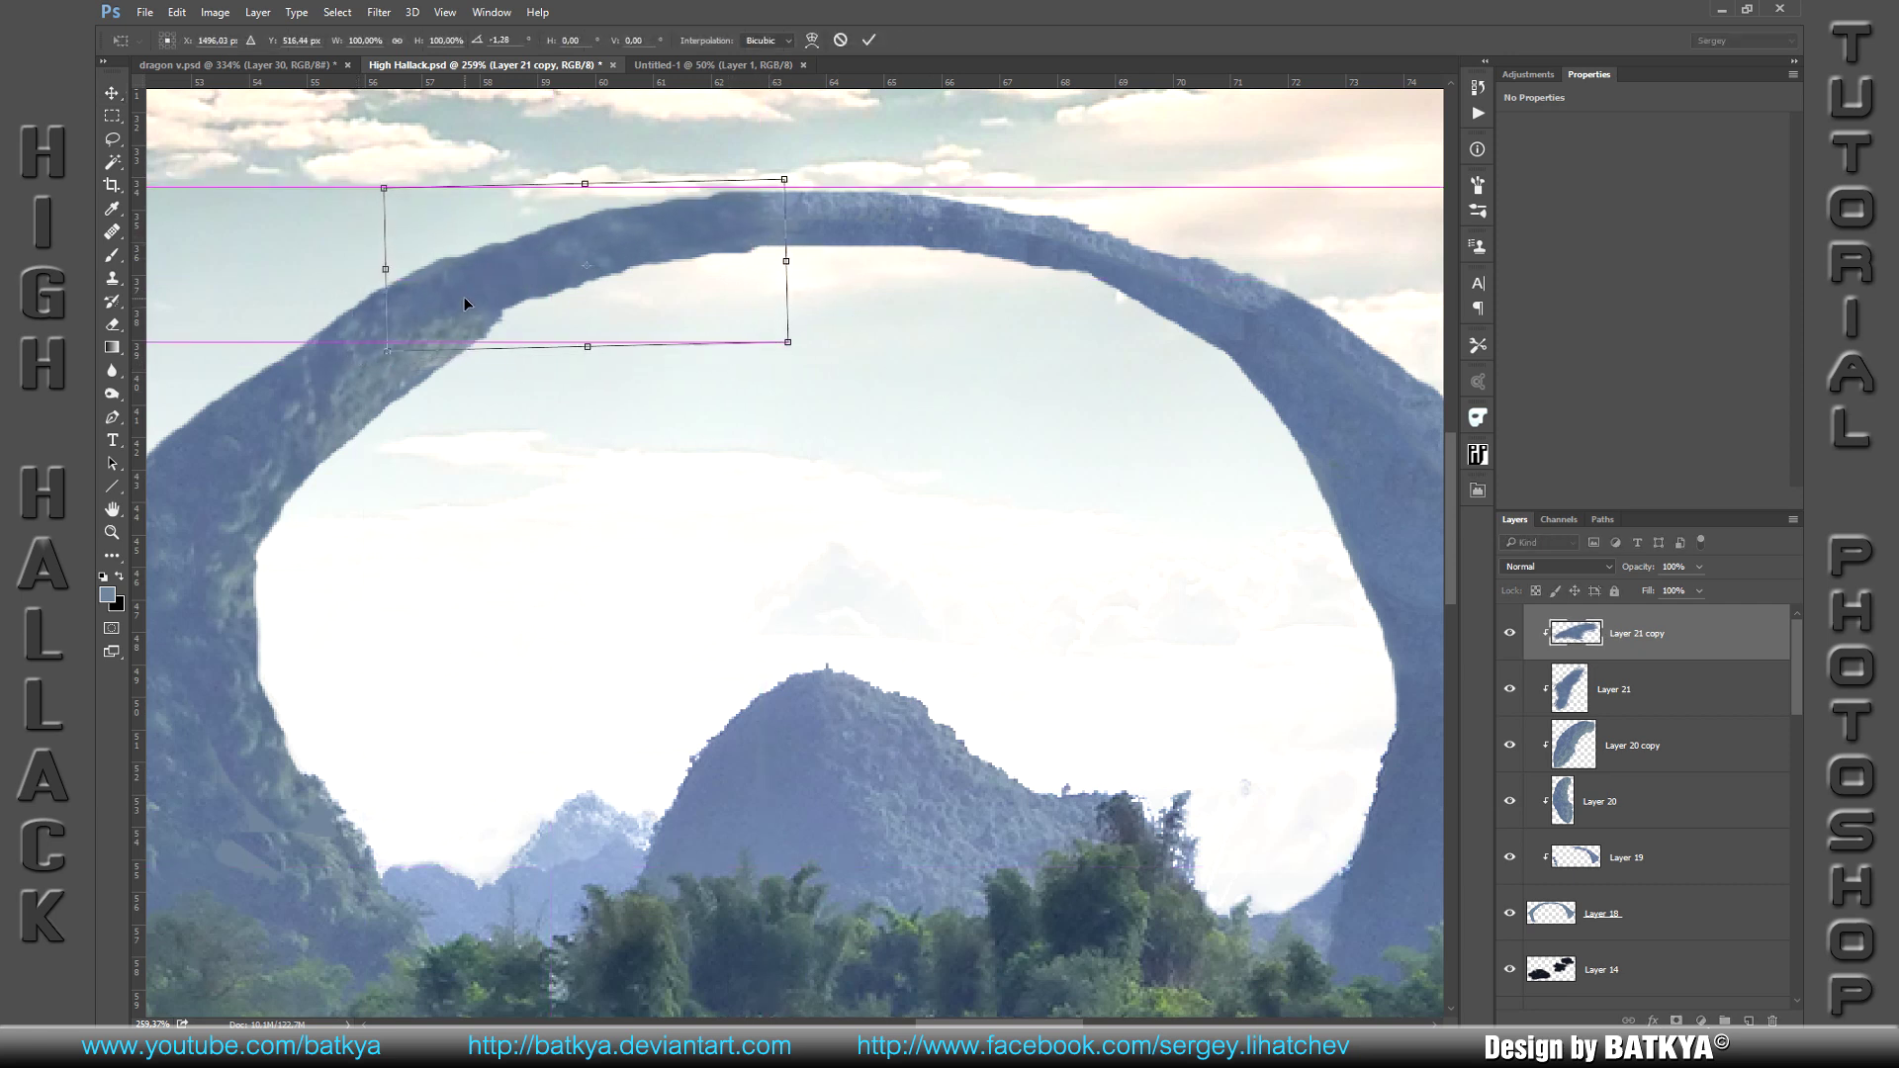
{"action": "key", "text": "Return"}
{"action": "key", "text": "s"}
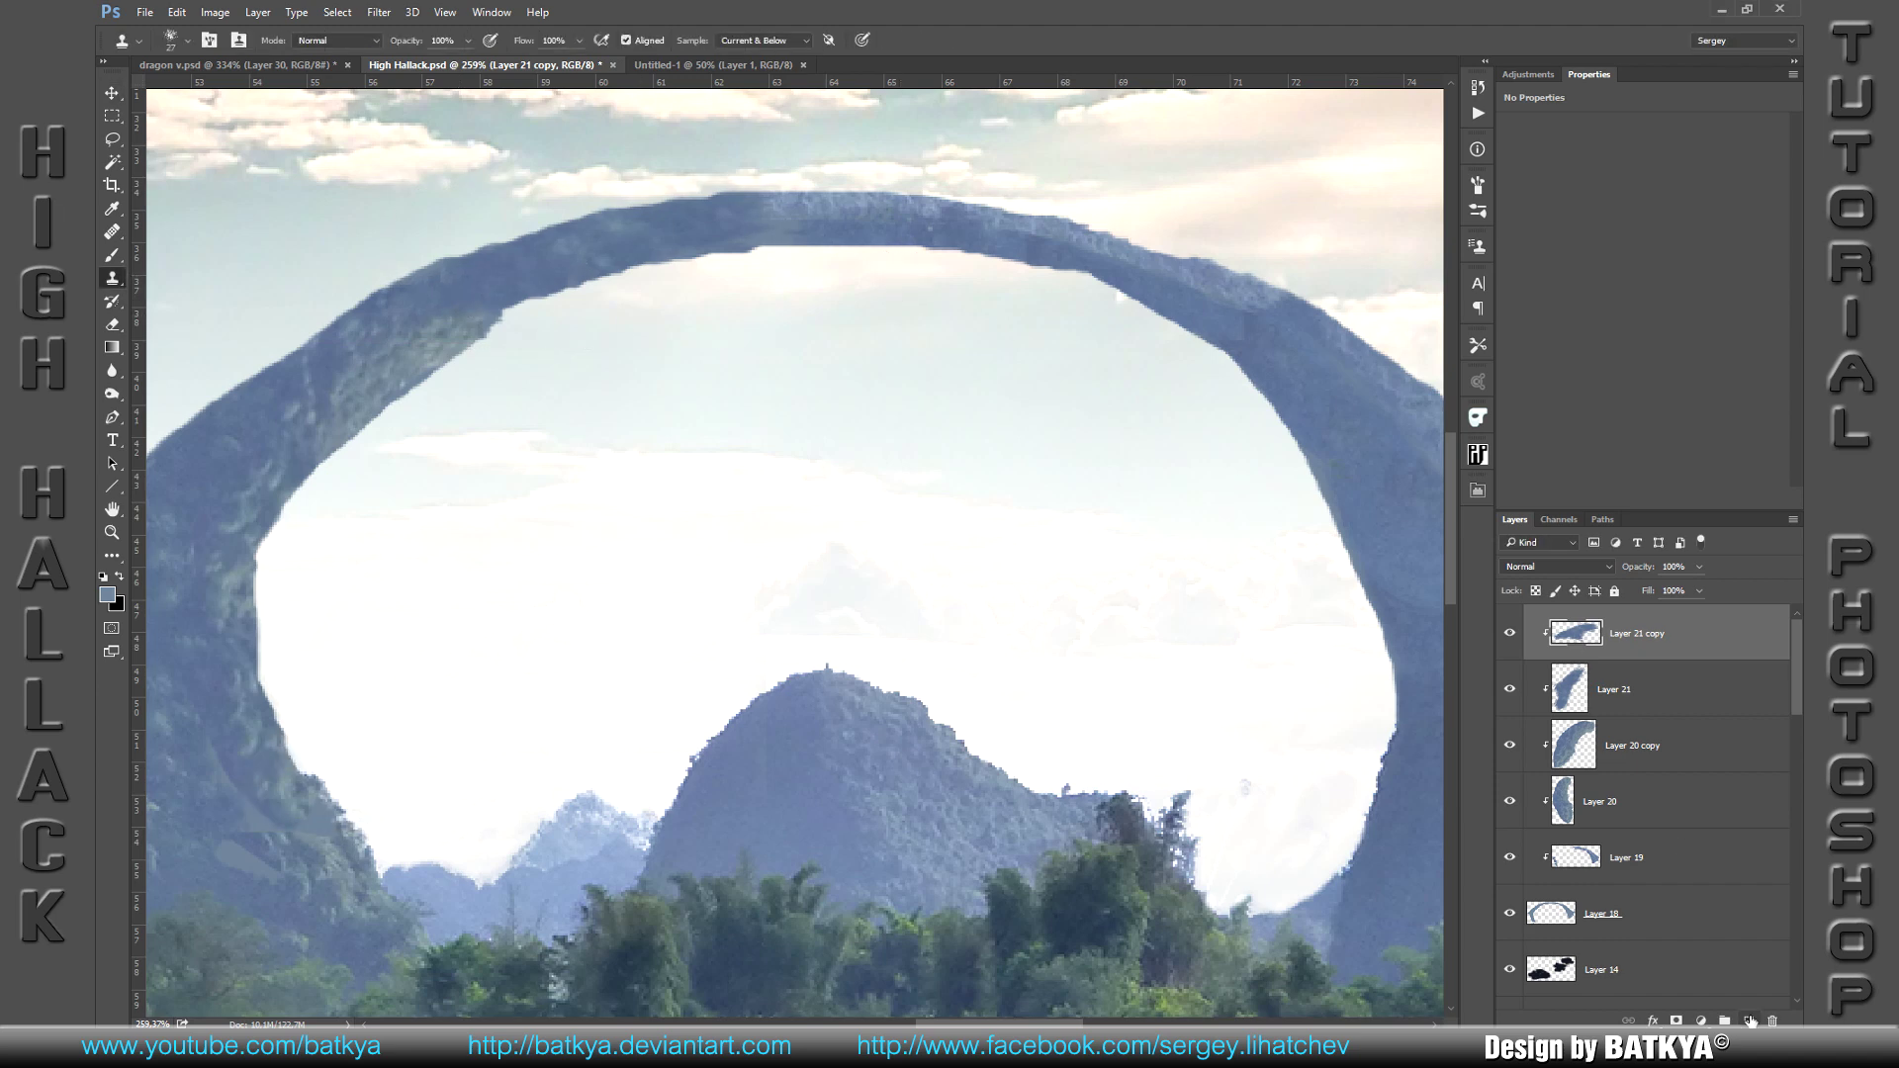
{"action": "left_click", "coordinate": [1747, 1021]}
{"action": "left_click", "coordinate": [1562, 656], "text": "alt"}
Step: Paint over the arch's underside and top with a round brush at 50% opacity
{"action": "left_click_drag", "start_coordinate": [1221, 560], "coordinate": [1137, 554]}
{"action": "key", "text": "b"}
{"action": "right_click", "coordinate": [1112, 522]}
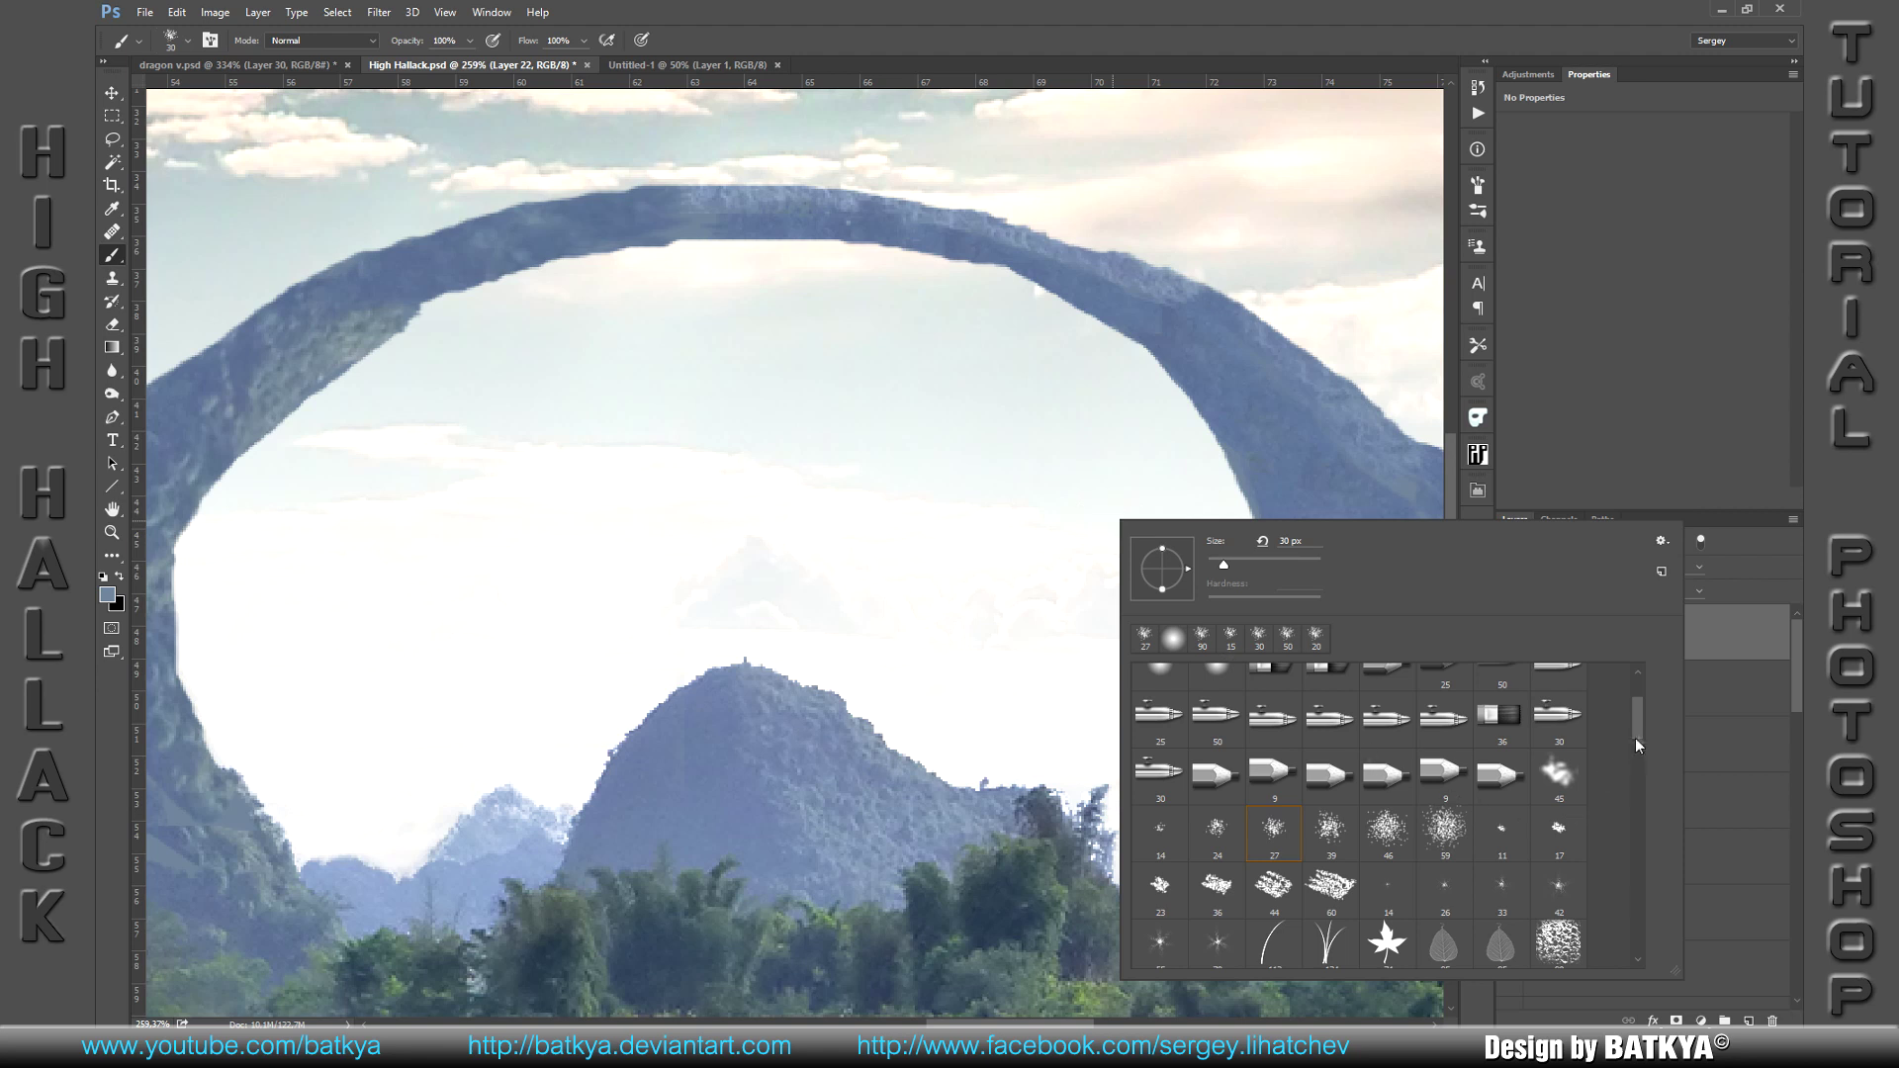
{"action": "scroll", "coordinate": [1276, 697], "scroll_direction": "up", "scroll_amount": 3}
{"action": "double_click", "coordinate": [1275, 697]}
{"action": "key", "text": "bracketleft"}
{"action": "key", "text": "bracketleft"}
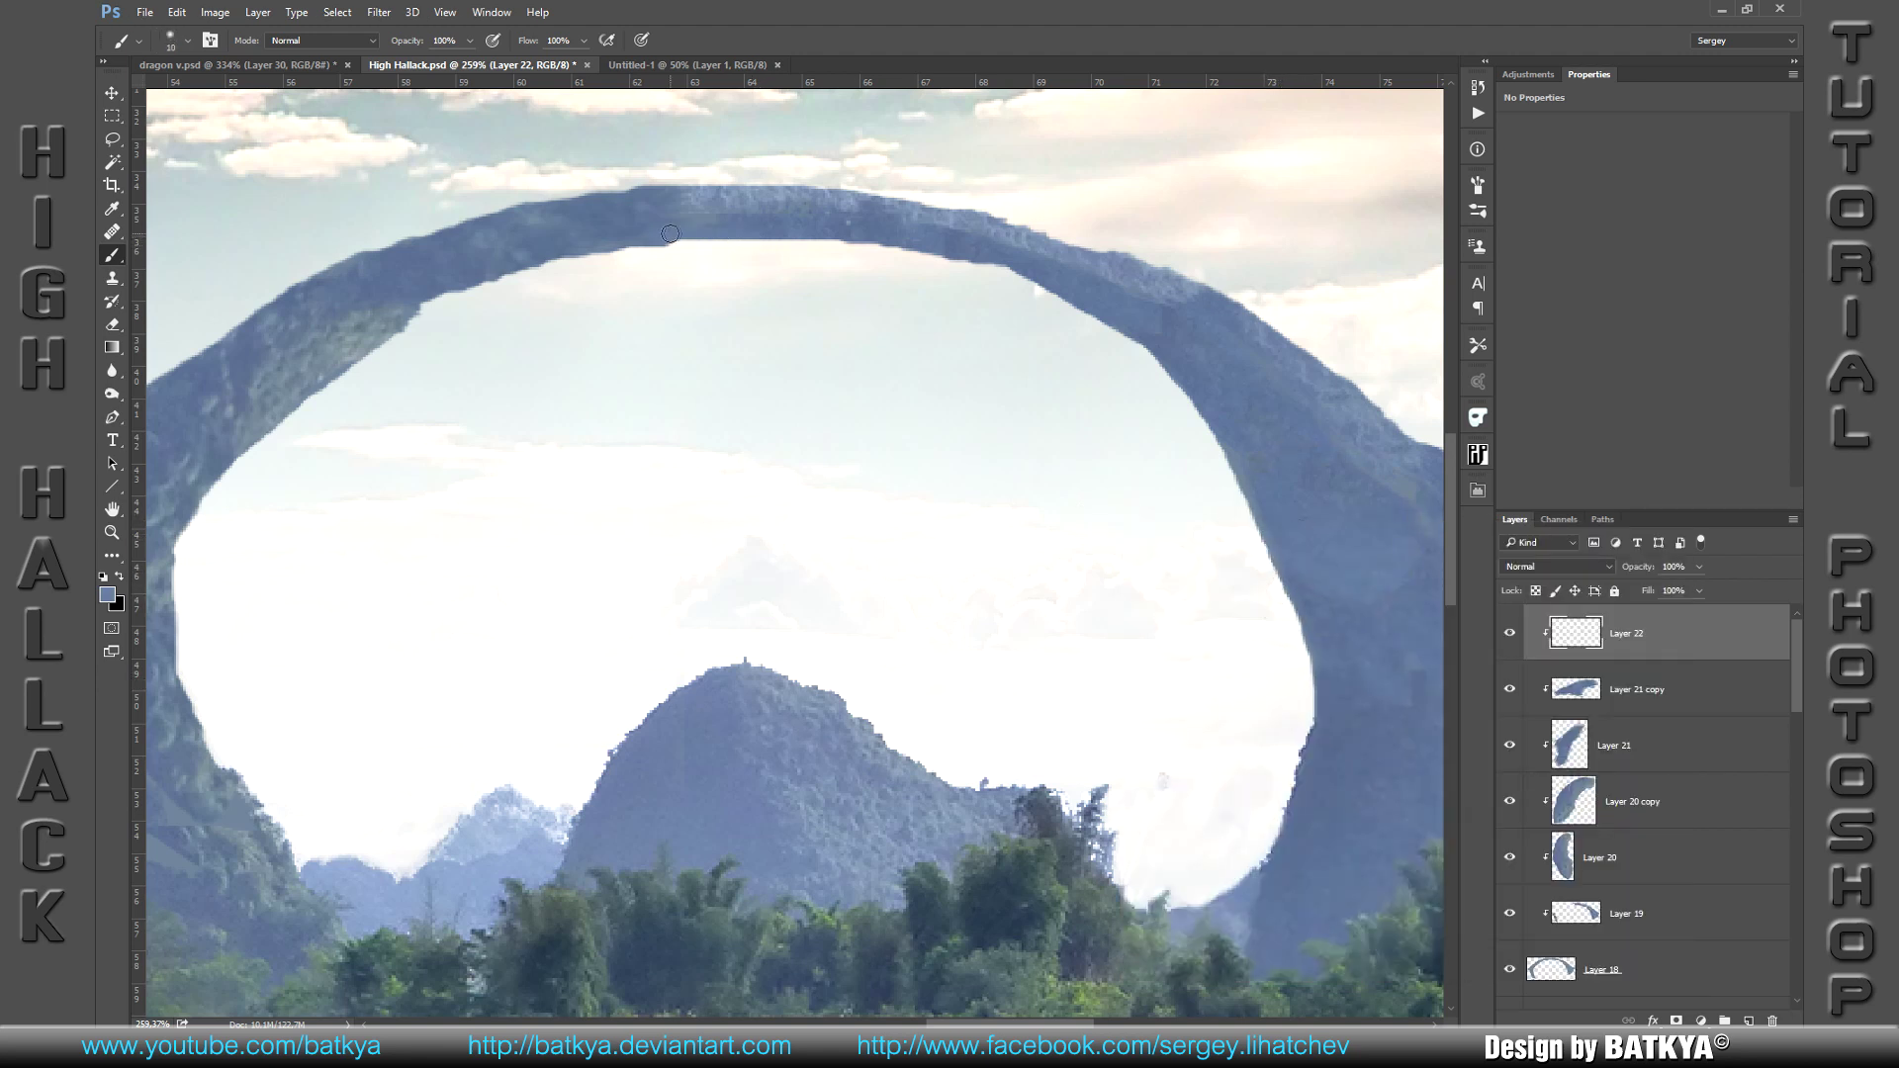
{"action": "key", "text": "5"}
{"action": "key", "text": "bracketright"}
{"action": "key", "text": "bracketright"}
{"action": "key", "text": "bracketright"}
{"action": "mouse_move", "coordinate": [757, 237]}
{"action": "left_mouse_down"}
{"action": "mouse_move", "coordinate": [663, 232]}
{"action": "mouse_move", "coordinate": [886, 250]}
{"action": "left_mouse_up"}
{"action": "left_click_drag", "start_coordinate": [1123, 270], "coordinate": [890, 202]}
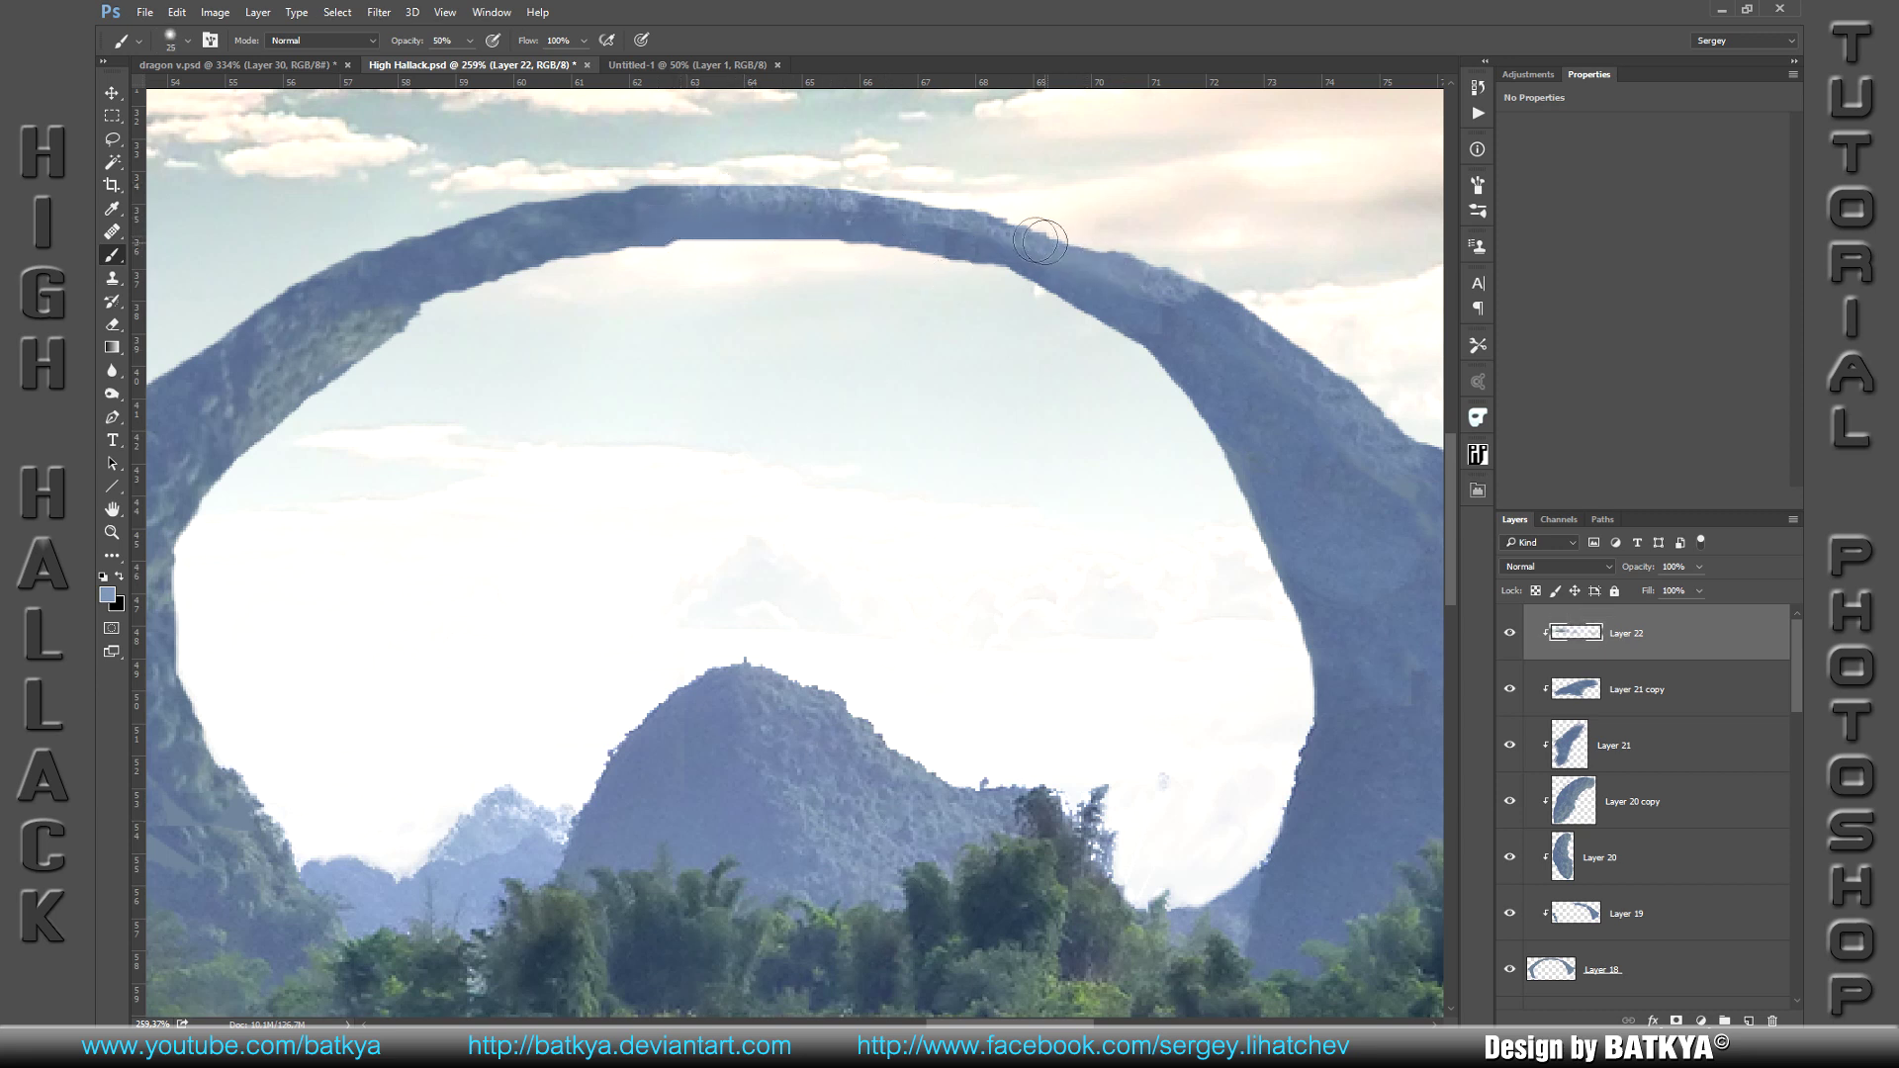
Step: Sample the darker stone colour and paint along the arch's right and left edges
{"action": "left_click", "coordinate": [1418, 454], "text": "alt"}
{"action": "left_click_drag", "start_coordinate": [1305, 354], "coordinate": [1241, 303]}
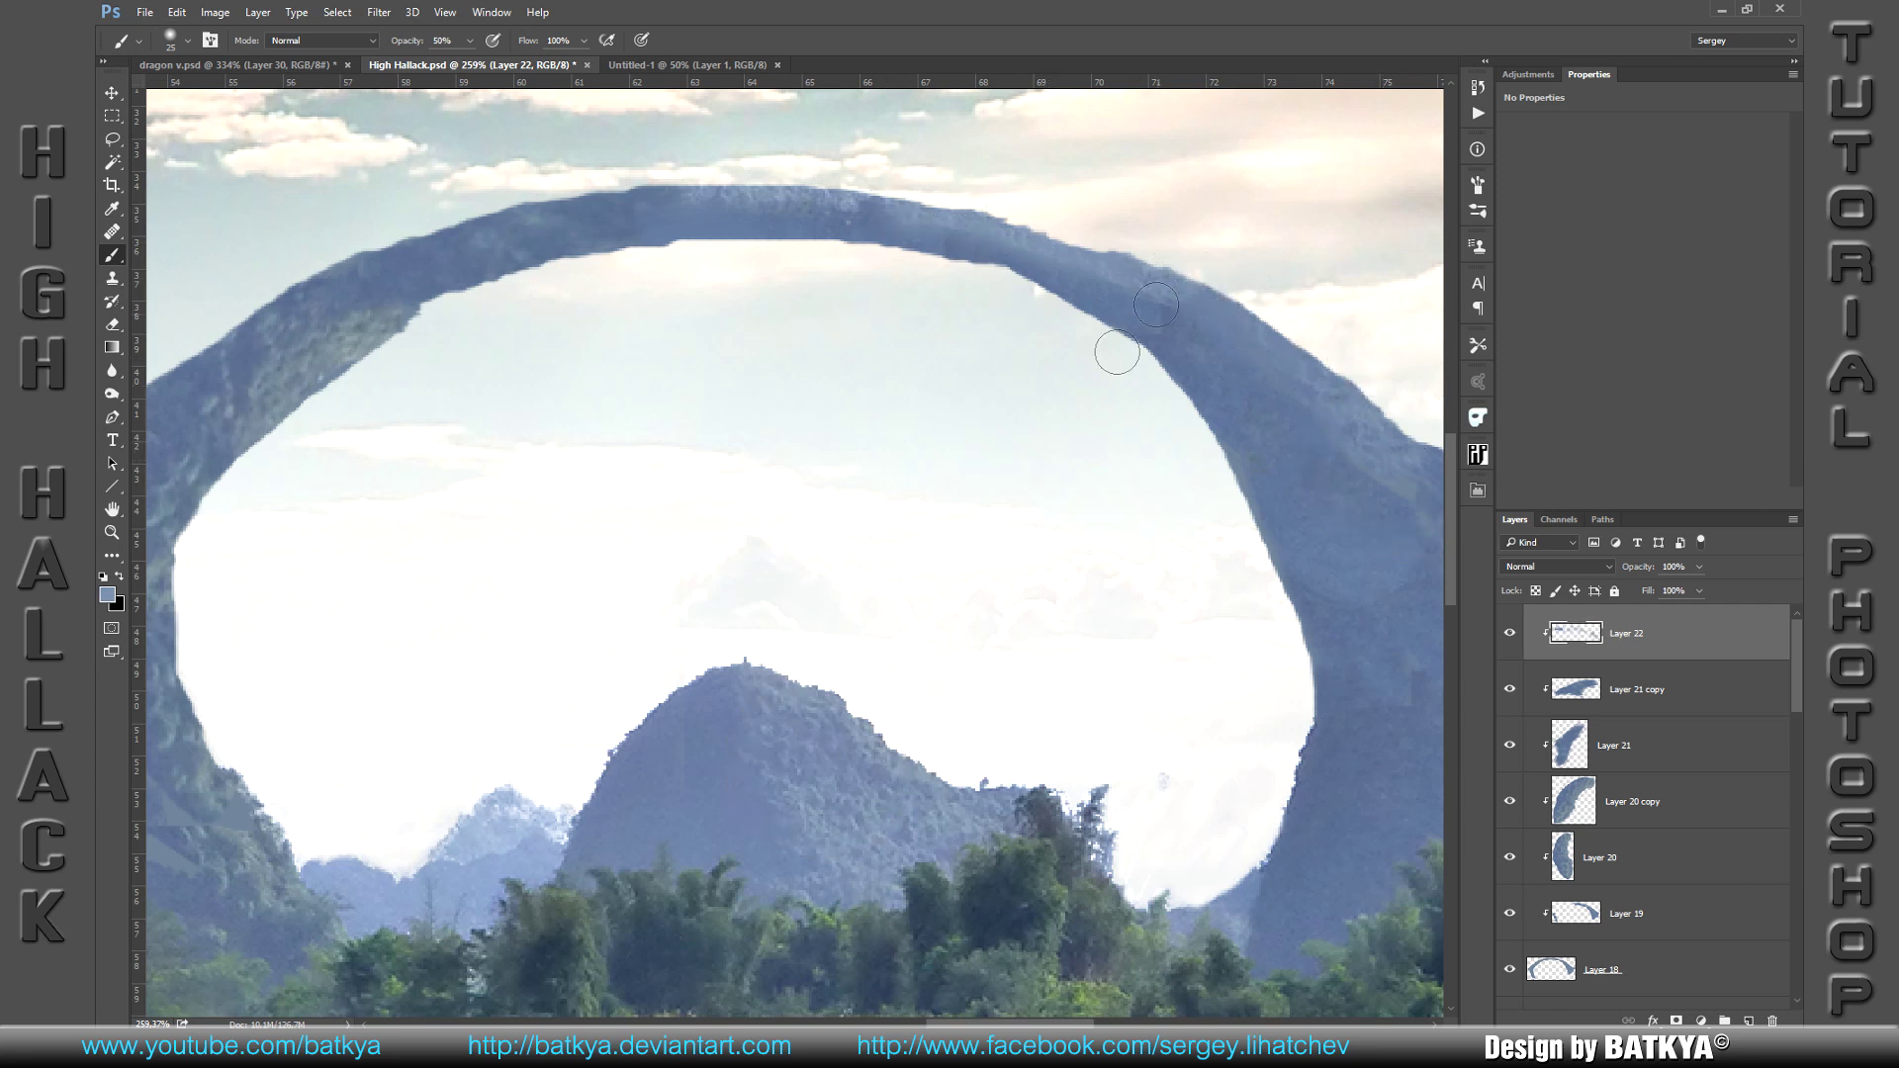
{"action": "left_click_drag", "start_coordinate": [1357, 372], "coordinate": [1272, 321]}
{"action": "left_click_drag", "start_coordinate": [912, 382], "coordinate": [1047, 375]}
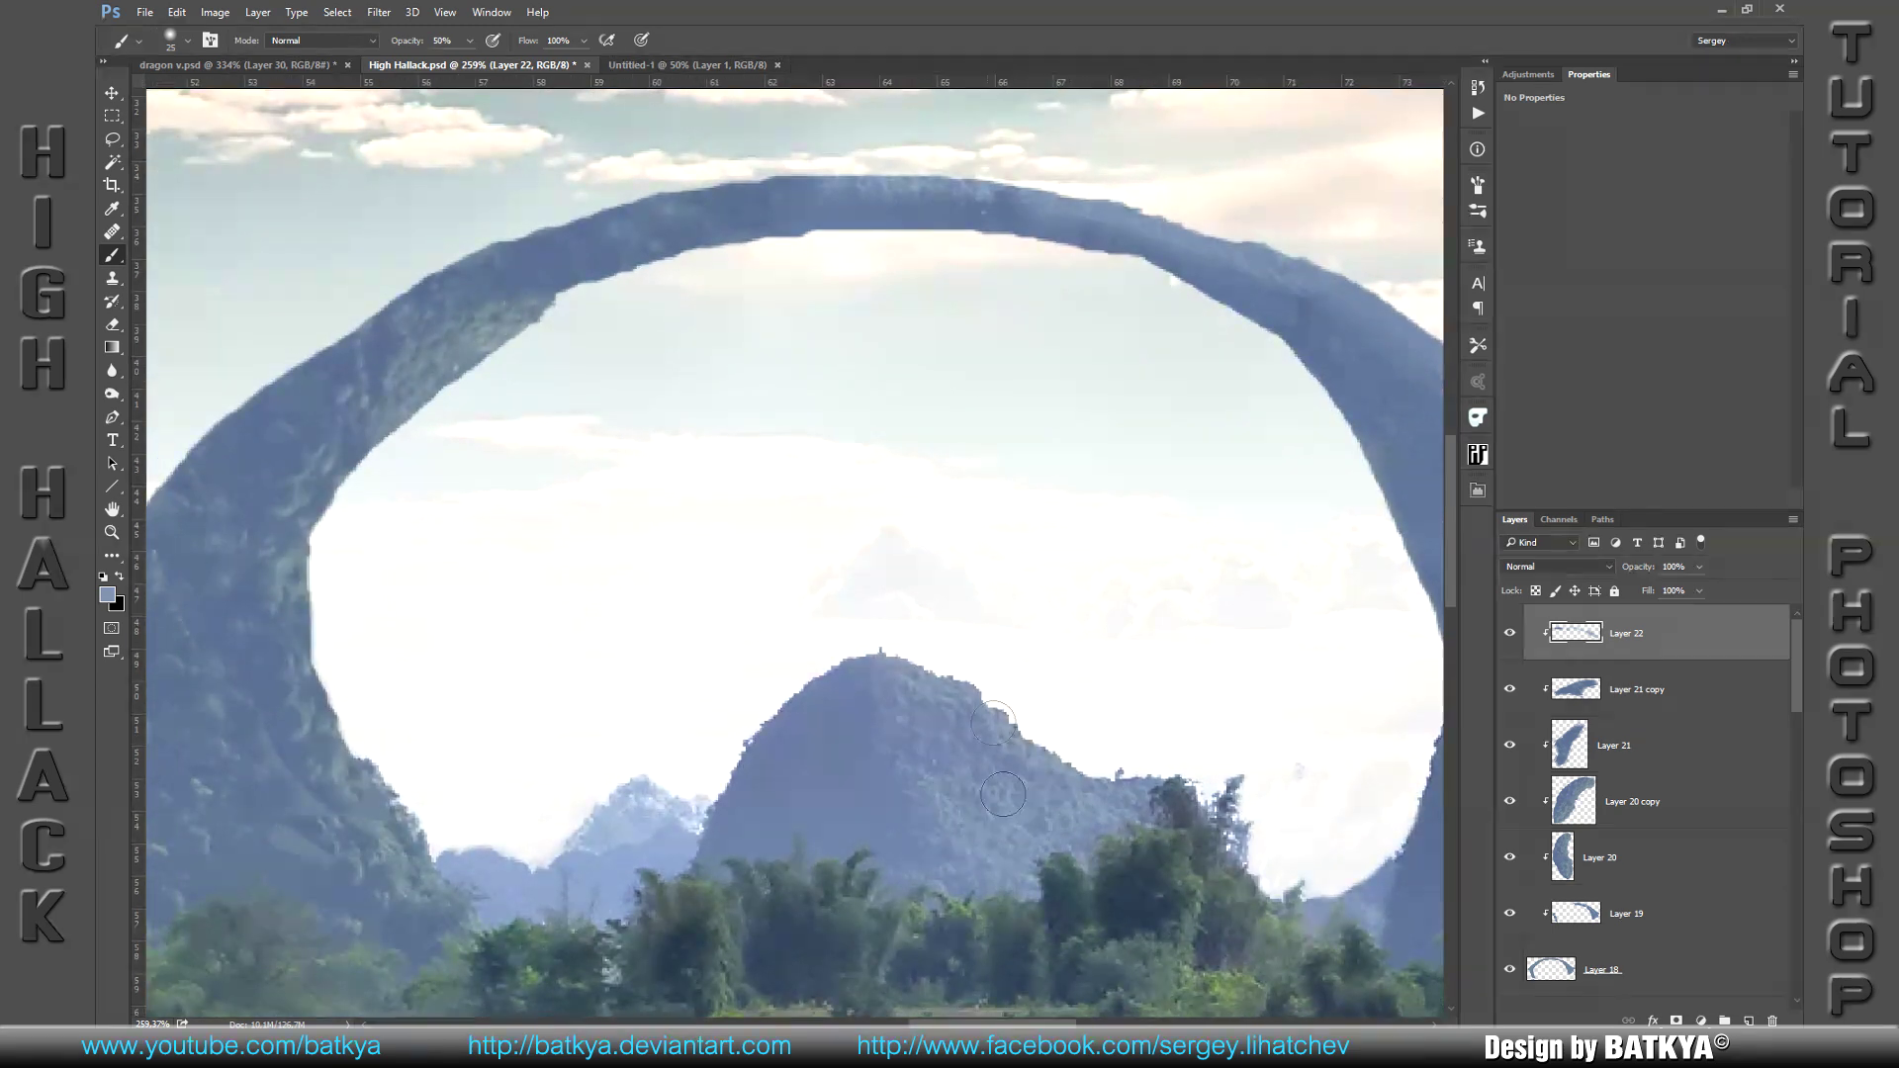
{"action": "left_click_drag", "start_coordinate": [551, 310], "coordinate": [513, 317]}
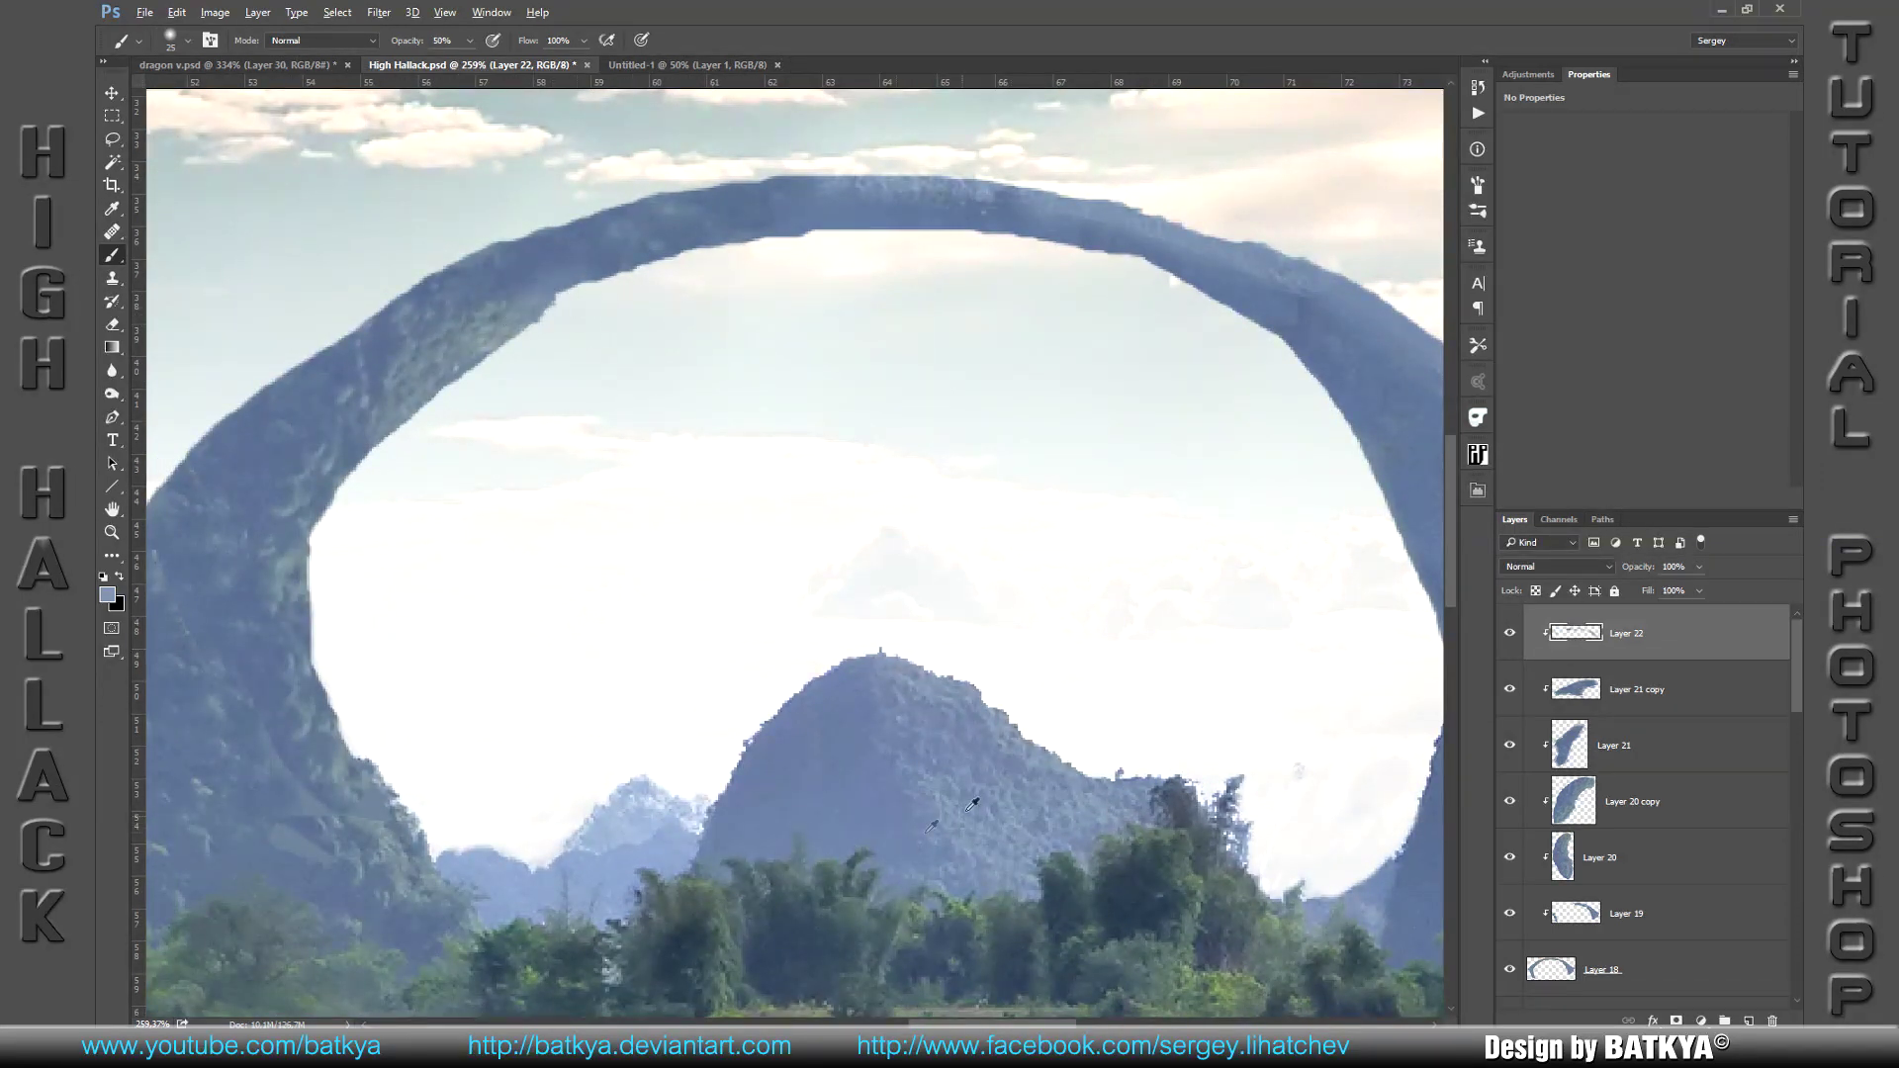
{"action": "left_click_drag", "start_coordinate": [451, 676], "coordinate": [701, 577]}
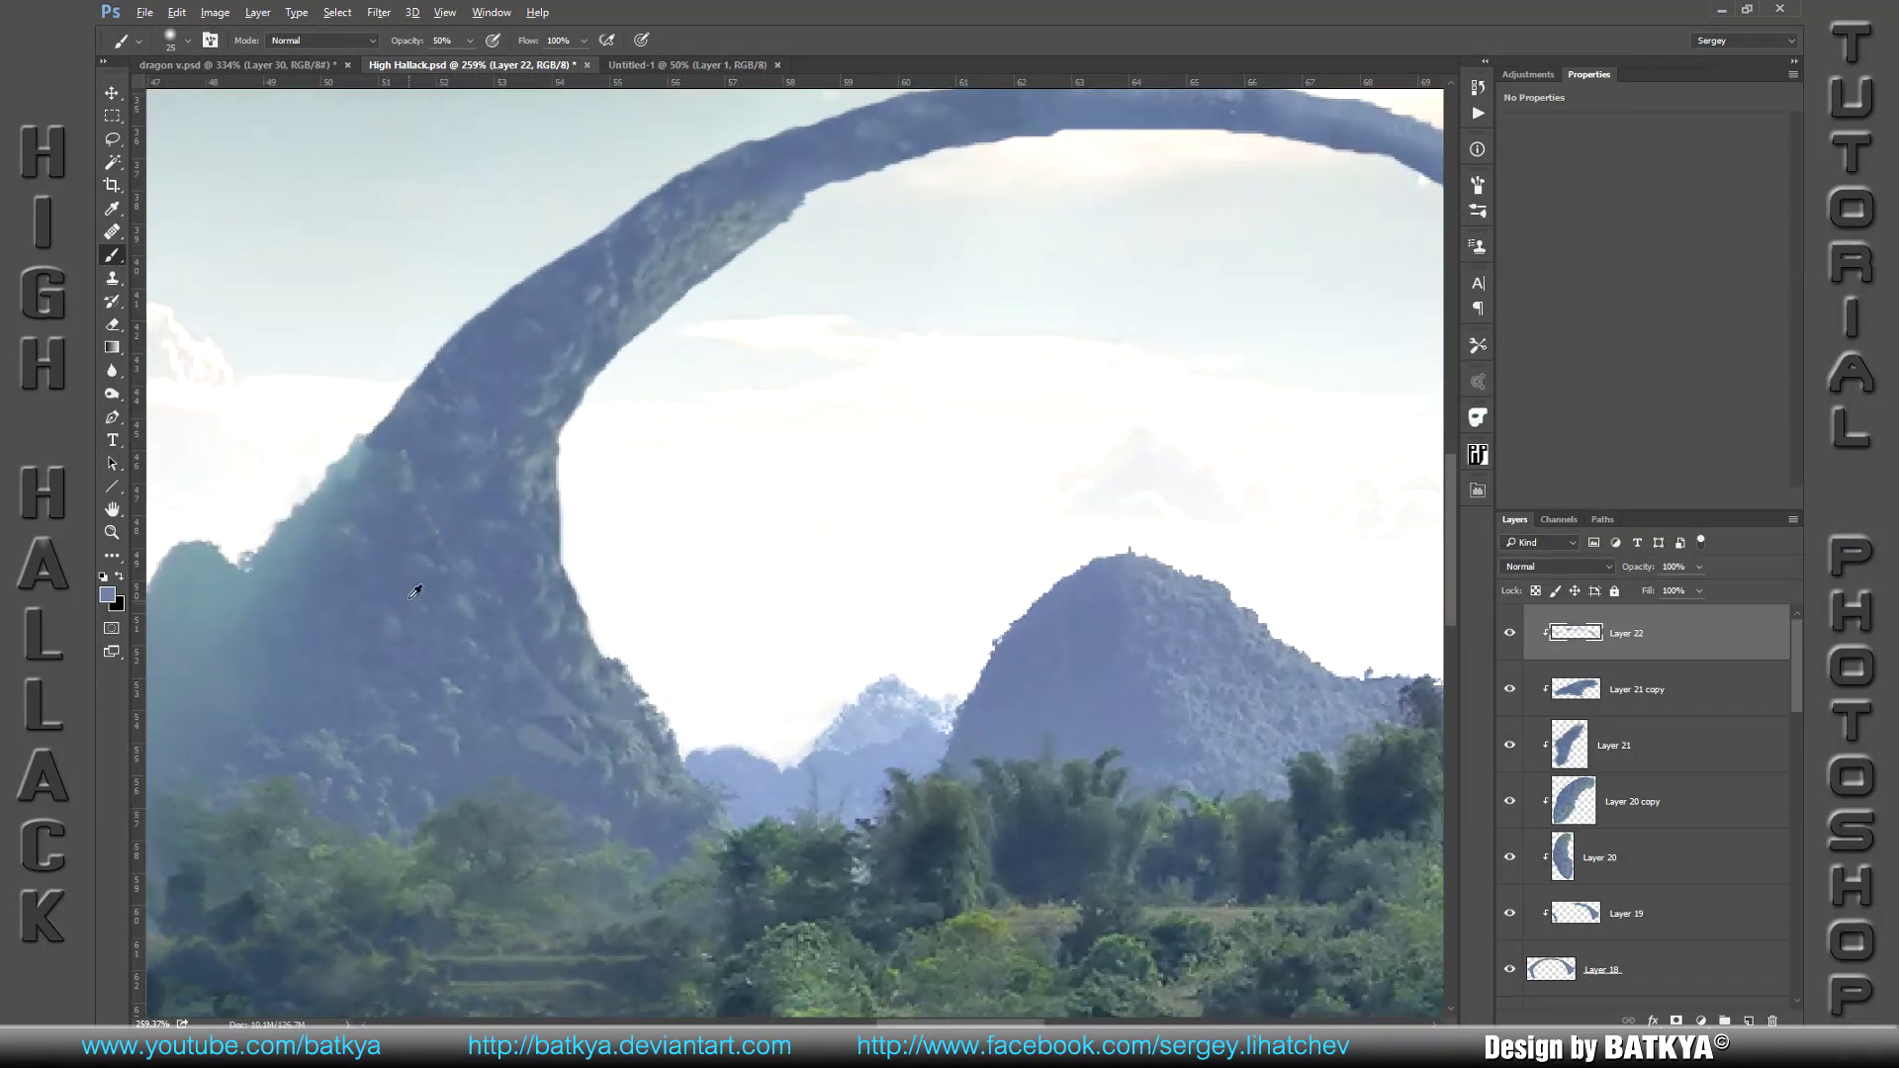
{"action": "left_click_drag", "start_coordinate": [524, 683], "coordinate": [550, 703]}
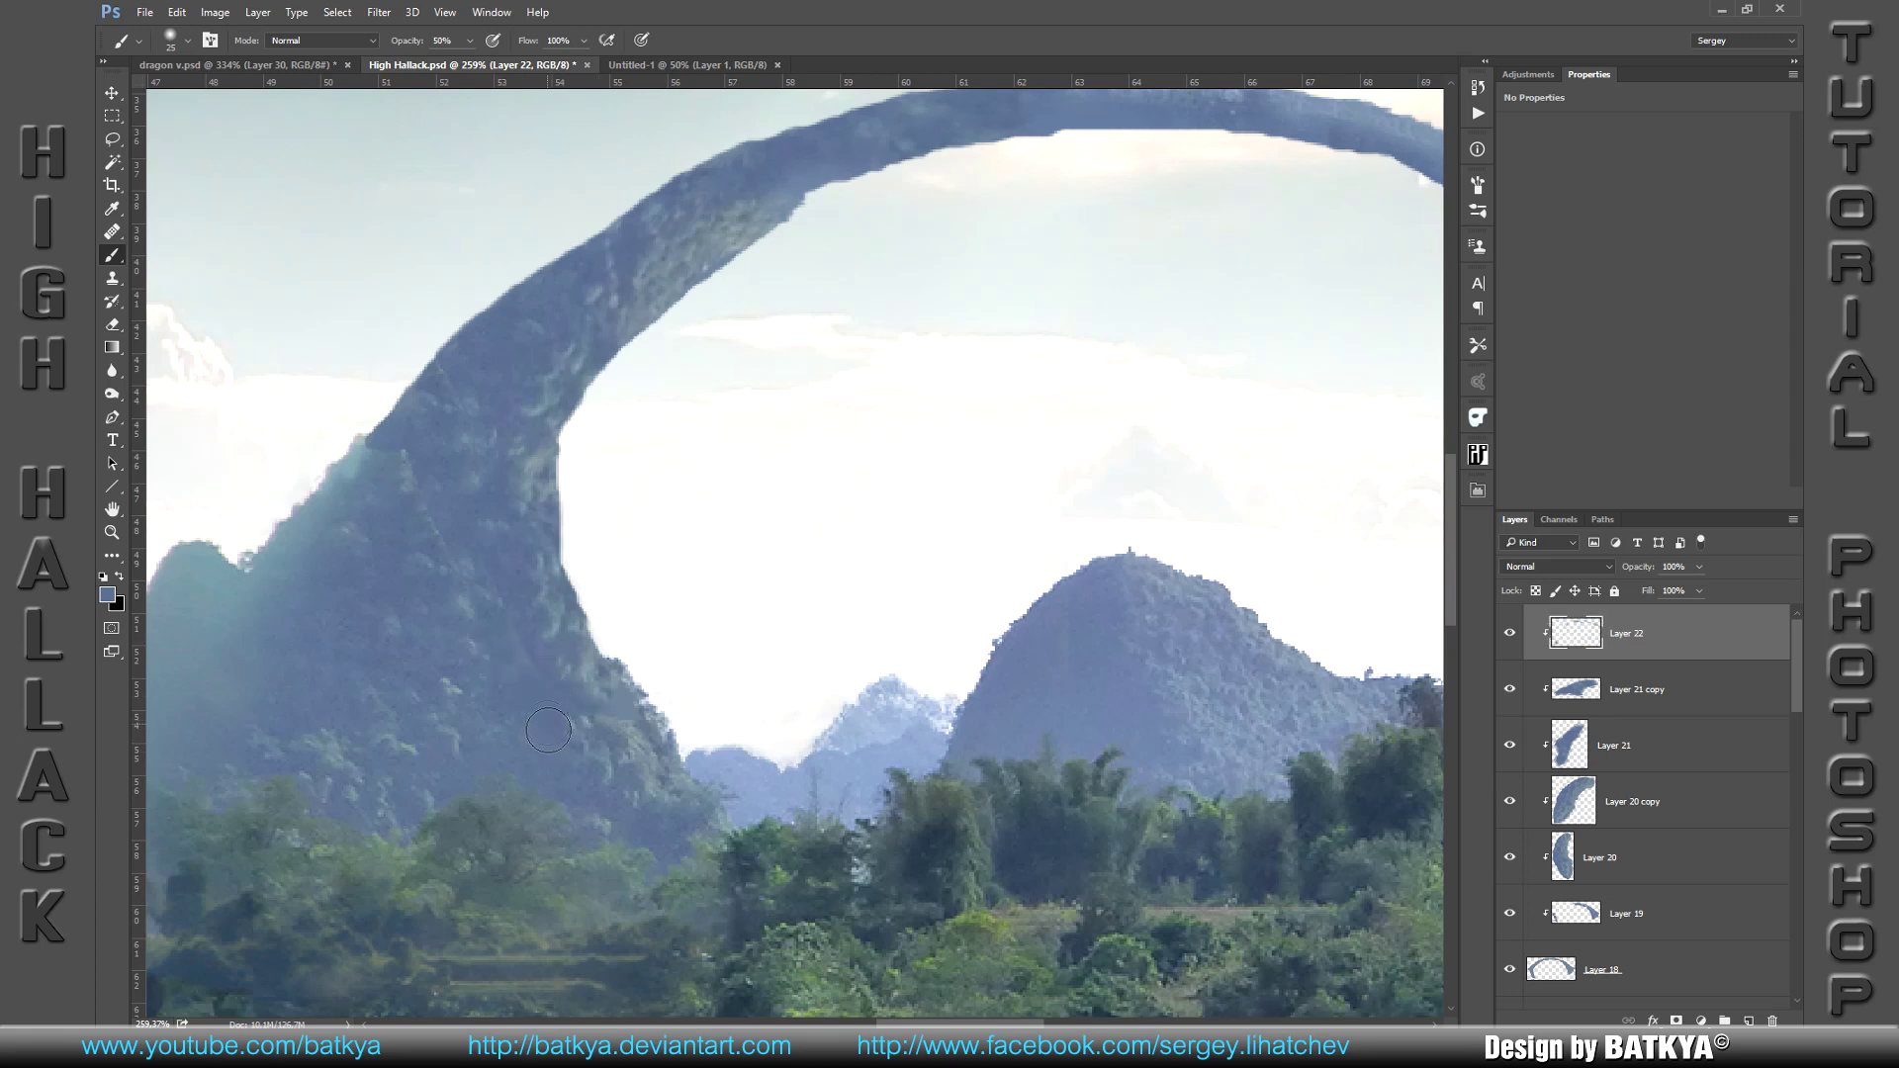
{"action": "left_click_drag", "start_coordinate": [438, 735], "coordinate": [448, 703]}
{"action": "left_click_drag", "start_coordinate": [415, 491], "coordinate": [439, 509]}
{"action": "left_click_drag", "start_coordinate": [477, 397], "coordinate": [454, 453]}
Step: Clone Stamp darker stone along the arch's left edge using a round tip
{"action": "key", "text": "s"}
{"action": "right_click", "coordinate": [475, 440]}
{"action": "scroll", "coordinate": [1004, 625], "scroll_direction": "up", "scroll_amount": 3}
{"action": "left_click", "coordinate": [636, 618]}
{"action": "key", "text": "Return"}
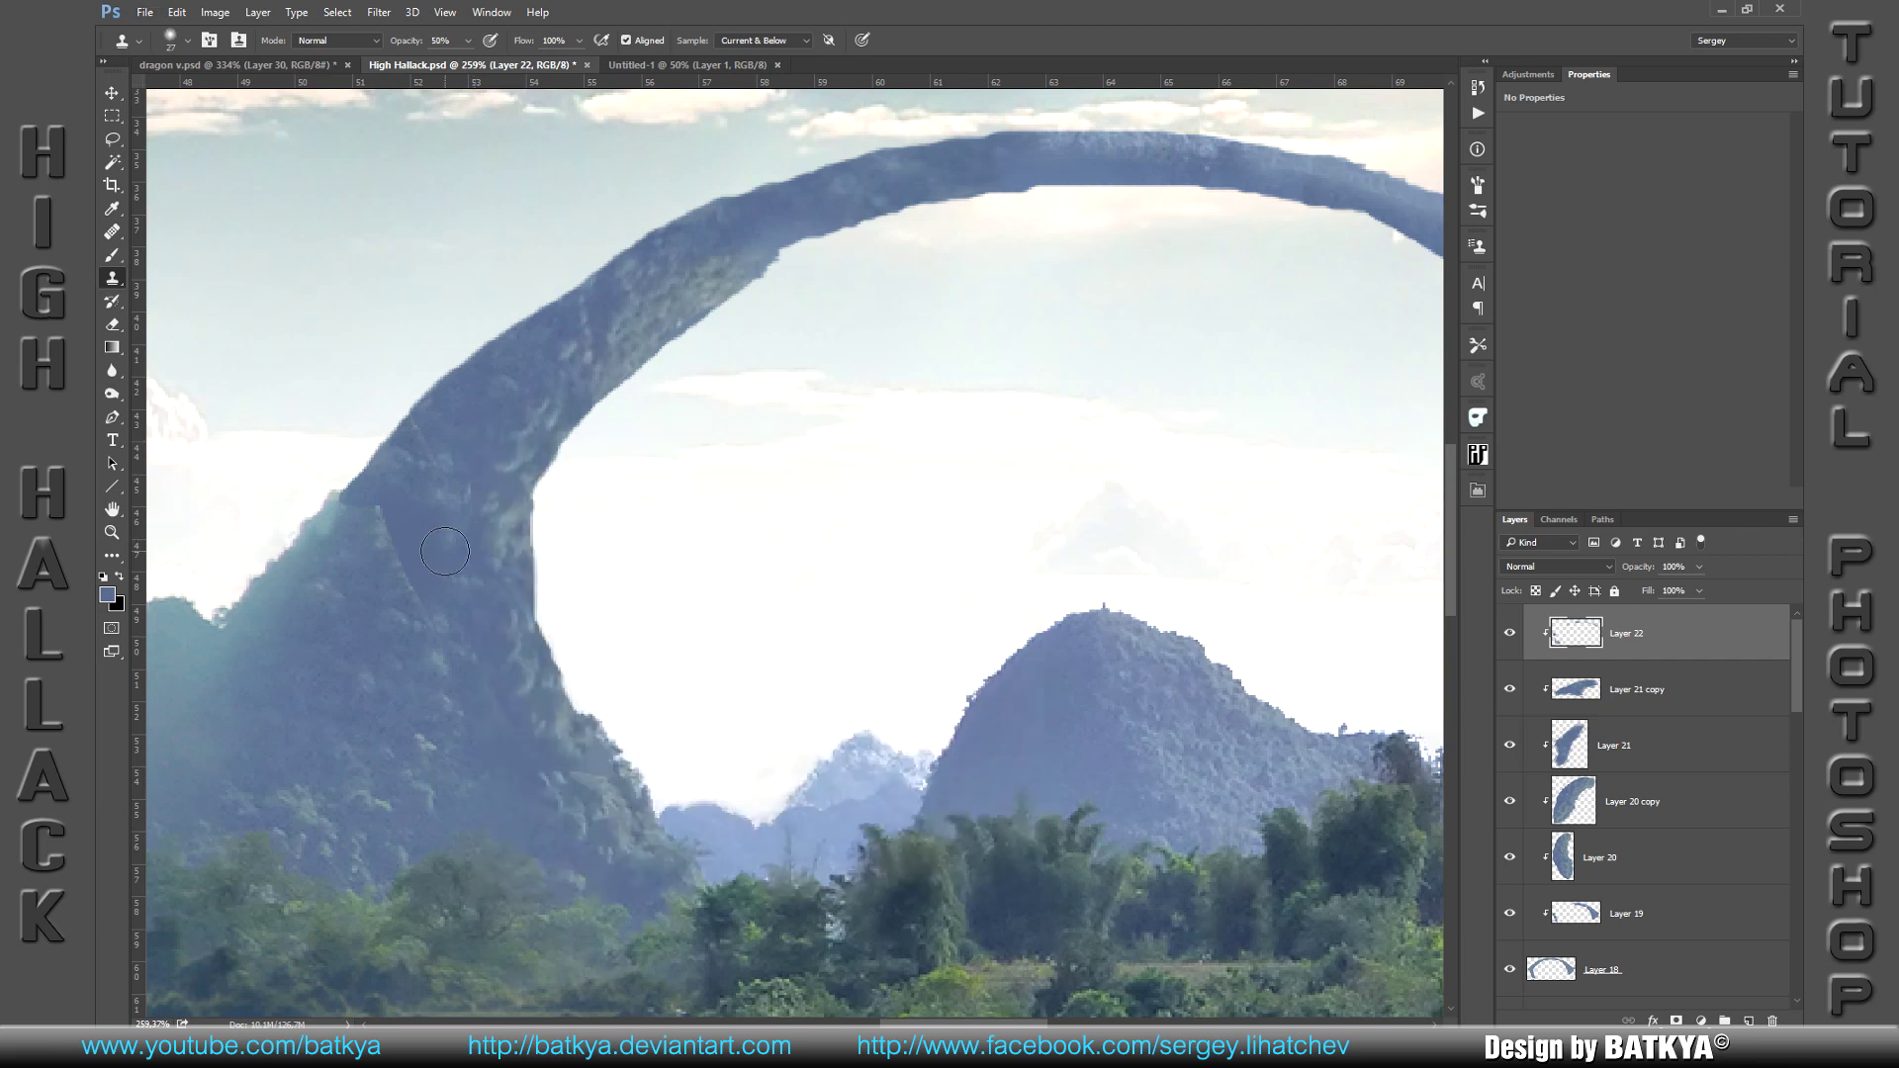
{"action": "left_click", "coordinate": [489, 425], "text": "alt"}
{"action": "left_click", "coordinate": [377, 528]}
{"action": "left_click_drag", "start_coordinate": [401, 559], "coordinate": [351, 509]}
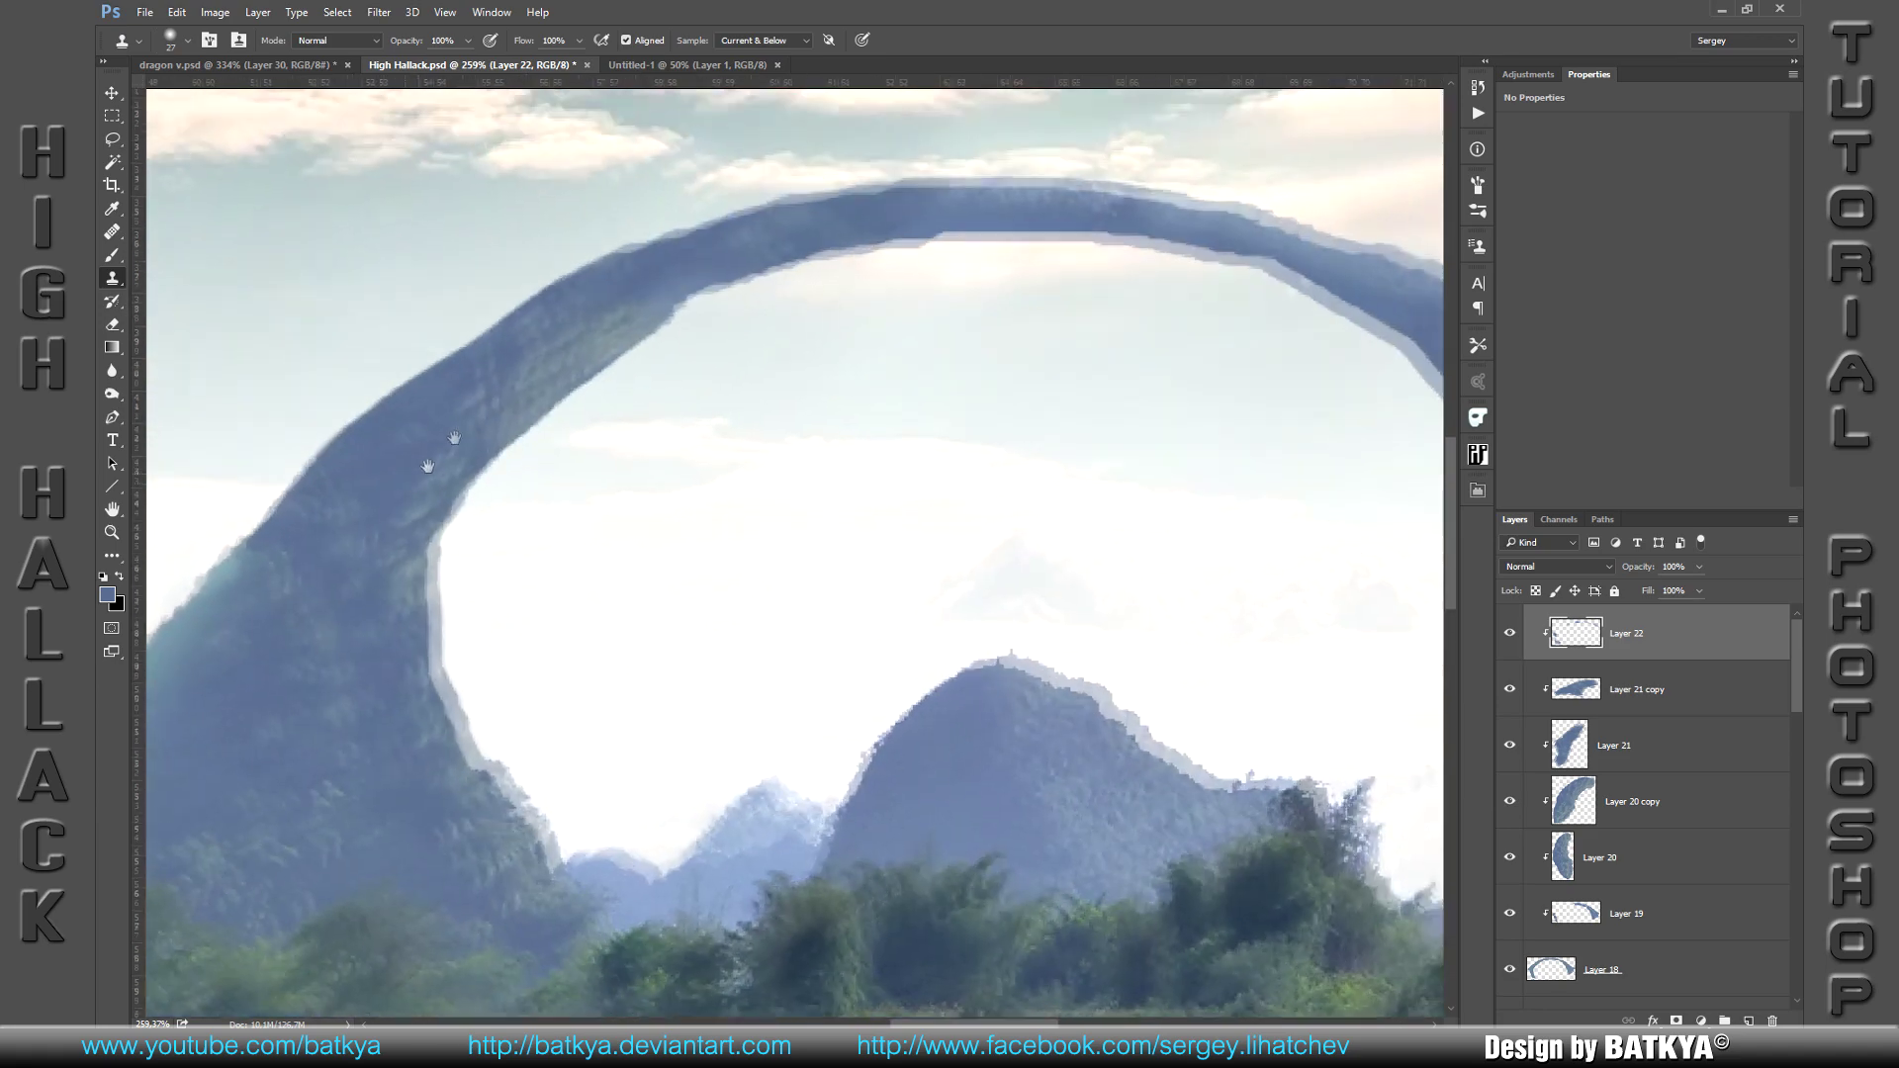
Step: Clone darker stone onto the arch's right edge and add a new empty Layer 23
{"action": "scroll", "coordinate": [427, 465], "scroll_direction": "down", "scroll_amount": 3}
{"action": "scroll", "coordinate": [702, 709], "scroll_direction": "down", "scroll_amount": 3}
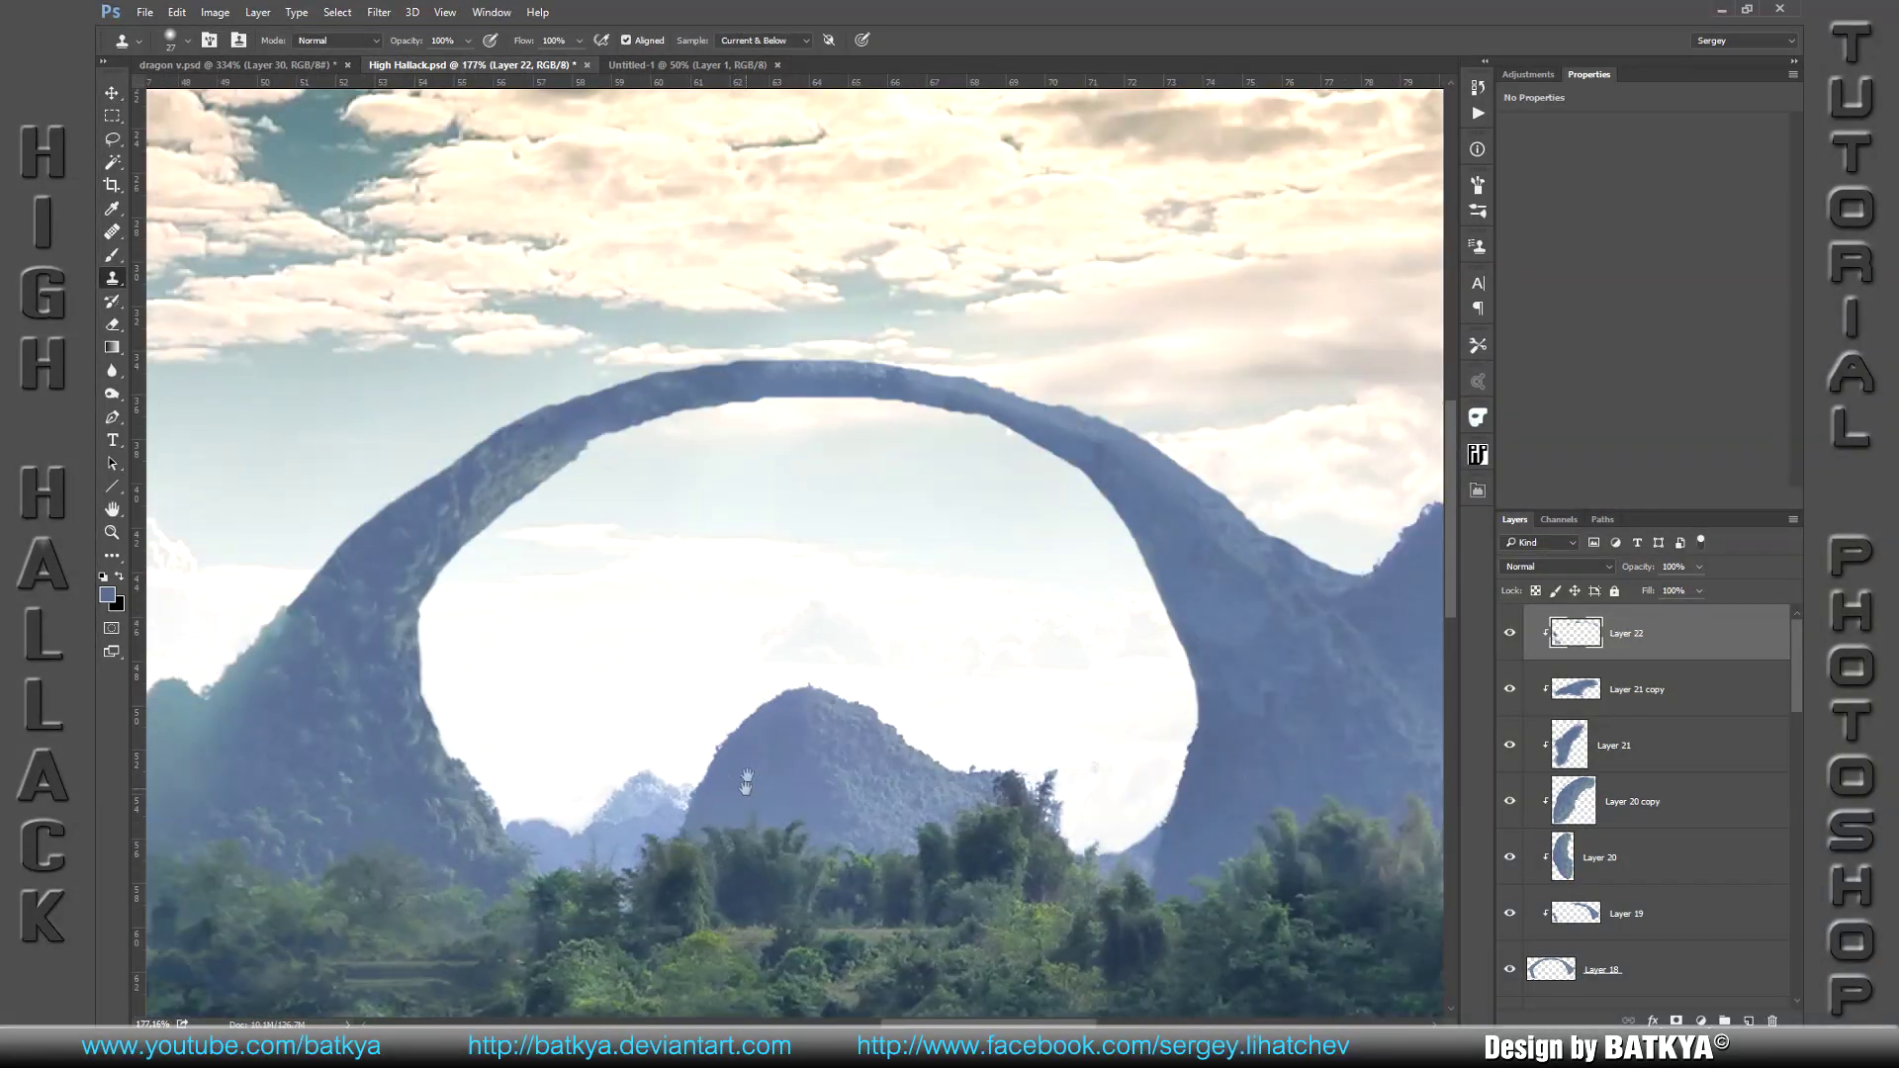
{"action": "left_click_drag", "start_coordinate": [791, 761], "coordinate": [665, 707]}
{"action": "left_click_drag", "start_coordinate": [1085, 538], "coordinate": [1052, 494]}
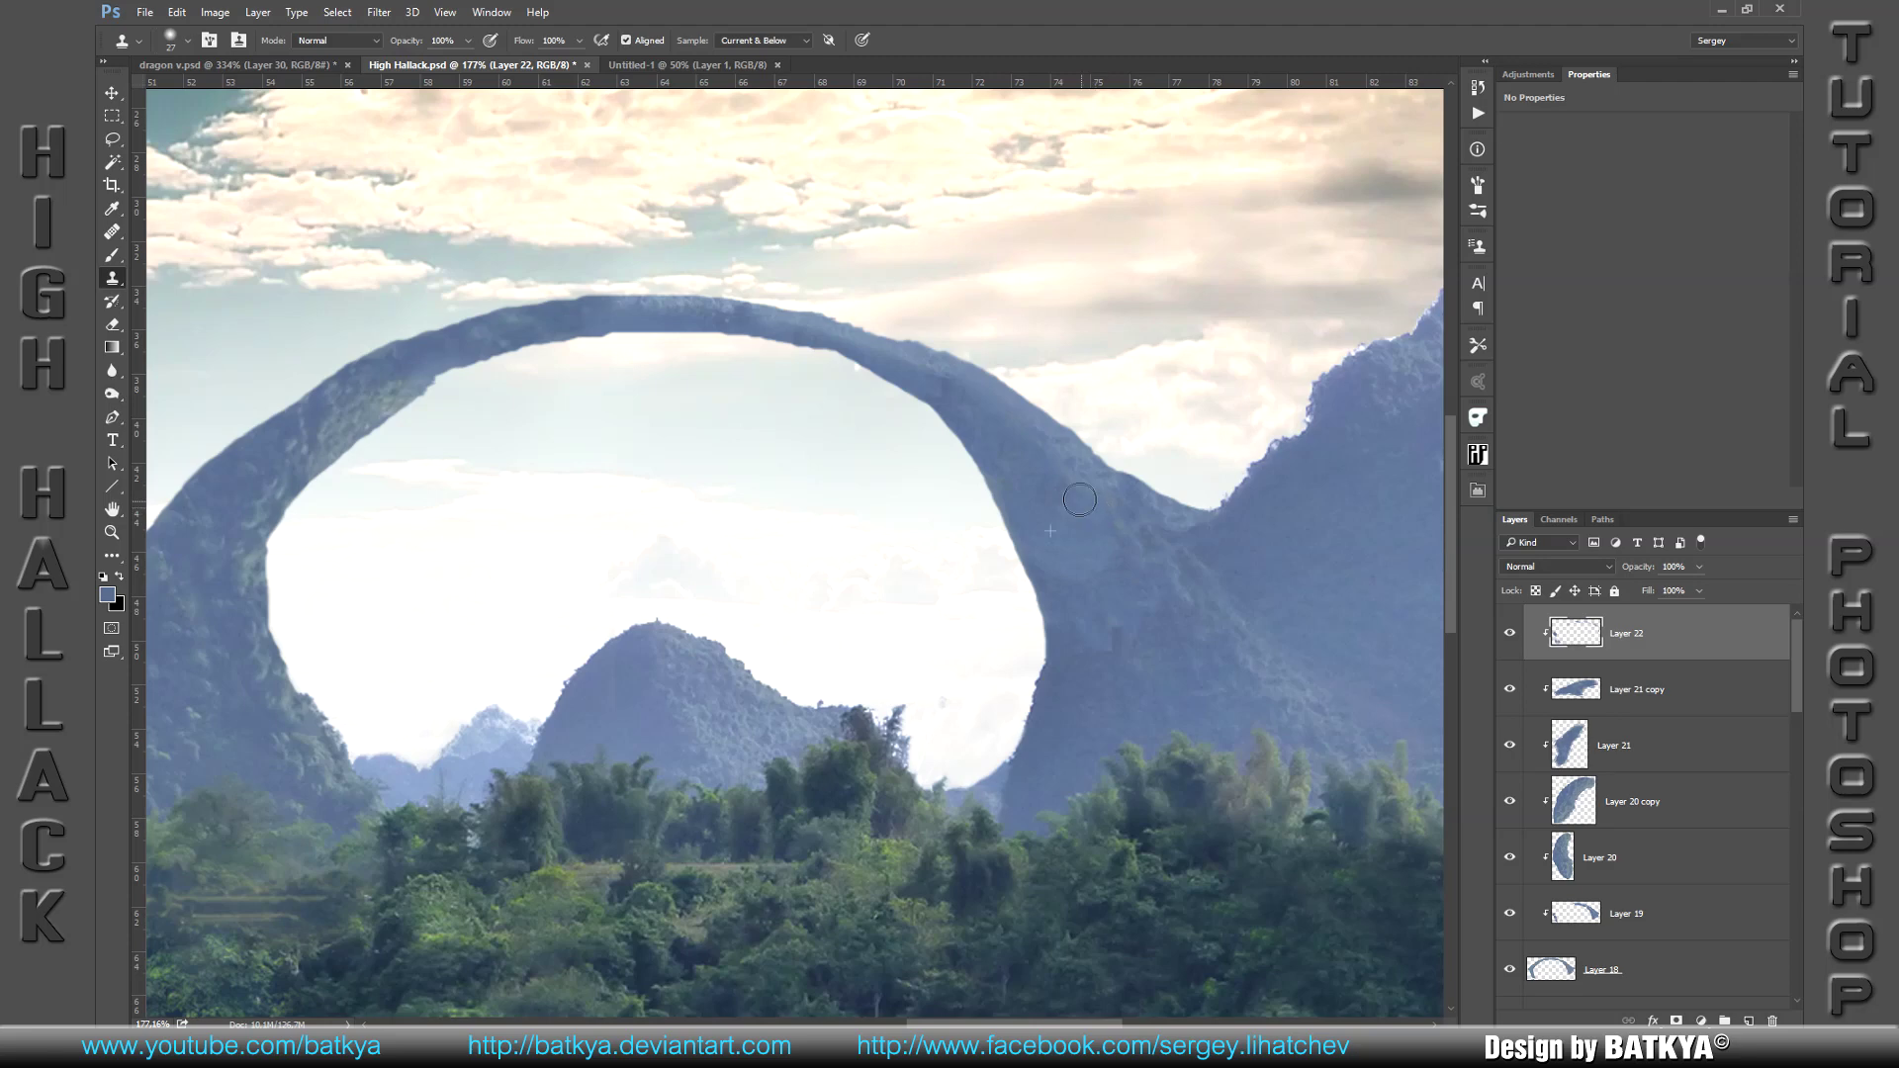
{"action": "scroll", "coordinate": [845, 761], "scroll_direction": "down", "scroll_amount": 5}
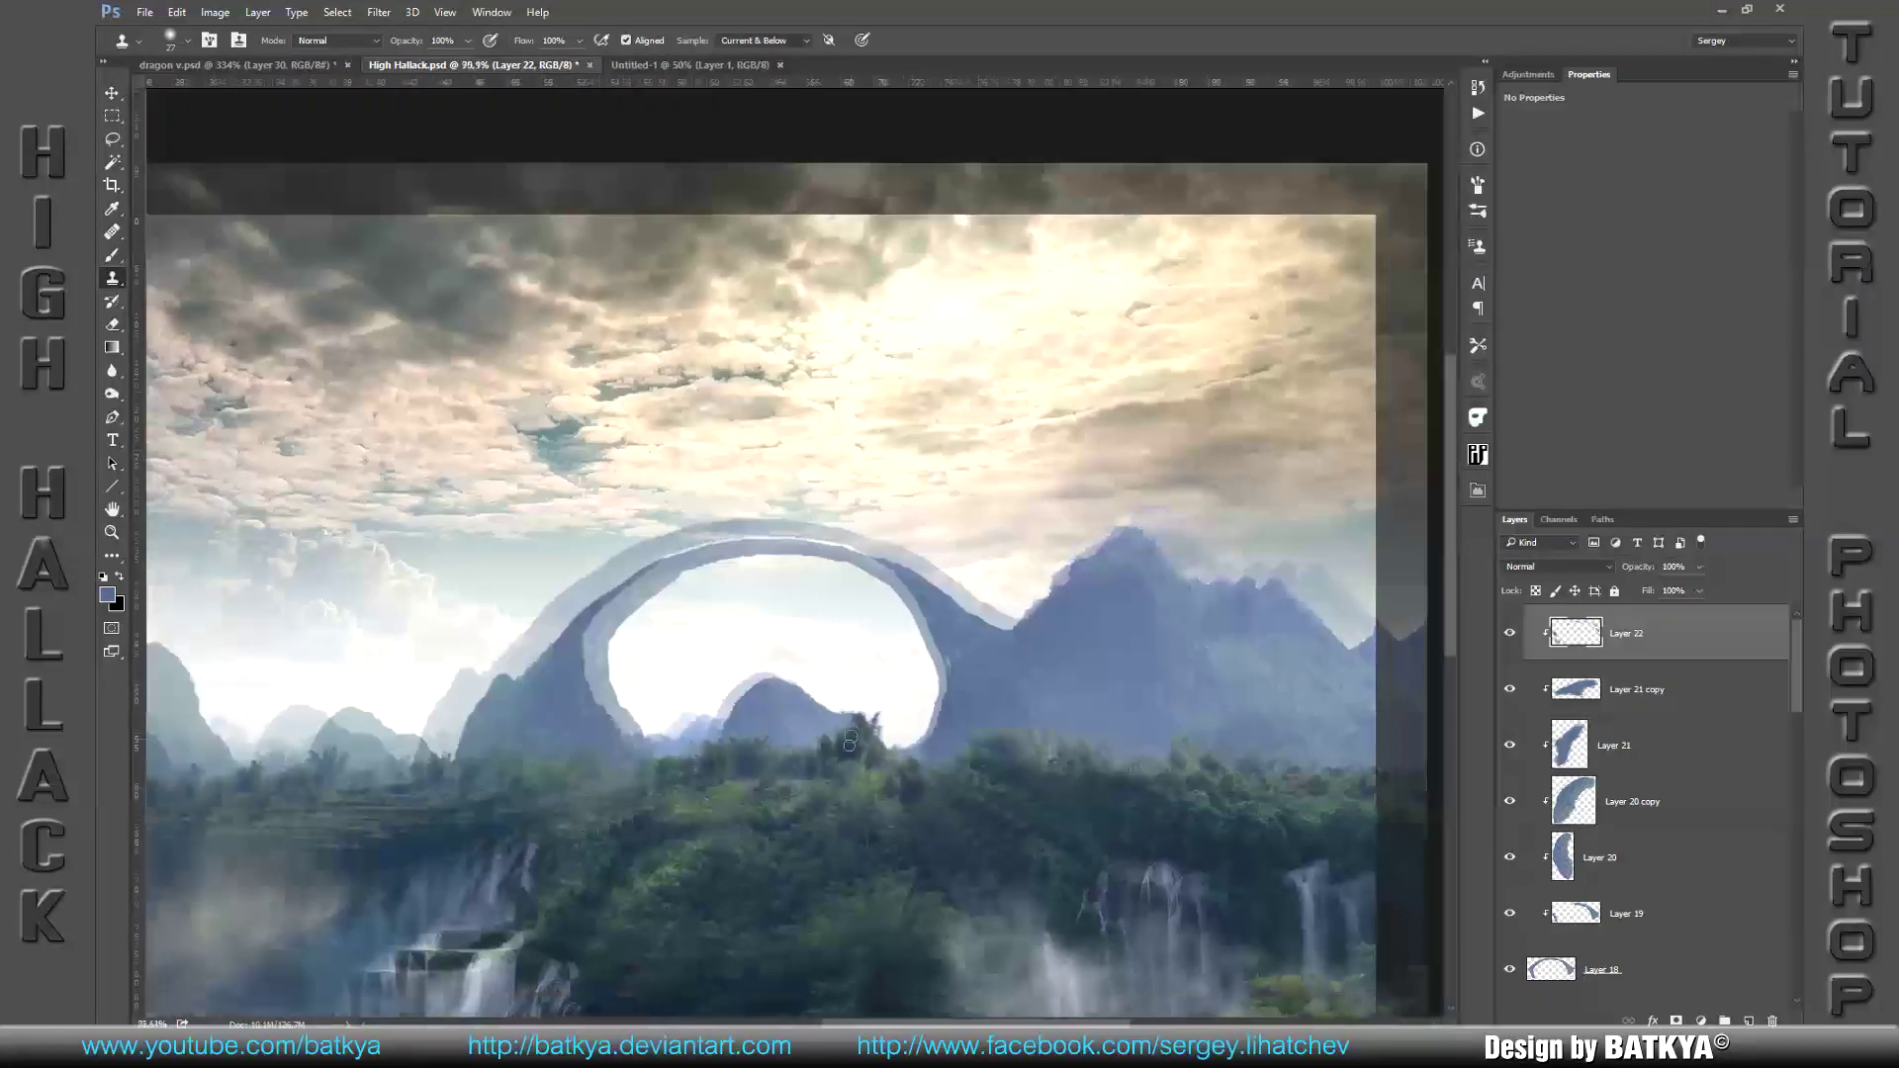
{"action": "key", "text": "b"}
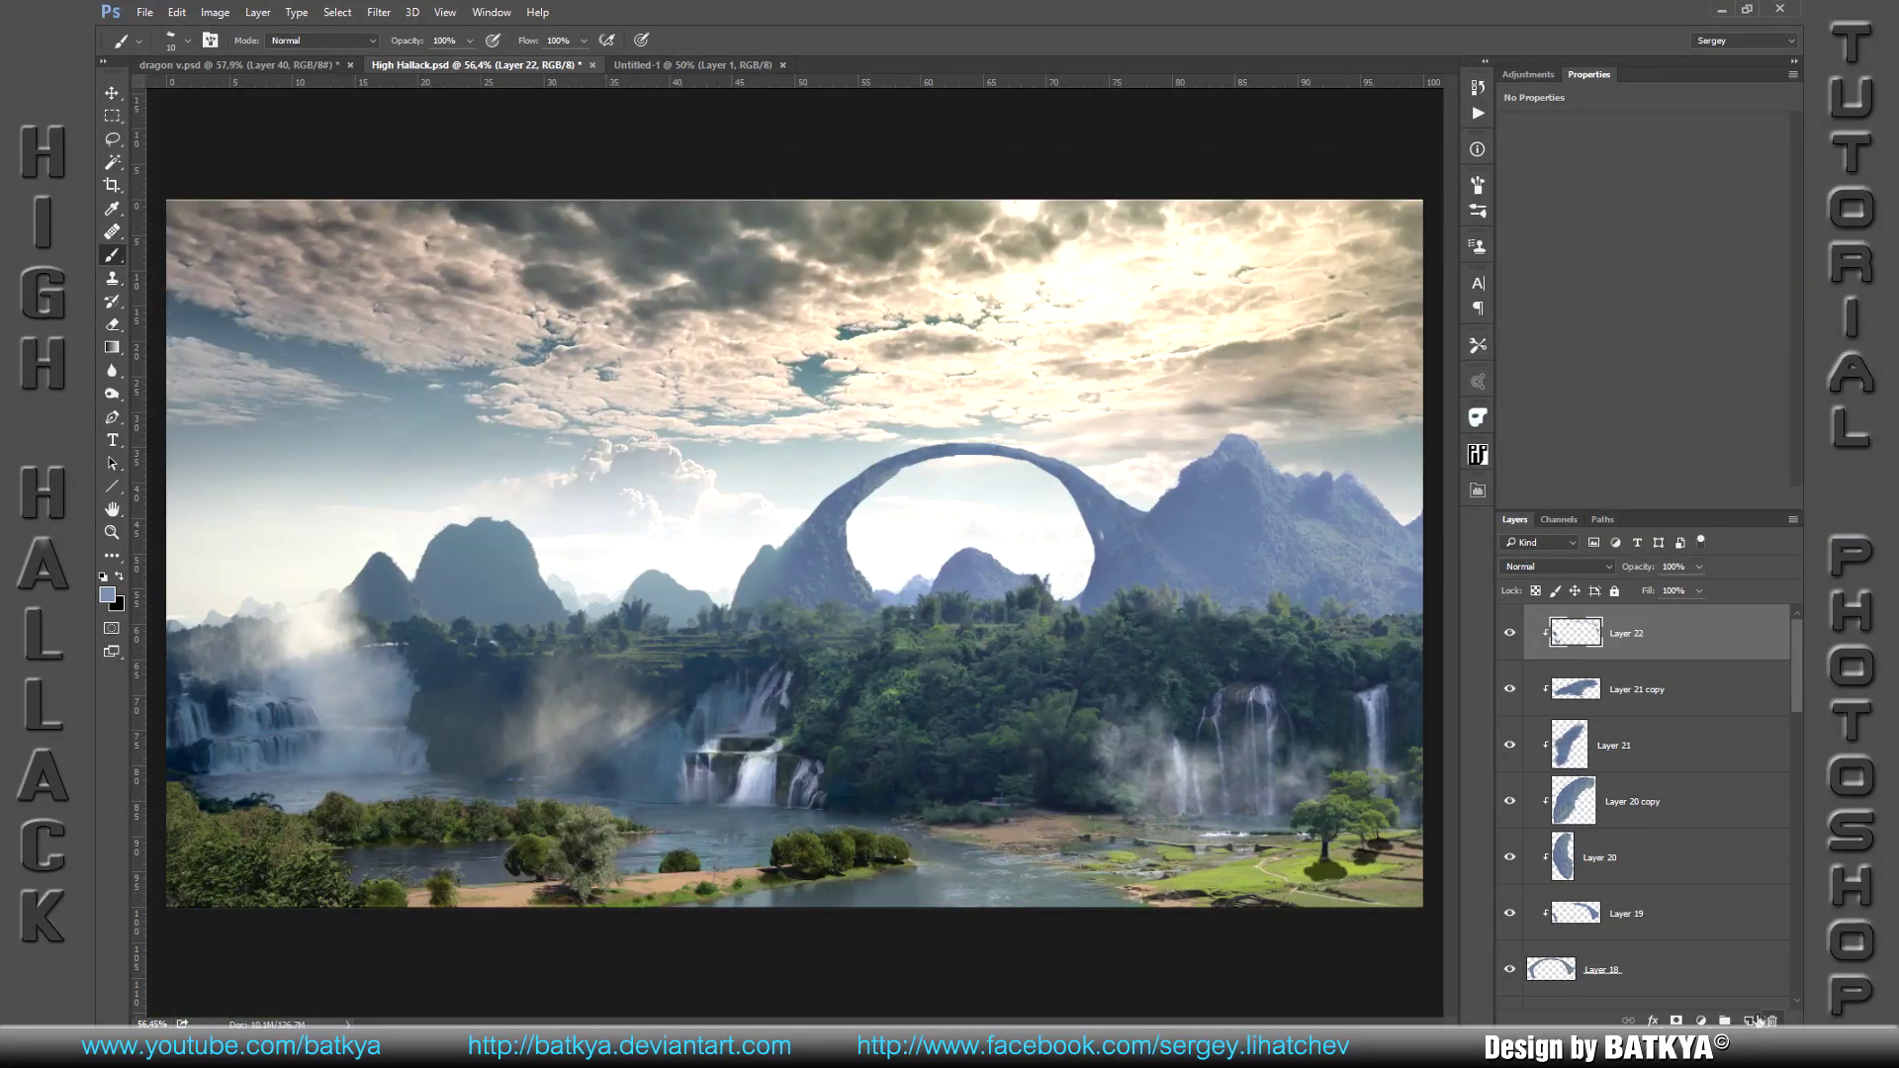
{"action": "left_click", "coordinate": [1757, 1019]}
{"action": "left_click", "coordinate": [665, 584], "text": "alt"}
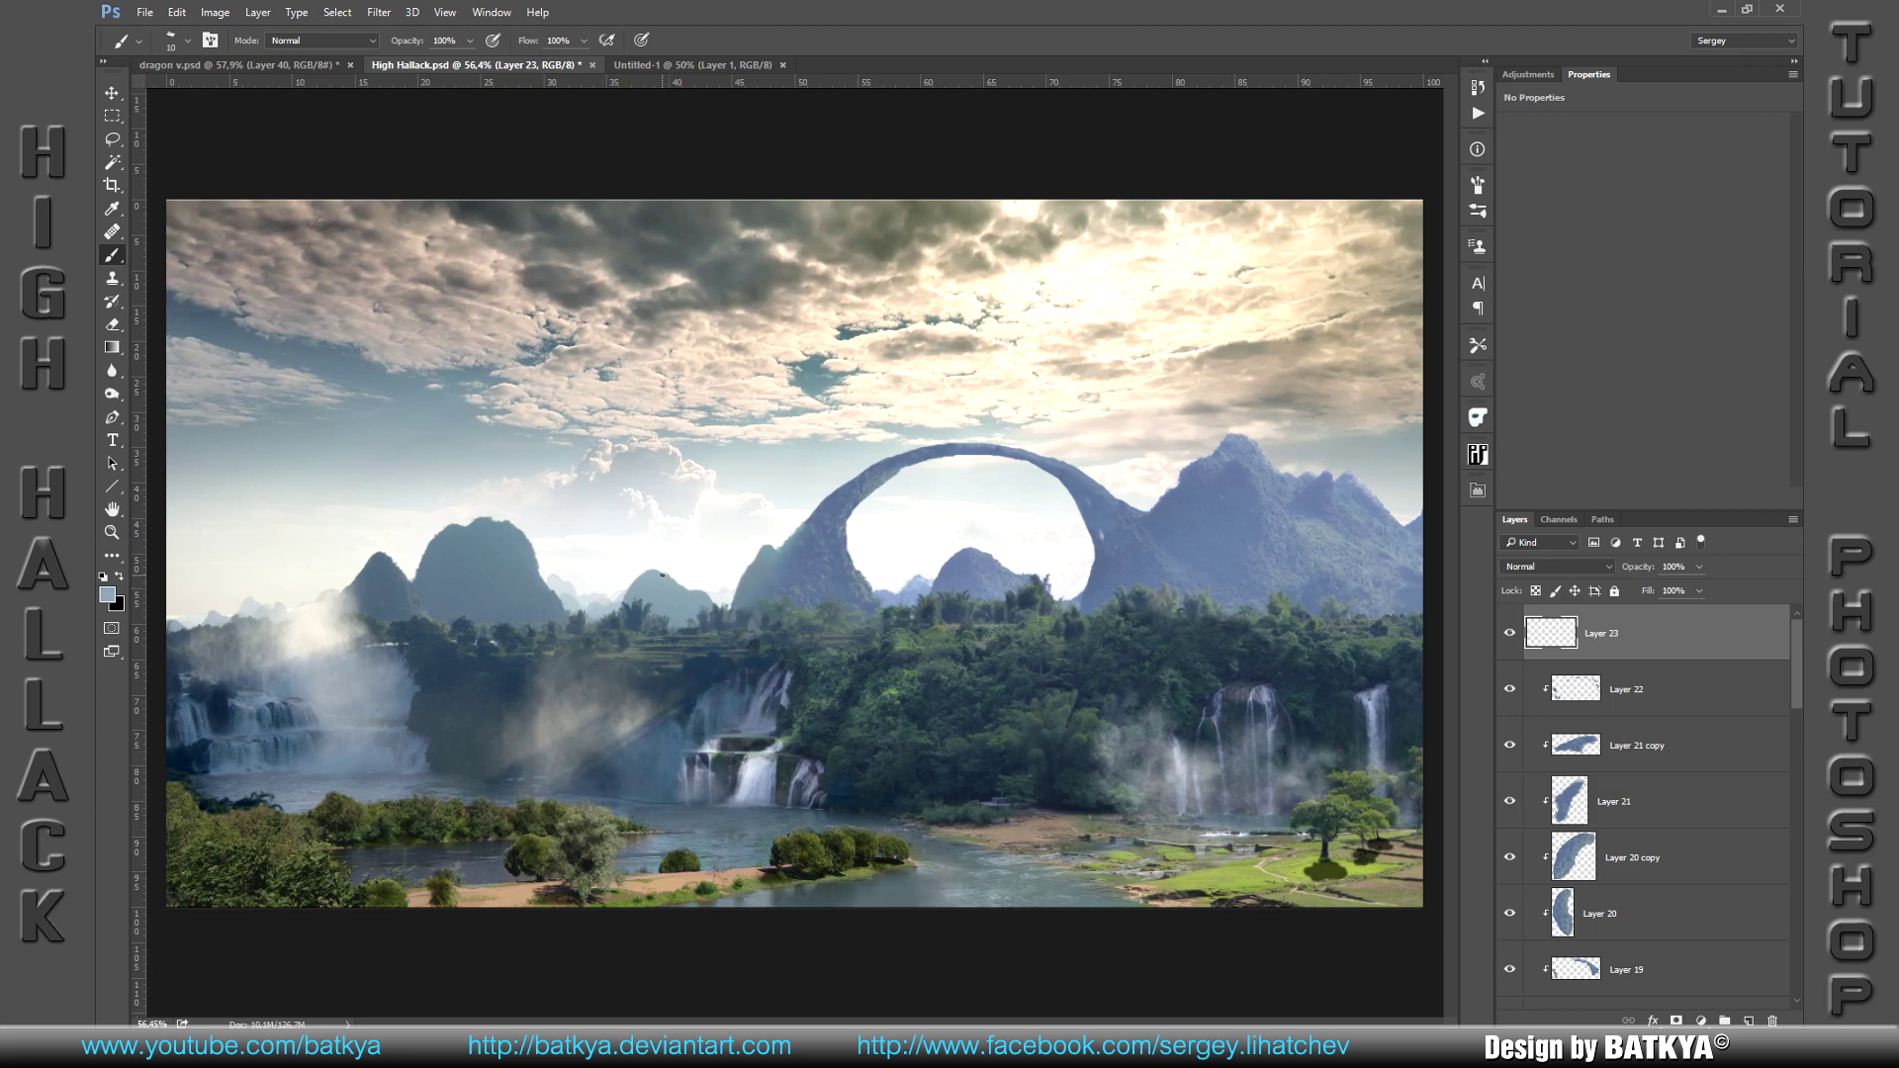
Step: Paint a tall narrow blue-grey tower above the left mountains on Layer 23, then add Layer 24
{"action": "left_click_drag", "start_coordinate": [663, 576], "coordinate": [663, 478]}
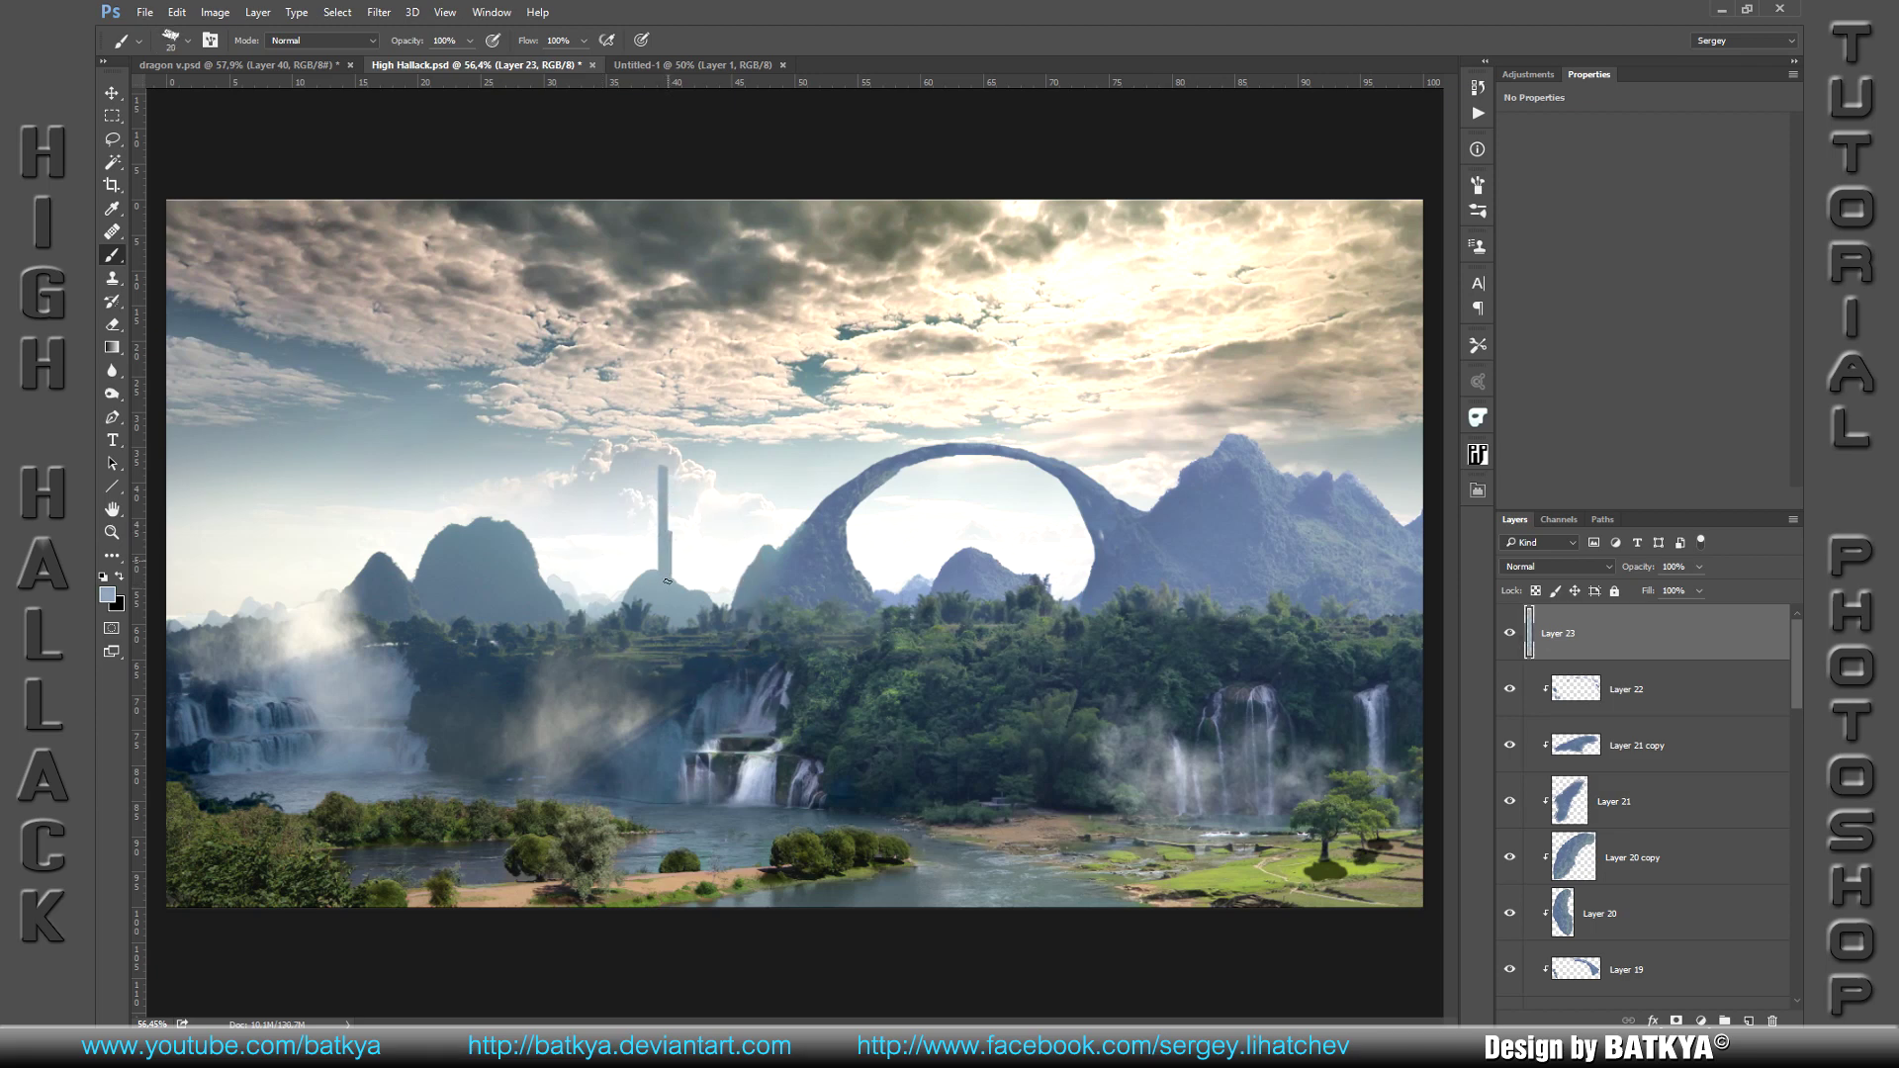
{"action": "left_click_drag", "start_coordinate": [657, 564], "coordinate": [660, 545]}
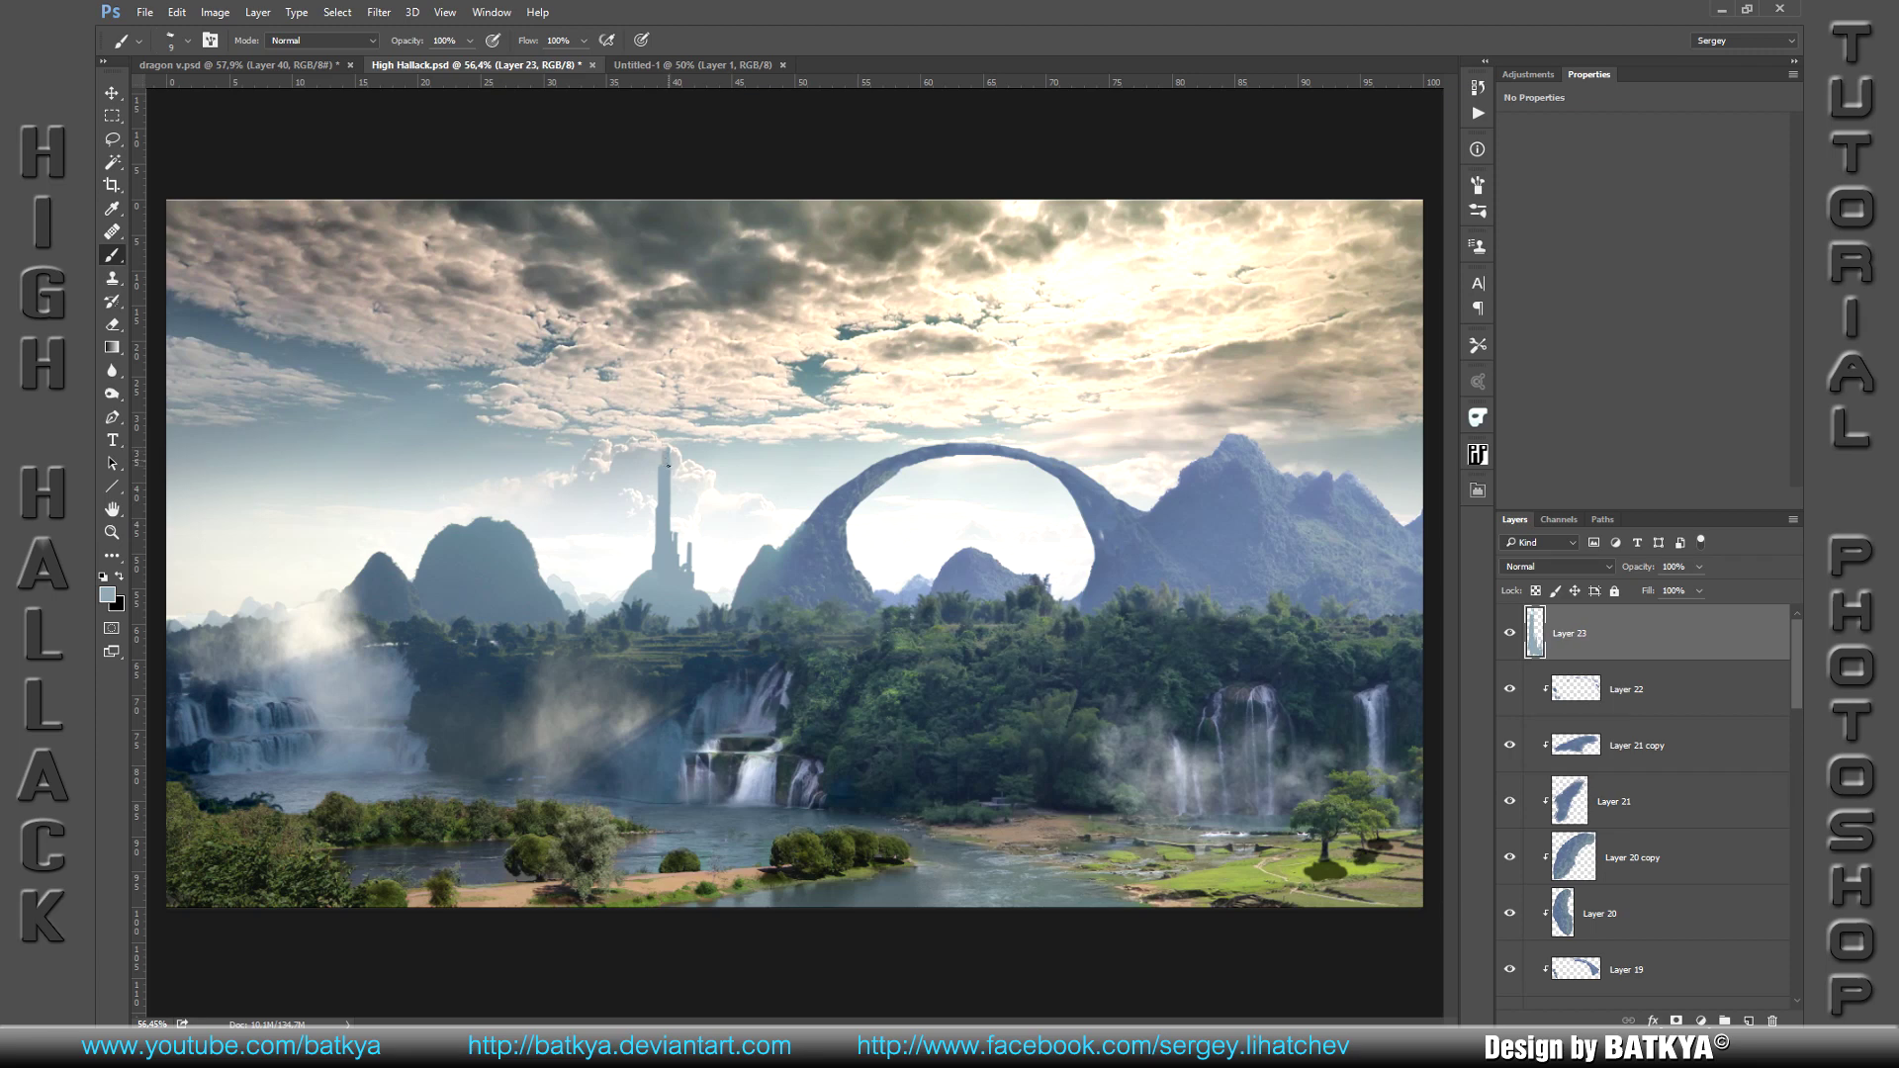
{"action": "key", "text": "e"}
{"action": "right_click", "coordinate": [654, 464]}
{"action": "scroll", "coordinate": [934, 692], "scroll_direction": "down", "scroll_amount": 3}
{"action": "double_click", "coordinate": [751, 845]}
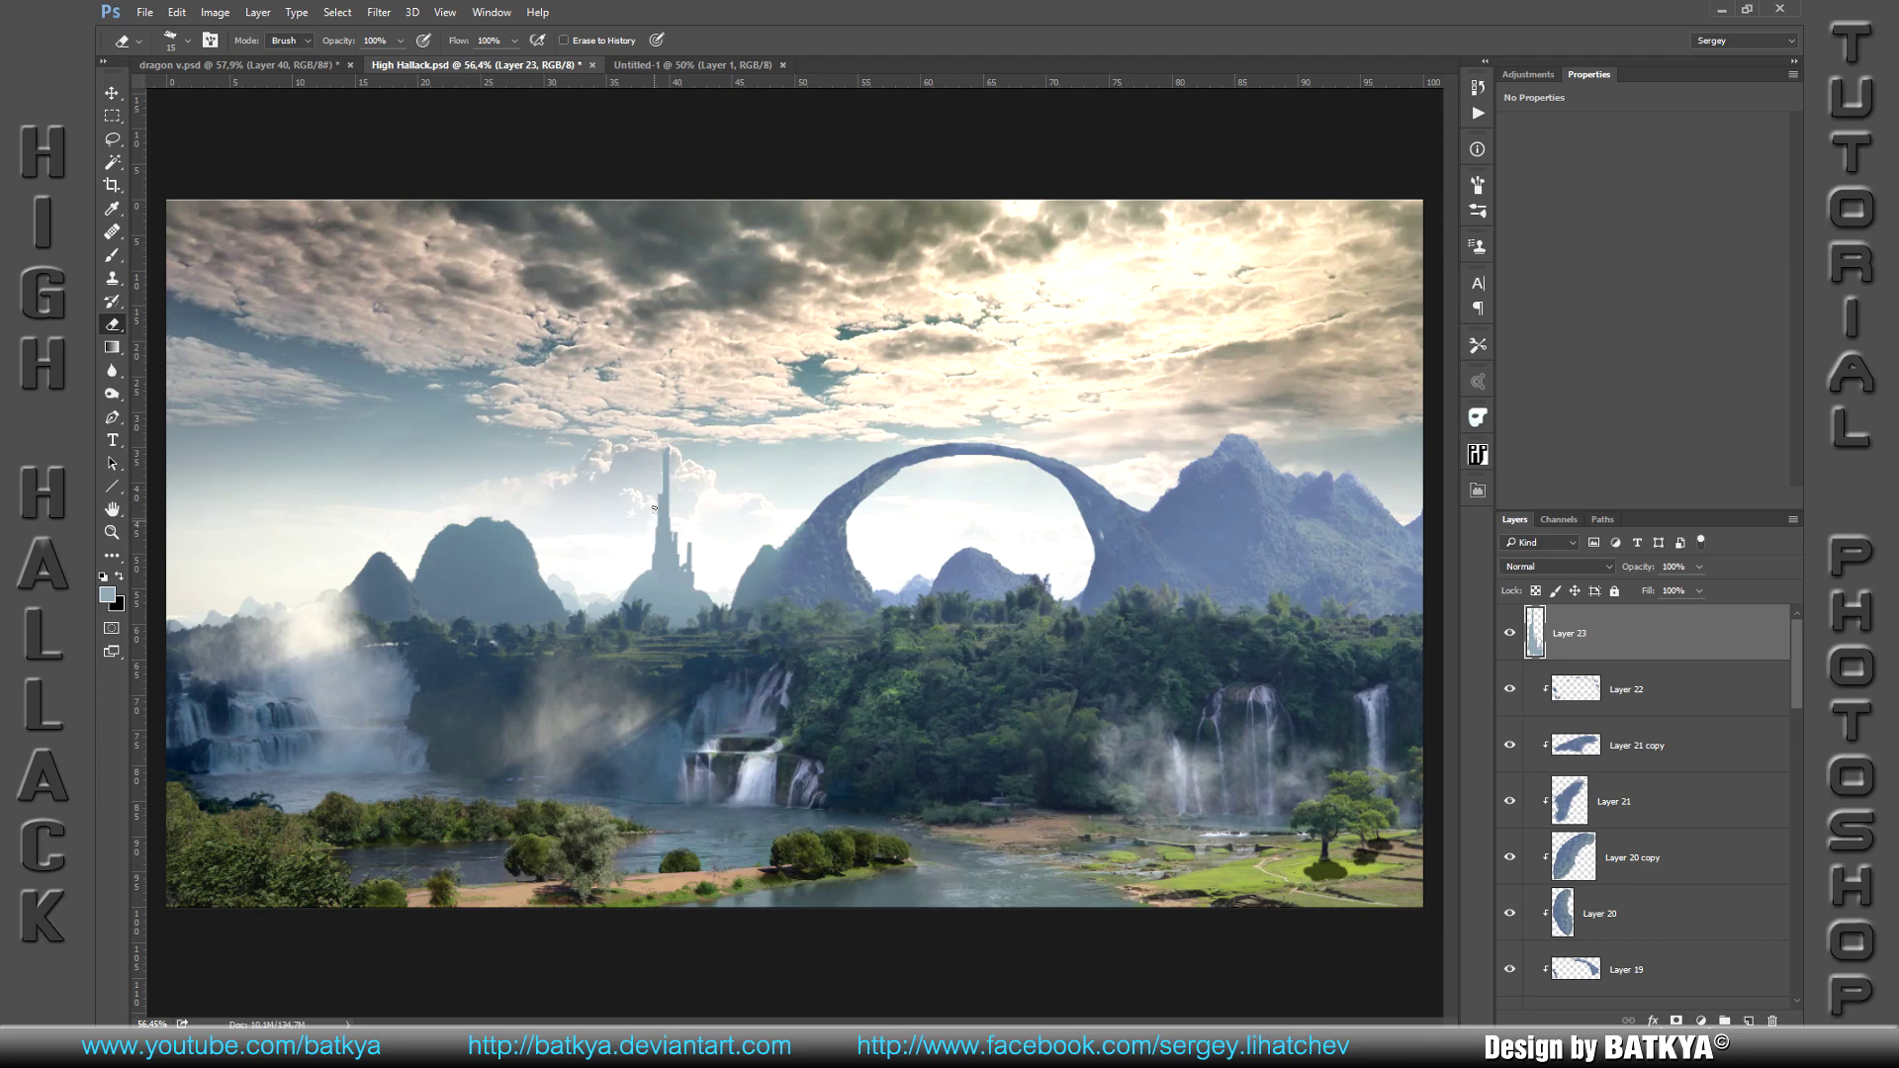
{"action": "key", "text": "b"}
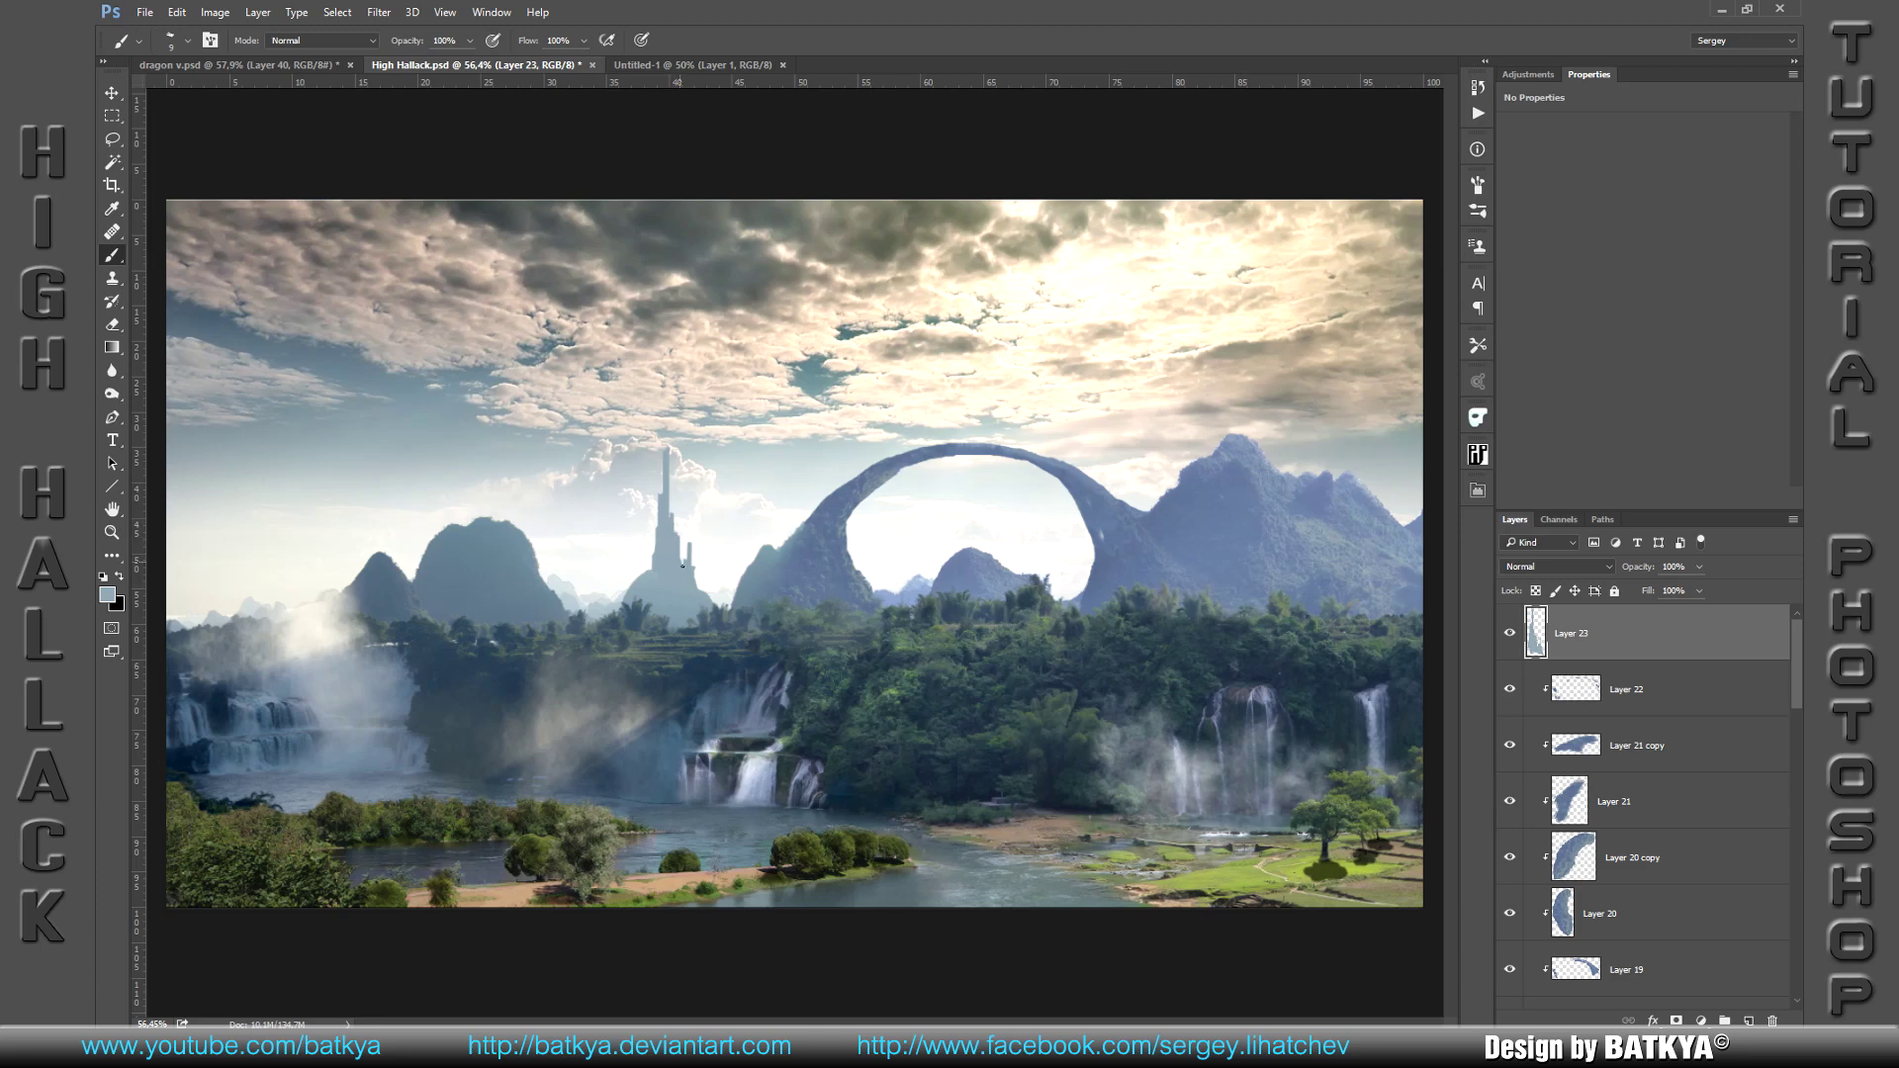
{"action": "key", "text": "ctrl+shift+alt+n"}
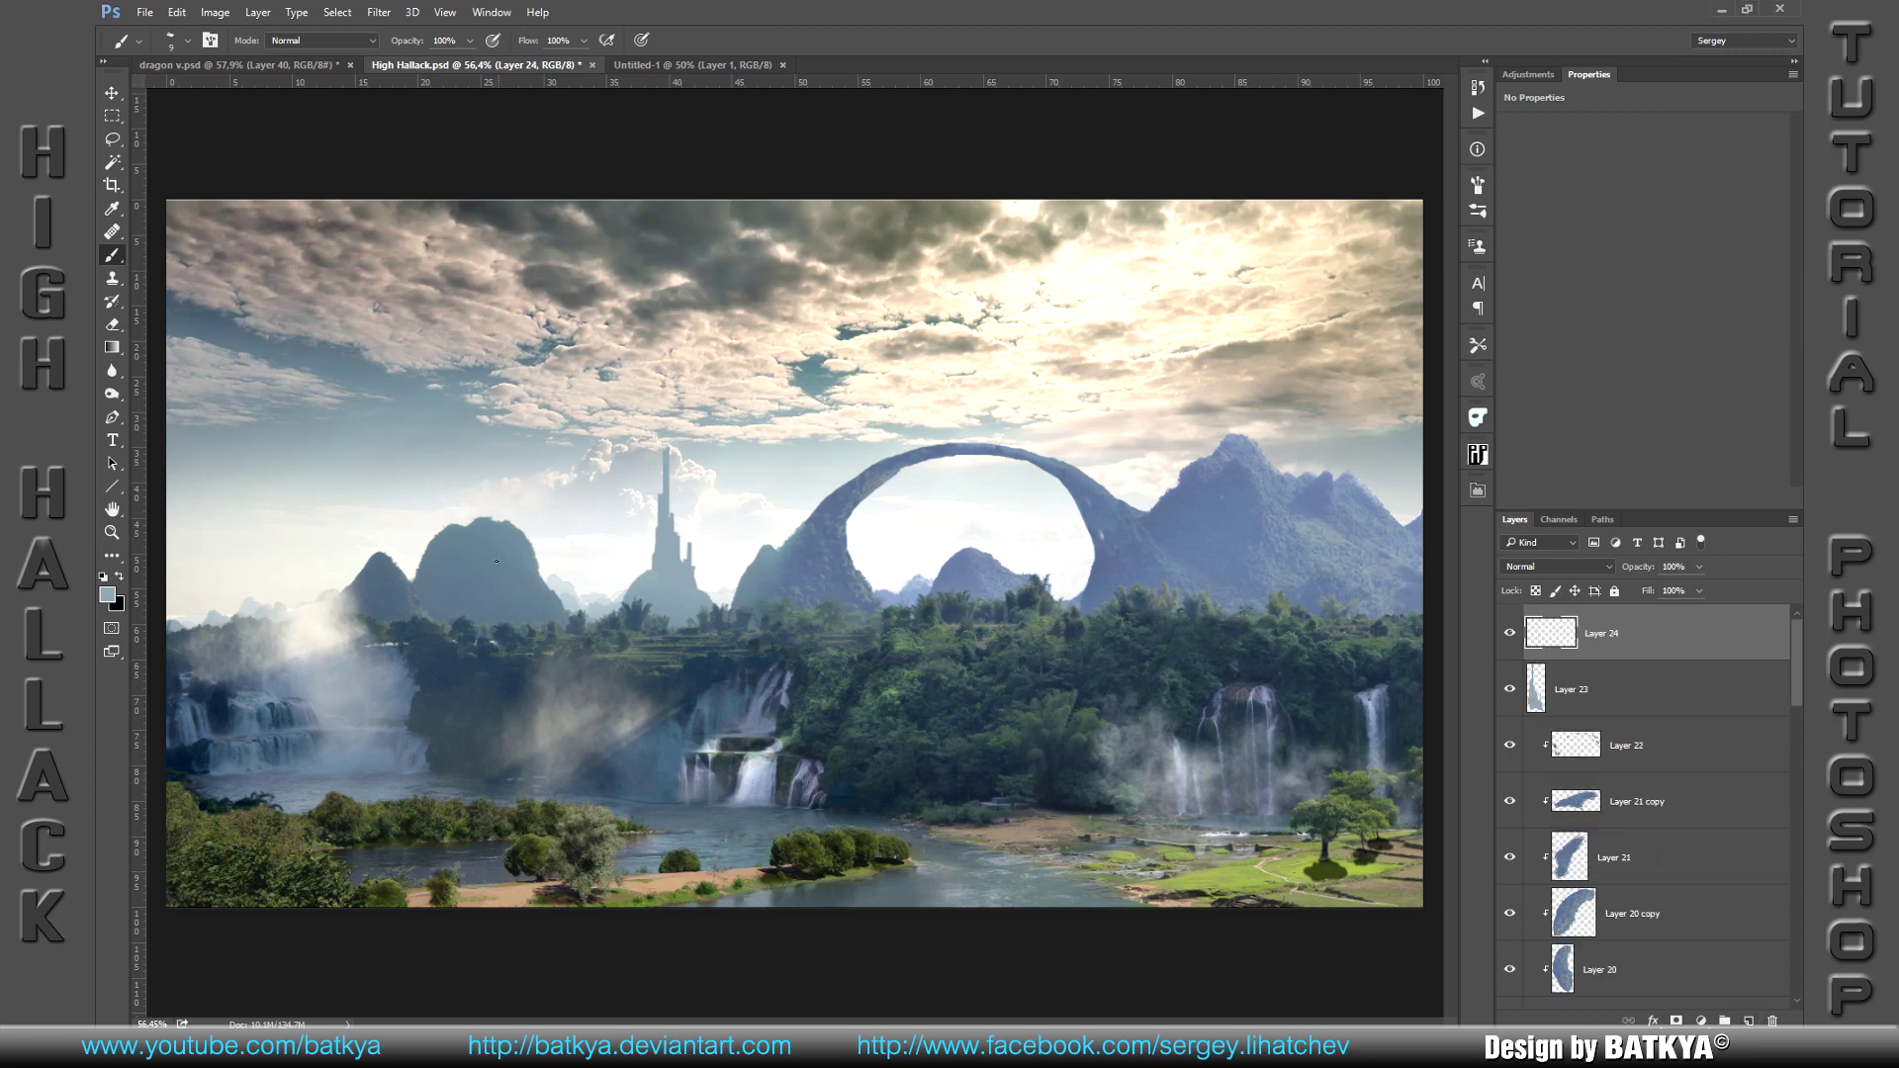
Step: Sample the mountain's blue-grey and paint a thin pronged spire up from the left mountain
{"action": "left_click", "coordinate": [480, 542], "text": "alt"}
{"action": "left_click_drag", "start_coordinate": [482, 520], "coordinate": [482, 381]}
{"action": "mouse_move", "coordinate": [487, 477]}
{"action": "left_mouse_down"}
{"action": "mouse_move", "coordinate": [487, 522]}
{"action": "mouse_move", "coordinate": [482, 419]}
{"action": "mouse_move", "coordinate": [487, 484]}
{"action": "left_mouse_up"}
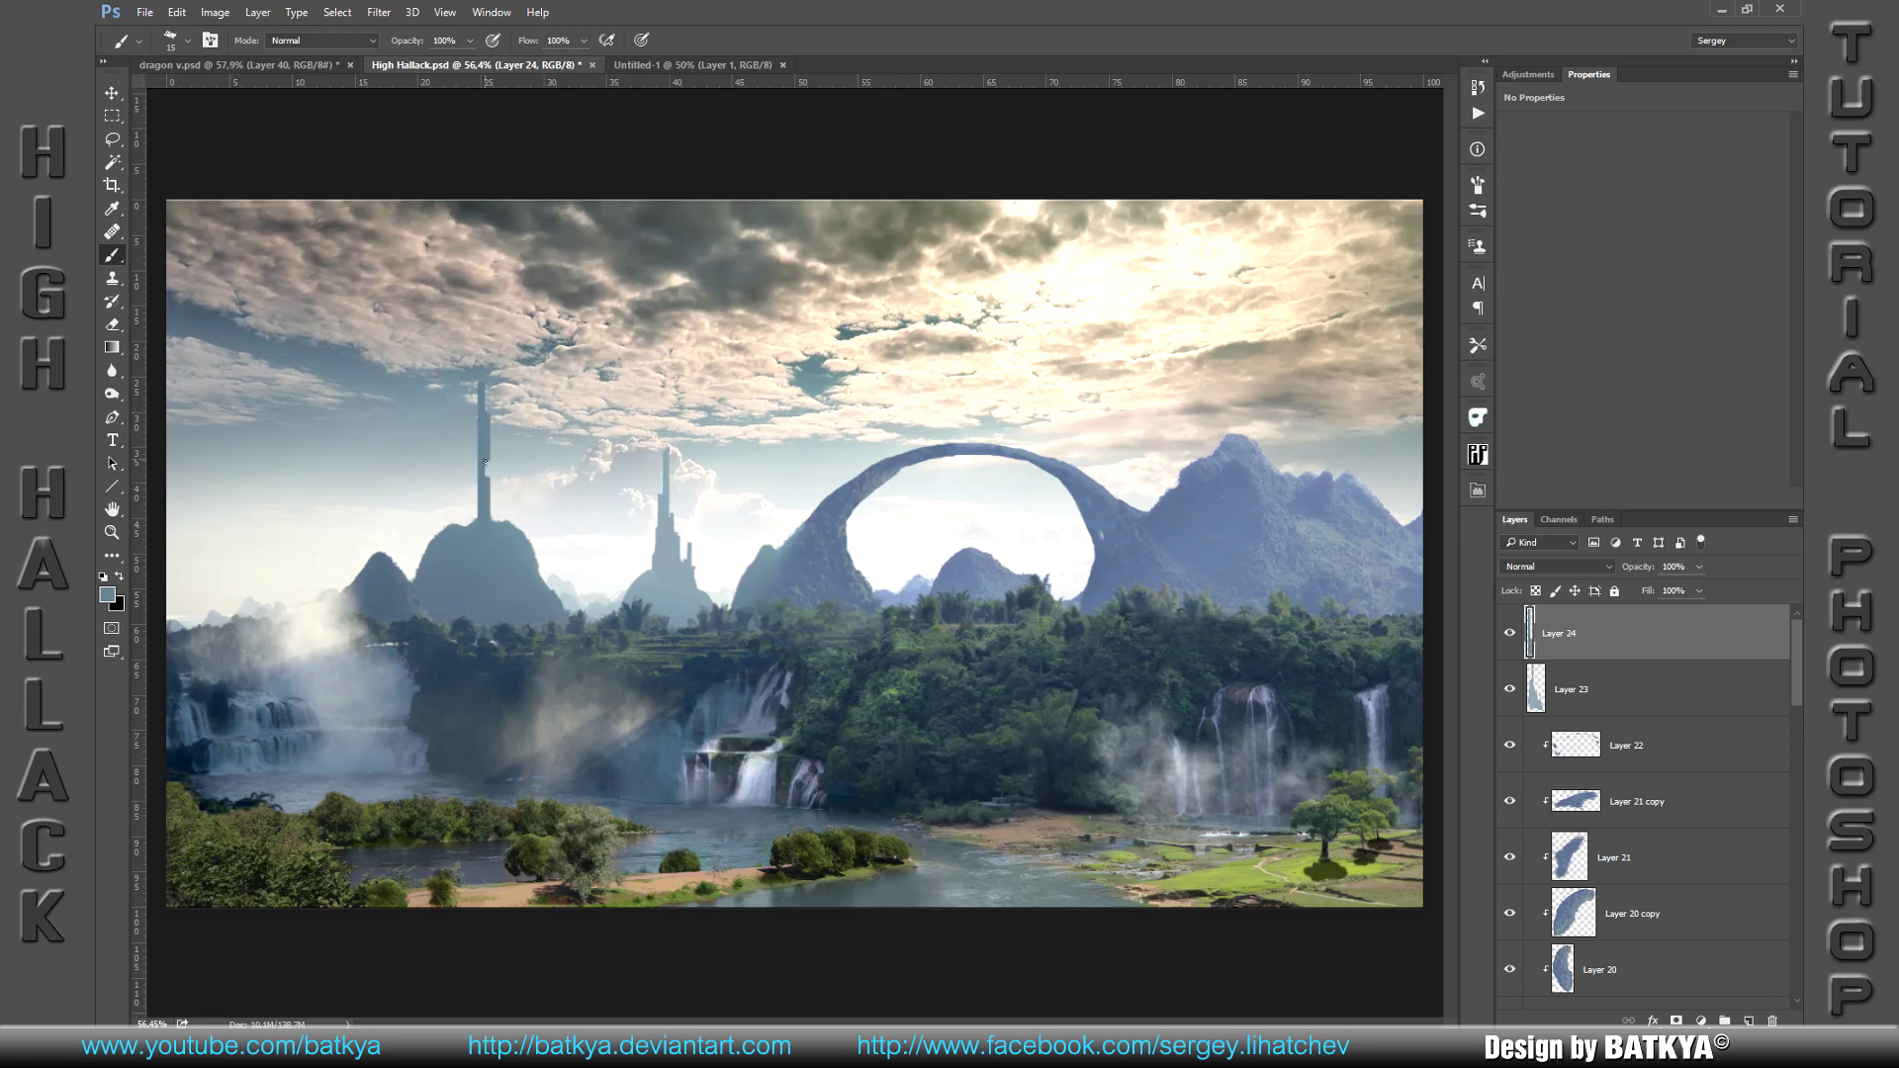
{"action": "mouse_move", "coordinate": [492, 466]}
{"action": "left_mouse_down"}
{"action": "mouse_move", "coordinate": [498, 516]}
{"action": "mouse_move", "coordinate": [476, 494]}
{"action": "left_mouse_up"}
{"action": "left_click_drag", "start_coordinate": [500, 484], "coordinate": [499, 522]}
{"action": "mouse_move", "coordinate": [505, 495]}
{"action": "left_mouse_down"}
{"action": "mouse_move", "coordinate": [506, 526]}
{"action": "mouse_move", "coordinate": [508, 461]}
{"action": "left_mouse_up"}
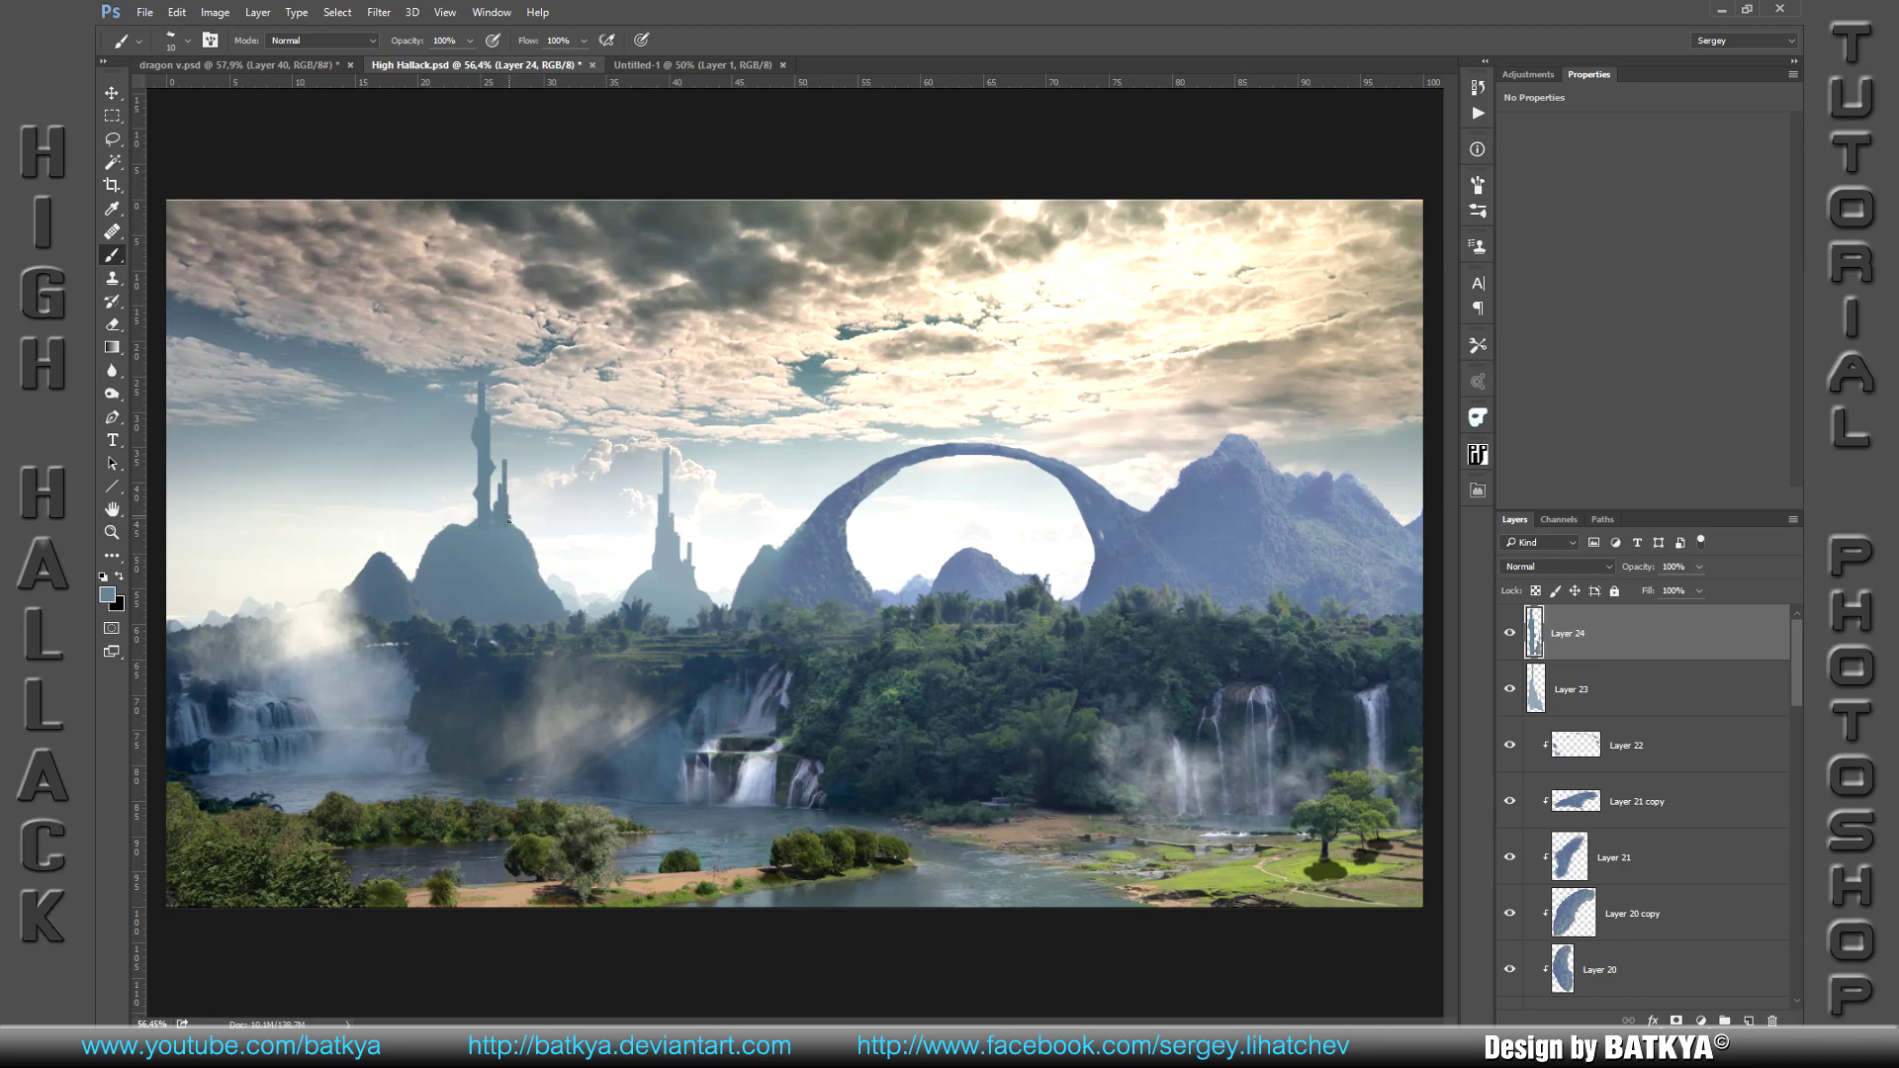
Step: Add a thin spike and base strokes to the left tower, save, and add Layer 25
{"action": "left_click_drag", "start_coordinate": [467, 485], "coordinate": [469, 528]}
{"action": "left_click_drag", "start_coordinate": [465, 512], "coordinate": [460, 527]}
{"action": "left_click_drag", "start_coordinate": [465, 519], "coordinate": [483, 520]}
{"action": "key", "text": "bracketleft"}
{"action": "left_click_drag", "start_coordinate": [467, 452], "coordinate": [465, 533]}
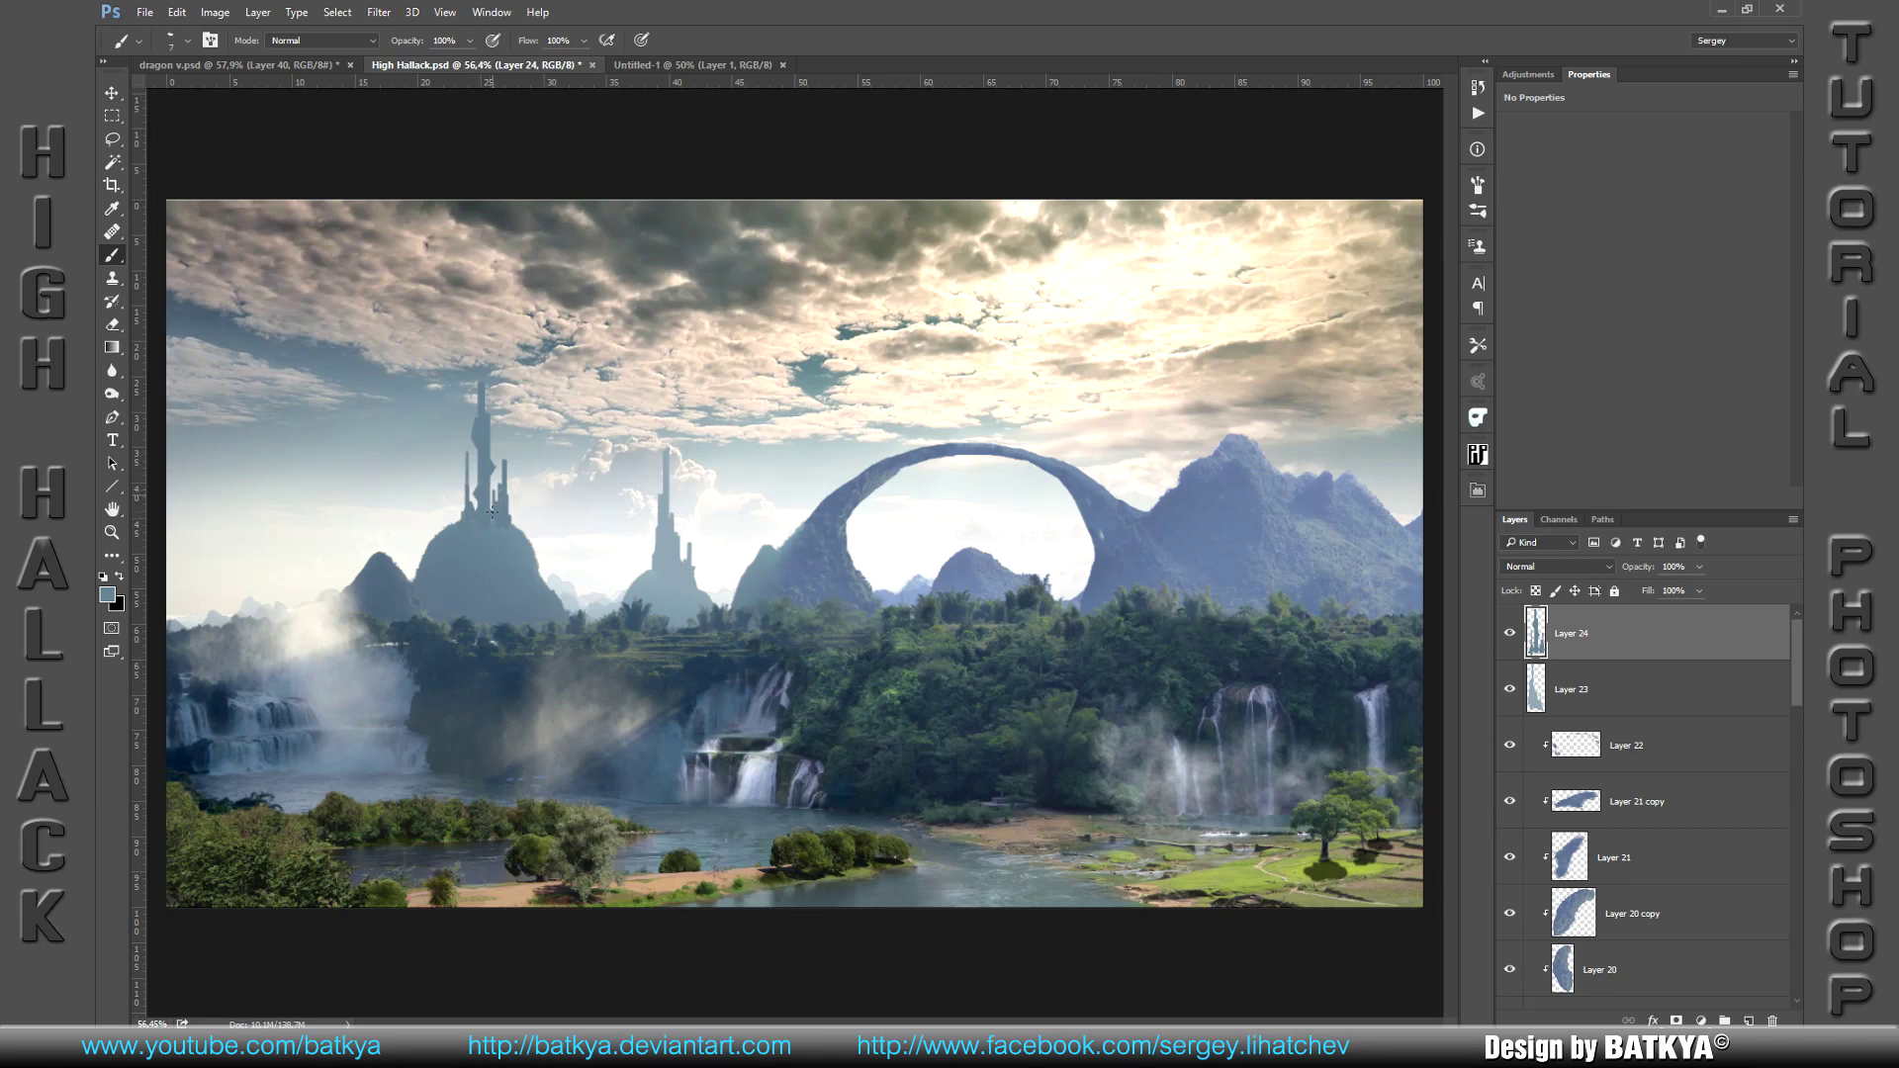
{"action": "left_click_drag", "start_coordinate": [471, 485], "coordinate": [471, 509]}
{"action": "key", "text": "ctrl+s"}
{"action": "left_click", "coordinate": [1748, 1020]}
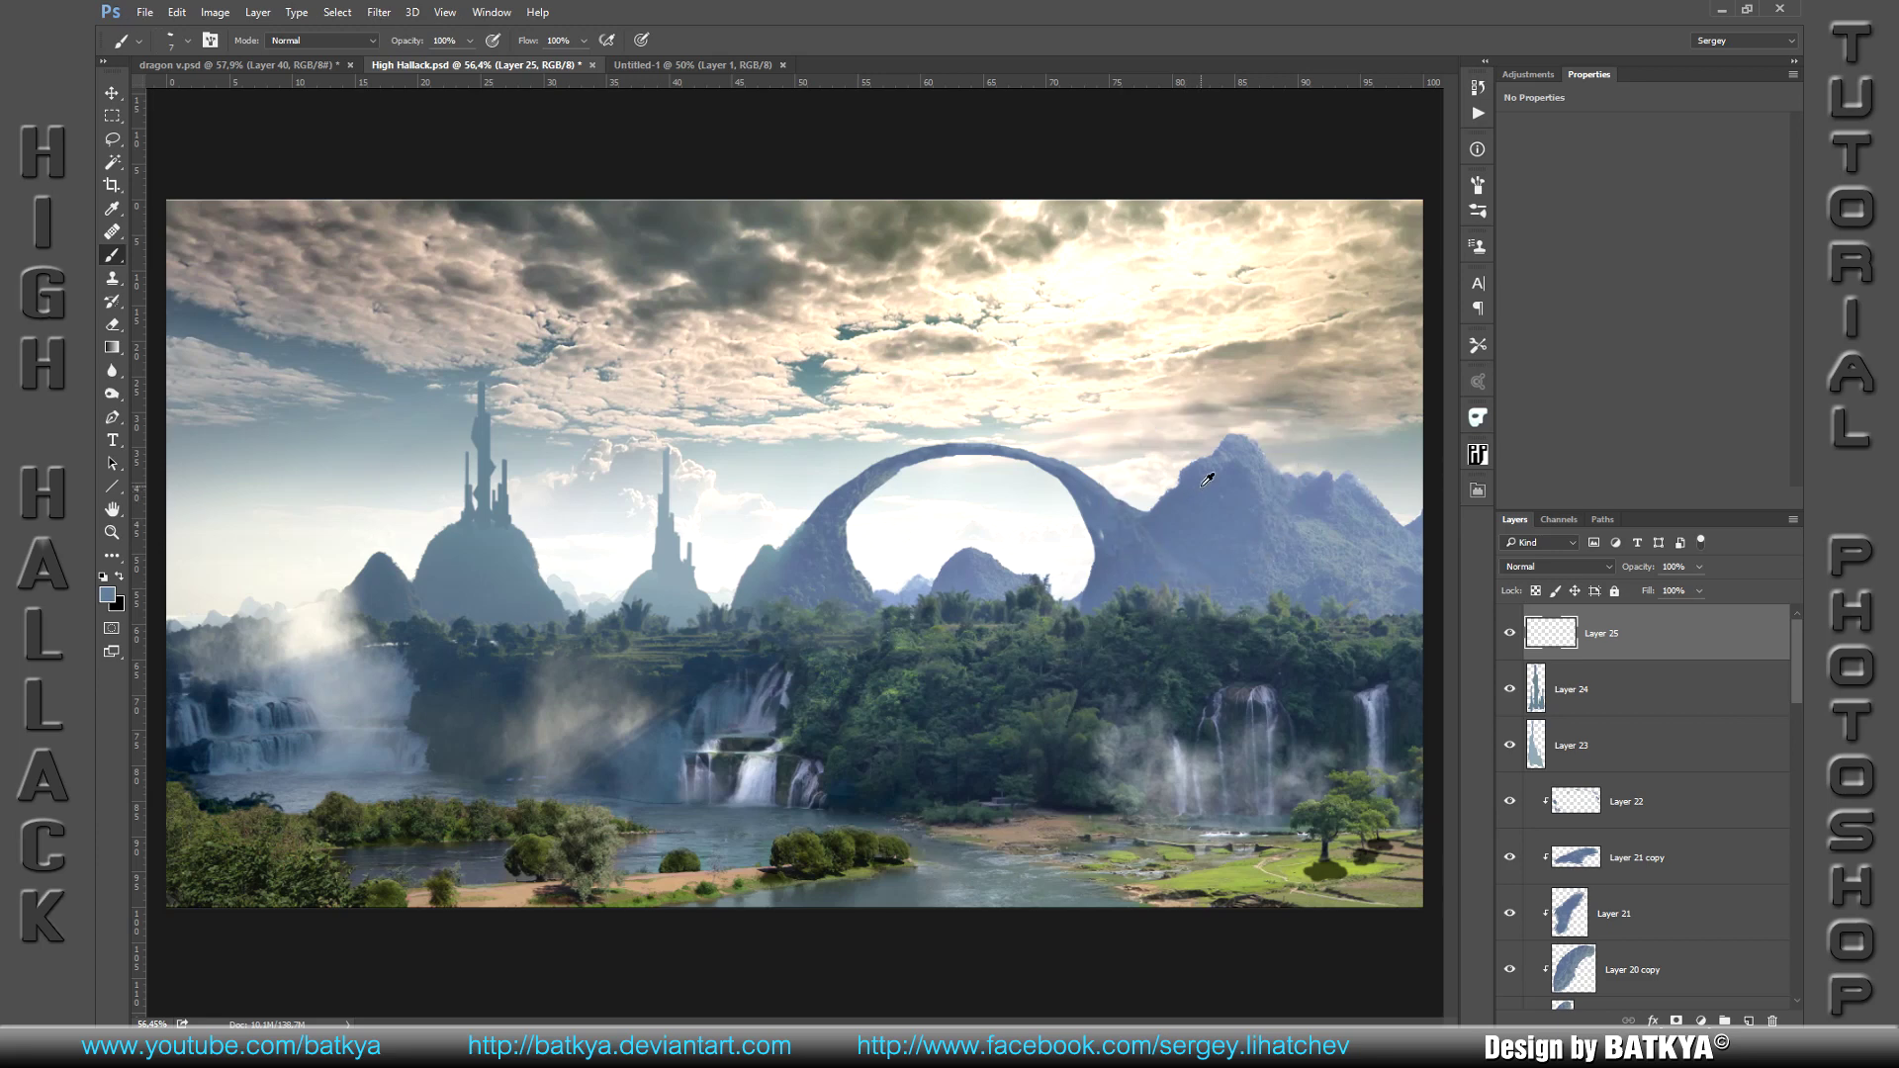
Step: Paint a tower topped by a thin spire on the mountain right of the arch
{"action": "key", "text": "bracketright"}
{"action": "key", "text": "bracketright"}
{"action": "left_click_drag", "start_coordinate": [1202, 471], "coordinate": [1201, 362]}
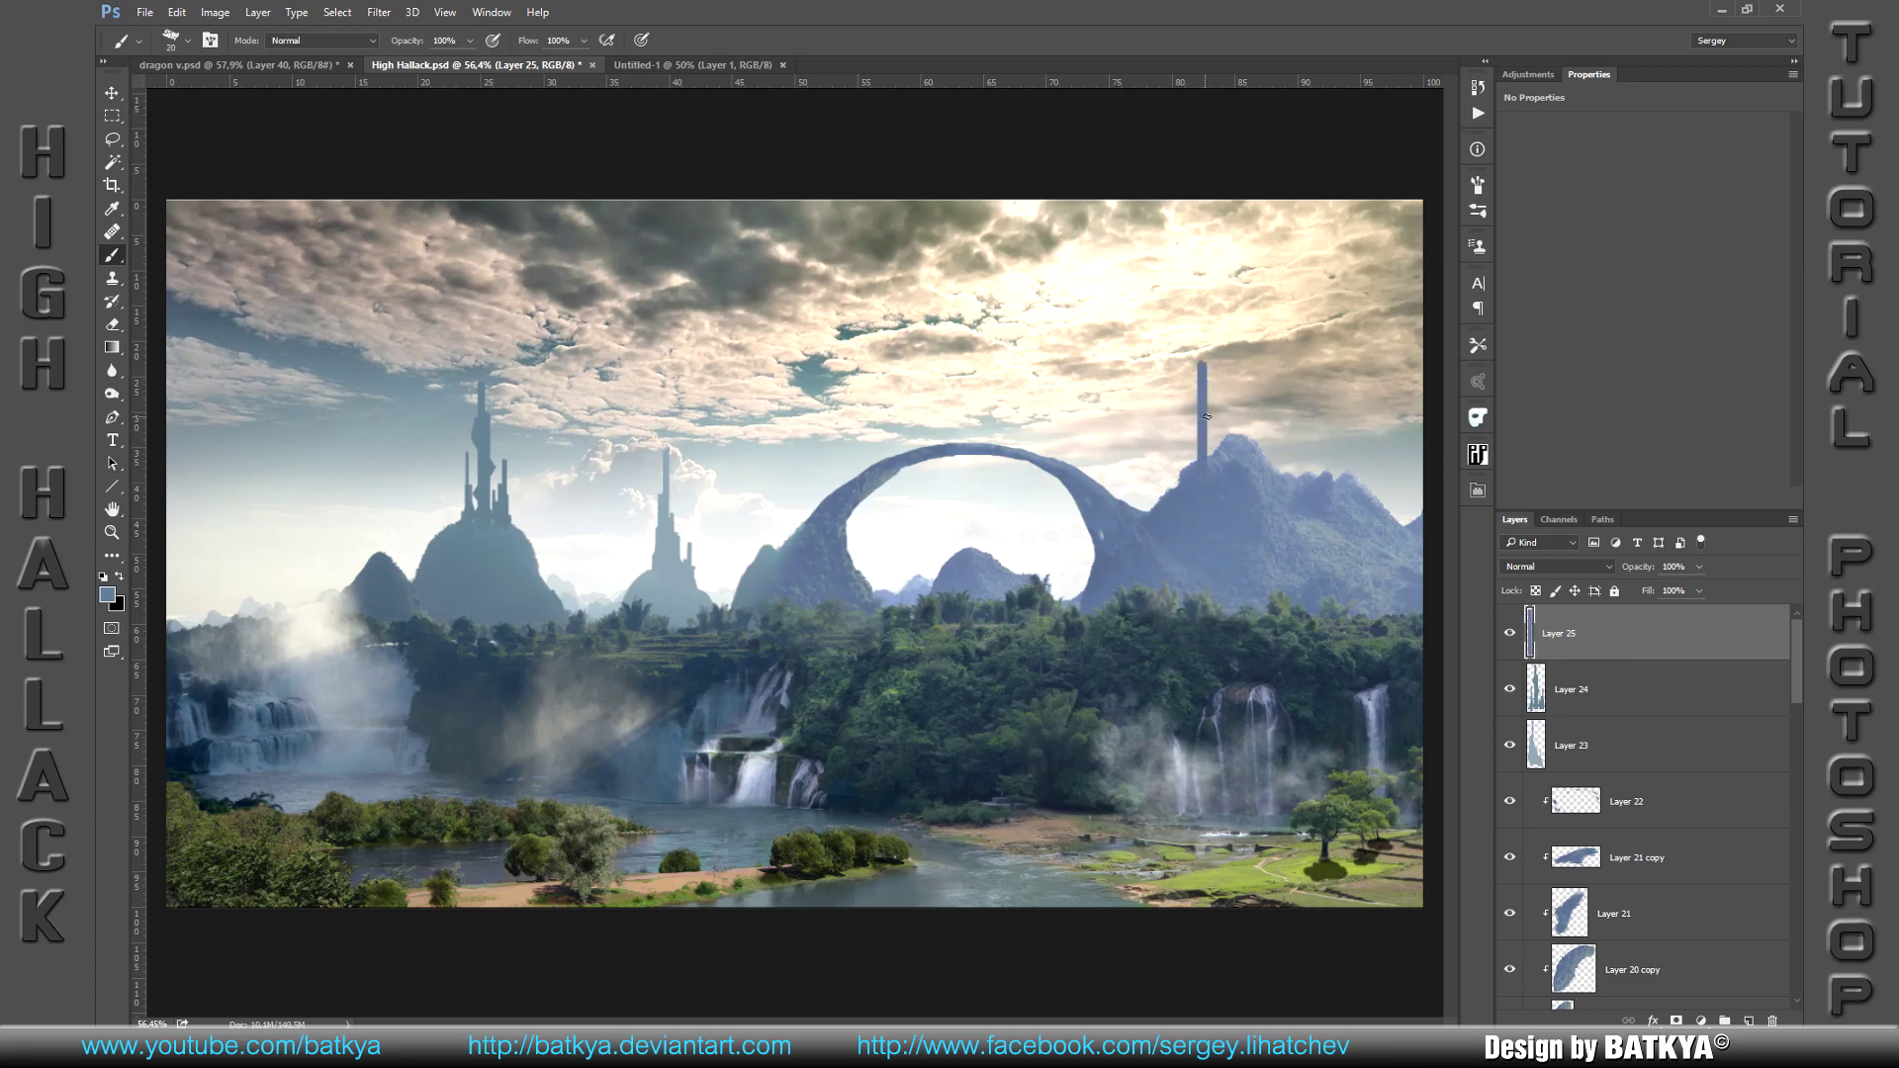
{"action": "left_click_drag", "start_coordinate": [1207, 389], "coordinate": [1208, 463]}
{"action": "left_click_drag", "start_coordinate": [1199, 455], "coordinate": [1202, 433]}
{"action": "key", "text": "bracketleft"}
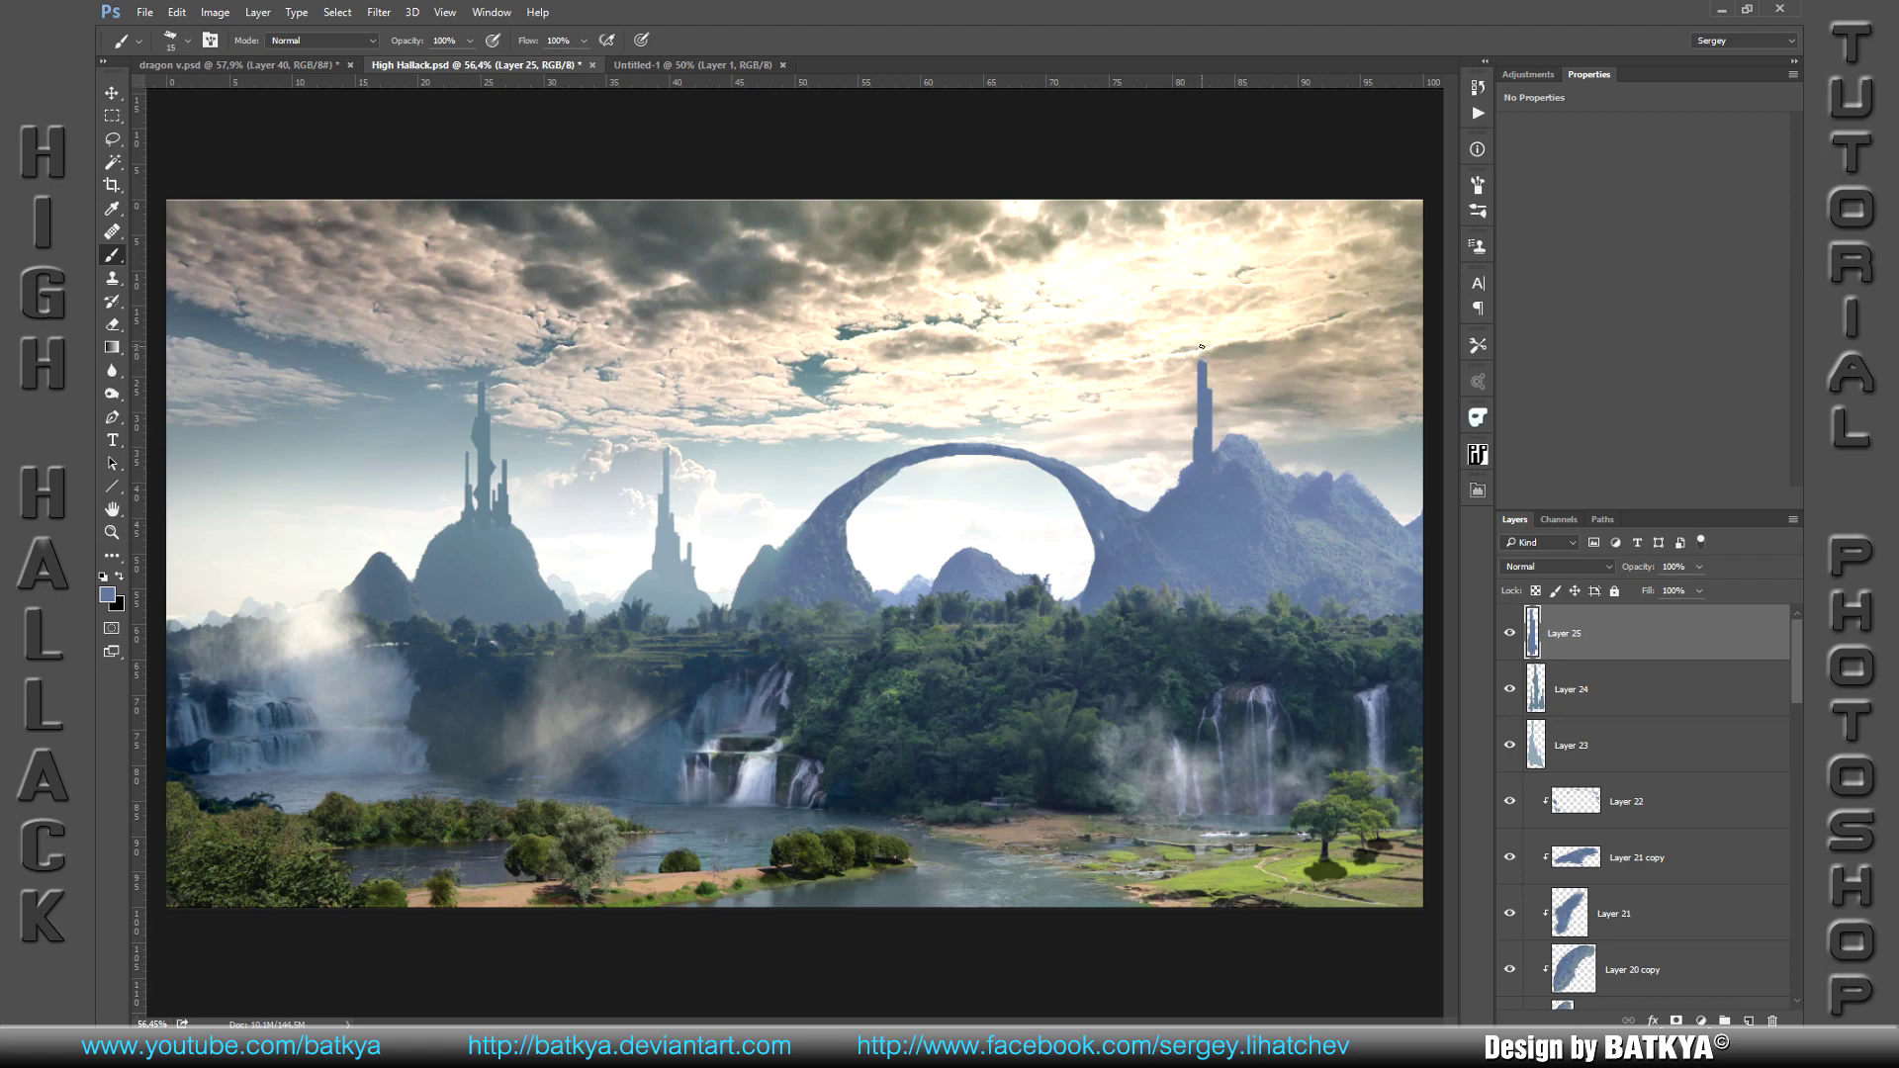
{"action": "left_click_drag", "start_coordinate": [1202, 332], "coordinate": [1203, 358]}
{"action": "left_click_drag", "start_coordinate": [1192, 469], "coordinate": [1187, 462]}
Step: Sample a lighter blue-grey and paint a thin spire and a thick tall spire beside the tower
{"action": "left_click", "coordinate": [1232, 450], "text": "alt"}
{"action": "left_click", "coordinate": [1233, 451]}
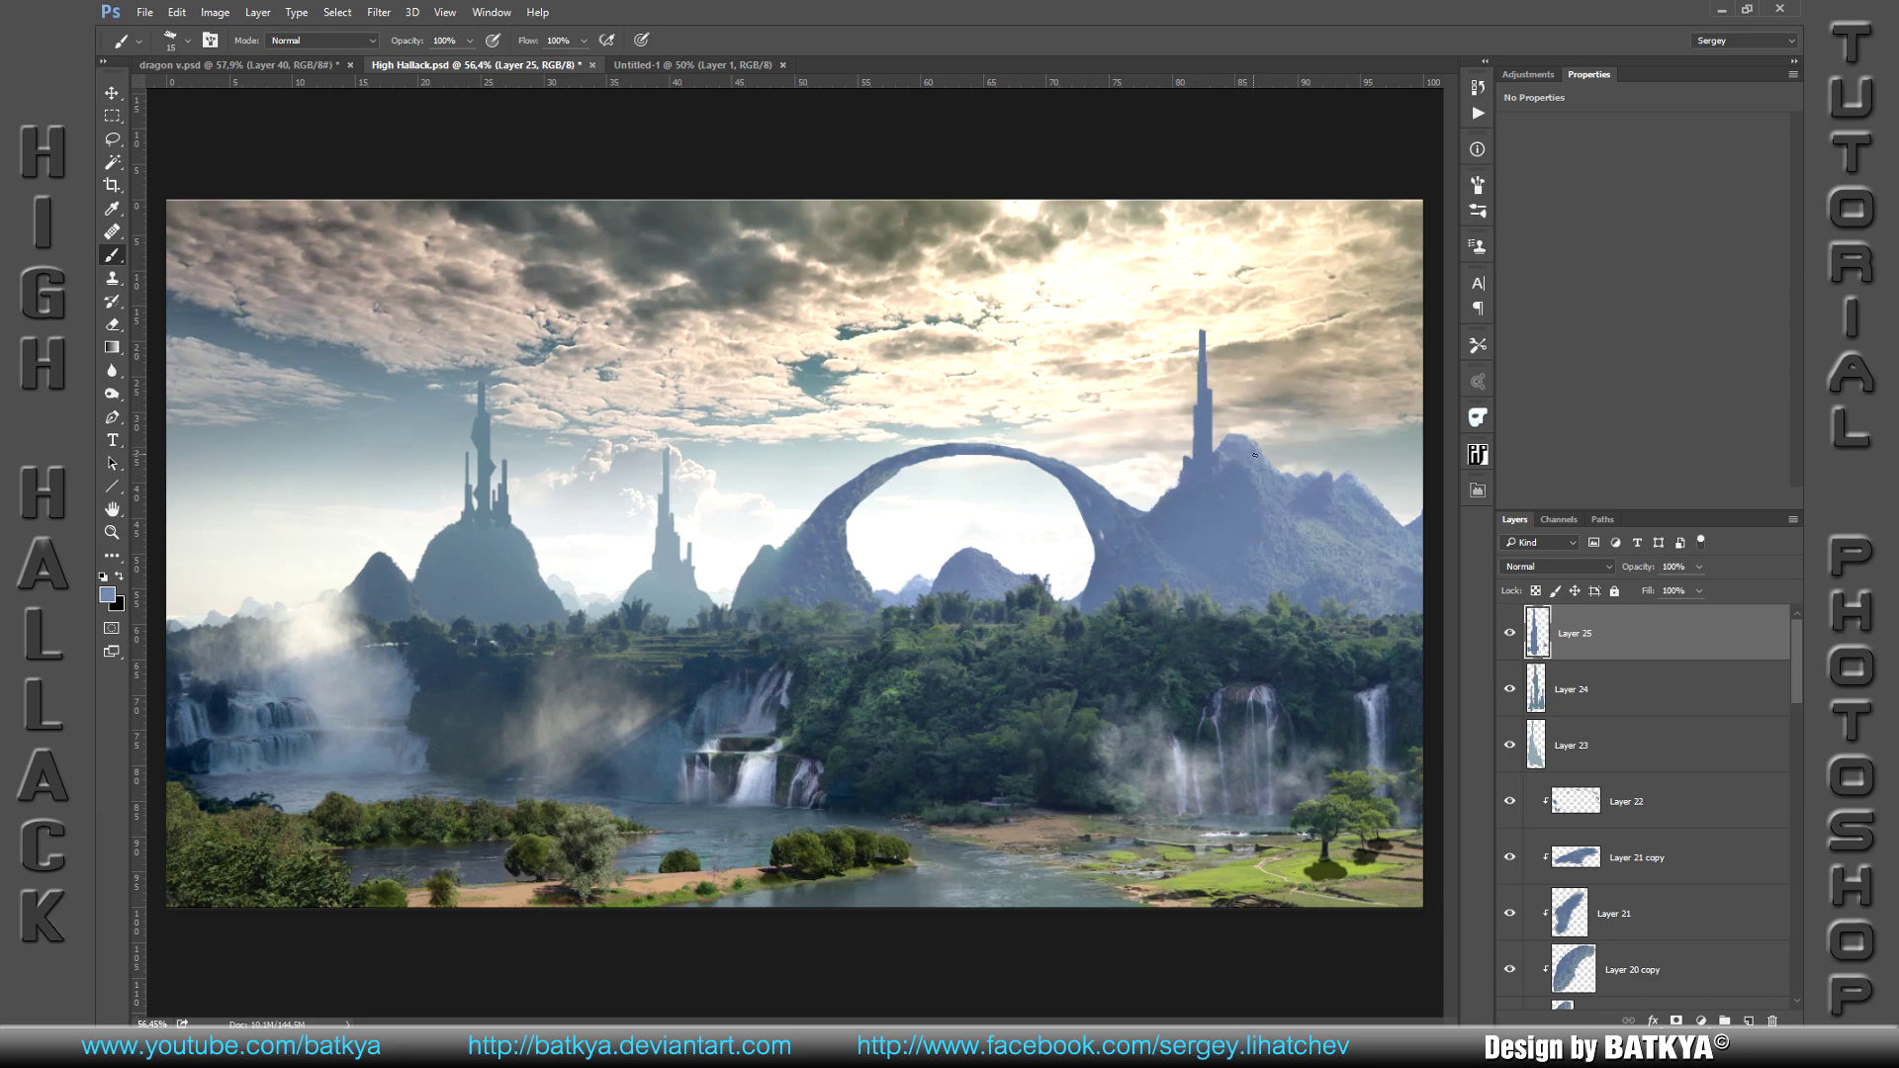
{"action": "left_click_drag", "start_coordinate": [1260, 348], "coordinate": [1256, 448]}
{"action": "left_click_drag", "start_coordinate": [1256, 423], "coordinate": [1257, 443]}
{"action": "key", "text": "bracketright"}
{"action": "key", "text": "bracketright"}
{"action": "left_click_drag", "start_coordinate": [1248, 440], "coordinate": [1246, 284]}
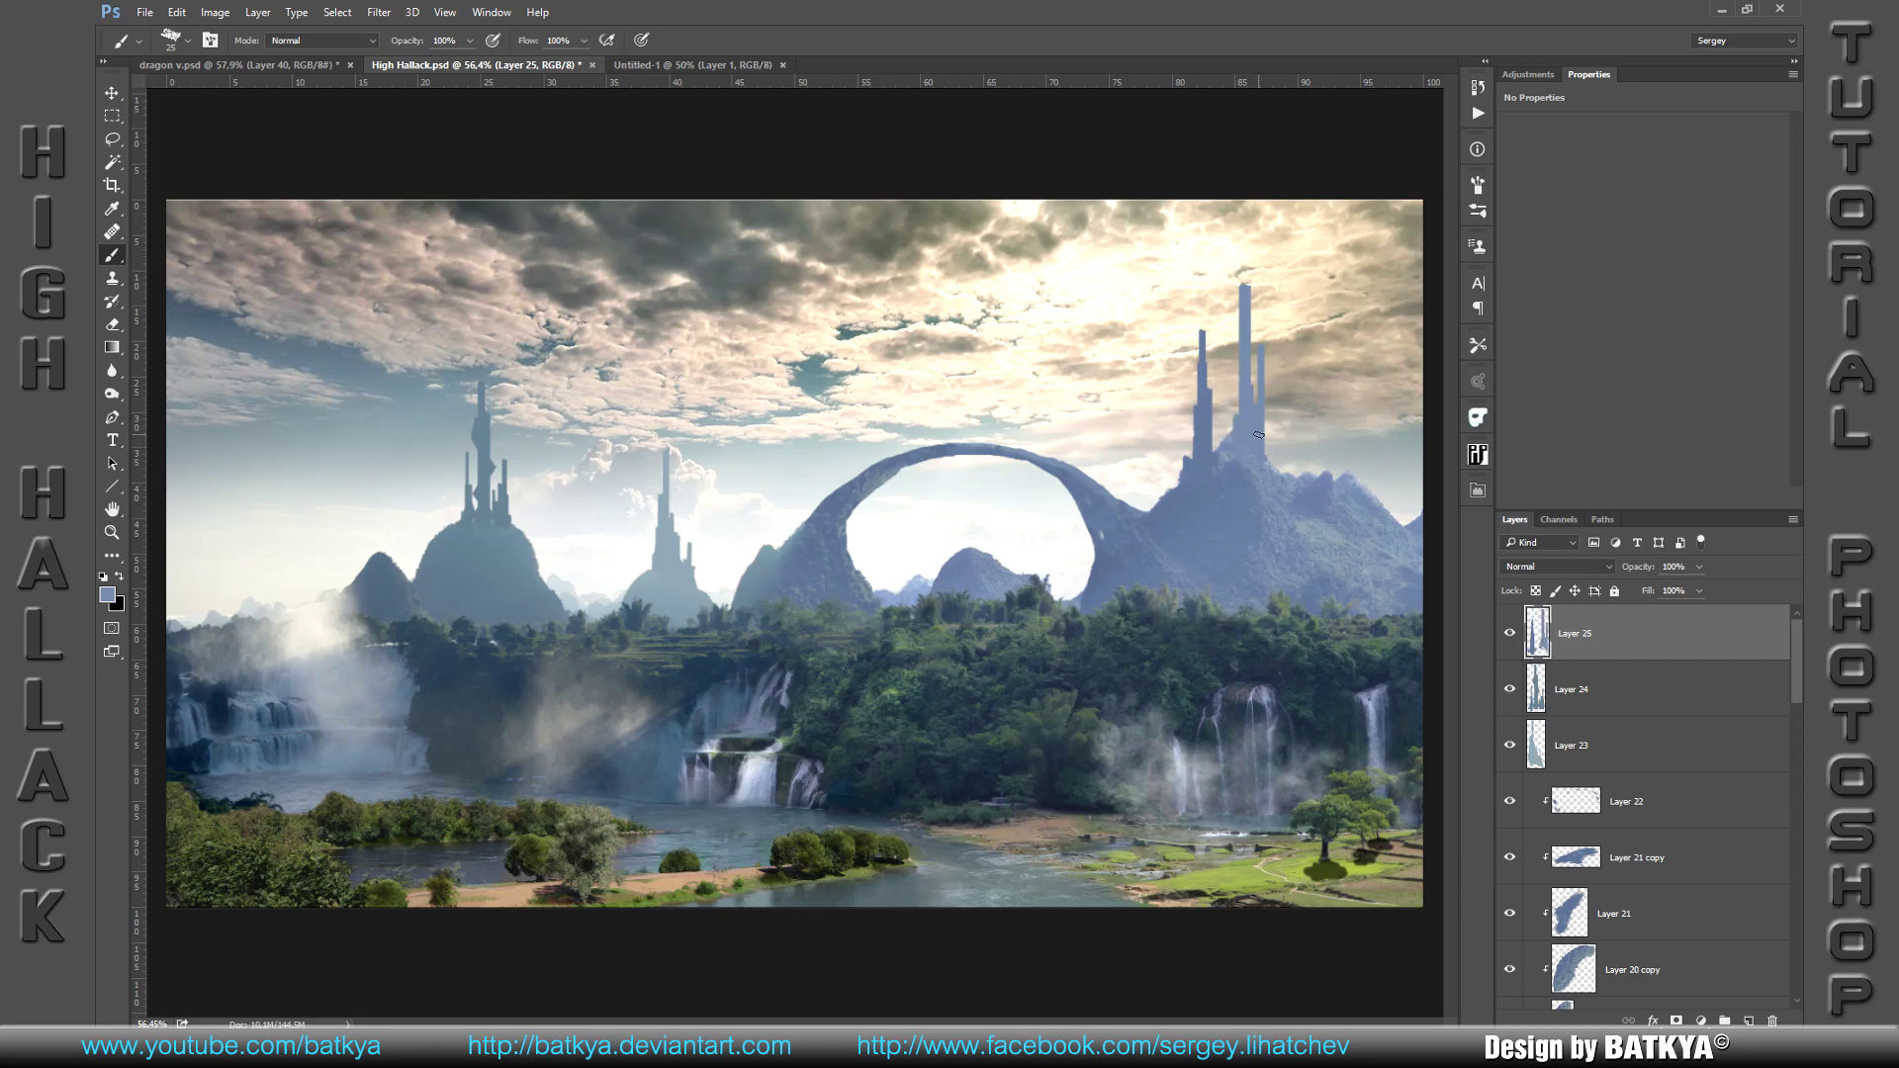
{"action": "left_click_drag", "start_coordinate": [1260, 433], "coordinate": [1251, 463]}
Step: Paint thin middle spires between the two right spires with a smaller brush
{"action": "key", "text": "bracketleft"}
{"action": "left_click_drag", "start_coordinate": [1223, 377], "coordinate": [1223, 465]}
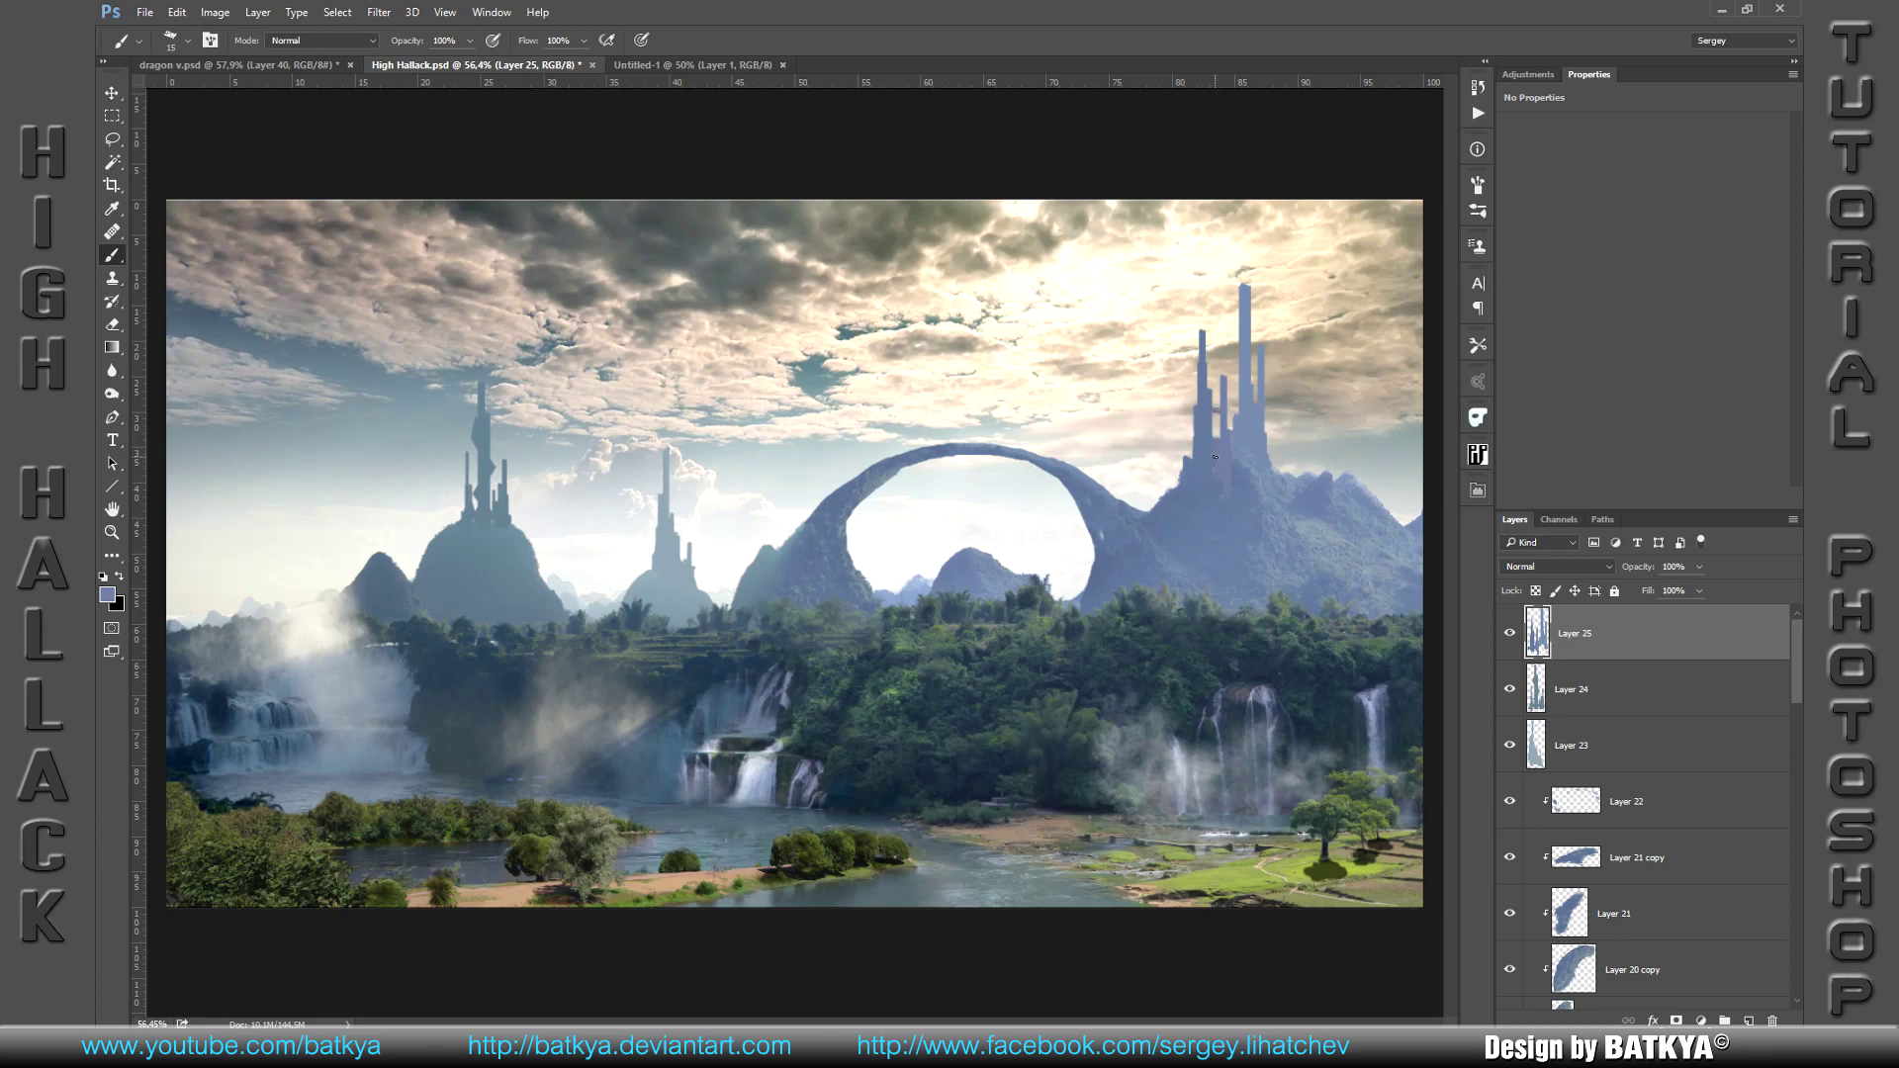
{"action": "left_click_drag", "start_coordinate": [1219, 426], "coordinate": [1220, 427]}
{"action": "left_click_drag", "start_coordinate": [1224, 379], "coordinate": [1224, 361]}
{"action": "left_click_drag", "start_coordinate": [1237, 360], "coordinate": [1237, 408]}
Step: Group Layers 23–25 into Group 1 and Layers 18–22 into Group 2, then add a new layer
{"action": "key", "text": "v"}
{"action": "left_click", "coordinate": [1645, 741], "text": "shift"}
{"action": "key", "text": "ctrl+g"}
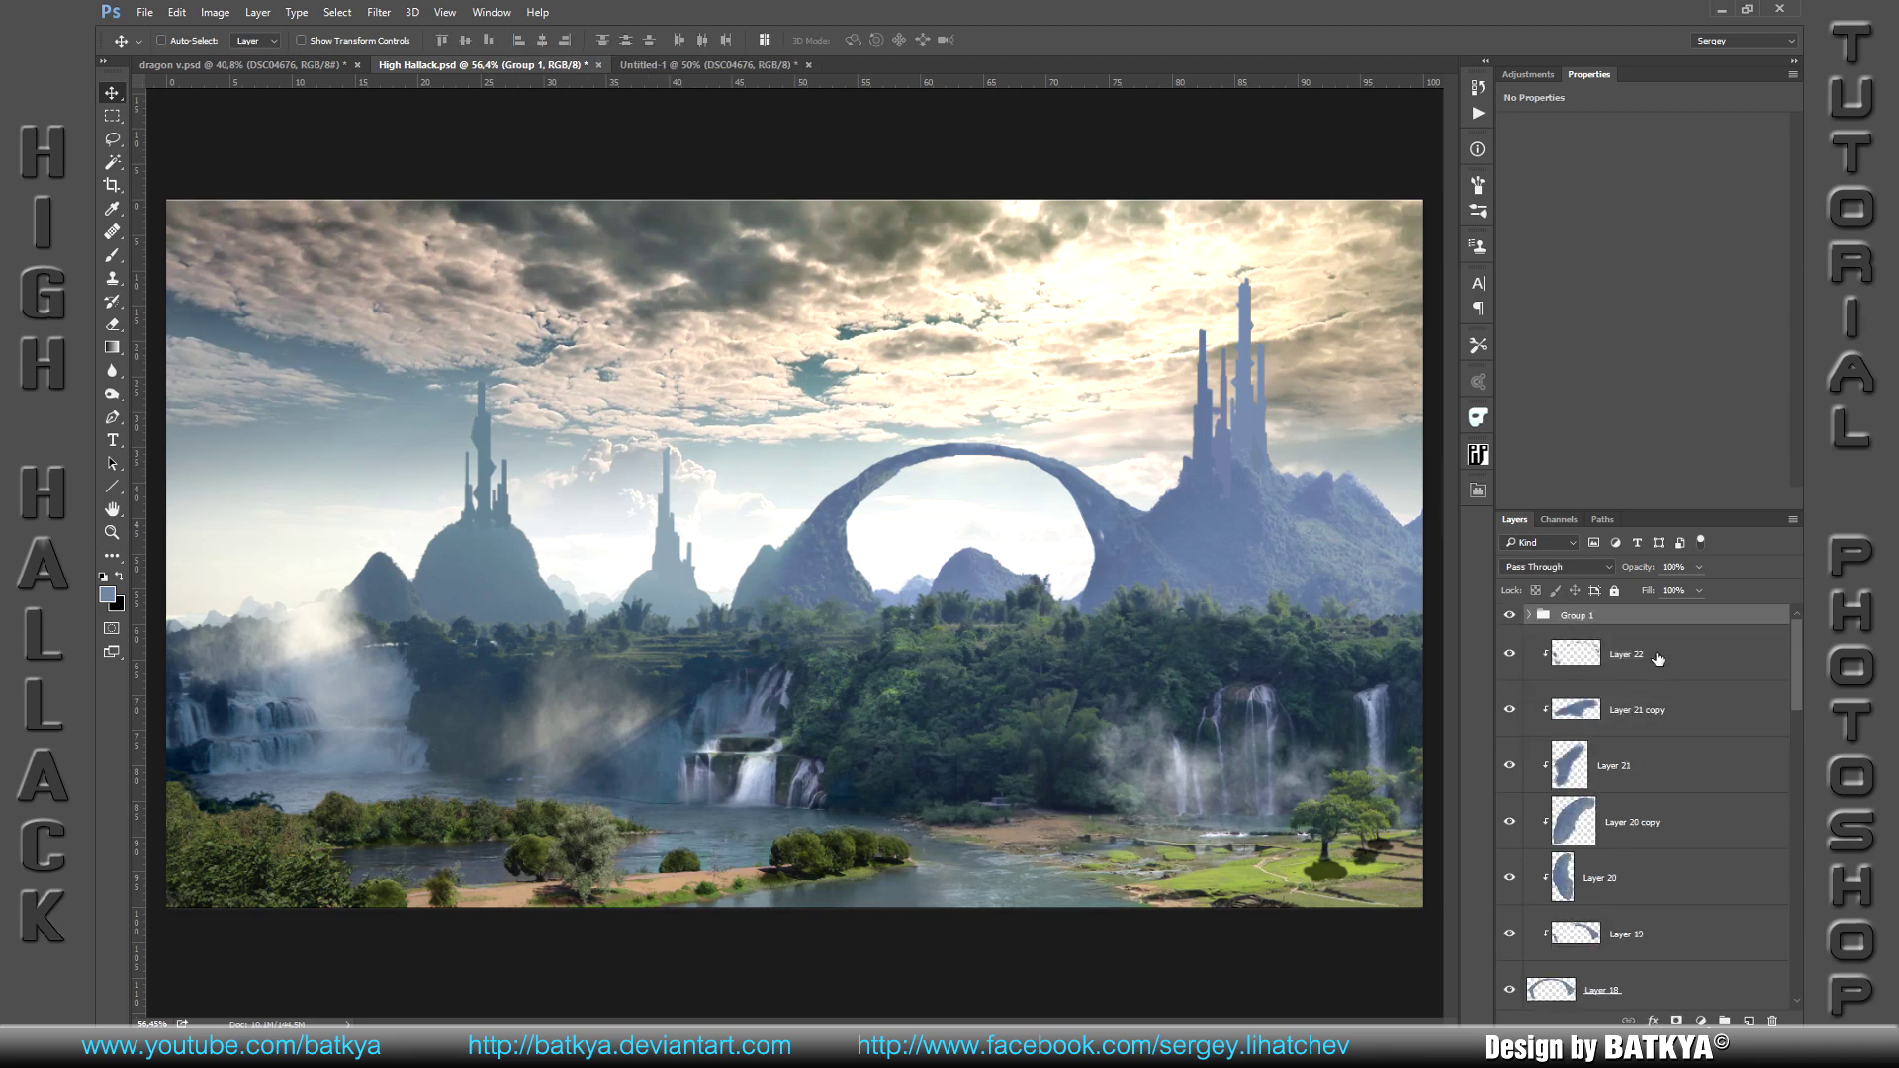
{"action": "left_click", "coordinate": [1657, 659]}
{"action": "left_click", "coordinate": [1669, 979], "text": "shift"}
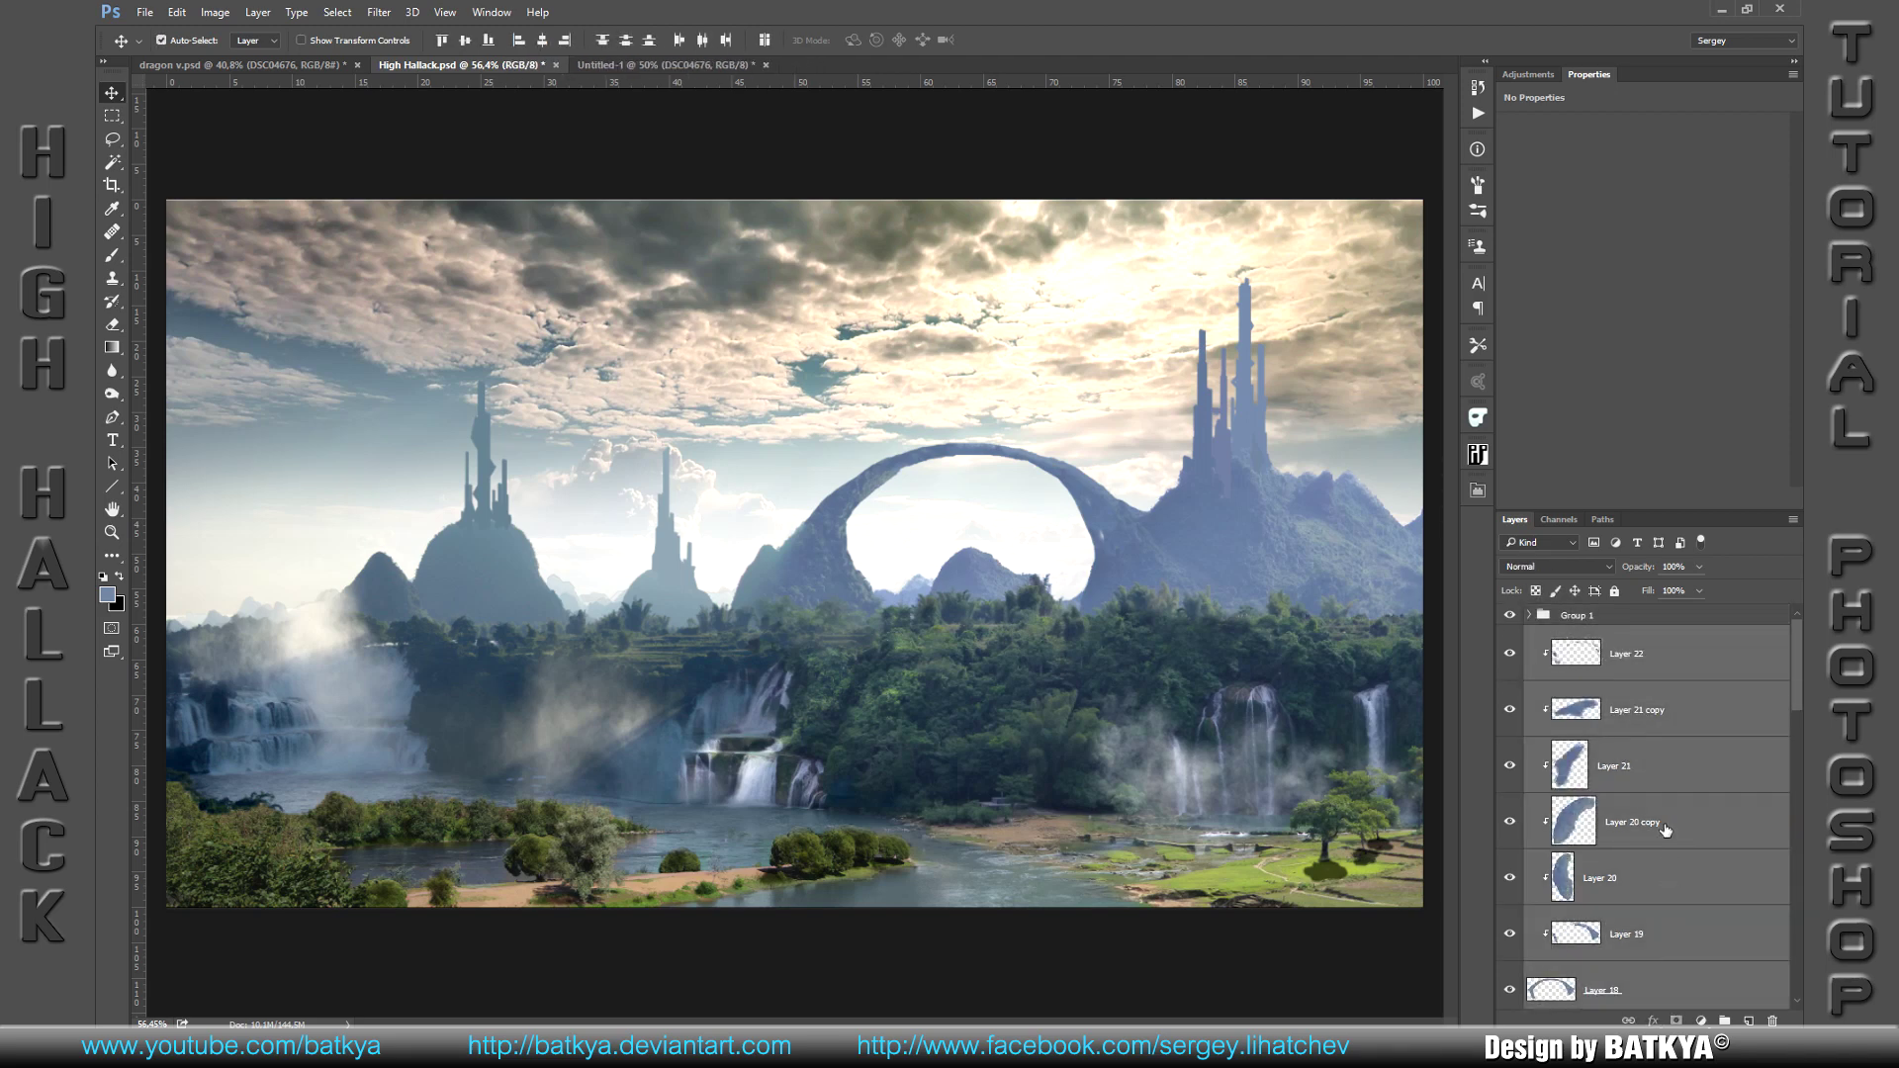
{"action": "key", "text": "ctrl+g"}
{"action": "left_click", "coordinate": [1653, 615]}
{"action": "left_click", "coordinate": [1748, 1020]}
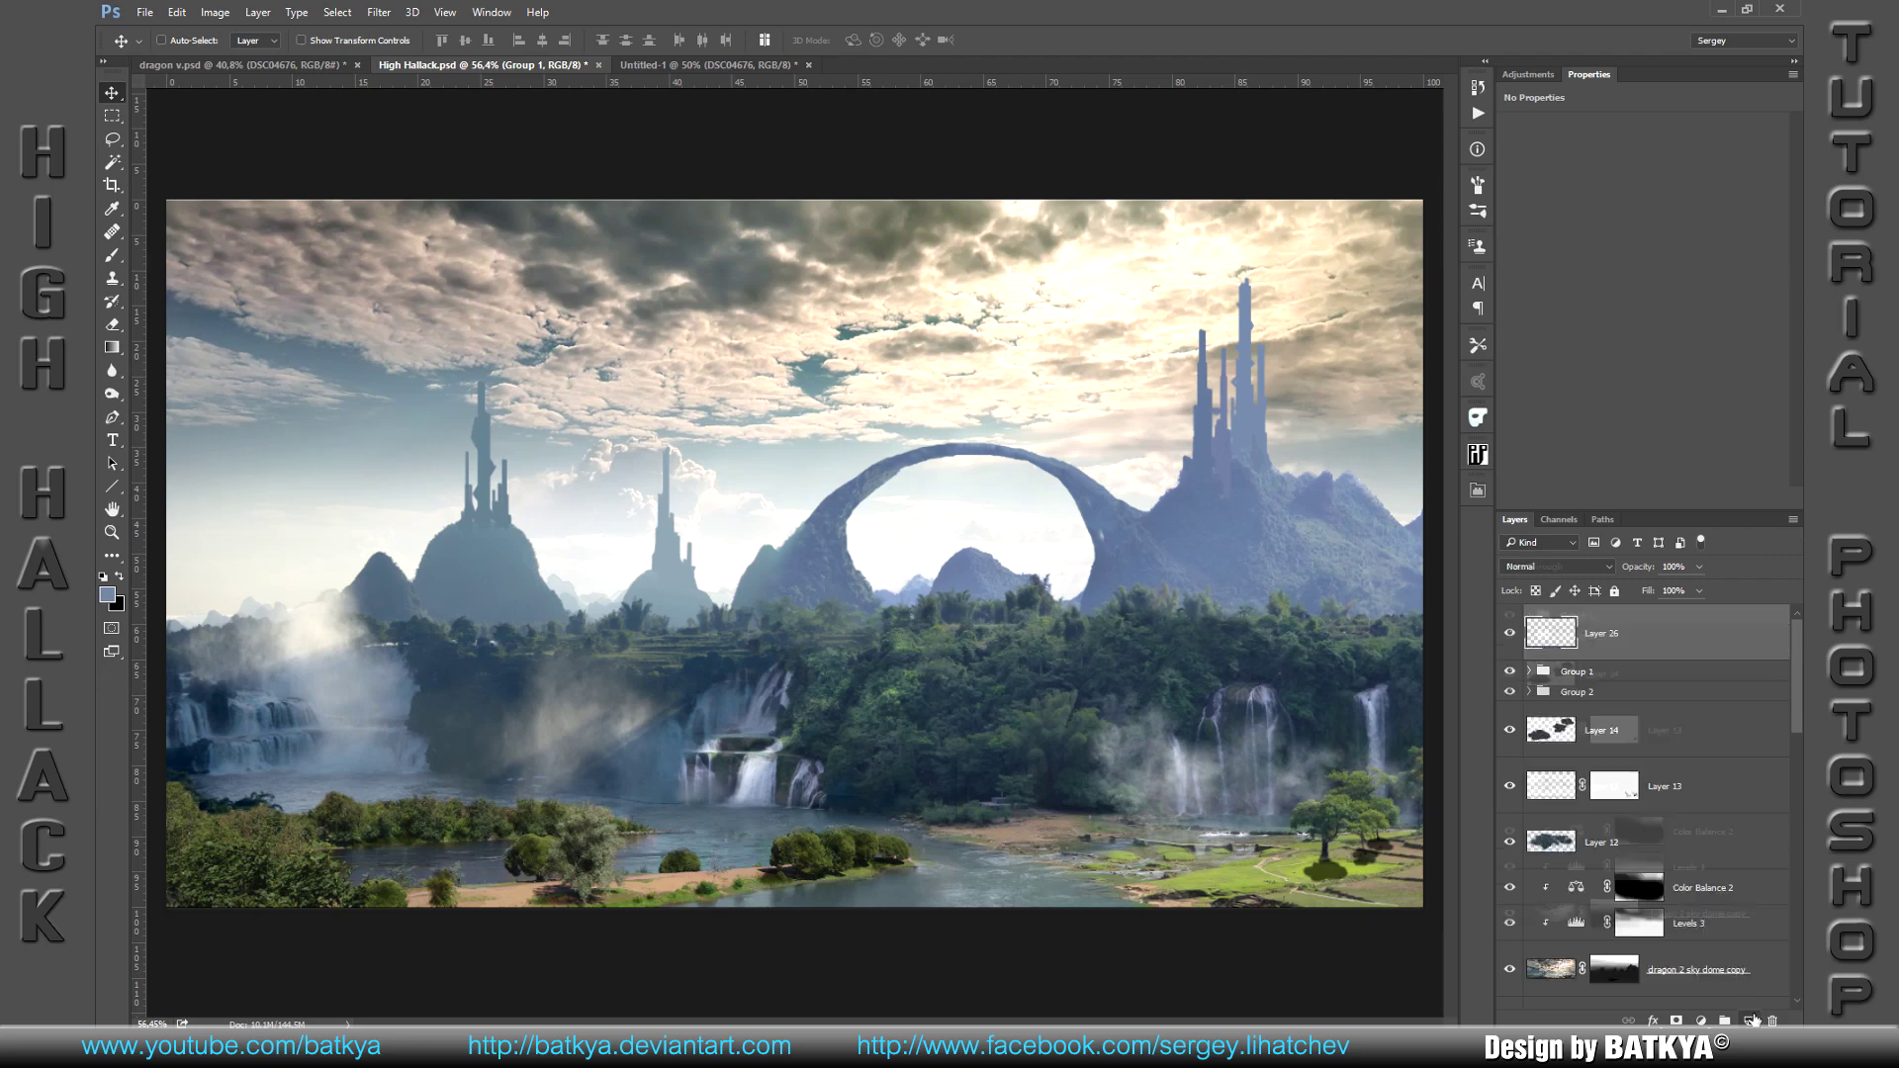
Step: Lasso the forested cliff in Untitled-1, move it into the painting and add a layer mask
{"action": "left_click", "coordinate": [644, 67]}
{"action": "key", "text": "l"}
{"action": "mouse_move", "coordinate": [238, 417]}
{"action": "left_mouse_down"}
{"action": "mouse_move", "coordinate": [290, 625]}
{"action": "mouse_move", "coordinate": [212, 874]}
{"action": "left_mouse_up"}
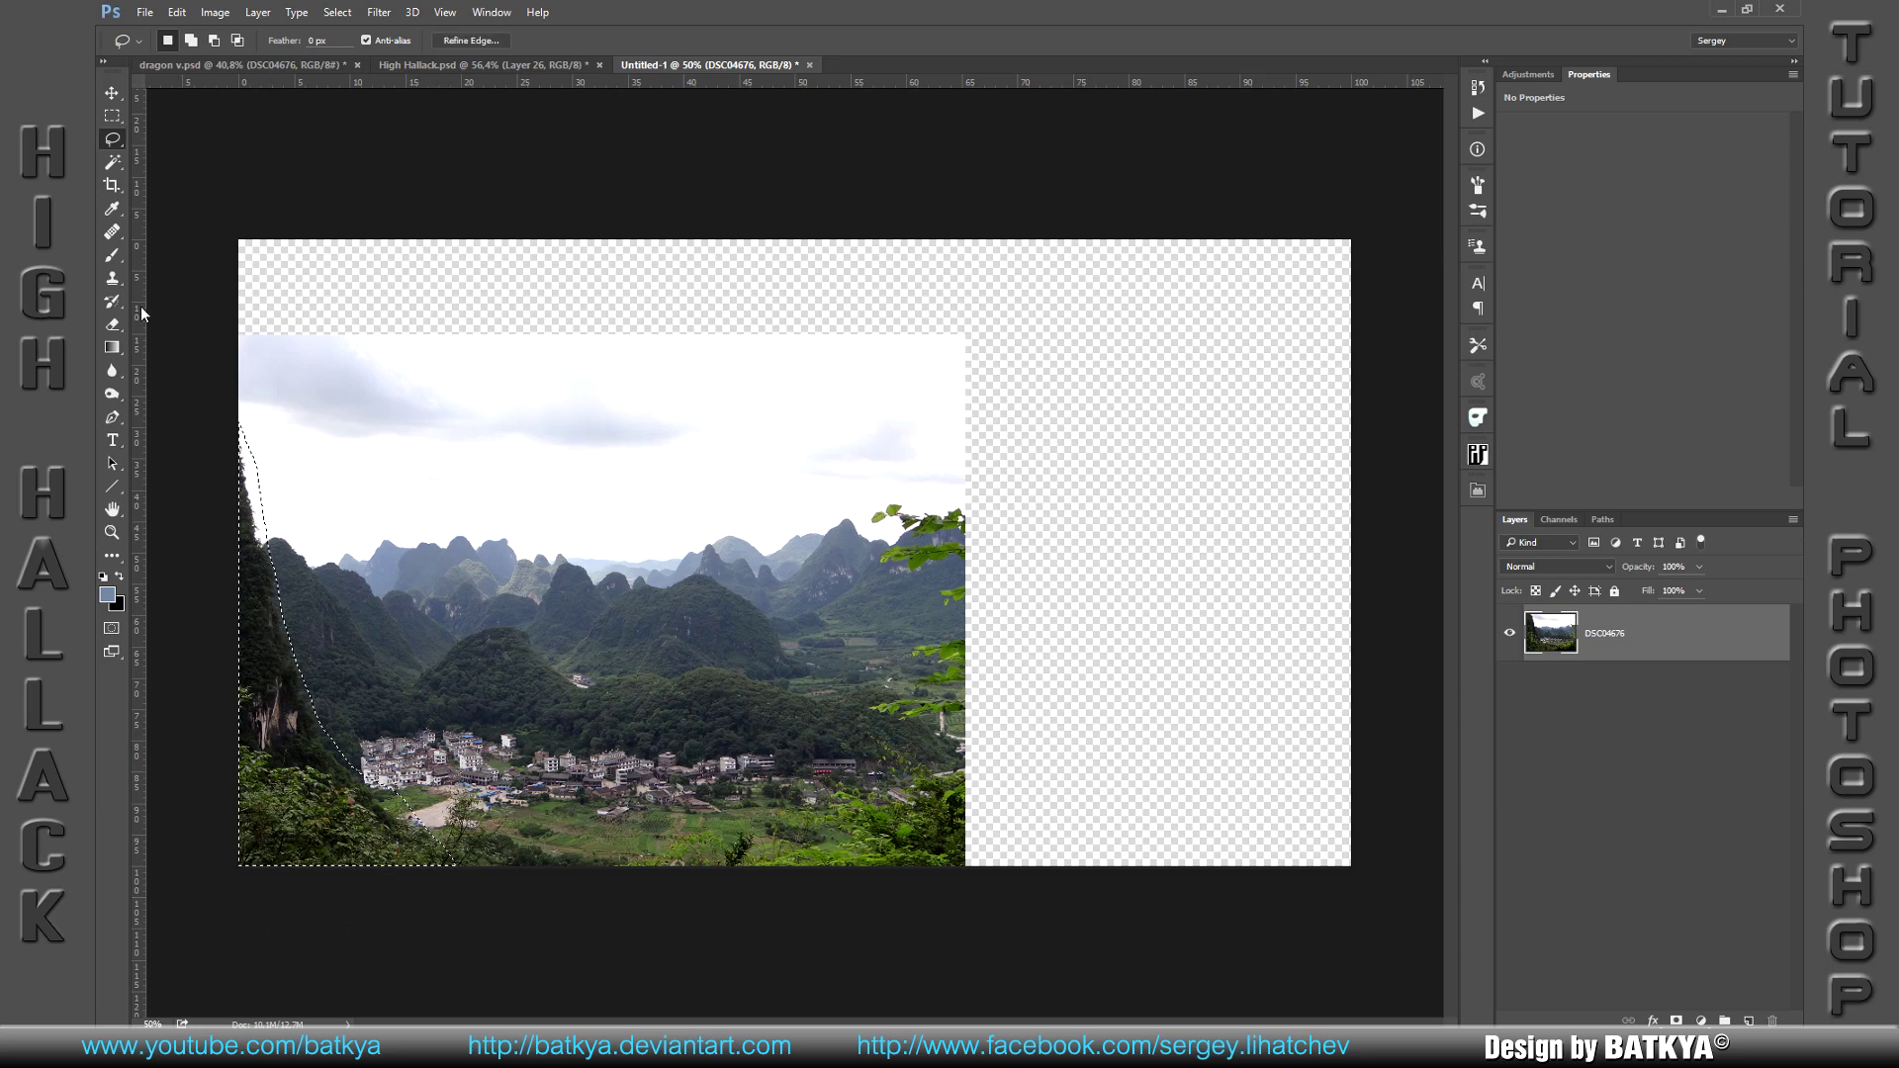
{"action": "key", "text": "v"}
{"action": "mouse_move", "coordinate": [297, 730]}
{"action": "left_mouse_down"}
{"action": "mouse_move", "coordinate": [485, 94]}
{"action": "mouse_move", "coordinate": [377, 674]}
{"action": "left_mouse_up"}
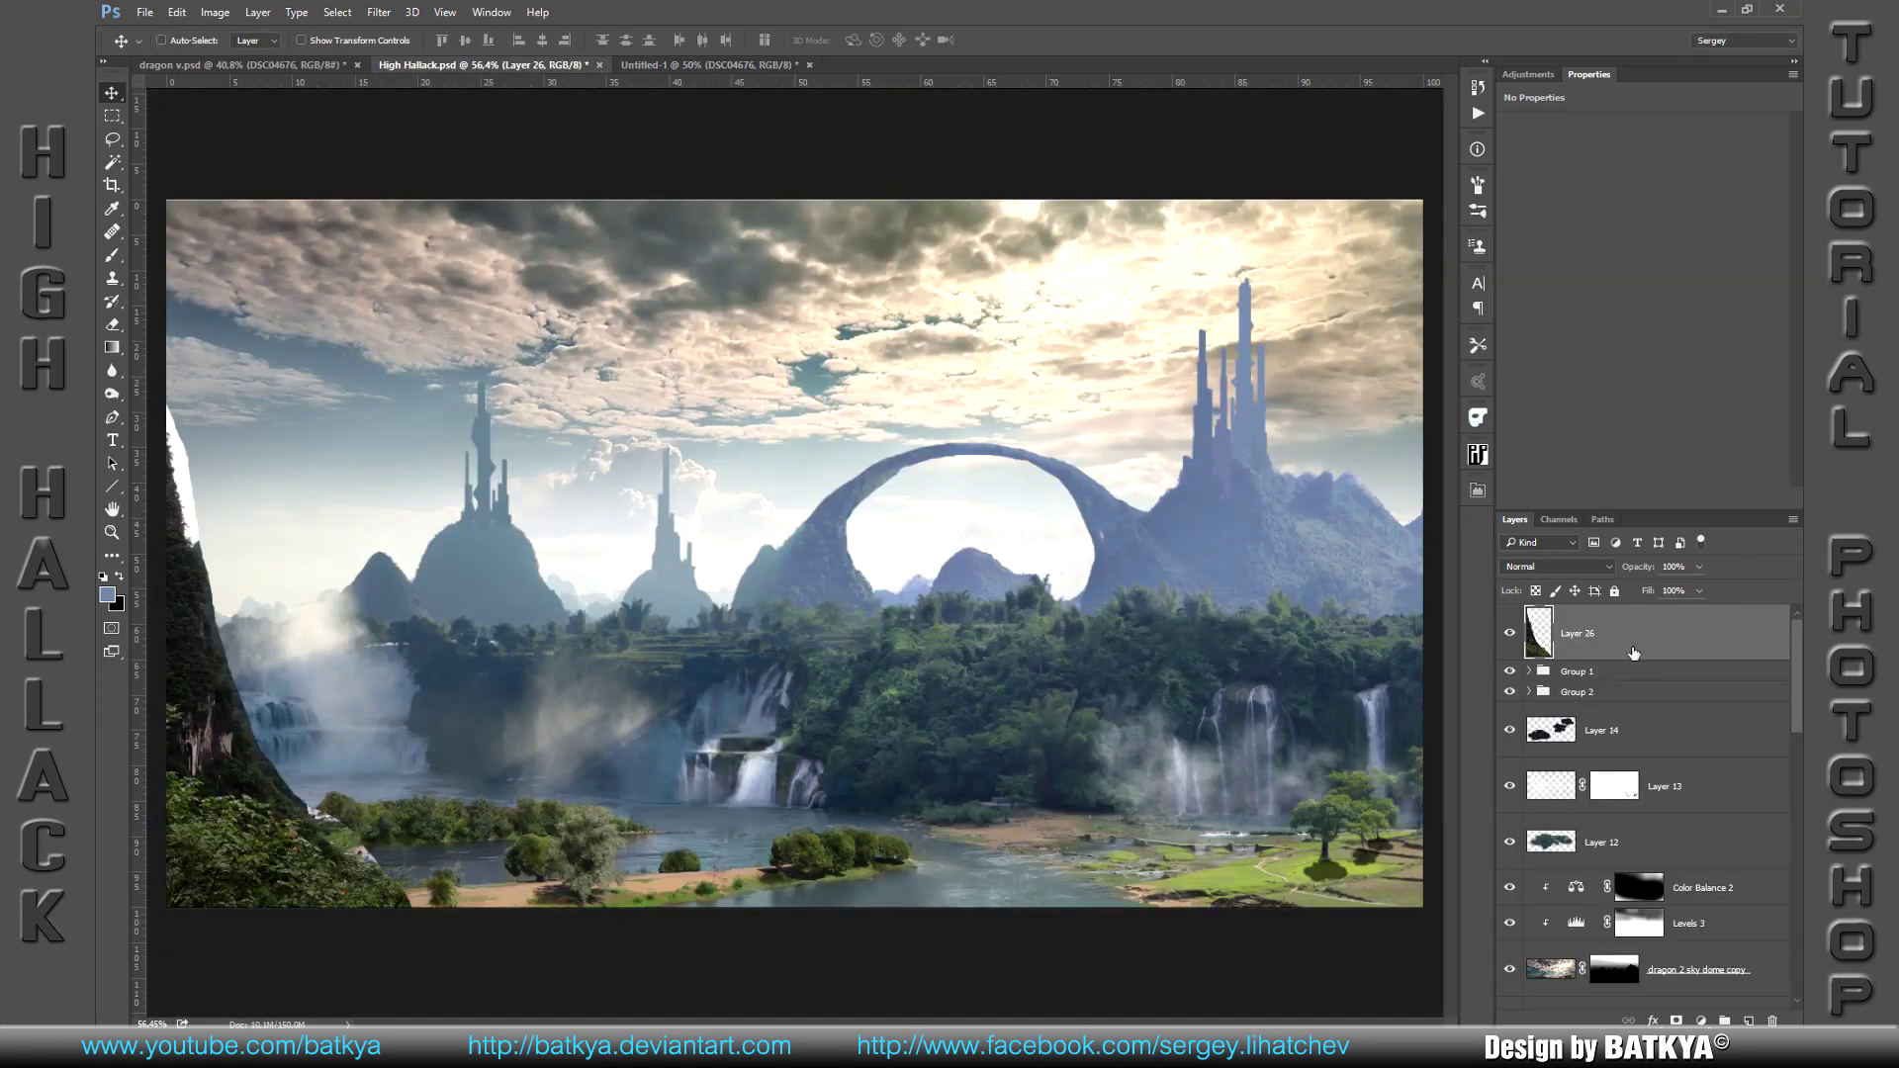
{"action": "left_click", "coordinate": [1675, 1020]}
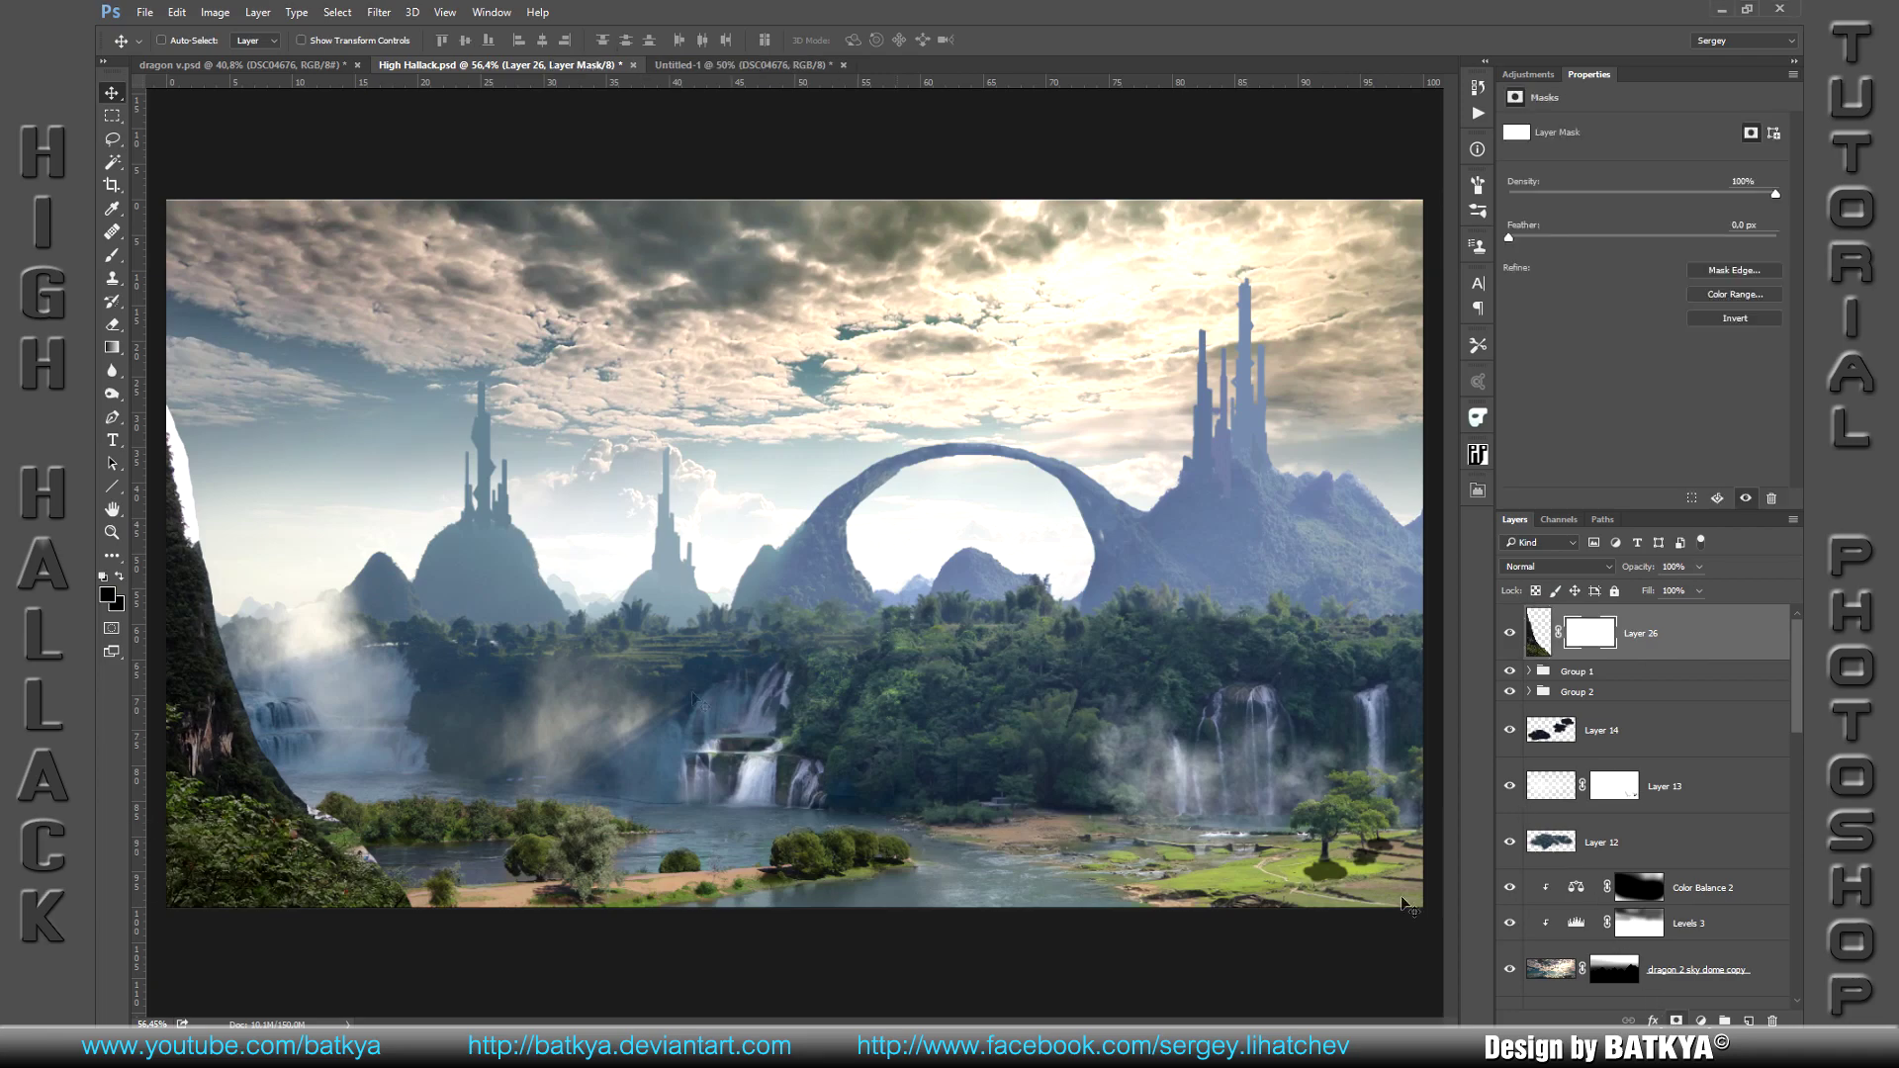
Step: Select the white sky around the upper cliff using Select > Color Range
{"action": "scroll", "coordinate": [431, 655], "scroll_direction": "up", "scroll_amount": 3}
{"action": "left_click_drag", "start_coordinate": [430, 654], "coordinate": [865, 690]}
{"action": "scroll", "coordinate": [866, 690], "scroll_direction": "up", "scroll_amount": 3}
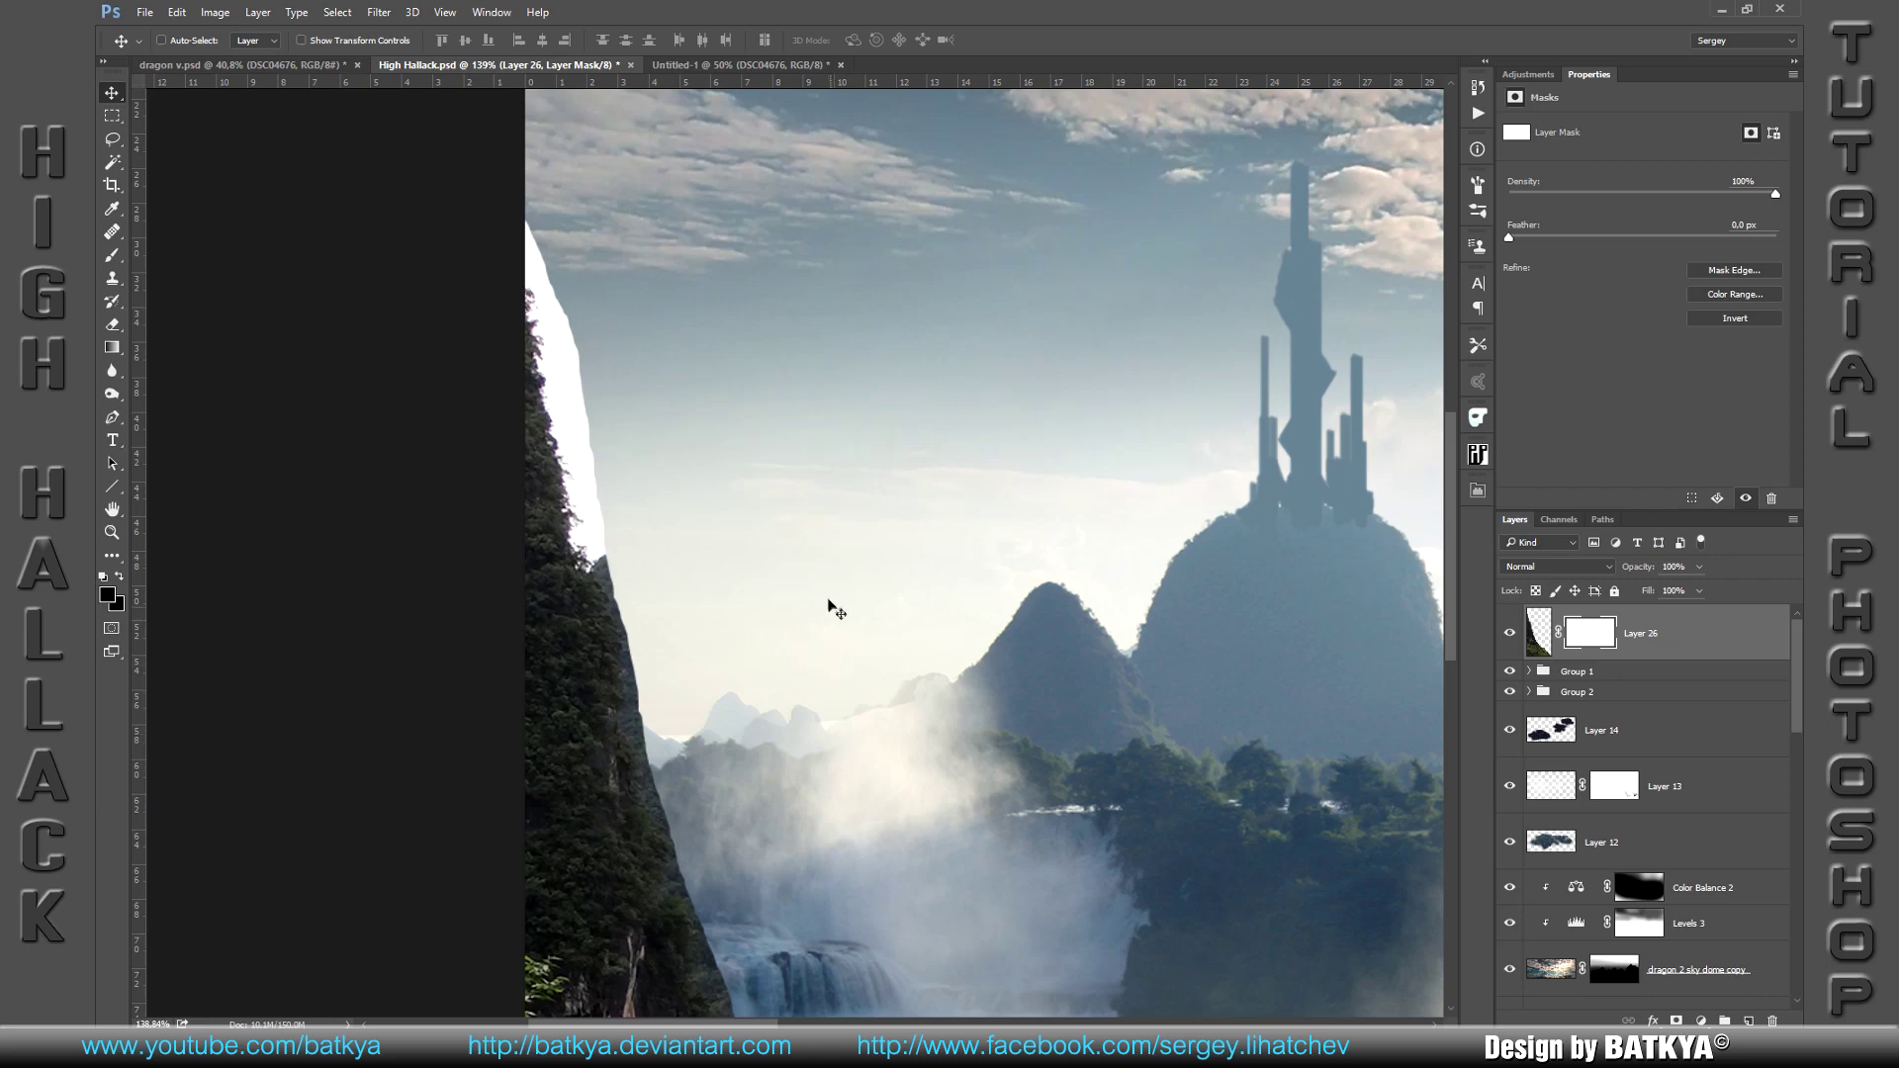
{"action": "left_click", "coordinate": [1541, 633]}
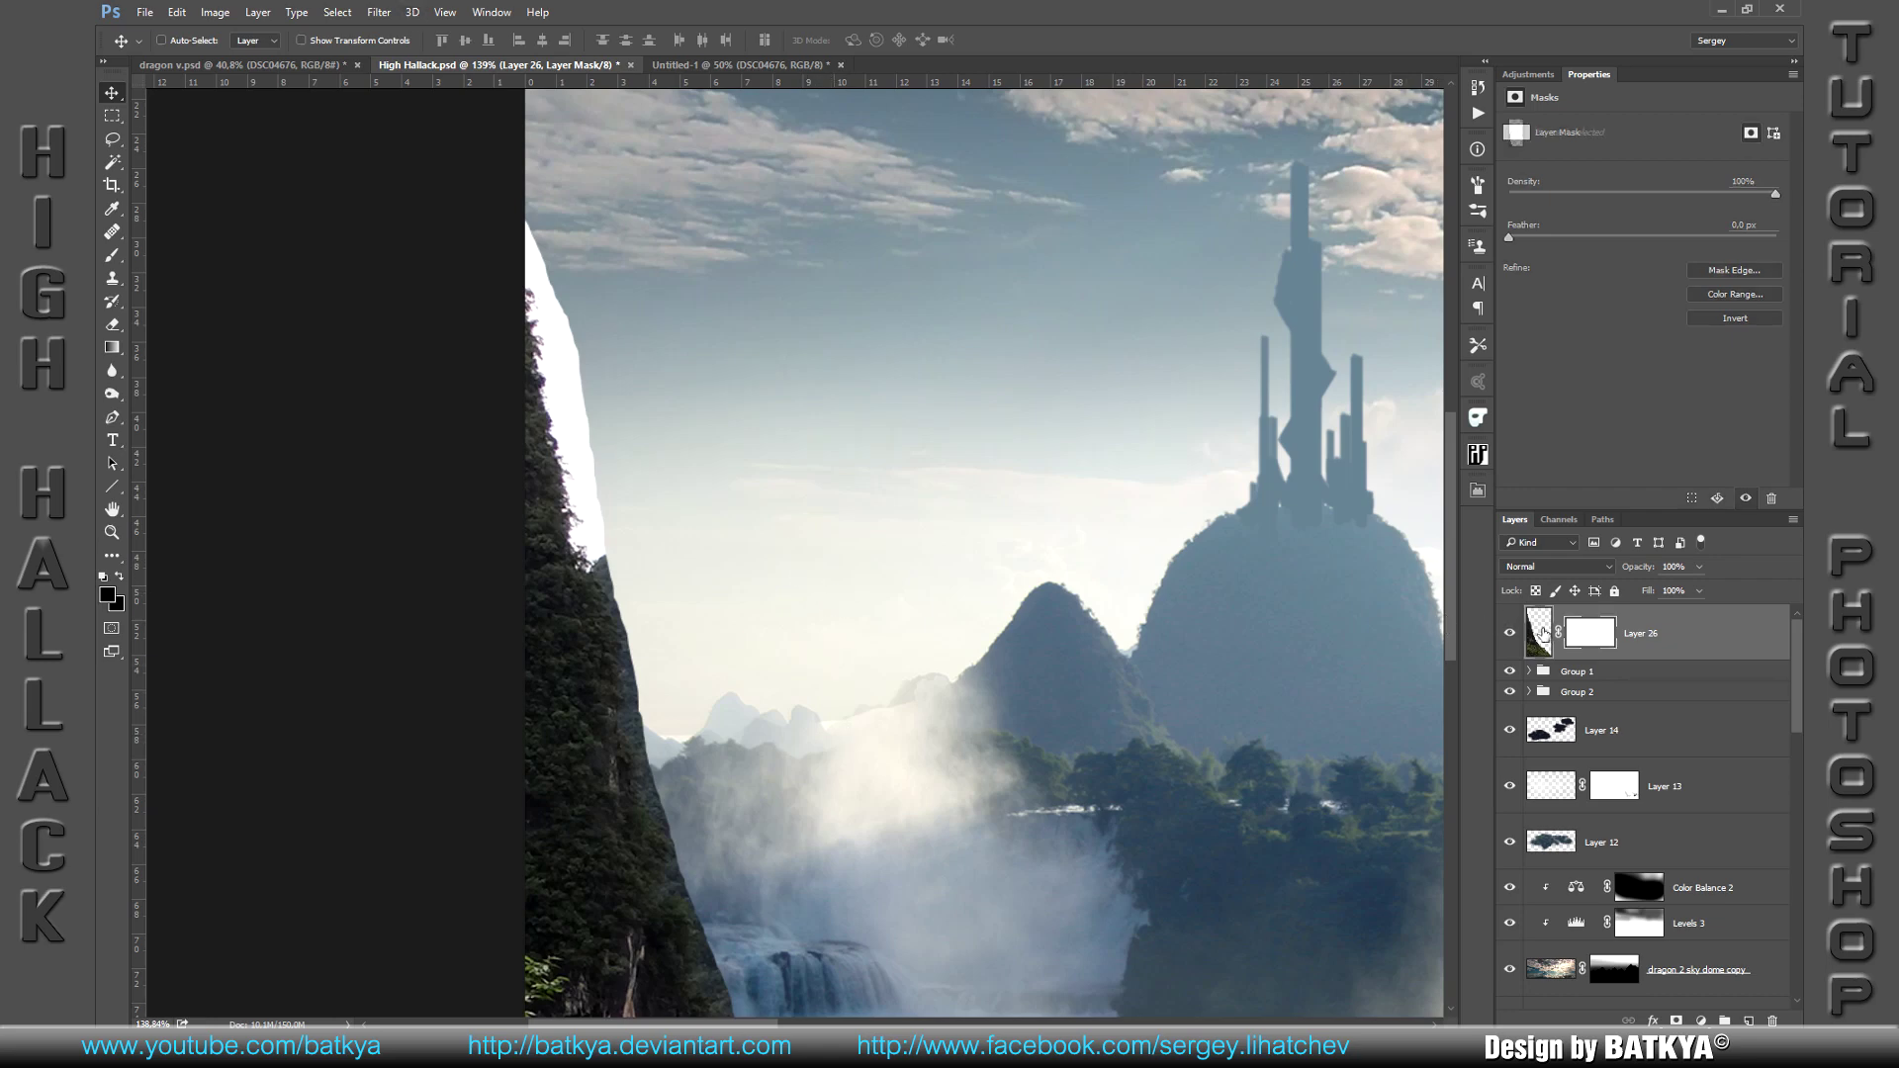
{"action": "left_click", "coordinate": [337, 12]}
{"action": "left_click", "coordinate": [425, 183]}
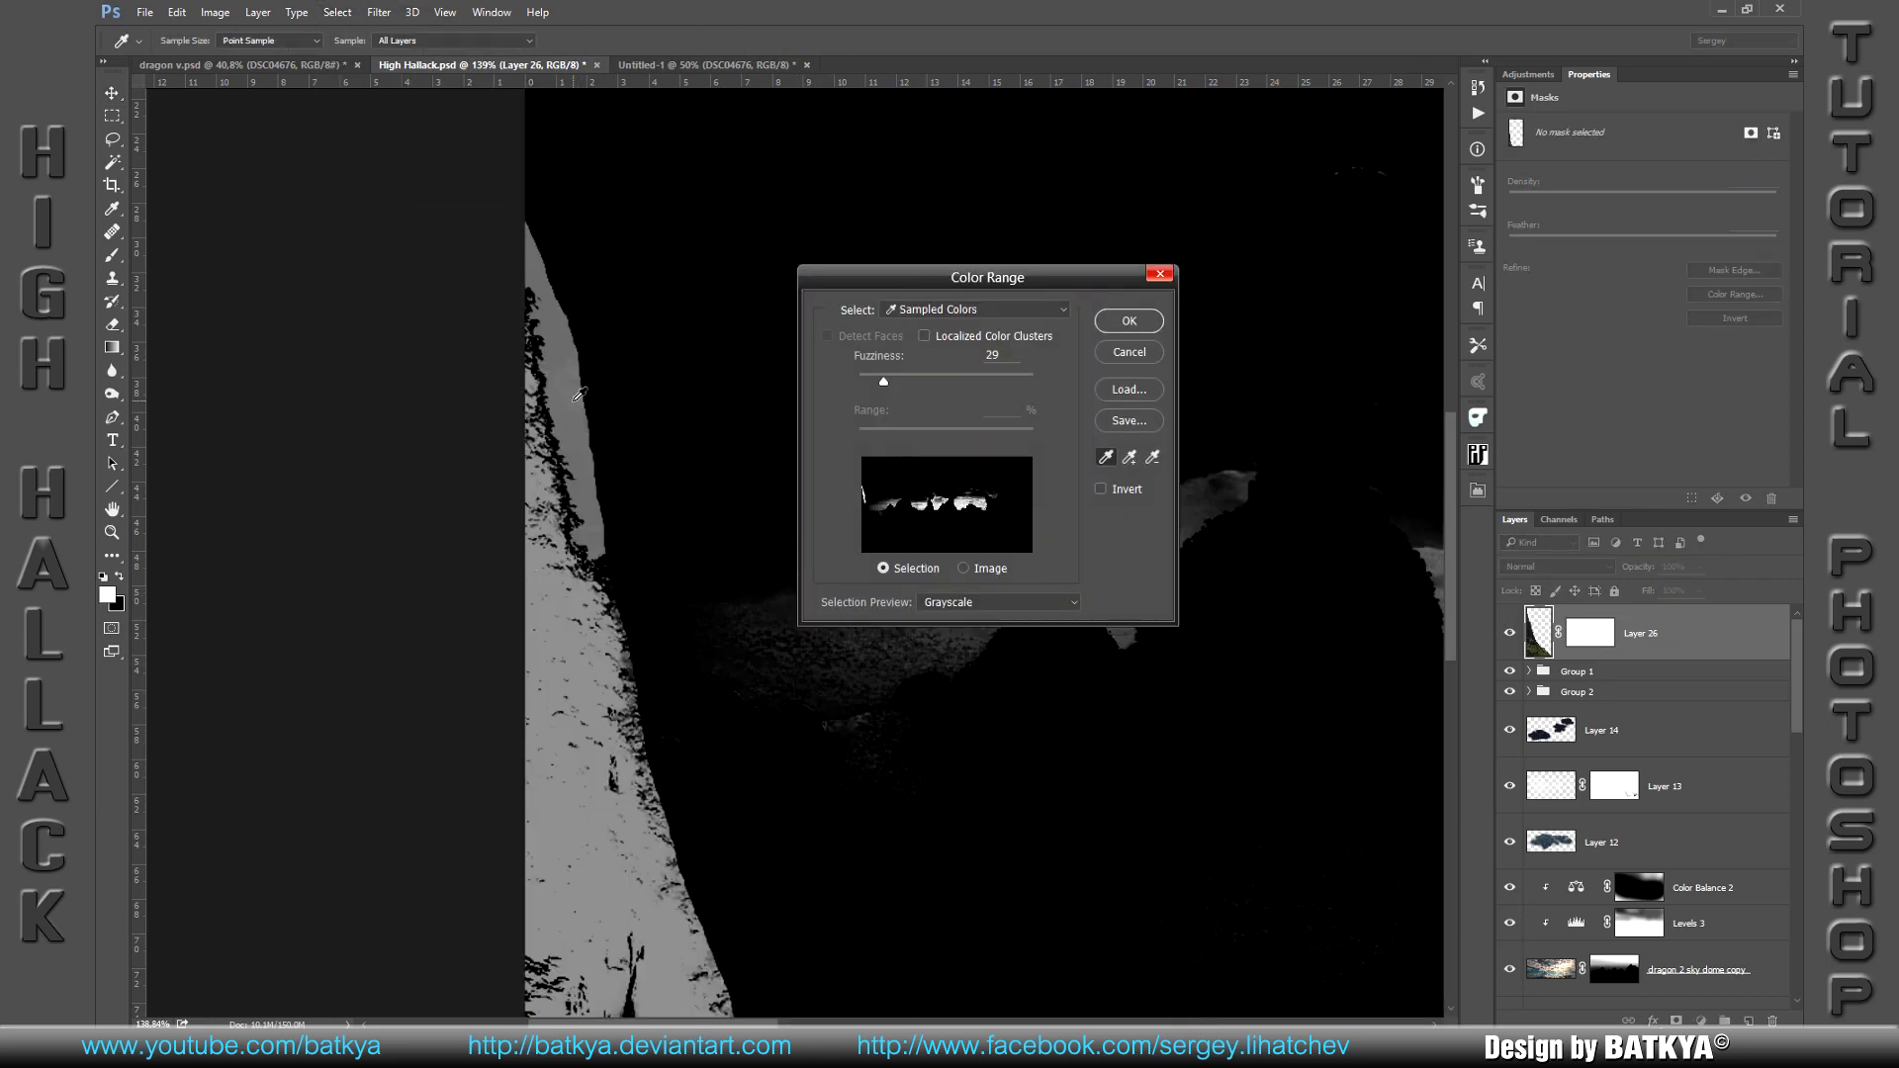
{"action": "left_click", "coordinate": [1114, 326]}
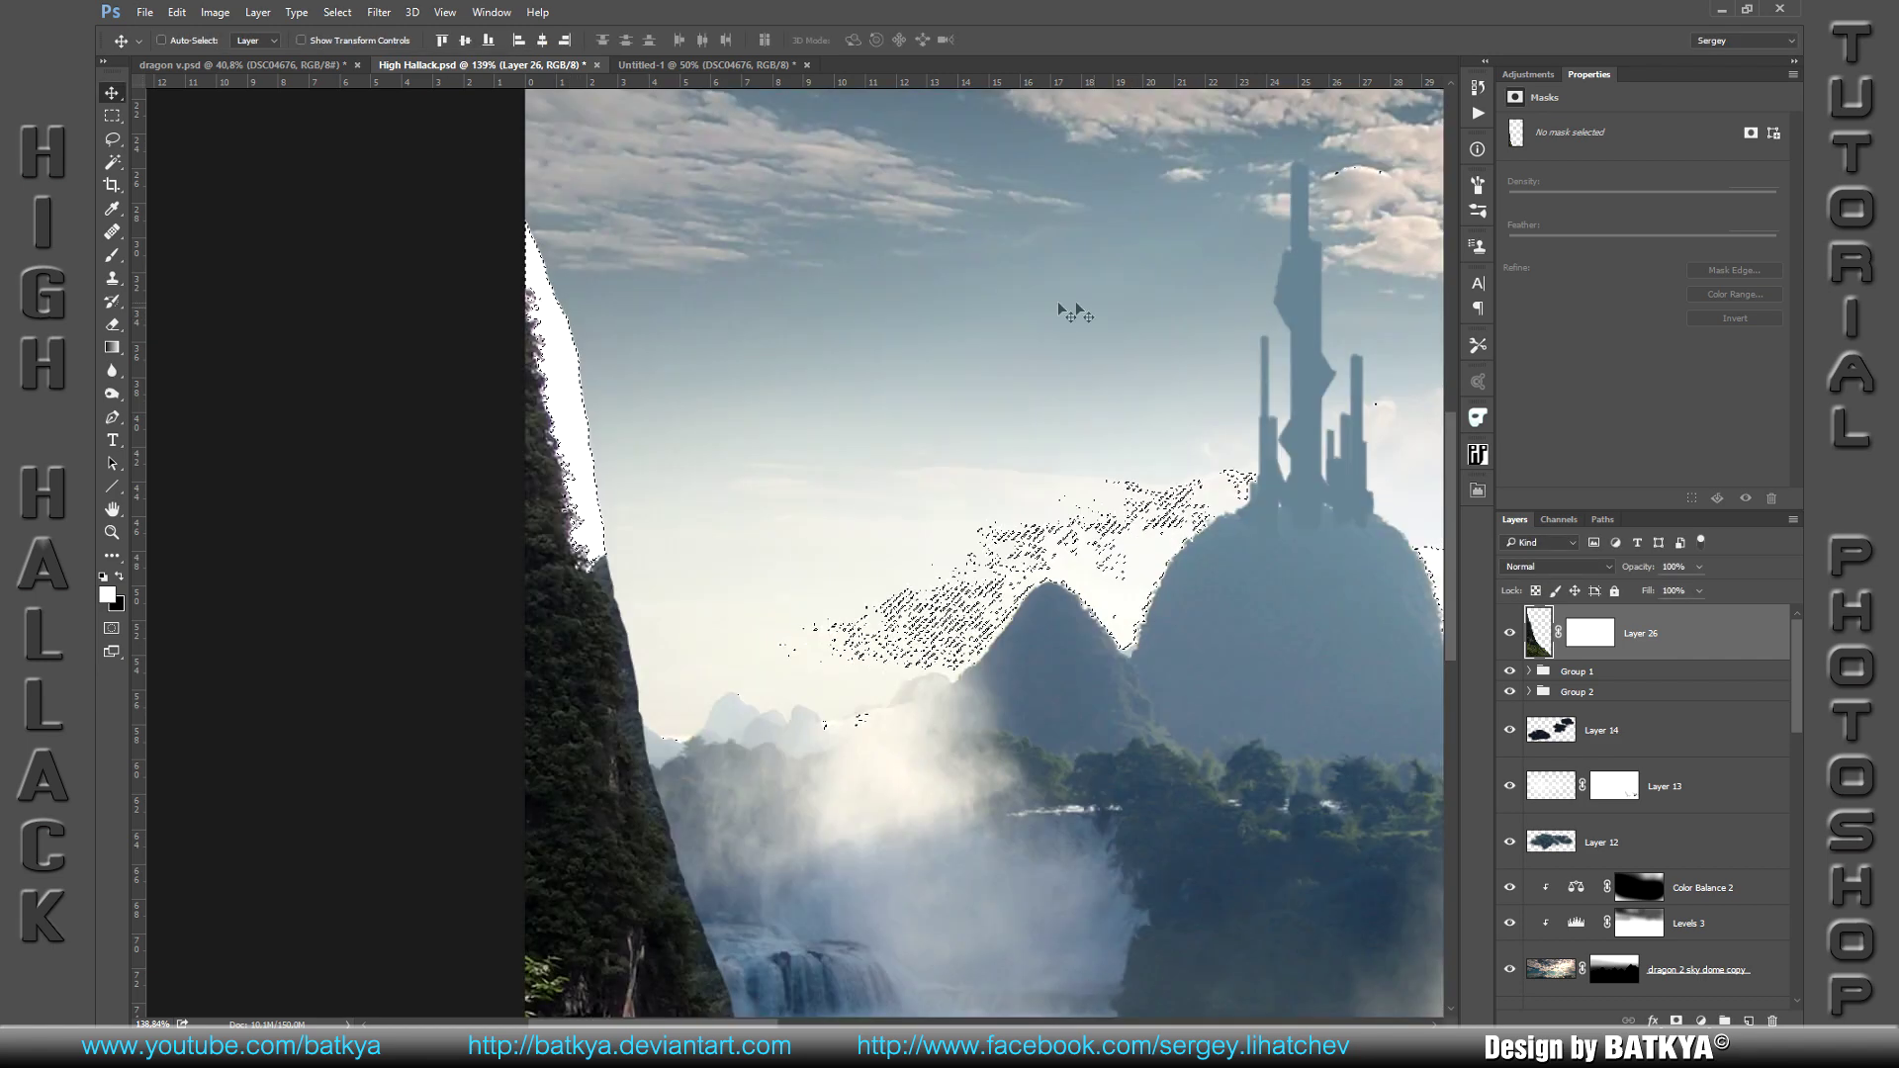
Step: Paint with an enlarged spatter brush to hide the white strip along the upper cliff edge
{"action": "key", "text": "b"}
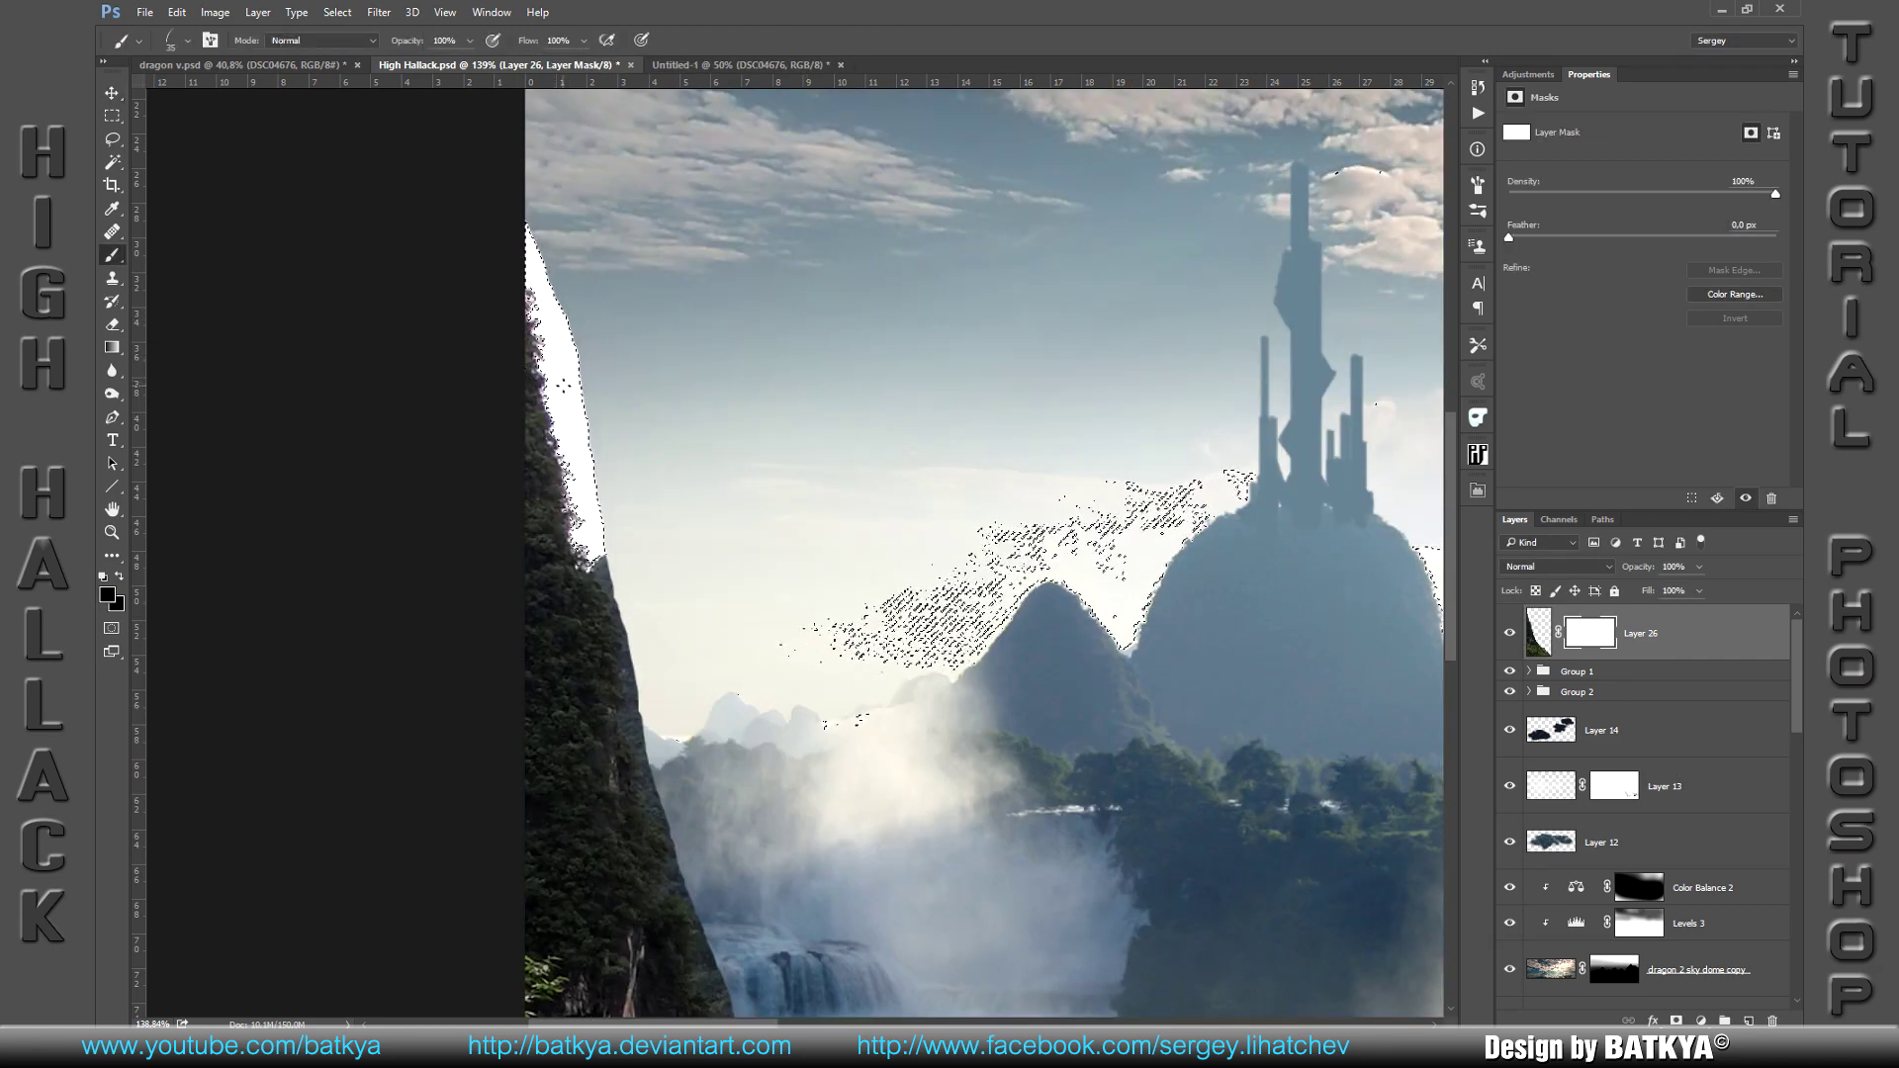
{"action": "right_click", "coordinate": [579, 427]}
{"action": "scroll", "coordinate": [715, 585], "scroll_direction": "up", "scroll_amount": 3}
{"action": "scroll", "coordinate": [715, 585], "scroll_direction": "up", "scroll_amount": 2}
{"action": "scroll", "coordinate": [732, 589], "scroll_direction": "down", "scroll_amount": 4}
{"action": "double_click", "coordinate": [747, 592]}
{"action": "key", "text": "bracketright"}
{"action": "key", "text": "bracketright"}
{"action": "key", "text": "bracketright"}
{"action": "mouse_move", "coordinate": [554, 416]}
{"action": "left_mouse_down"}
{"action": "mouse_move", "coordinate": [539, 306]}
{"action": "mouse_move", "coordinate": [594, 554]}
{"action": "left_mouse_up"}
{"action": "key", "text": "bracketleft"}
{"action": "key", "text": "bracketleft"}
{"action": "key", "text": "bracketleft"}
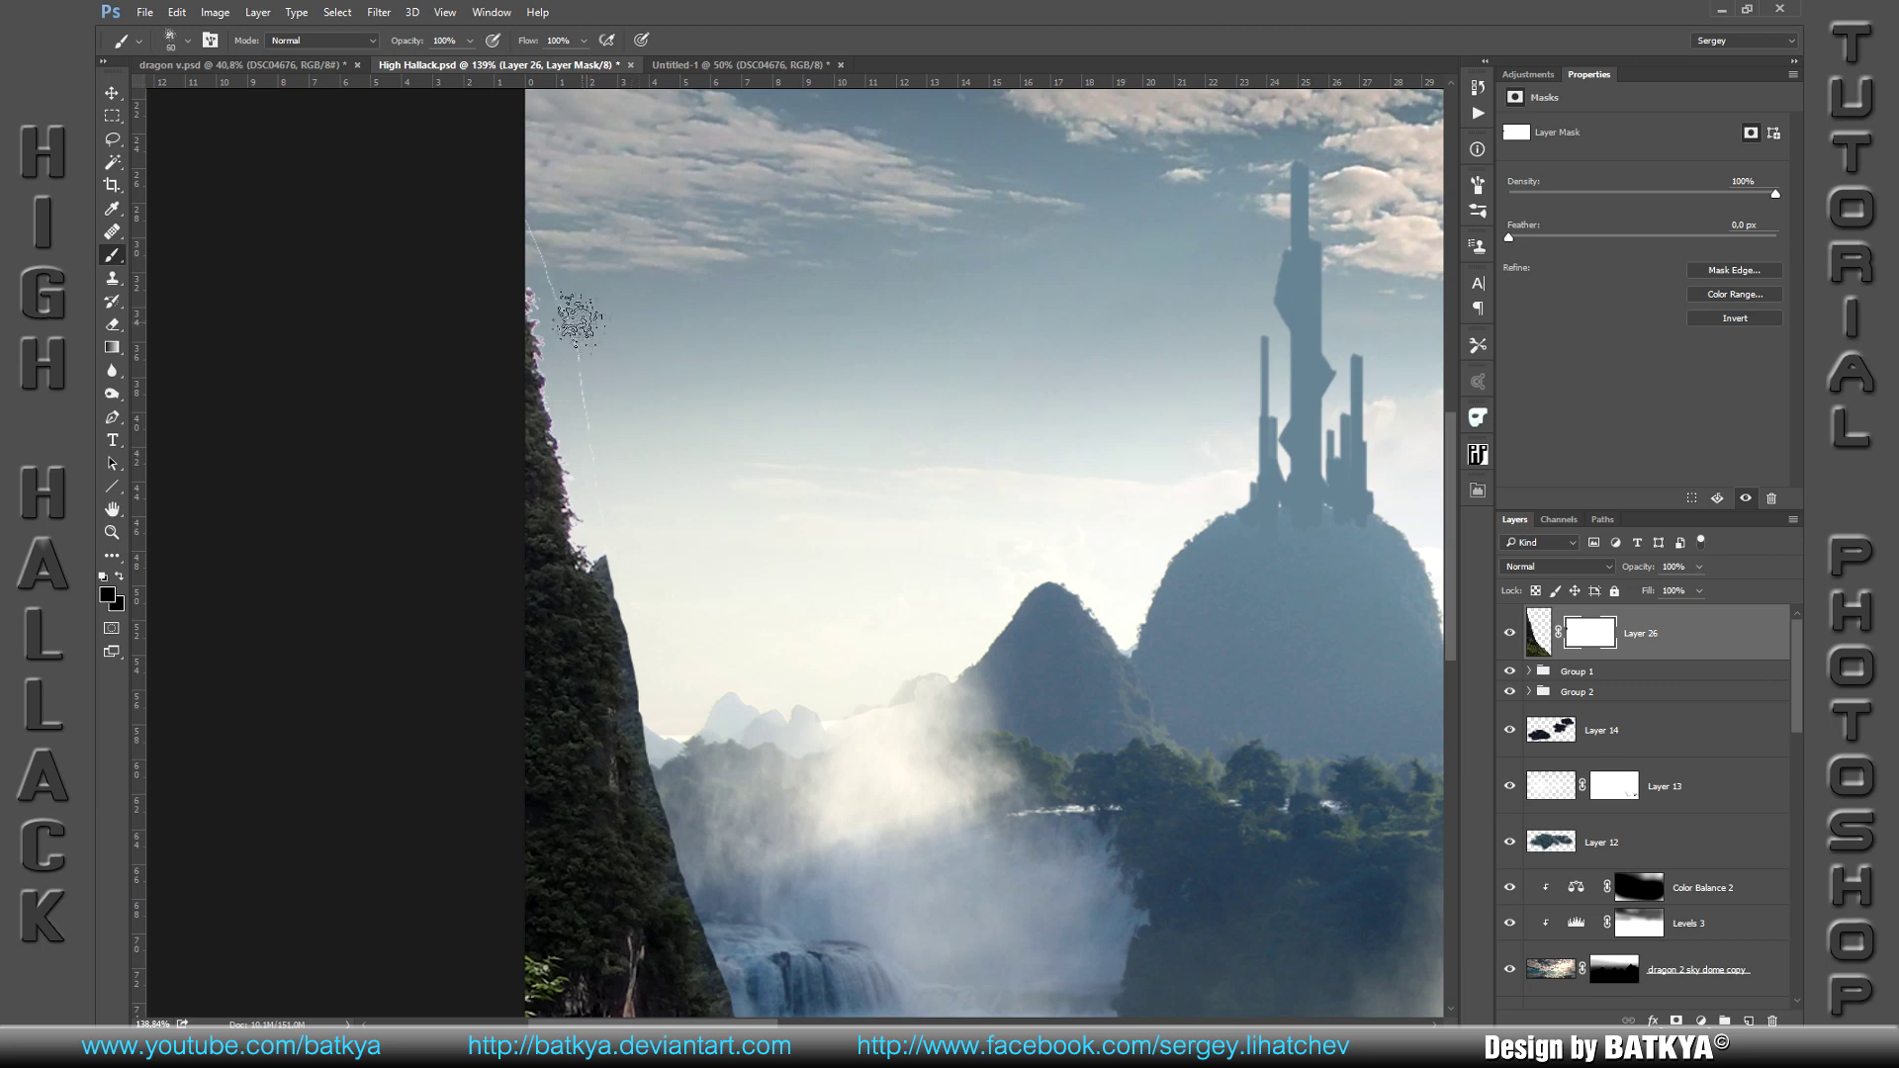
Step: Mask out the white fringe along the cliff edge and the bluish trees by the river bank
{"action": "scroll", "coordinate": [591, 393], "scroll_direction": "up", "scroll_amount": 1}
{"action": "scroll", "coordinate": [591, 393], "scroll_direction": "up", "scroll_amount": 1}
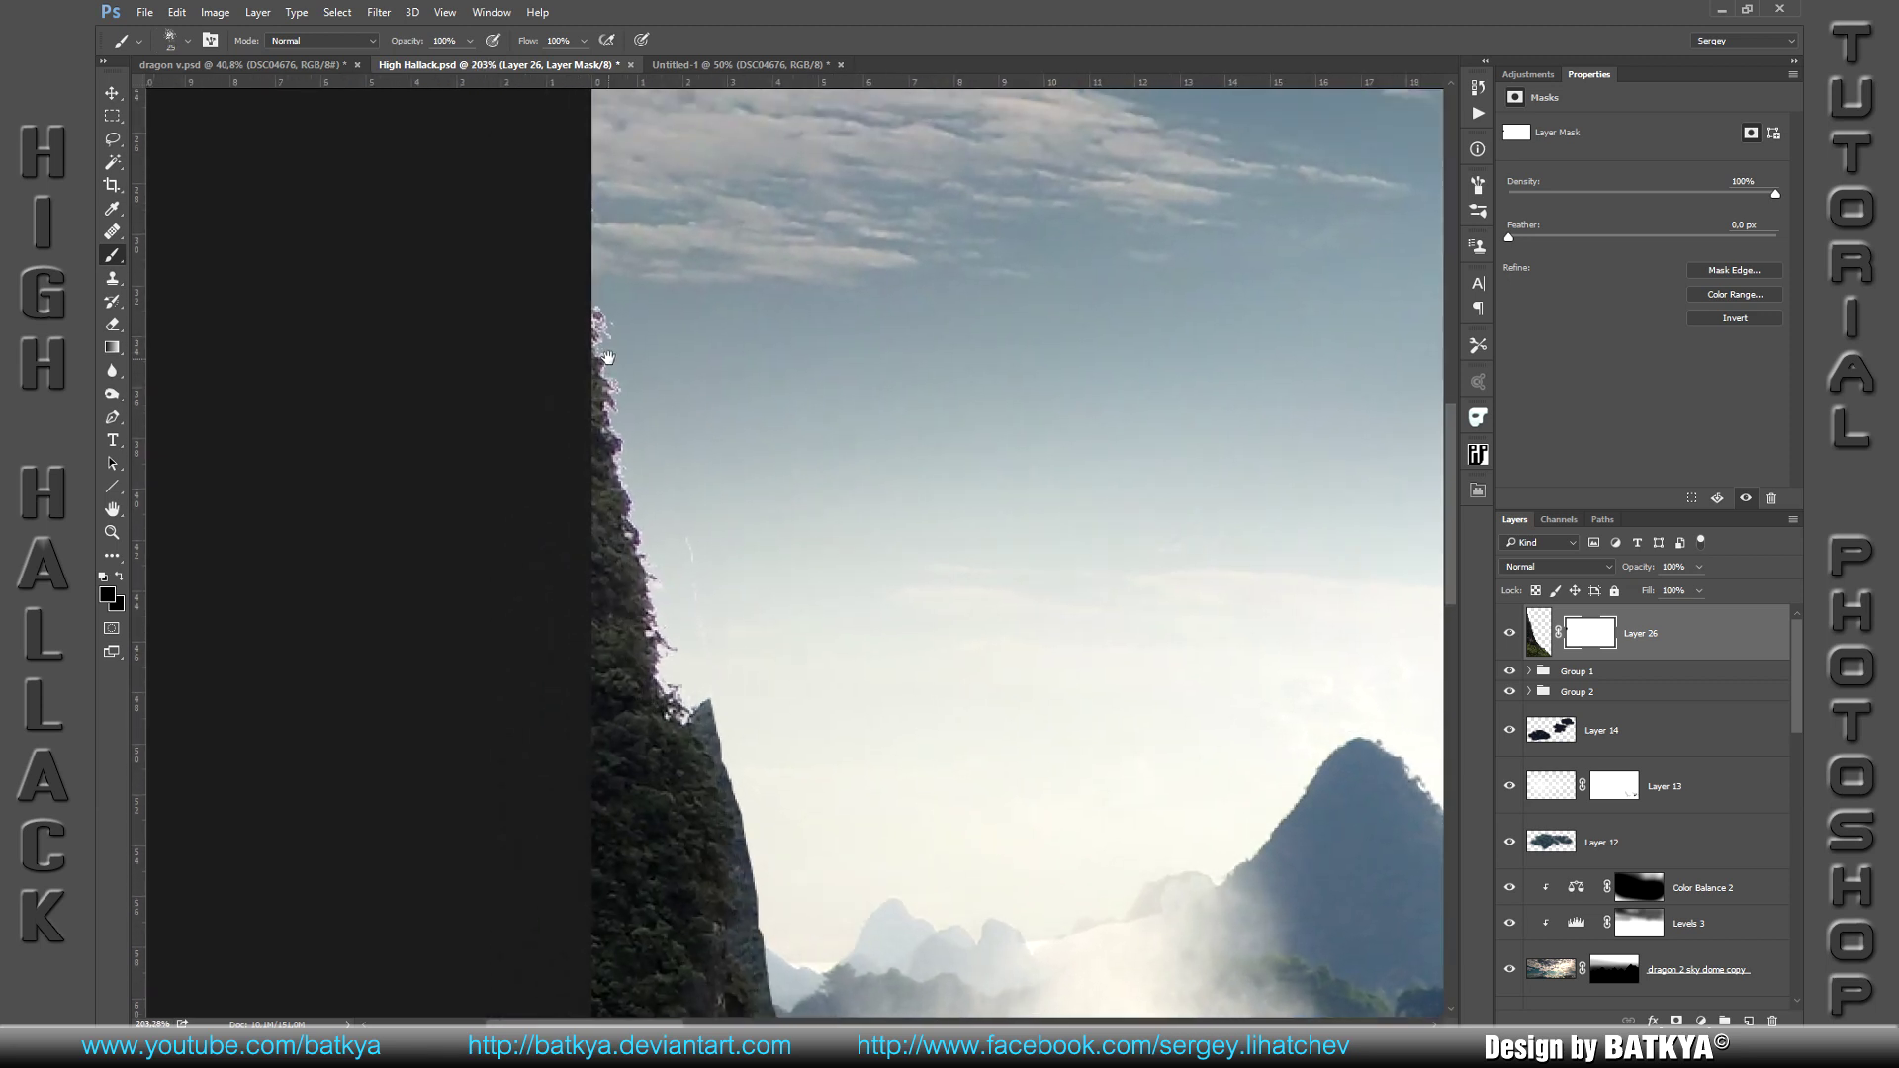
{"action": "mouse_move", "coordinate": [596, 296]}
{"action": "left_mouse_down"}
{"action": "mouse_move", "coordinate": [666, 627]}
{"action": "mouse_move", "coordinate": [603, 366]}
{"action": "mouse_move", "coordinate": [636, 404]}
{"action": "mouse_move", "coordinate": [678, 569]}
{"action": "mouse_move", "coordinate": [657, 458]}
{"action": "mouse_move", "coordinate": [688, 623]}
{"action": "mouse_move", "coordinate": [613, 287]}
{"action": "left_mouse_up"}
{"action": "mouse_move", "coordinate": [638, 400]}
{"action": "left_mouse_down"}
{"action": "mouse_move", "coordinate": [712, 672]}
{"action": "mouse_move", "coordinate": [667, 455]}
{"action": "left_mouse_up"}
{"action": "mouse_move", "coordinate": [653, 435]}
{"action": "left_mouse_down"}
{"action": "mouse_move", "coordinate": [713, 655]}
{"action": "mouse_move", "coordinate": [754, 704]}
{"action": "mouse_move", "coordinate": [905, 850]}
{"action": "mouse_move", "coordinate": [981, 900]}
{"action": "mouse_move", "coordinate": [1078, 924]}
{"action": "mouse_move", "coordinate": [1098, 851]}
{"action": "mouse_move", "coordinate": [895, 737]}
{"action": "left_mouse_up"}
{"action": "scroll", "coordinate": [1078, 925], "scroll_direction": "down", "scroll_amount": 3}
{"action": "left_click_drag", "start_coordinate": [698, 450], "coordinate": [821, 613]}
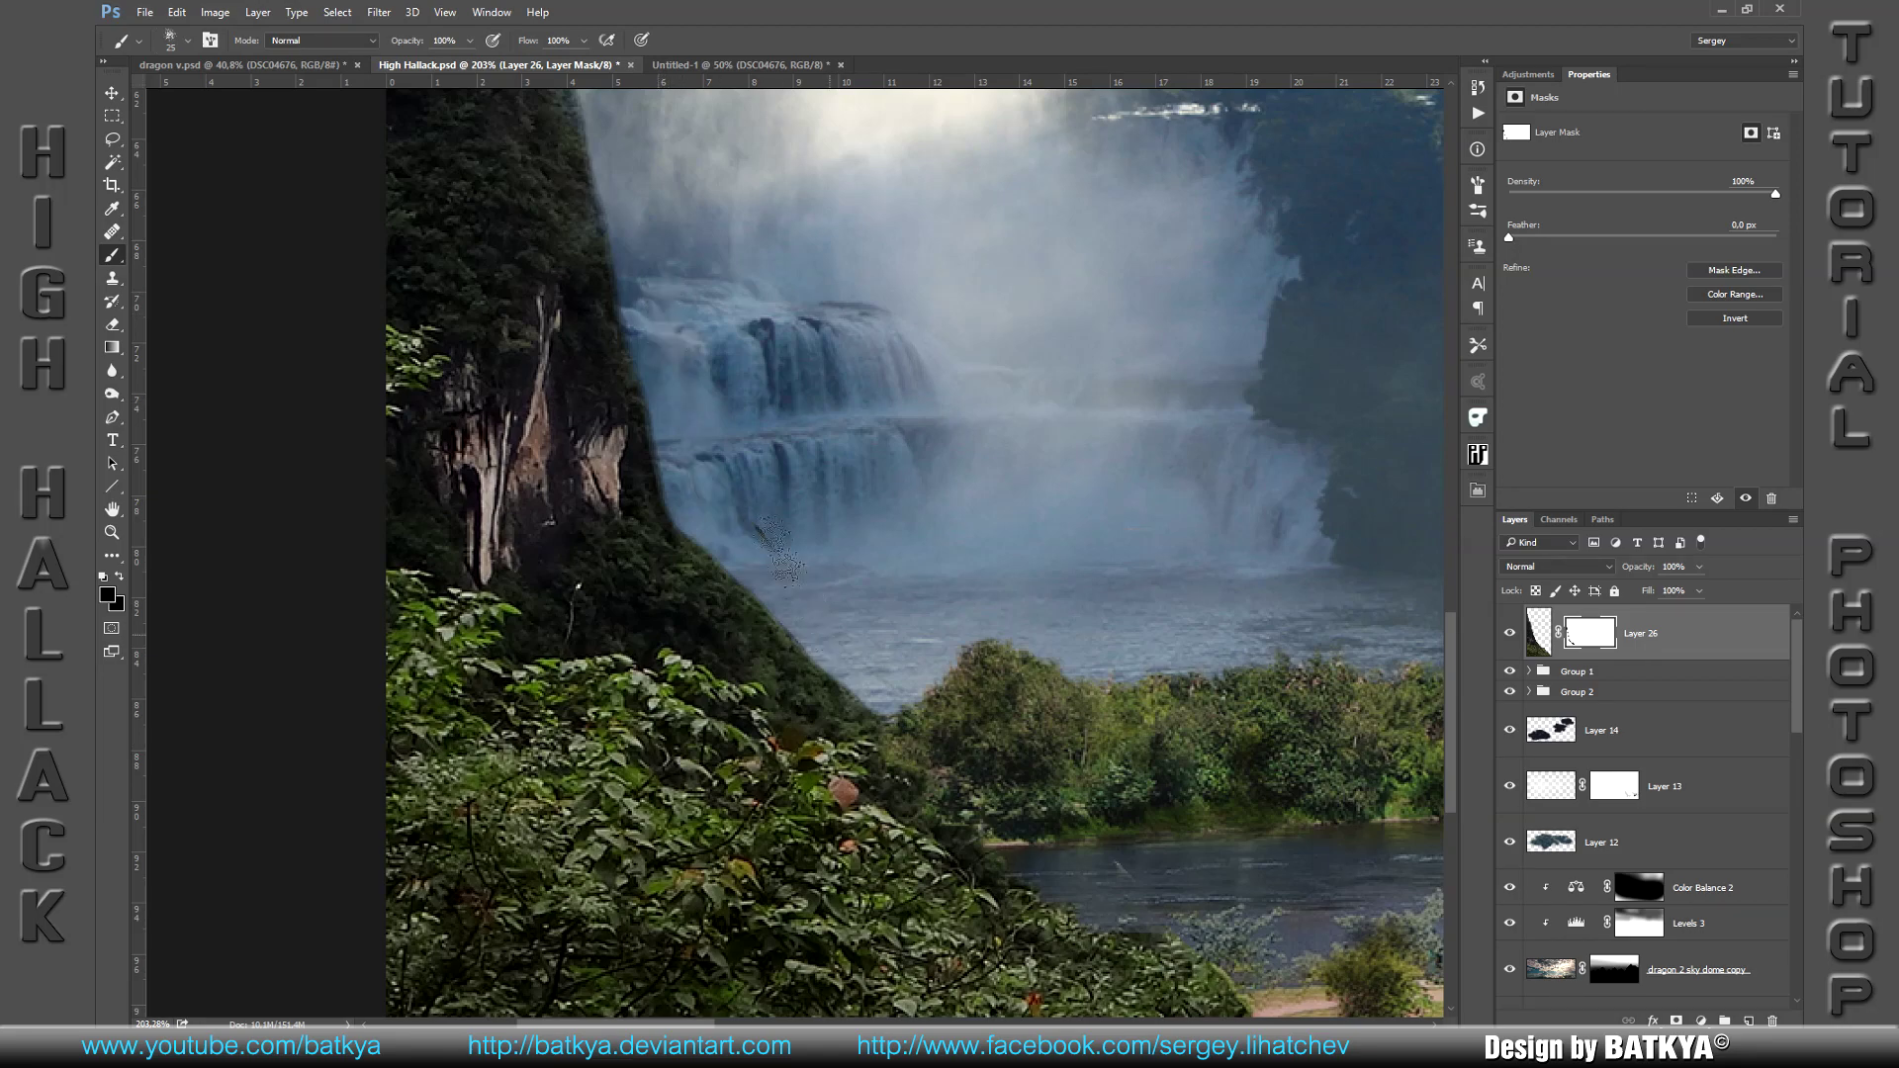
{"action": "scroll", "coordinate": [821, 613], "scroll_direction": "down", "scroll_amount": 5}
{"action": "mouse_move", "coordinate": [1197, 747]}
{"action": "left_mouse_down"}
{"action": "mouse_move", "coordinate": [900, 554]}
{"action": "mouse_move", "coordinate": [628, 250]}
{"action": "mouse_move", "coordinate": [720, 378]}
{"action": "left_mouse_up"}
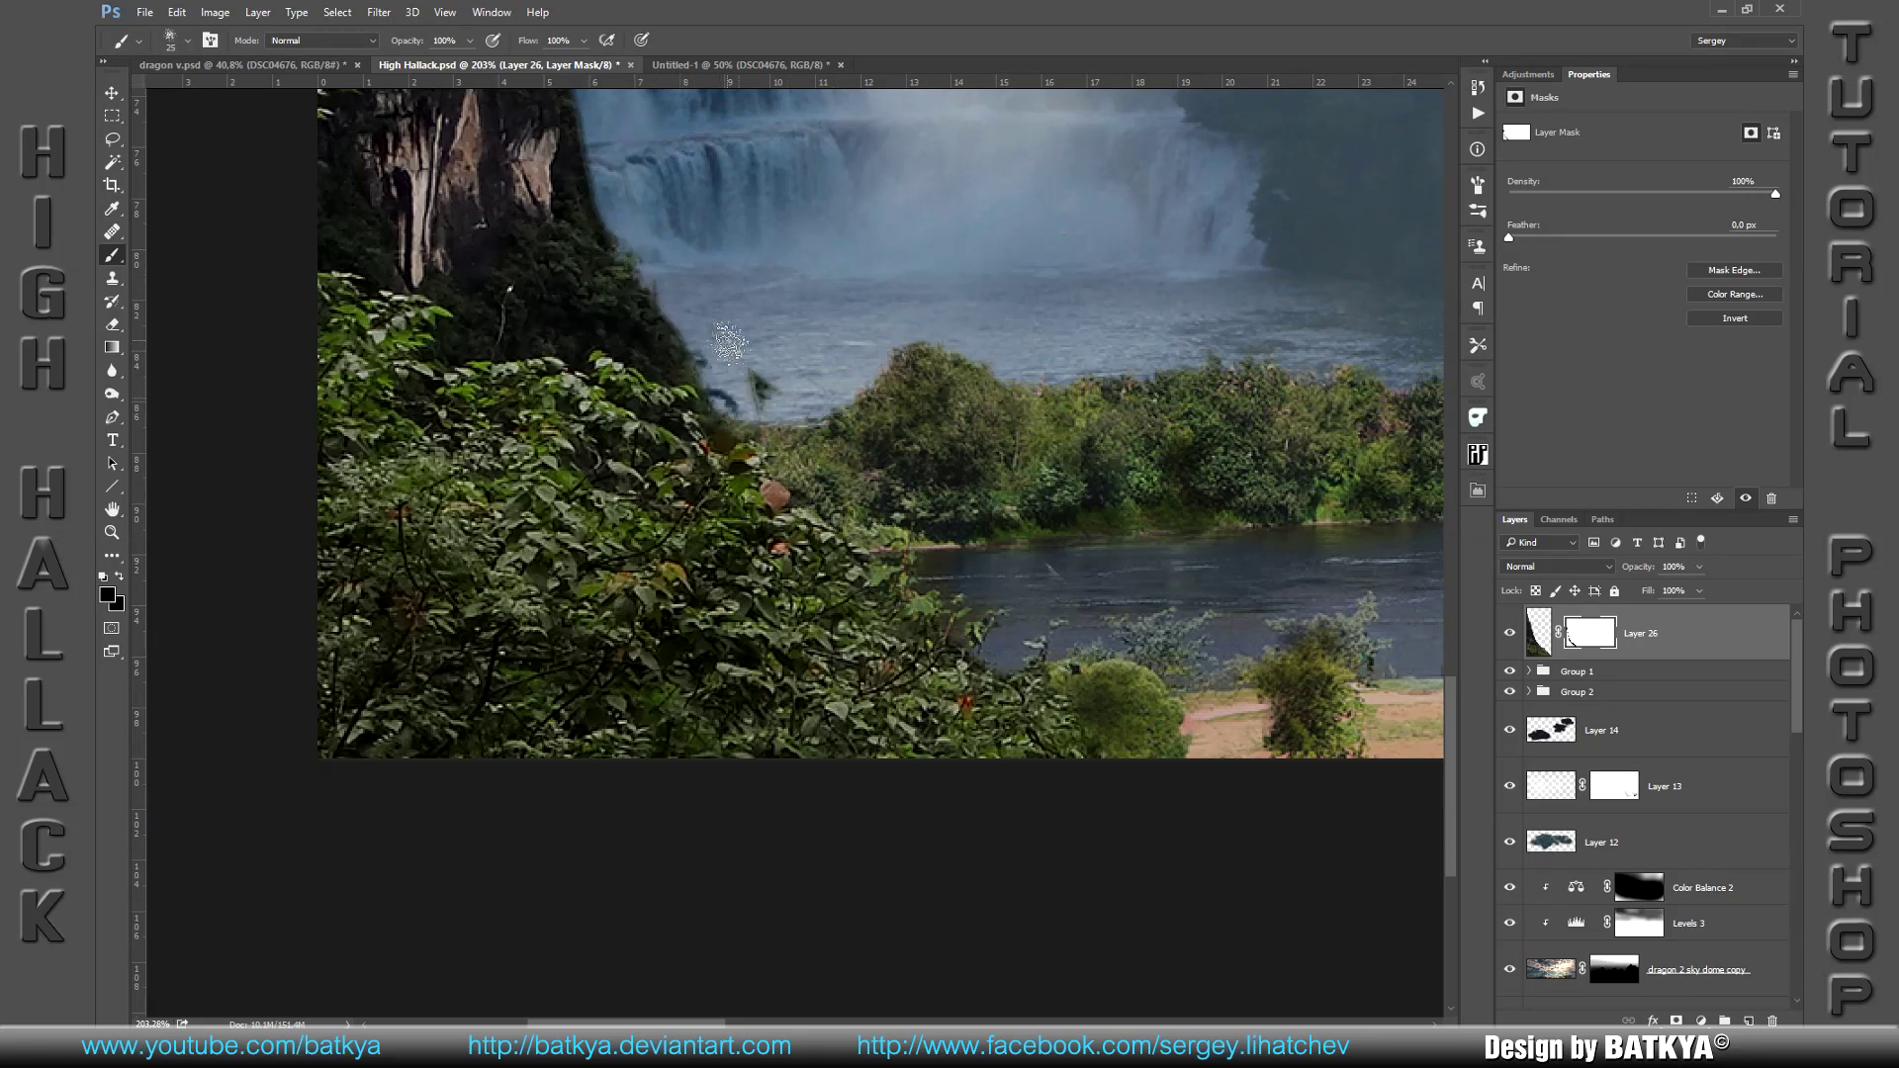
Step: Restore cliff foliage along the edge on the mask using a scatter brush
{"action": "right_click", "coordinate": [750, 347]}
{"action": "double_click", "coordinate": [1018, 695]}
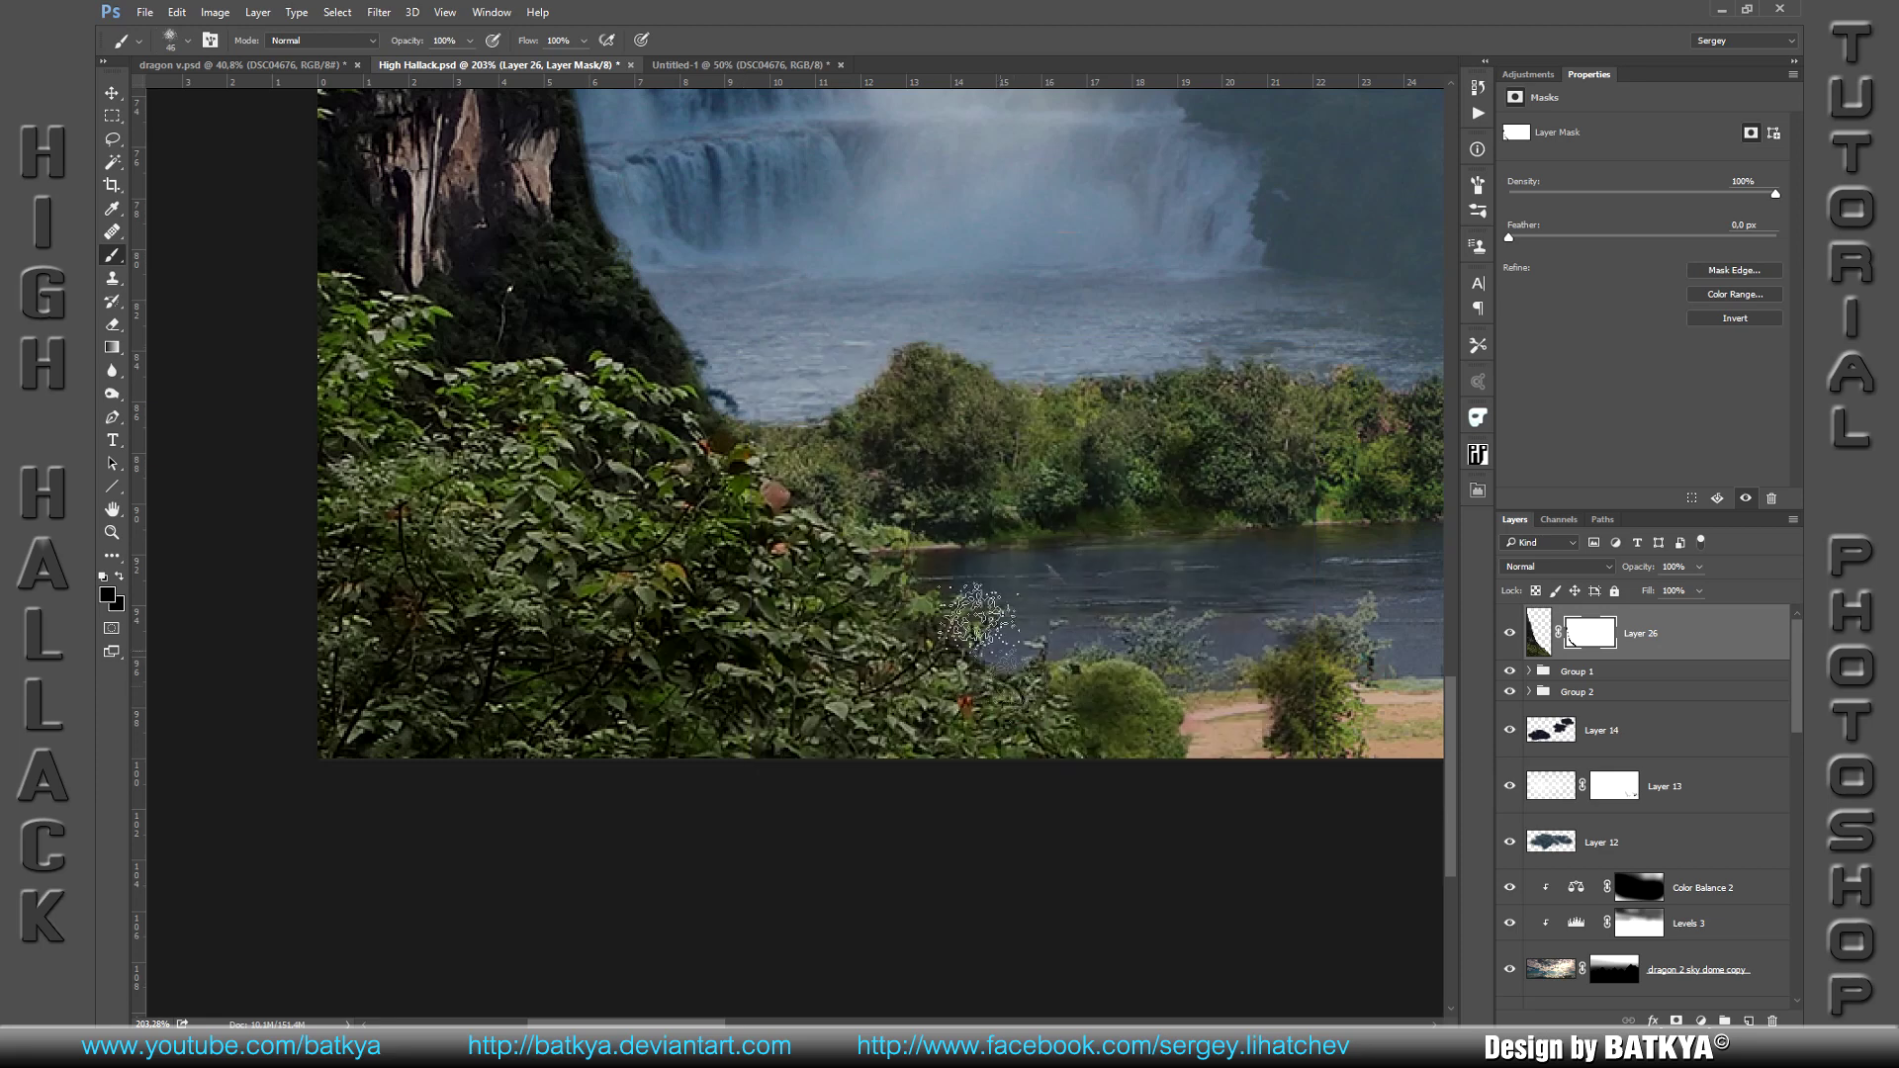
{"action": "key", "text": "x"}
{"action": "mouse_move", "coordinate": [616, 337]}
{"action": "left_mouse_down"}
{"action": "mouse_move", "coordinate": [621, 302]}
{"action": "mouse_move", "coordinate": [699, 394]}
{"action": "left_mouse_up"}
{"action": "key", "text": "x"}
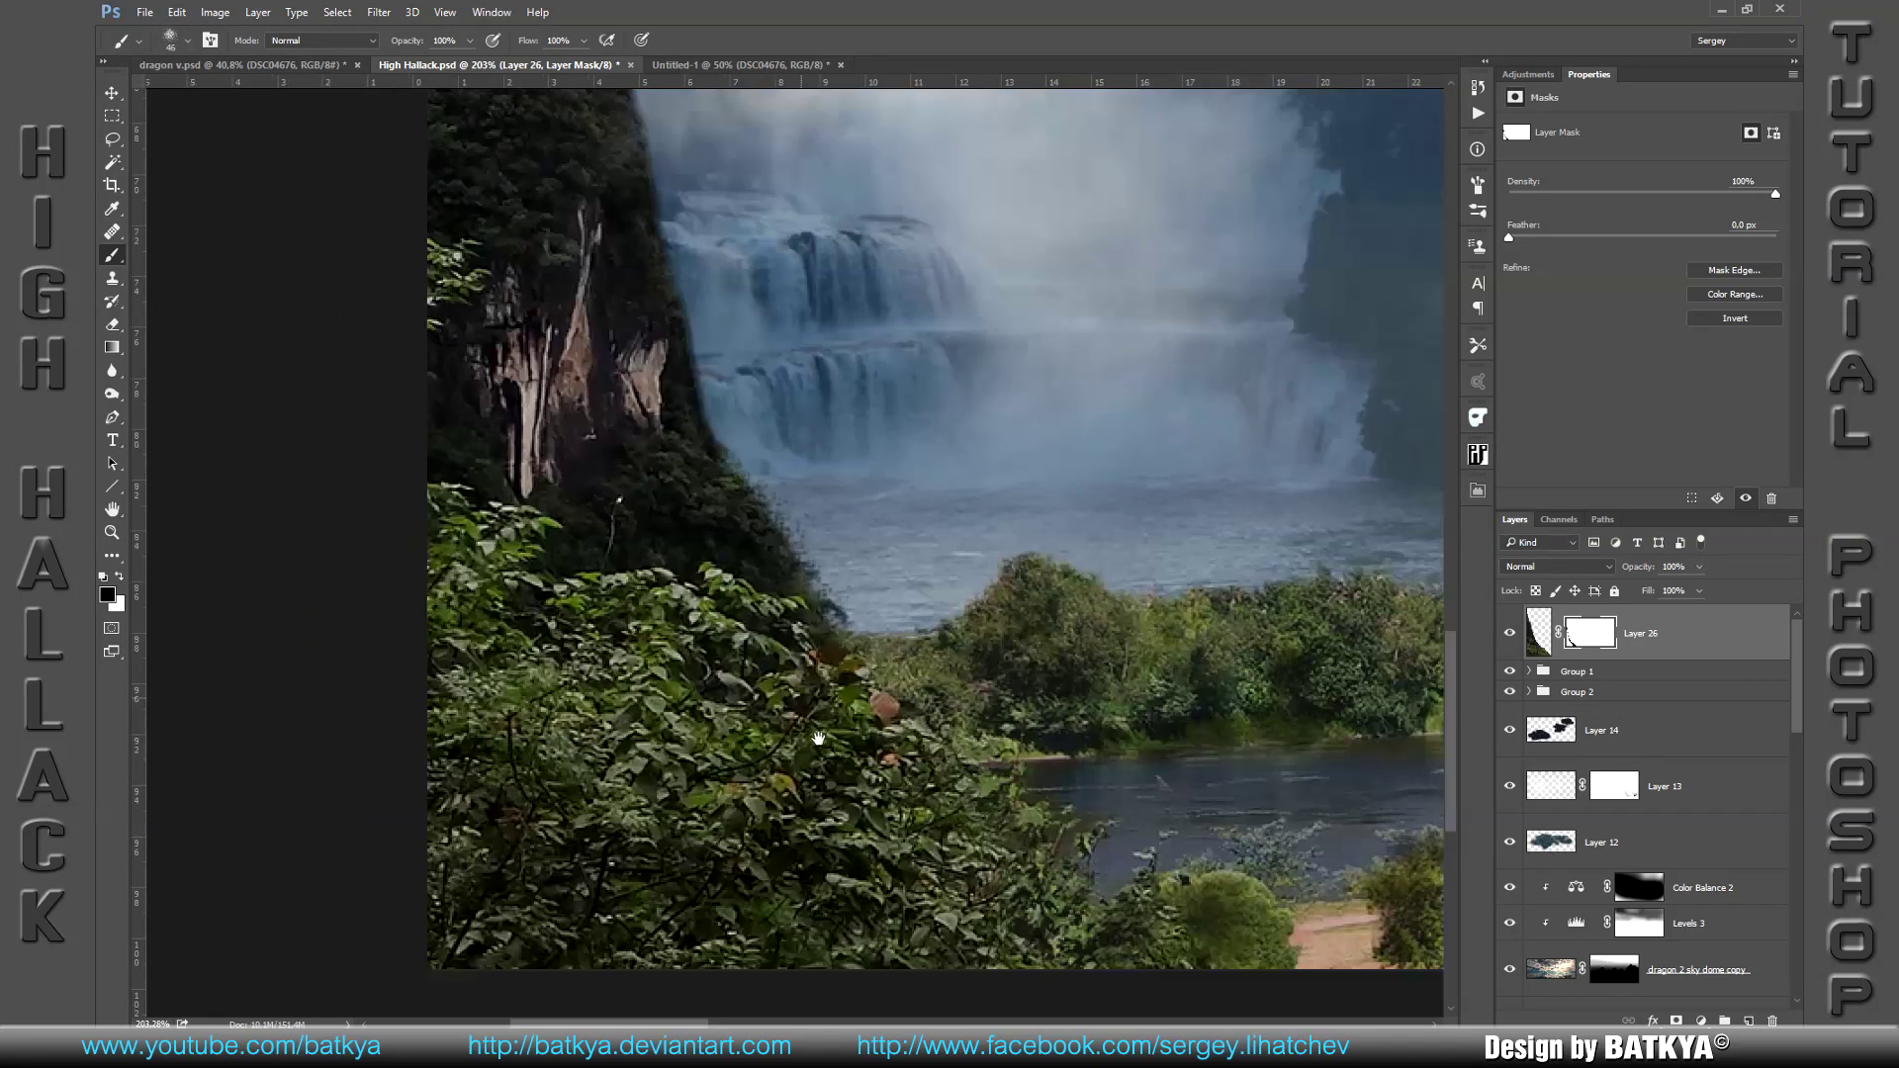
{"action": "left_click_drag", "start_coordinate": [929, 710], "coordinate": [1152, 1019]}
{"action": "key", "text": "bracketleft"}
{"action": "key", "text": "bracketleft"}
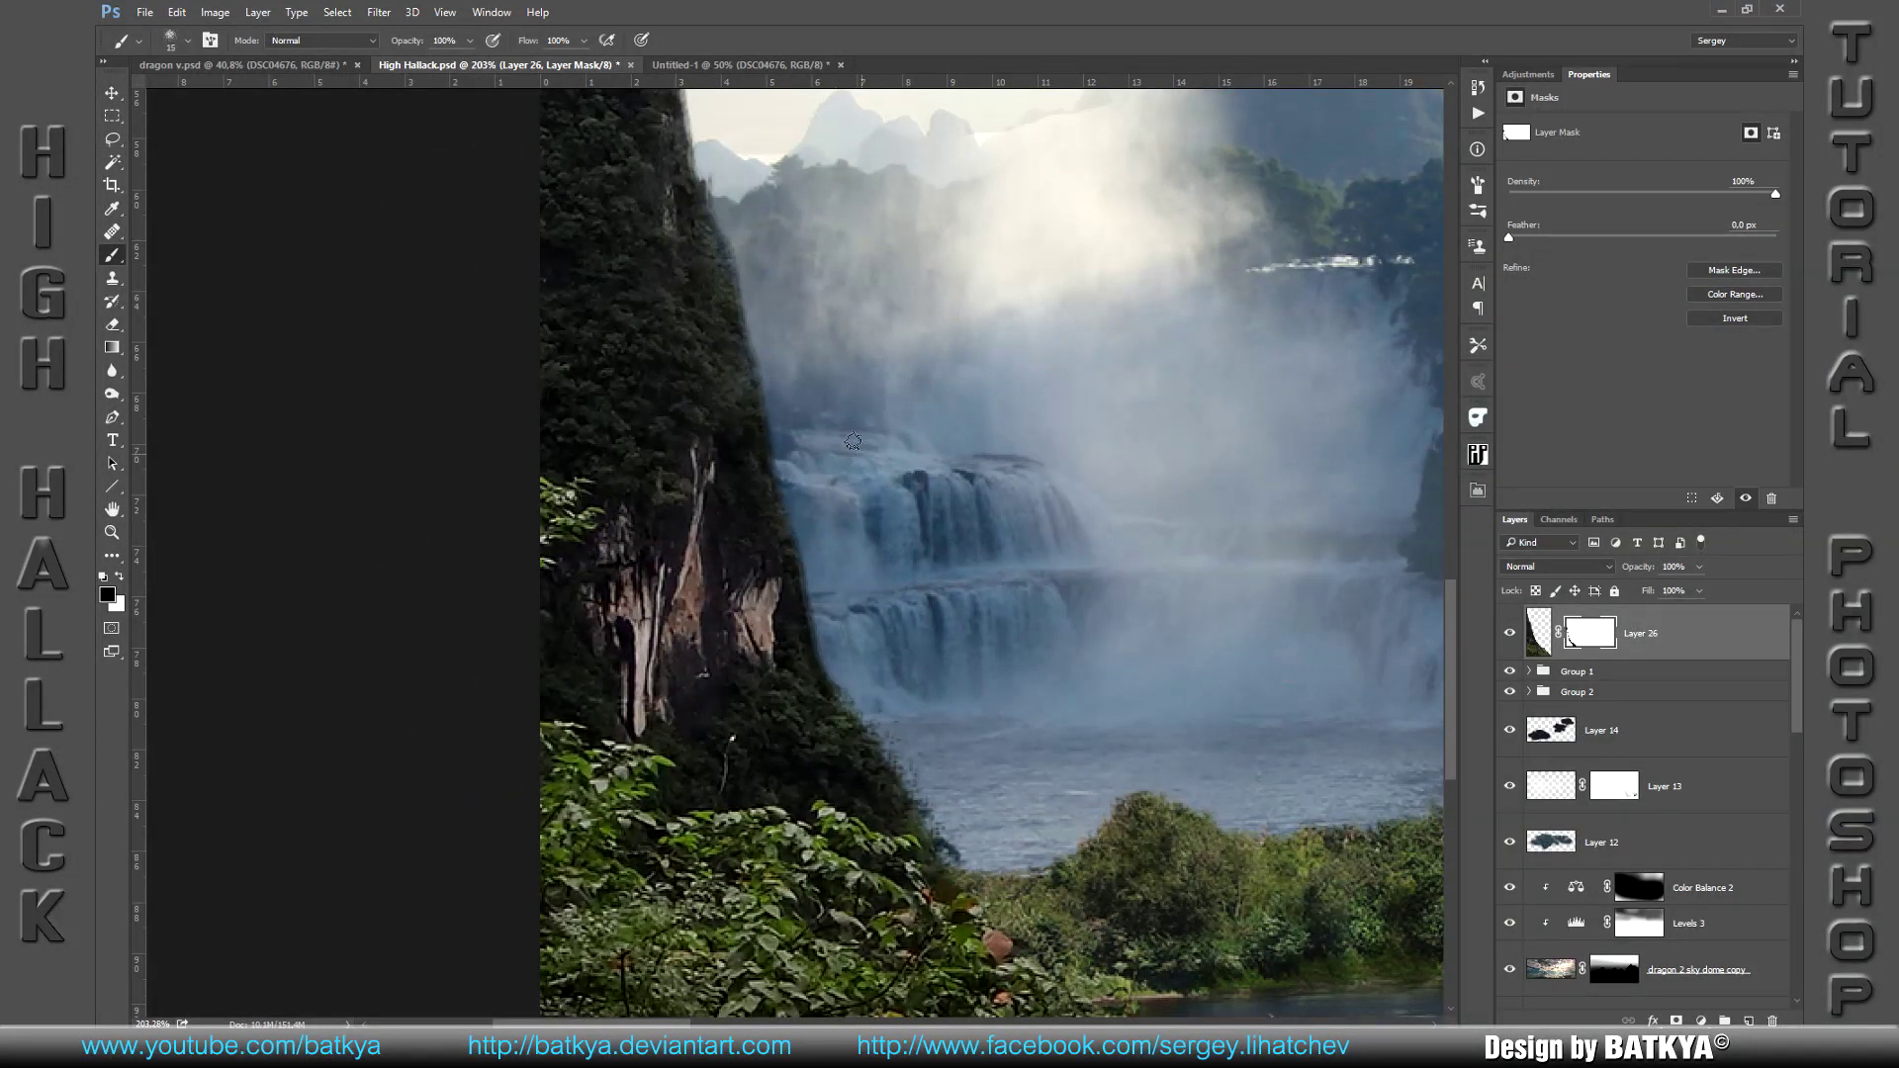
{"action": "key", "text": "bracketright"}
{"action": "key", "text": "bracketright"}
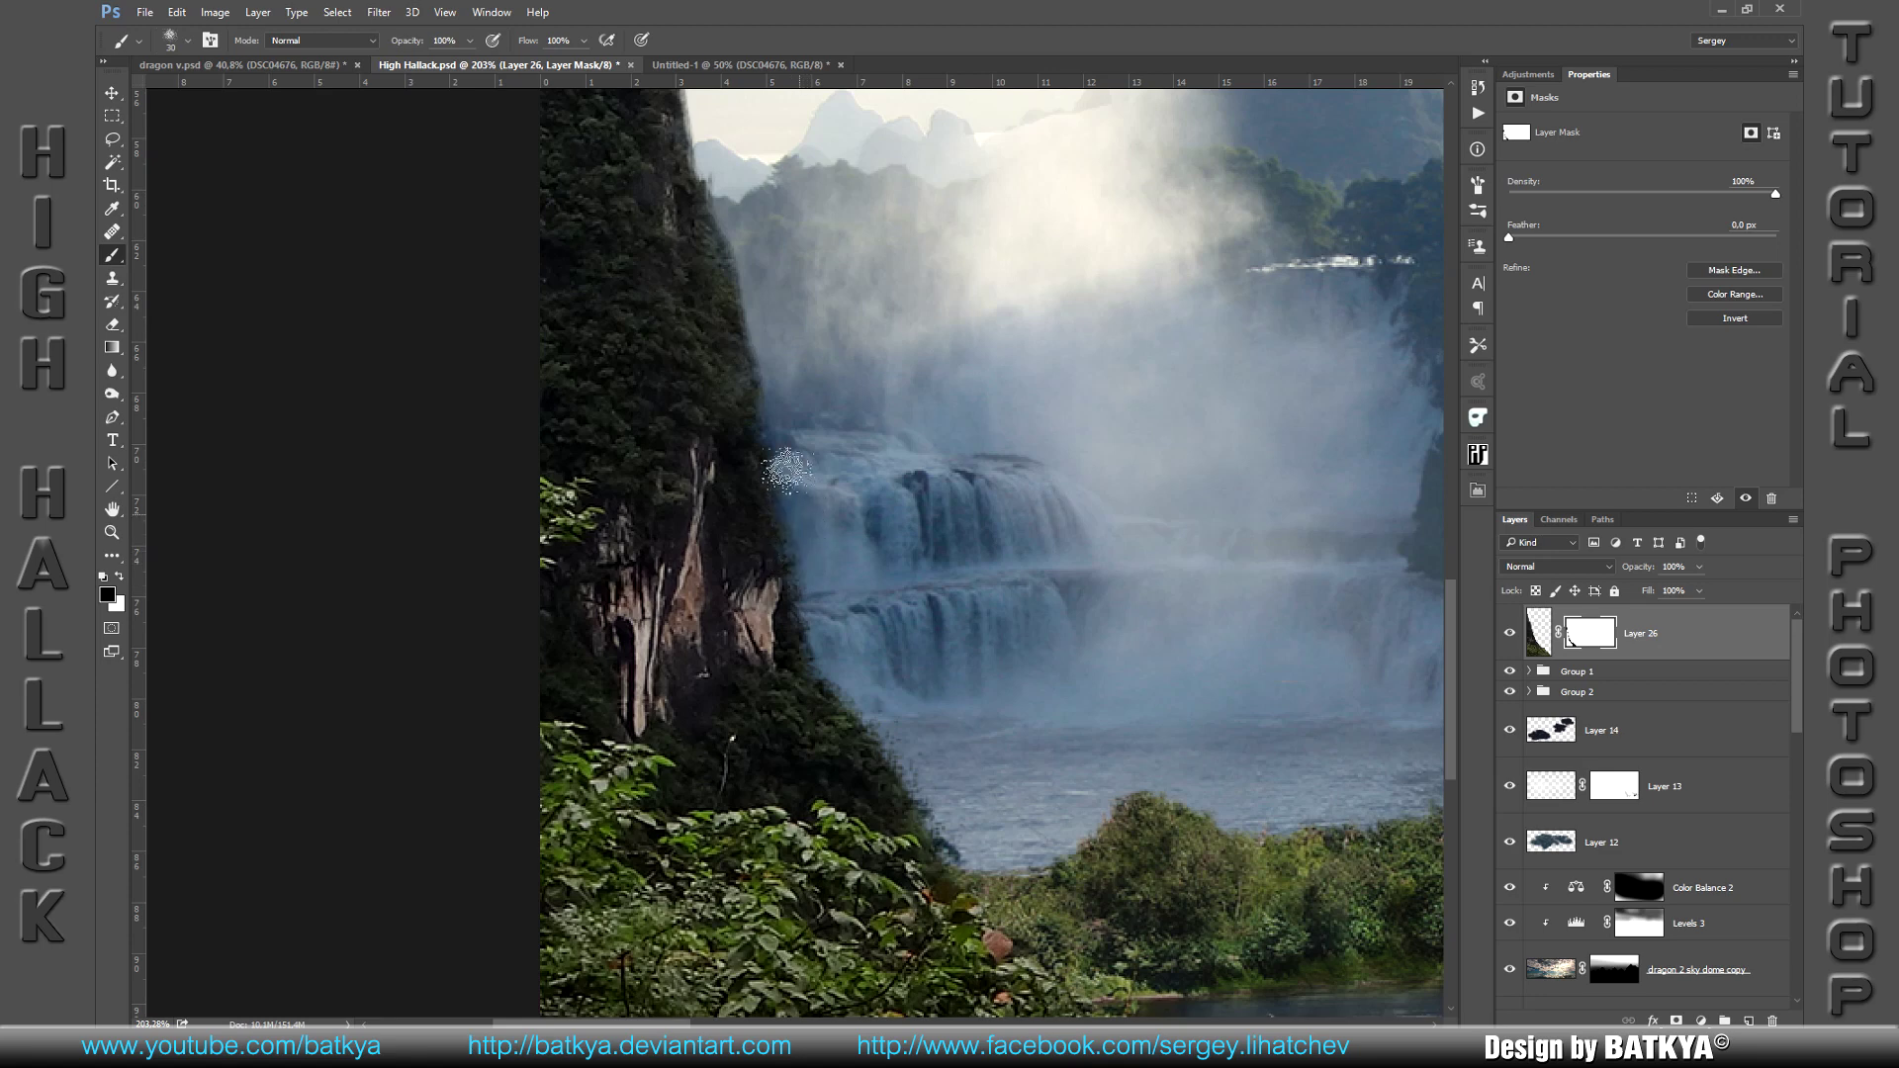
Step: Soften the cliff edge against the sky by masking down its full length
{"action": "left_click_drag", "start_coordinate": [771, 350], "coordinate": [830, 647]}
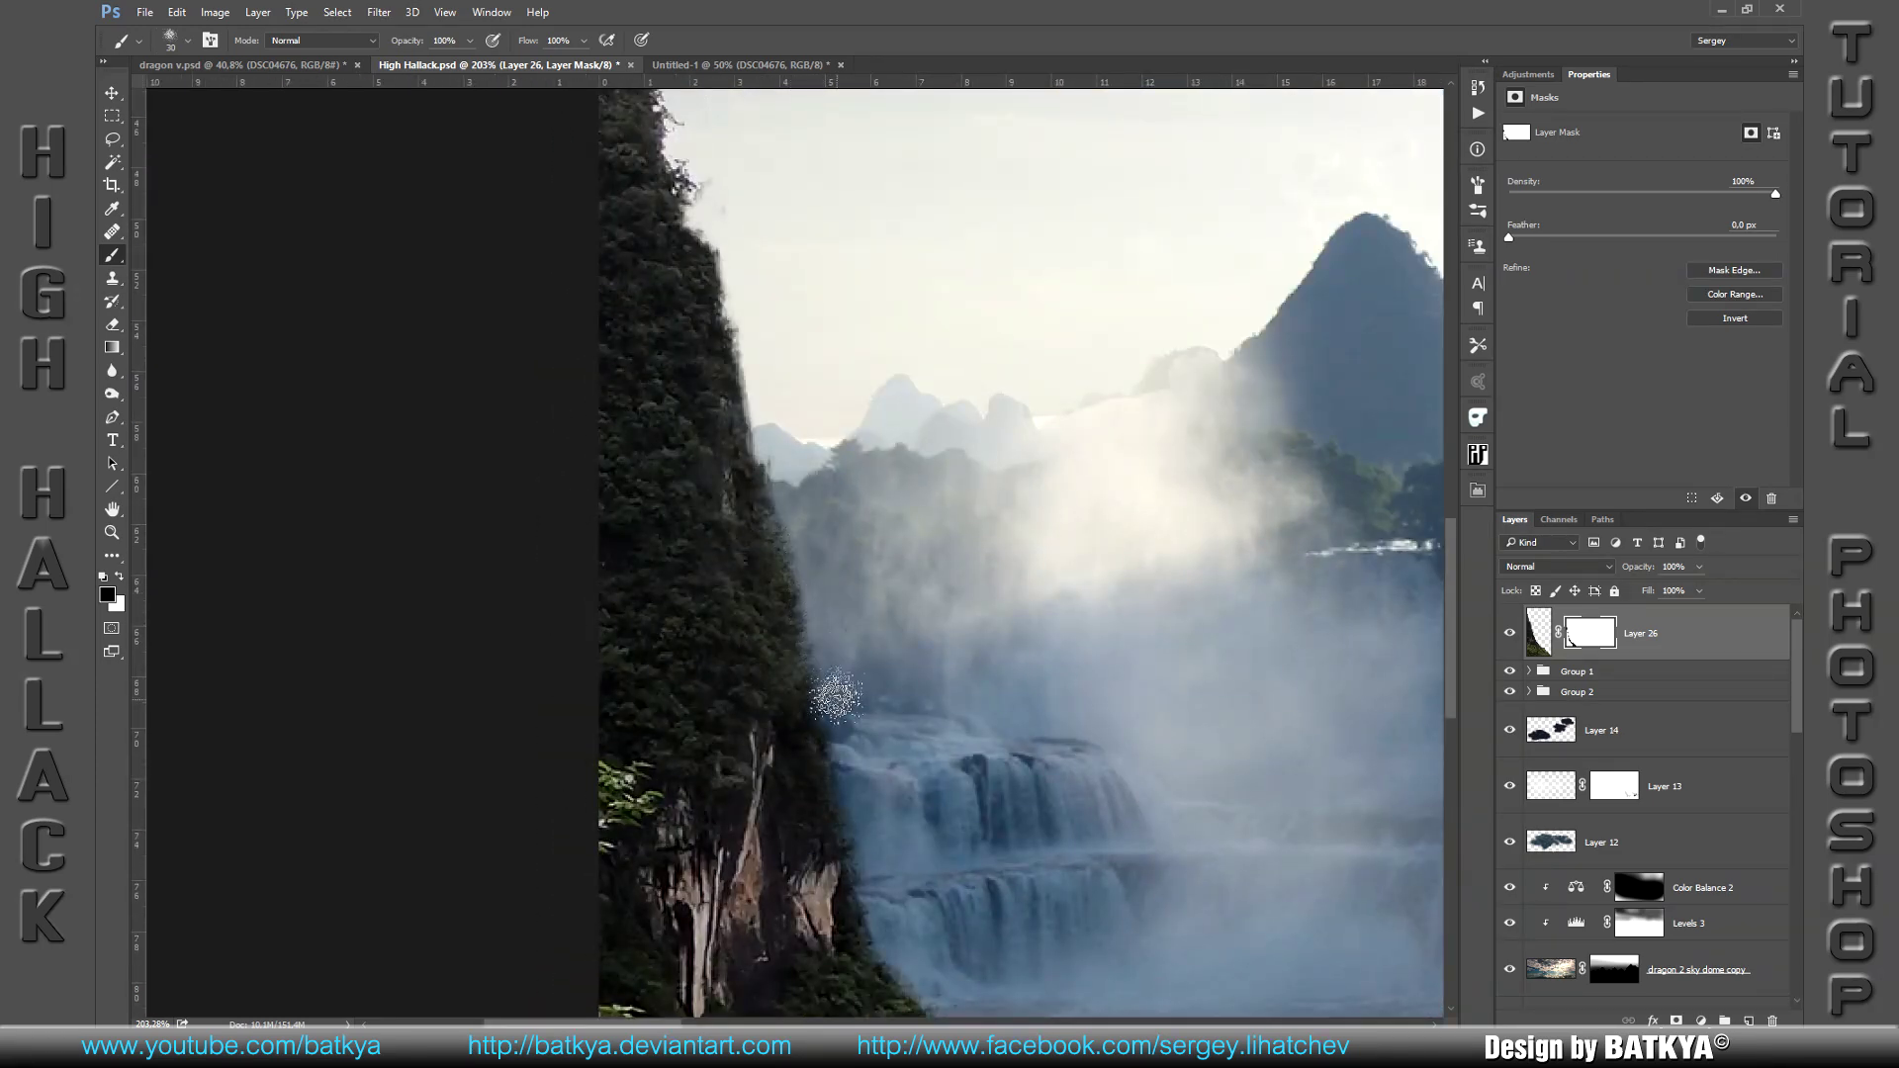
{"action": "left_click_drag", "start_coordinate": [835, 657], "coordinate": [850, 741]}
{"action": "left_click_drag", "start_coordinate": [730, 310], "coordinate": [803, 563]}
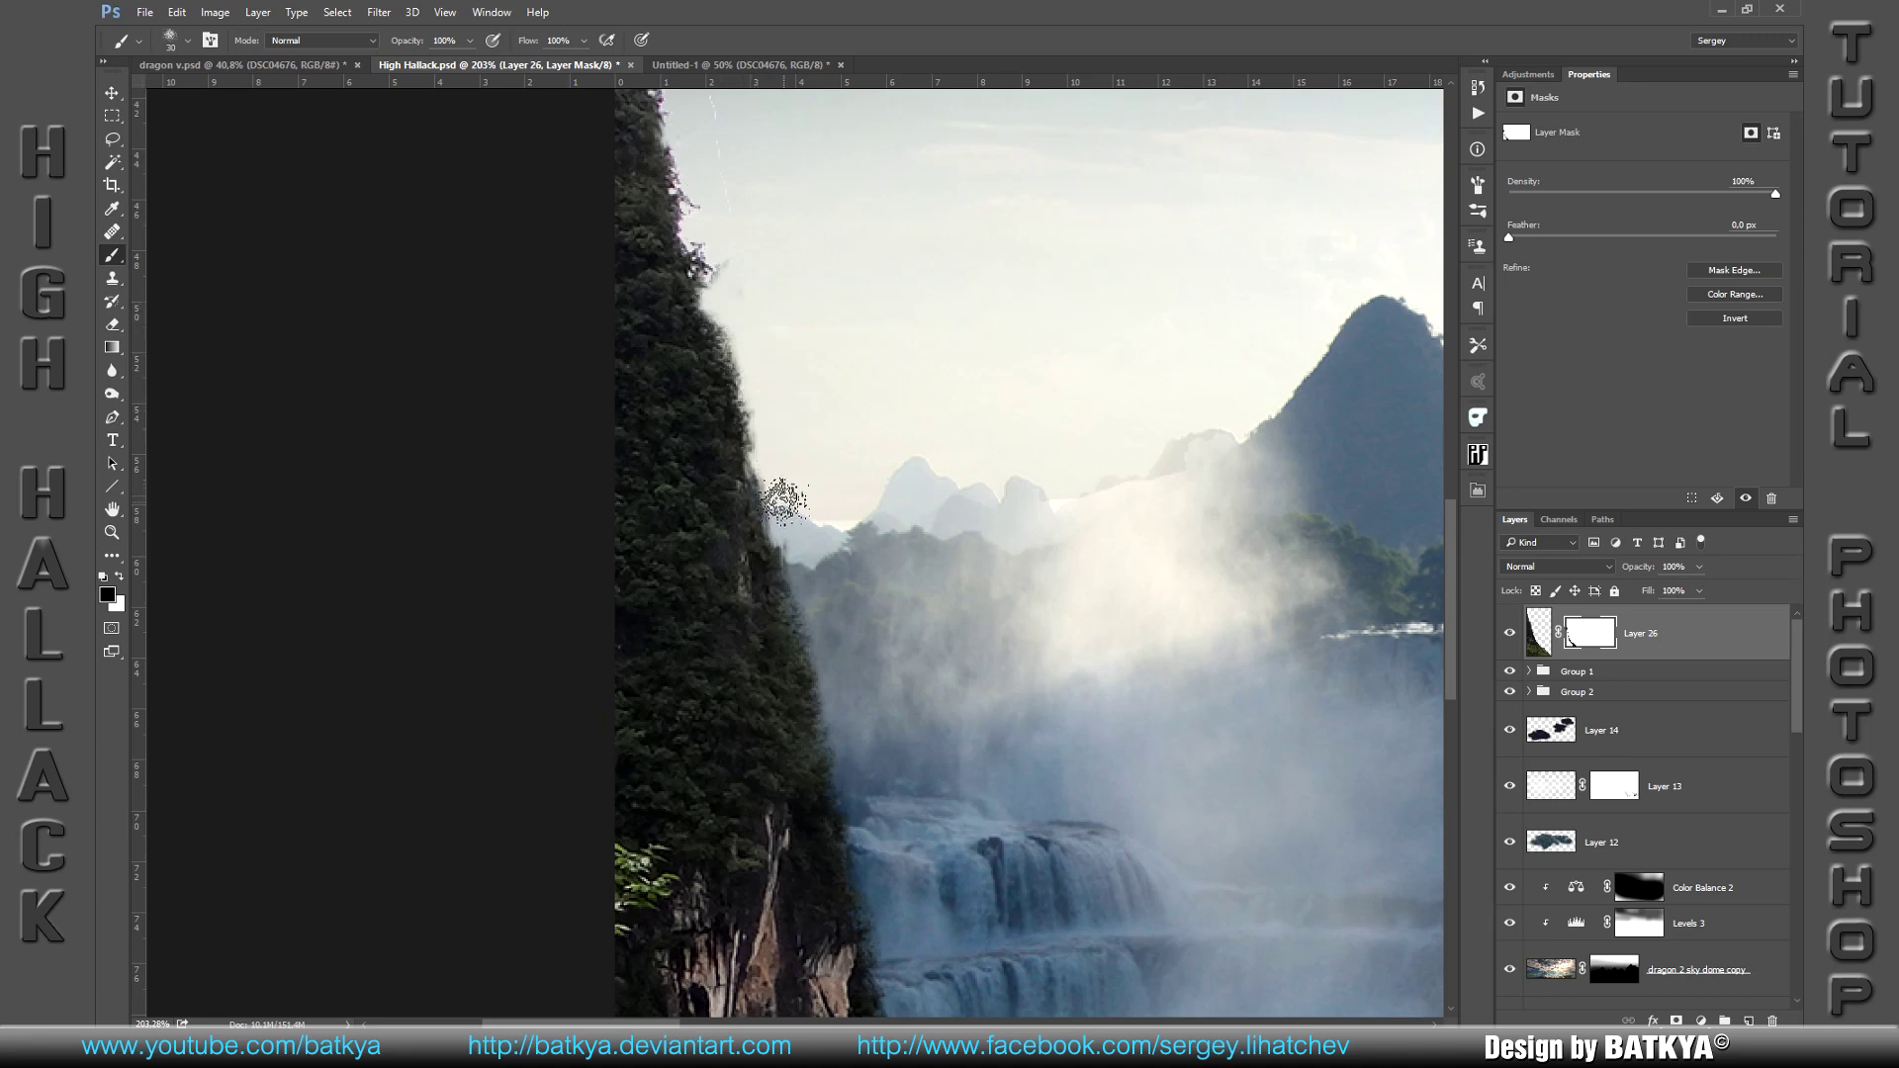
{"action": "left_click_drag", "start_coordinate": [803, 564], "coordinate": [835, 683]}
{"action": "left_click_drag", "start_coordinate": [741, 300], "coordinate": [788, 538]}
{"action": "left_click_drag", "start_coordinate": [754, 446], "coordinate": [750, 479]}
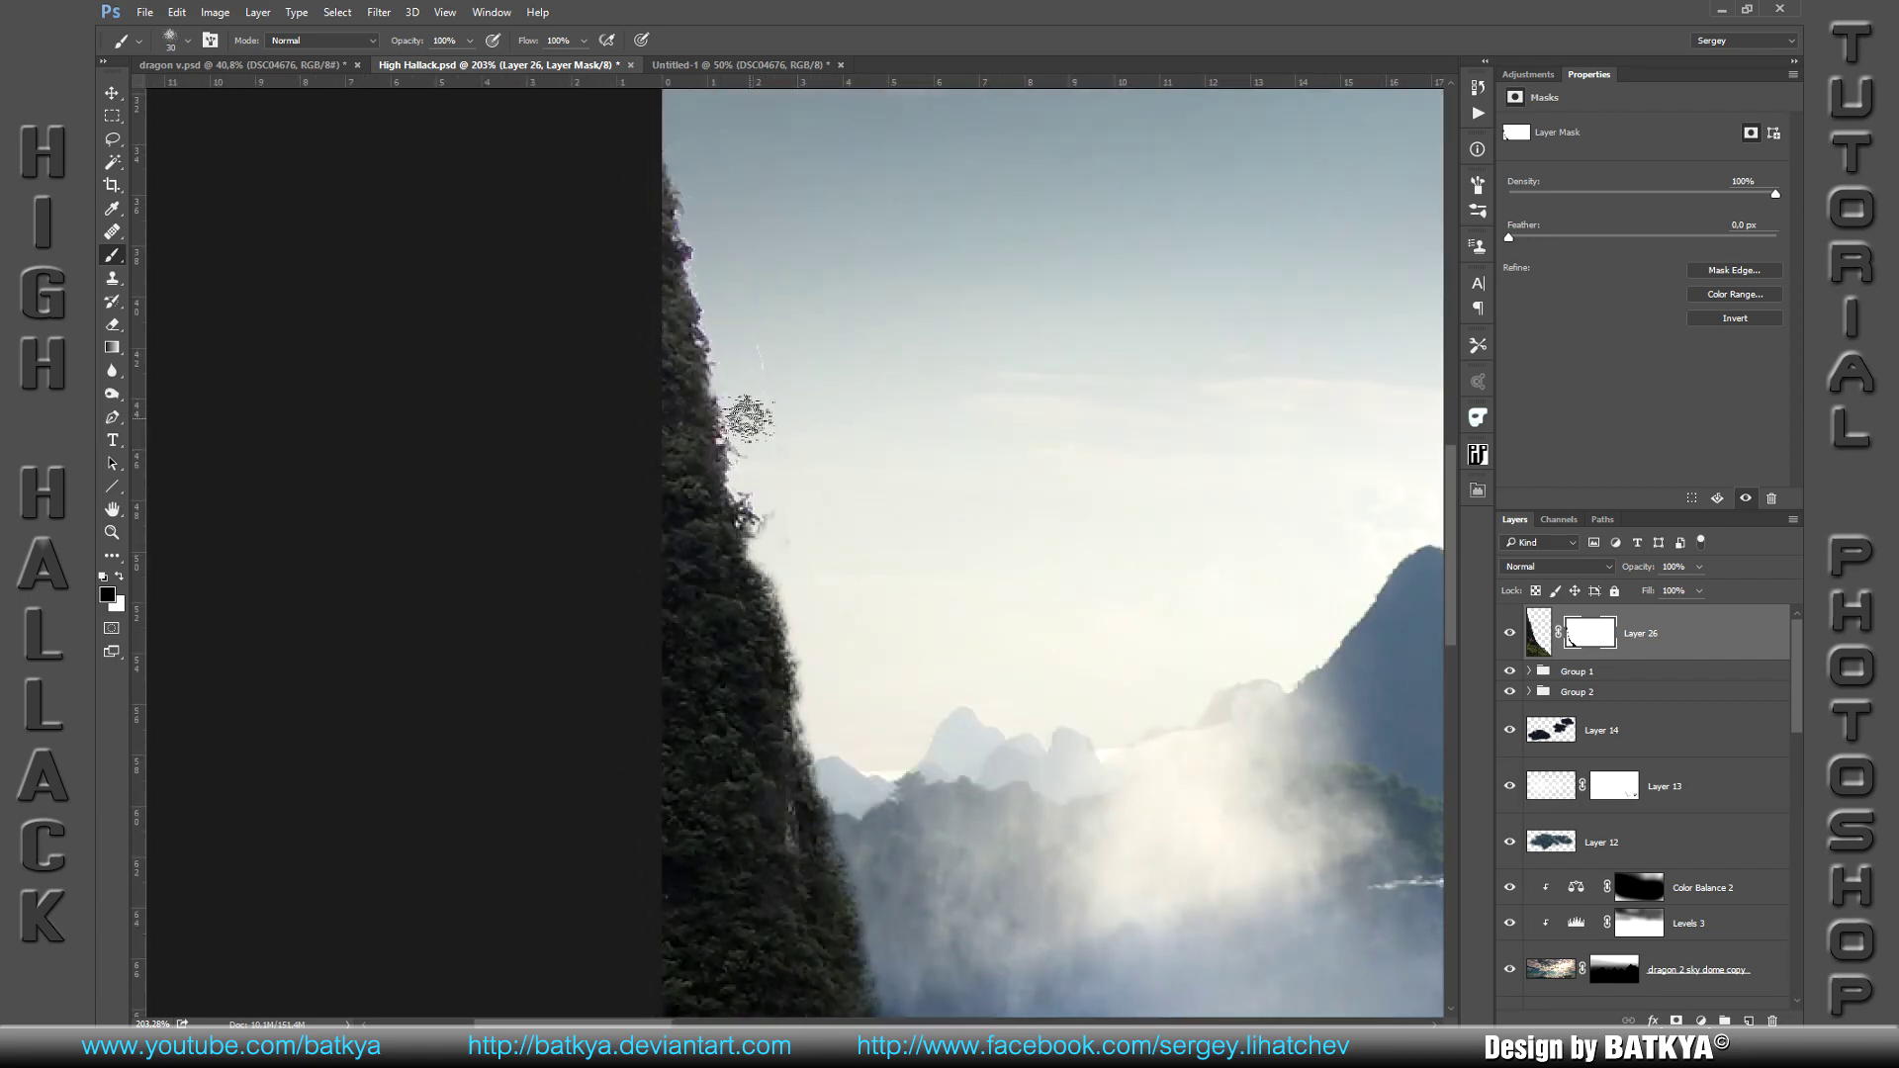
{"action": "left_click_drag", "start_coordinate": [760, 330], "coordinate": [775, 475]}
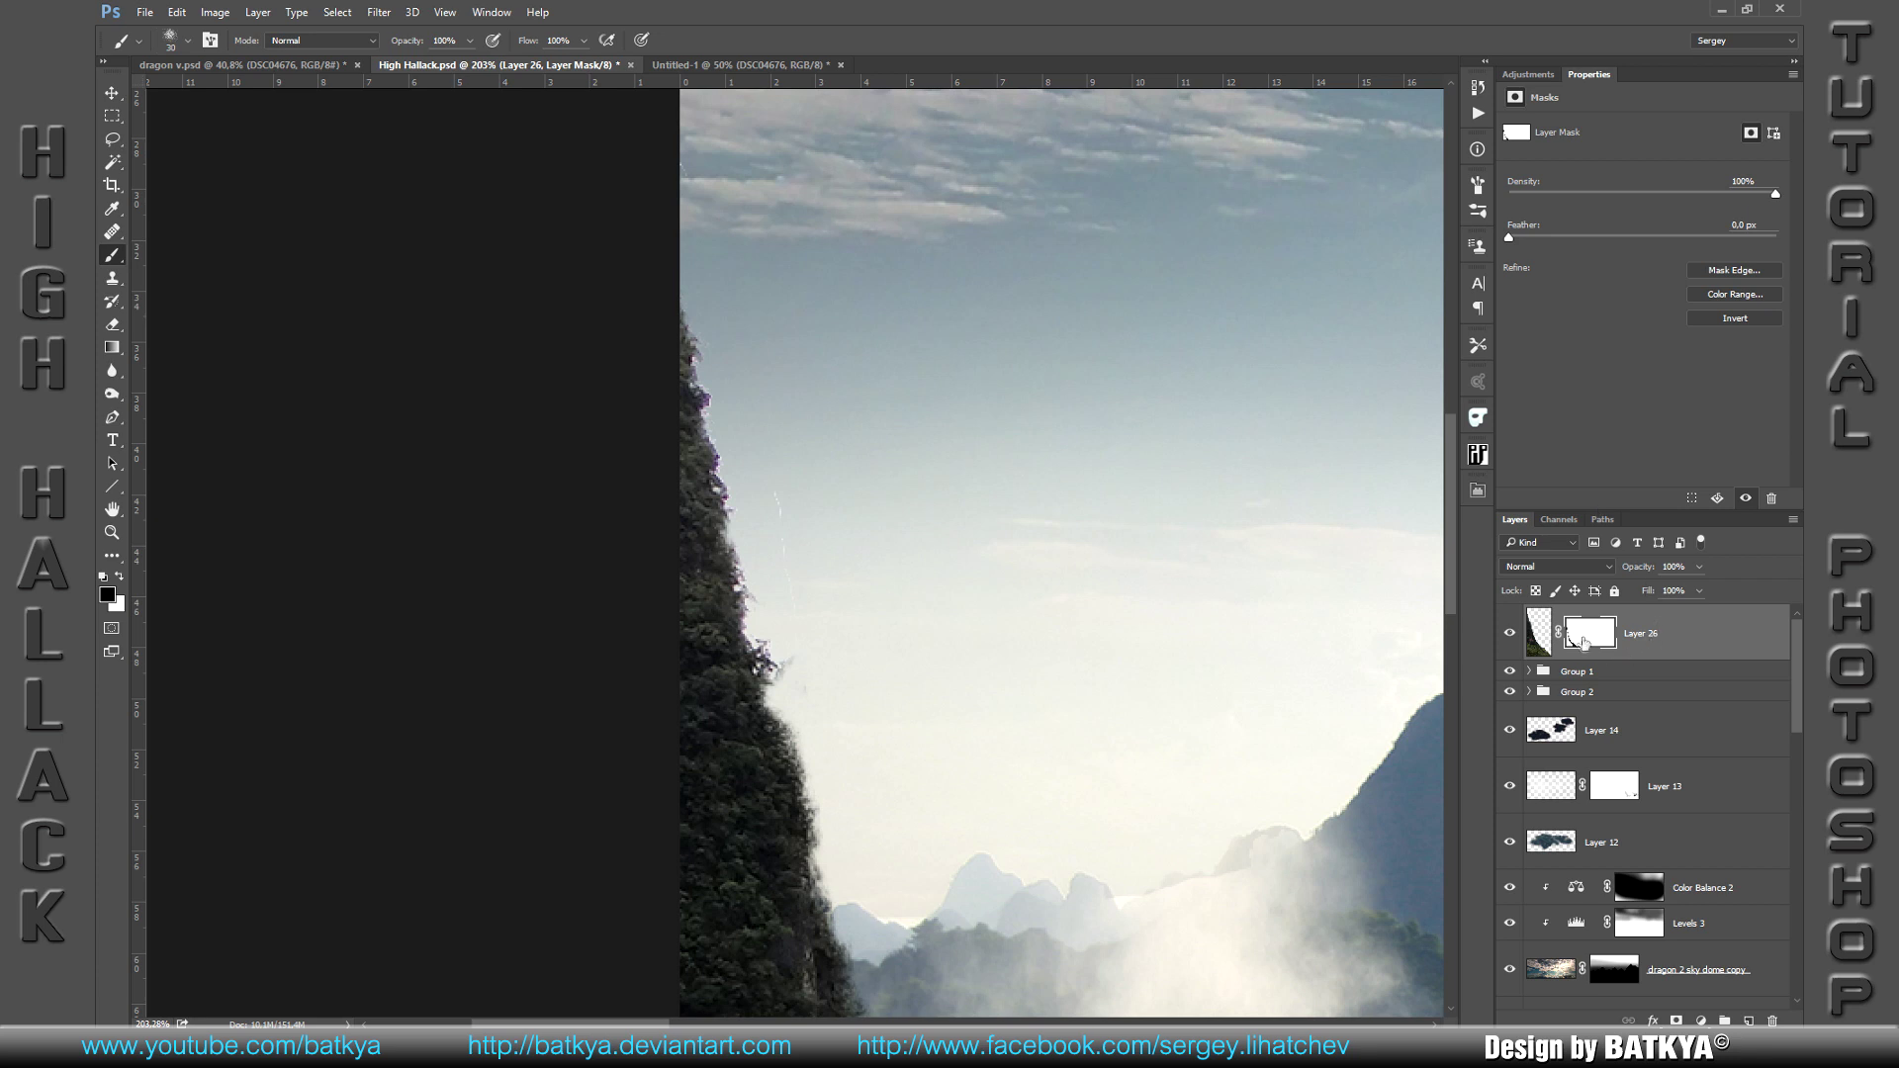
Step: Refine the cliff mask with Shift Edge -22 to pull its edge inward
{"action": "left_click", "coordinate": [1733, 269]}
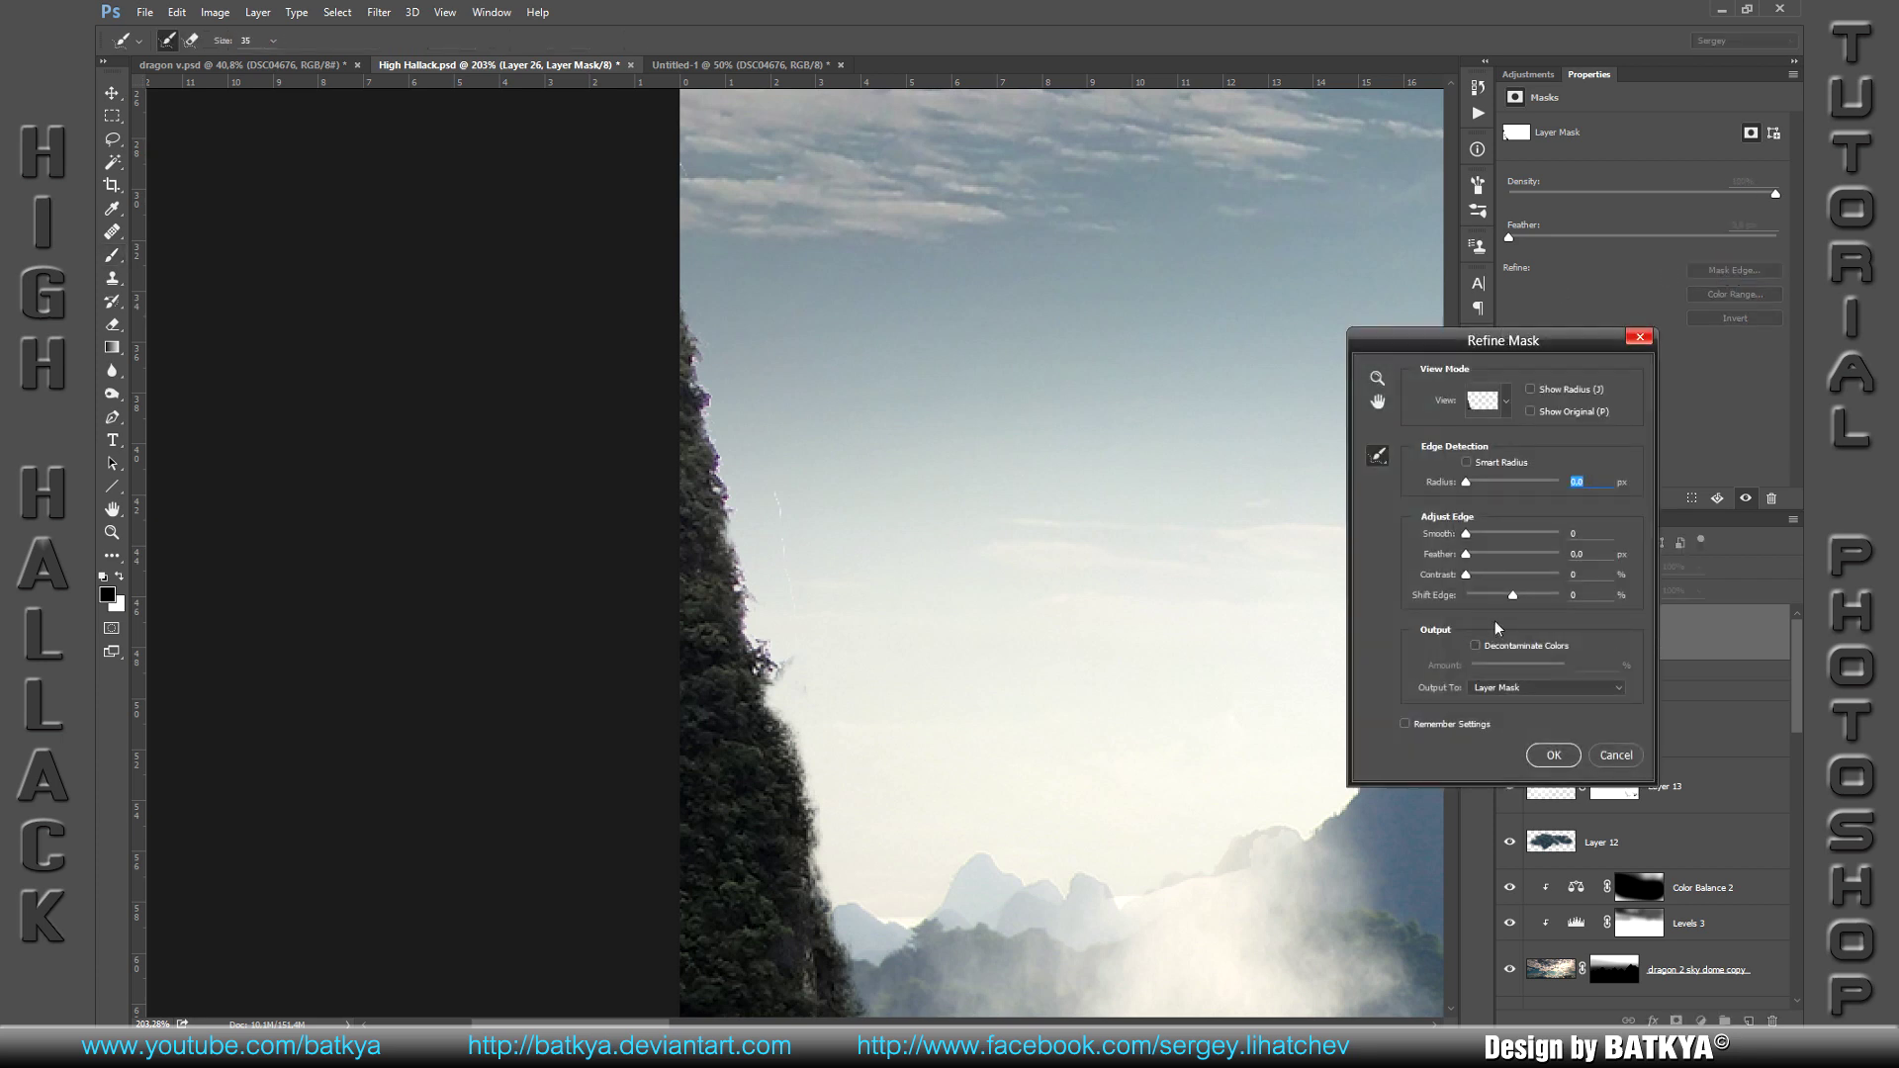
{"action": "left_click_drag", "start_coordinate": [1511, 595], "coordinate": [1496, 597]}
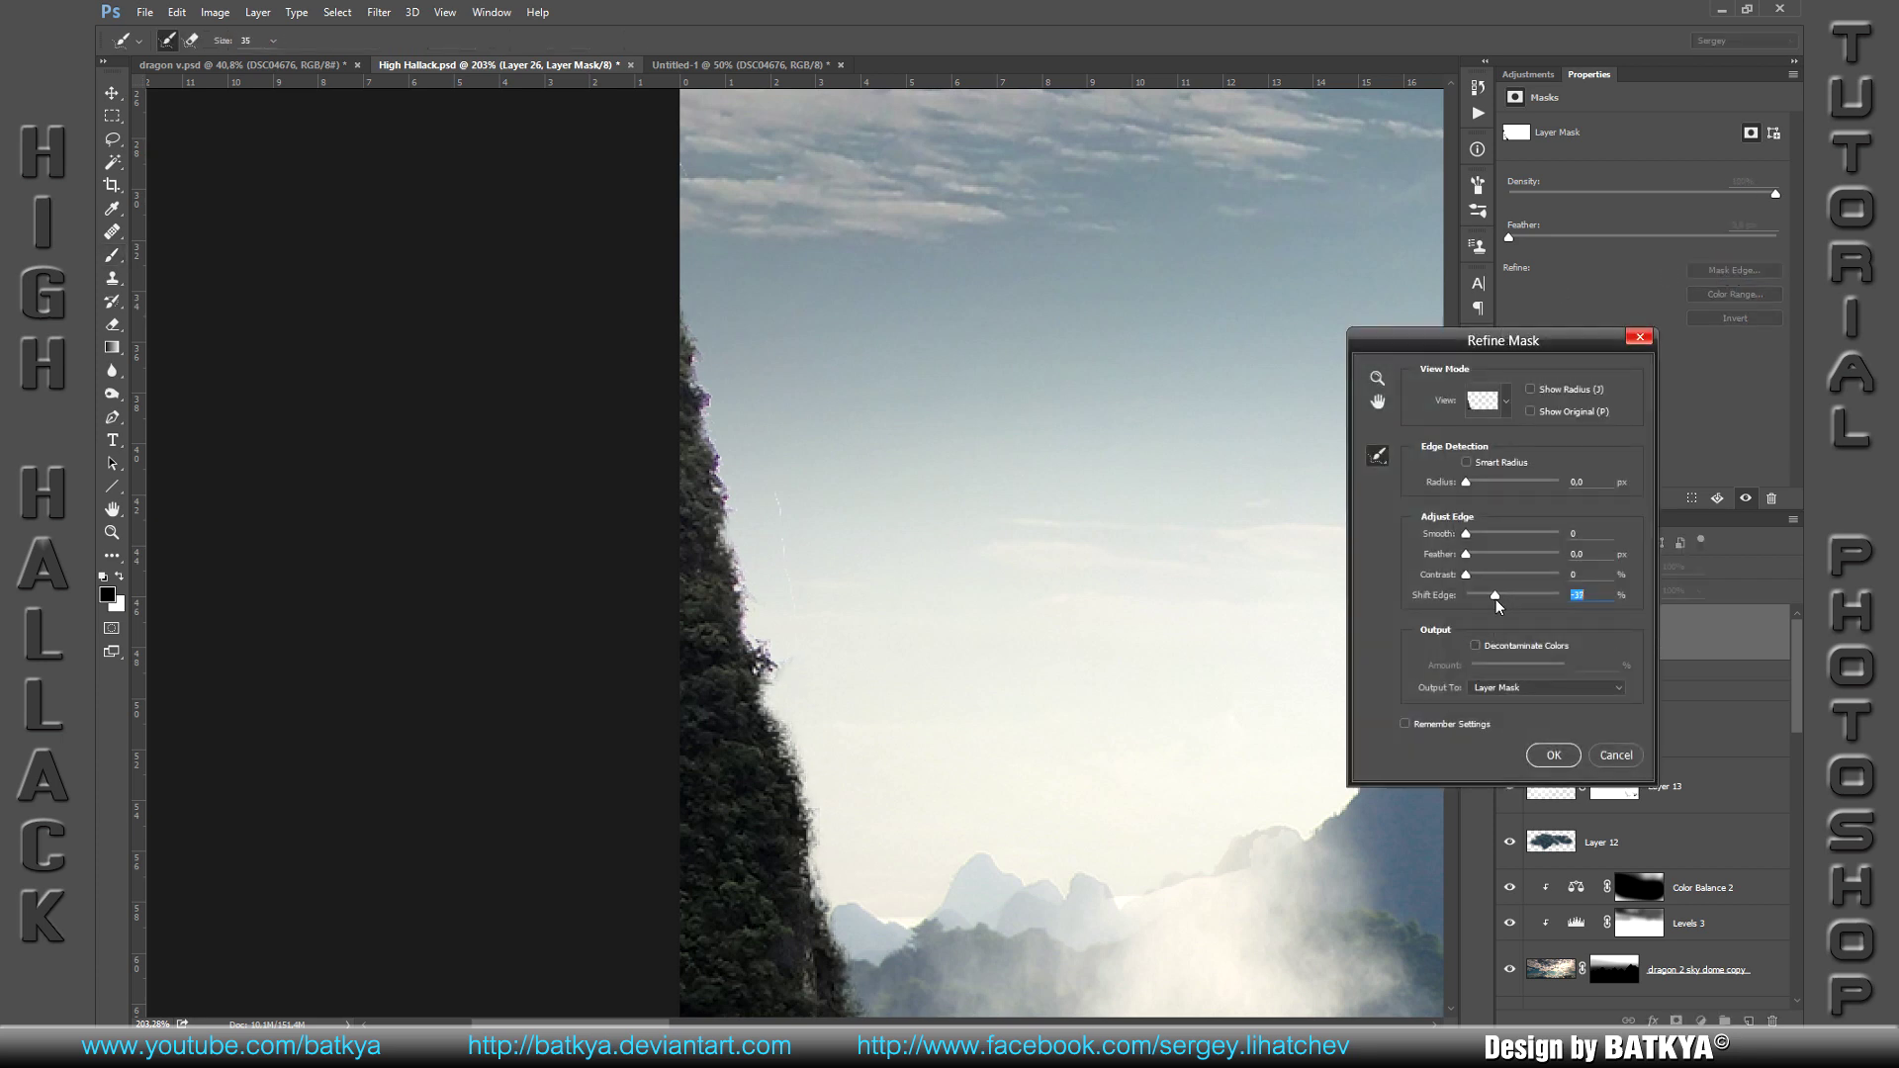
{"action": "left_click", "coordinate": [1557, 756]}
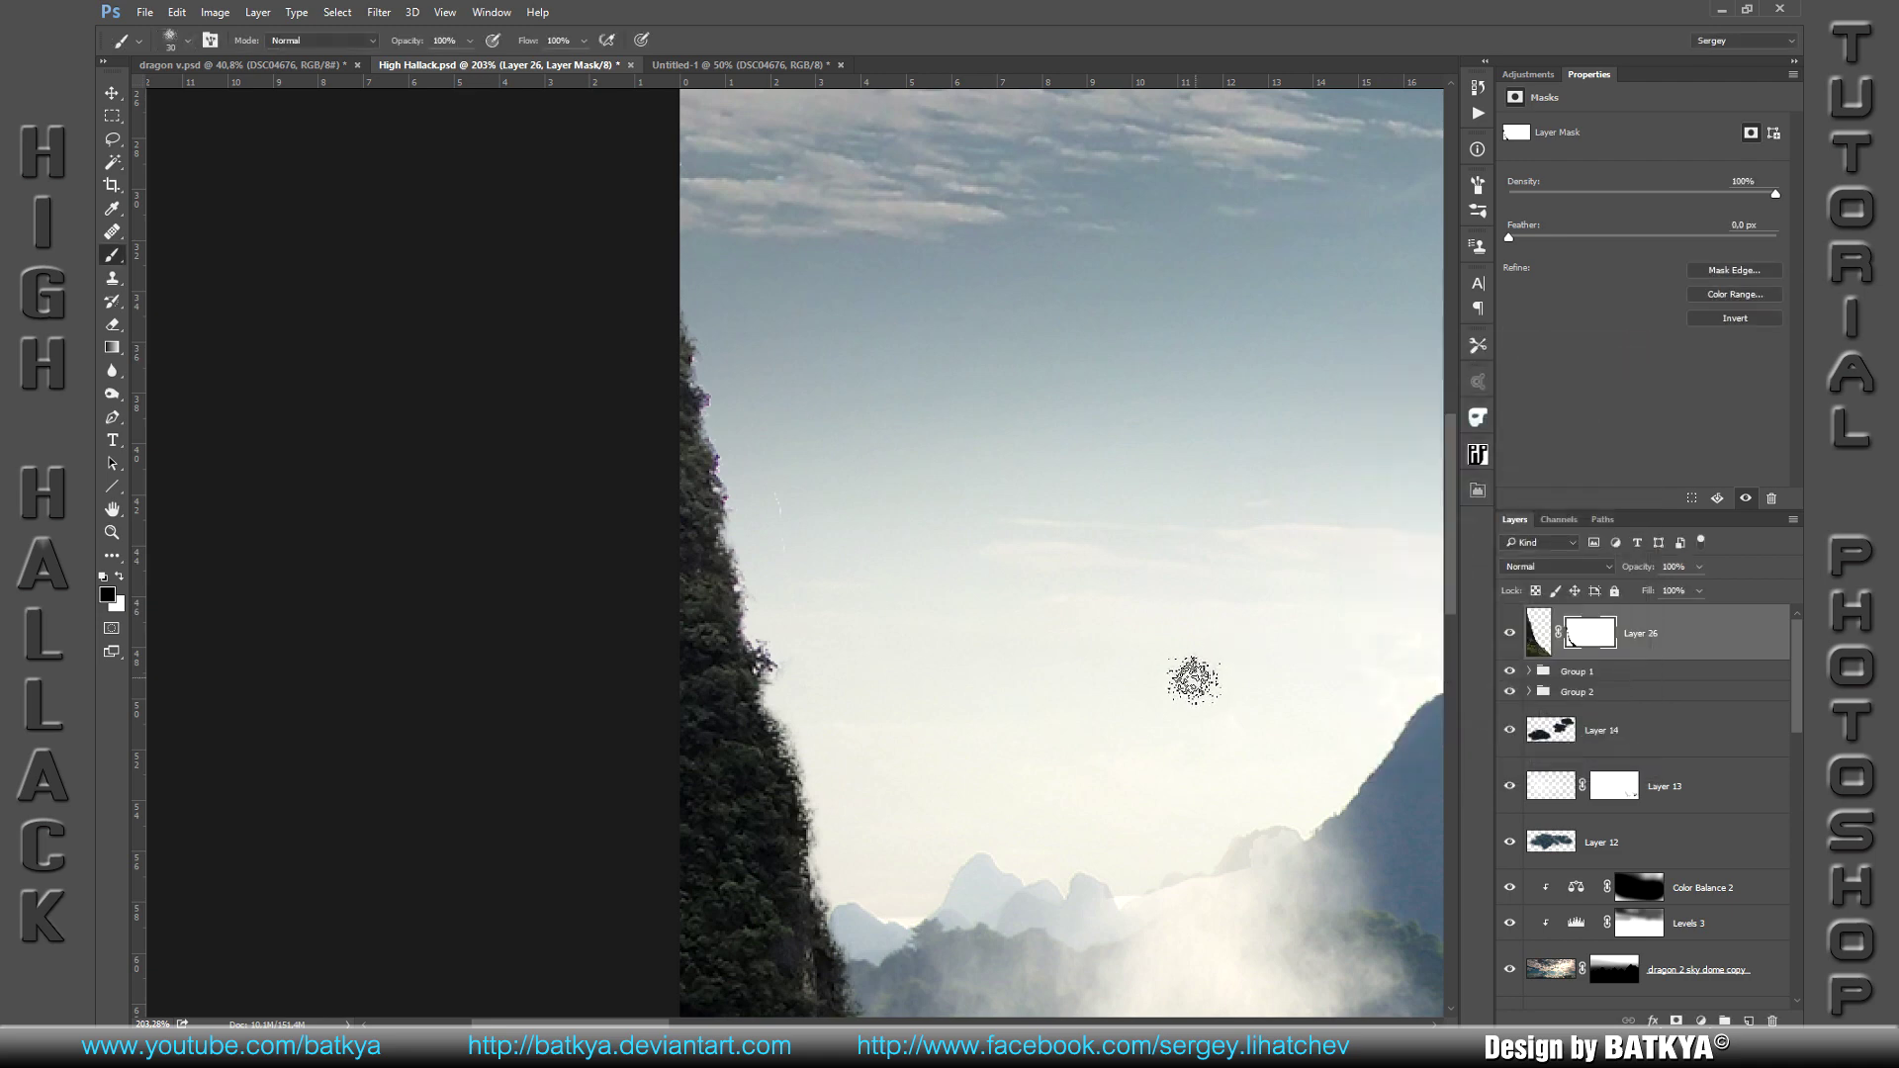
{"action": "key", "text": "v"}
{"action": "scroll", "coordinate": [1052, 742], "scroll_direction": "down", "scroll_amount": 2}
Step: Clip a Curves 1 adjustment to Layer 26, pull the curve down, and return to Untitled-1
{"action": "scroll", "coordinate": [1051, 742], "scroll_direction": "down", "scroll_amount": 2}
{"action": "scroll", "coordinate": [971, 535], "scroll_direction": "down", "scroll_amount": 2}
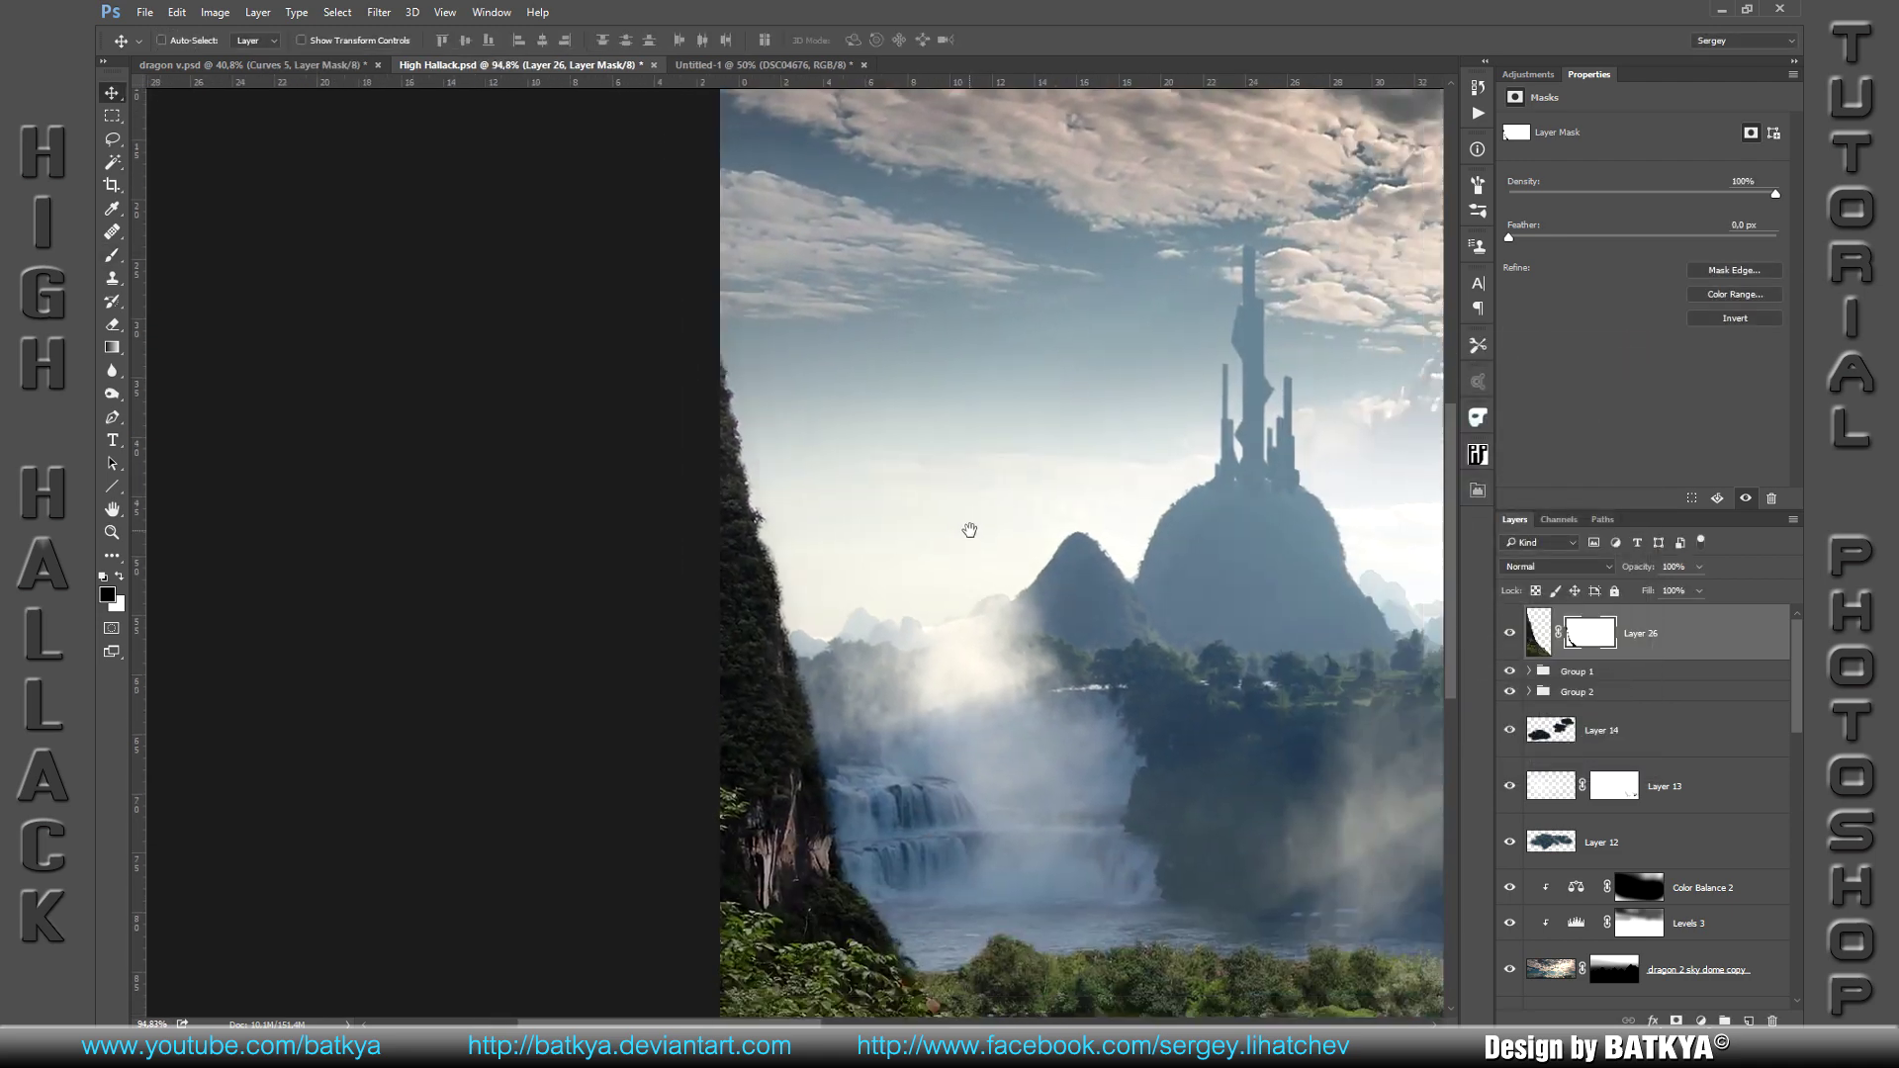
{"action": "scroll", "coordinate": [946, 529], "scroll_direction": "down", "scroll_amount": 2}
{"action": "scroll", "coordinate": [1123, 558], "scroll_direction": "down", "scroll_amount": 2}
{"action": "scroll", "coordinate": [1121, 634], "scroll_direction": "down", "scroll_amount": 1}
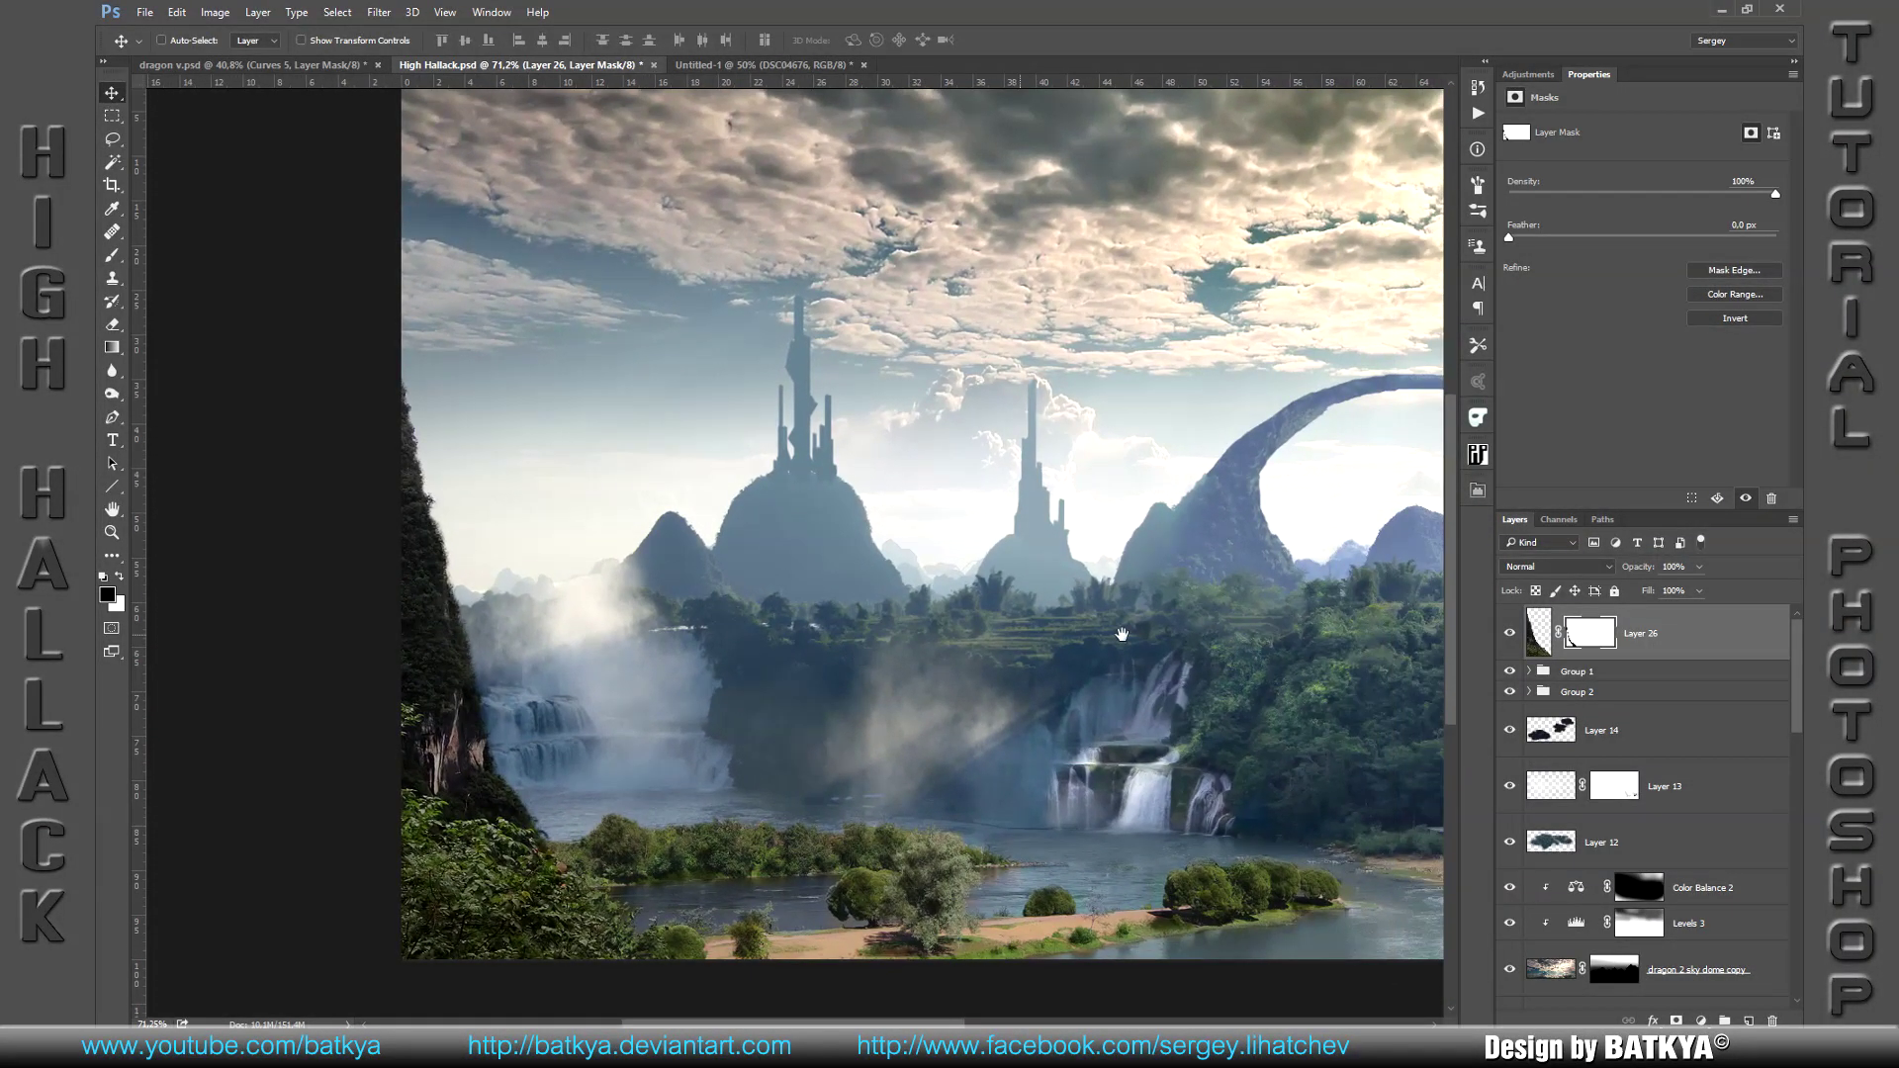
{"action": "left_click", "coordinate": [1701, 1021]}
{"action": "left_click", "coordinate": [1570, 730]}
{"action": "left_click", "coordinate": [1667, 498]}
{"action": "left_click_drag", "start_coordinate": [1589, 348], "coordinate": [1593, 369]}
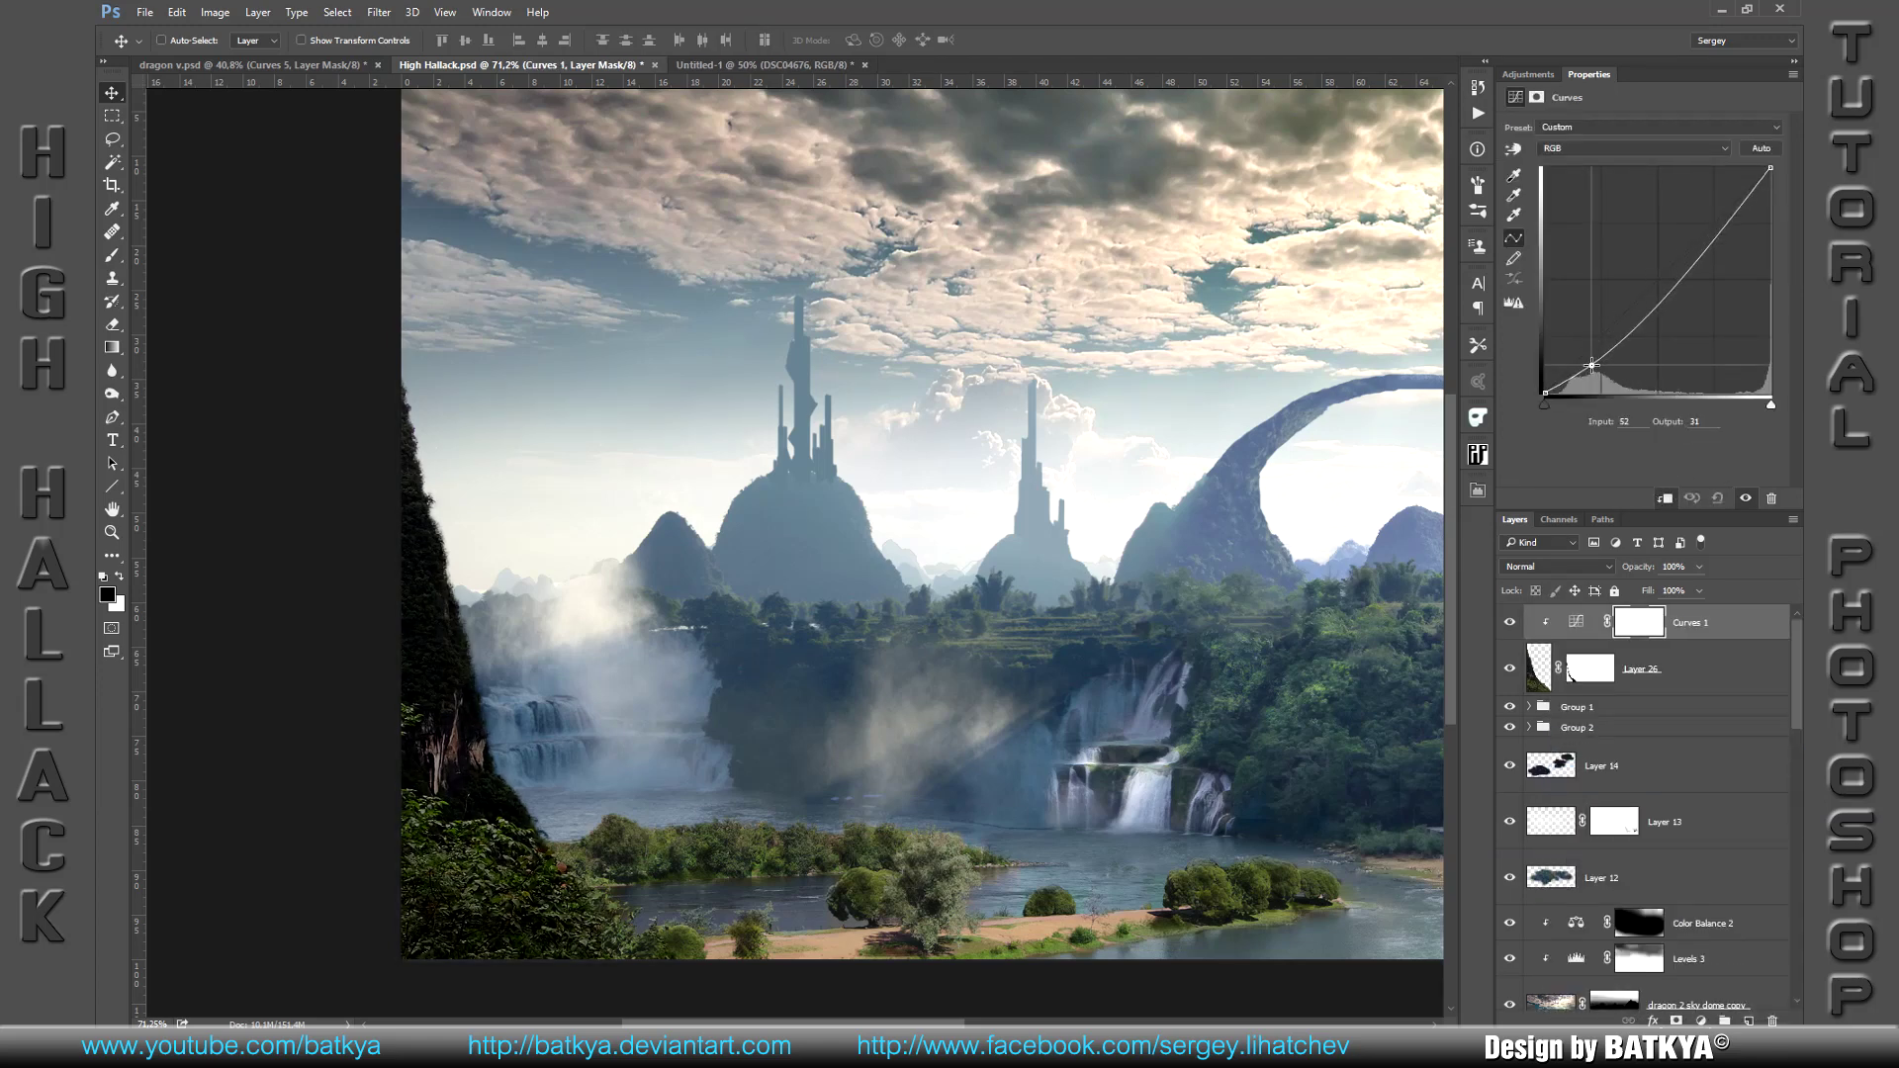
{"action": "left_click_drag", "start_coordinate": [1593, 369], "coordinate": [1595, 372]}
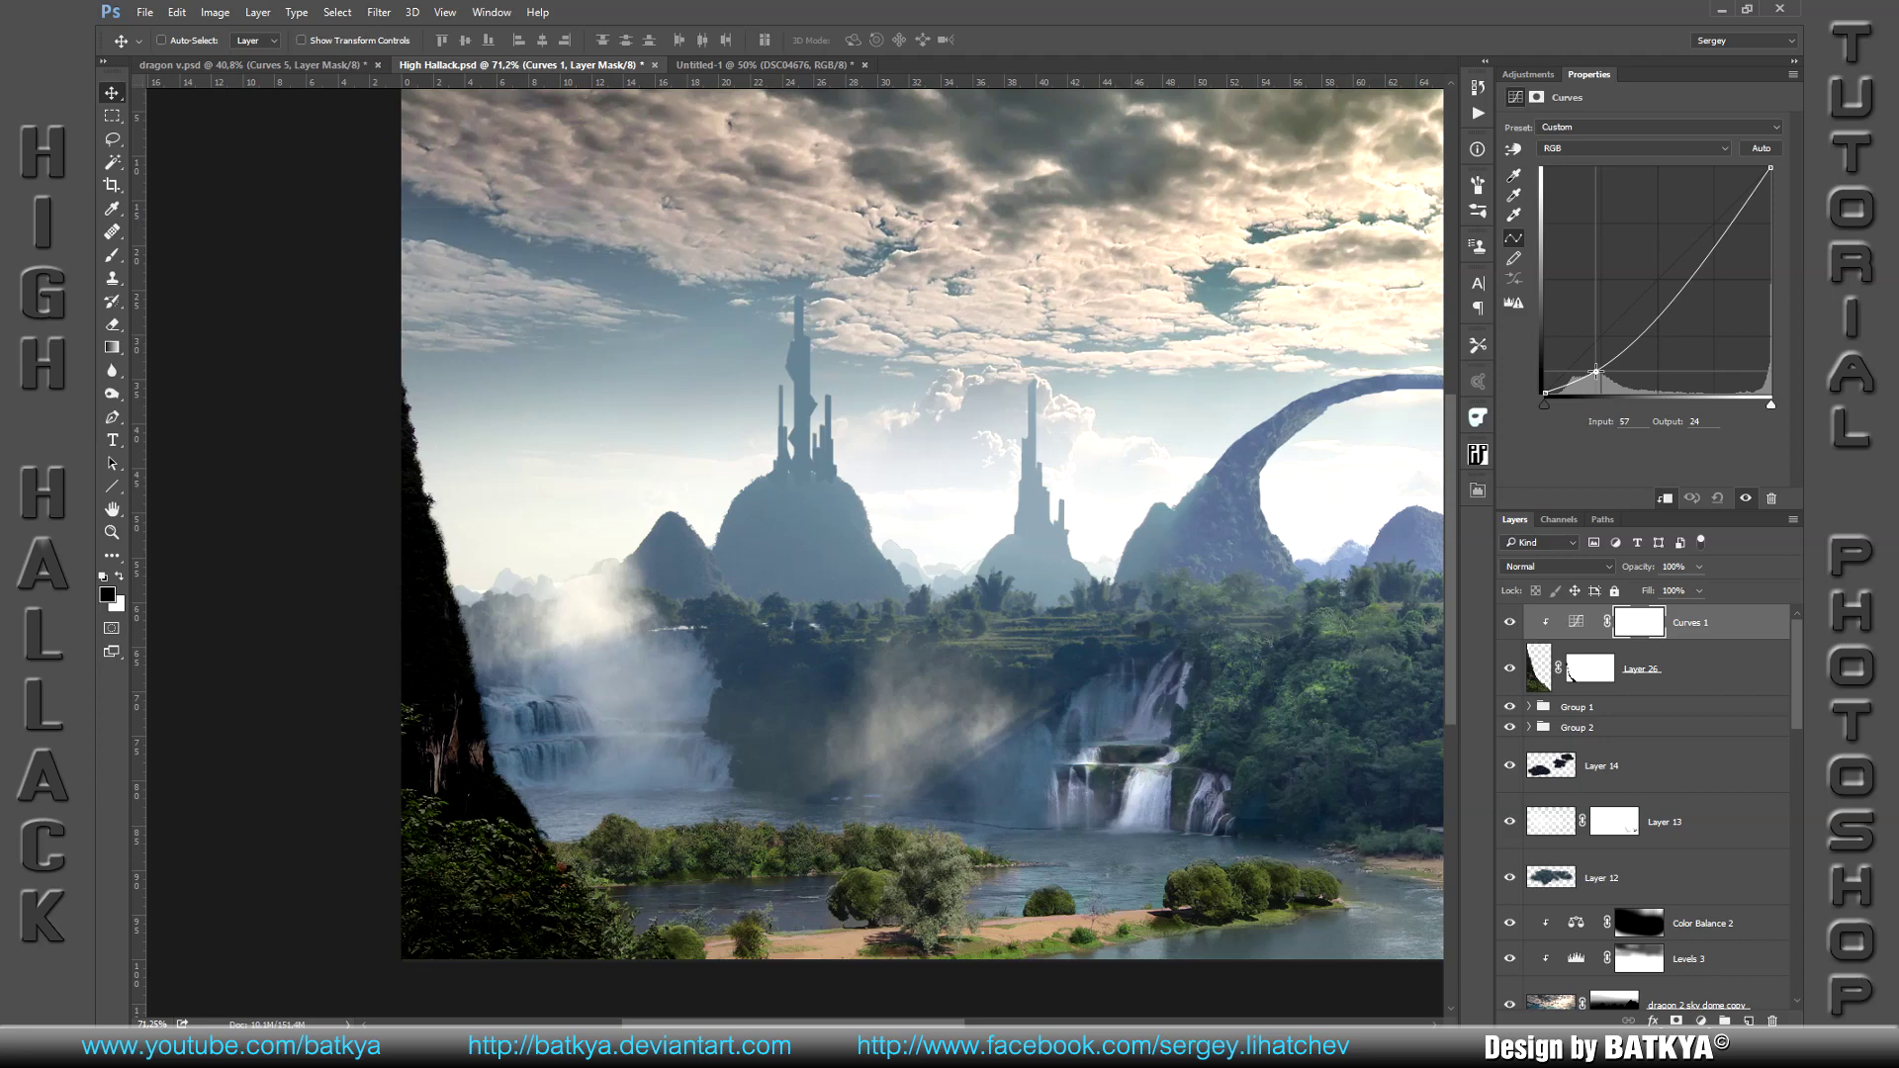
{"action": "left_click_drag", "start_coordinate": [1668, 286], "coordinate": [1667, 297]}
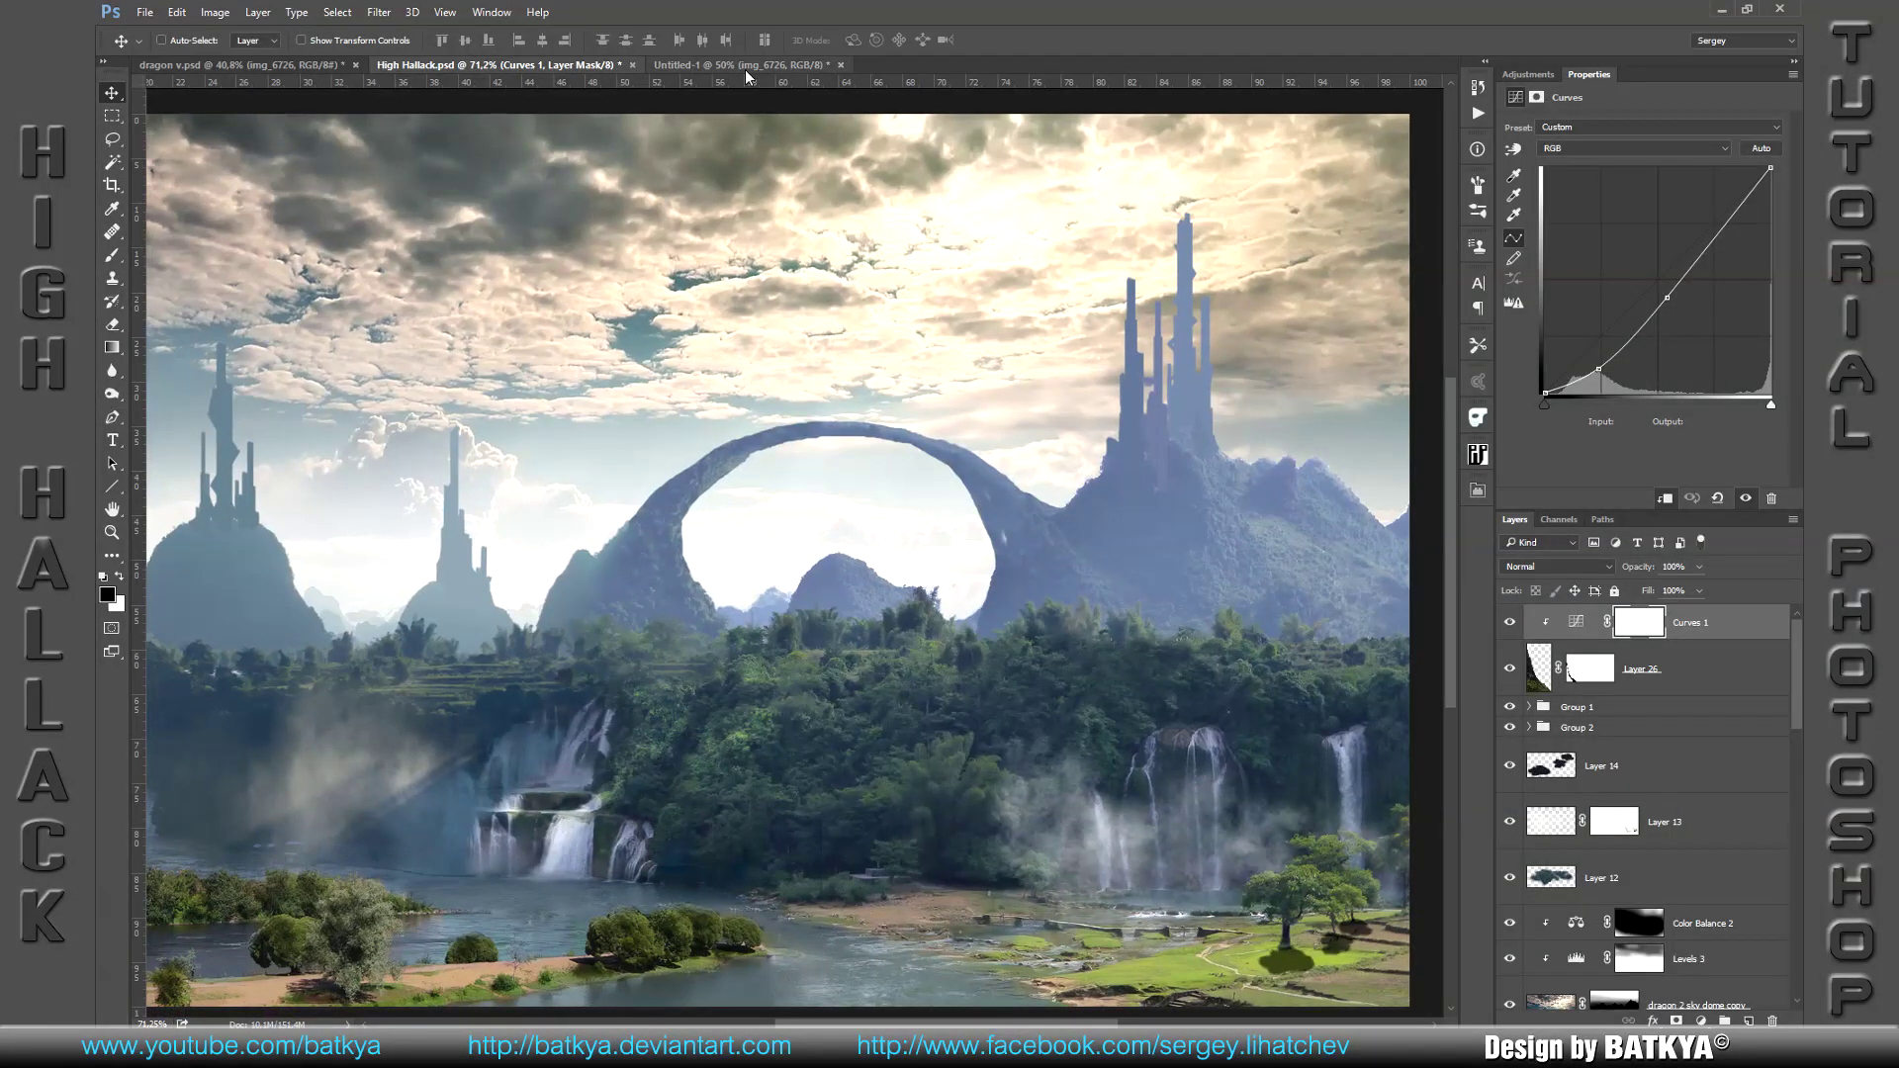
{"action": "left_click", "coordinate": [750, 66]}
Step: Lasso the photo's right side and drag it into High Hallack as Layer 27, shown alone
{"action": "key", "text": "l"}
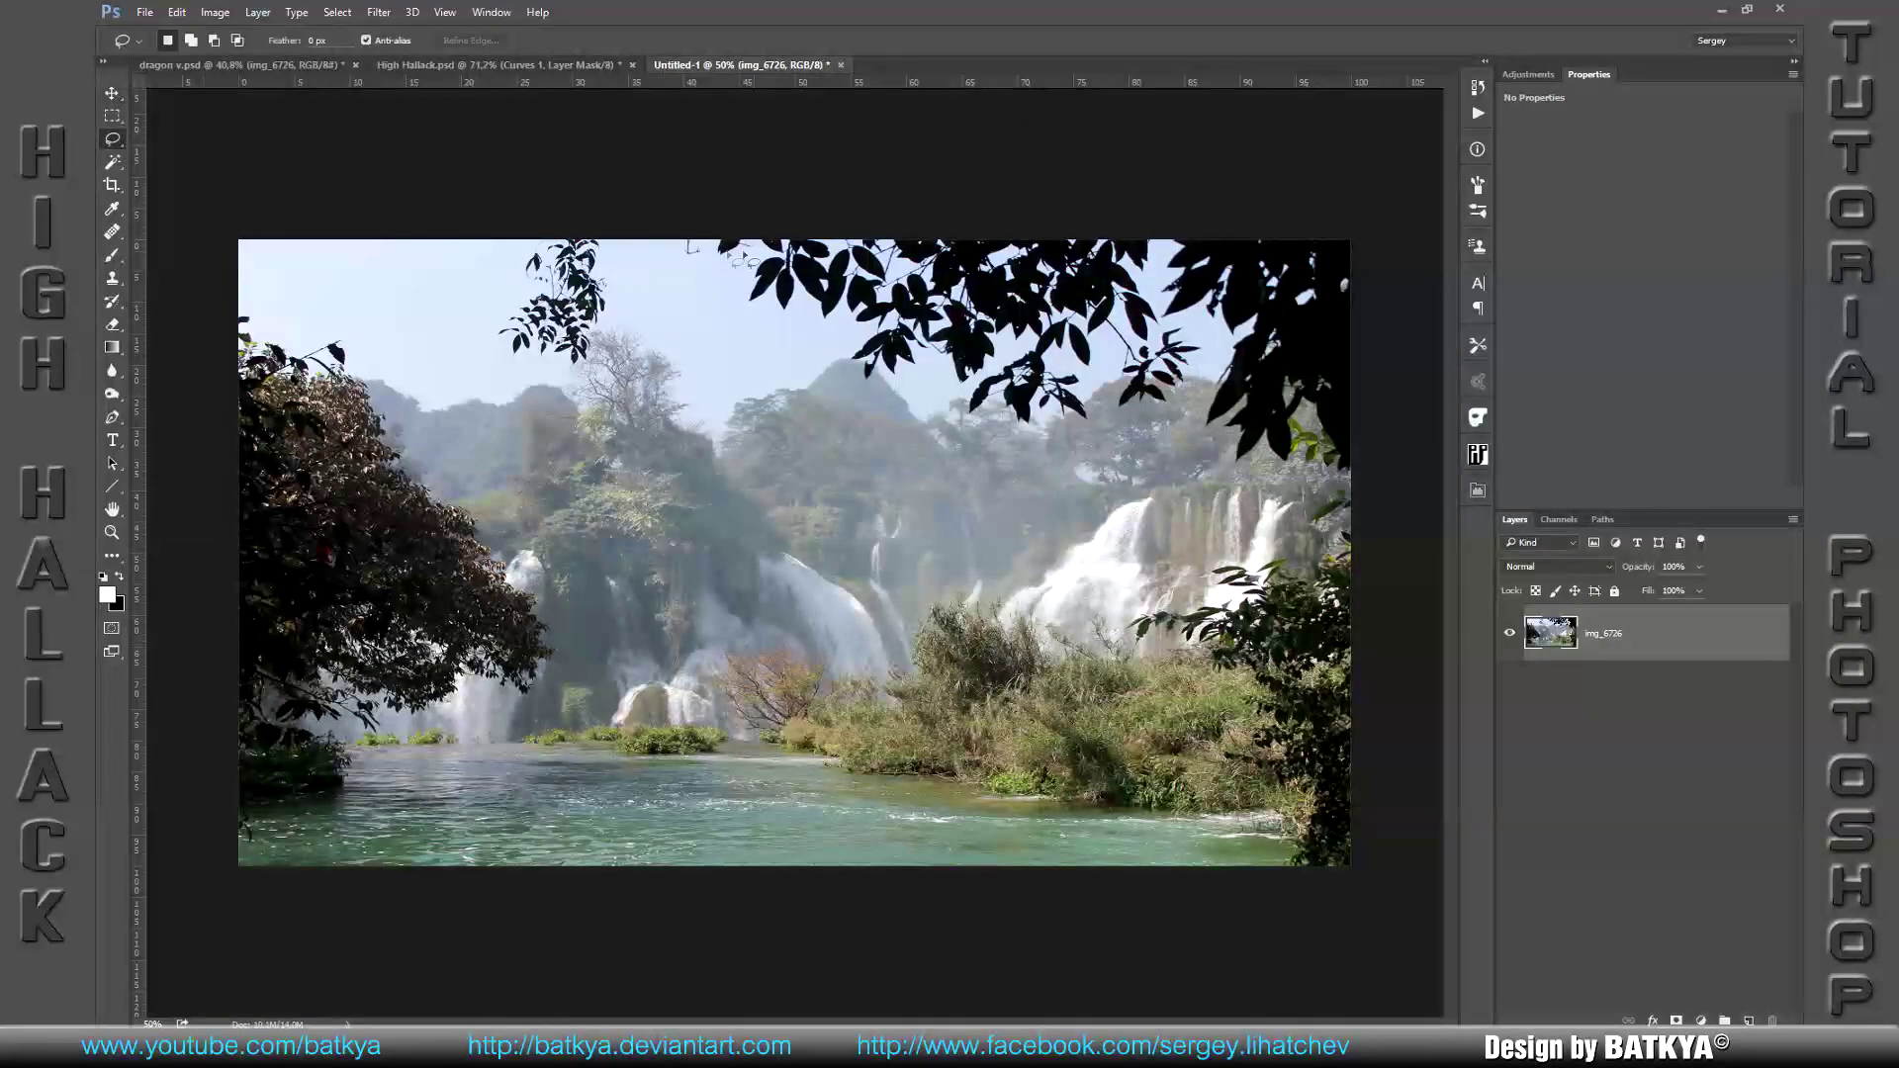
{"action": "left_click_drag", "start_coordinate": [680, 240], "coordinate": [813, 380]}
{"action": "left_click_drag", "start_coordinate": [1097, 488], "coordinate": [692, 232]}
{"action": "key", "text": "v"}
{"action": "left_click_drag", "start_coordinate": [1139, 448], "coordinate": [871, 479]}
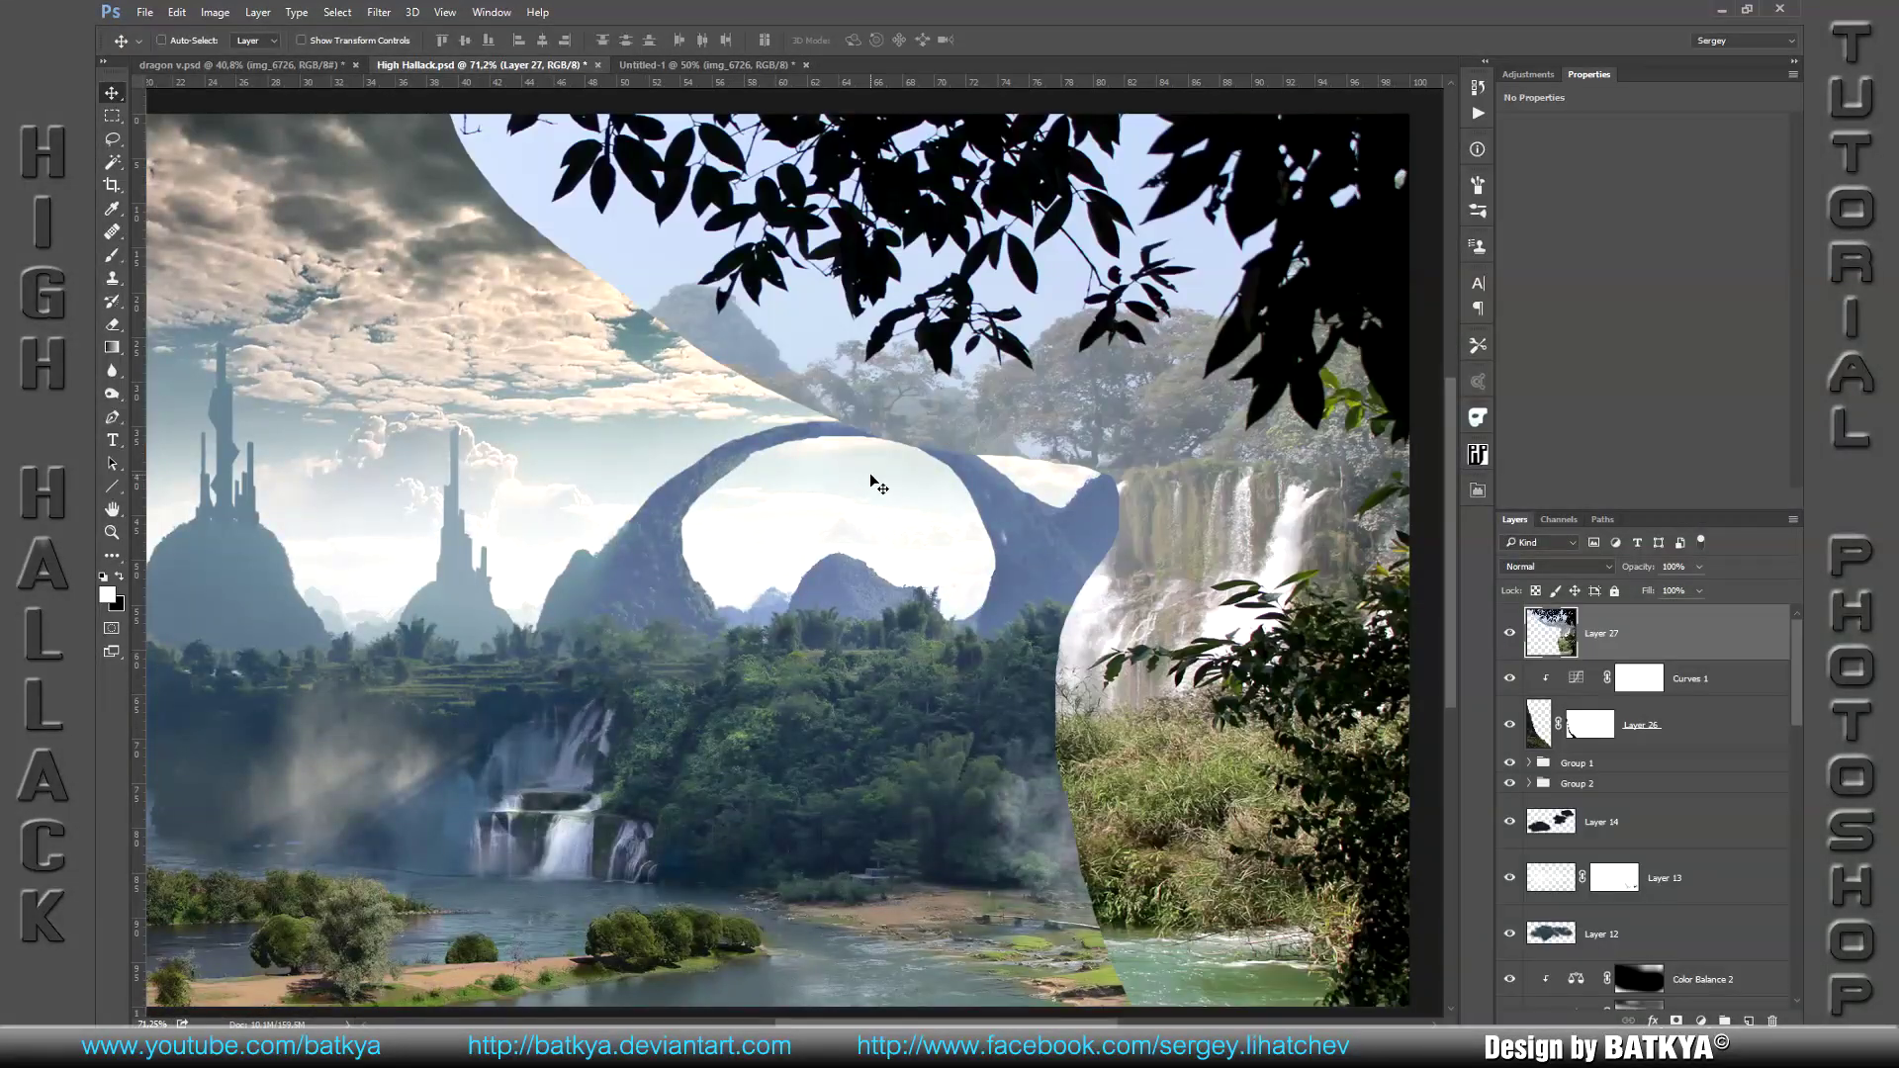
{"action": "left_click", "coordinate": [1510, 634], "text": "alt"}
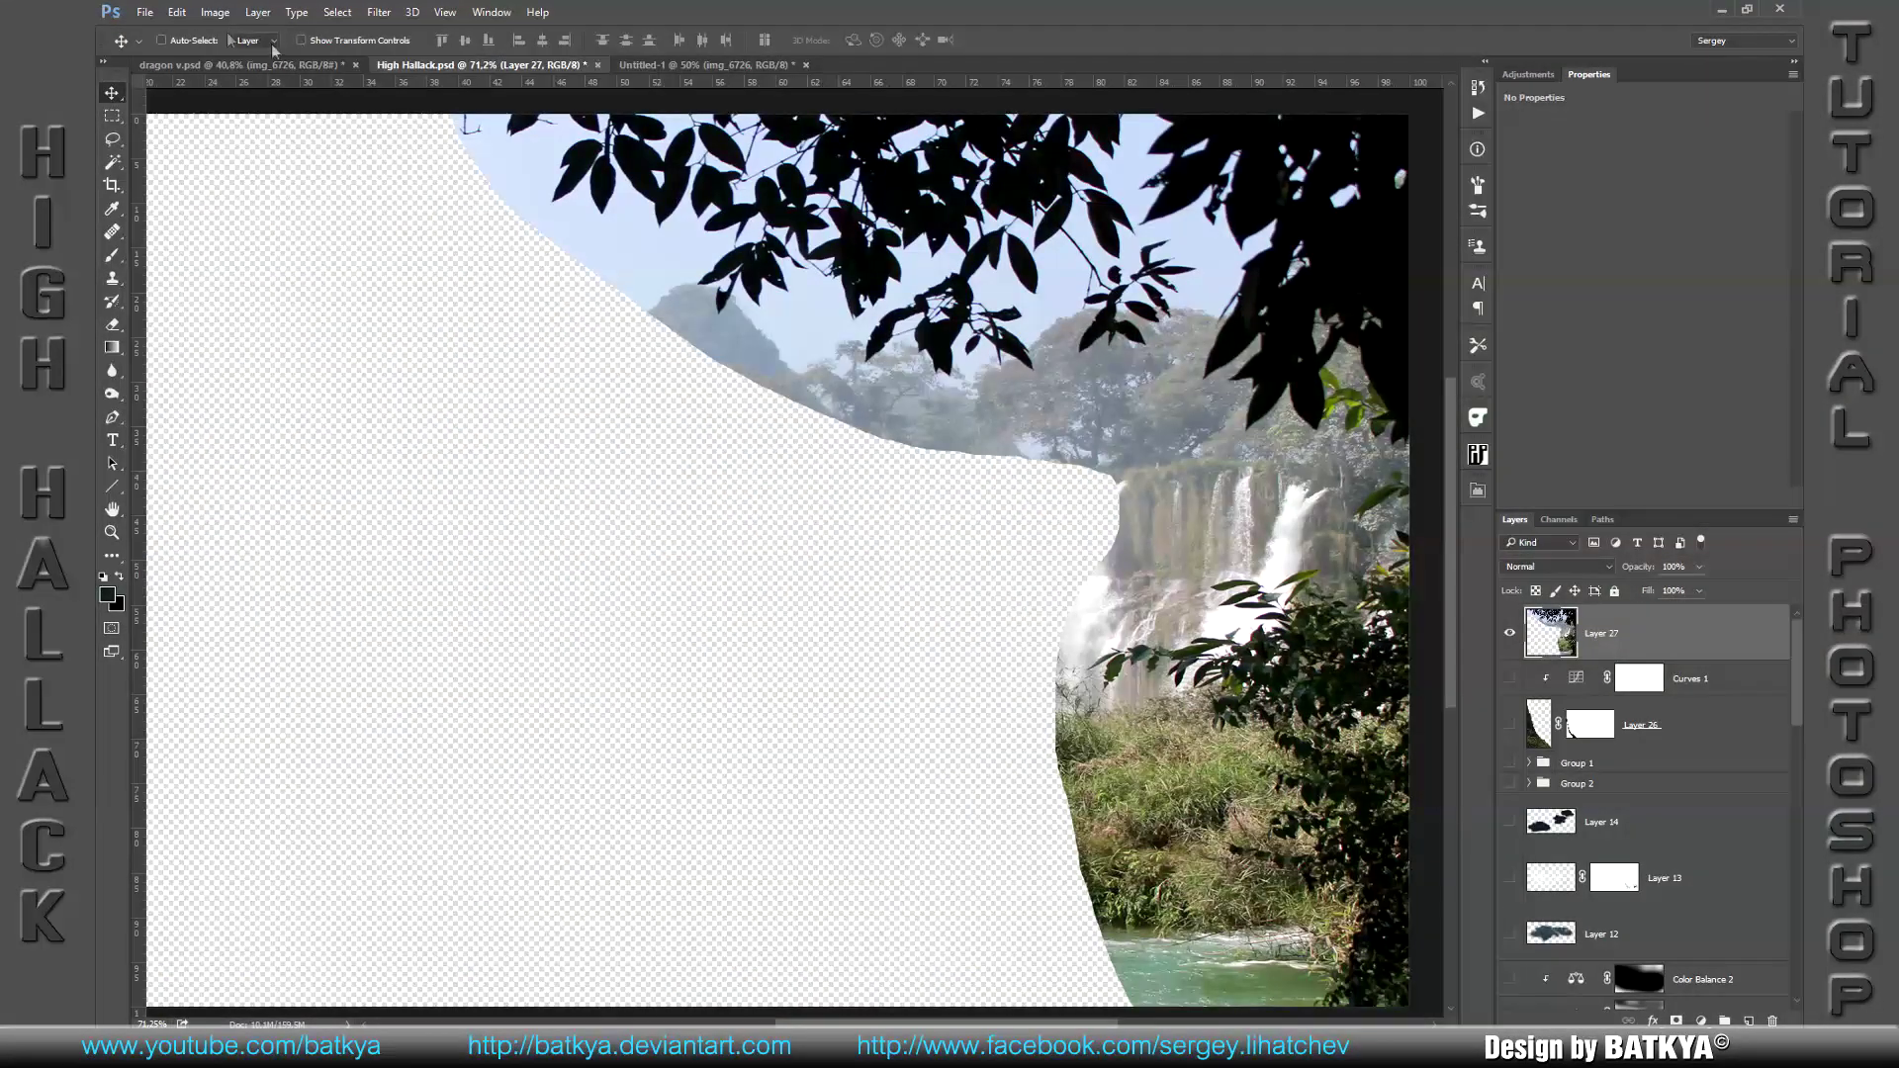
Step: Select the dark foliage with Color Range, sampling the leaves and lower-right foliage
{"action": "left_click", "coordinate": [337, 11]}
{"action": "left_click", "coordinate": [367, 183]}
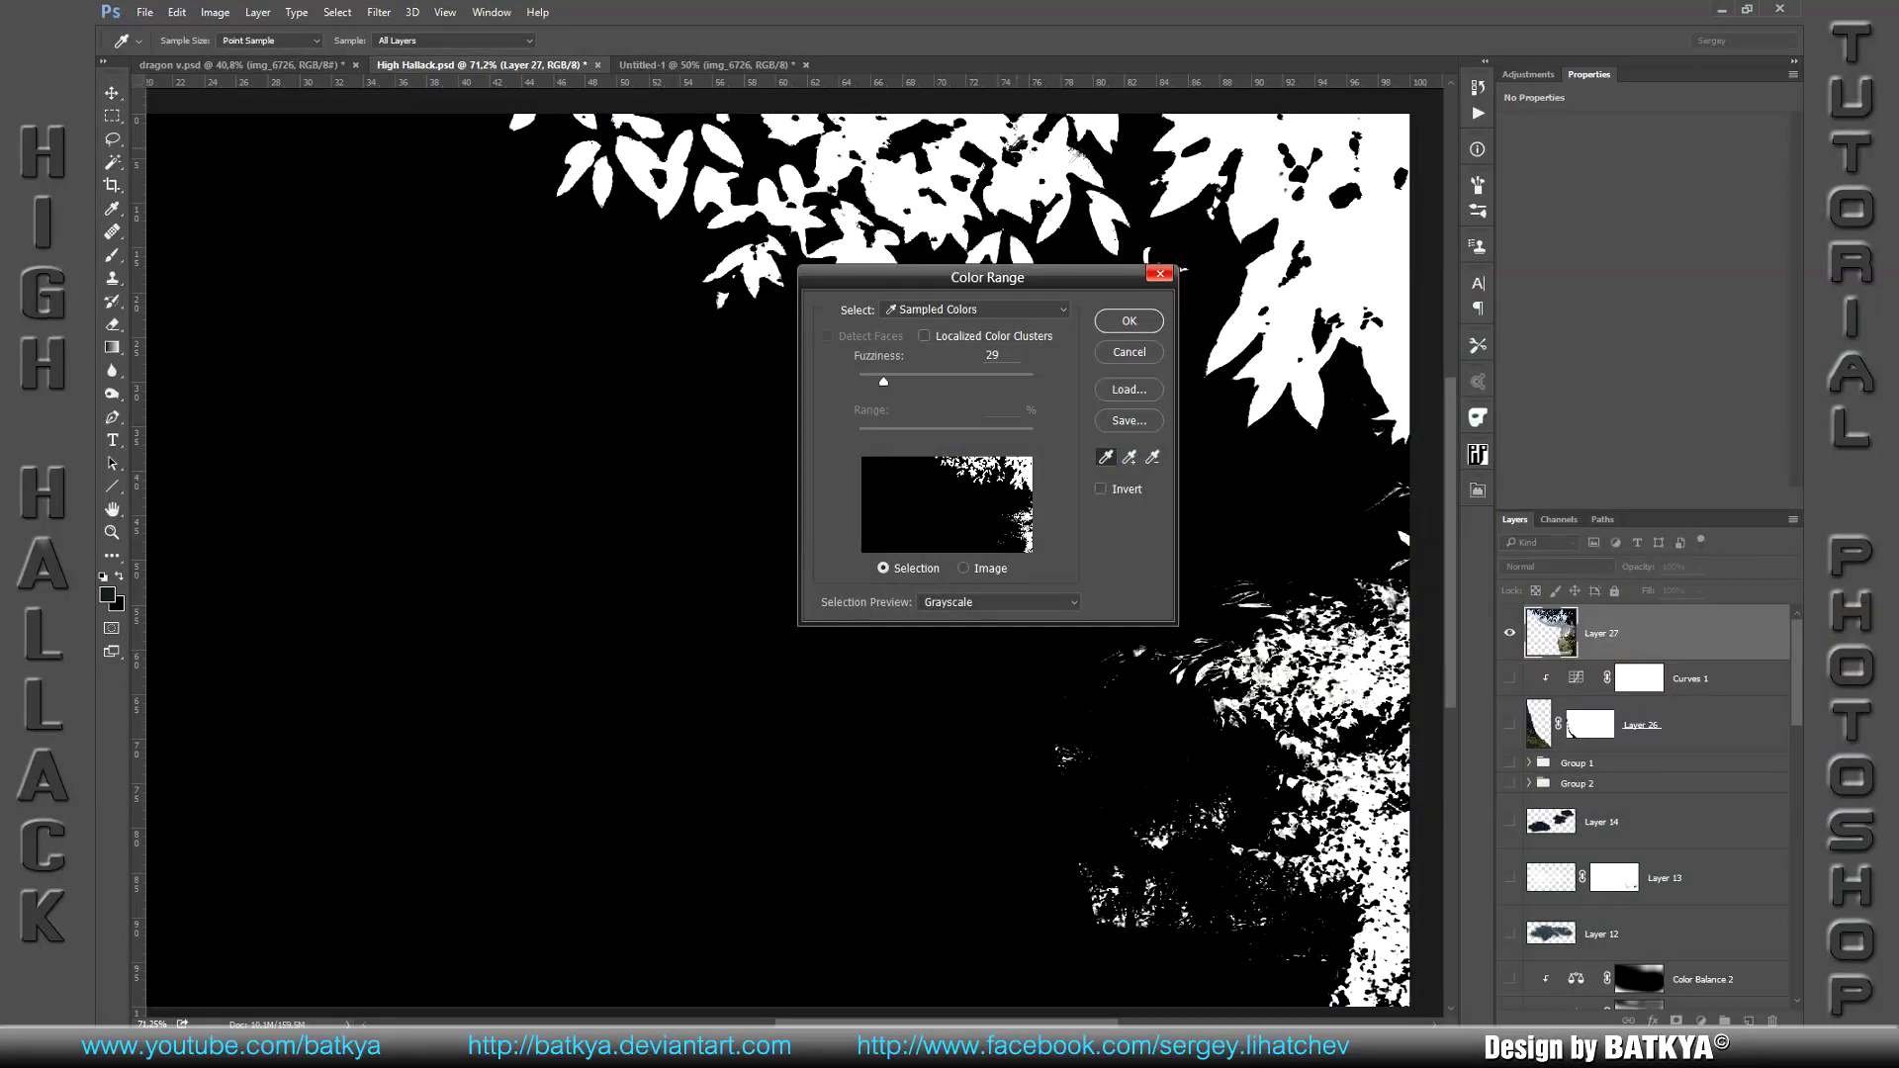
{"action": "left_click_drag", "start_coordinate": [979, 277], "coordinate": [549, 292]}
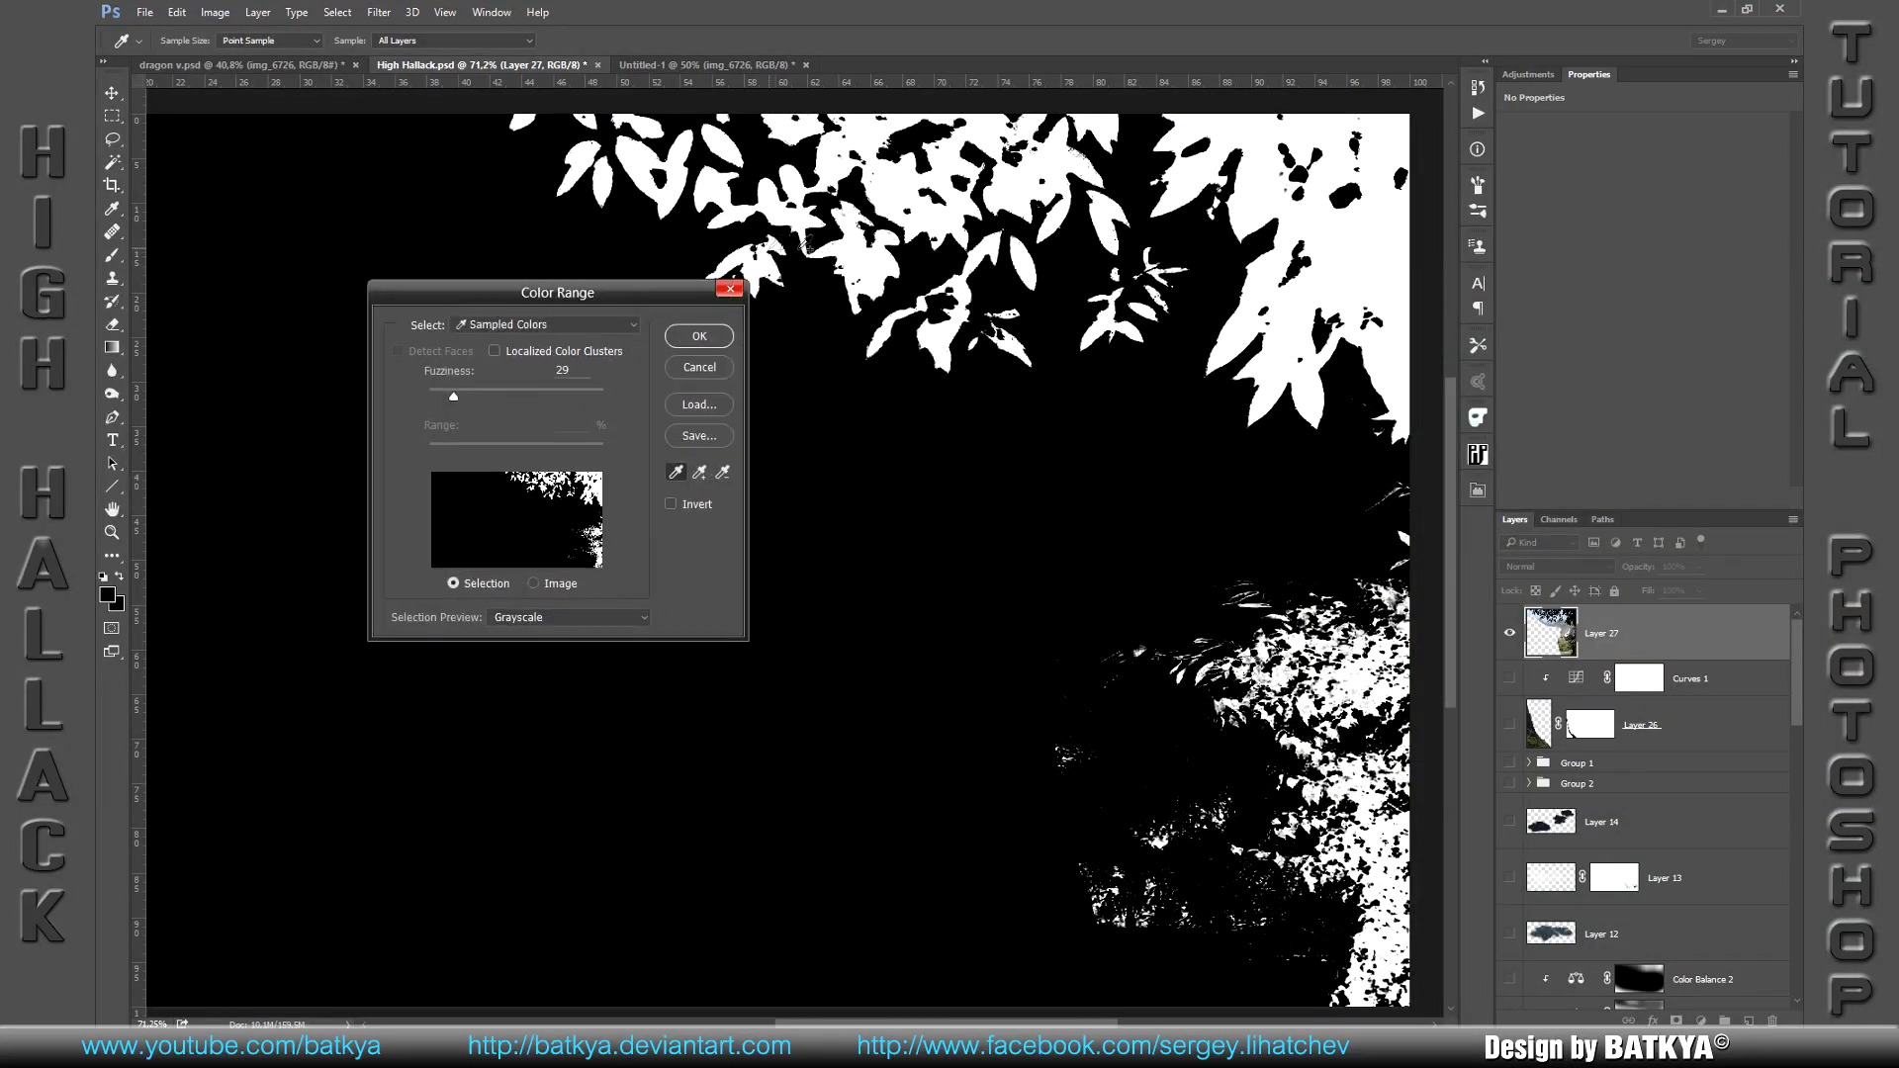
{"action": "left_click", "coordinate": [850, 237], "text": "shift"}
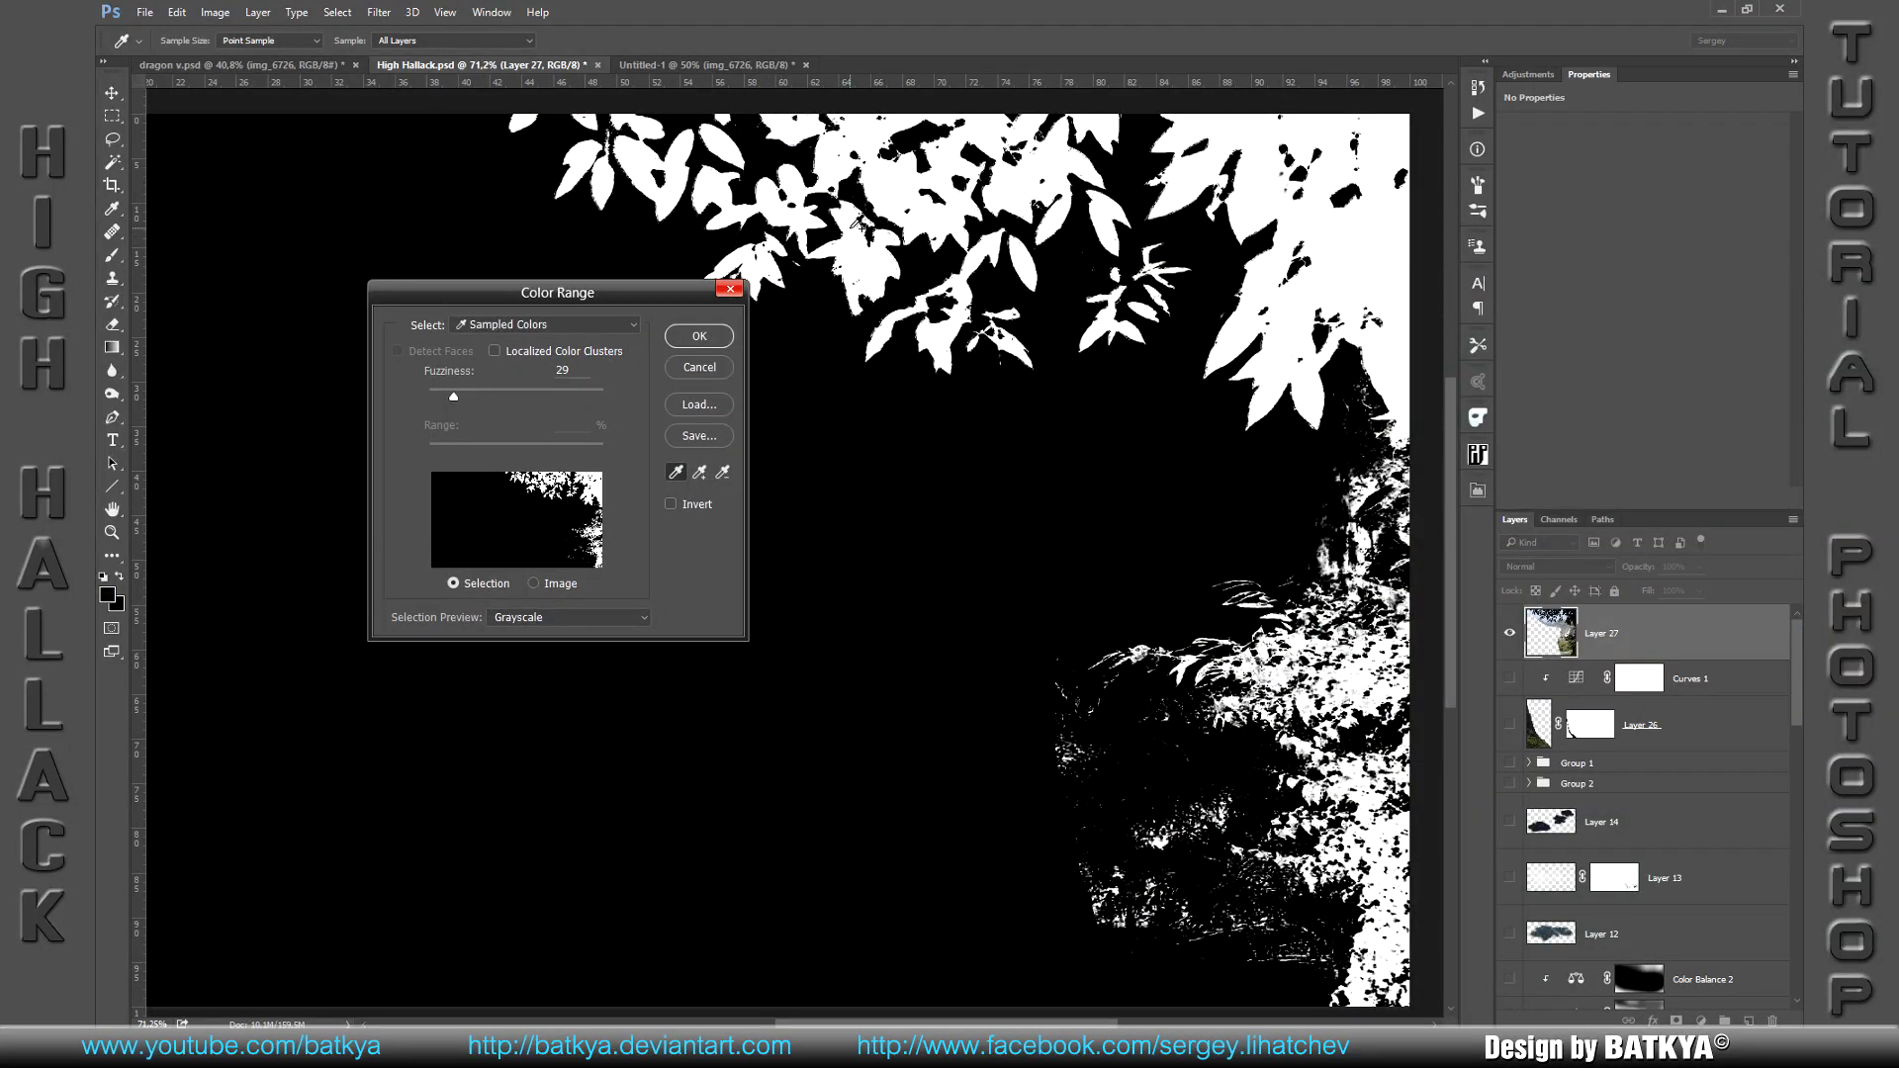
{"action": "left_click", "coordinate": [1370, 683], "text": "shift"}
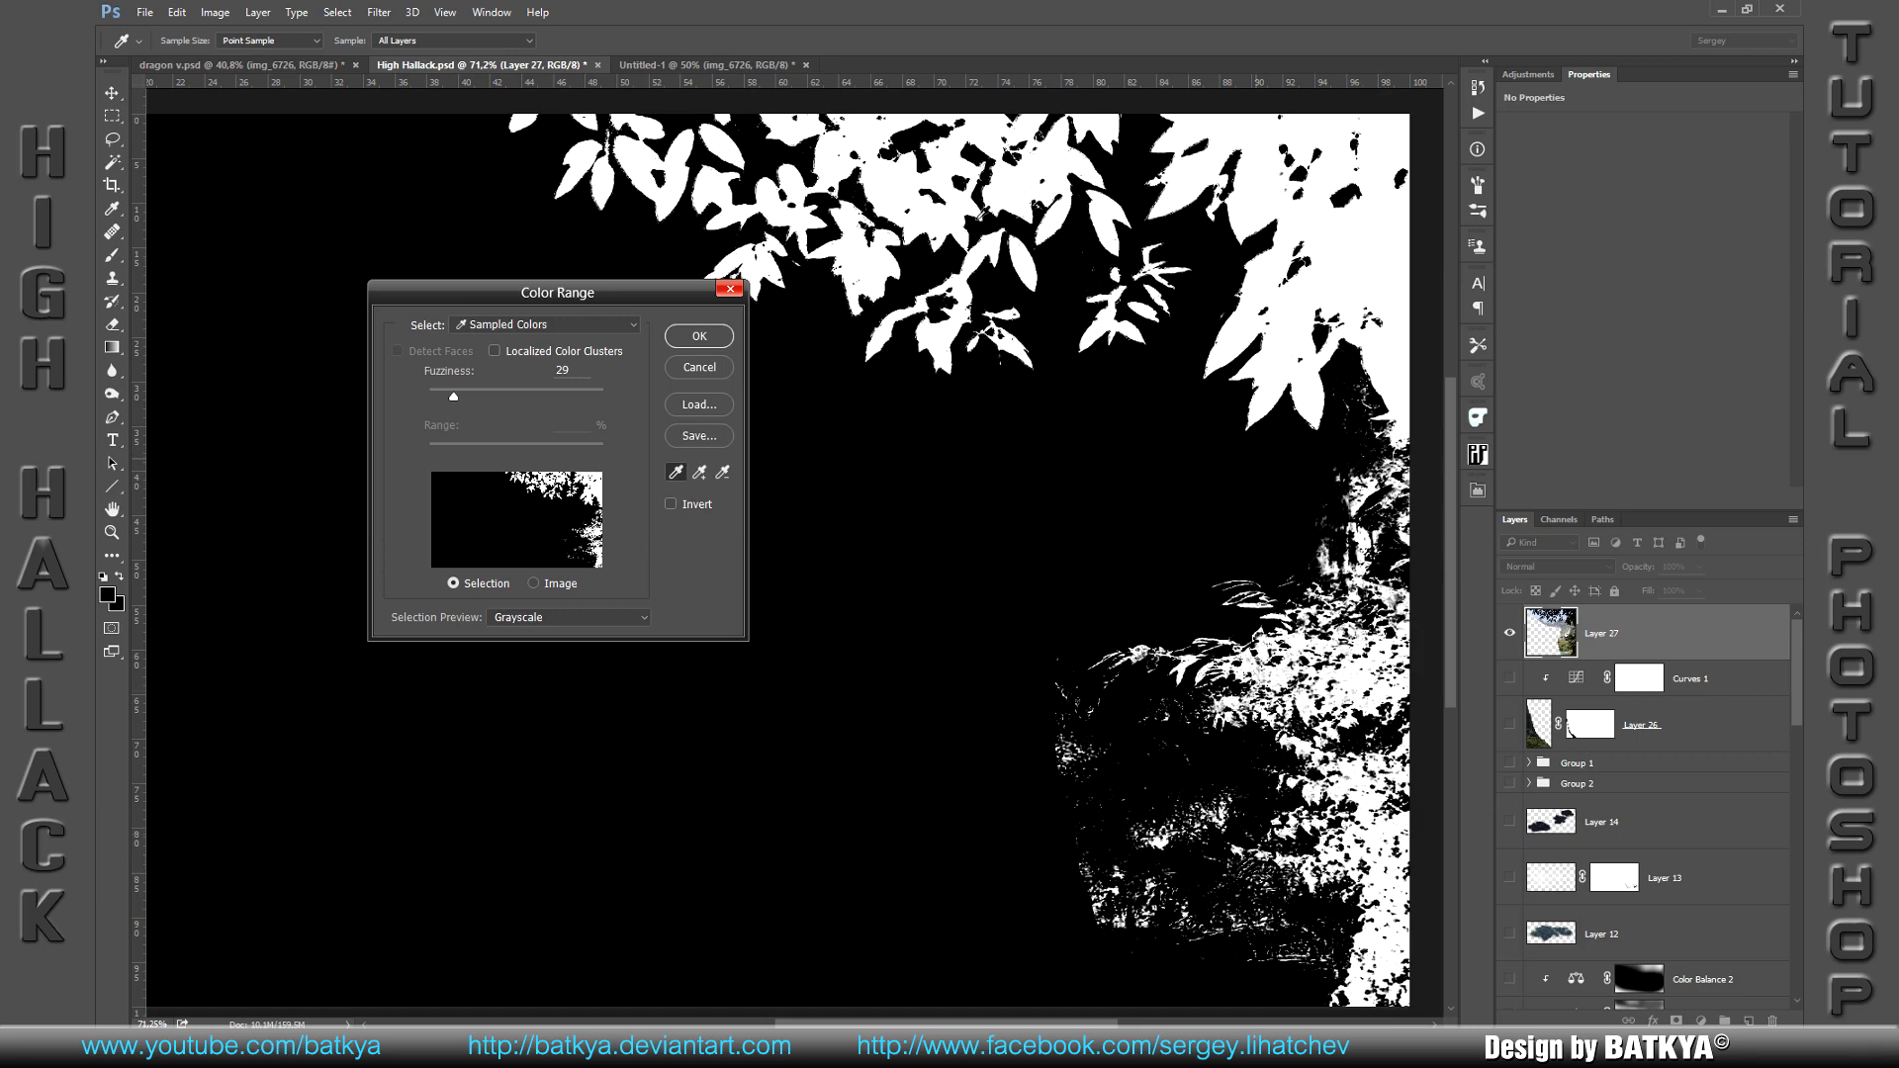
{"action": "left_click", "coordinate": [699, 336]}
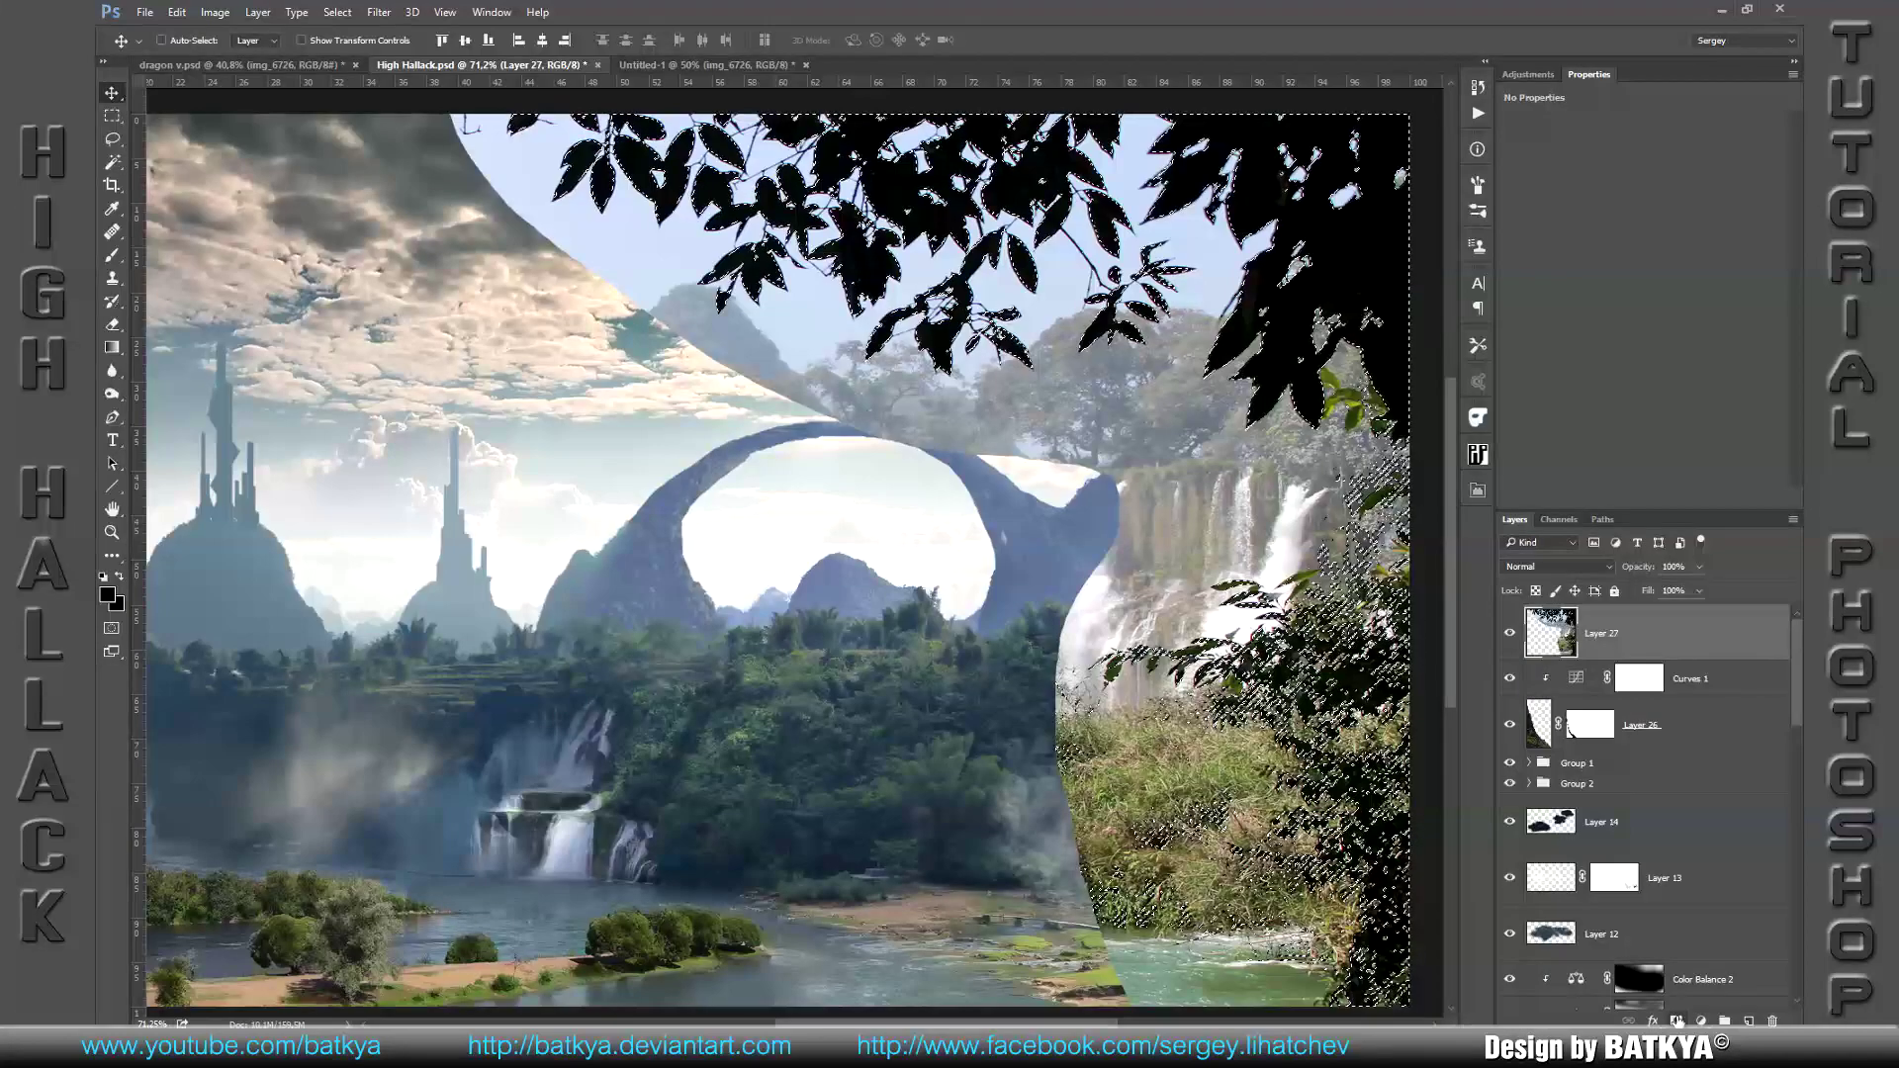
Step: Show Layer 27's mask alone and paint out the lower white blob in black
{"action": "key", "text": "b"}
{"action": "key", "text": "x"}
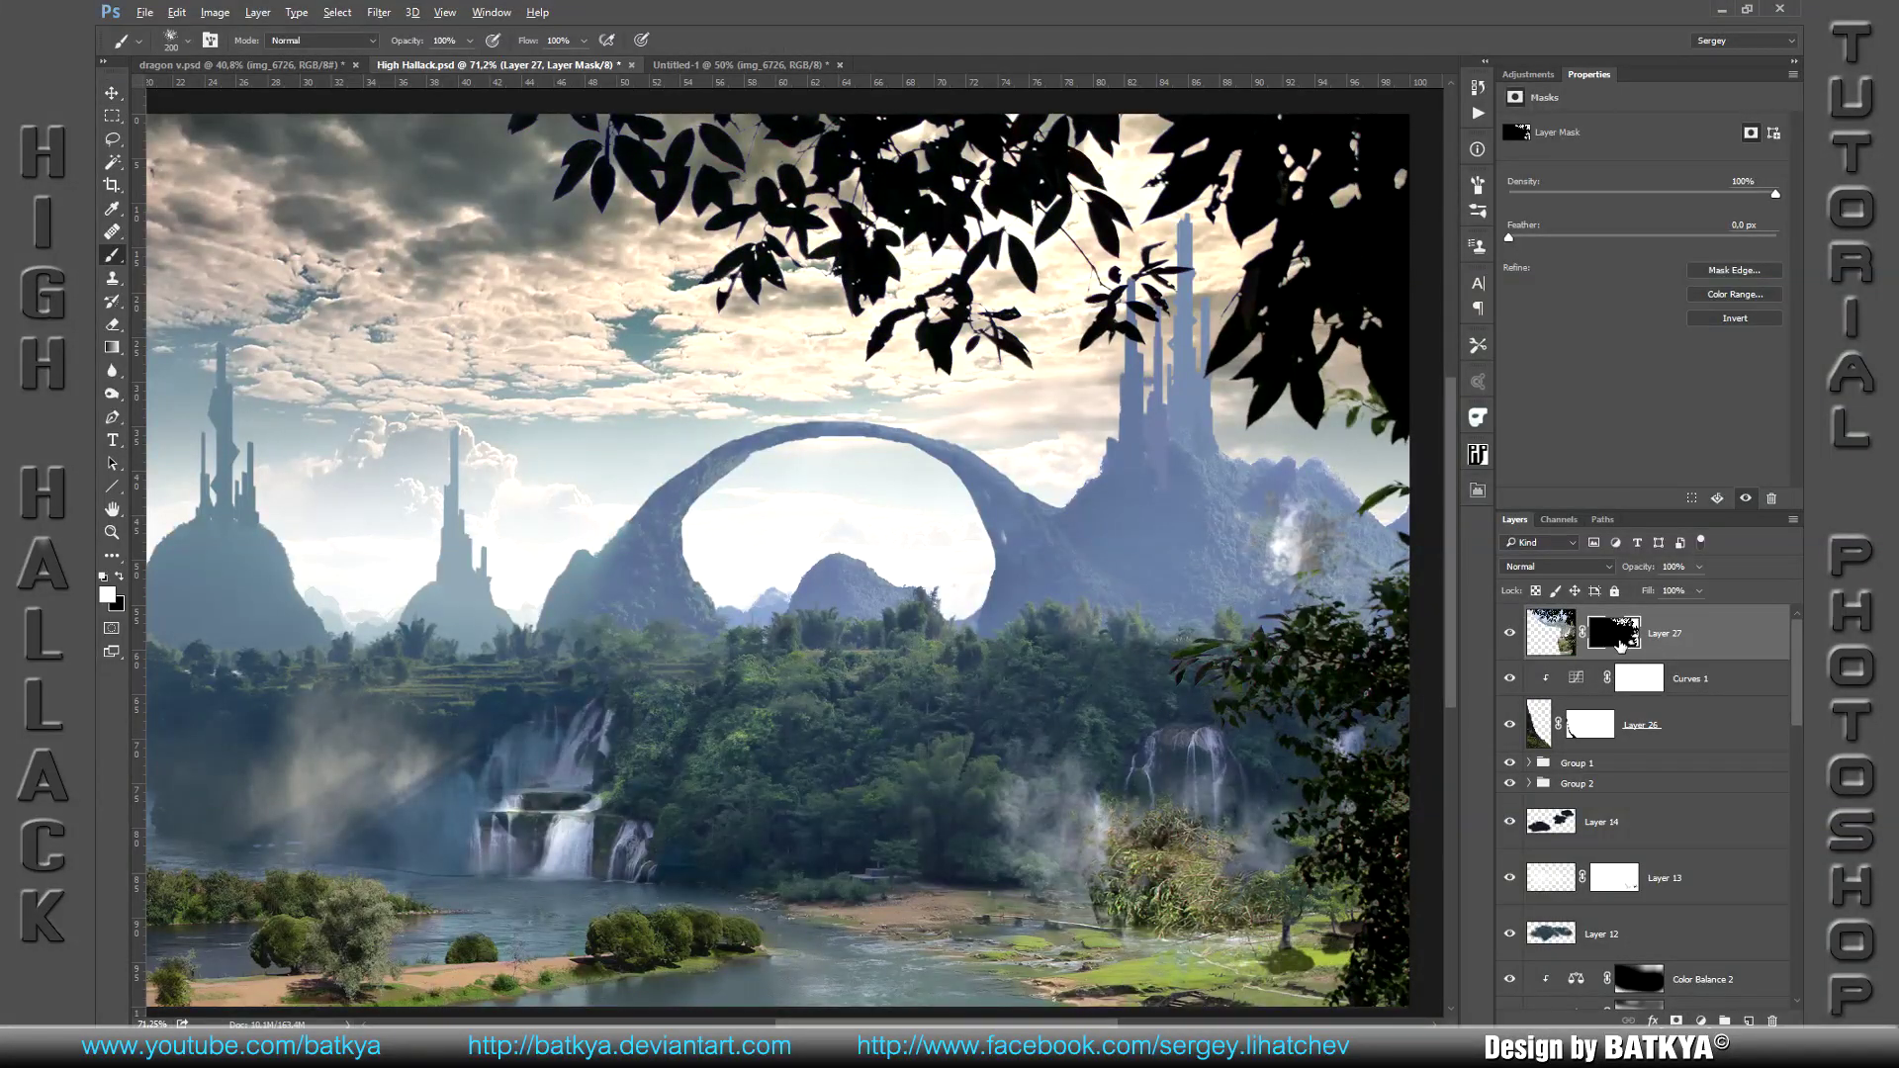
{"action": "left_click", "coordinate": [1619, 644], "text": "alt"}
{"action": "key", "text": "x"}
{"action": "mouse_move", "coordinate": [1177, 841]}
{"action": "left_mouse_down"}
{"action": "mouse_move", "coordinate": [1093, 851]}
{"action": "mouse_move", "coordinate": [1222, 816]}
{"action": "left_mouse_up"}
Step: Resize the brush and paint out the rest of the lower blob and the blurry blob
{"action": "right_click", "coordinate": [1012, 776]}
{"action": "scroll", "coordinate": [1266, 880], "scroll_direction": "down", "scroll_amount": 1}
{"action": "left_click", "coordinate": [1156, 692]}
{"action": "key", "text": "Return"}
{"action": "key", "text": "bracketright"}
{"action": "key", "text": "bracketright"}
{"action": "key", "text": "bracketright"}
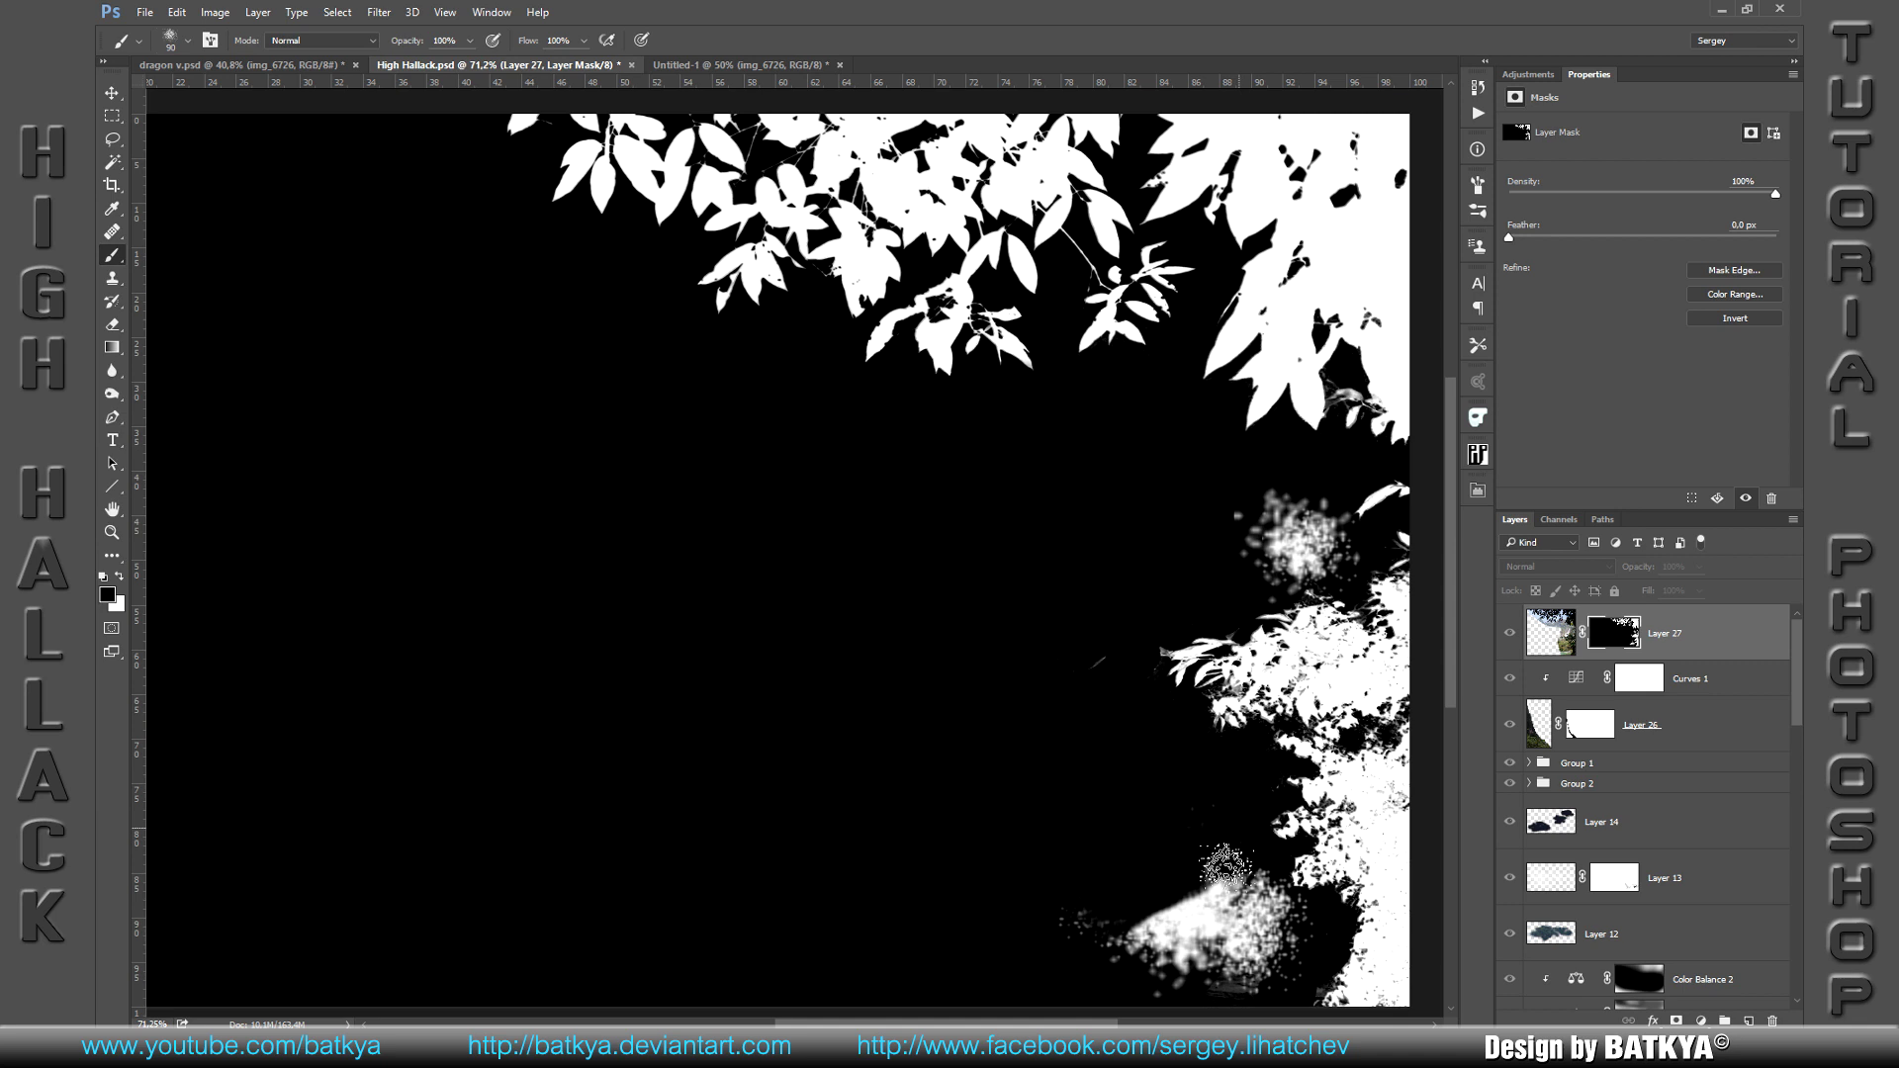
{"action": "mouse_move", "coordinate": [1071, 908]}
{"action": "left_mouse_down"}
{"action": "mouse_move", "coordinate": [1133, 959]}
{"action": "mouse_move", "coordinate": [1204, 918]}
{"action": "mouse_move", "coordinate": [1360, 950]}
{"action": "left_mouse_up"}
{"action": "mouse_move", "coordinate": [1314, 493]}
{"action": "left_mouse_down"}
{"action": "mouse_move", "coordinate": [1276, 554]}
{"action": "mouse_move", "coordinate": [1305, 579]}
{"action": "mouse_move", "coordinate": [1326, 507]}
{"action": "mouse_move", "coordinate": [1293, 538]}
{"action": "mouse_move", "coordinate": [1314, 509]}
{"action": "mouse_move", "coordinate": [1243, 518]}
{"action": "left_mouse_up"}
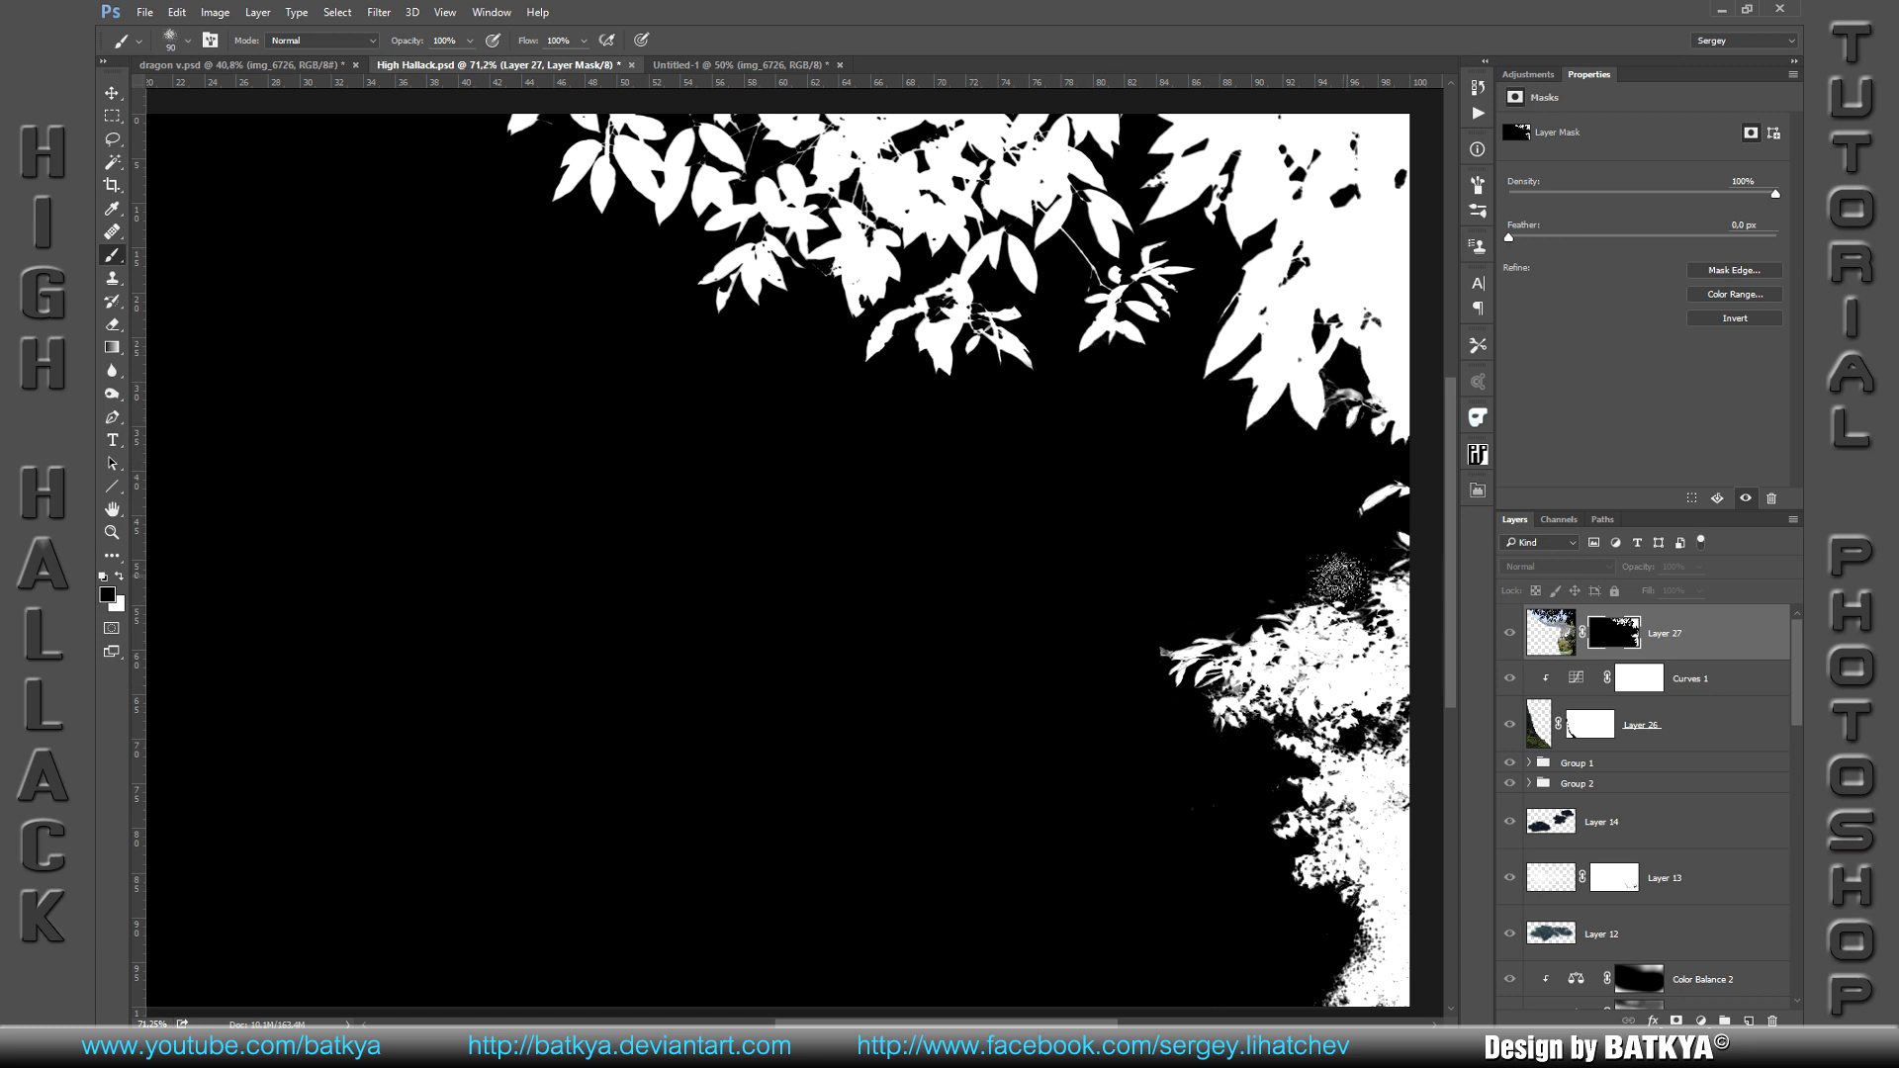
Step: Return to the full composite fitted on screen and start a new layer
{"action": "key", "text": "x"}
{"action": "key", "text": "bracketleft"}
{"action": "key", "text": "bracketleft"}
{"action": "key", "text": "bracketleft"}
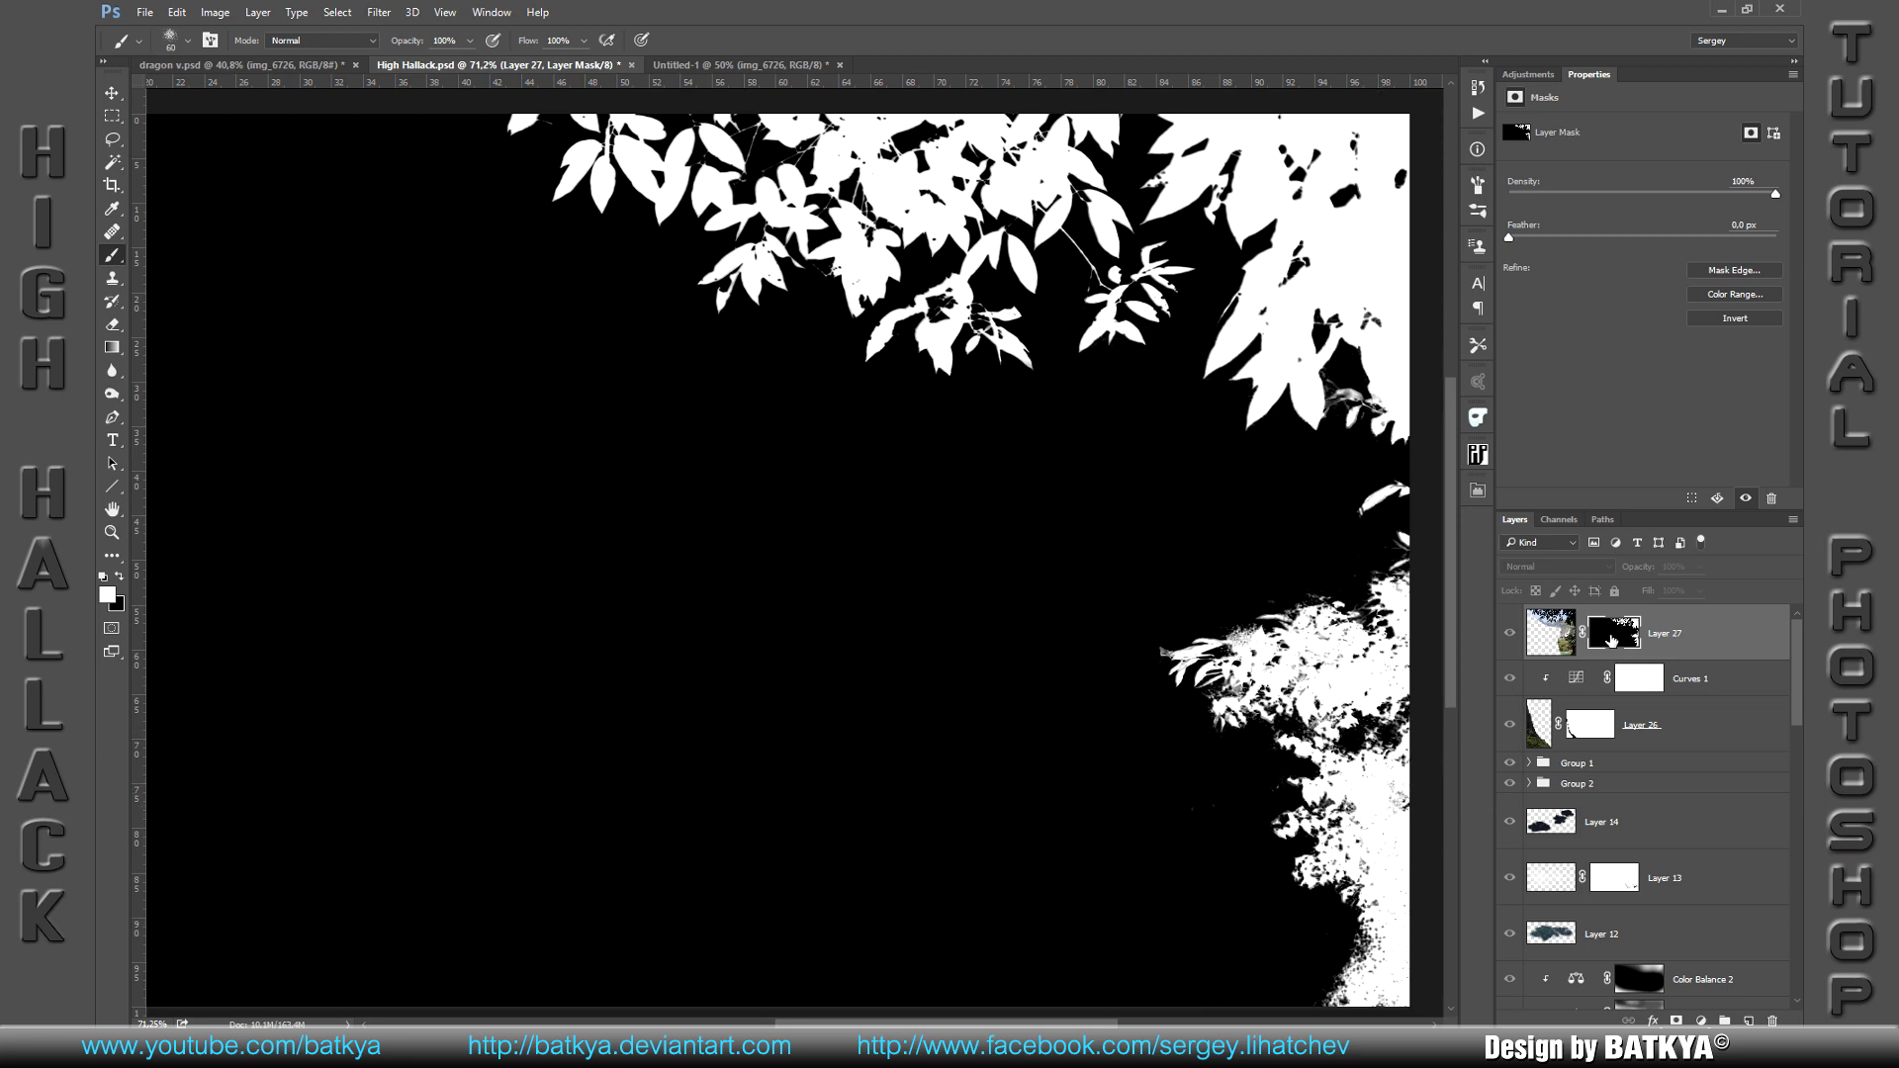
{"action": "left_click", "coordinate": [1611, 640], "text": "alt"}
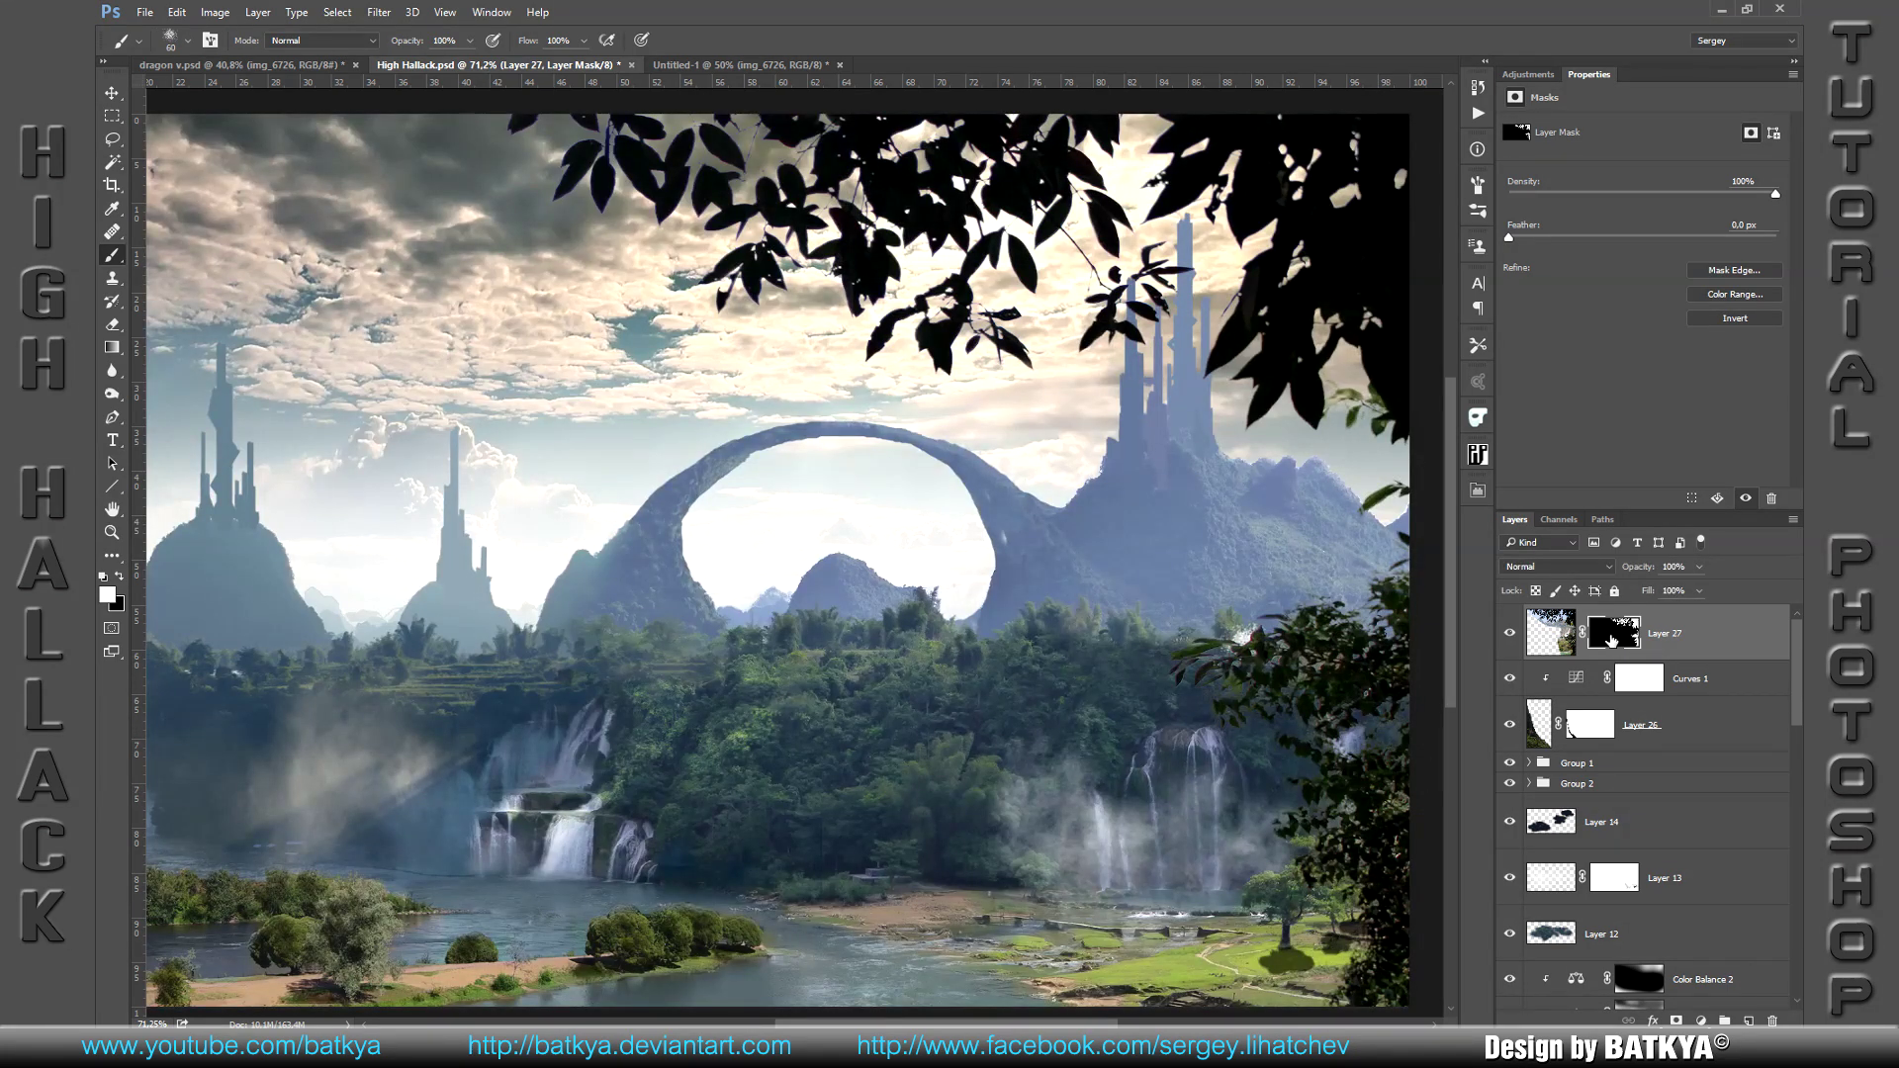
{"action": "key", "text": "ctrl+0"}
{"action": "key", "text": "x"}
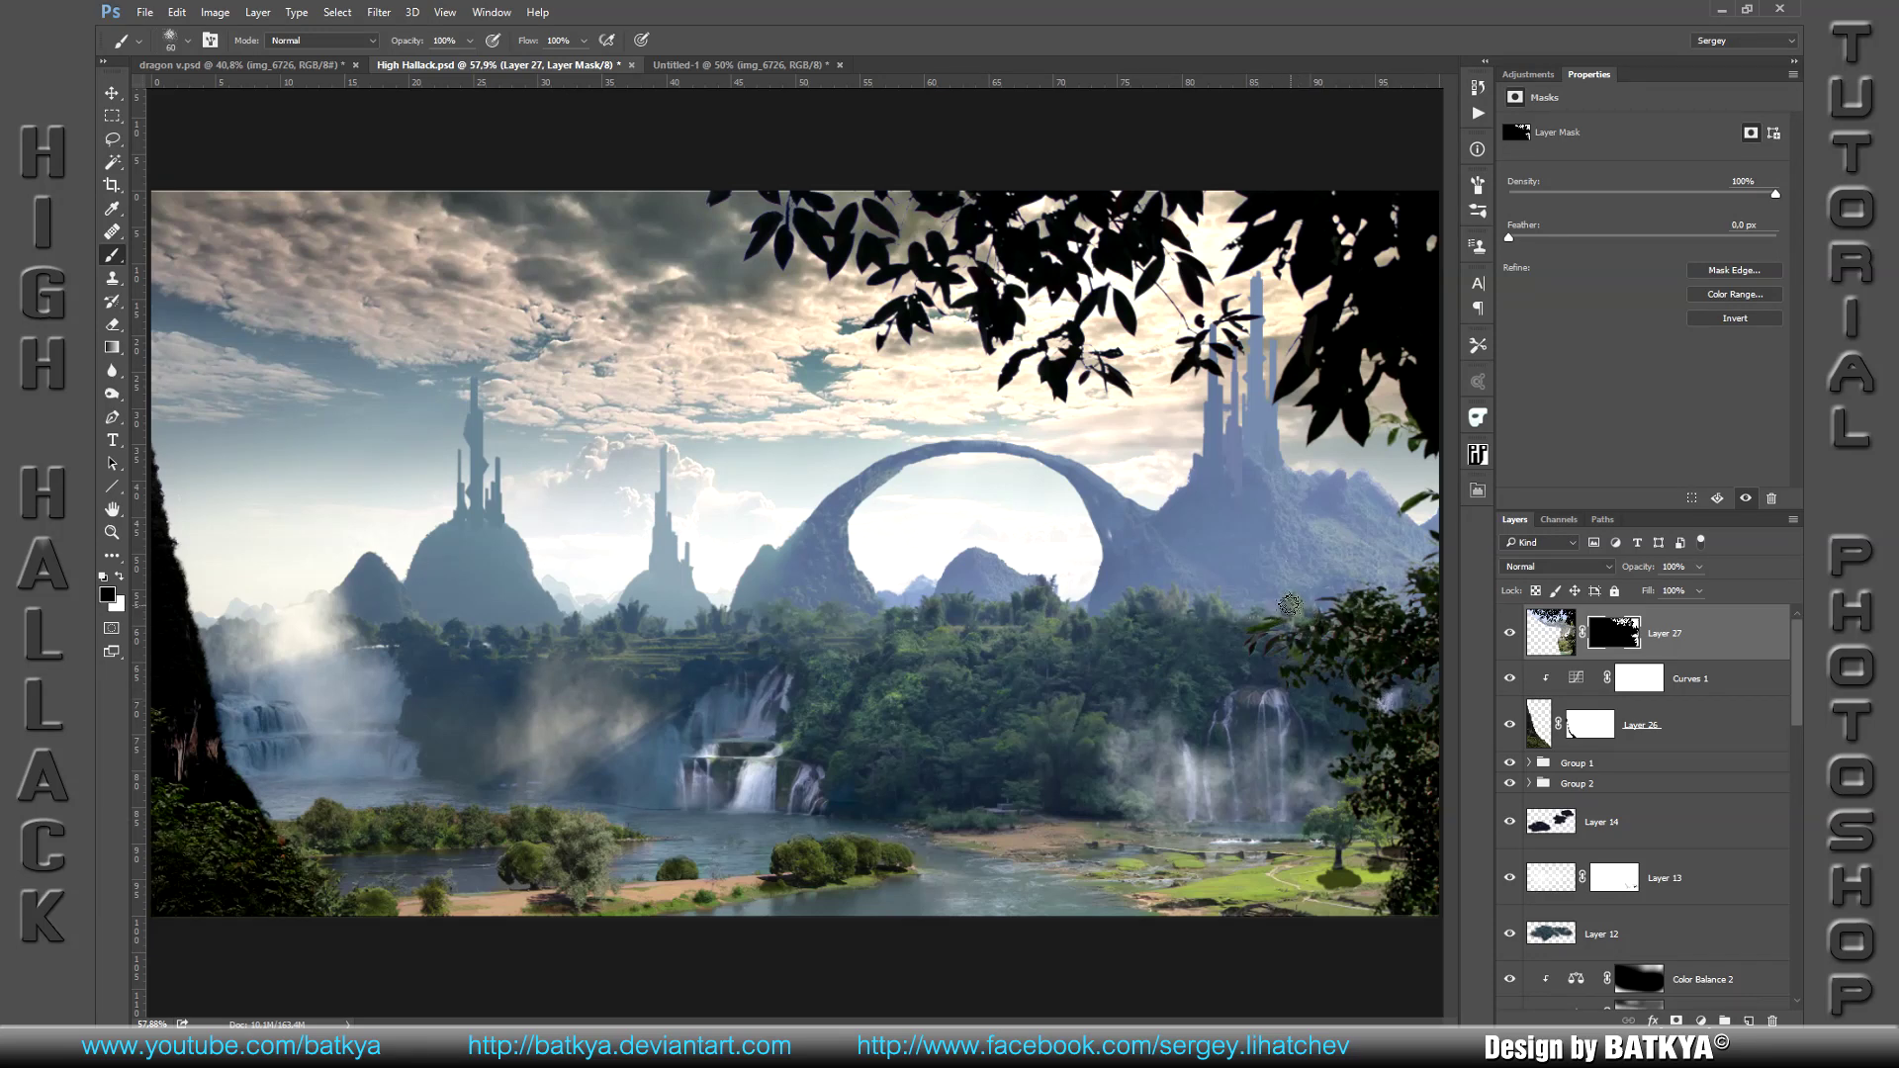
{"action": "key", "text": "ctrl+shift+n"}
Step: Create Layer 28 in Overlay mode, filled with 50% gray
{"action": "left_click", "coordinate": [908, 401]}
{"action": "left_click", "coordinate": [885, 623]}
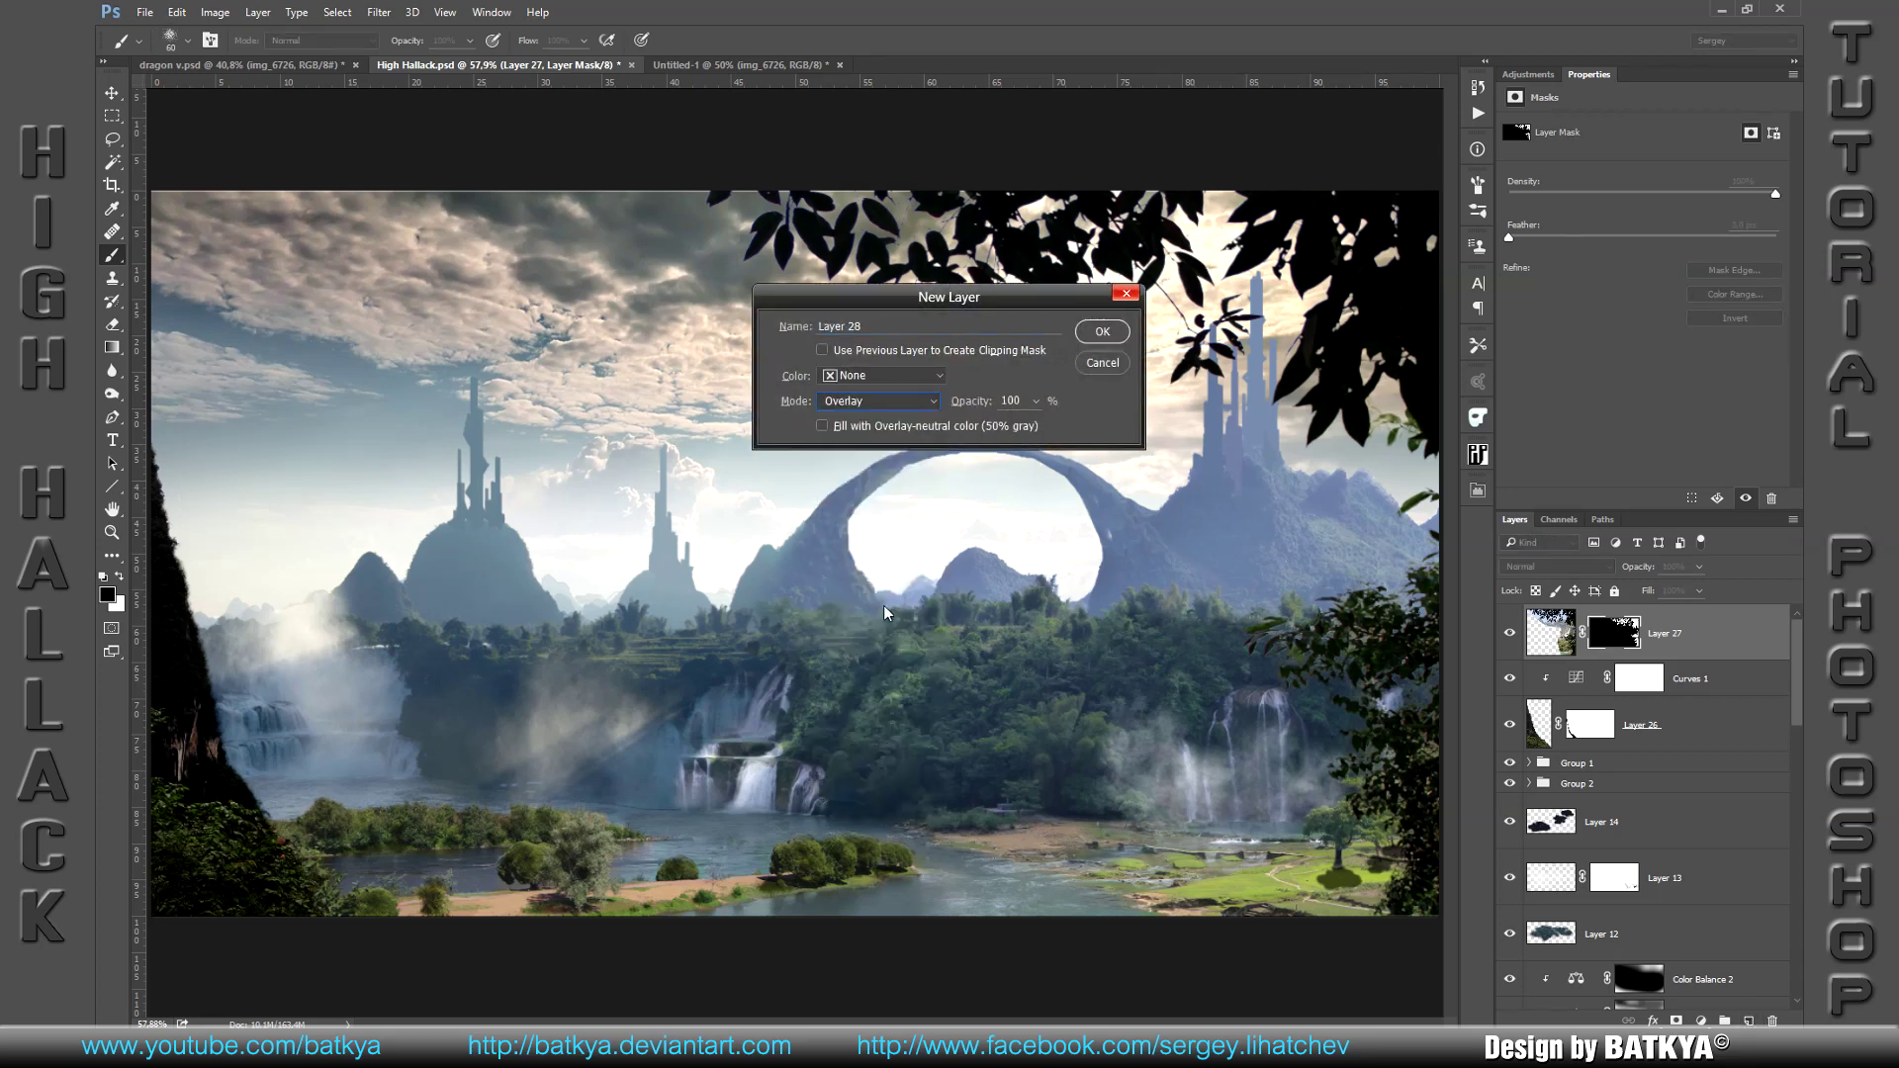
{"action": "left_click", "coordinate": [1101, 333]}
Step: Dodge the midtones of the trees and riverbank on the overlay layer
{"action": "left_click", "coordinate": [114, 397]}
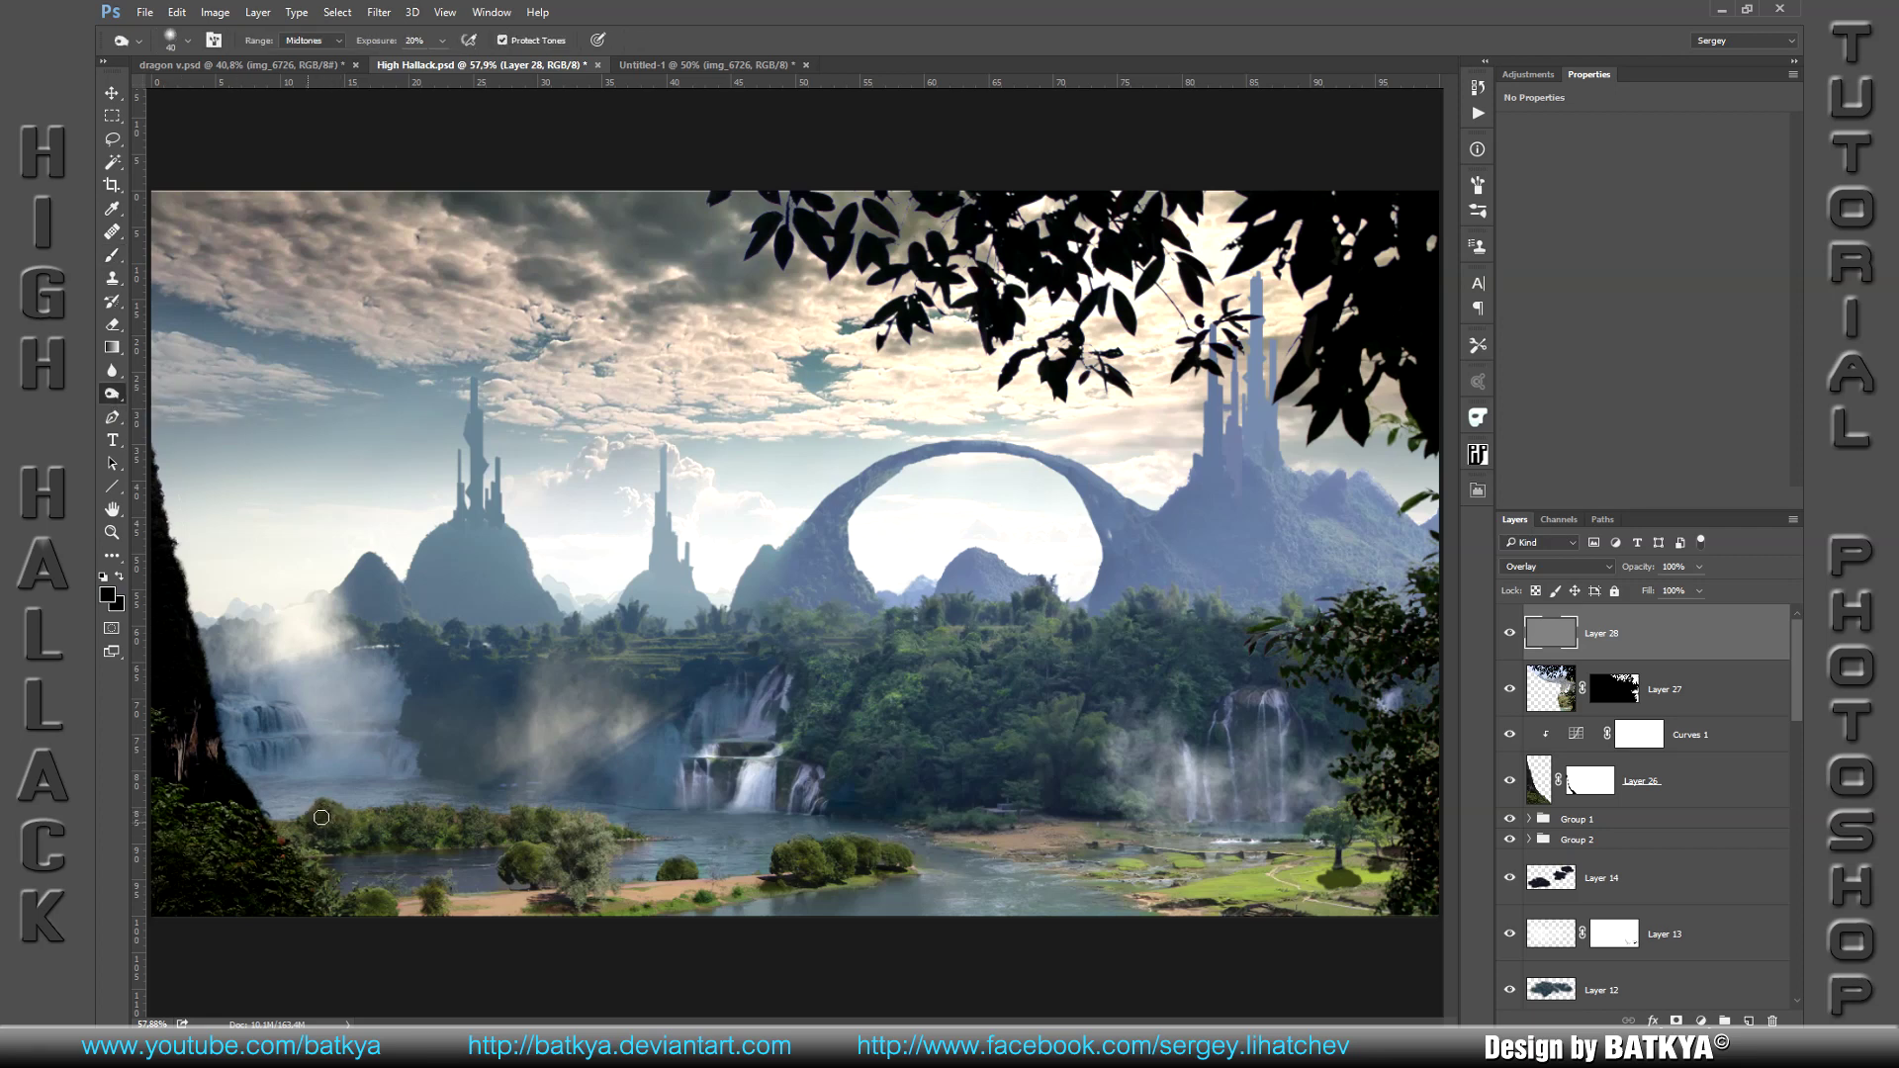
{"action": "left_click_drag", "start_coordinate": [330, 819], "coordinate": [373, 823]}
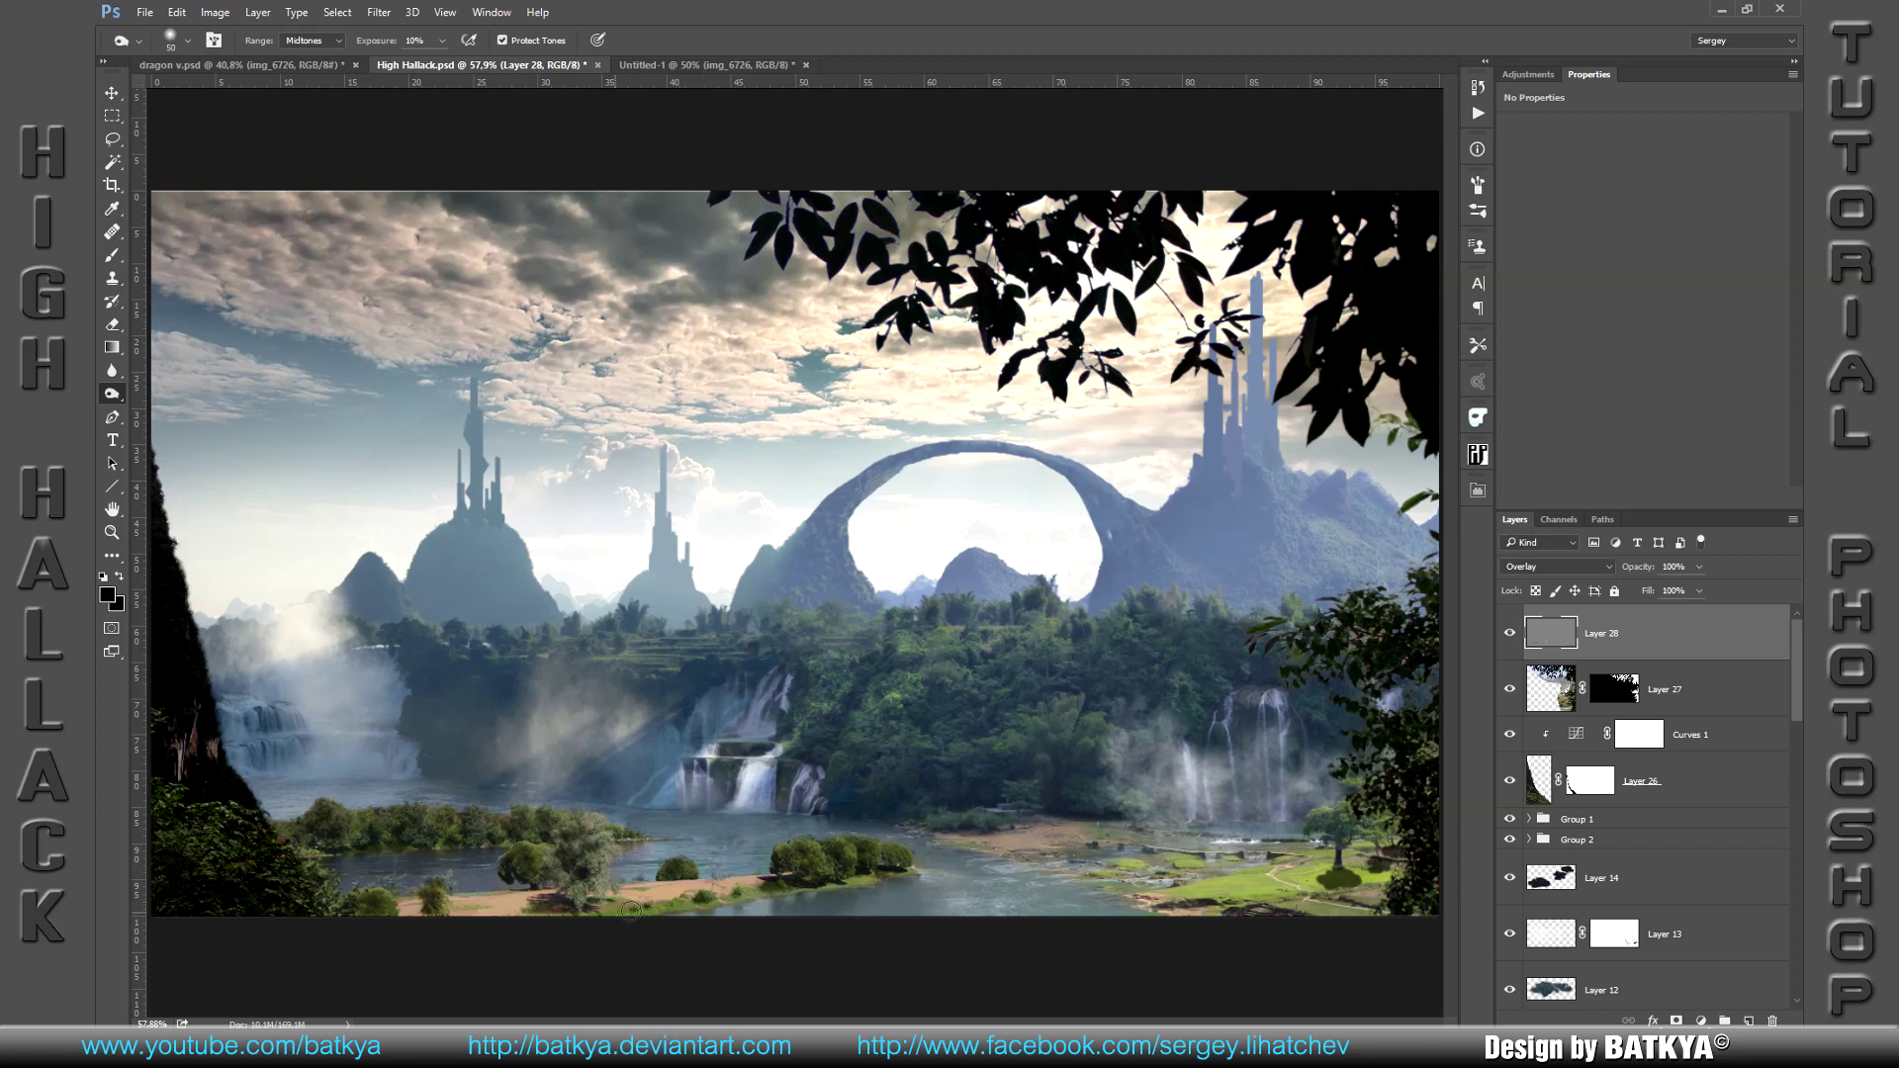
{"action": "key", "text": "bracketleft"}
{"action": "key", "text": "bracketright"}
{"action": "key", "text": "bracketright"}
Step: Add a Screen-mode layer clipped to Layer 25 in Group 1 at 70% opacity
{"action": "key", "text": "b"}
{"action": "key", "text": "x"}
{"action": "left_click", "coordinate": [1529, 819]}
{"action": "left_click", "coordinate": [1662, 869]}
{"action": "key", "text": "ctrl+shift+alt+n"}
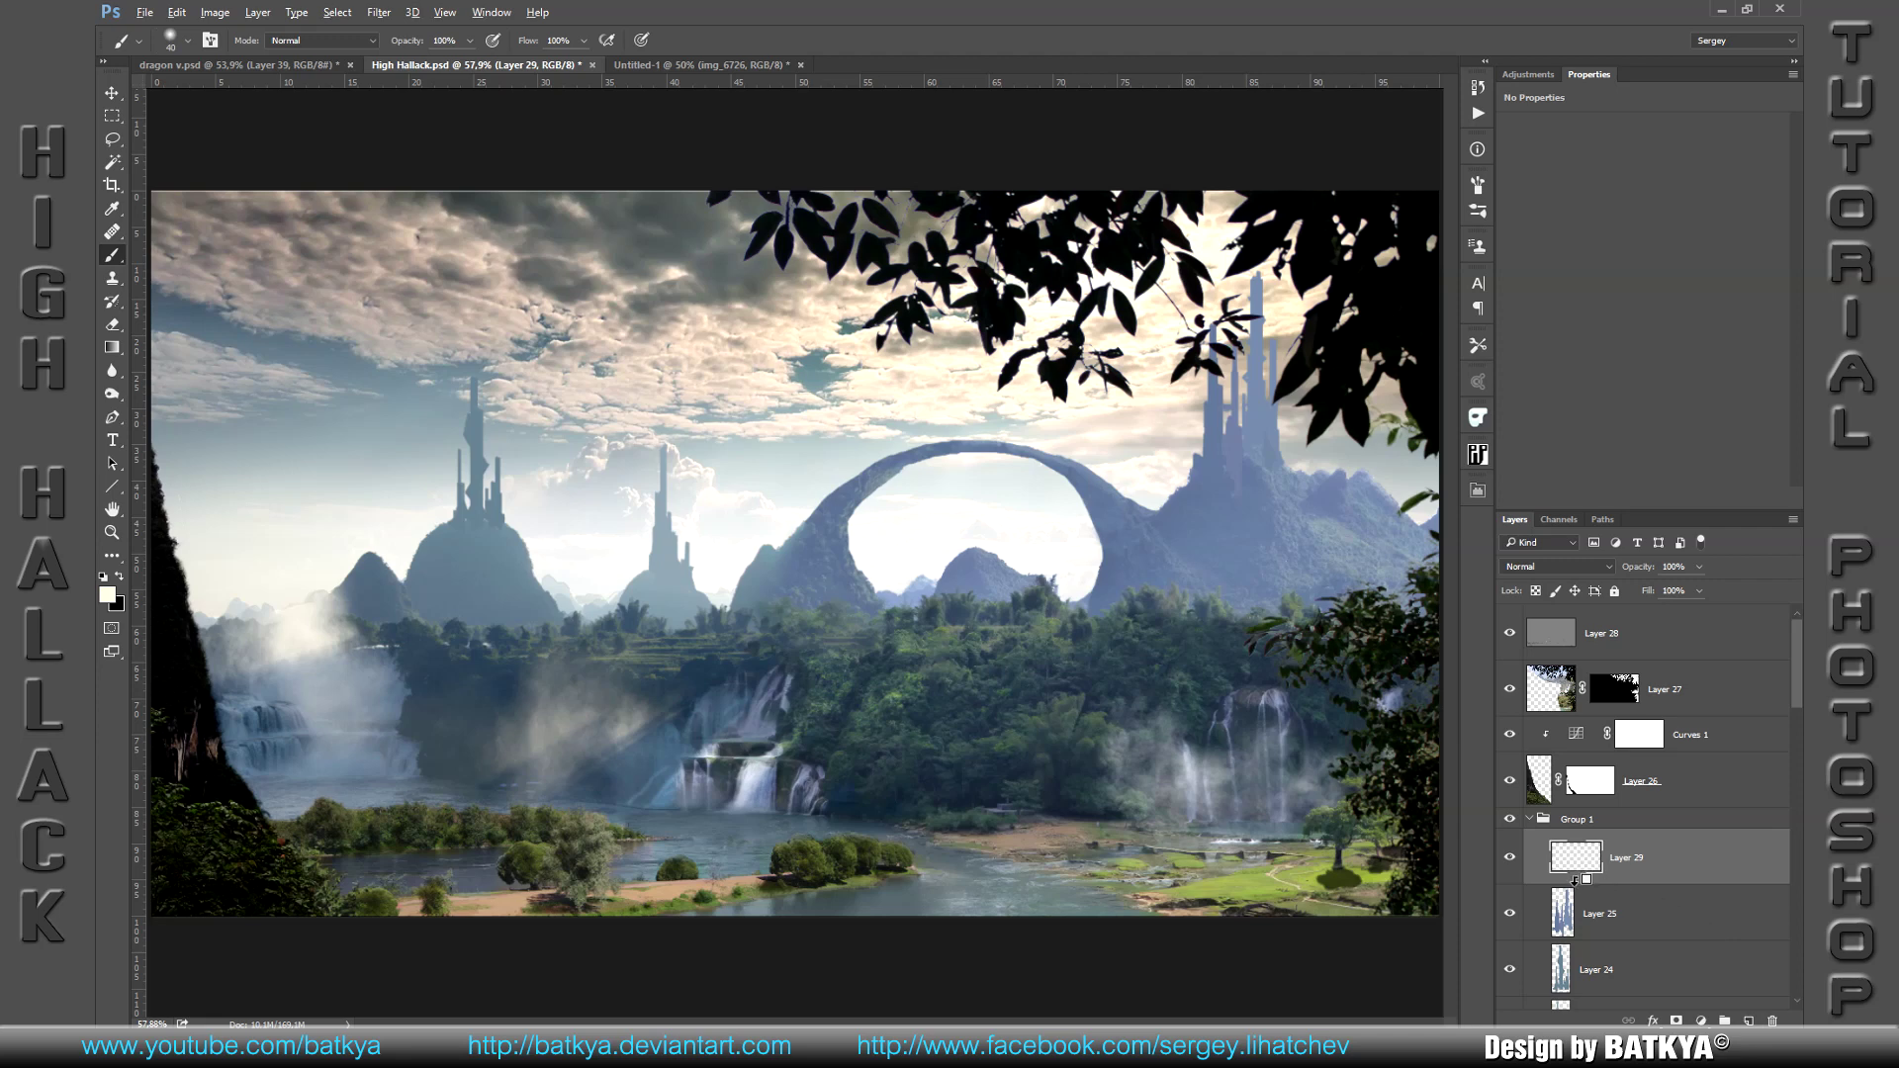
{"action": "left_click", "coordinate": [1574, 880], "text": "alt"}
{"action": "left_click", "coordinate": [1568, 567]}
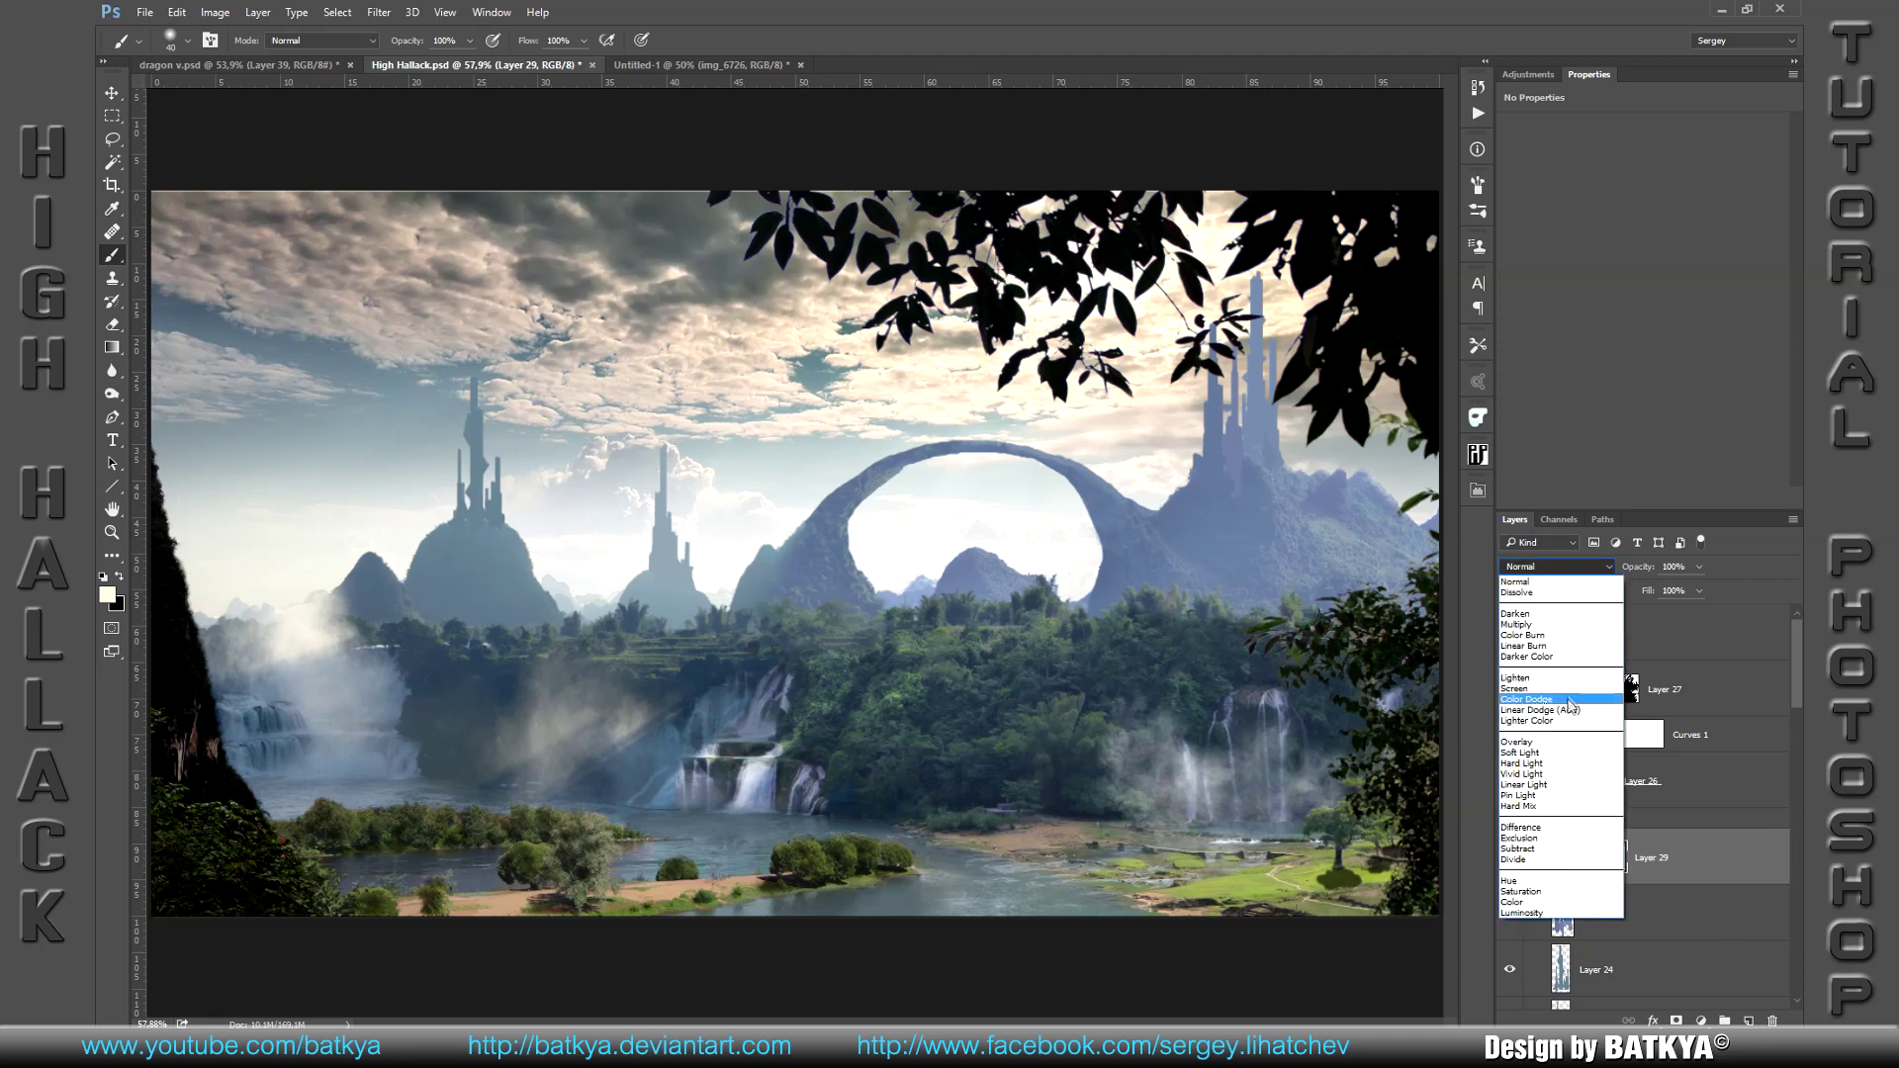
{"action": "left_click", "coordinate": [1567, 688]}
{"action": "mouse_move", "coordinate": [1645, 573]}
{"action": "left_mouse_down"}
{"action": "mouse_move", "coordinate": [1620, 578]}
{"action": "mouse_move", "coordinate": [1630, 562]}
{"action": "left_mouse_up"}
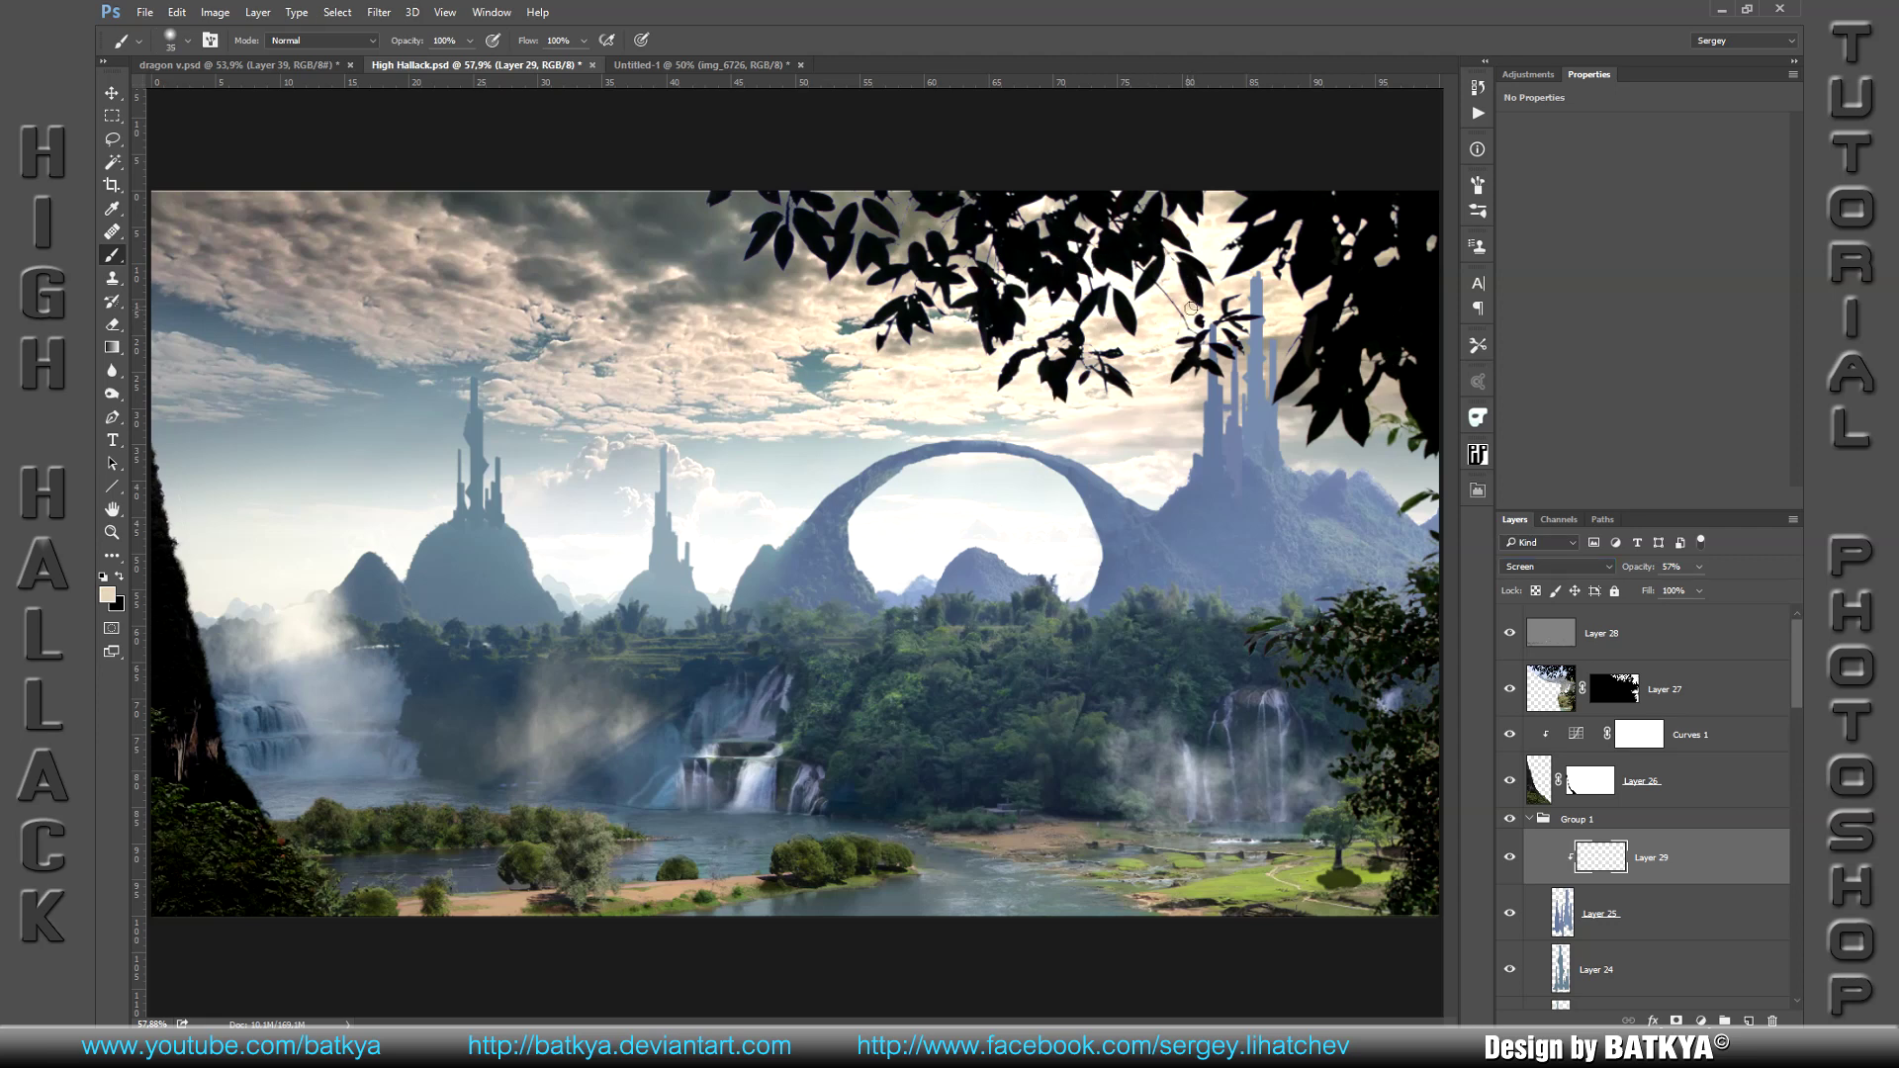
Step: Paint faint light up the right spire and lower the layer to 53% opacity
{"action": "left_click_drag", "start_coordinate": [1251, 279], "coordinate": [1238, 344]}
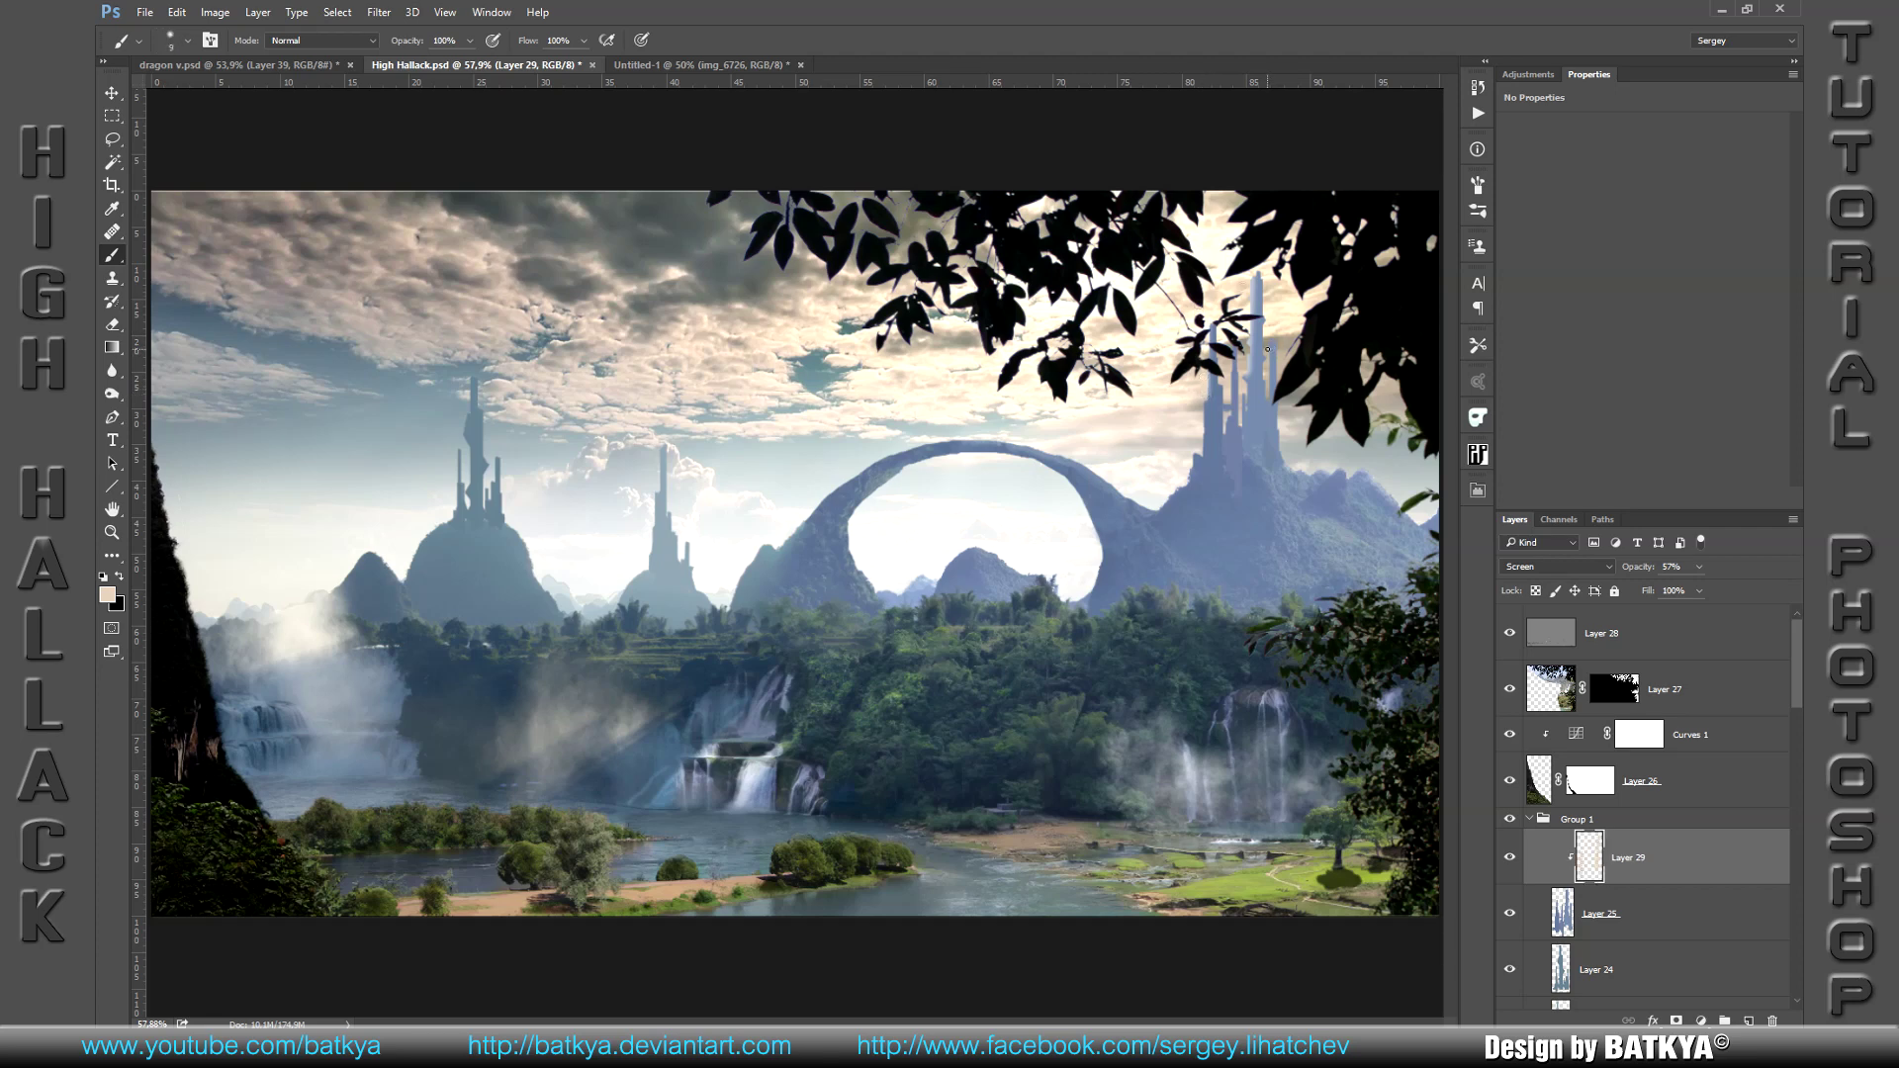
{"action": "left_click_drag", "start_coordinate": [1269, 386], "coordinate": [1242, 382]}
{"action": "left_click_drag", "start_coordinate": [1226, 430], "coordinate": [1249, 399]}
{"action": "left_click_drag", "start_coordinate": [1646, 569], "coordinate": [1639, 571]}
Step: Lower the shadow Layer 14's opacity to about 51%
{"action": "key", "text": "s"}
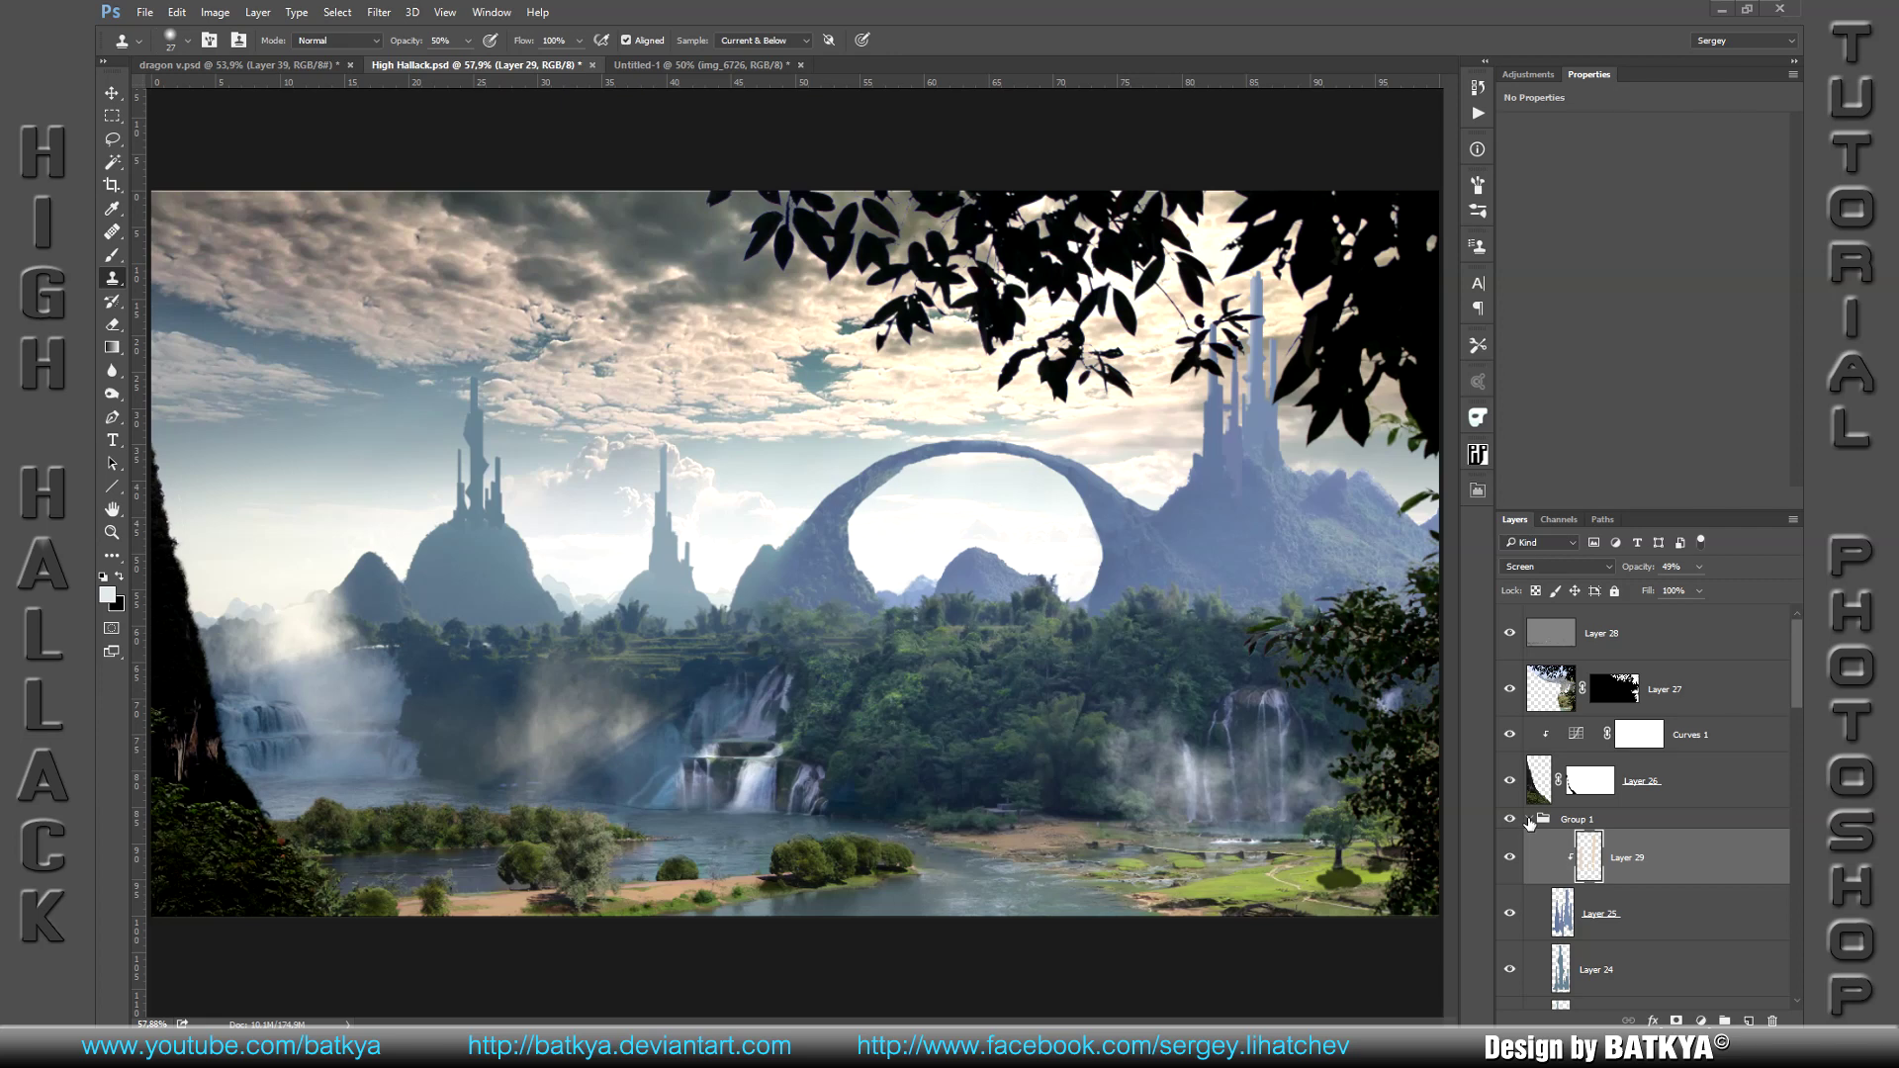
{"action": "left_click", "coordinate": [1529, 818]}
{"action": "left_click", "coordinate": [1567, 877]}
{"action": "left_click_drag", "start_coordinate": [1647, 573], "coordinate": [1631, 574]}
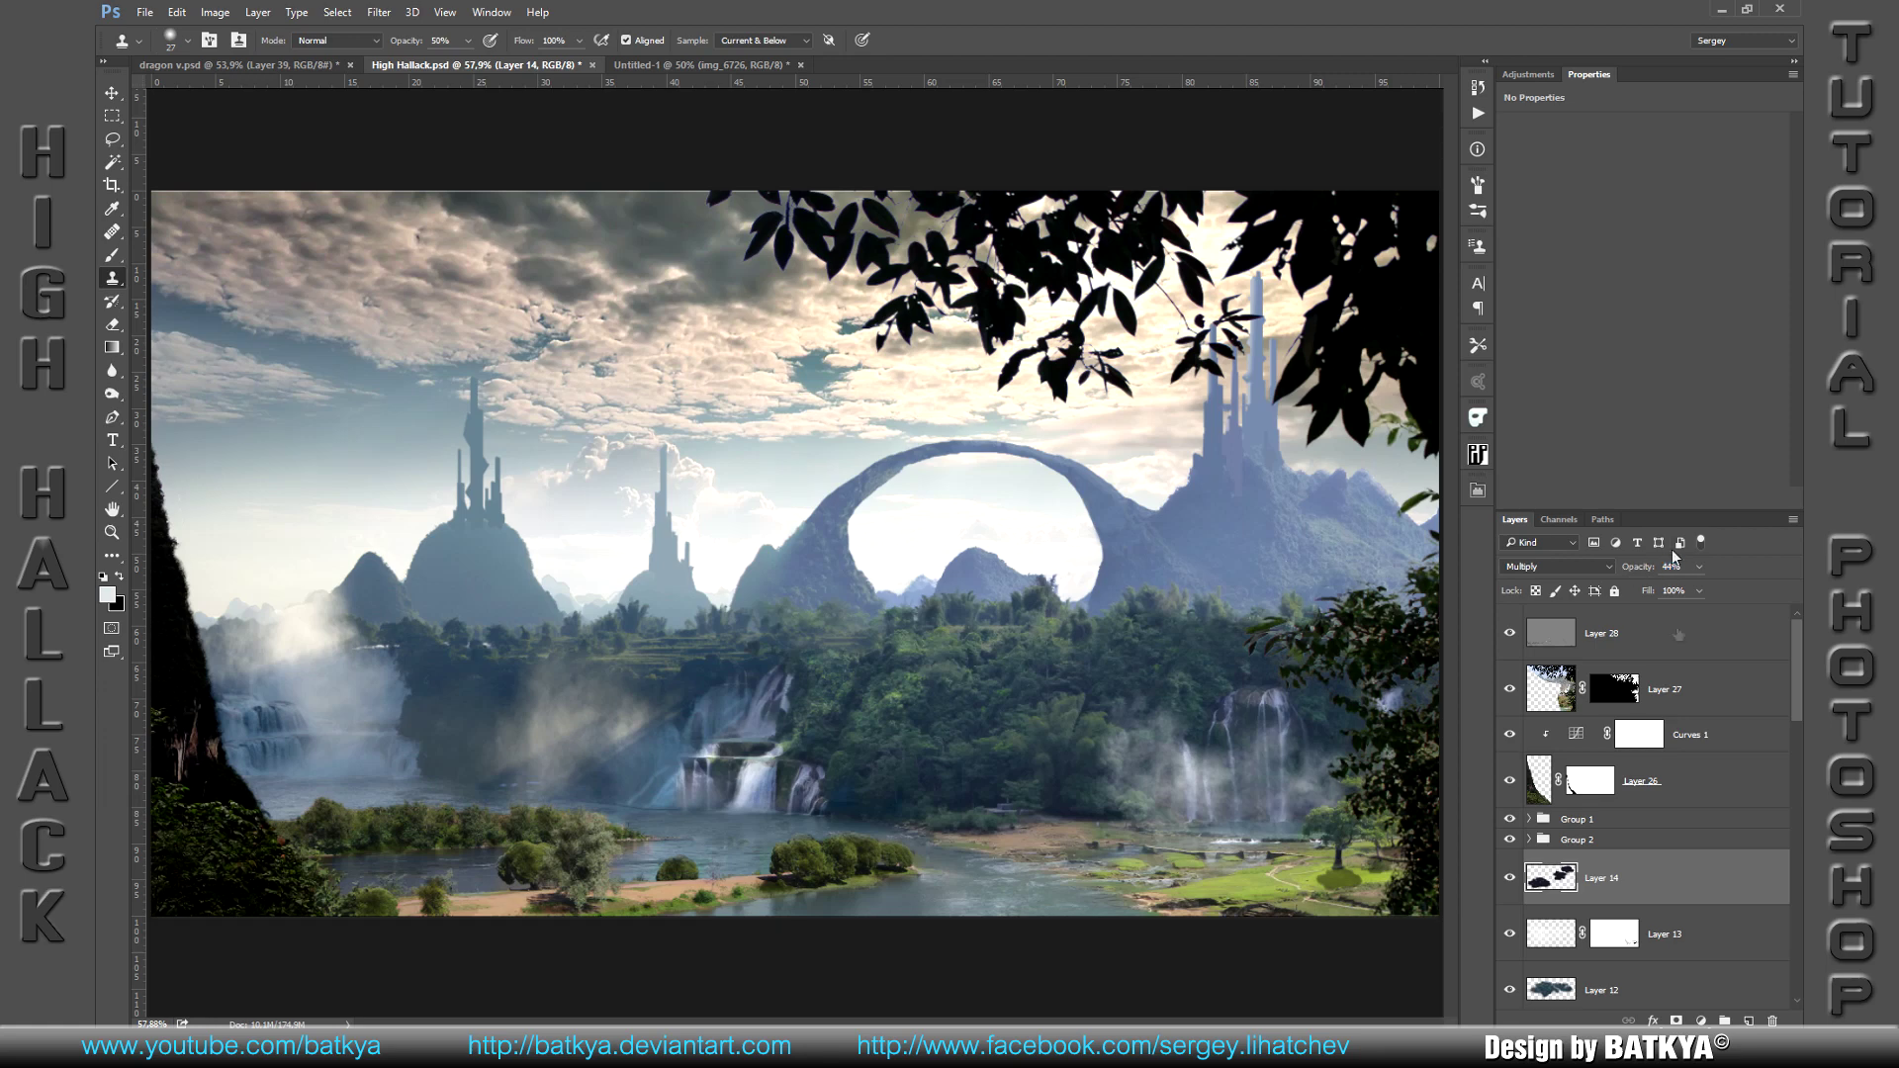
Step: Merge everything from Layer 28 up into a new smart object layer and open Camera Raw Filter
{"action": "left_click", "coordinate": [1680, 634]}
{"action": "right_click", "coordinate": [1679, 634]}
{"action": "left_click", "coordinate": [1602, 408]}
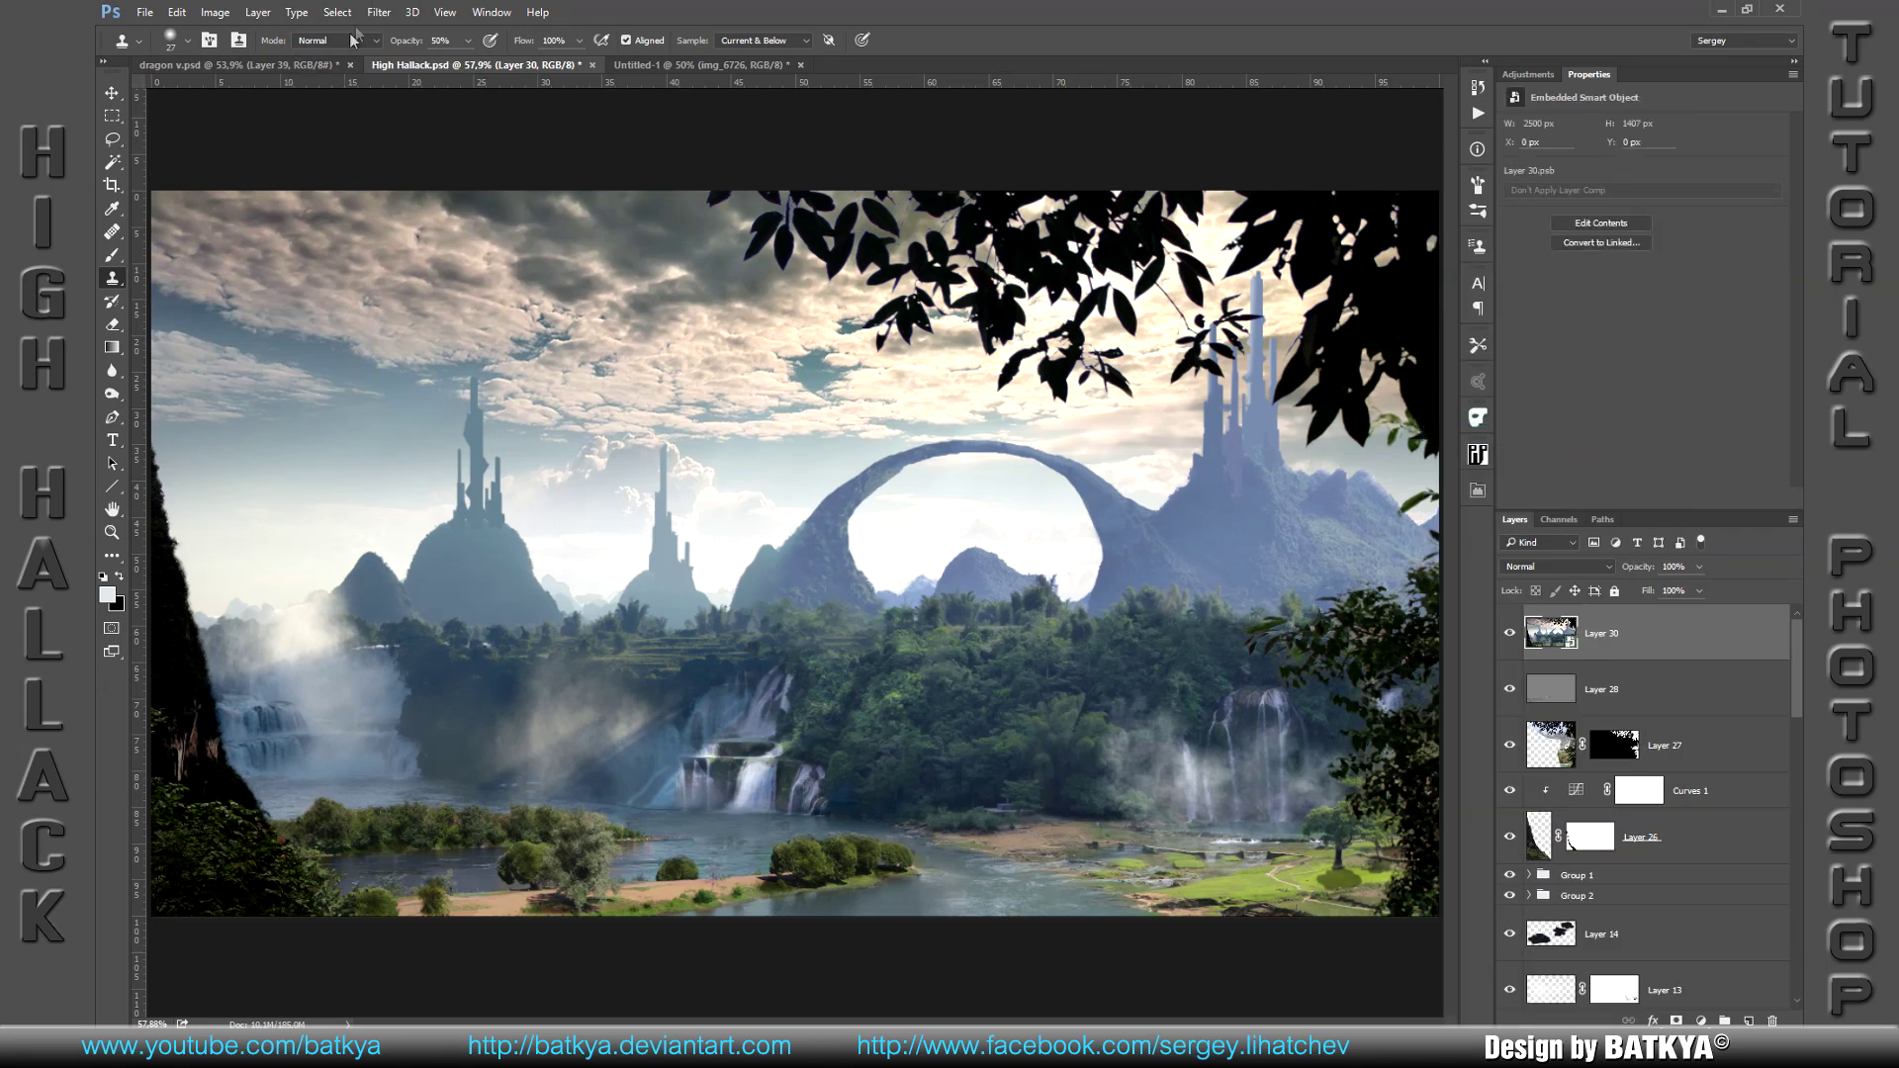
{"action": "left_click", "coordinate": [379, 11]}
{"action": "left_click", "coordinate": [471, 116]}
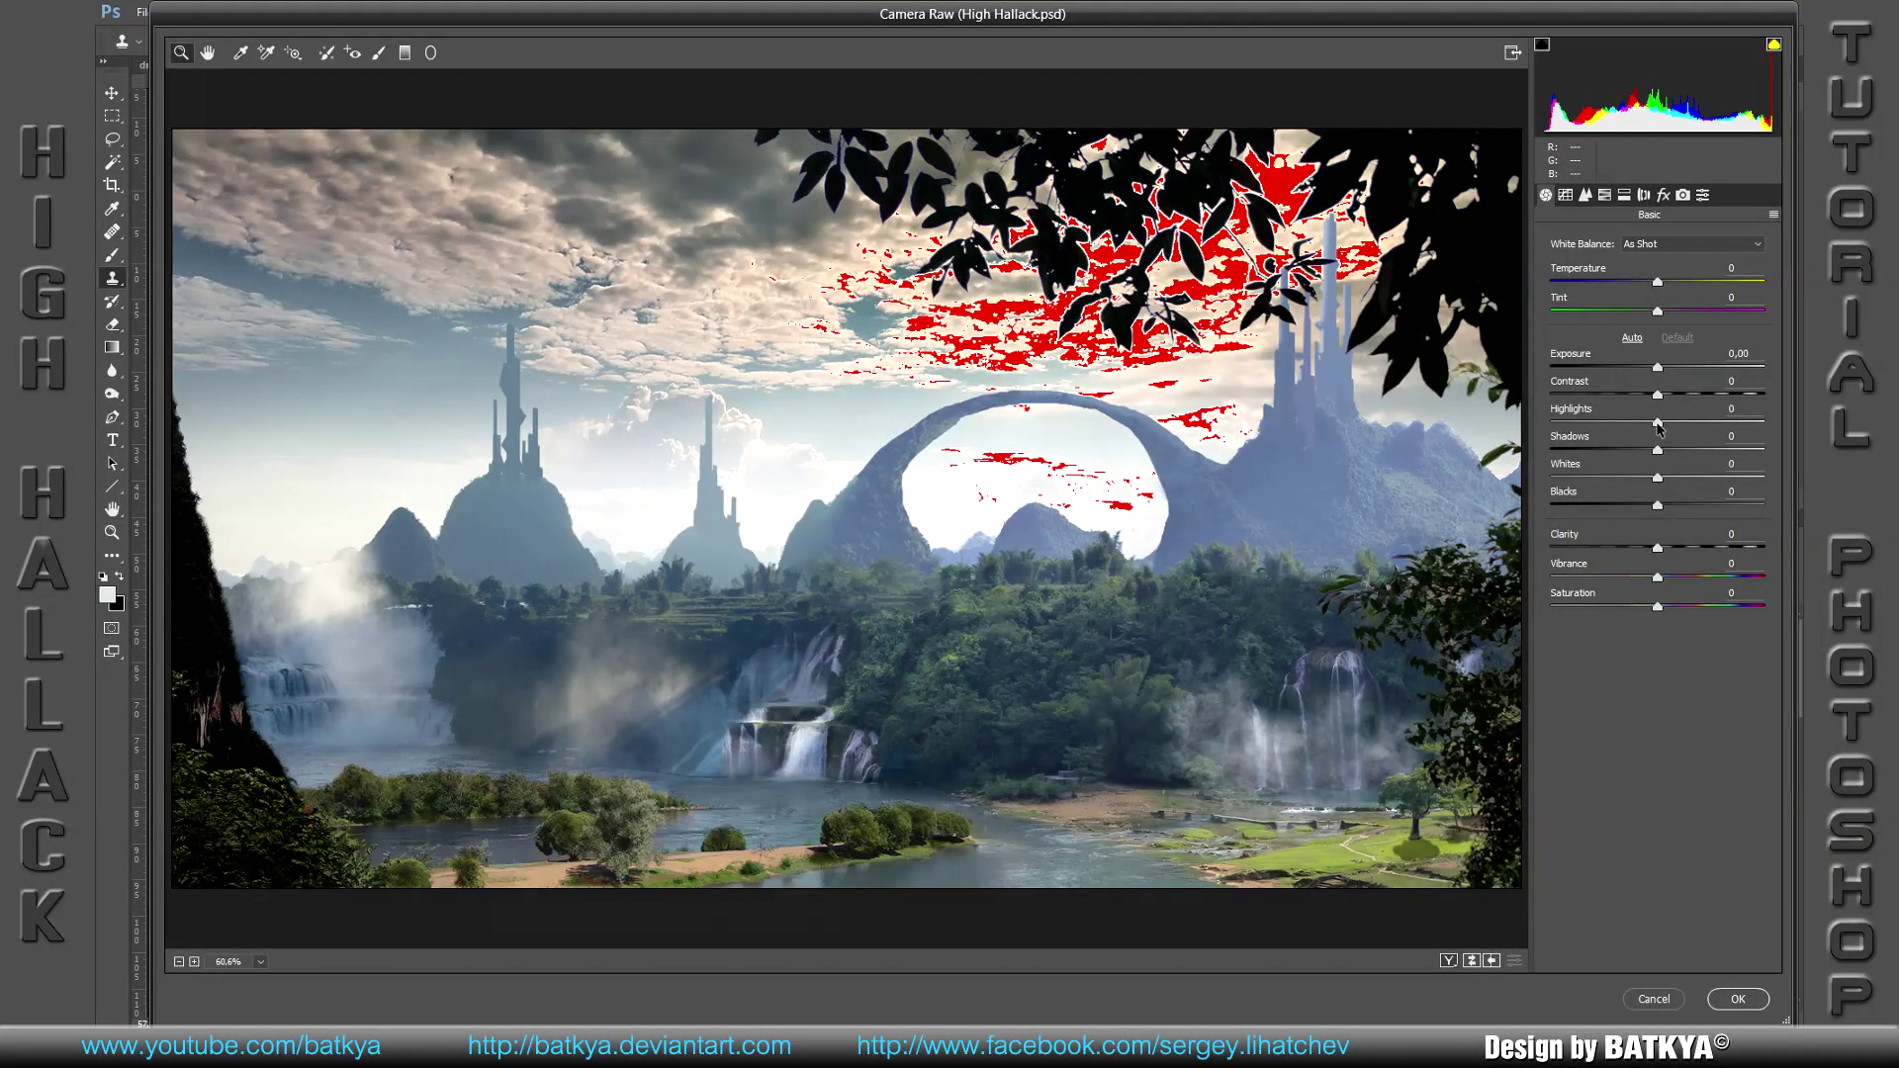
Step: Set Highlights -19, Shadows +7, Whites -3 and Clarity +5 in Camera Raw
{"action": "left_click_drag", "start_coordinate": [1659, 427], "coordinate": [1660, 370]}
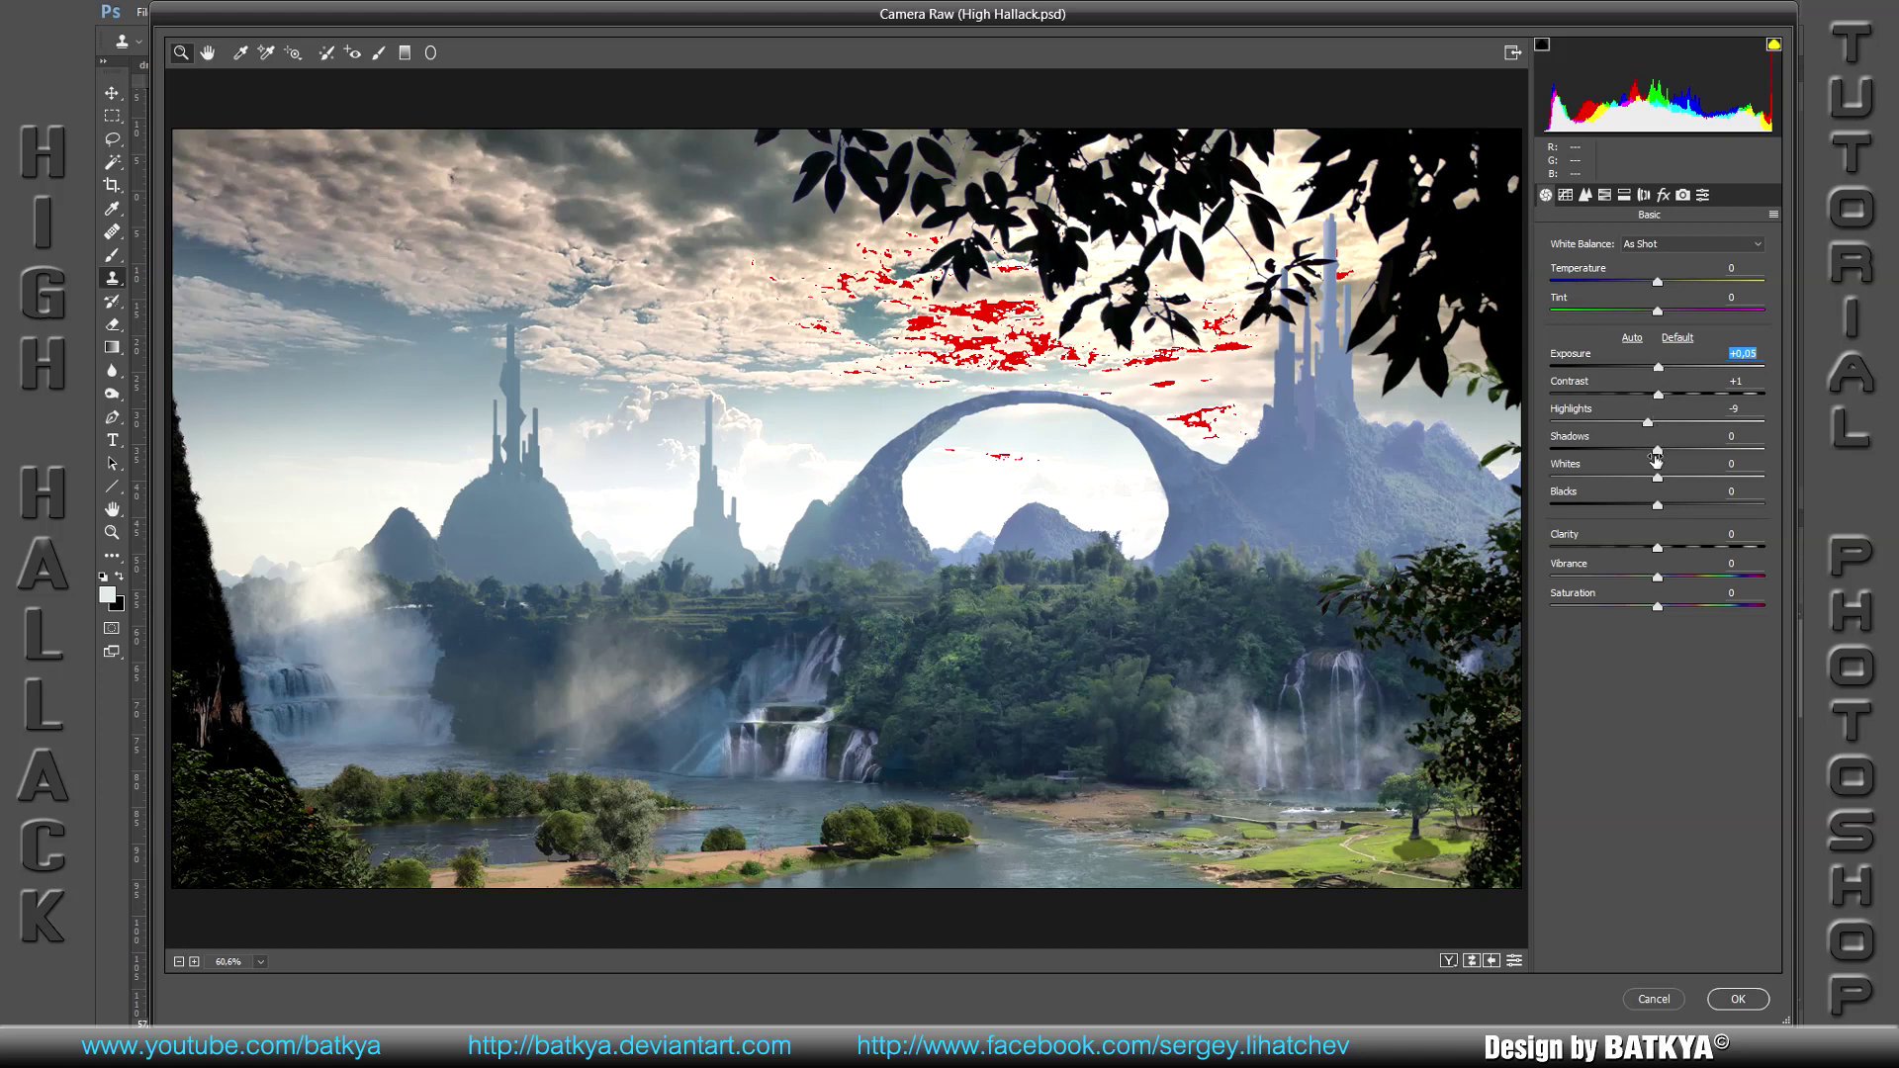
{"action": "left_click_drag", "start_coordinate": [1658, 452], "coordinate": [1667, 452]}
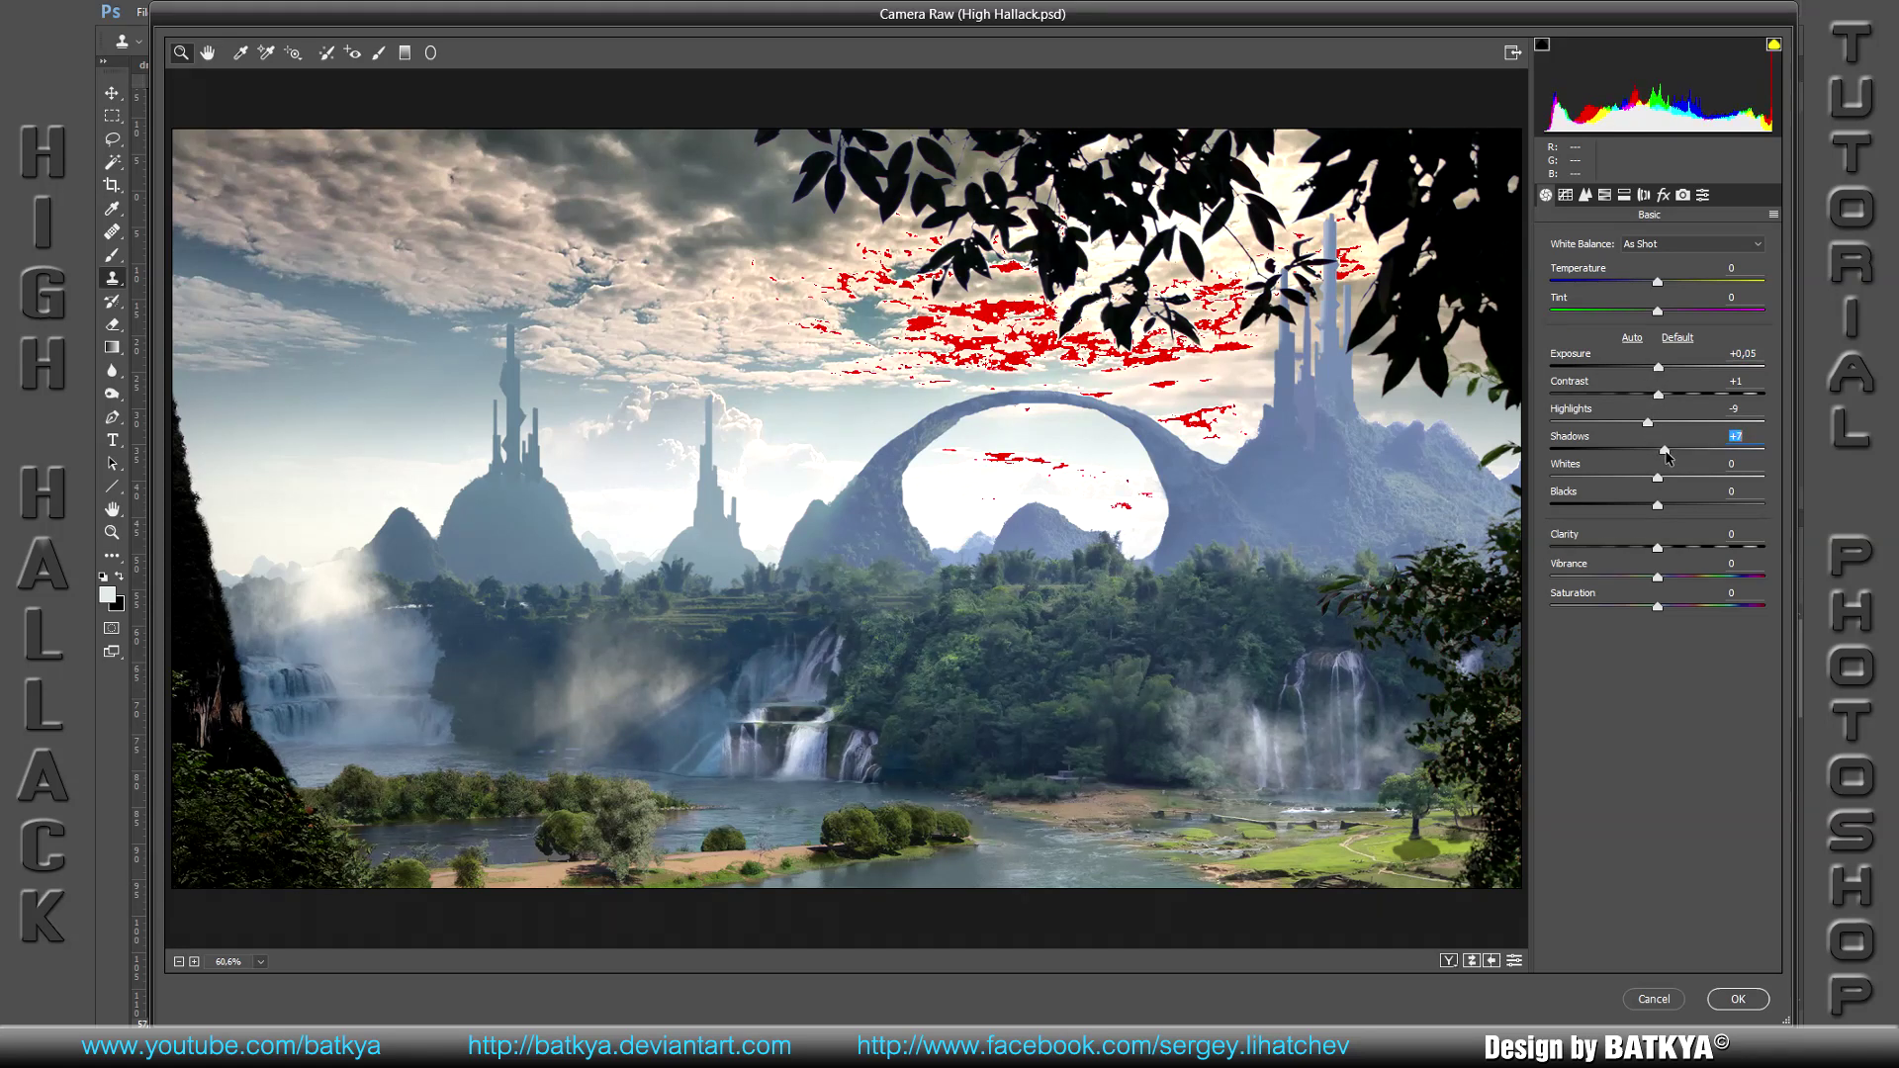
{"action": "left_click_drag", "start_coordinate": [1660, 482], "coordinate": [1671, 507]}
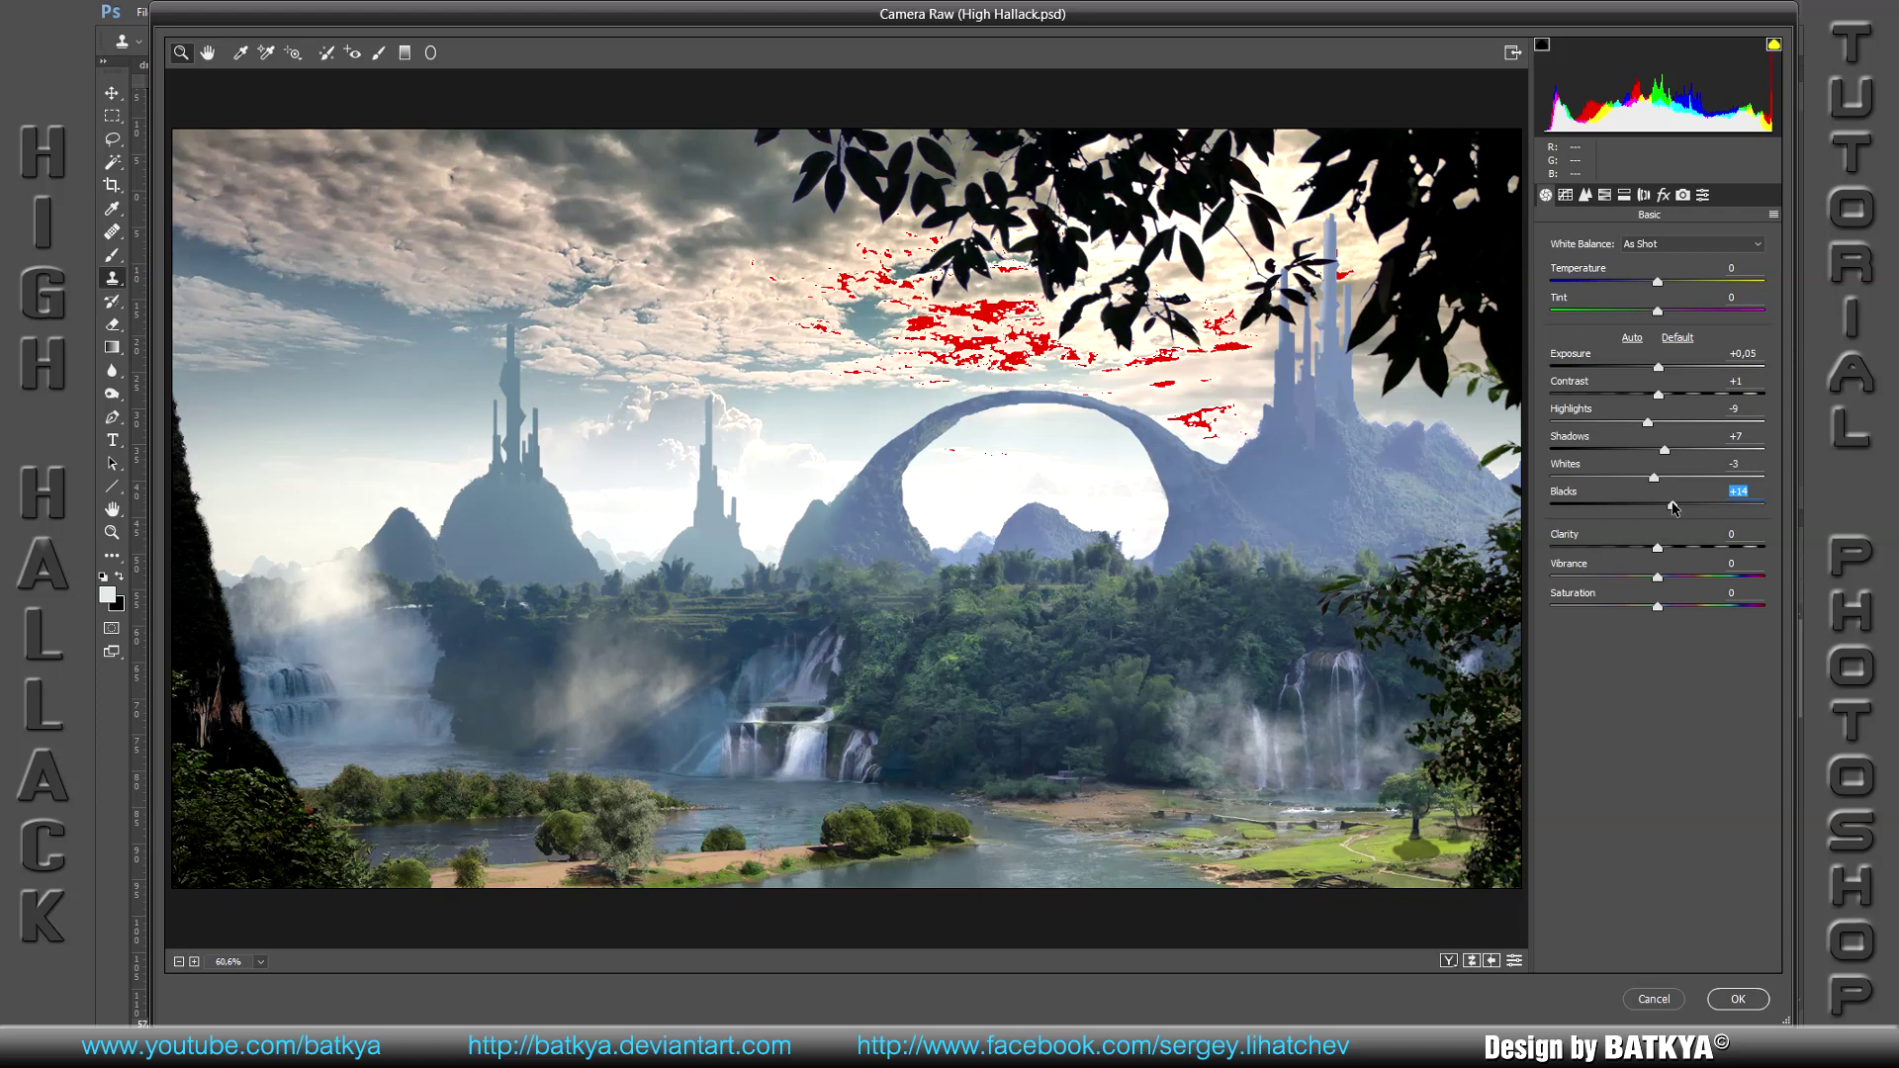
{"action": "left_click_drag", "start_coordinate": [1657, 550], "coordinate": [1664, 549]}
{"action": "left_click", "coordinate": [1647, 424]}
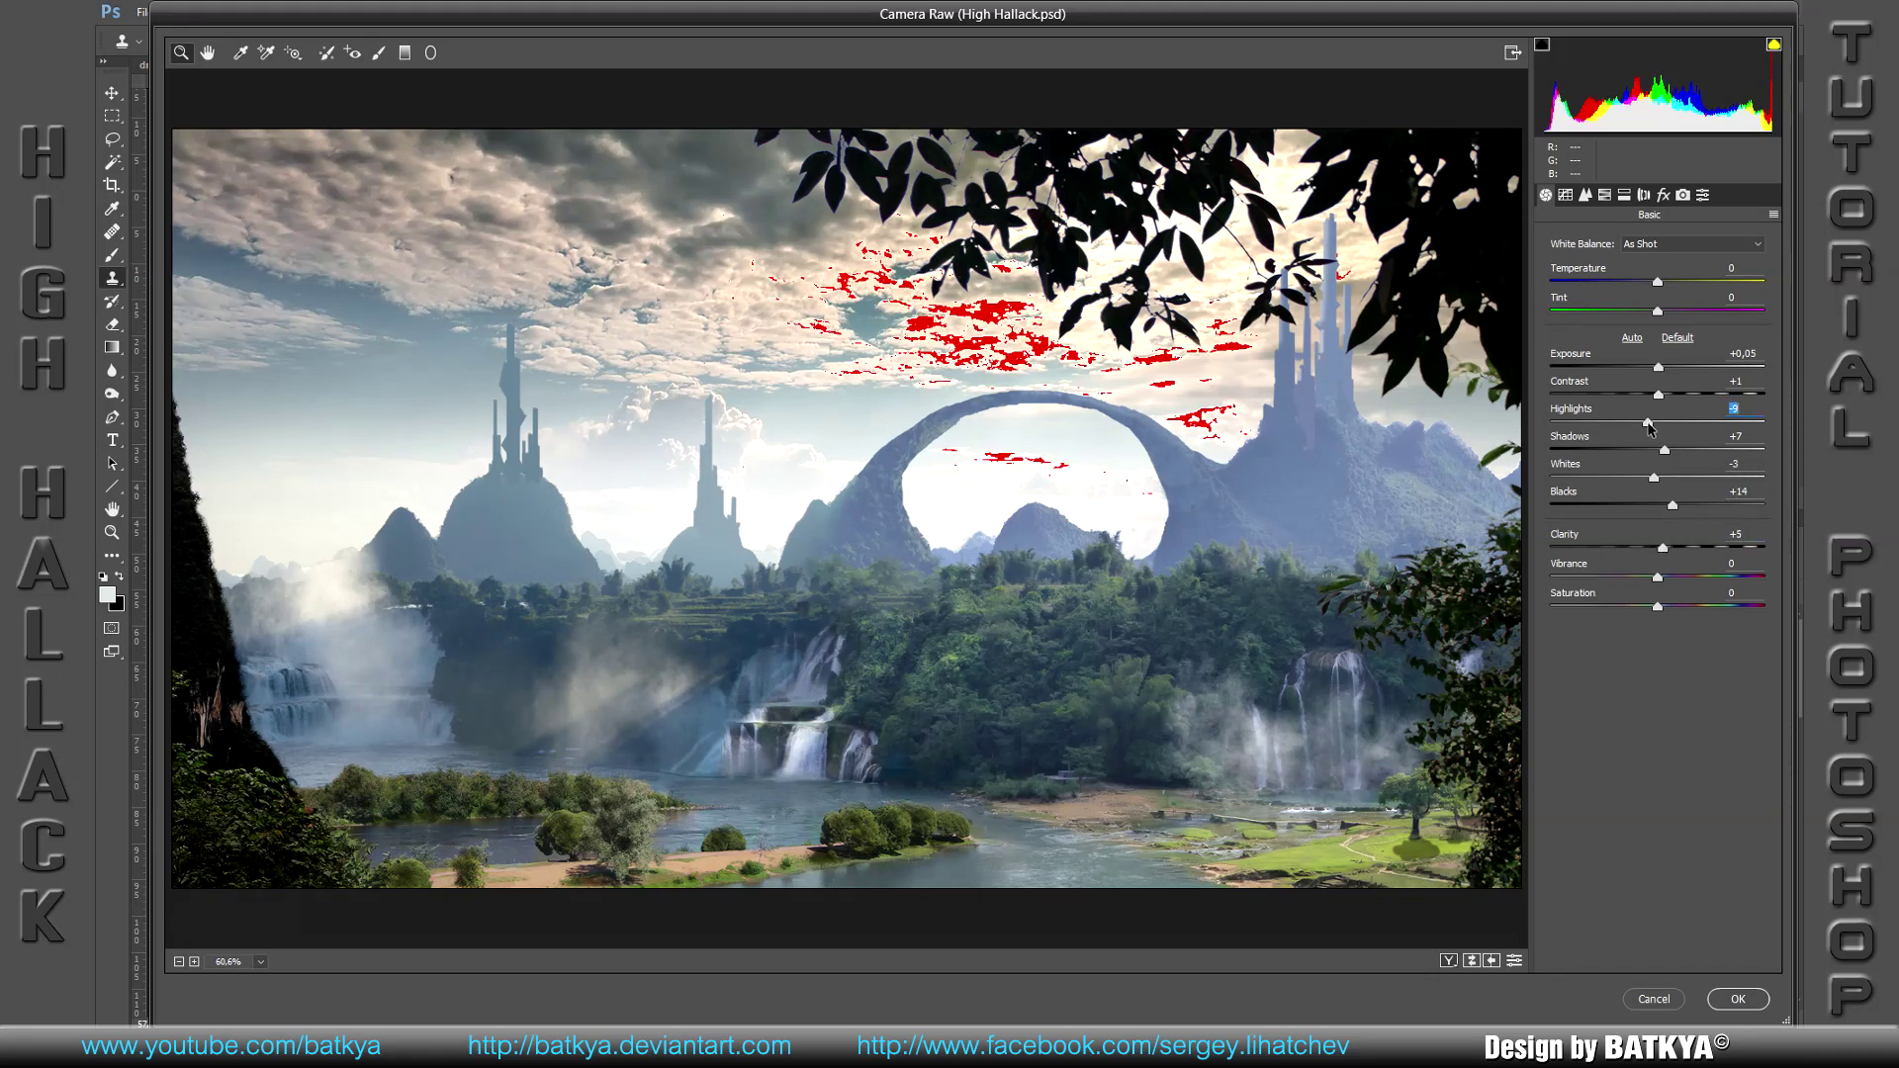
{"action": "left_click_drag", "start_coordinate": [1648, 423], "coordinate": [1633, 430]}
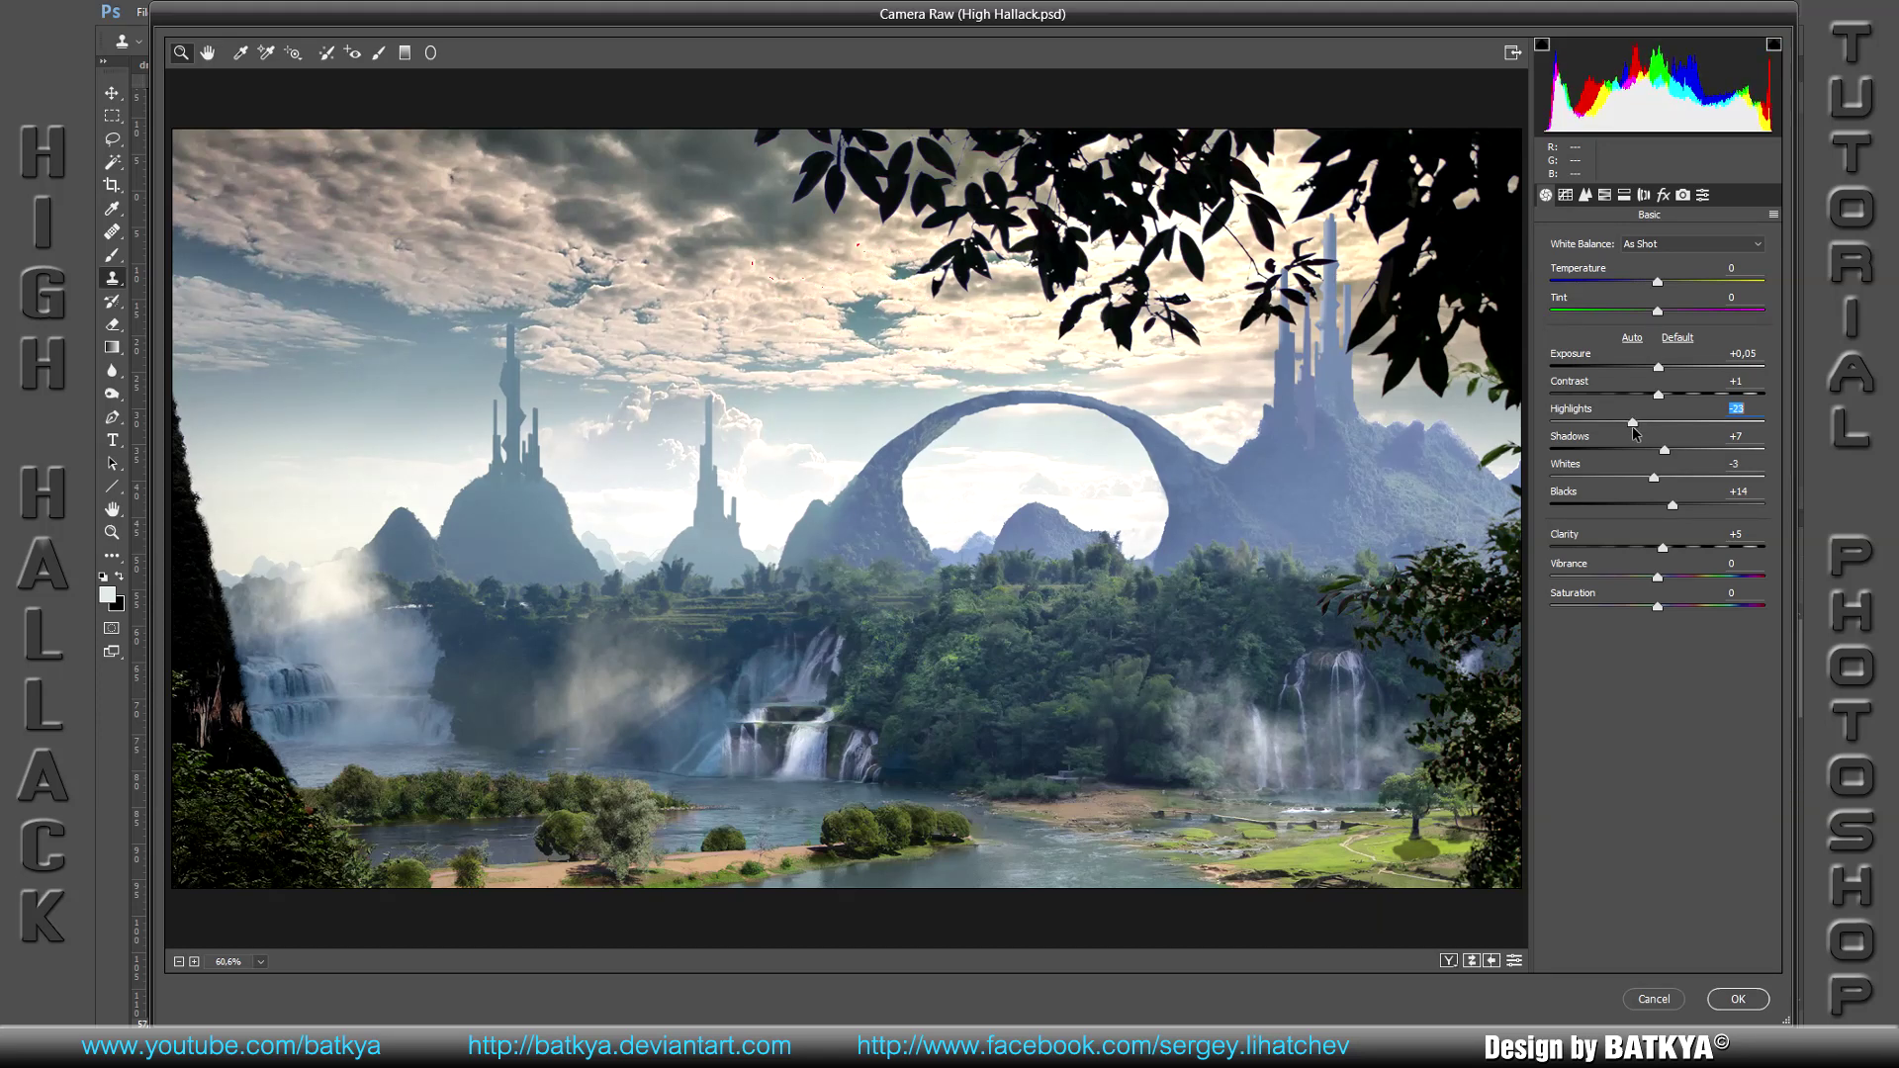
{"action": "left_click", "coordinate": [1584, 197]}
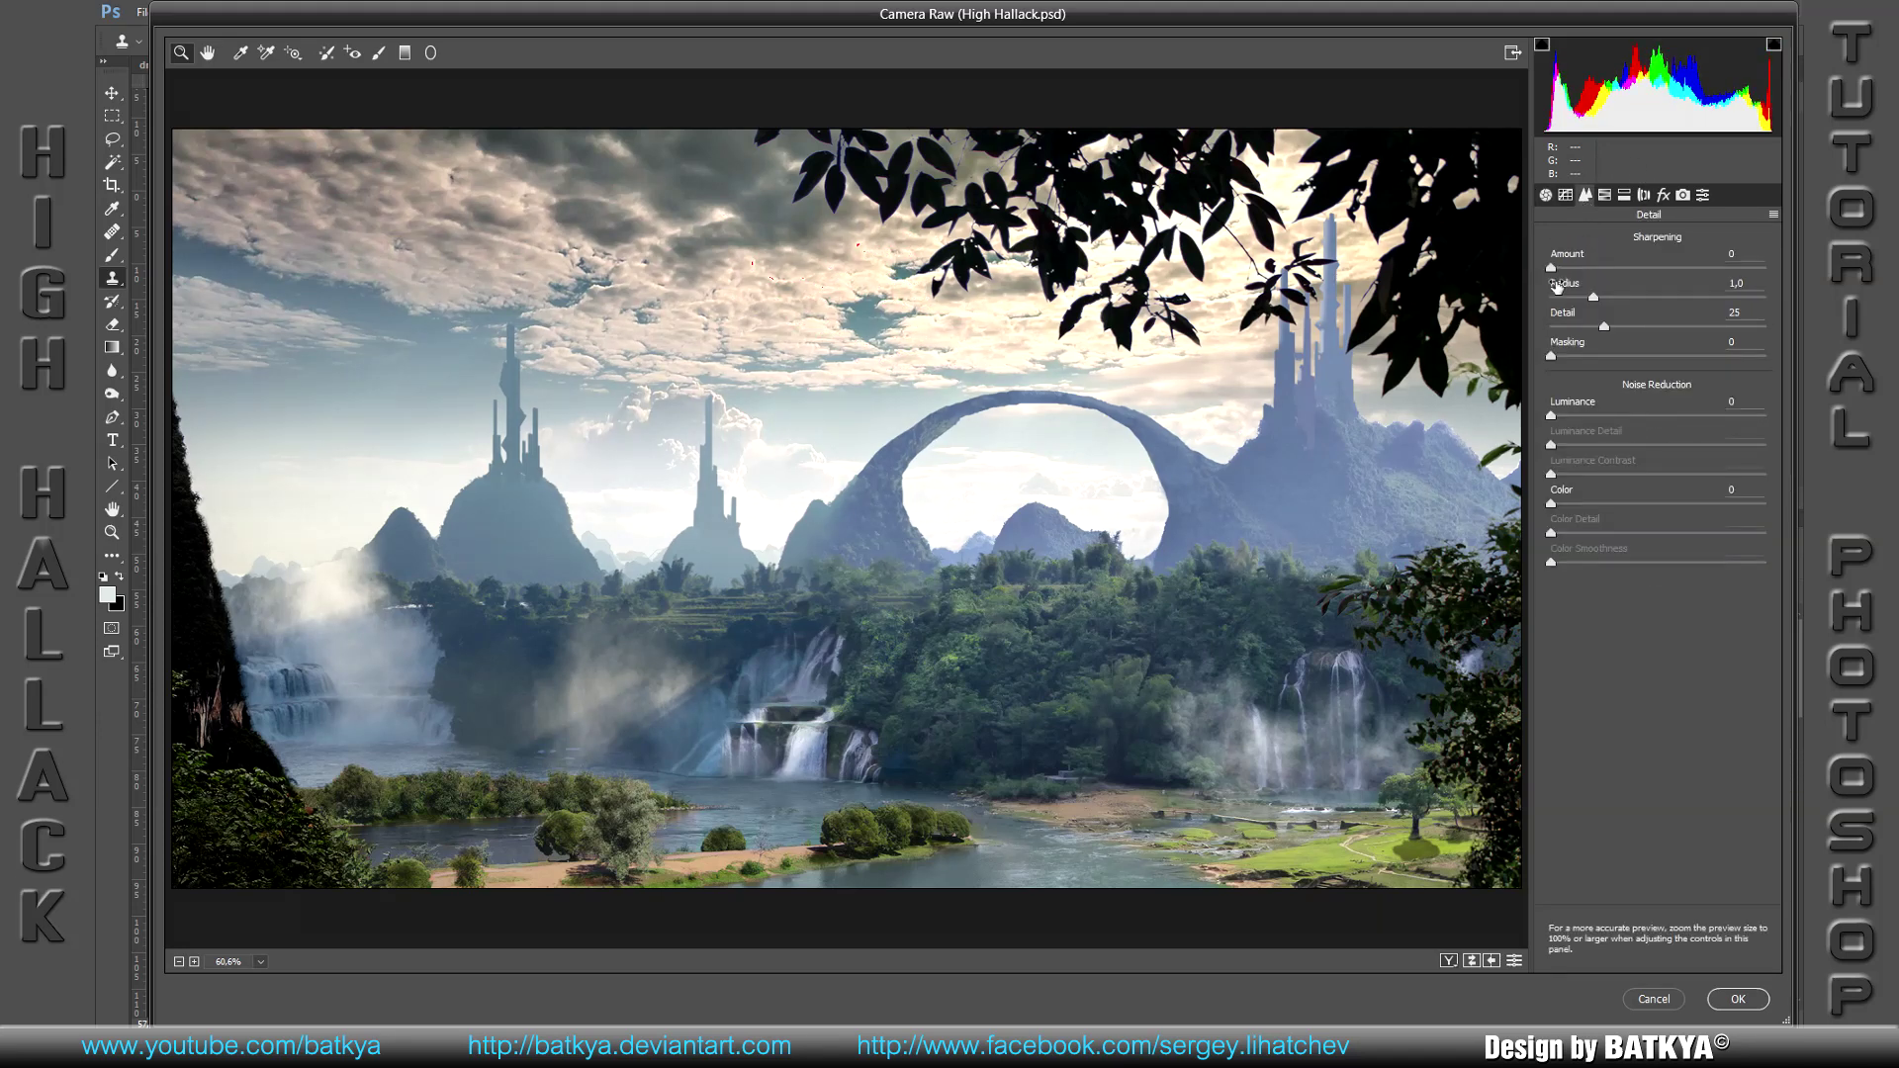
Step: Add slight sharpening and darken the Yellows and Blues (-8) luminance
{"action": "left_click_drag", "start_coordinate": [1553, 269], "coordinate": [1561, 270]}
{"action": "left_click", "coordinate": [1604, 195]}
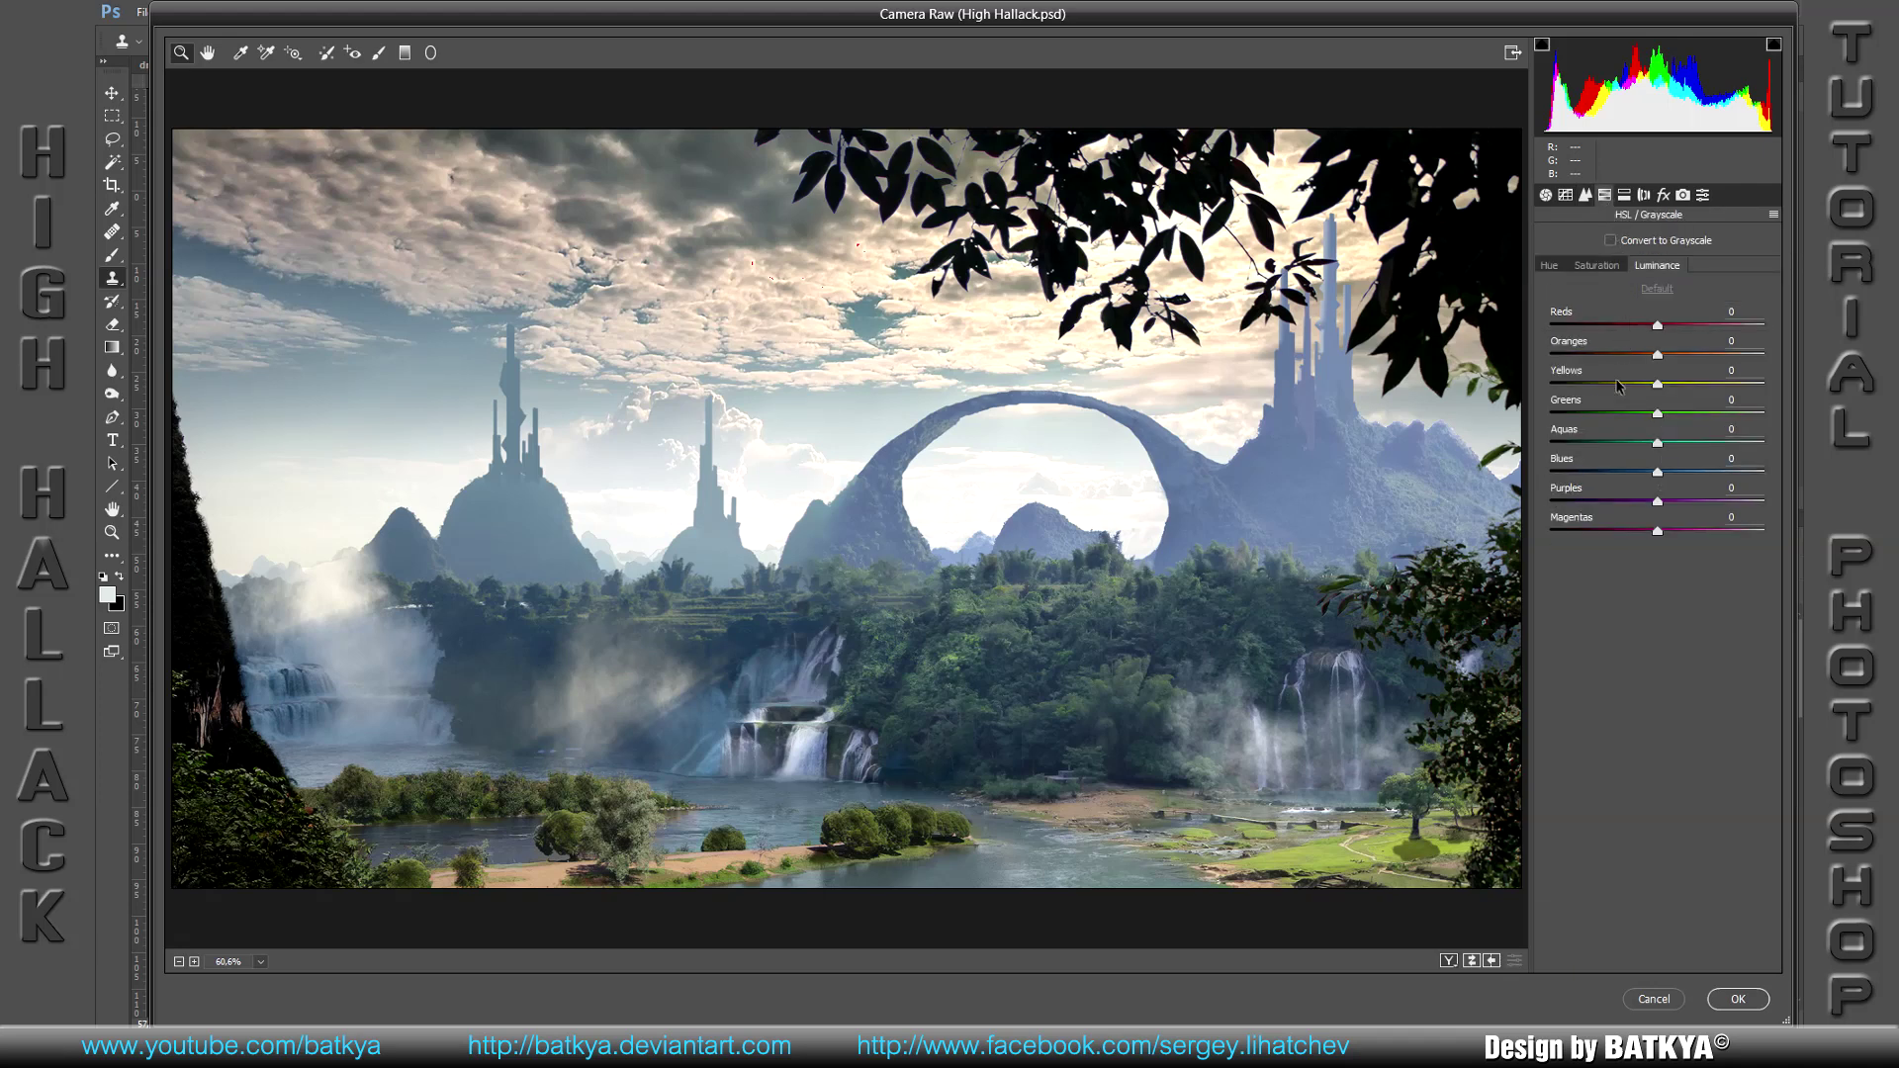
{"action": "left_click_drag", "start_coordinate": [1661, 392], "coordinate": [1641, 421]}
{"action": "left_click_drag", "start_coordinate": [1658, 475], "coordinate": [1647, 481]}
Step: Desaturate yellows, greens and aquas and boost blue saturation to +22
{"action": "left_click", "coordinate": [1601, 268]}
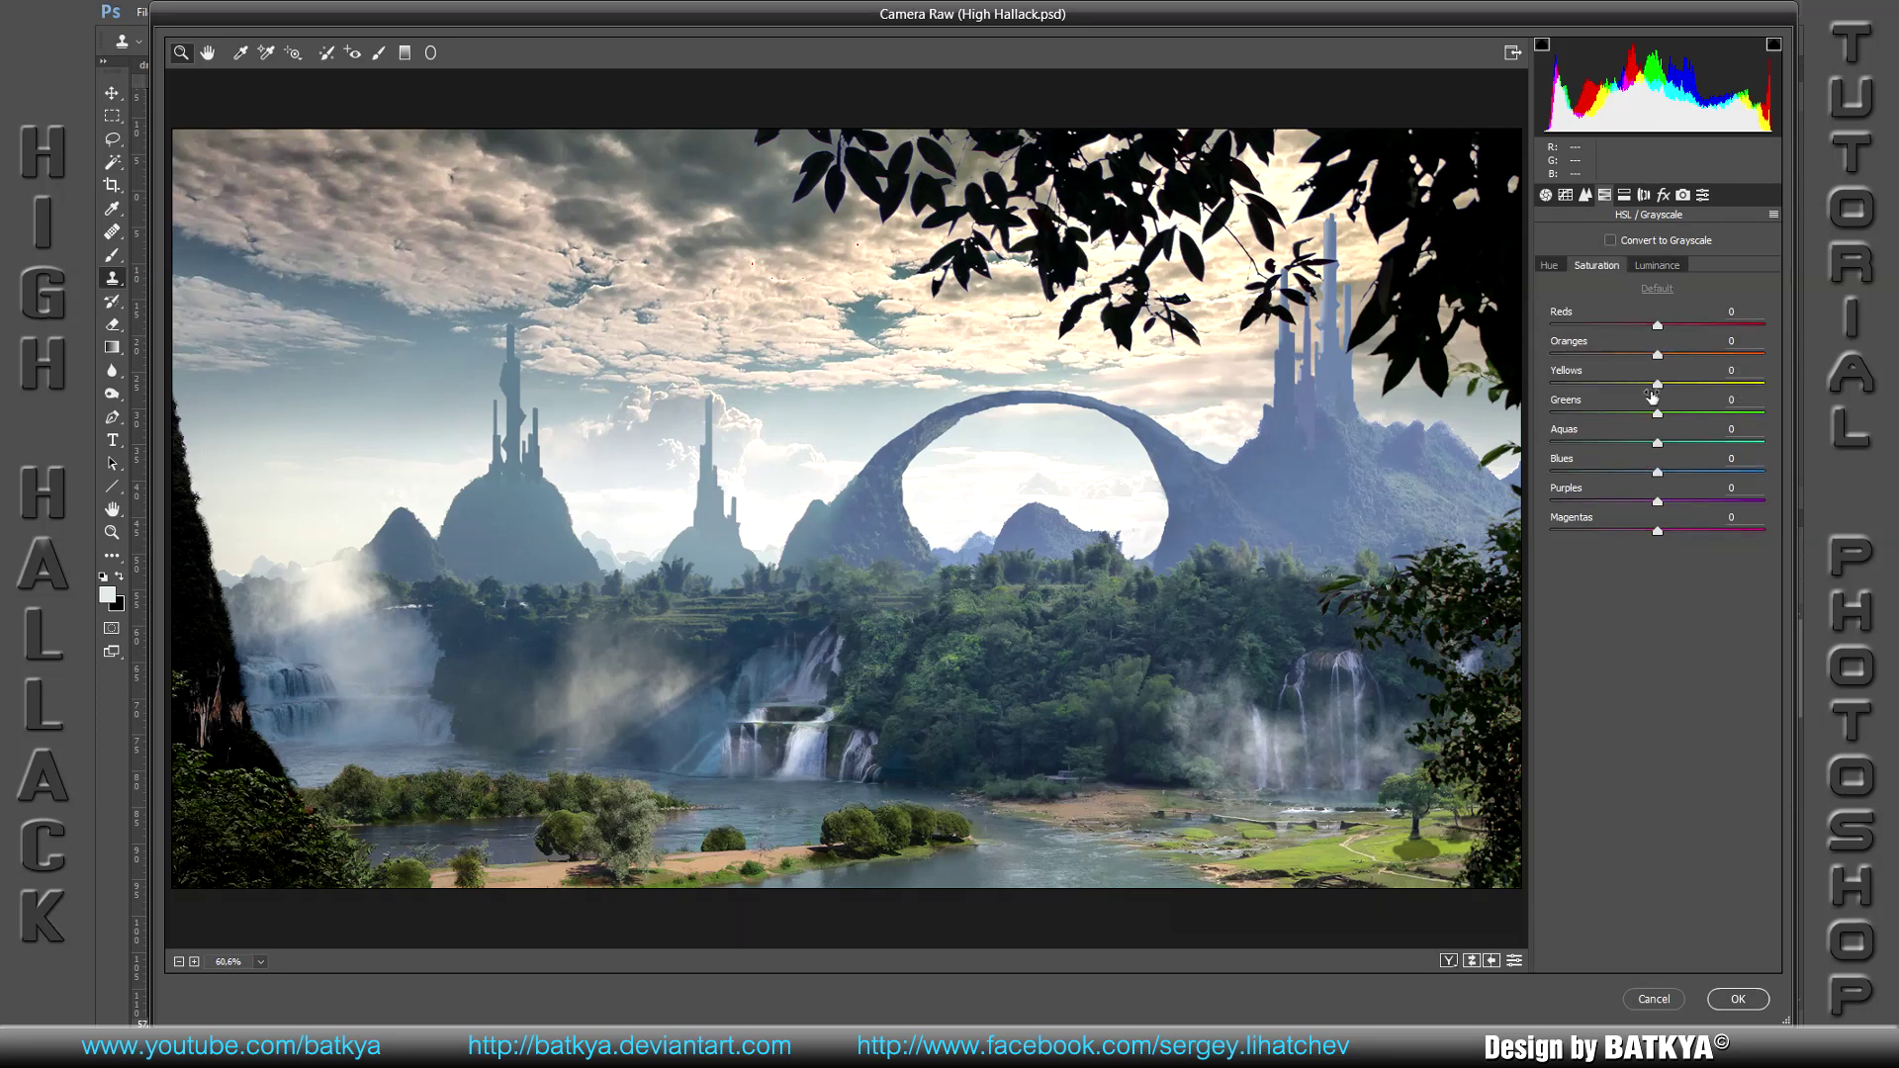
{"action": "left_click_drag", "start_coordinate": [1658, 387], "coordinate": [1646, 387]}
{"action": "left_click_drag", "start_coordinate": [1658, 413], "coordinate": [1652, 415]}
{"action": "left_click", "coordinate": [1659, 444]}
{"action": "left_click_drag", "start_coordinate": [1657, 446], "coordinate": [1646, 446]}
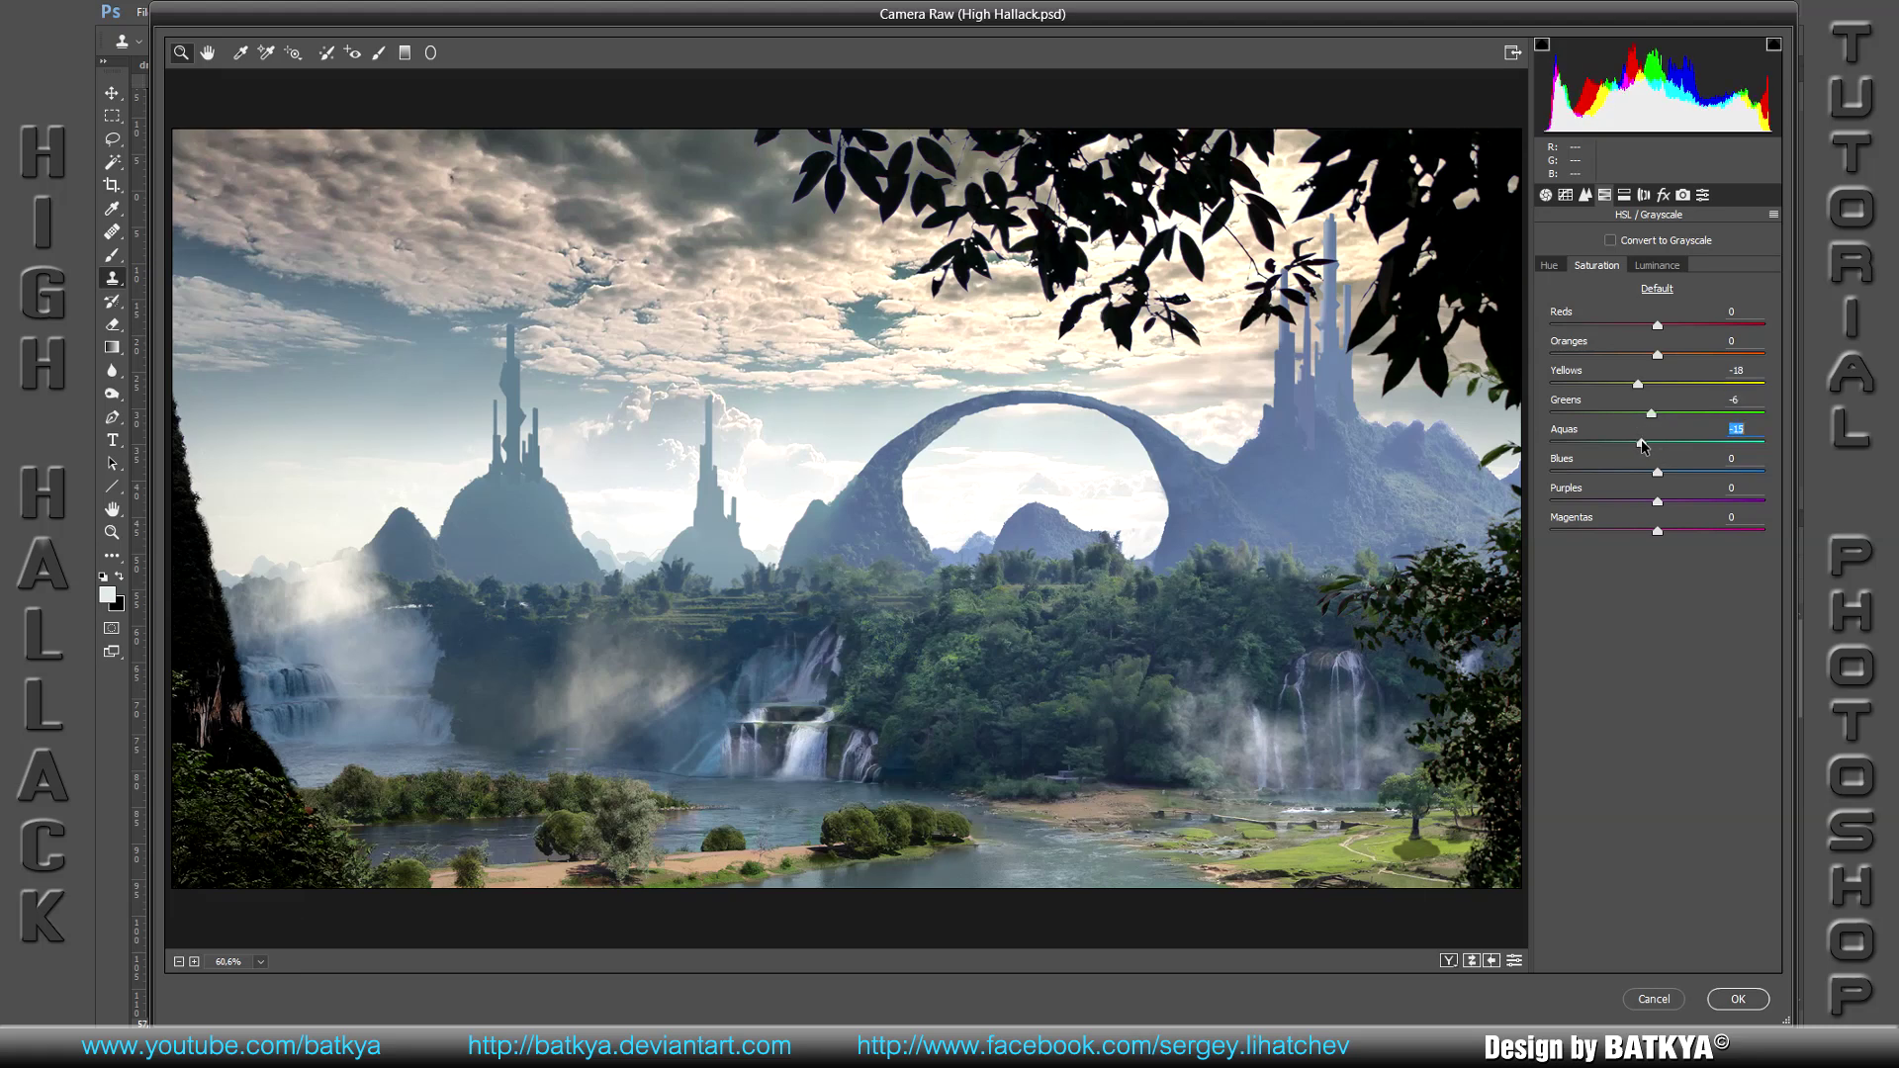
{"action": "left_click_drag", "start_coordinate": [1657, 473], "coordinate": [1690, 476]}
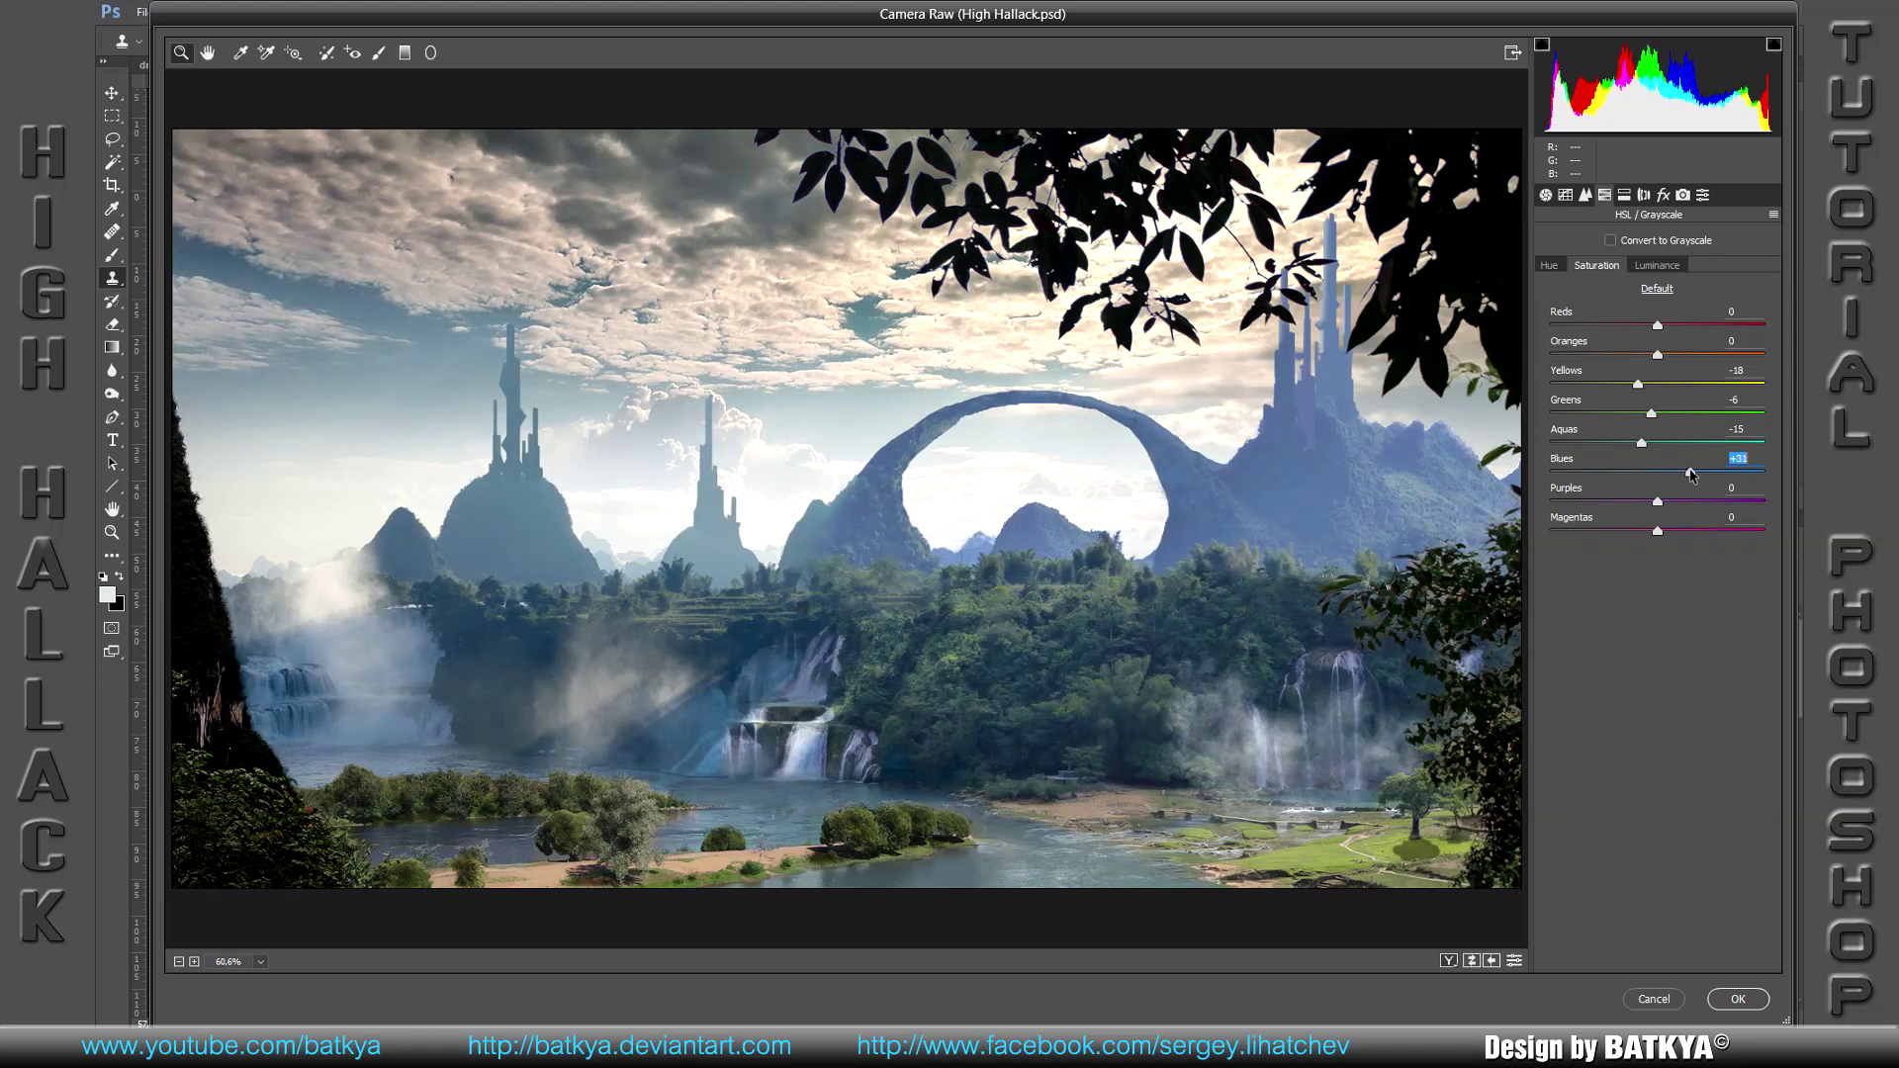
Step: Split-tone the highlights teal with a saturated shadow tint, then apply Camera Raw
{"action": "left_click", "coordinate": [1624, 194]}
{"action": "left_click_drag", "start_coordinate": [1553, 269], "coordinate": [1658, 283]}
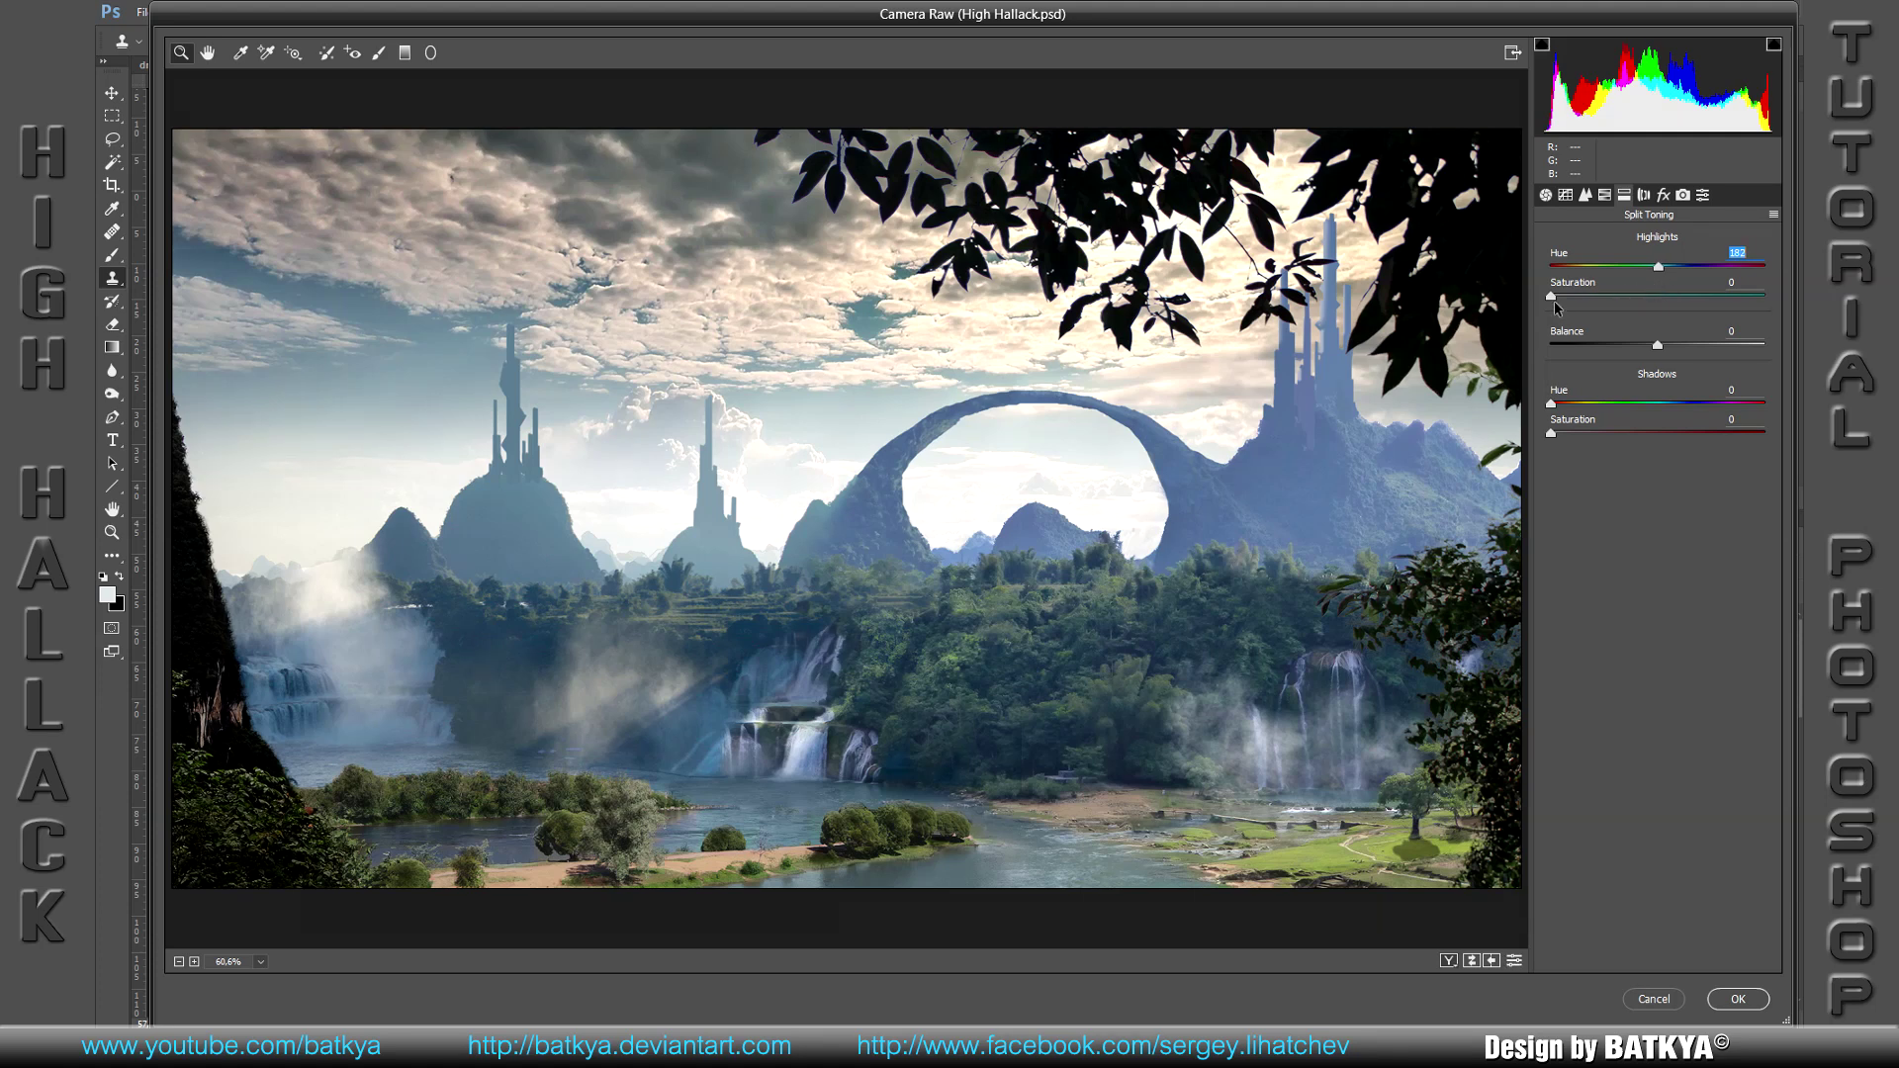
{"action": "left_click_drag", "start_coordinate": [1553, 298], "coordinate": [1585, 299]}
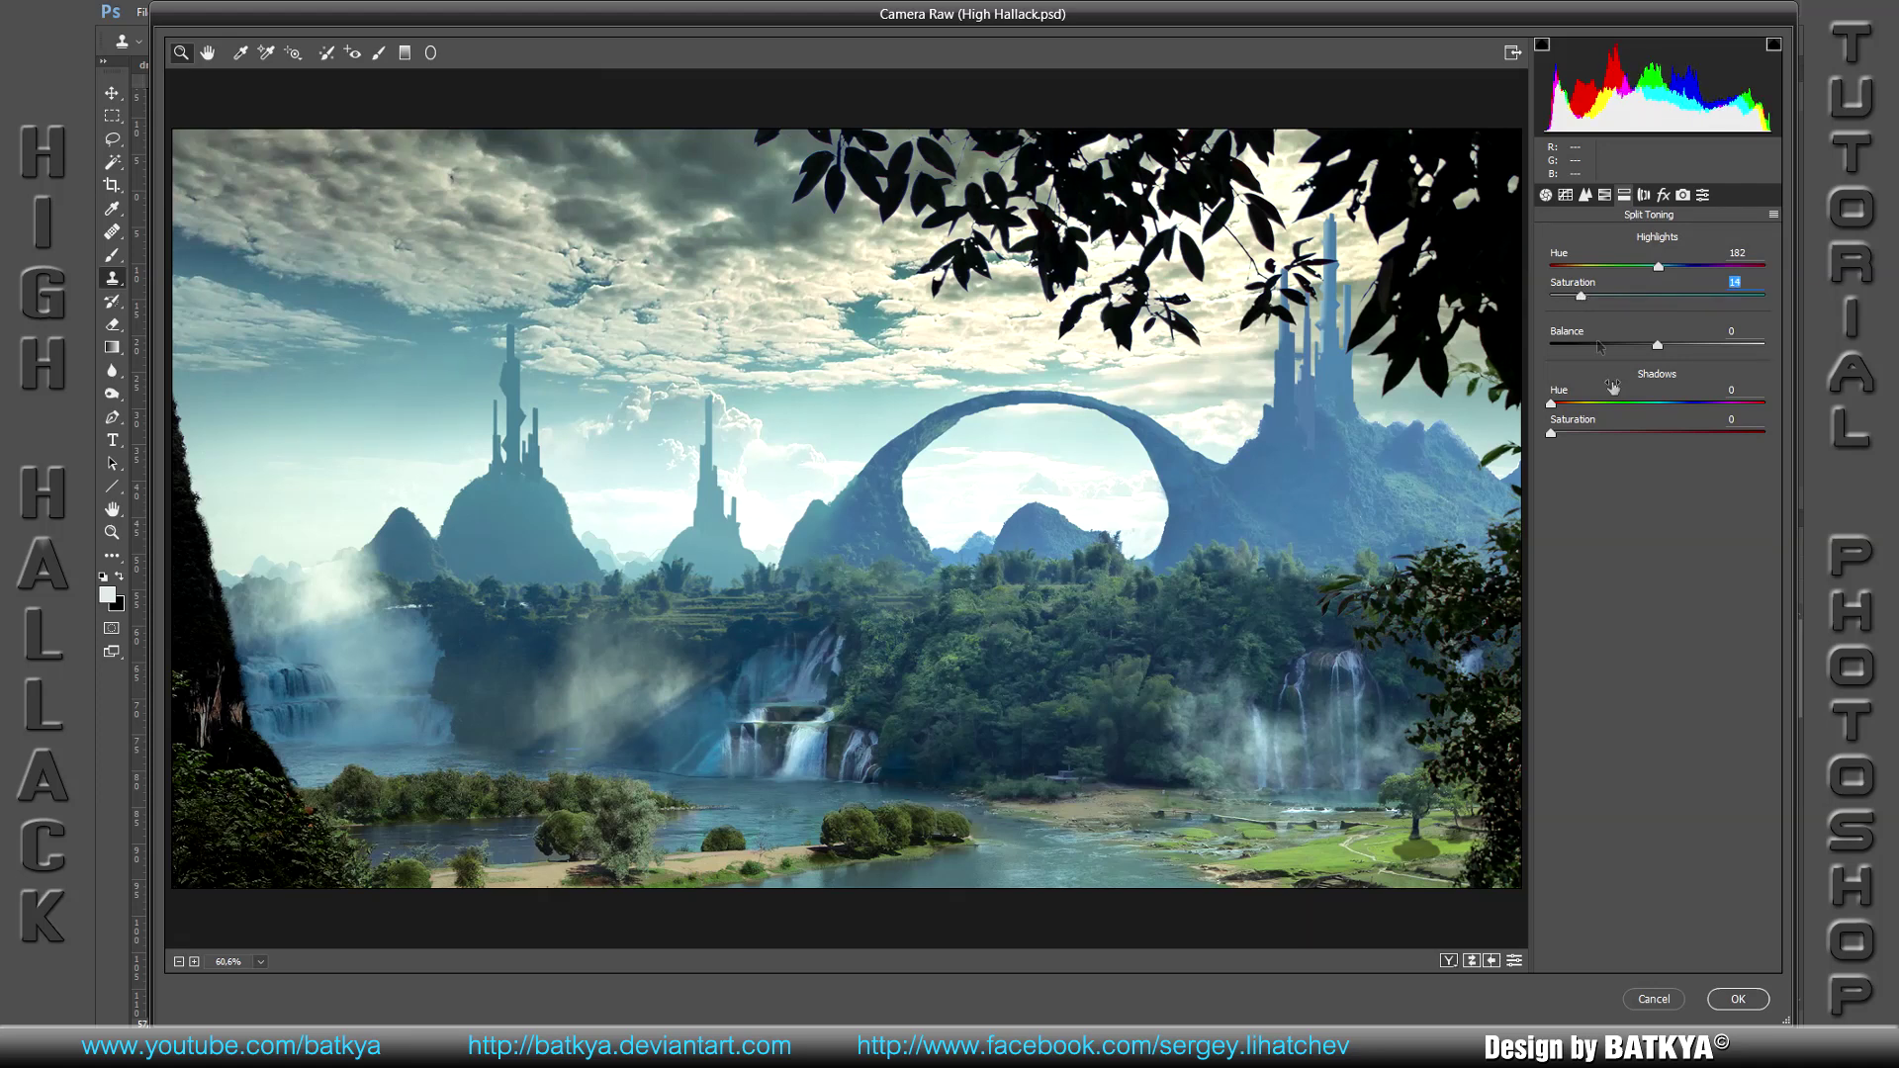
{"action": "left_click_drag", "start_coordinate": [1551, 404], "coordinate": [1603, 409]}
{"action": "left_click_drag", "start_coordinate": [1550, 433], "coordinate": [1573, 433]}
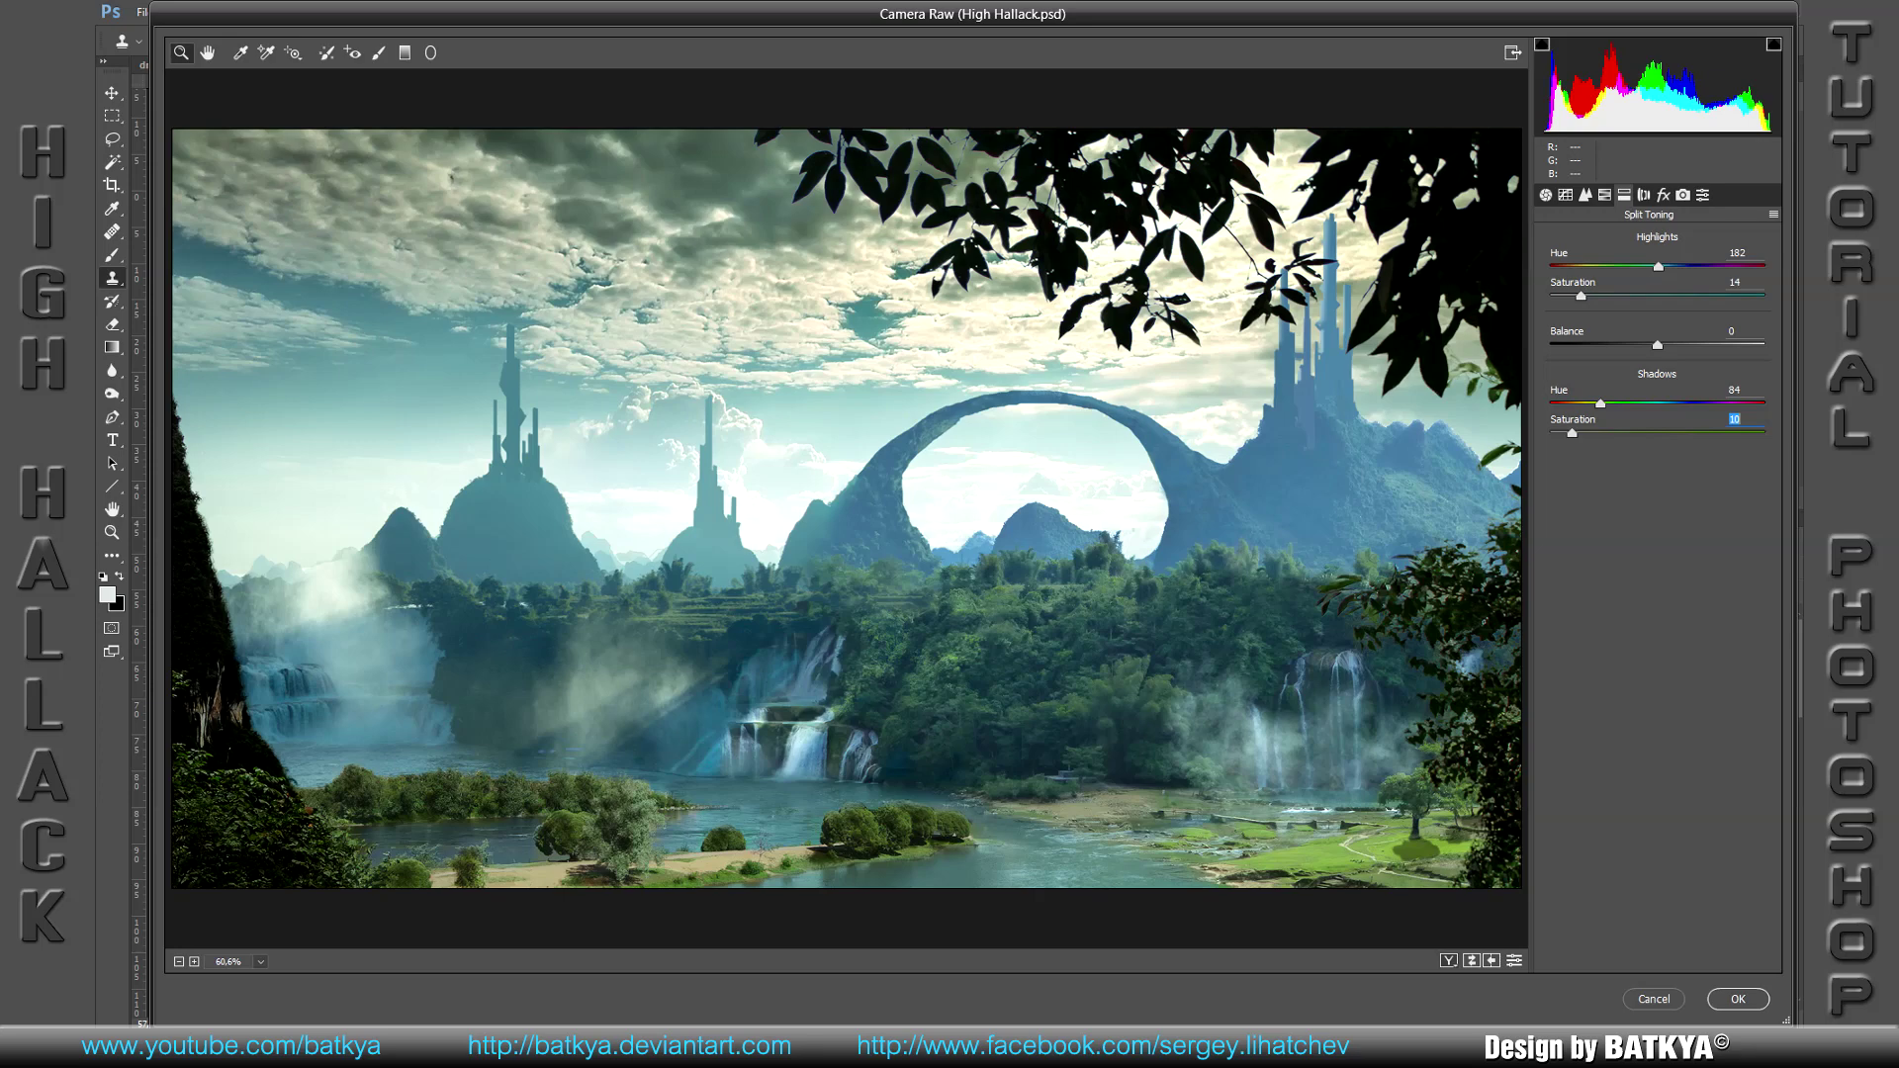
{"action": "left_click", "coordinate": [1739, 1000]}
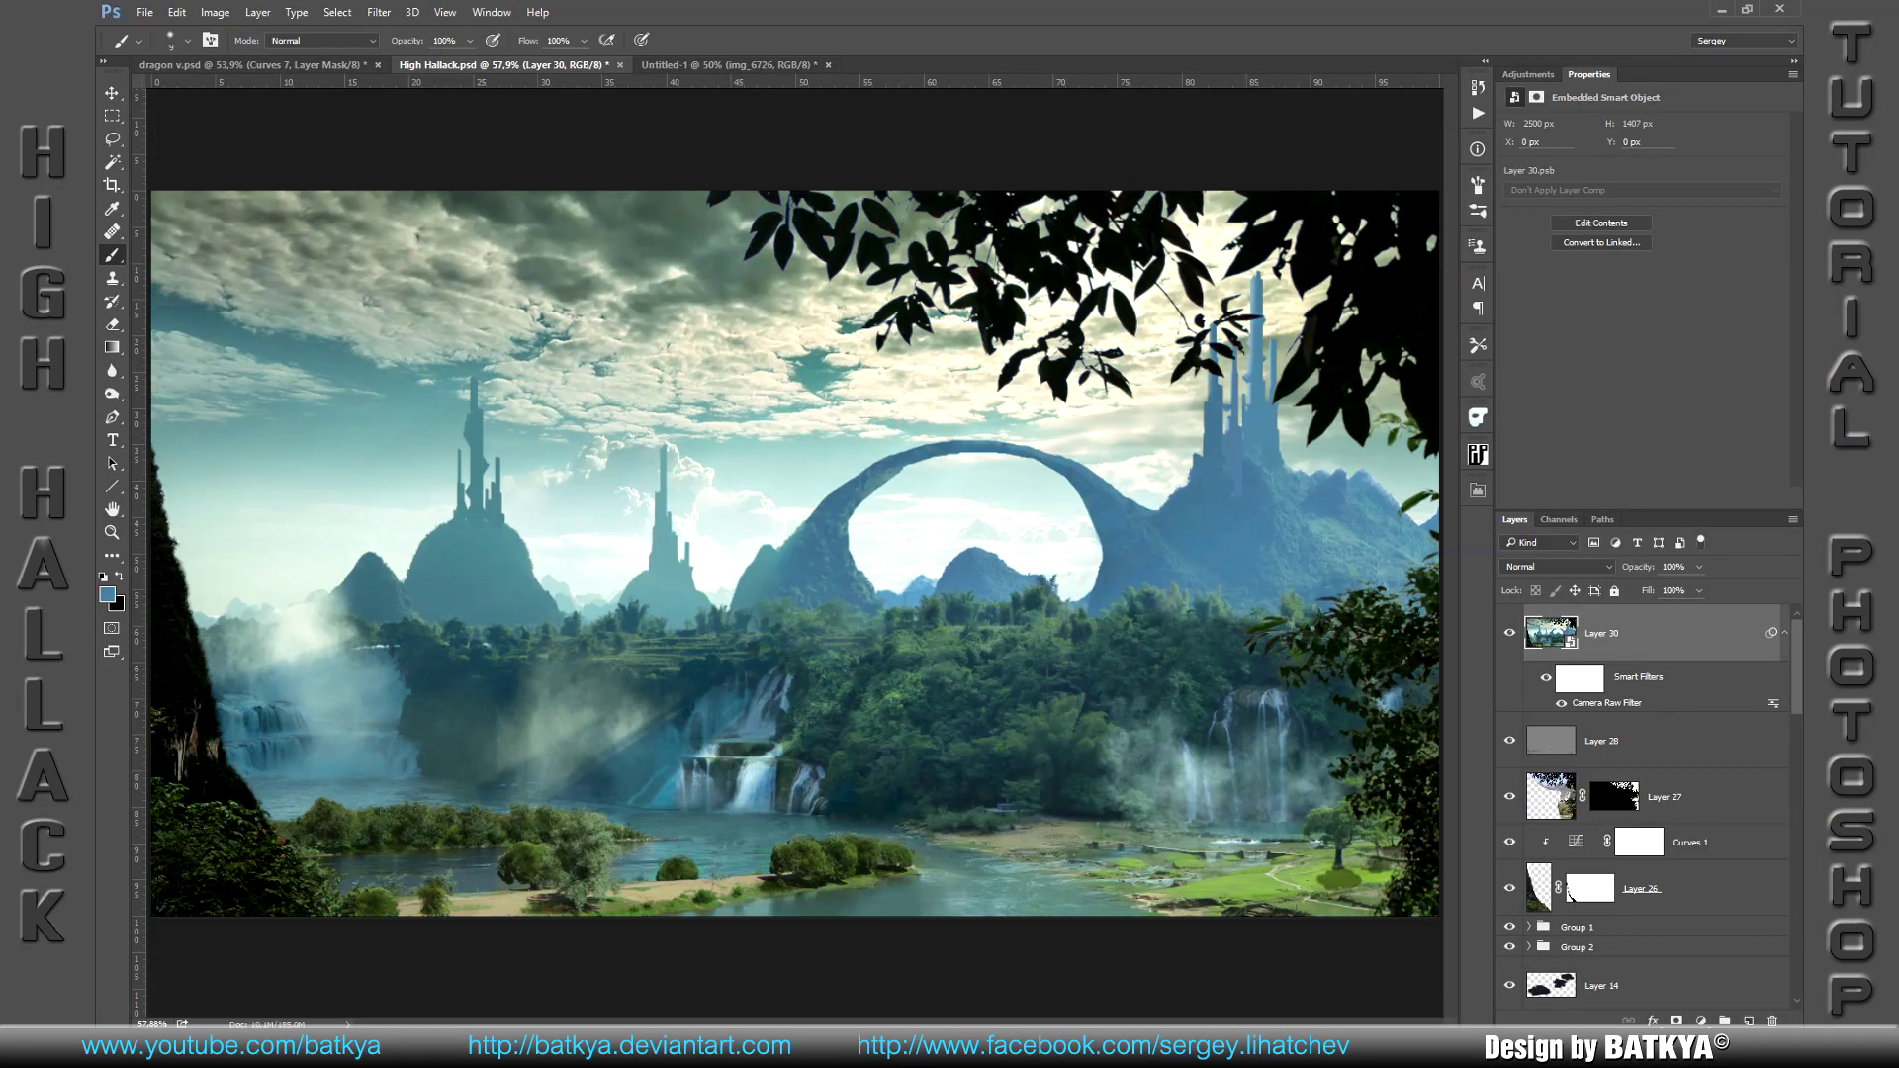
Step: Add a blue-filled Multiply layer masked clear in the centre, leaving dark edges
{"action": "key", "text": "ctrl+shift+alt+n"}
{"action": "left_click", "coordinate": [1558, 566]}
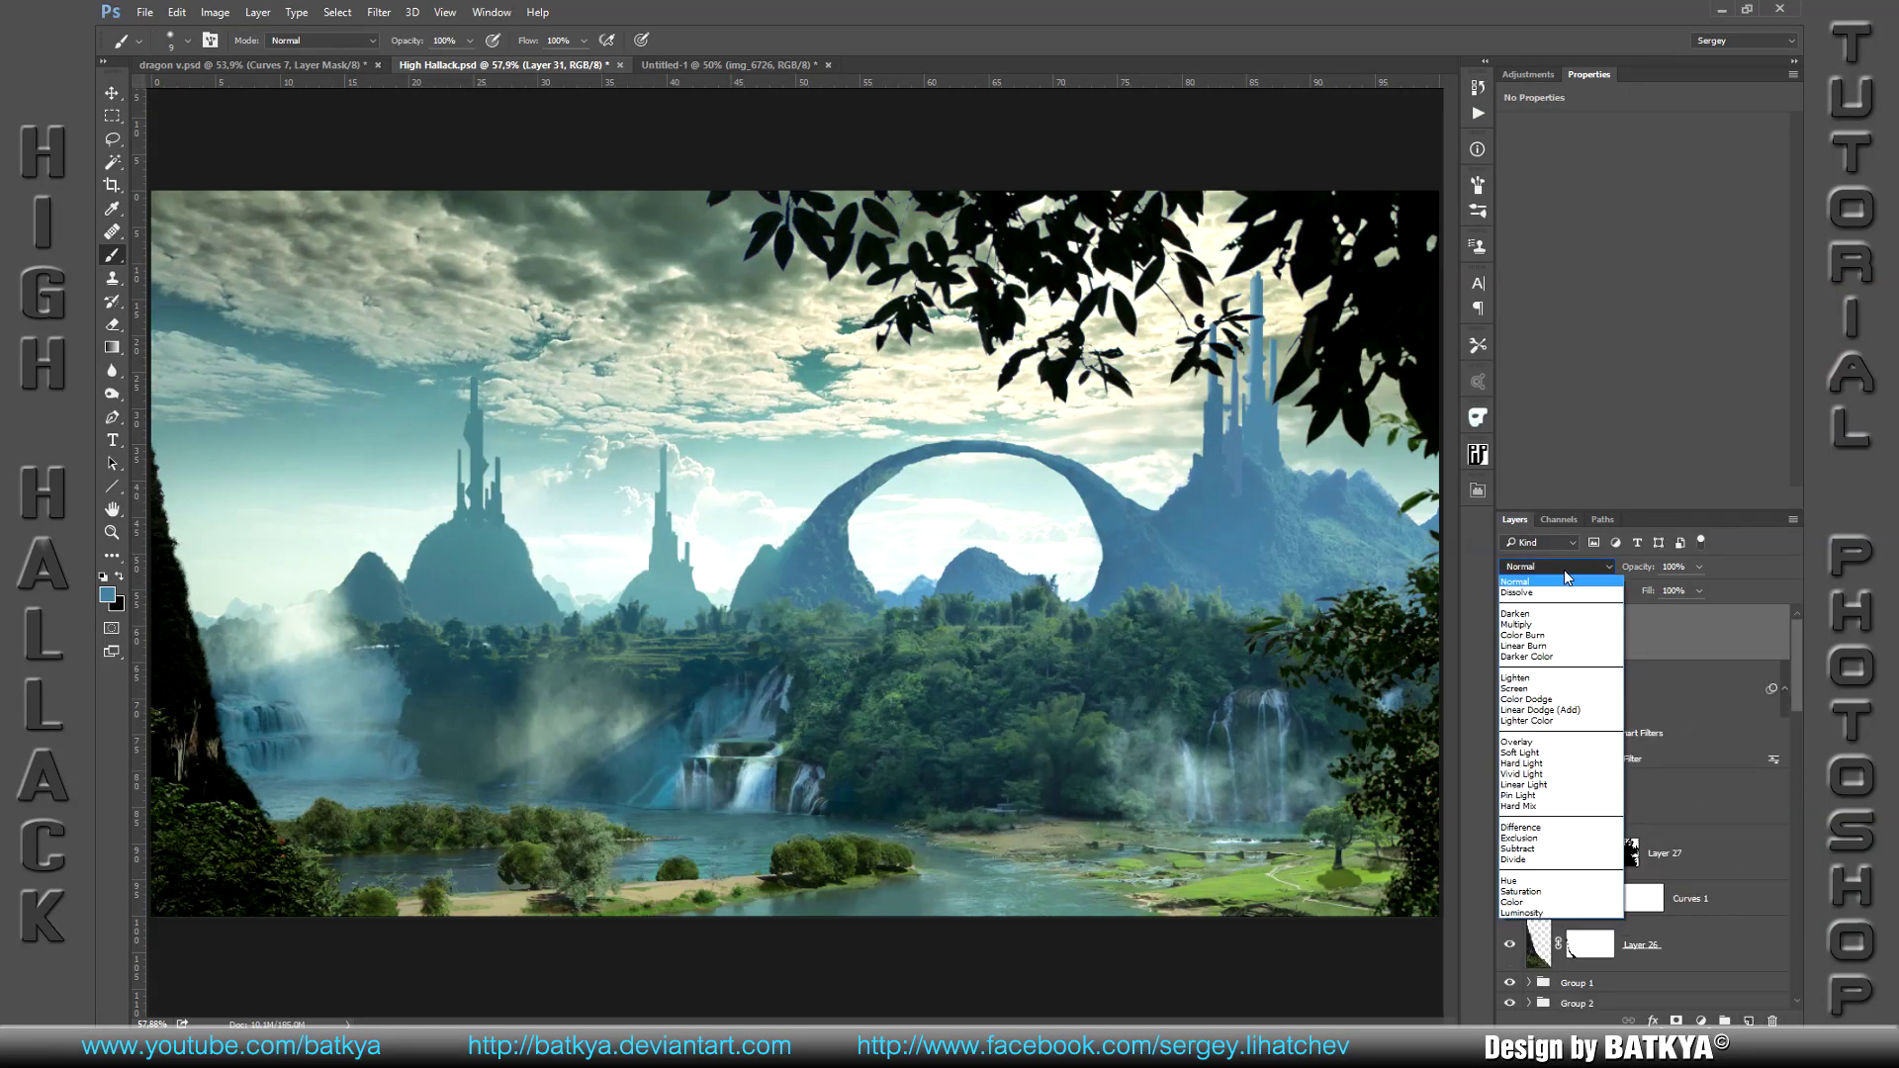
{"action": "left_click", "coordinate": [1558, 624]}
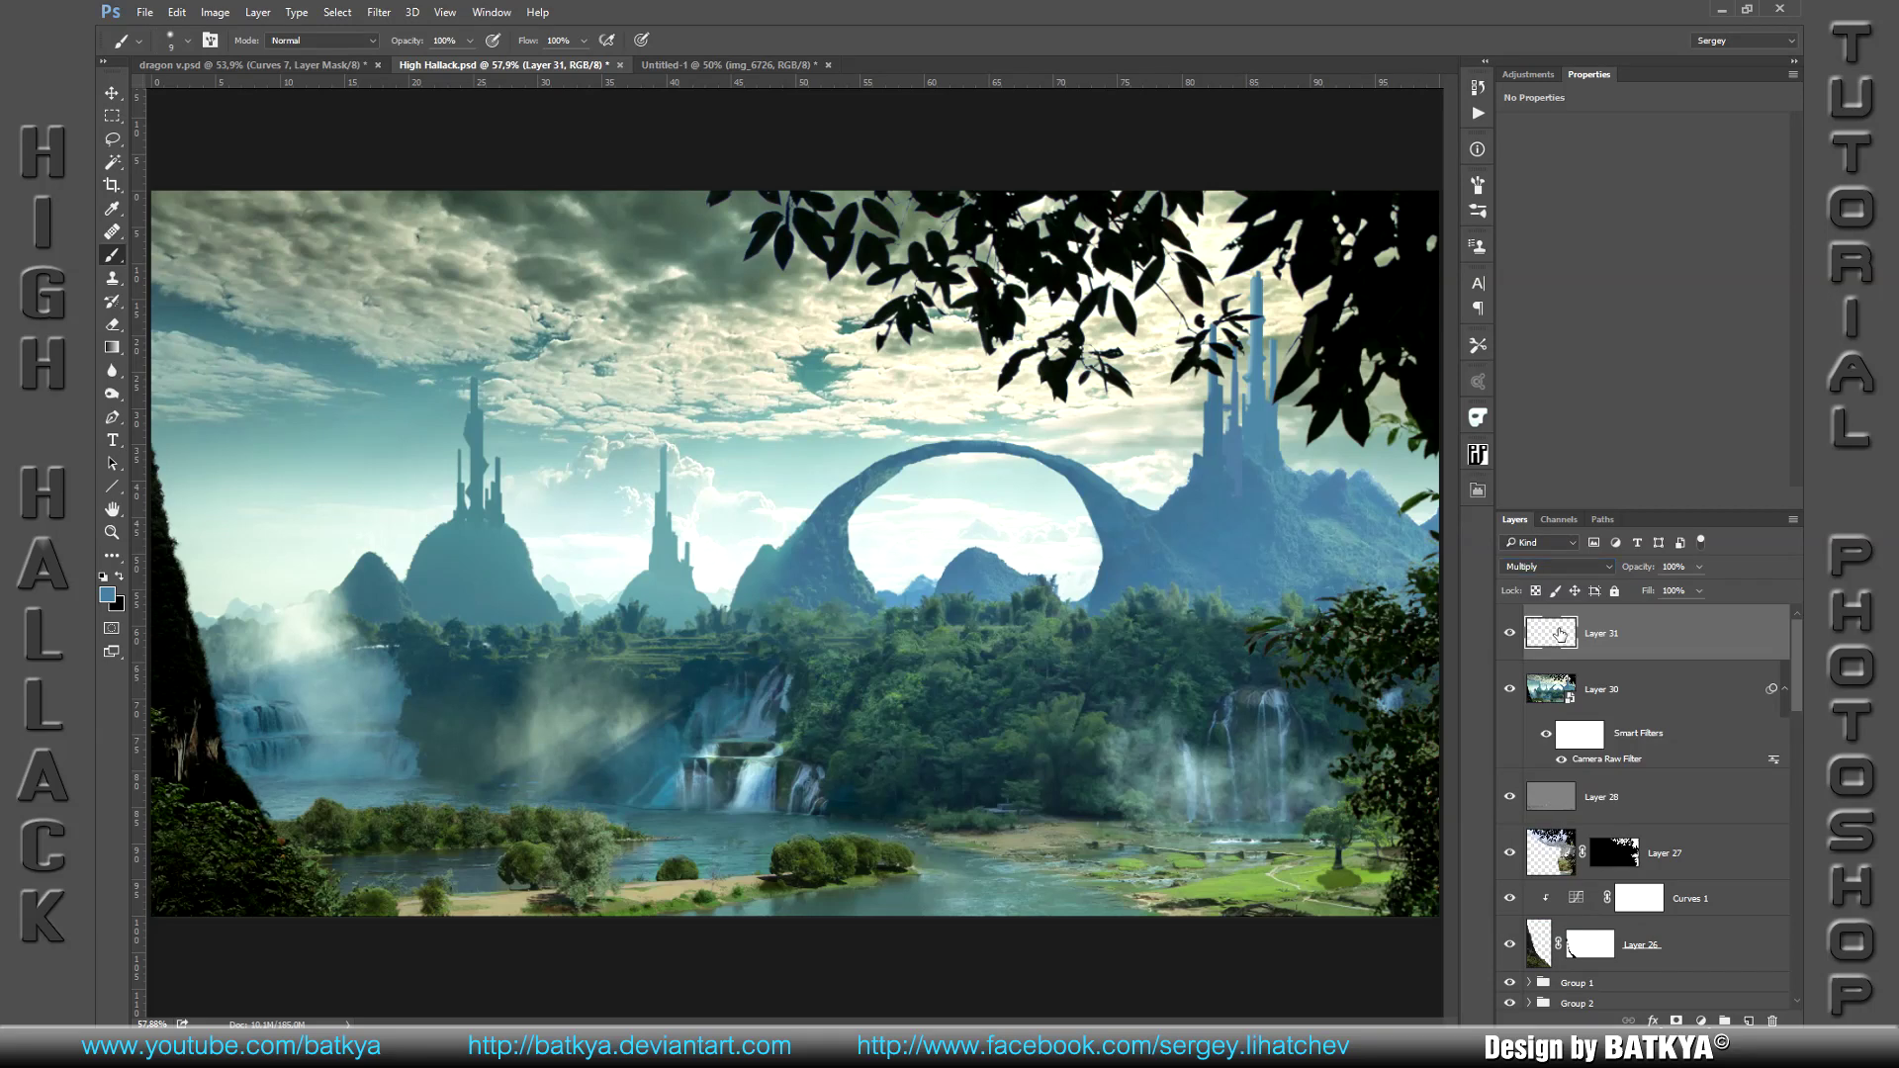
{"action": "key", "text": "alt+BackSpace"}
{"action": "left_click", "coordinate": [1676, 1020]}
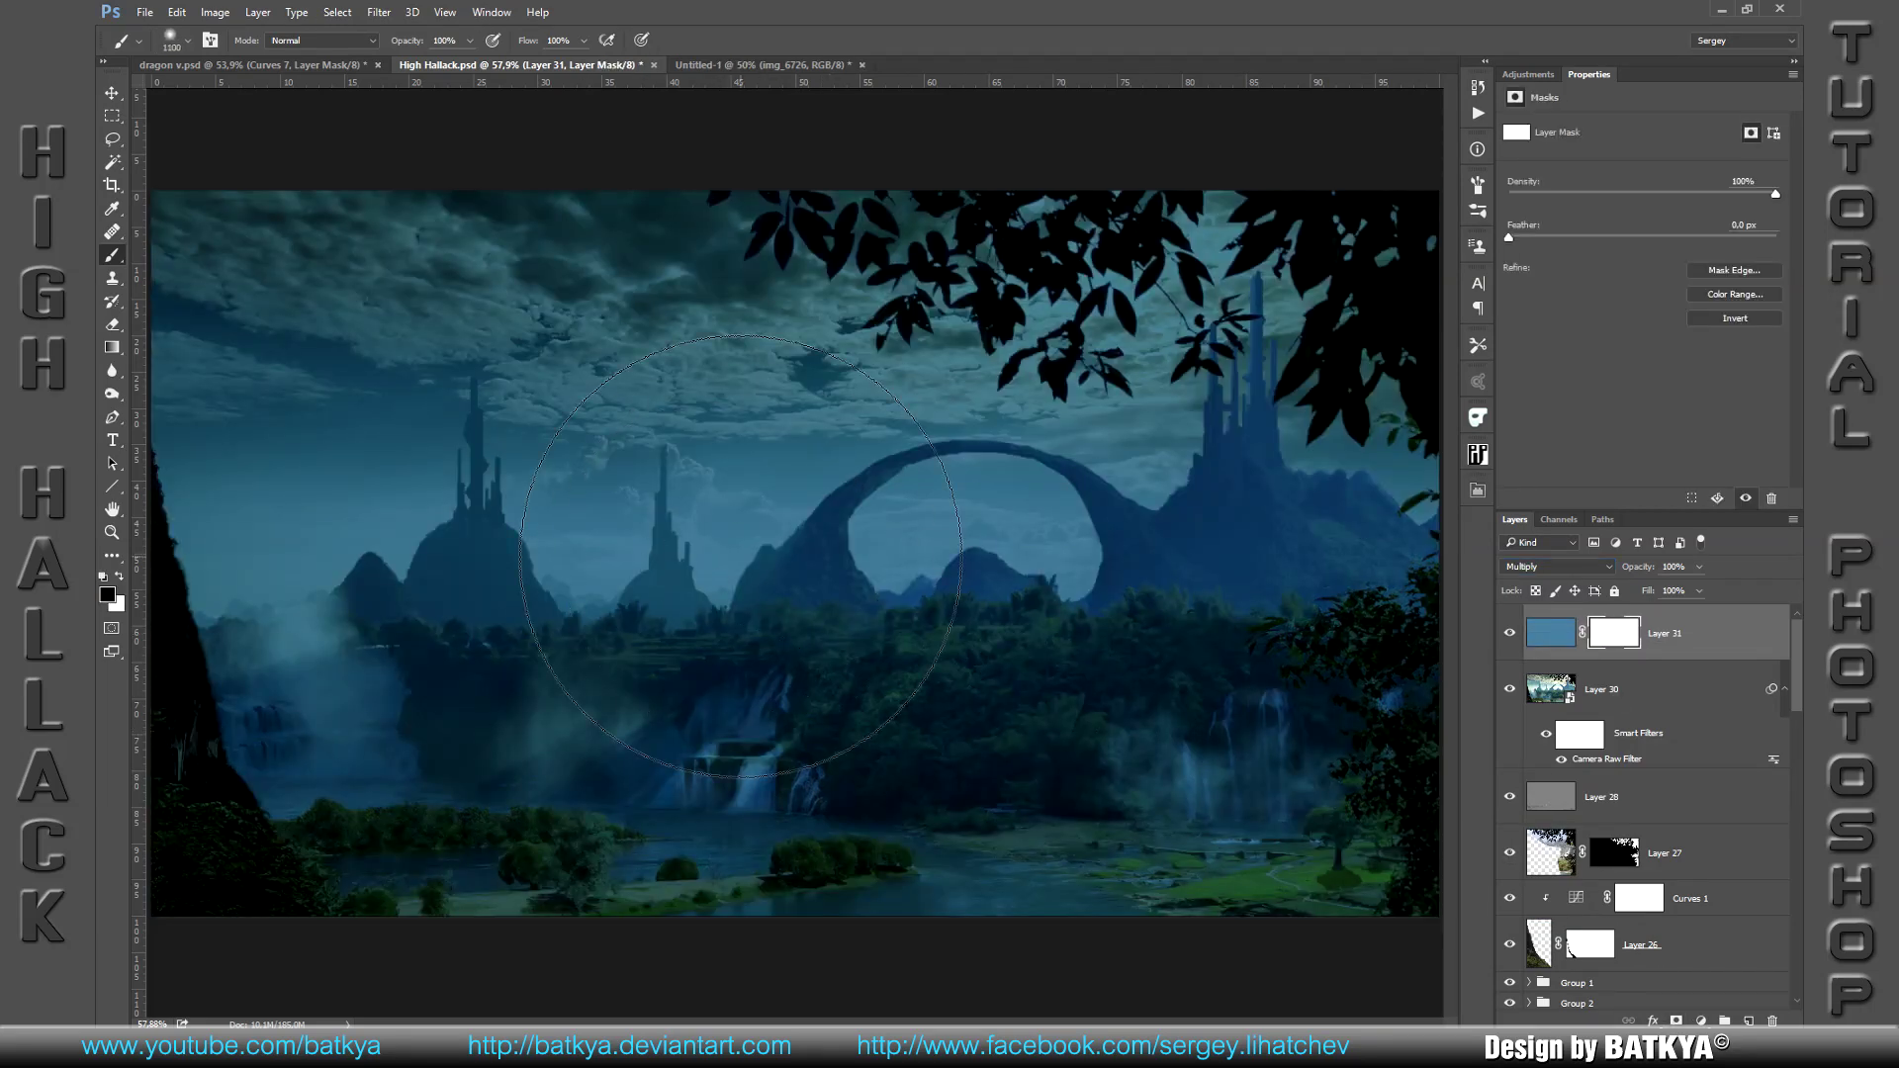
{"action": "left_click", "coordinate": [695, 526]}
{"action": "left_click_drag", "start_coordinate": [695, 526], "coordinate": [495, 634]}
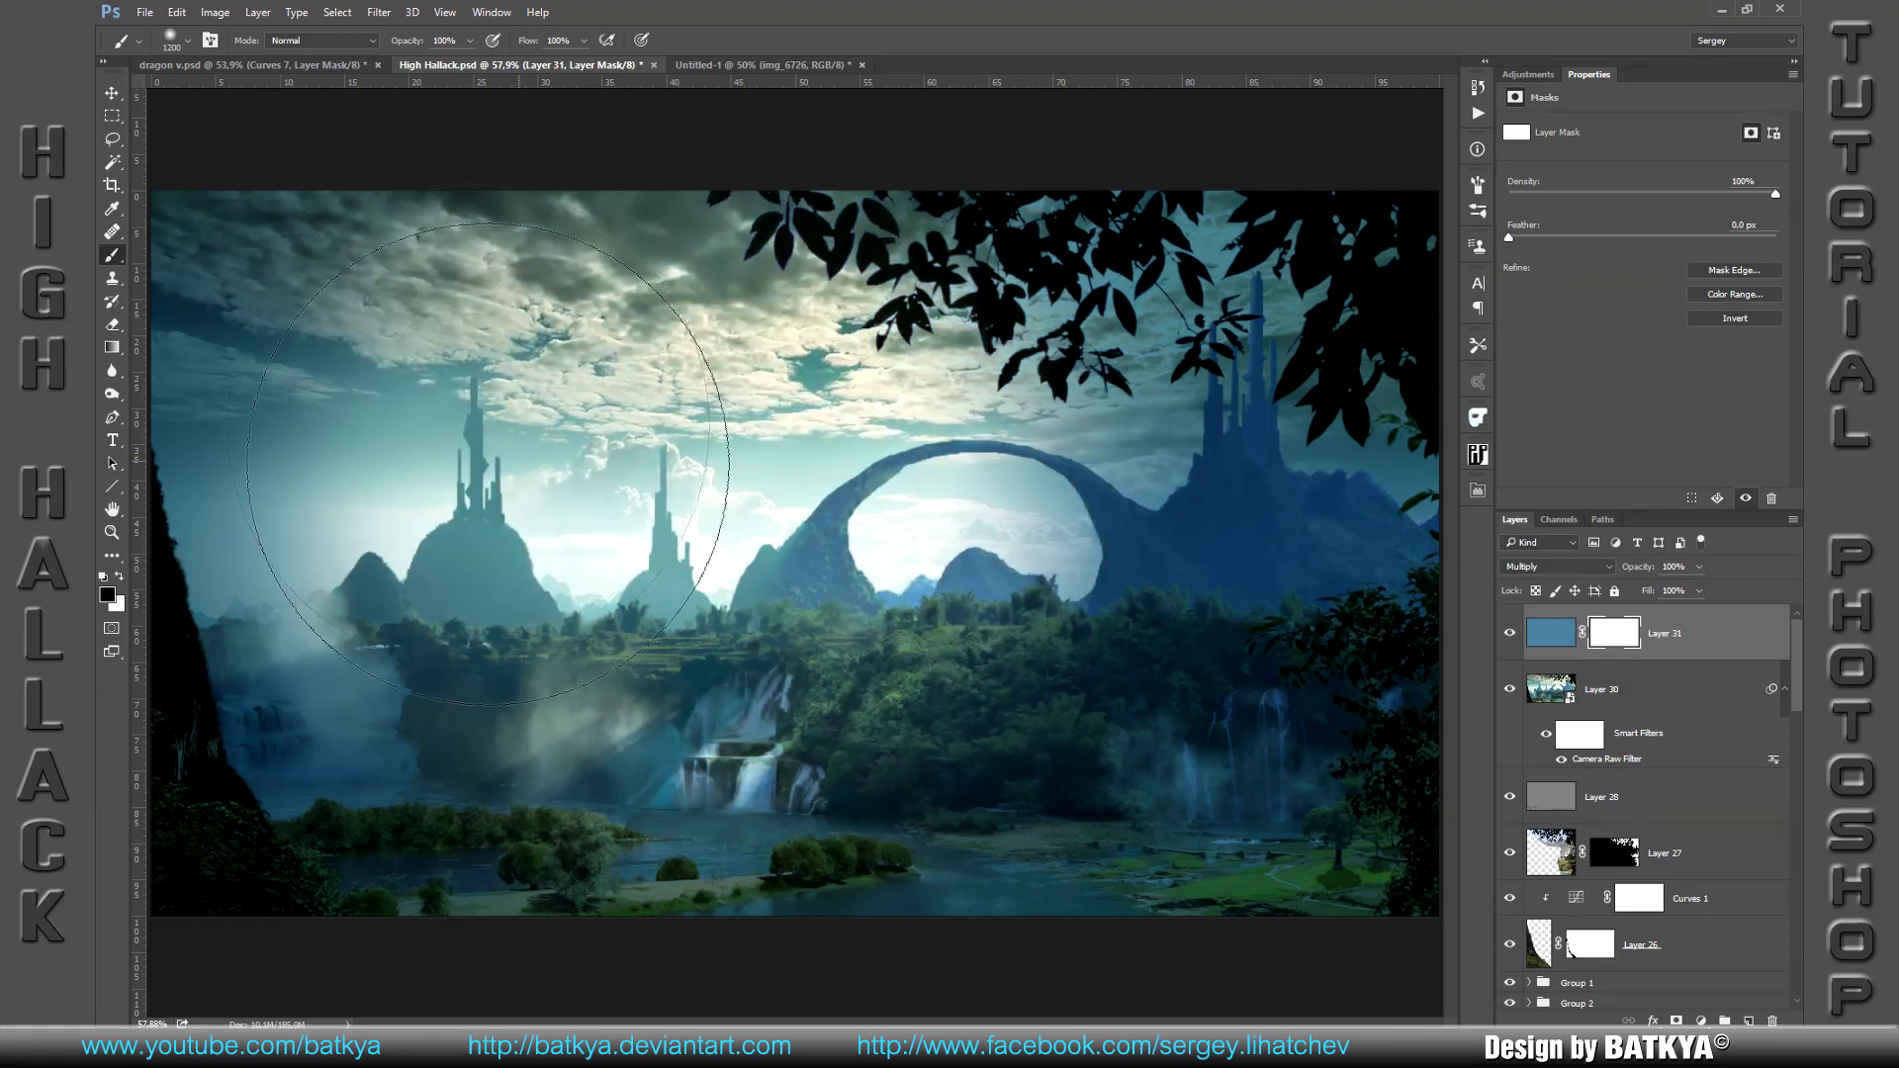
{"action": "mouse_move", "coordinate": [495, 634]}
{"action": "left_mouse_down"}
{"action": "mouse_move", "coordinate": [930, 432]}
{"action": "mouse_move", "coordinate": [1019, 771]}
{"action": "mouse_move", "coordinate": [909, 524]}
{"action": "left_mouse_up"}
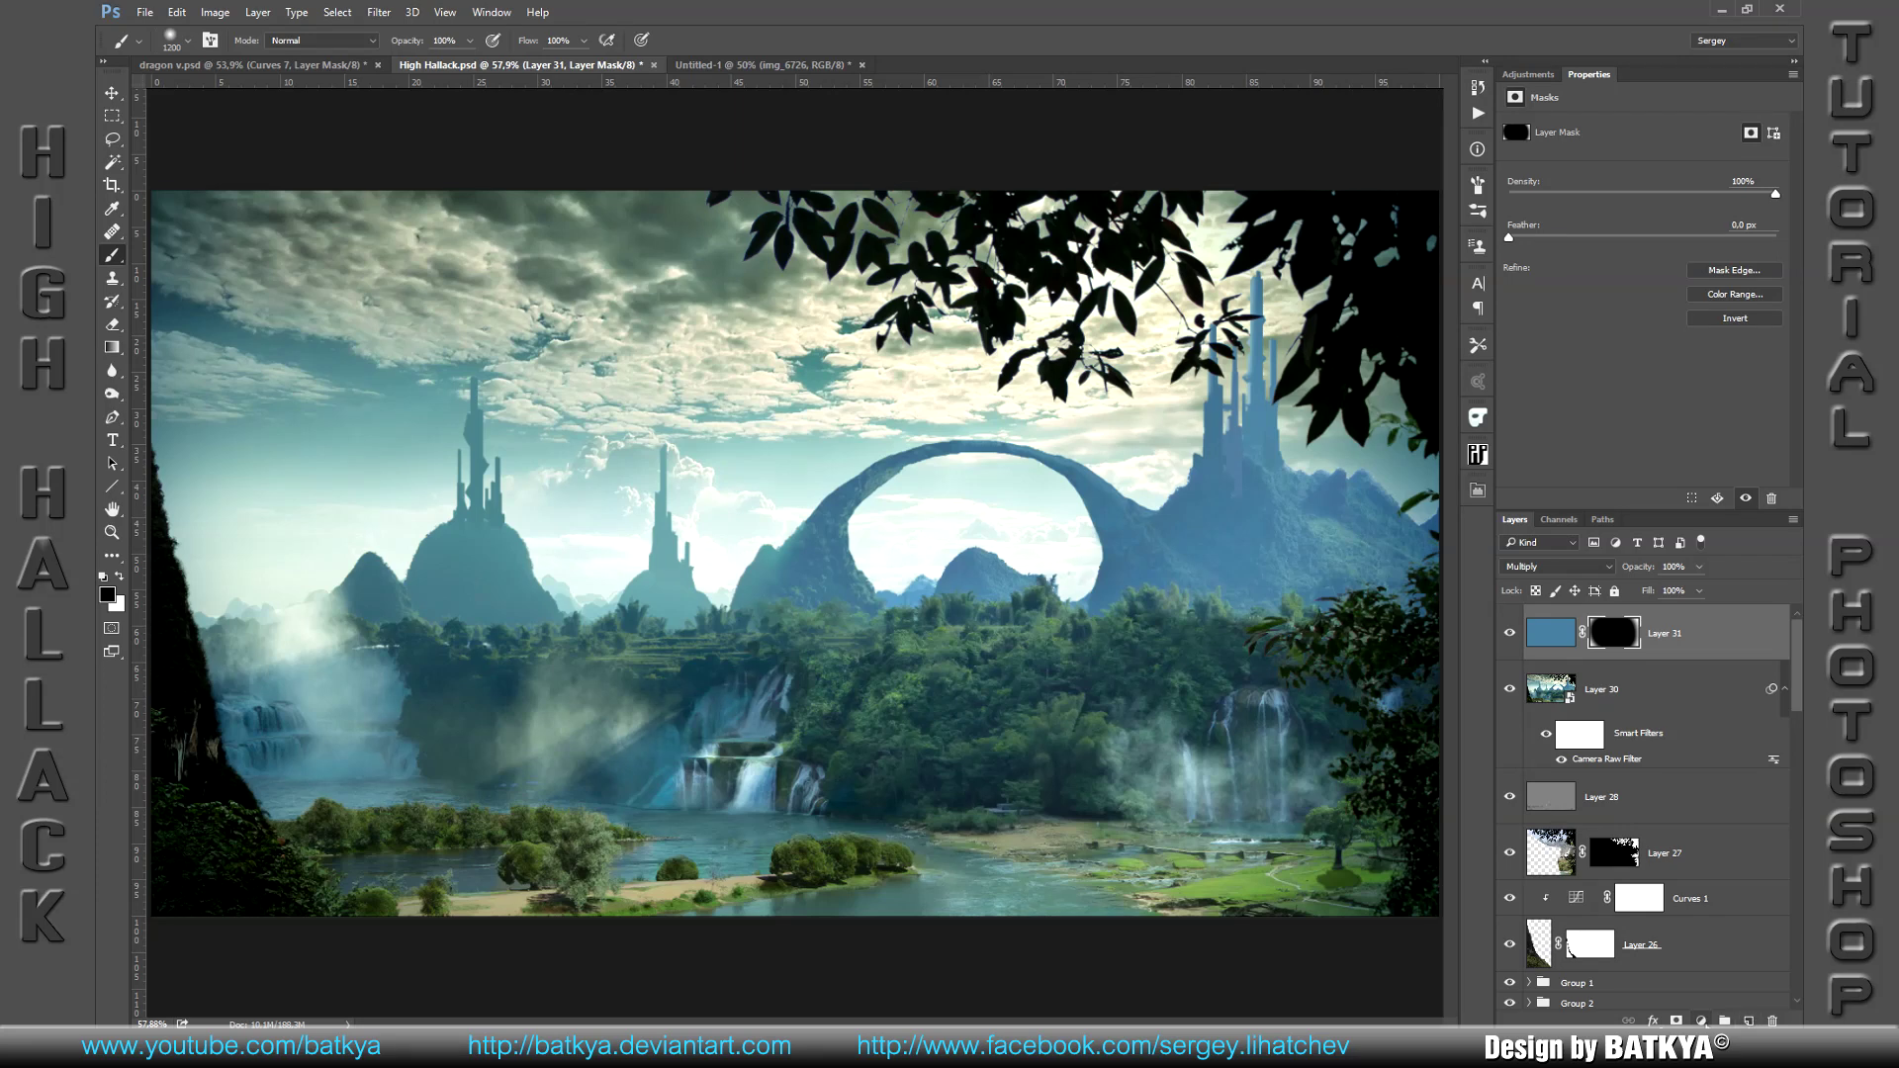
Step: Add a Curves 2 adjustment lifting the upper and darker tones to brighten the image
{"action": "left_click", "coordinate": [1700, 1021]}
{"action": "left_click", "coordinate": [1664, 744]}
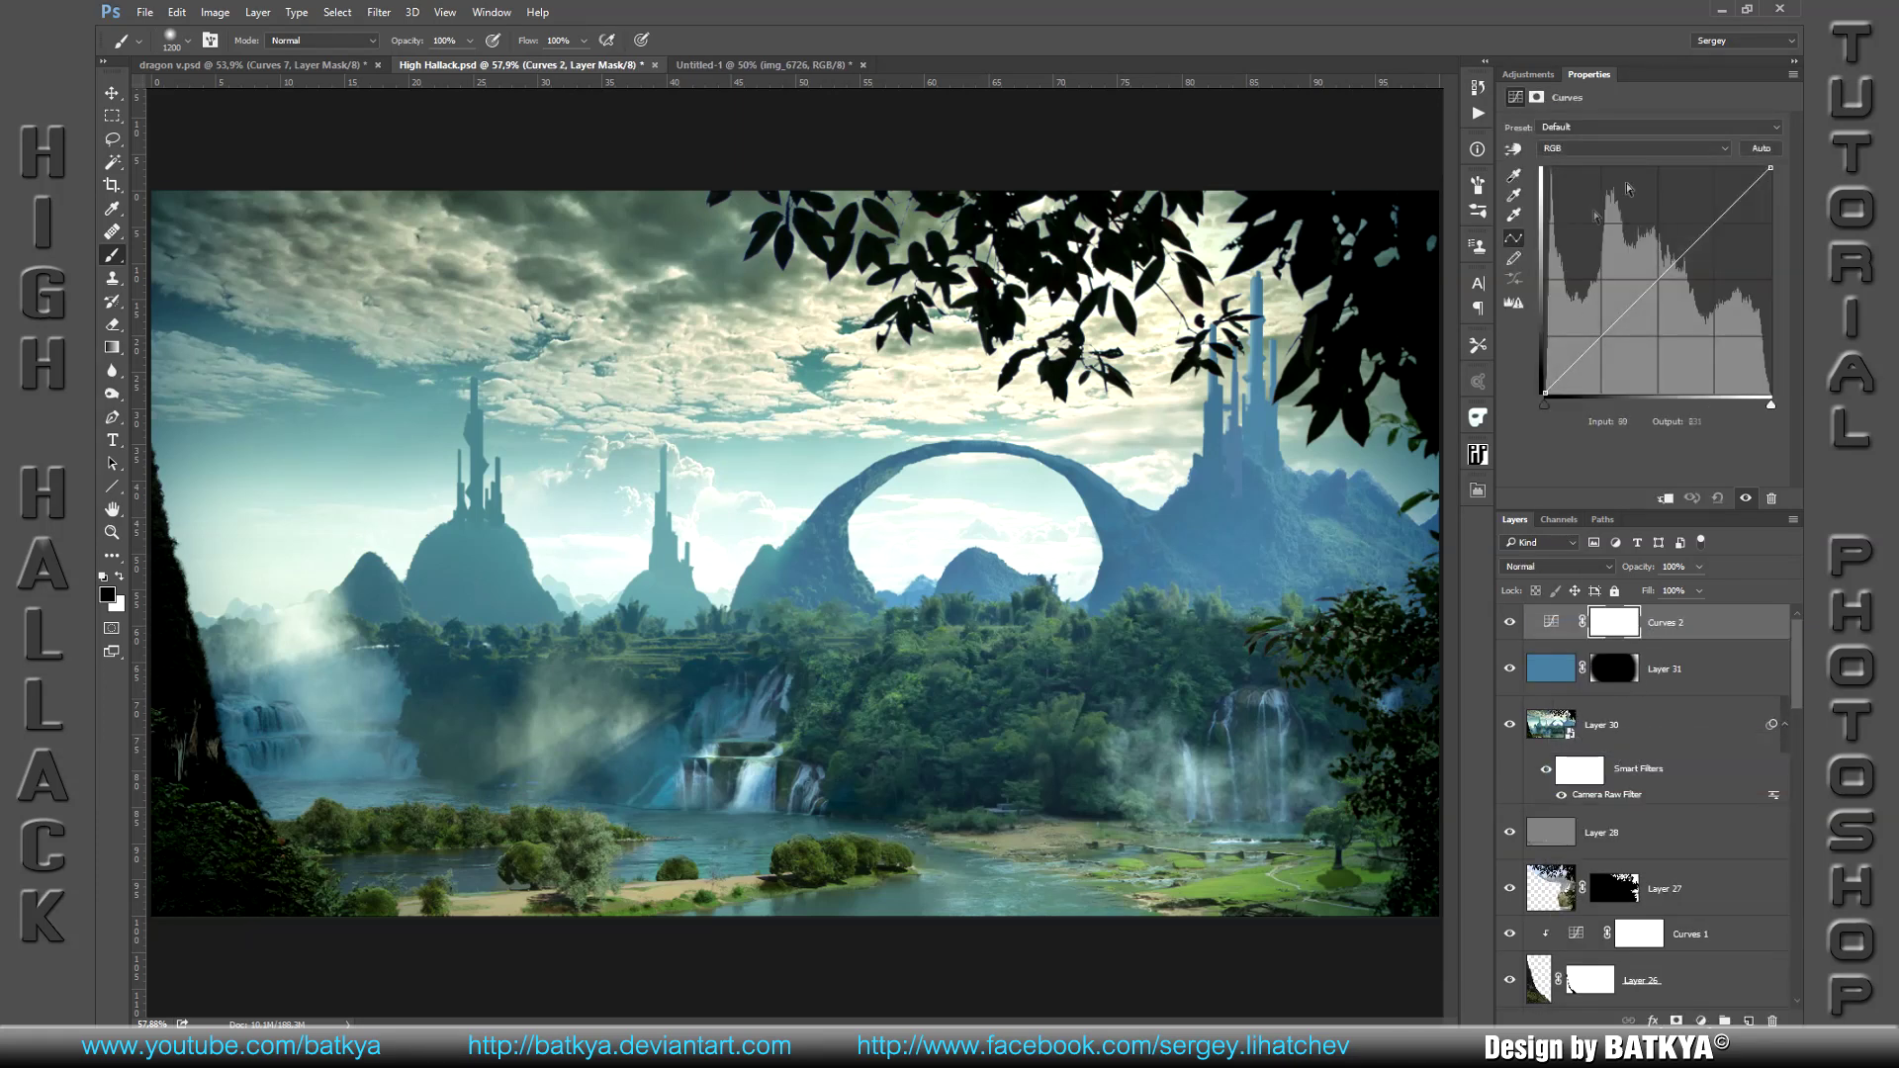
{"action": "left_click_drag", "start_coordinate": [1709, 229], "coordinate": [1697, 223]}
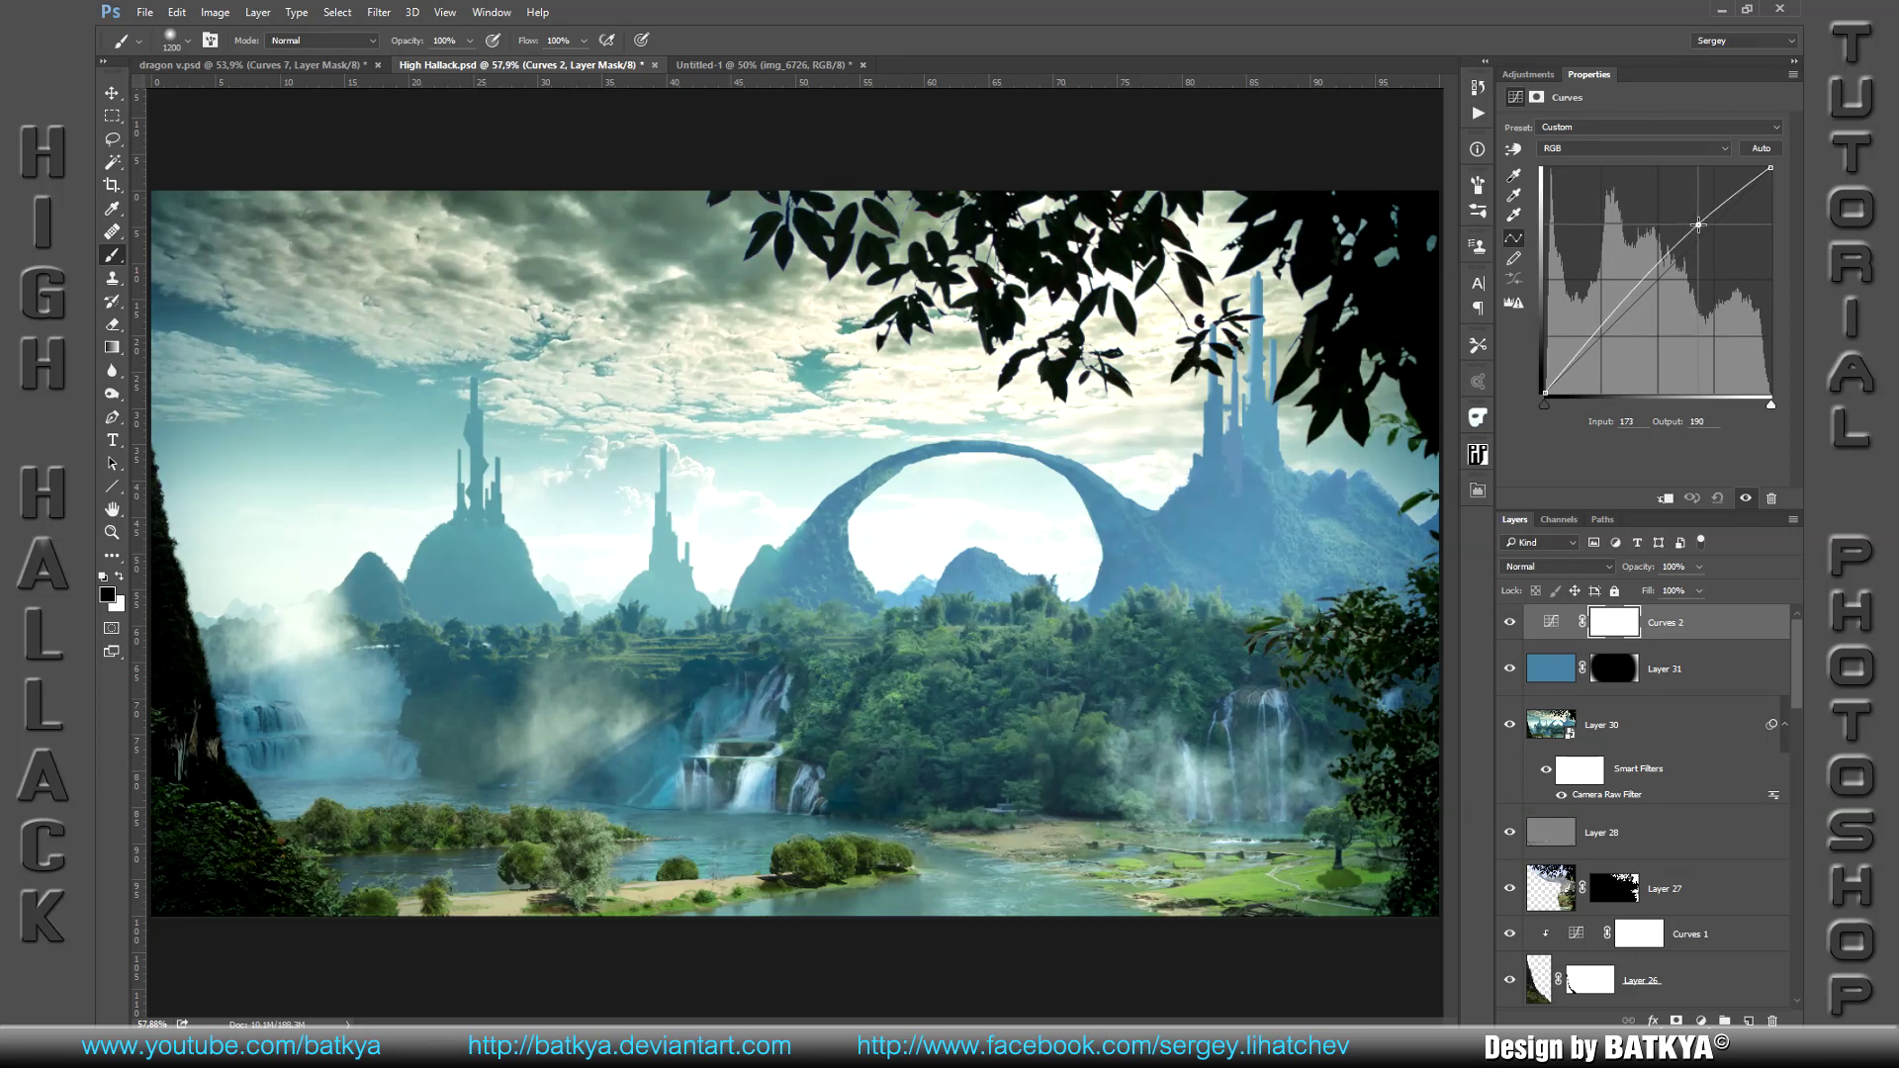
{"action": "left_click_drag", "start_coordinate": [1578, 356], "coordinate": [1583, 354]}
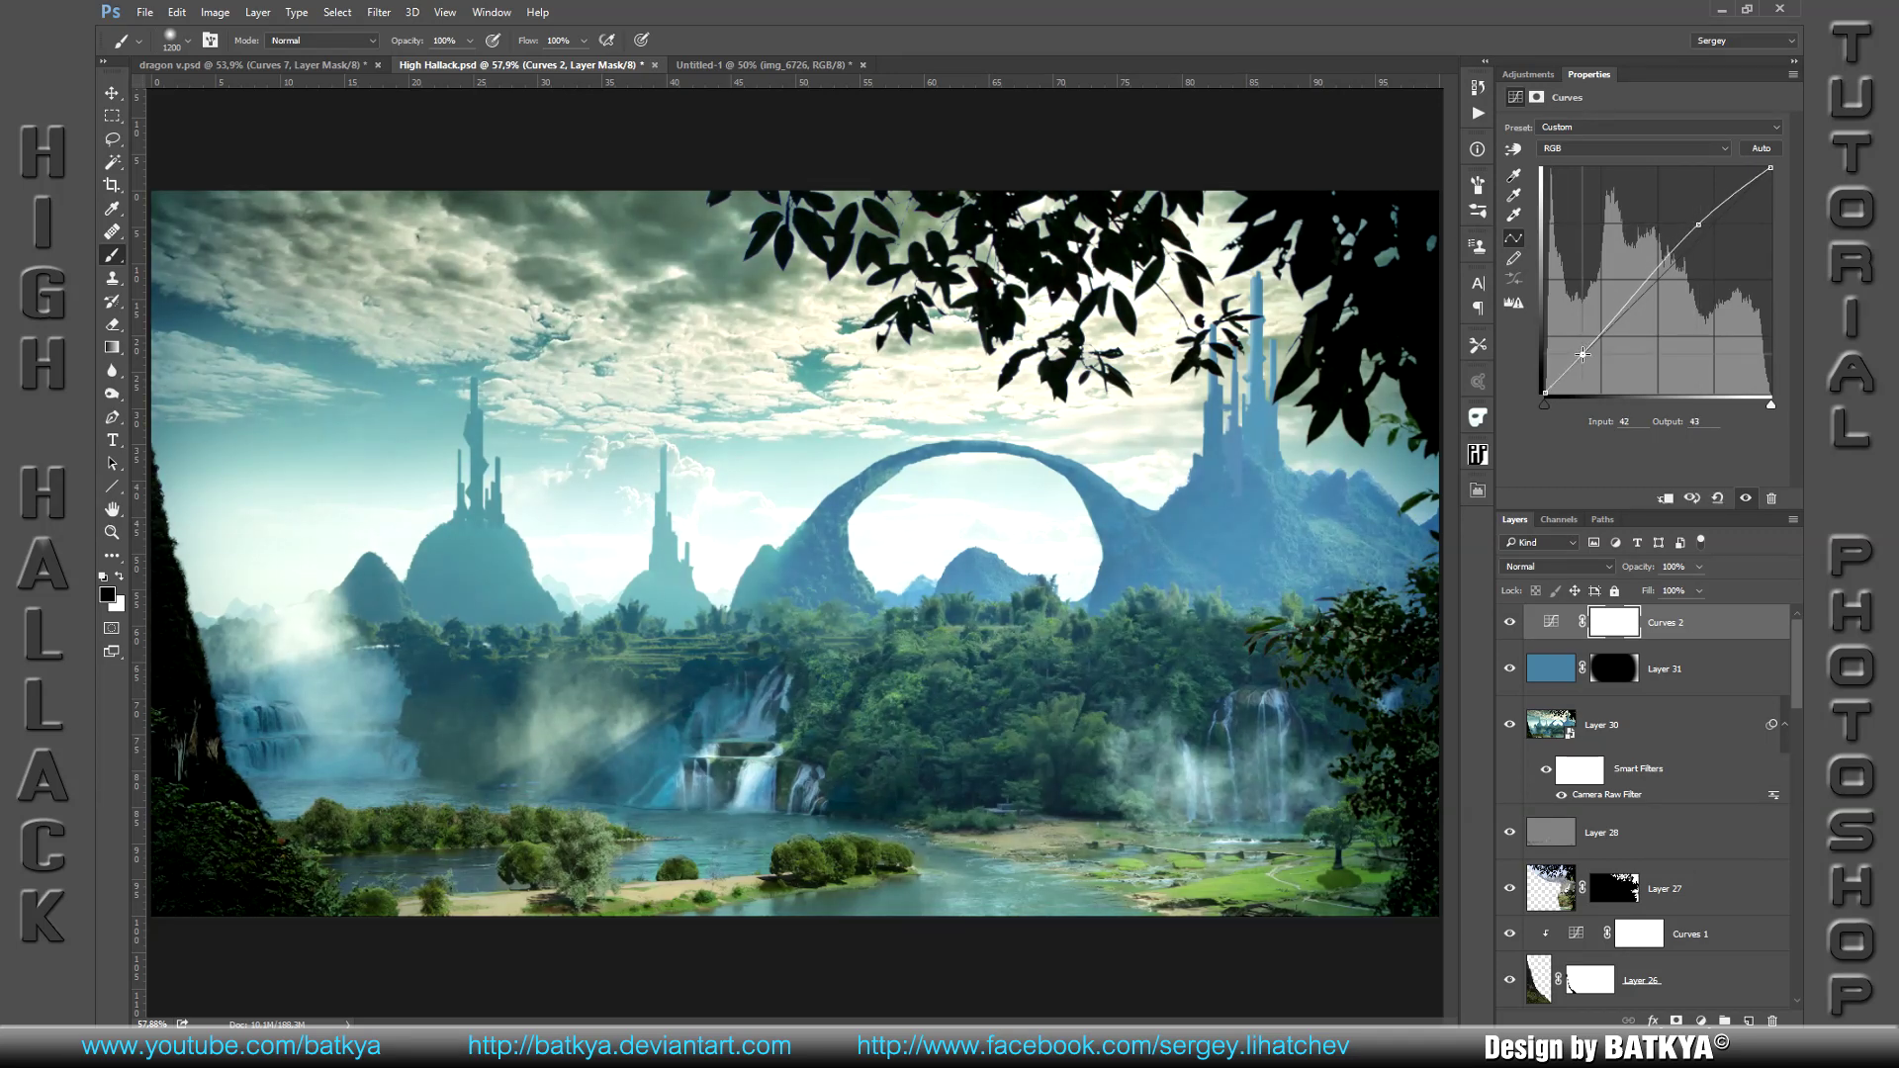
{"action": "left_click", "coordinate": [1602, 672]}
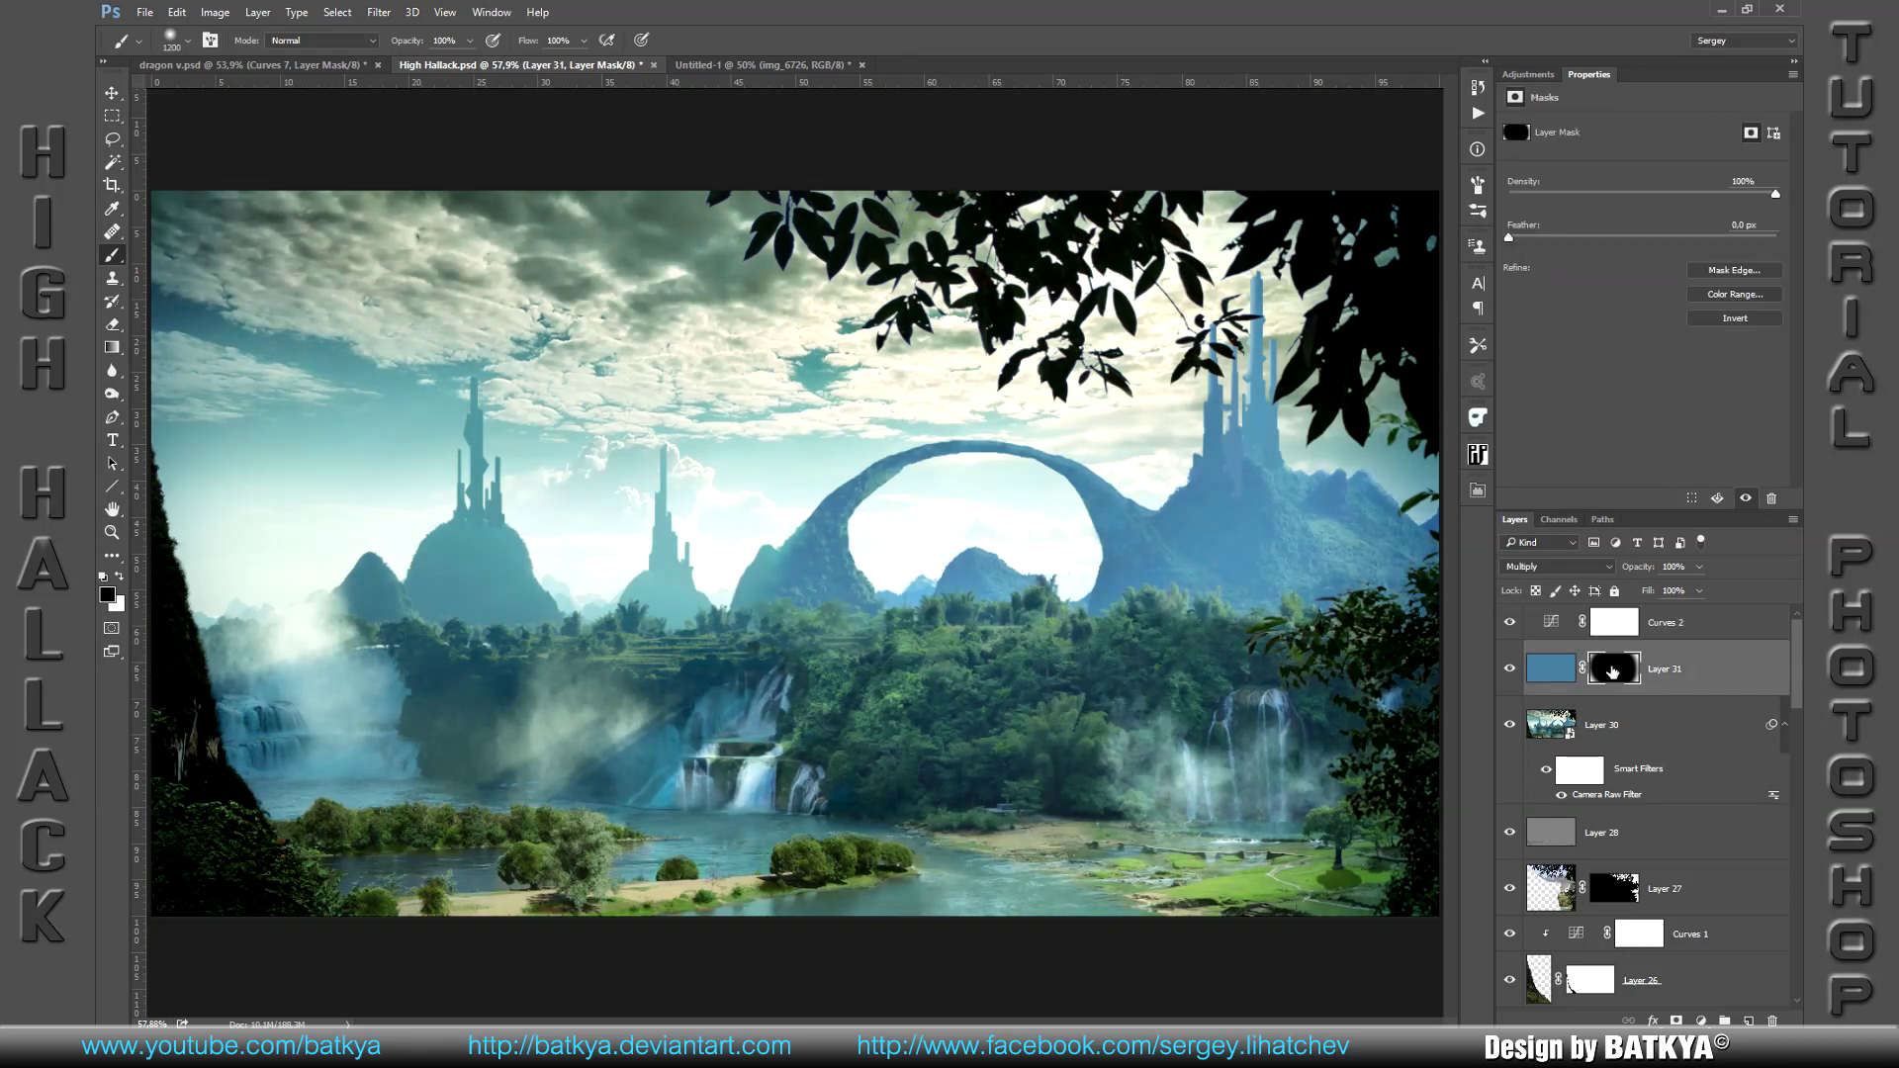